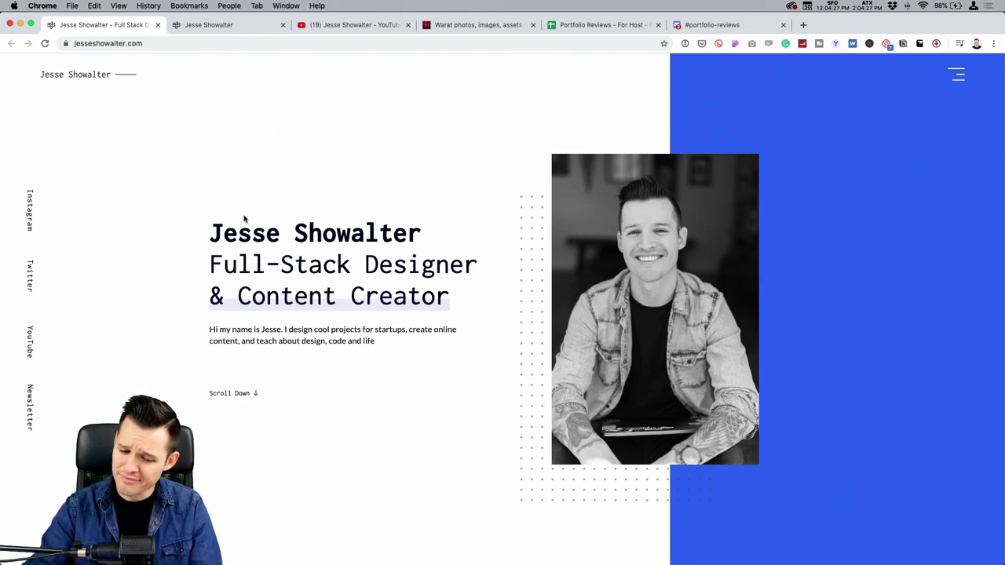
Browse the portfolio homepage's projects and contact form, then switch to the Membership page tab.
scroll(236, 218, down, 5)
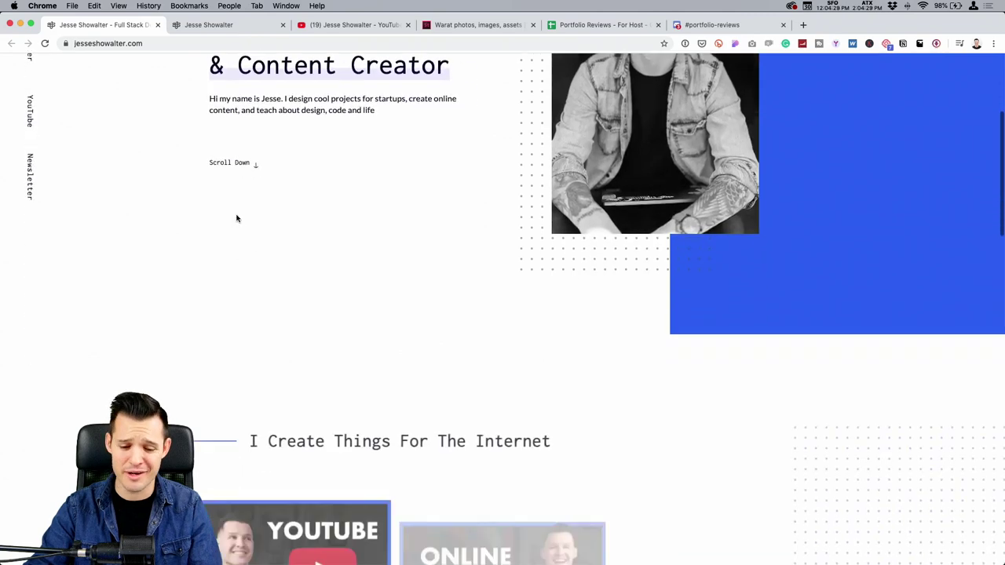
scroll(235, 219, down, 4)
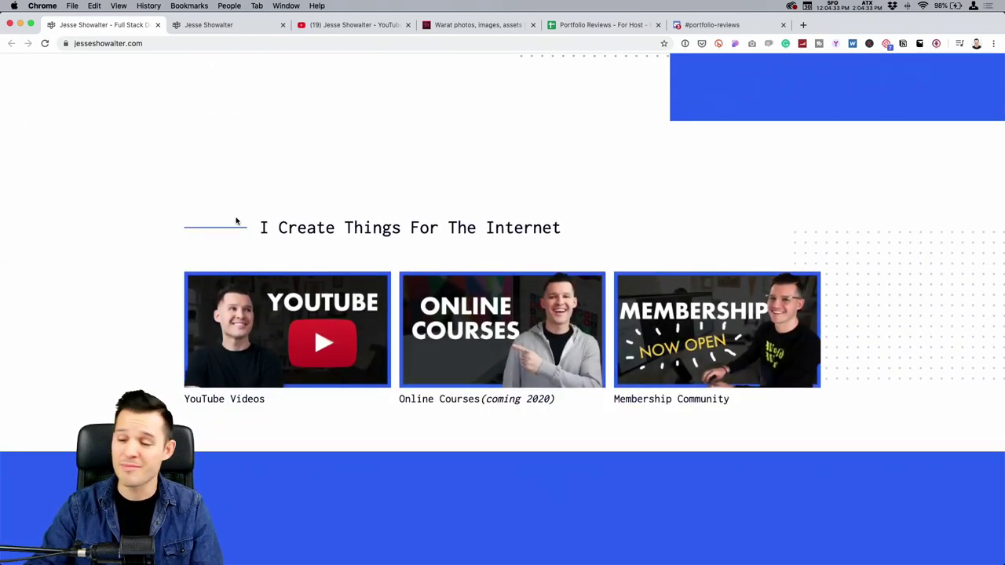
scroll(235, 221, down, 6)
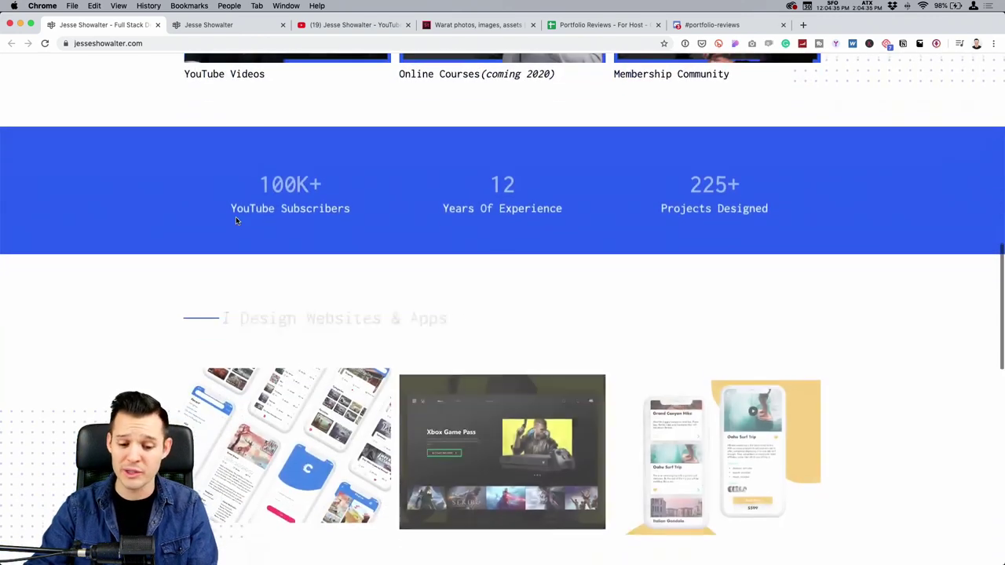
scroll(185, 213, down, 4)
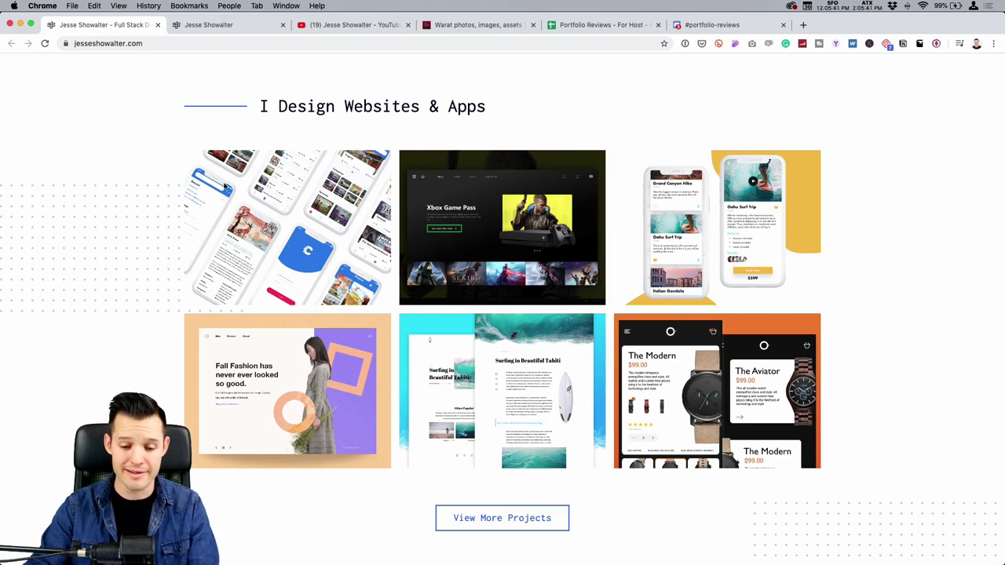
scroll(326, 244, down, 5)
scroll(325, 244, down, 3)
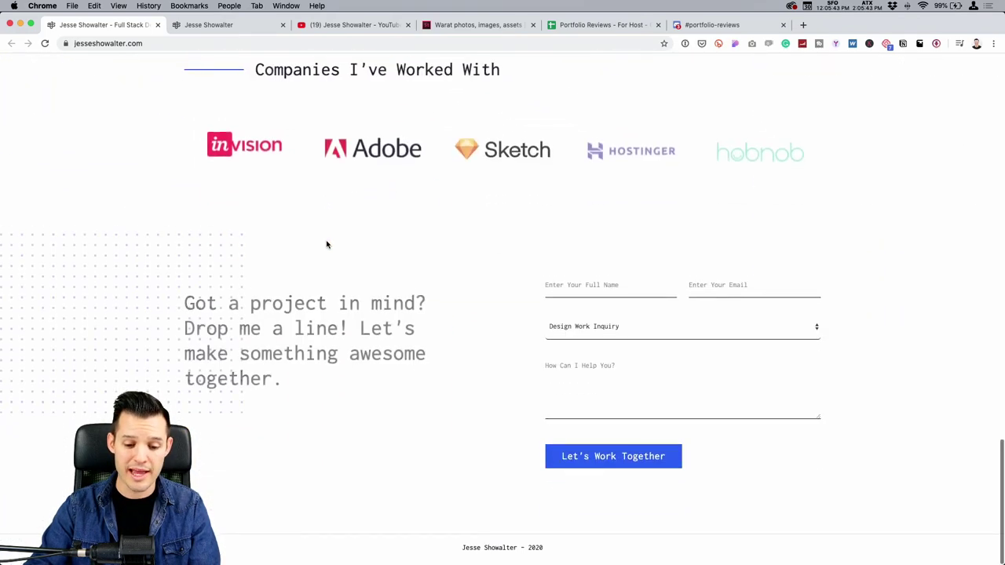
scroll(325, 244, up, 20)
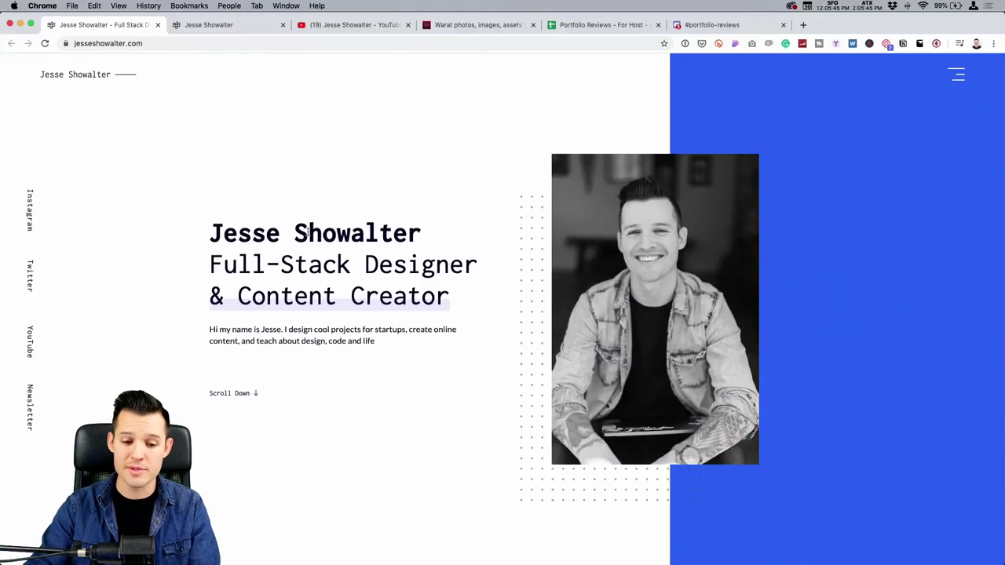
click(226, 27)
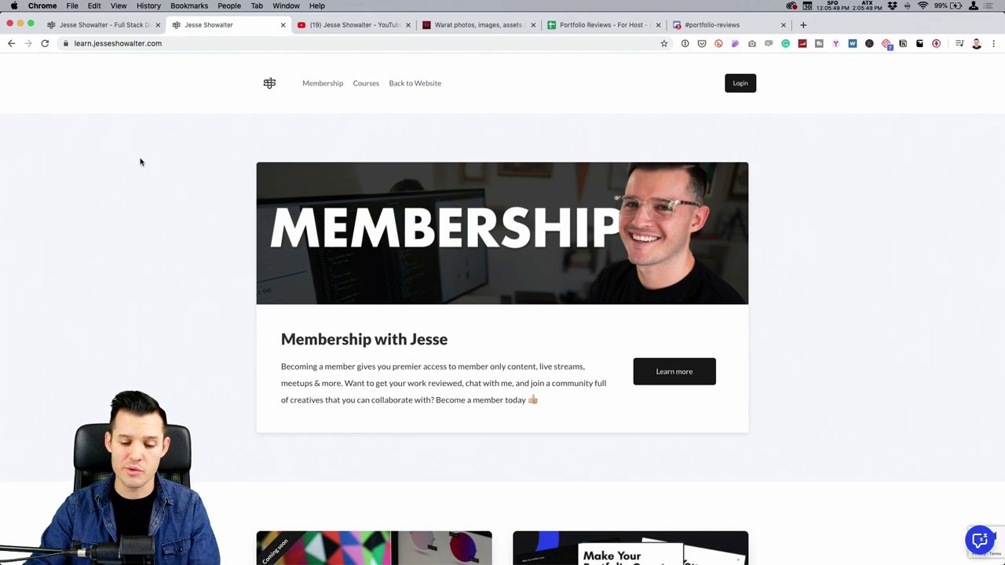
Scroll through the course listings on the Membership page.
scroll(139, 162, down, 6)
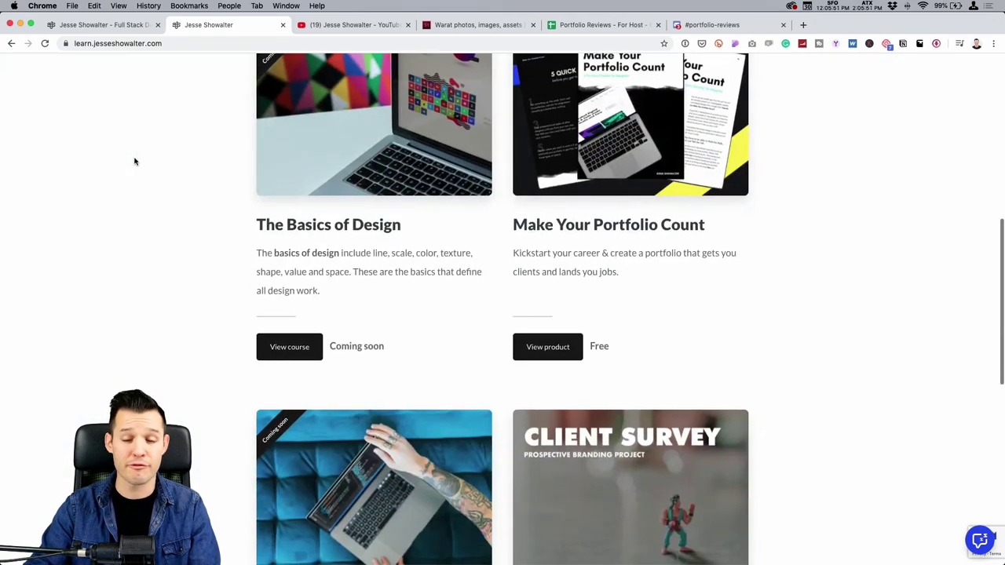
scroll(136, 163, down, 5)
scroll(137, 165, down, 2)
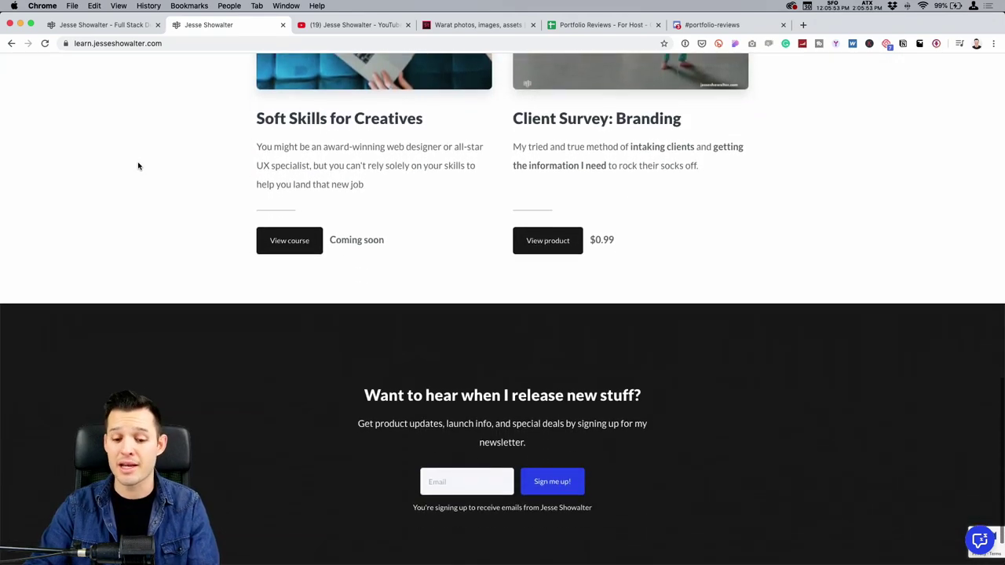
Browse the YouTube channel page, then return to the blank iPhone artboard in Adobe XD.
click(338, 25)
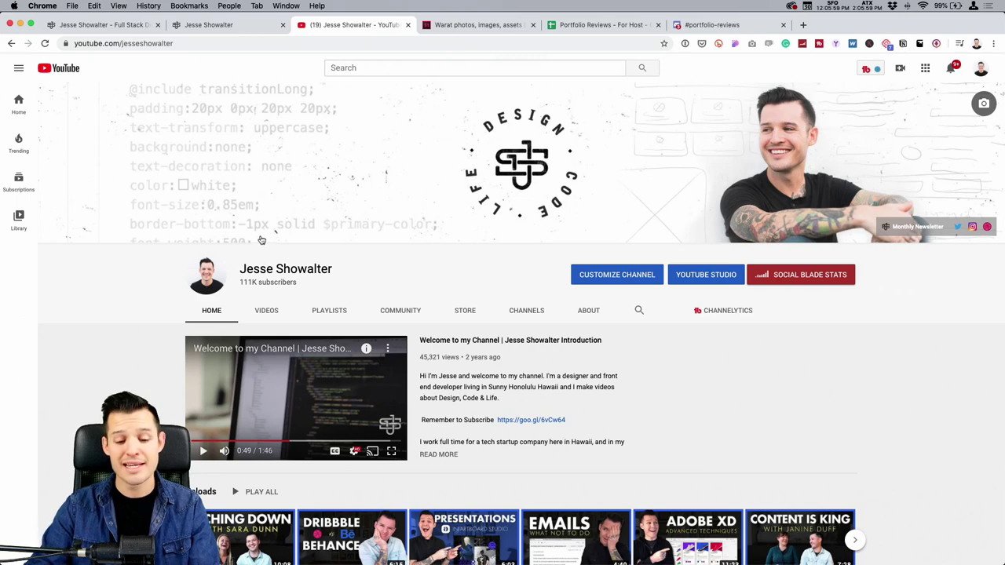
scroll(263, 240, down, 3)
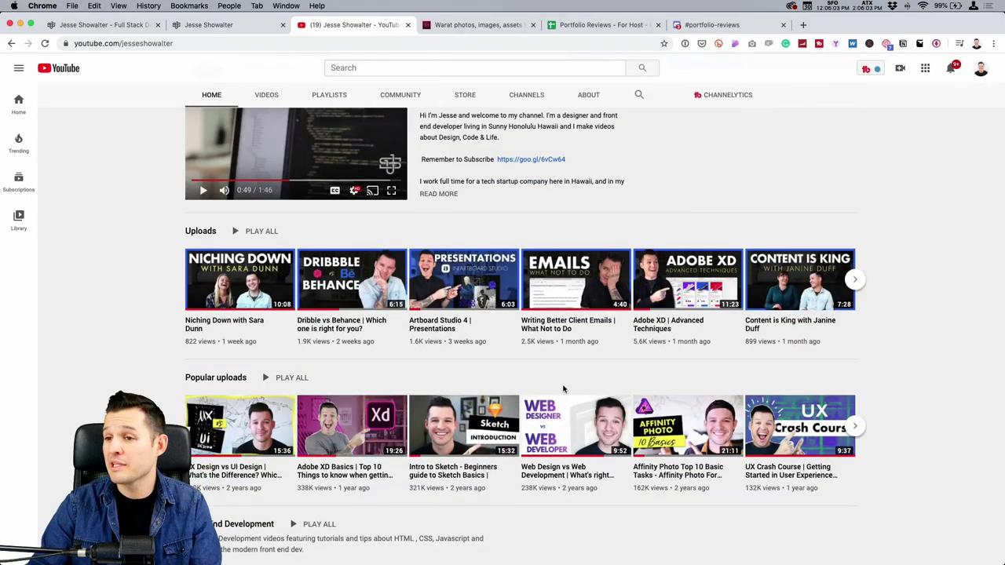
scroll(563, 388, down, 3)
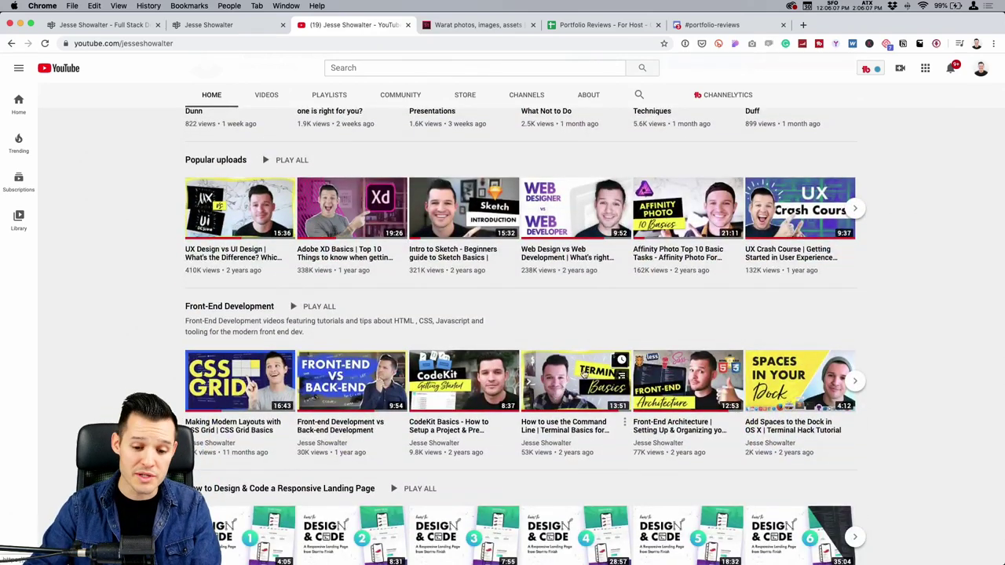
scroll(585, 375, up, 7)
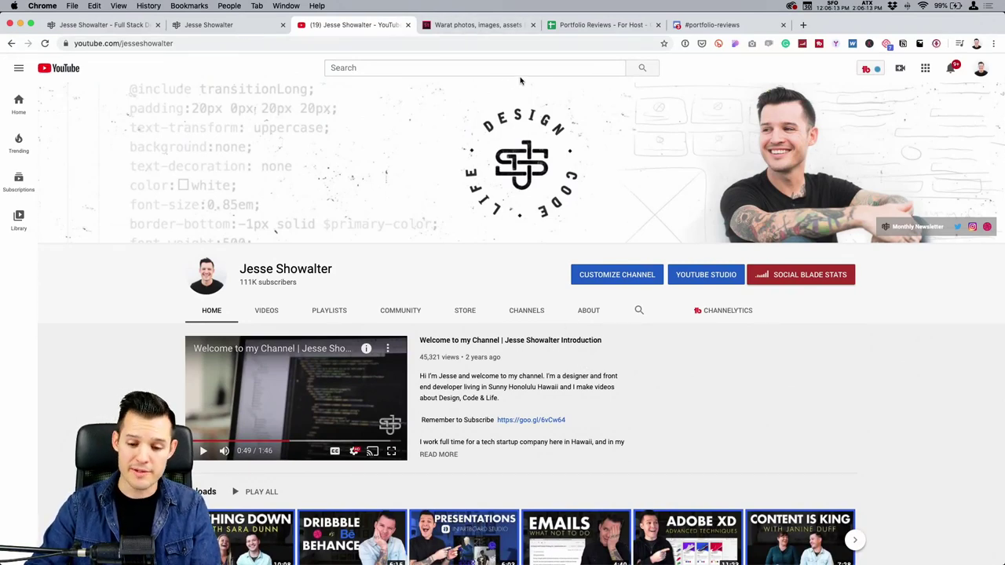
key(super+Tab)
scroll(530, 61, up, 1)
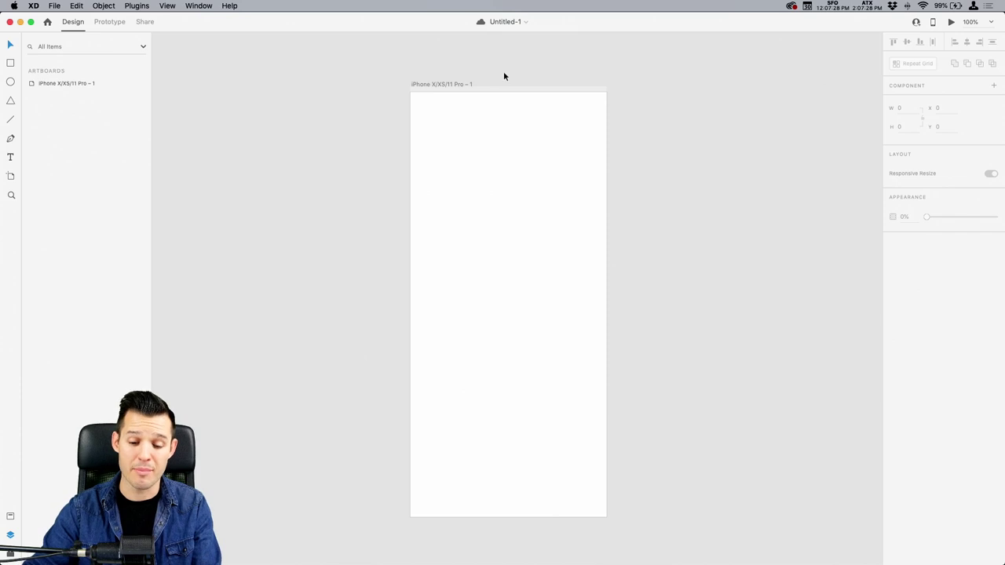
Switch to Chrome and open the #portfolio-reviews Discord channel.
key(super+Tab)
click(705, 26)
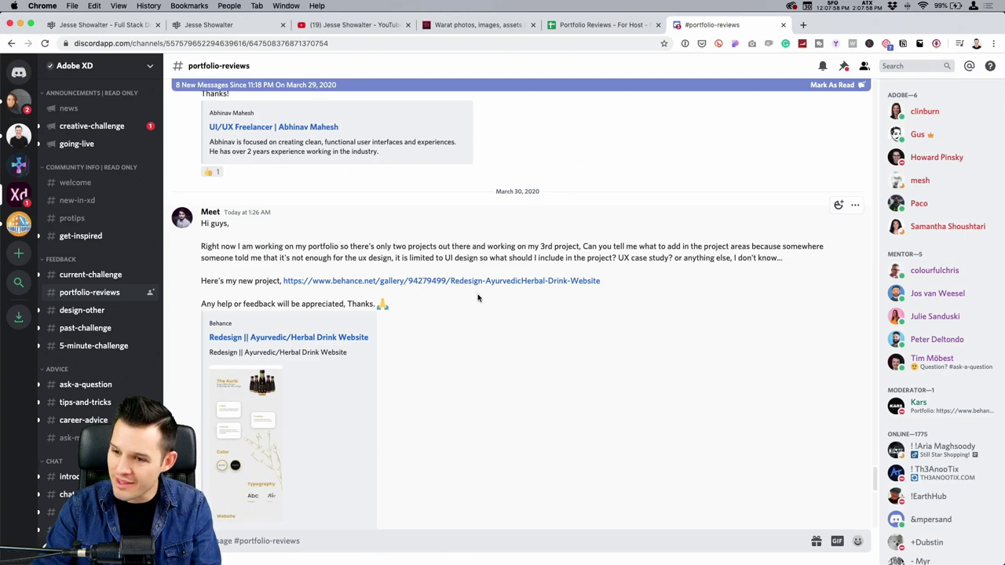
Read through the #portfolio-reviews feedback requests, then move to the Adobe XD desktop space.
scroll(451, 304, down, 5)
scroll(449, 301, down, 6)
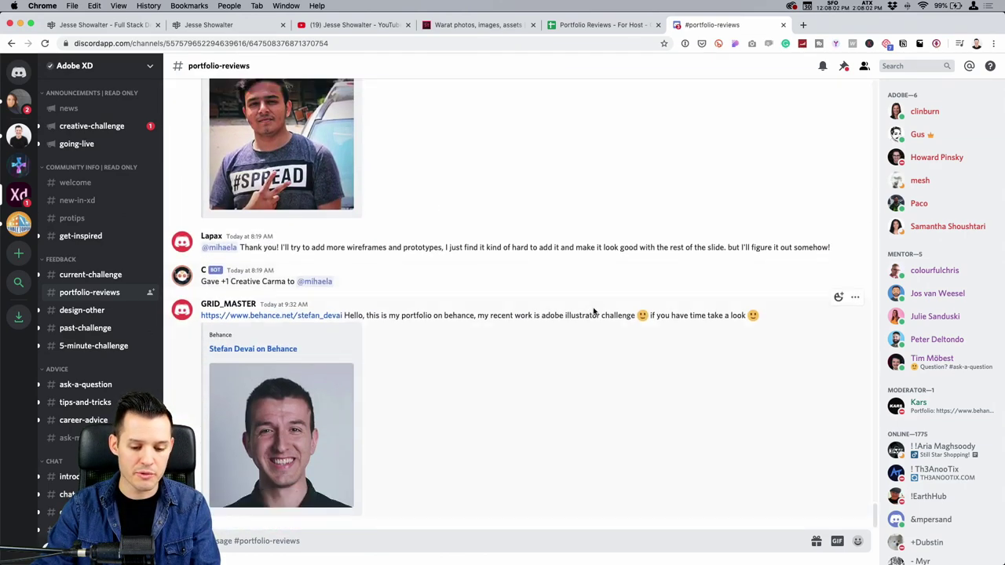
scroll(593, 312, up, 15)
scroll(594, 311, up, 1)
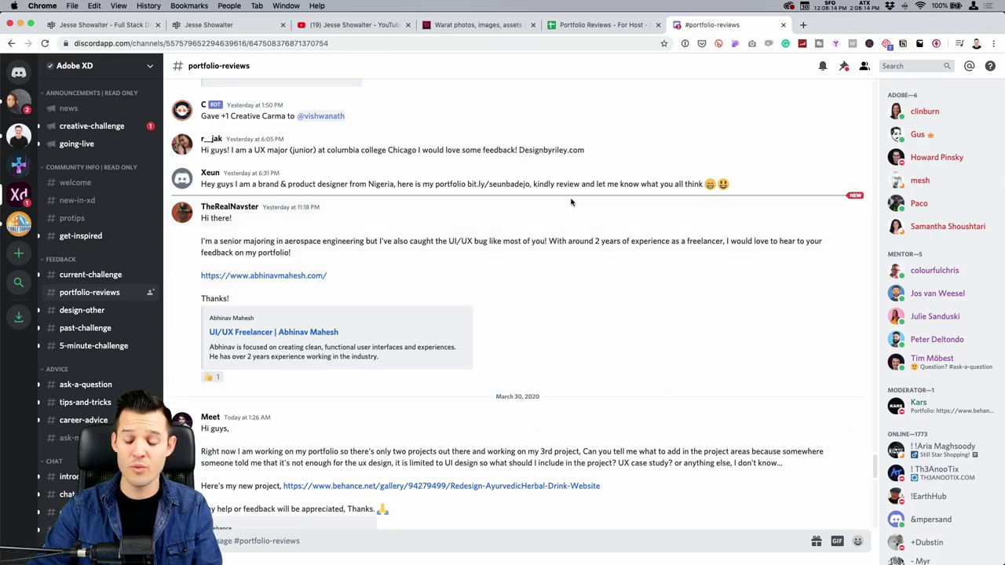
key(ctrl+Right)
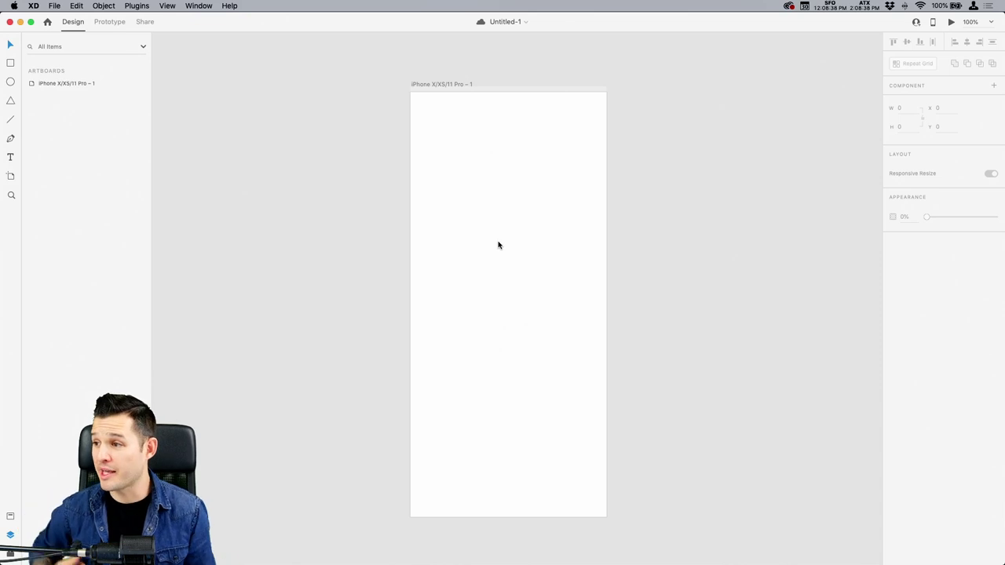
Switch desktop spaces to Illustrator and back, then over to the Chrome space.
scroll(502, 230, left, 10)
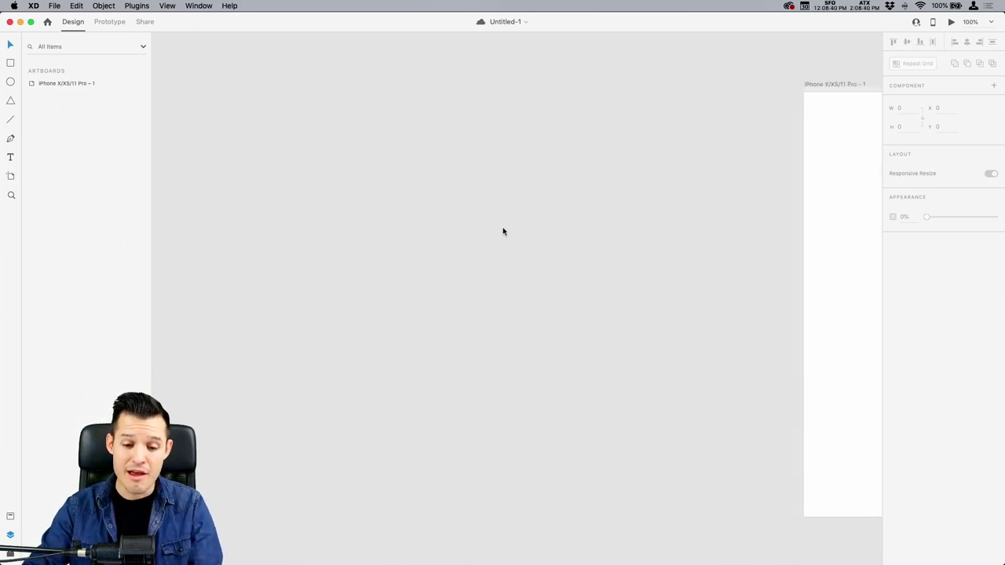
key(ctrl+Right)
key(ctrl+Left)
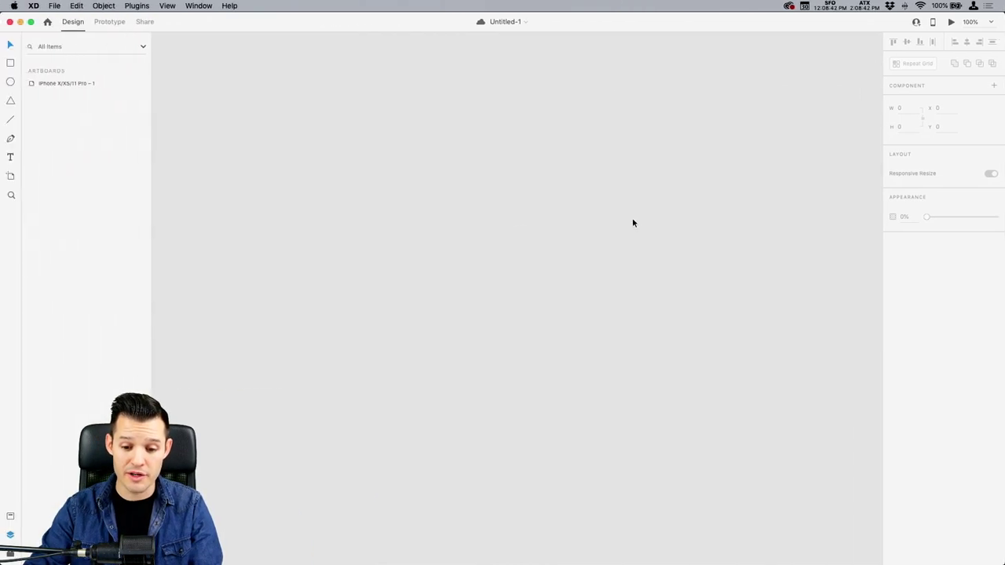
scroll(631, 222, right, 10)
key(ctrl+Left)
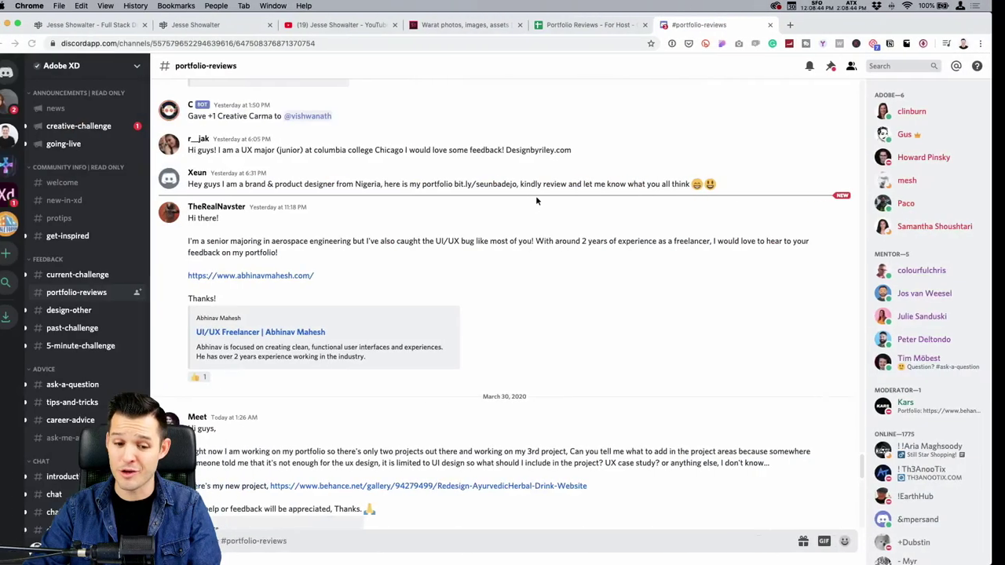
Bring up the Adobe Stock portfolio and select the contributor's name in the page title.
click(463, 27)
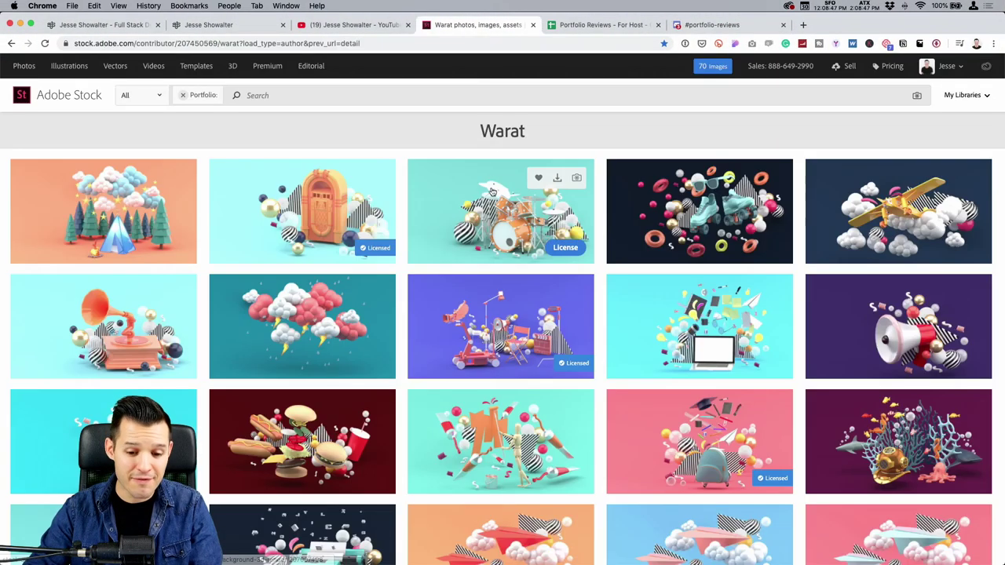
drag(481, 131, 526, 135)
click(534, 134)
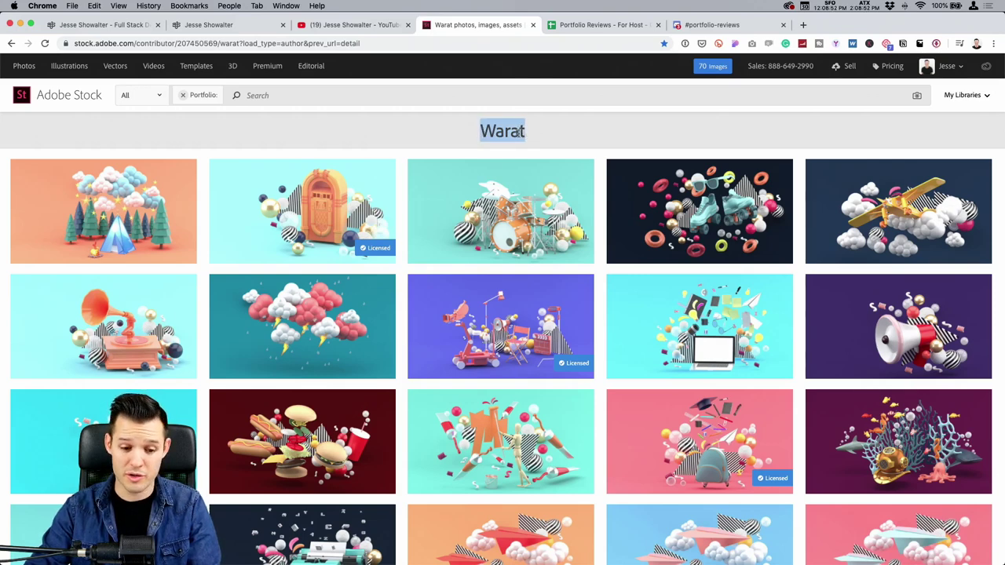
click(518, 132)
drag(480, 131, 533, 132)
click(496, 130)
click(540, 133)
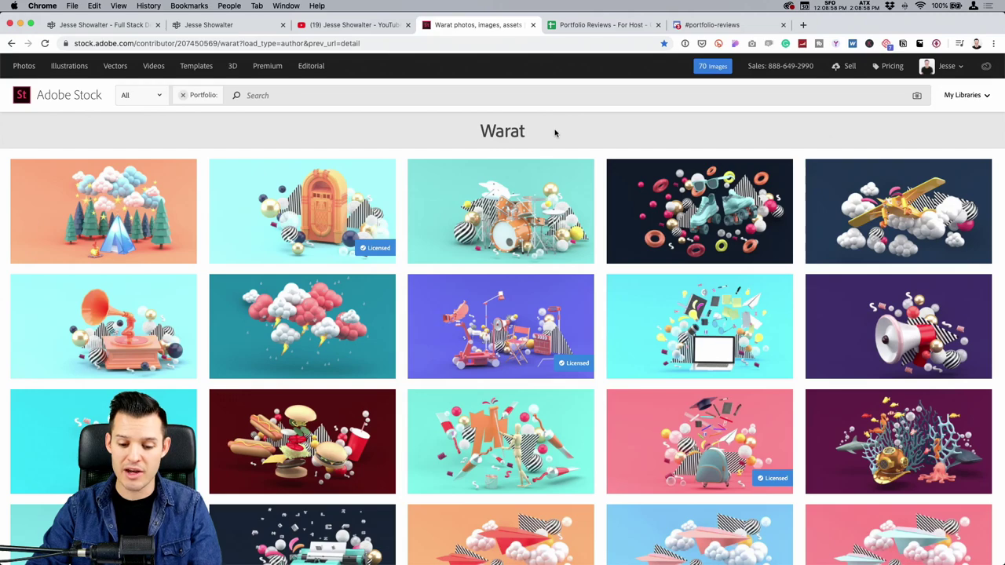
Browse the contributor's 3D render grid, then start a new tab with letsxd.com.
scroll(554, 139, down, 3)
scroll(554, 149, up, 2)
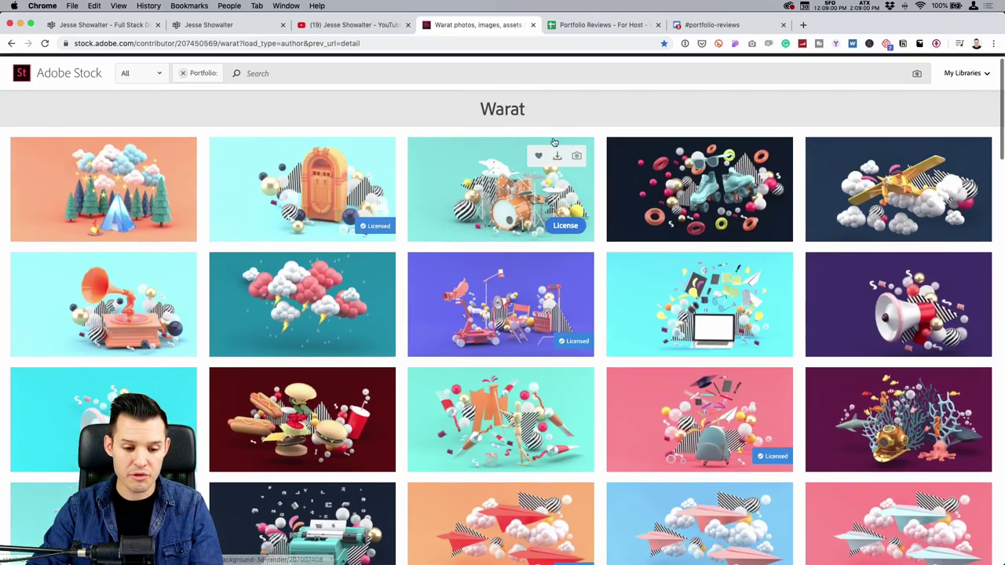
scroll(439, 228, down, 3)
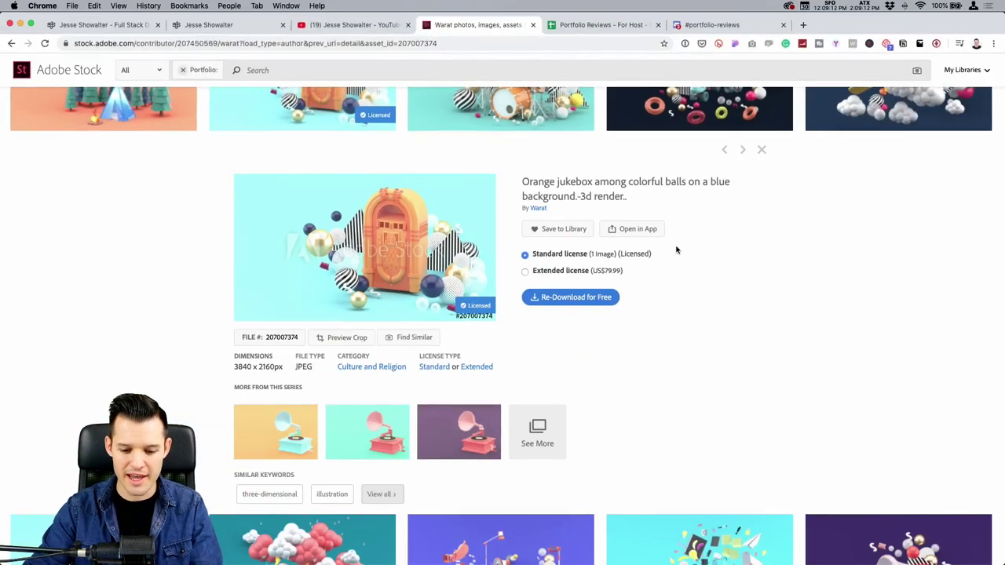
scroll(967, 339, up, 3)
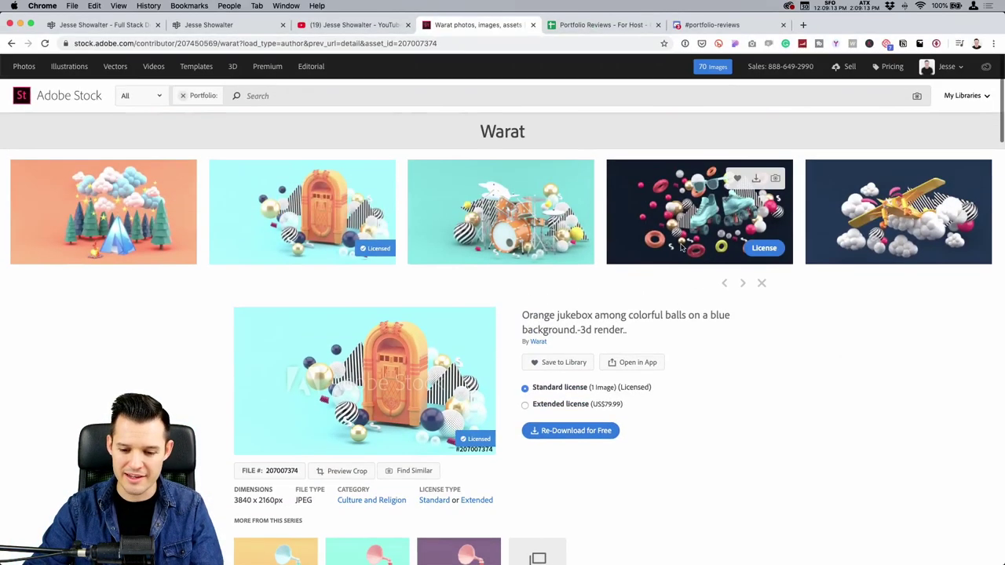
scroll(682, 271, down, 5)
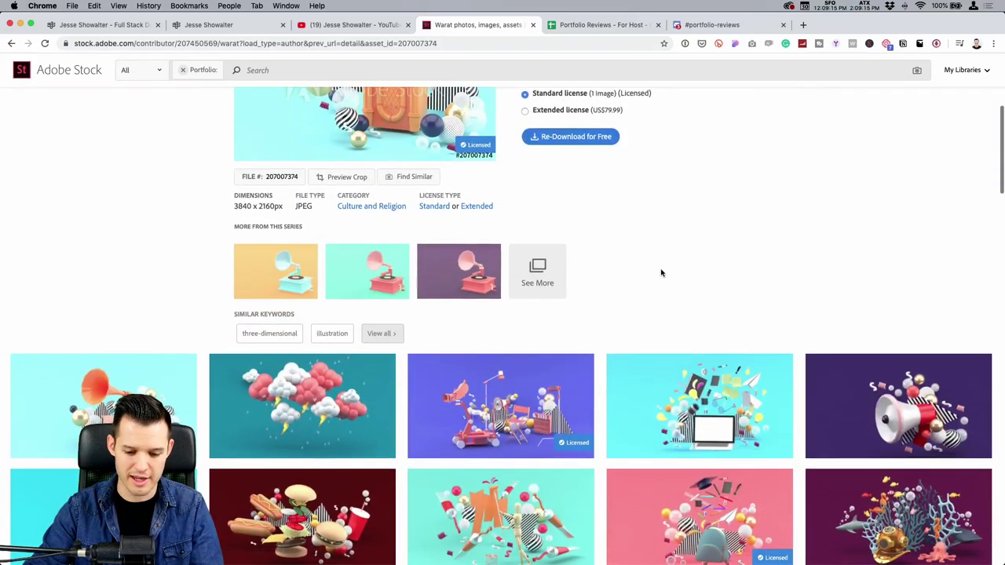
scroll(536, 259, up, 2)
scroll(562, 275, down, 4)
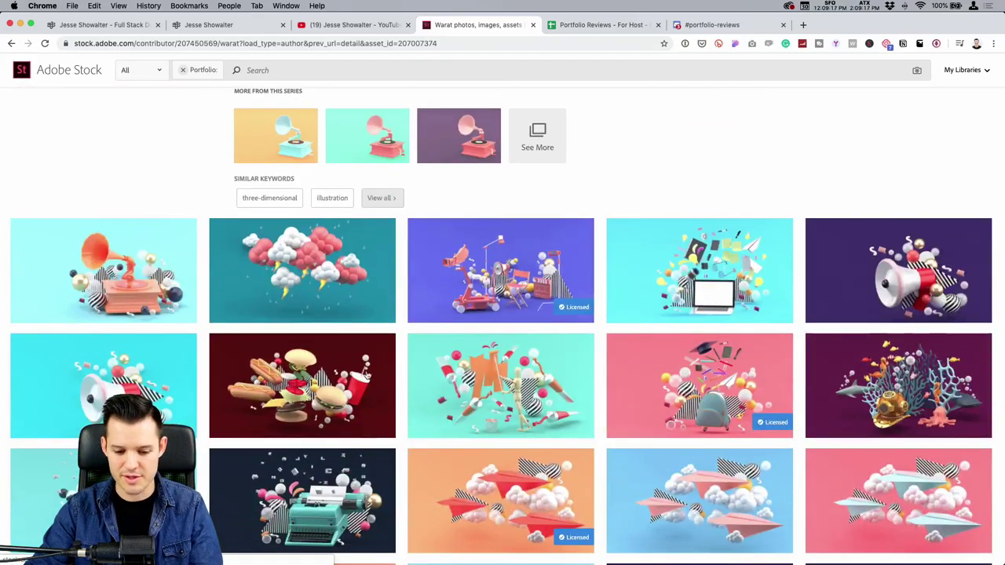
scroll(549, 369, down, 1)
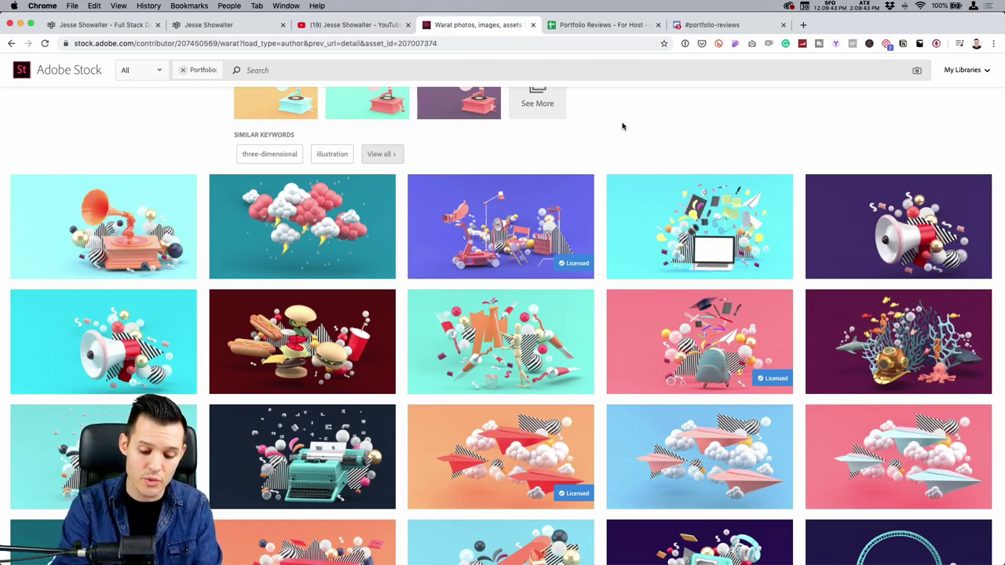
key(super+t)
text(let)
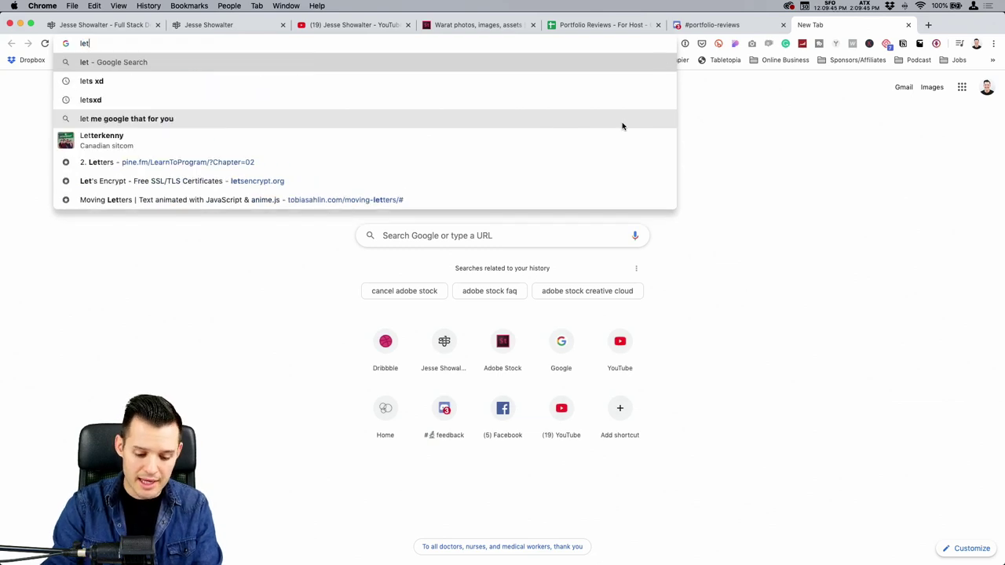
text(sxd.com)
Load letsxd.com, look over its Animated Page Indicators home page, then return to Adobe XD.
key(Return)
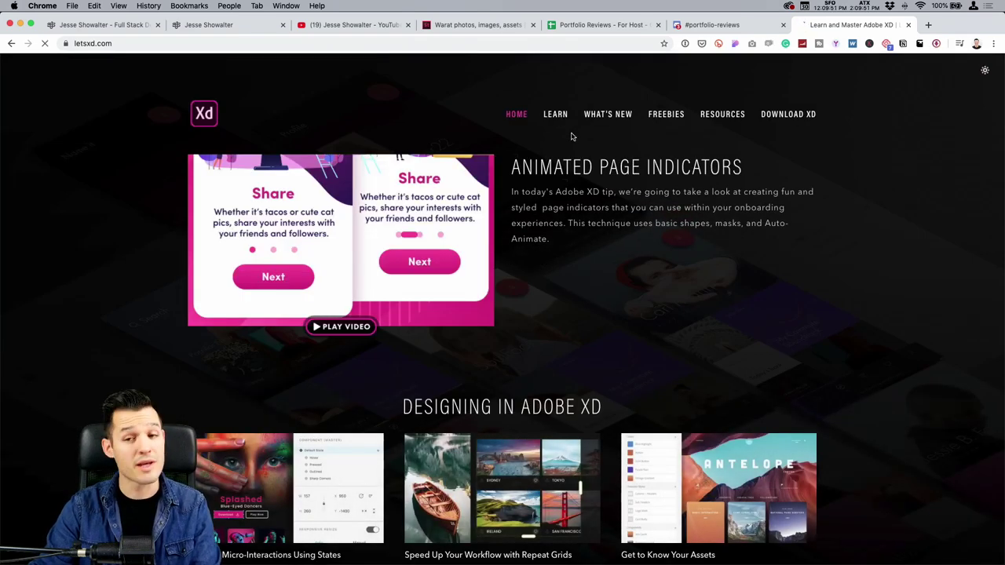
scroll(616, 213, down, 5)
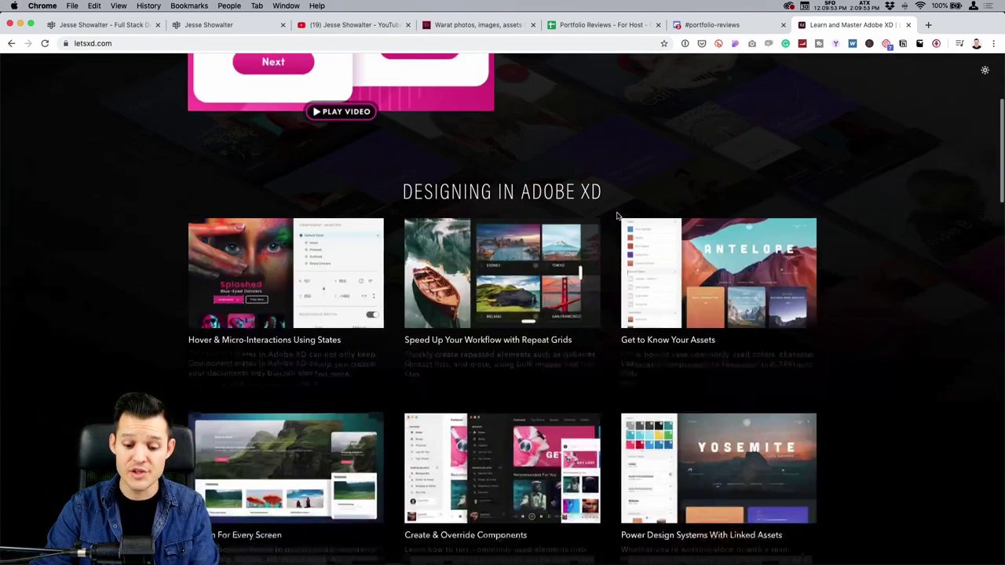
scroll(765, 204, up, 5)
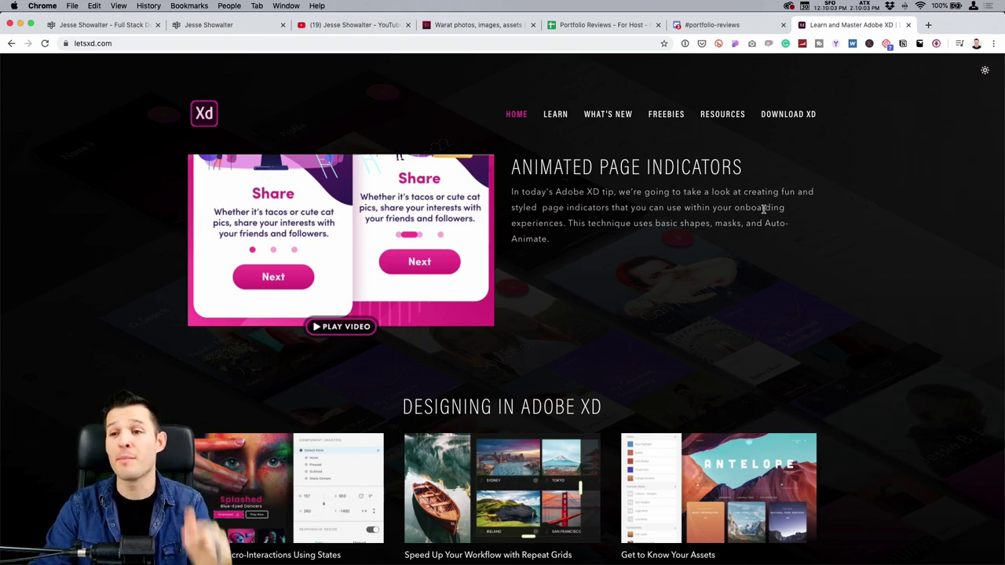
scroll(750, 211, down, 3)
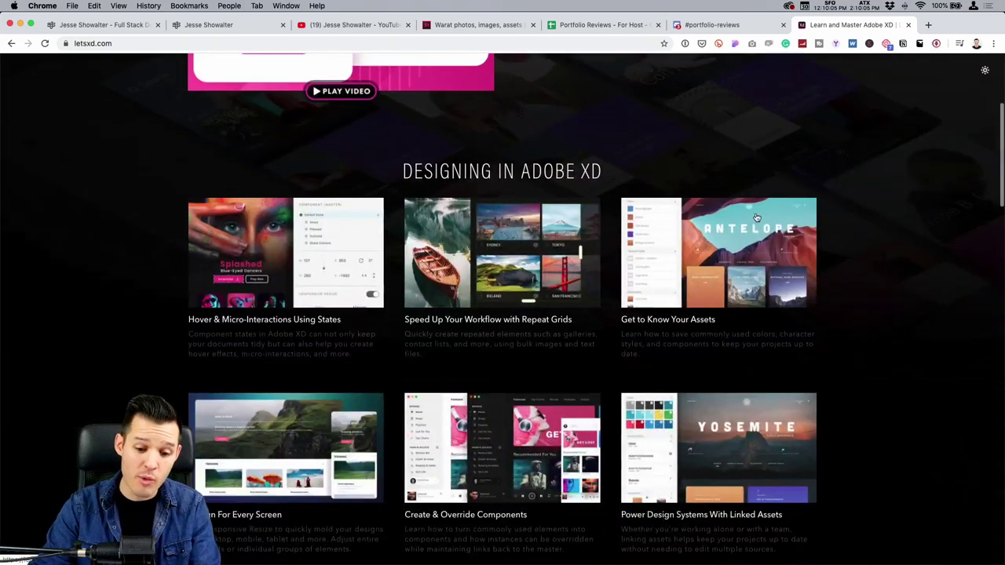
scroll(757, 216, down, 4)
scroll(834, 222, up, 7)
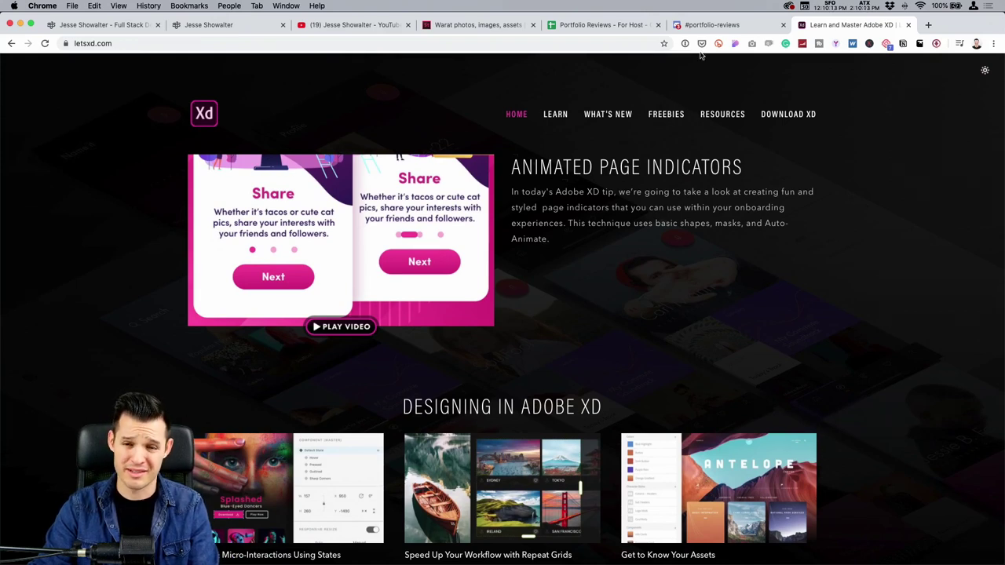
key(ctrl+Right)
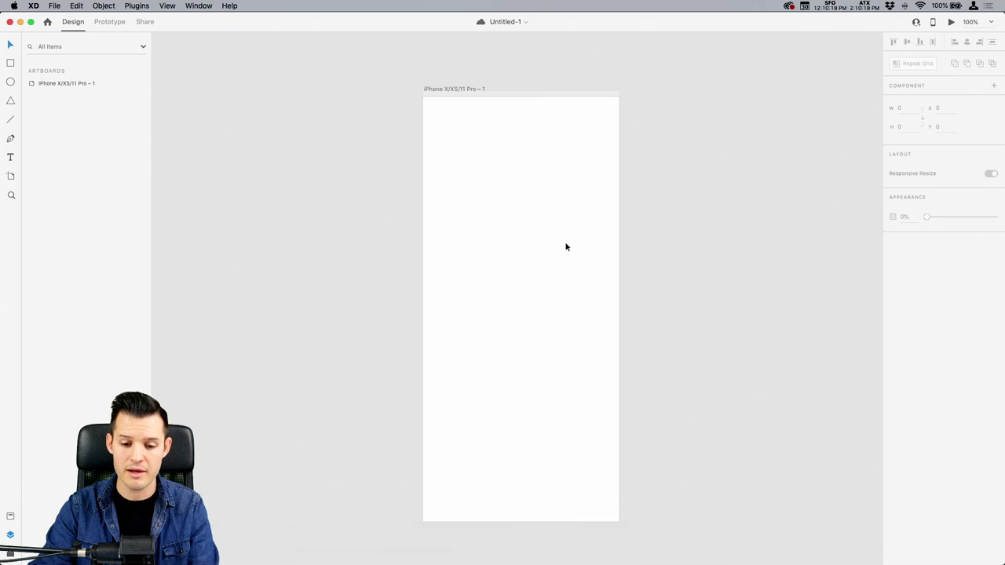
scroll(642, 206, right, 2)
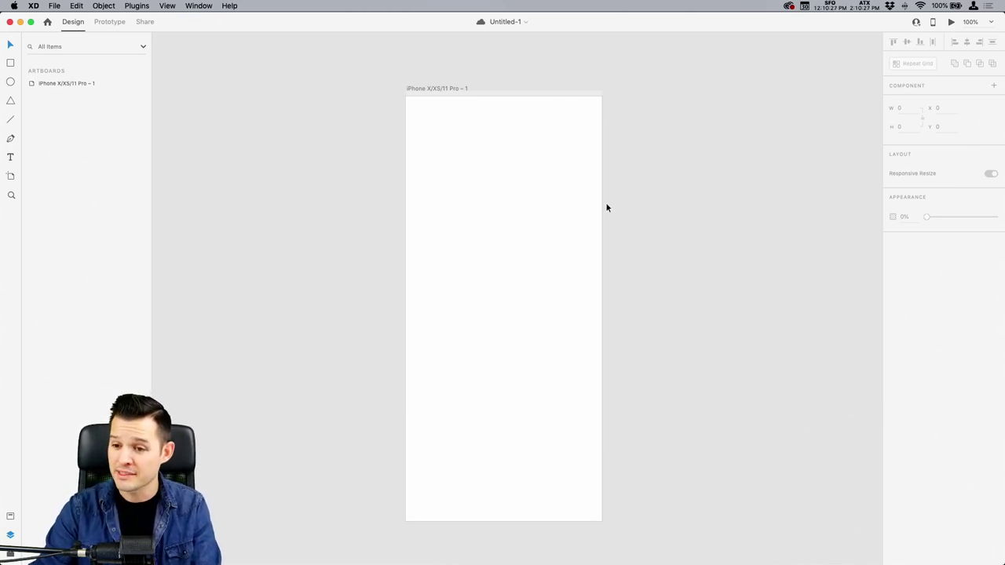
scroll(692, 168, right, 4)
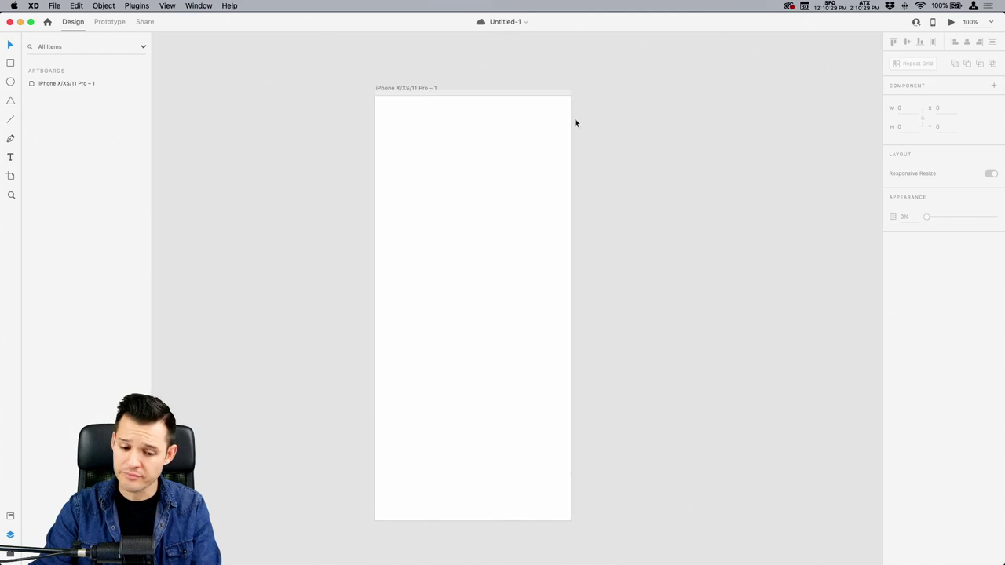
click(415, 87)
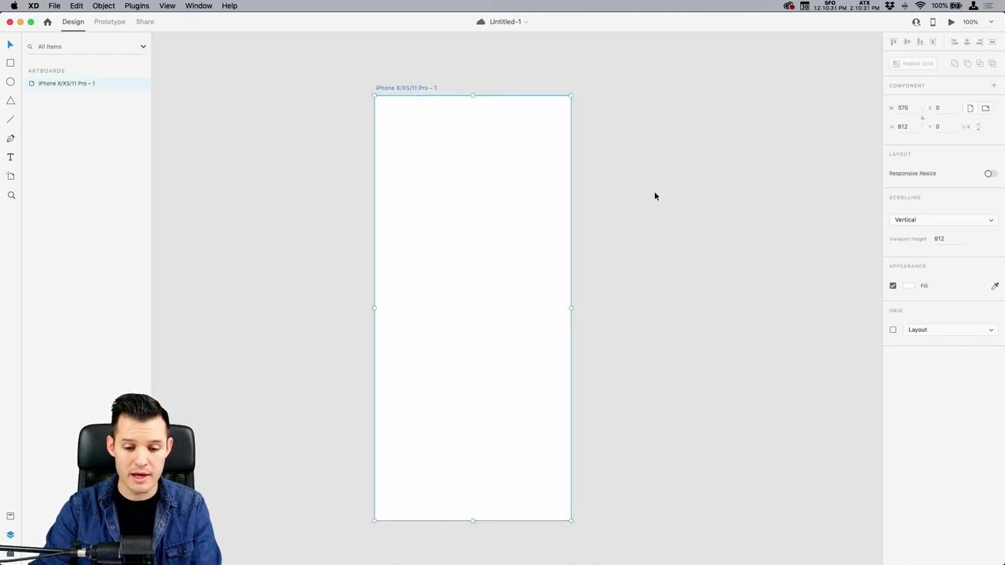
scroll(657, 187, right, 2)
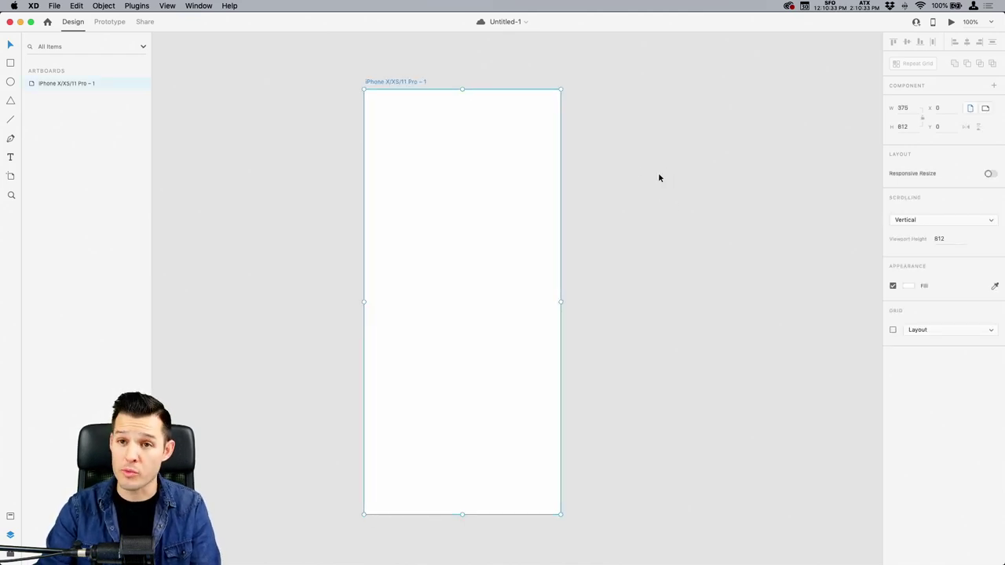
Option-drag the artboard to the right to create iPhone X/XS/11 Pro – 2 beside the original.
scroll(628, 176, right, 3)
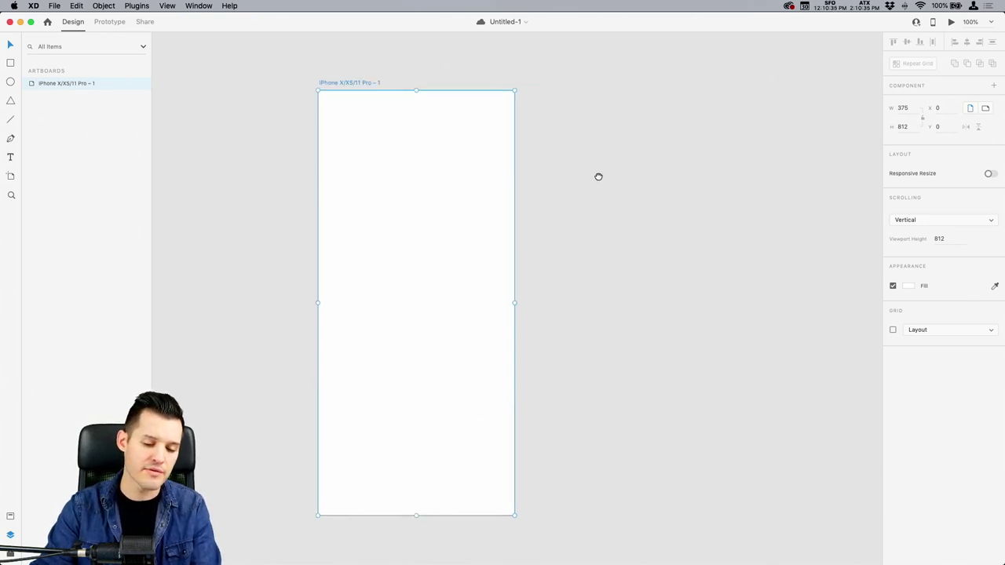
scroll(587, 178, down, 5)
key(super+equal)
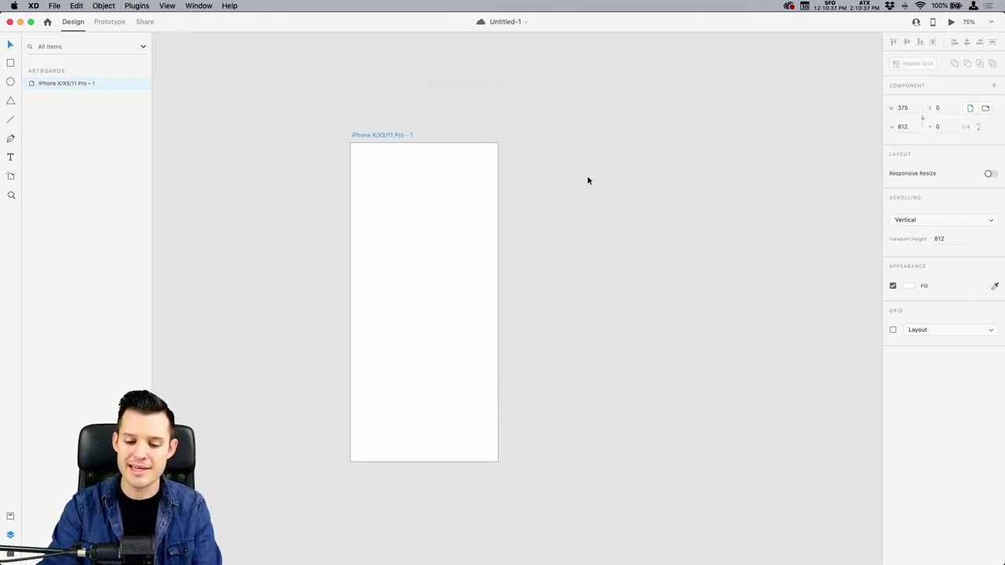
key(super+minus)
drag(588, 183, 621, 197)
drag(563, 254, 411, 243)
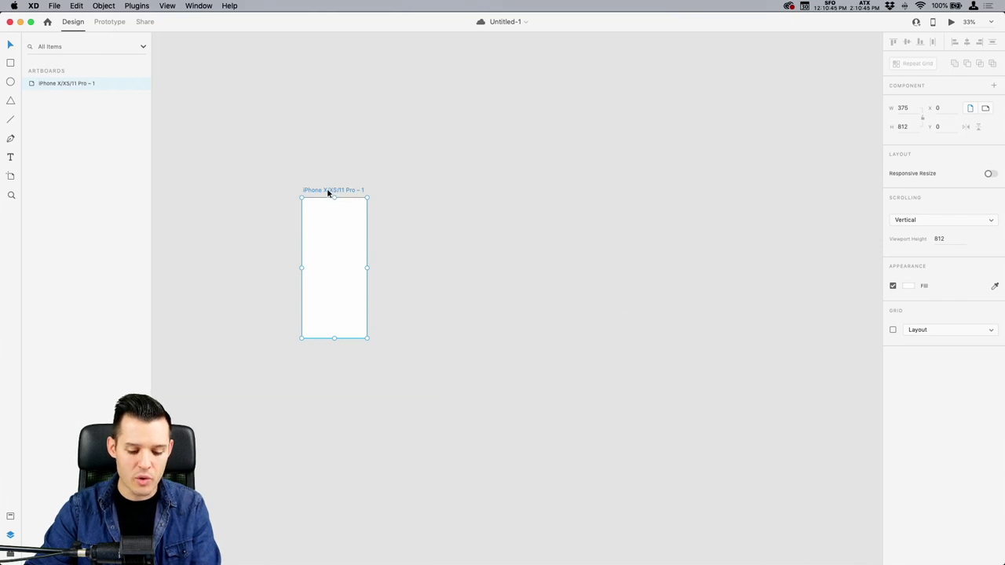
drag(327, 192, 406, 195)
scroll(495, 188, left, 2)
click(491, 180)
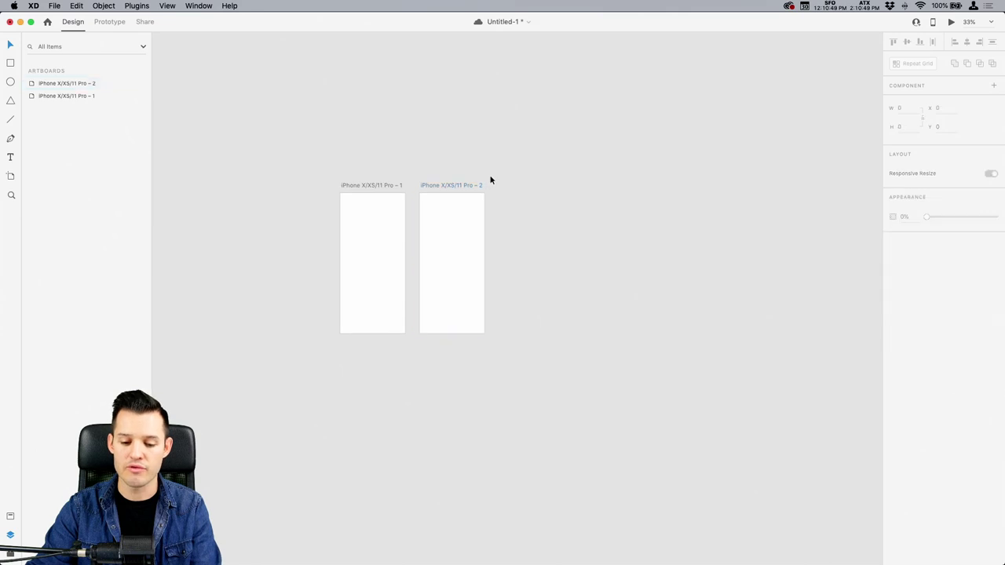
Draw a custom artboard and add a Web 1280 preset artboard.
key(a)
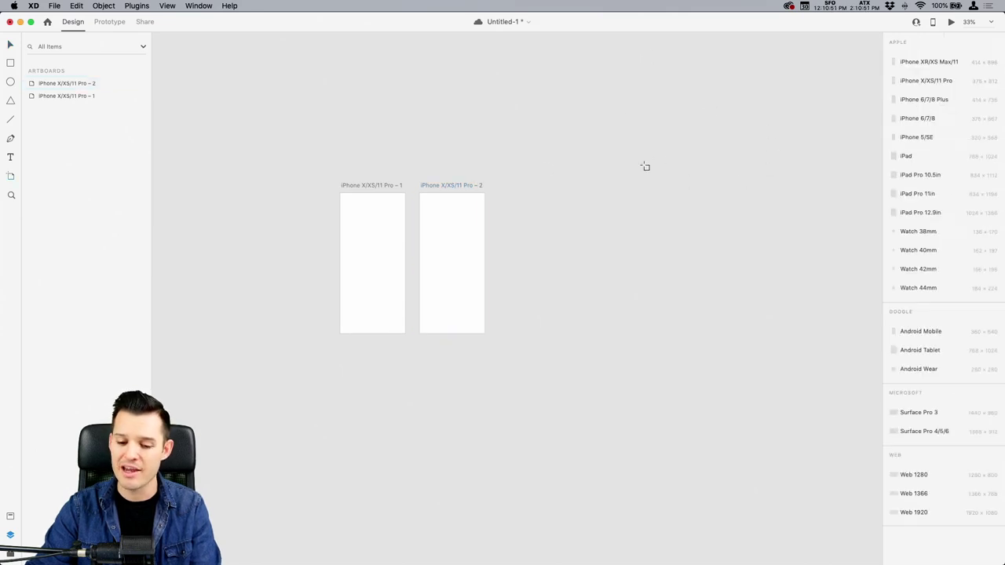
mouse_move(536, 110)
mouse_down()
mouse_move(596, 199)
mouse_move(671, 175)
mouse_move(819, 280)
mouse_move(804, 284)
mouse_up()
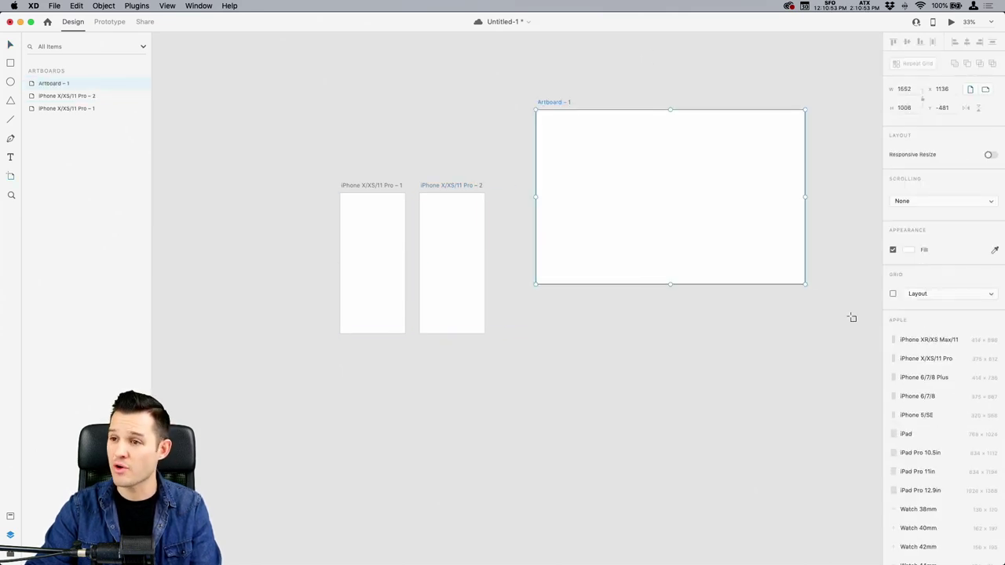
click(758, 352)
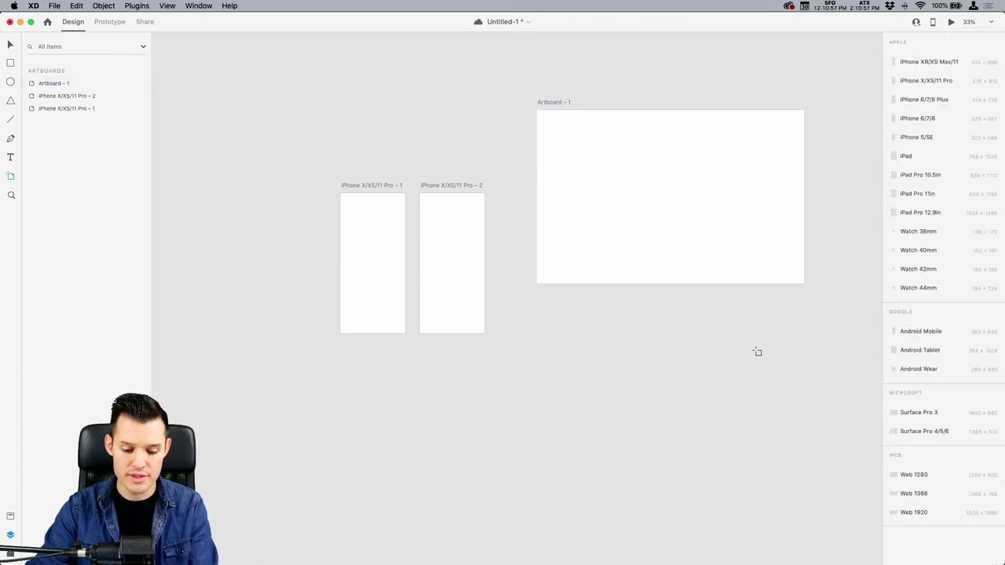
scroll(679, 363, down, 3)
scroll(679, 364, right, 3)
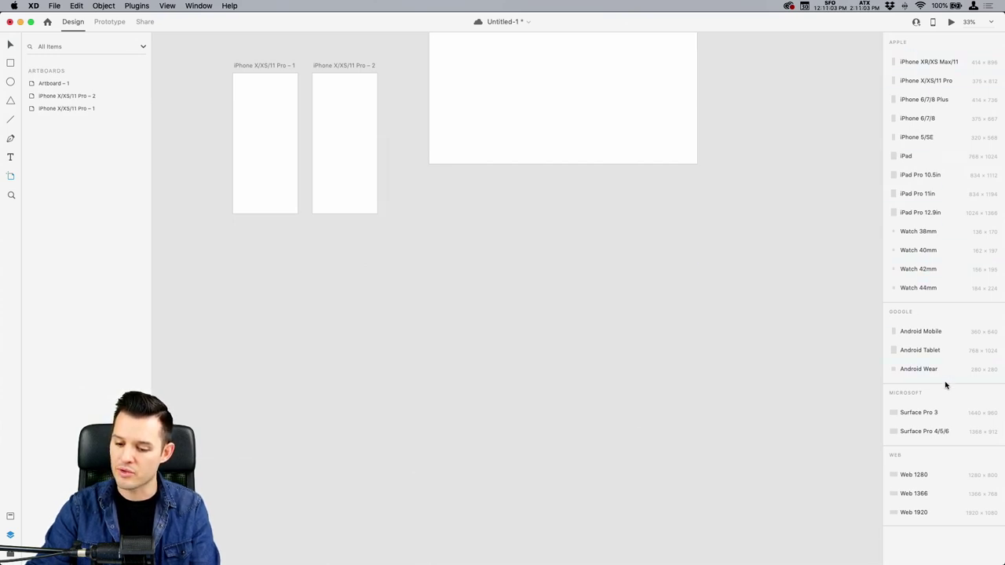
click(923, 476)
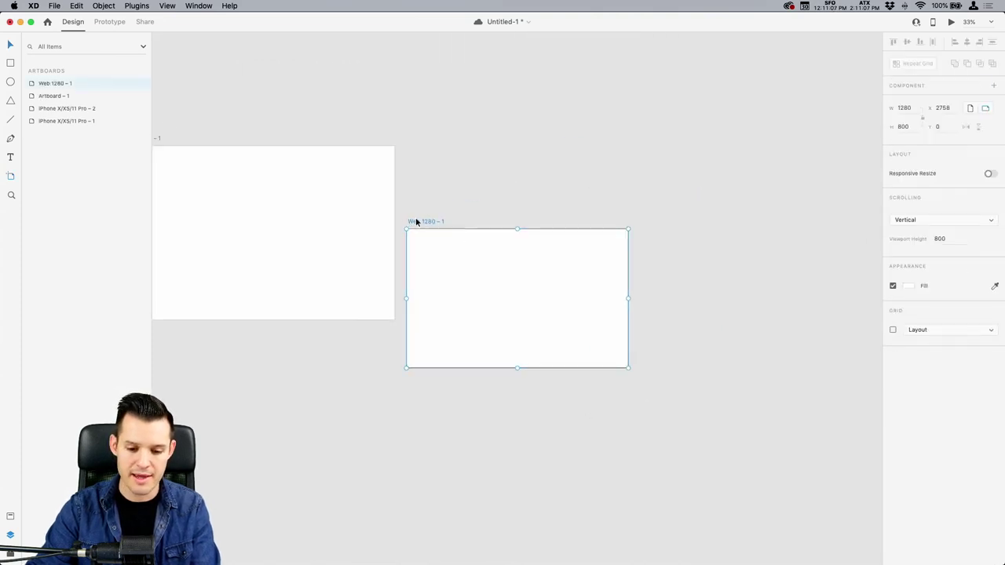
Delete both extra artboards.
drag(414, 222, 578, 217)
key(Delete)
click(301, 146)
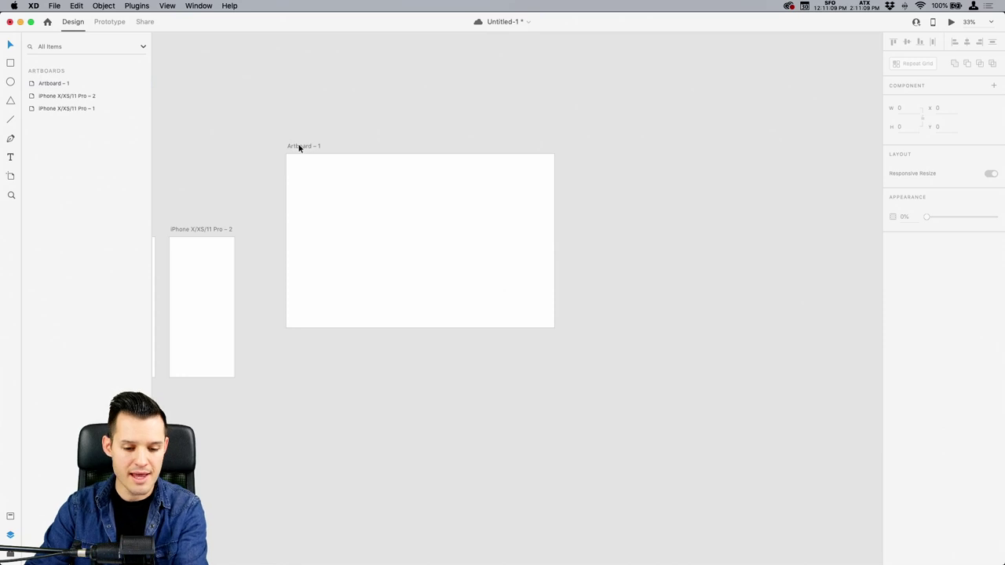
key(Delete)
Zoom in on the iPhone artboards and delete iPhone X/XS/11 Pro – 2.
drag(274, 172, 630, 181)
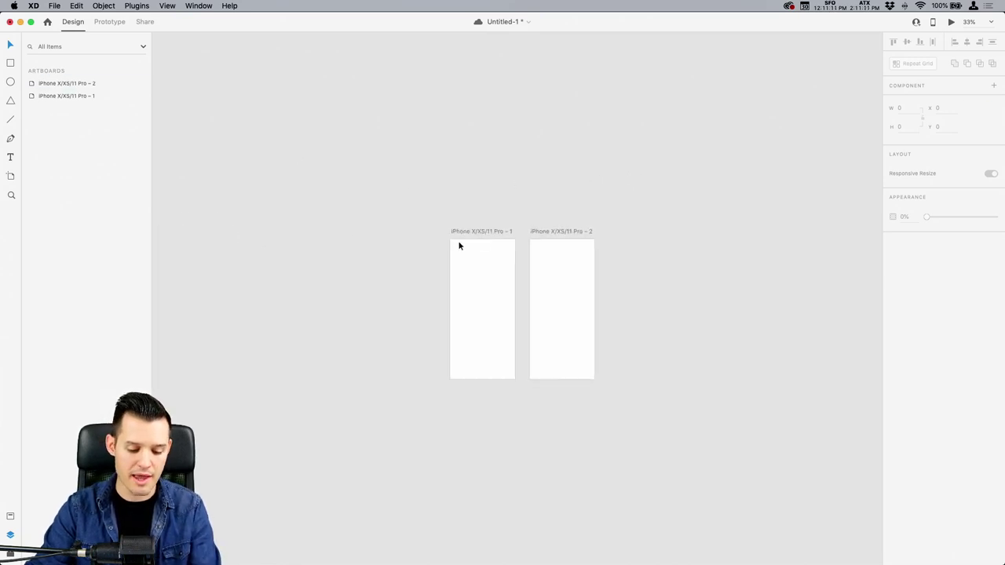
key(z)
drag(427, 214, 645, 408)
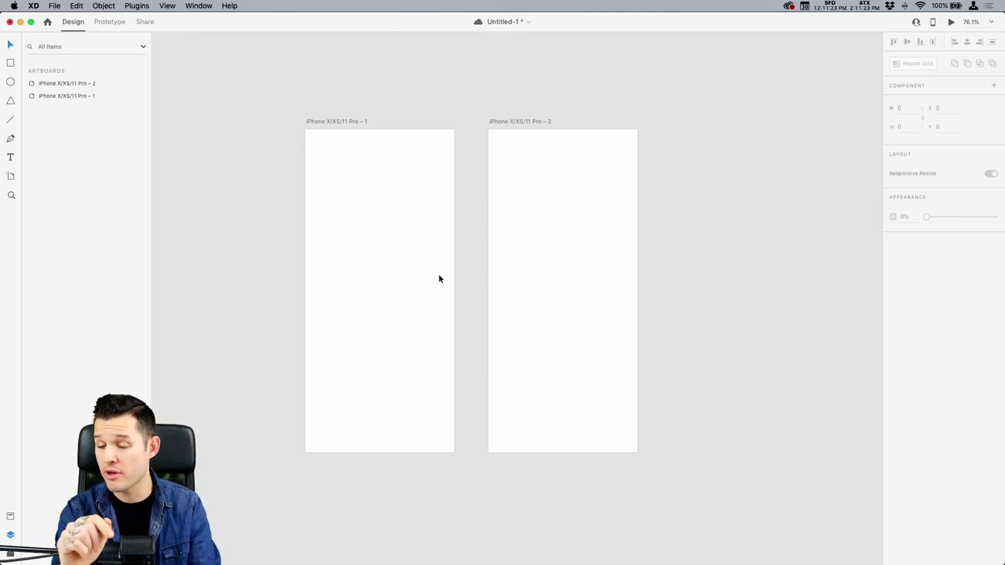
click(511, 122)
key(Delete)
scroll(550, 157, left, 3)
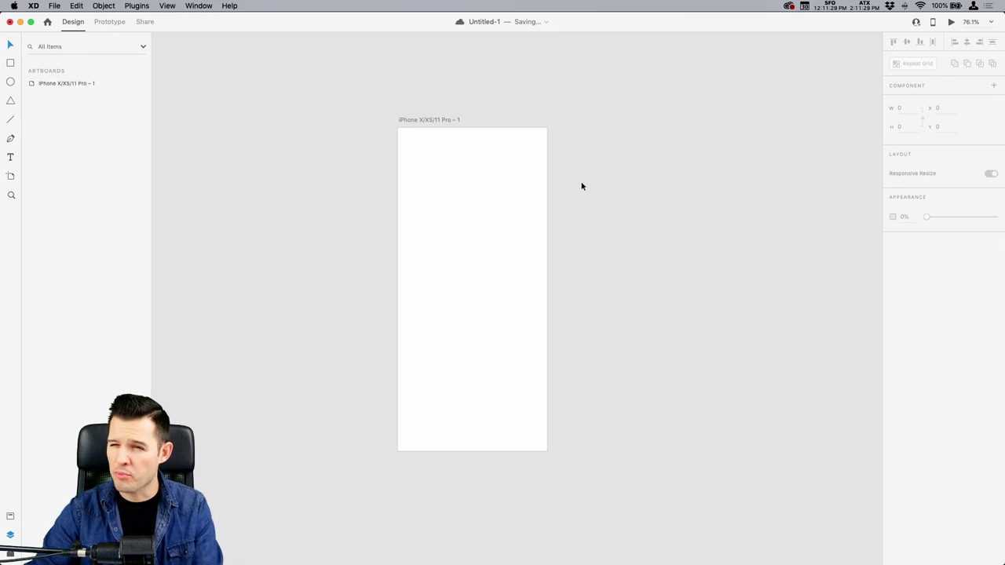
scroll(500, 182, right, 3)
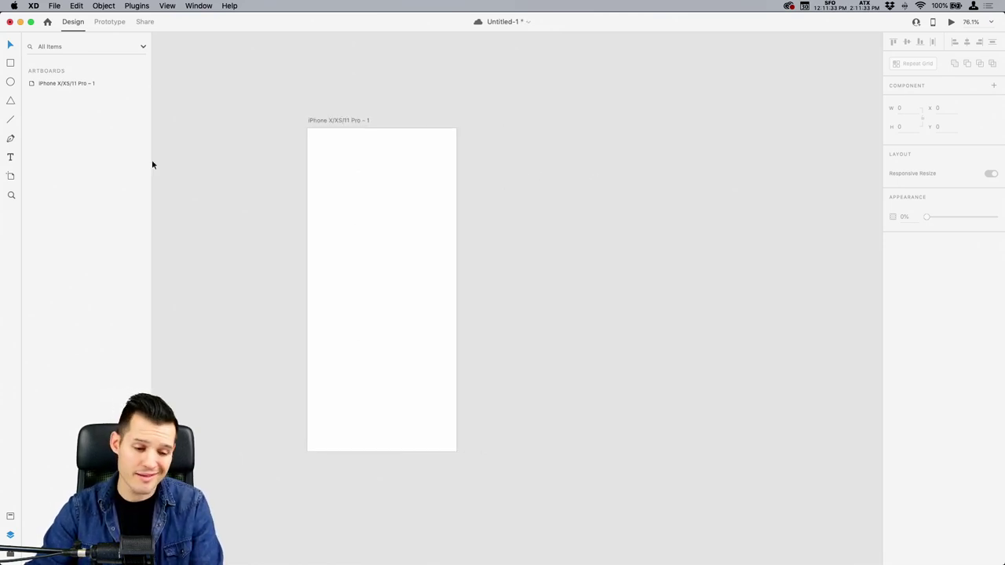
Draw a 318-wide circle with no border and #777777 grey fill on the artboard.
click(11, 84)
drag(284, 146, 459, 317)
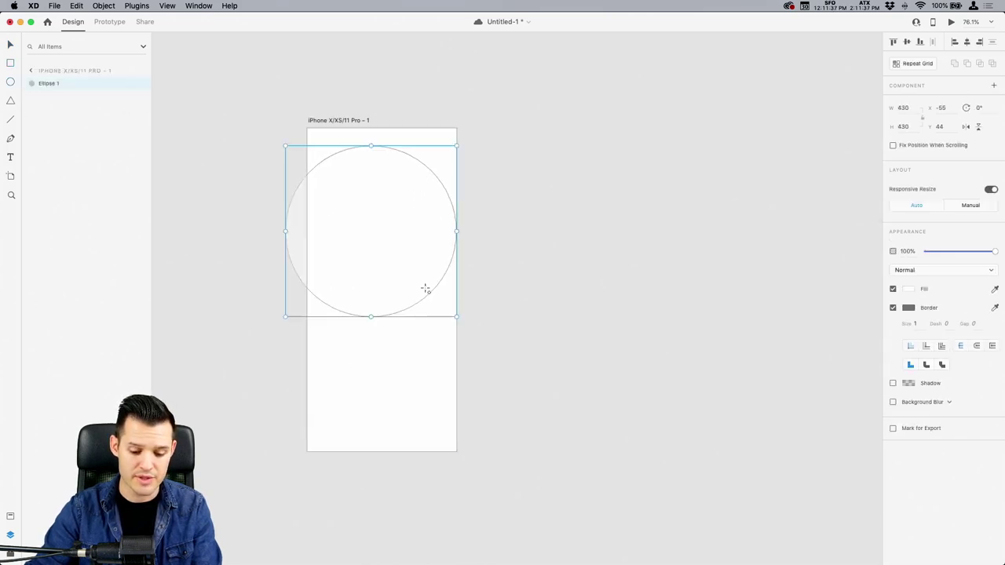
drag(374, 241, 385, 261)
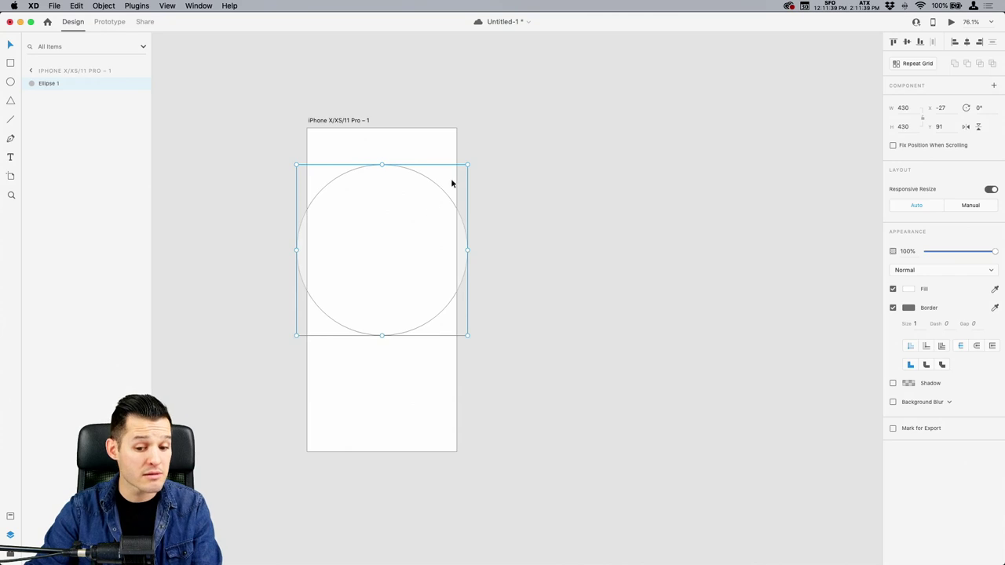
drag(467, 165, 446, 186)
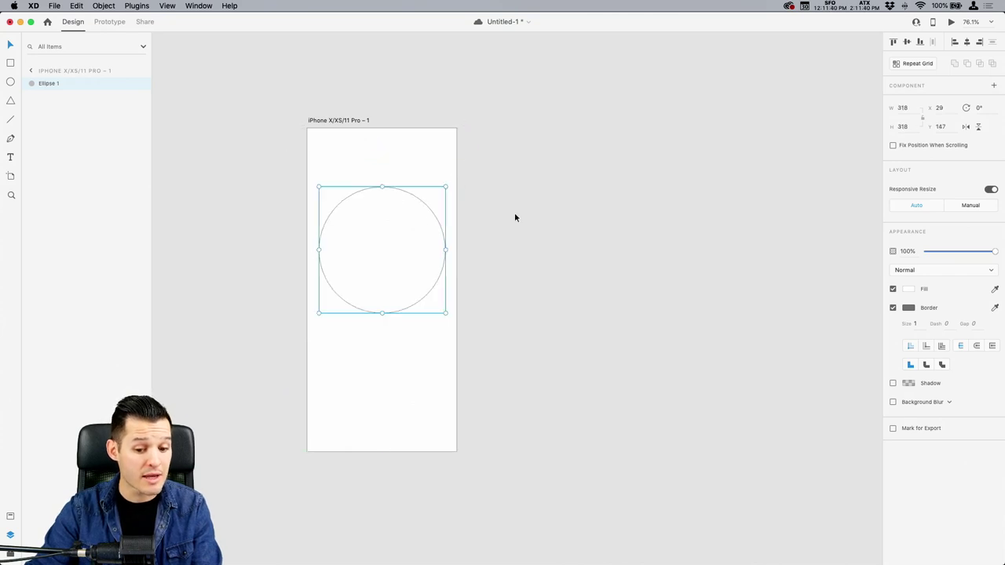
click(892, 308)
click(908, 289)
drag(837, 278, 773, 282)
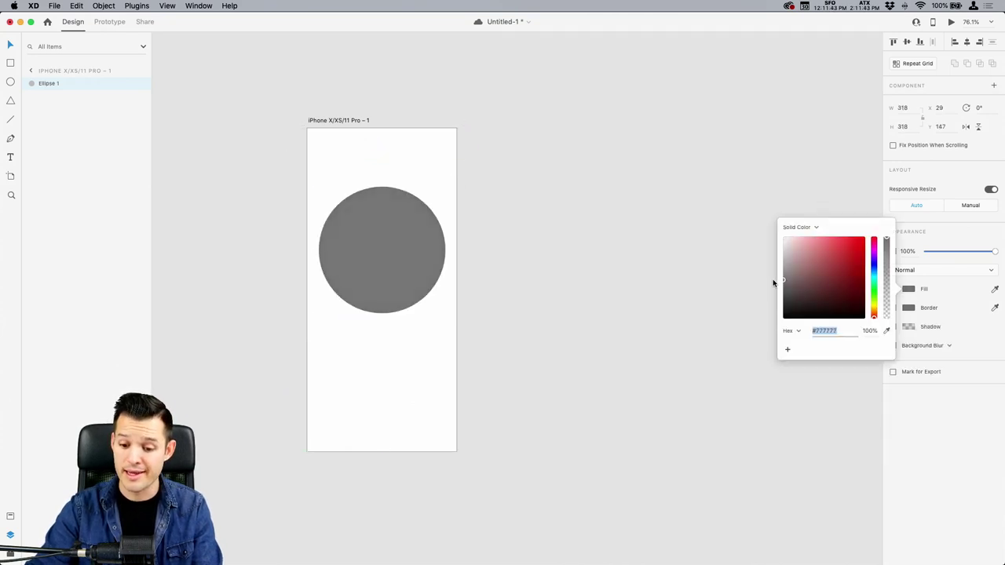
click(538, 213)
Move the circle up to Y 64, duplicate the artboard, and drop the copy's circle near the bottom.
scroll(518, 227, right, 2)
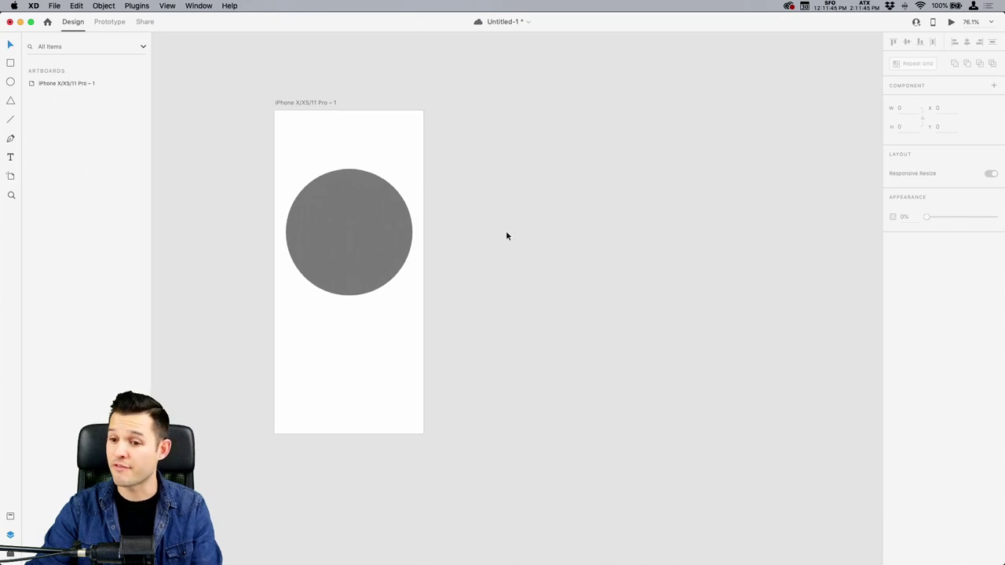
drag(357, 243, 356, 208)
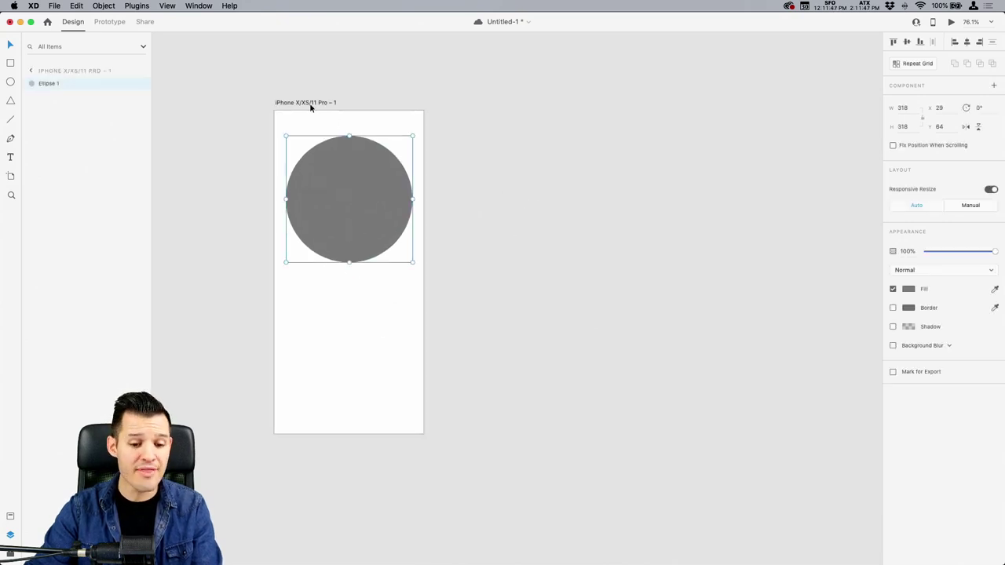
alt+drag(311, 108, 481, 108)
drag(533, 170, 533, 314)
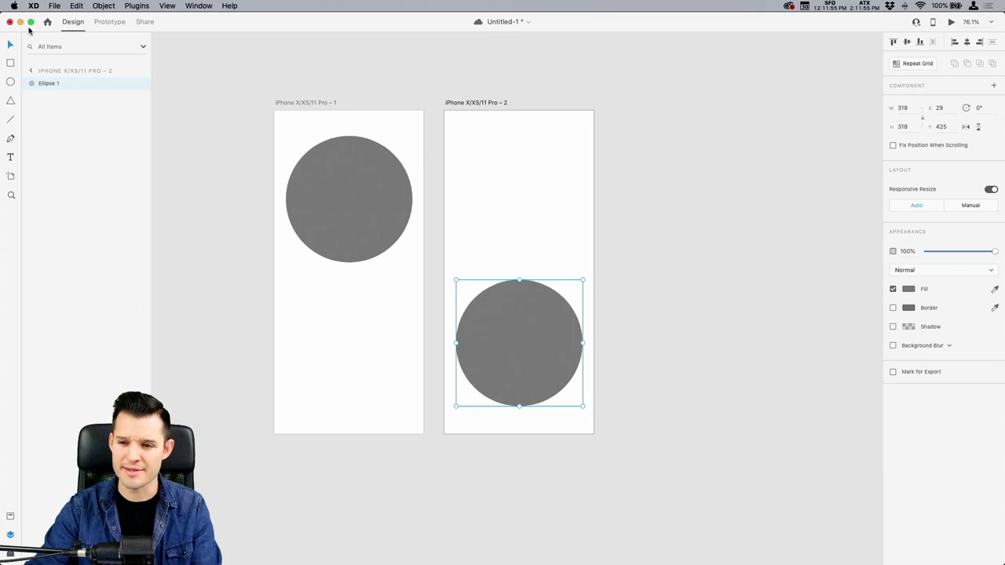
Link the circles between the two artboards both ways with an Auto-Animate transition.
click(112, 25)
click(356, 193)
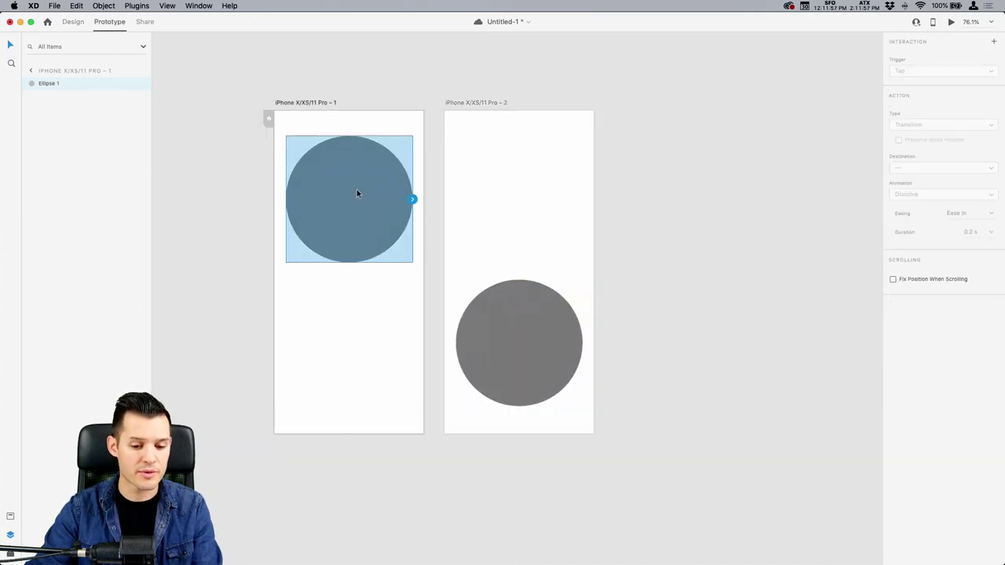
click(485, 318)
click(400, 206)
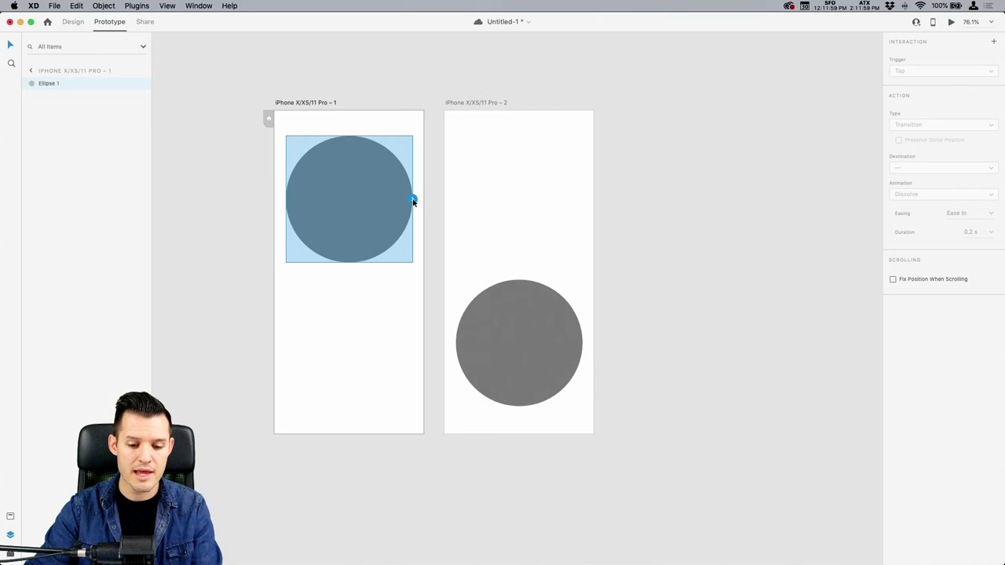
drag(413, 200, 534, 274)
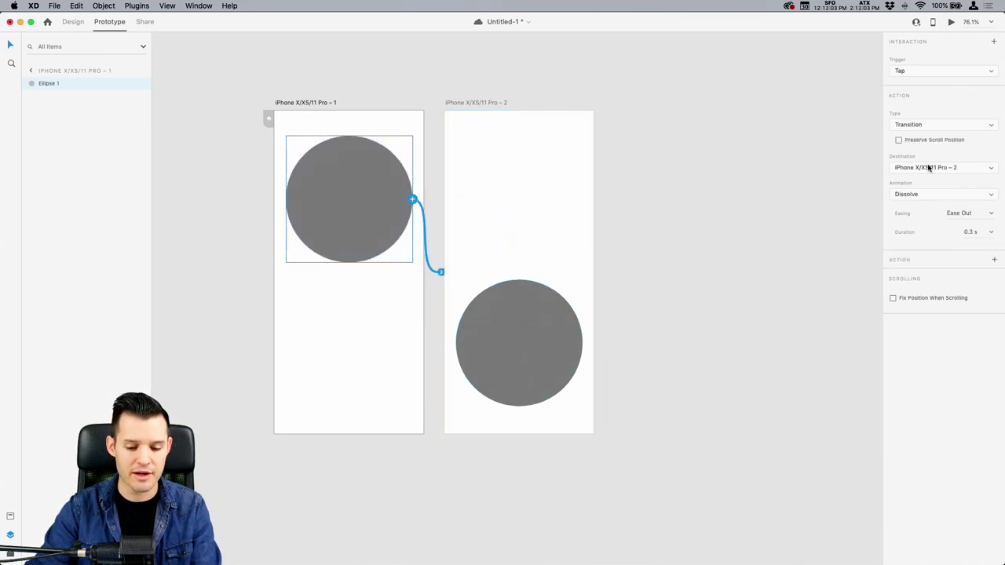
click(934, 126)
click(930, 134)
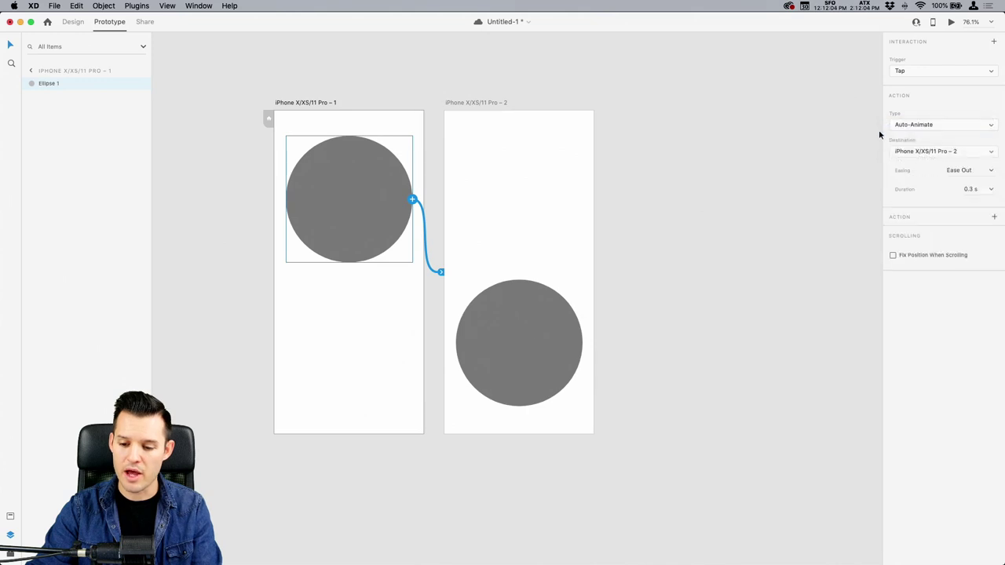
click(558, 328)
drag(585, 342, 394, 266)
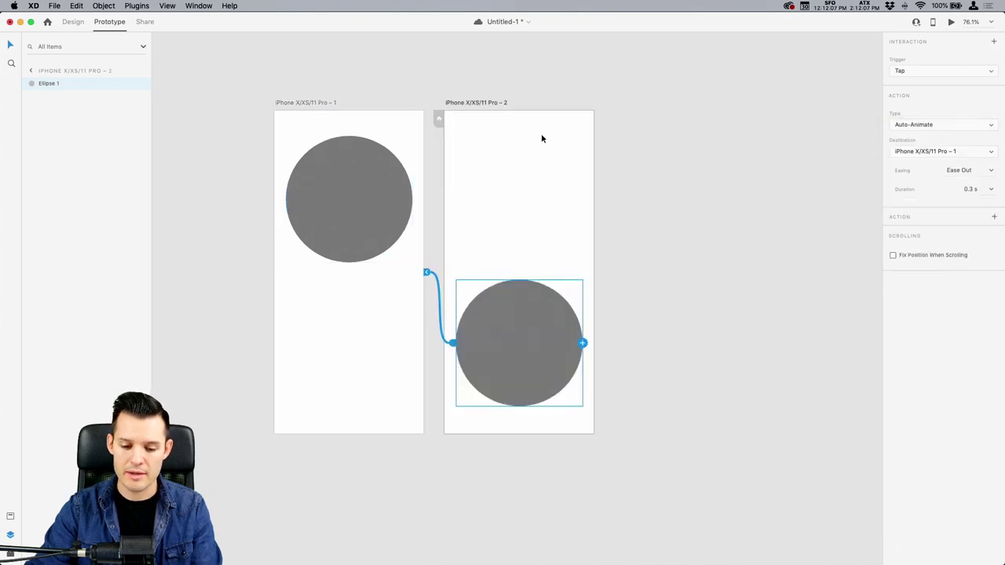
Test the prototype in Desktop Preview, tapping the circle to animate it up and down.
click(951, 22)
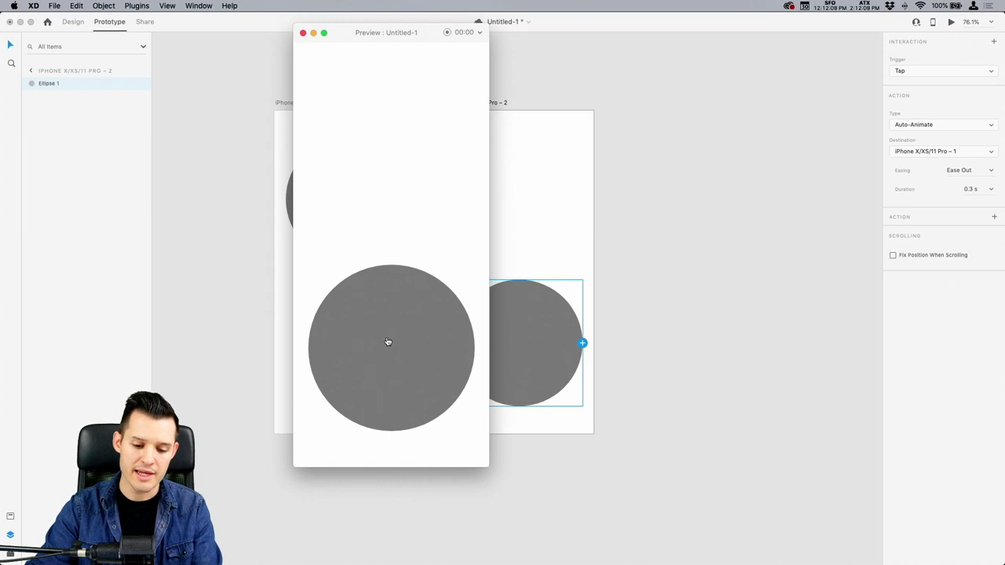
click(388, 342)
click(403, 175)
click(399, 276)
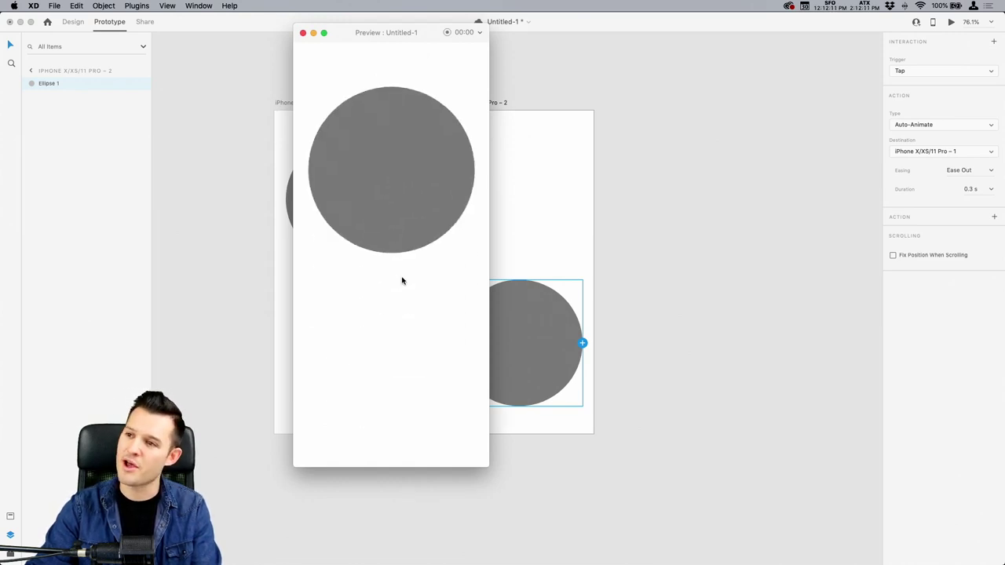
click(412, 176)
click(399, 317)
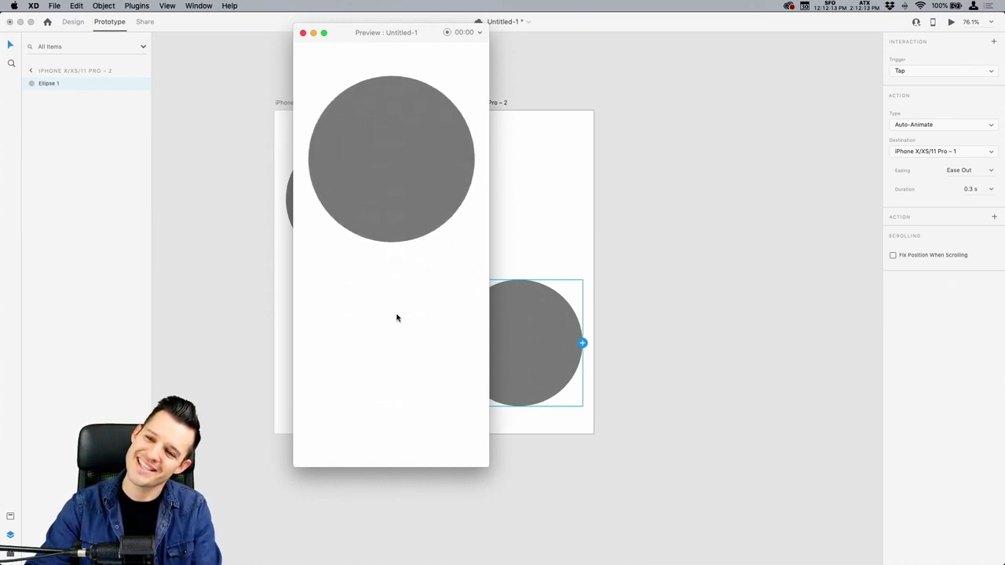
click(303, 33)
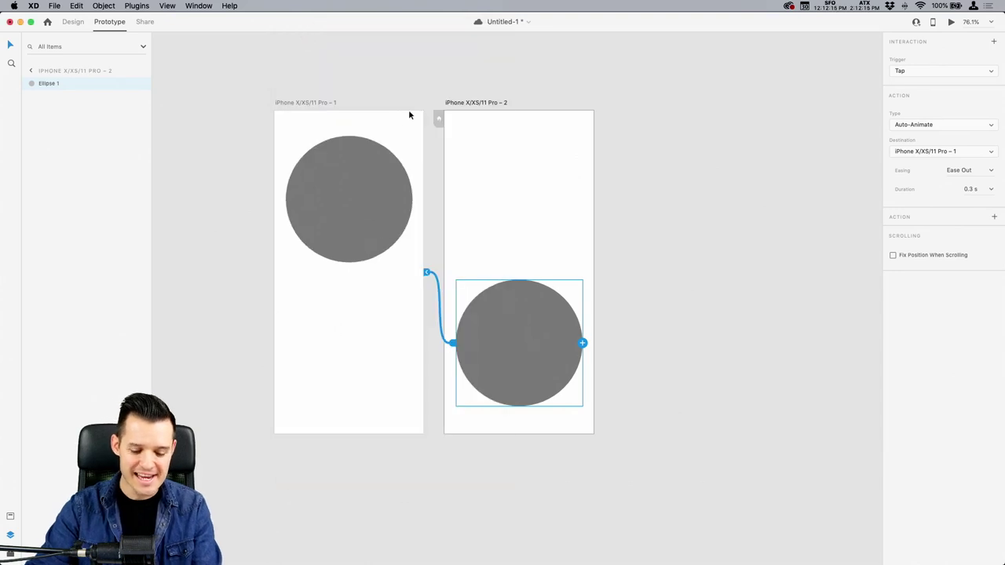
Delete the second artboard and the circle on the first artboard.
click(471, 102)
key(Delete)
click(328, 218)
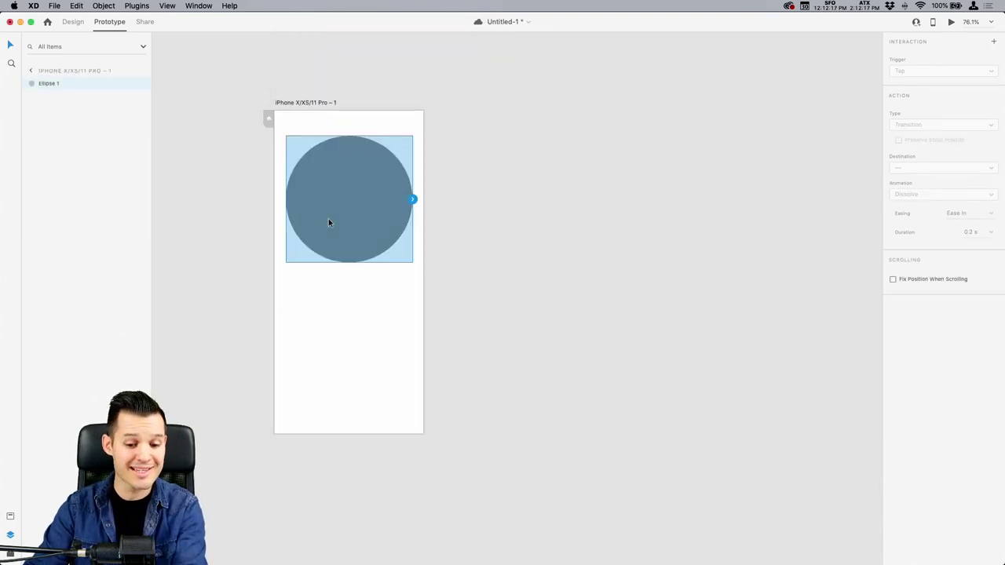
key(Delete)
click(73, 22)
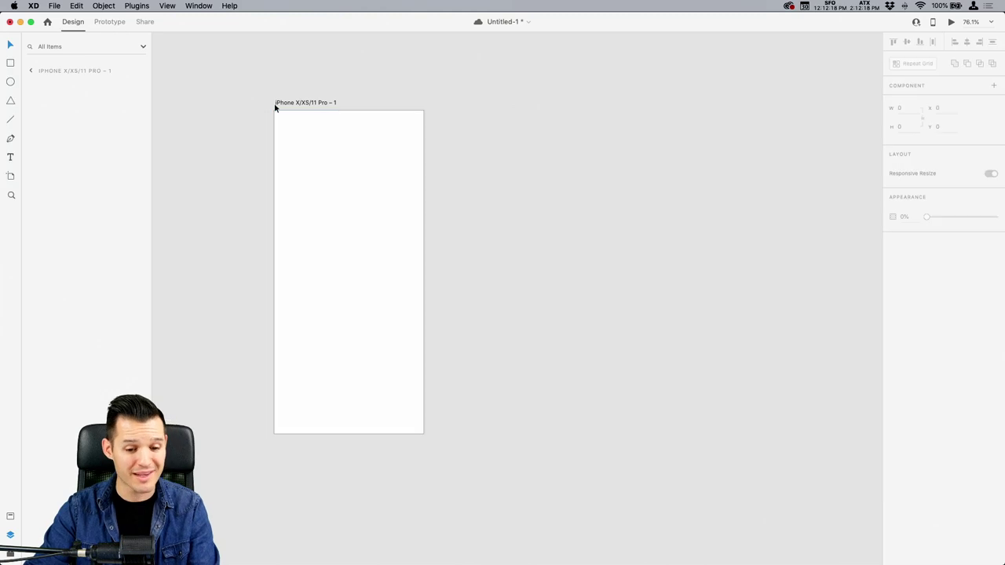
drag(314, 92, 421, 101)
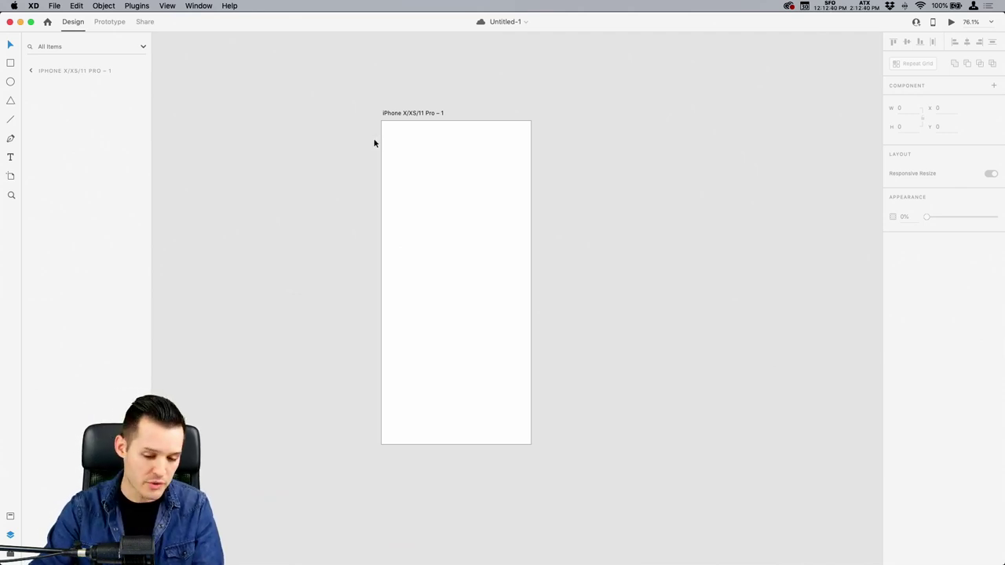
drag(363, 138, 376, 141)
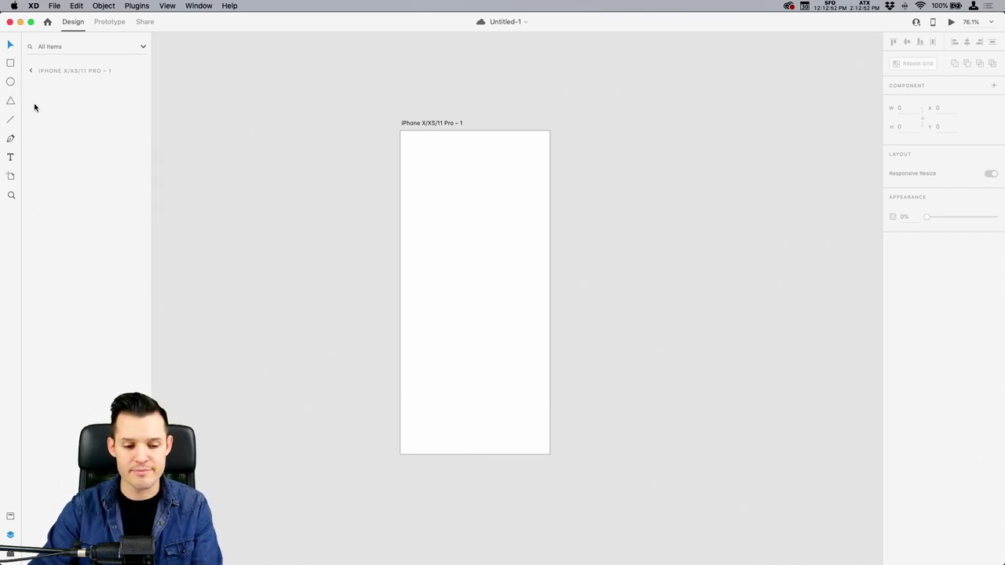
click(12, 140)
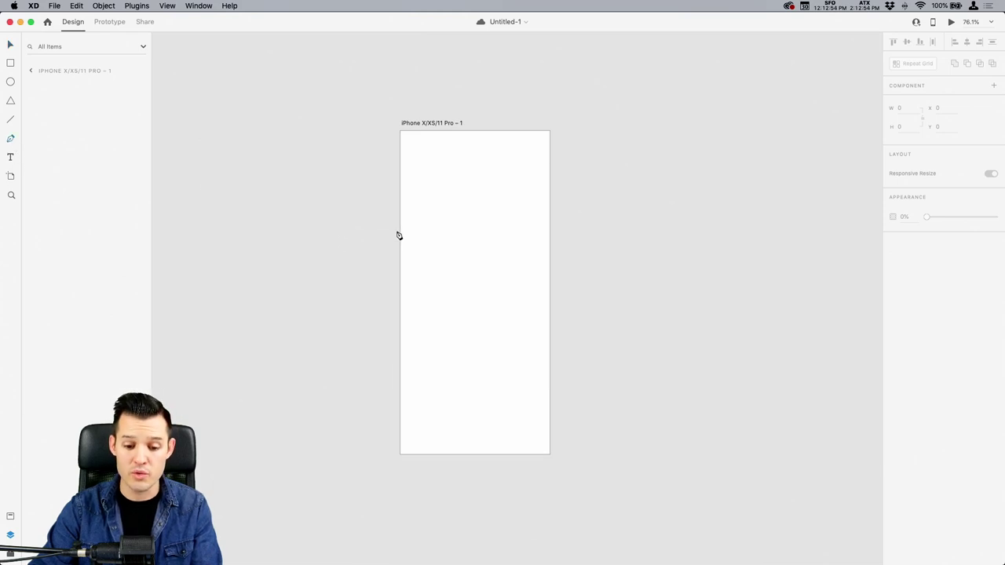
key(super+1)
key(super+2)
key(super+minus)
scroll(447, 314, up, 3)
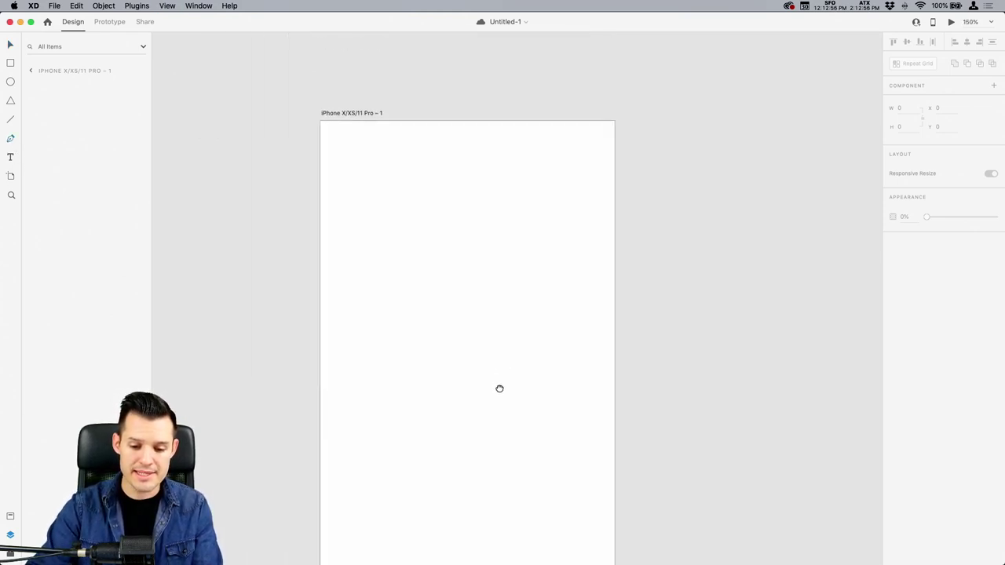
click(405, 283)
drag(489, 228, 561, 282)
drag(531, 341, 542, 424)
drag(507, 454, 466, 457)
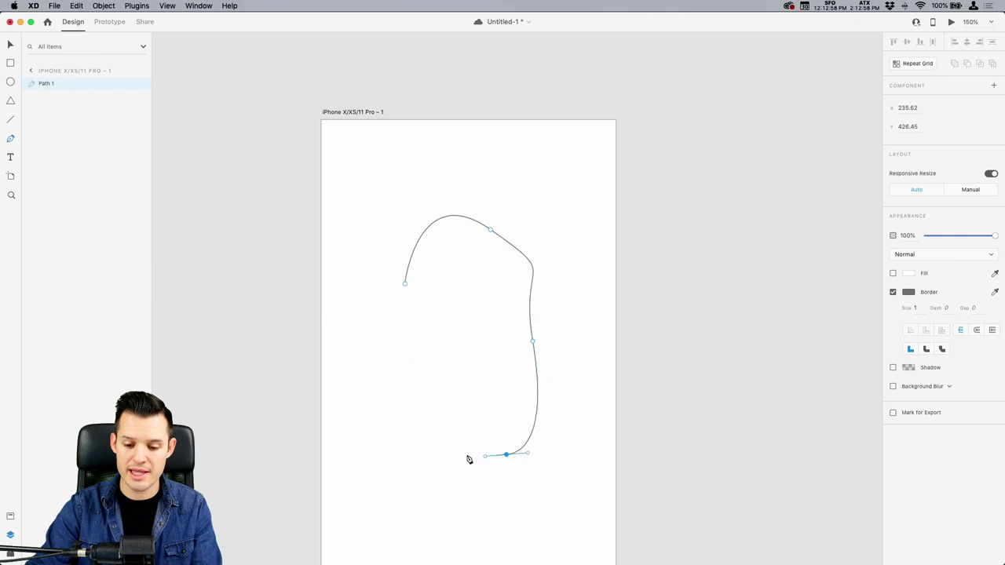
drag(404, 397, 424, 383)
drag(458, 329, 436, 327)
drag(394, 316, 397, 292)
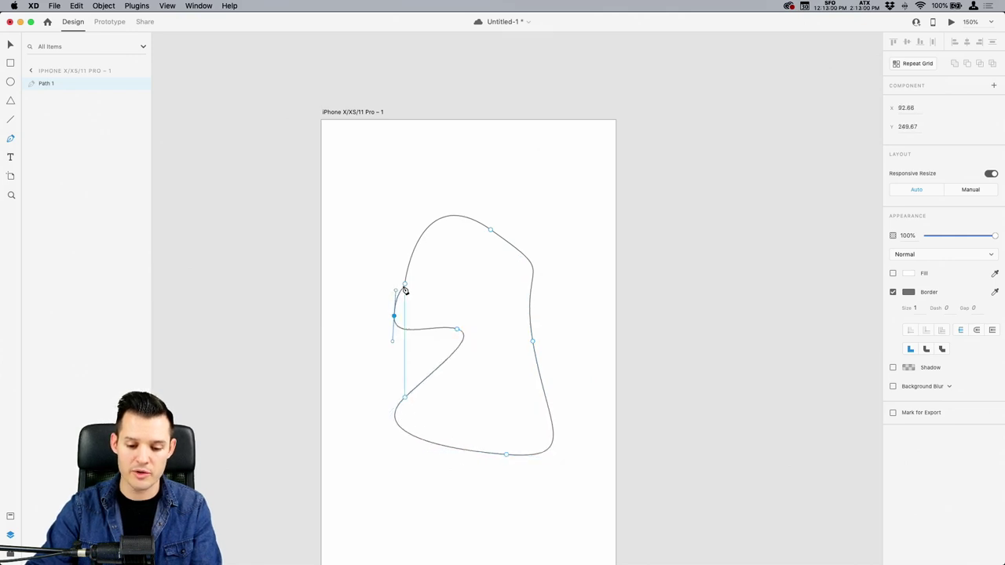
click(404, 284)
drag(347, 162, 559, 528)
key(Delete)
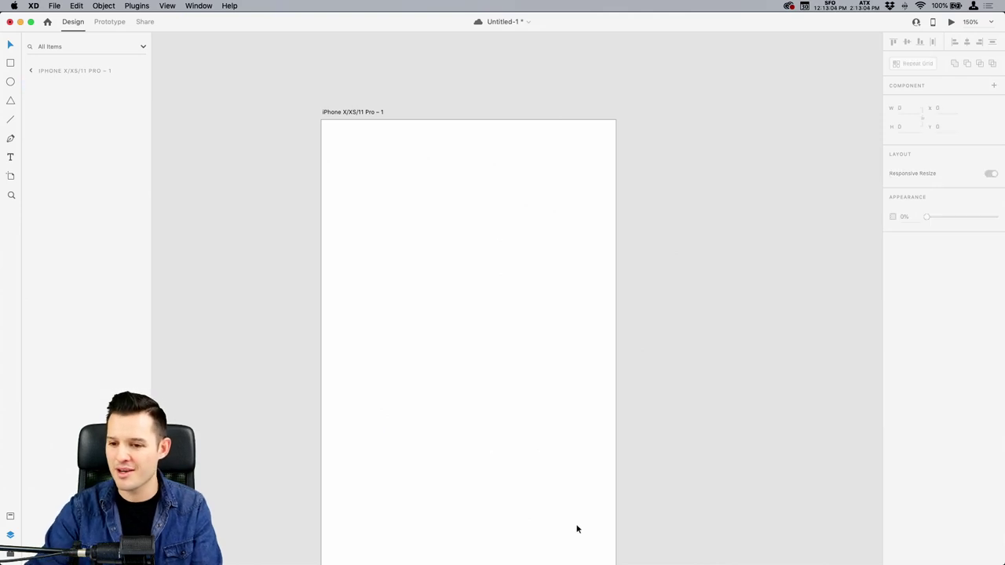
click(10, 158)
click(378, 192)
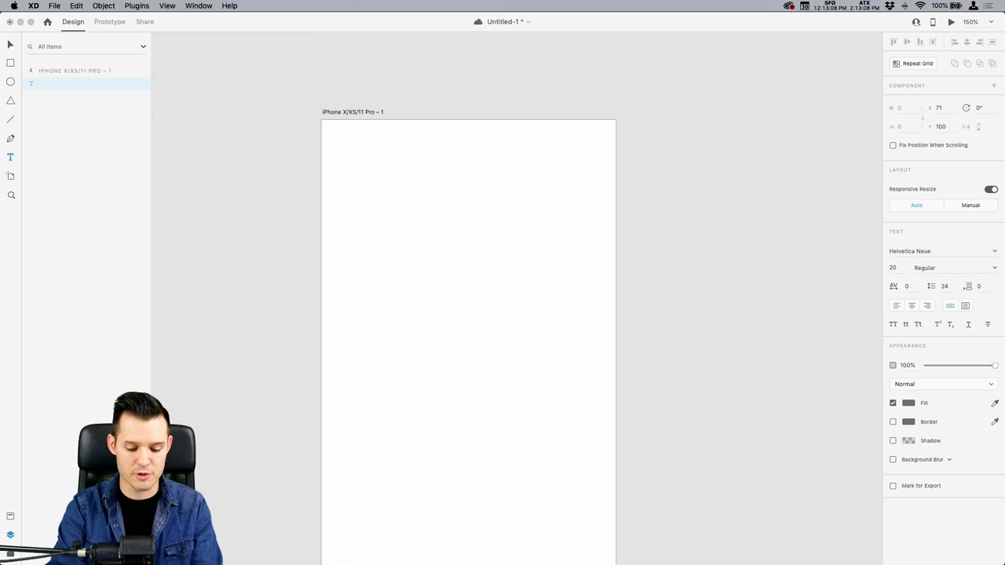
text(Text)
key(Escape)
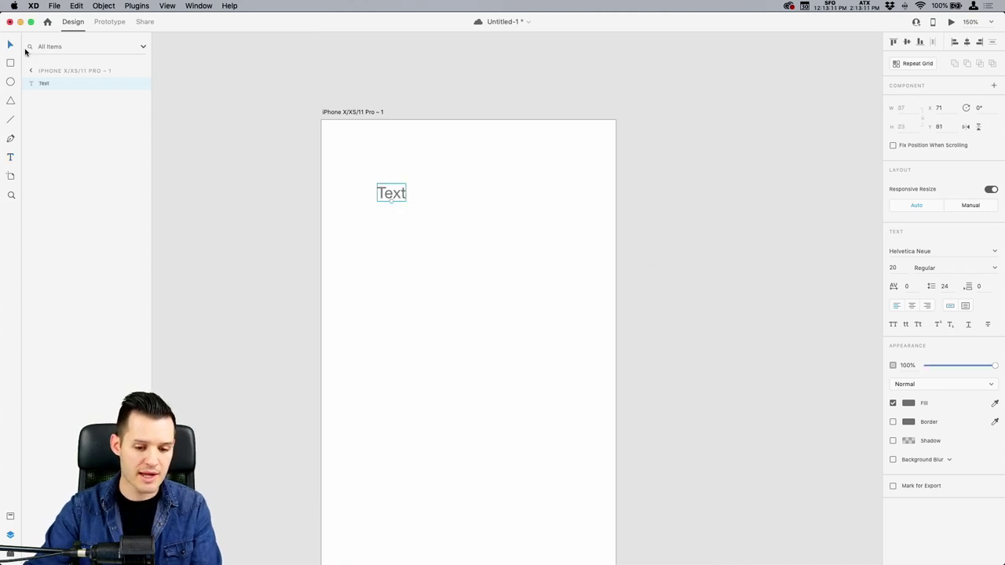
drag(392, 201, 406, 279)
click(994, 251)
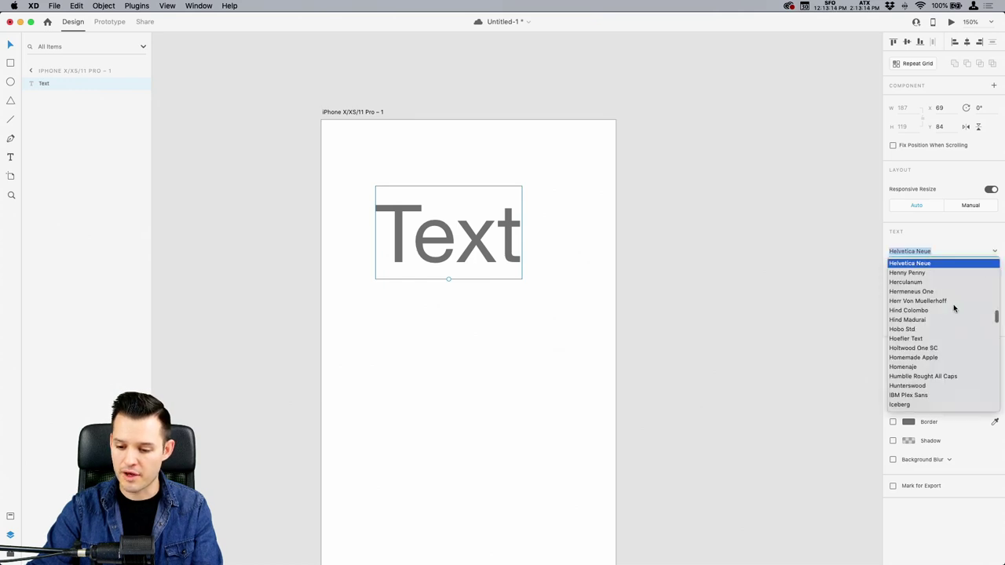
click(933, 310)
drag(501, 252, 507, 267)
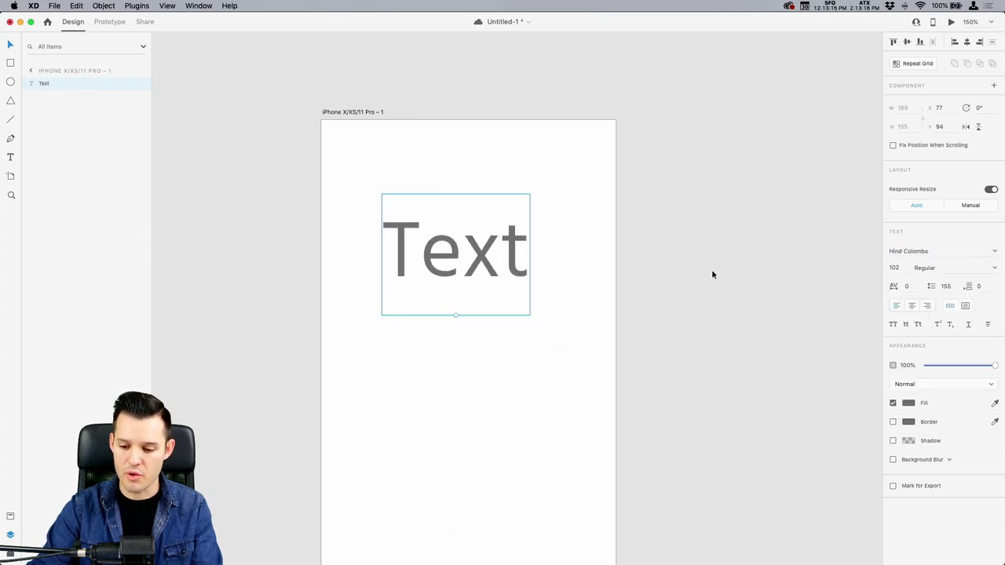
key(Delete)
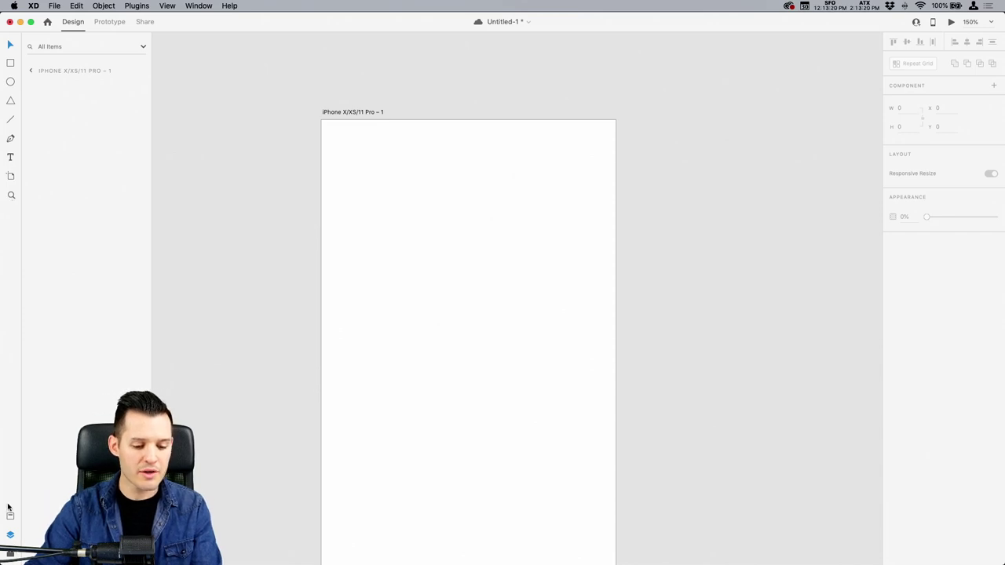
Draw a rectangle on the artboard and show the document Assets panel.
key(r)
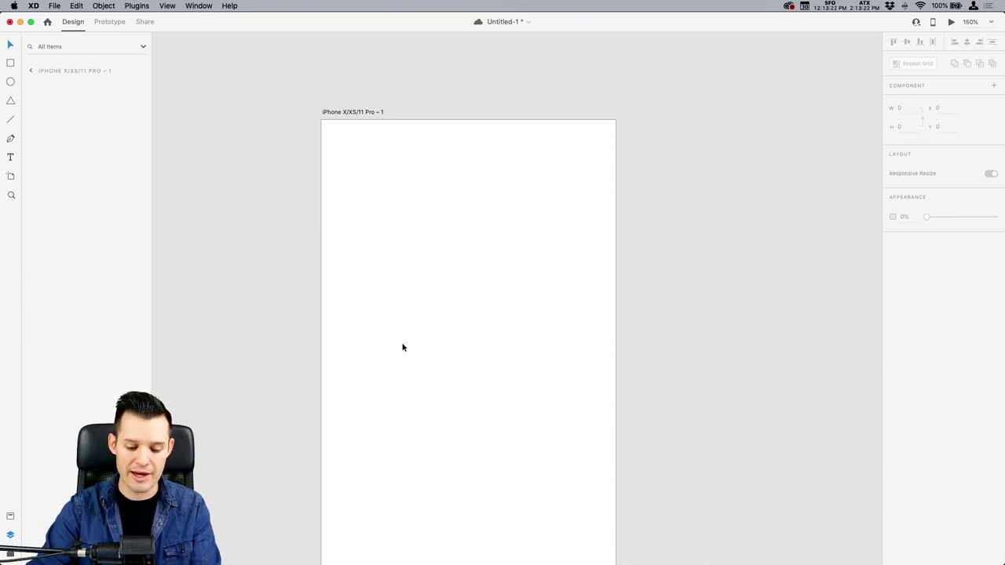
mouse_move(377, 188)
mouse_down()
mouse_move(452, 264)
mouse_move(523, 413)
mouse_move(403, 366)
mouse_up()
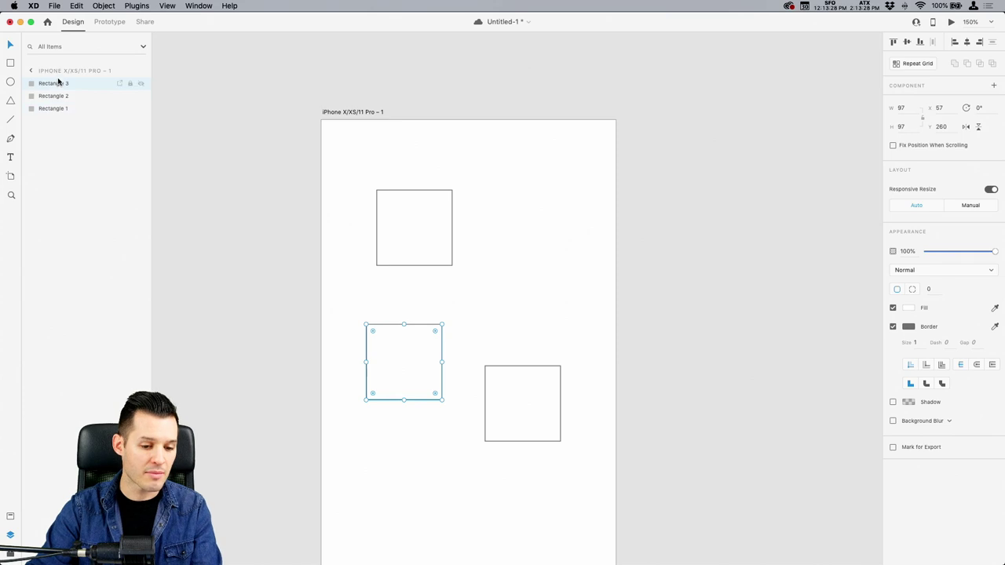
click(10, 516)
Marquee-select the three rectangles and delete them.
drag(306, 120, 620, 500)
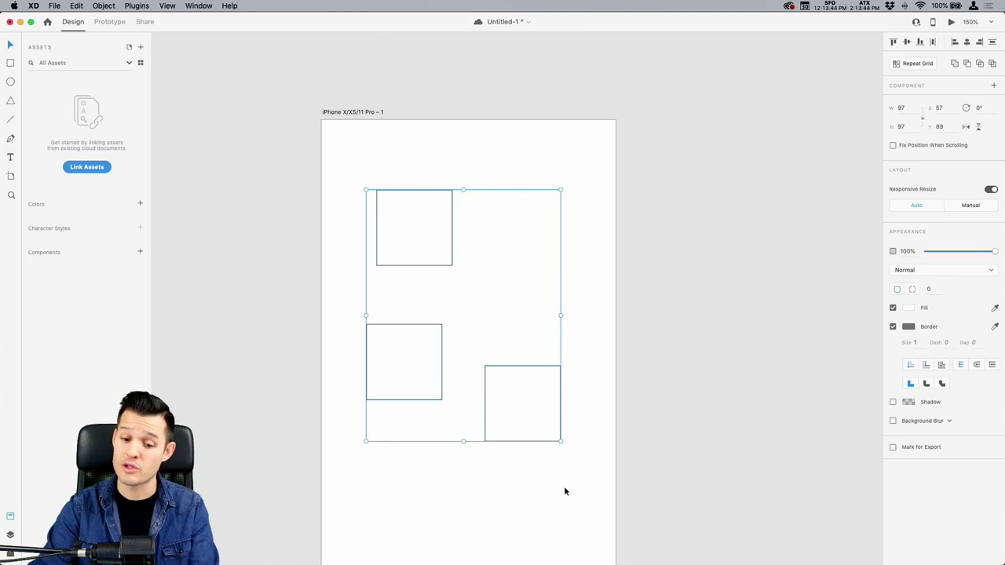
drag(575, 497, 318, 240)
key(Delete)
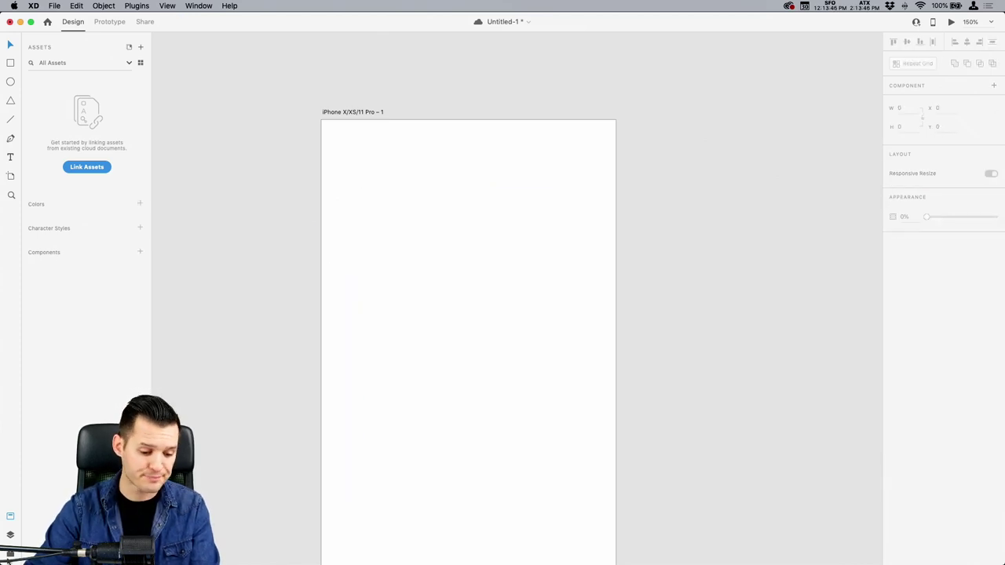
Browse the installed plugins, return to the Layers list, and bring up the save dialog.
click(10, 553)
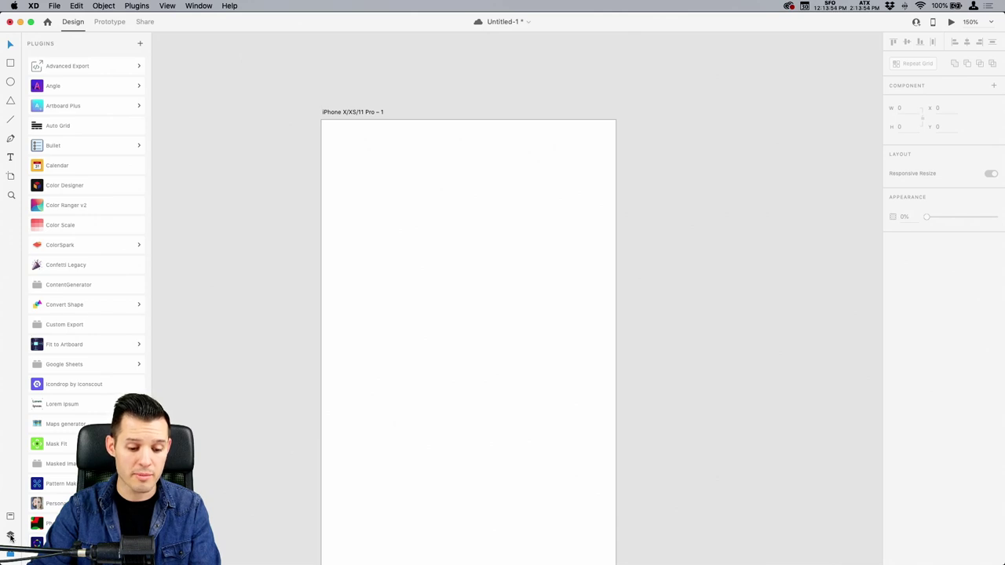
click(10, 535)
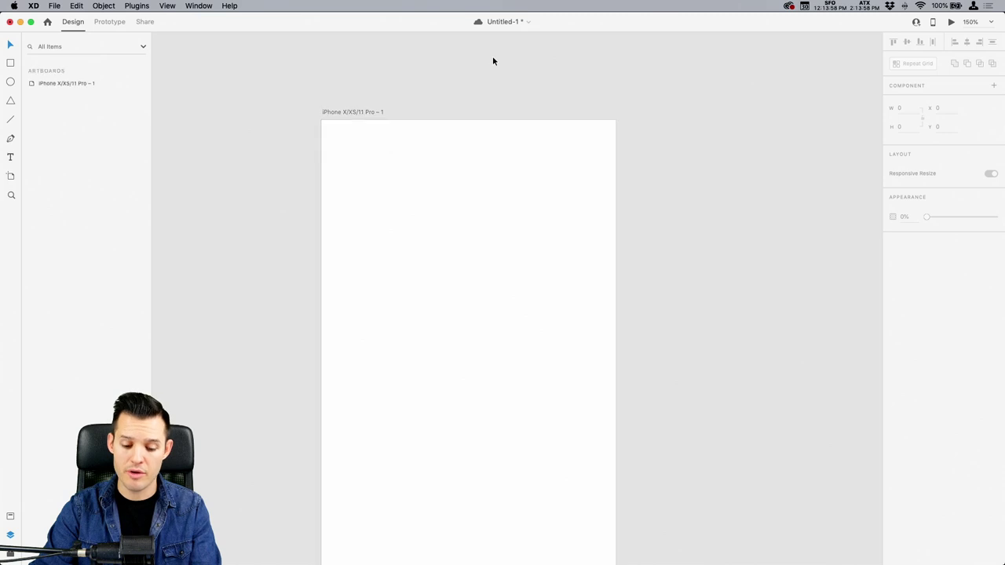
key(super+s)
Save the document to this computer under the name 'aggregator'.
click(460, 129)
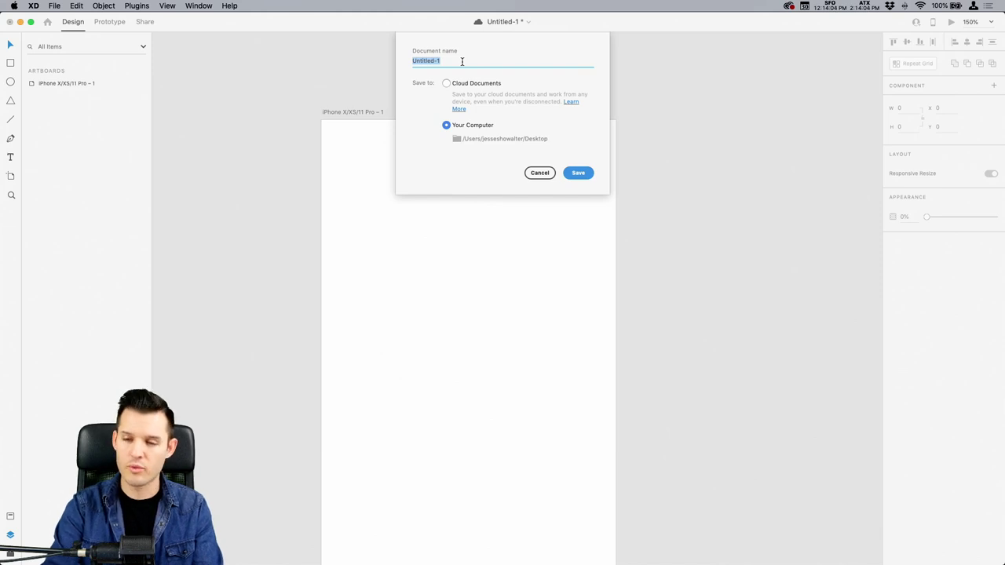
text(aggregator)
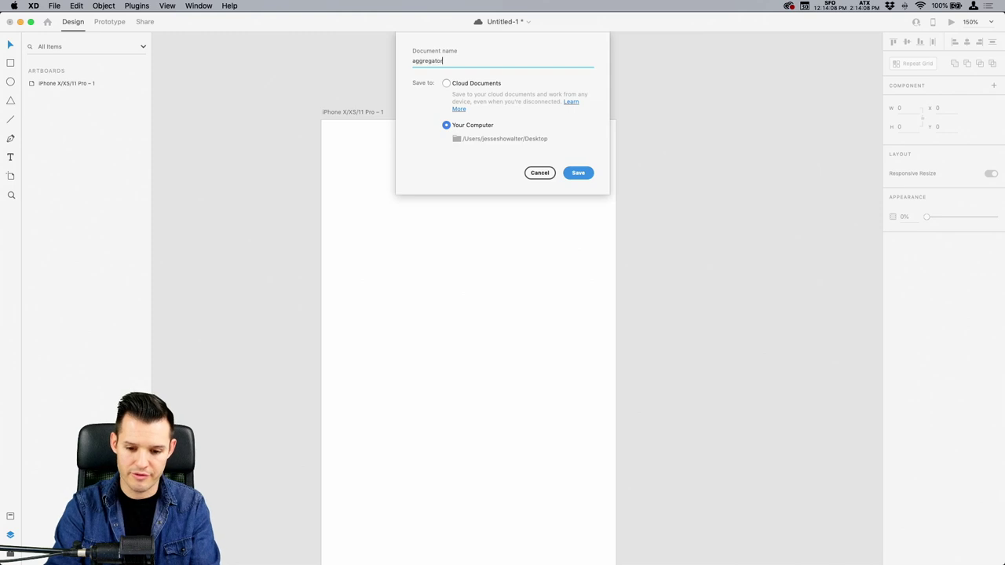
key(Return)
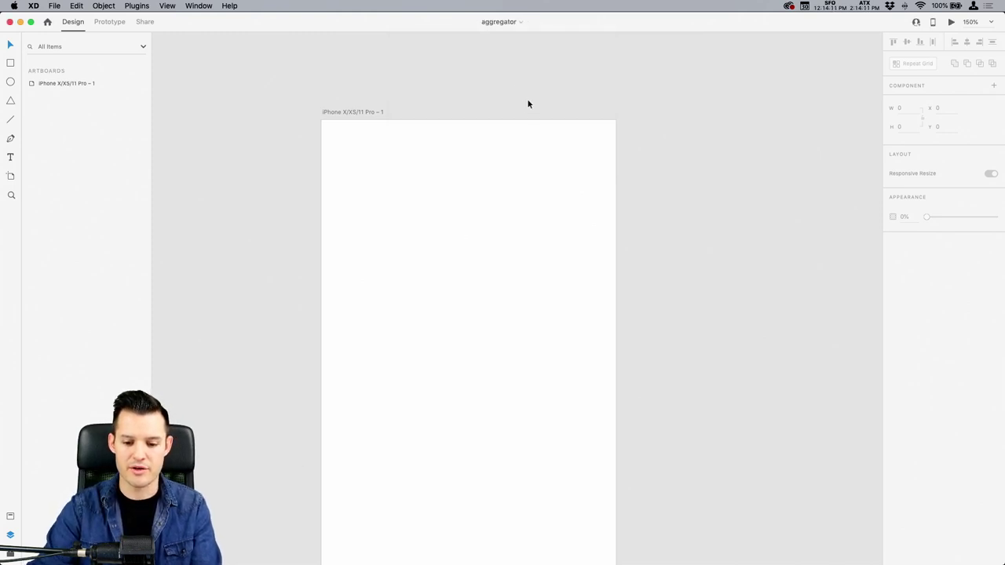
scroll(527, 101, down, 2)
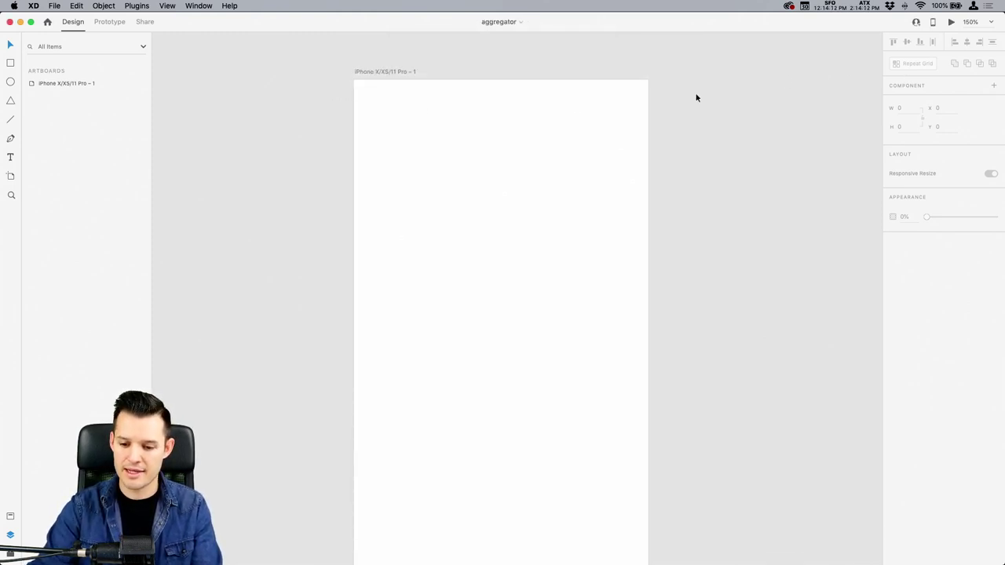
Draw a rectangle on the artboard and give it a dark fill.
key(r)
drag(409, 128, 554, 243)
drag(489, 194, 533, 243)
click(908, 307)
click(808, 319)
key(Escape)
key(Escape)
scroll(534, 244, right, 2)
scroll(596, 217, left, 2)
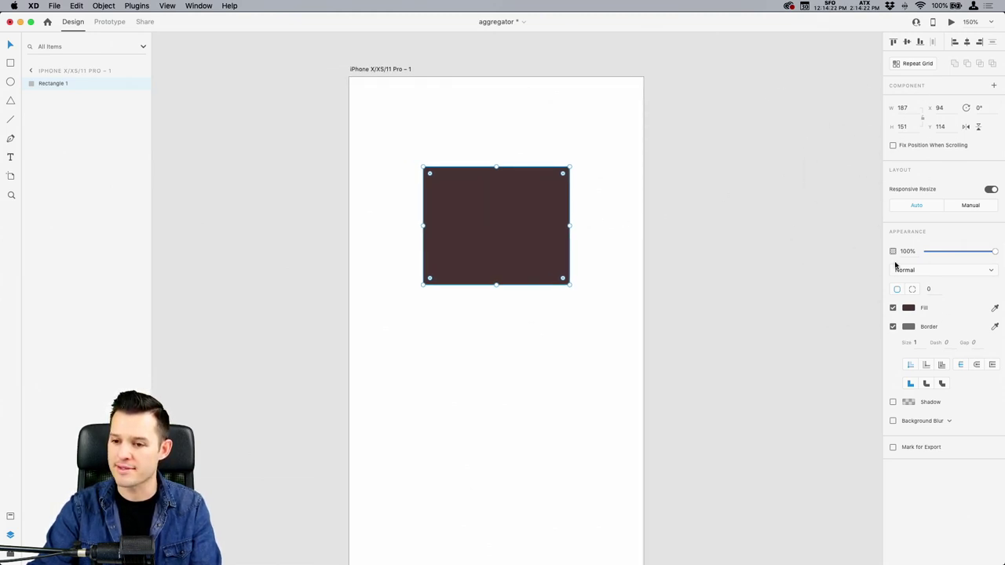
Duplicate the rectangle, align both middle and centre, then move the top one straight up.
drag(519, 226, 469, 388)
drag(570, 339, 455, 149)
click(908, 42)
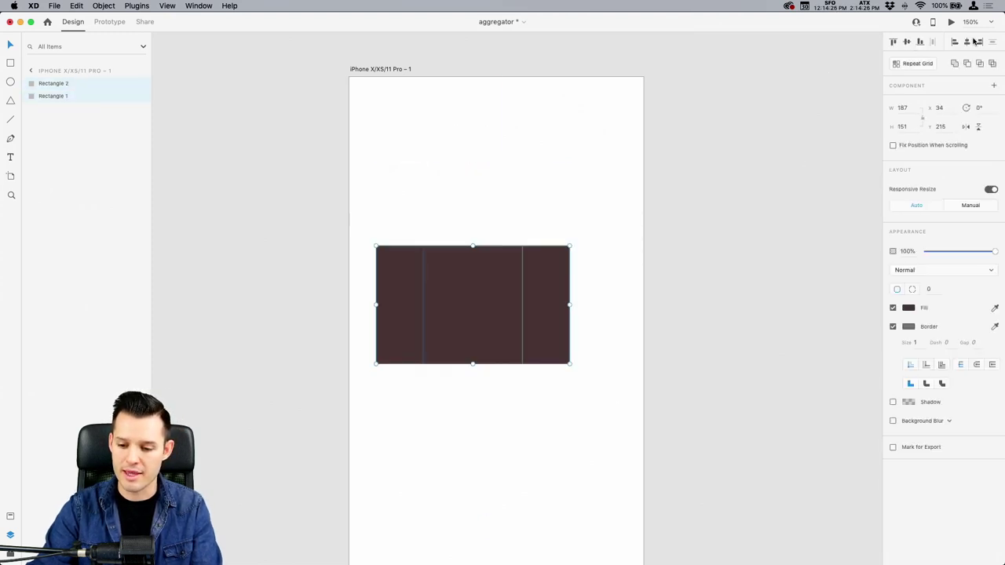
click(967, 42)
click(521, 240)
drag(489, 297, 489, 154)
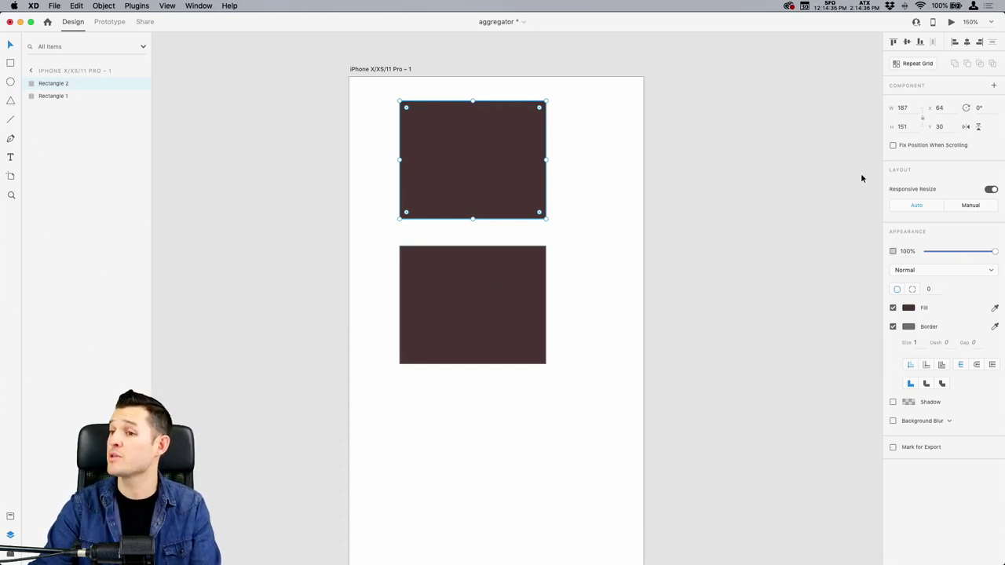
Check the distances to the artboard edges, then delete both rectangles.
key(alt)
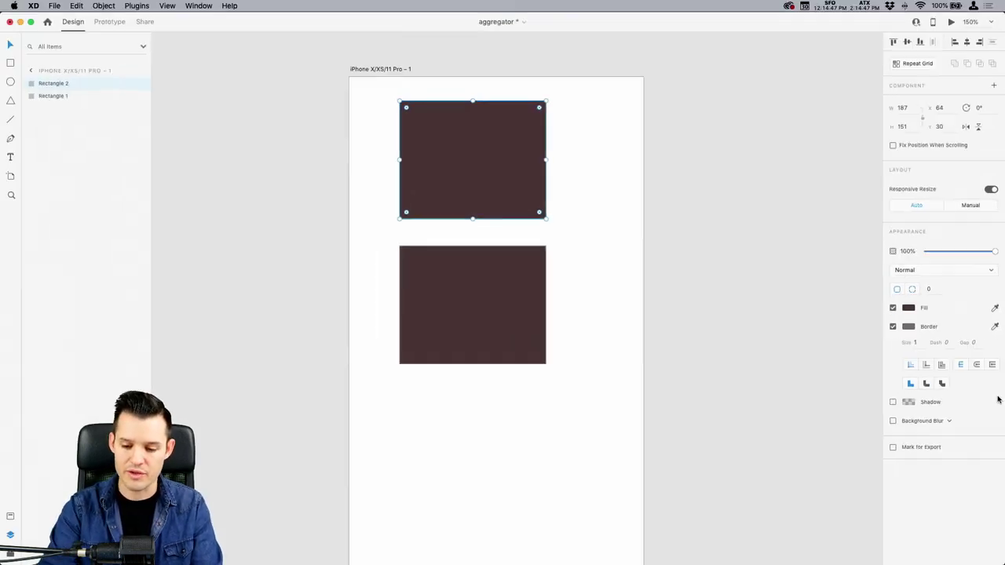
shift+click(462, 287)
key(Delete)
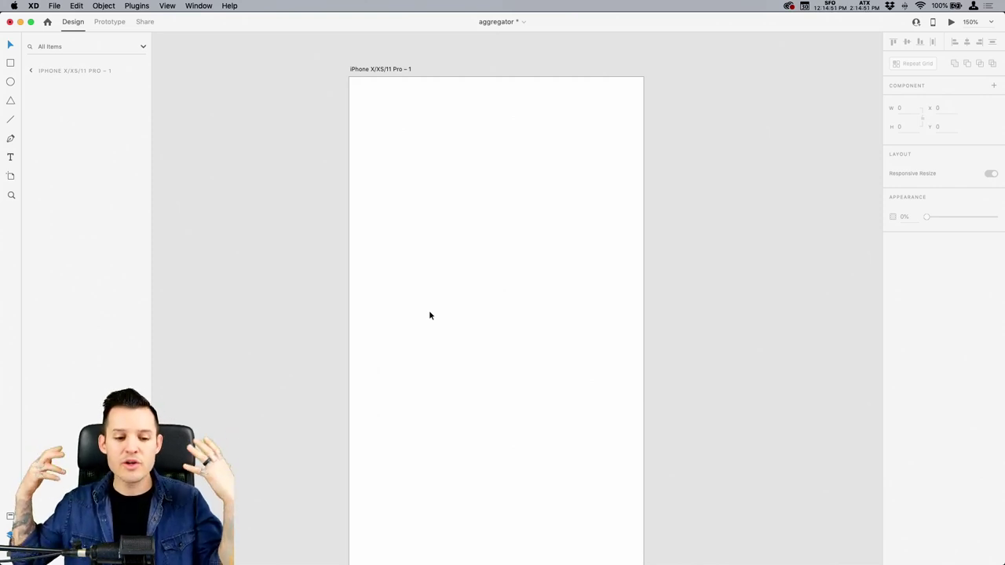
Save aggregator with the artboard selected and start a text object on the pasteboard.
drag(400, 262, 416, 216)
key(super+s)
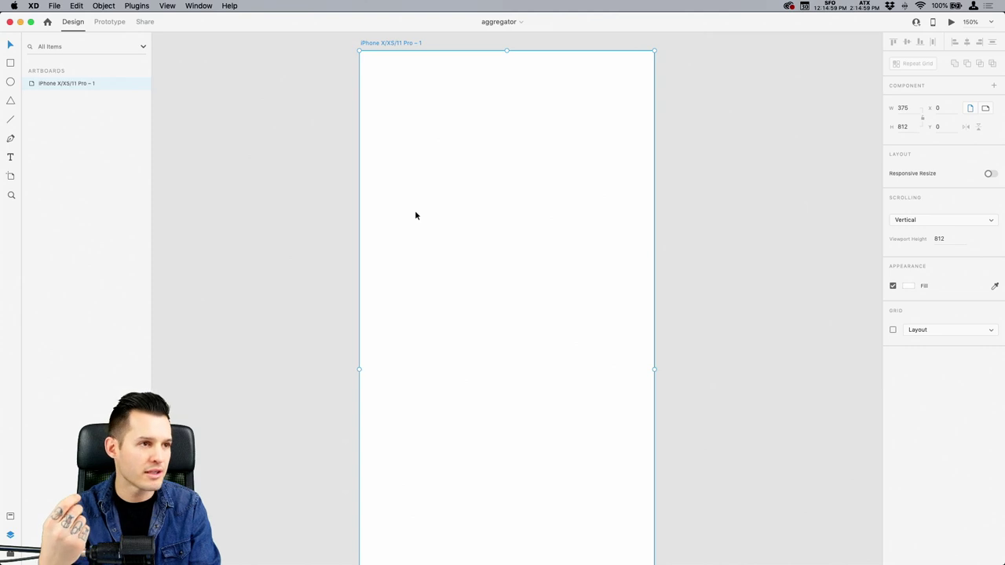
scroll(424, 214, left, 2)
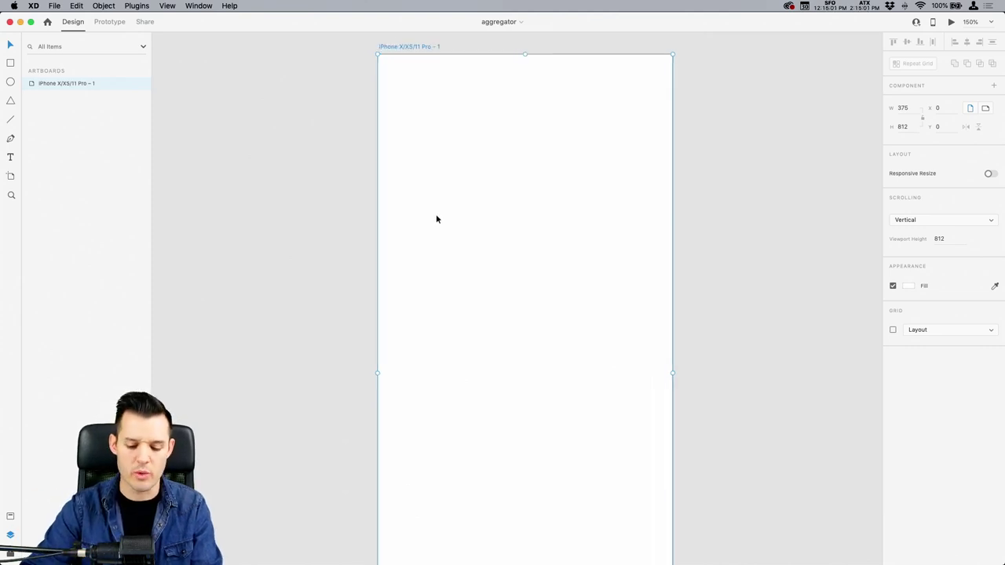
key(t)
scroll(392, 153, right, 5)
click(451, 61)
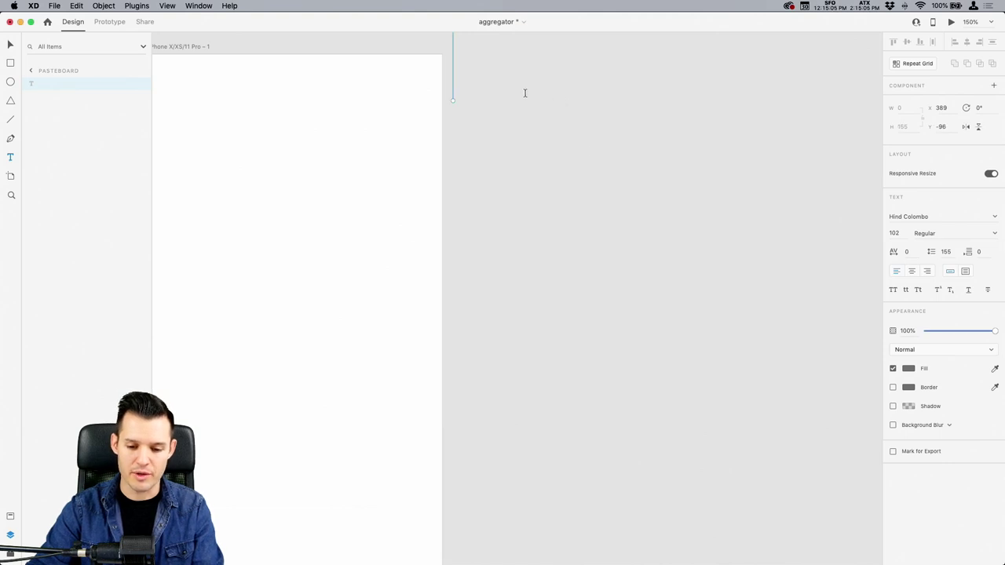
Enter the placeholder text 'sd' beside the artboard.
click(497, 83)
text(sd)
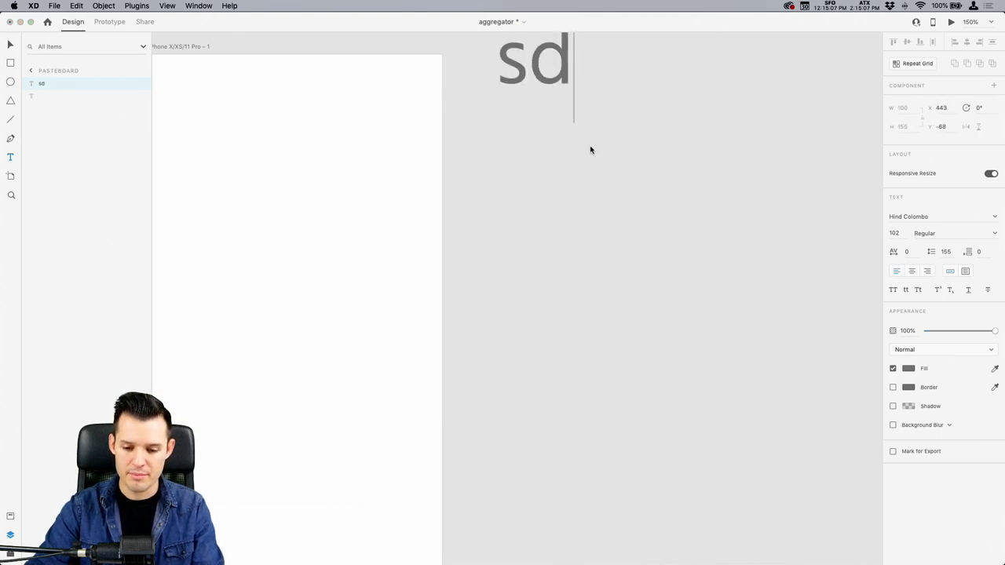
click(554, 122)
scroll(554, 124, down, 2)
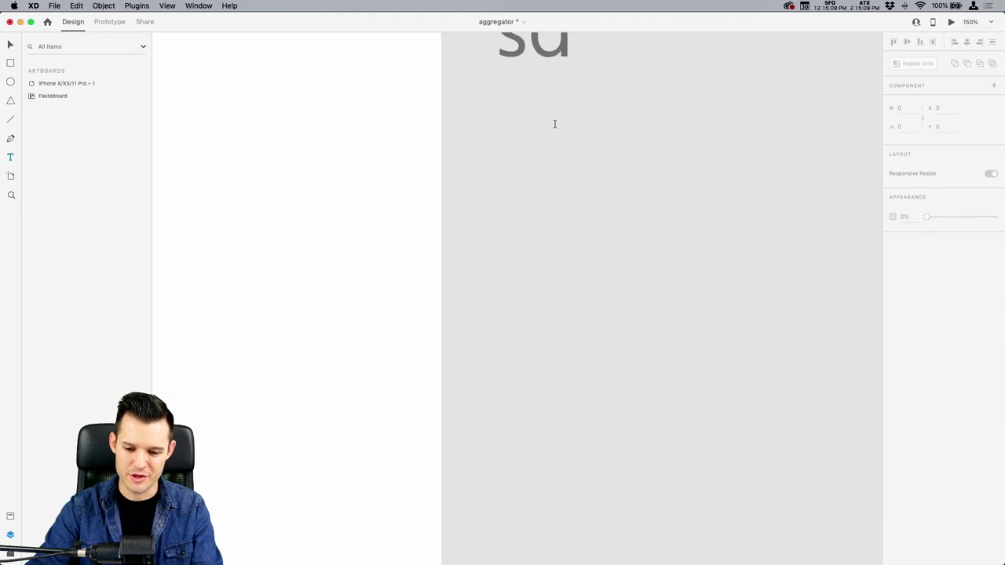
scroll(554, 124, up, 5)
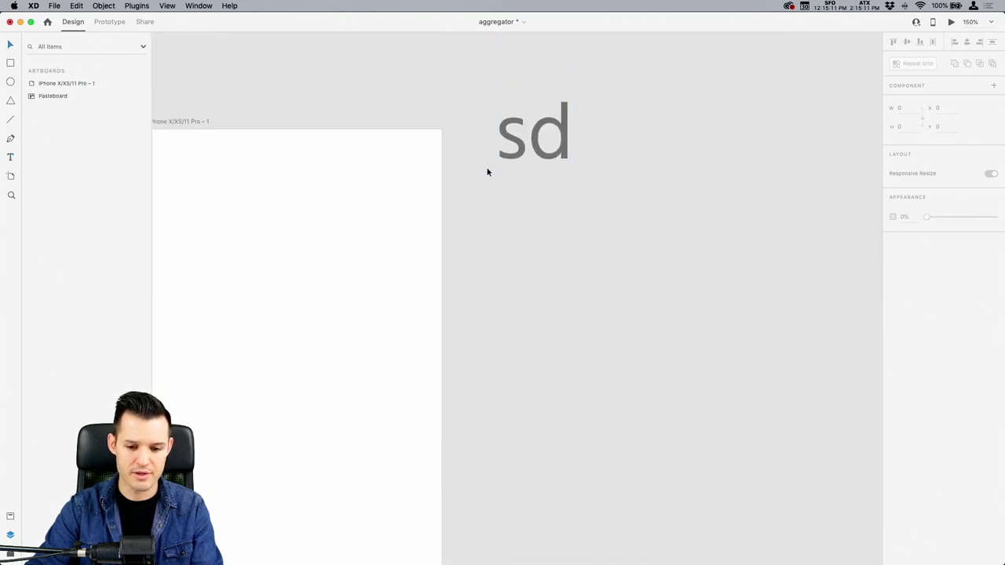
Make the sd text a fixed-size box enlarged to 447×460.
click(554, 152)
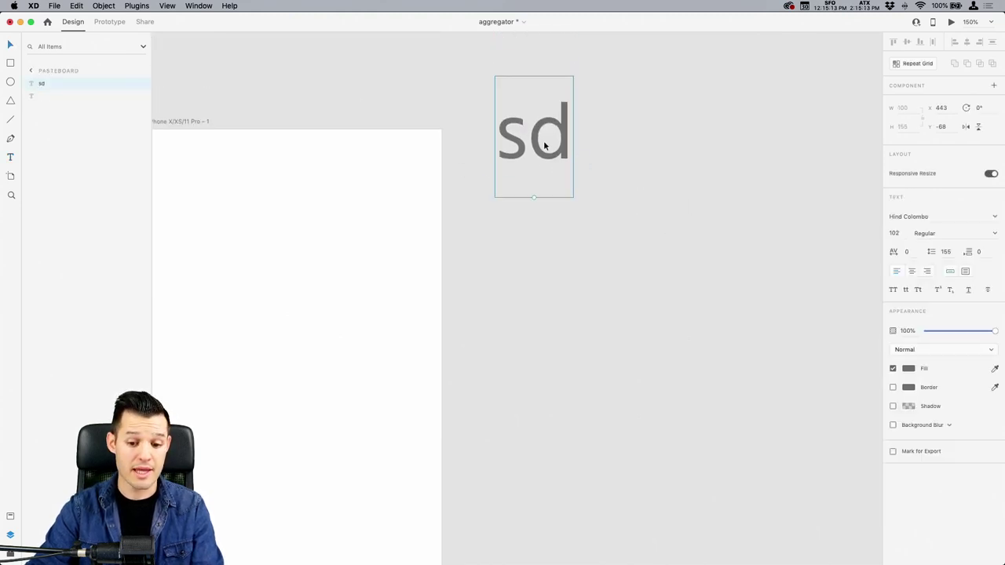
click(965, 271)
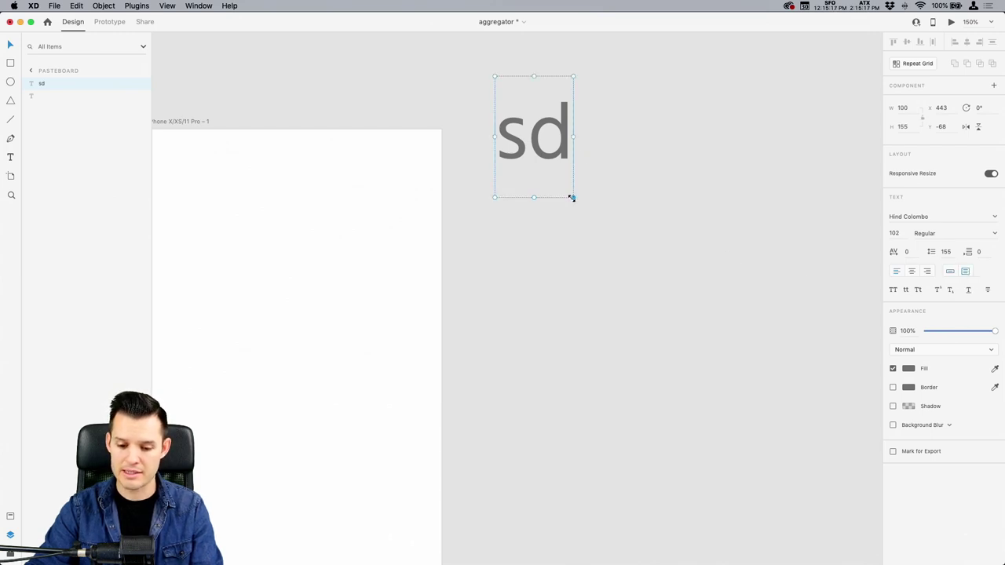
drag(573, 197, 845, 435)
scroll(659, 369, right, 3)
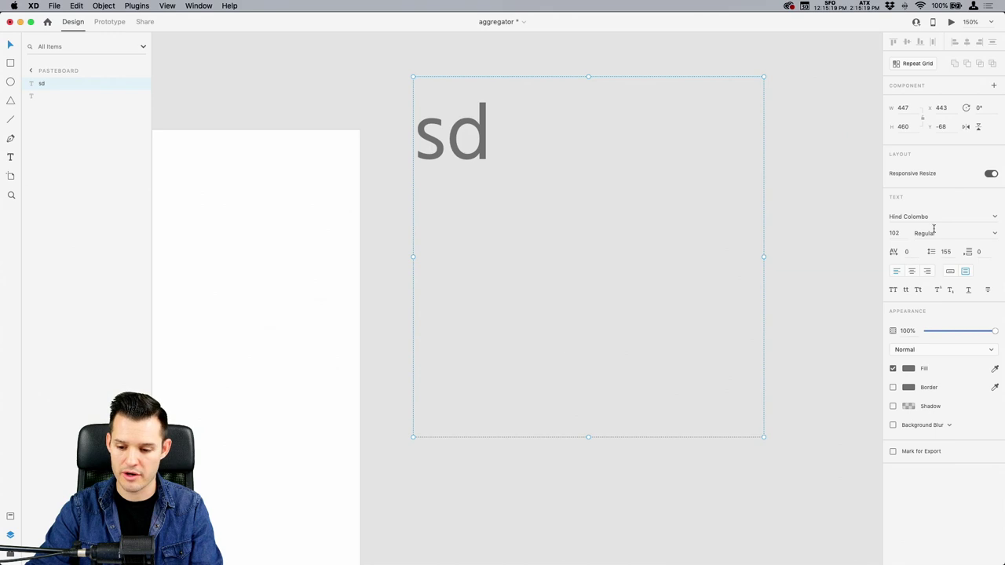
Set the text to size 42 with a black fill and nudge the box down-right.
click(905, 233)
key(shift+Down)
key(shift+Down)
key(shift+Down)
key(shift+Down)
key(shift+Down)
key(shift+Down)
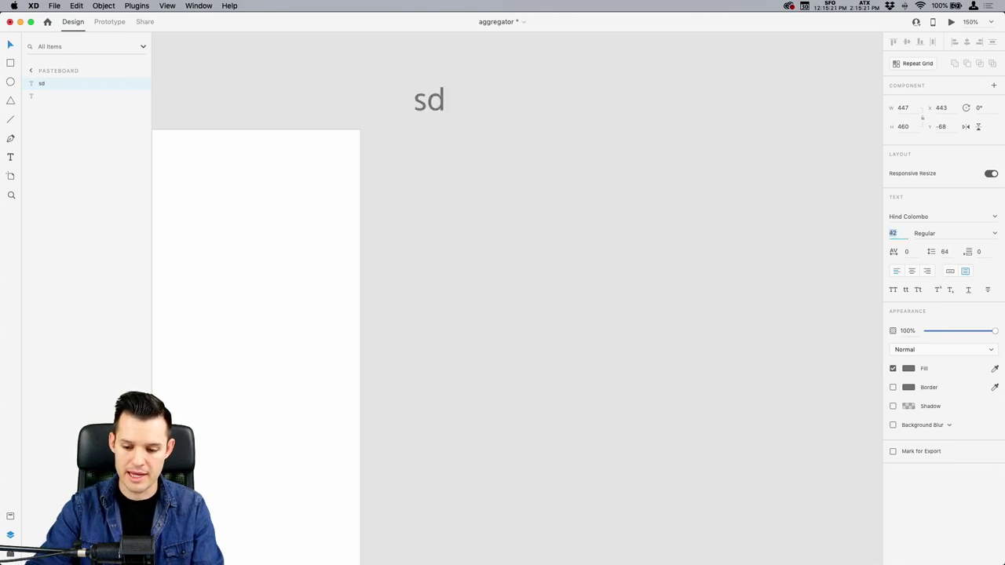
click(908, 368)
drag(836, 385, 729, 416)
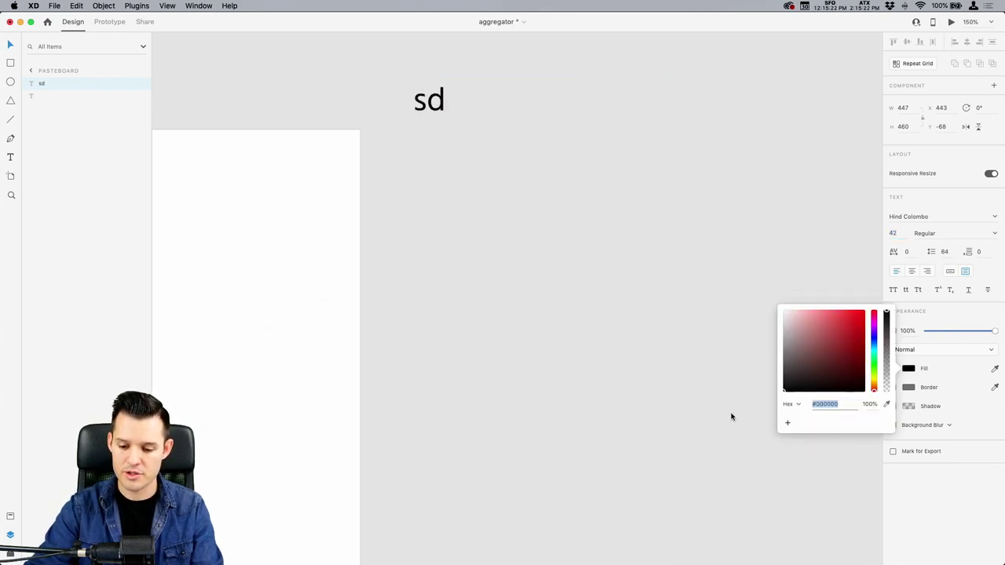
click(511, 212)
drag(430, 105, 446, 129)
Replace 'sd' with the text 'ProjectRec' and adjust the break between Project and Rec.
double_click(447, 129)
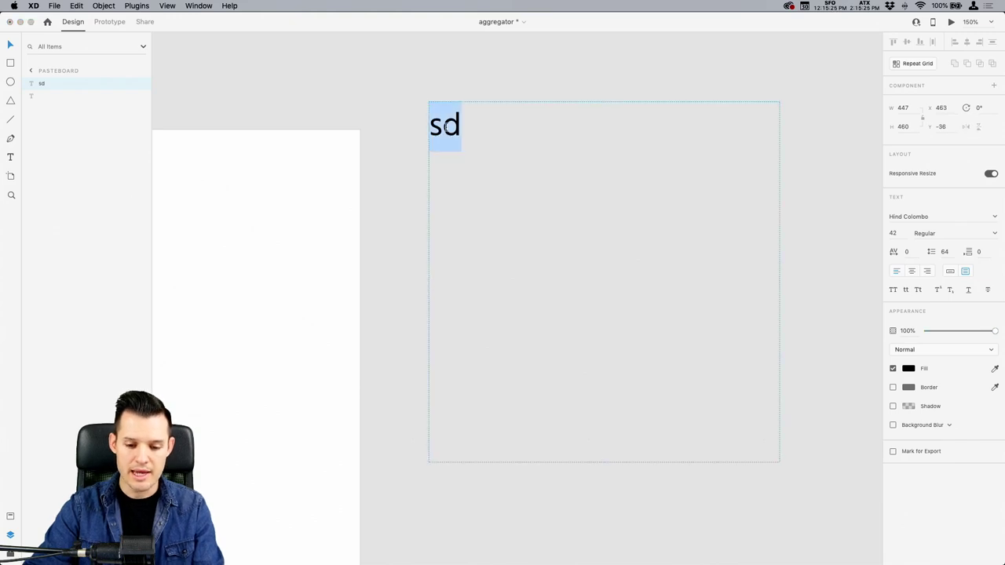
text(ProjectRec)
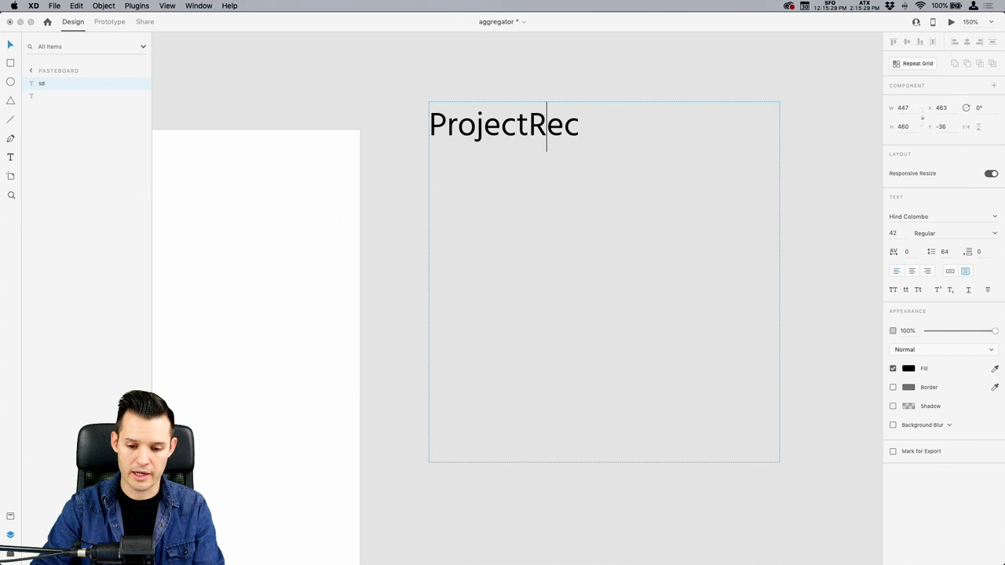
click(528, 124)
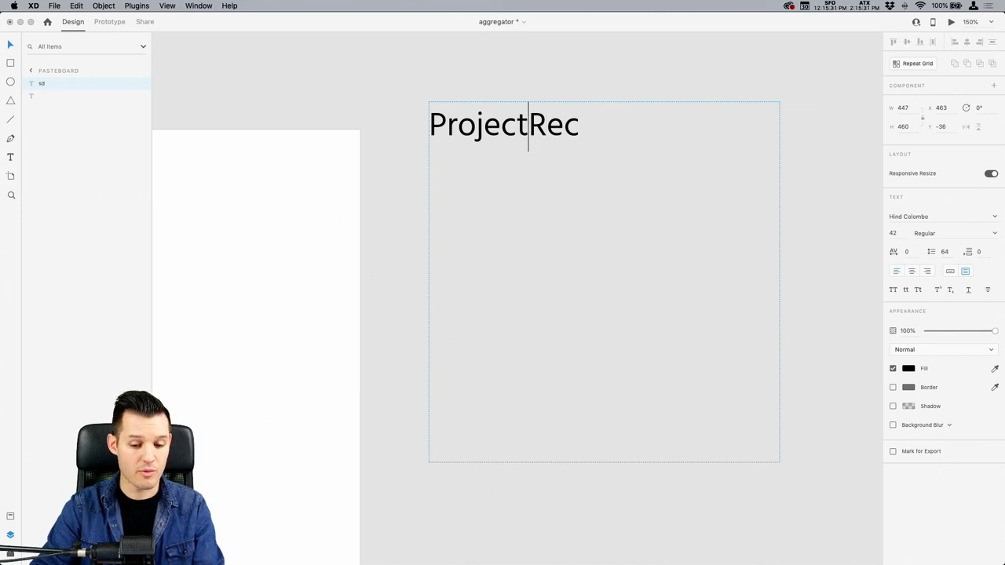
key(Escape)
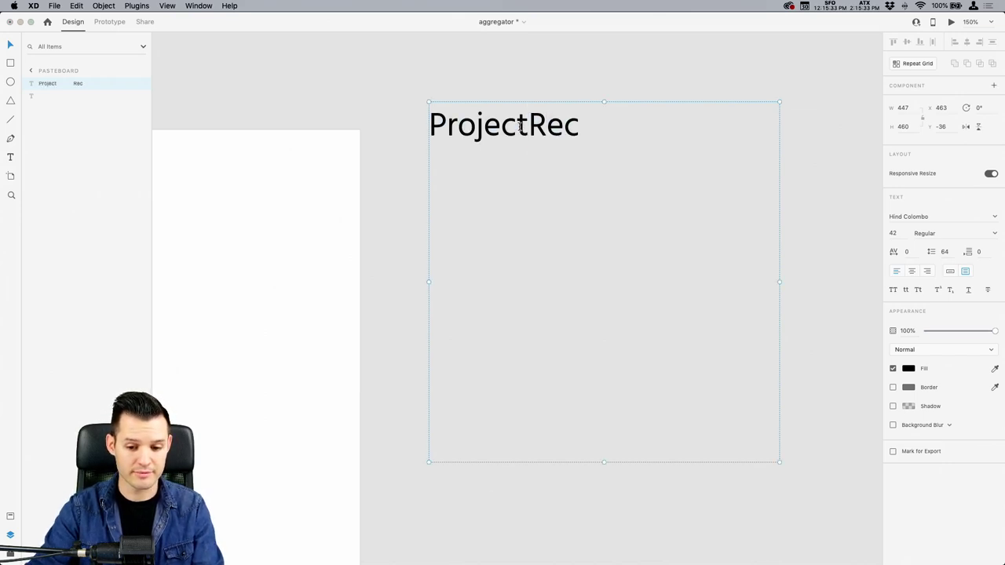
double_click(529, 126)
key(Return)
key(BackSpace)
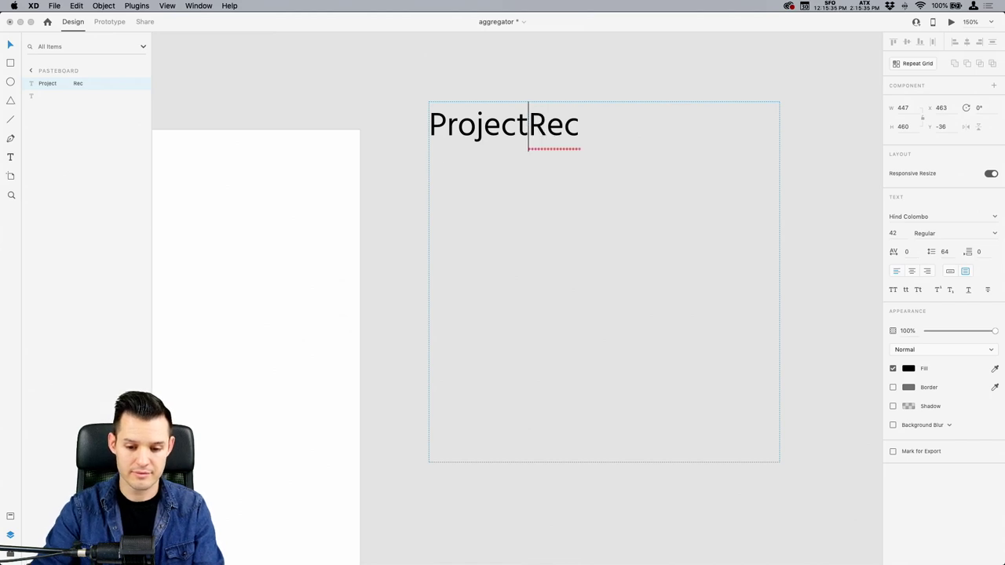
click(581, 155)
key(Escape)
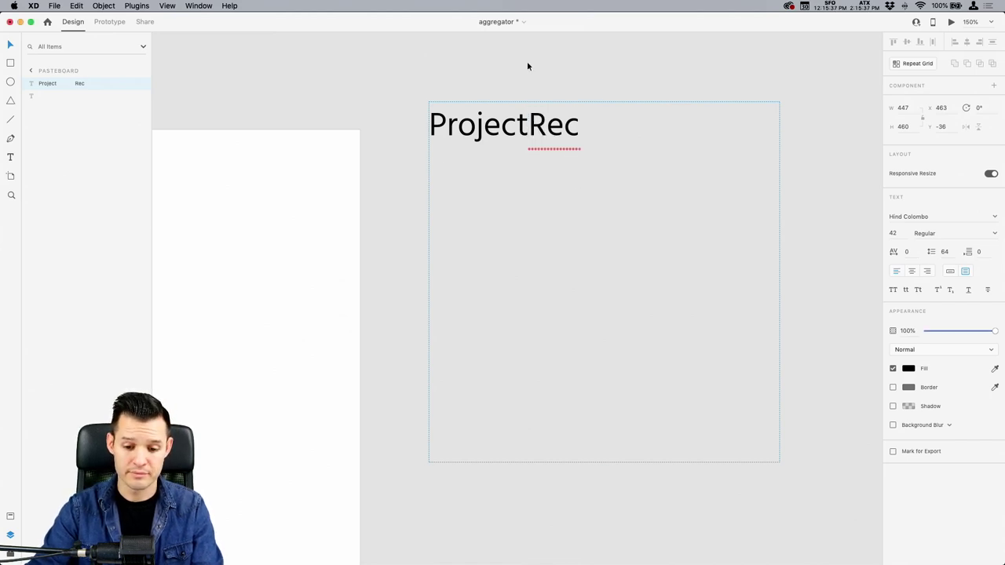
Apply the Poppins font and fix the spacing so it reads 'Project Rec'.
click(994, 217)
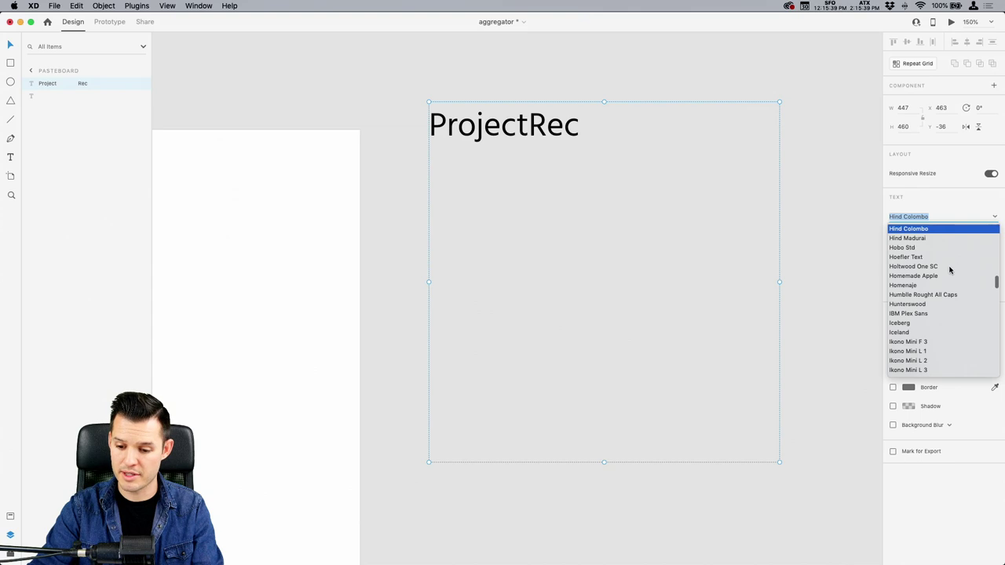
text(po)
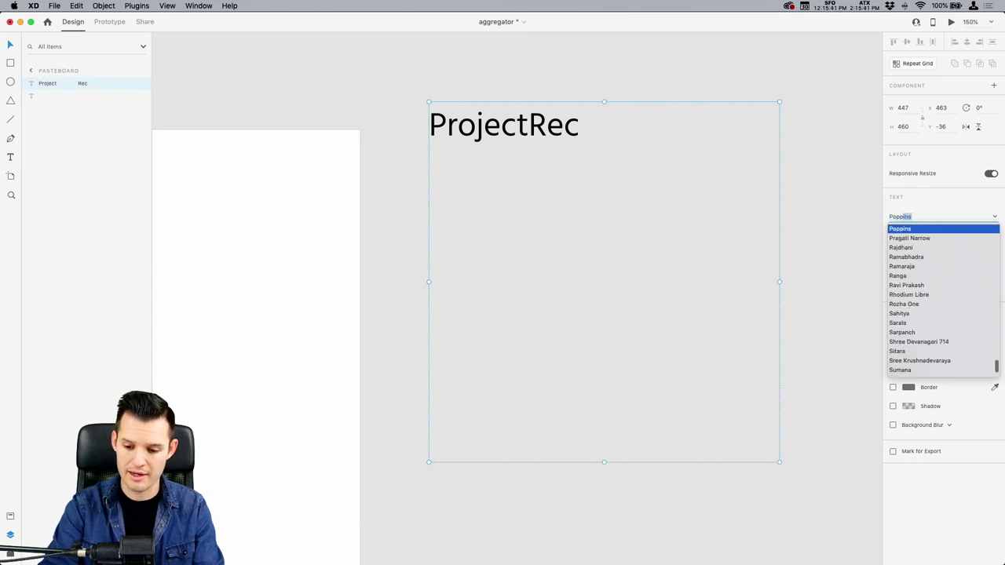
key(Return)
double_click(679, 128)
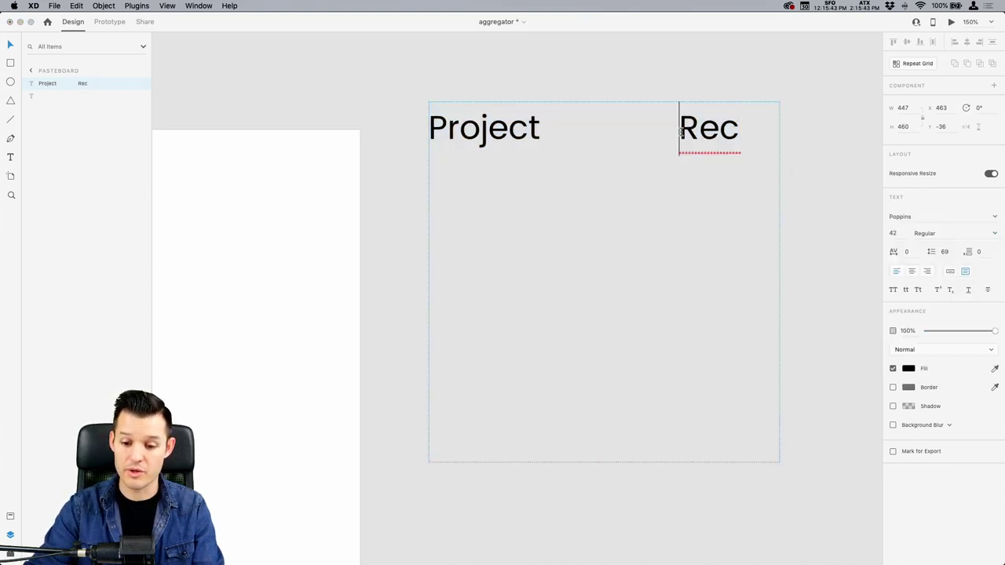
text(\)
key(BackSpace)
key(BackSpace)
key(BackSpace)
key(BackSpace)
key(BackSpace)
key(BackSpace)
key(BackSpace)
key(BackSpace)
key(BackSpace)
key(BackSpace)
key(BackSpace)
key(BackSpace)
key(BackSpace)
key(BackSpace)
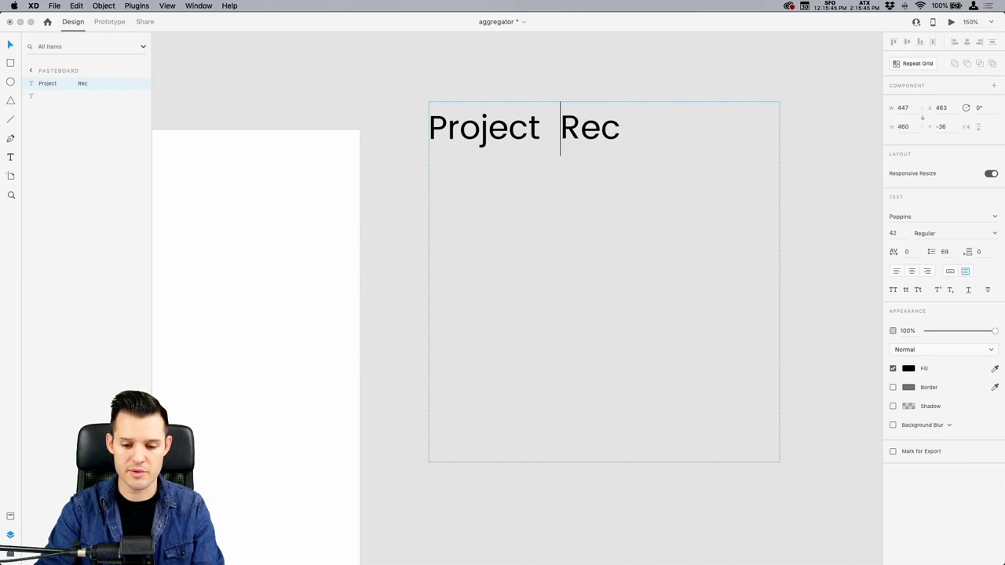
key(Escape)
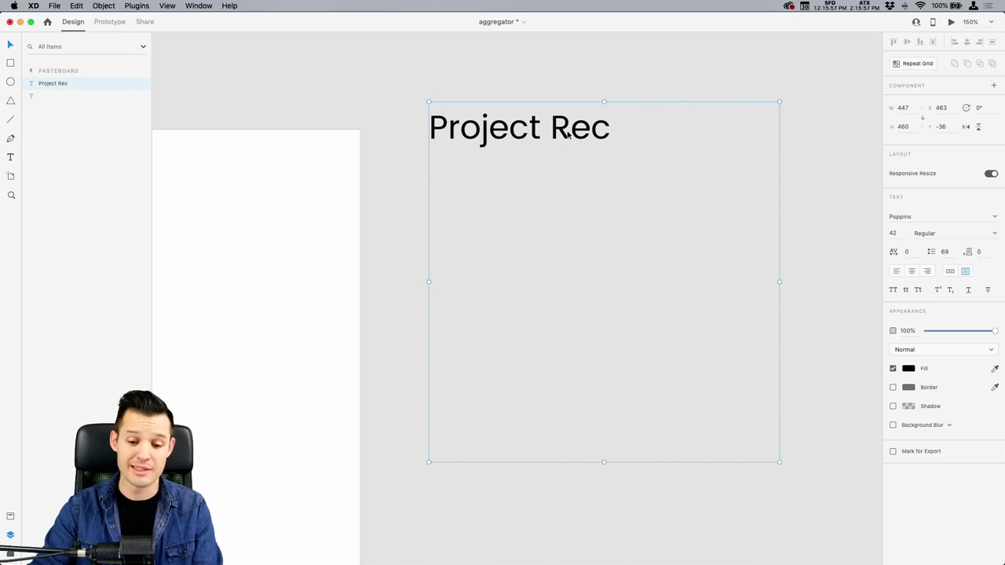
Set the font size to 30 and reselect the Project Rec text box.
click(904, 234)
text(30)
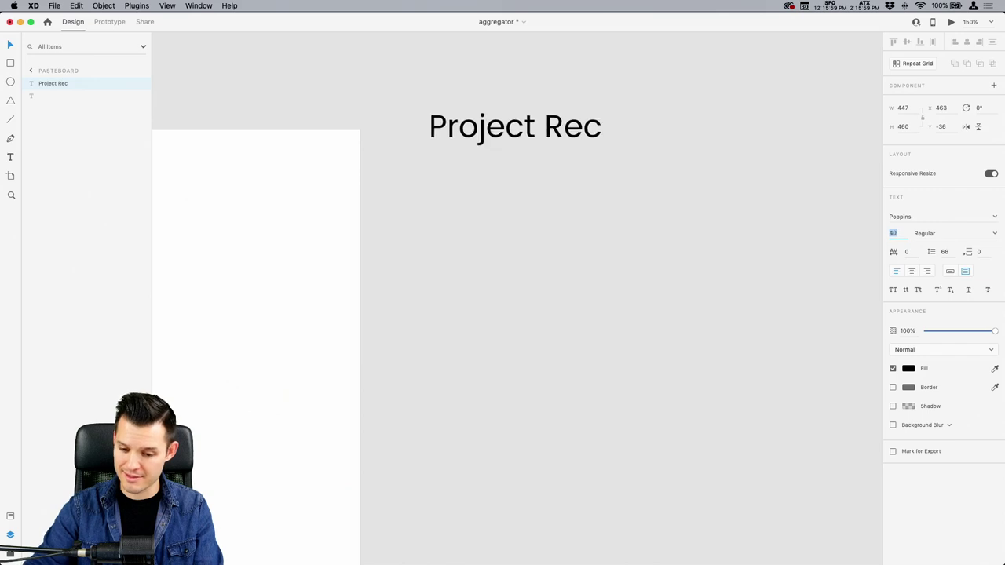
key(Return)
click(513, 60)
click(515, 131)
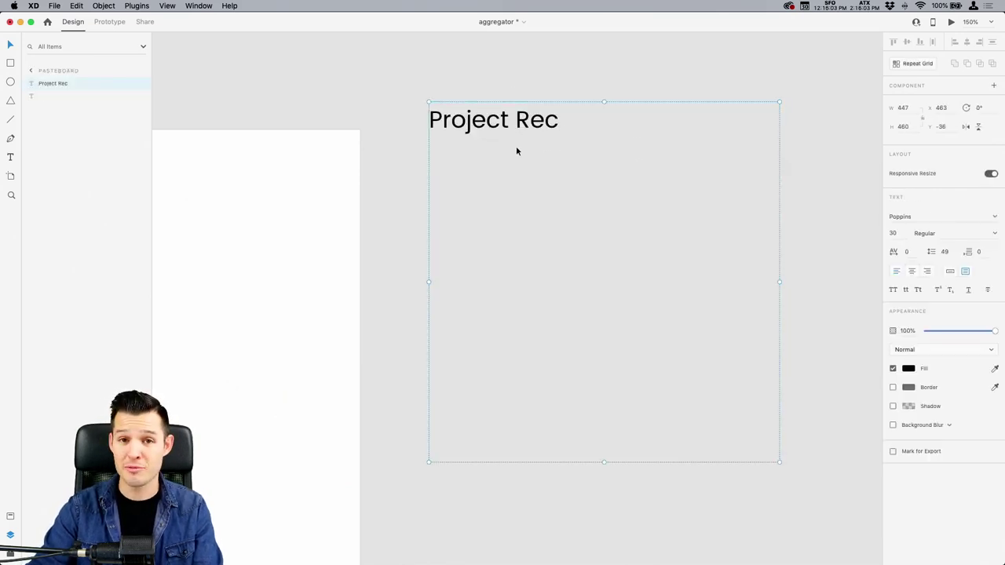
Snap the box to the artboard top, make the heading 'Project Recs', and add '- aggregate online content'.
drag(514, 132, 503, 153)
double_click(505, 152)
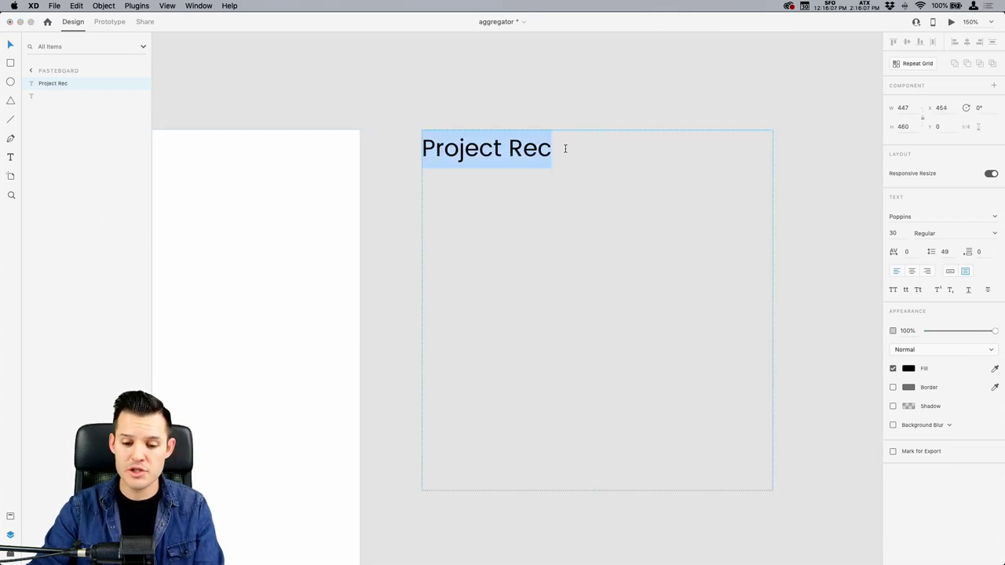
click(565, 148)
text(s)
key(Return)
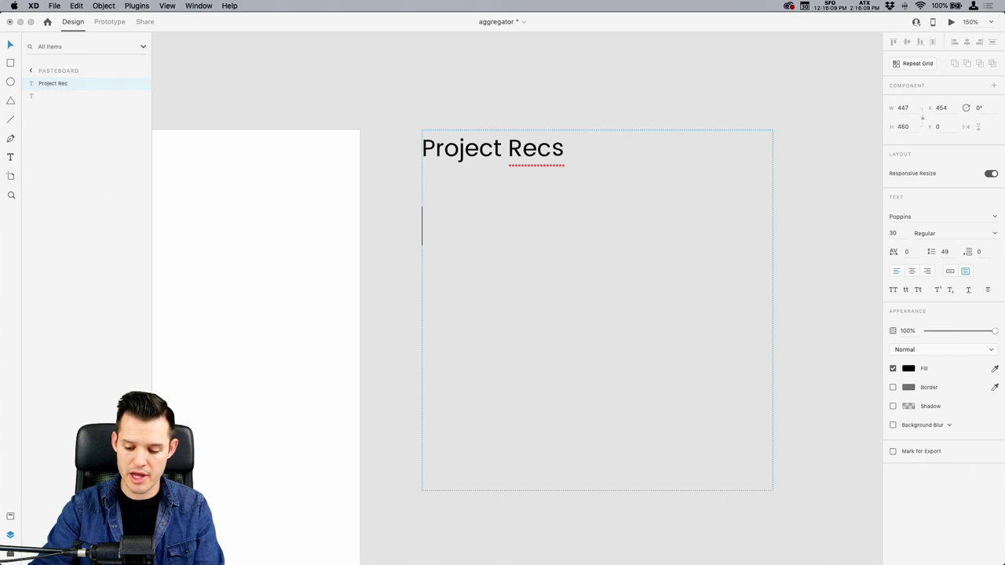
text(-)
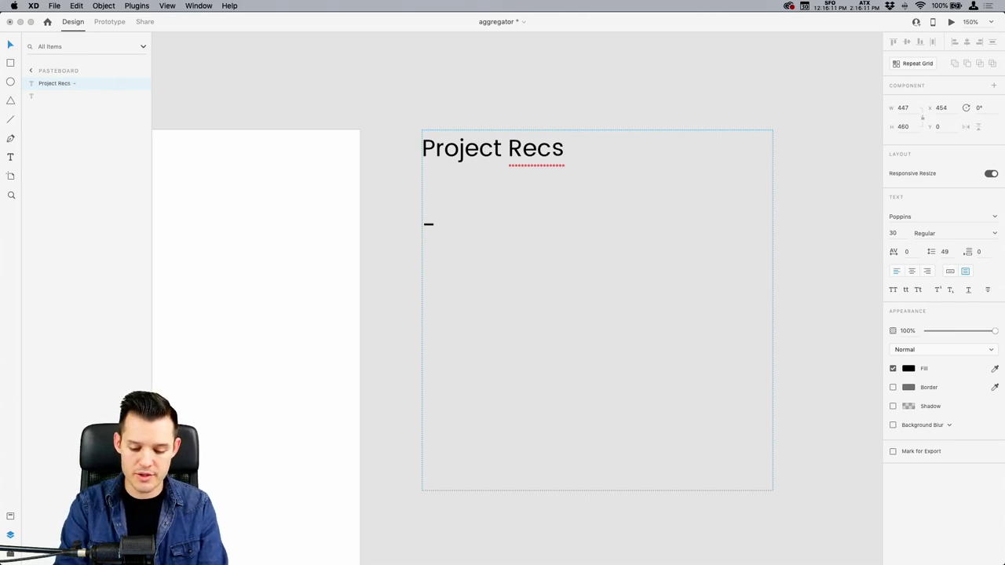
text( aggrega)
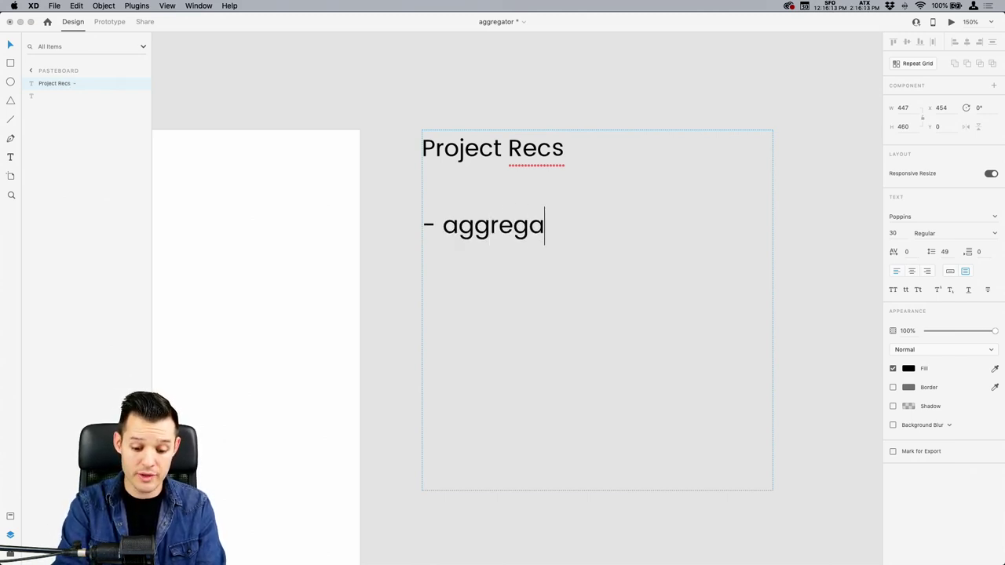
text(te content)
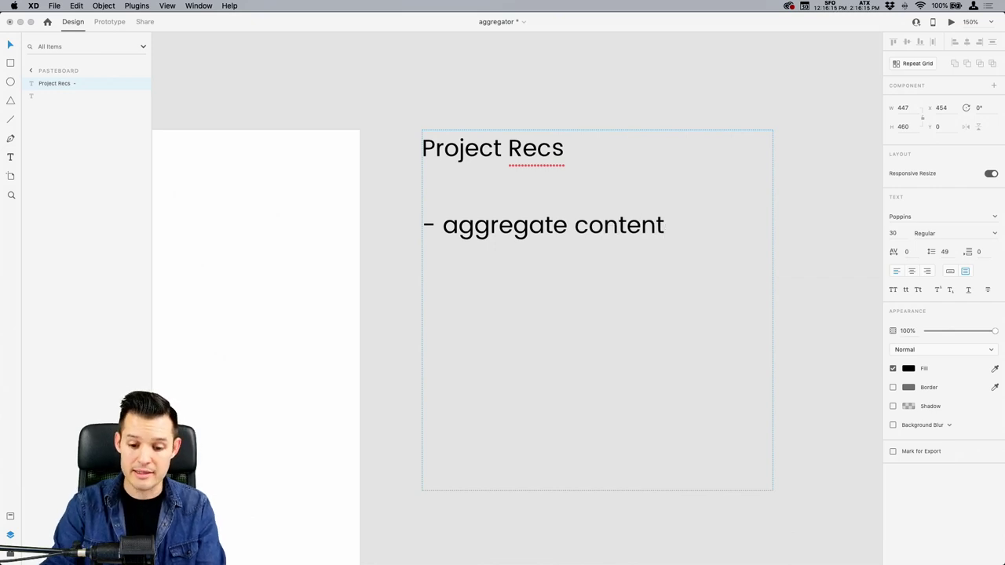
key(Left)
key(Left)
key(Left)
key(Left)
key(Left)
key(Left)
key(Left)
text(online)
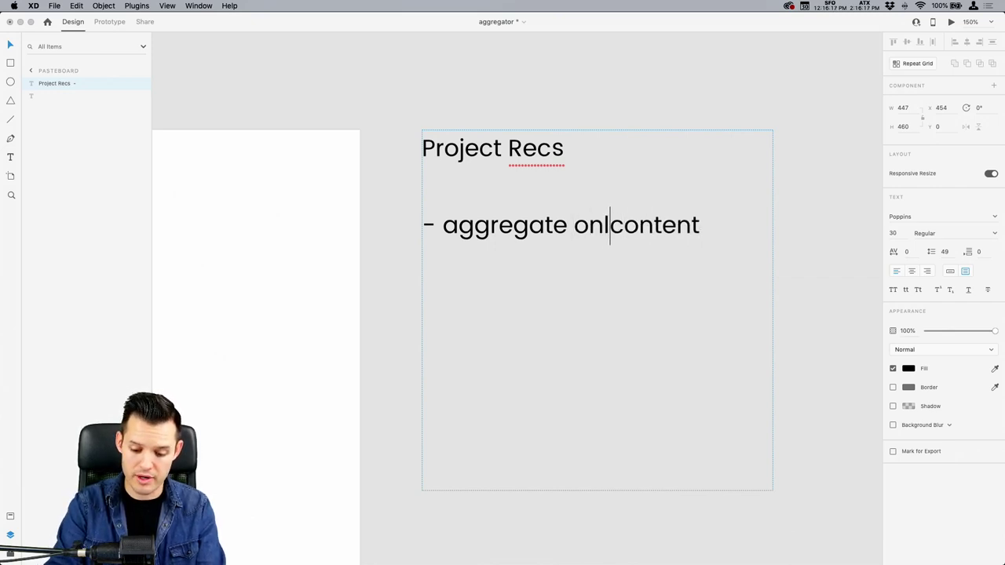
key(super+Right)
Add the sub-item lines '- - games' and '- - shows'.
key(Return)
text(- -)
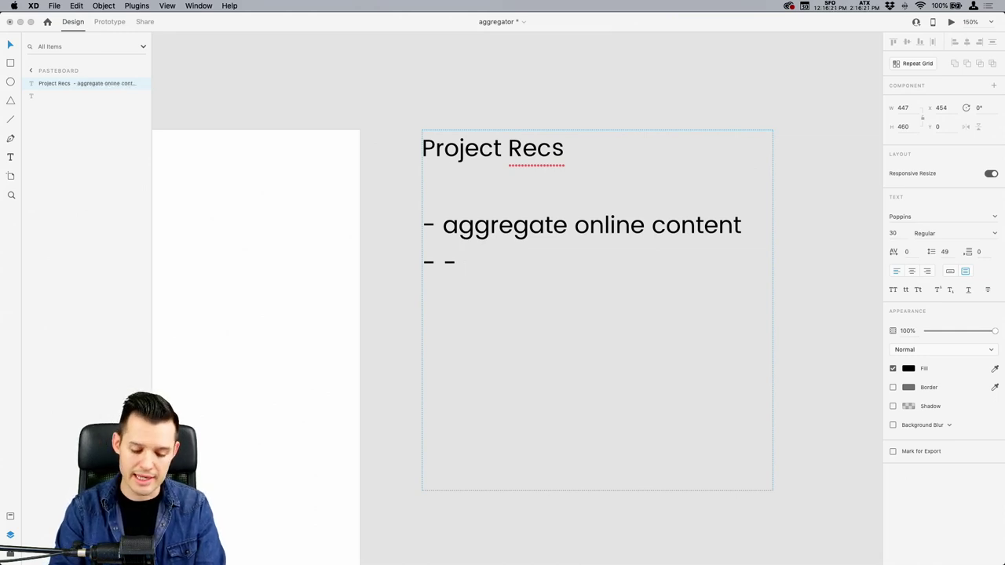
text( games)
key(Return)
text(- - )
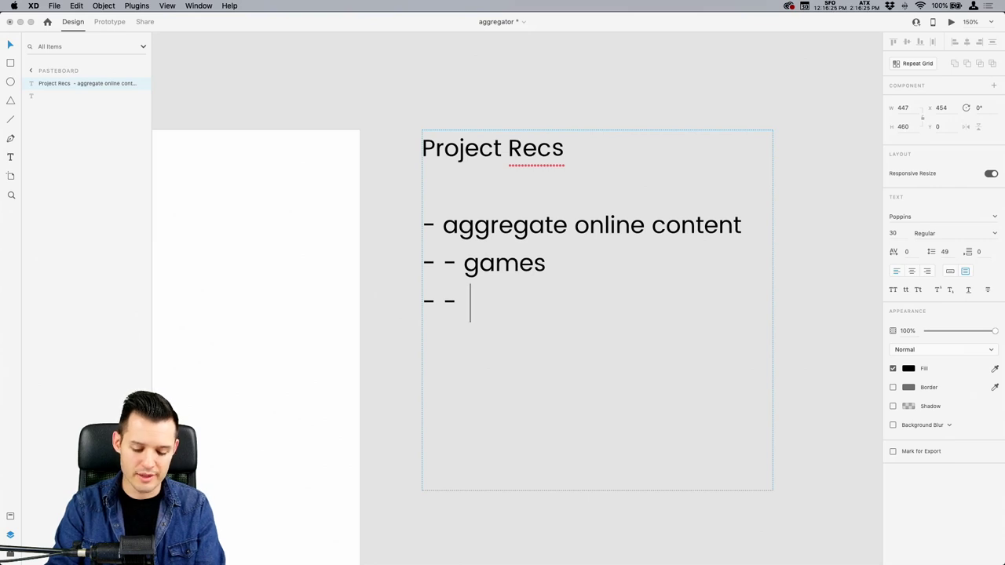
text(shows)
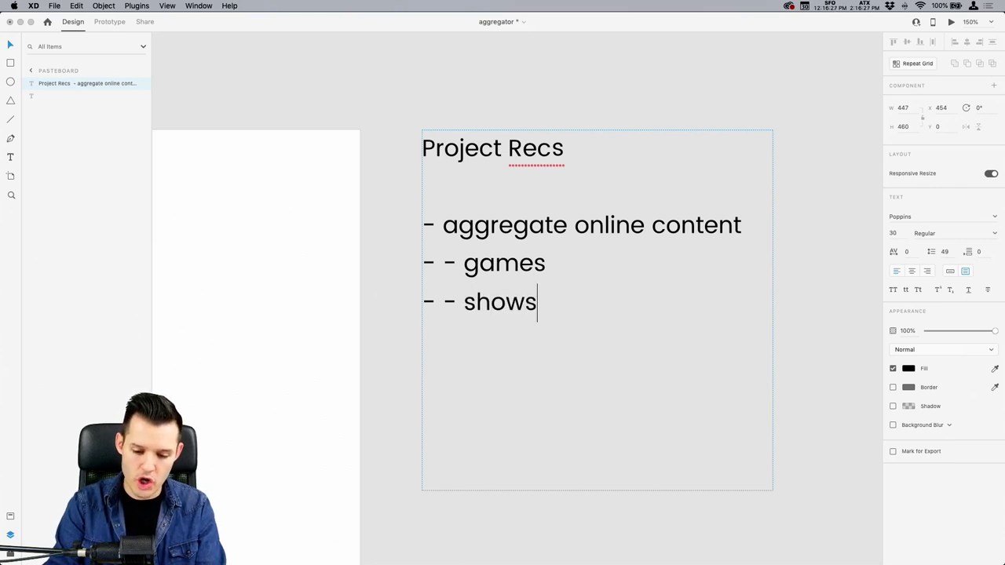
Add the sub-item lines '- - chat' and '- - etc...', removing stray dashes.
key(Return)
text(-= -)
key(BackSpace)
key(BackSpace)
key(BackSpace)
text(-)
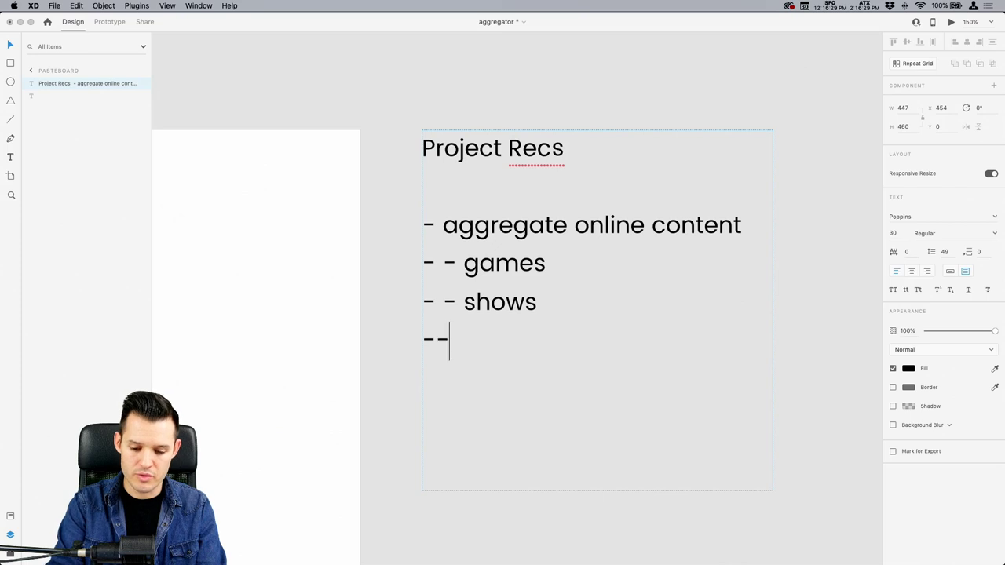
key(BackSpace)
key(BackSpace)
text(—)
key(BackSpace)
text(- - )
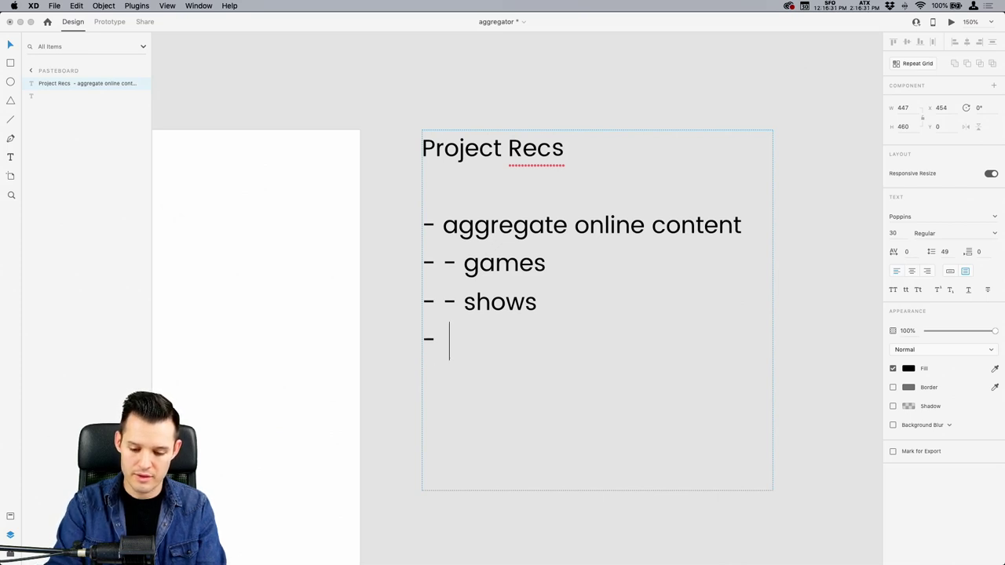
text(chat)
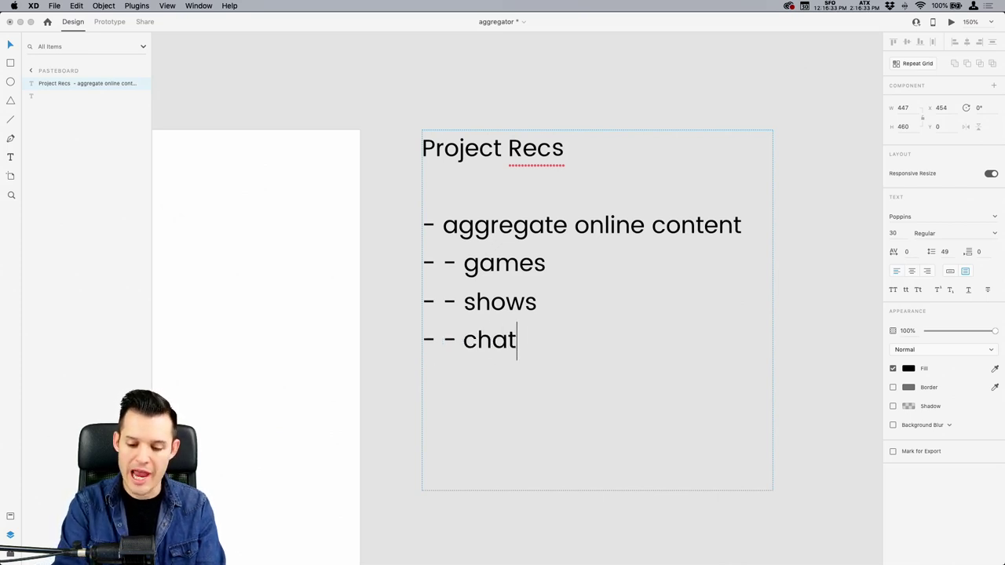
key(Return)
text(- -)
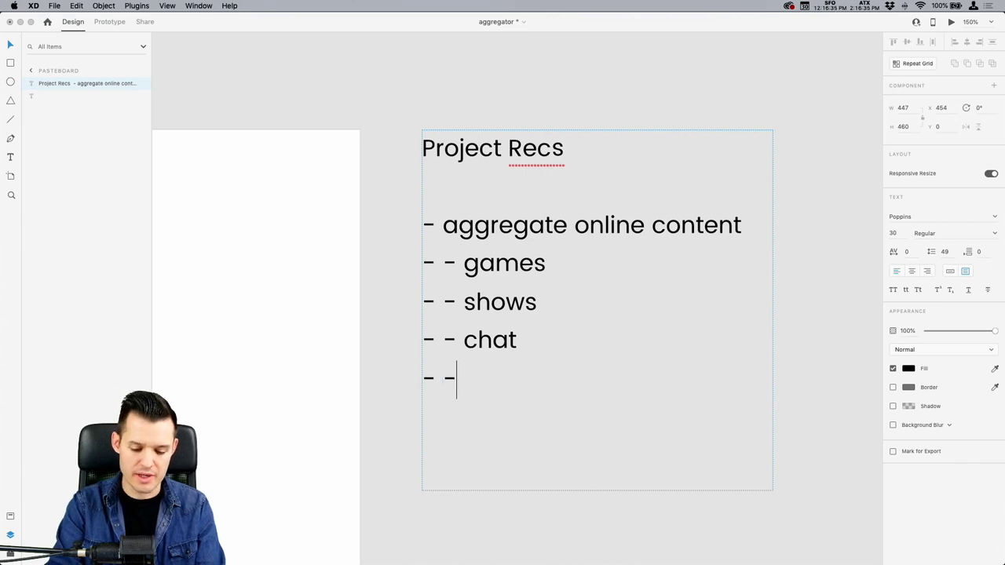
text( etc...)
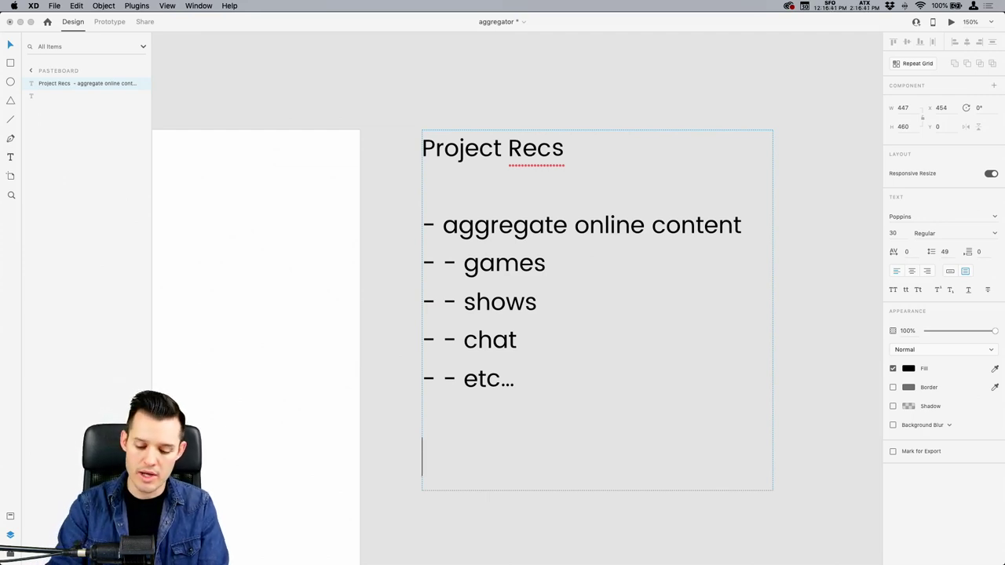
Type a new 'organize' line with the category word below etc…, replacing the initial 'see'.
text(see categ)
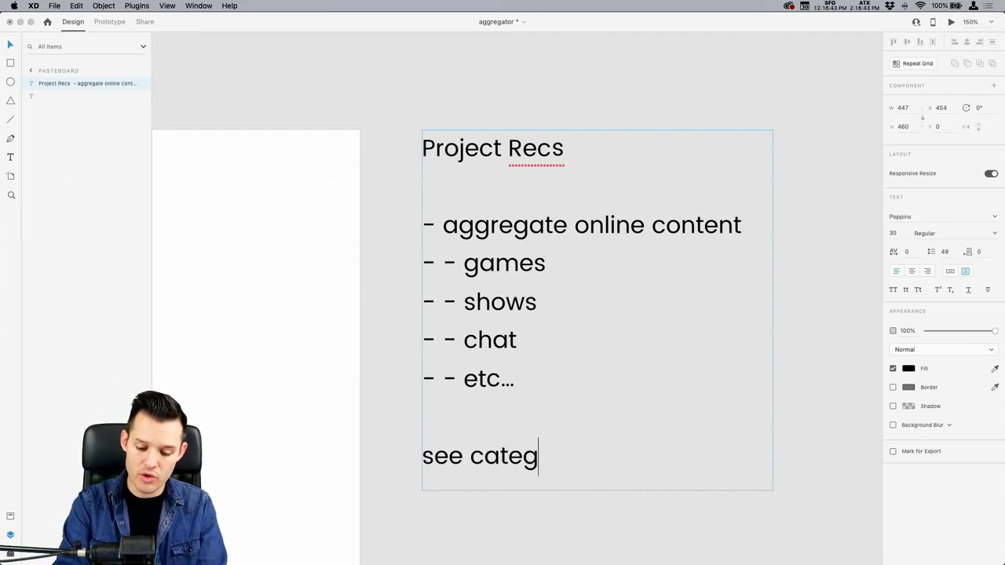
key(super+Left)
key(shift+alt+Right)
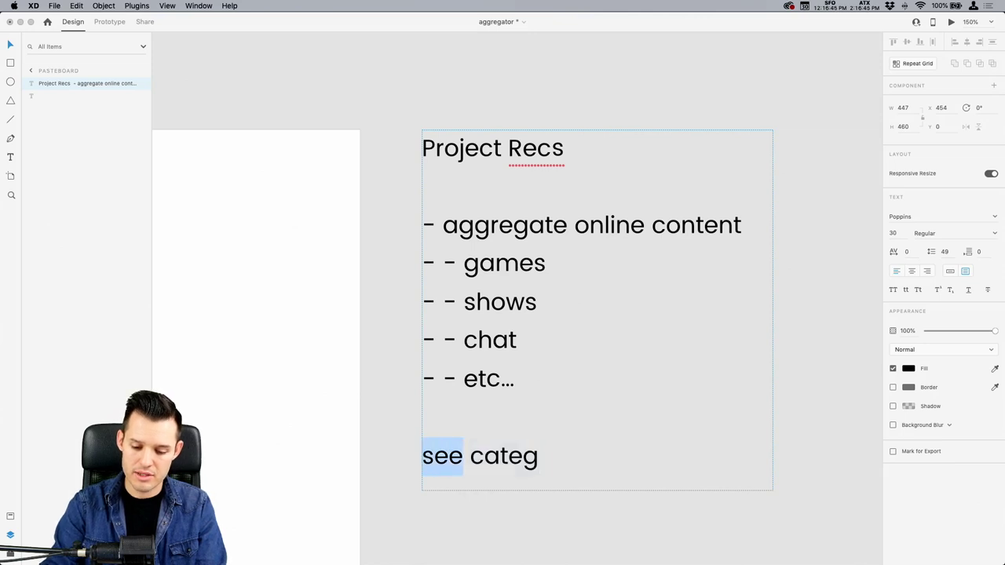
key(Right)
key(shift+alt+Left)
text(organiz)
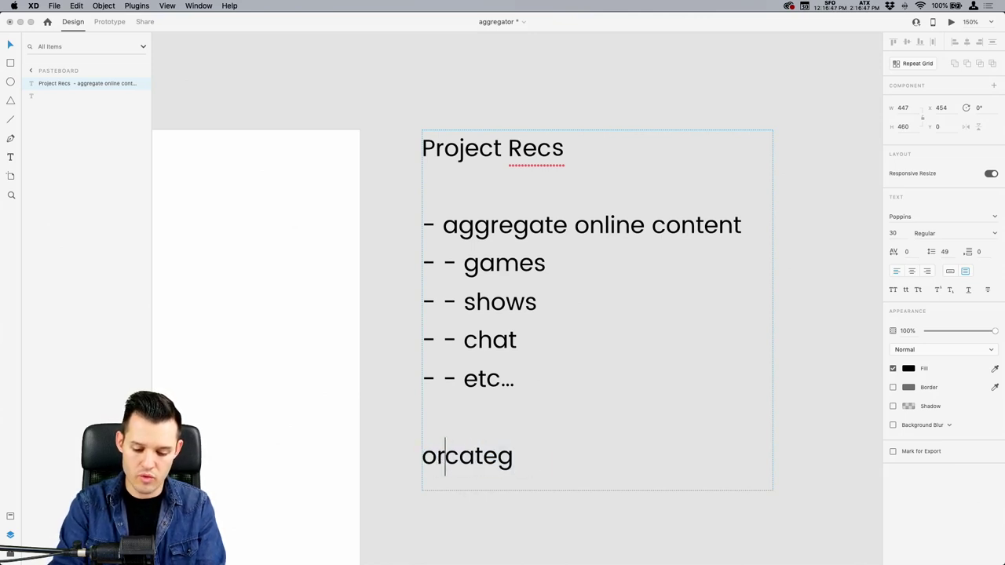
text(e by)
key(super+Right)
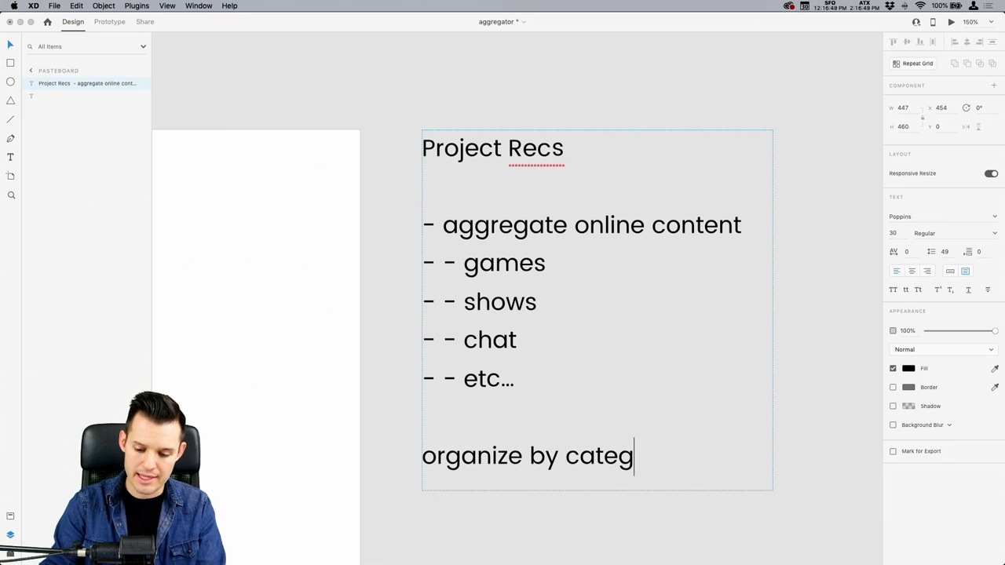
text(orioy)
key(BackSpace)
key(BackSpace)
key(BackSpace)
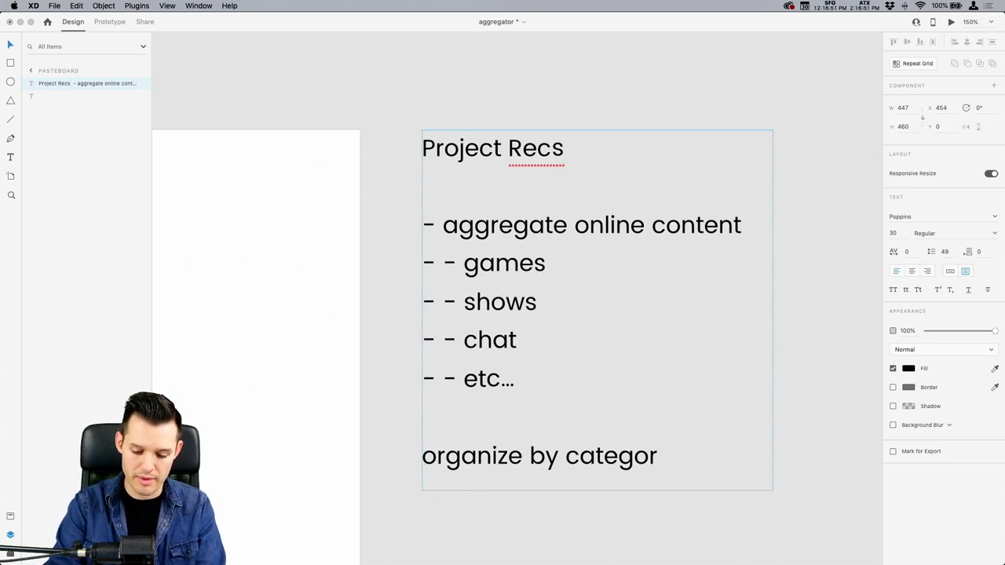
text(ort)
key(BackSpace)
text(y)
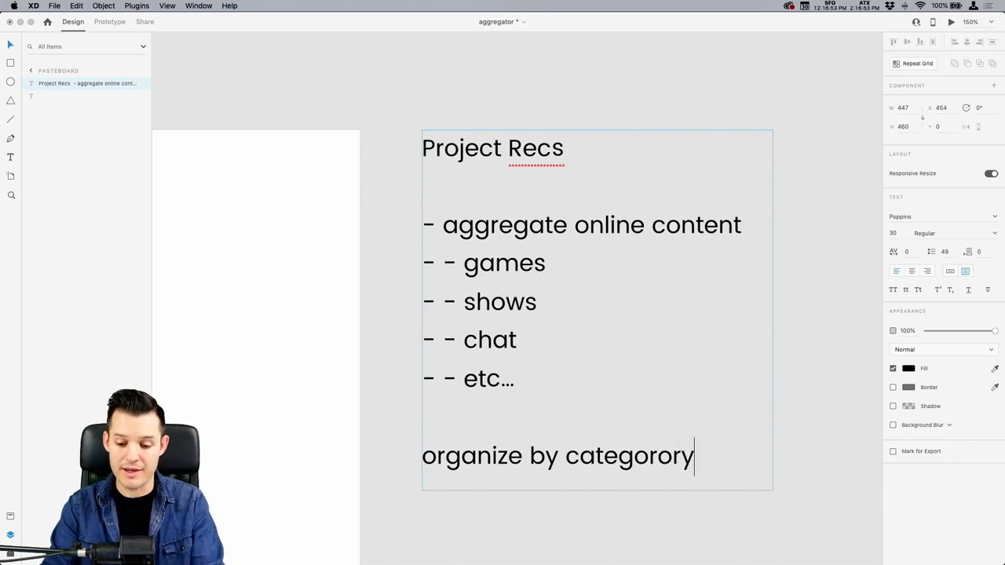
key(Return)
Prefix the organize line with '- '.
key(Up)
text(--)
key(BackSpace)
key(BackSpace)
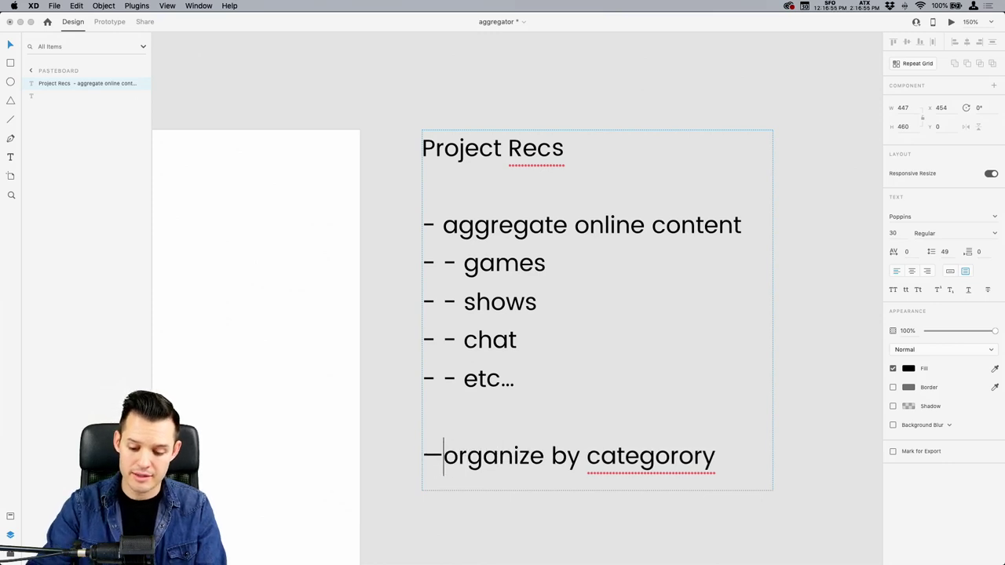
text(-)
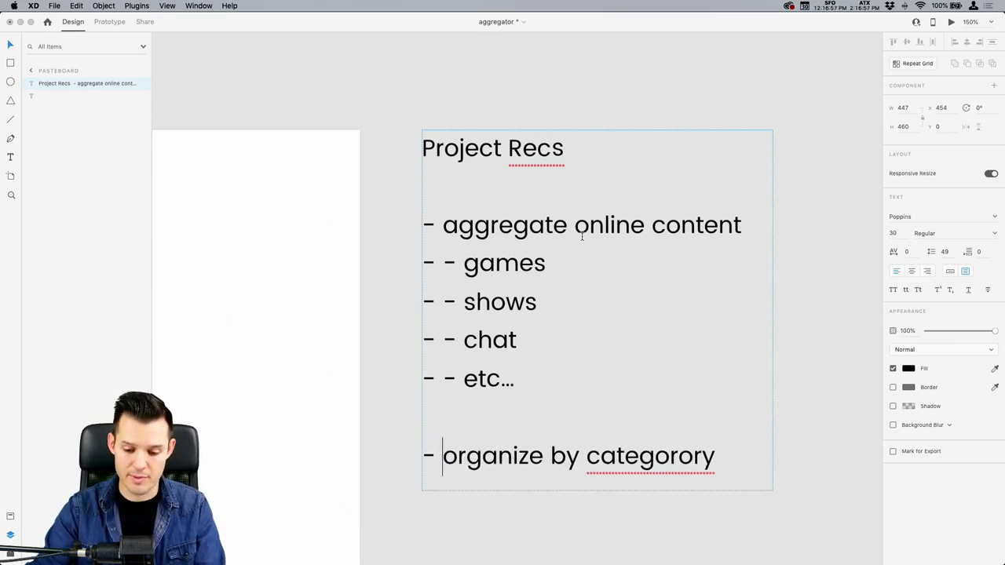
Correct the misspelling 'categorory' to 'category' from the spelling suggestions and finish editing.
double_click(657, 458)
right_click(659, 458)
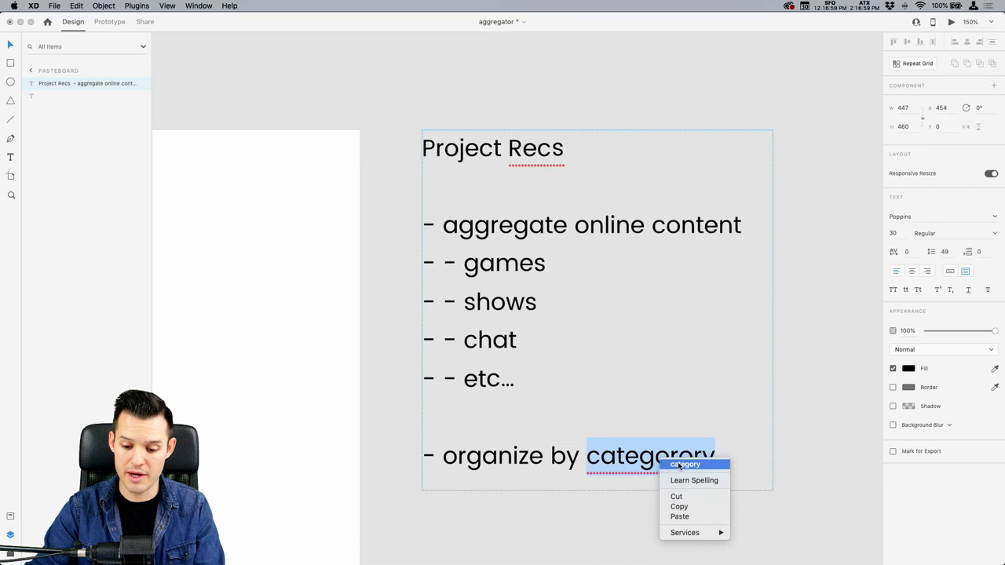
click(685, 464)
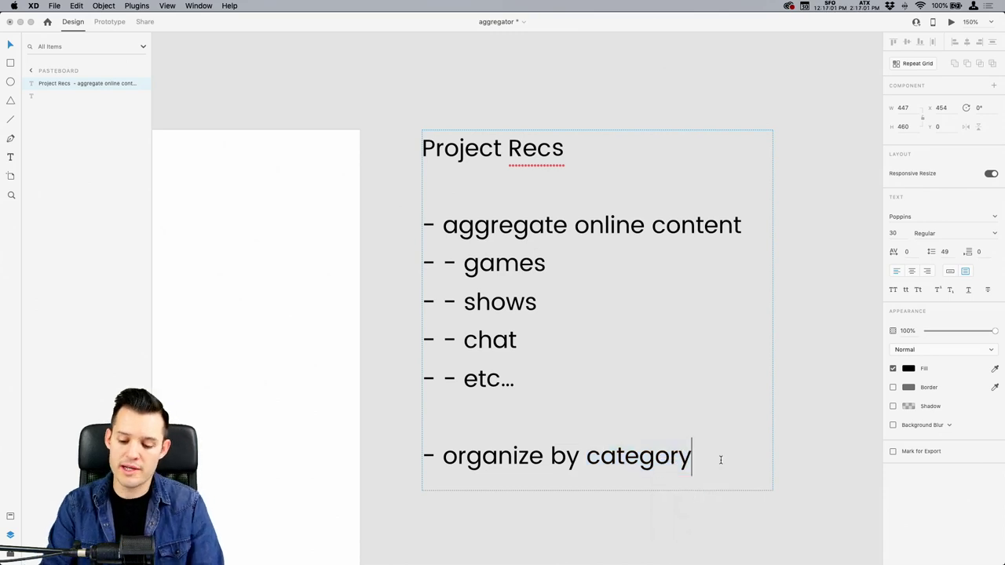
key(Return)
key(Return)
key(Escape)
Stretch the Project Recs notes text box taller, zooming out to see the whole artboard.
scroll(790, 424, down, 5)
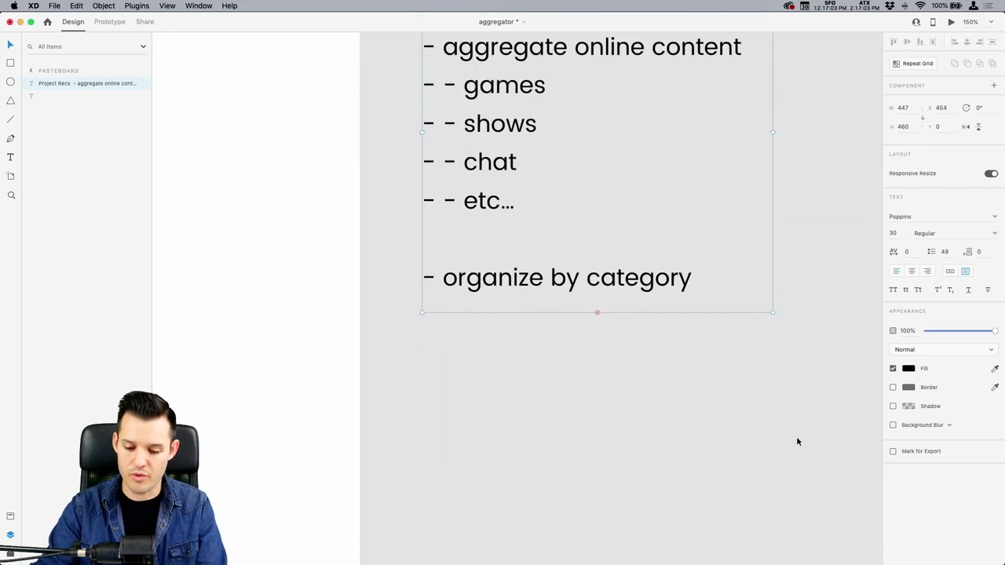
drag(597, 313, 607, 529)
key(super+minus)
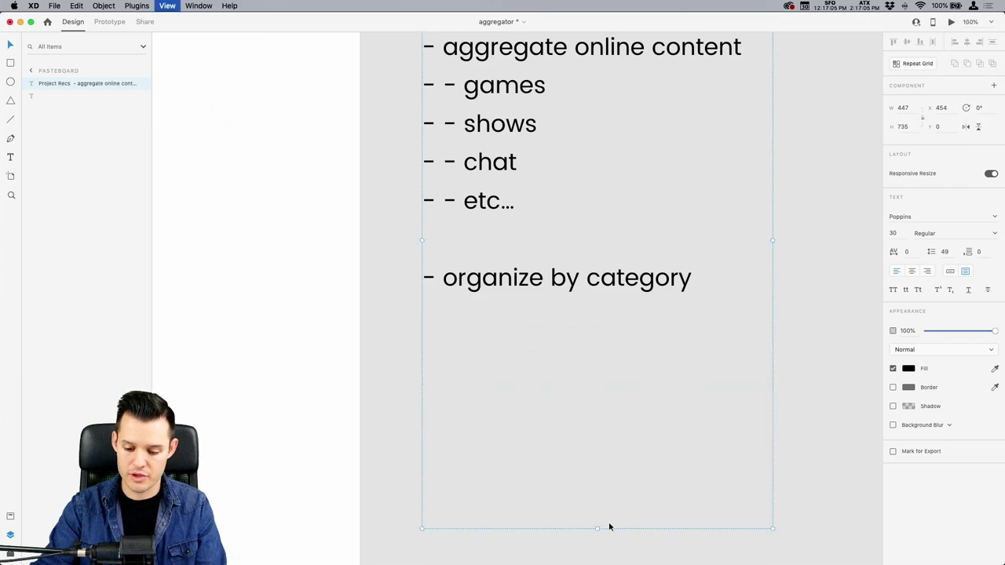
drag(557, 415, 556, 486)
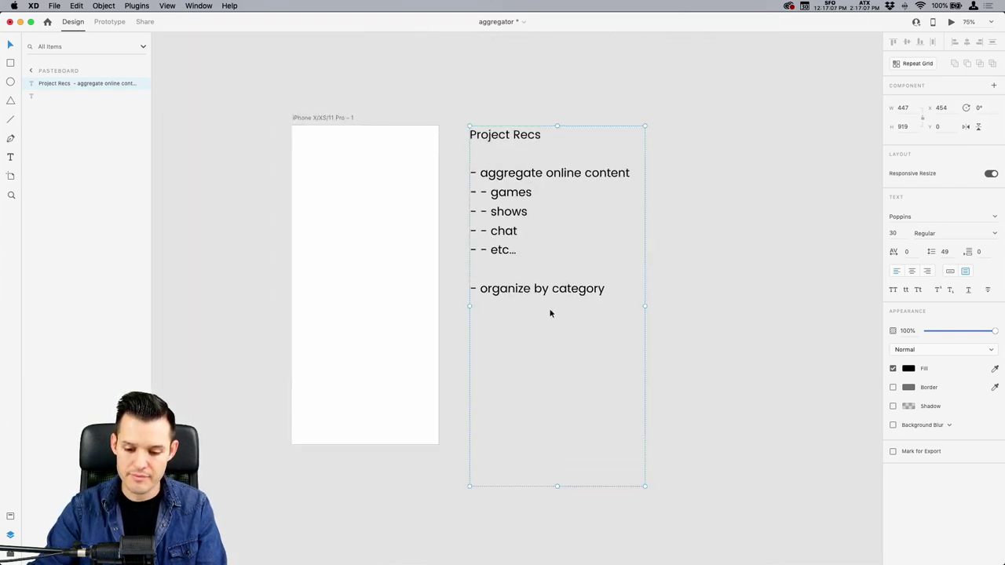
Add the lines '- see details' and '- save favorites' below the organize line.
double_click(594, 287)
key(Return)
key(Return)
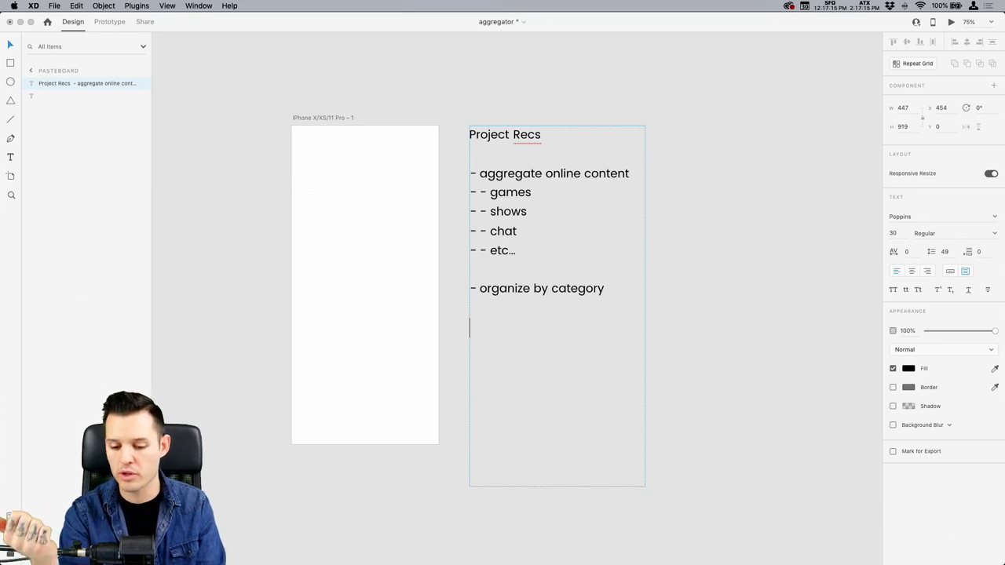
text(see details)
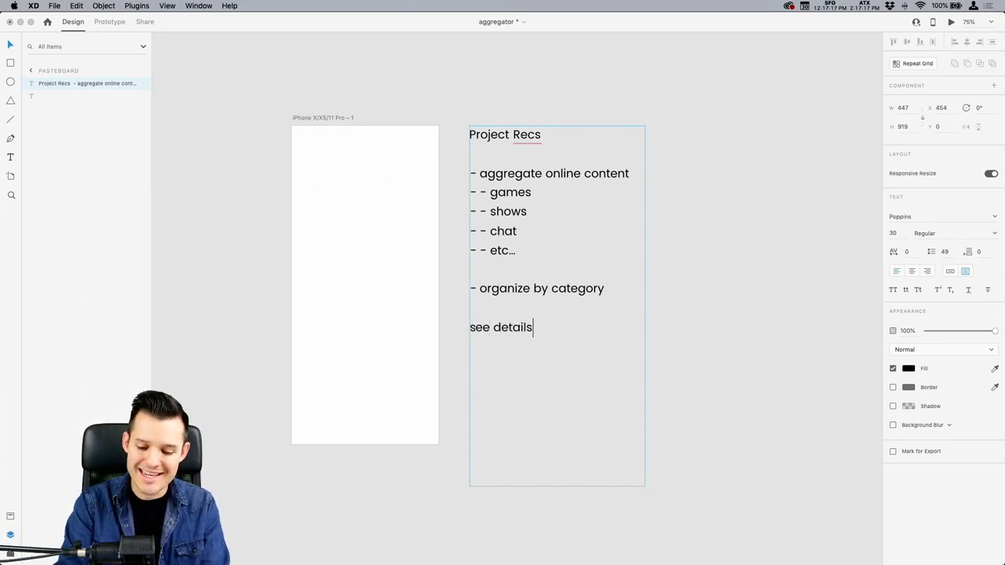
key(super+Left)
text(-)
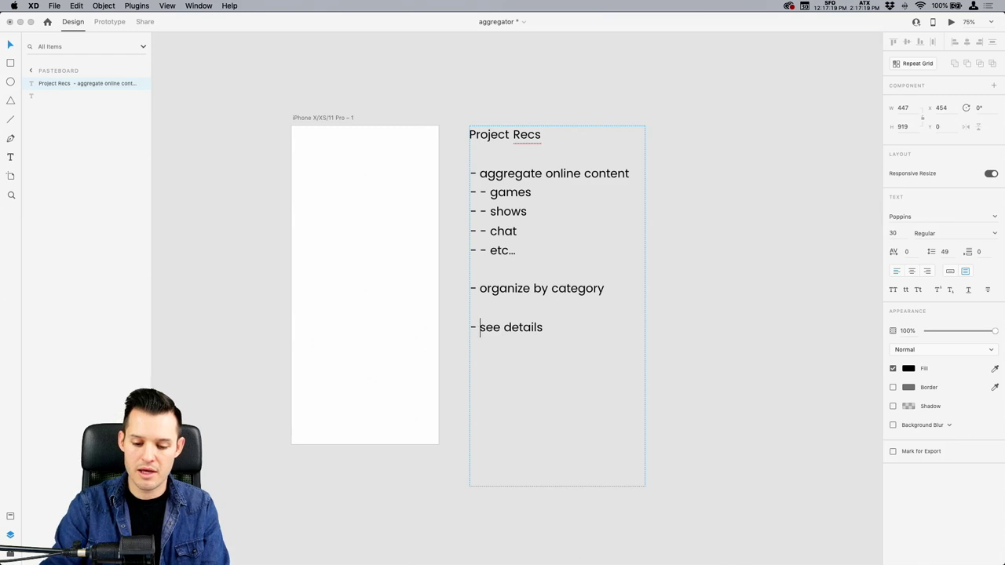
key(super+Right)
key(Return)
key(Return)
text(- sa)
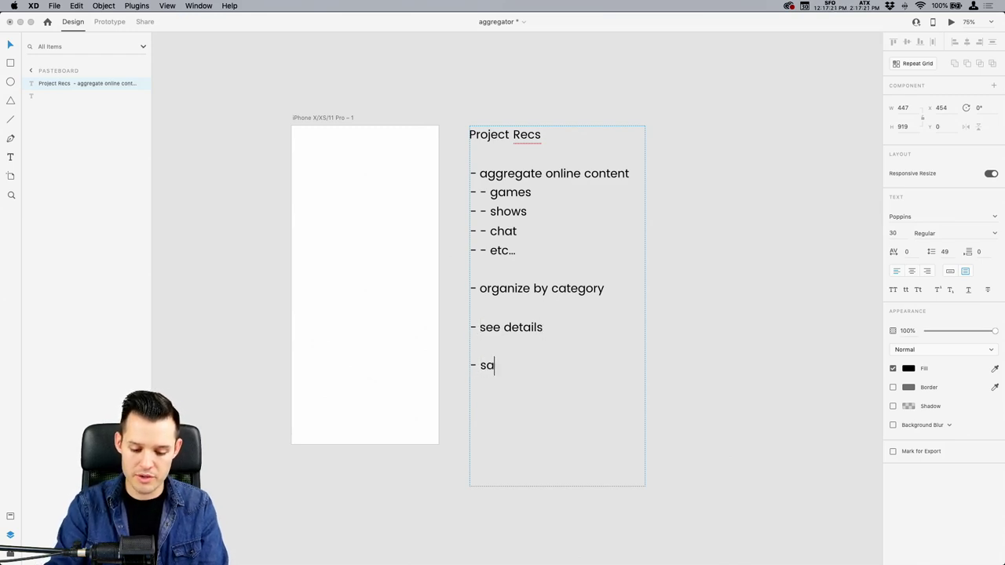
text(ve favorites)
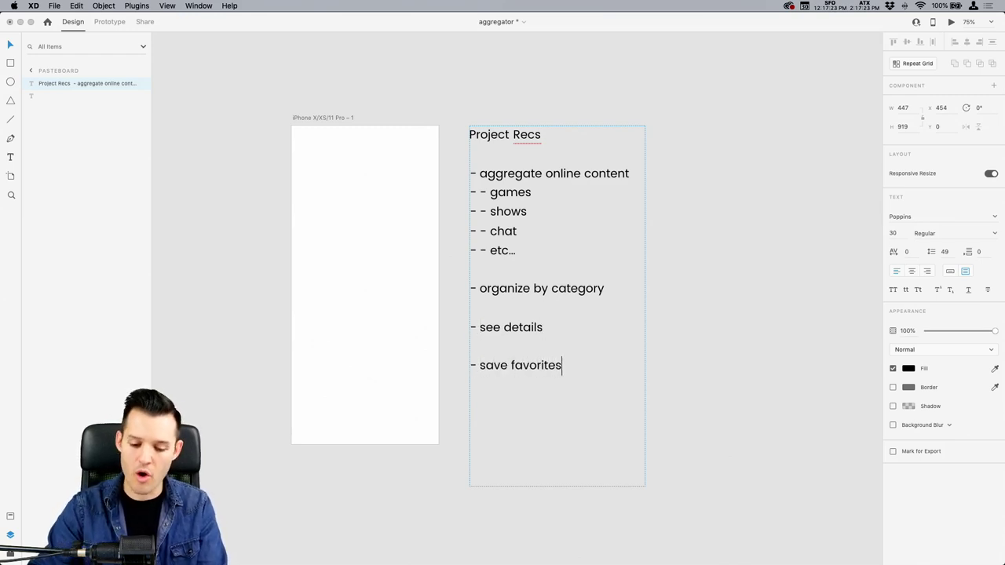
key(Escape)
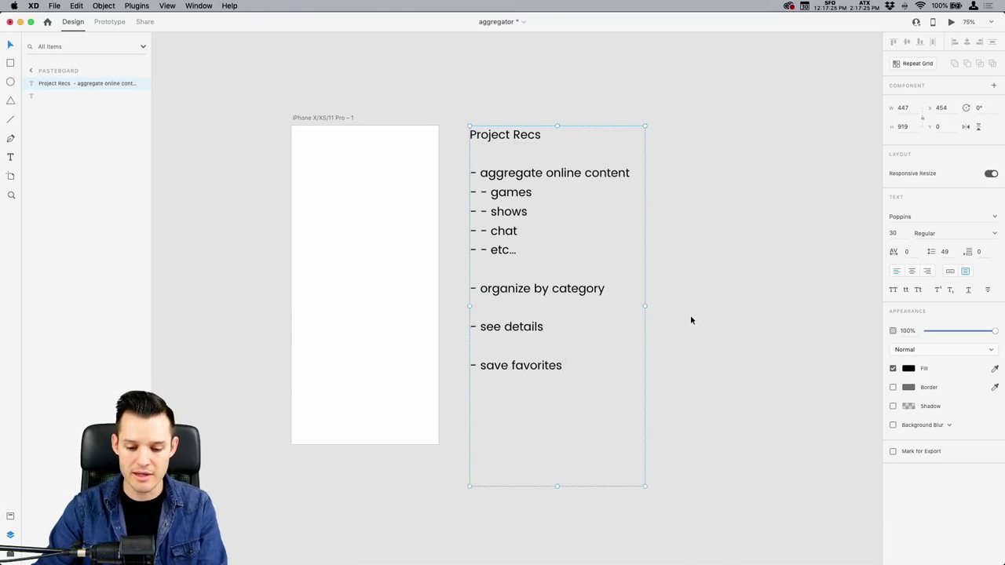
Set the notes text font size to 20.
click(894, 233)
text(20)
key(Return)
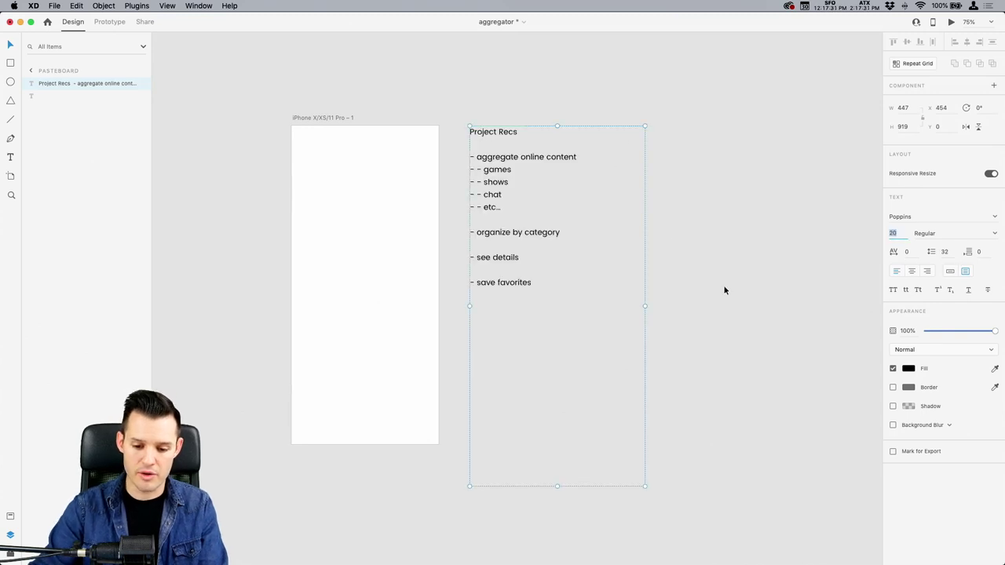
click(678, 323)
Delete the empty last line after '- save favorites' in the Project Recs notes.
click(527, 282)
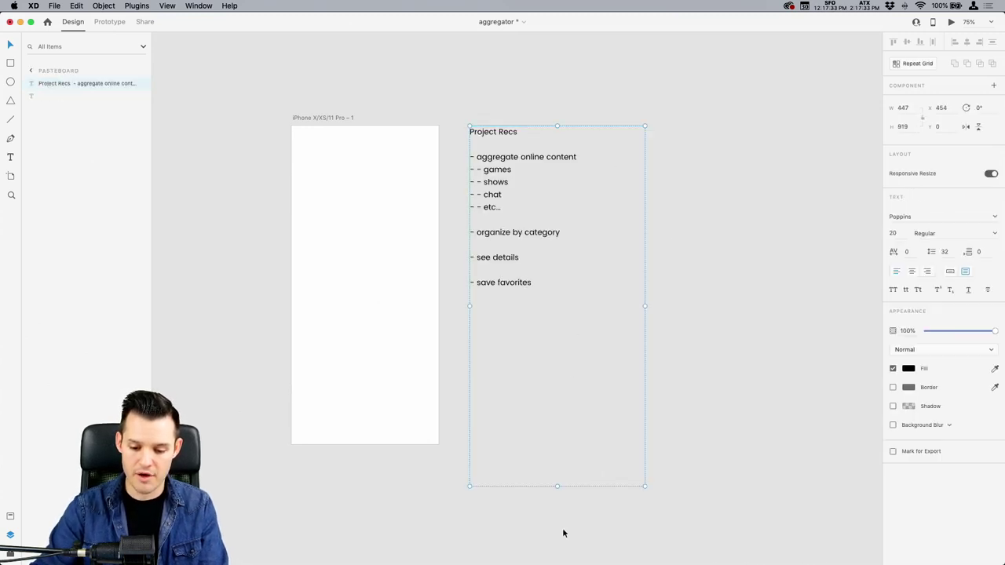
key(z)
drag(582, 515, 440, 395)
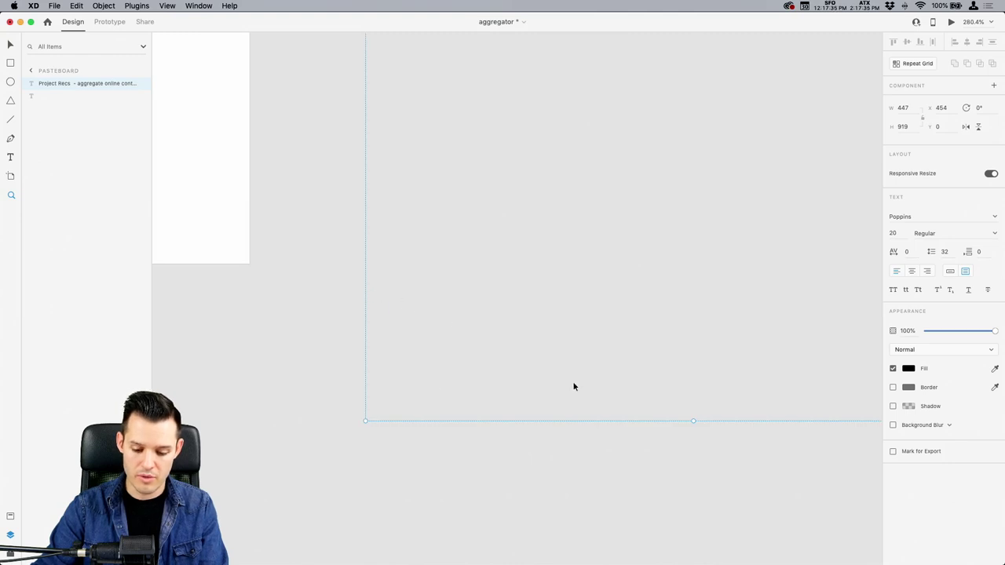
scroll(571, 393, right, 3)
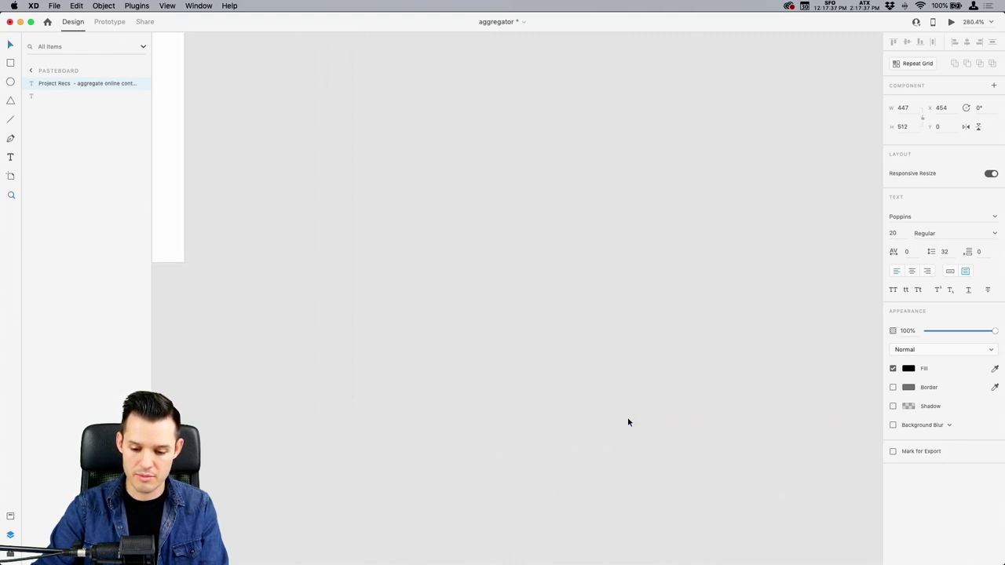
key(super+1)
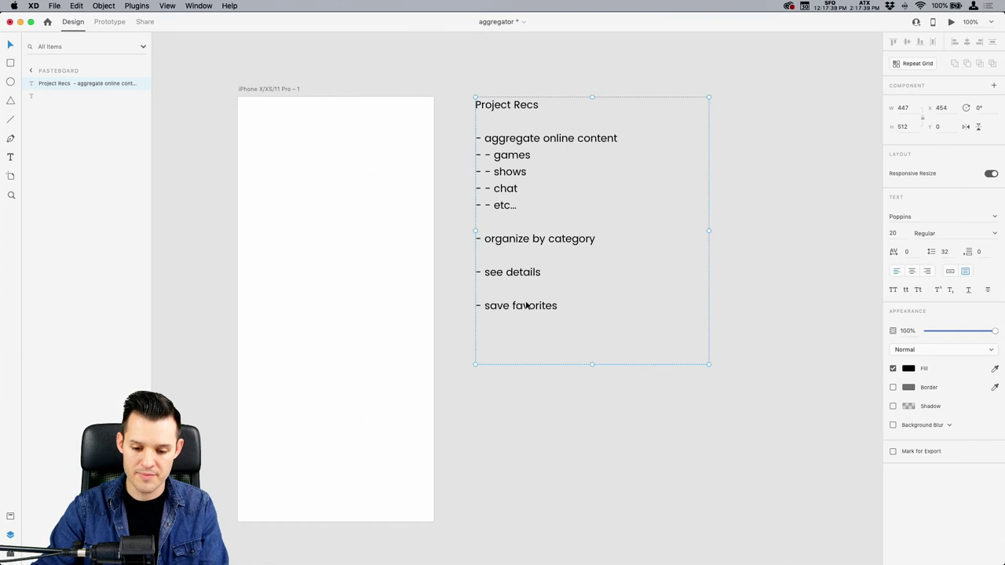
double_click(518, 347)
click(517, 356)
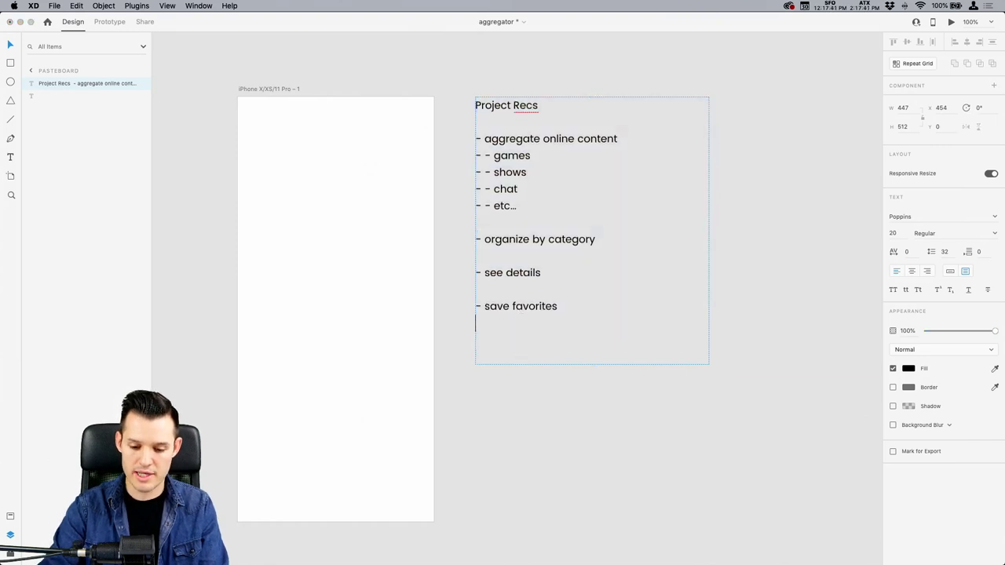
key(BackSpace)
key(Escape)
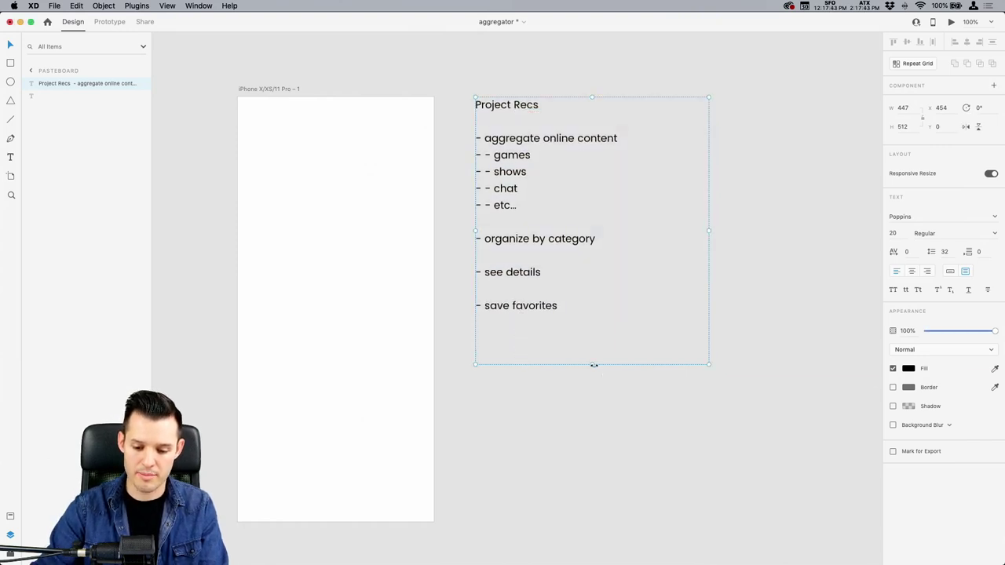
Auto-fit the notes box height to its text and move it beside the iPhone artboard.
double_click(594, 365)
click(568, 402)
scroll(569, 402, left, 3)
drag(589, 280, 553, 271)
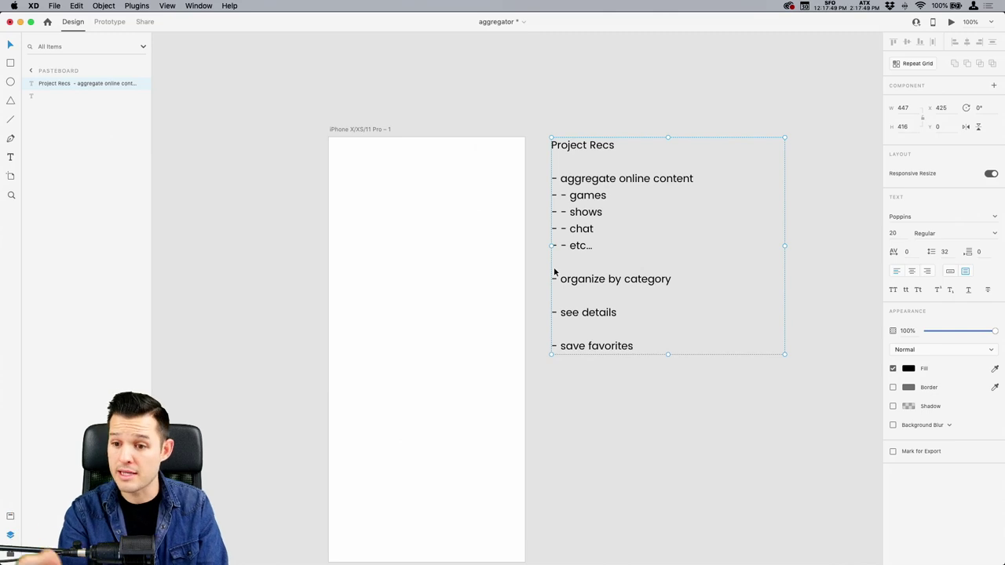
click(606, 110)
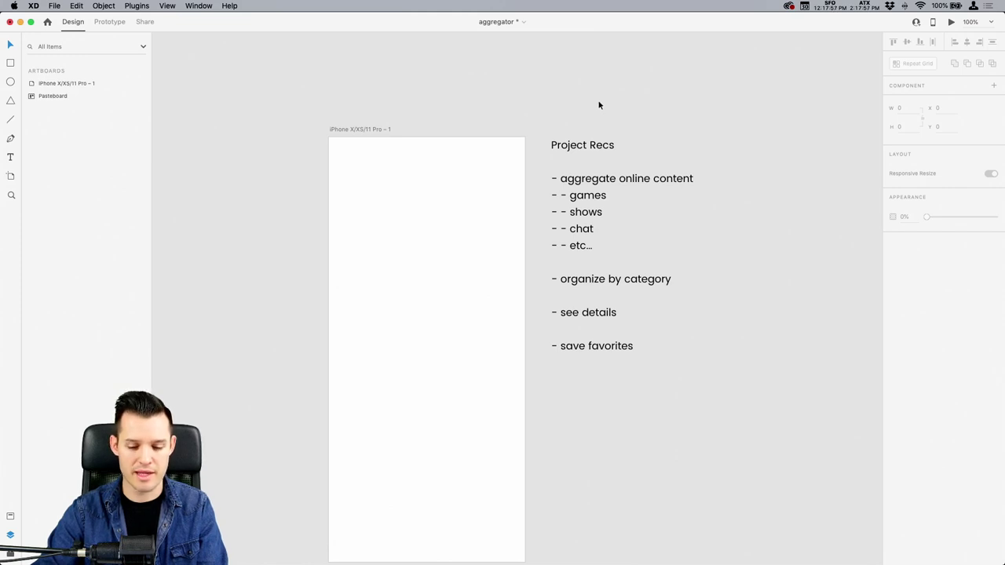
key(super+s)
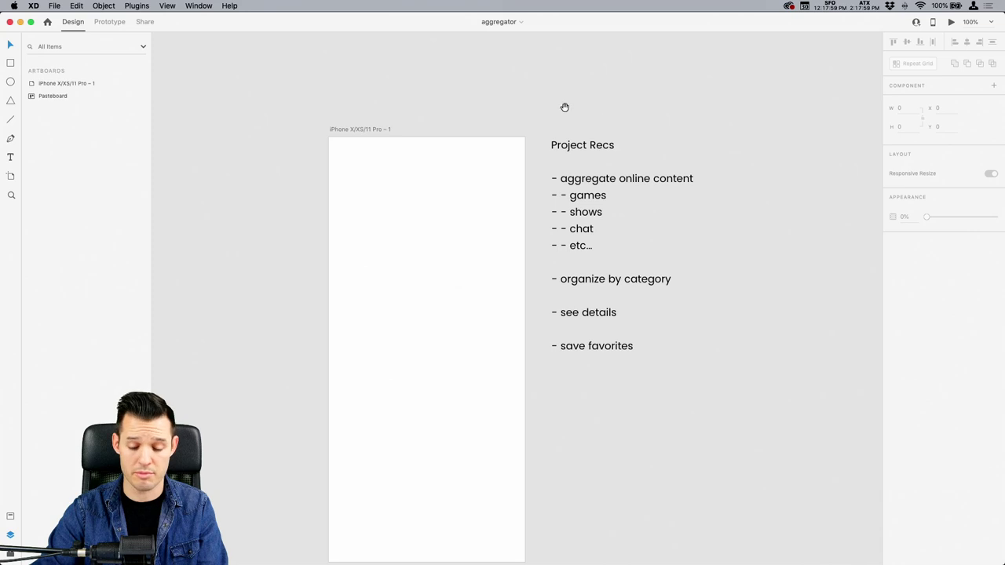
scroll(565, 106, down, 5)
scroll(565, 105, left, 4)
key(z)
drag(323, 73, 740, 274)
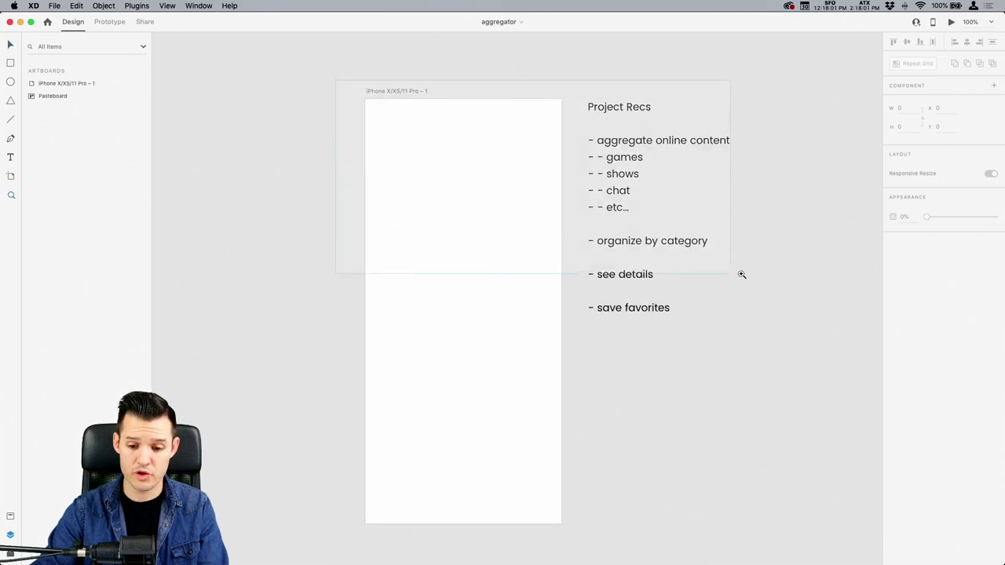
drag(583, 255, 549, 159)
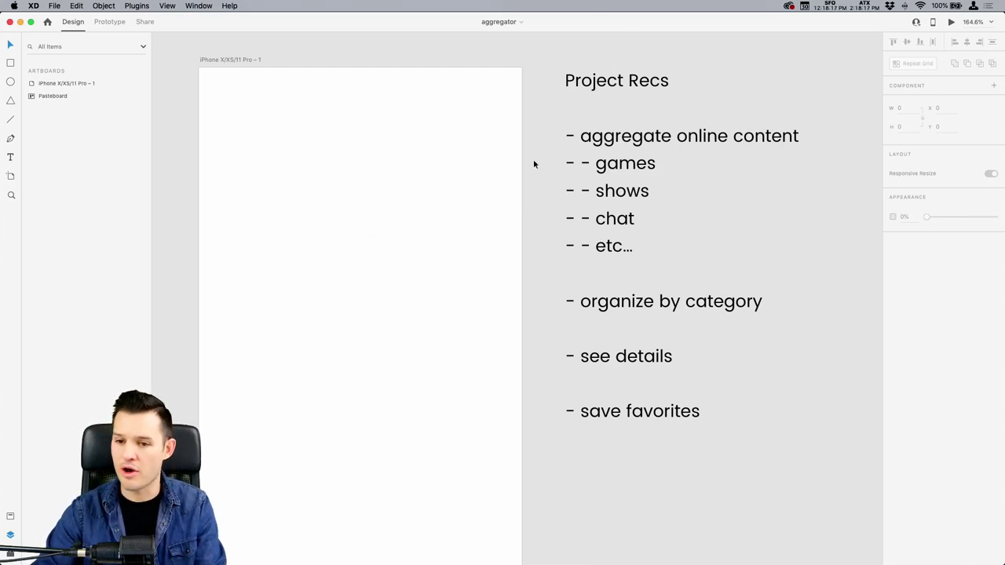
click(501, 156)
scroll(486, 154, left, 3)
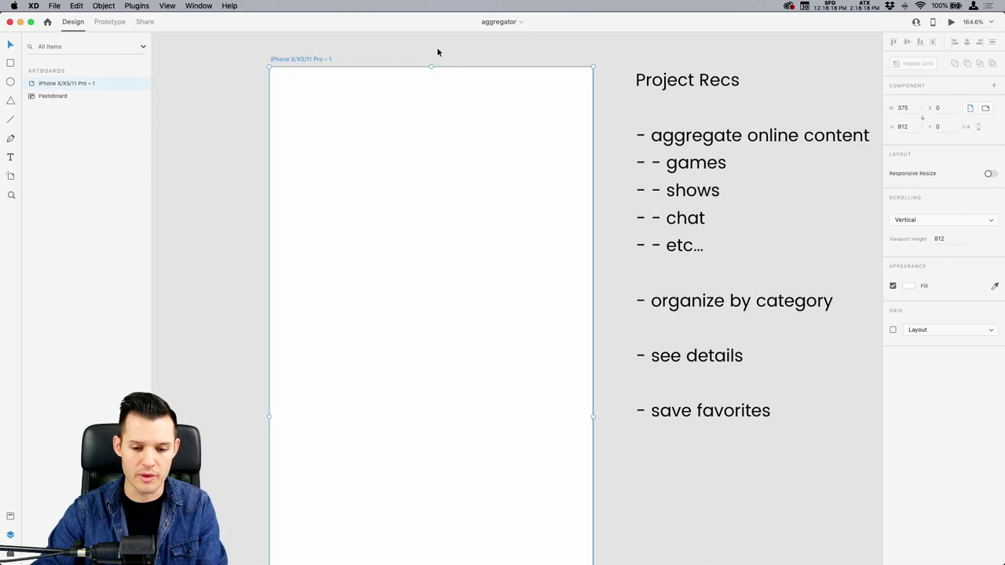
Rename the iPhone artboard to 'launch' in the Layers panel and save the document.
double_click(55, 84)
text(H)
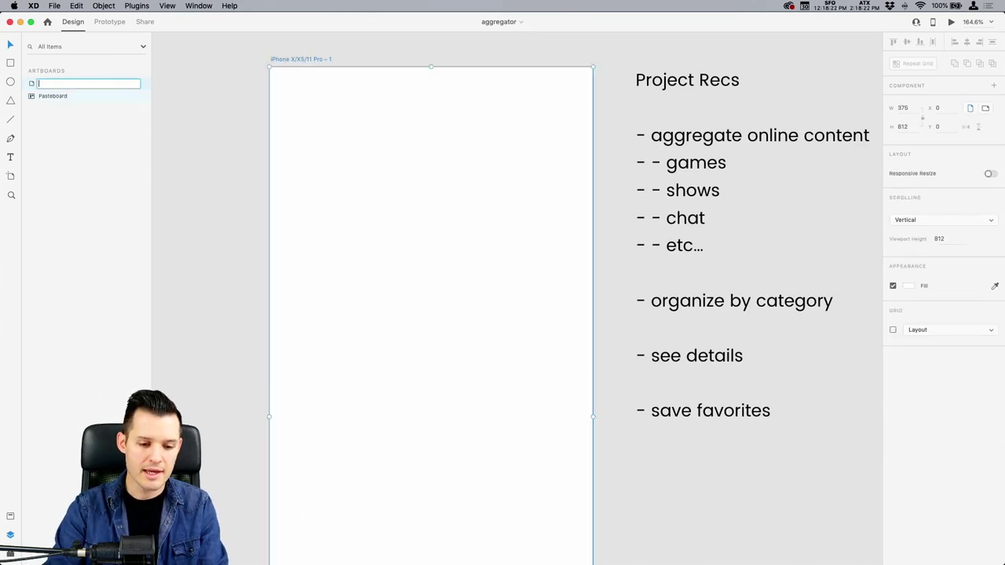
text(aunch)
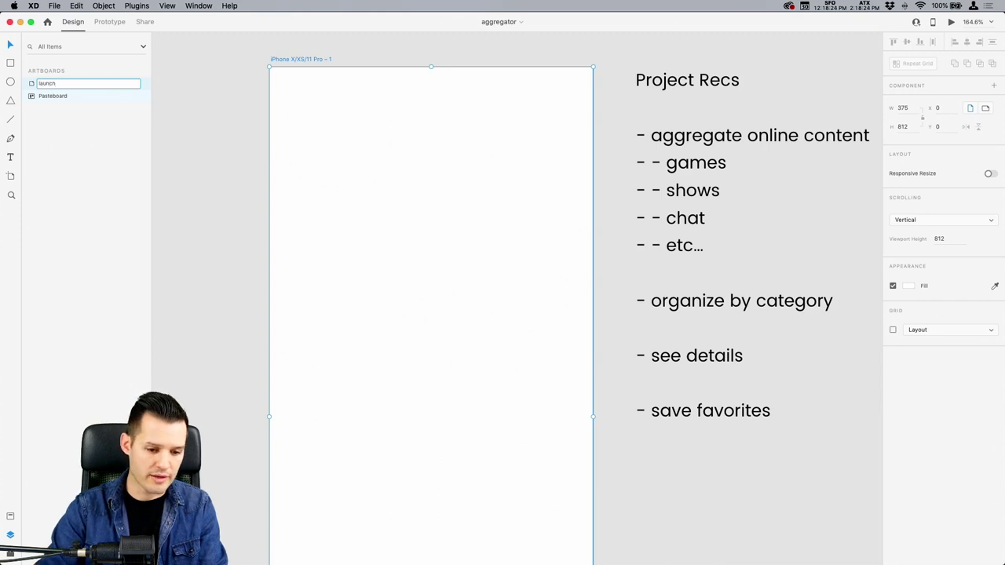
key(Return)
click(228, 149)
scroll(228, 149, left, 5)
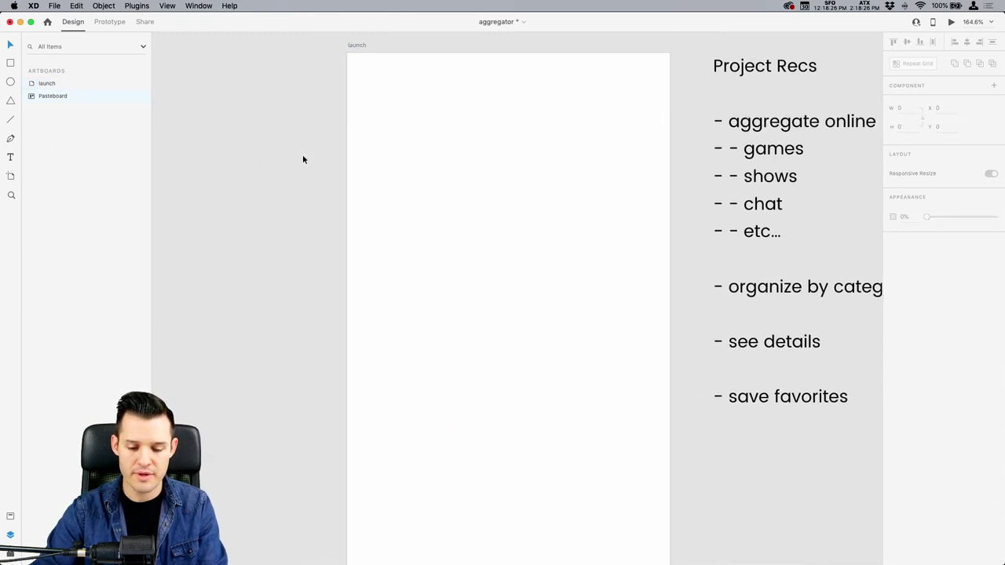
key(super+s)
key(super+minus)
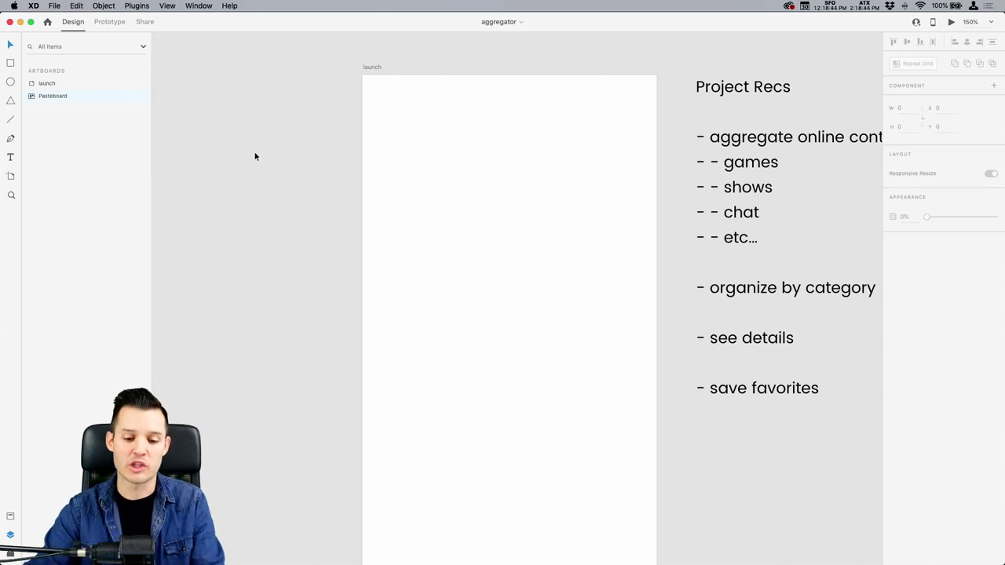
Right-align the Project Recs notes and move them left of the launch artboard.
key(super+minus)
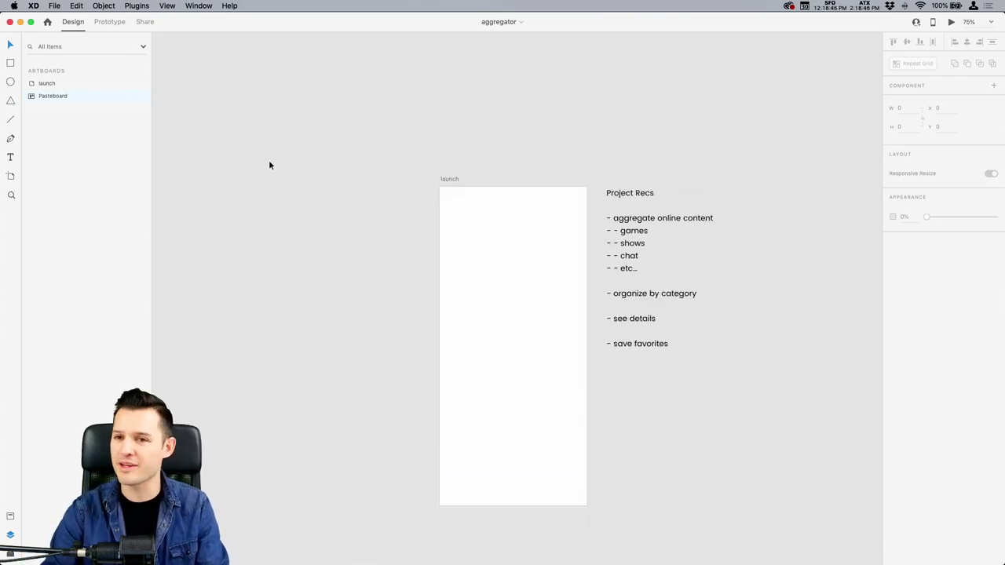
drag(620, 227, 334, 227)
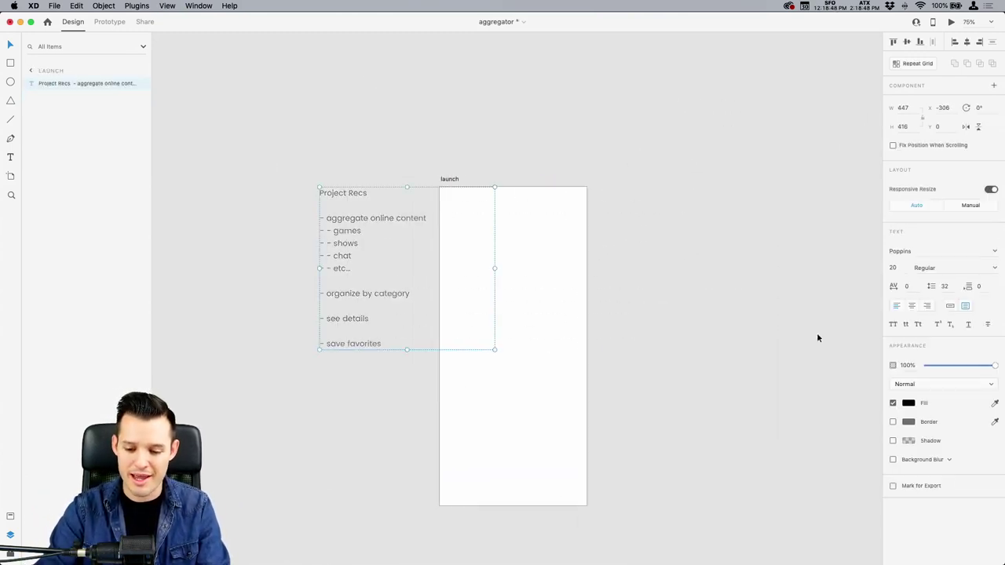
click(926, 305)
drag(477, 236, 409, 230)
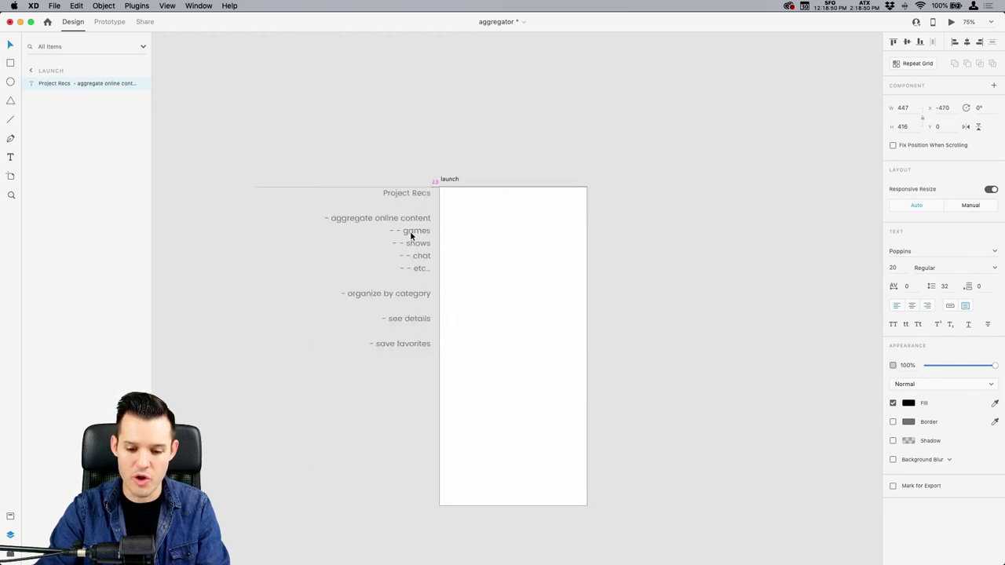
click(464, 175)
drag(464, 175, 401, 172)
Narrow the notes box from its left side, nudge the artboard right, and save.
click(251, 259)
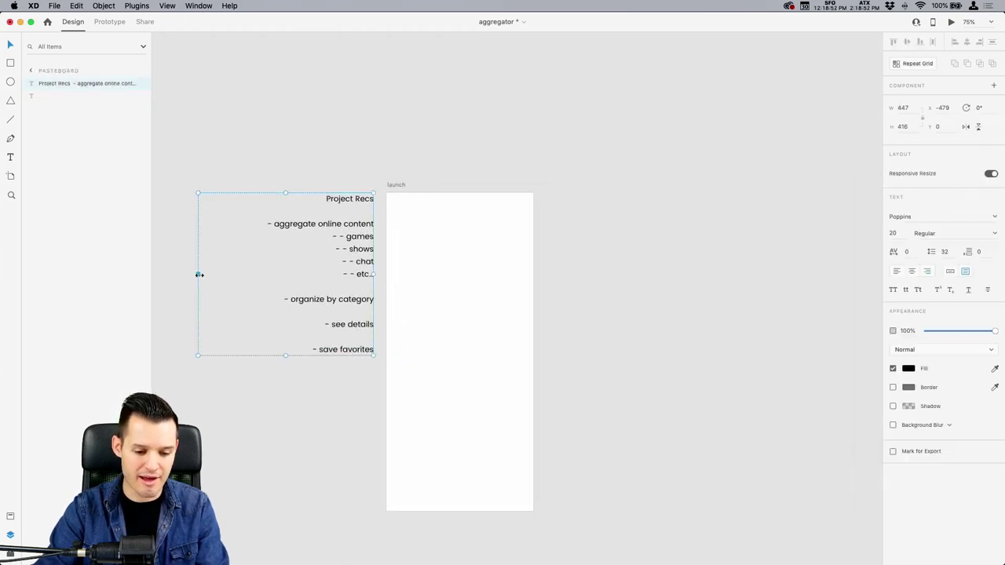
drag(199, 274, 267, 276)
click(431, 169)
drag(431, 169, 363, 173)
click(403, 147)
key(super+s)
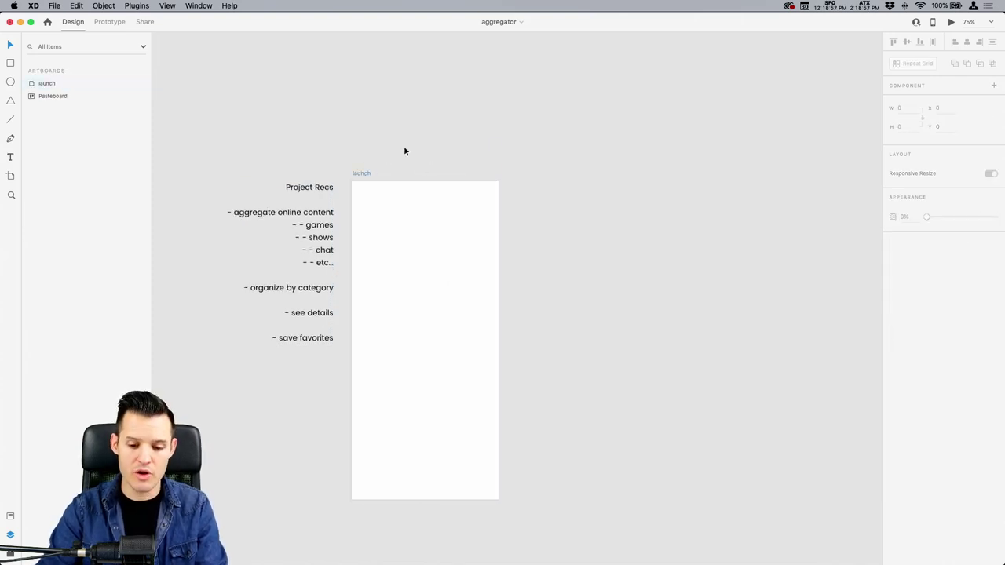
Launch IconJar from the app launcher by searching 'icon'.
key(alt+space)
text(icon)
key(Return)
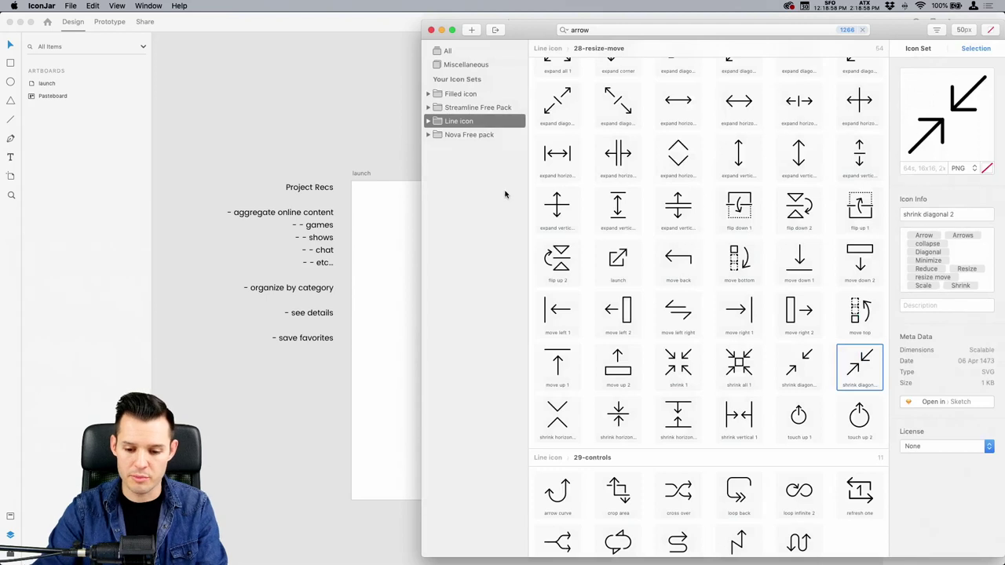
Close the IconJar window and bring Adobe XD back to the front.
click(430, 30)
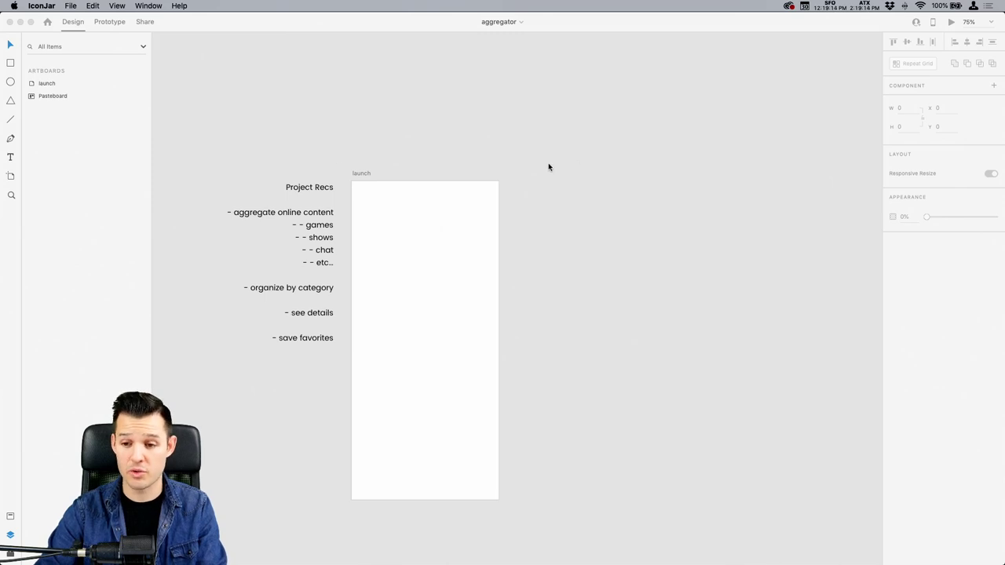
click(219, 163)
Zoom into the notes and launch artboard, then move to the Illustrator workspace.
key(z)
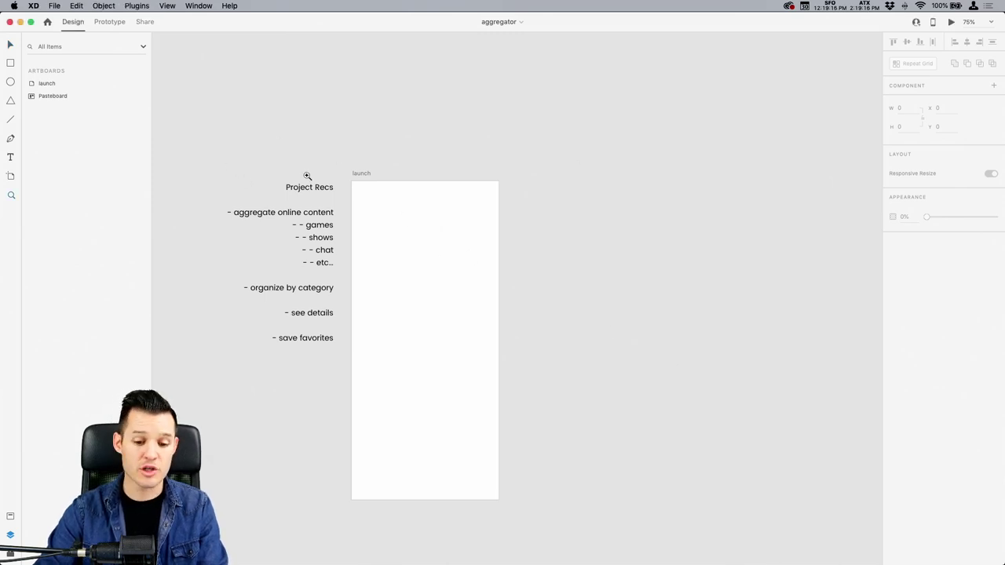
drag(283, 163, 675, 240)
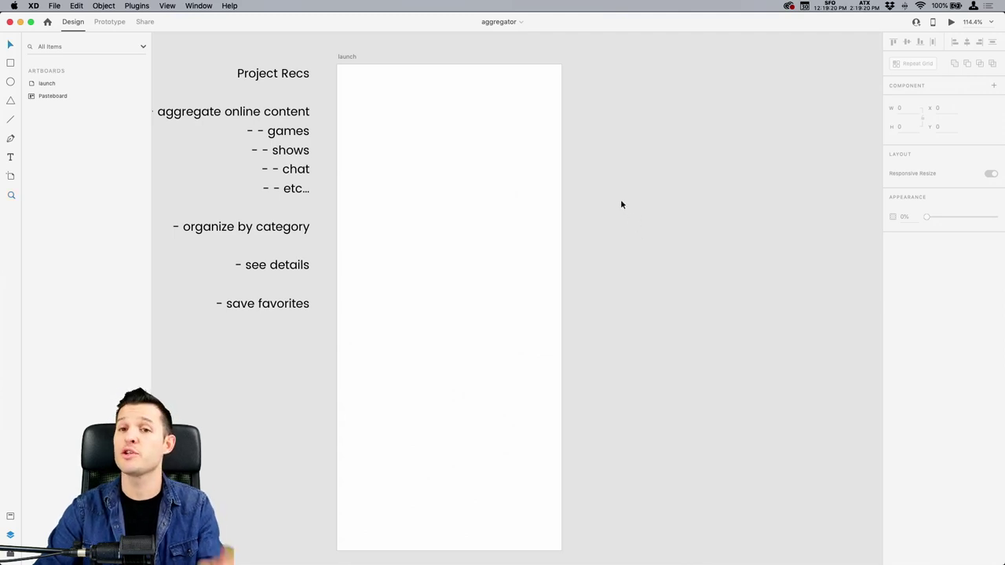
key(ctrl+Right)
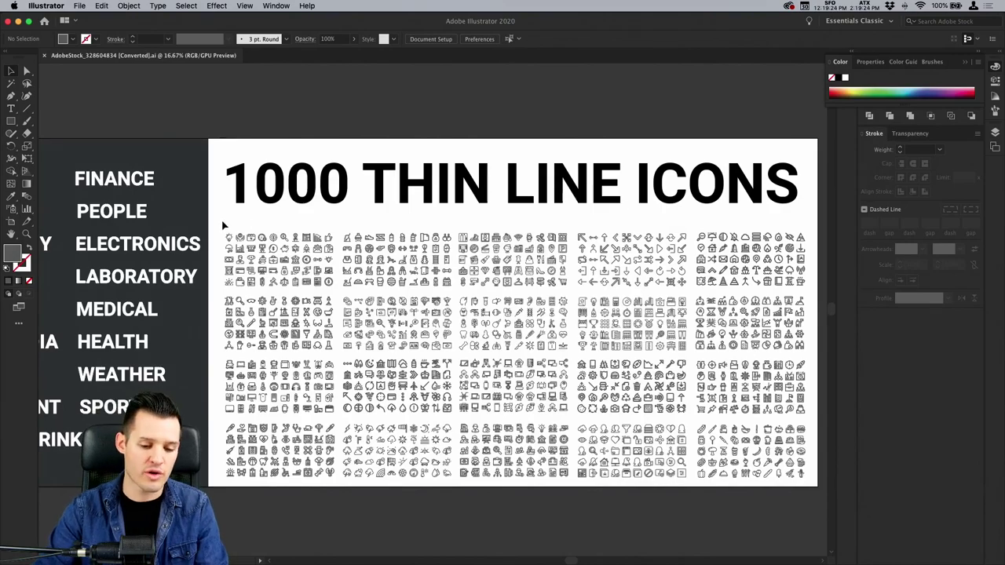
Zoom into the icon sheet's top-left, glance at the Adobe Stock results, then return to XD.
scroll(220, 216, up, 3)
drag(370, 283, 433, 299)
scroll(401, 228, down, 5)
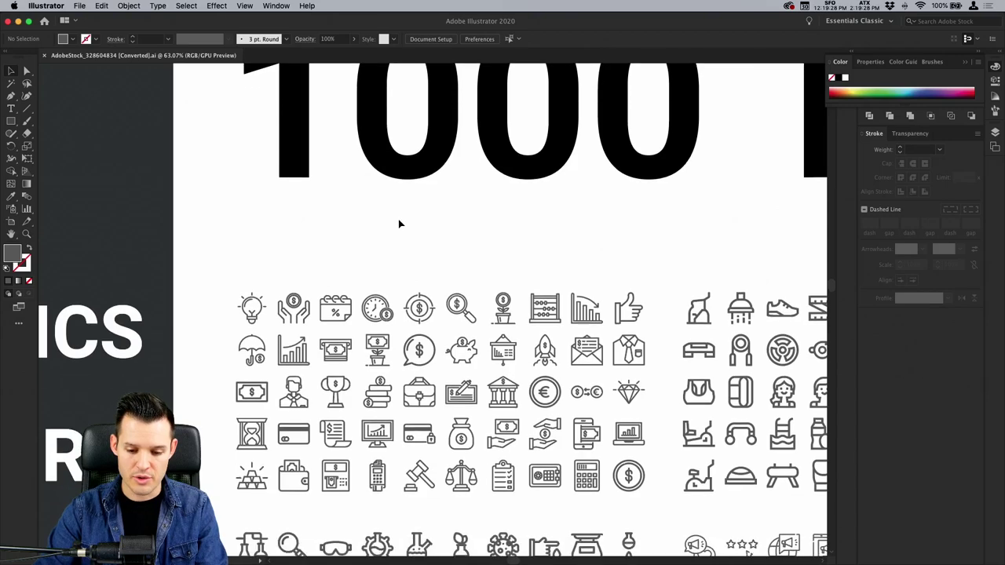
key(ctrl+Left)
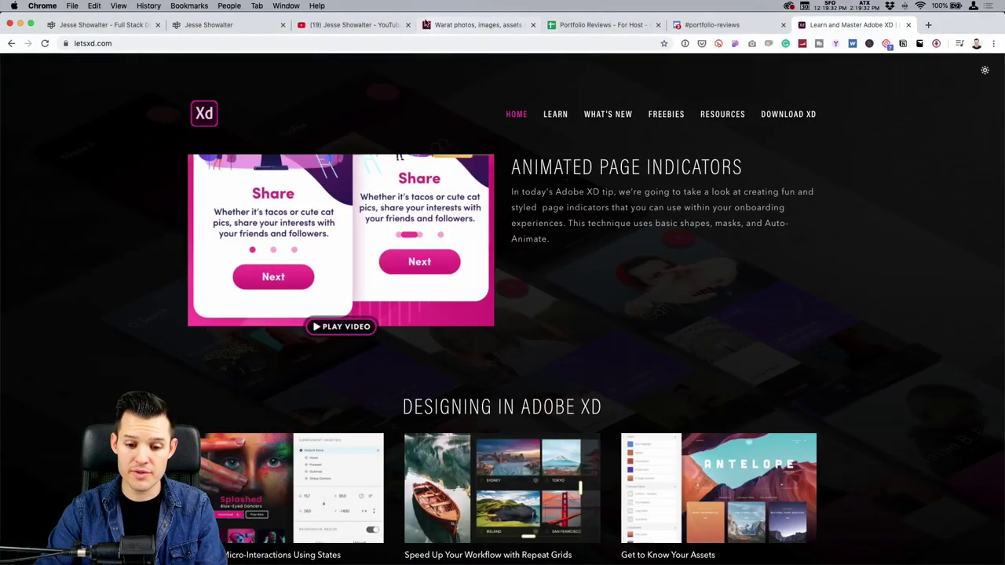
click(481, 26)
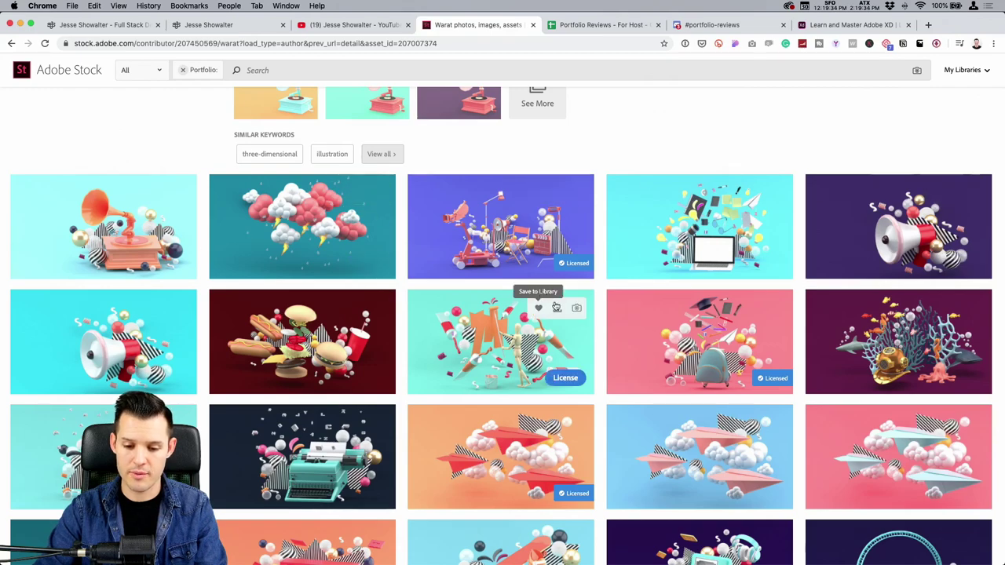
key(ctrl+Right)
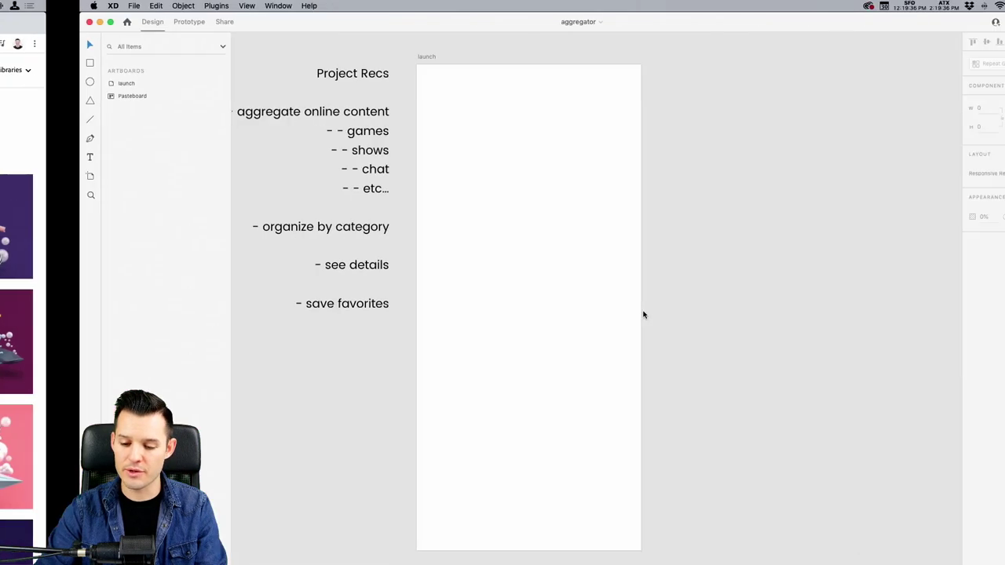
drag(595, 257, 615, 258)
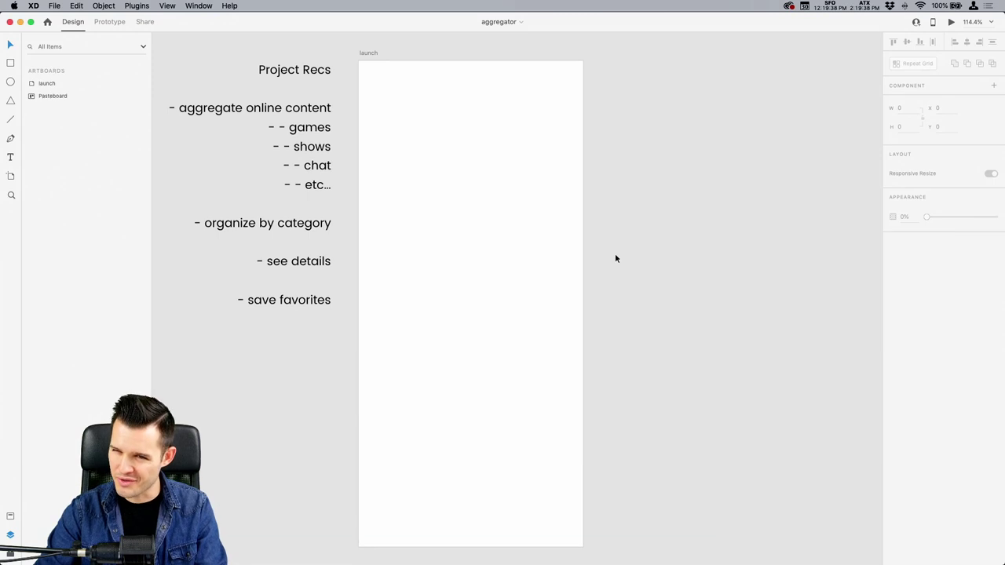
Rename the launch artboard in the Layers panel, finishing with the name 'oboarding 1'.
click(365, 54)
double_click(42, 86)
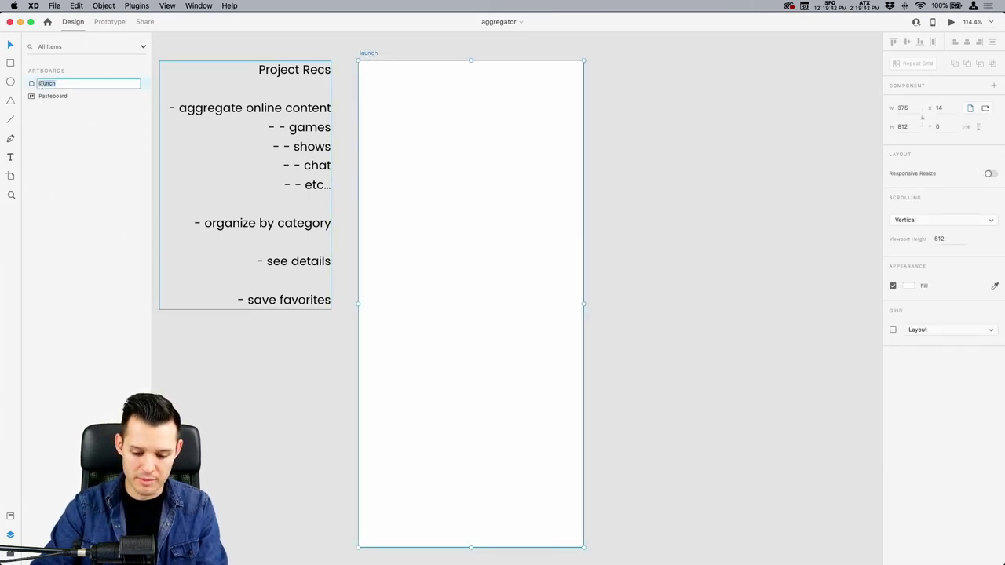
text(onboarding)
key(Return)
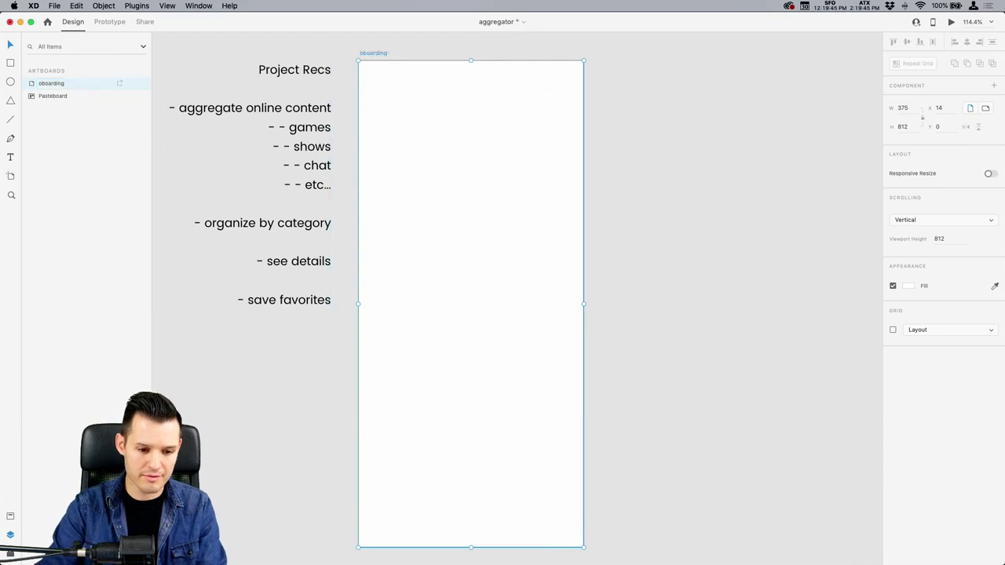
double_click(67, 85)
click(451, 53)
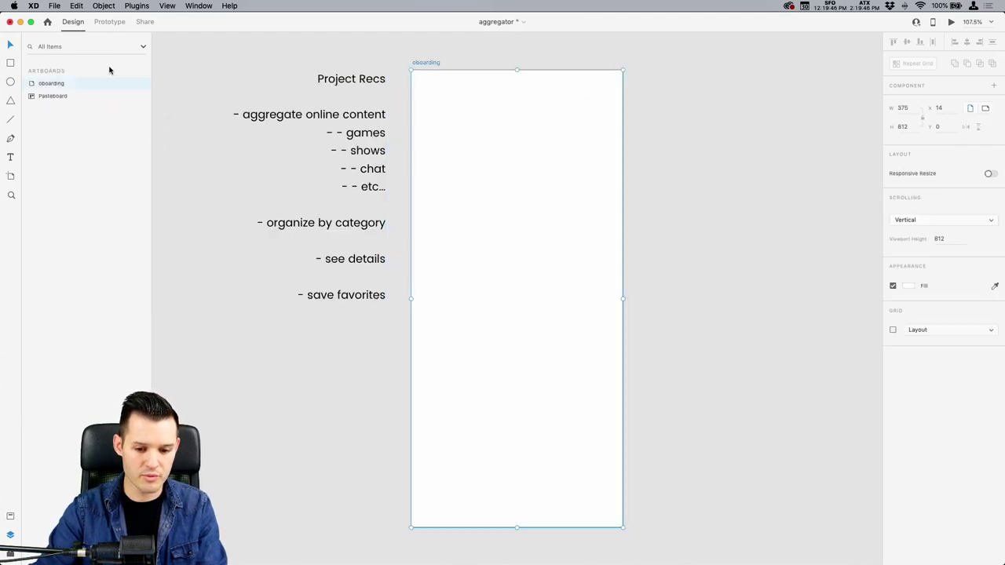
double_click(63, 83)
text(1)
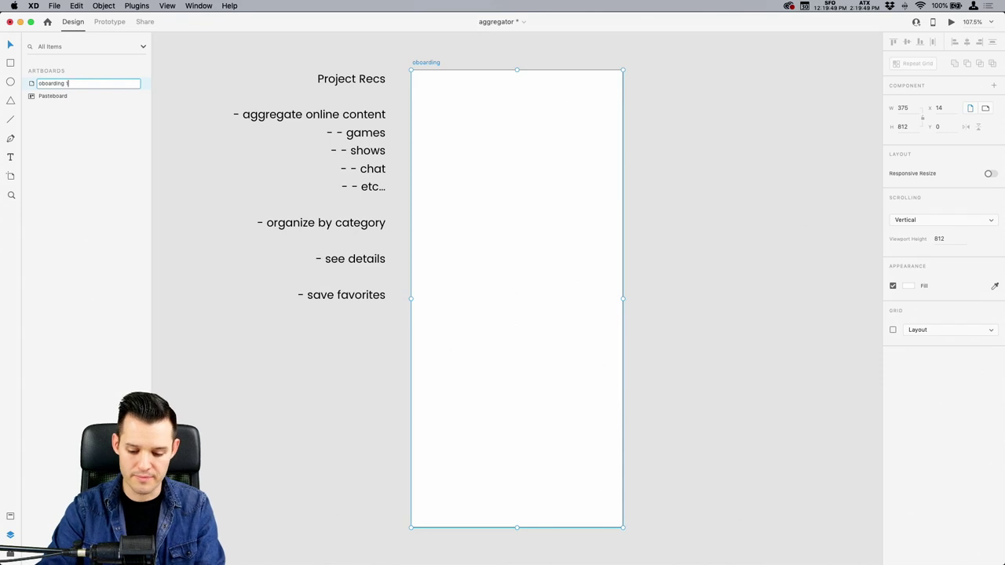
key(Return)
click(476, 61)
drag(476, 60, 329, 65)
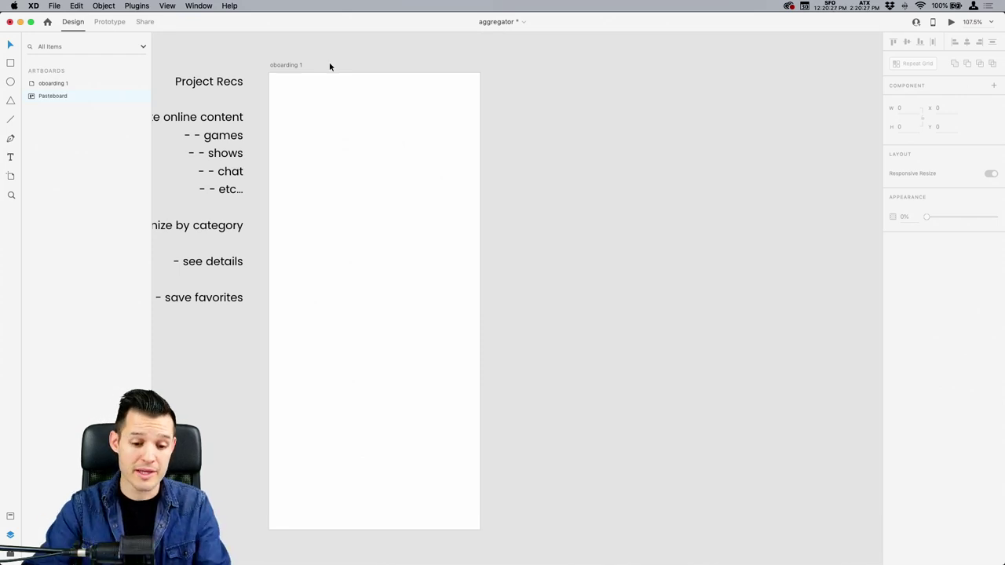
drag(329, 62, 373, 68)
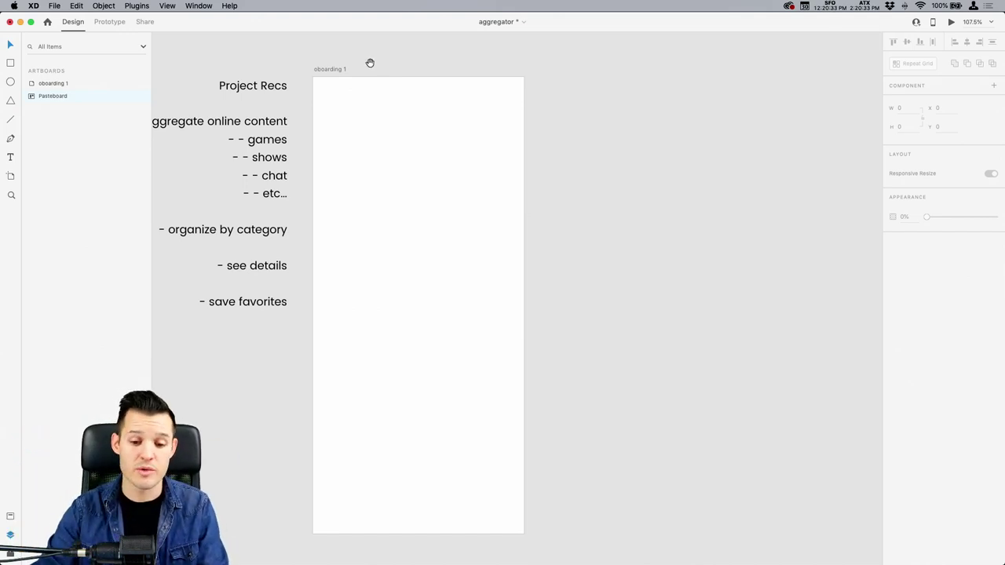
drag(370, 63, 445, 62)
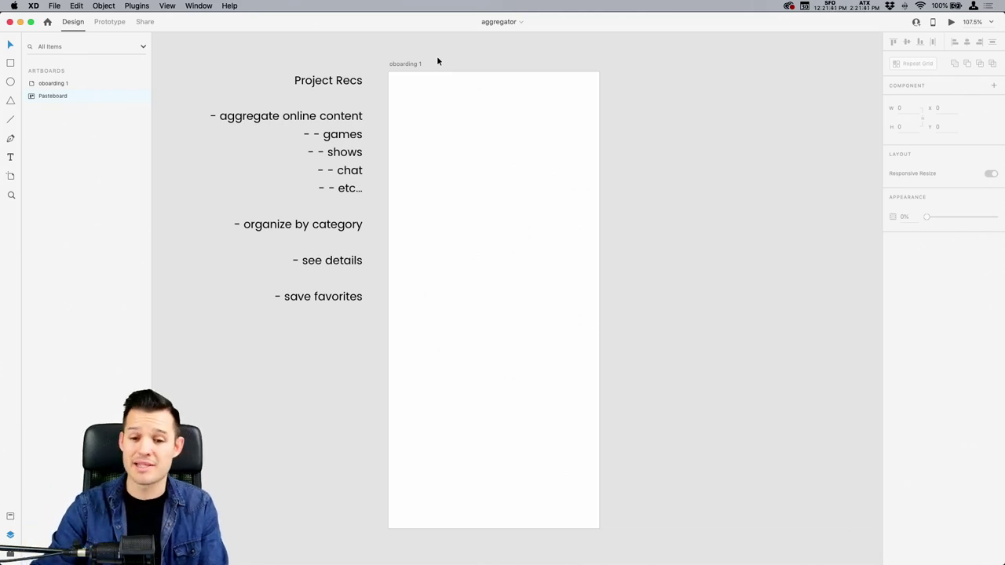
scroll(639, 64, left, 2)
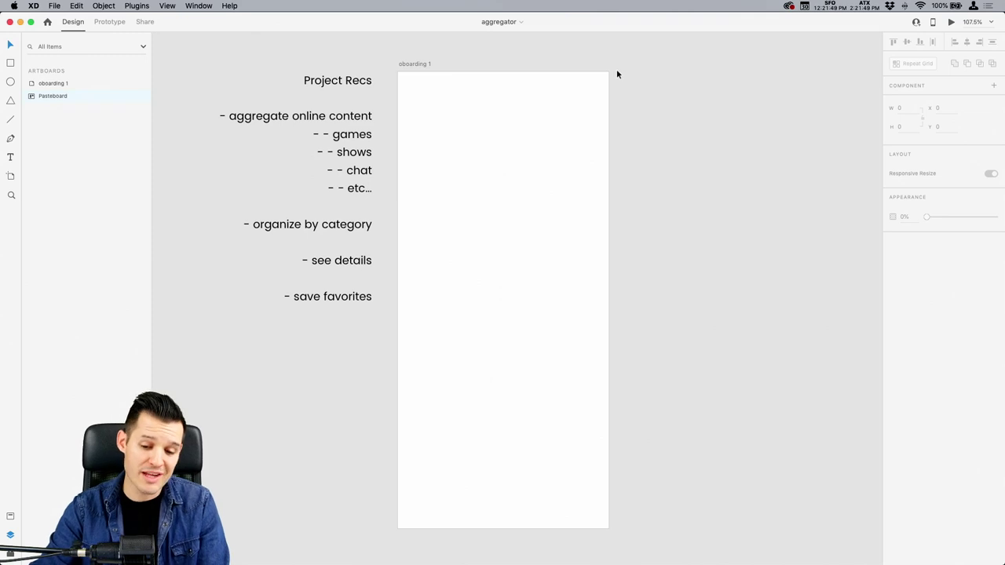
scroll(639, 69, left, 2)
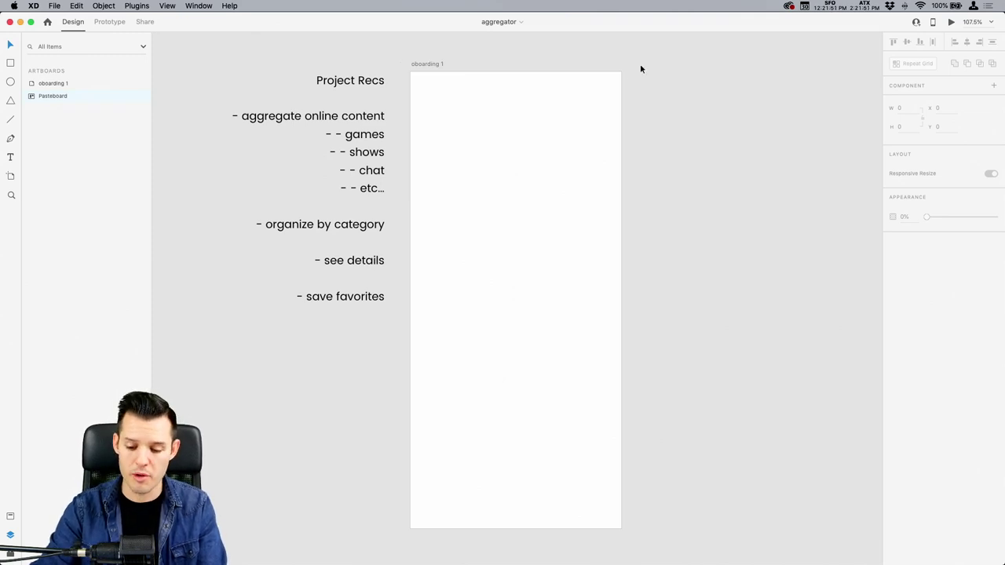
Open the Creative Cloud Libraries panel with Shift+Cmd+L and move it aside.
click(168, 6)
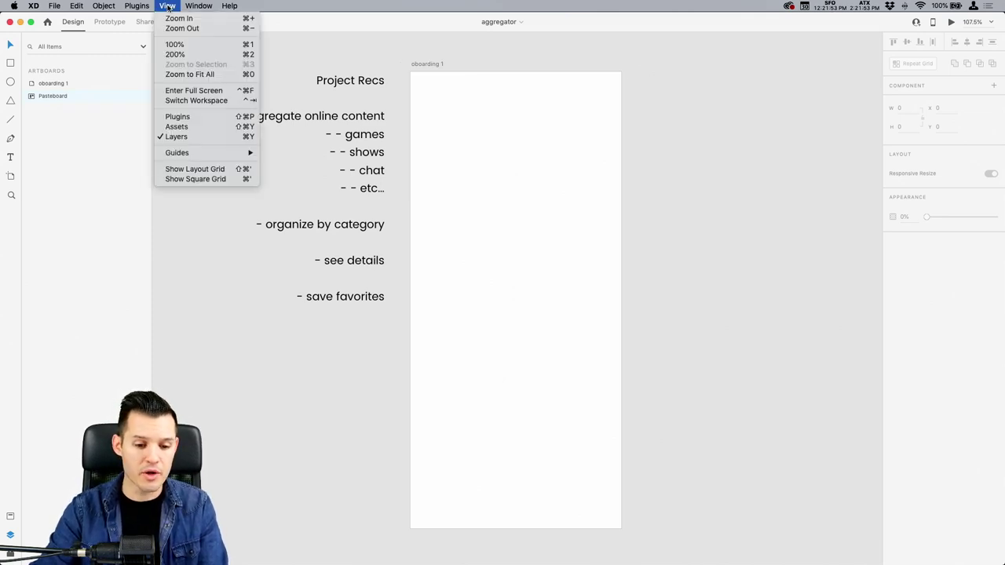
mouse_move(188, 7)
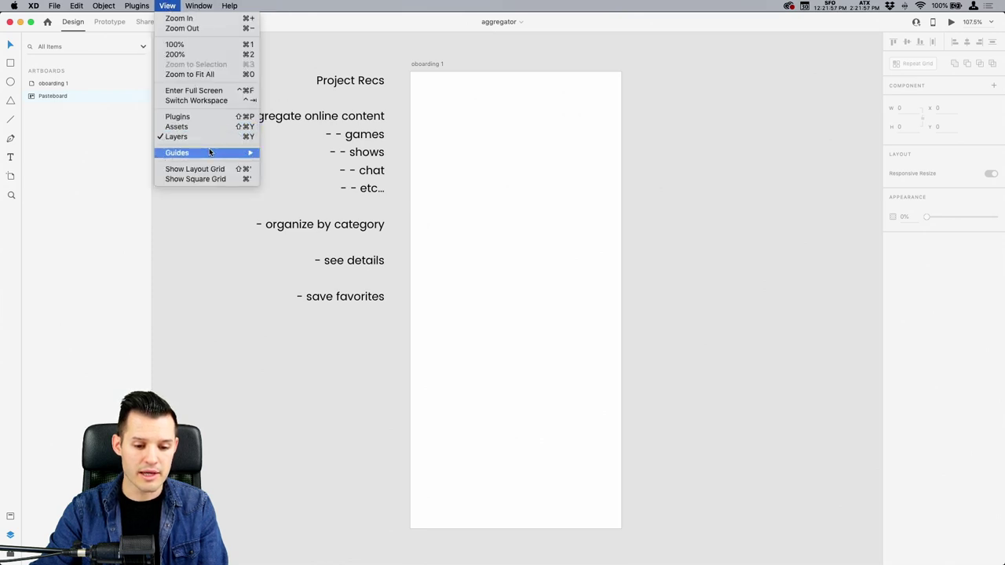
mouse_move(212, 152)
click(606, 244)
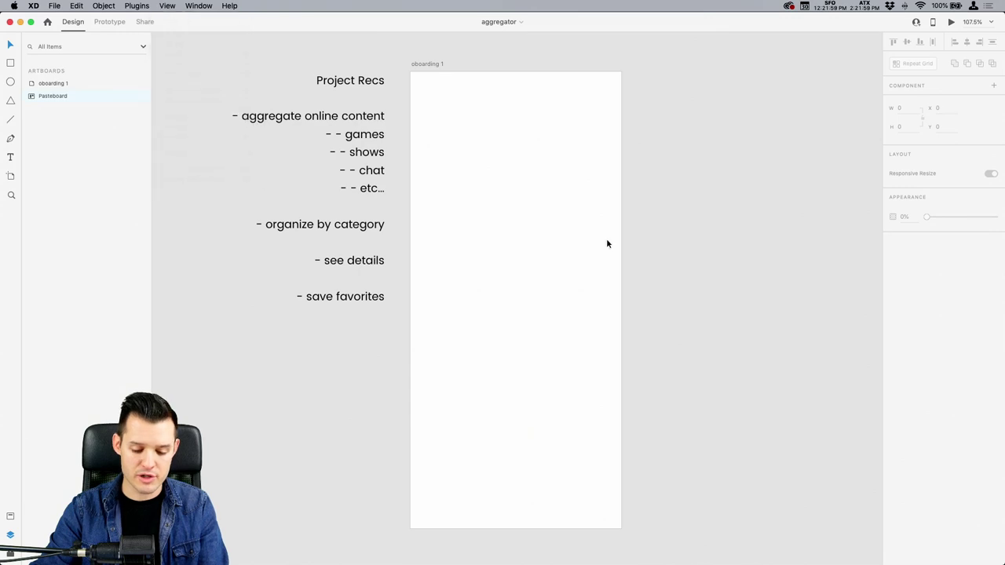
key(super+shift+l)
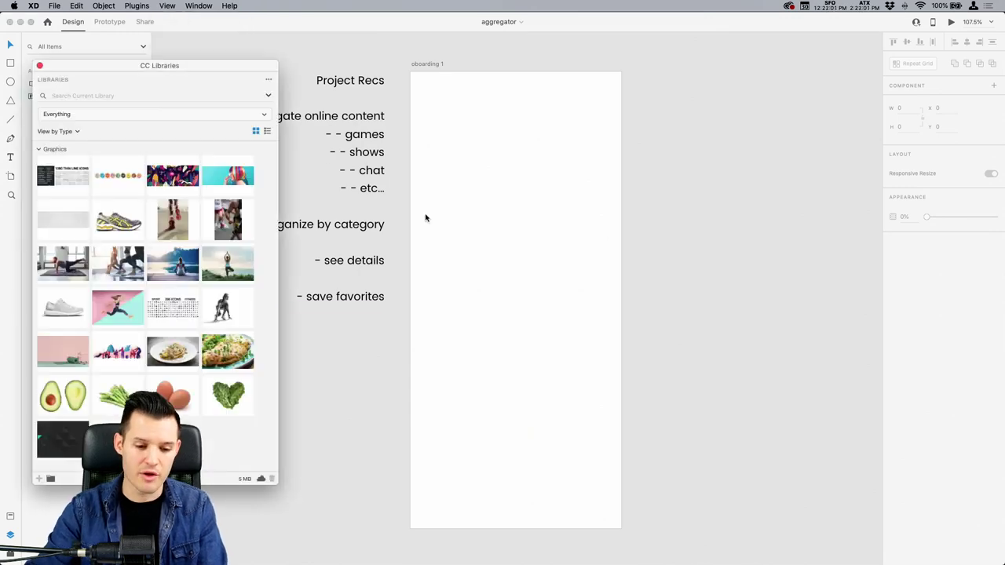
drag(158, 69, 632, 84)
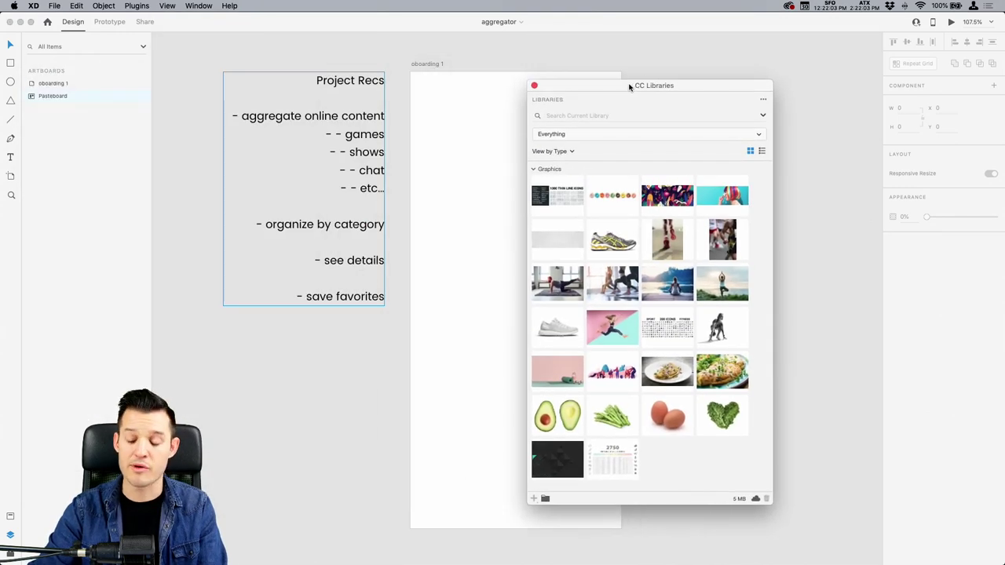
Bring the Creative Cloud desktop app's window to the front.
click(789, 7)
key(ctrl+Up)
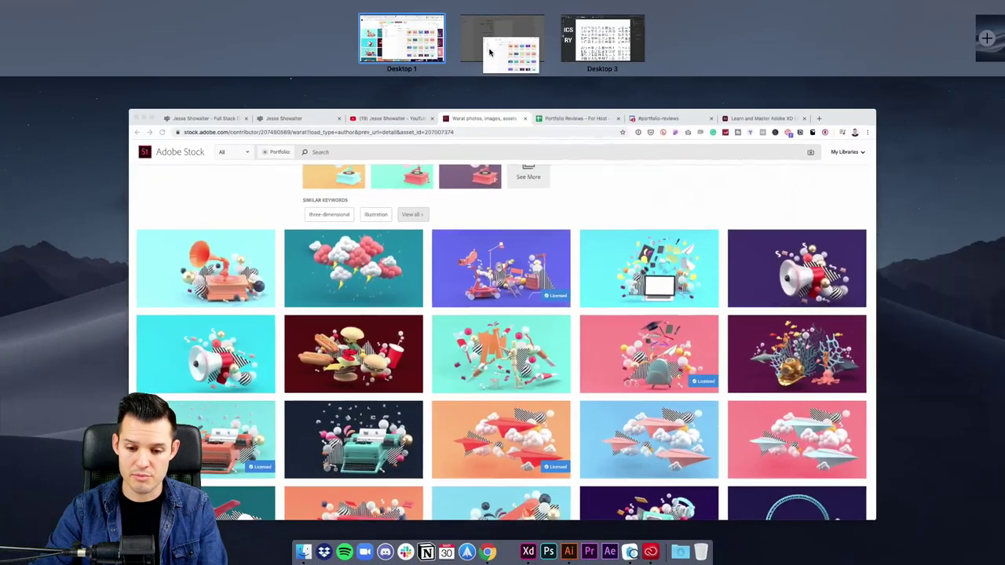
click(499, 53)
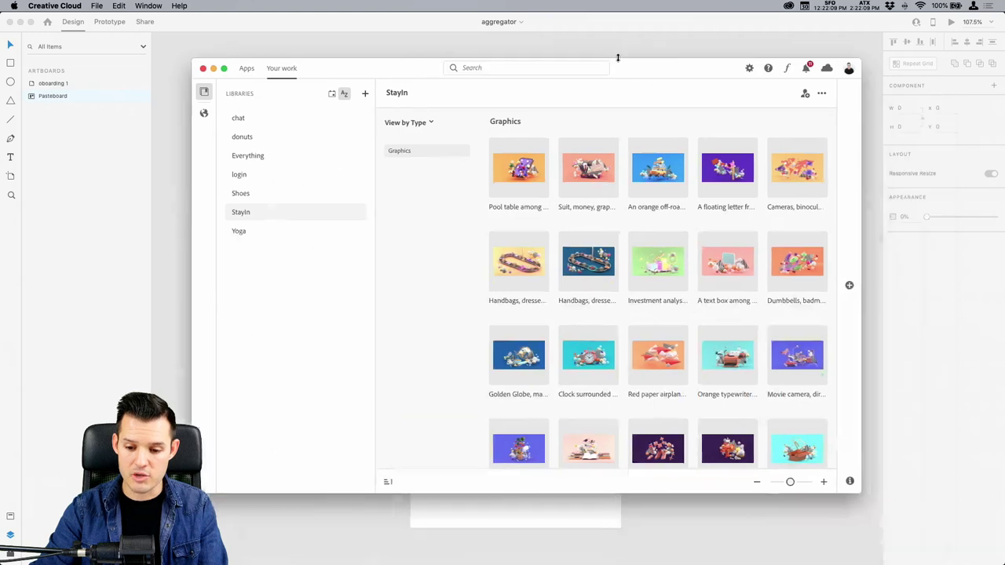
View the installed apps in Creative Cloud, then return to the StayIn library assets.
click(249, 74)
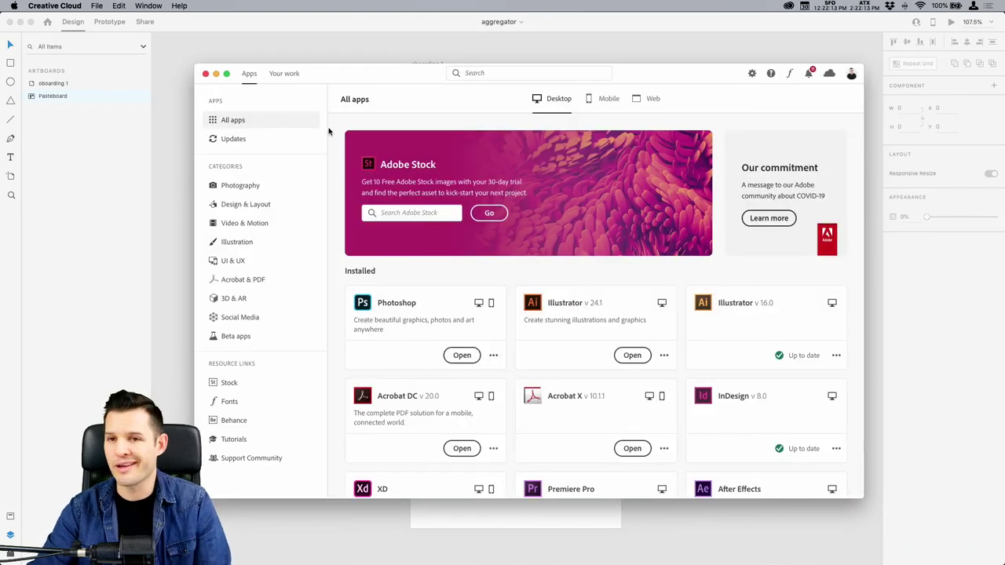
click(284, 74)
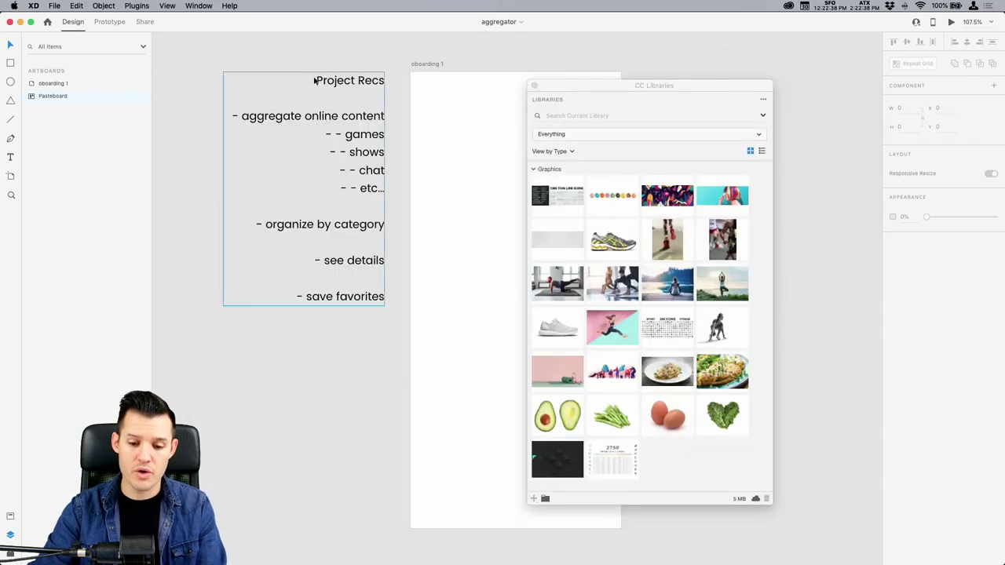
Close the Creative Cloud window, tidy the libraries panel and switch it to the StayIn library.
click(206, 73)
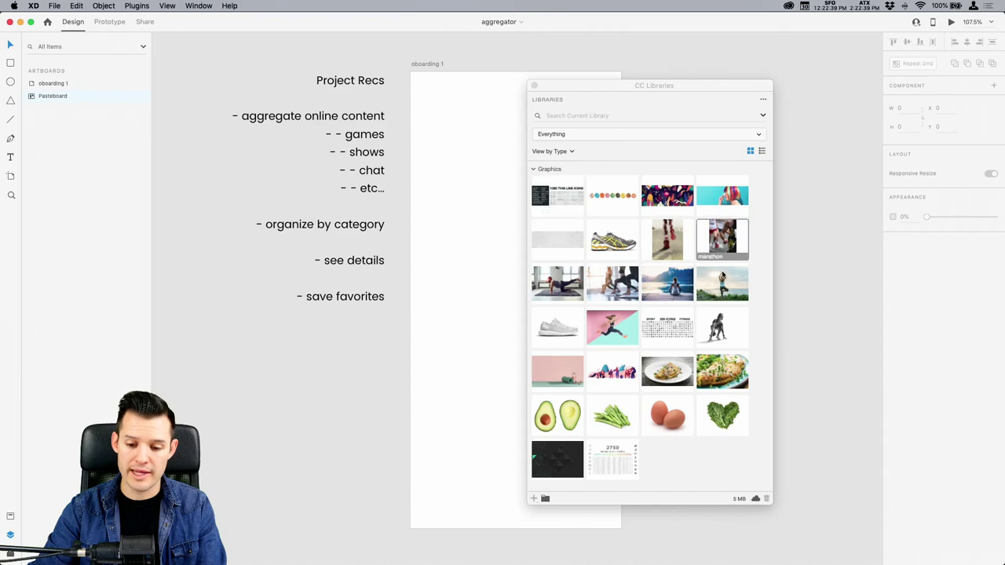
drag(625, 93, 720, 100)
click(230, 6)
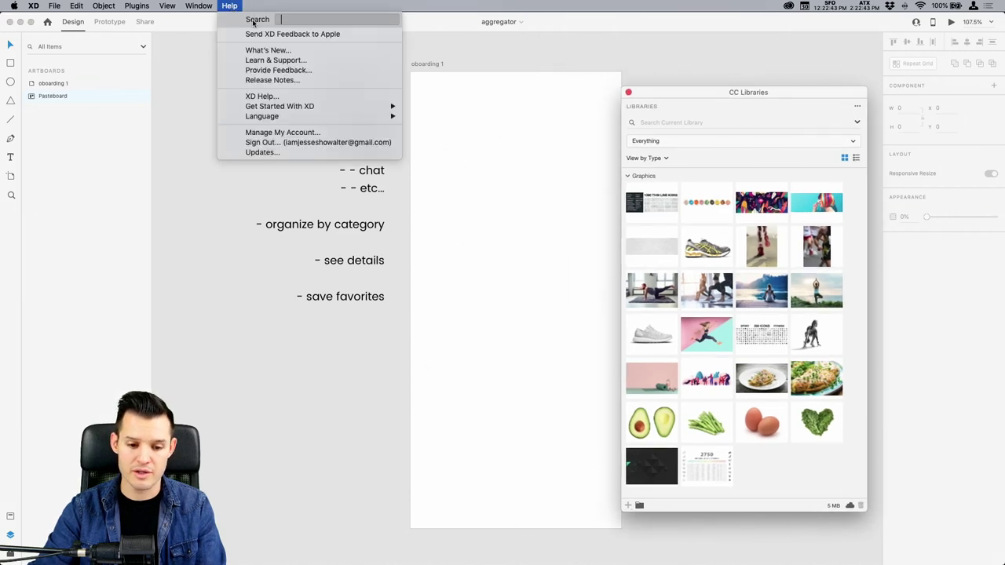
text(lib)
mouse_move(318, 44)
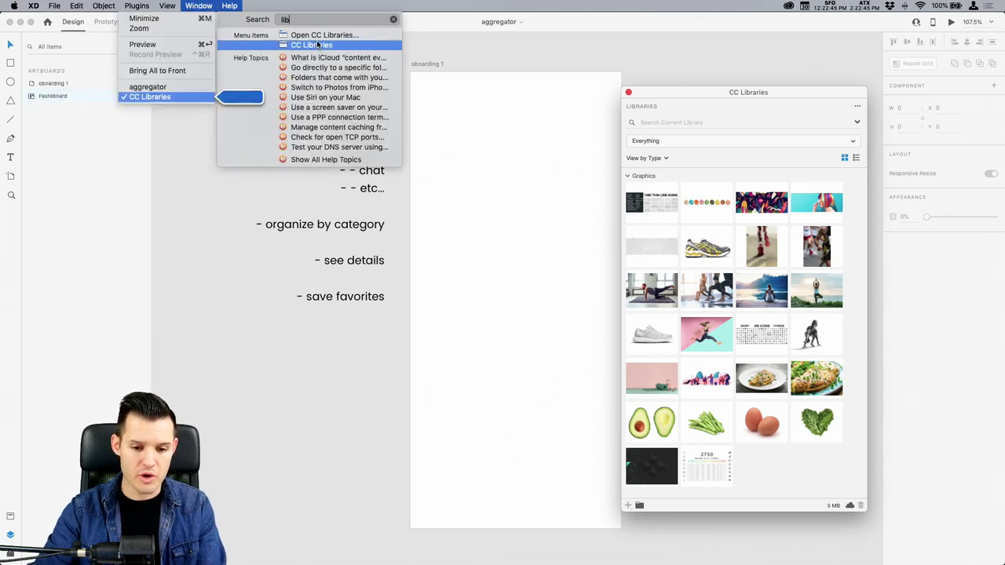
mouse_move(53, 6)
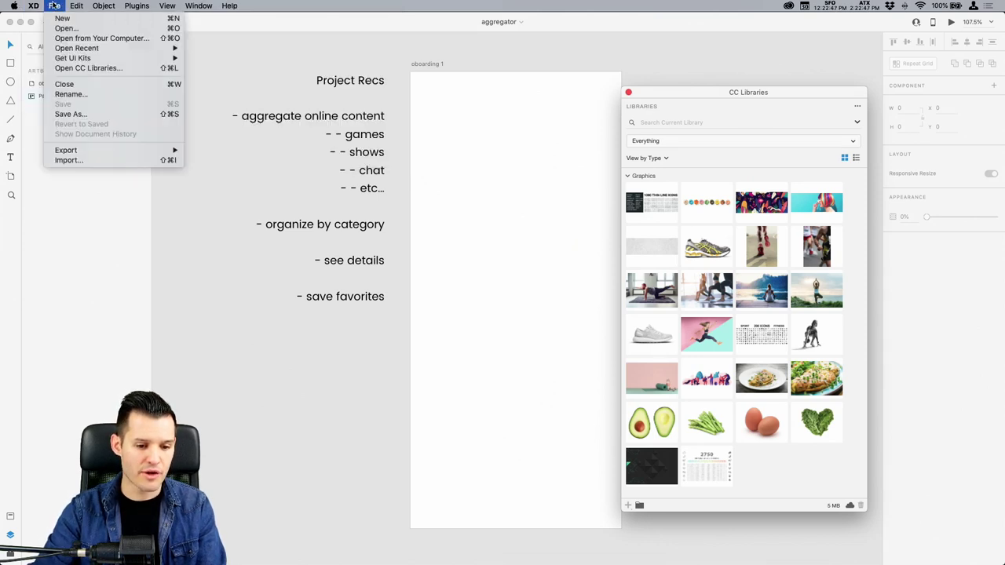
click(59, 4)
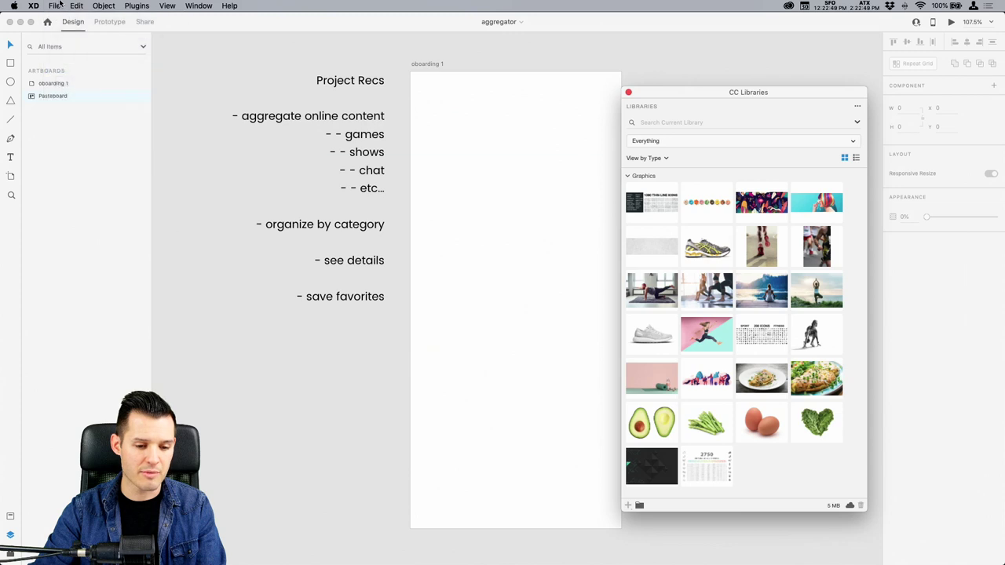
drag(632, 91, 630, 80)
click(685, 129)
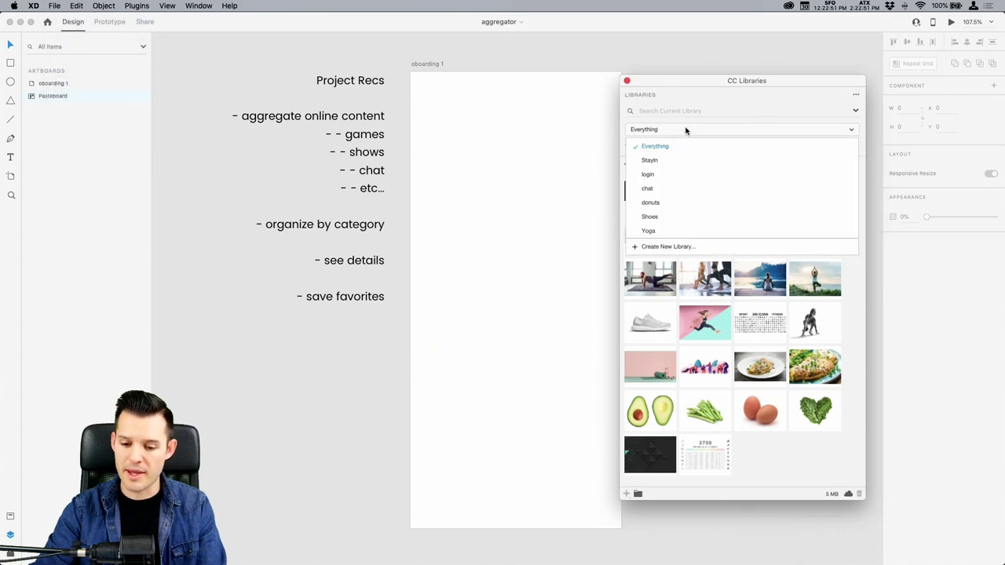
click(659, 162)
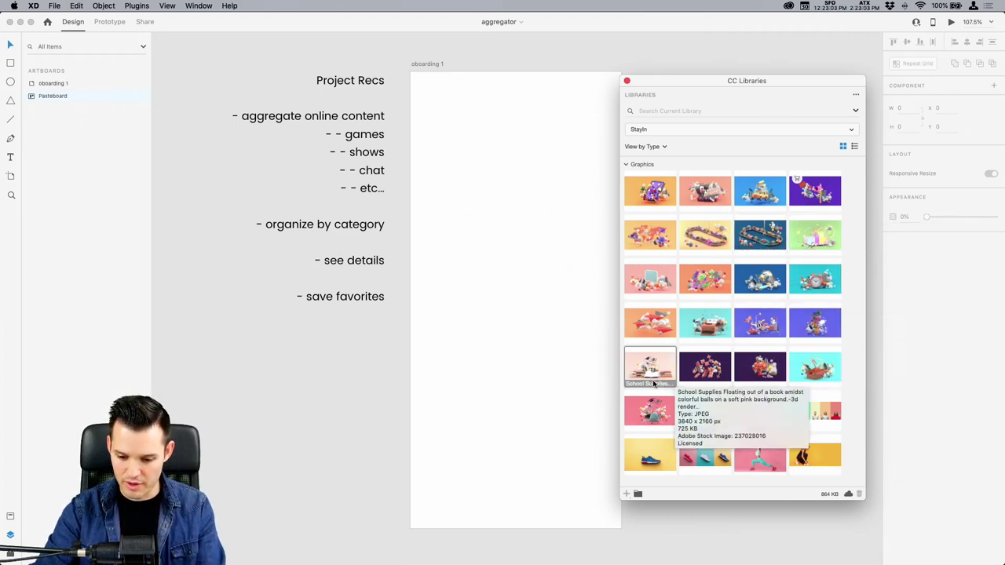
Drop the School Supplies image from the StayIn library onto the artboard and shrink it down.
drag(654, 383, 516, 363)
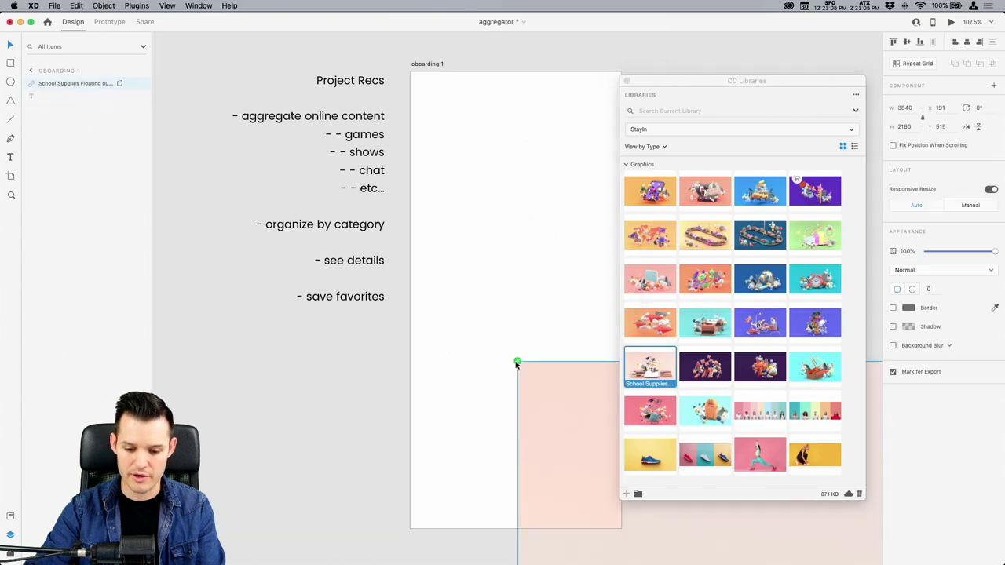
click(626, 80)
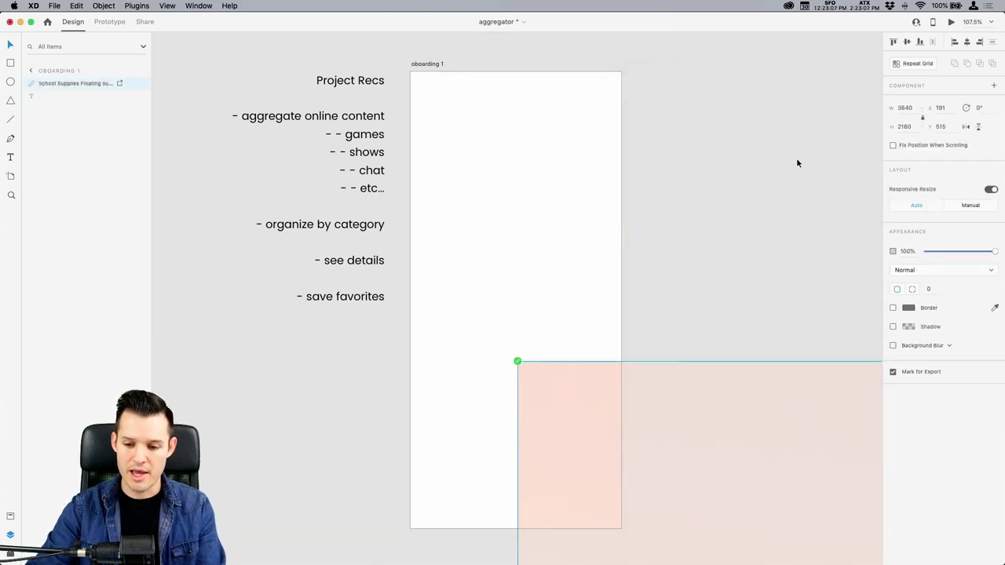
click(747, 168)
key(super+1)
key(super+minus)
key(super+minus)
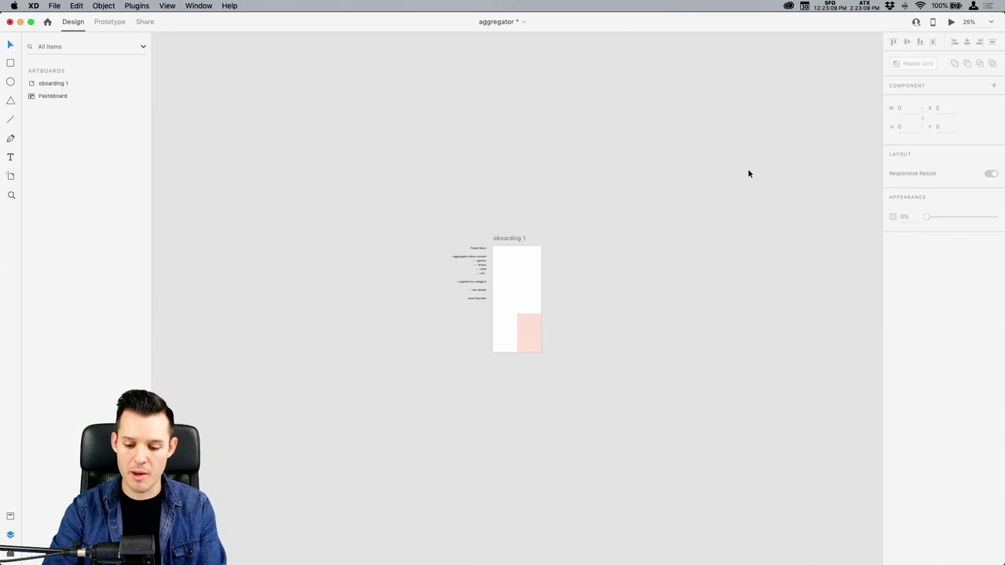
key(super+minus)
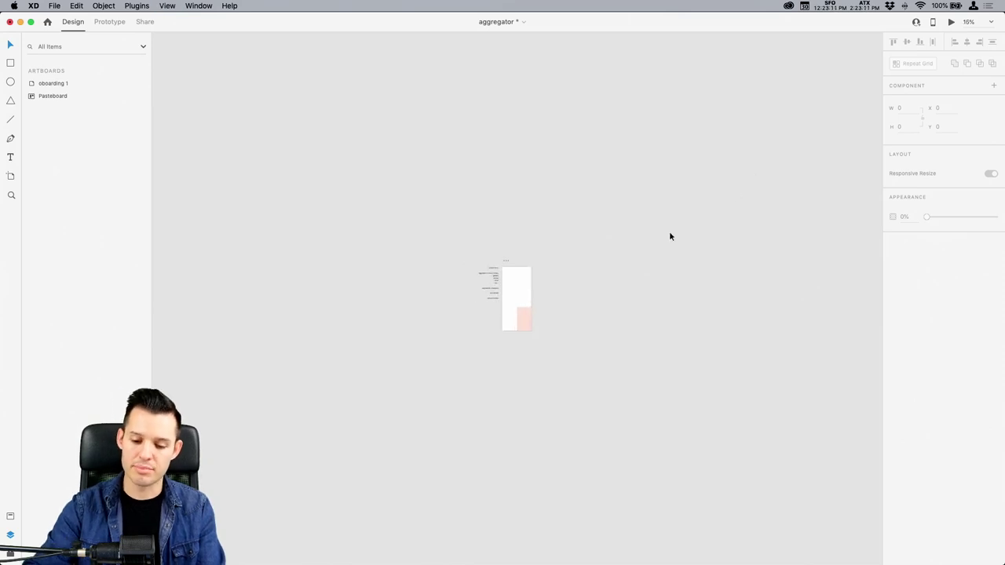
drag(519, 323, 511, 294)
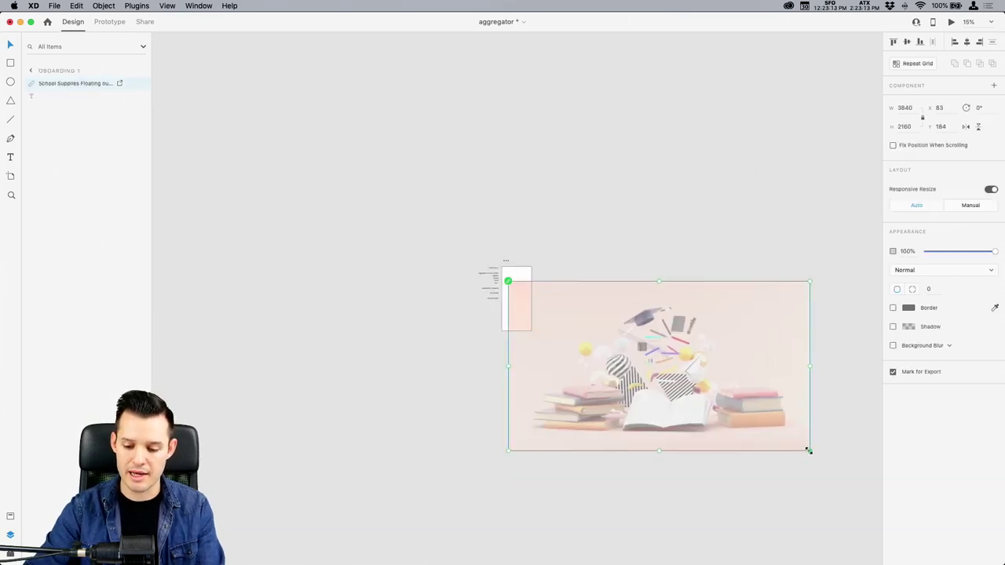
drag(807, 448, 597, 337)
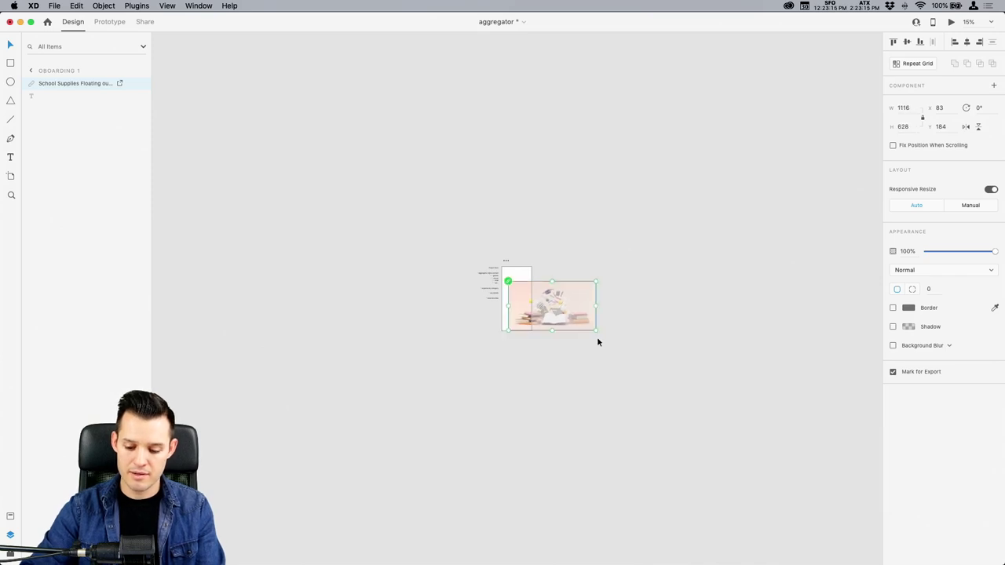
Resize the School Supplies image to 375×211 and position it mid-artboard.
key(super+equal)
key(super+equal)
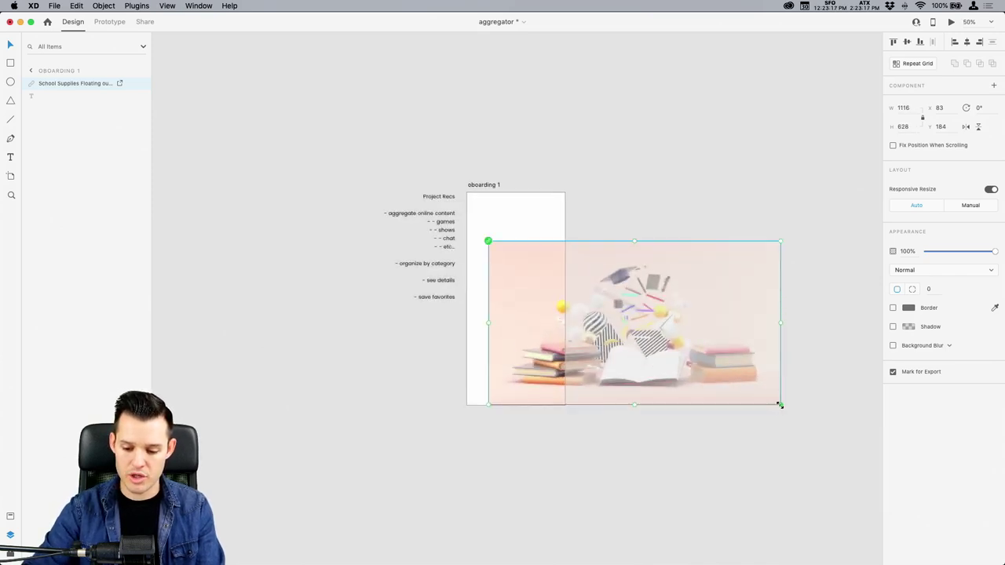
drag(777, 405, 621, 314)
drag(553, 279, 510, 365)
key(super+equal)
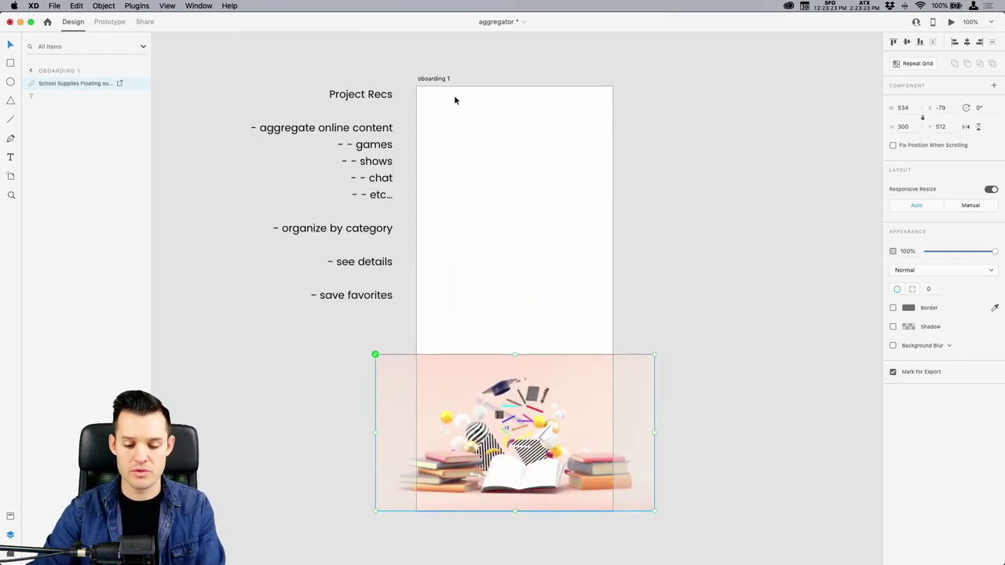
click(672, 354)
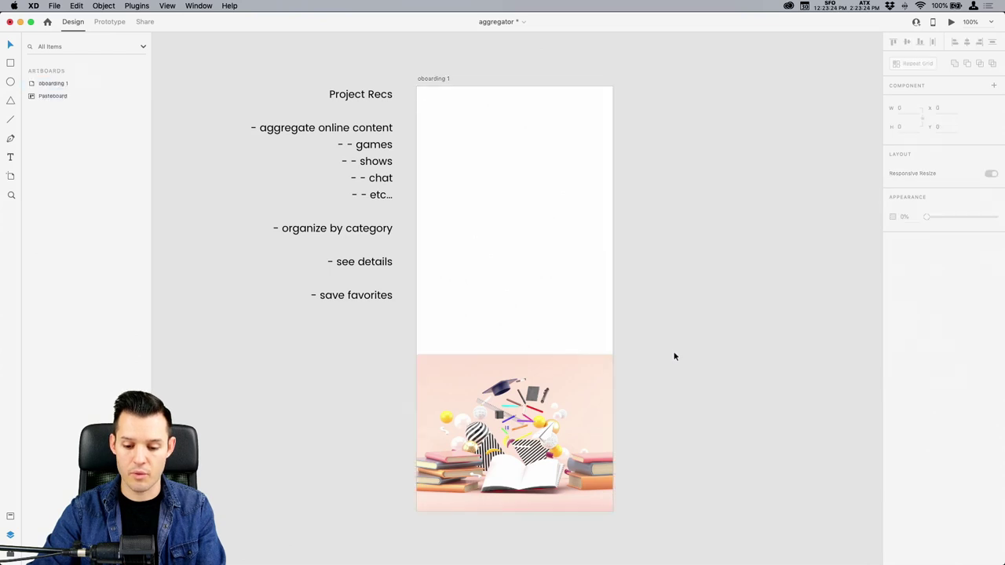
click(521, 413)
drag(655, 511, 619, 488)
drag(396, 470, 459, 373)
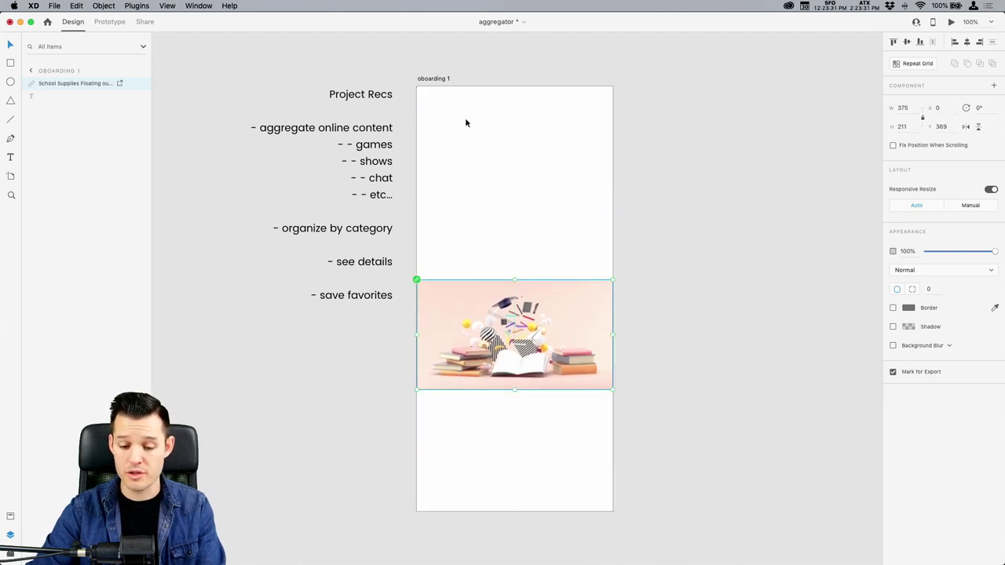
Draw a tall rectangle inside the oboarding 1 artboard.
click(442, 81)
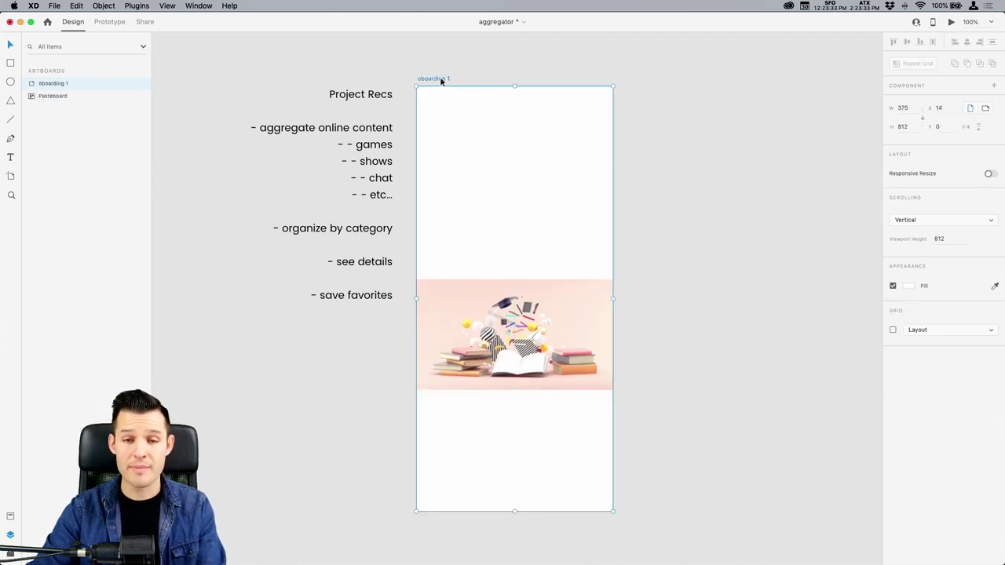
click(753, 222)
key(r)
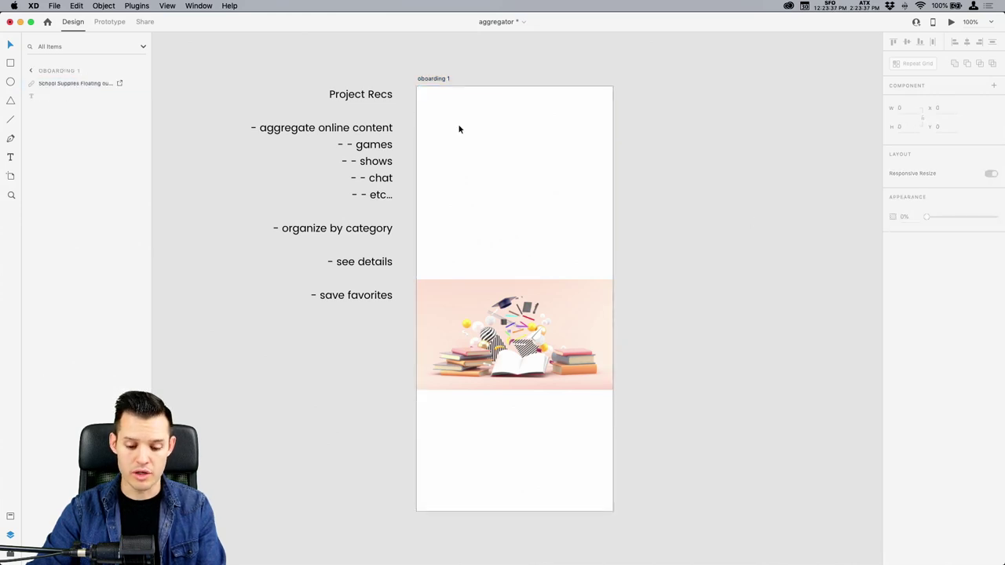
drag(421, 96, 611, 511)
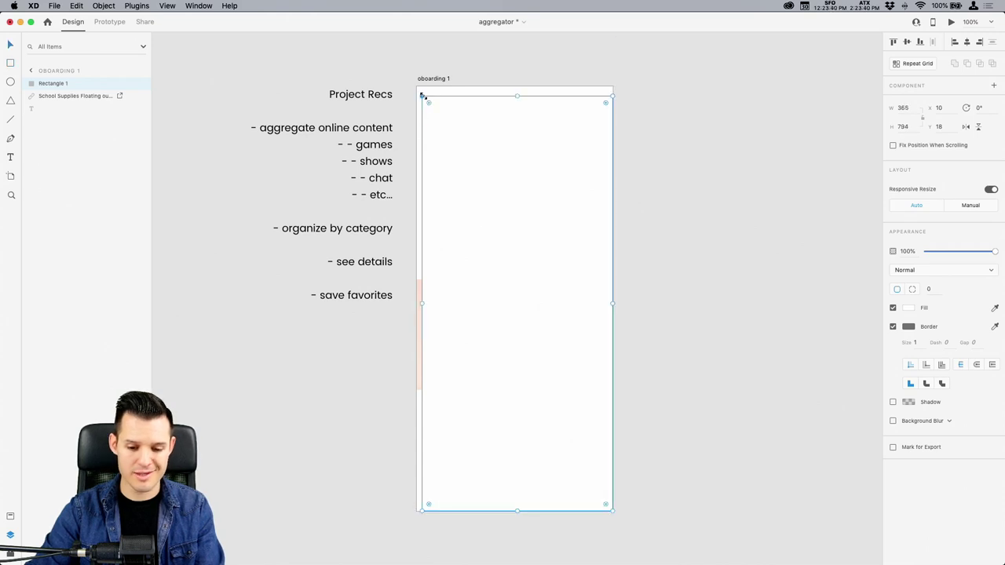
Stretch the rectangle over the artboard, send it to back, remove its border and fill it with the image's pink.
drag(423, 95, 417, 88)
key(super+bracketleft)
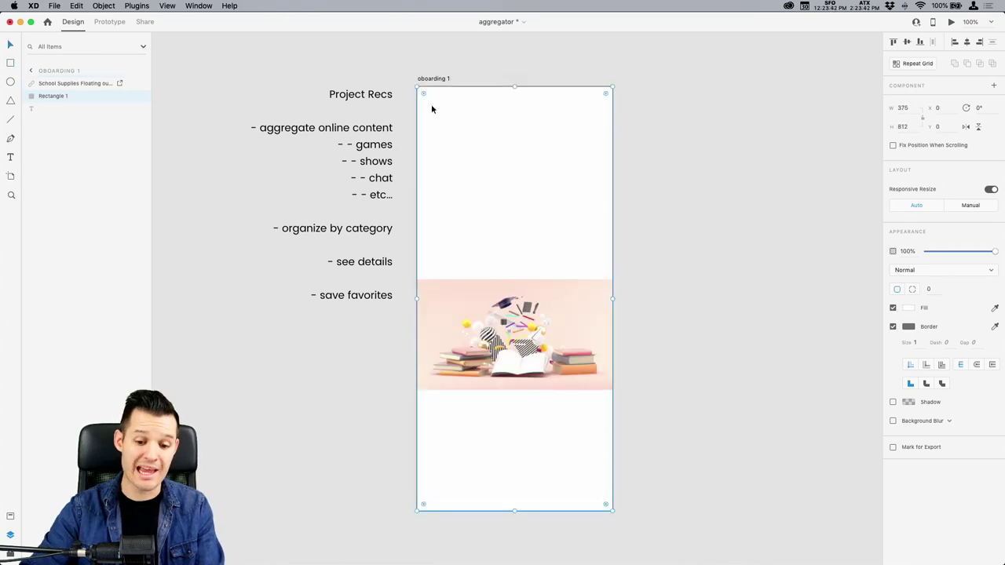
click(892, 326)
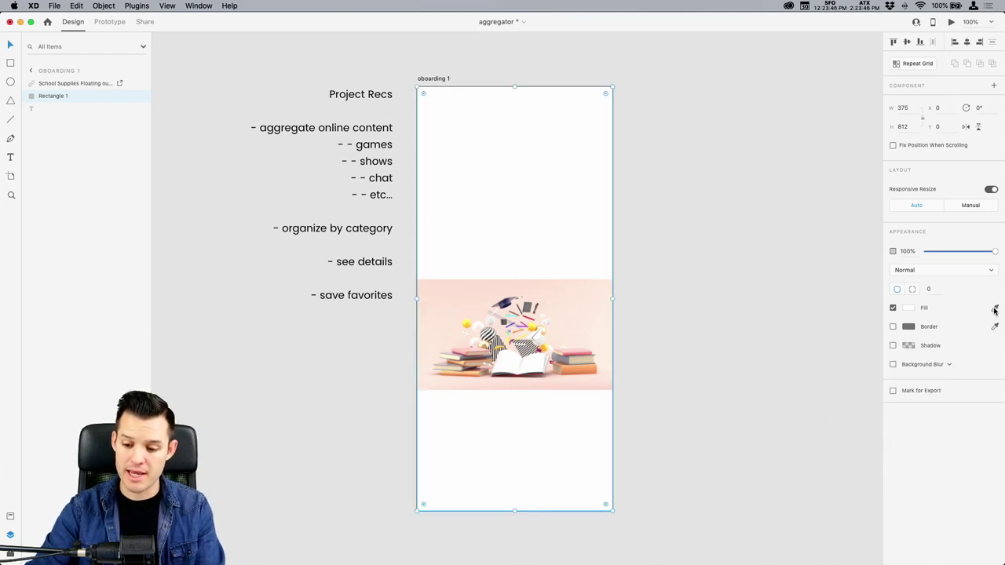
click(994, 309)
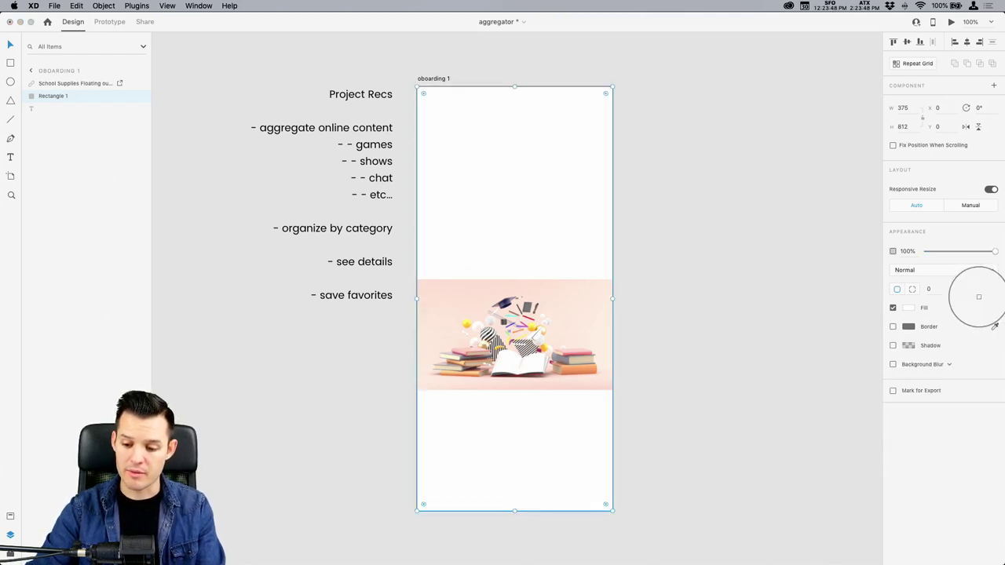
click(572, 292)
Zoom in and back out to inspect the School Supplies image on the artboard.
click(724, 334)
key(Tab)
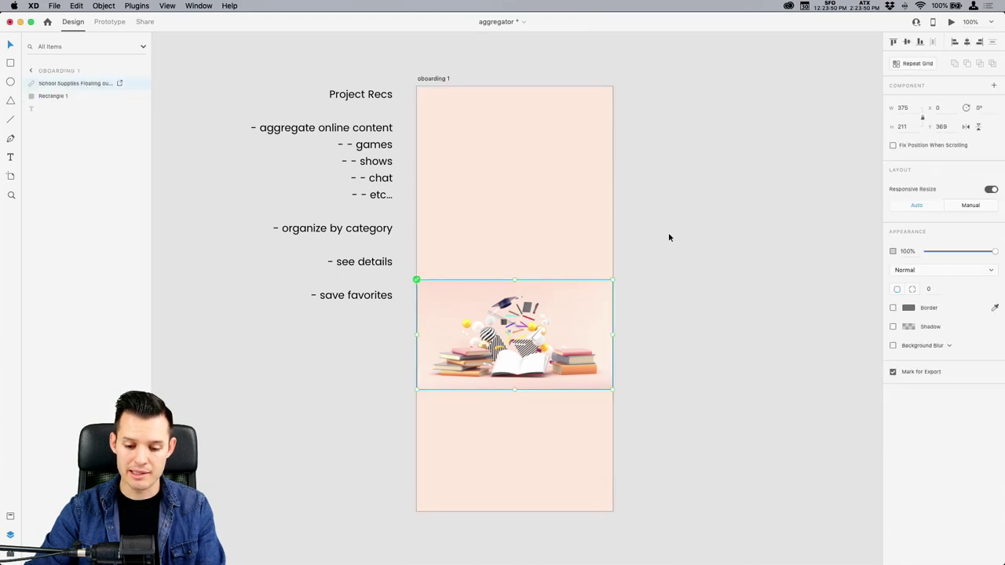
key(super+equal)
scroll(702, 265, down, 2)
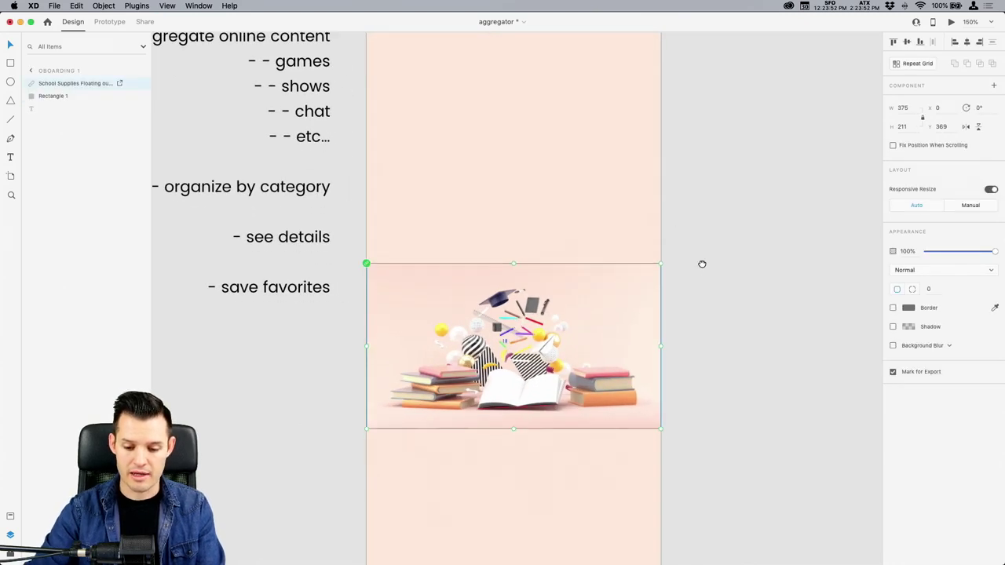
key(super+minus)
key(super+minus)
Enlarge the School Supplies image to 594×334 and move it down to X -29, Y 348.
click(655, 258)
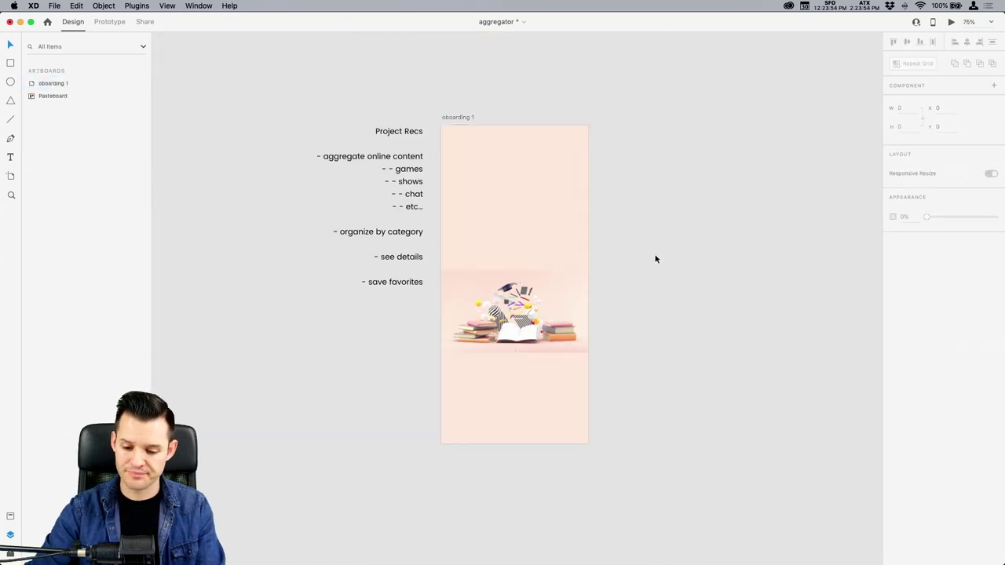
click(530, 322)
click(680, 307)
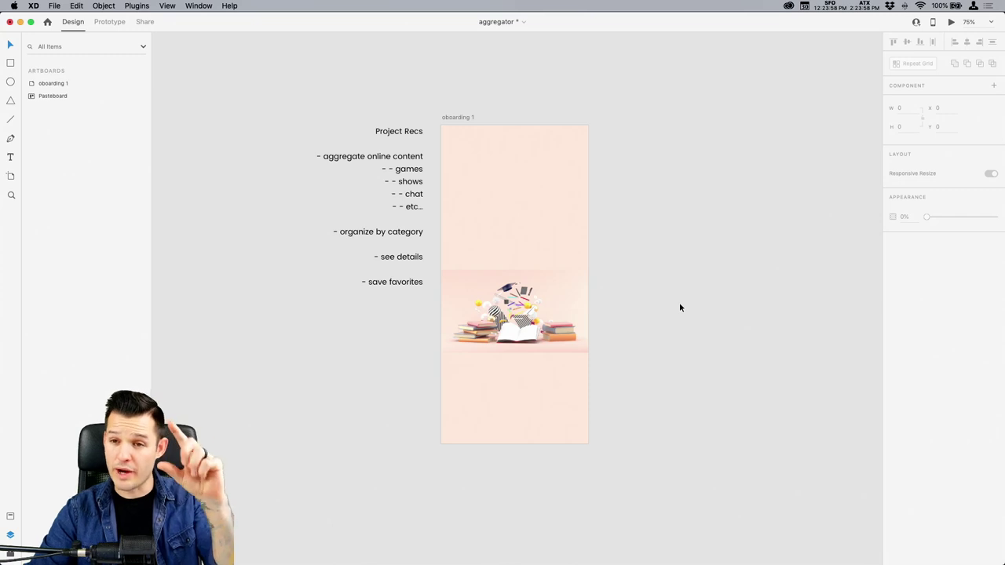
click(575, 284)
drag(588, 269, 672, 220)
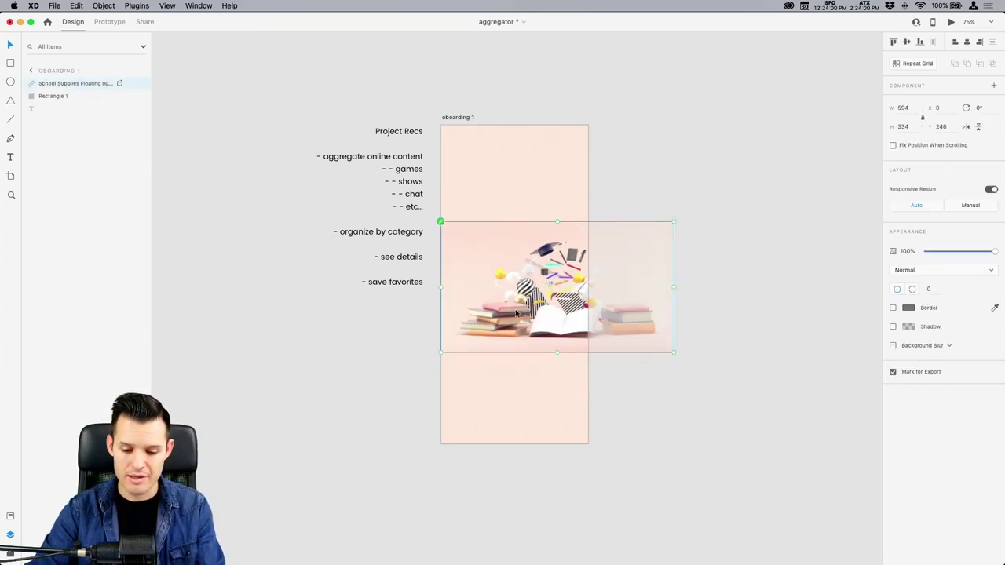
drag(506, 313, 535, 357)
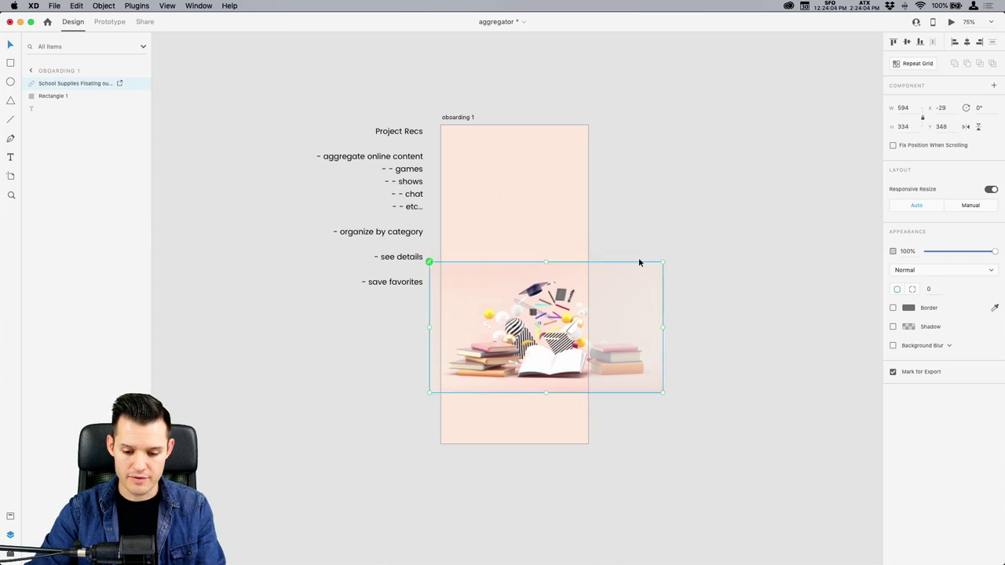
click(657, 228)
click(555, 293)
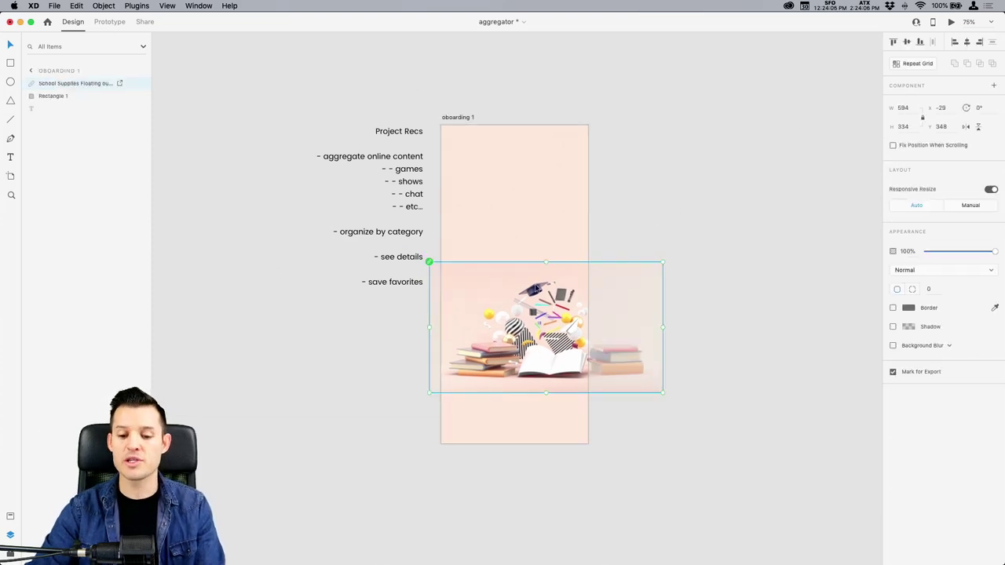
key(super+Tab)
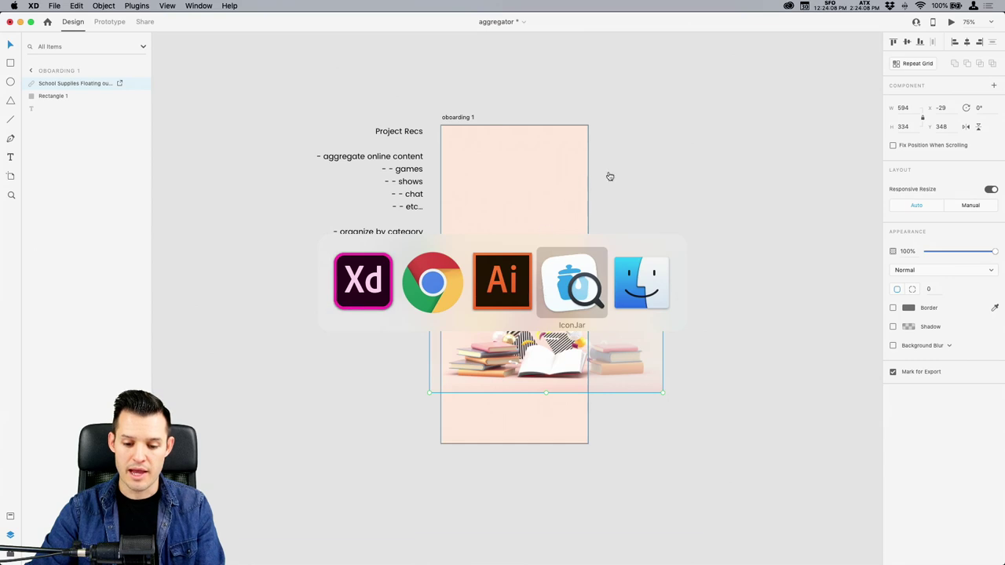
In the Creative Cloud app, choose Edit on StayIn's School Supplies graphic to launch Photoshop.
key(Escape)
click(789, 6)
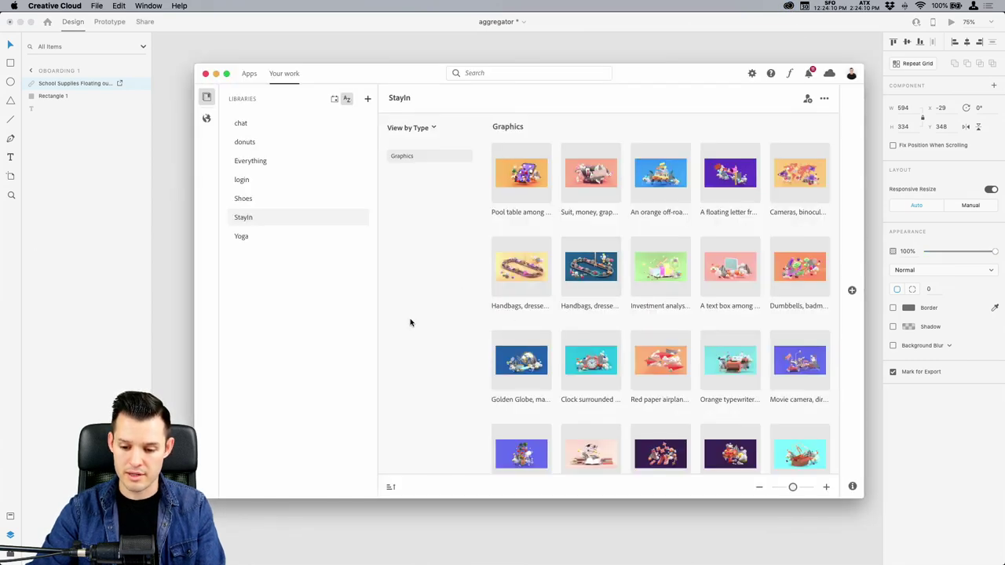
scroll(614, 363, down, 5)
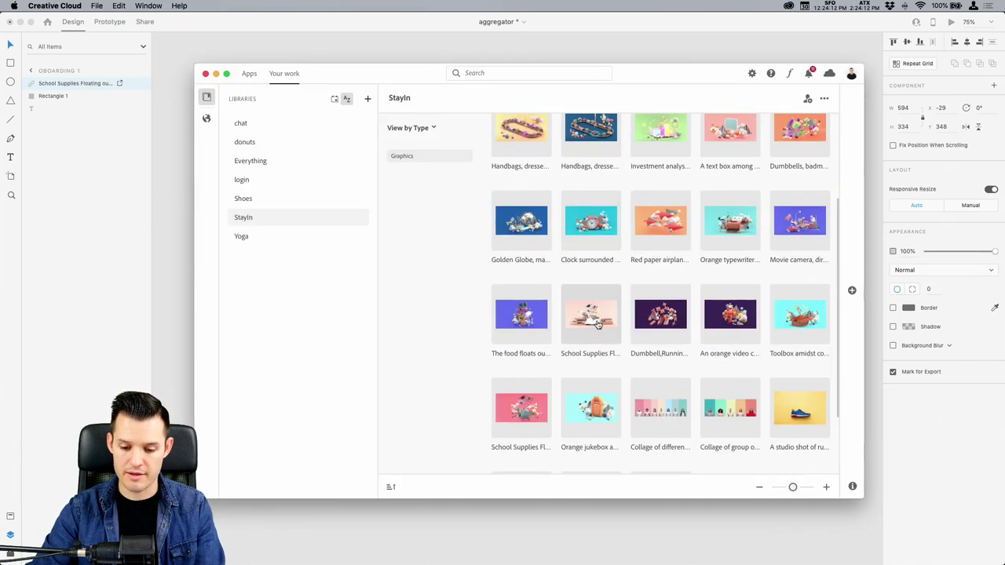
right_click(593, 322)
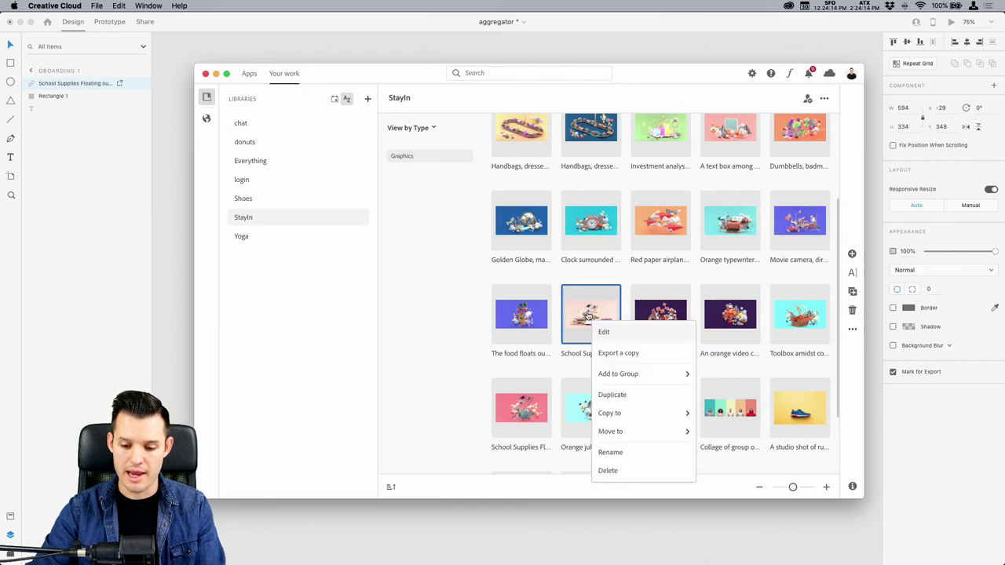
click(606, 396)
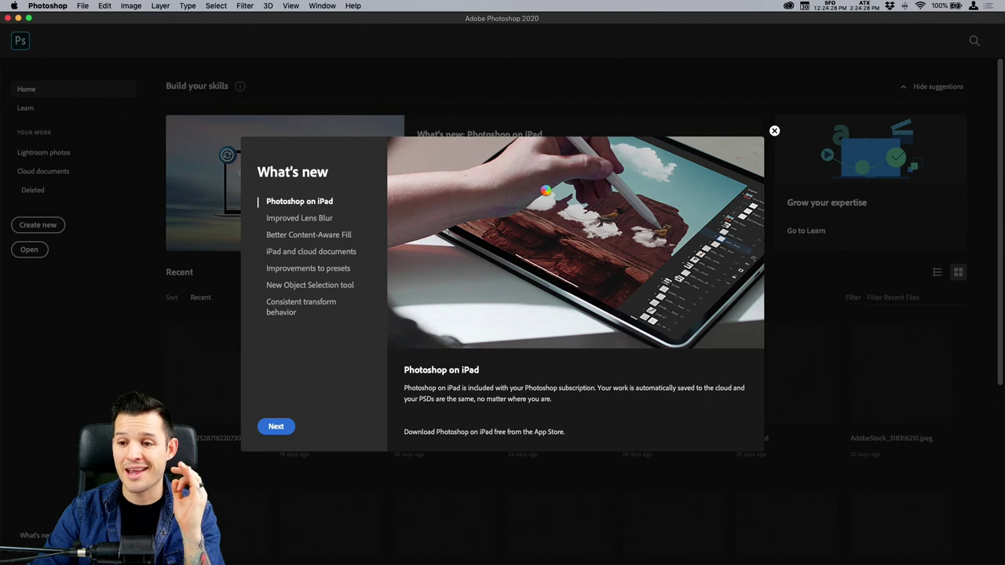
Dismiss Photoshop's What's new screen, return to the Photoshop window and zoom to fit the School Supplies JPEG.
key(Escape)
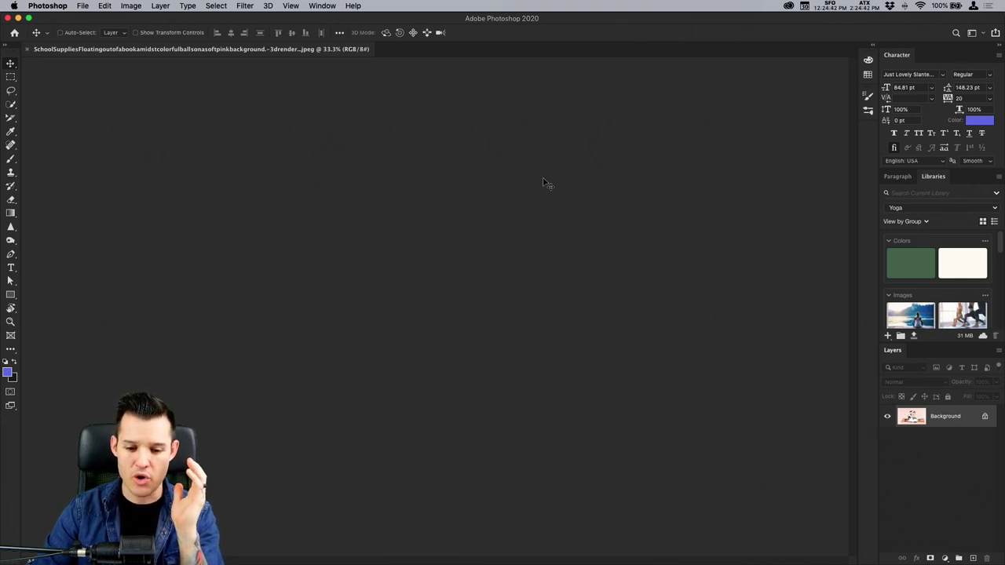
key(ctrl+Up)
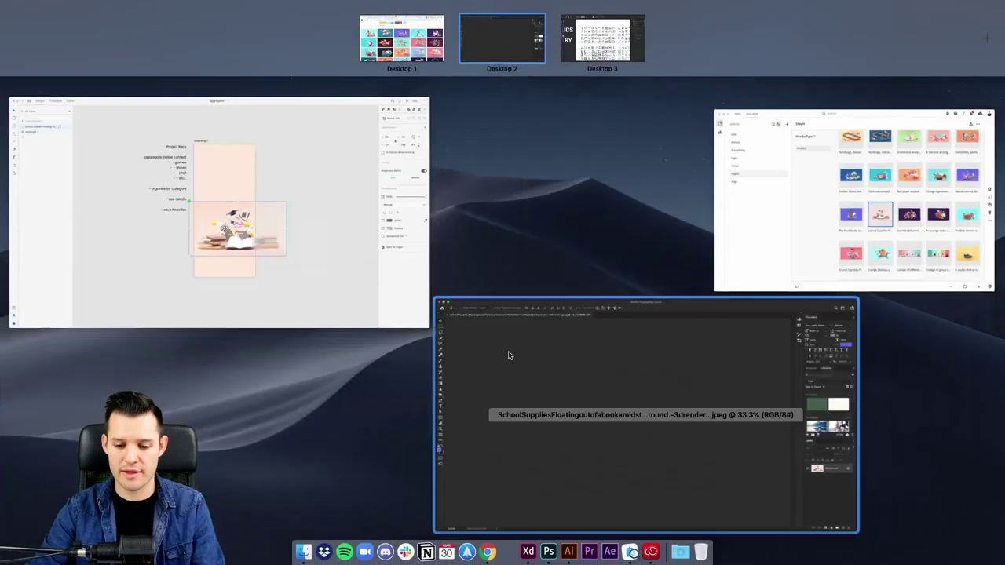
click(507, 352)
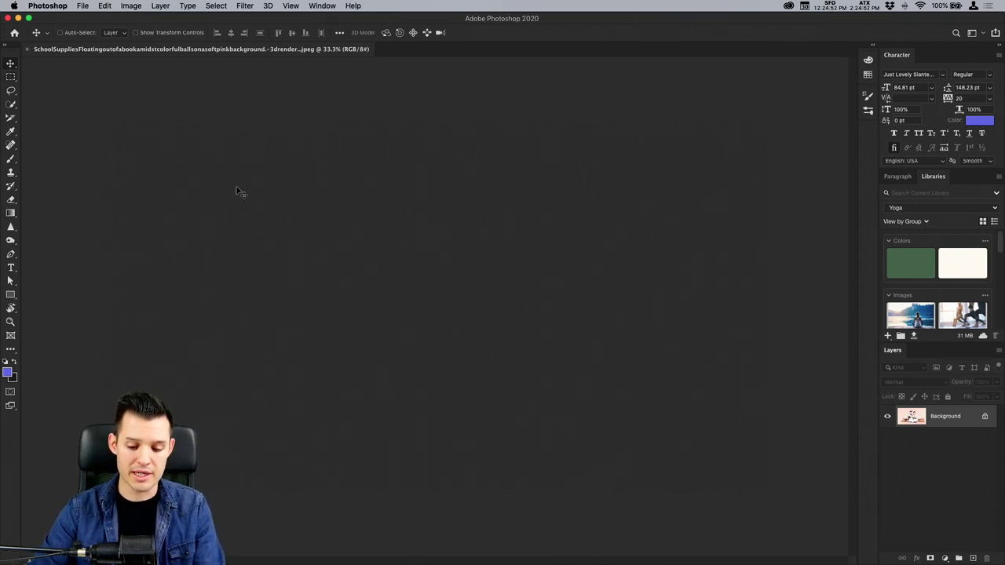
key(super+minus)
key(super+minus)
key(super+minus)
key(super+equal)
key(super+equal)
key(super+equal)
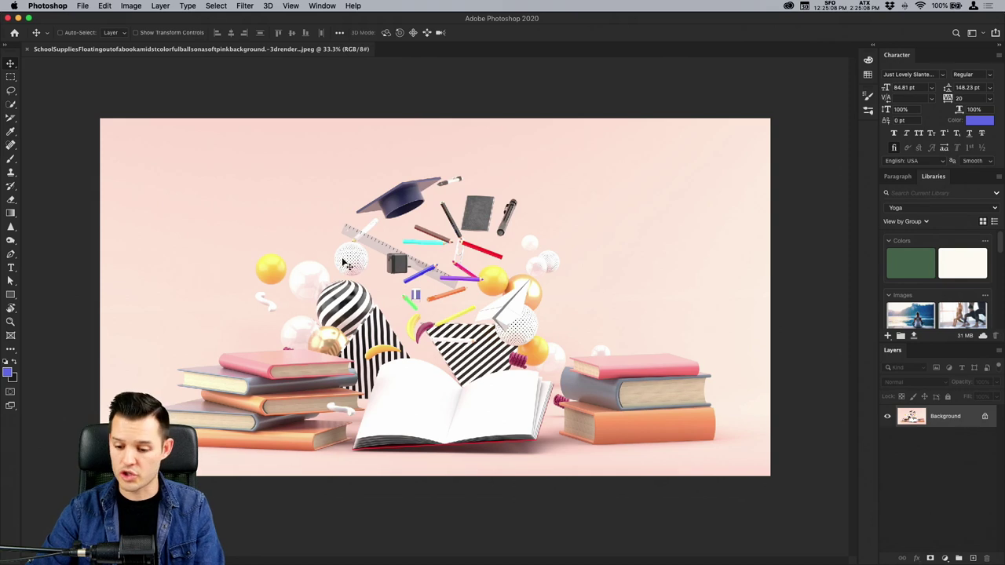
Unlock the Background layer, fade its top edge with an upward gradient mask, and apply the mask.
click(986, 417)
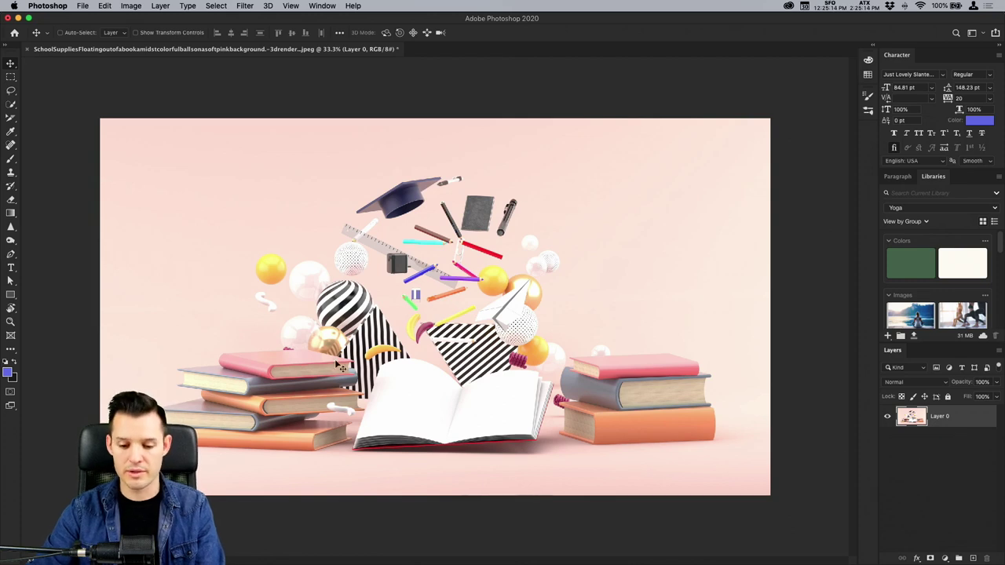
click(930, 558)
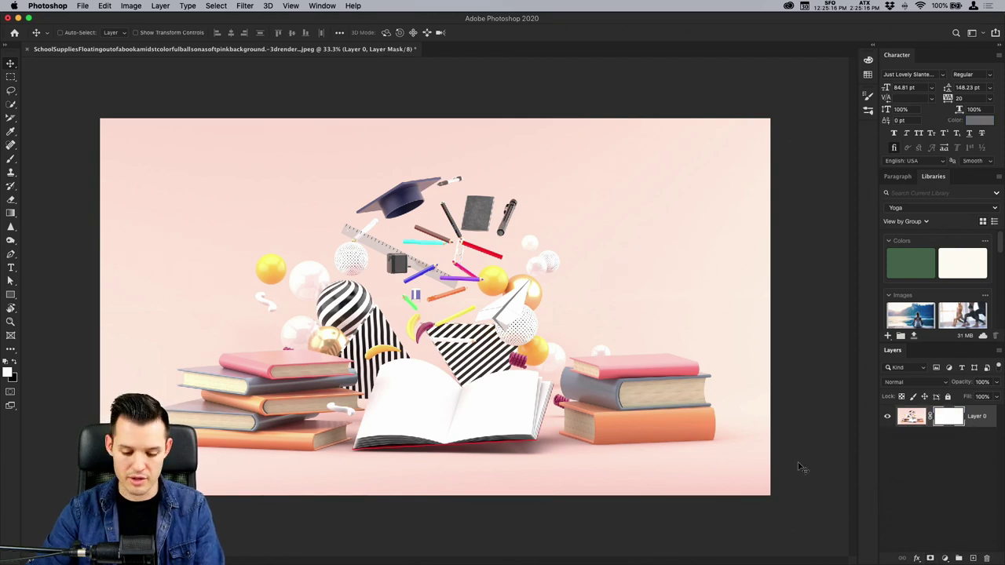
key(g)
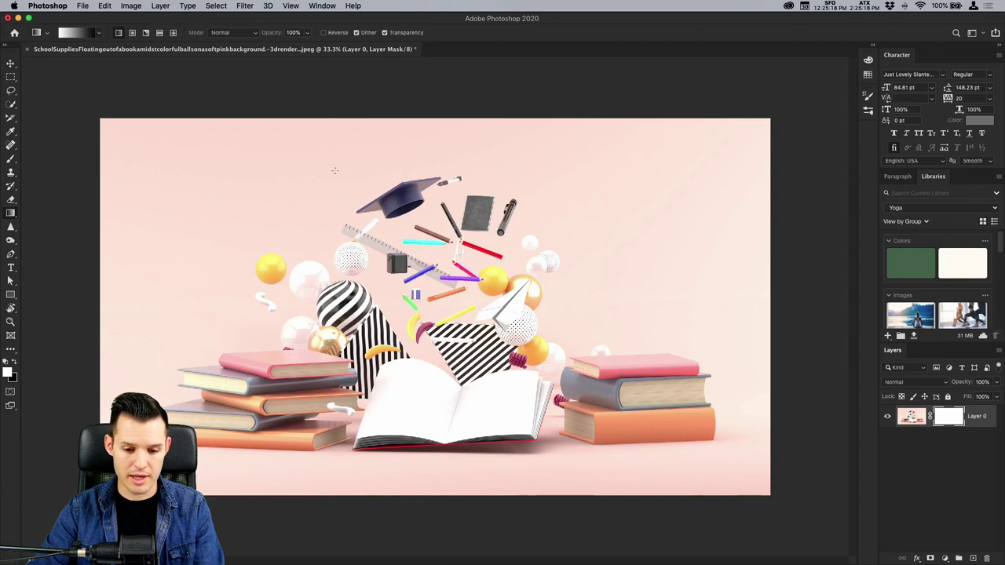
drag(242, 192, 243, 108)
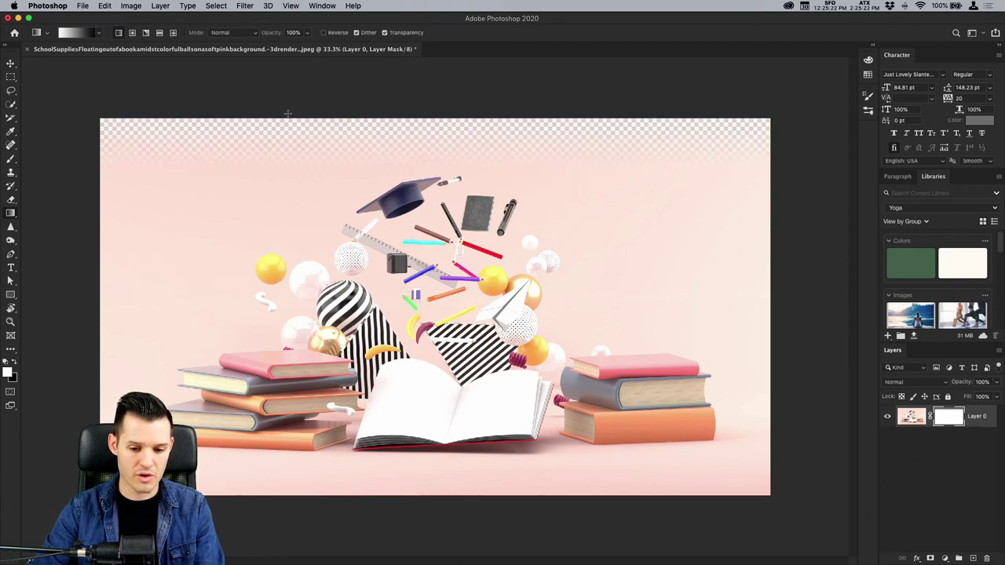
drag(260, 185, 262, 85)
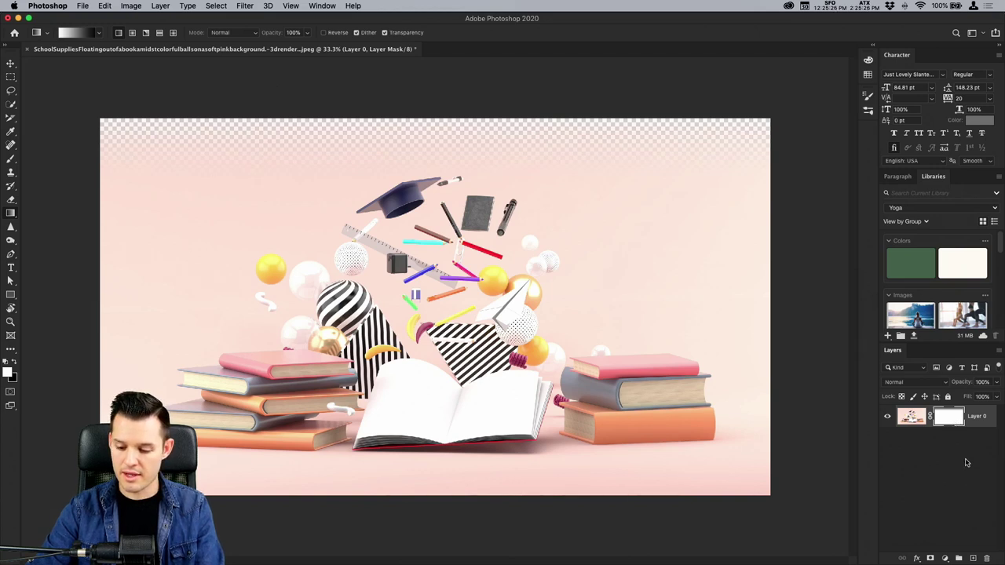
right_click(956, 423)
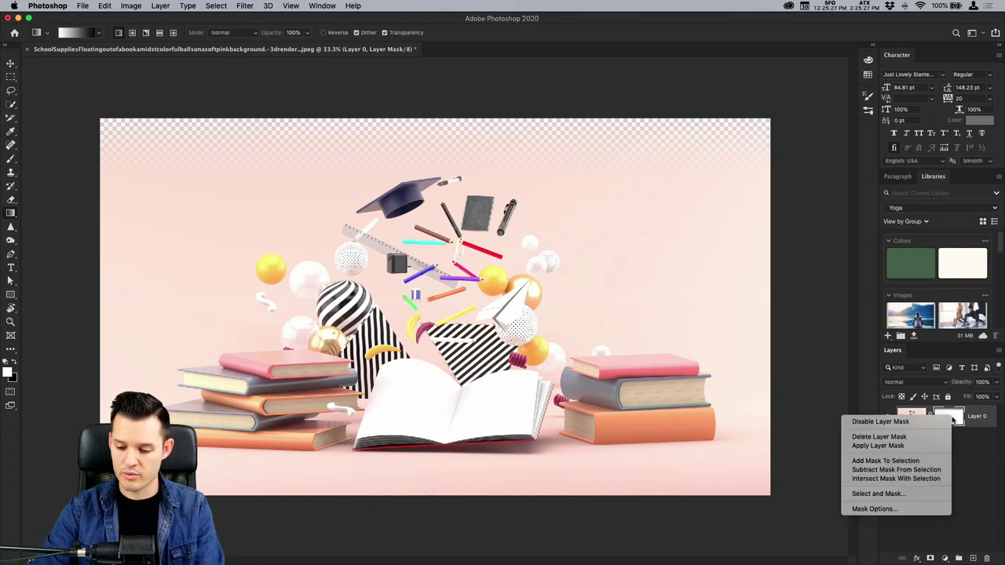
click(920, 446)
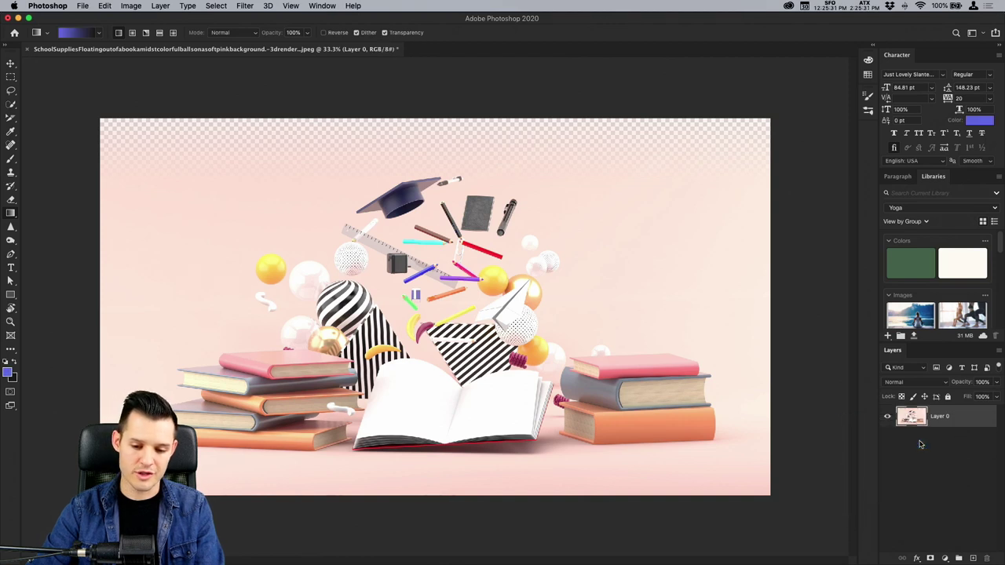
Add a new layer mask and set up a large black brush at 49% opacity.
click(930, 558)
key(b)
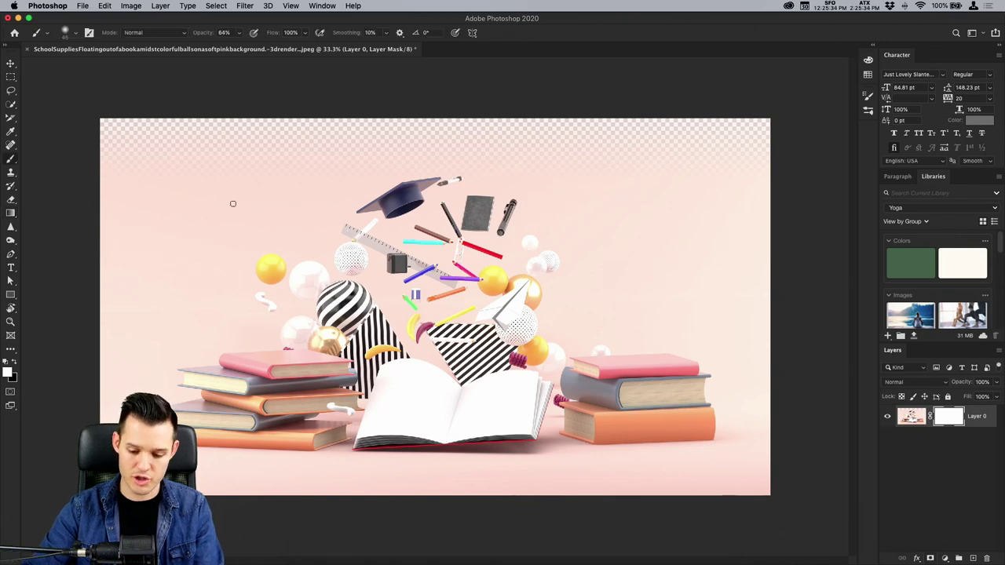
key(bracketright)
key(bracketright)
key(bracketright)
key(bracketright)
key(bracketright)
key(bracketright)
key(bracketright)
key(bracketright)
key(bracketright)
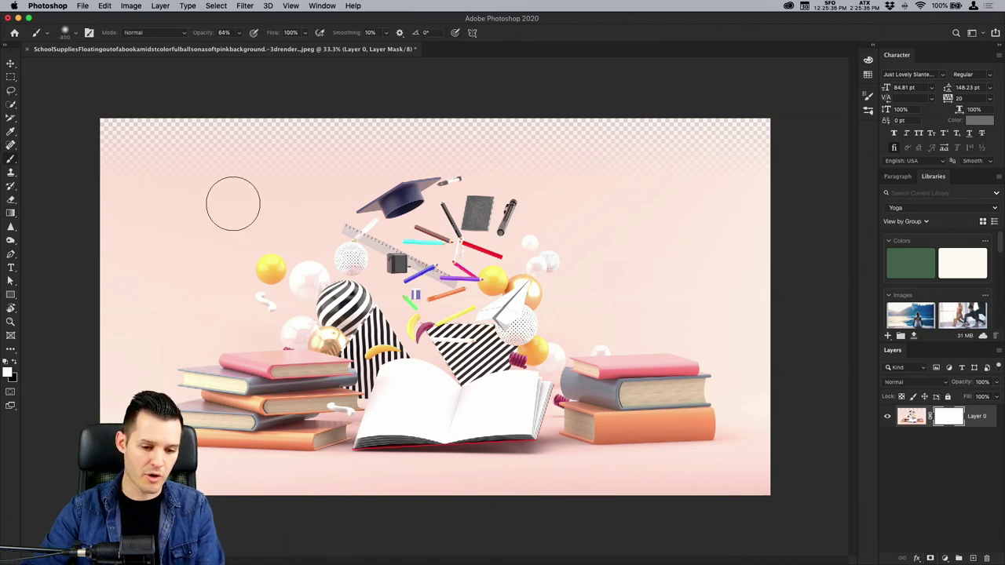
drag(202, 33, 194, 34)
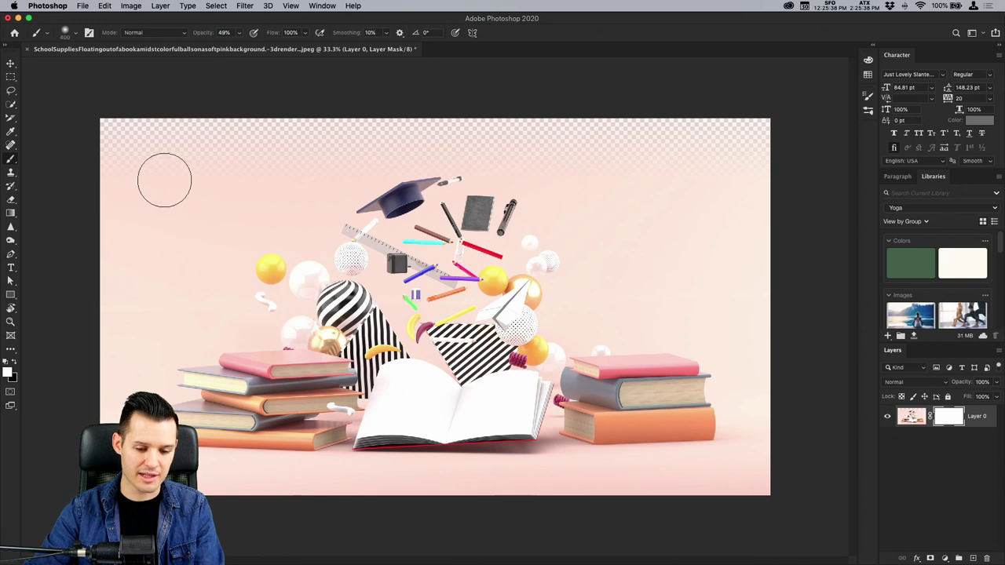
key(bracketright)
key(bracketright)
key(bracketright)
key(x)
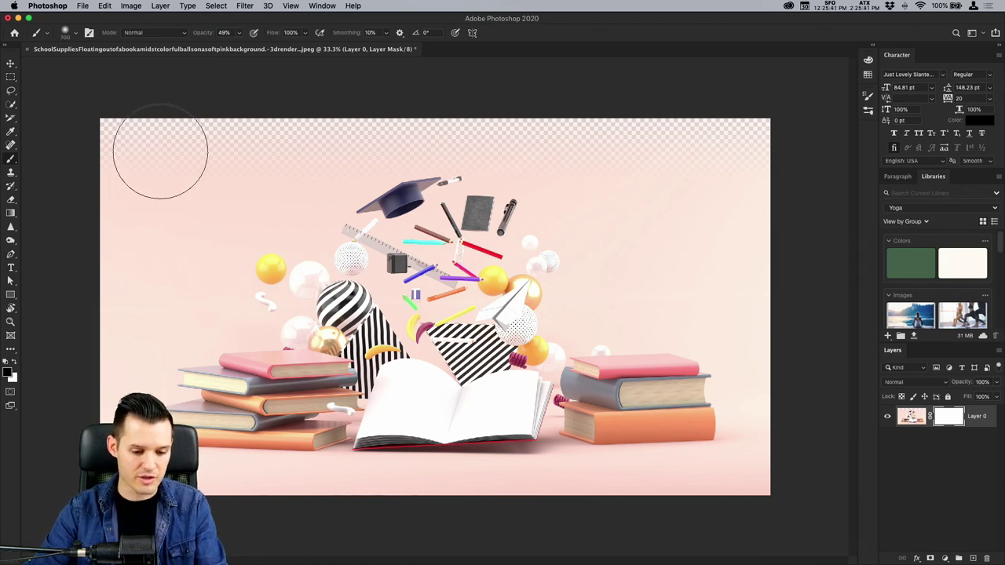
Paint away the left, top-left and bottom edges, dropping the brush to 20% opacity.
mouse_move(157, 148)
mouse_down()
mouse_move(100, 273)
mouse_move(183, 94)
mouse_up()
drag(200, 40, 190, 37)
mouse_move(73, 202)
mouse_down()
mouse_move(223, 107)
mouse_move(253, 138)
mouse_move(233, 179)
mouse_move(130, 269)
mouse_up()
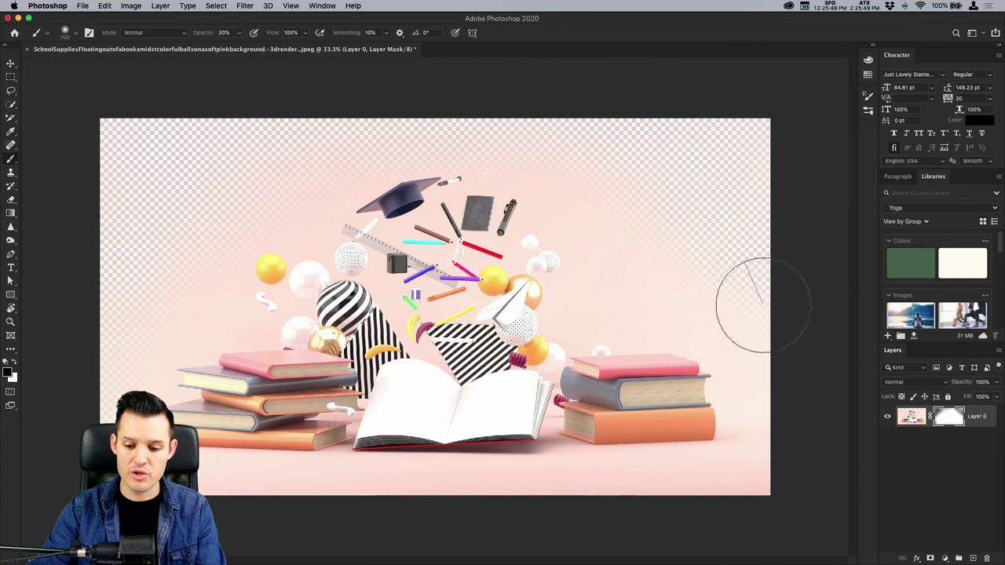
mouse_move(802, 475)
mouse_down()
mouse_move(683, 516)
mouse_move(798, 484)
mouse_move(541, 504)
mouse_move(771, 491)
mouse_move(266, 496)
mouse_move(562, 496)
mouse_move(286, 513)
mouse_move(722, 495)
mouse_move(752, 448)
mouse_move(745, 292)
mouse_move(743, 301)
mouse_move(601, 212)
mouse_move(710, 320)
mouse_move(727, 320)
mouse_move(629, 153)
mouse_move(766, 262)
mouse_move(560, 143)
mouse_move(631, 205)
mouse_move(654, 213)
mouse_move(483, 114)
mouse_move(656, 187)
mouse_move(519, 117)
mouse_move(324, 111)
mouse_move(381, 120)
mouse_move(590, 113)
mouse_move(256, 162)
mouse_move(204, 208)
mouse_move(376, 114)
mouse_move(224, 208)
mouse_move(153, 329)
mouse_move(233, 165)
mouse_move(173, 321)
mouse_move(117, 391)
mouse_up()
mouse_move(173, 490)
mouse_down()
mouse_move(729, 492)
mouse_move(397, 478)
mouse_move(769, 475)
mouse_up()
key(v)
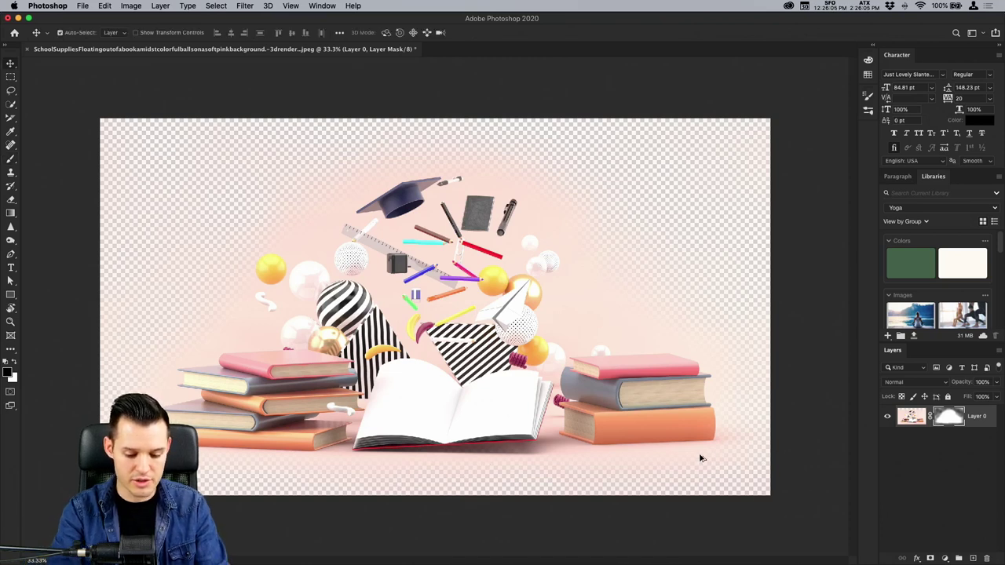
key(super+s)
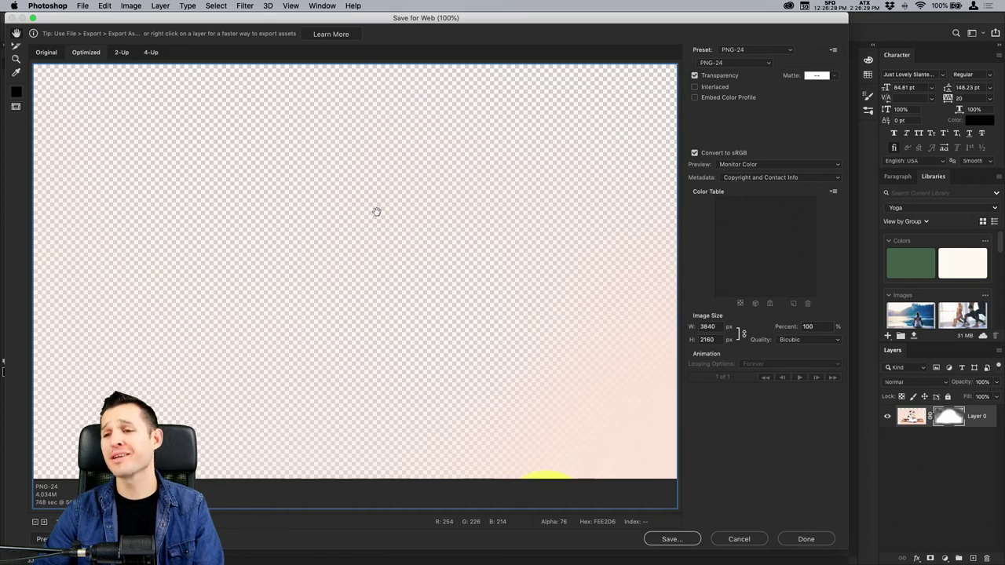
Set the export width to 1000 px and save the PNG-24 to the Desktop.
double_click(709, 327)
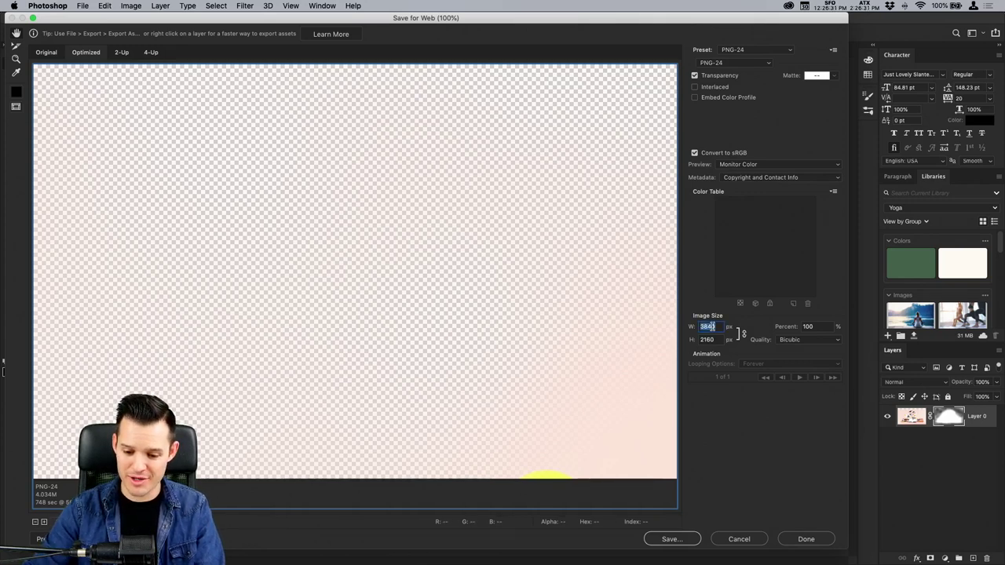
text(1000)
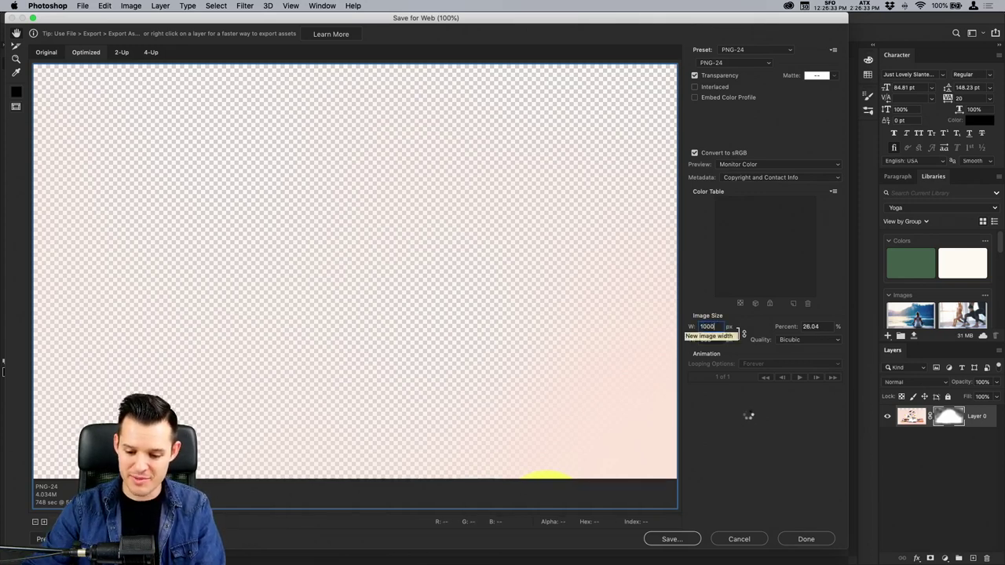
key(Tab)
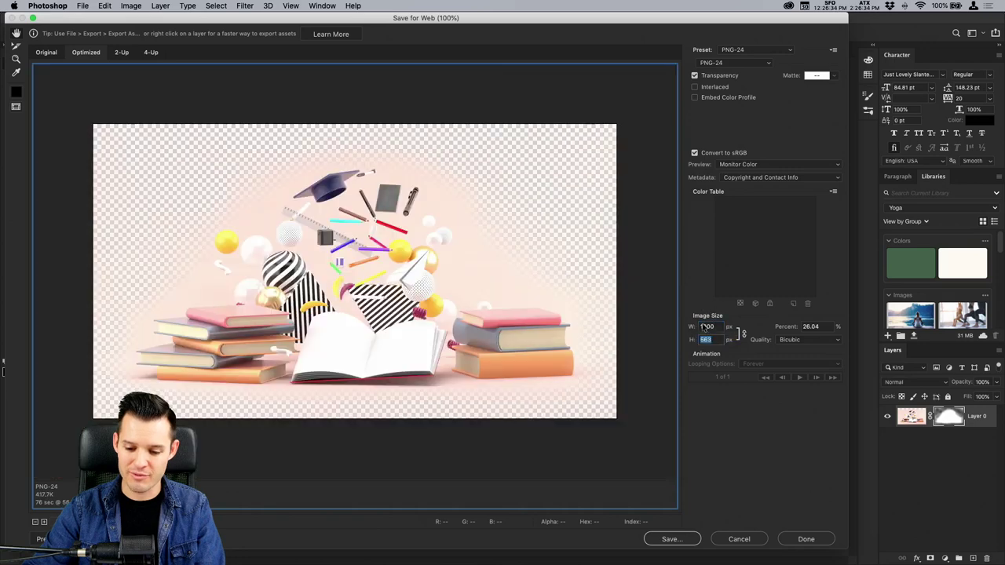
click(681, 545)
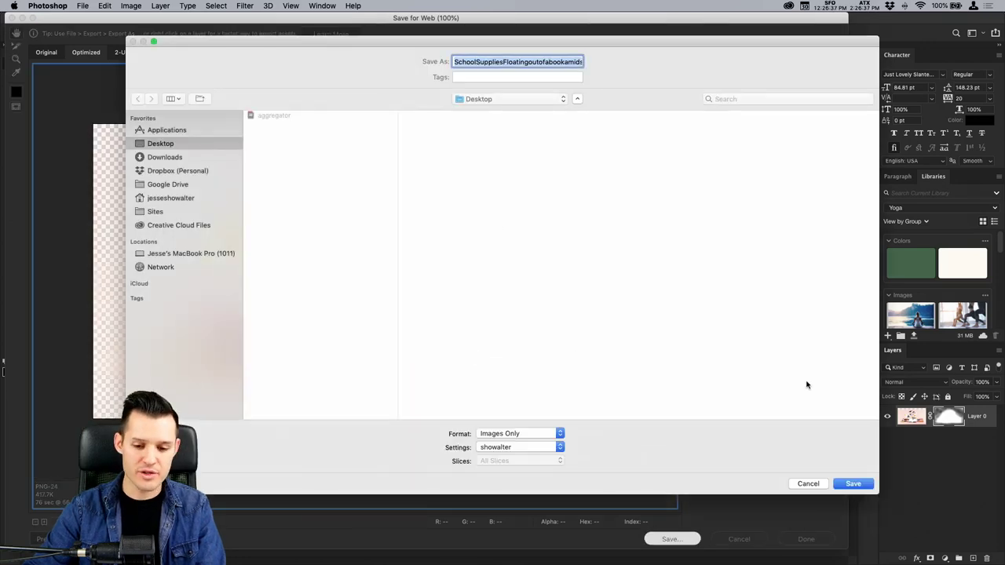
click(863, 484)
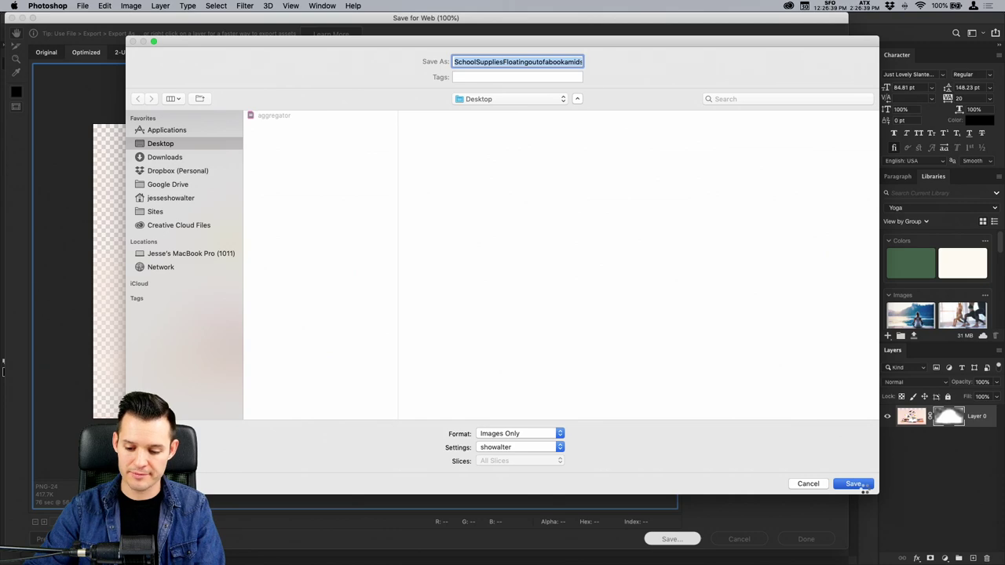
key(super+Tab)
key(super+Tab)
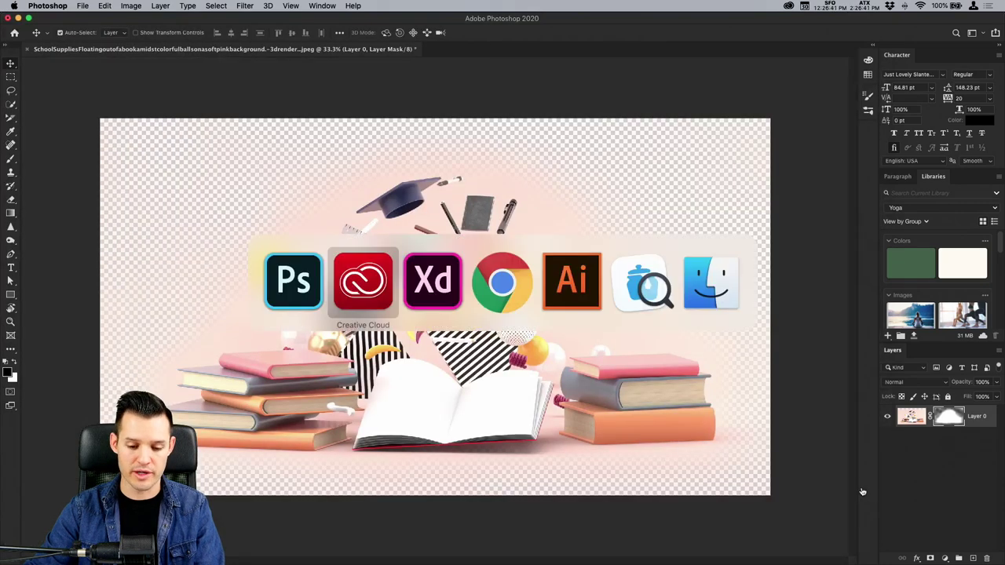
key(super+Tab)
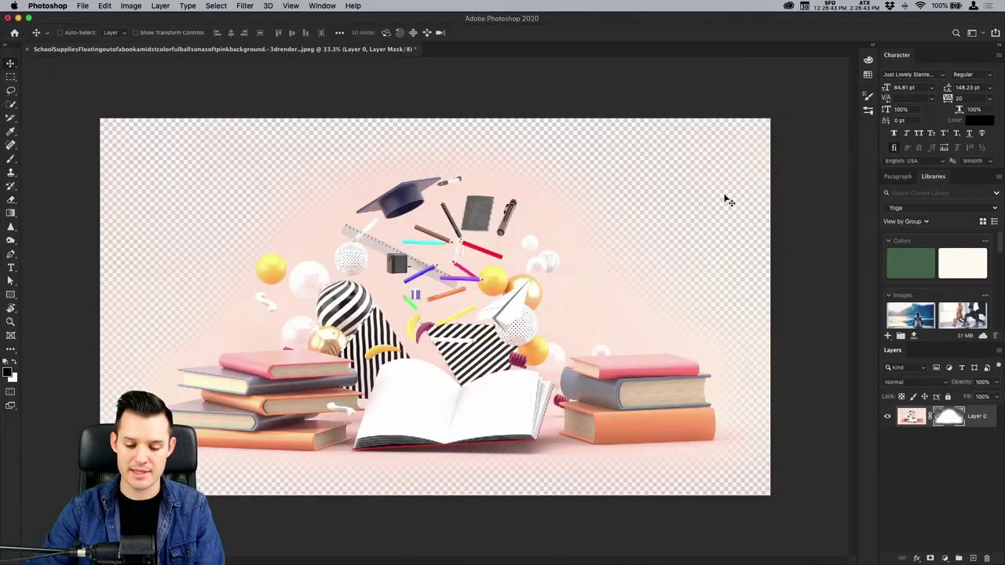
Back in Adobe XD, drop the exported PNG onto the artboard and delete the old School Supplies image.
click(18, 18)
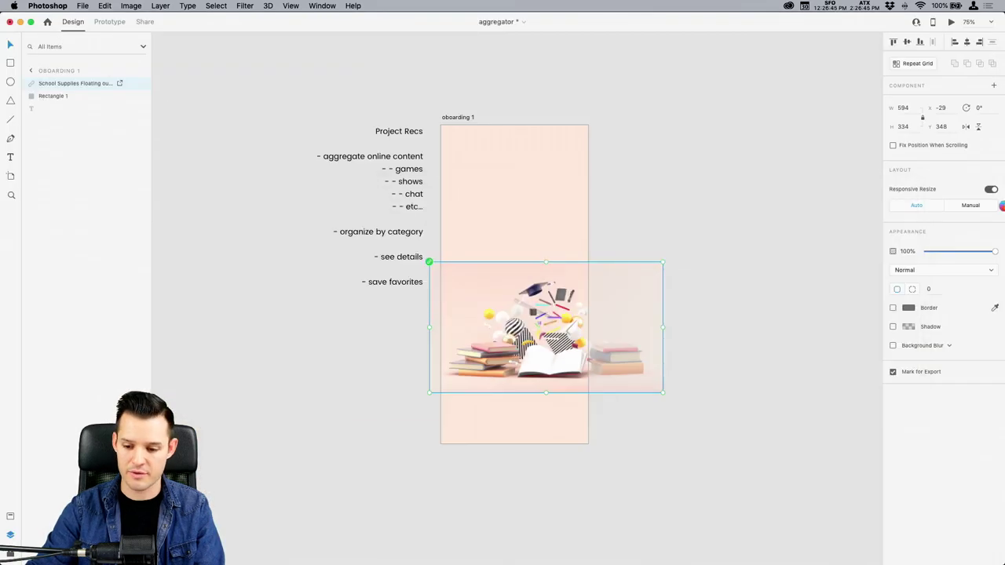
click(711, 126)
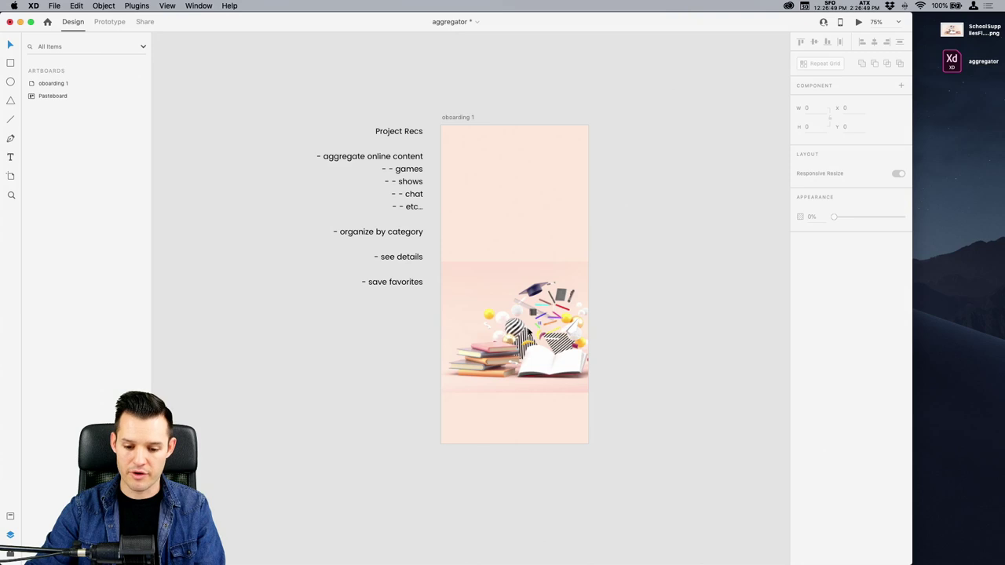
click(464, 332)
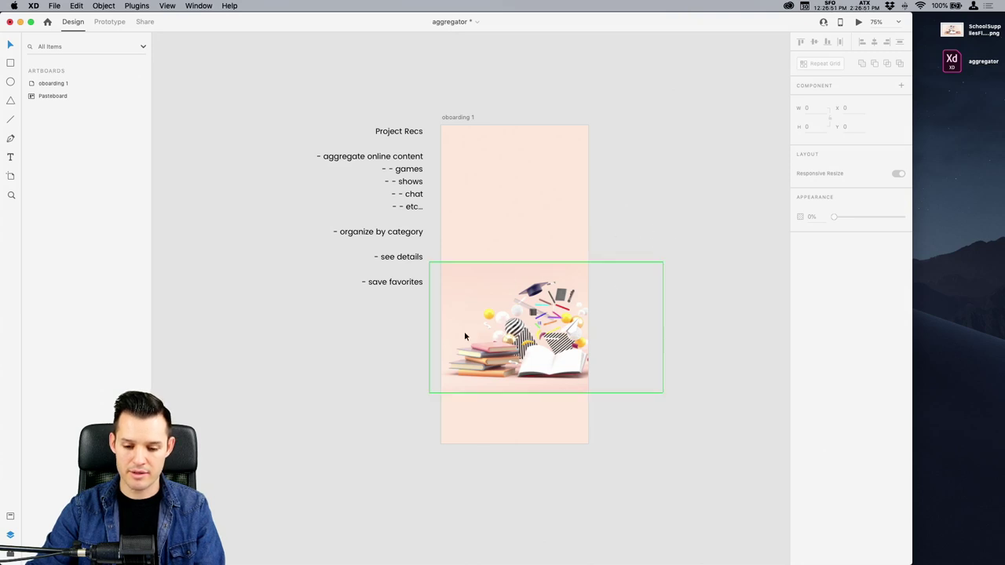
drag(957, 29, 548, 286)
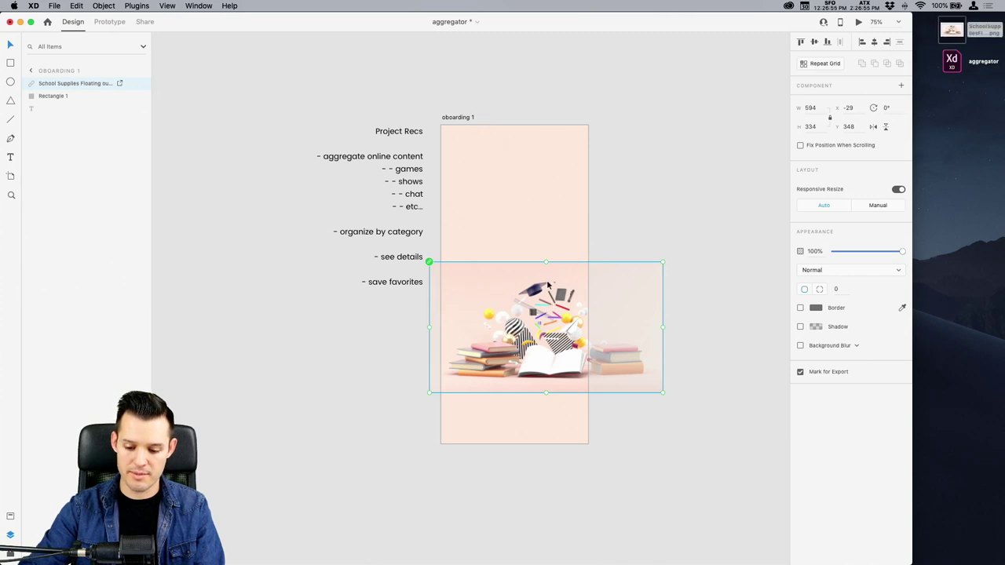
key(BackSpace)
Draw a rectangle on the artboard, fill it with the faded PNG and fit it to the artboard width.
key(r)
drag(445, 258, 450, 265)
drag(515, 328, 585, 379)
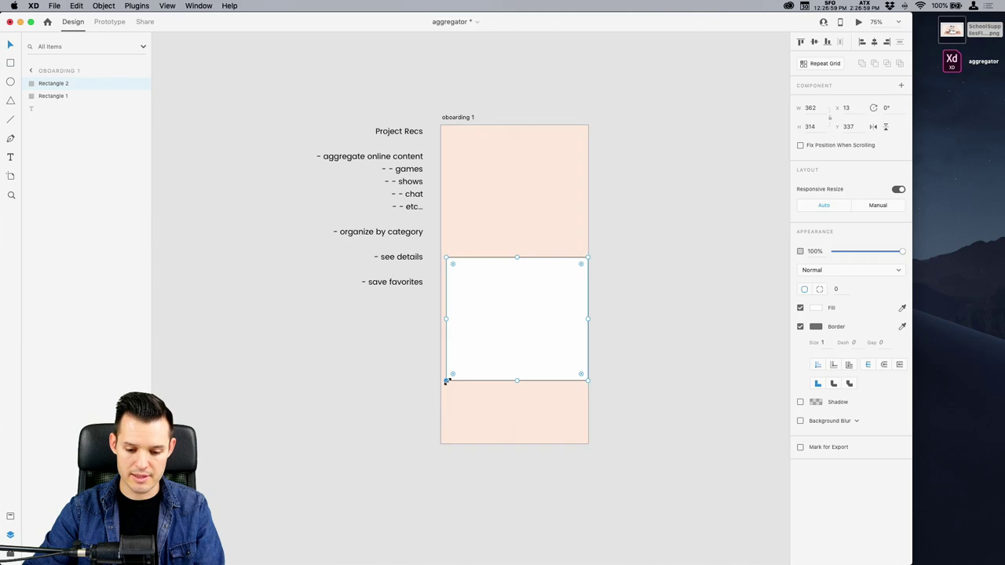
drag(447, 381, 441, 385)
drag(962, 28, 514, 313)
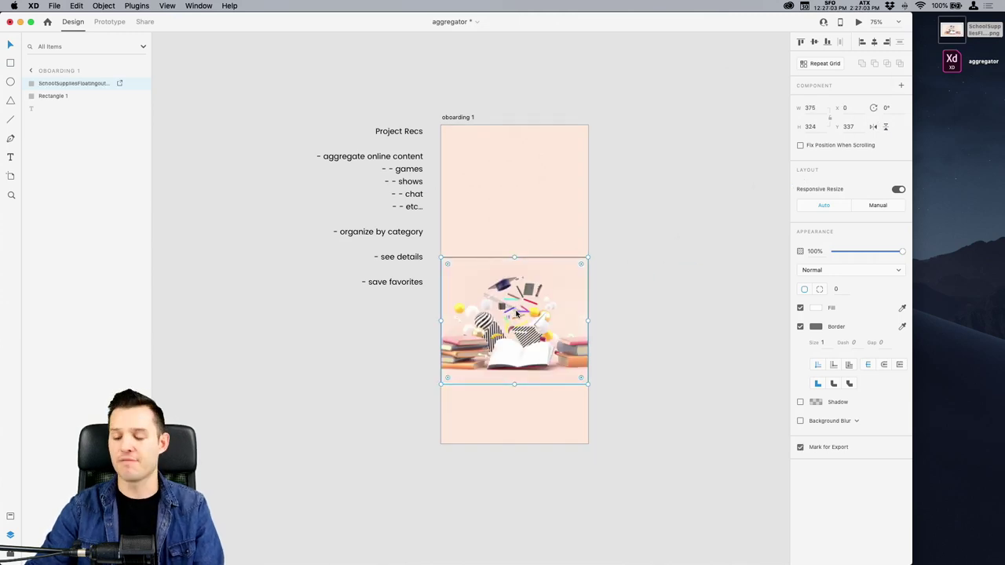
key(alt)
drag(588, 320, 635, 320)
drag(635, 257, 594, 278)
click(656, 268)
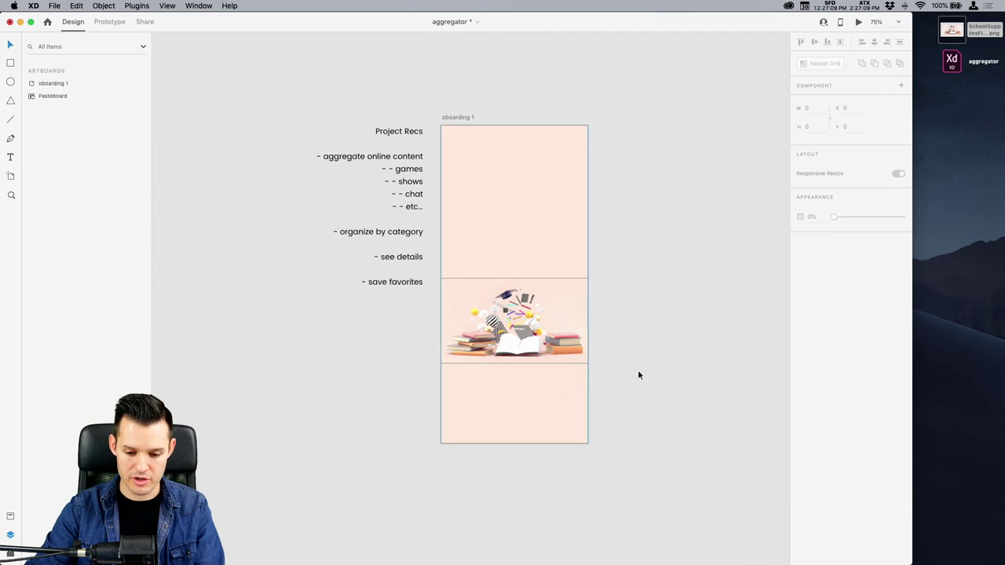
Remove the faded image's border and zoom in on the artboard.
click(587, 349)
click(800, 327)
click(648, 337)
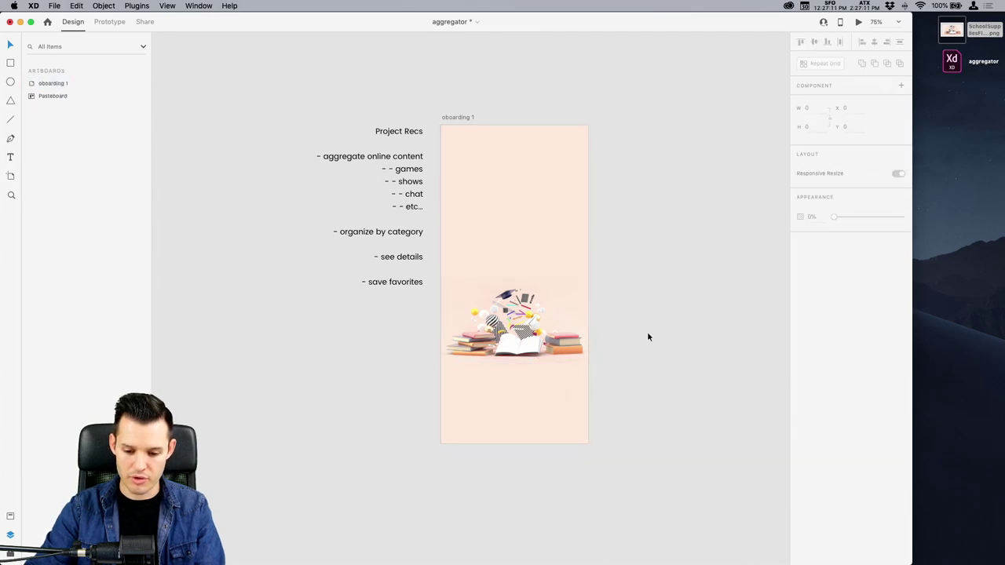
key(z)
drag(657, 193, 348, 516)
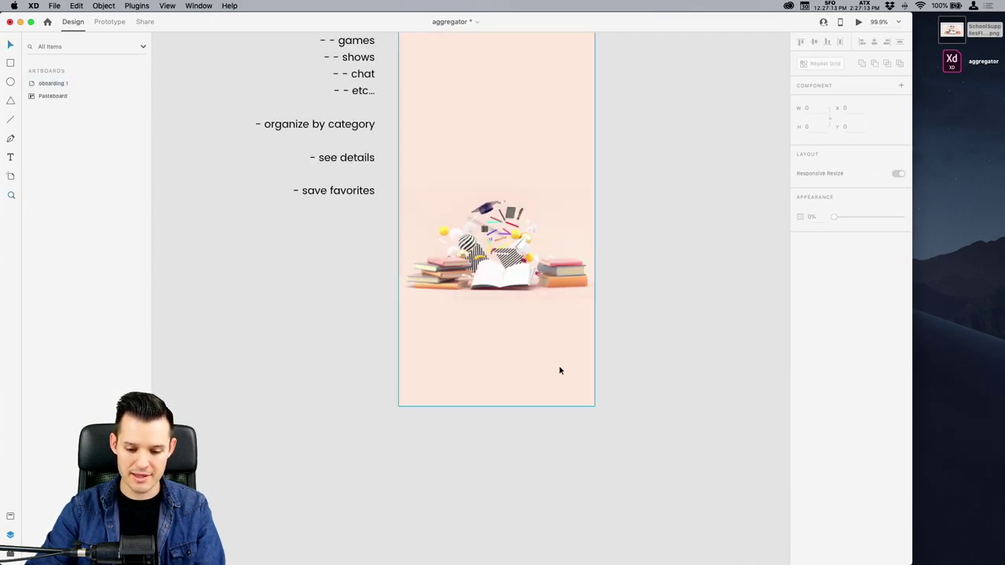
scroll(652, 228, up, 5)
Enlarge the faded image to 481×252 and centre it vertically at Y 312.
drag(516, 346, 539, 312)
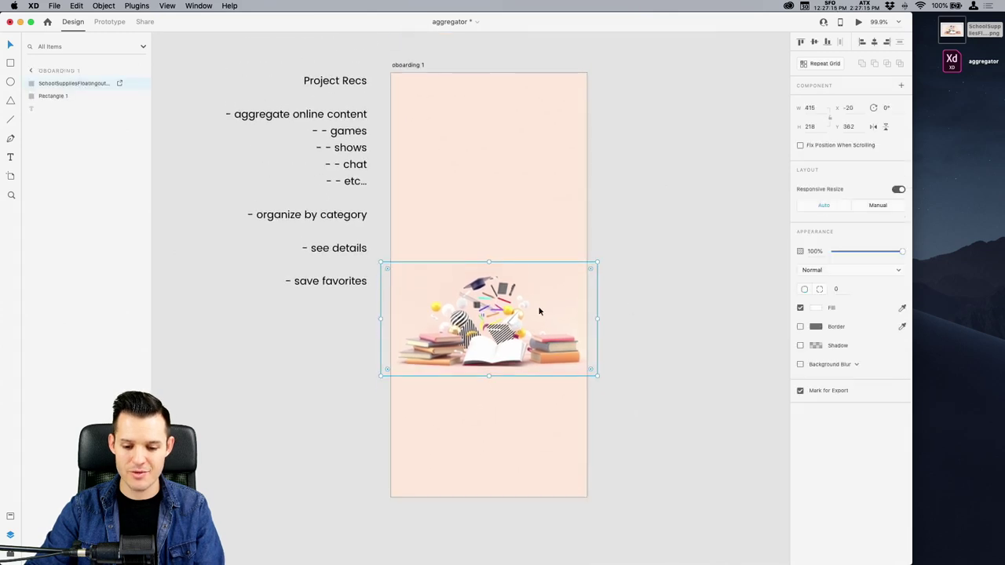
drag(596, 261, 613, 250)
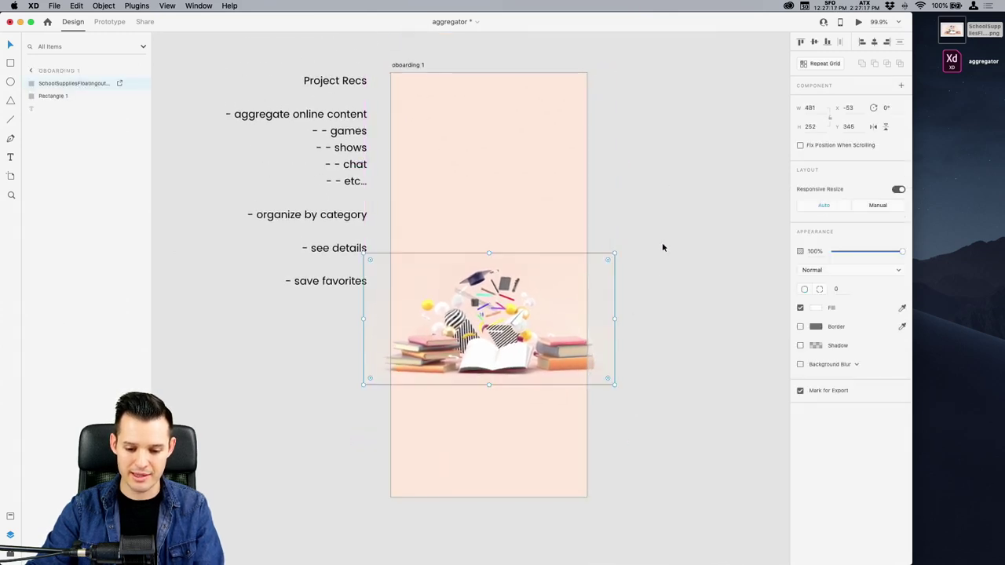
click(664, 245)
scroll(669, 251, up, 3)
drag(503, 361, 504, 345)
click(652, 211)
drag(653, 211, 539, 200)
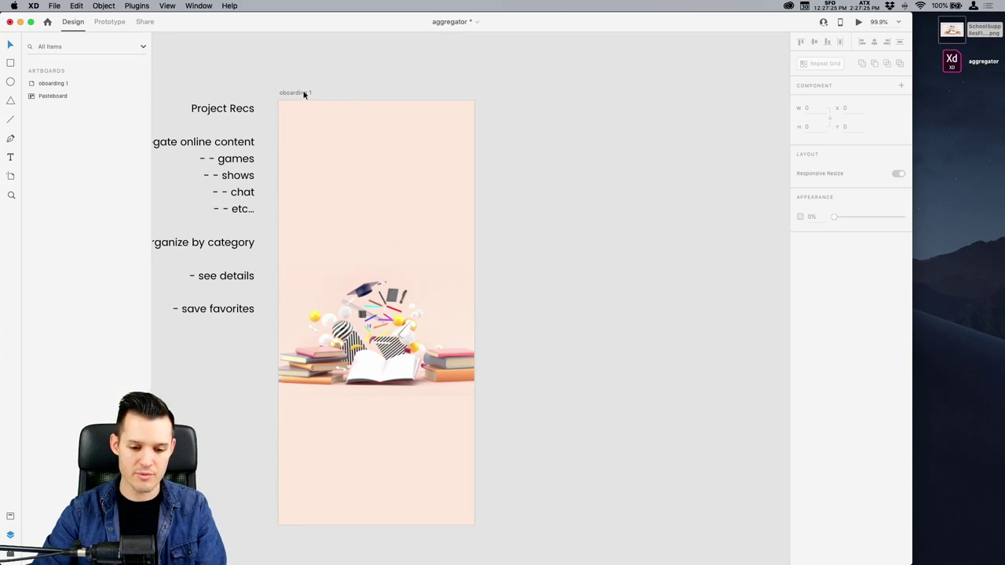
drag(612, 248, 565, 237)
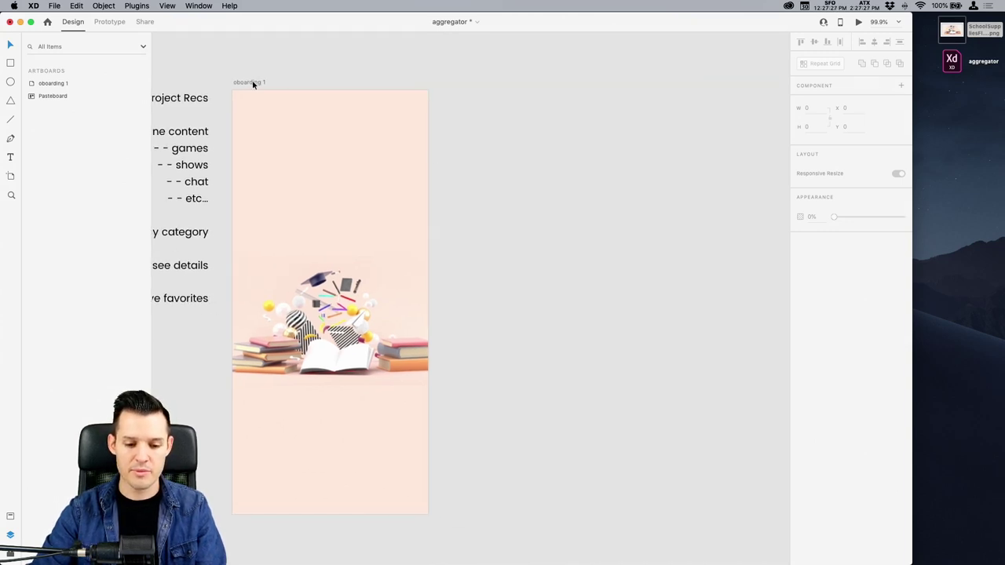
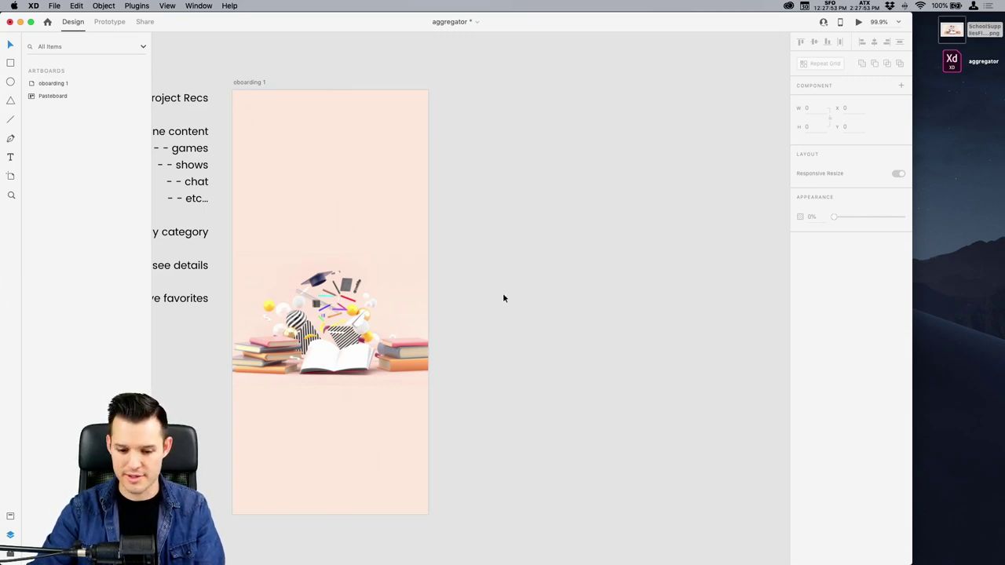
Quit Photoshop without saving the changes to the school-supplies image.
drag(492, 291, 592, 300)
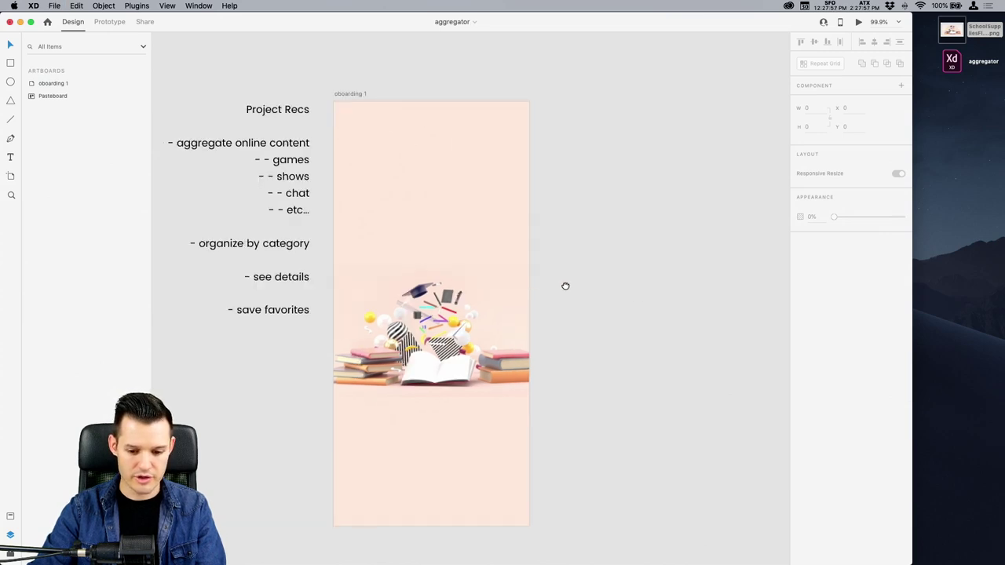
drag(581, 284, 575, 282)
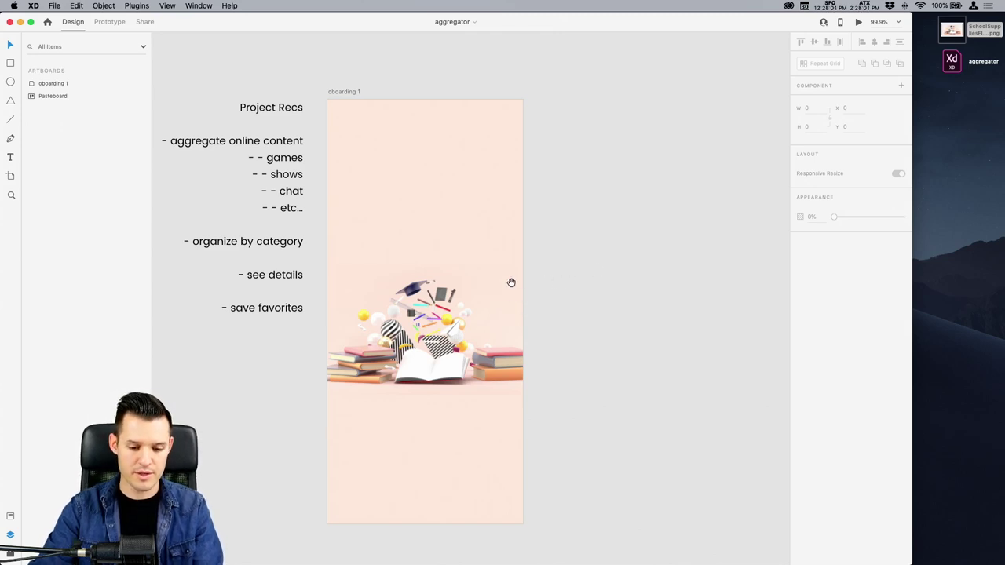
drag(511, 282, 507, 283)
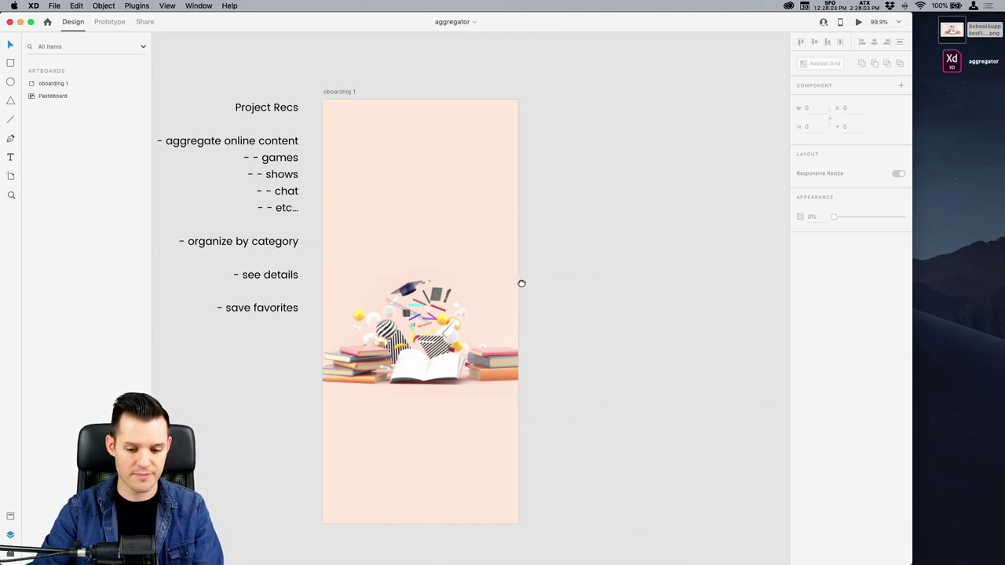
key(super+Tab)
click(354, 272)
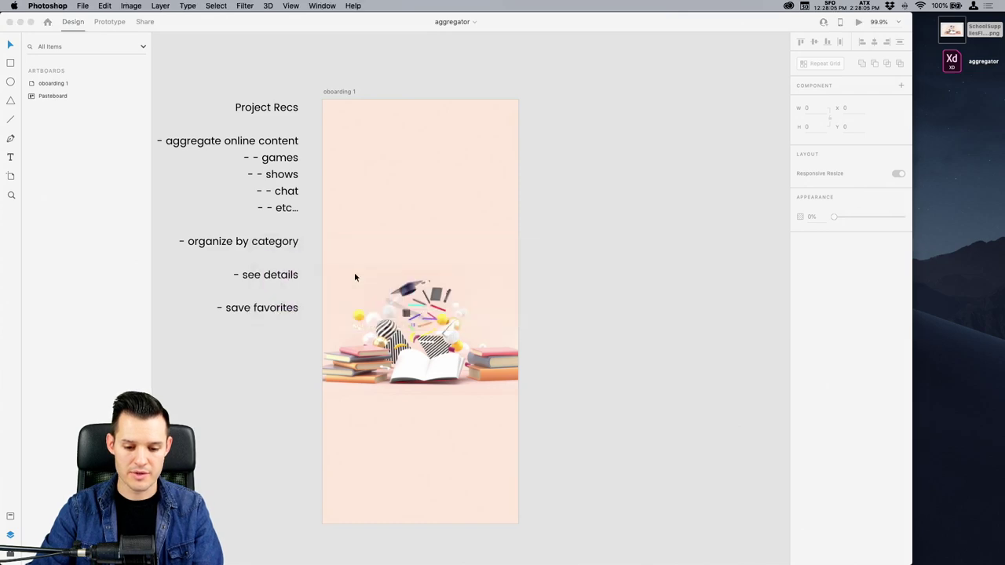
key(super+q)
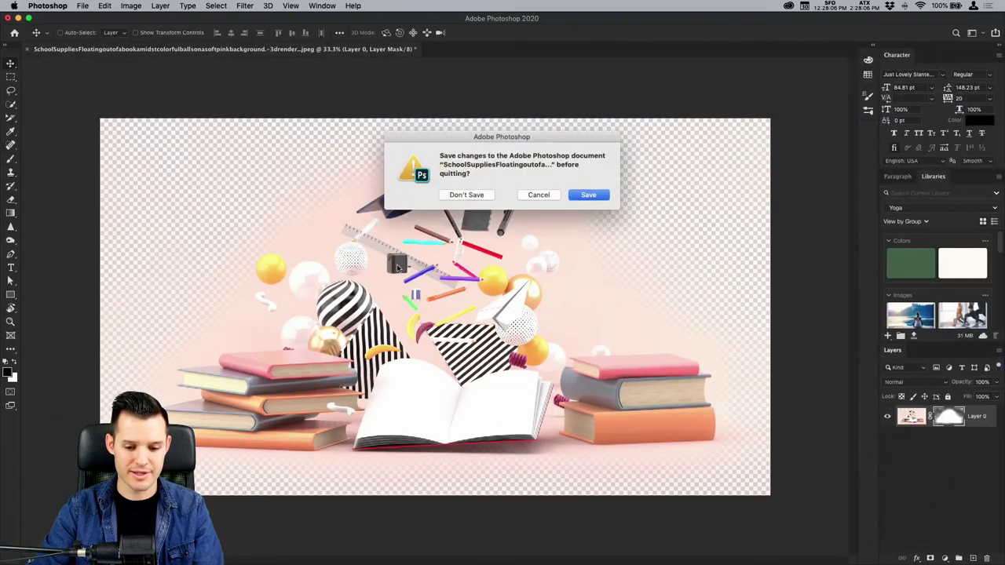
click(471, 195)
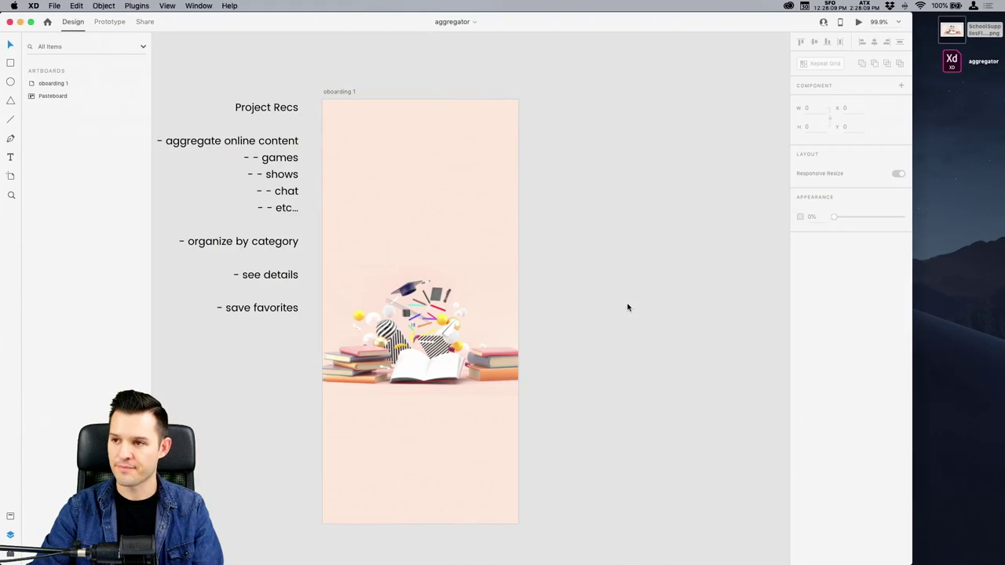
Bring Adobe Illustrator 2020 to the front.
key(super+Tab)
click(547, 296)
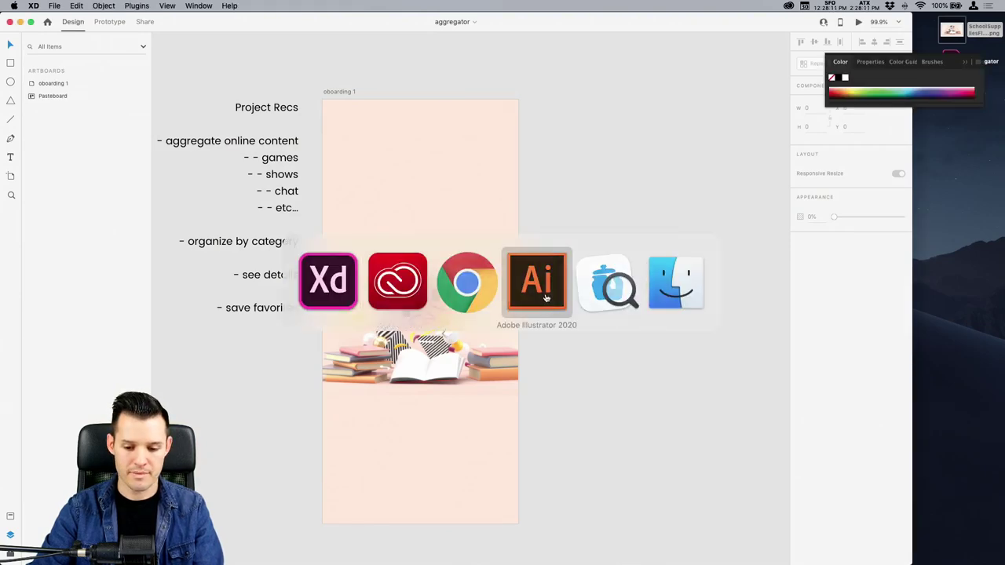
key(super+Tab)
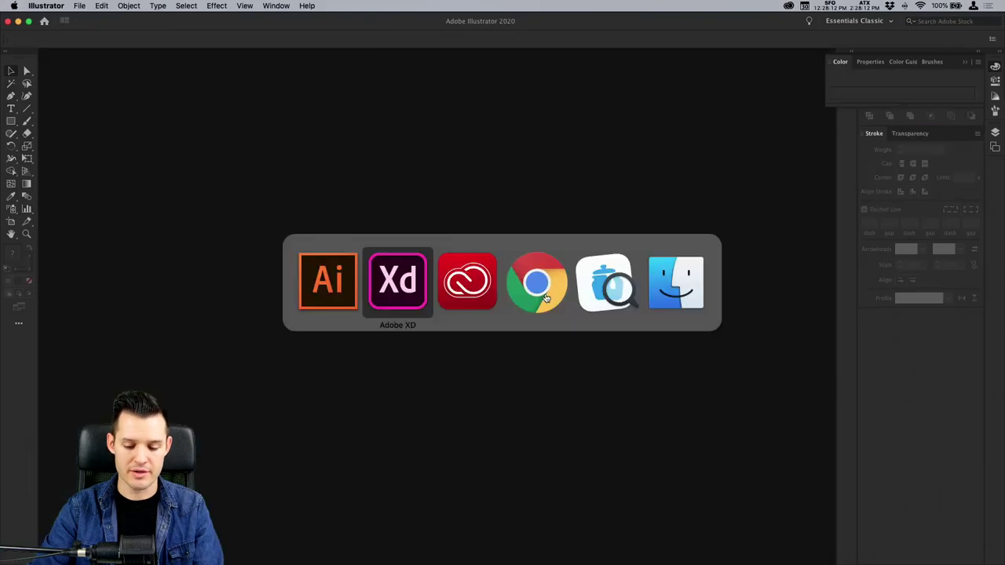
Switch to IconJar so its library backup starts, then return to Adobe XD.
click(594, 289)
key(super+Tab)
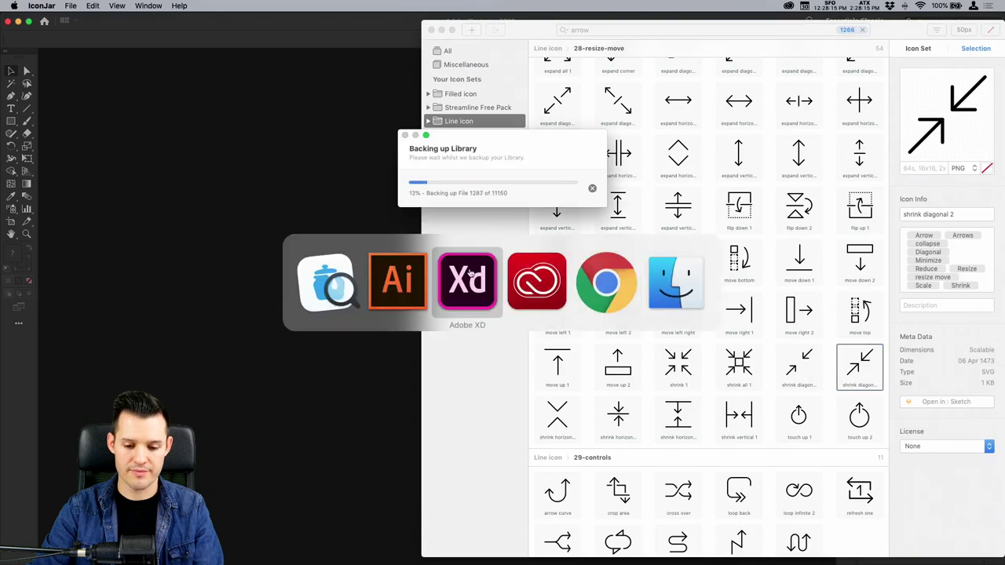
click(466, 281)
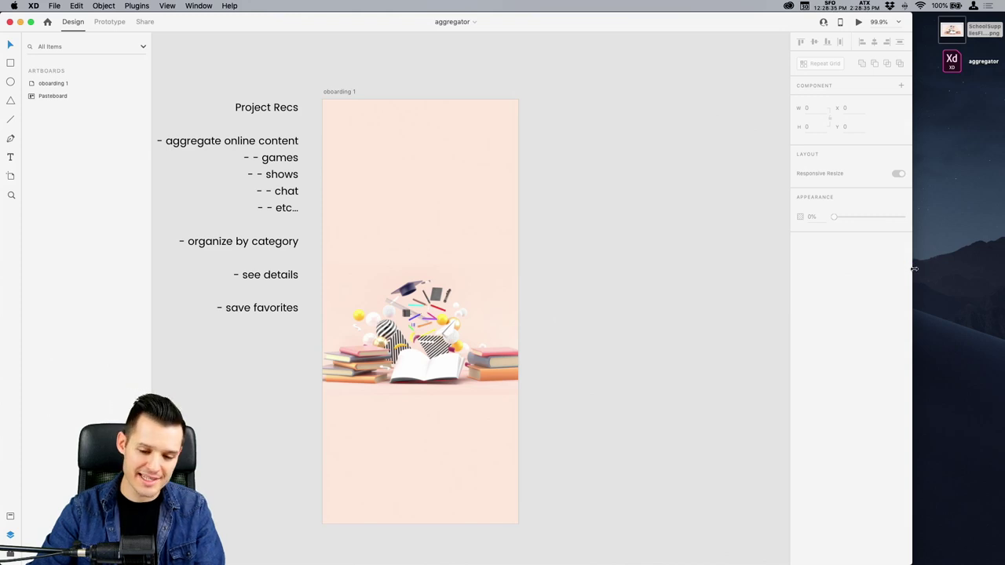
Maximize XD, zoom to oboarding 1, and Option-drag it into copies oboarding 1 – 1 and 1 – 2.
double_click(913, 268)
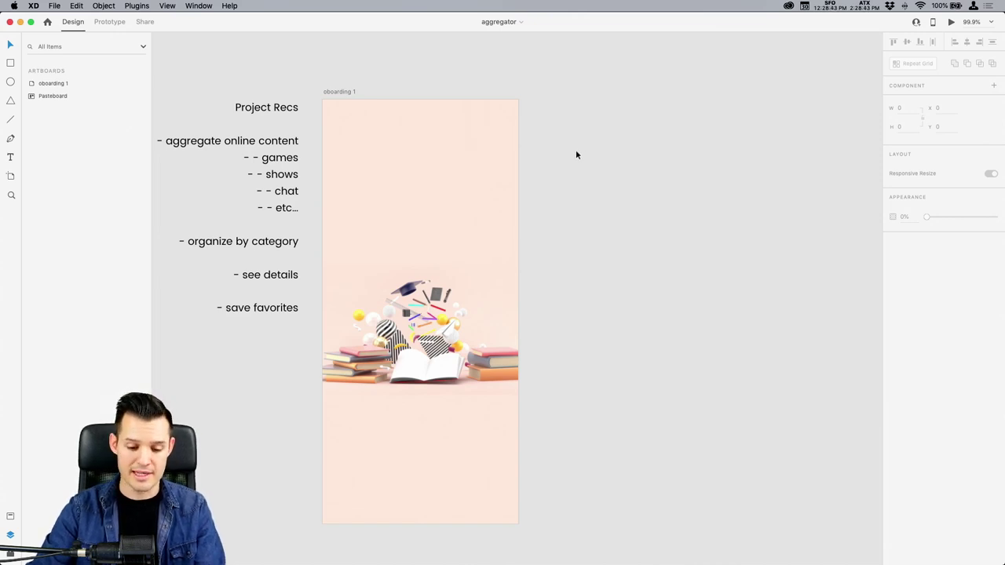
click(345, 93)
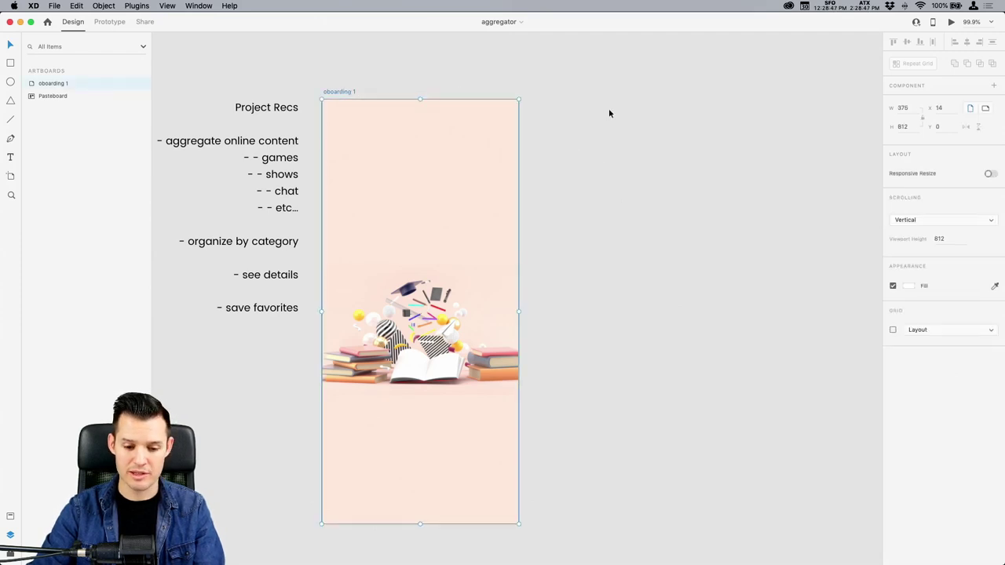
scroll(536, 105, right, 3)
key(super+minus)
key(super+minus)
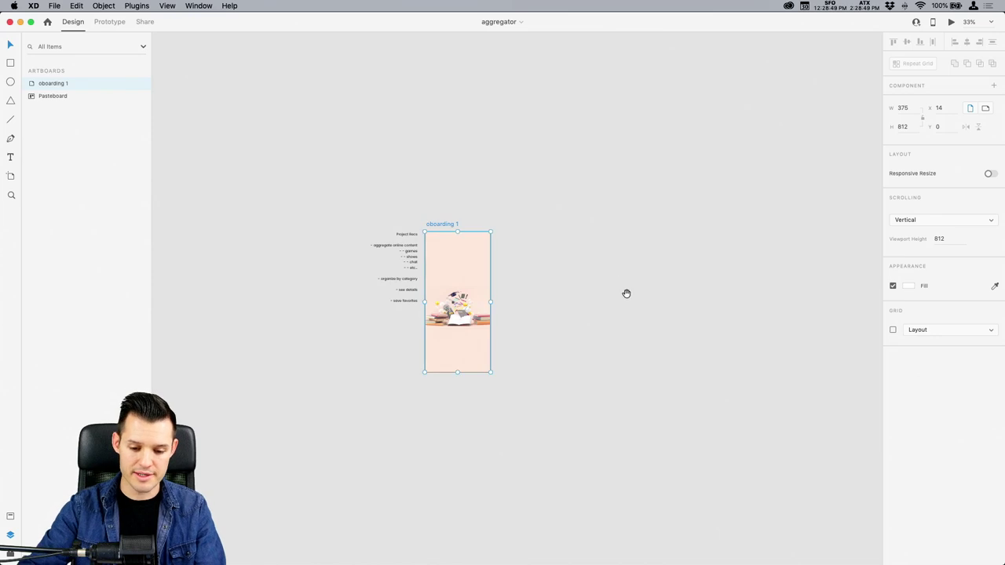
key(z)
drag(353, 152, 529, 292)
key(v)
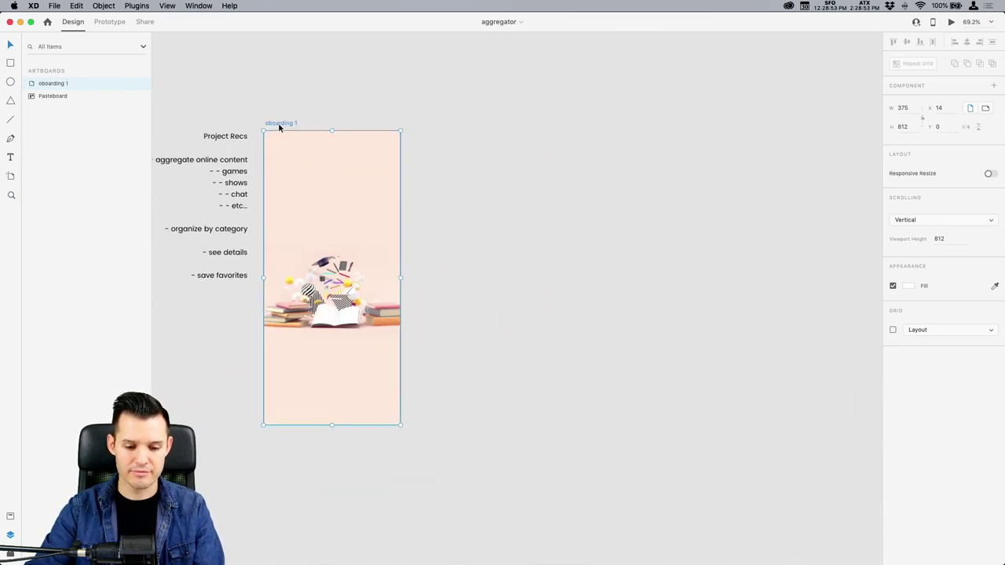
alt+drag(278, 123, 599, 134)
Delete the school-supplies images from oboarding 1 – 1 and oboarding 1 – 2.
click(487, 290)
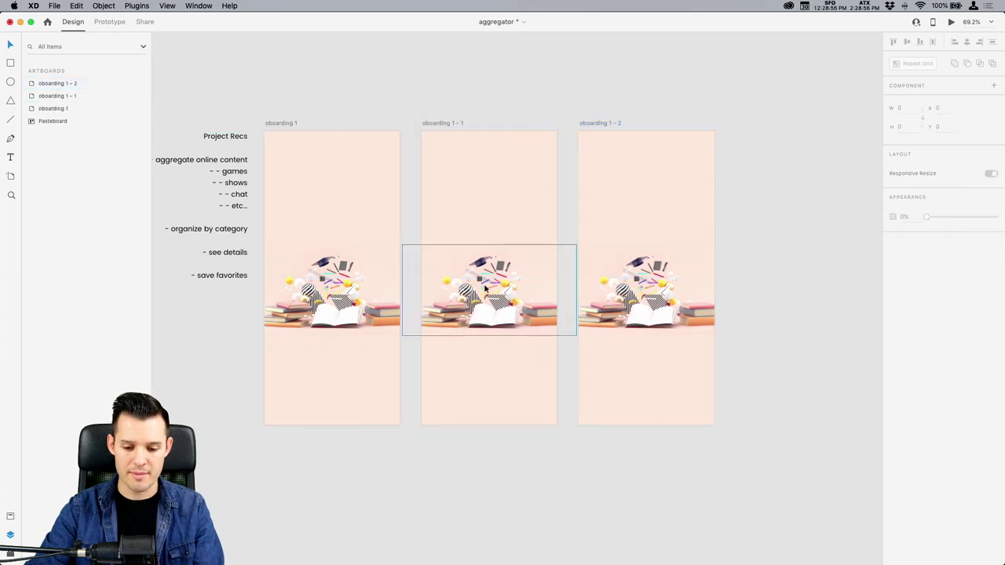
shift+click(667, 289)
key(Delete)
key(super+Tab)
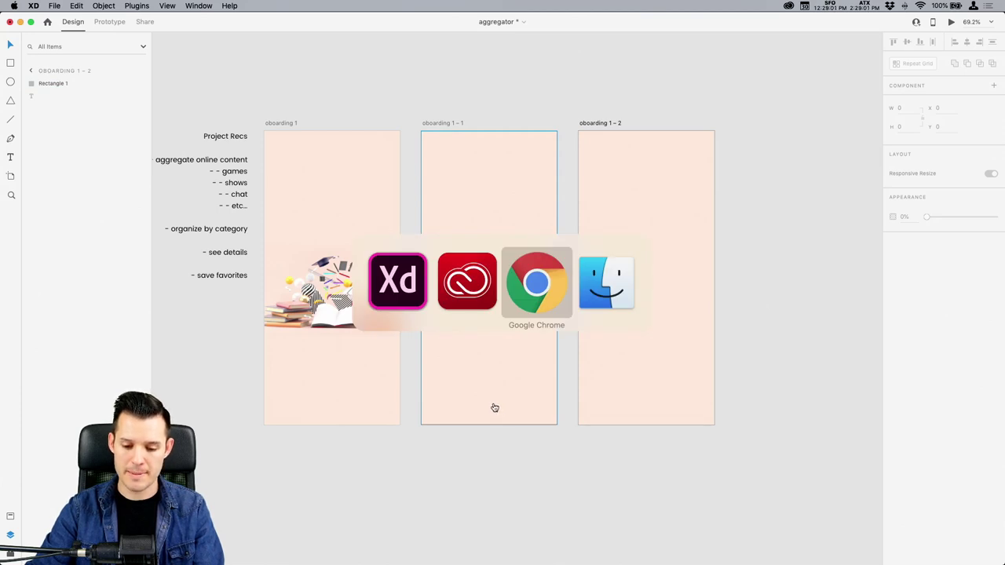
key(Escape)
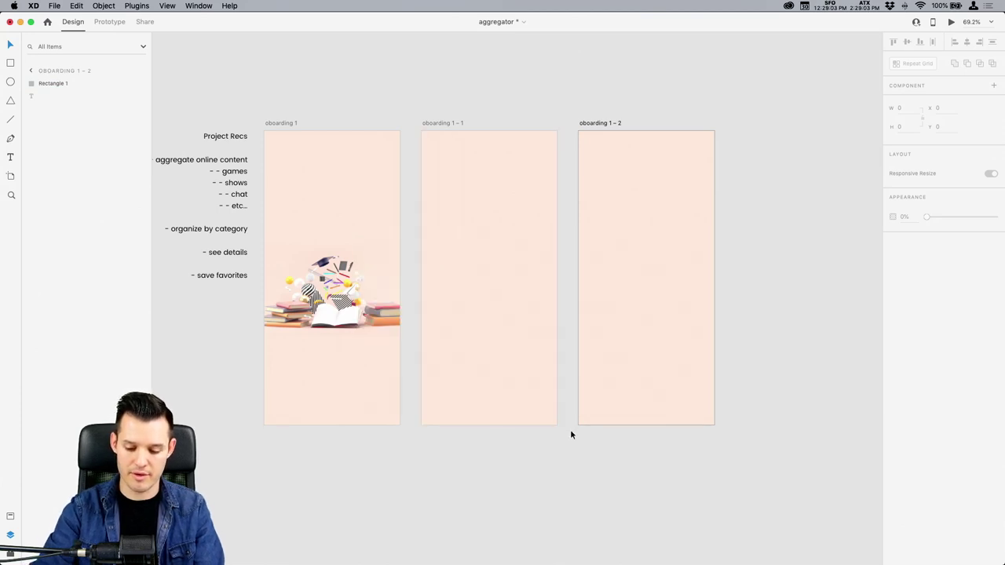
key(super+shift+y)
Fill the middle artboard with the Movie camera graphic and the third with the Orange jukebox.
drag(815, 191, 493, 297)
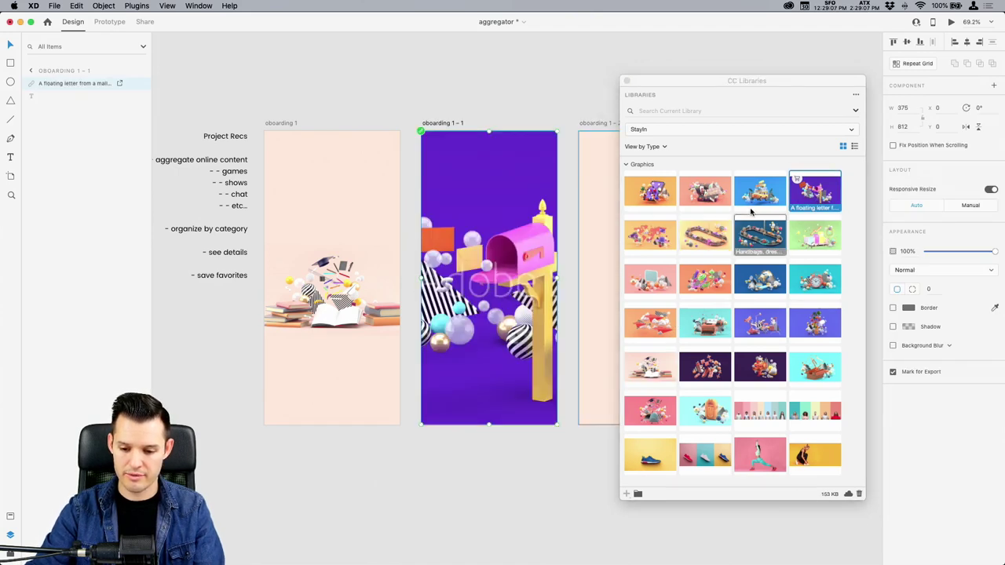
drag(773, 332, 502, 275)
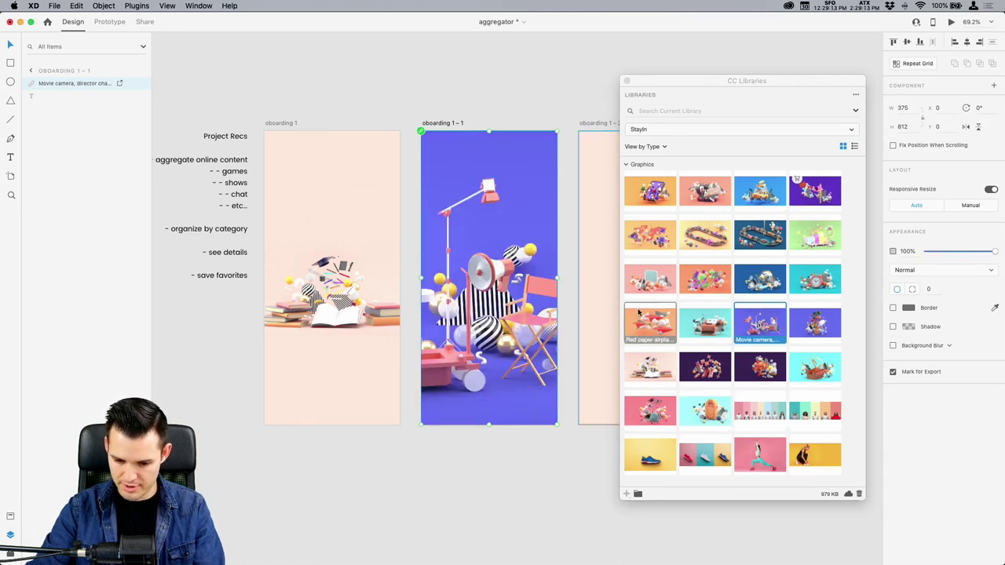
drag(705, 408, 592, 283)
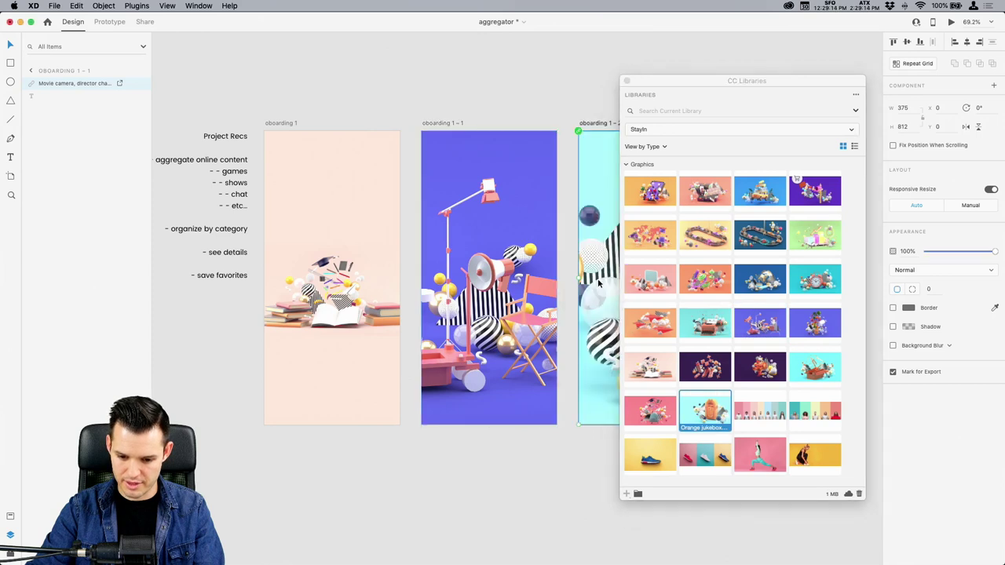
click(585, 107)
scroll(511, 92, right, 5)
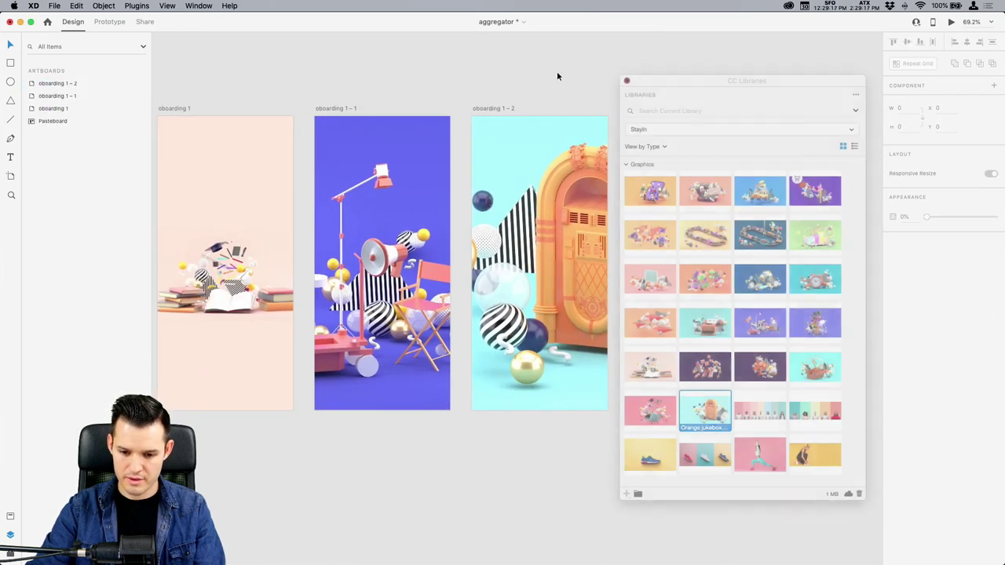
scroll(556, 118, left, 6)
Re-crop the movie-camera image by moving and enlarging it inside its mask.
click(533, 171)
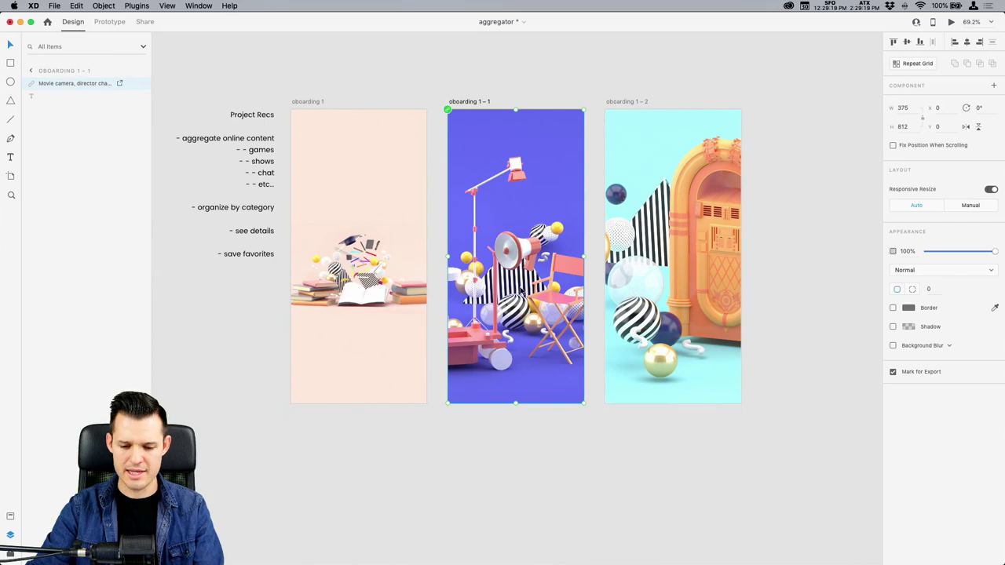
double_click(512, 274)
drag(506, 279, 549, 290)
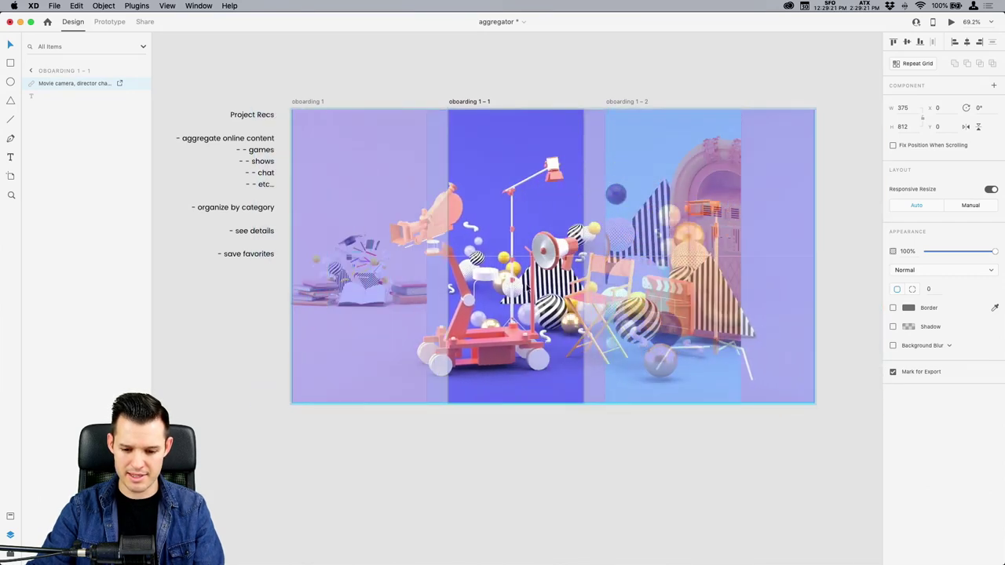
drag(401, 220, 306, 241)
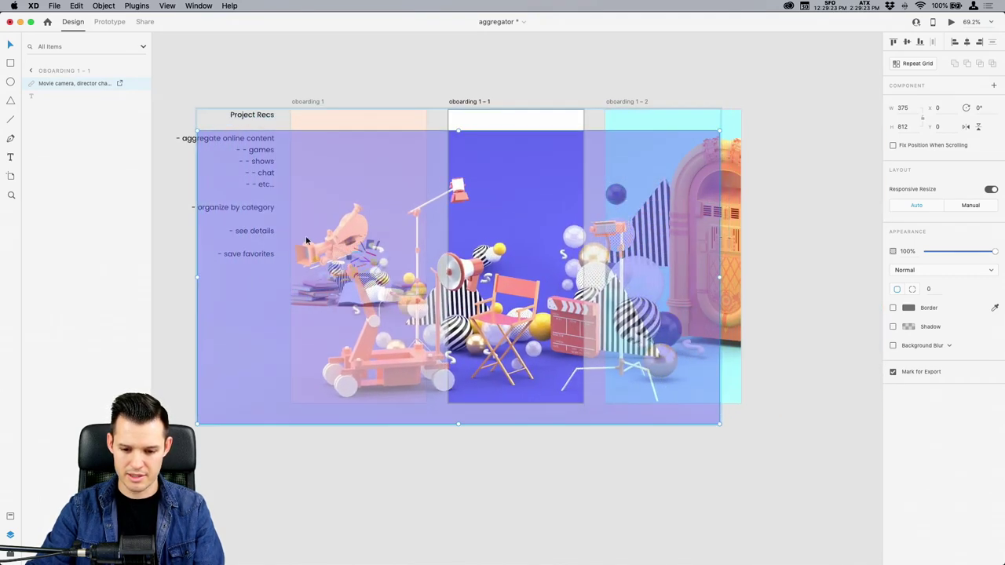
drag(194, 130, 199, 105)
drag(560, 303, 571, 304)
click(611, 451)
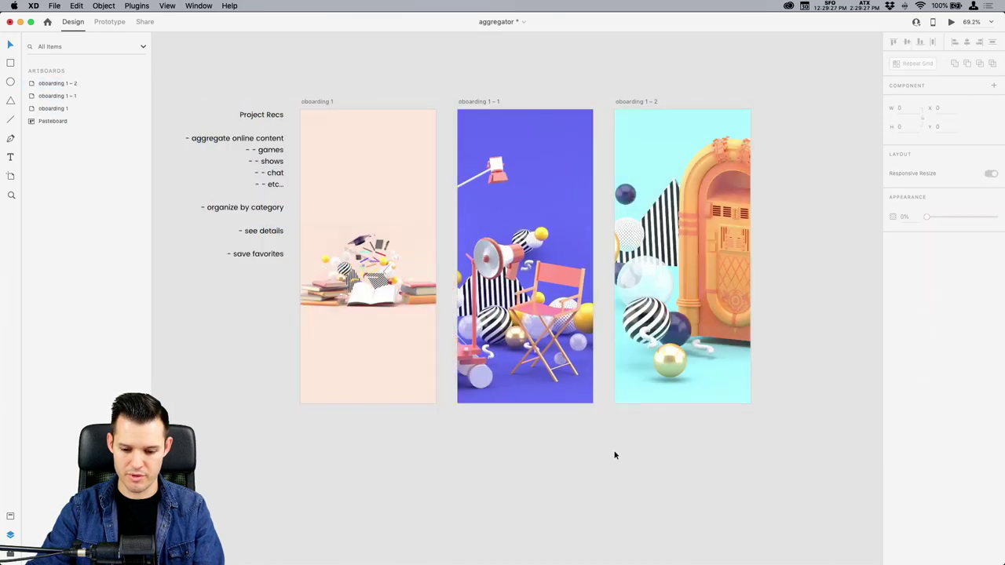
Shift the camera image further right in its mask and delete the books image from oboarding 1.
click(542, 343)
double_click(493, 330)
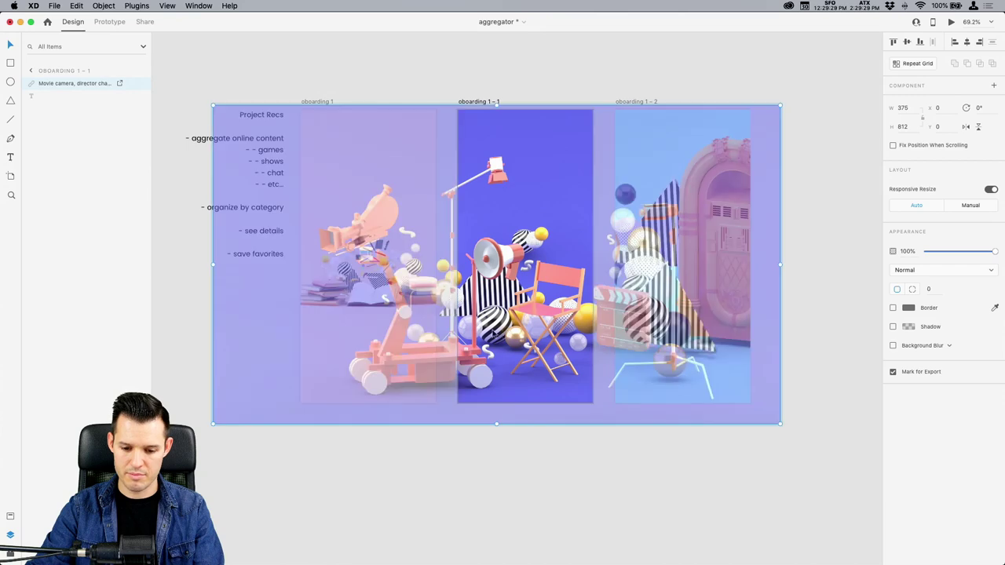
drag(493, 330, 576, 336)
click(609, 479)
click(510, 349)
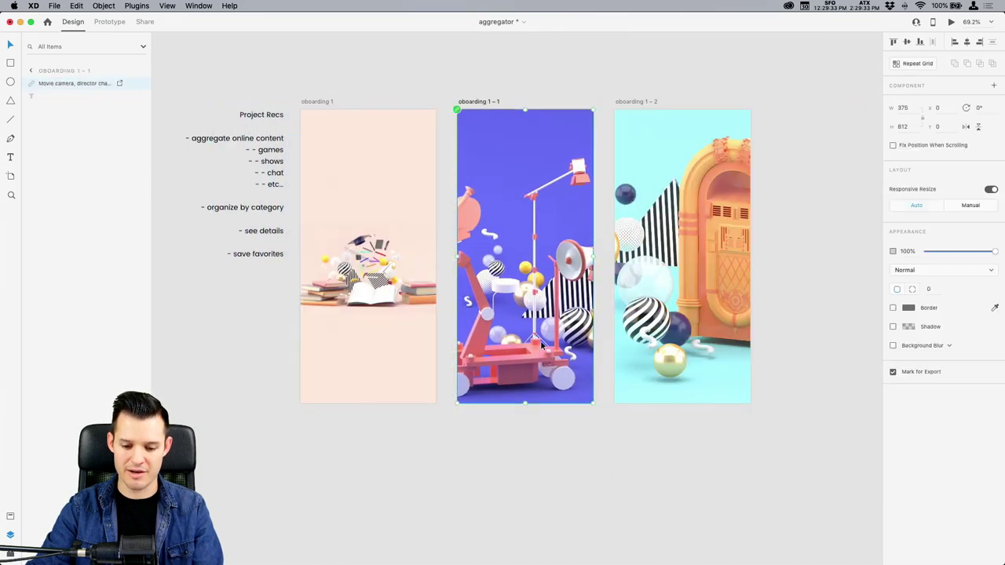
double_click(511, 349)
drag(510, 350, 581, 351)
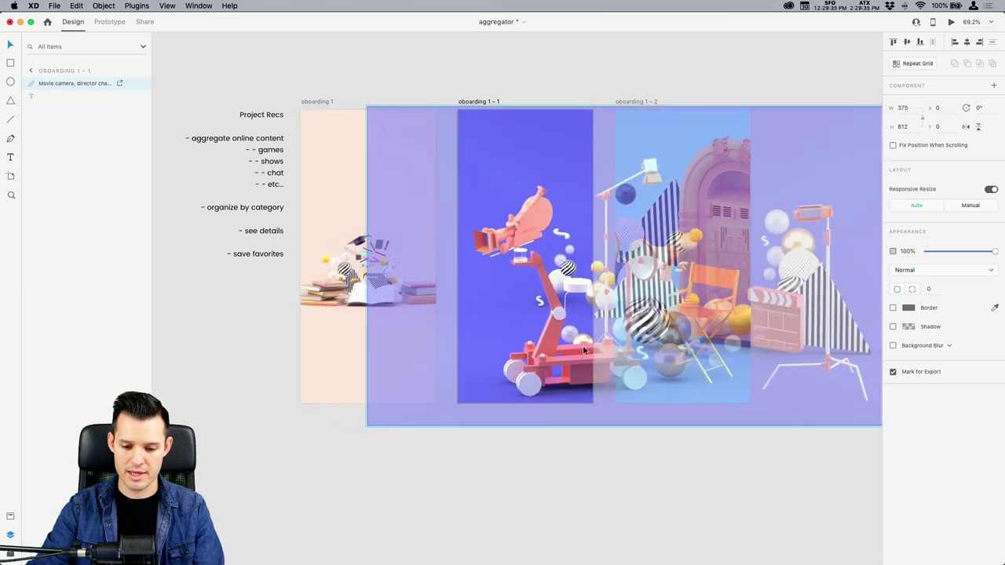
click(647, 496)
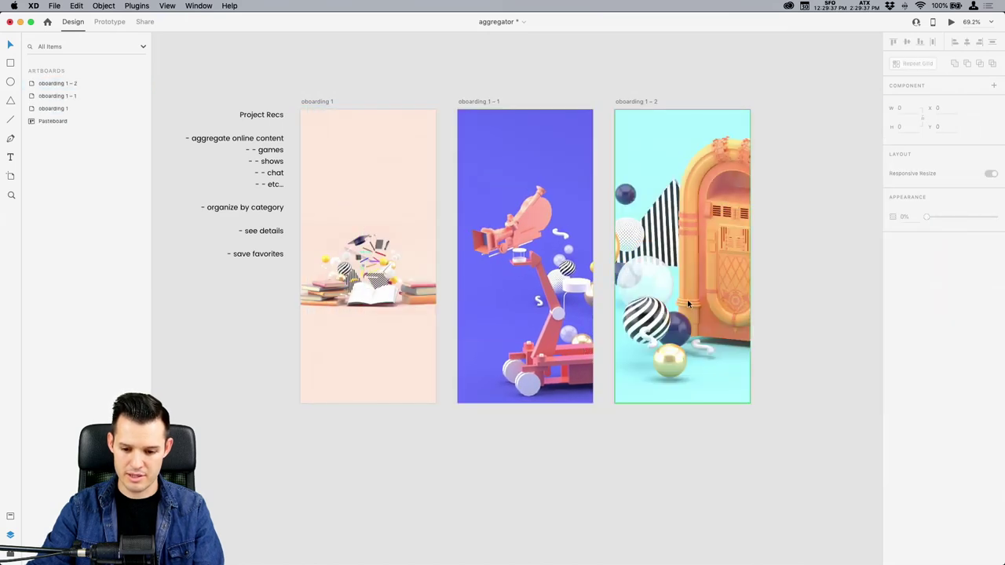
click(342, 279)
key(Delete)
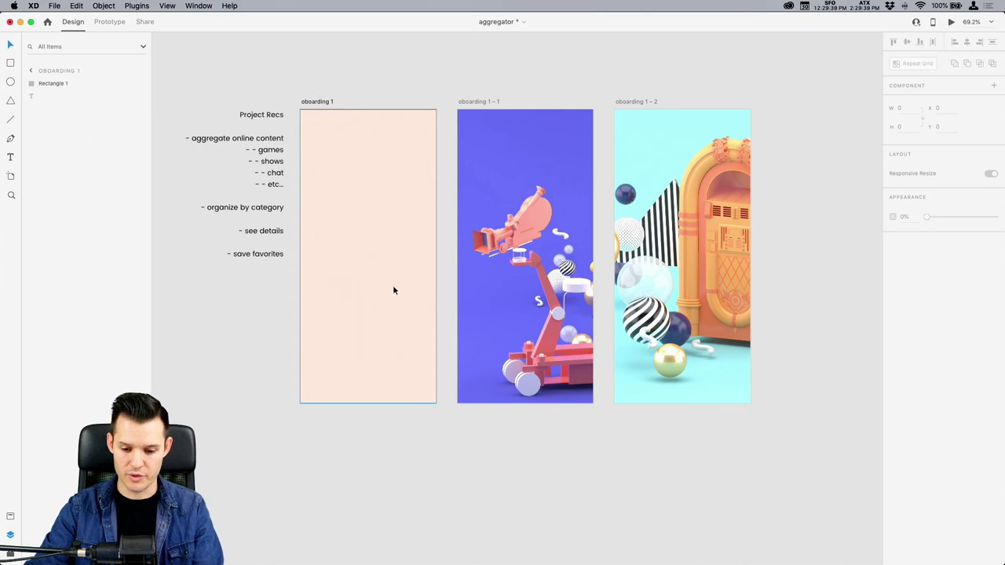
key(super+shift+l)
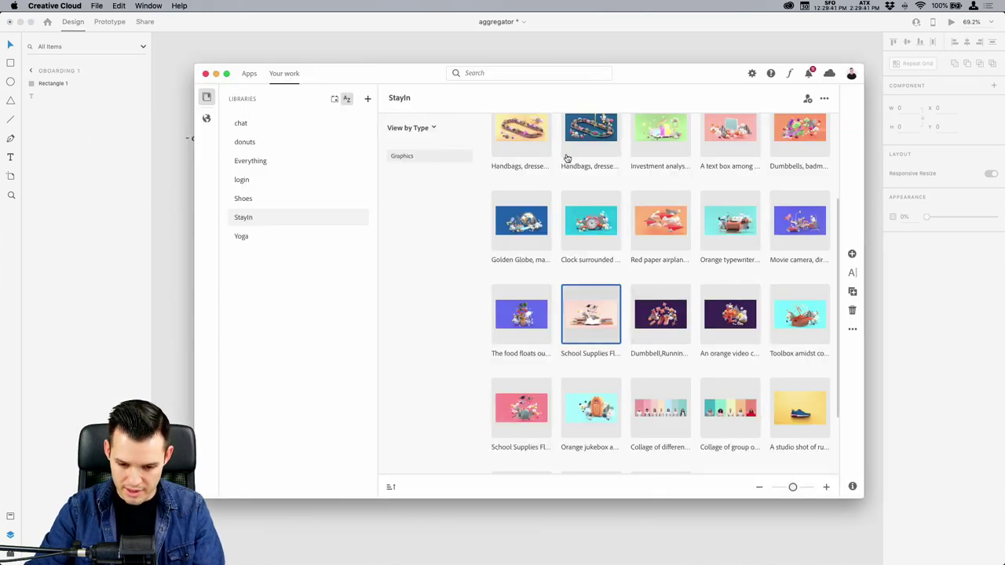
drag(648, 77, 630, 275)
drag(572, 512, 362, 200)
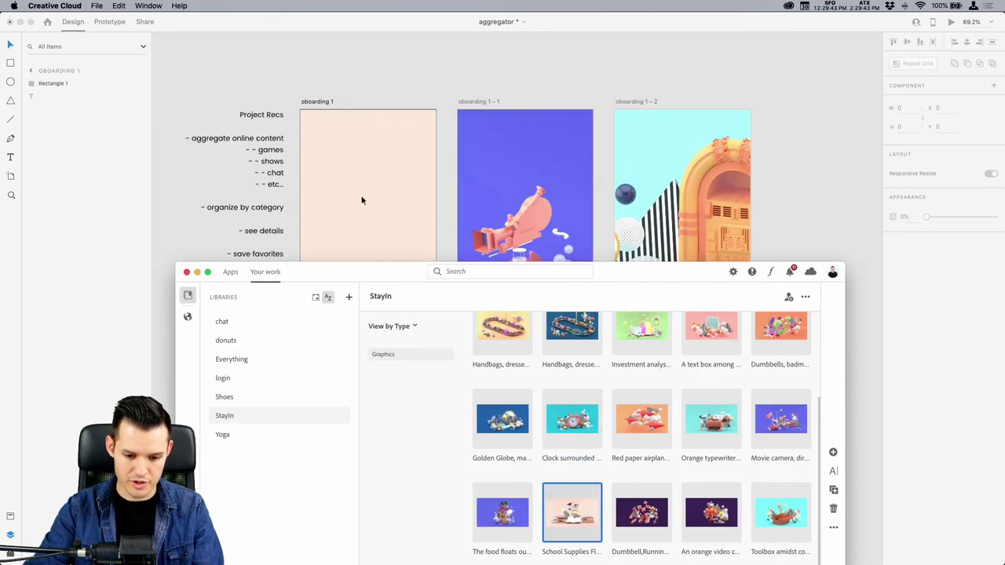
click(385, 225)
click(536, 139)
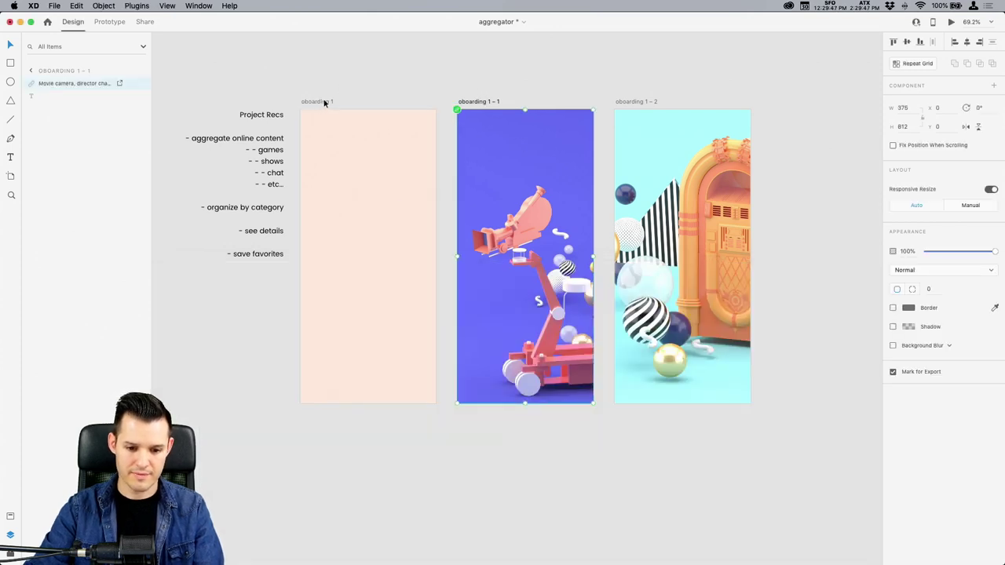
click(359, 127)
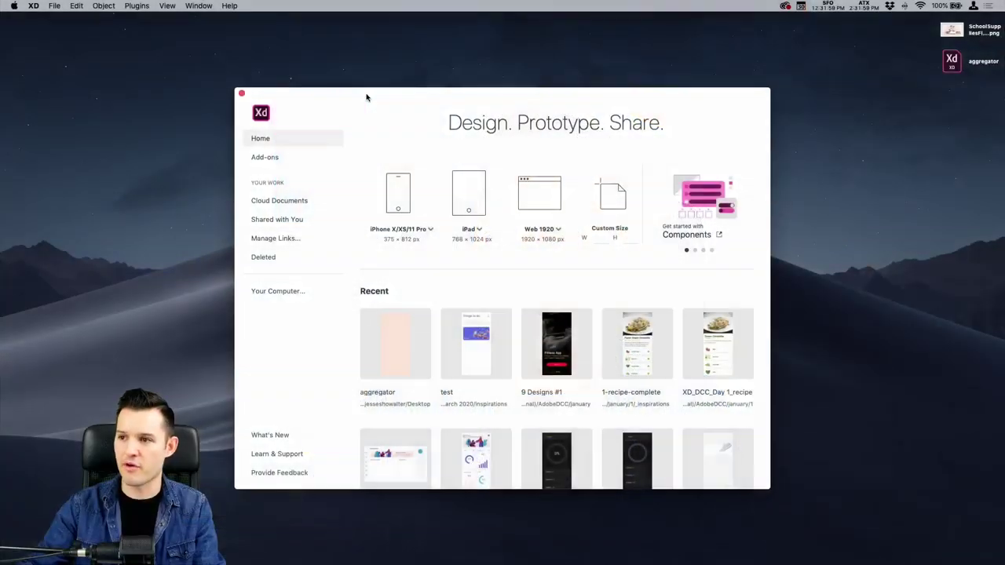
Open the aggregator file from the Recent list on the XD Home screen.
click(390, 344)
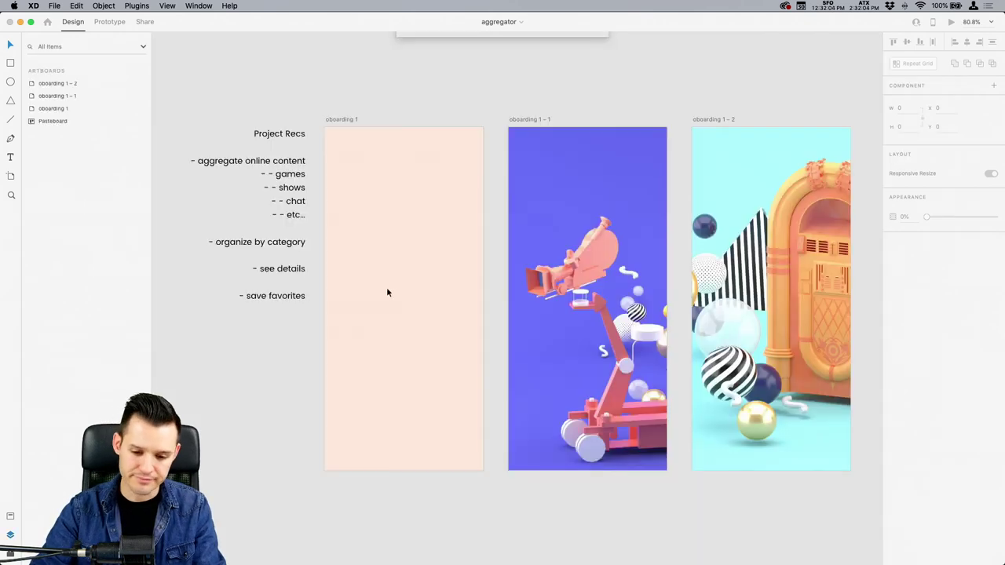
Paste a copy of the movie-camera image into the empty first artboard and move it up.
click(558, 289)
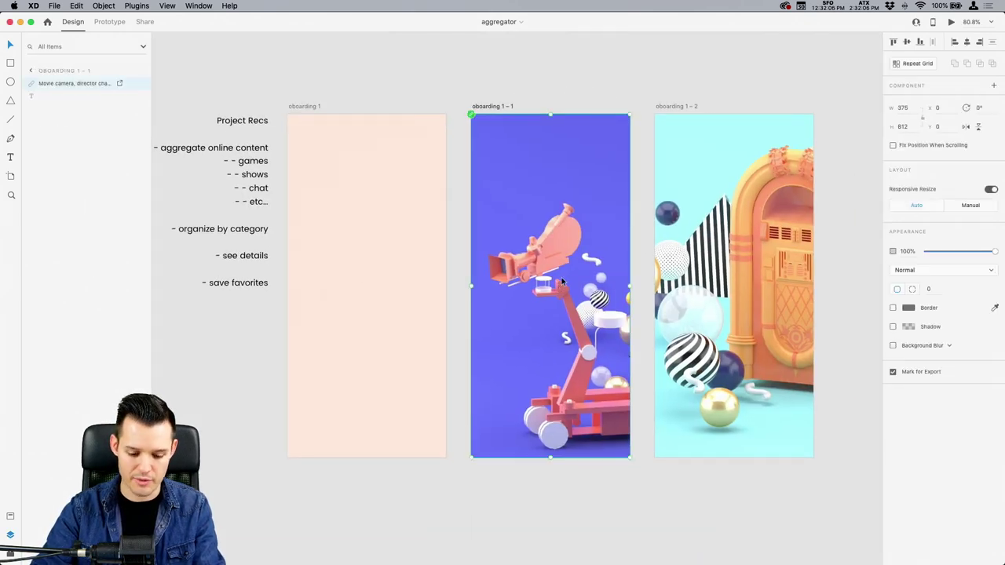
click(395, 230)
key(super+v)
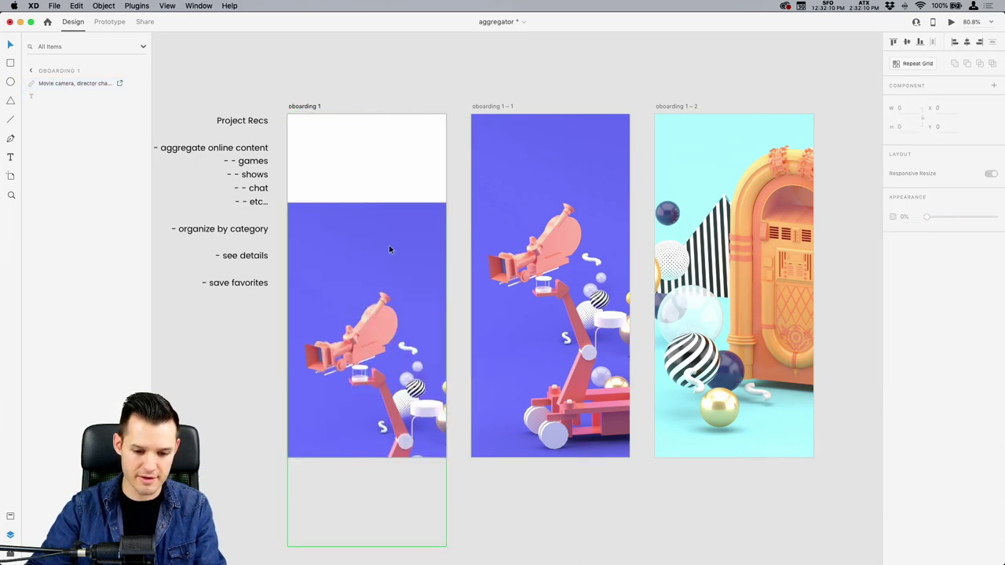
drag(389, 250, 389, 158)
Place the School Supplies graphic from the Stayin library into the first artboard.
key(super+shift+l)
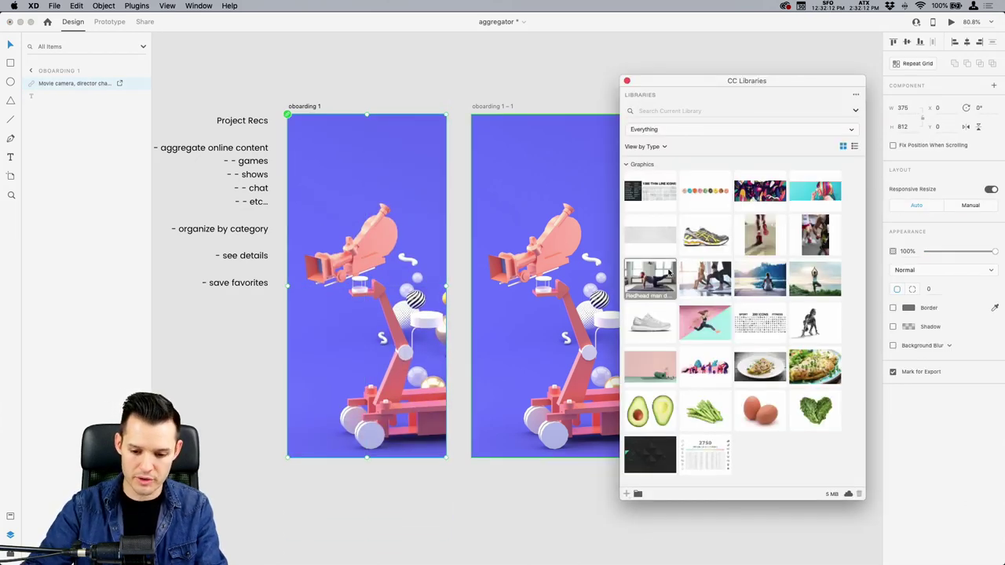
click(662, 132)
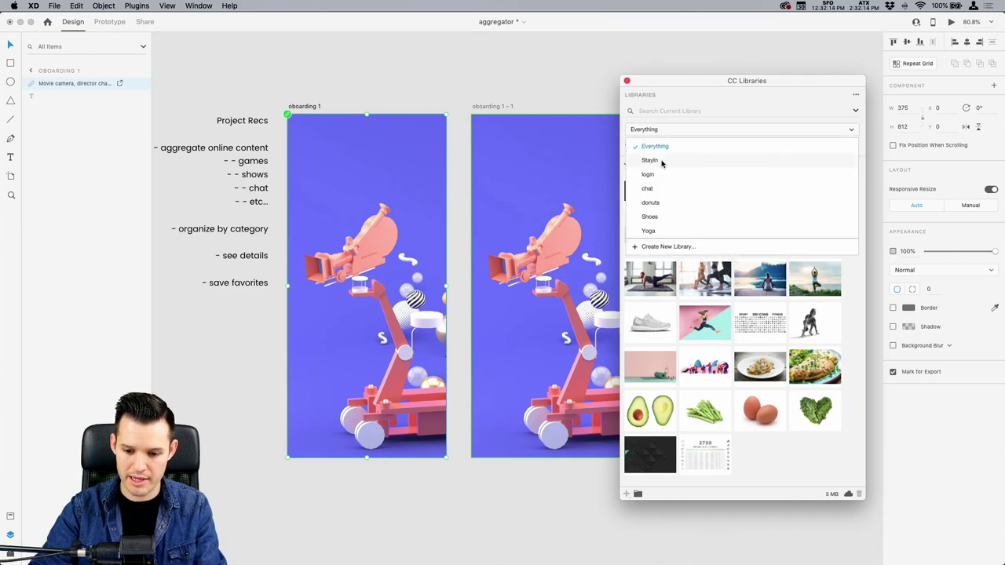
click(662, 162)
drag(647, 360, 369, 271)
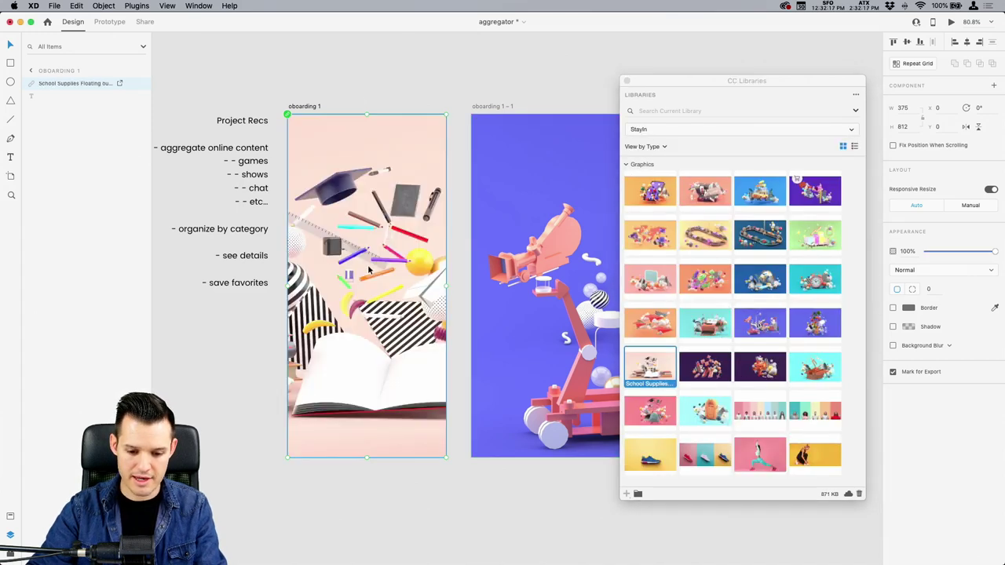
click(627, 82)
scroll(464, 83, left, 2)
Shift the School Supplies image within its artboard crop.
click(405, 234)
double_click(405, 234)
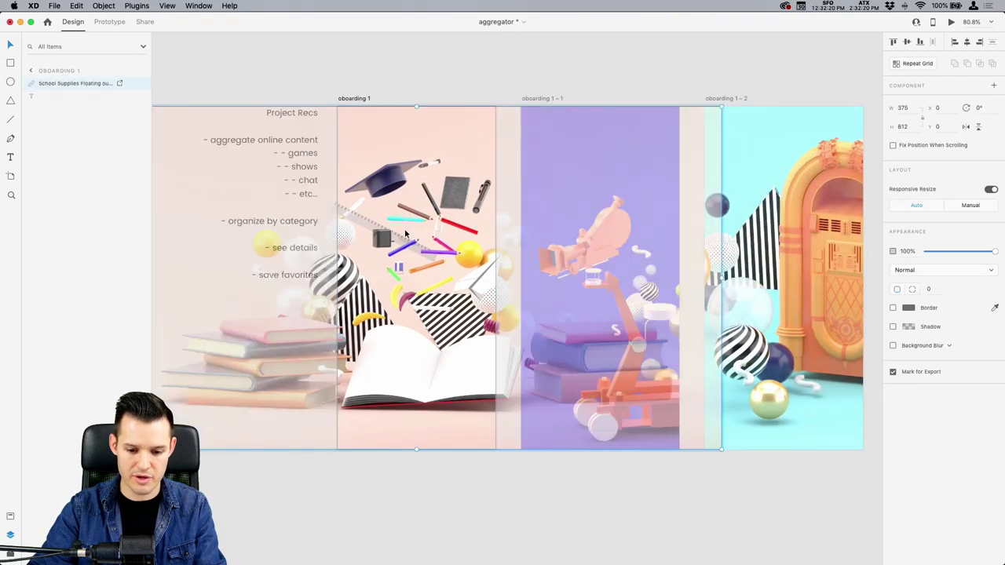
drag(405, 234, 259, 268)
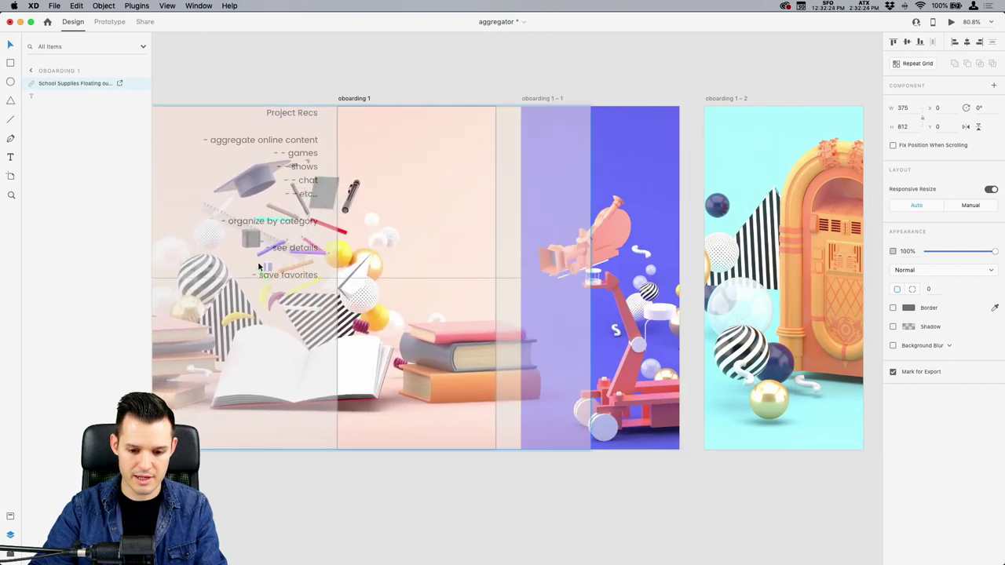
click(371, 93)
double_click(361, 114)
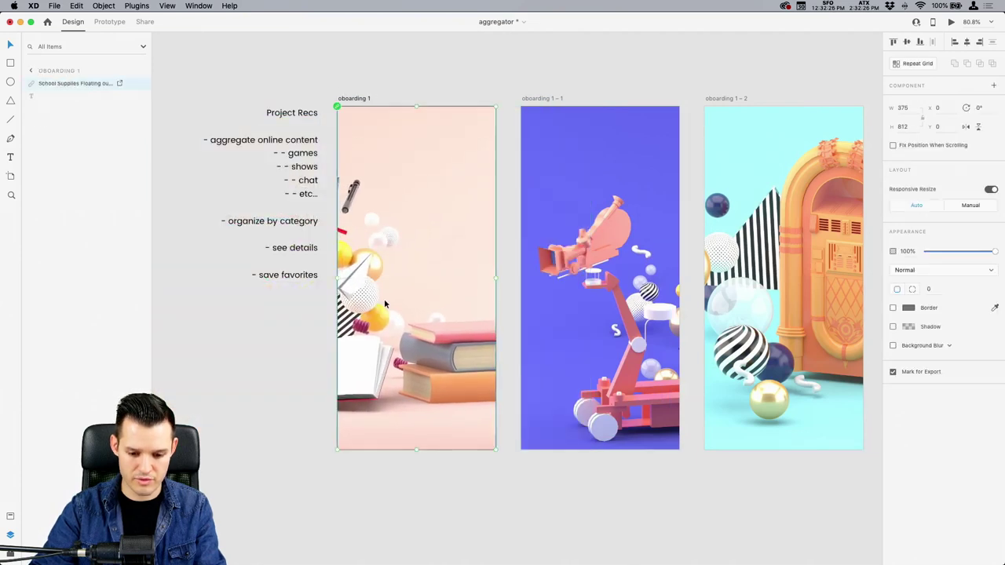
click(442, 91)
Nudge the jukebox image slightly right inside its crop on the third artboard.
scroll(393, 93, right, 5)
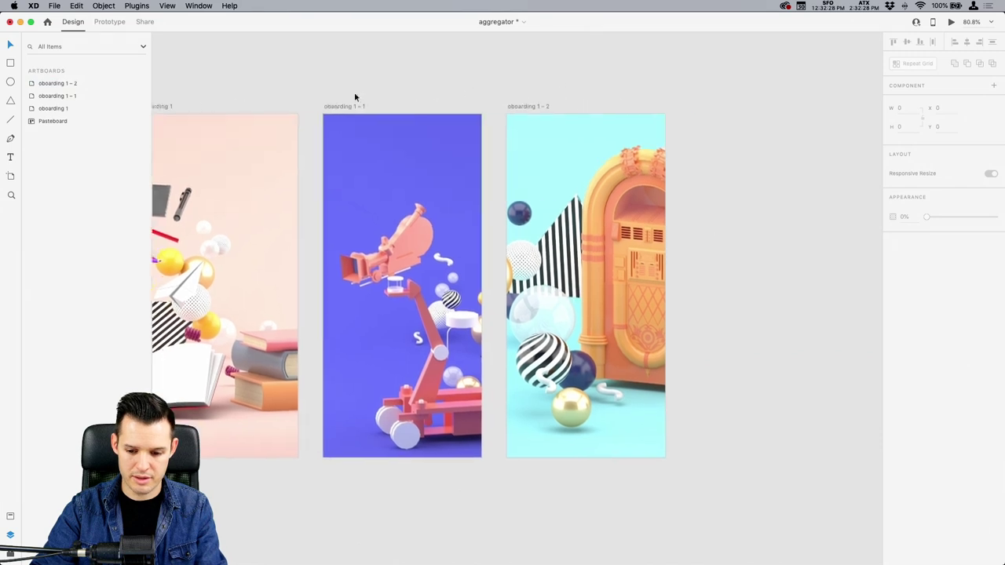
double_click(611, 236)
mouse_move(612, 236)
mouse_down()
mouse_move(584, 235)
mouse_move(655, 236)
mouse_move(618, 234)
mouse_up()
click(556, 60)
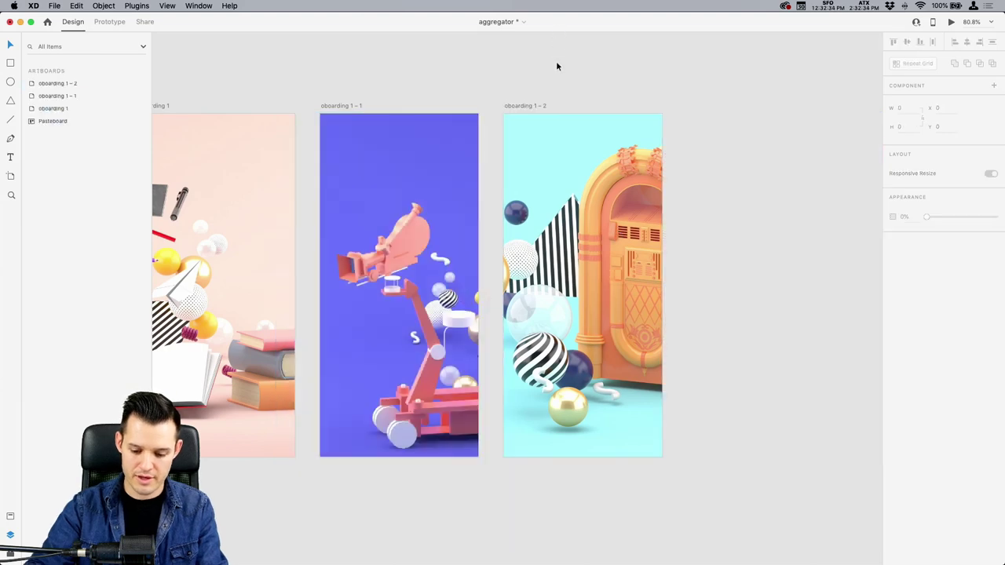
Slide the School Supplies image so its stack of books shows in the first artboard.
scroll(556, 61, down, 2)
scroll(552, 69, left, 3)
click(353, 314)
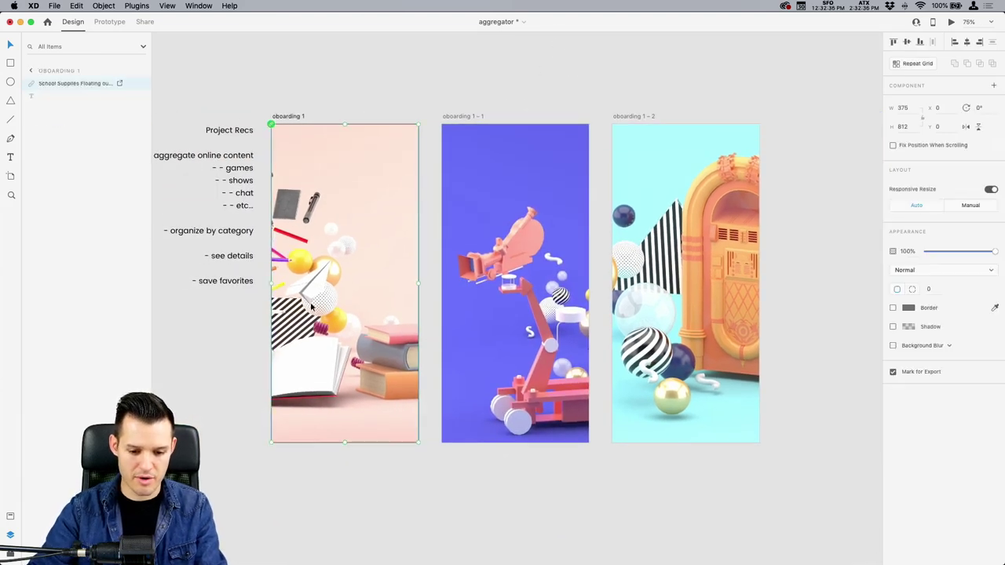
double_click(353, 314)
drag(353, 314, 566, 319)
click(303, 72)
Enlarge the movie-camera image inside its crop and recheck the jukebox framing.
click(556, 331)
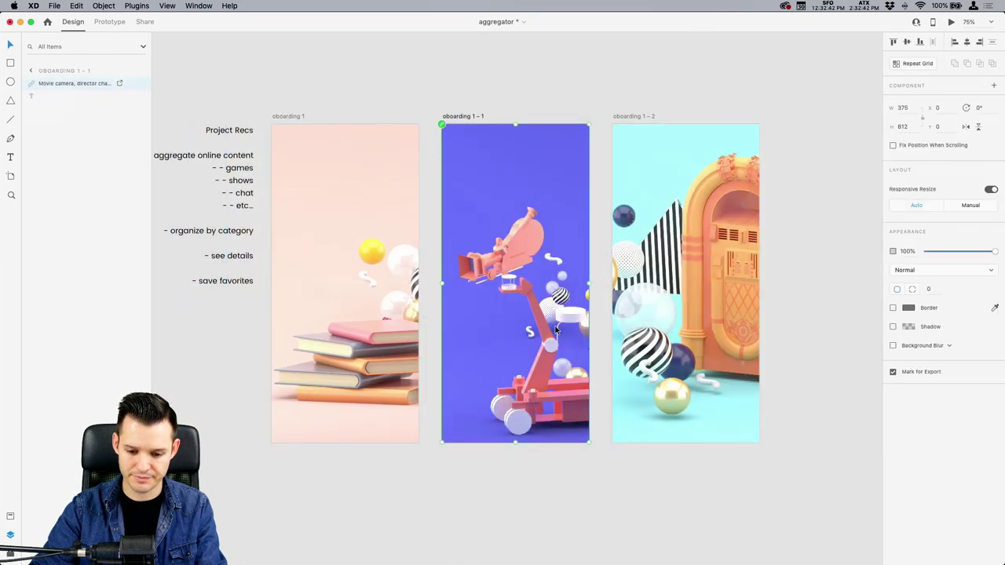
double_click(546, 327)
scroll(632, 274, right, 5)
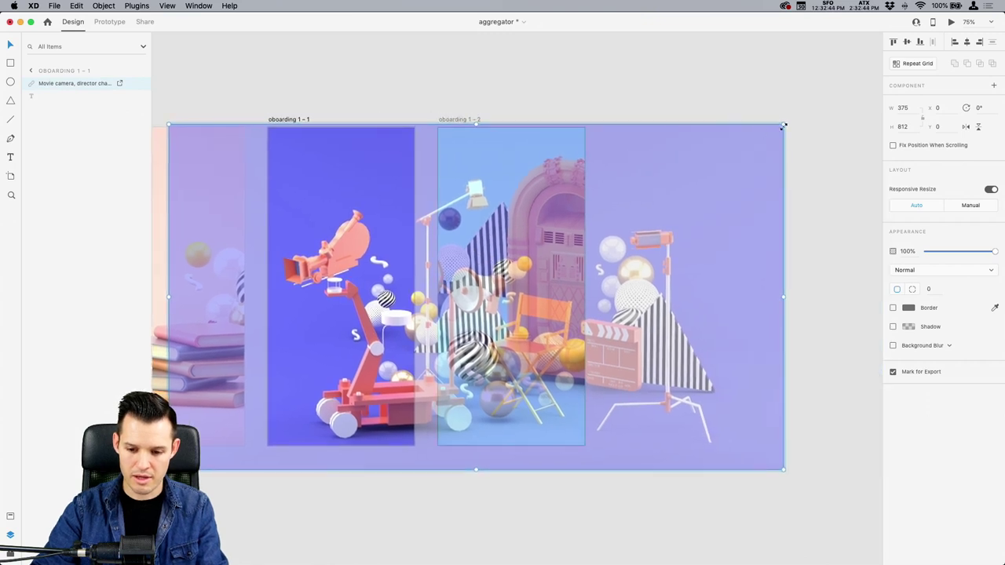
drag(782, 126, 827, 77)
click(452, 71)
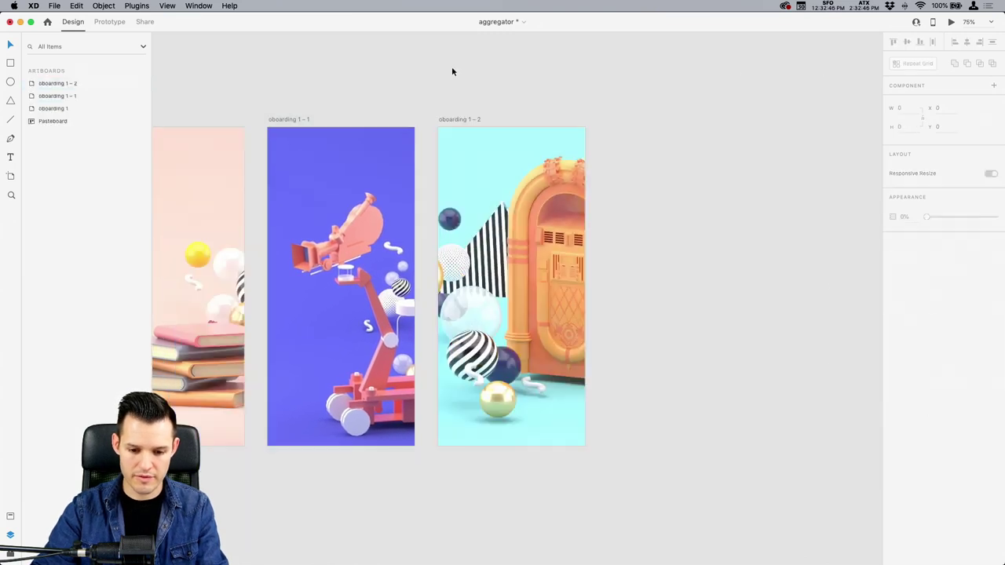
double_click(552, 265)
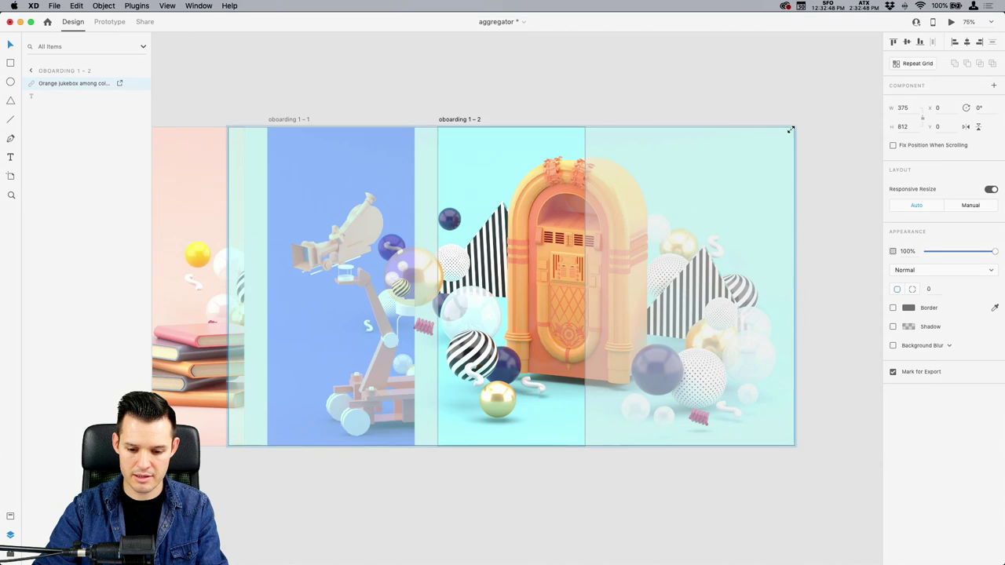
key(Escape)
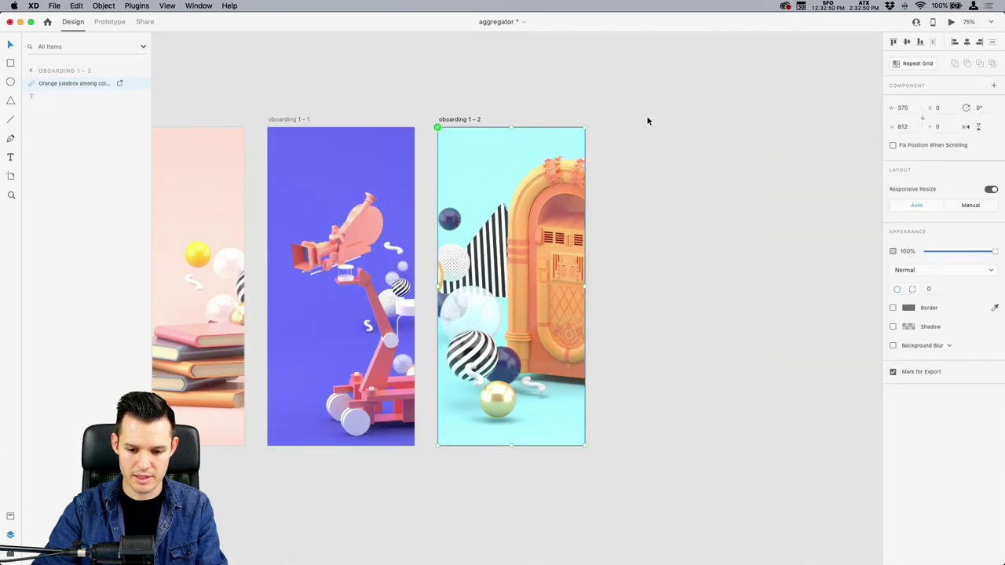
double_click(556, 147)
click(551, 111)
scroll(552, 111, left, 6)
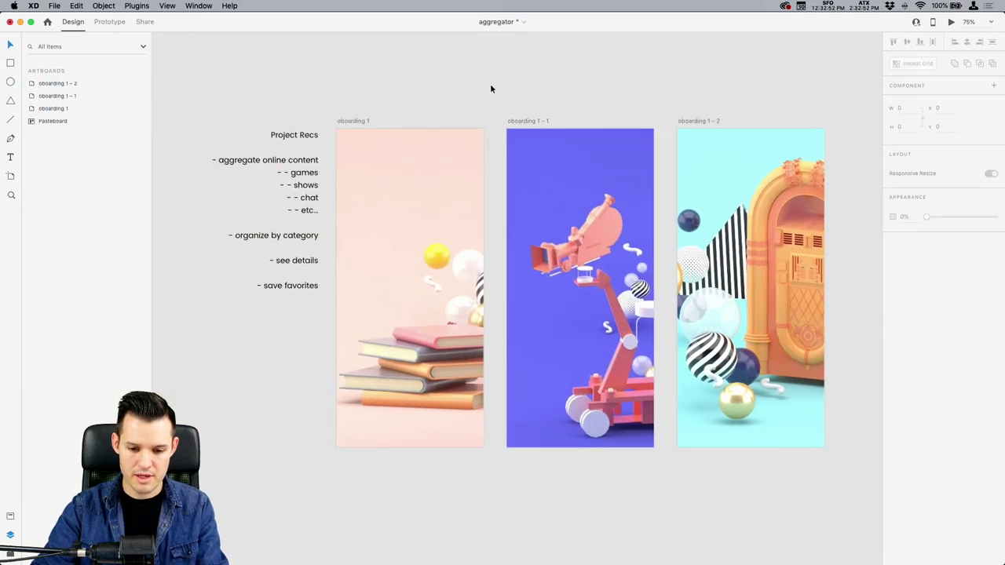
Move the 'Find a course to take' text into the top of oboarding 1 and adjust its weight and colour.
click(359, 164)
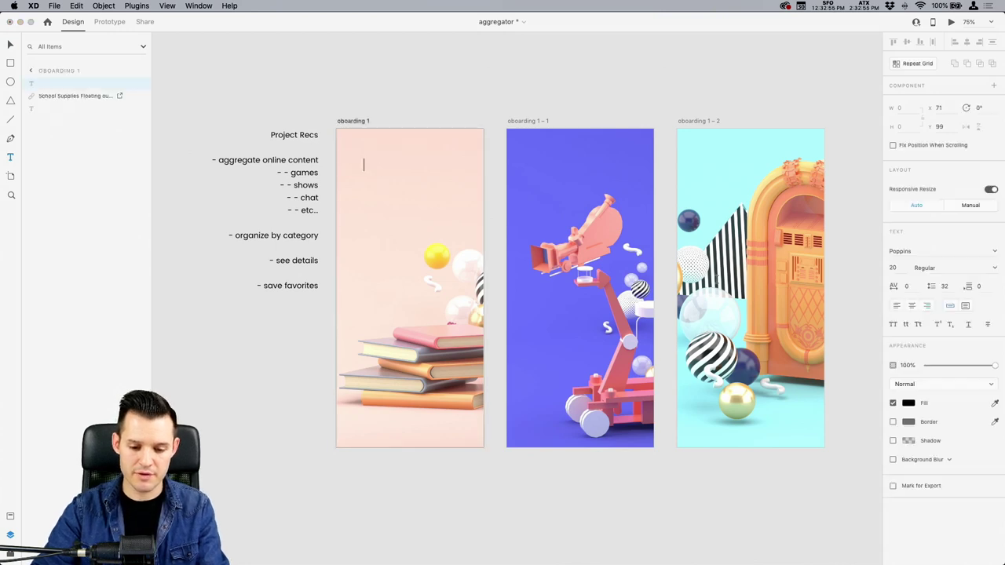
key(Escape)
key(super+equal)
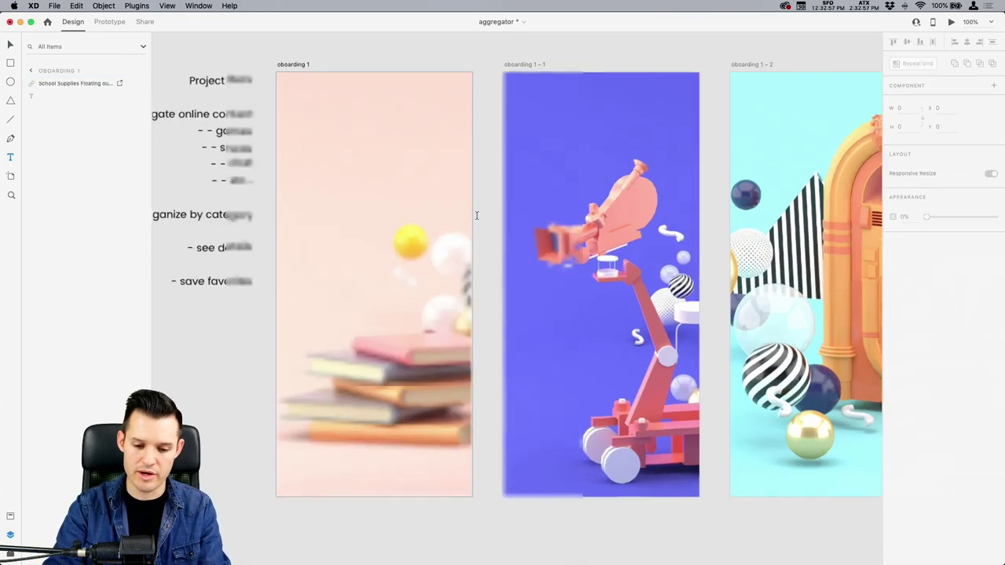
click(309, 122)
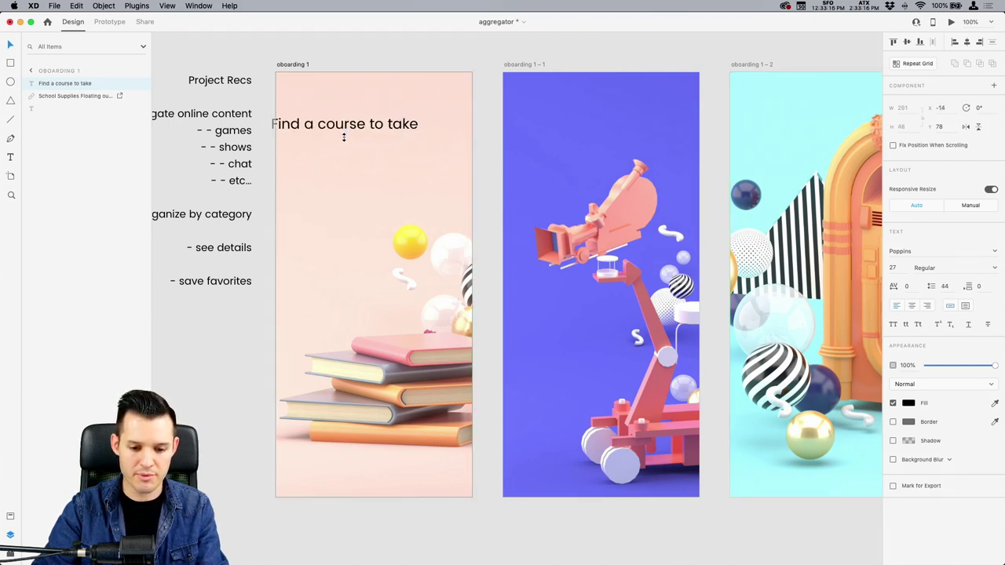
drag(346, 128, 365, 151)
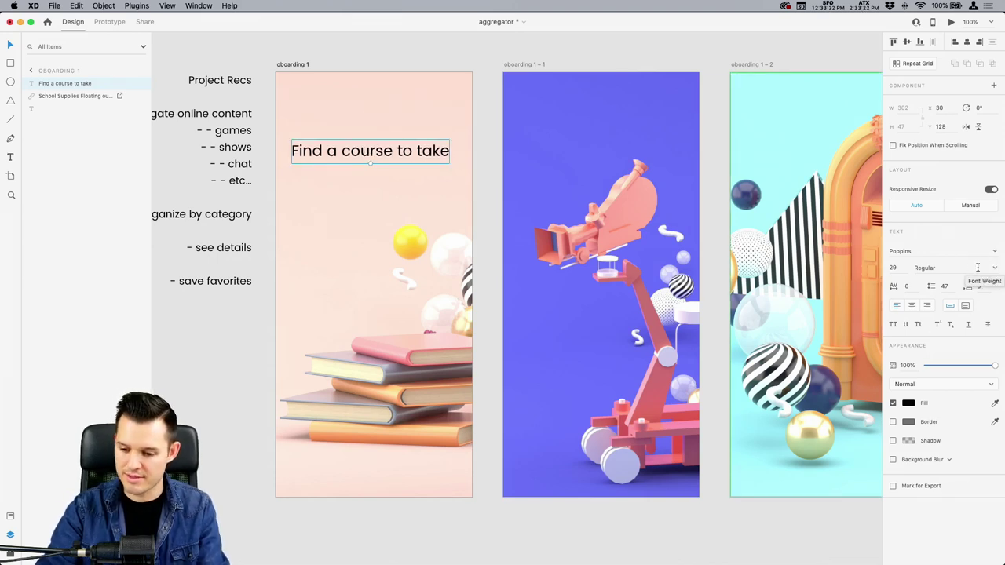
key(Up)
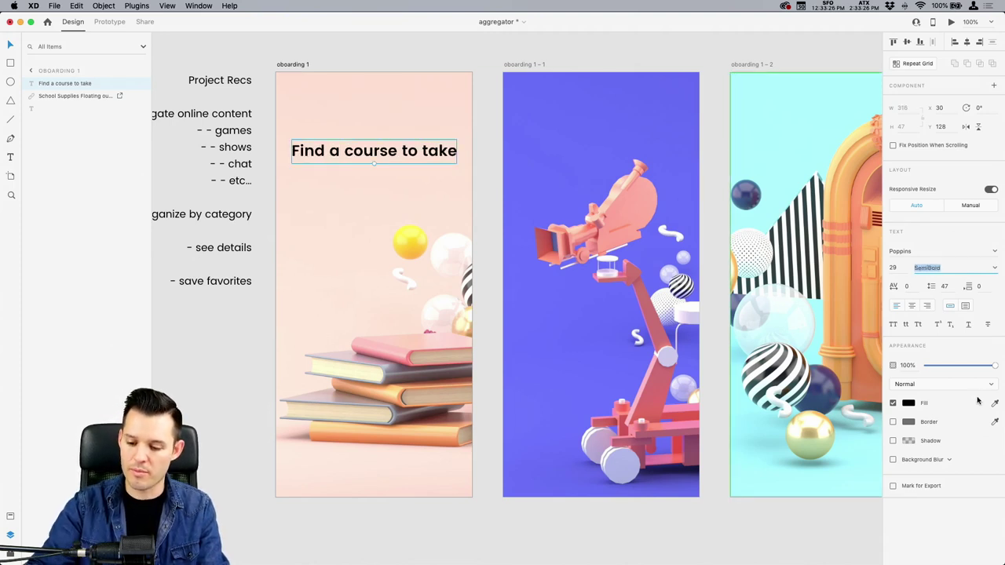
click(908, 403)
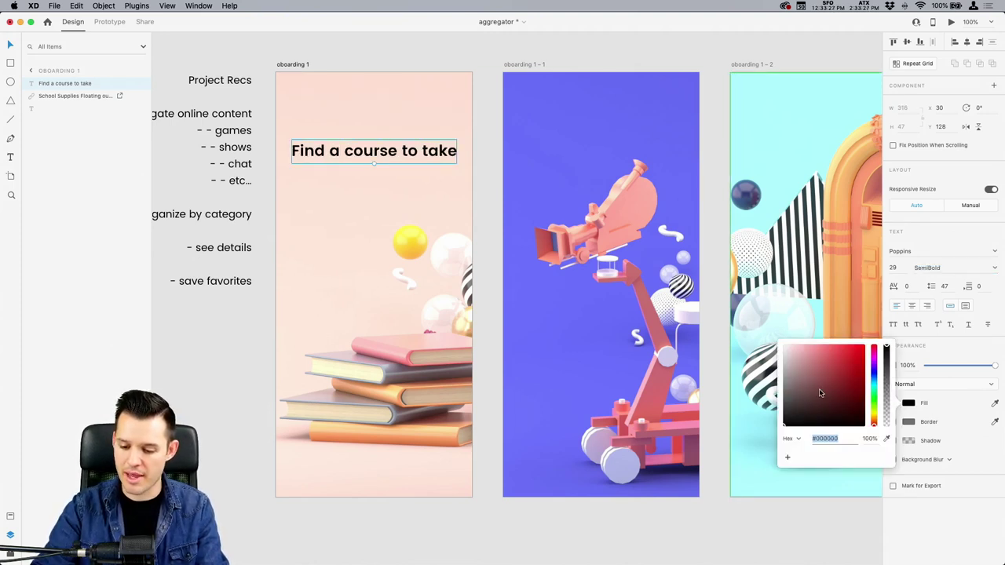
click(376, 55)
drag(355, 158, 360, 163)
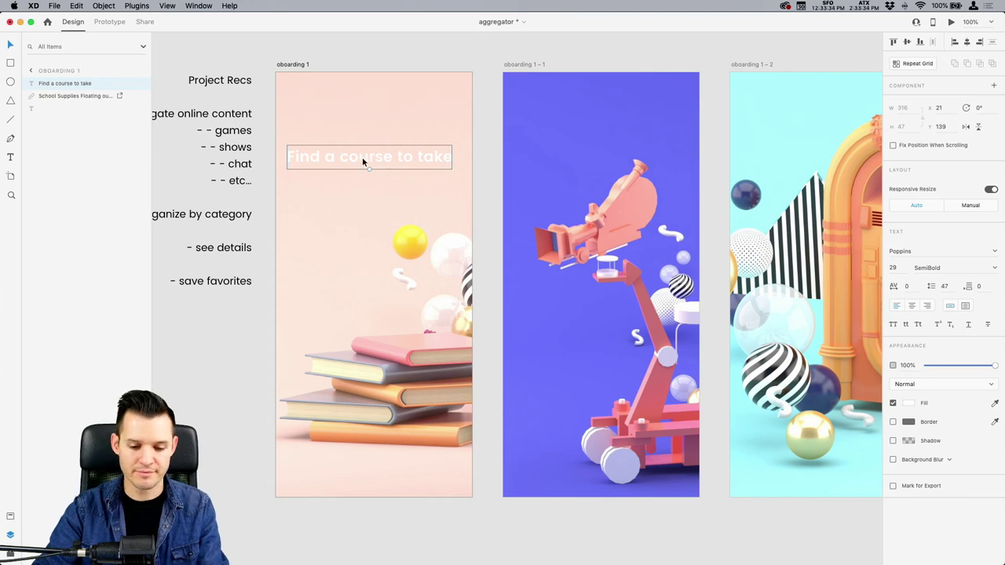
Retype the heading as 'Online Courses' and scale it larger.
double_click(361, 156)
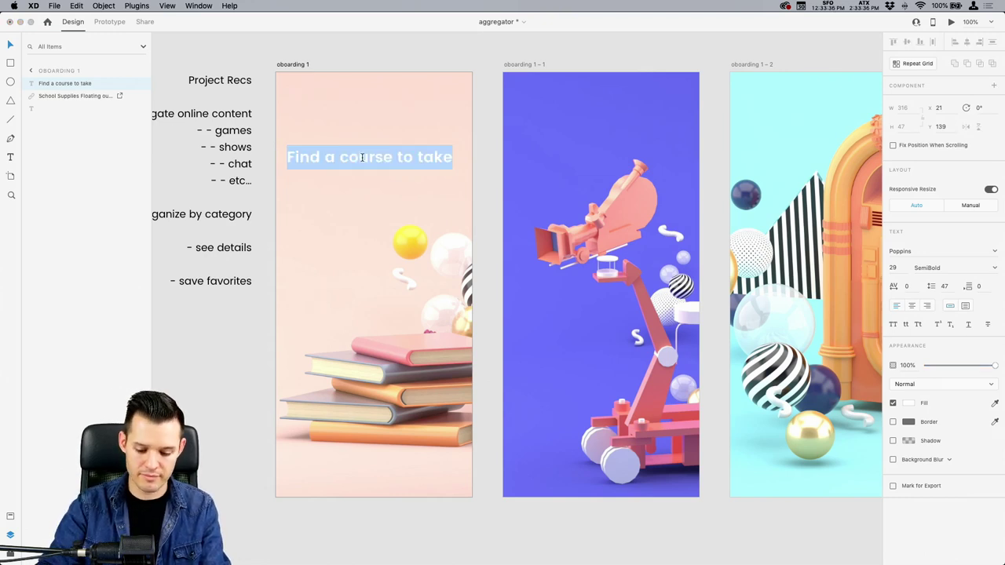
text(Omni)
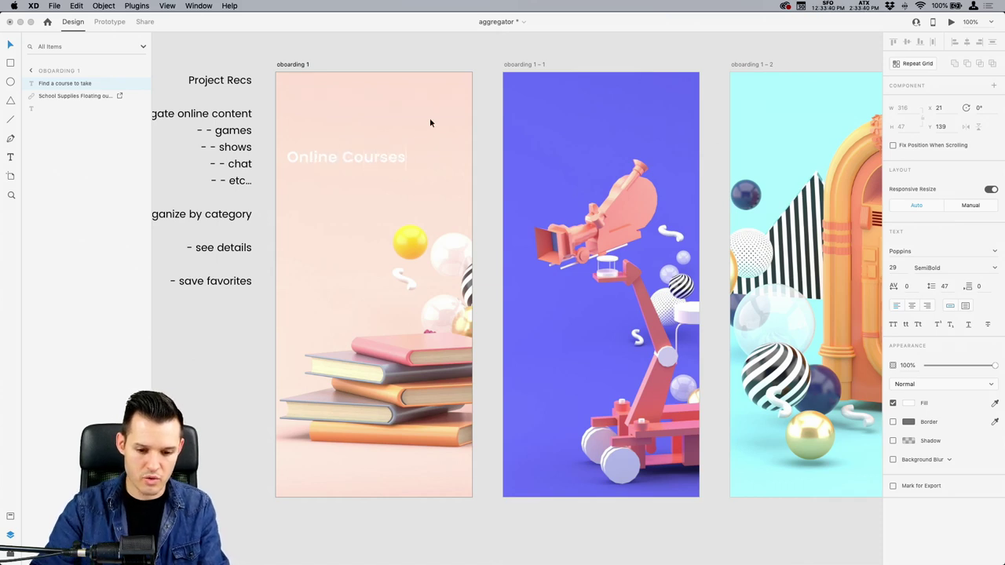
key(Escape)
drag(346, 170, 375, 173)
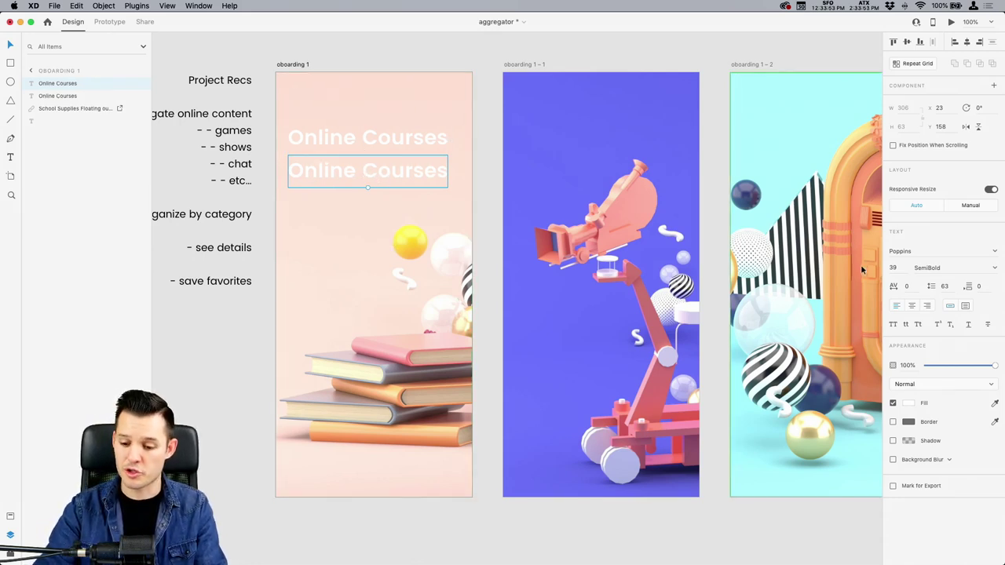
Make the lower Online Courses copy 19.5 pt (39/2) Medium and move it up.
click(895, 268)
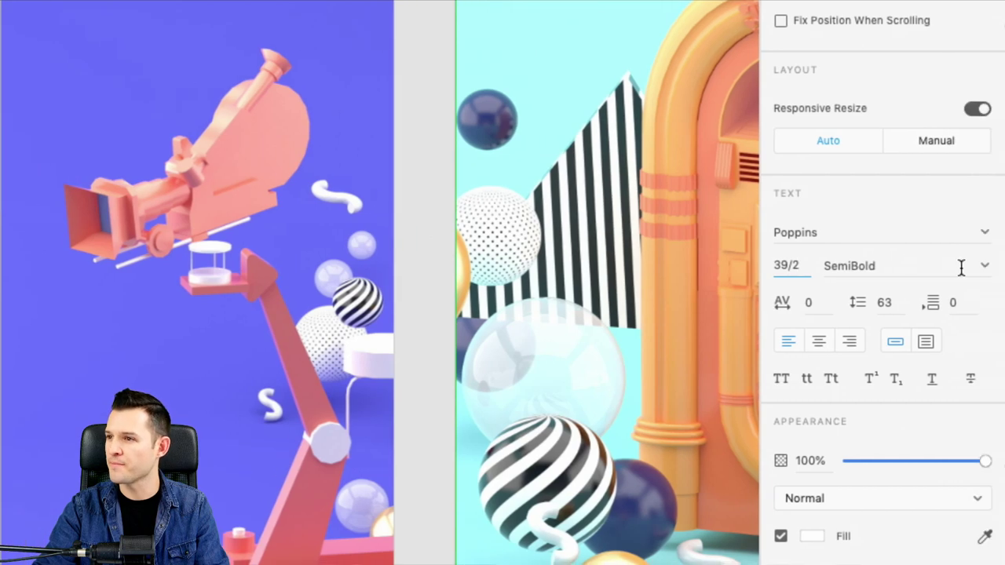
key(Return)
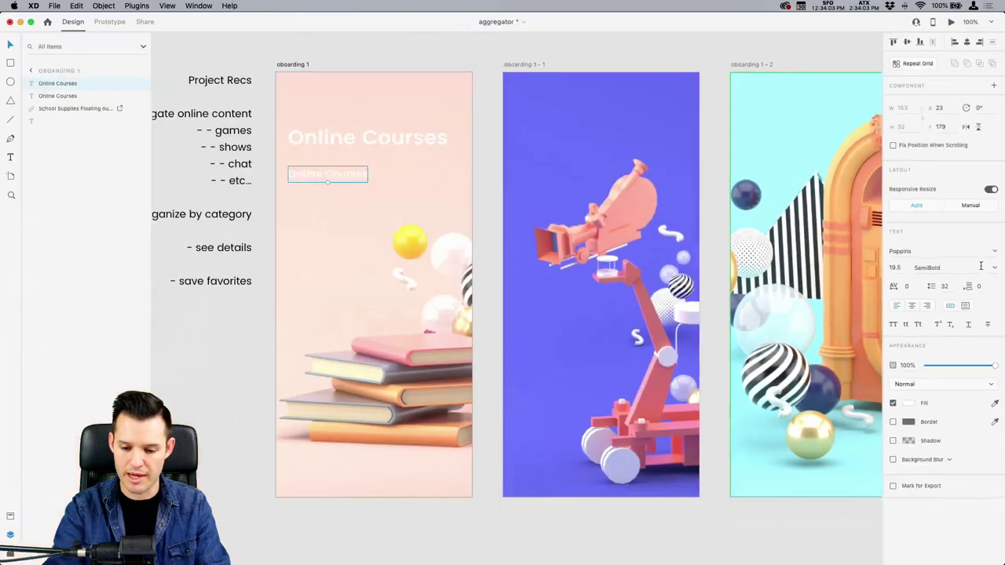
drag(347, 177, 347, 165)
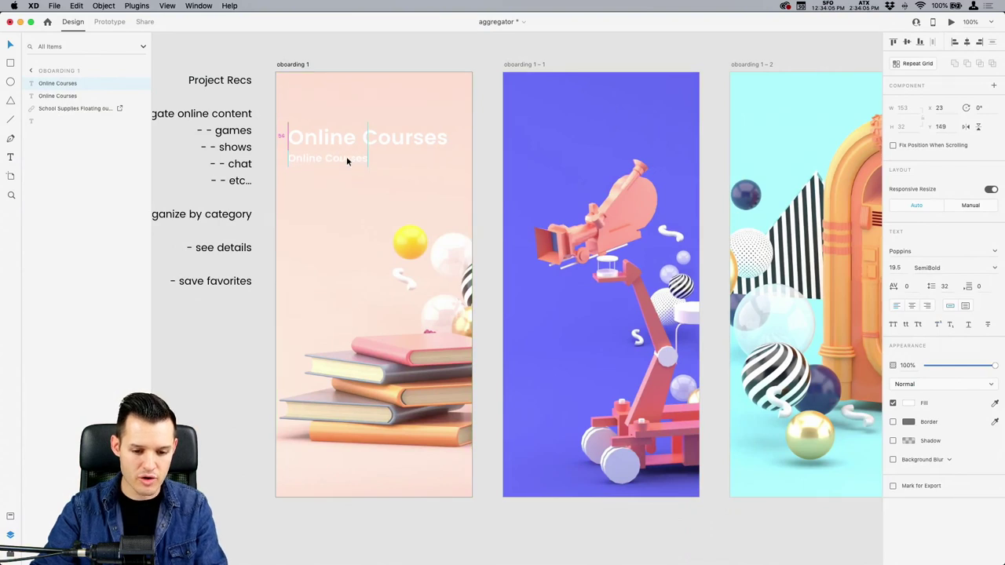
click(994, 269)
click(961, 303)
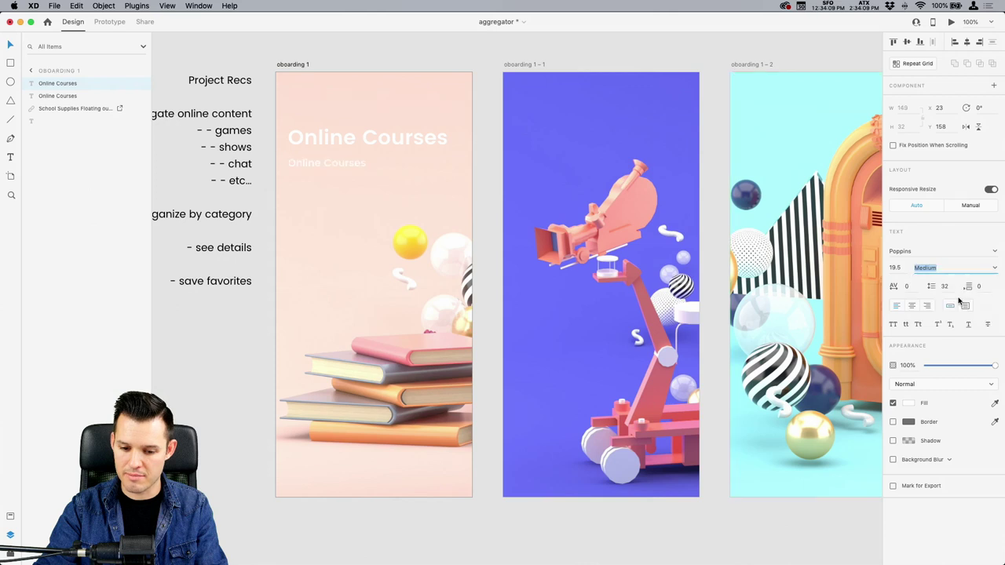
Set the main Online Courses title to Poppins Bold and nudge it down slightly.
click(371, 137)
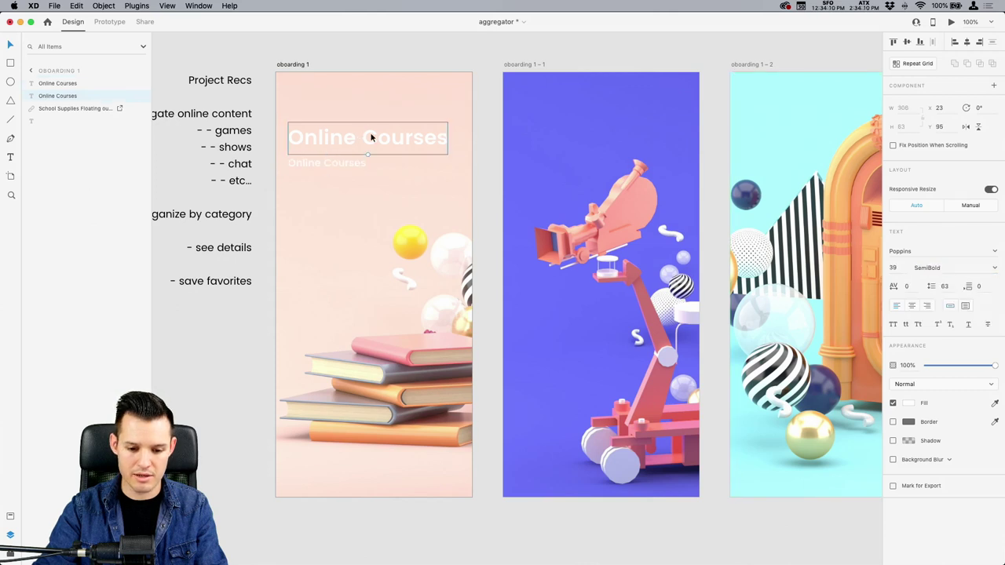
click(995, 269)
click(930, 317)
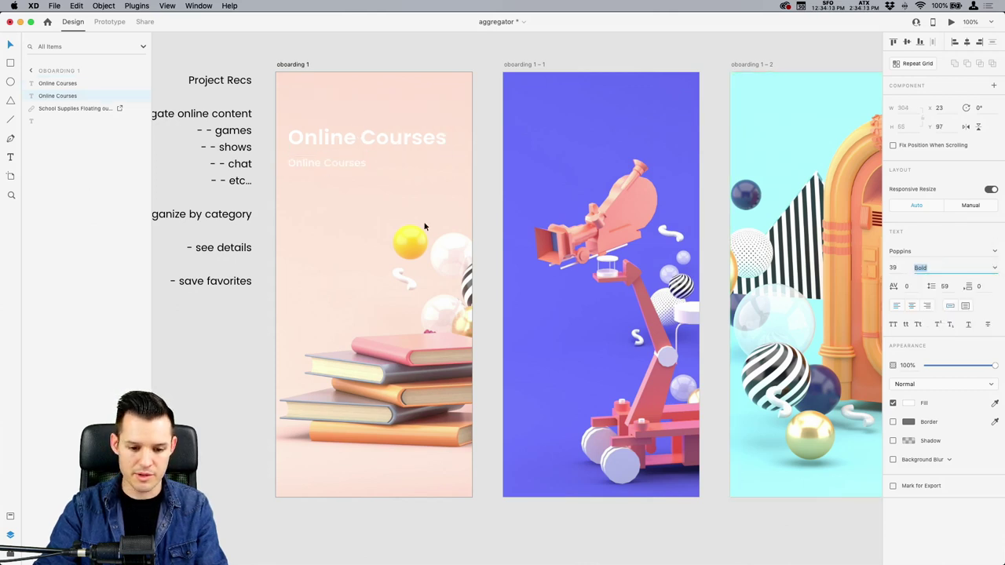
drag(317, 143, 324, 148)
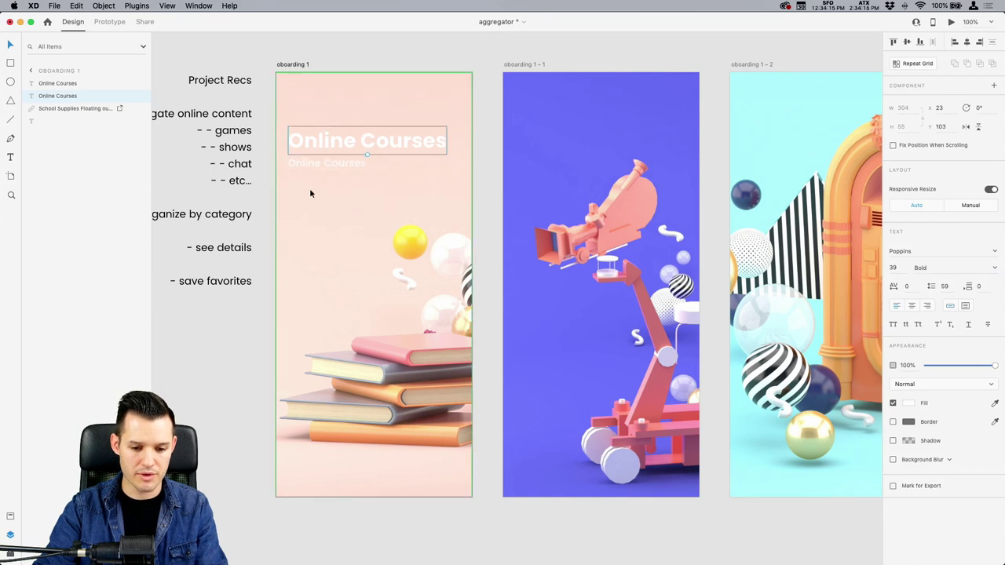
click(330, 203)
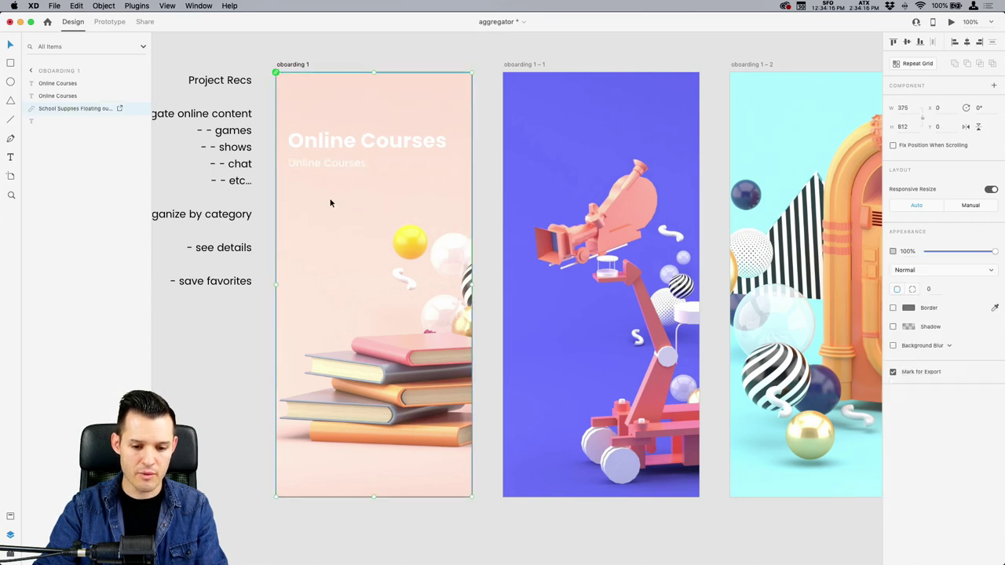
Lock the book image layer, then scale up the Online Courses title and subtitle together and move them lower.
click(131, 110)
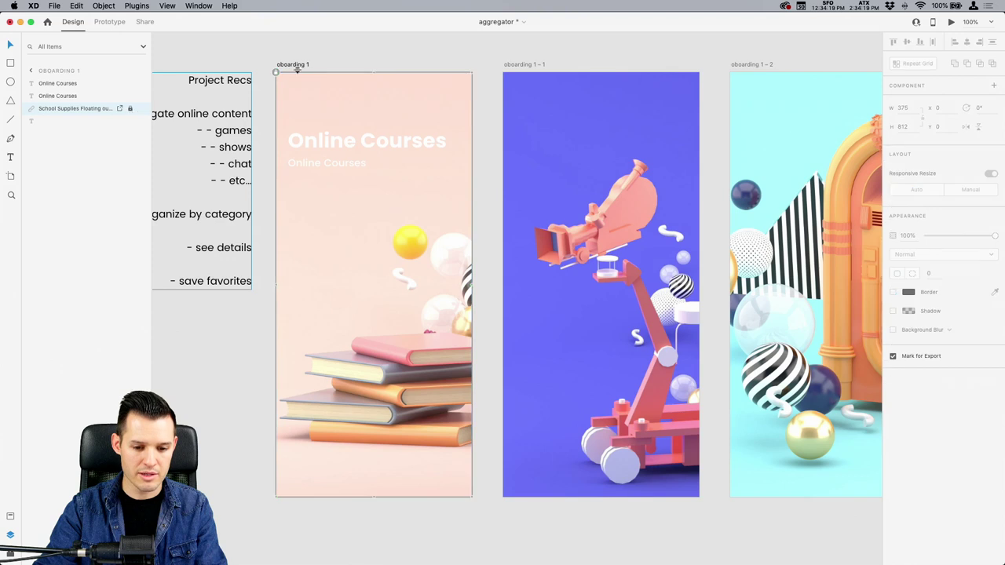
click(341, 49)
drag(339, 142, 368, 160)
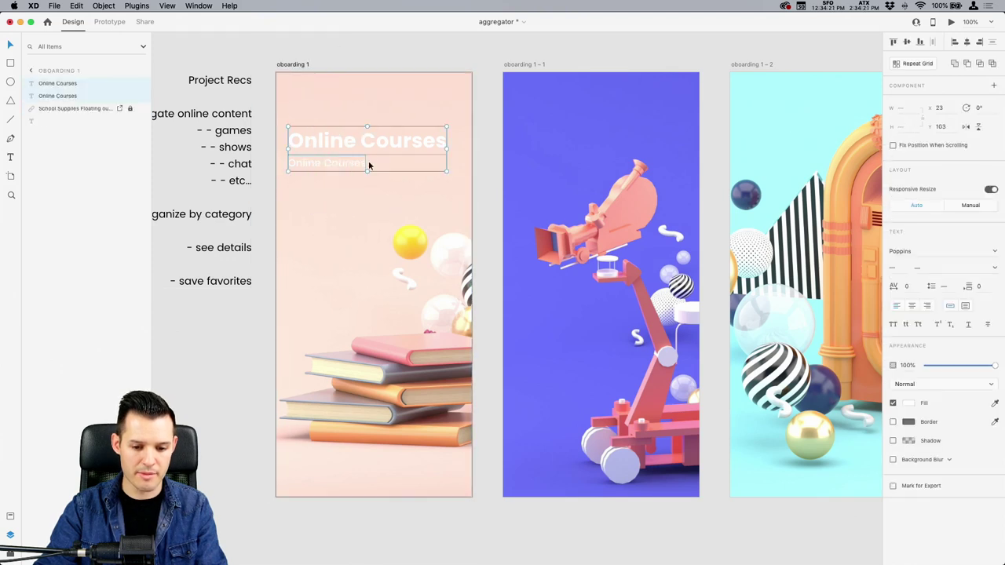
drag(444, 168, 469, 184)
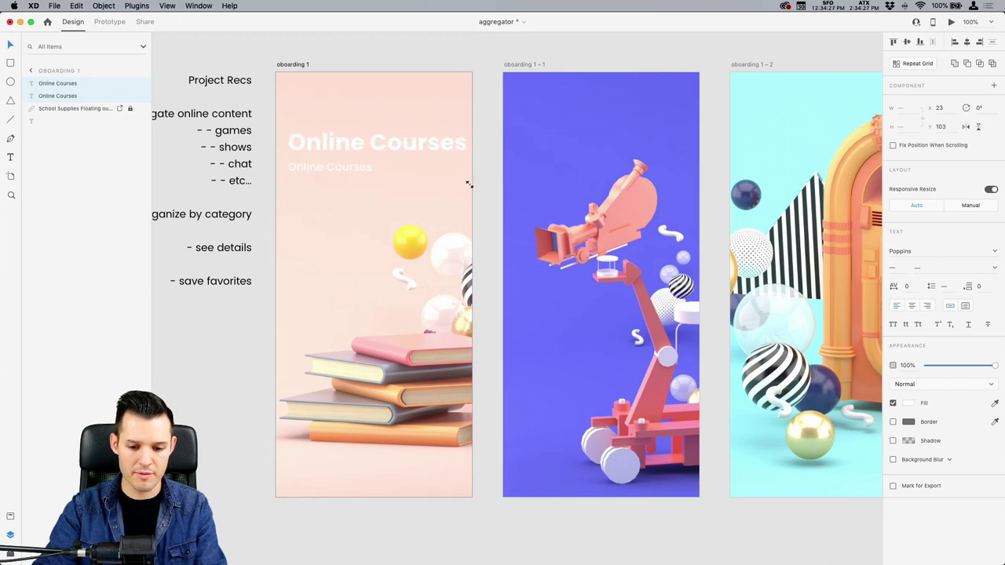
drag(292, 180, 286, 180)
drag(357, 145, 352, 144)
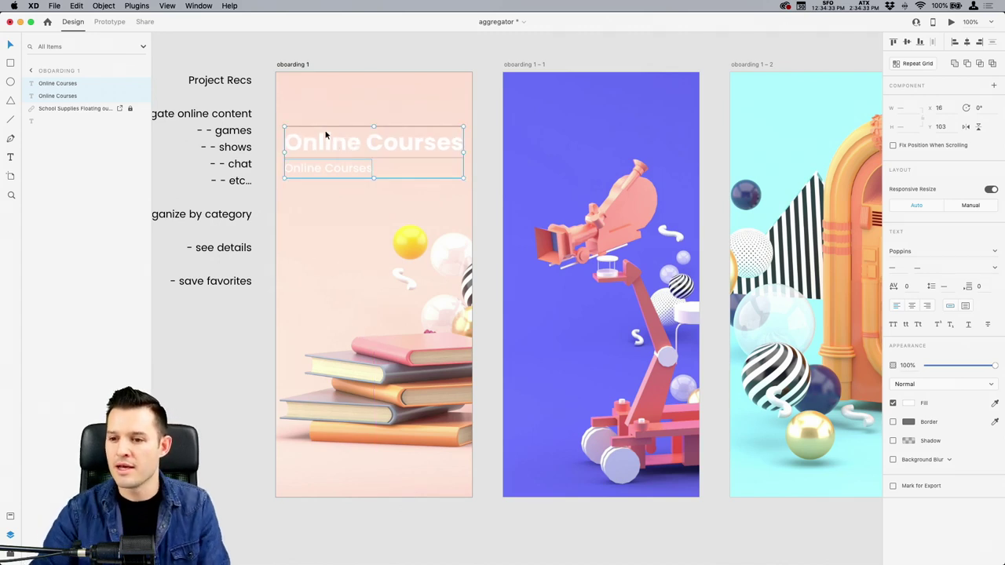
drag(318, 142, 319, 146)
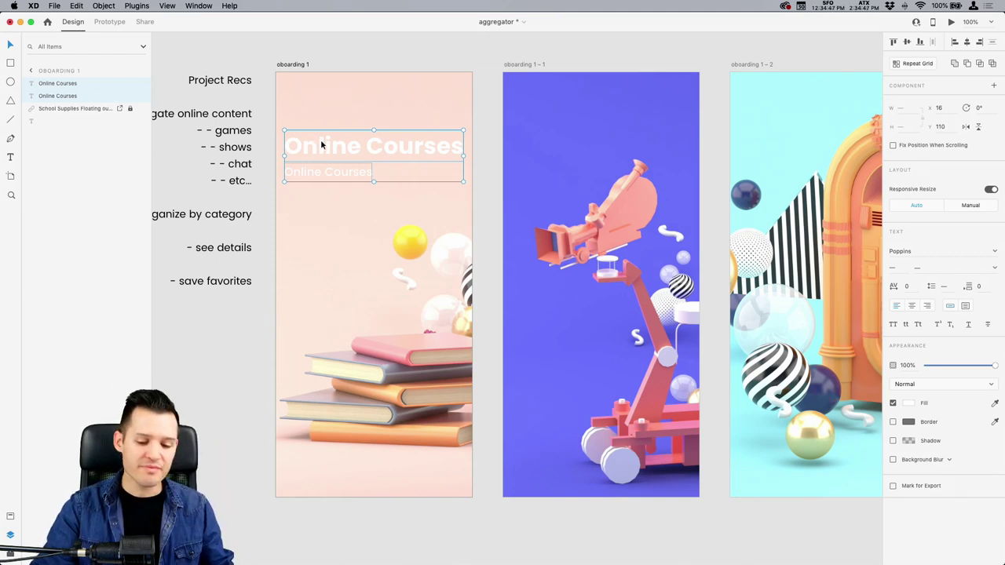
mouse_move(319, 147)
mouse_down()
mouse_move(322, 170)
mouse_move(325, 161)
mouse_up()
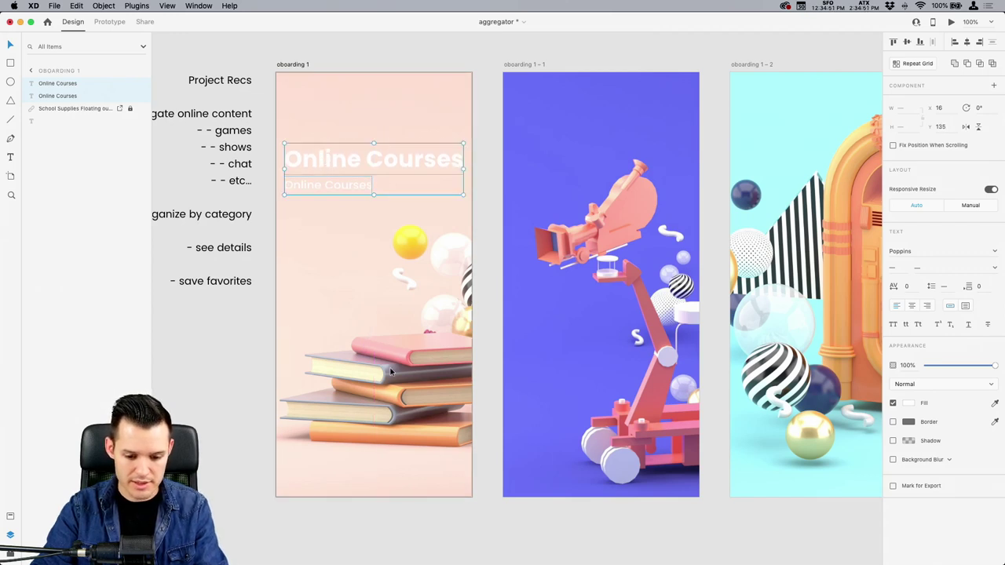
click(554, 158)
Paste the Online Courses title and subtitle onto the second and third artboards.
key(cmd+v)
scroll(581, 159, right, 3)
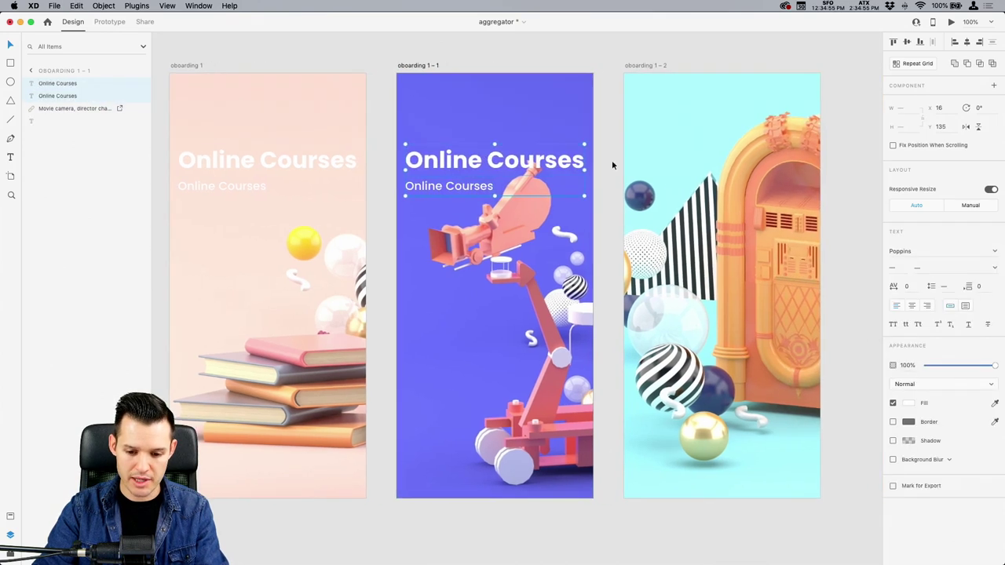
scroll(669, 160, right, 3)
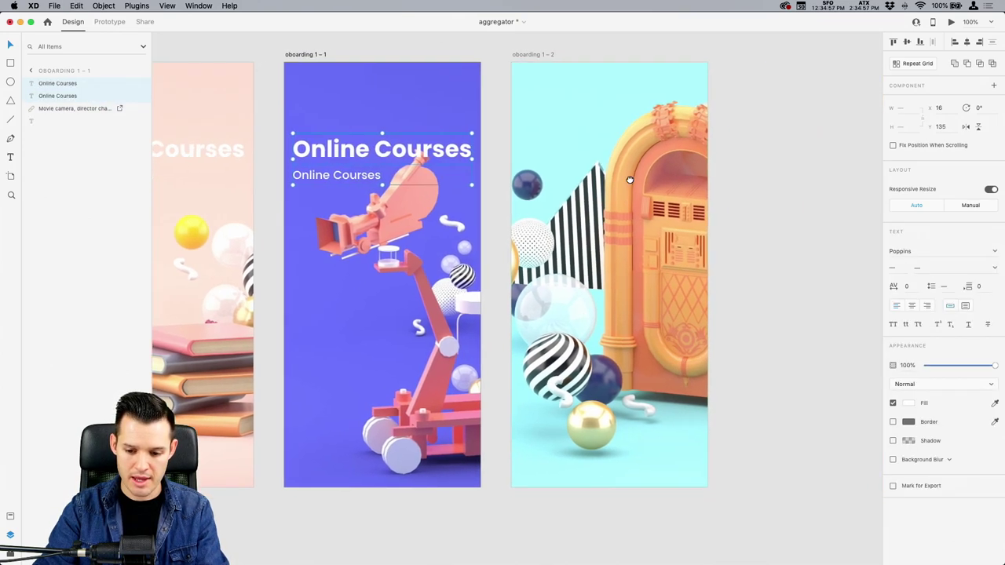
click(588, 150)
key(cmd+v)
Resize the jukebox image within its mask and shift it to the right.
key(cmd+minus)
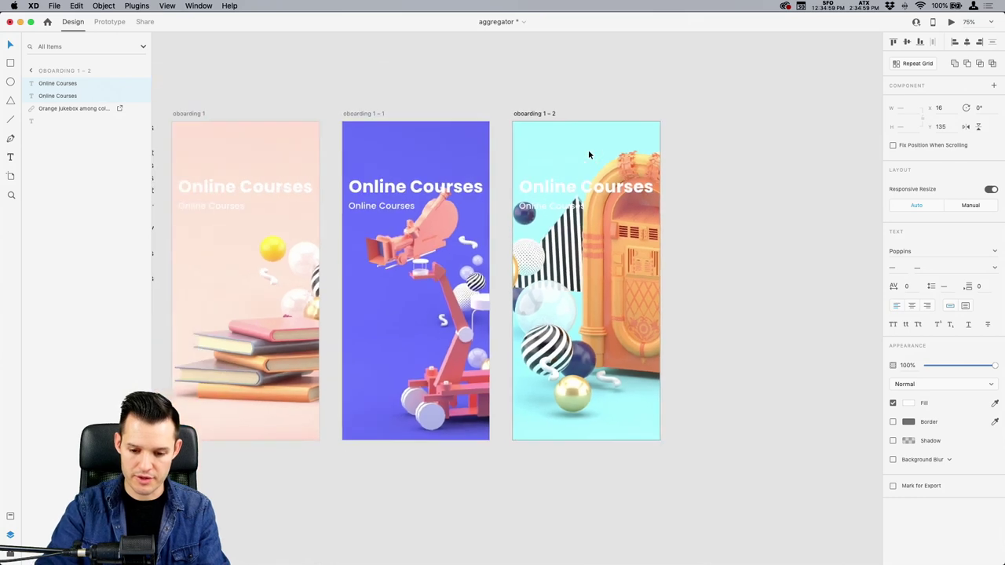
click(711, 226)
click(629, 255)
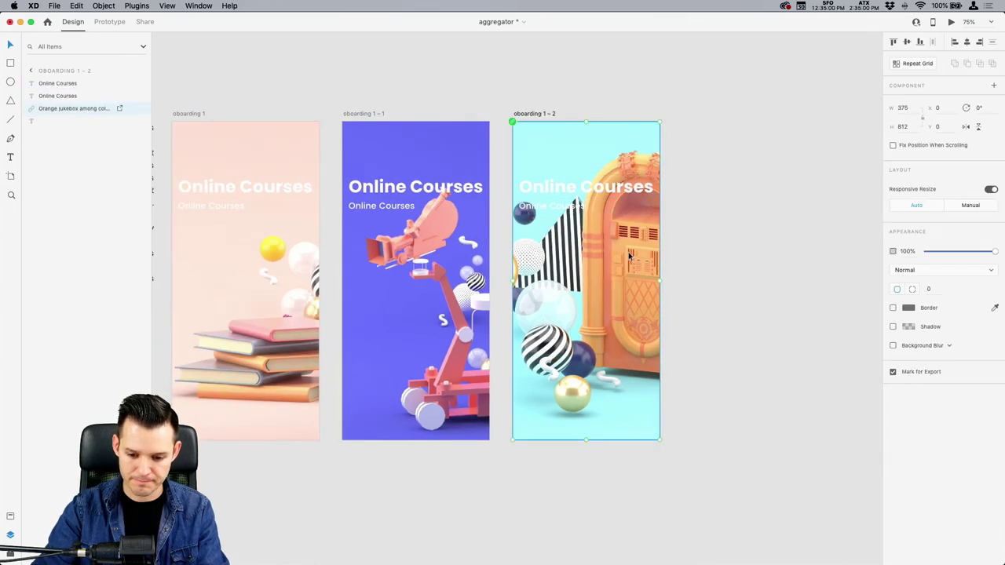
double_click(602, 290)
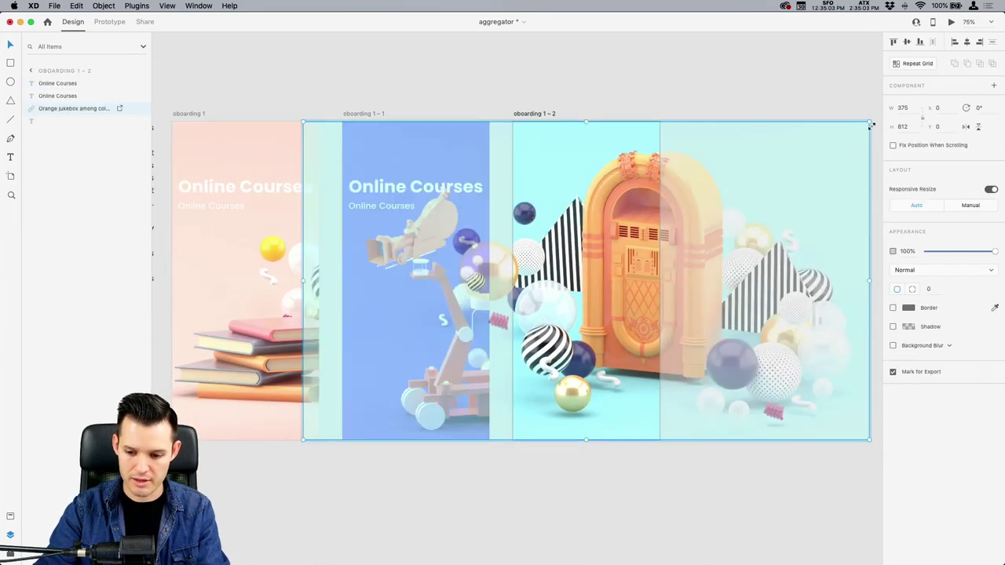
drag(870, 124, 777, 182)
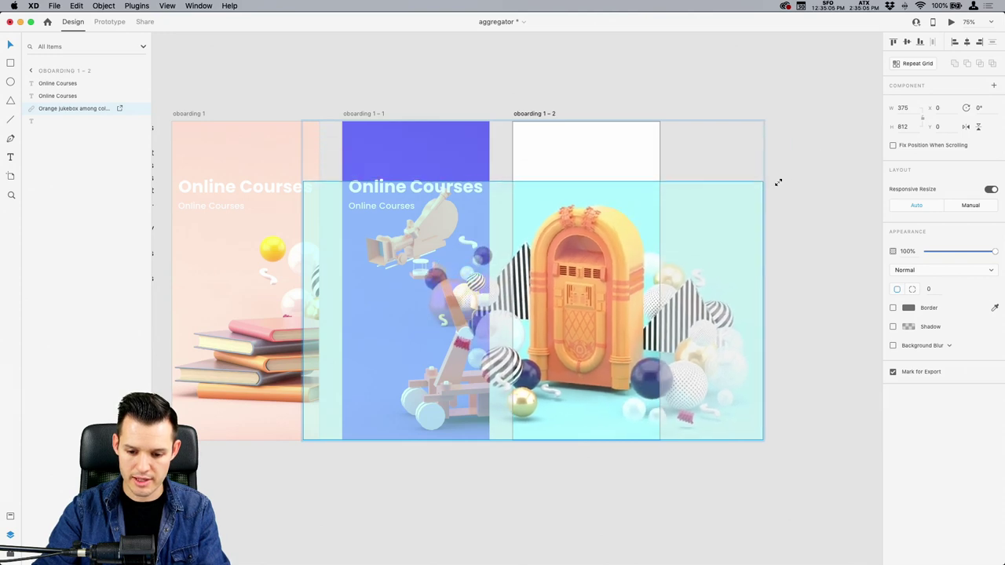
drag(581, 355, 663, 357)
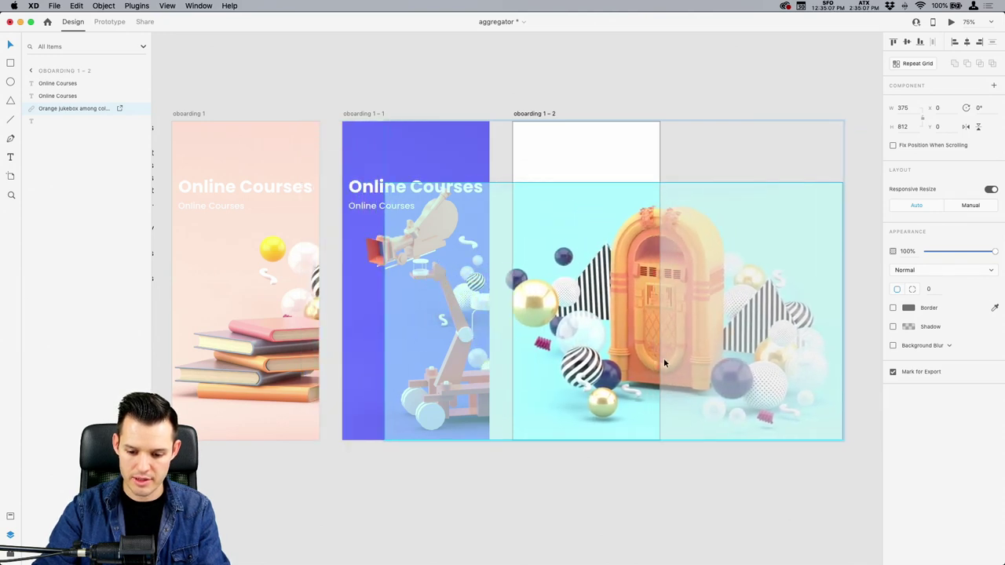
click(724, 481)
Draw a cyan-filled band across the third artboard's top and remove a stray rectangle.
key(r)
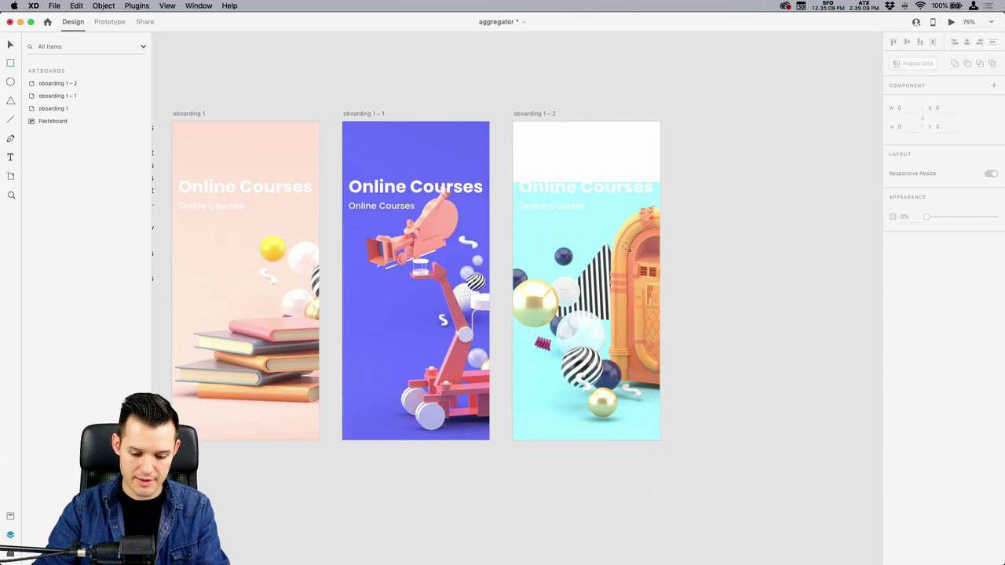
drag(515, 122, 659, 198)
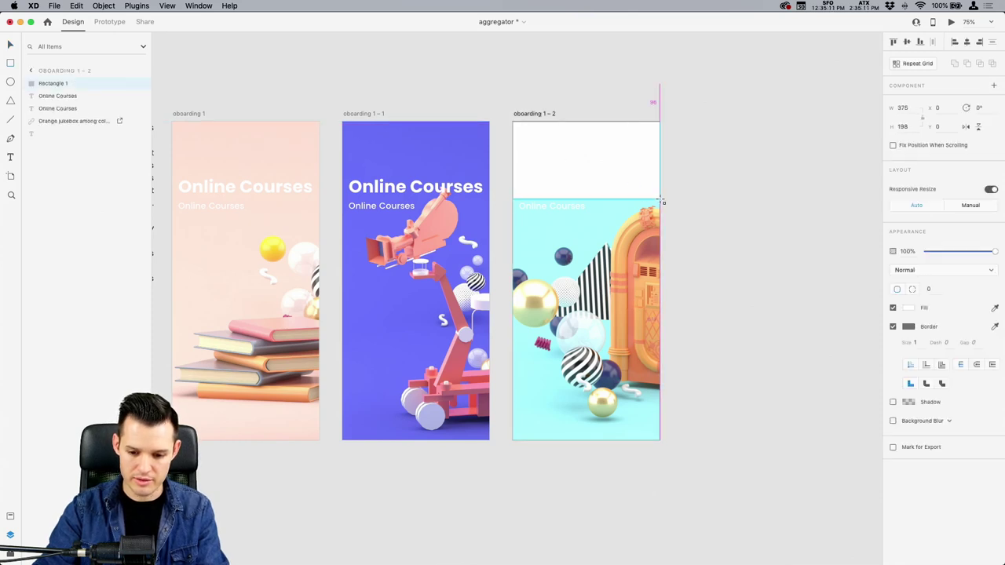
click(995, 307)
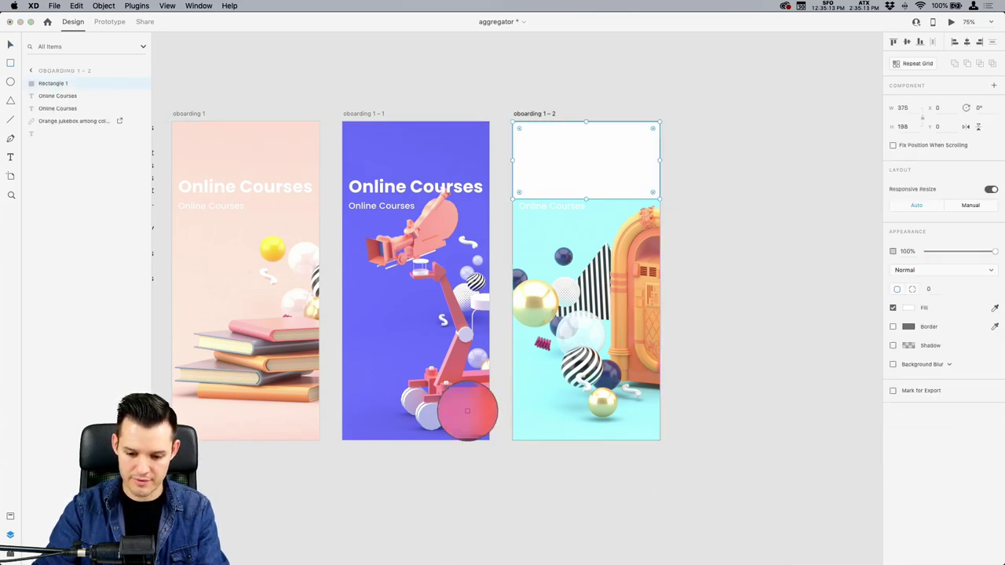
click(539, 422)
mouse_move(719, 201)
mouse_down()
mouse_move(736, 211)
mouse_move(691, 227)
mouse_up()
key(Escape)
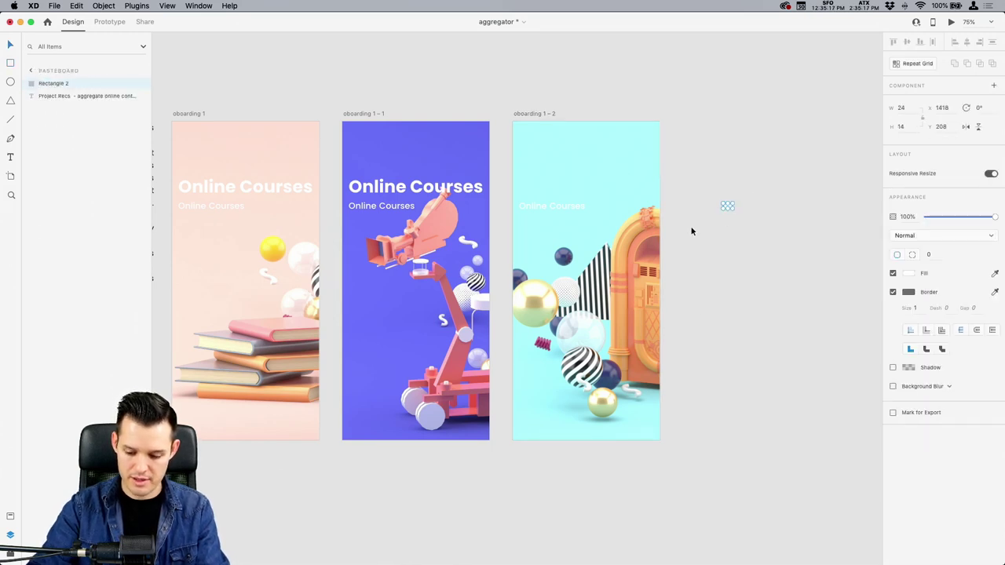
key(Delete)
Send the cyan band behind the title text and delete the empty text layer.
key(super+equal)
scroll(587, 147, up, 2)
scroll(587, 147, right, 2)
click(587, 147)
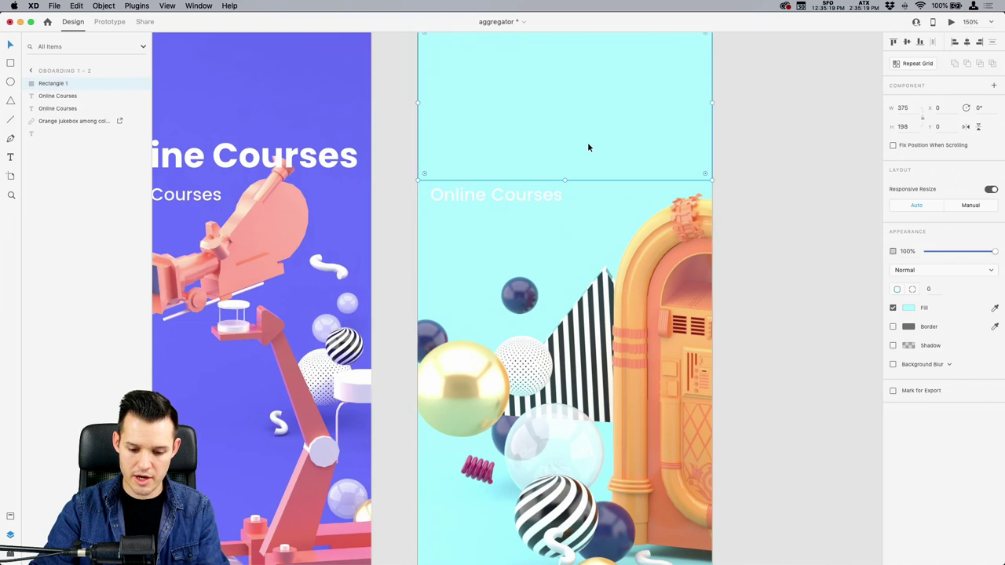
key(super+bracketleft)
key(super+bracketleft)
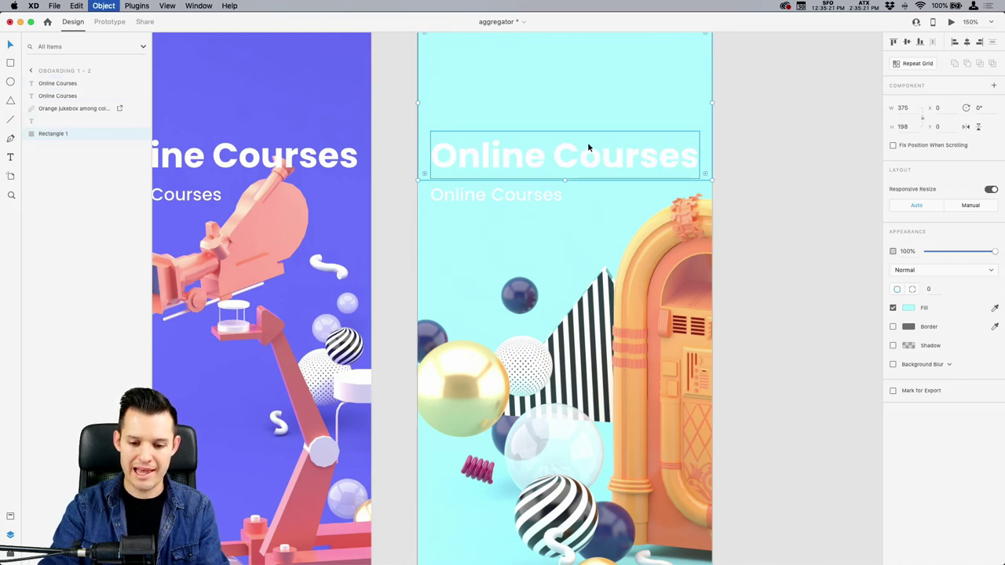
scroll(605, 124, up, 2)
scroll(605, 123, left, 2)
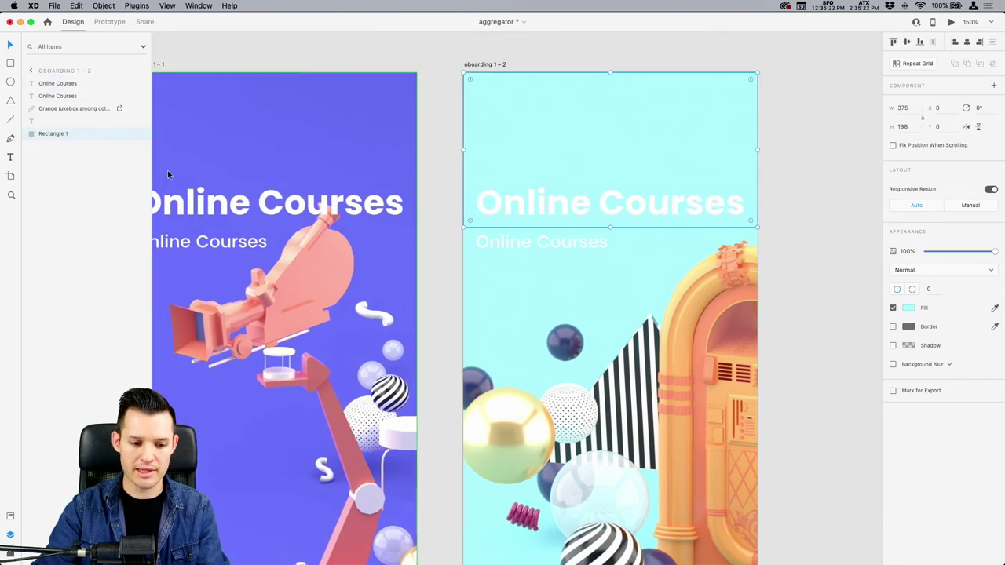
click(57, 123)
key(Delete)
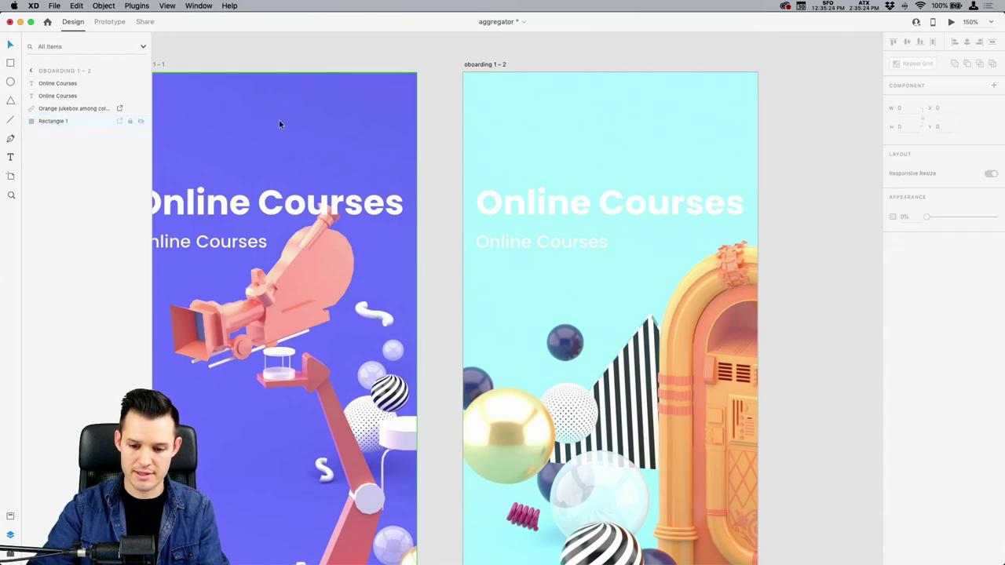
Paste the cyan band rectangle onto the purple middle artboard.
click(543, 118)
scroll(540, 236, down, 1)
scroll(537, 272, down, 5)
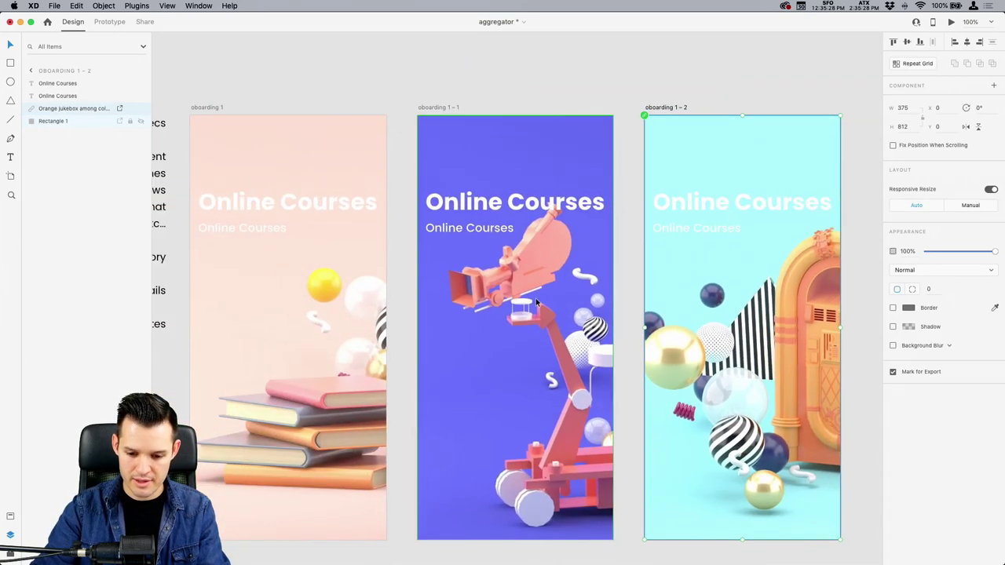
click(536, 302)
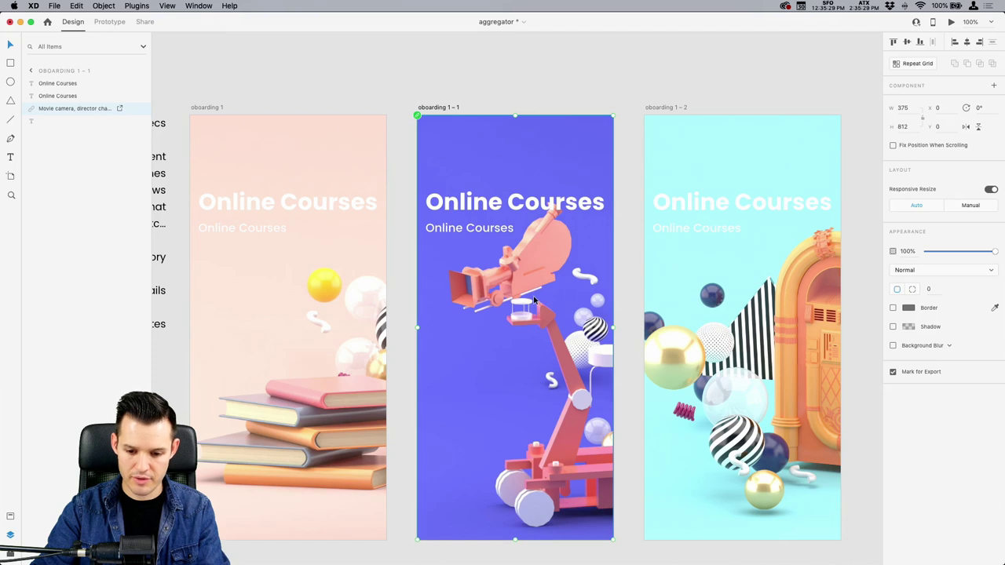
click(693, 164)
click(50, 121)
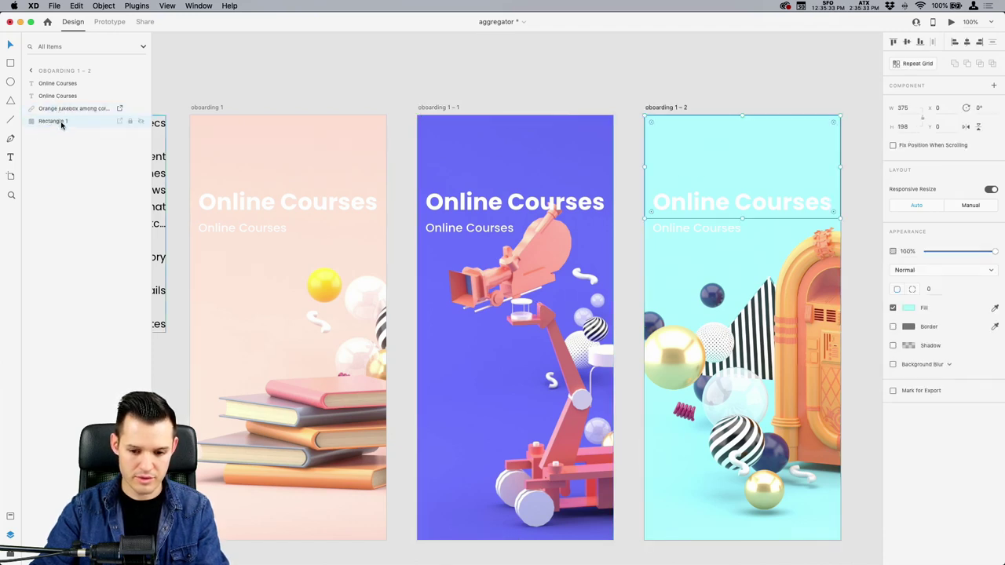
click(459, 152)
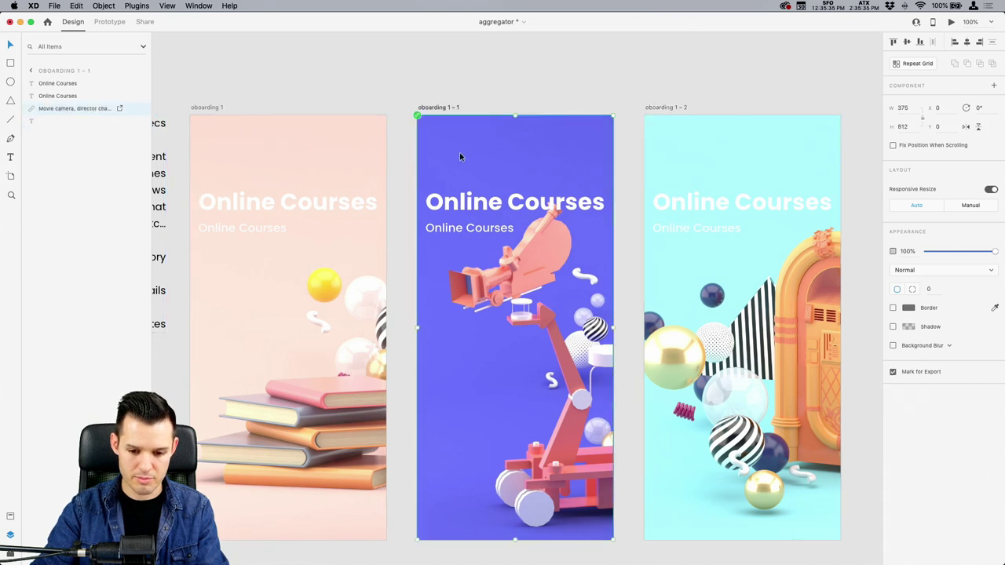
key(super+v)
Bring the camera image forward and move both Online Courses text layers above it.
click(525, 342)
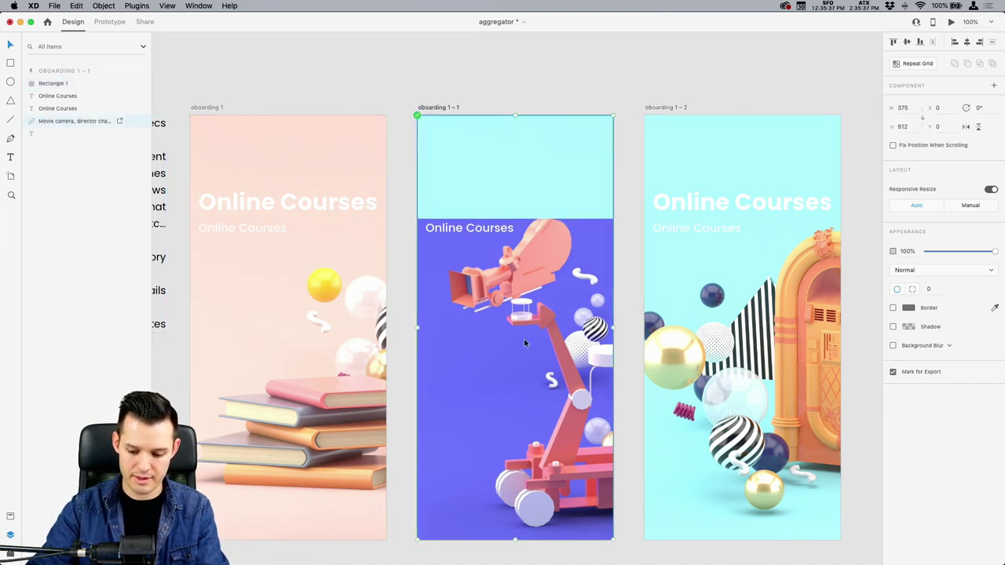
key(super+bracketright)
key(super+bracketright)
key(super+bracketright)
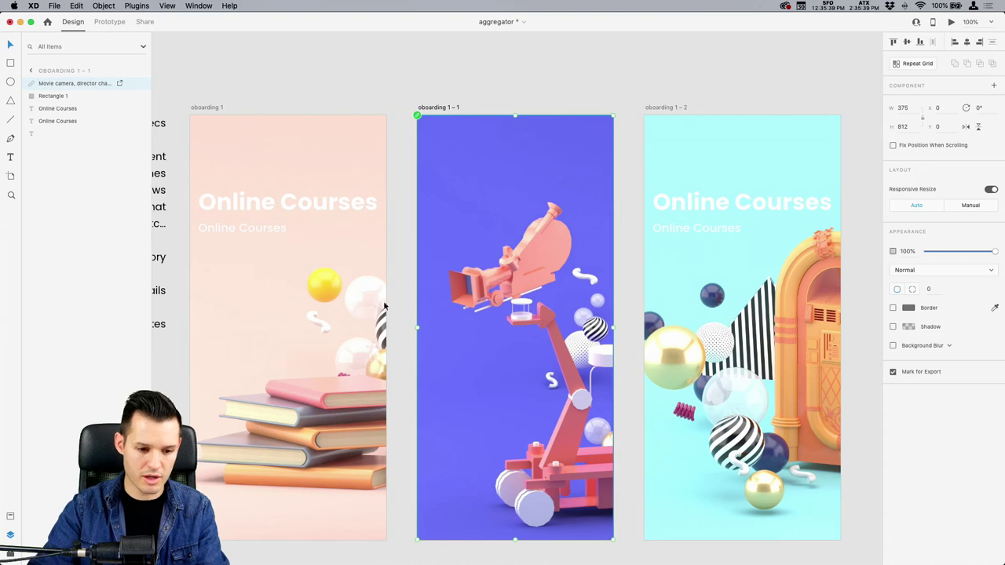
click(58, 121)
shift+click(57, 109)
drag(59, 108, 64, 81)
key(super+minus)
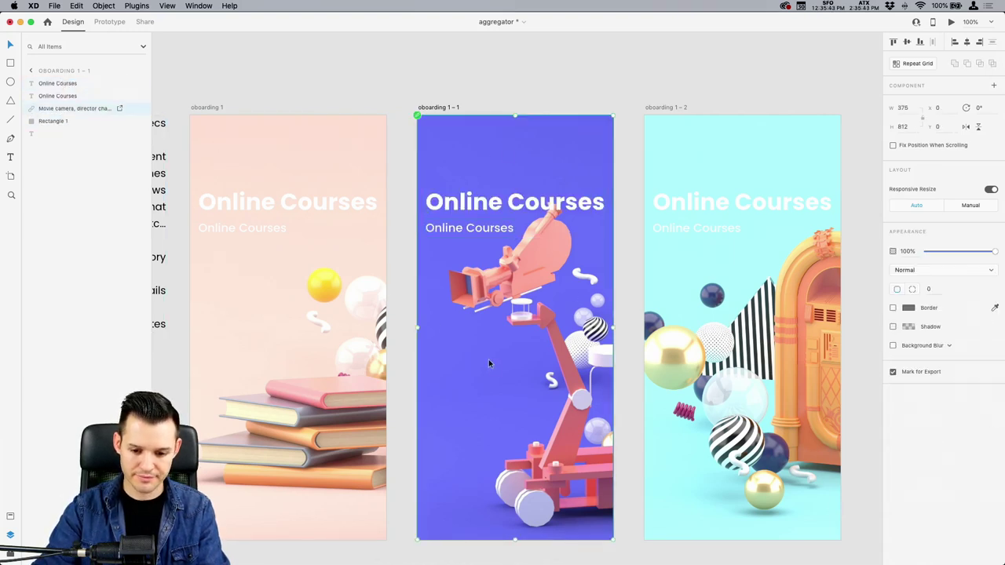
Shrink and reposition the camera image inside its mask.
click(490, 418)
double_click(490, 414)
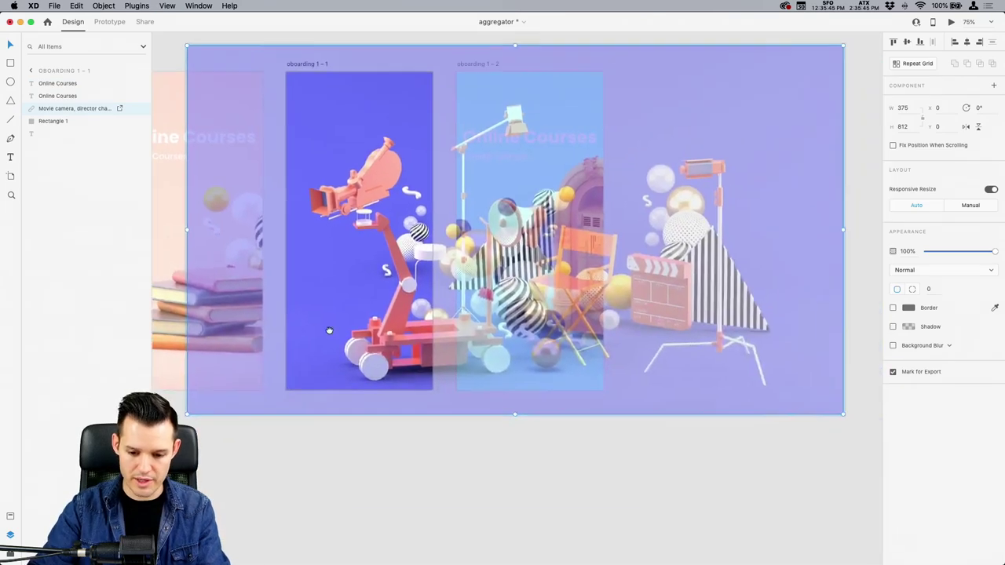
drag(841, 103, 680, 192)
drag(335, 244, 350, 239)
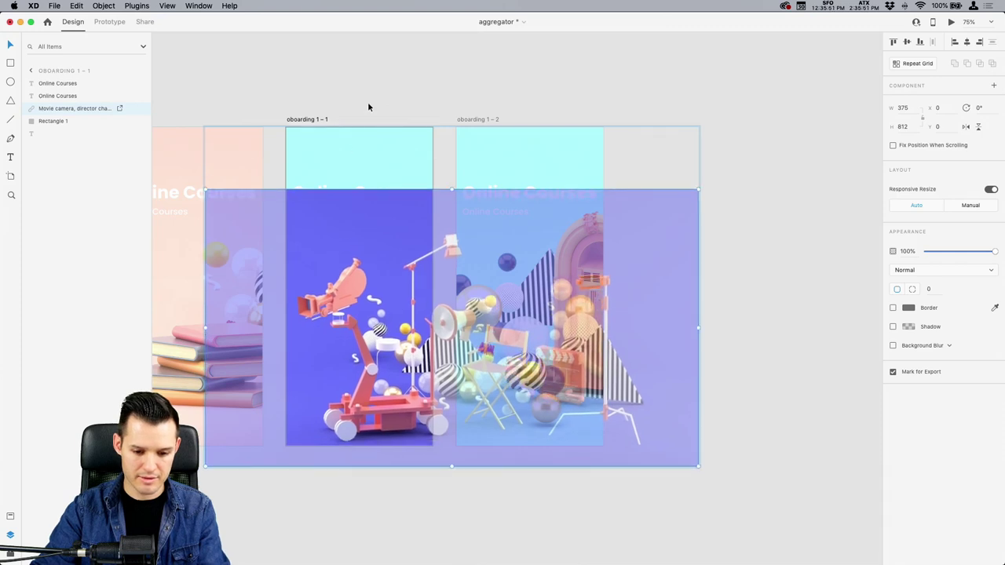
click(365, 138)
Fill the top band with the purple sampled from the camera artboard.
click(994, 308)
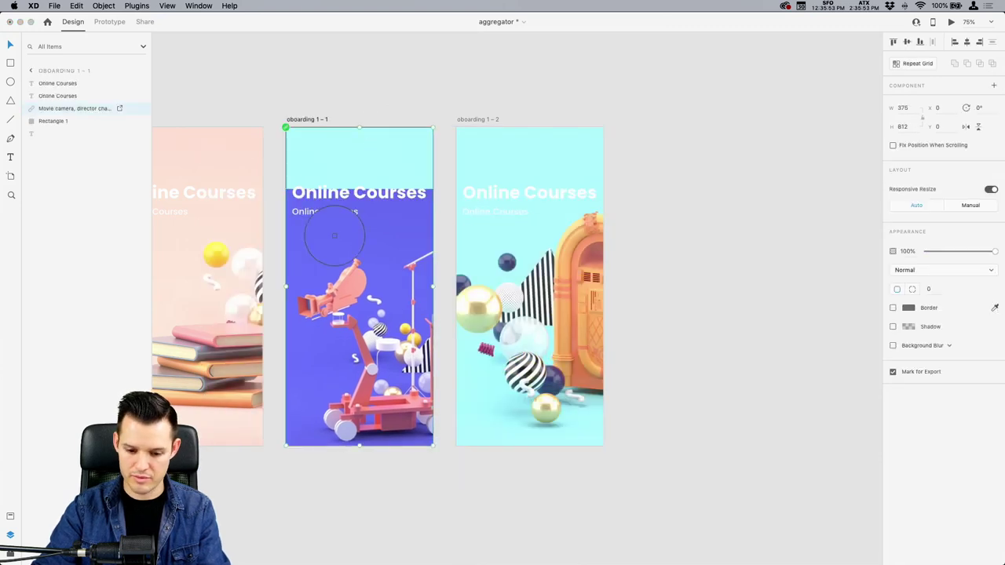
click(348, 255)
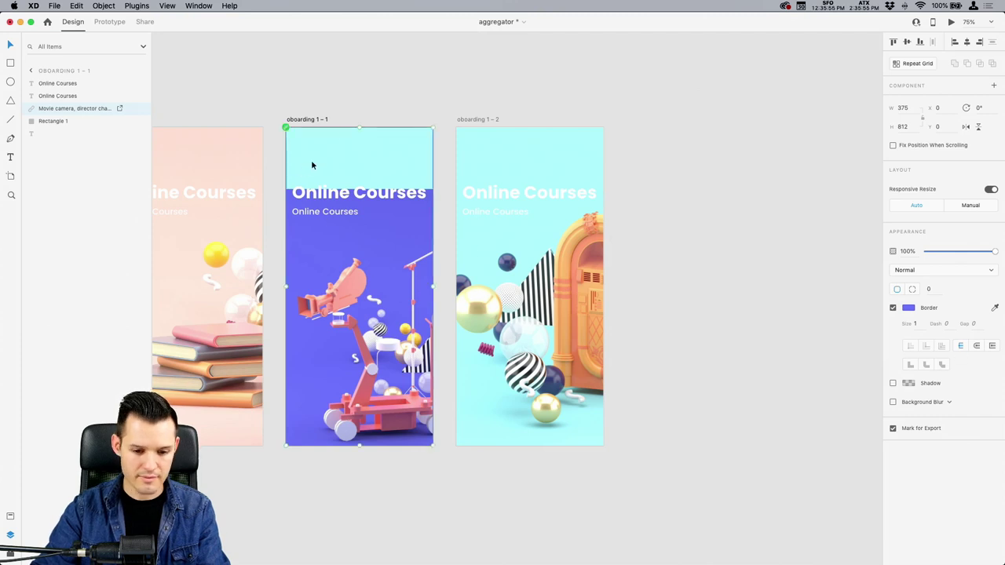
click(69, 123)
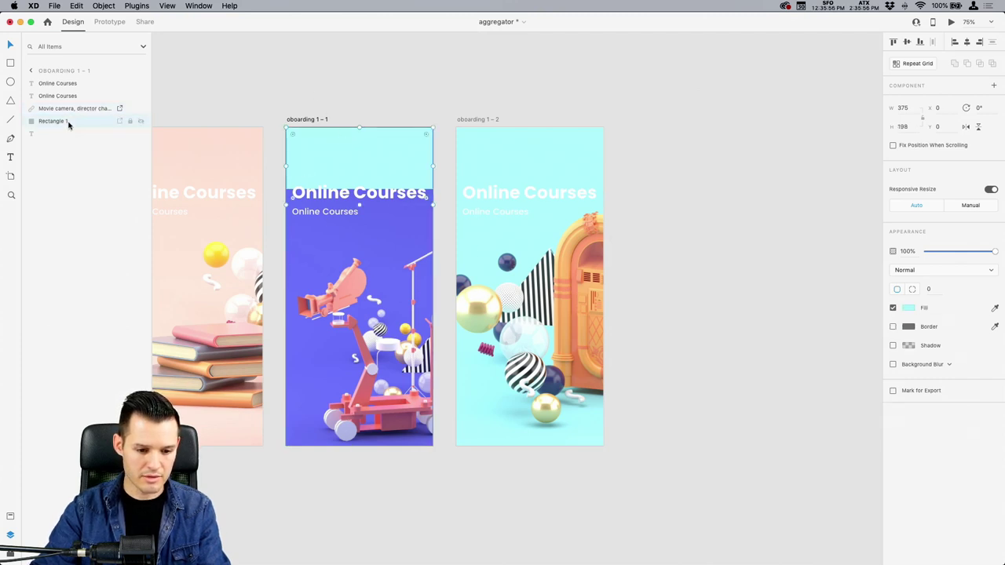
click(324, 254)
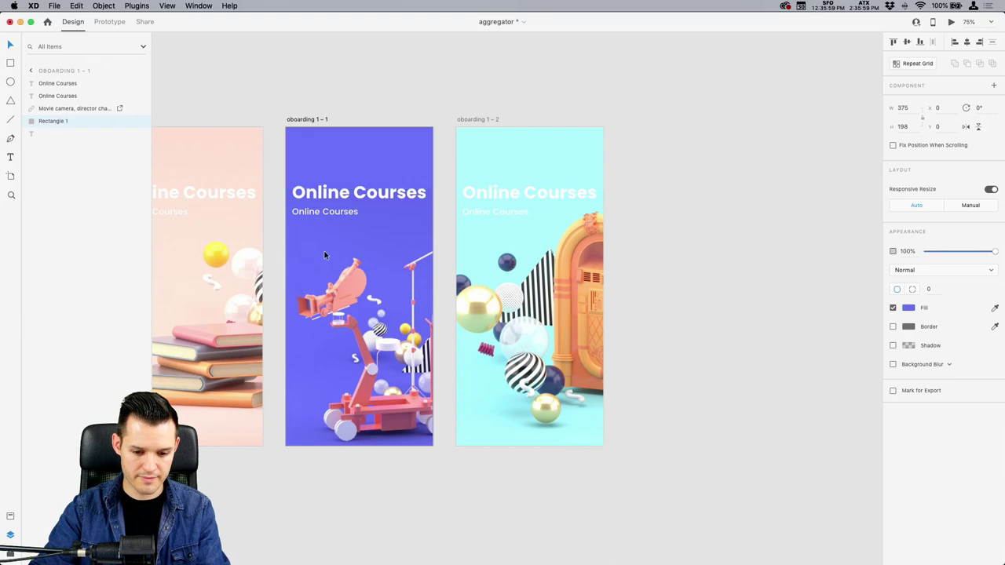
click(295, 94)
scroll(422, 87, left, 5)
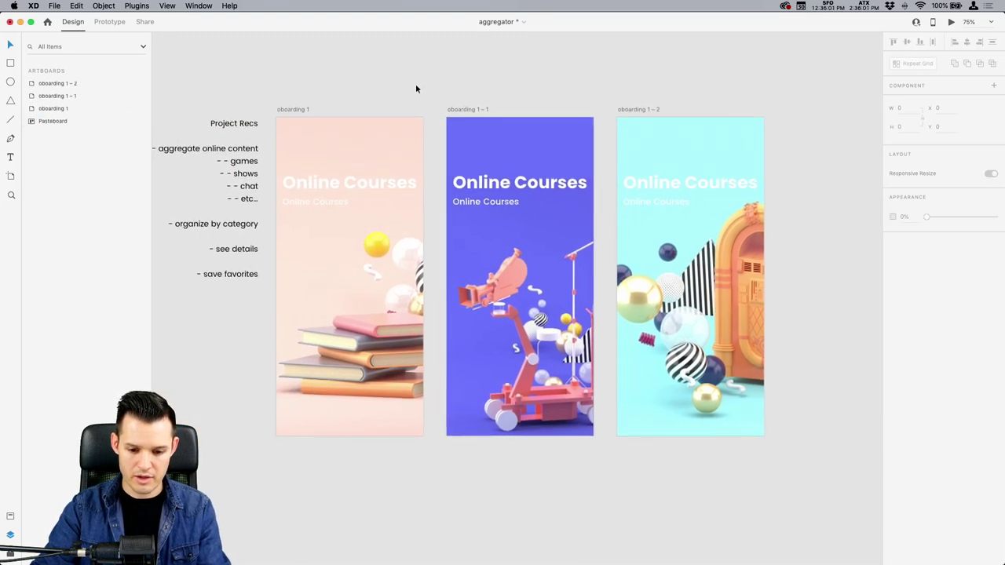
Change the purple artboard's title to 'Streaming'.
click(499, 188)
double_click(499, 187)
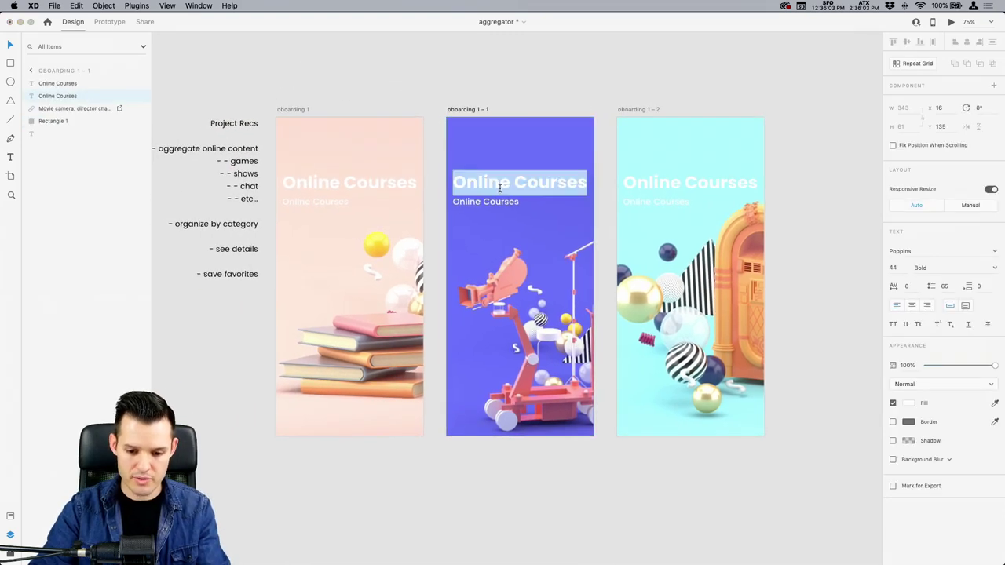
text(Streaming)
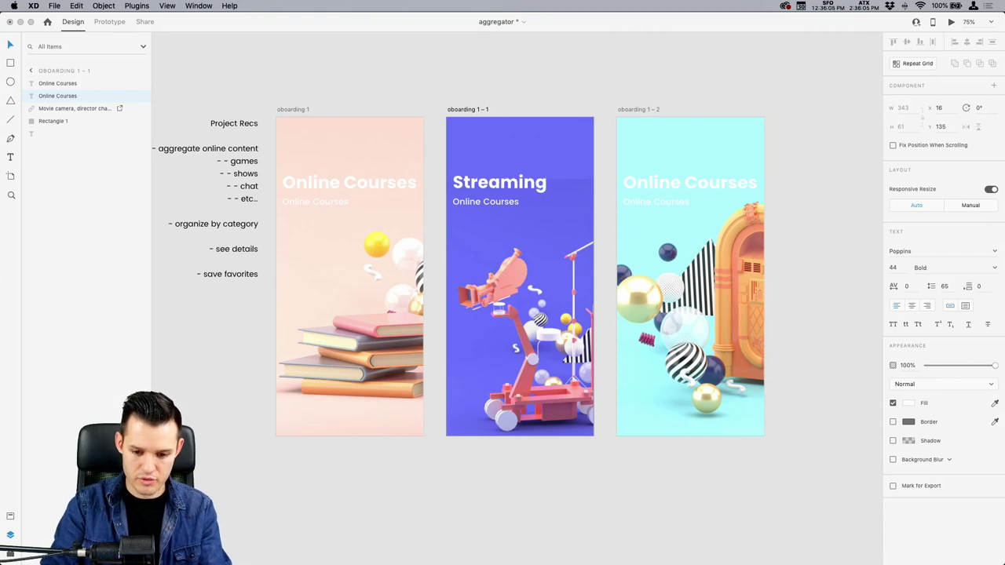
text( Show)
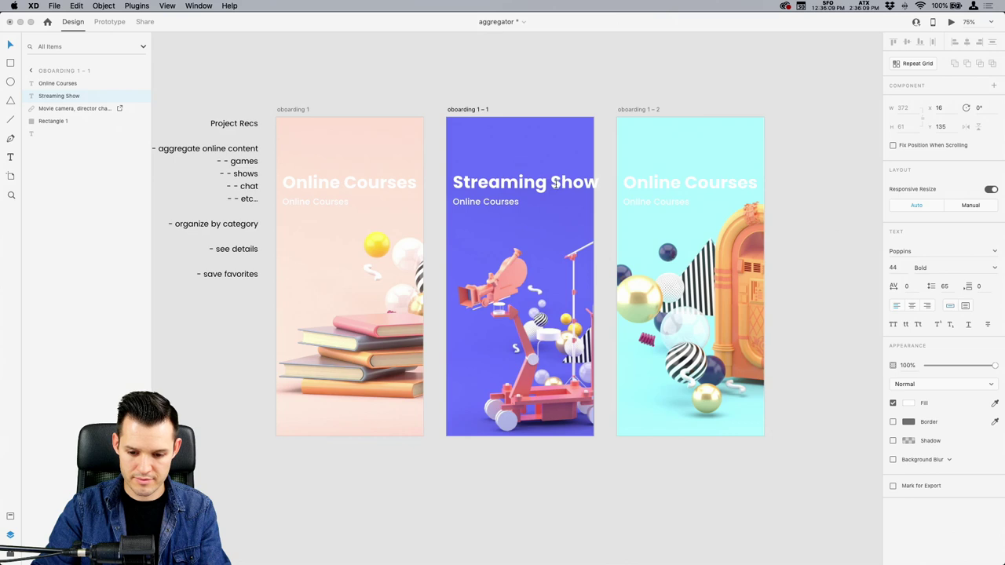
drag(551, 183, 621, 185)
key(BackSpace)
Change the cyan artboard's title to 'Music'.
scroll(492, 87, right, 1)
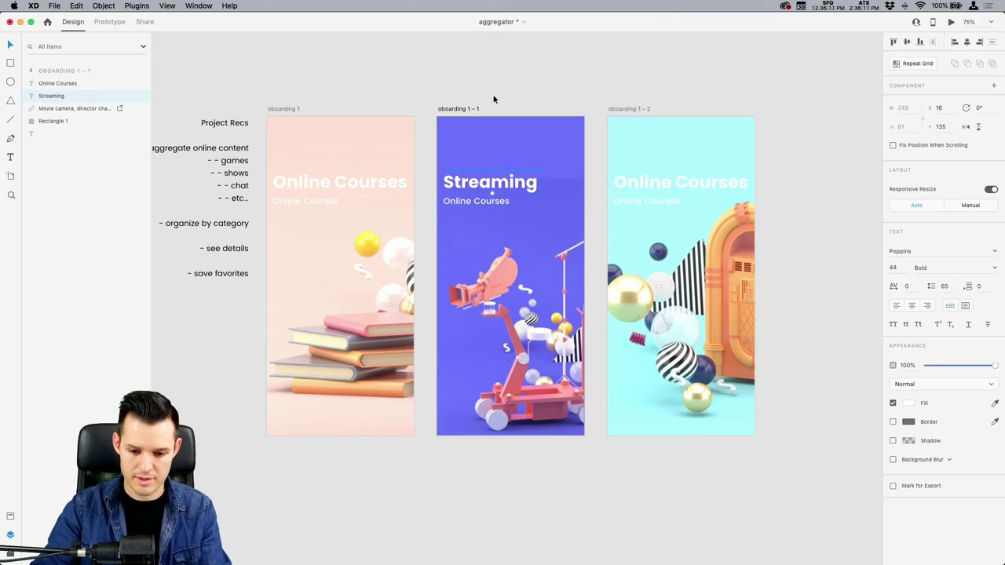
scroll(502, 239, up, 5)
click(610, 245)
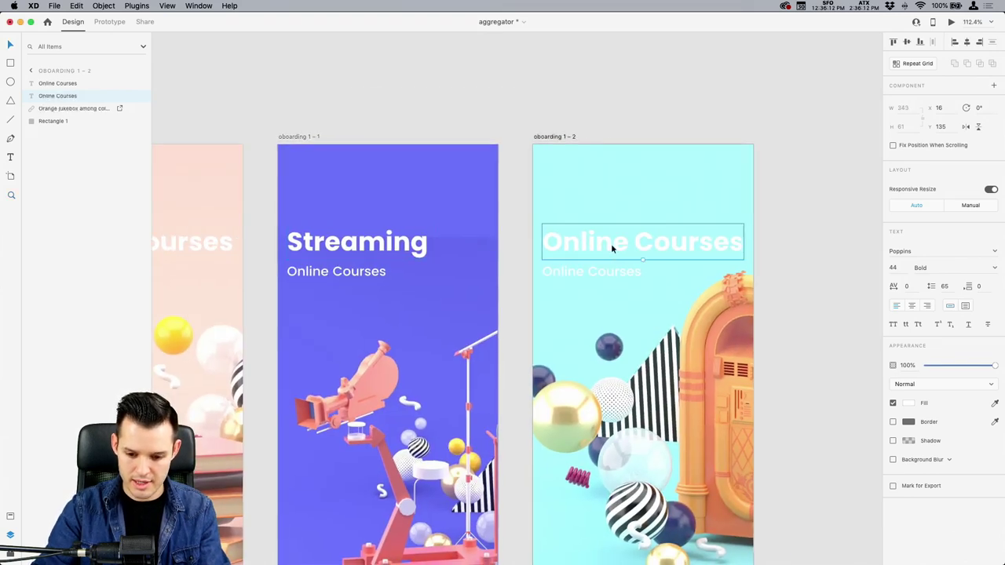
double_click(611, 244)
text(Music)
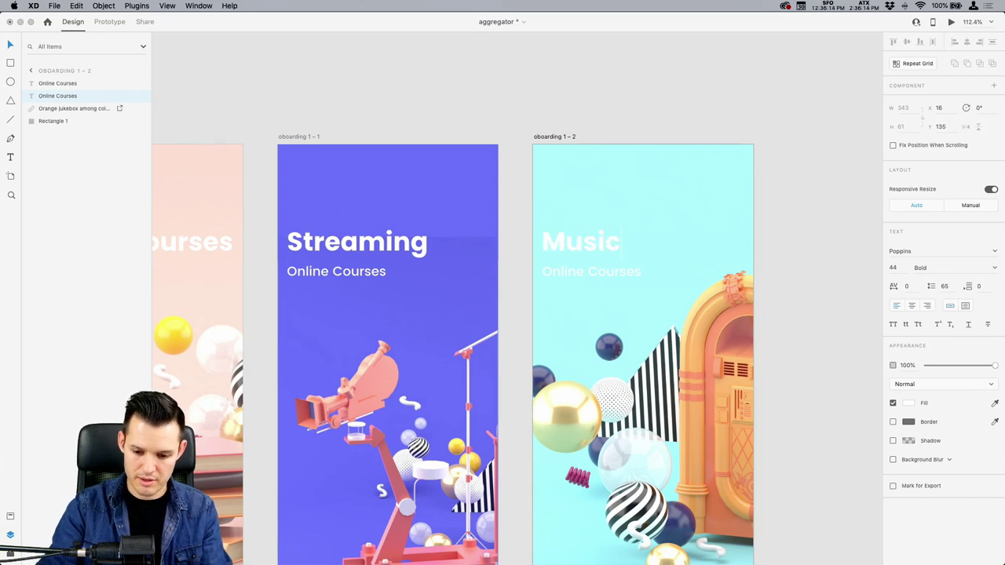
key(Escape)
Cut the first artboard's title down to 'Courses'.
click(347, 240)
click(290, 137)
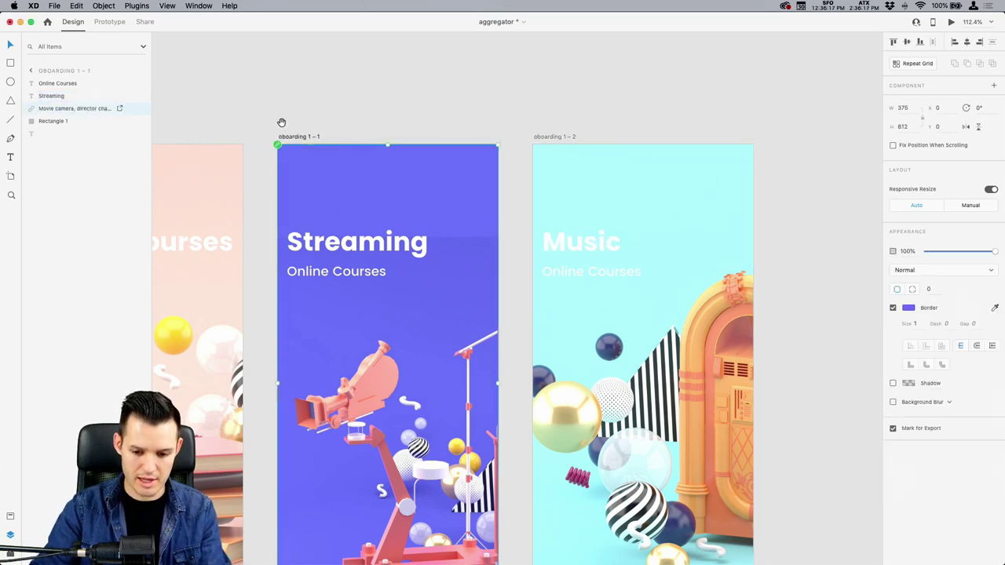
scroll(282, 125, left, 5)
click(411, 234)
double_click(411, 233)
click(378, 236)
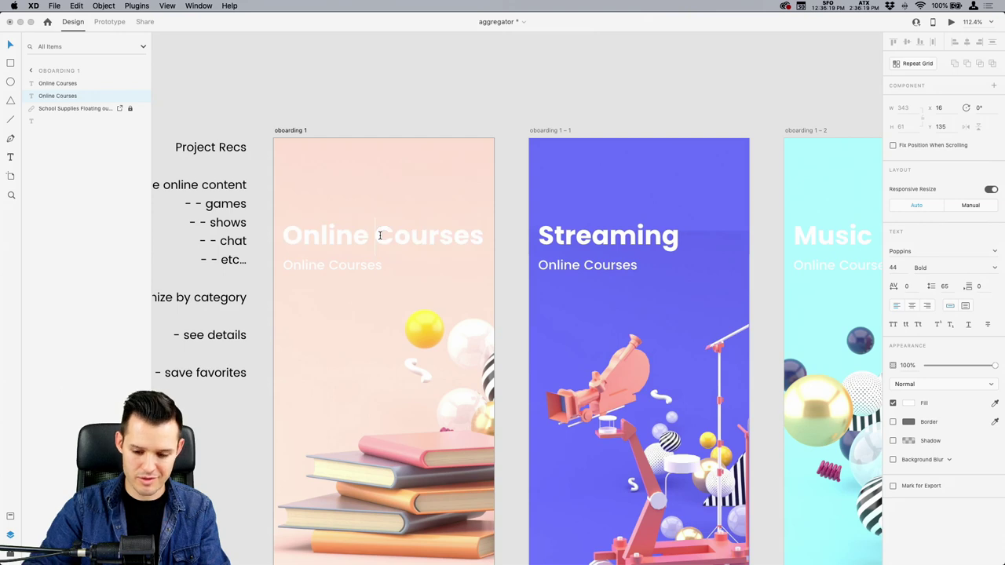
key(BackSpace)
key(BackSpace)
key(BackSpace)
key(BackSpace)
key(BackSpace)
key(BackSpace)
key(BackSpace)
key(Escape)
Select the Courses, Streaming and Music titles and enlarge them together.
scroll(406, 58, down, 3)
scroll(406, 58, right, 4)
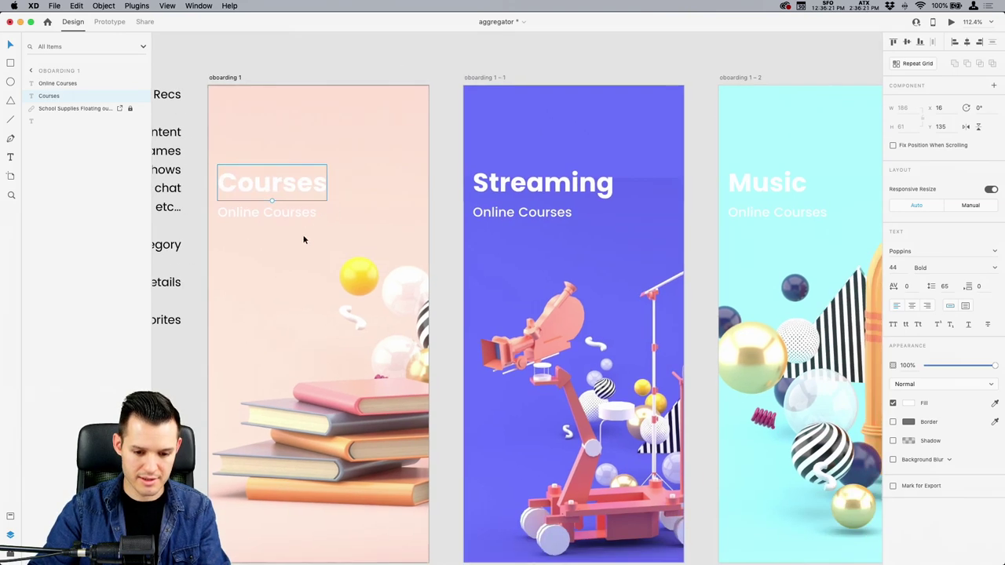
shift+click(282, 217)
shift+click(515, 189)
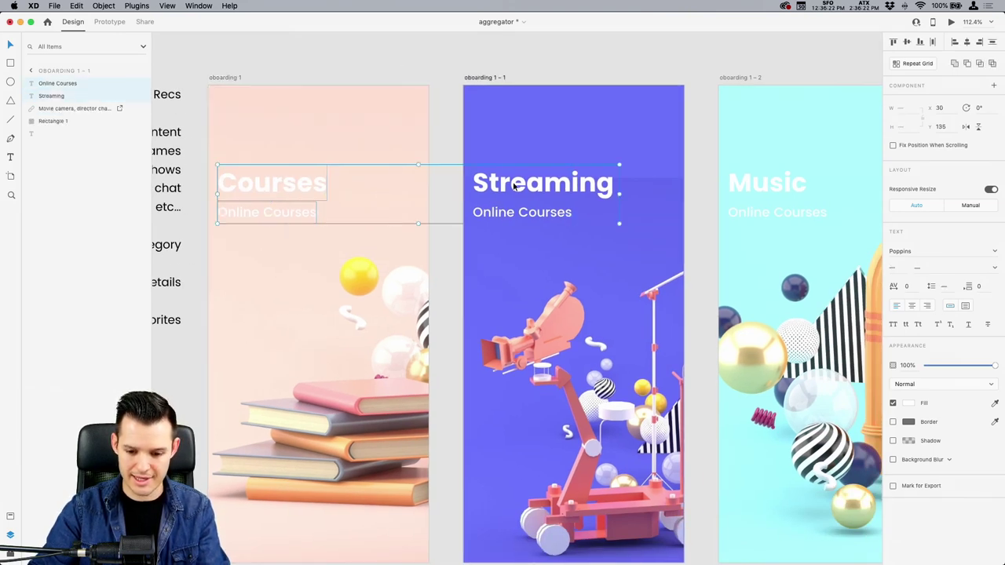
shift+click(755, 190)
scroll(756, 189, down, 5)
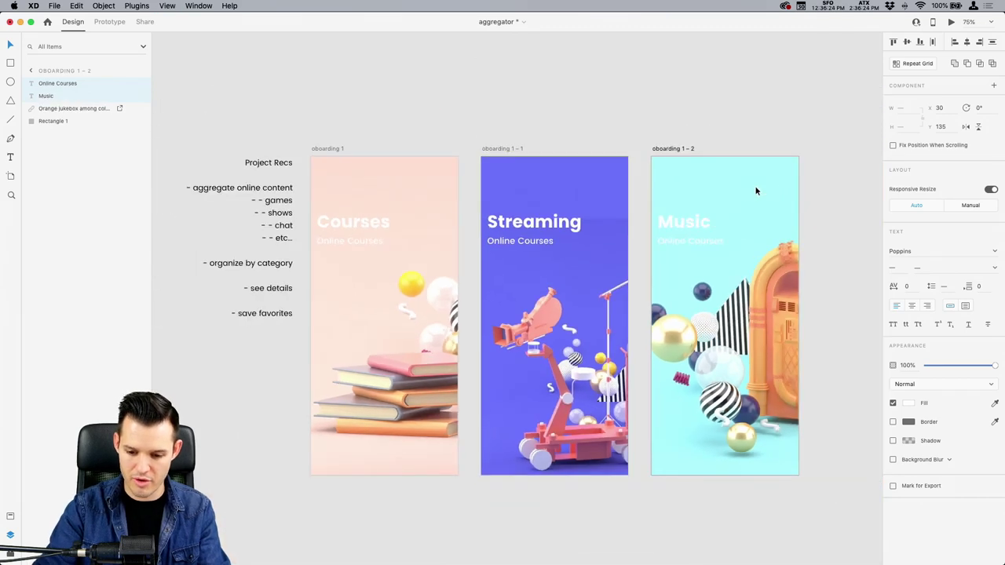
scroll(756, 191, down, 3)
scroll(756, 191, right, 4)
drag(611, 178, 659, 206)
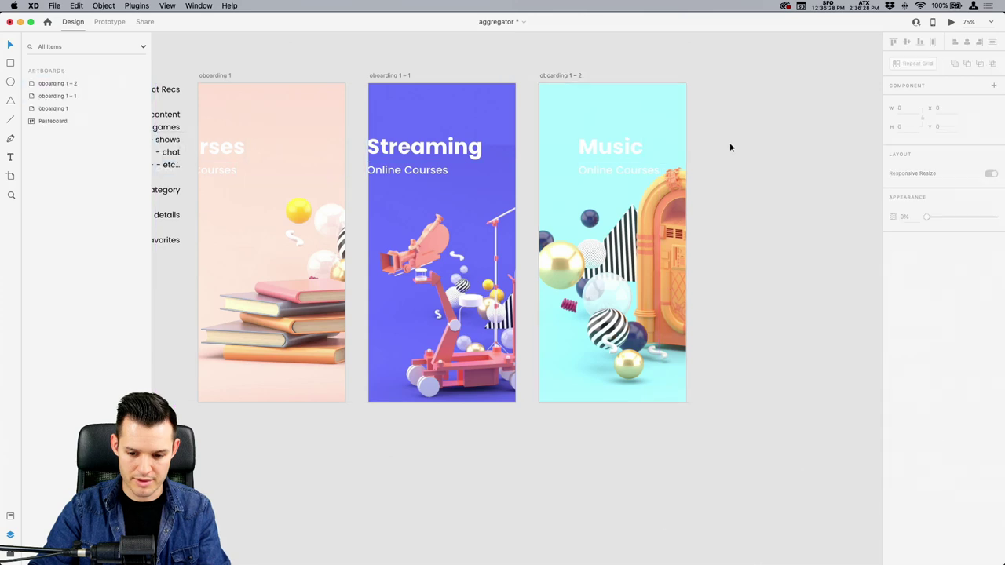
Realign each title and subtitle pair within its artboard.
scroll(729, 142, left, 3)
click(323, 157)
drag(323, 157, 378, 157)
click(493, 175)
drag(493, 176, 507, 176)
click(719, 167)
shift+click(700, 152)
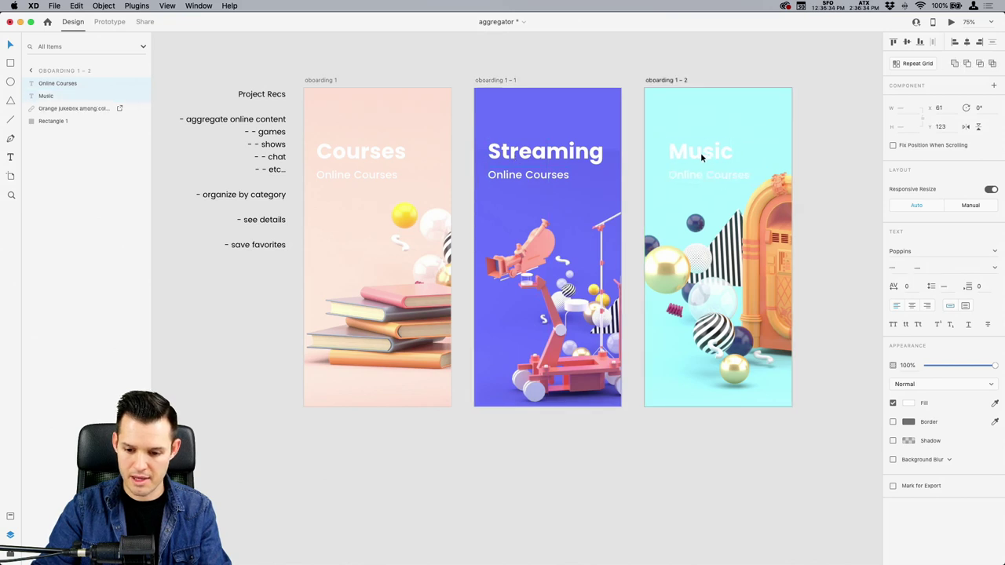
drag(693, 153, 662, 147)
Clear the selection and save the document.
click(581, 79)
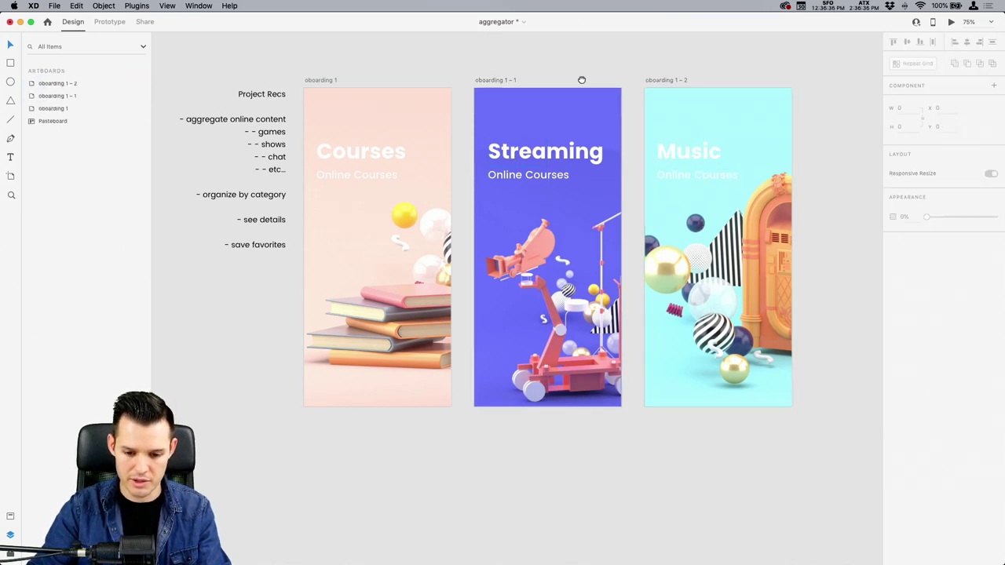
drag(581, 79, 544, 118)
key(cmd+s)
Rename the Streaming artboard to 'oboarding 2' in the Layers panel.
scroll(861, 381, up, 3)
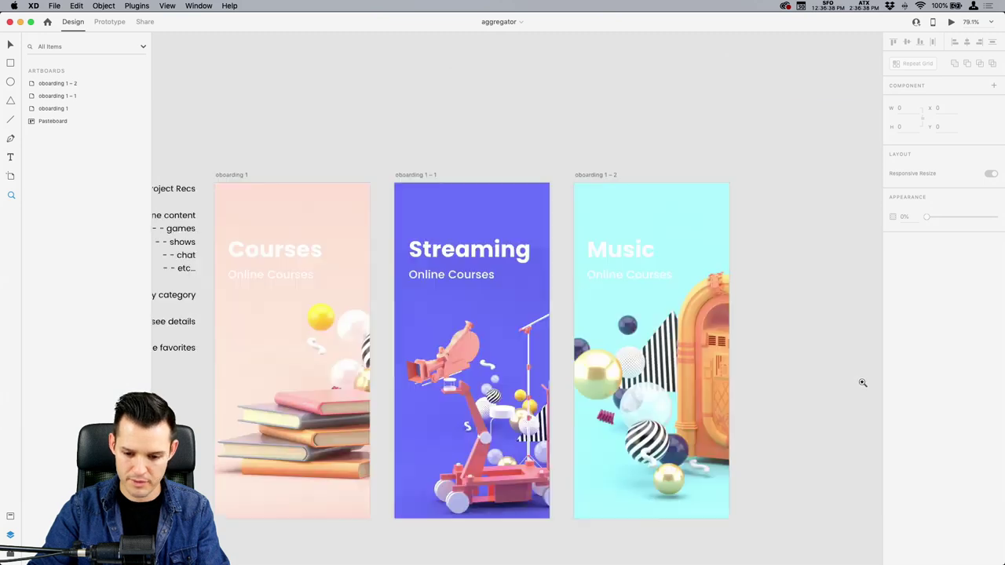
scroll(400, 284, left, 3)
click(278, 188)
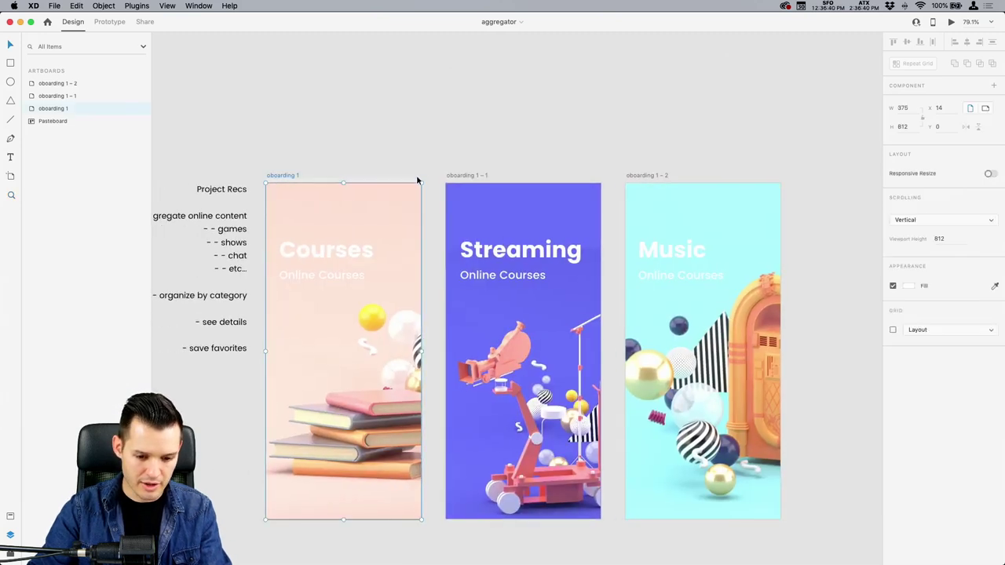
click(458, 179)
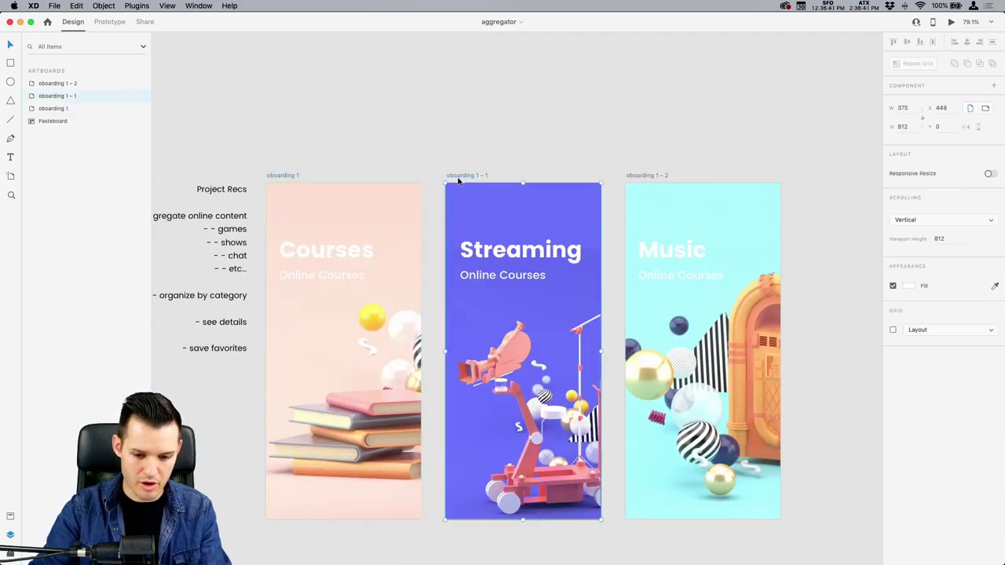
double_click(78, 97)
click(80, 96)
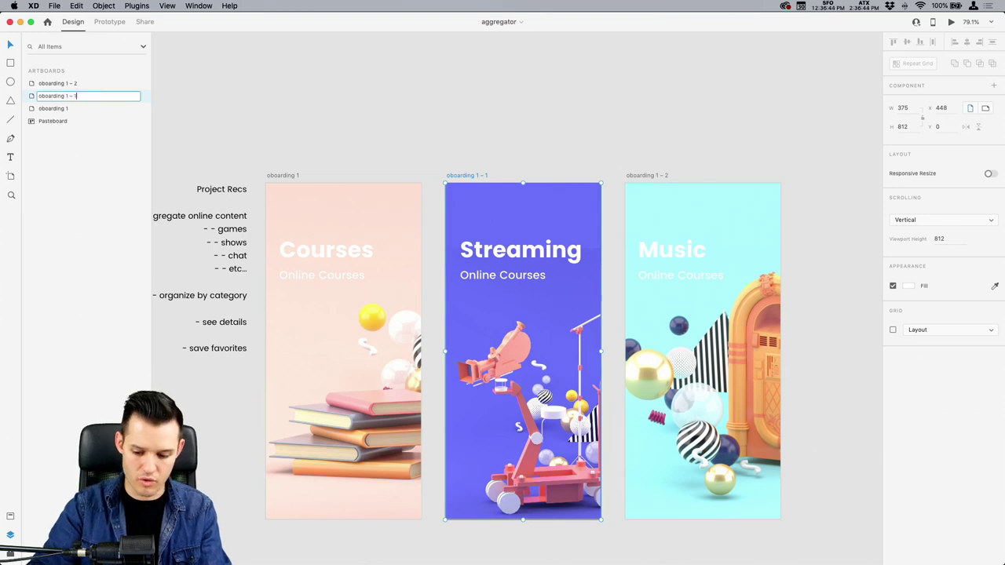
text(2)
key(Return)
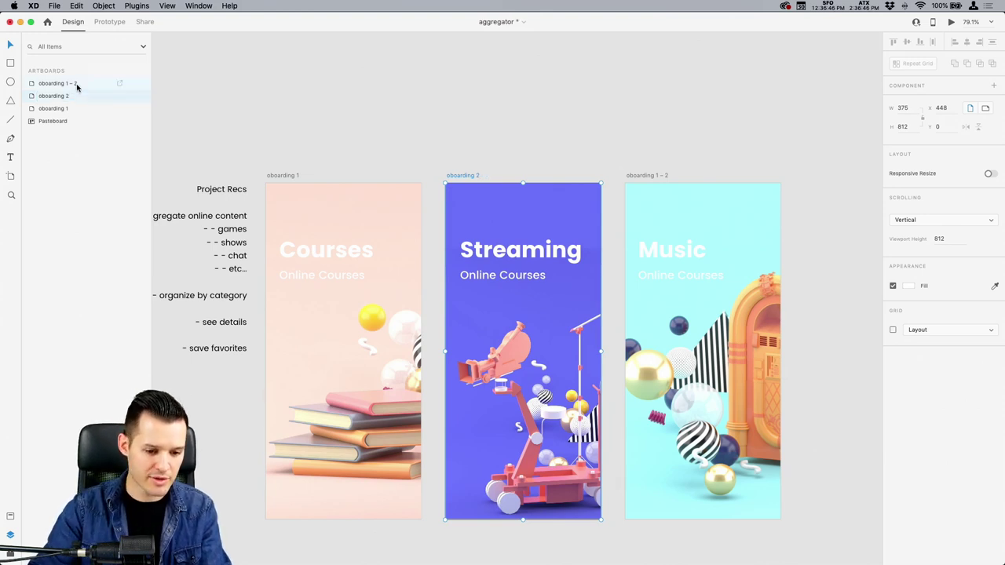
Rename the Music artboard to 'oboarding 3'.
double_click(78, 83)
click(80, 83)
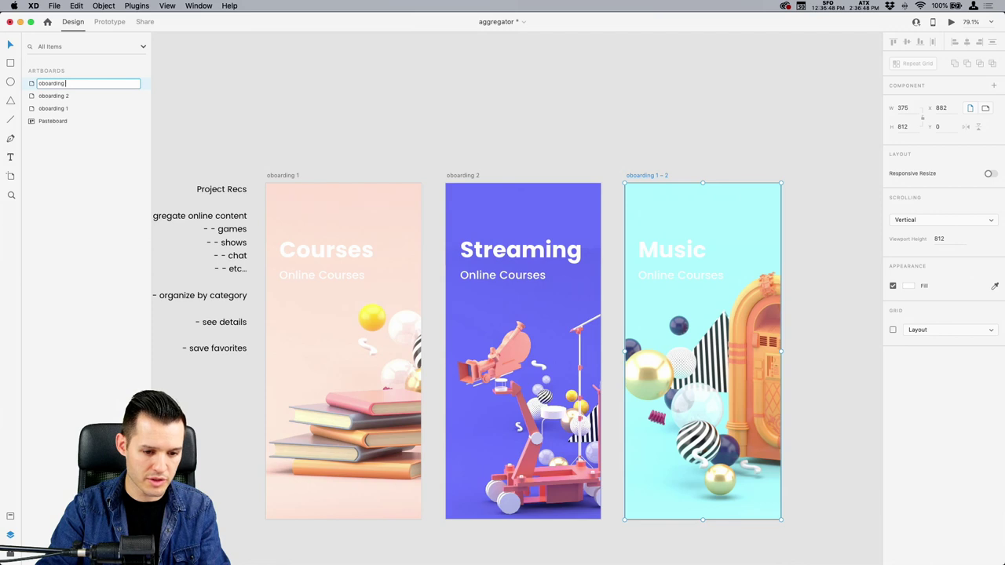
key(Return)
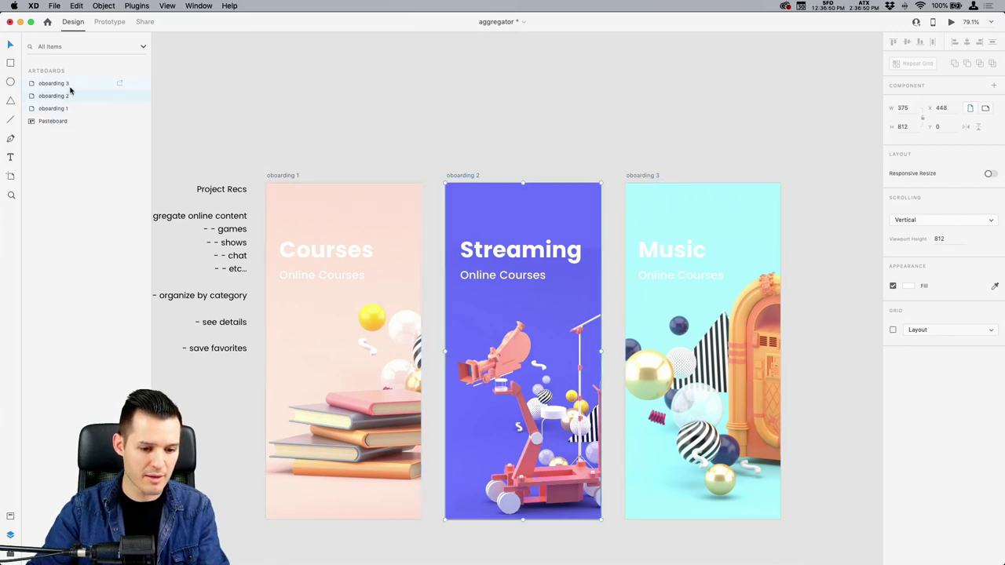
click(299, 110)
scroll(345, 74, down, 4)
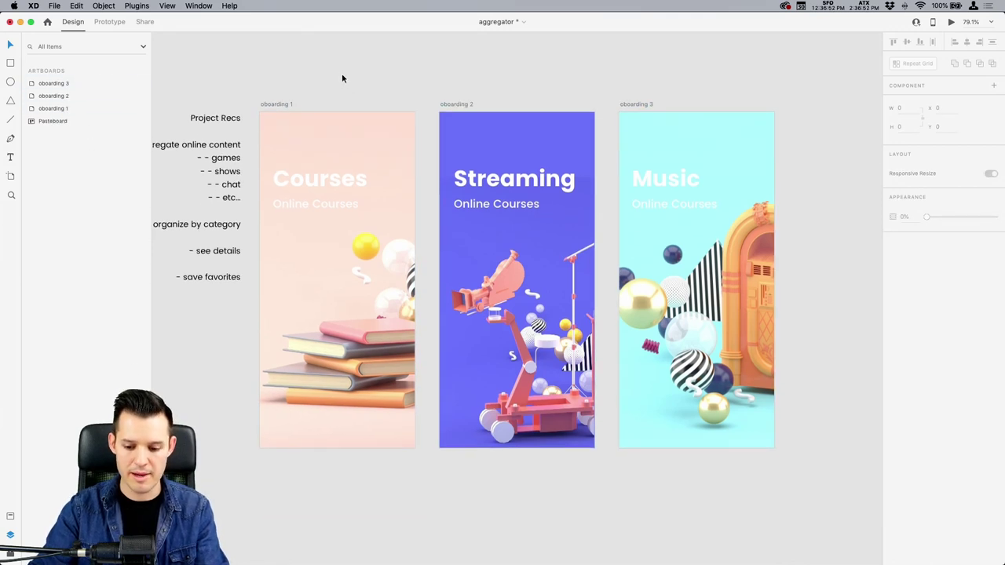
Try a small borderless ellipse at the Courses artboard bottom, then delete it.
key(z)
drag(259, 477, 818, 375)
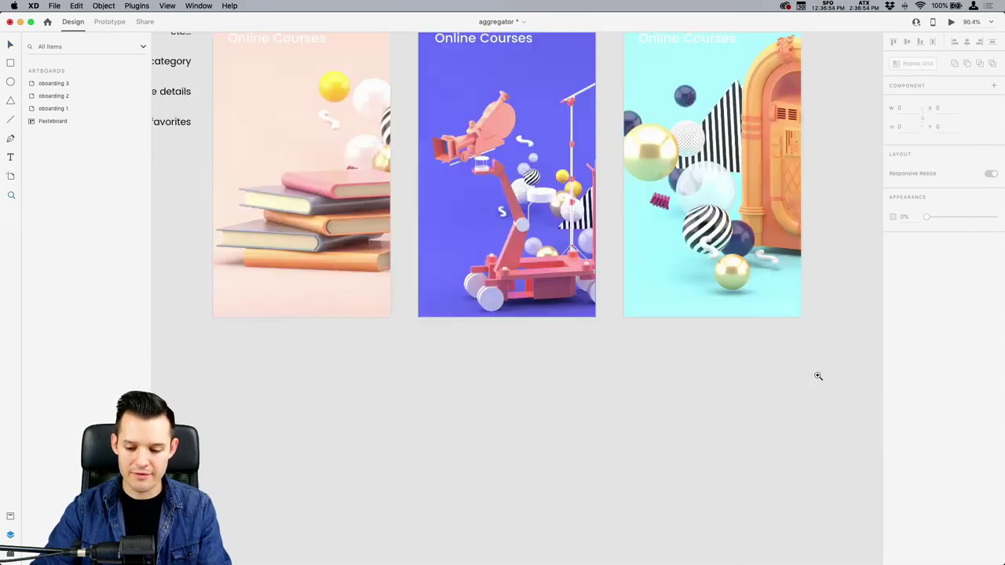
scroll(384, 374, up, 2)
scroll(384, 374, left, 2)
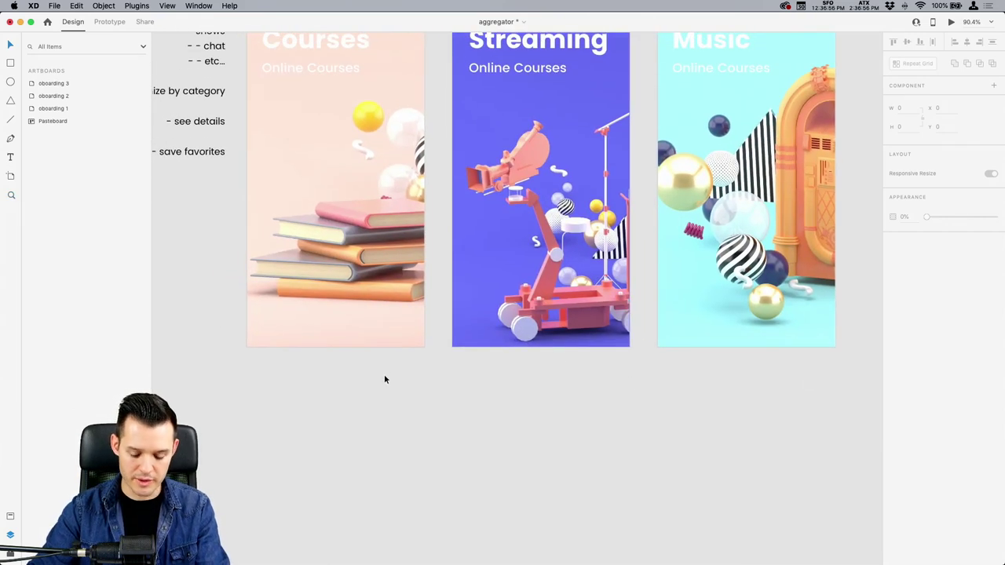
key(e)
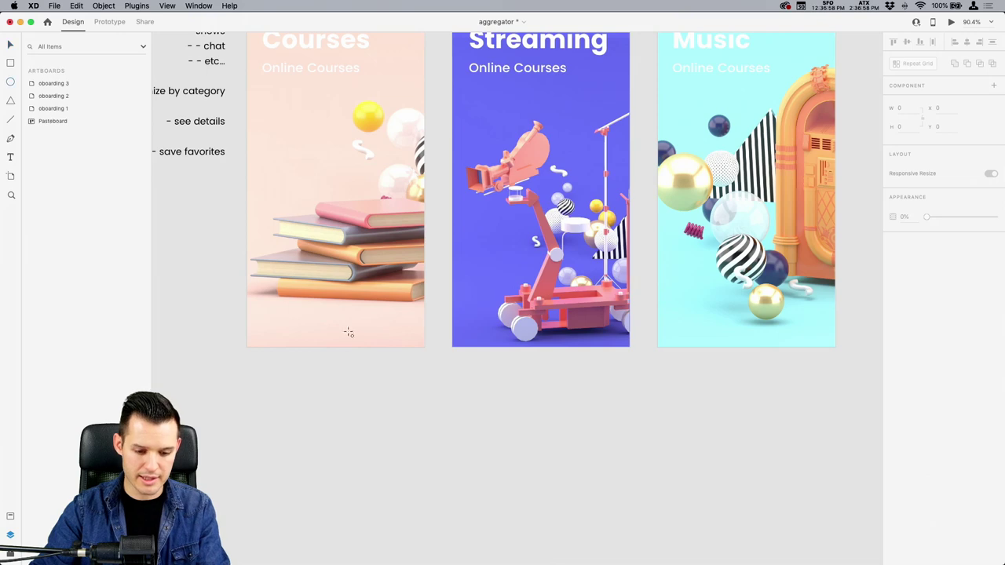
drag(315, 328, 325, 339)
scroll(319, 333, up, 5)
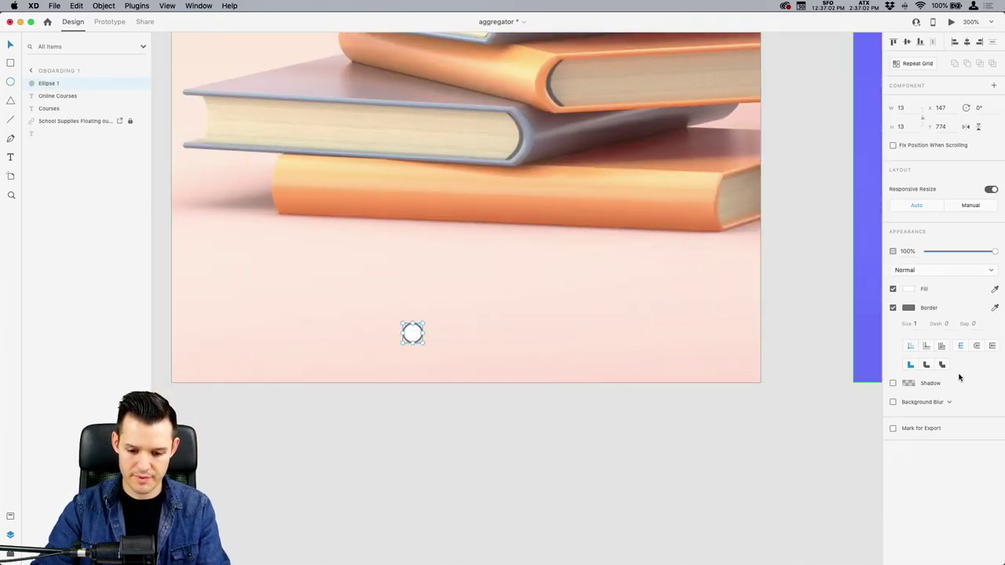
click(892, 308)
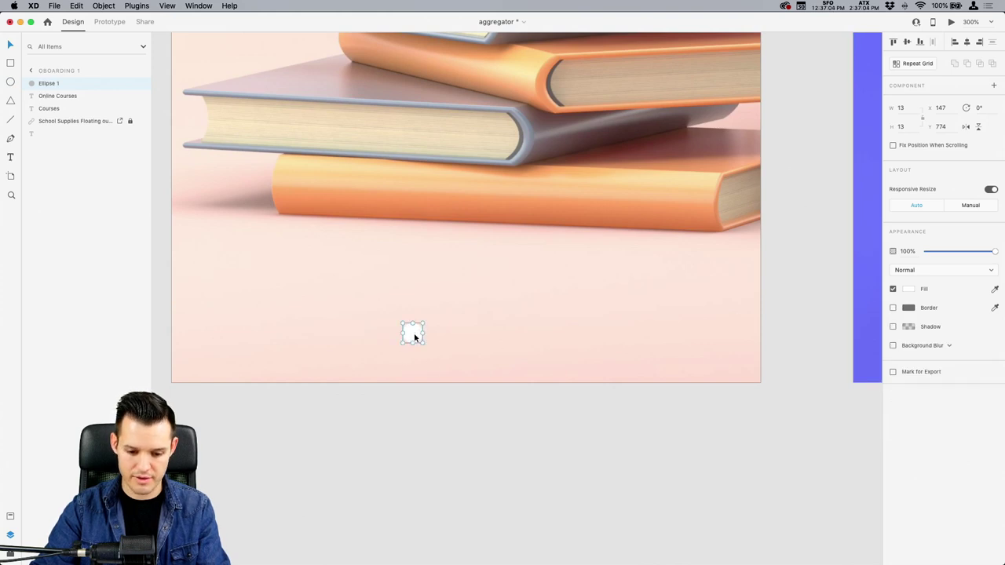
drag(412, 323, 412, 332)
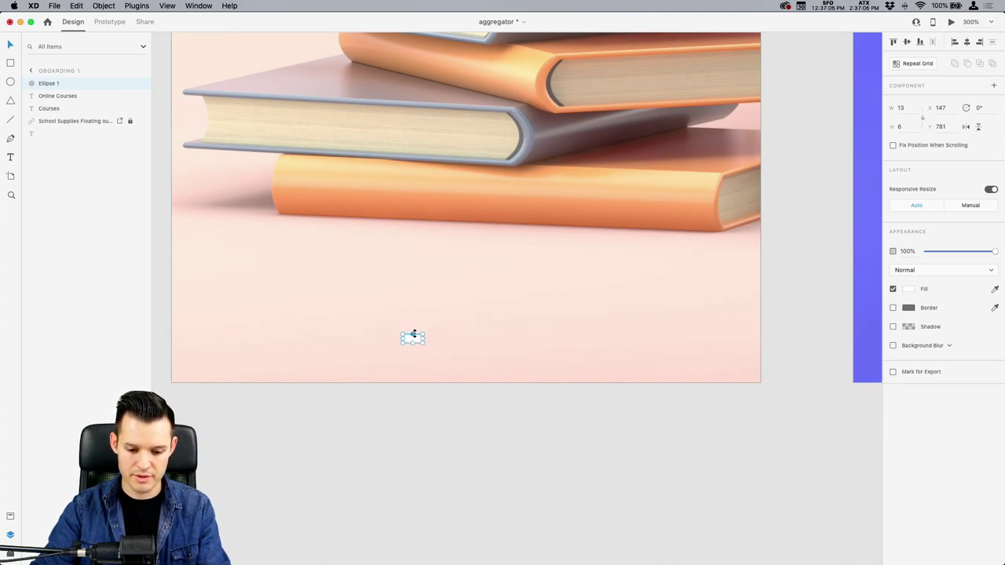
key(BackSpace)
Draw a borderless, fully rounded 35×6 white bar, centre it horizontally, and duplicate it beside itself.
key(r)
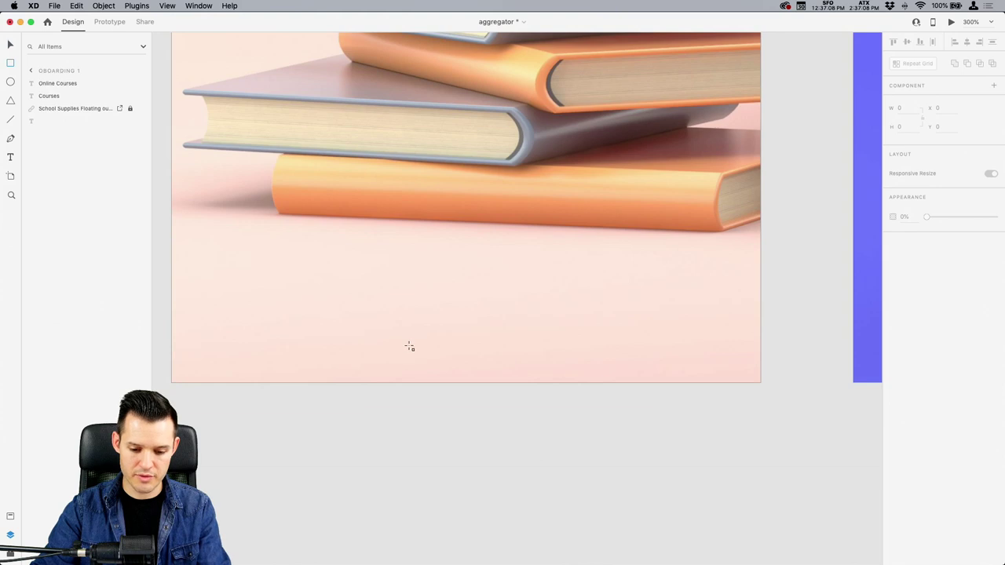
drag(408, 346, 463, 352)
click(893, 326)
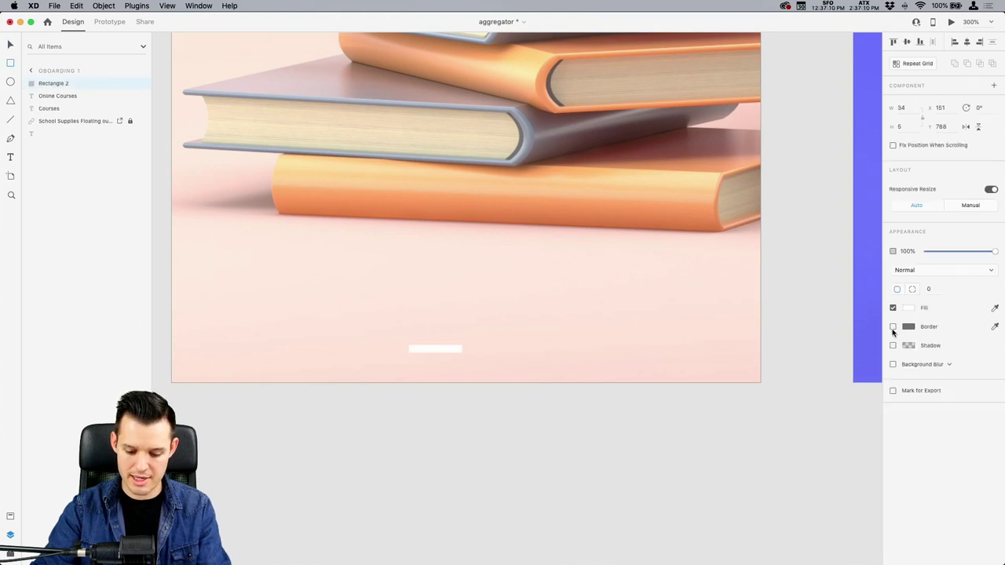
scroll(456, 351, up, 5)
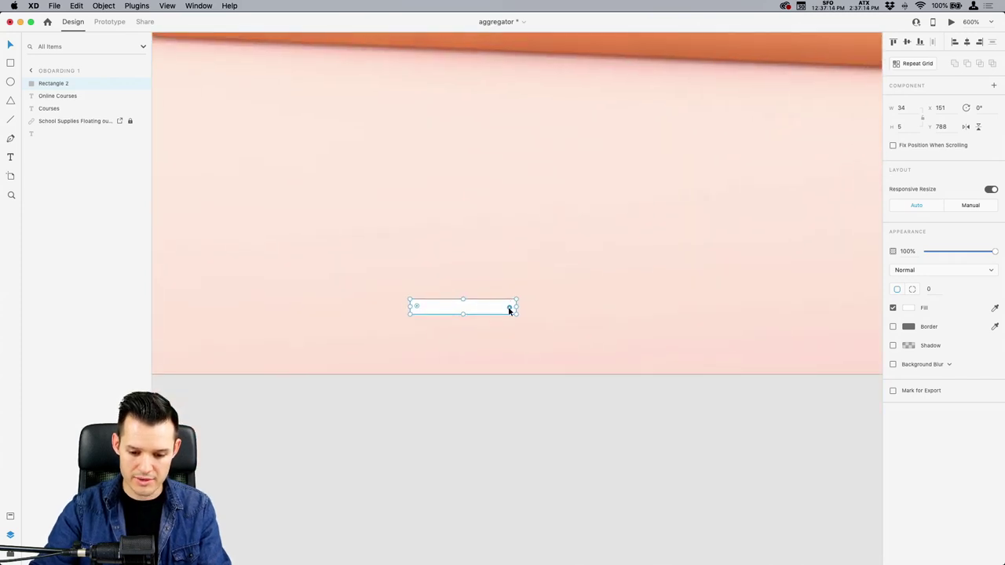
drag(508, 311, 497, 312)
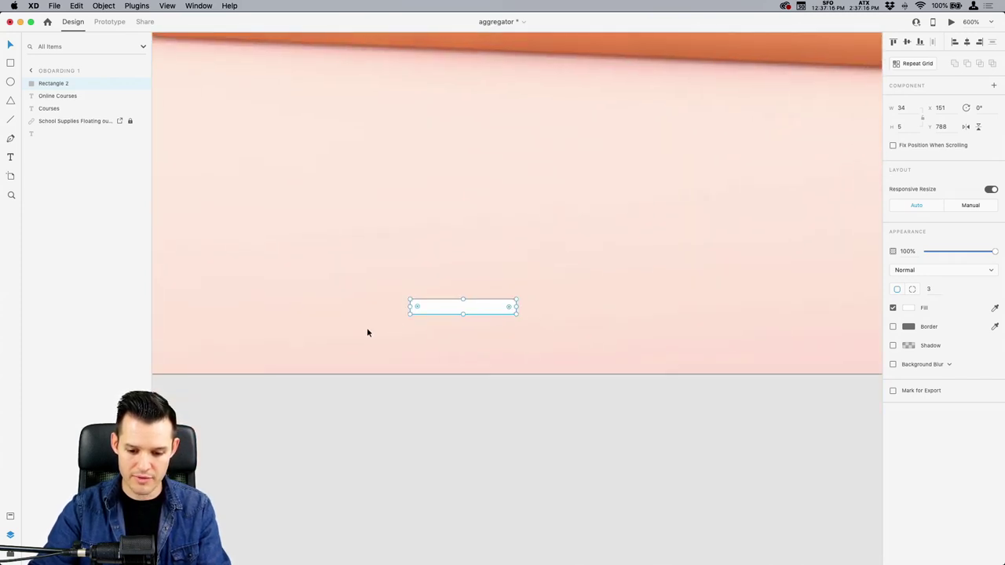
scroll(427, 325, down, 3)
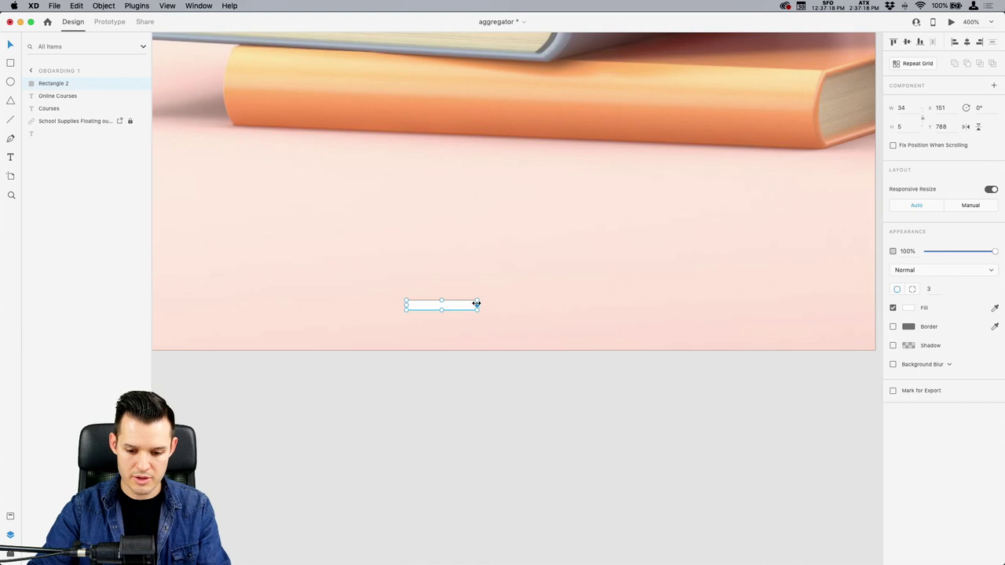
drag(406, 301, 403, 297)
scroll(403, 299, down, 5)
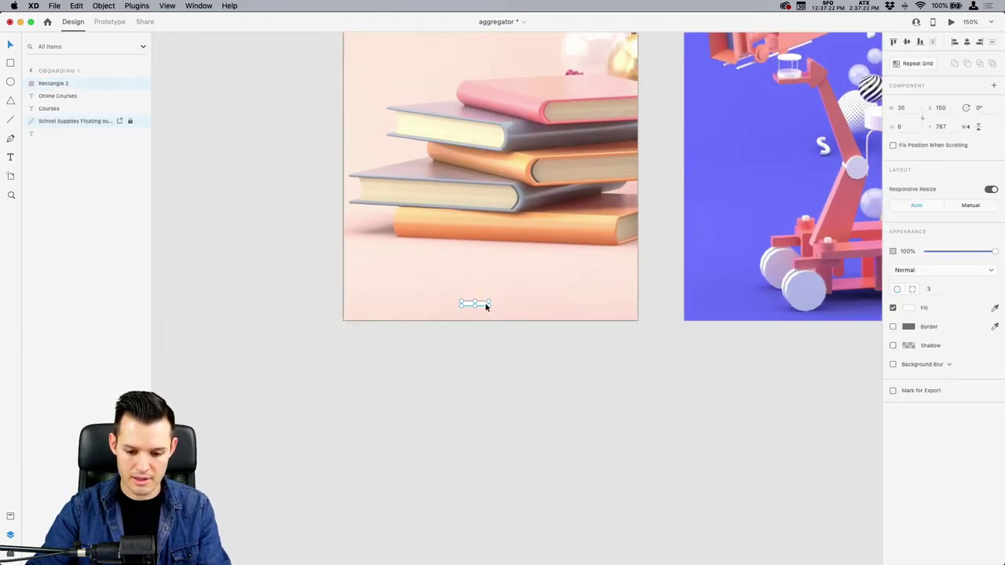
click(966, 43)
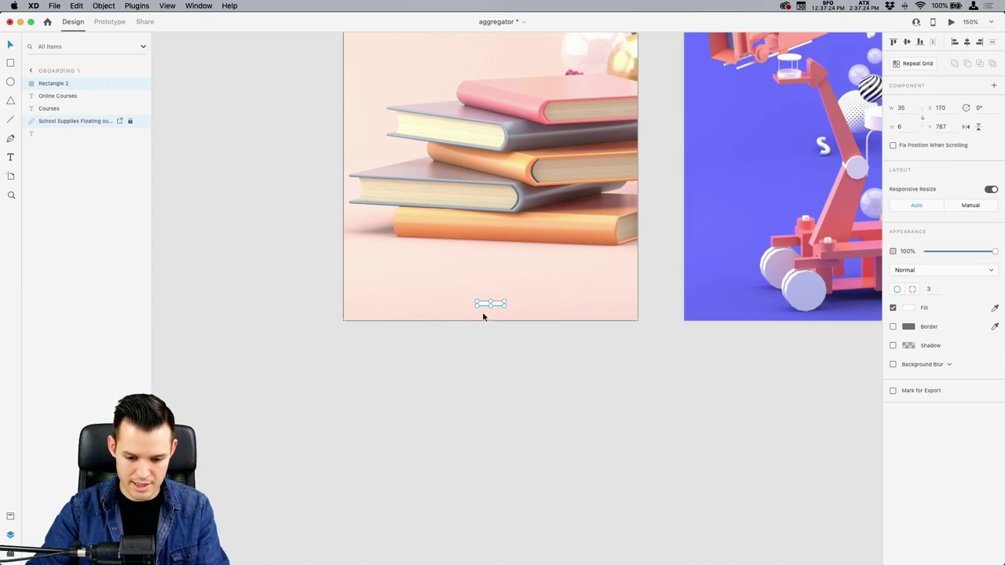
drag(496, 304, 533, 303)
Keep a single bar at X 117 and turn it into a repeat grid of pills.
scroll(533, 303, up, 10)
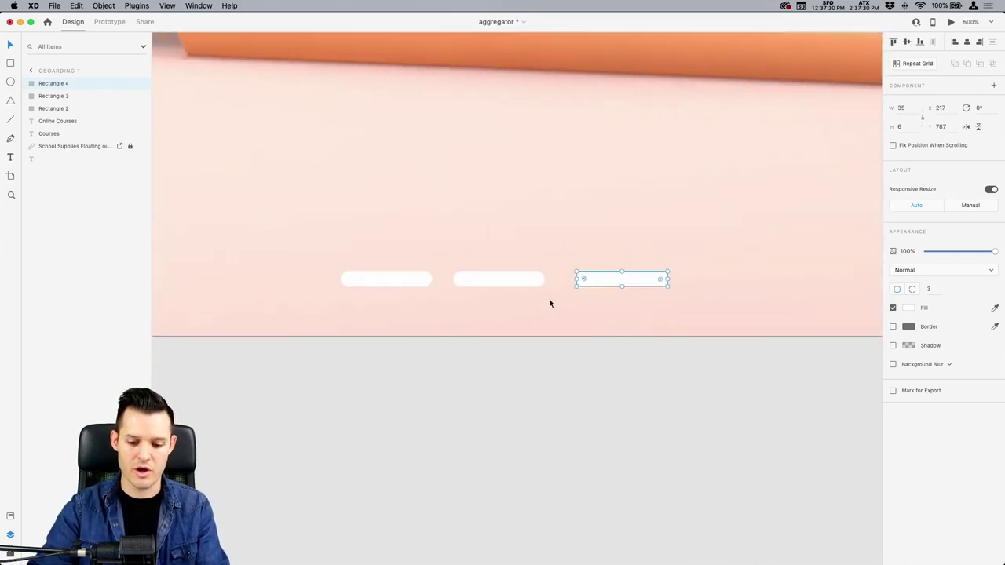
shift+click(395, 287)
key(Delete)
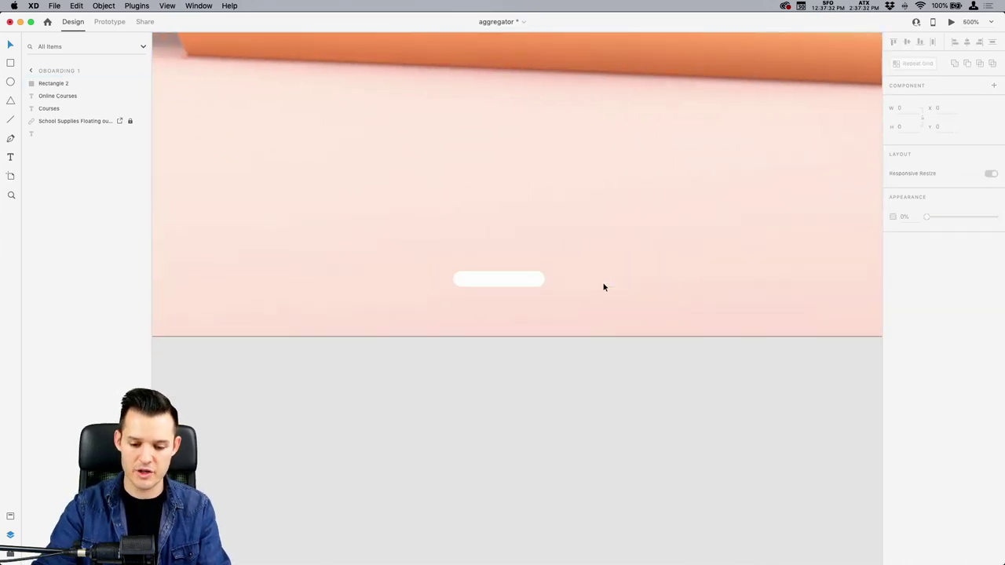
click(499, 284)
drag(499, 283, 376, 285)
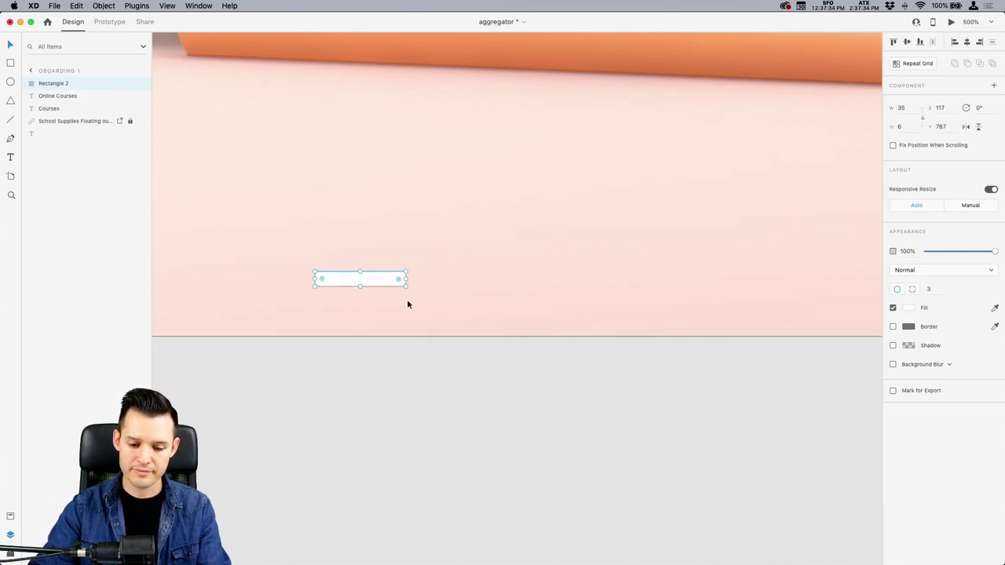
key(super+r)
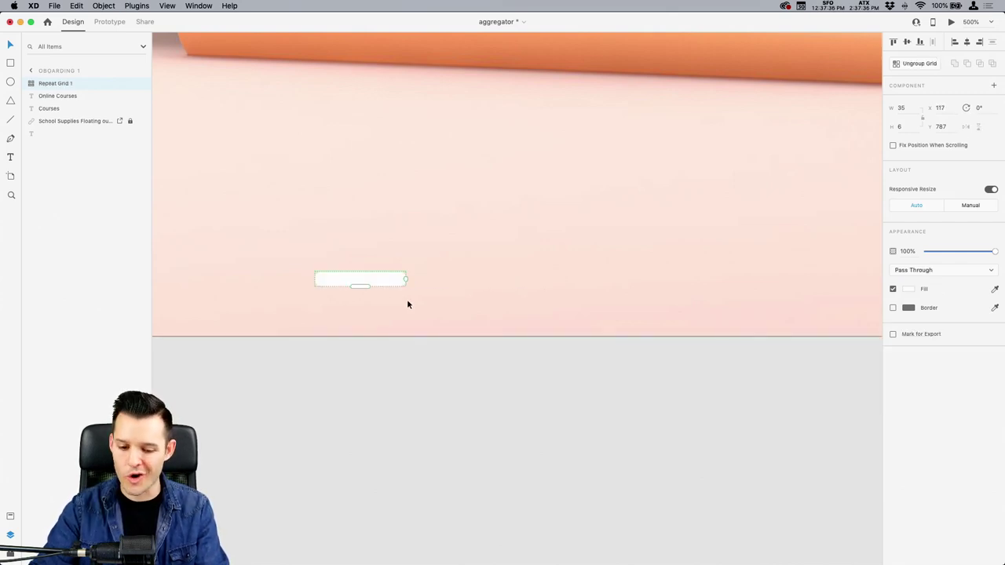
drag(407, 278, 698, 280)
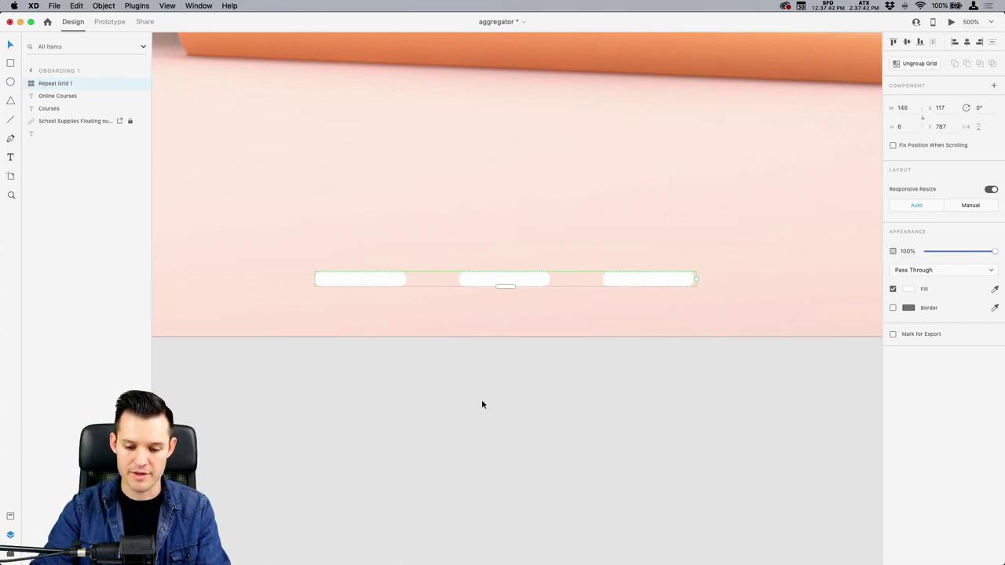
Adjust the pill height inside the grid and align the pill row on the artboard.
click(417, 317)
double_click(384, 282)
mouse_move(361, 287)
mouse_down()
mouse_move(361, 314)
mouse_move(364, 265)
mouse_move(363, 282)
mouse_up()
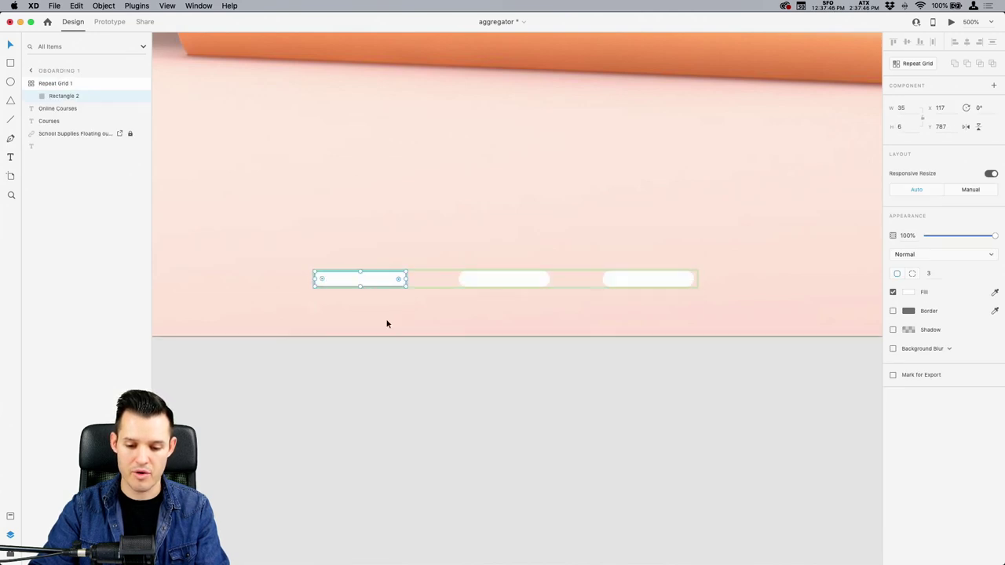
click(529, 314)
click(525, 287)
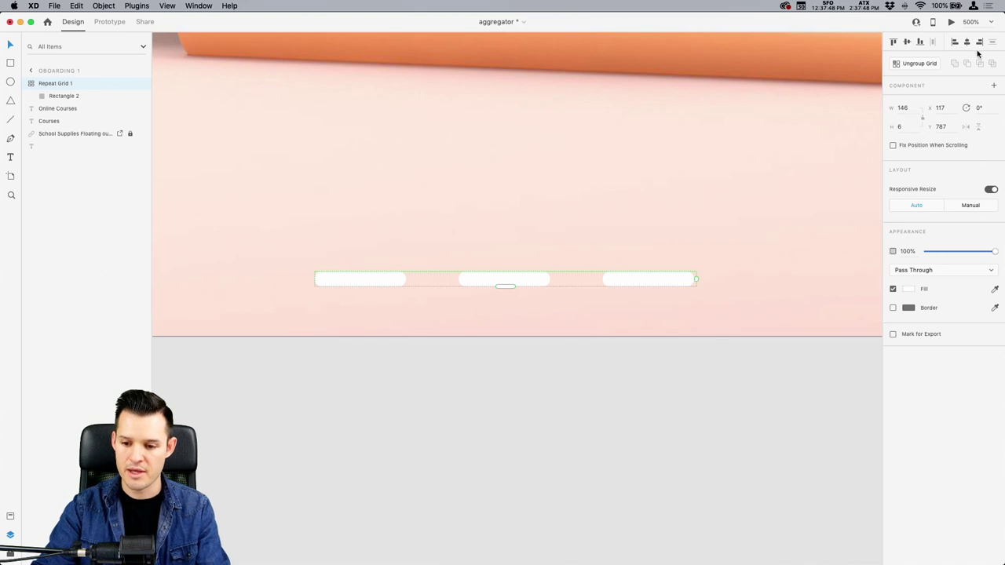
click(966, 42)
click(610, 380)
Tighten the gaps in the Courses pagination pill row and centre it horizontally.
key(super+minus)
key(super+minus)
key(super+minus)
key(super+minus)
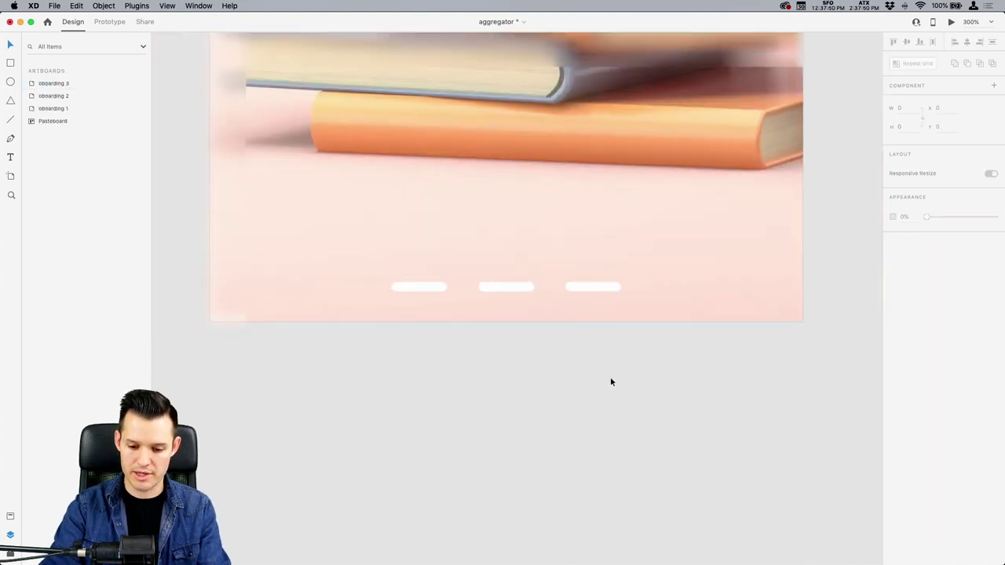
drag(350, 358, 667, 227)
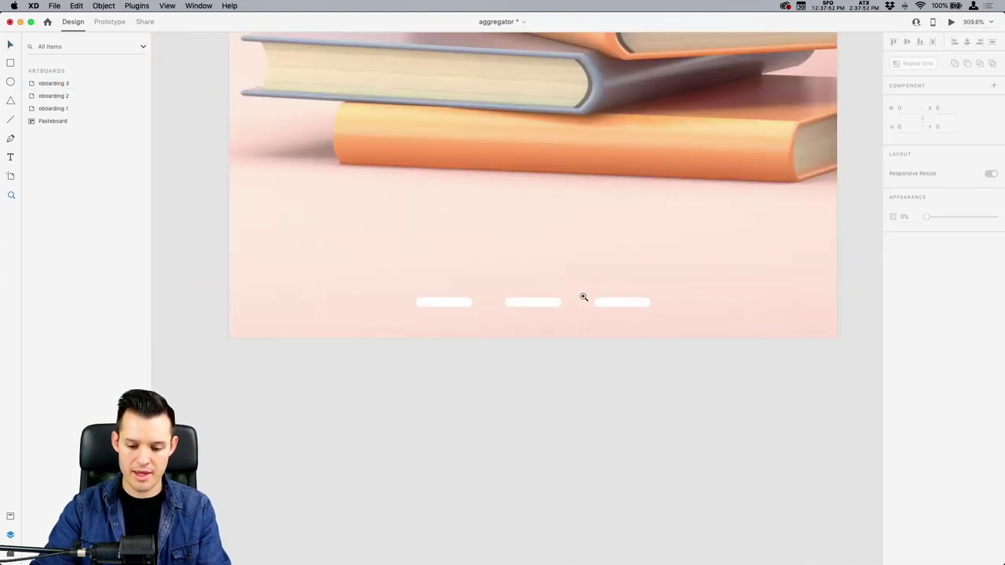
click(557, 301)
drag(578, 302, 551, 305)
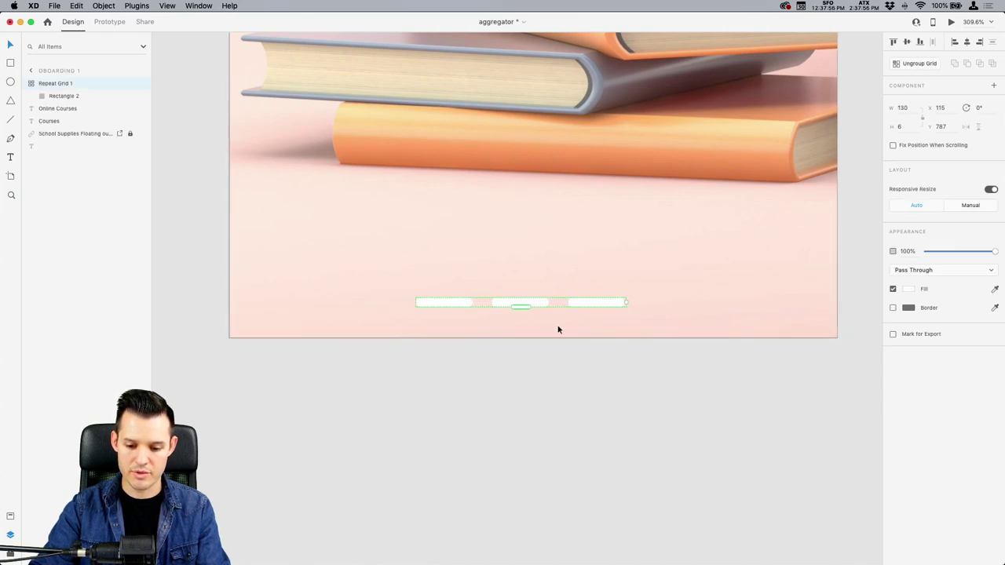
click(968, 43)
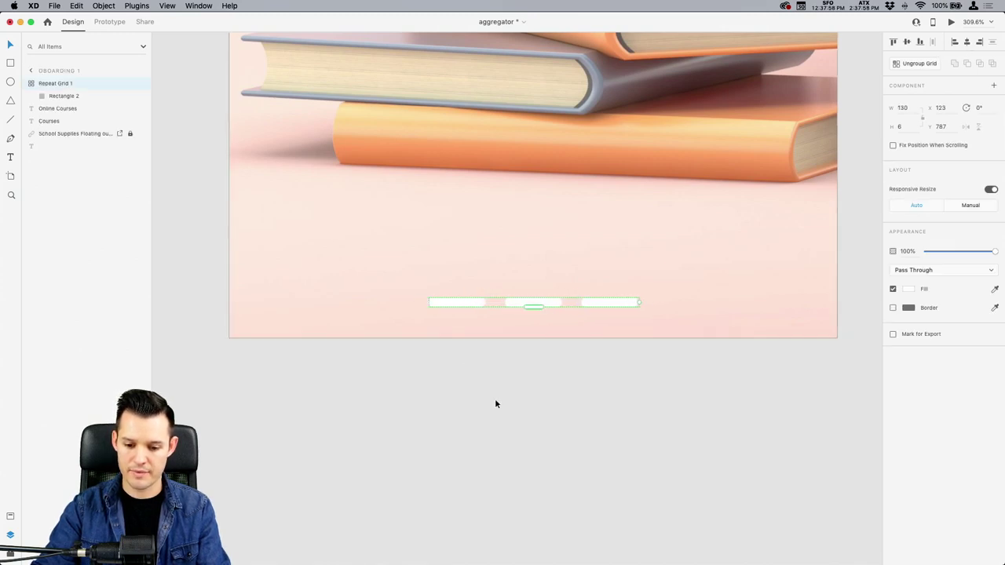
Ungroup the repeat grid and dim the second and third pills to 66% opacity.
right_click(529, 302)
click(590, 392)
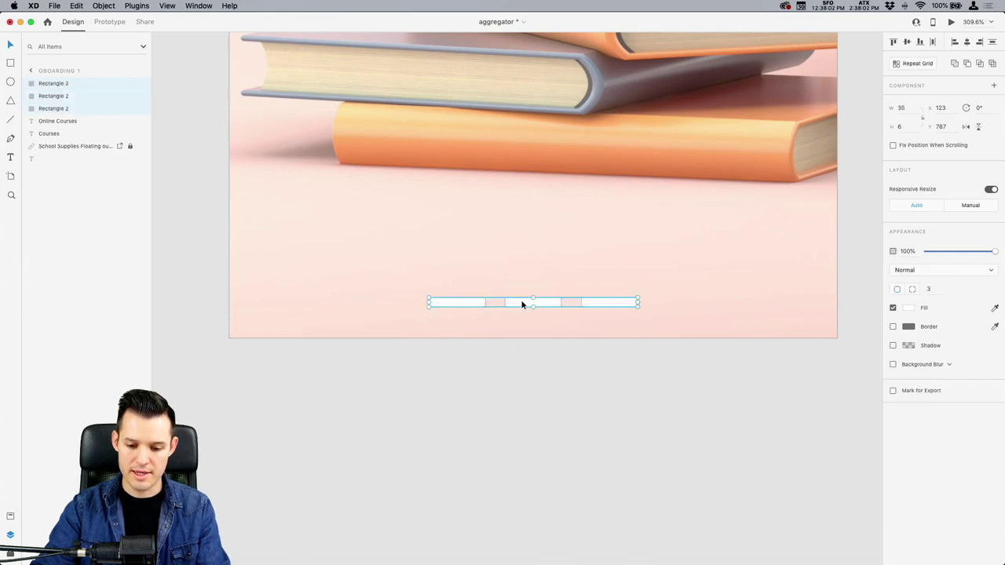
click(542, 302)
shift+click(594, 304)
click(972, 251)
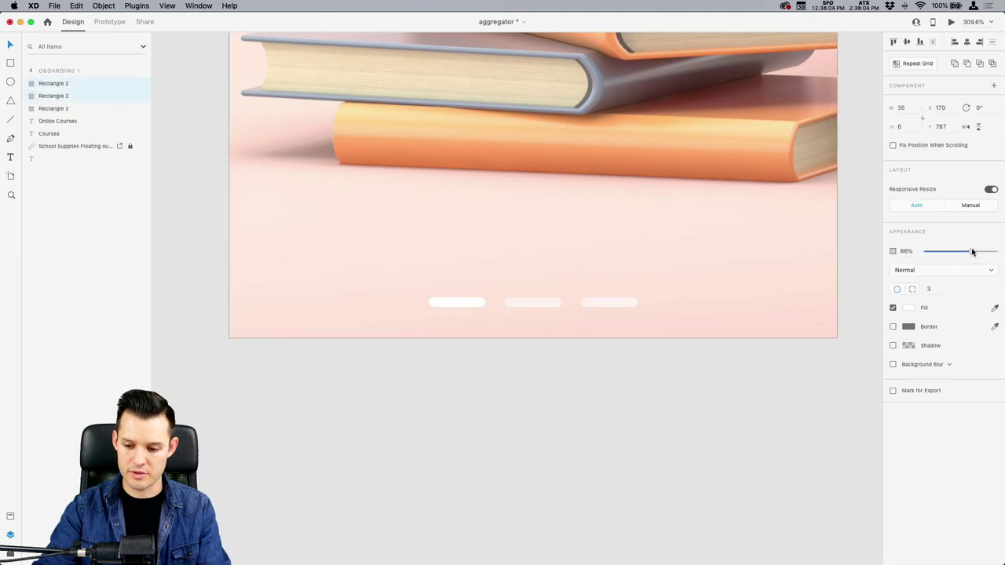
click(649, 416)
Make all three pagination pills thinner, 4 px tall.
key(super+minus)
key(super+minus)
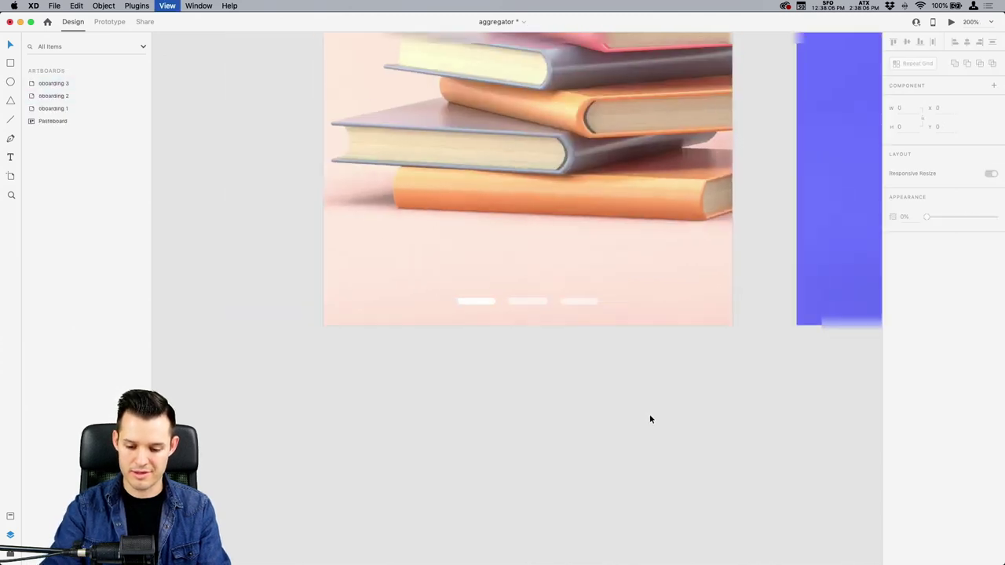
scroll(649, 419, right, 3)
scroll(649, 419, up, 2)
click(391, 365)
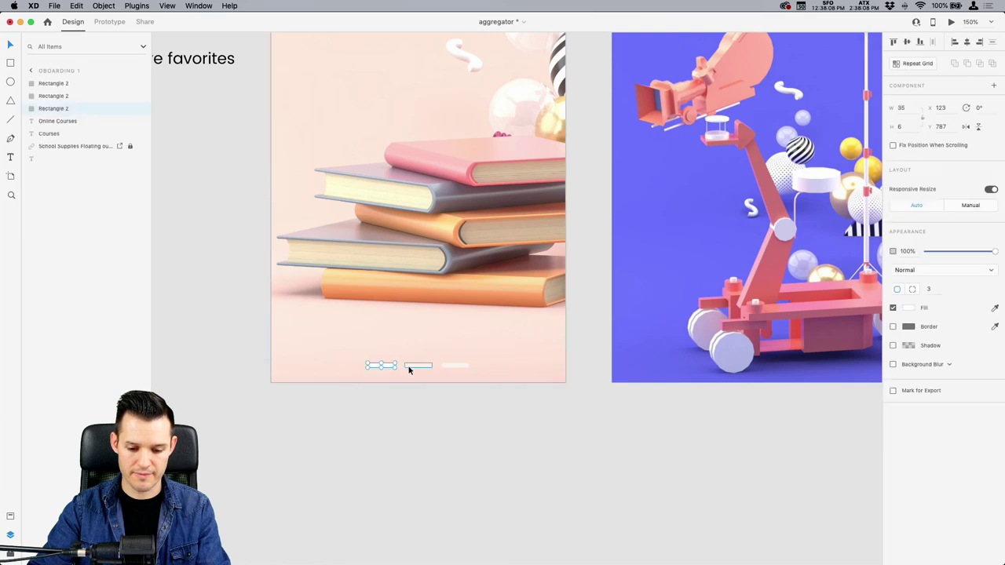
shift+click(416, 365)
shift+click(451, 367)
key(z)
drag(418, 363, 489, 347)
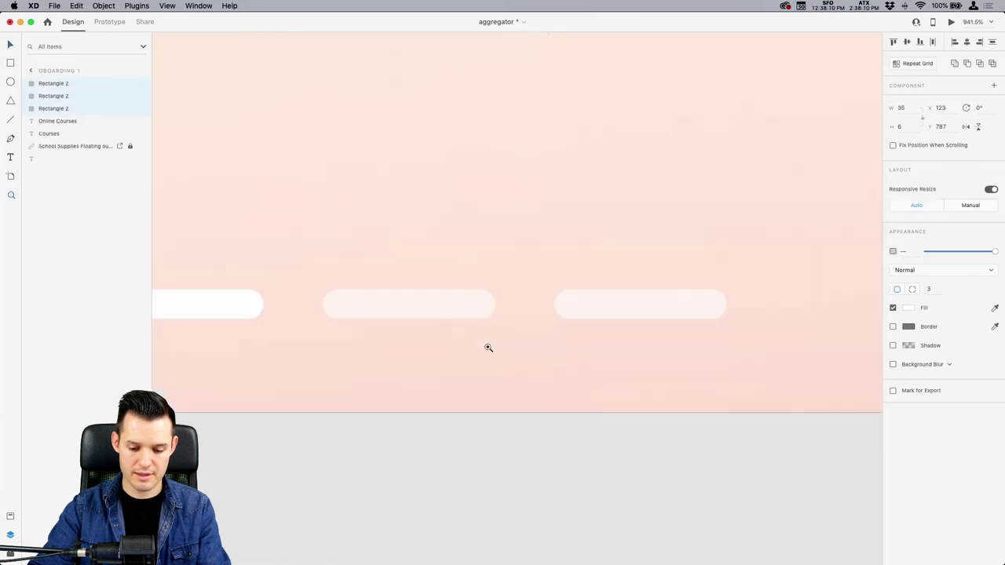
drag(407, 290, 406, 296)
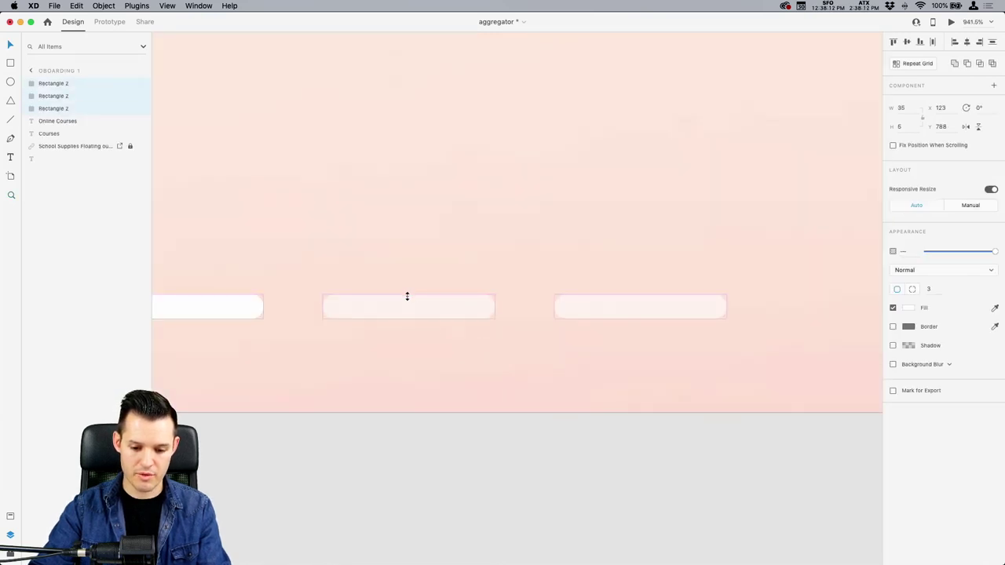
Group the three pills and name the group pagination.
key(super+minus)
key(super+minus)
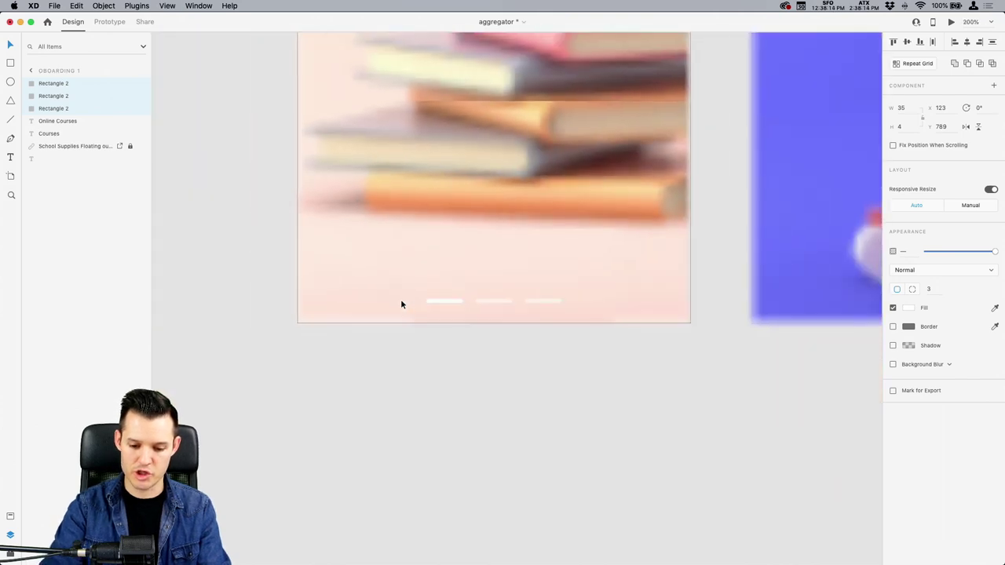
scroll(538, 320, left, 3)
key(super+g)
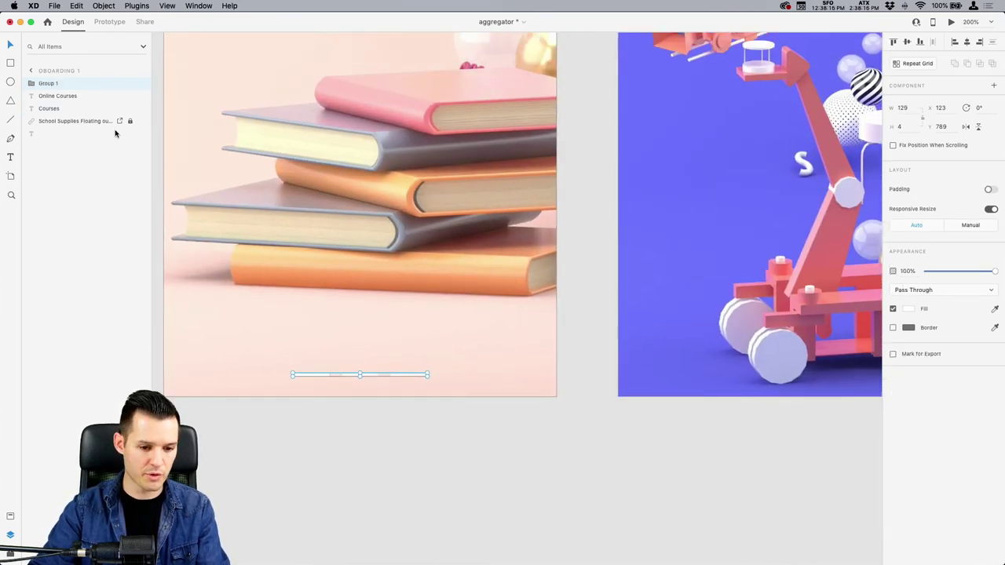
double_click(46, 83)
text(pi)
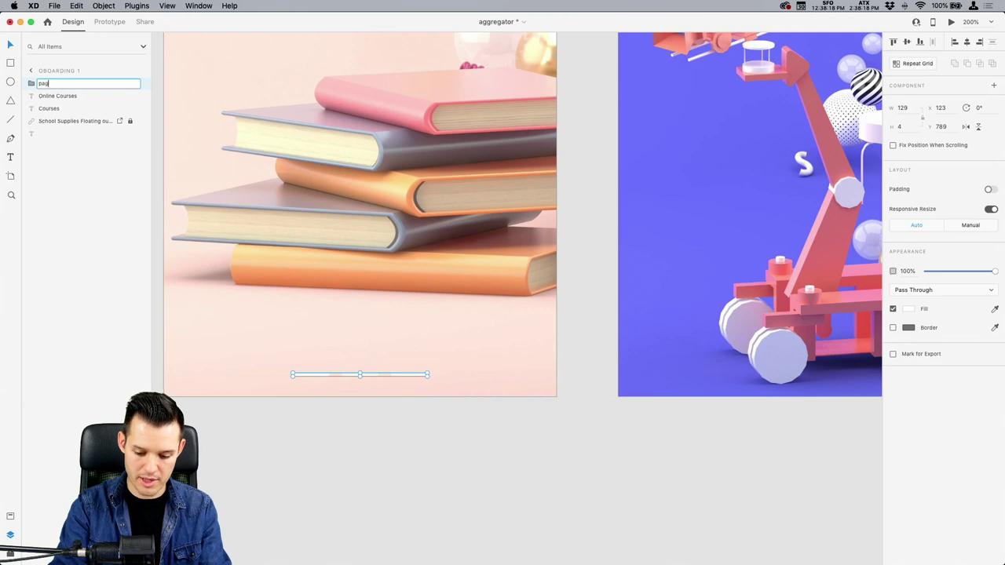
text(gination)
key(Return)
click(374, 395)
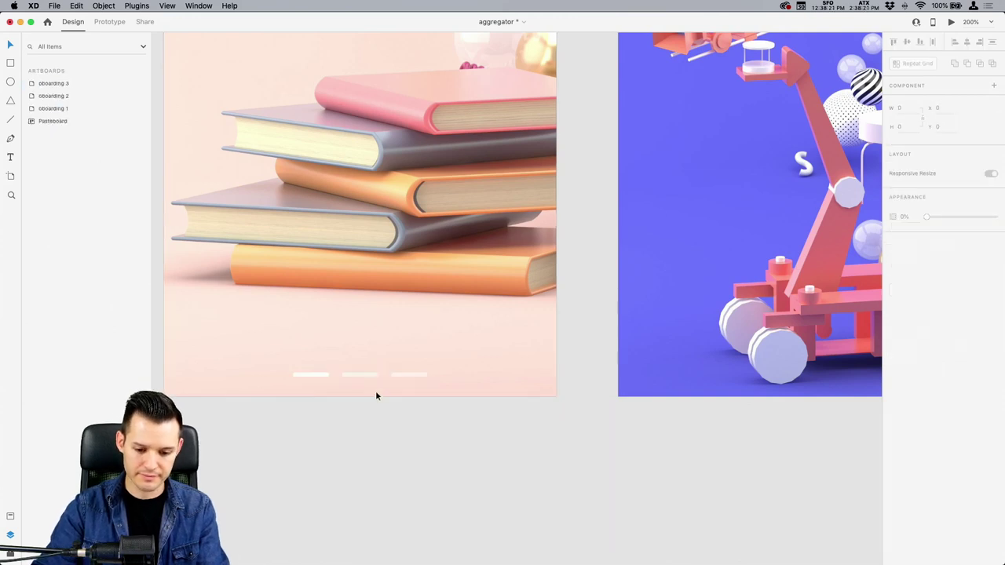
Copy the pagination group and select the Streaming artboard.
click(368, 375)
key(super+c)
scroll(635, 442, right, 5)
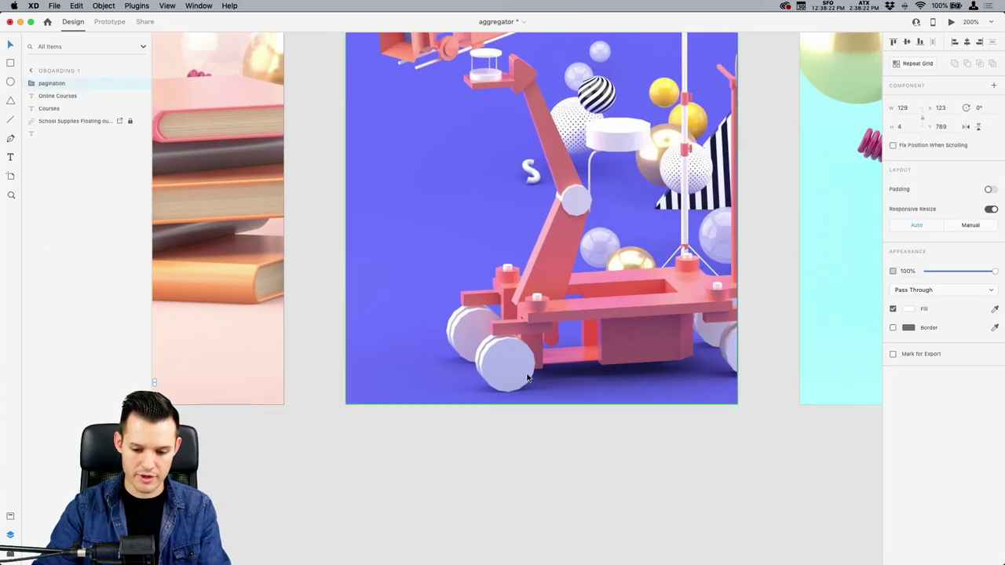
click(529, 366)
key(super+1)
Make the Streaming colour rectangle taller and nudge the movie camera image slightly.
scroll(549, 345, up, 2)
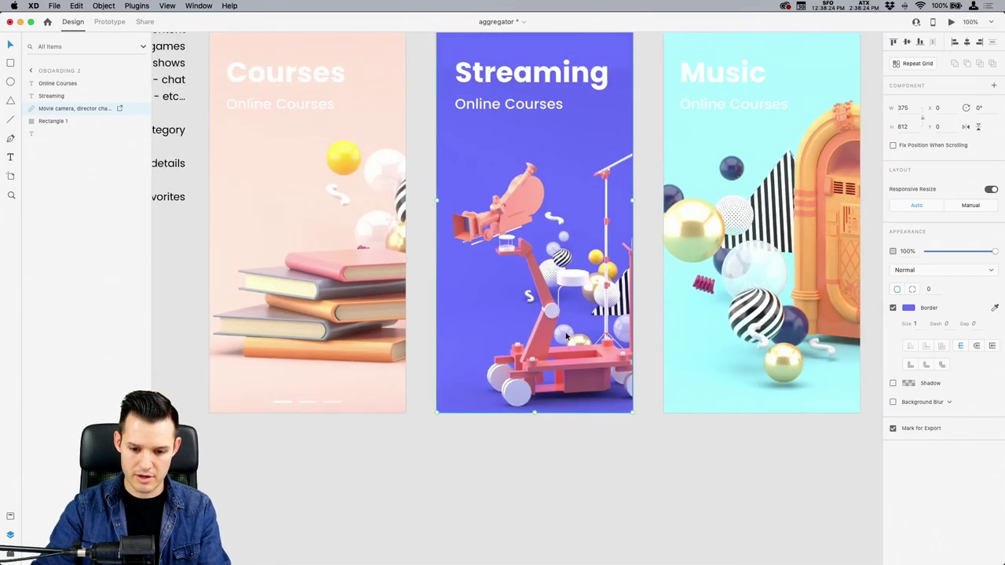
drag(566, 324, 565, 309)
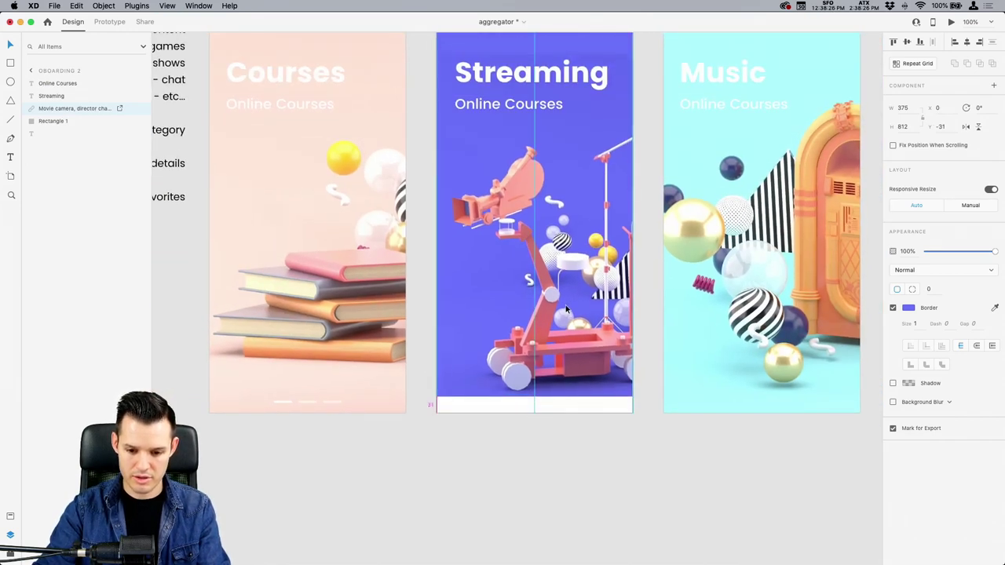
key(super+z)
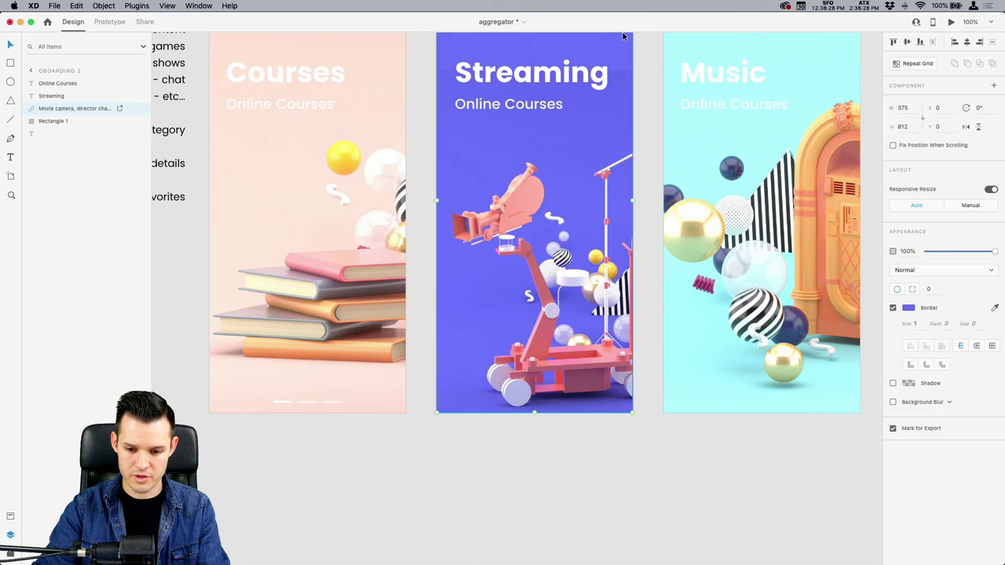
scroll(625, 45, up, 4)
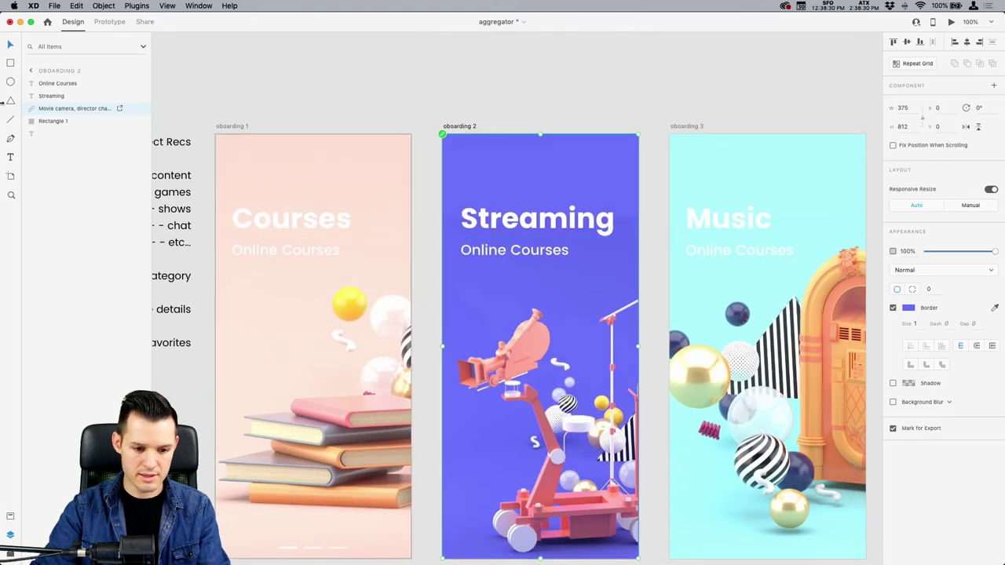
click(69, 123)
scroll(545, 160, down, 4)
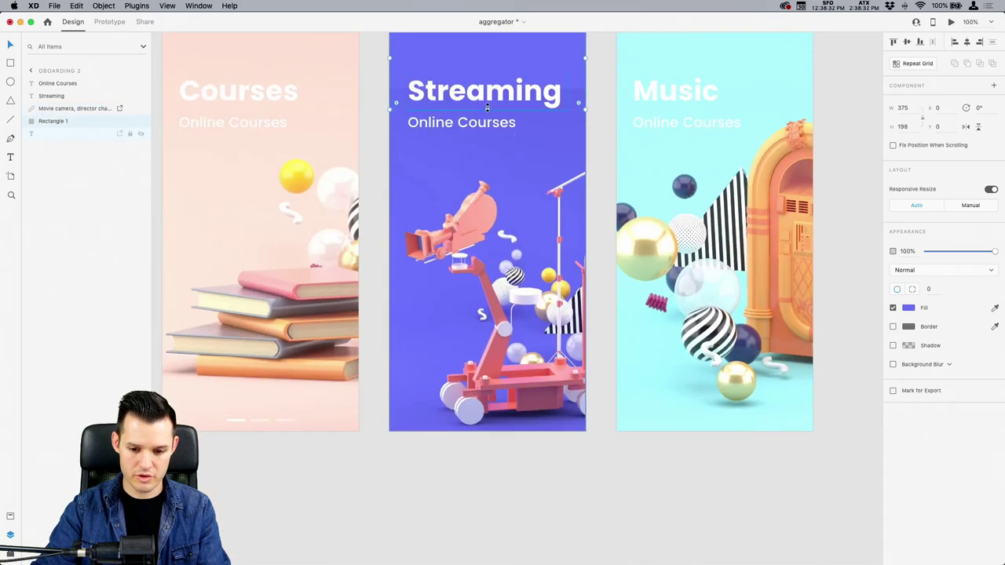
drag(486, 109, 483, 240)
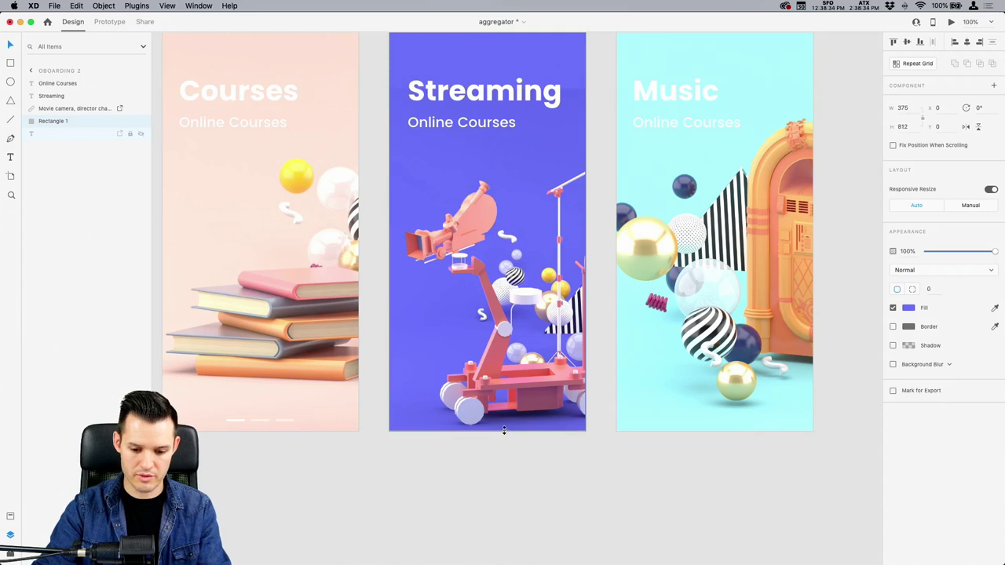
click(503, 336)
mouse_move(504, 338)
mouse_down()
mouse_move(501, 328)
mouse_move(503, 338)
mouse_up()
key(Escape)
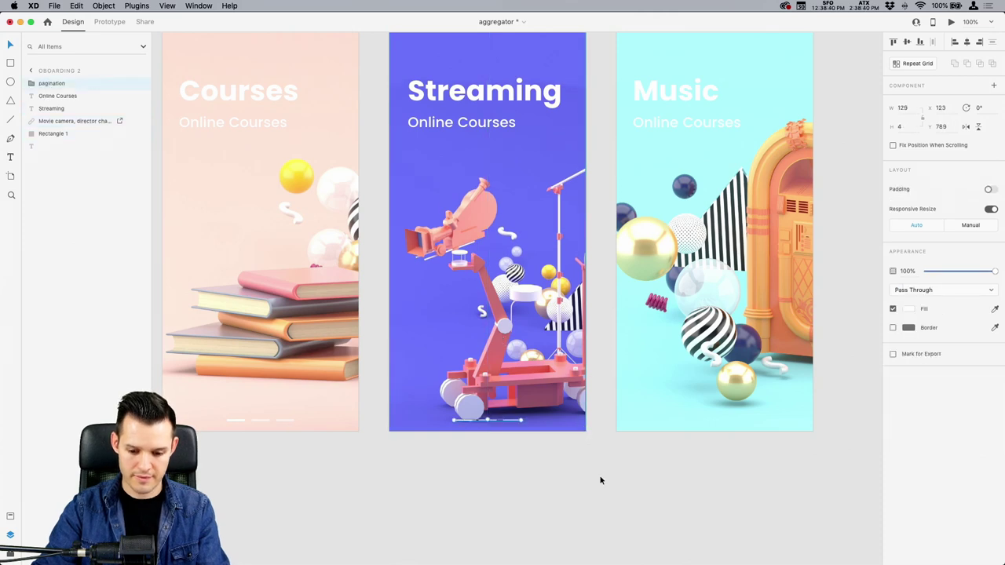
key(Escape)
Paste the pagination group into the Music artboard.
click(688, 416)
key(cmd+v)
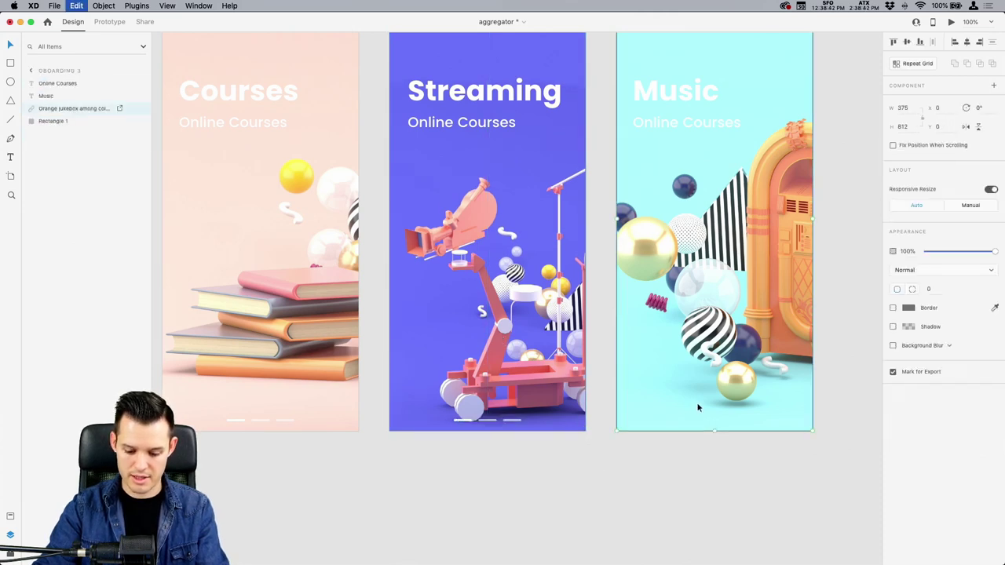
click(463, 450)
scroll(570, 378, up, 5)
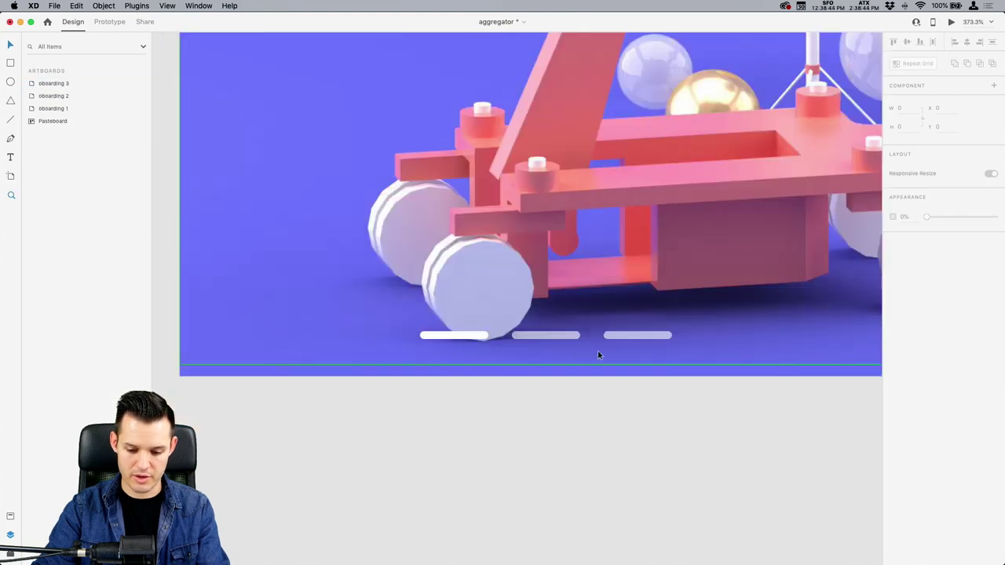
Dim the left pagination bar on Streaming to 58% opacity.
double_click(547, 336)
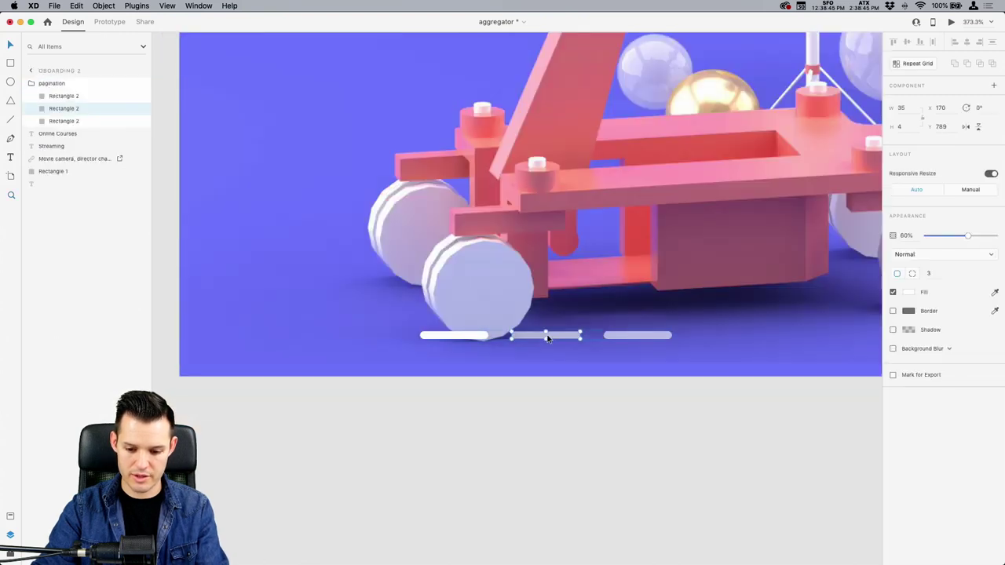
click(484, 334)
drag(980, 238, 967, 239)
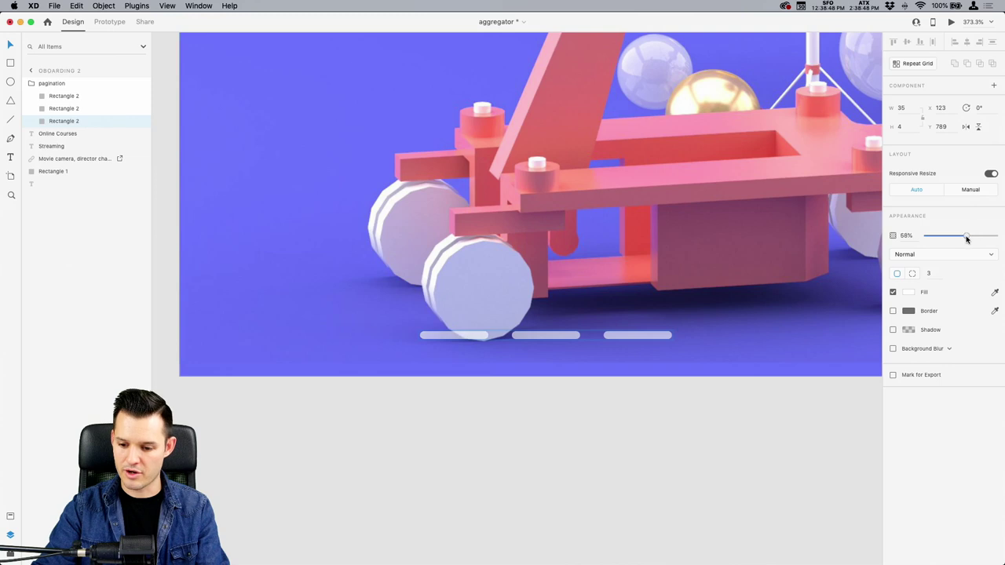
click(549, 335)
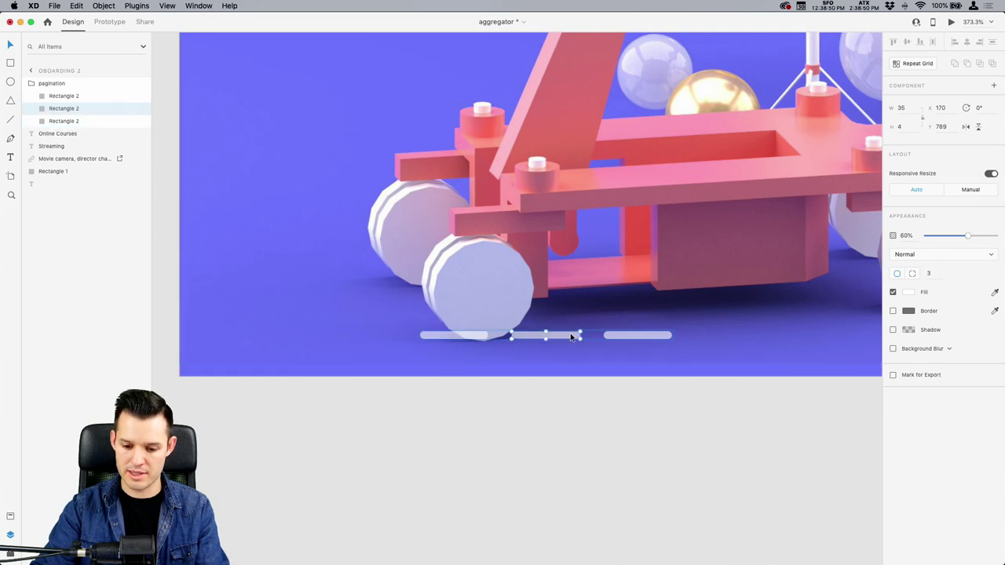
click(729, 440)
Fade the left pagination bar on Music by lowering its opacity.
scroll(729, 440, right, 15)
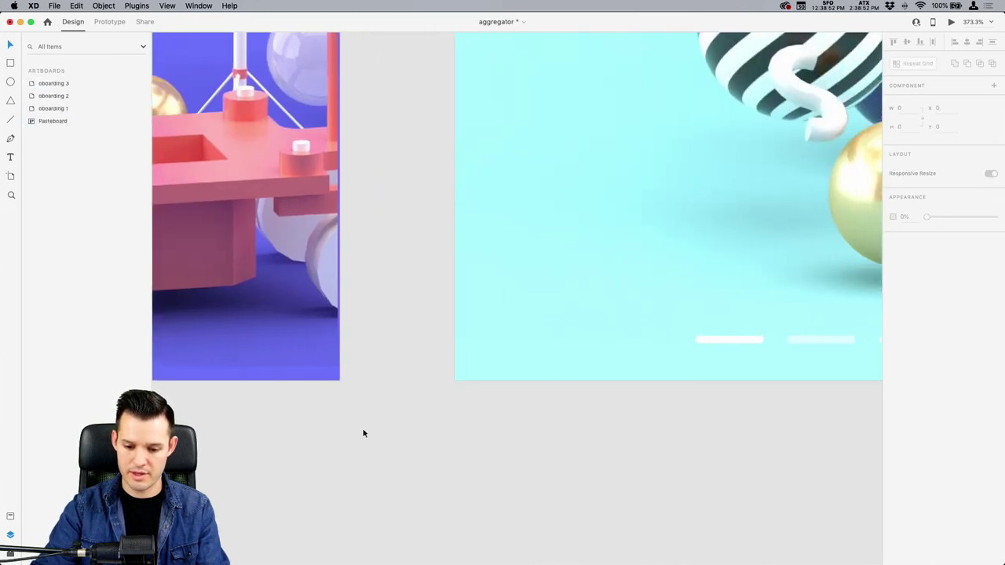
click(613, 337)
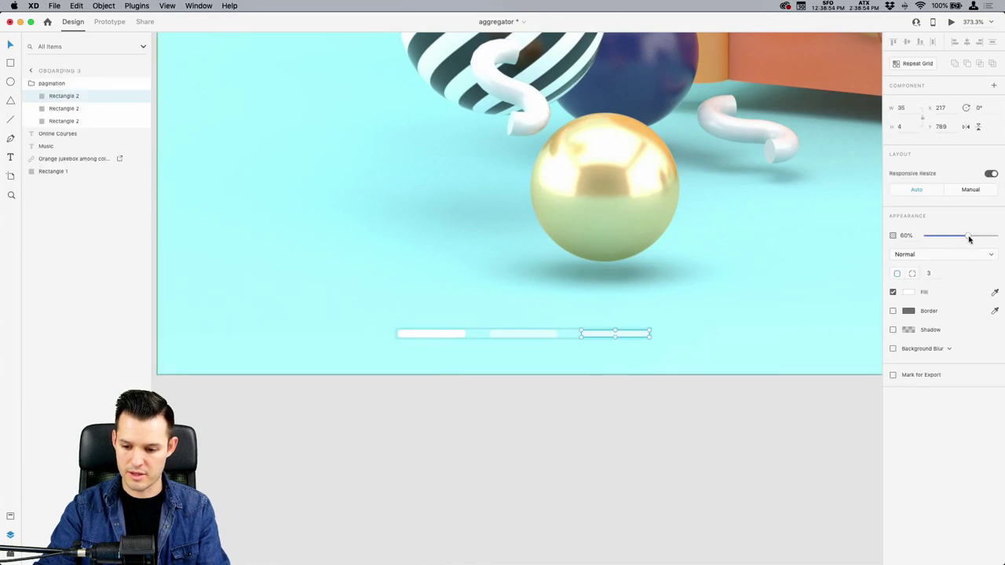
click(428, 334)
drag(969, 236, 965, 240)
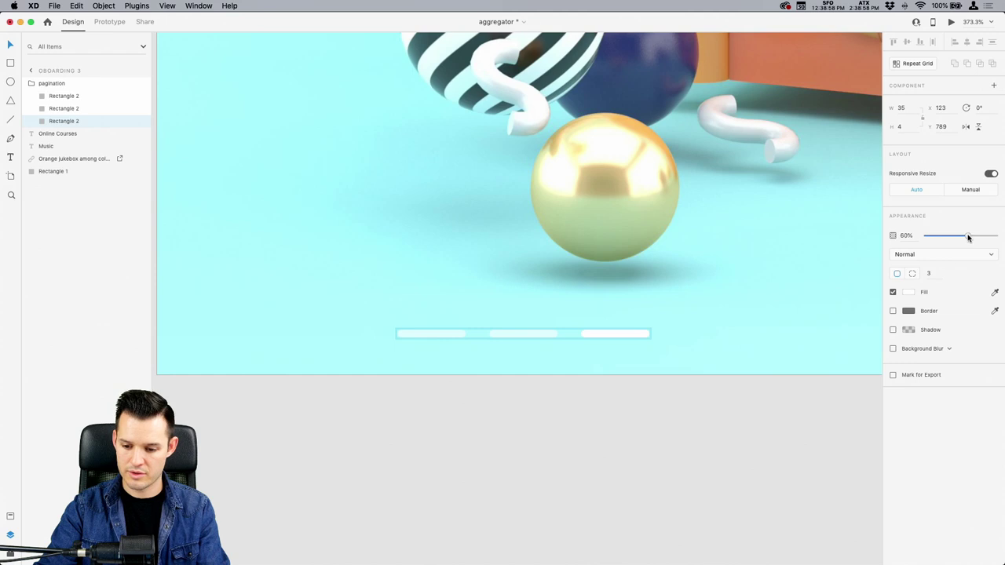
click(712, 386)
key(cmd+1)
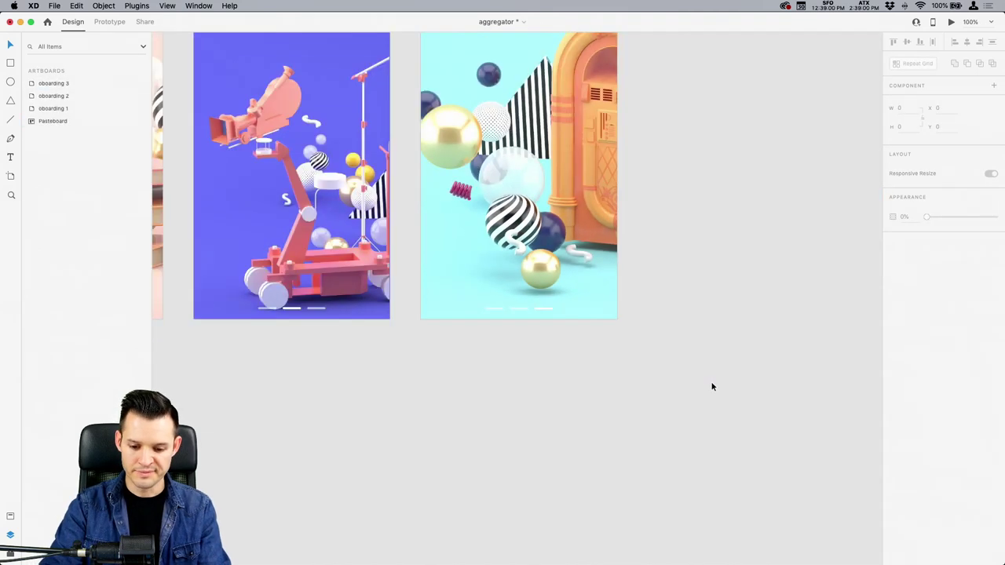
drag(628, 419, 745, 488)
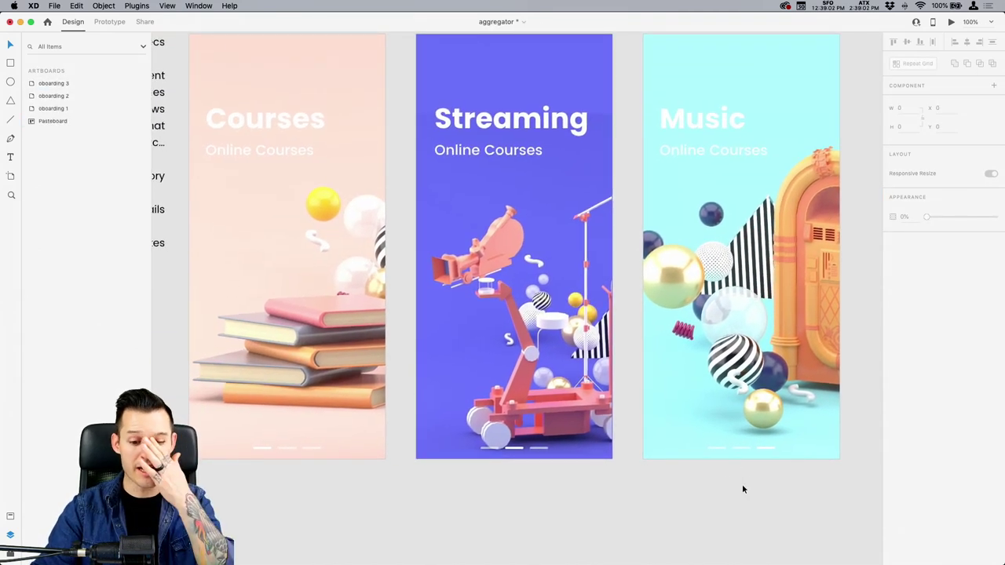
Edit the Courses subtitle to 'Online Courses to help you grow in every area' and narrow it to wrap.
click(267, 150)
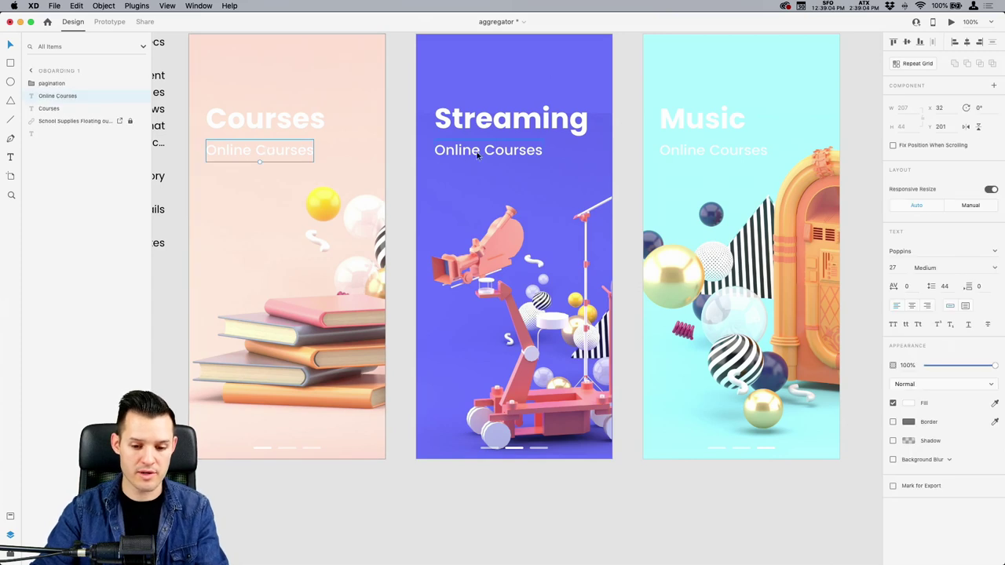
double_click(249, 155)
click(308, 152)
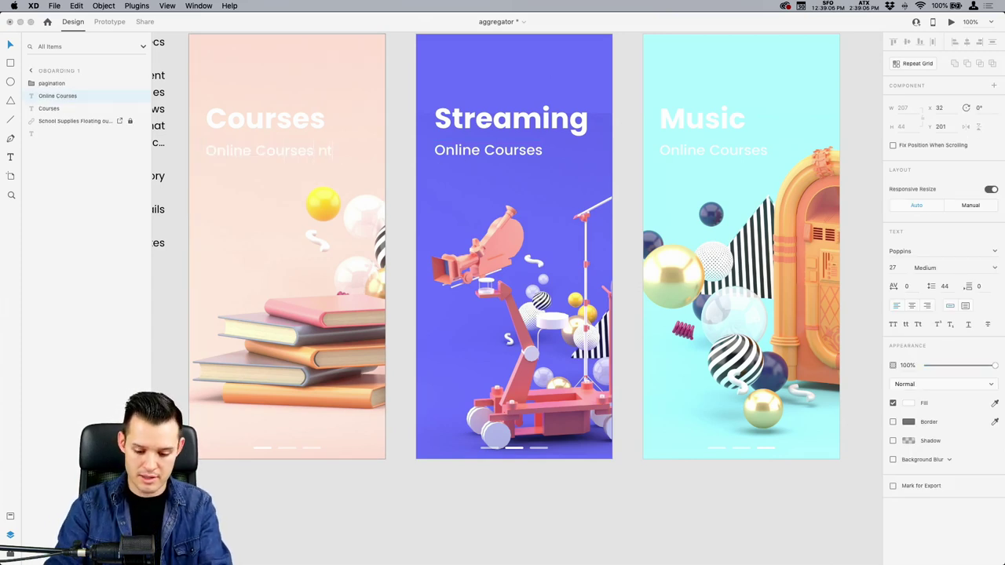
text(nt)
key(BackSpace)
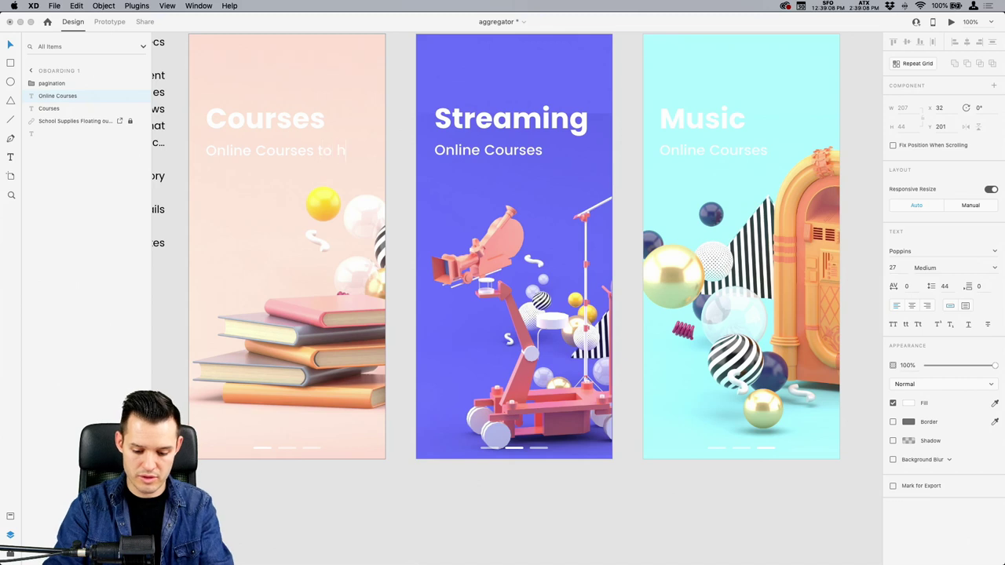
text(o help you grow)
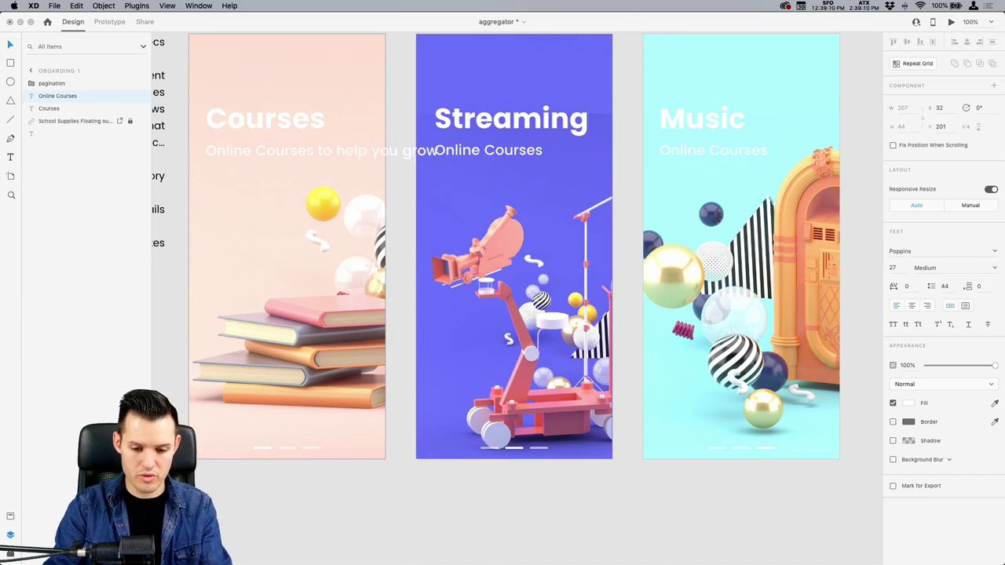
text( easily)
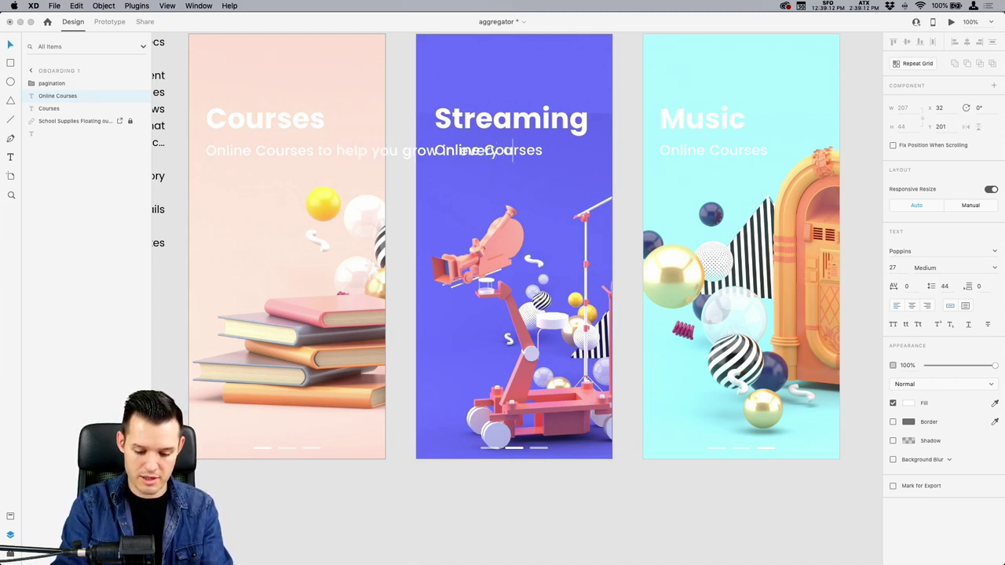
text( and)
key(Escape)
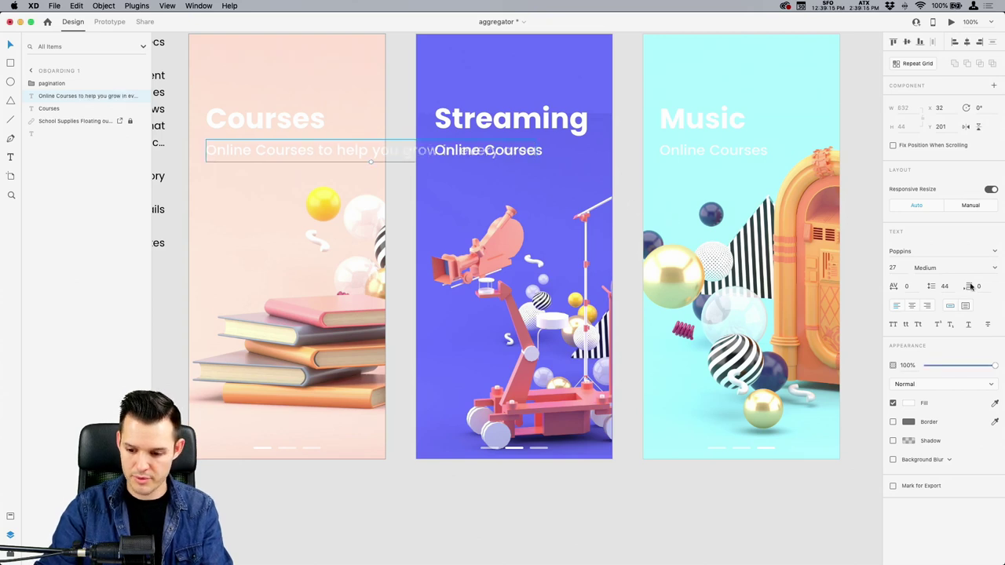
drag(416, 162, 350, 214)
Replace the old Streaming and Music subtitles with pasted copies of the Courses subtitle.
click(486, 150)
shift+click(741, 151)
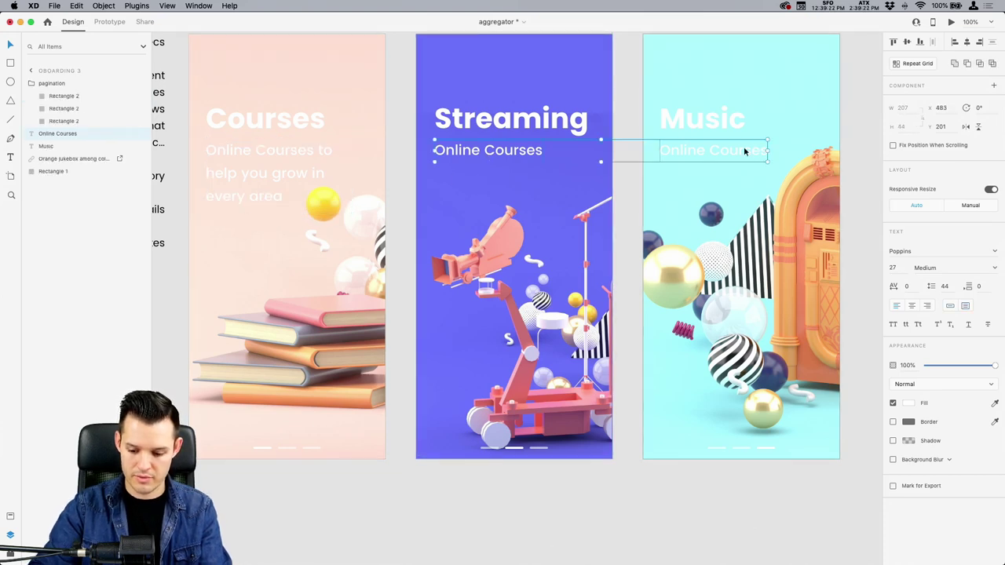
key(Delete)
click(514, 134)
text(Online Courses to help you grow in every area)
click(695, 110)
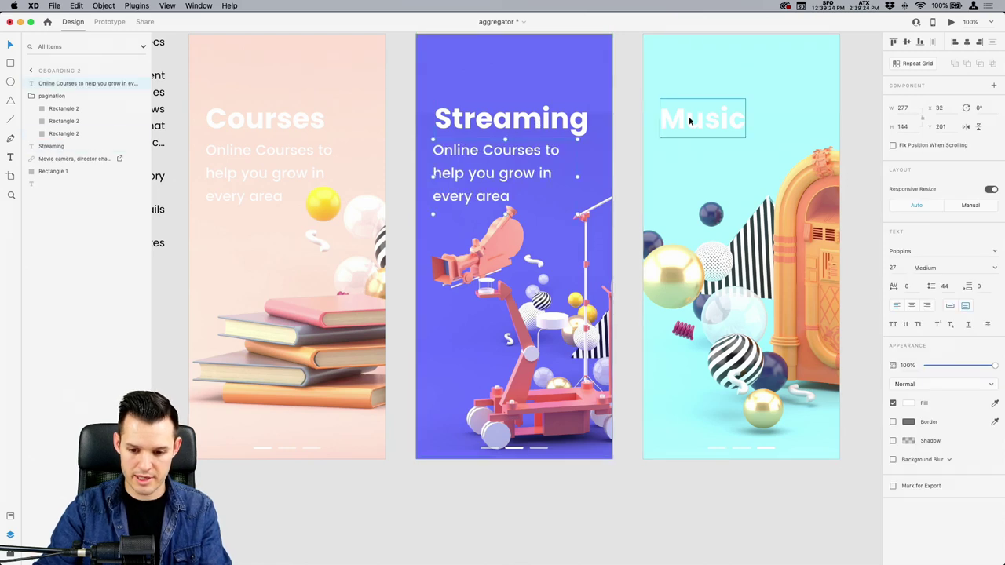
key(ctrl+v)
Change the Streaming subtitle to 'Shows, movies and everything else you love to watch'.
double_click(482, 168)
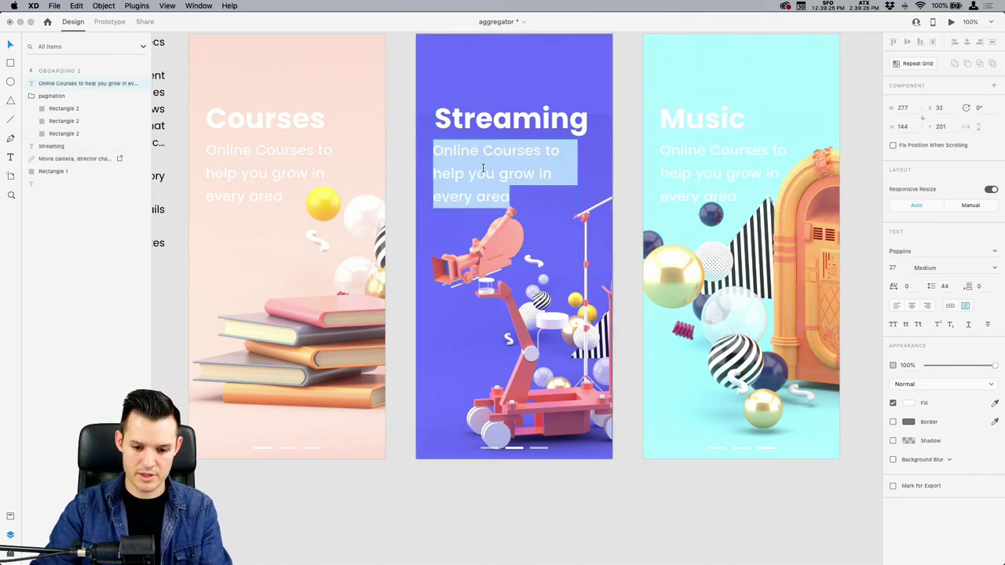
text(Shows, mo)
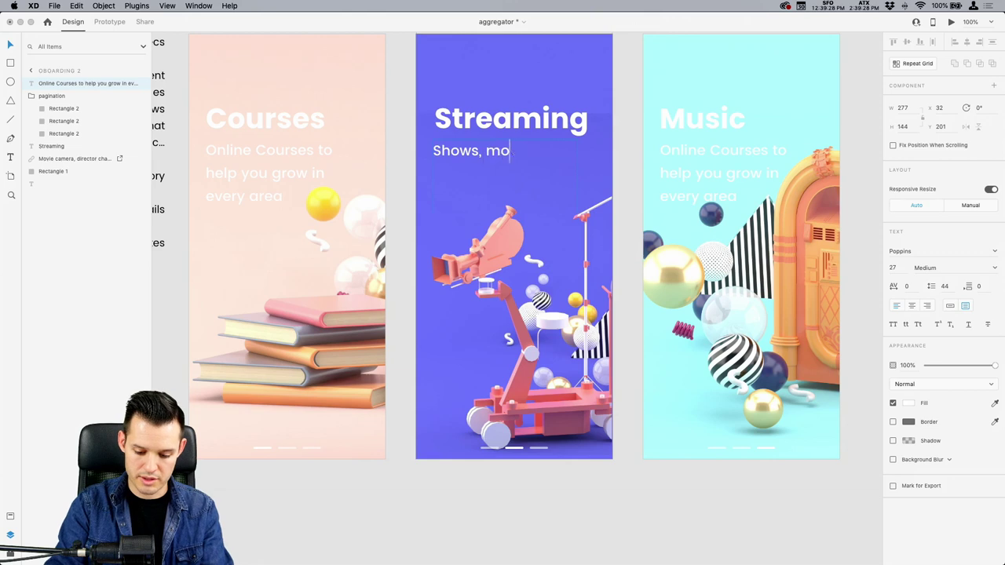
text(vies and everything you)
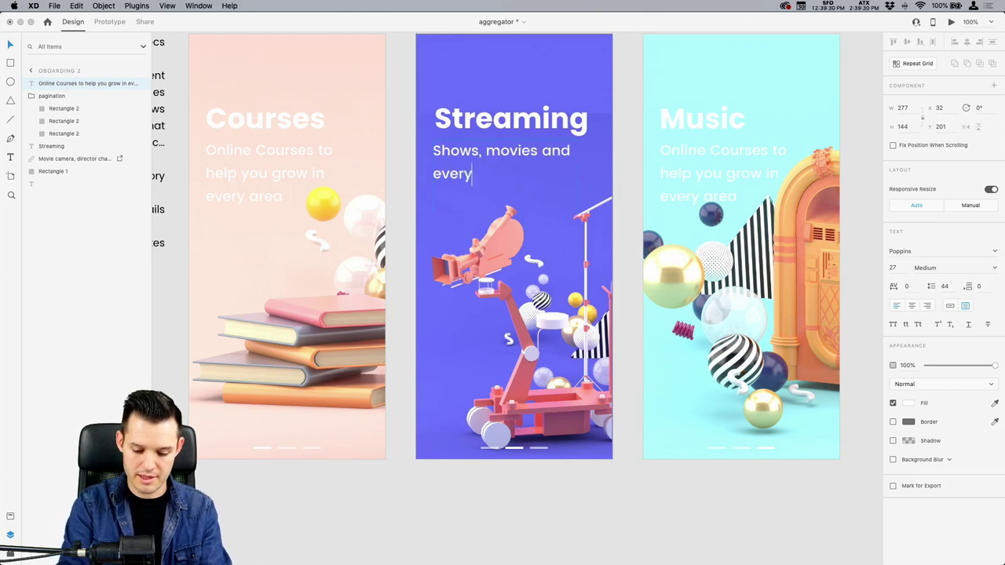
key(BackSpace)
key(BackSpace)
key(BackSpace)
text(else.)
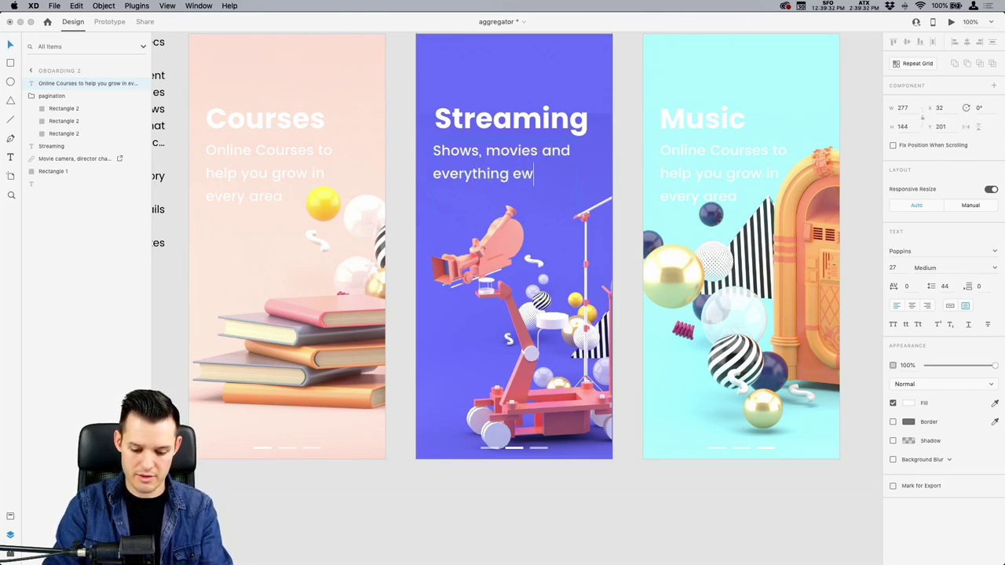
key(BackSpace)
key(BackSpace)
key(BackSpace)
key(BackSpace)
text(ls)
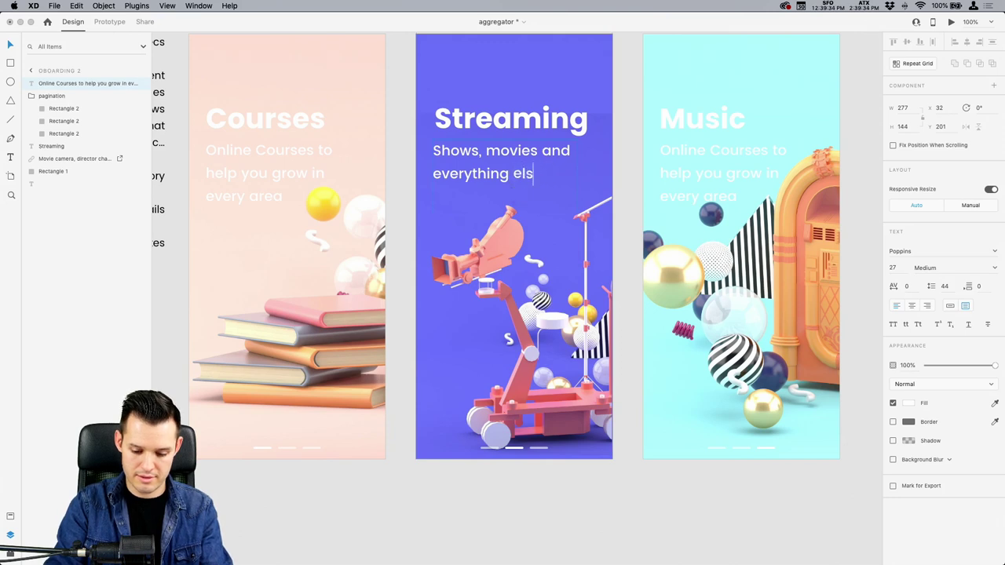
text(e you love to watch)
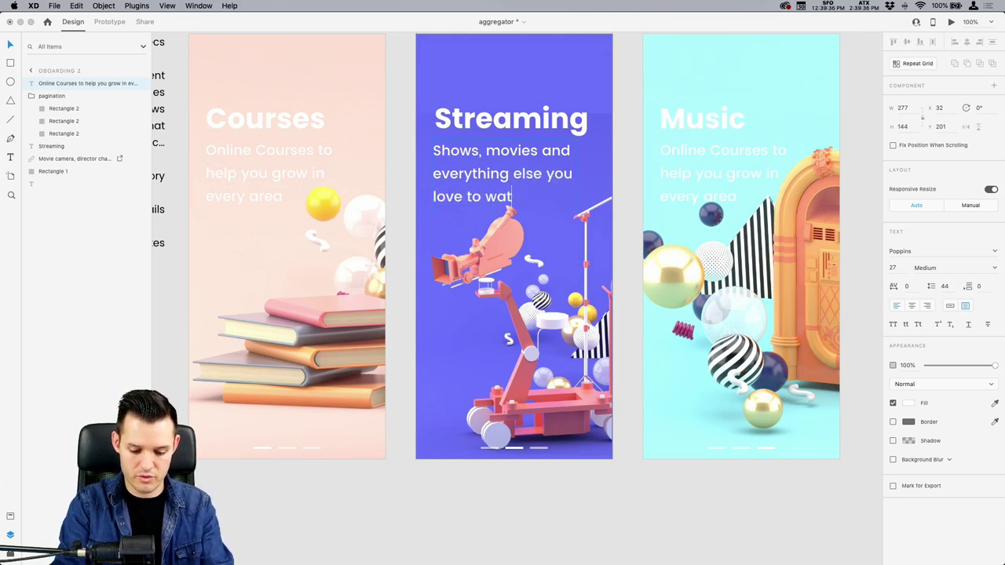
Change the Music subtitle to 'Stream your favorite songs and podcasts'.
click(703, 174)
double_click(702, 173)
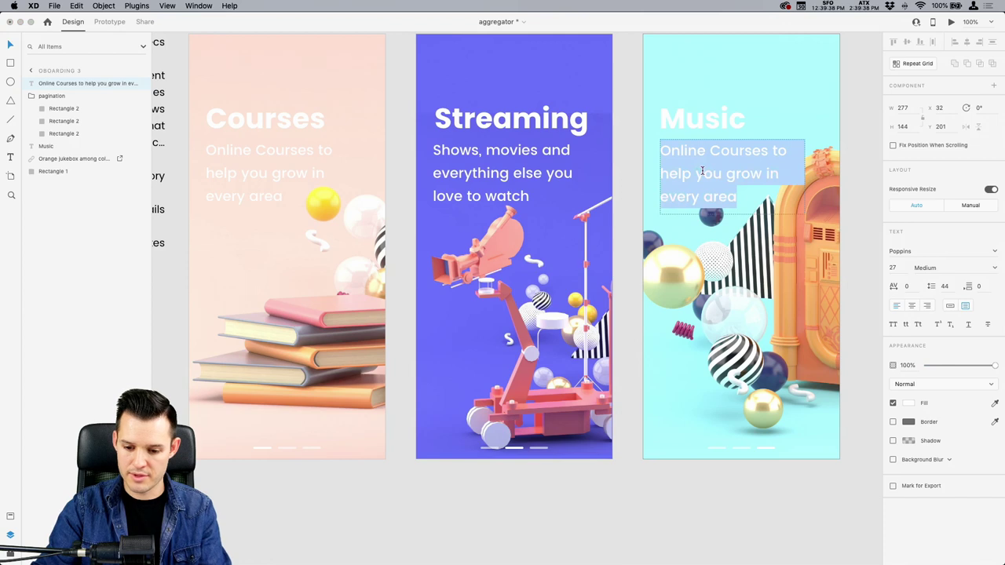
text(Stream y)
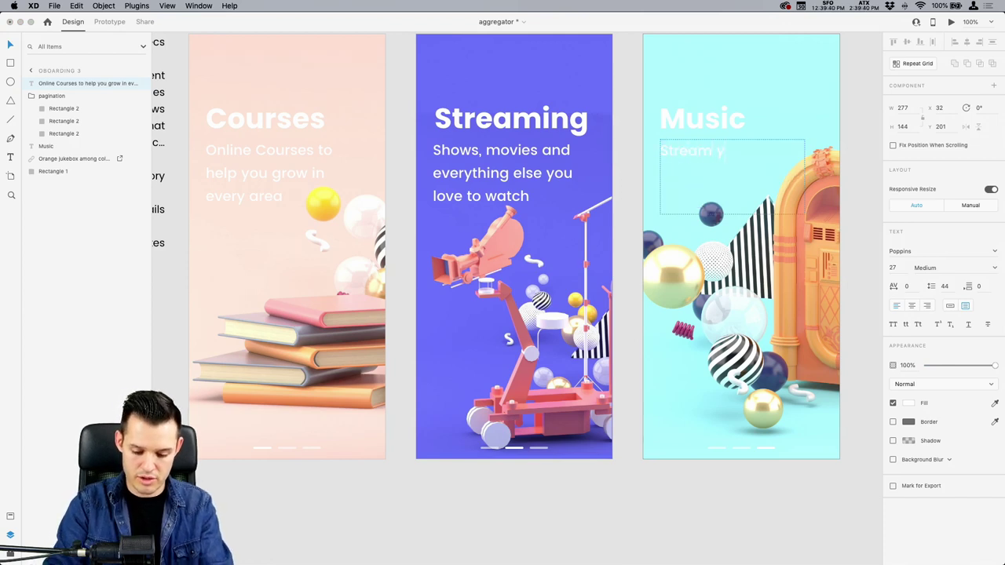
text(our favorite songs and podcasts)
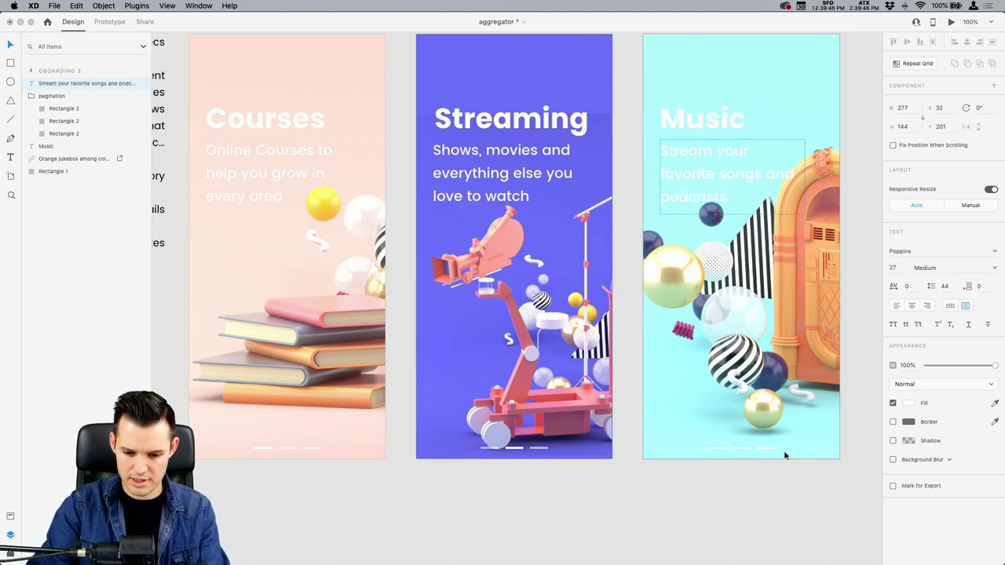
click(684, 121)
Nudge the selected headings and subtitles up, then back down slightly.
shift+click(496, 116)
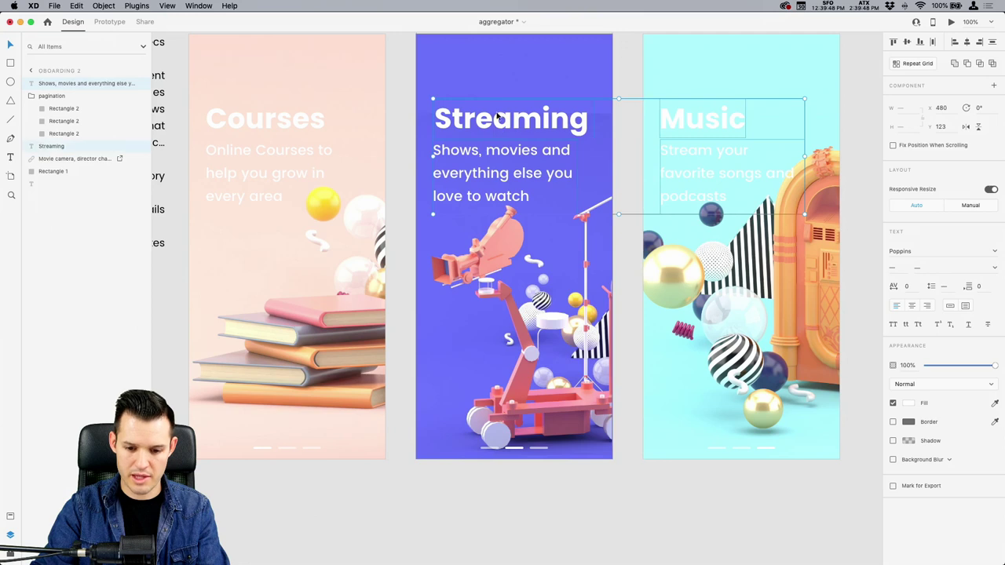
shift+click(277, 168)
scroll(389, 153, up, 3)
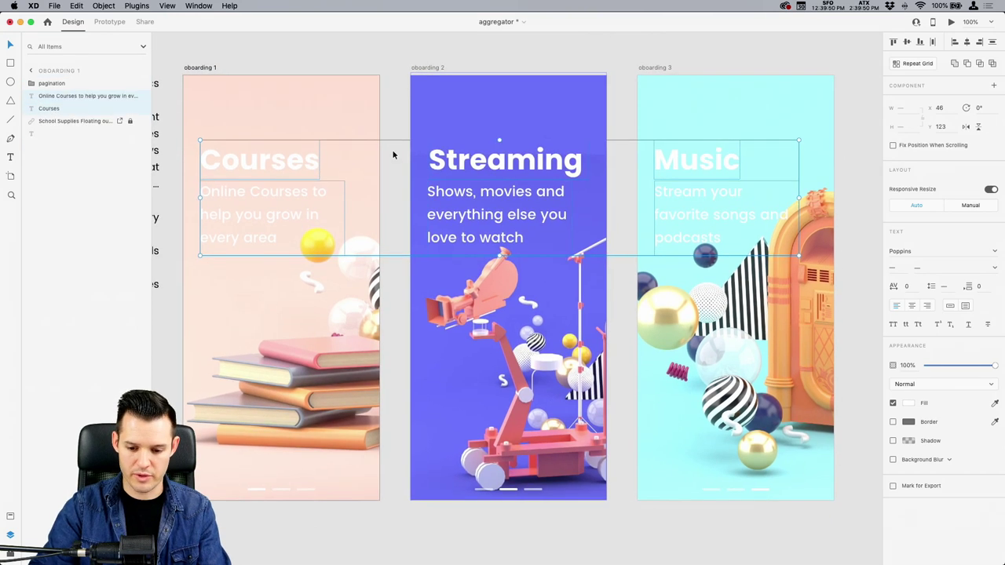
key(shift+Up)
key(shift+Up)
key(shift+Up)
key(shift+Up)
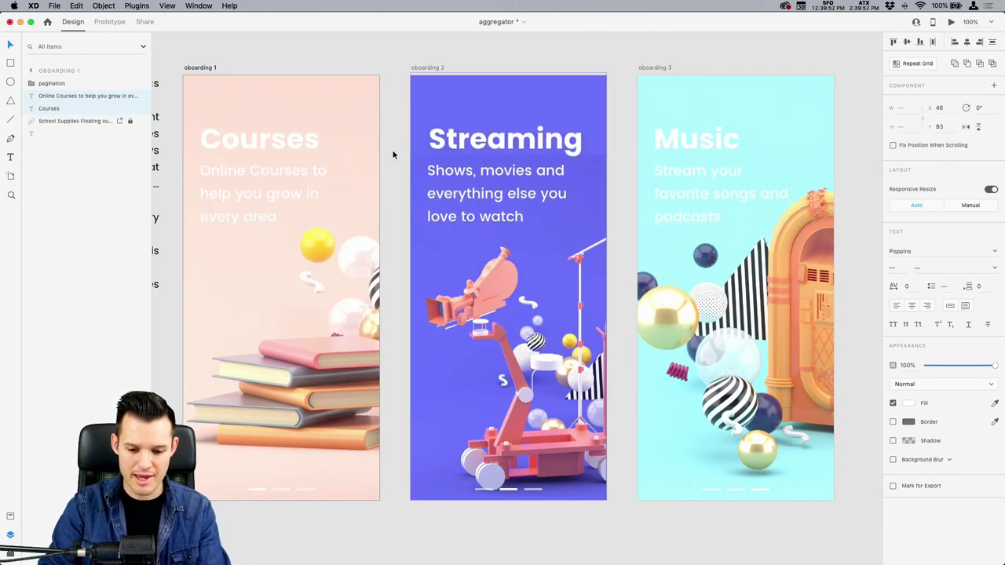
key(shift+Down)
key(Down)
key(Down)
key(Down)
key(Down)
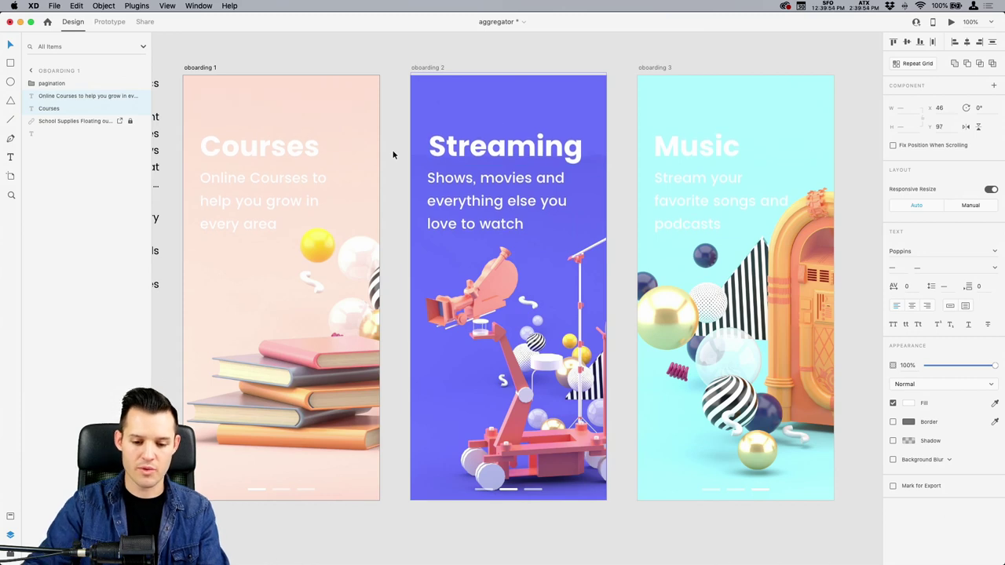
click(645, 511)
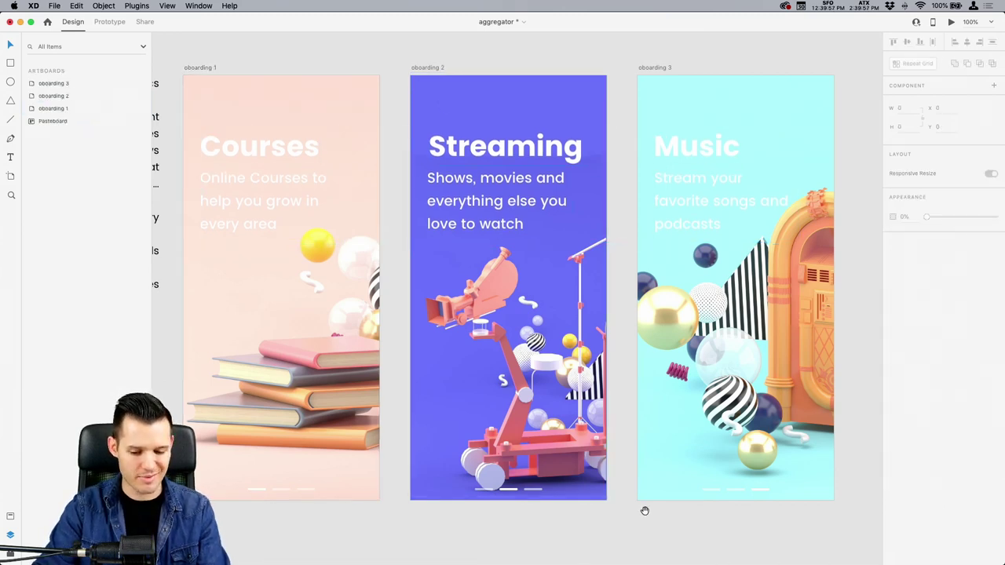
key(super+minus)
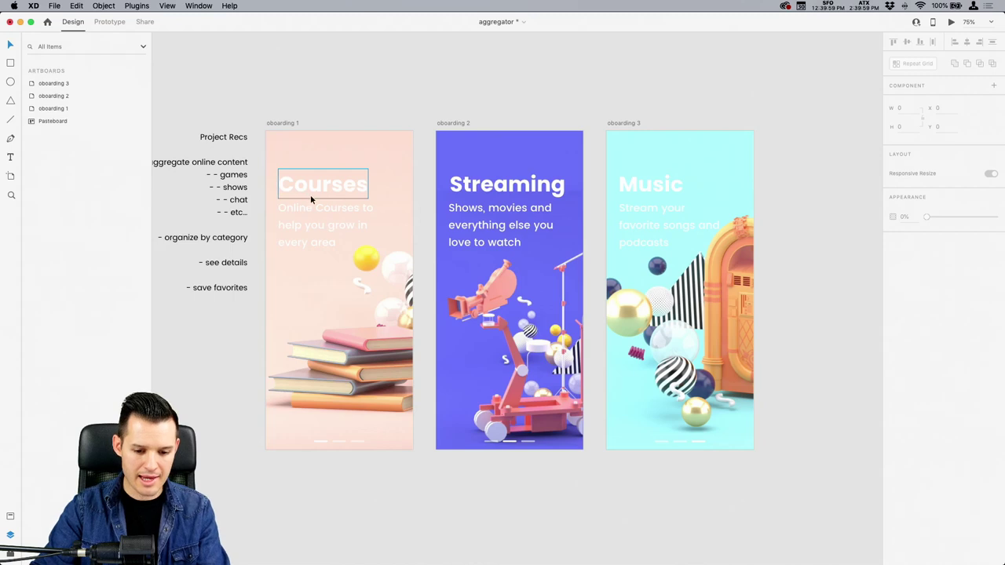
Add a drop shadow with Y 2 at 11% opacity to the titles and subtitles.
click(311, 201)
shift+click(474, 219)
shift+click(637, 185)
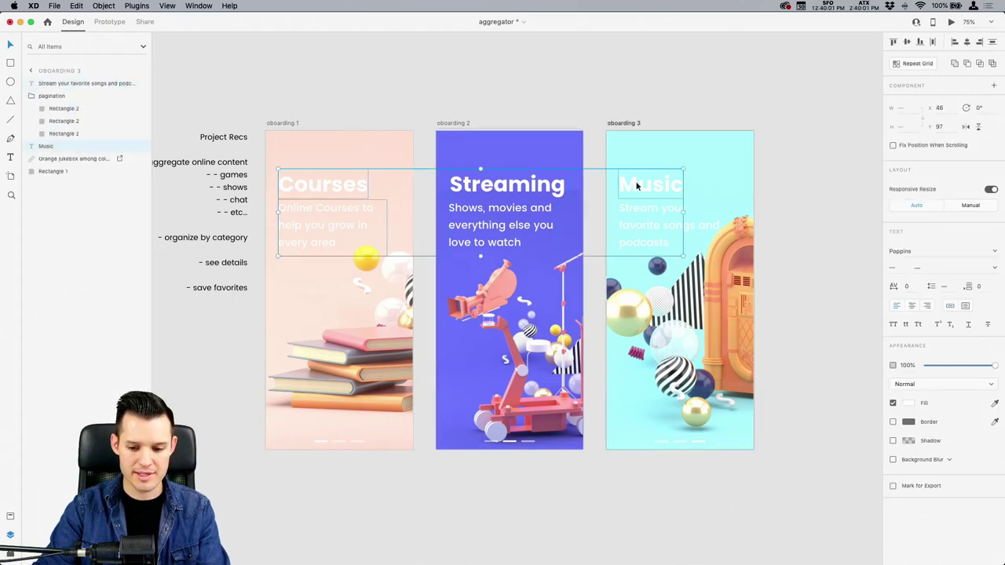
shift+click(634, 212)
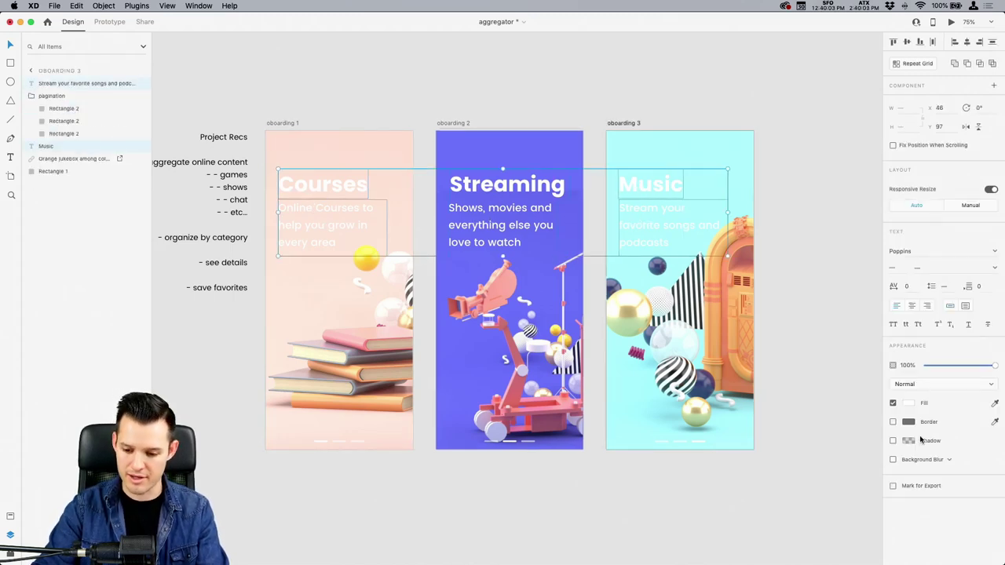
click(893, 440)
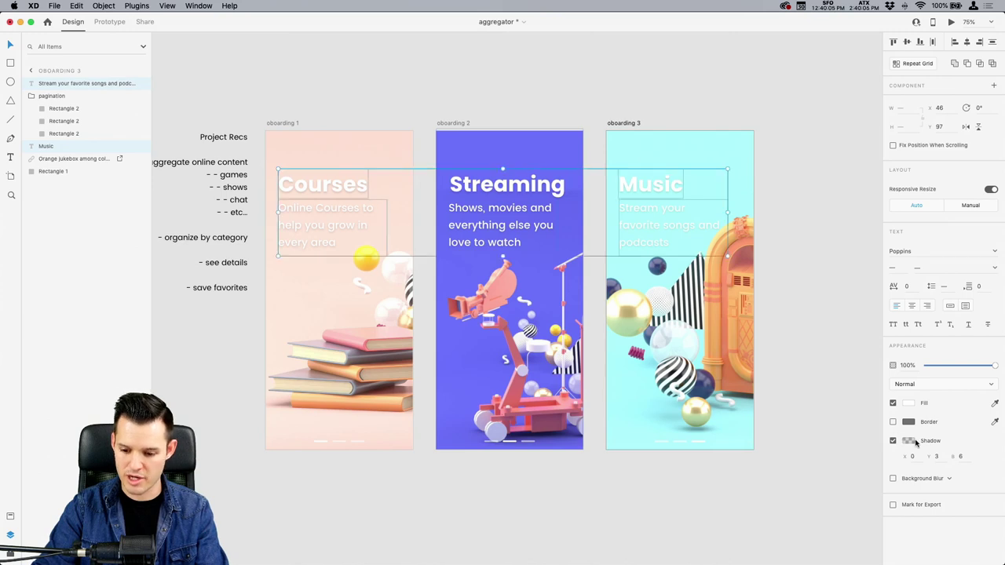
text(2)
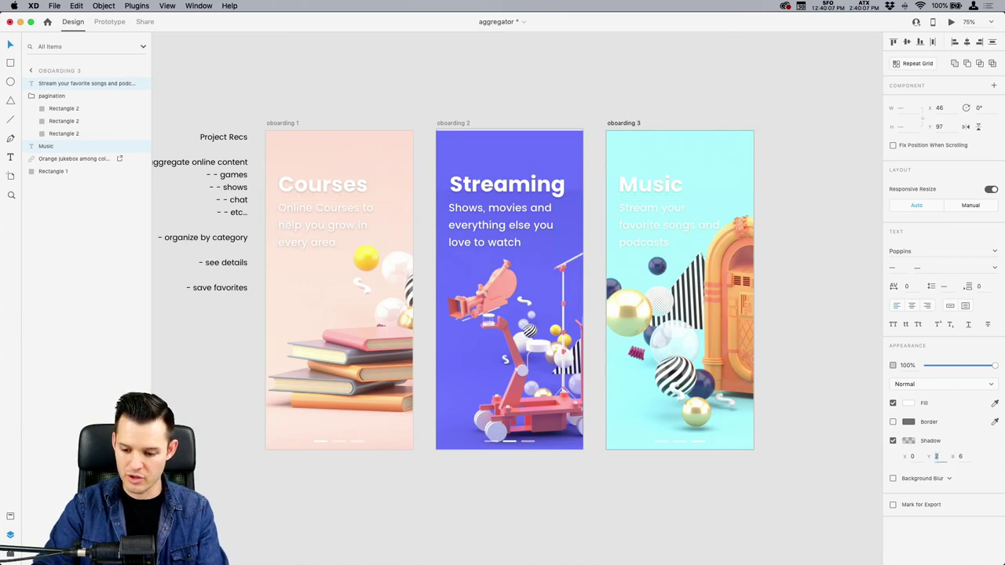
click(909, 442)
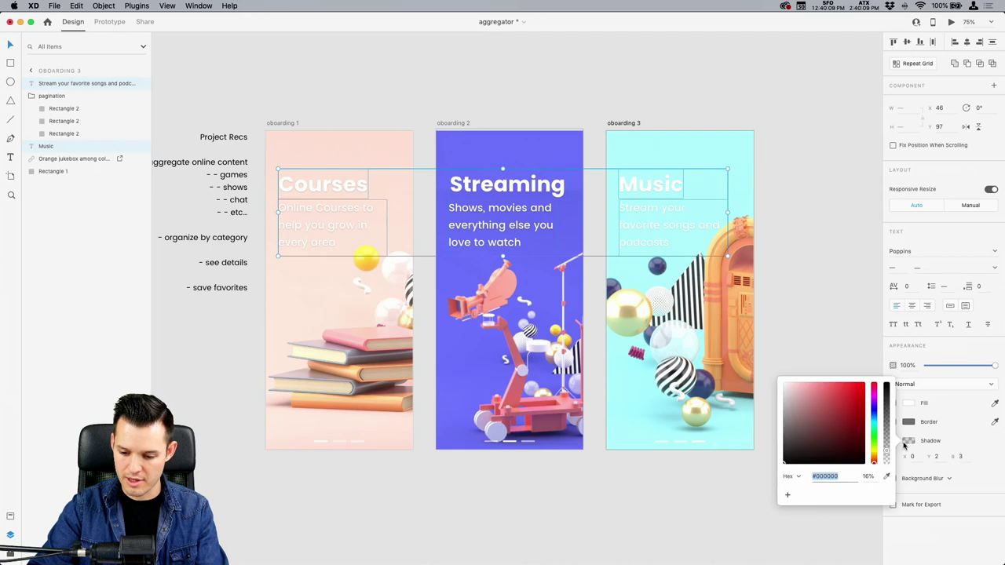
drag(888, 453, 887, 458)
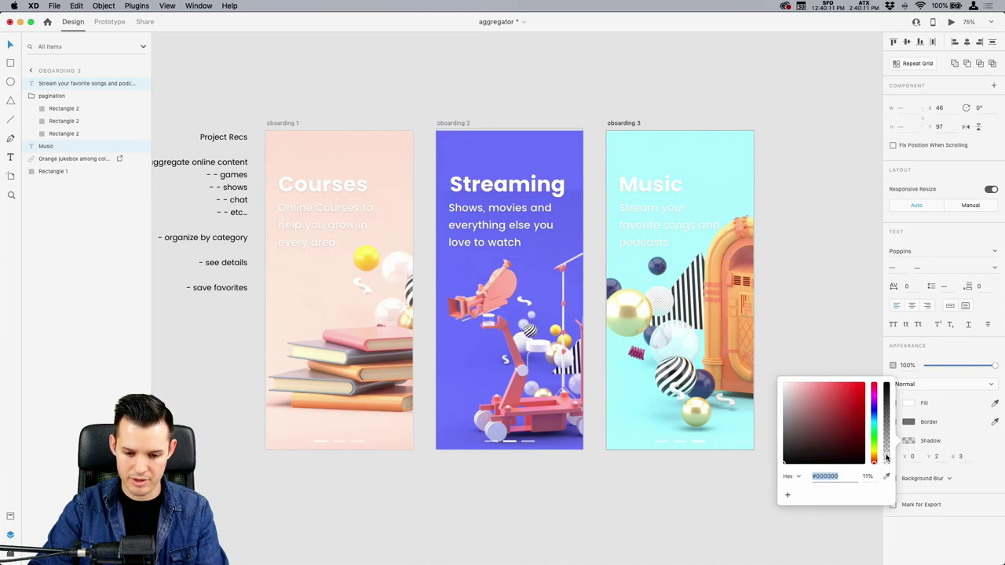
Re-enable the drop shadow on the Courses title.
key(Escape)
scroll(352, 207, up, 5)
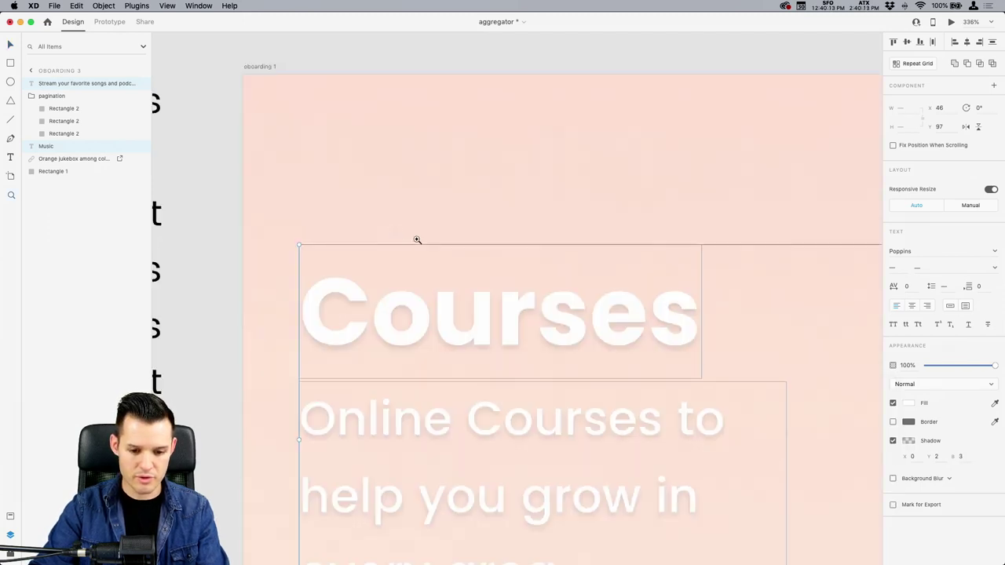
scroll(463, 188, down, 3)
click(506, 140)
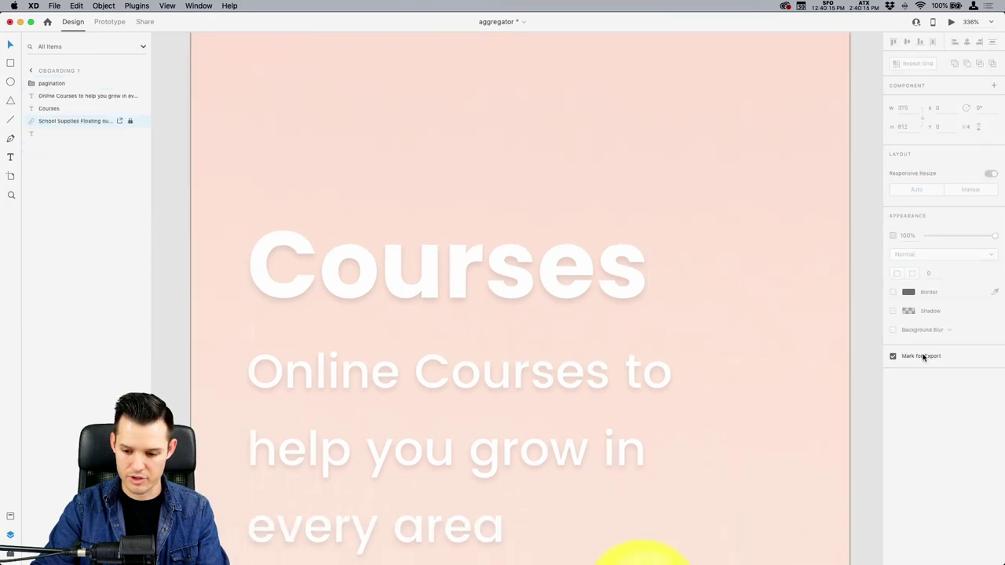
click(633, 259)
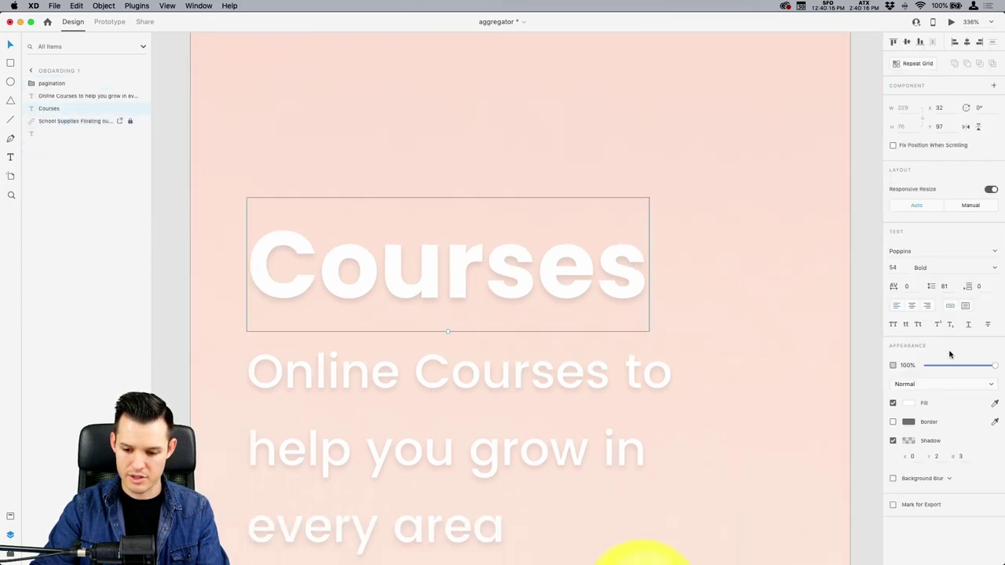
click(893, 441)
click(893, 441)
click(892, 441)
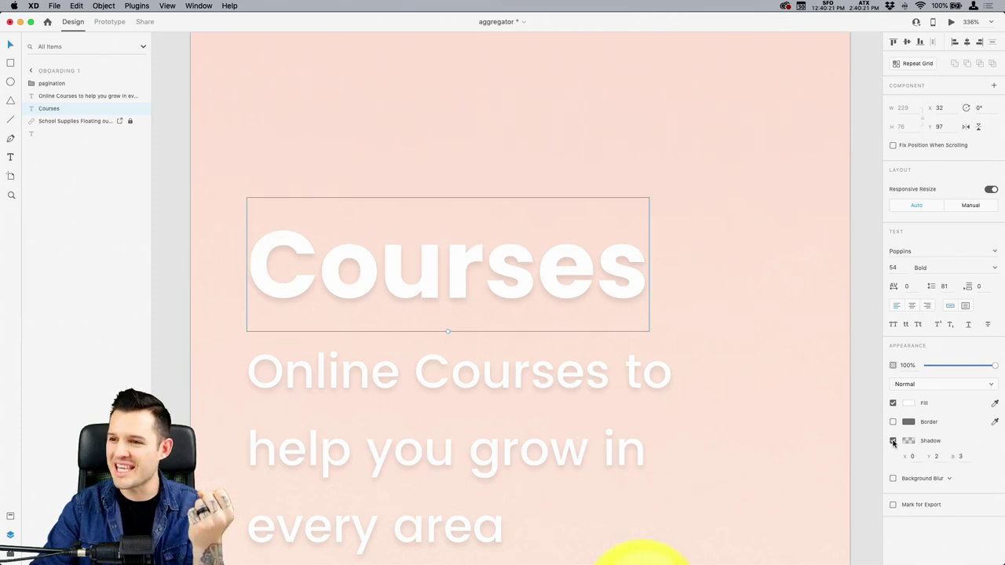
key(super+1)
Save the aggregator document.
click(690, 102)
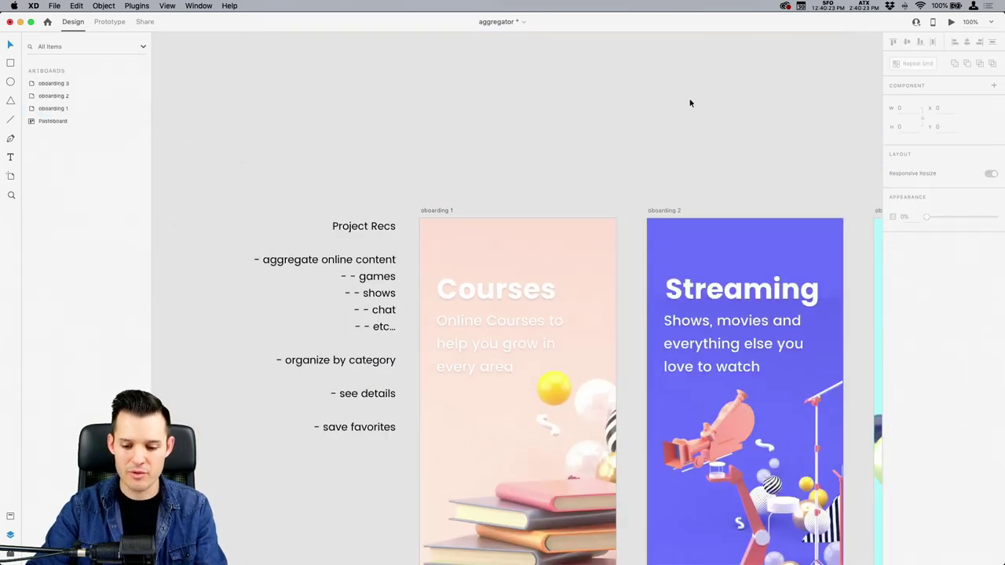
scroll(689, 103, right, 10)
scroll(689, 103, down, 5)
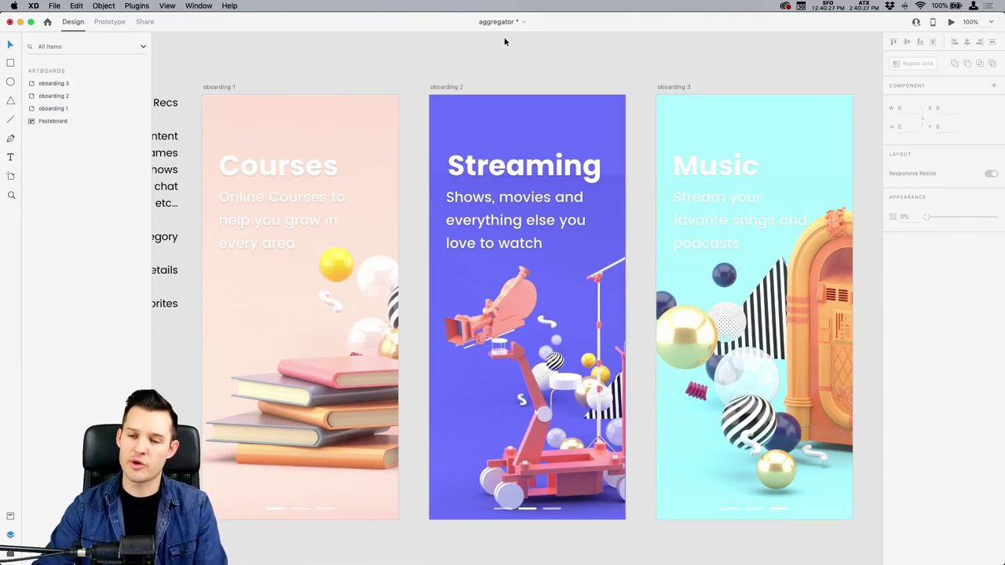
scroll(541, 59, right, 3)
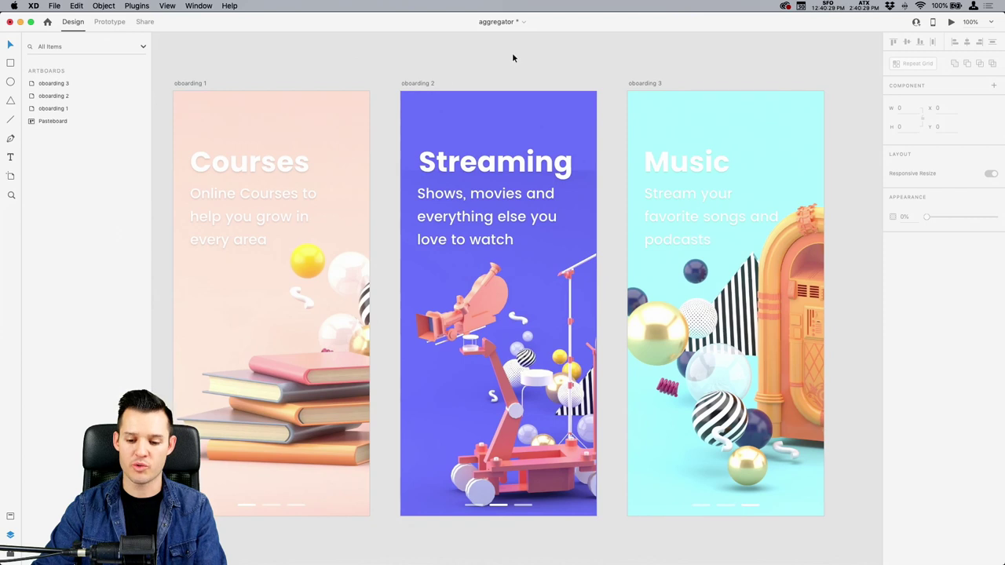
click(667, 116)
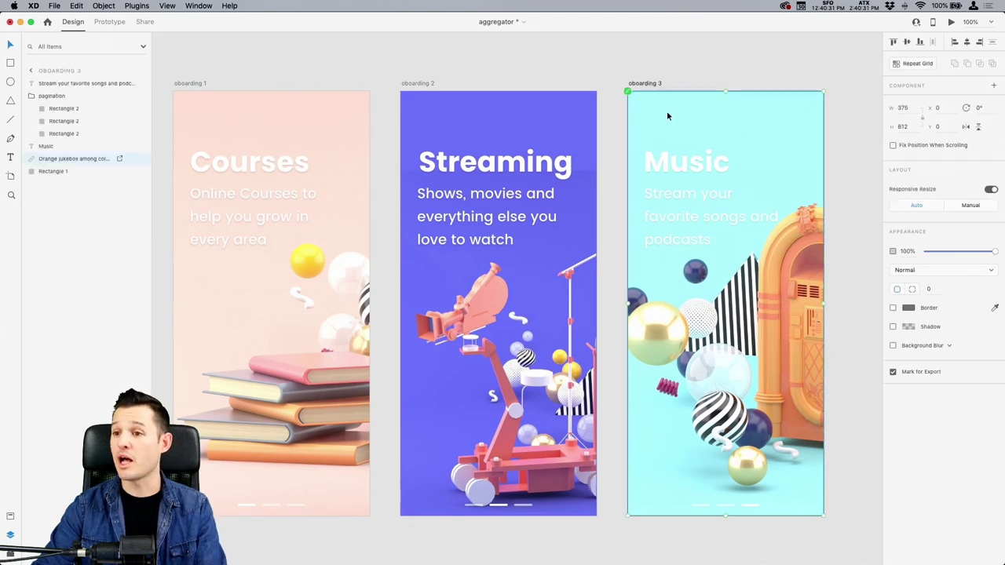
click(696, 69)
key(super+s)
Zoom and pan around the canvas to review the artboards.
key(super+minus)
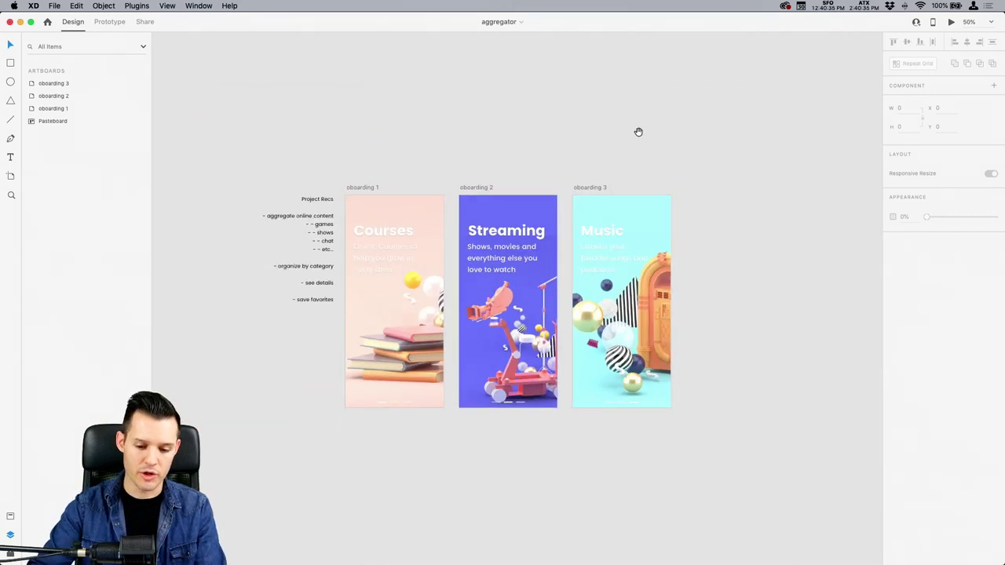
scroll(573, 113, down, 2)
scroll(871, 440, up, 1)
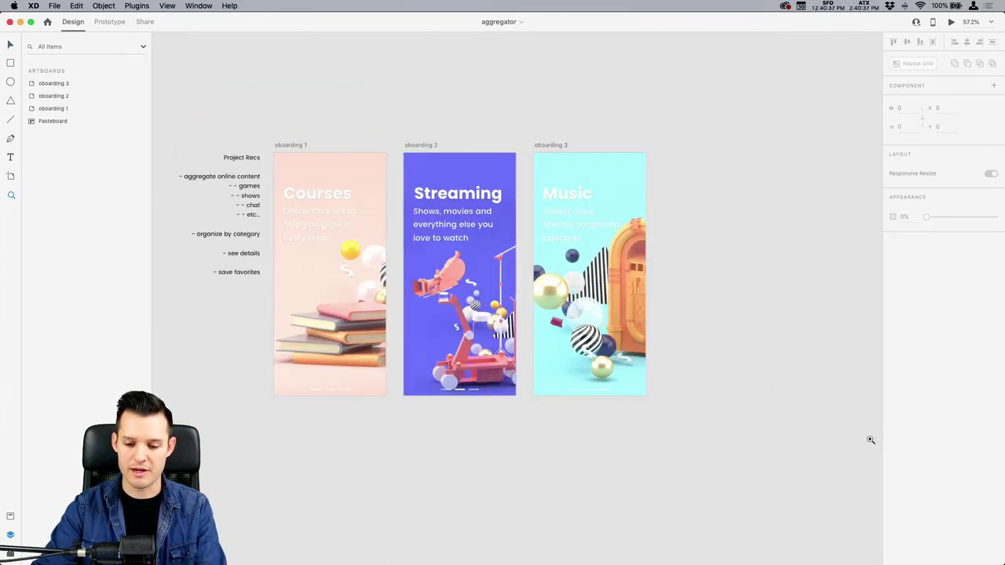
drag(739, 240, 712, 239)
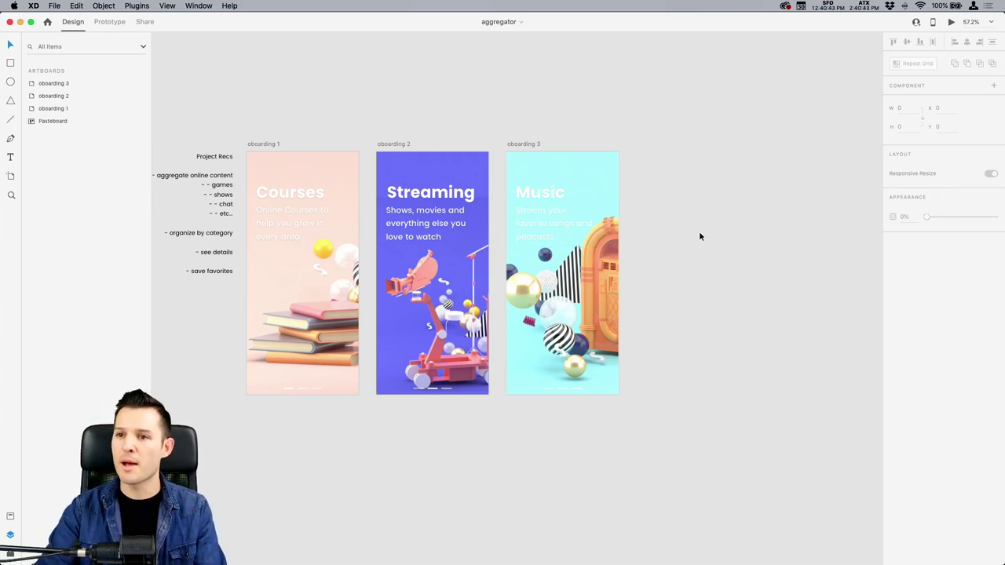
drag(700, 236, 726, 178)
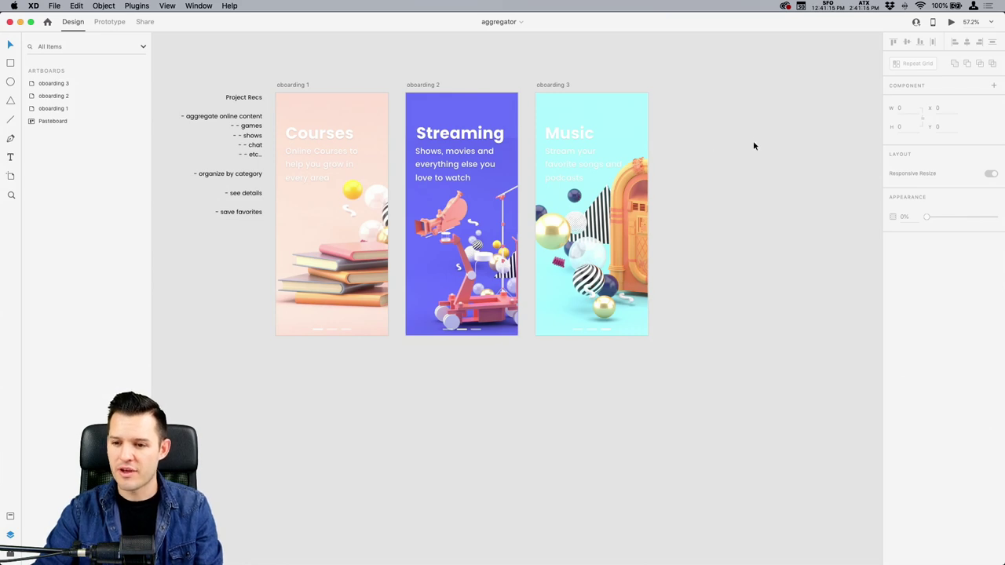
mouse_move(753, 146)
mouse_down()
mouse_move(749, 131)
mouse_move(742, 160)
mouse_up()
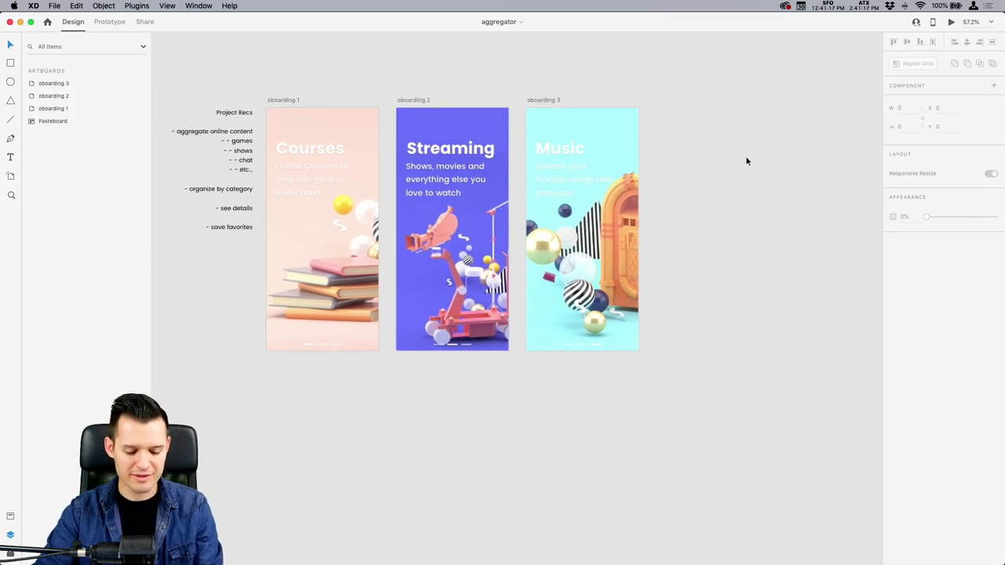
key(super+a)
key(Escape)
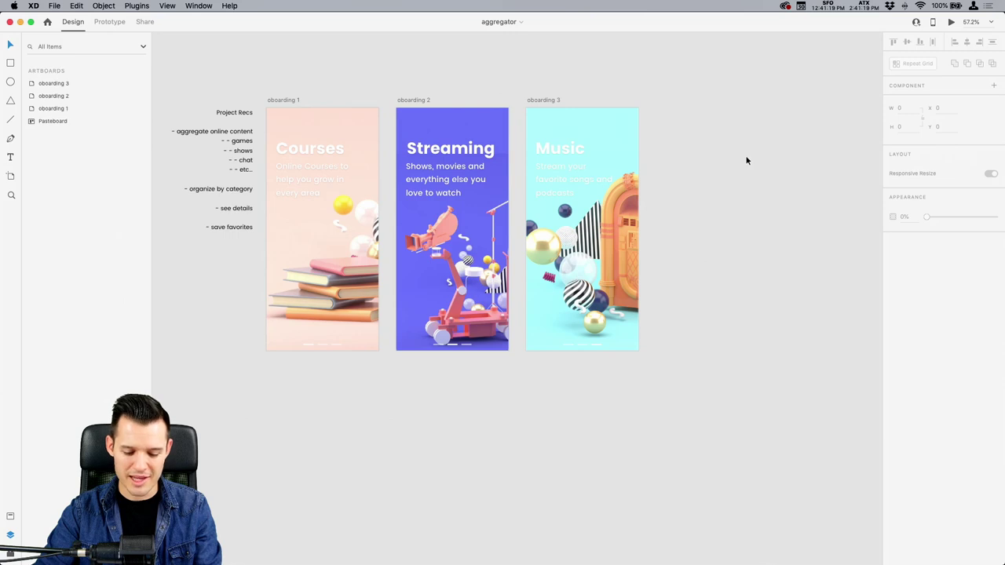
drag(746, 160, 656, 155)
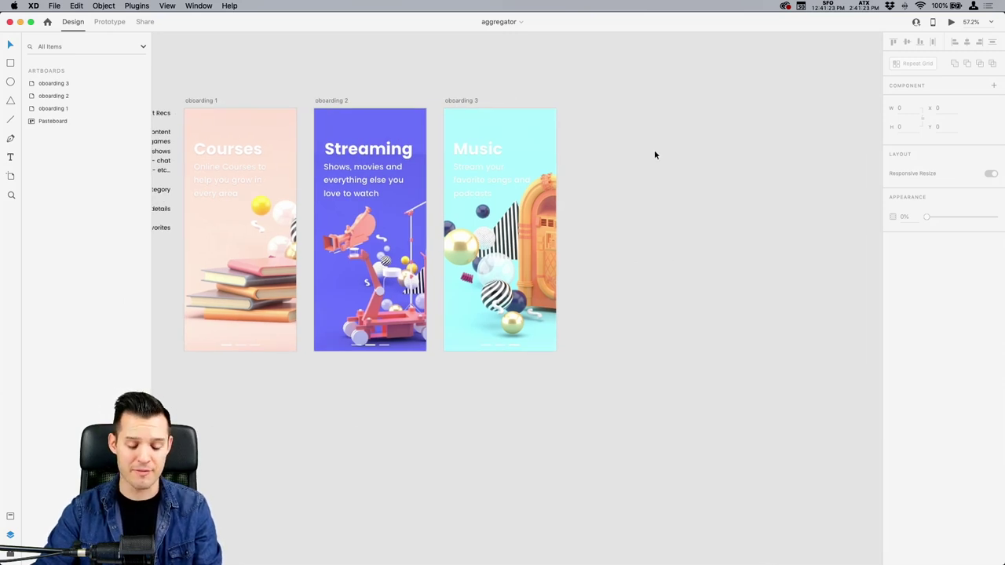
Duplicate the oboarding 3 Music artboard to its right and select its contents.
scroll(267, 80, left, 2)
scroll(471, 93, right, 2)
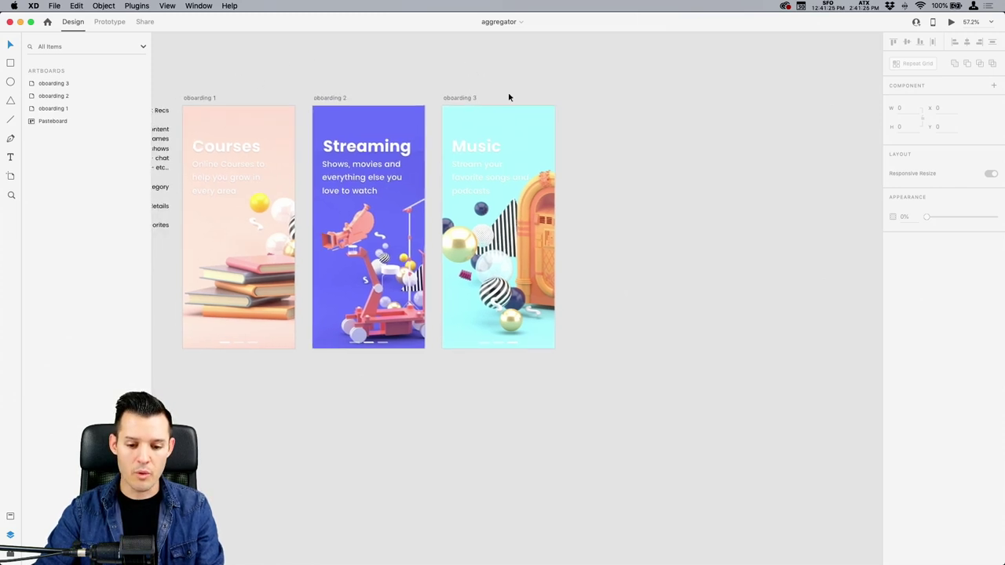
scroll(545, 83, right, 5)
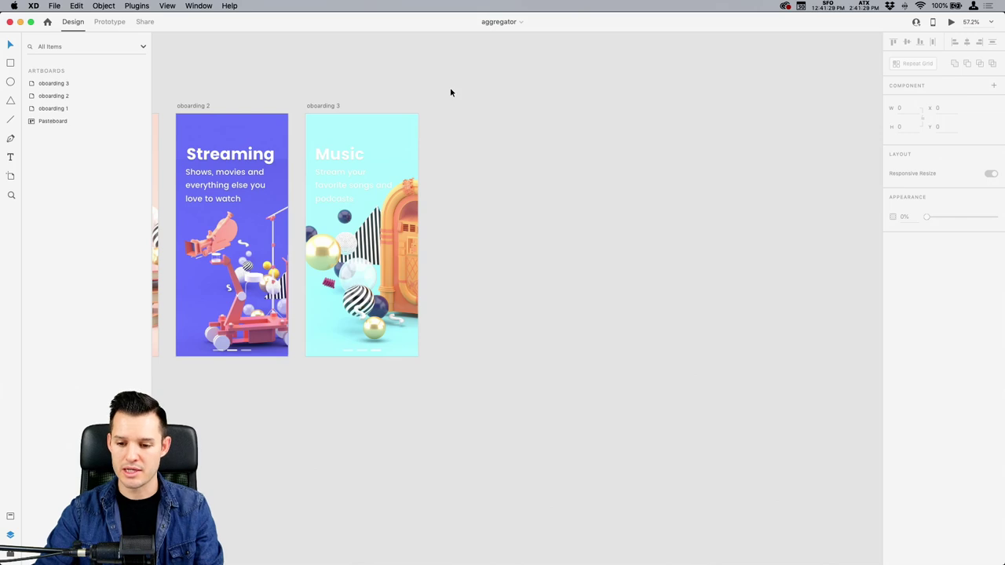
drag(448, 92, 390, 88)
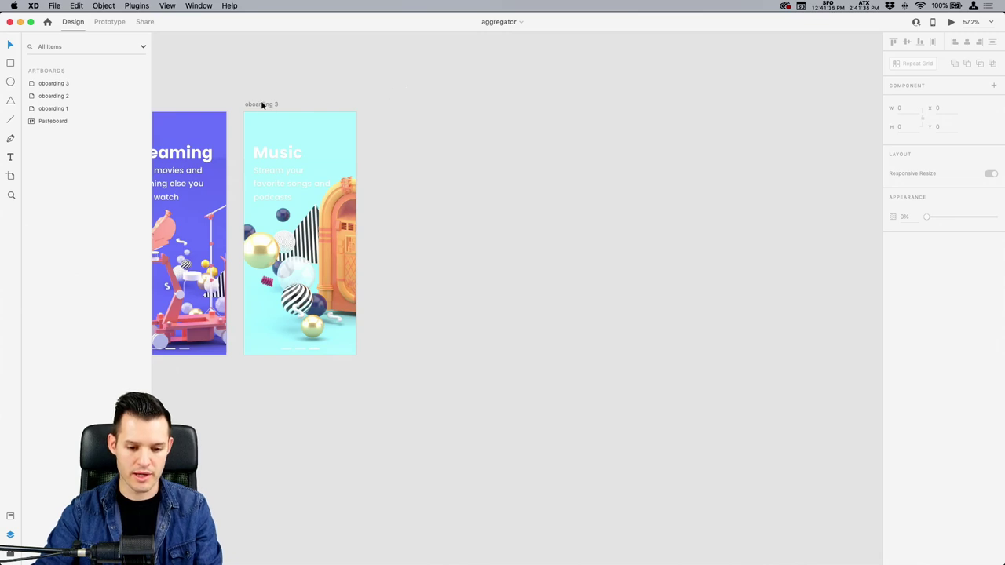
alt+drag(262, 102, 518, 118)
drag(661, 367, 664, 325)
Empty the duplicate artboard and move it closer to Music.
key(Delete)
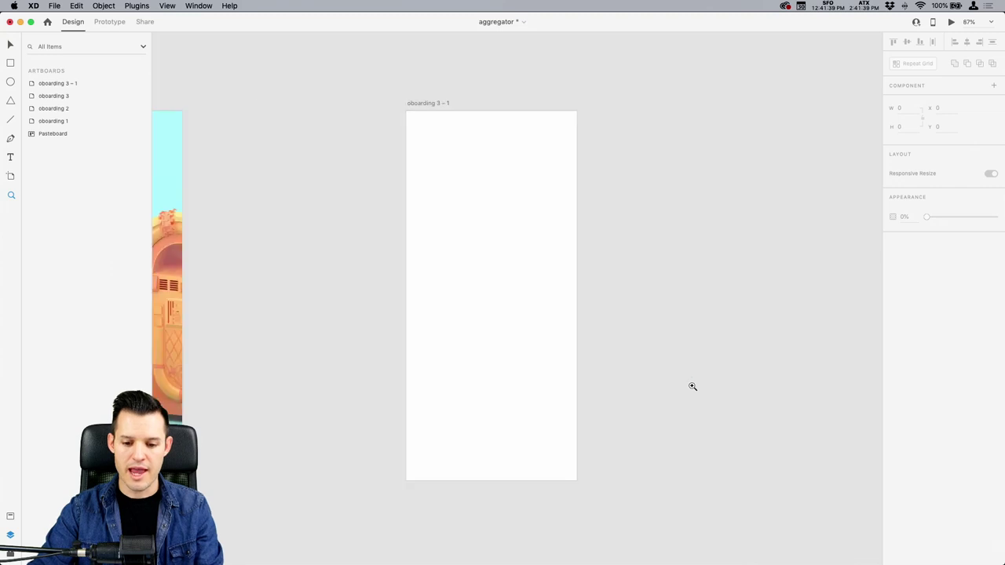
scroll(470, 242, left, 10)
scroll(762, 265, right, 6)
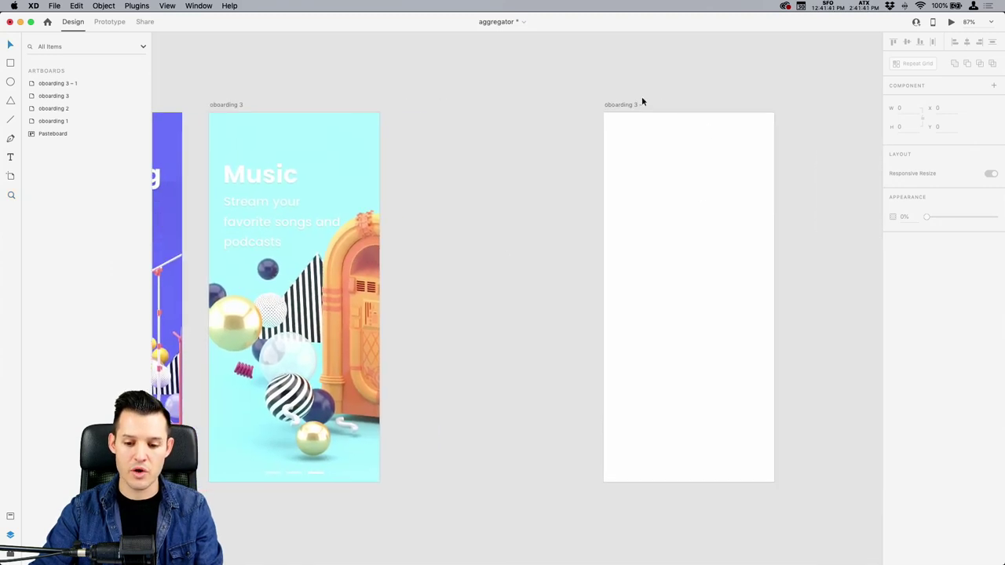
drag(641, 99, 488, 114)
Rename the blank artboard 'home' and save the file.
double_click(49, 83)
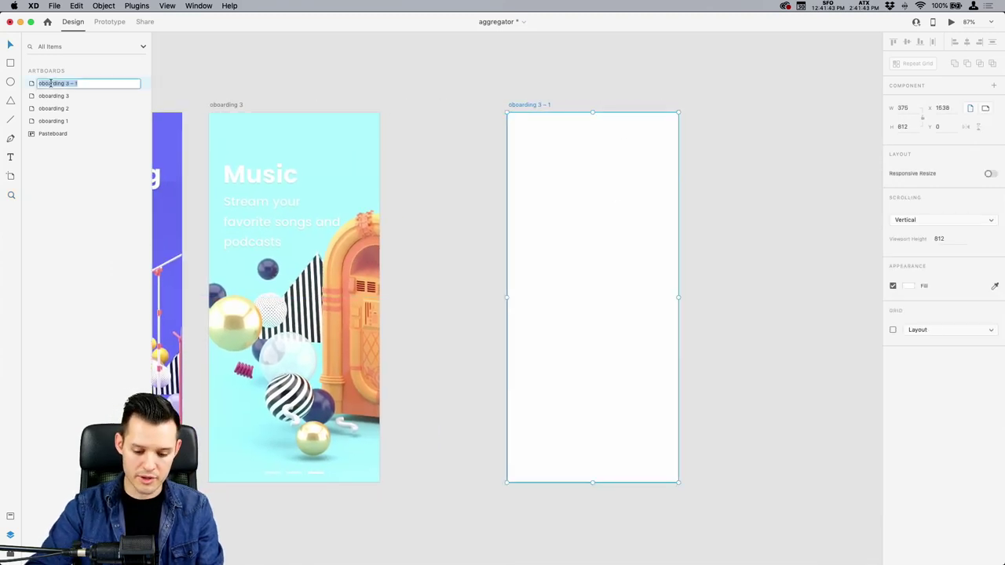
text(home)
key(Return)
click(430, 74)
key(super+s)
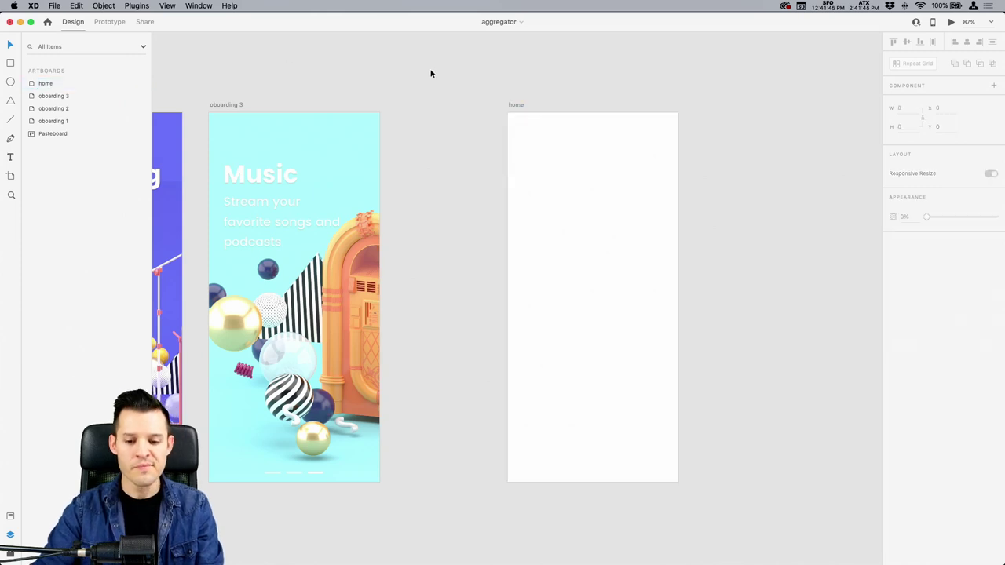
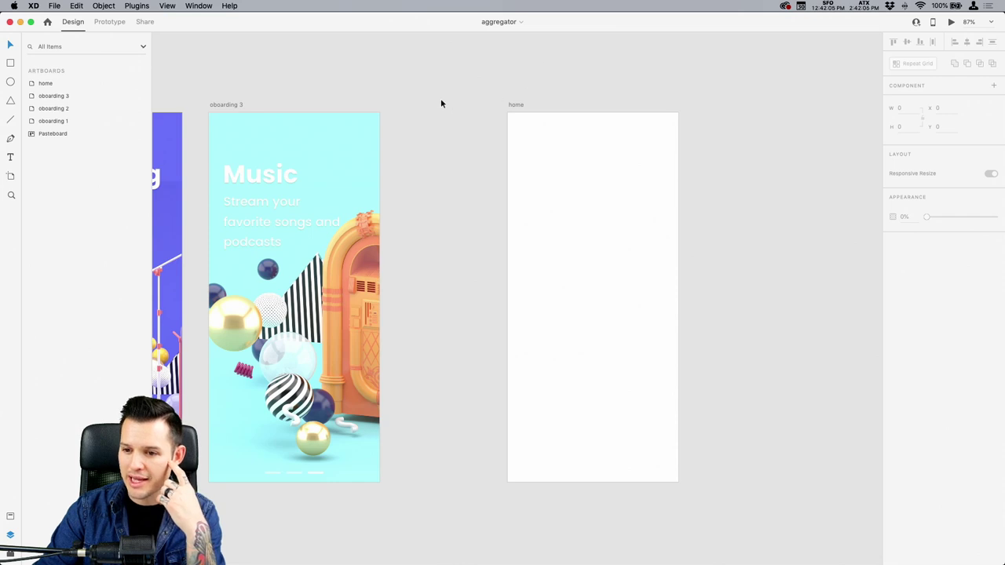
Unlock the school supplies image on the Courses onboarding artboard, leaving its blend mode unchanged.
scroll(429, 93, left, 6)
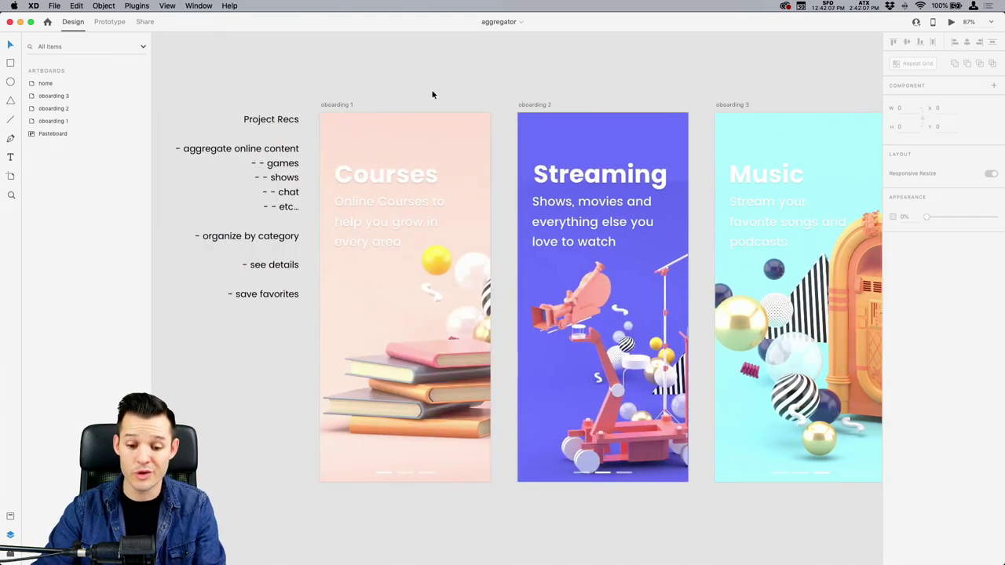
click(441, 146)
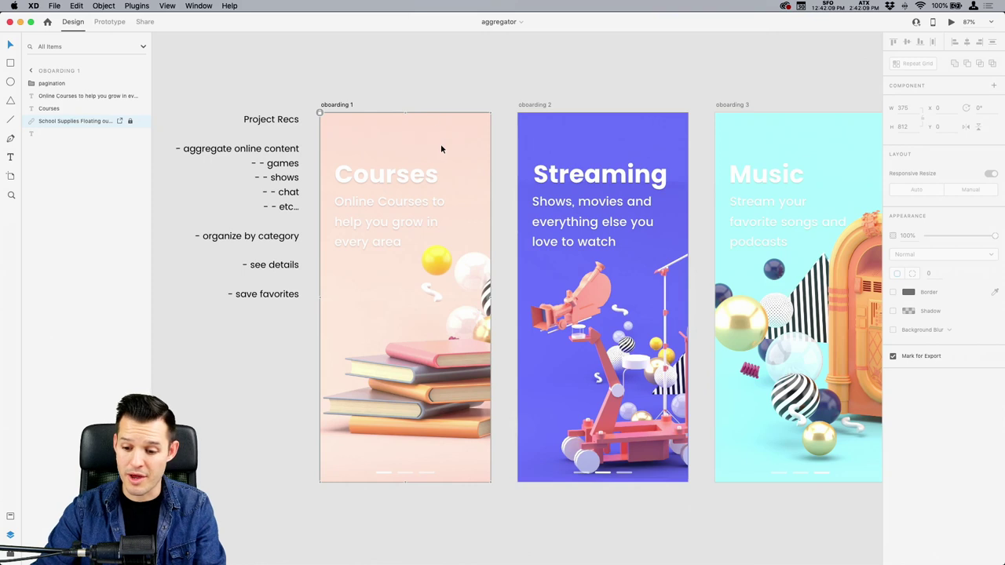
click(320, 114)
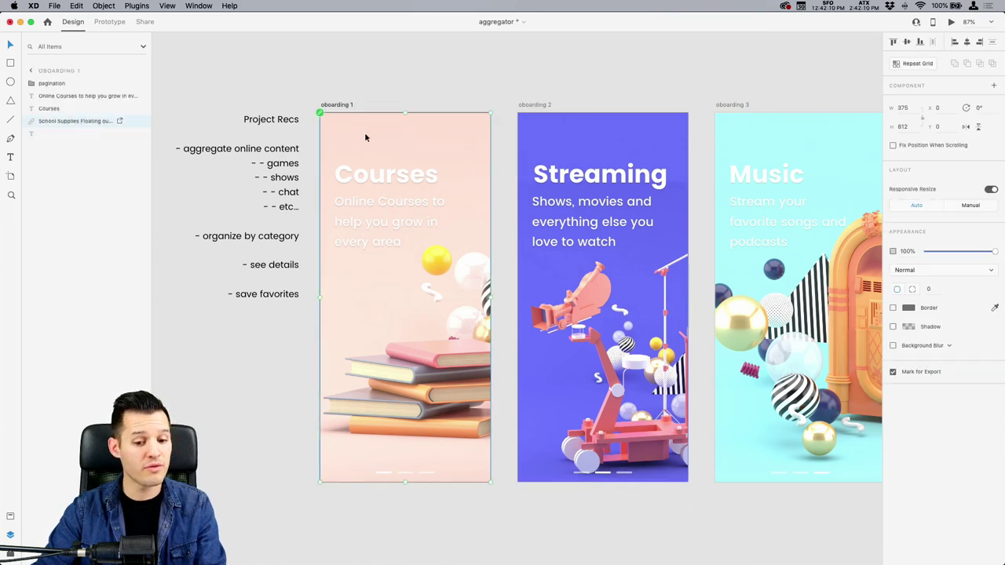
click(942, 269)
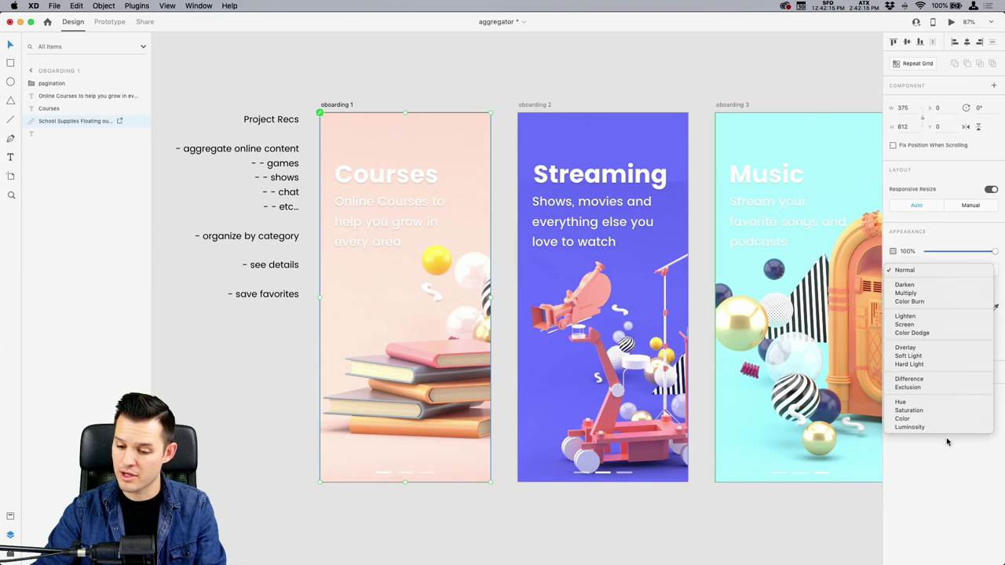
key(Escape)
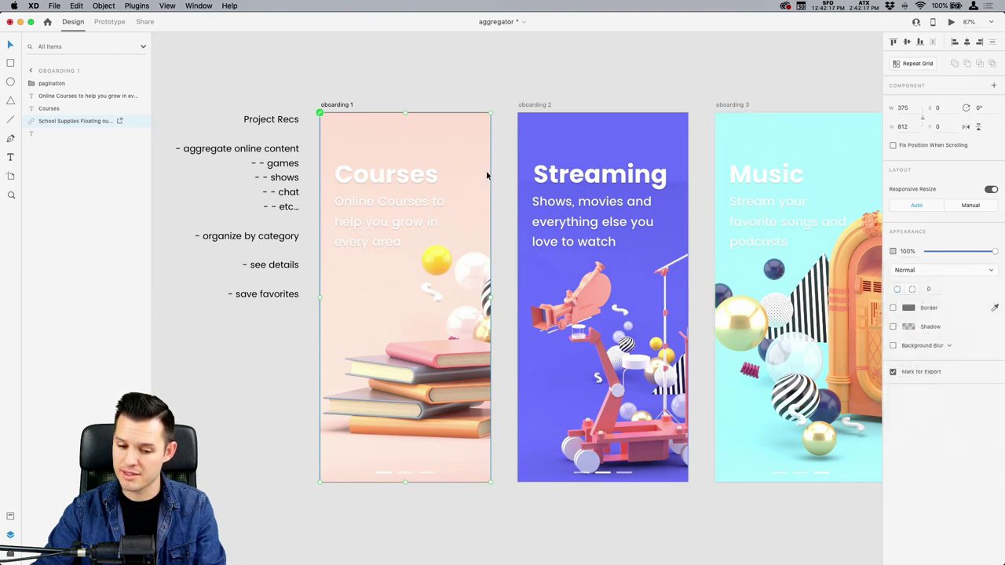
Draw a rectangle over the Courses artboard sized to match it at 375 × 812.
mouse_move(309, 99)
mouse_down()
mouse_move(475, 382)
mouse_move(498, 485)
mouse_up()
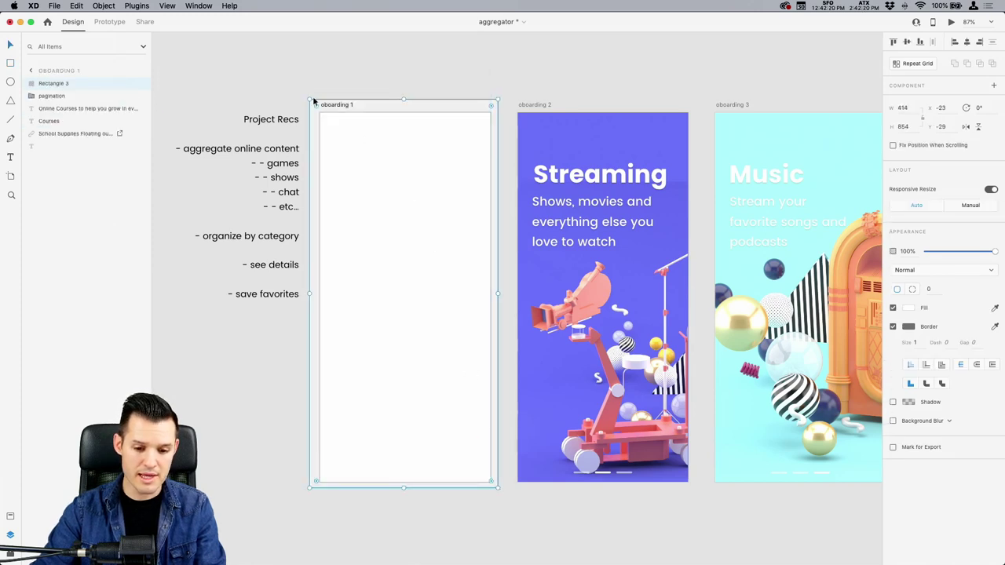
drag(310, 100, 320, 114)
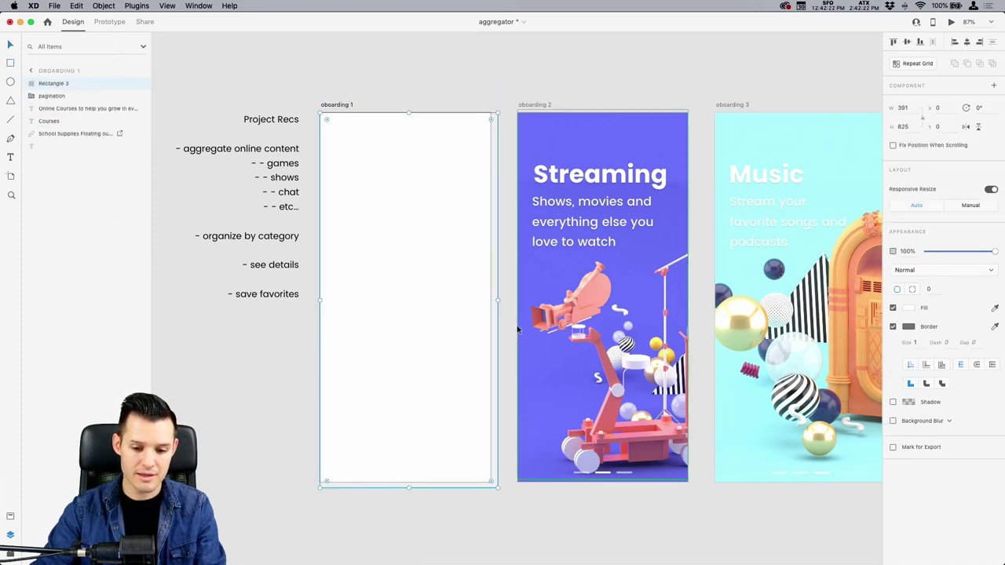
drag(497, 301, 491, 301)
drag(405, 488, 405, 481)
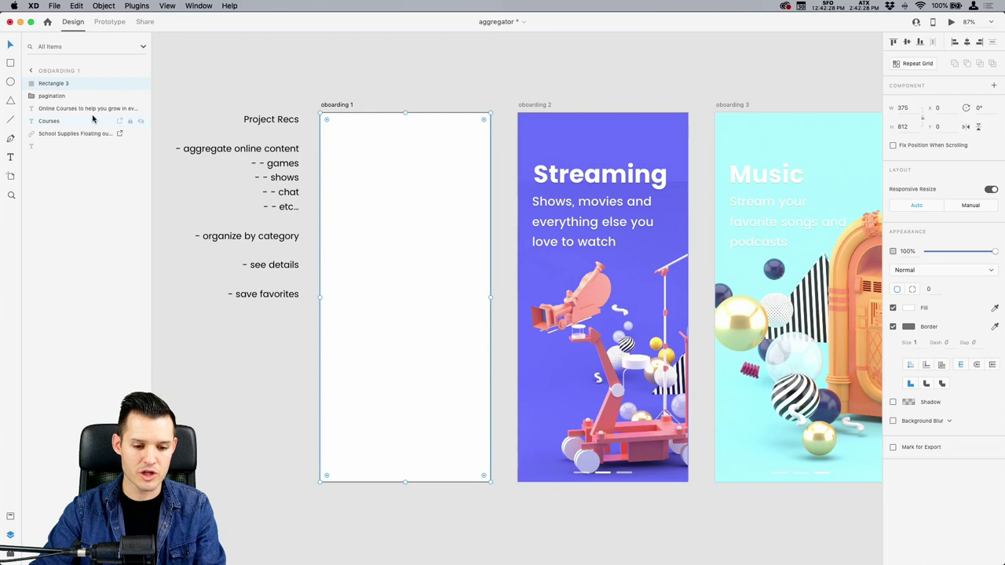
Move the rectangle beneath the school supplies image in Layers and delete the empty text layer.
drag(62, 85, 63, 127)
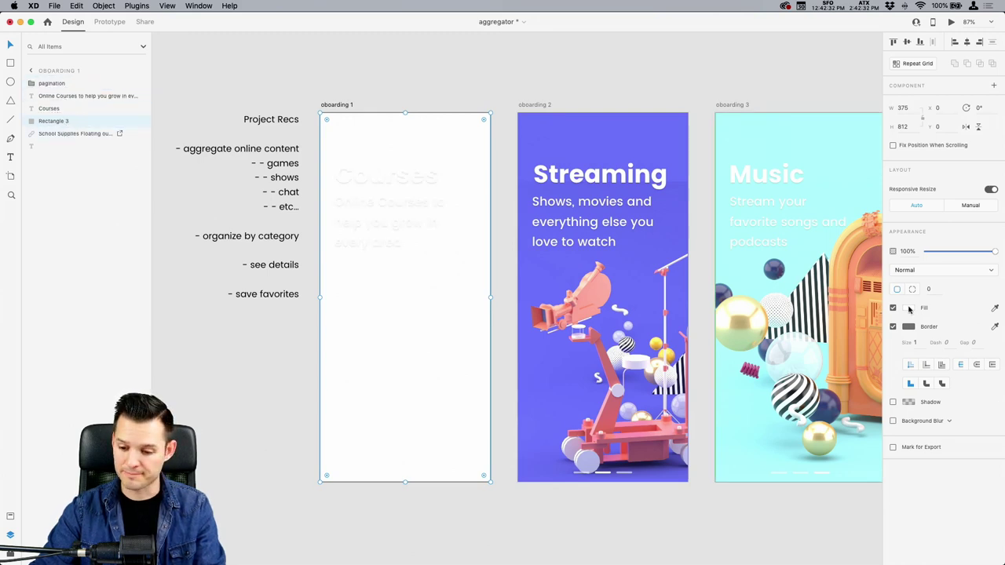
drag(69, 124, 66, 140)
click(57, 148)
key(Delete)
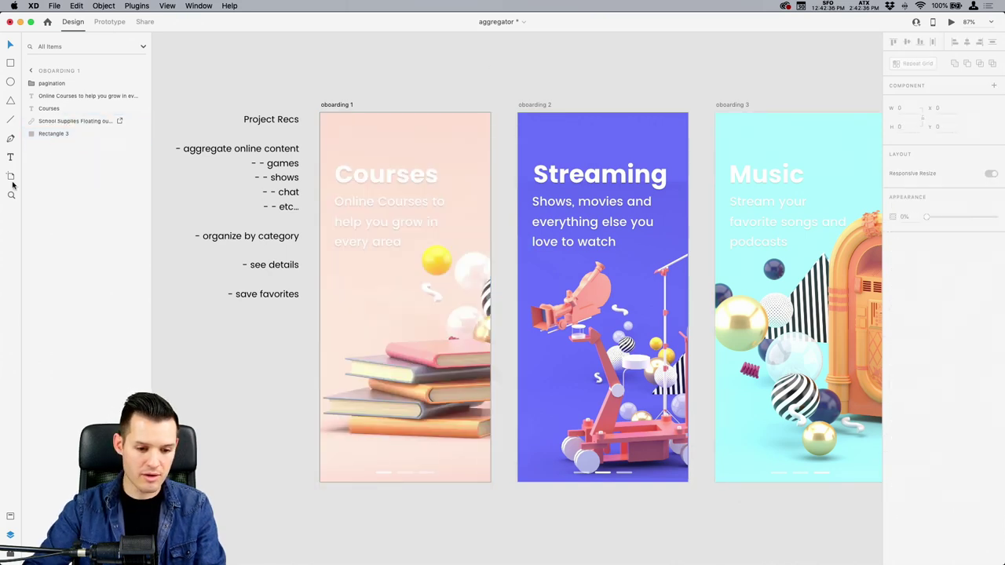
click(141, 122)
click(142, 122)
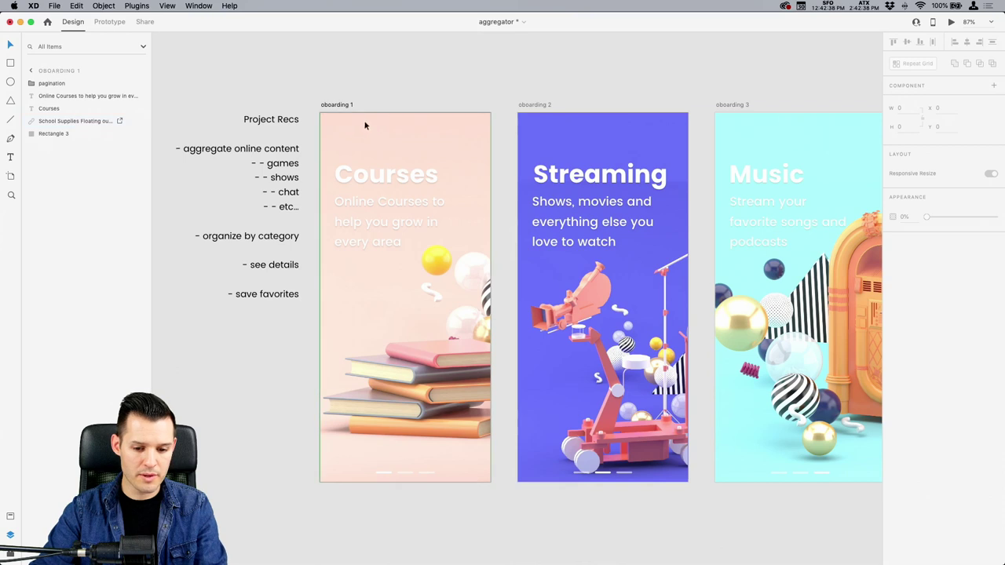
Fill the rectangle with the sampled peach #FFE5D8, with the school supplies image hidden.
click(377, 128)
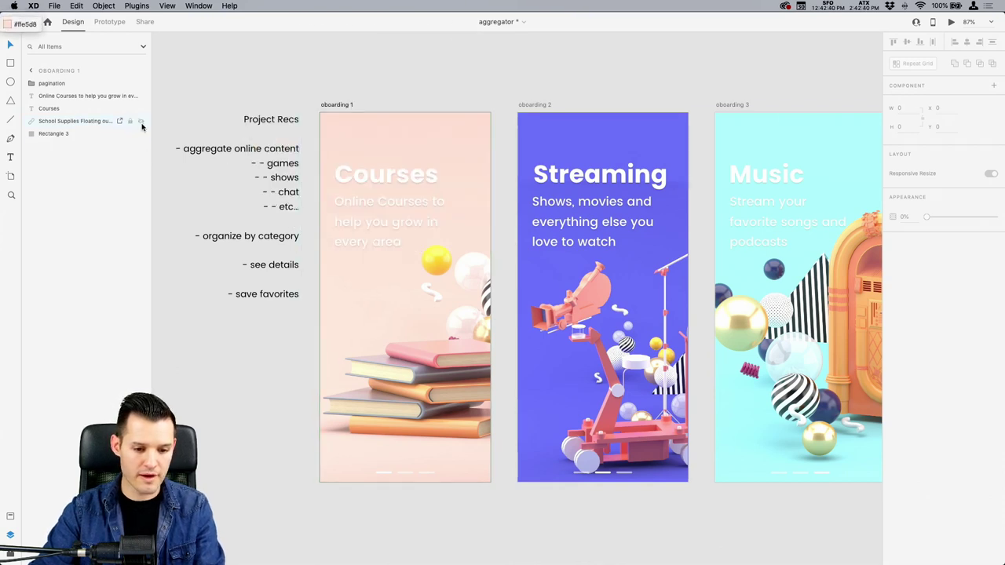
click(142, 122)
click(381, 140)
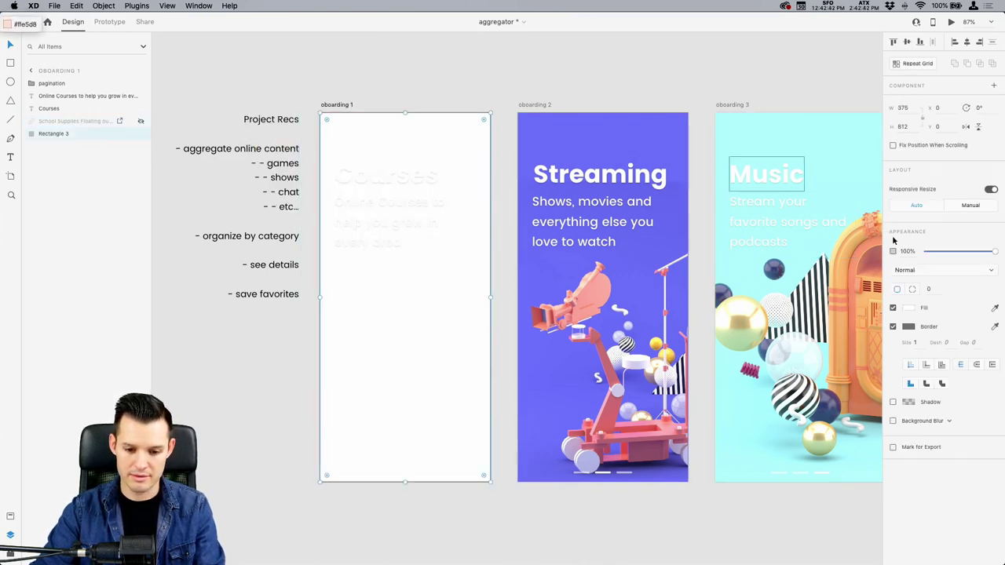
click(908, 308)
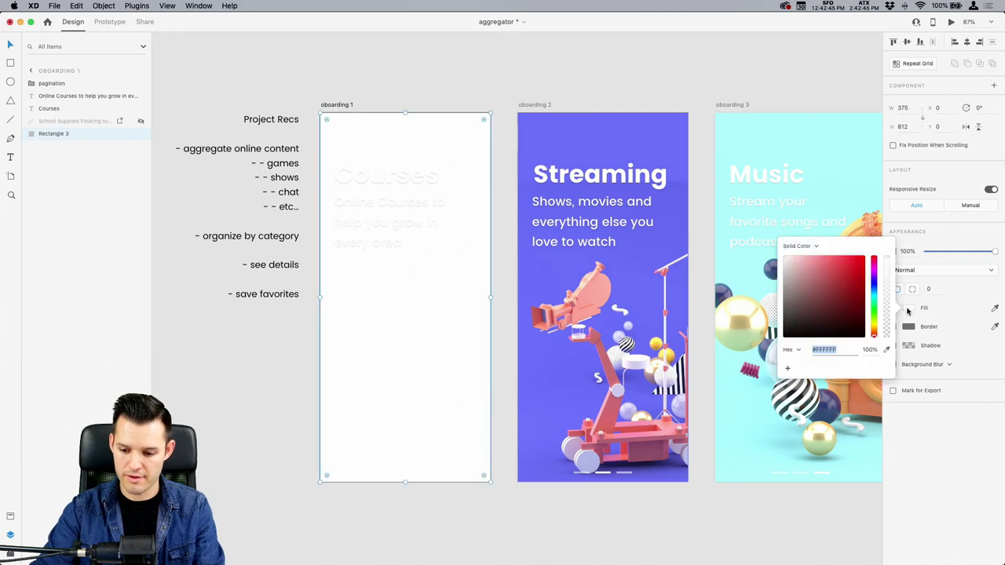
text(FFE5D8)
key(Return)
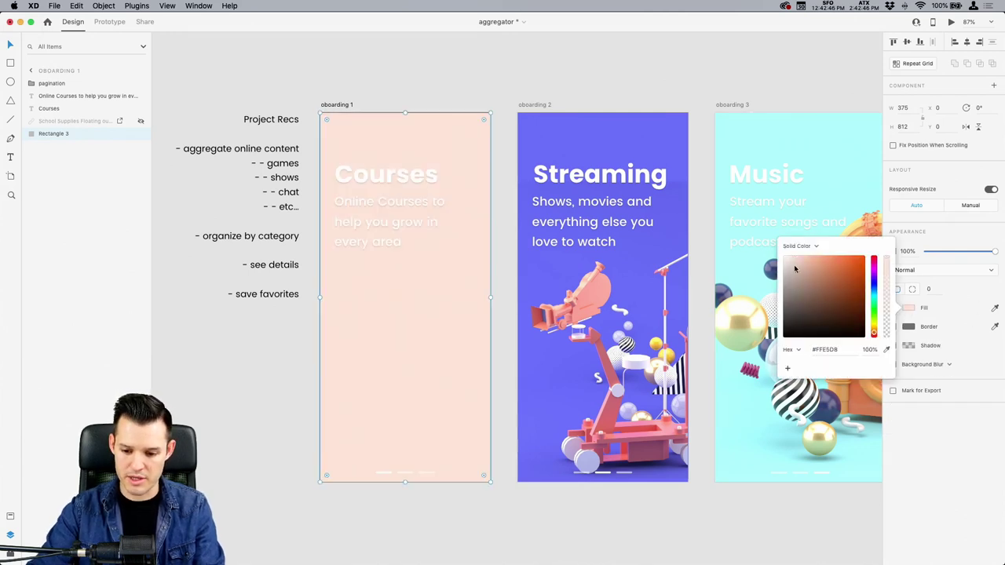
Darken the rectangle's fill past #EFD0C1 to a deeper salmon, #E8AD91.
key(super+equal)
key(super+equal)
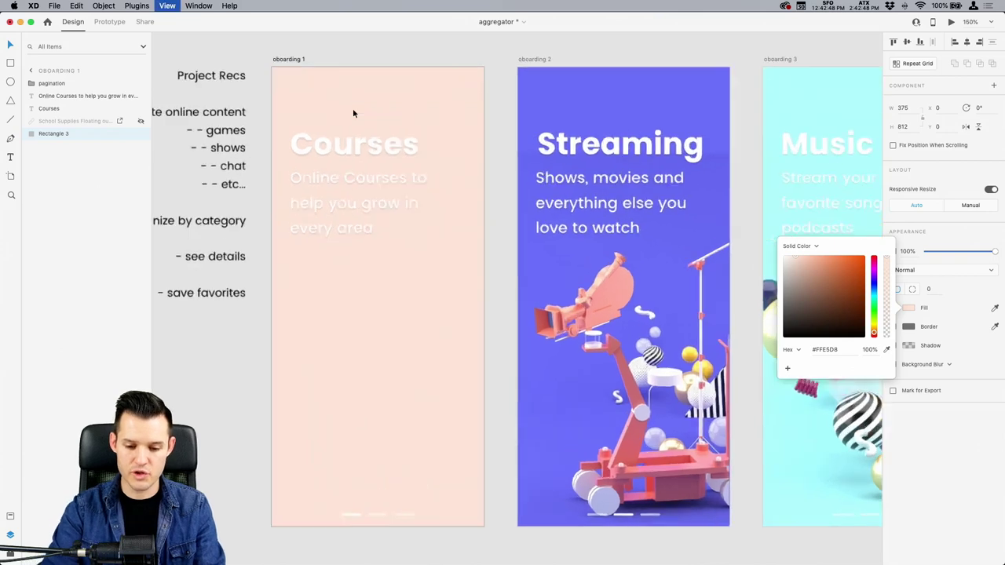
drag(352, 108, 550, 265)
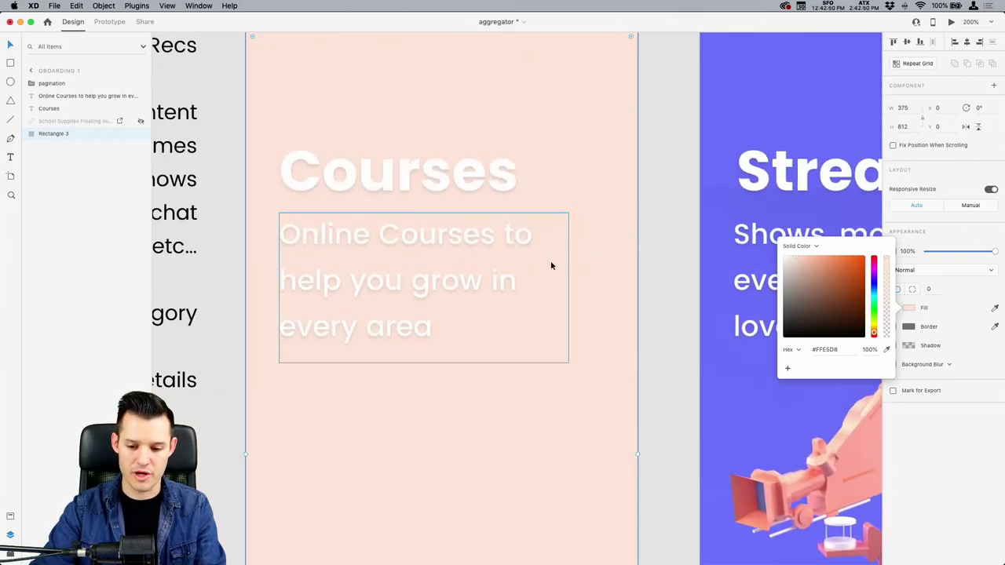
click(799, 264)
drag(798, 264, 813, 265)
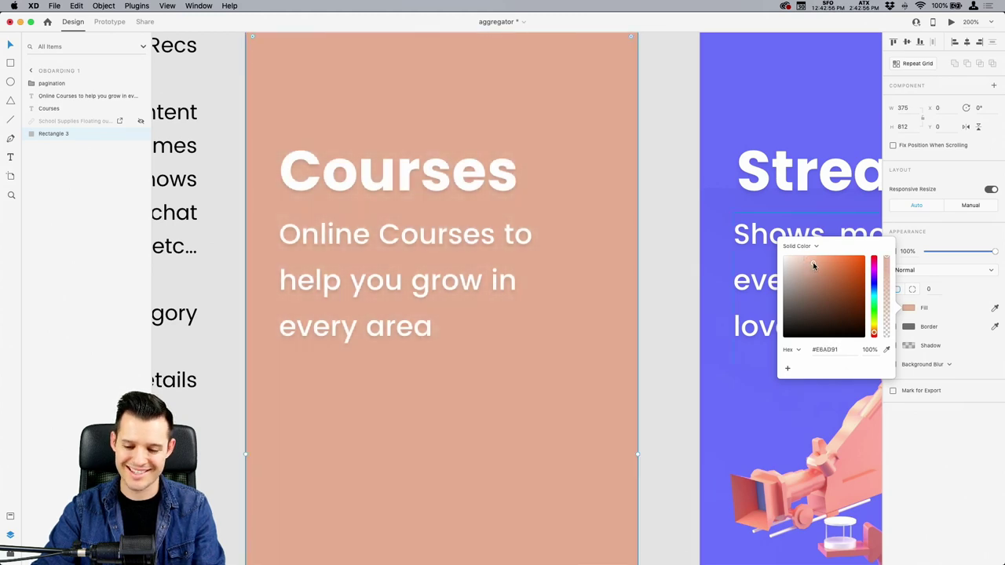
click(661, 201)
scroll(662, 202, down, 8)
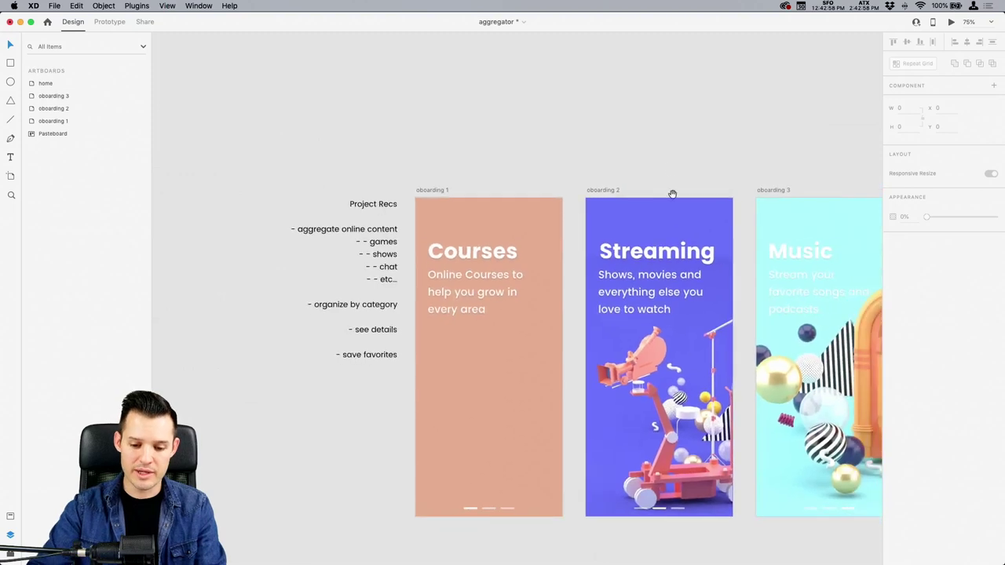
Unhide the school supplies image and set its blend mode to Multiply.
click(444, 180)
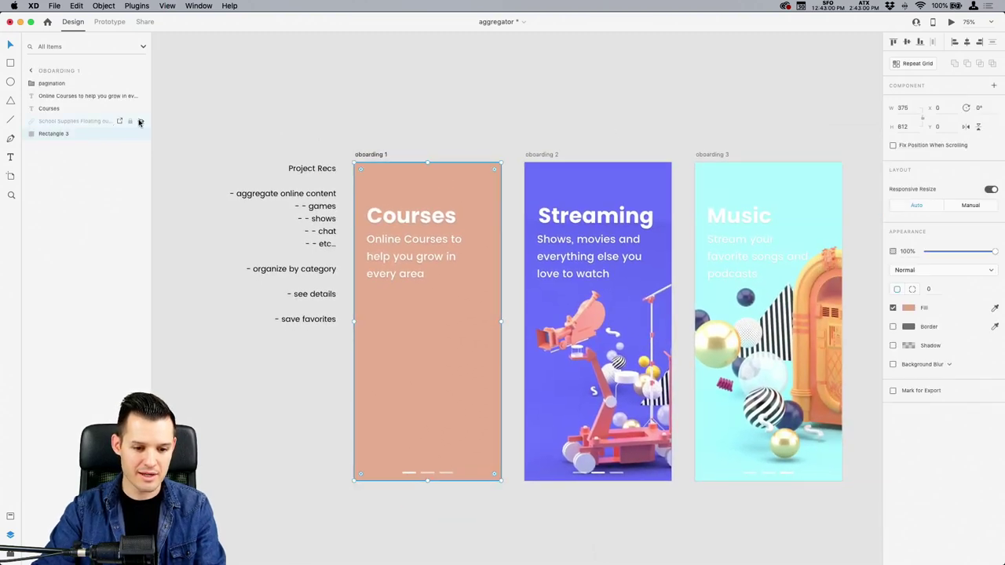
click(138, 122)
click(484, 152)
click(416, 188)
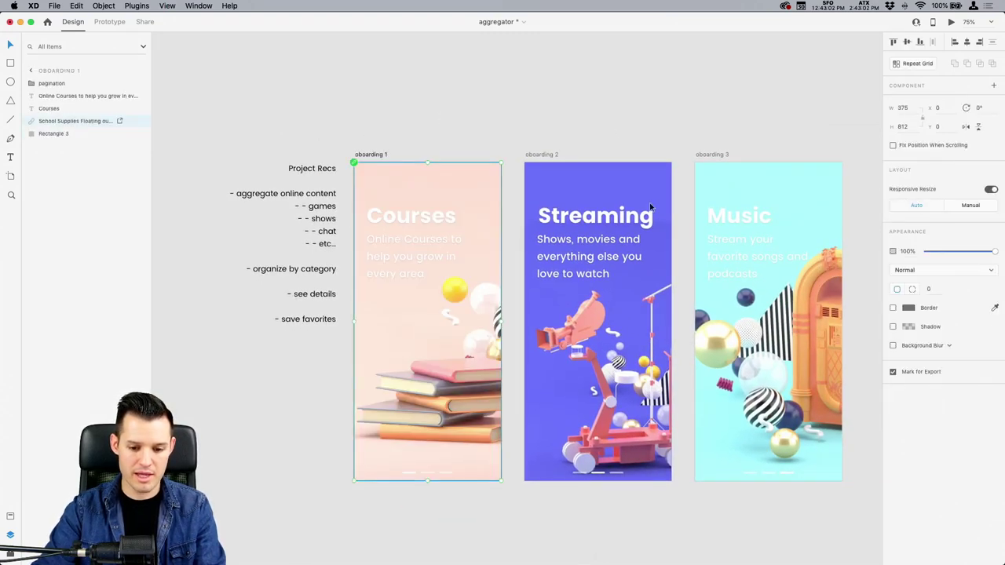
click(944, 269)
click(934, 288)
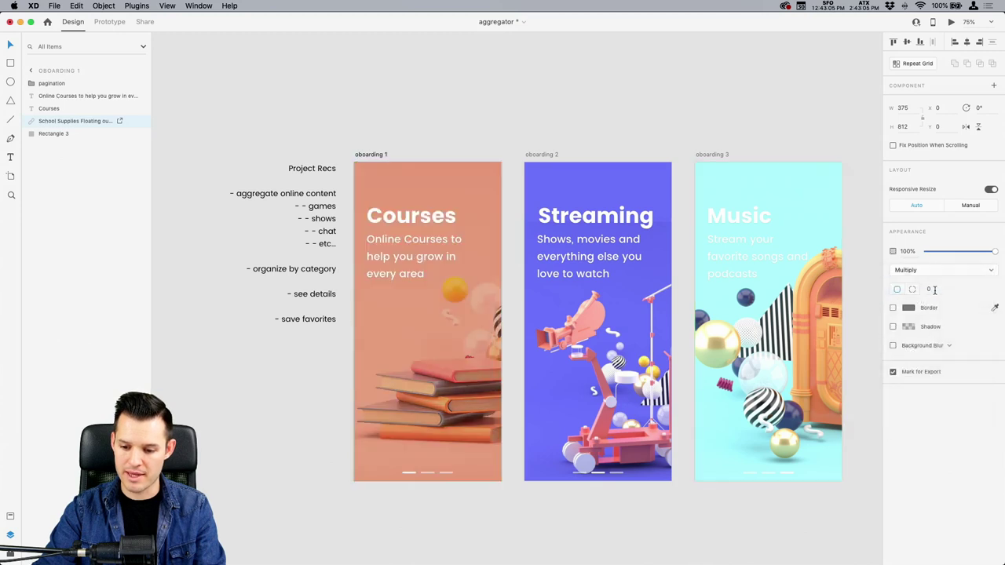
Try Color Burn, Lighten and Overlay blends, undo the Overlay, then bring up CC Libraries.
click(935, 269)
click(934, 278)
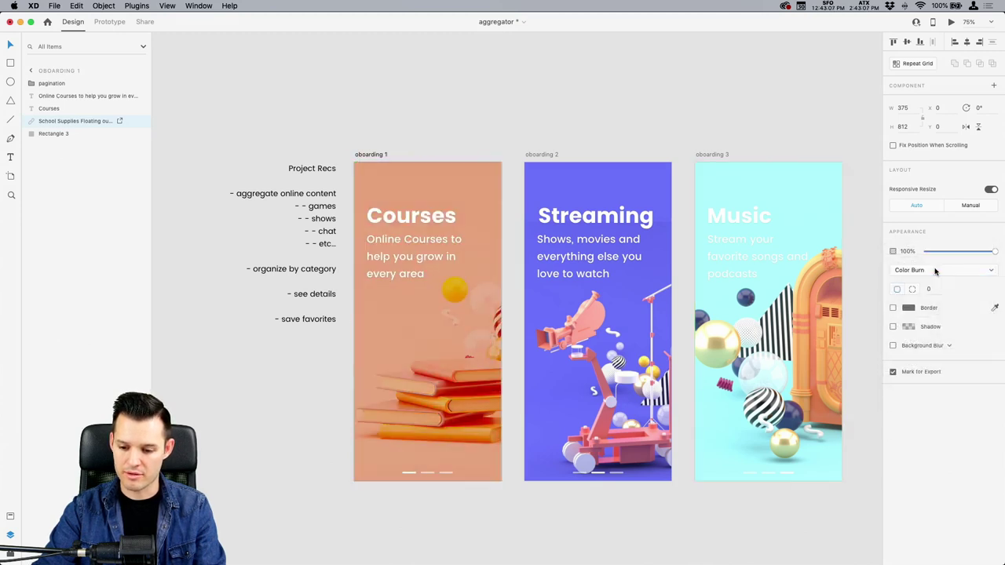
click(935, 269)
click(935, 284)
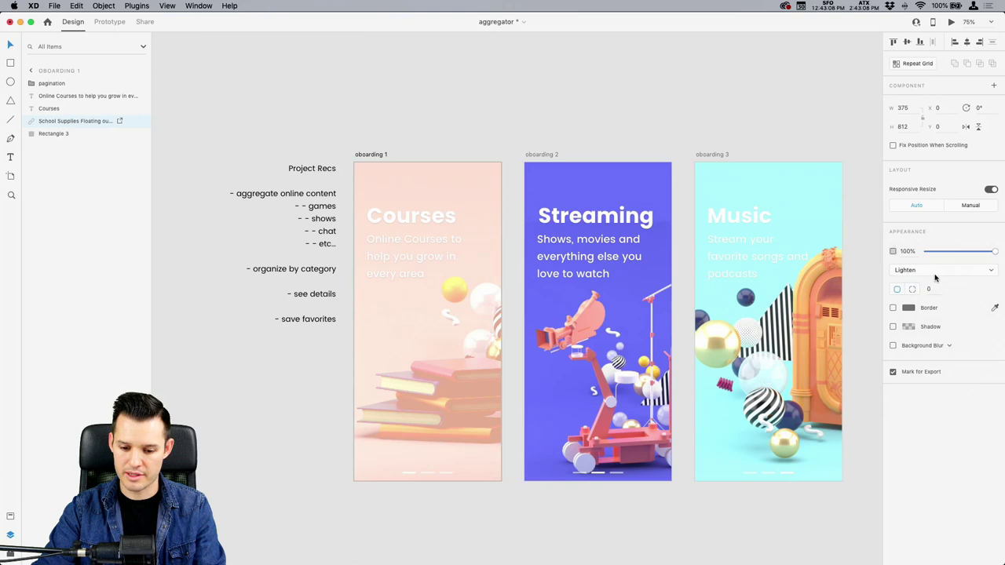
click(934, 278)
click(931, 302)
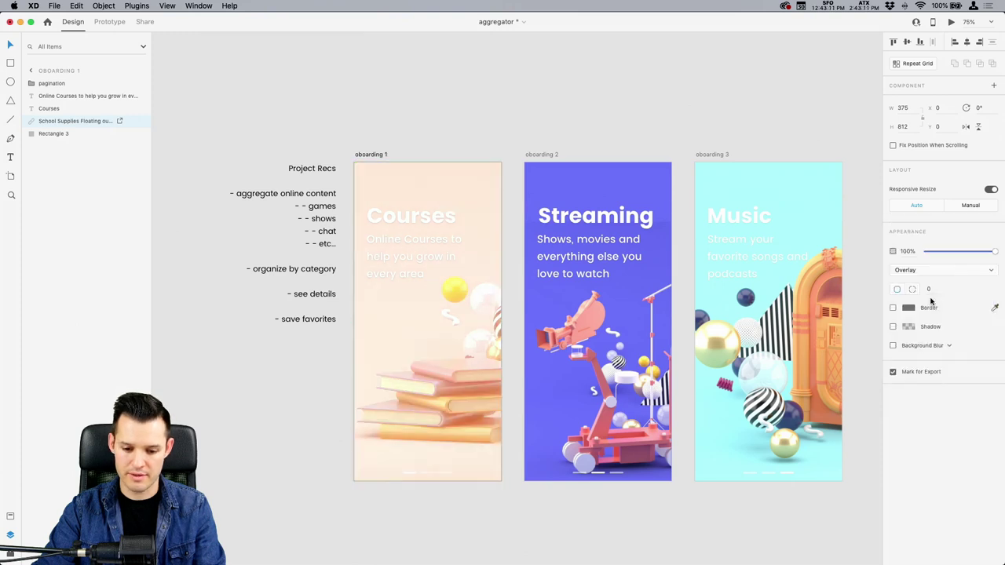
key(super+z)
key(super+z)
key(super+z)
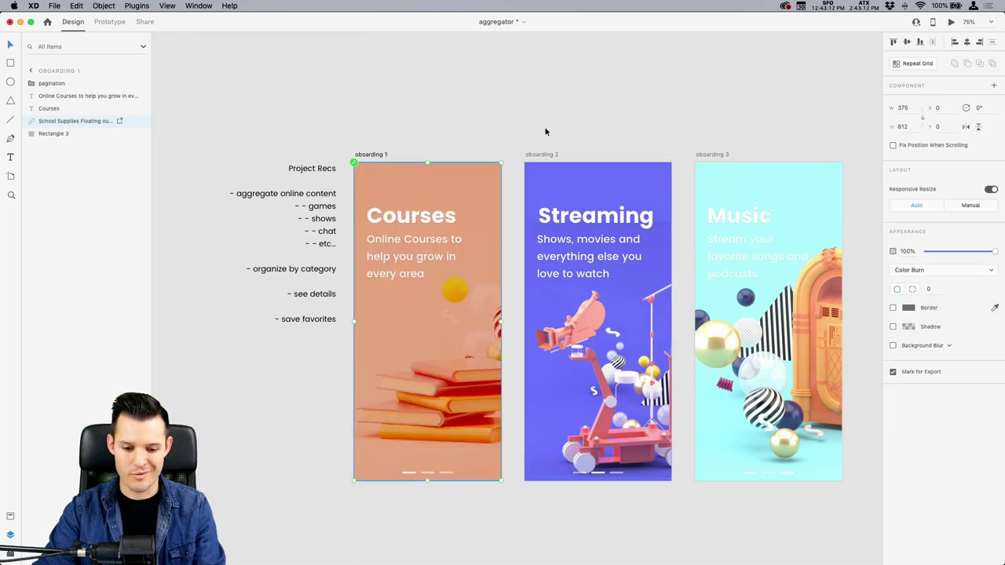
click(461, 190)
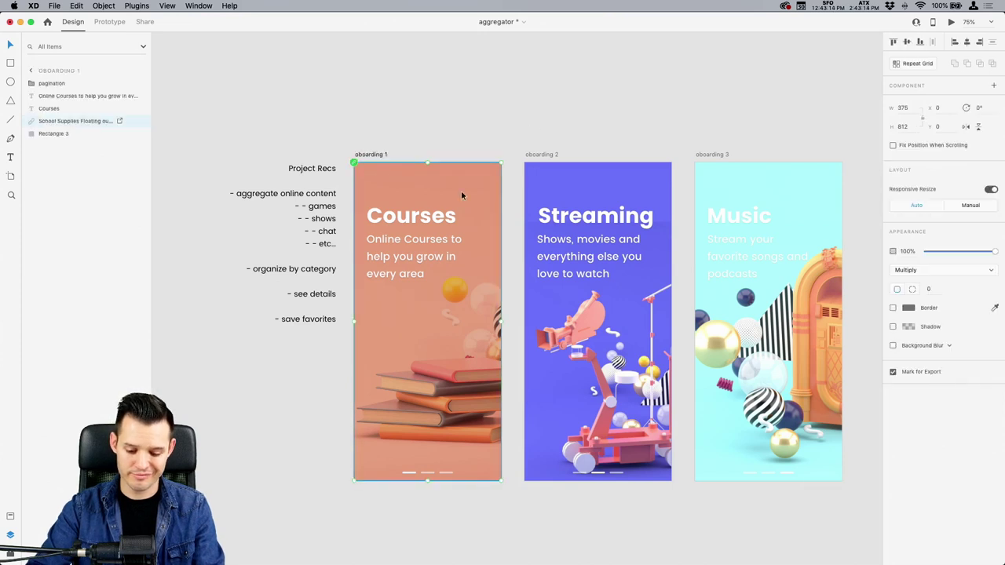
key(super+shift+l)
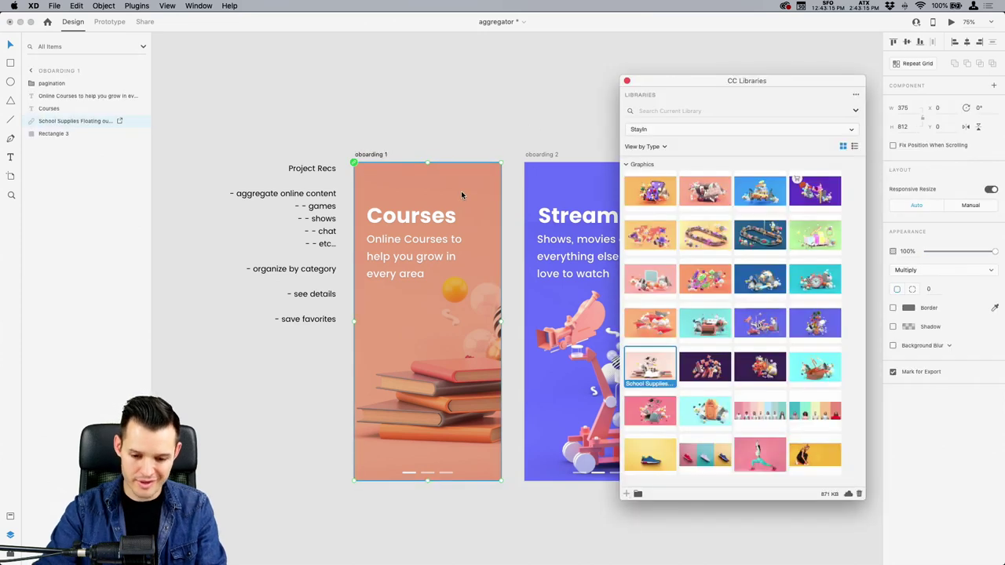
Set the school supplies image blend back to Normal and delete the salmon background rectangle.
click(401, 145)
click(358, 181)
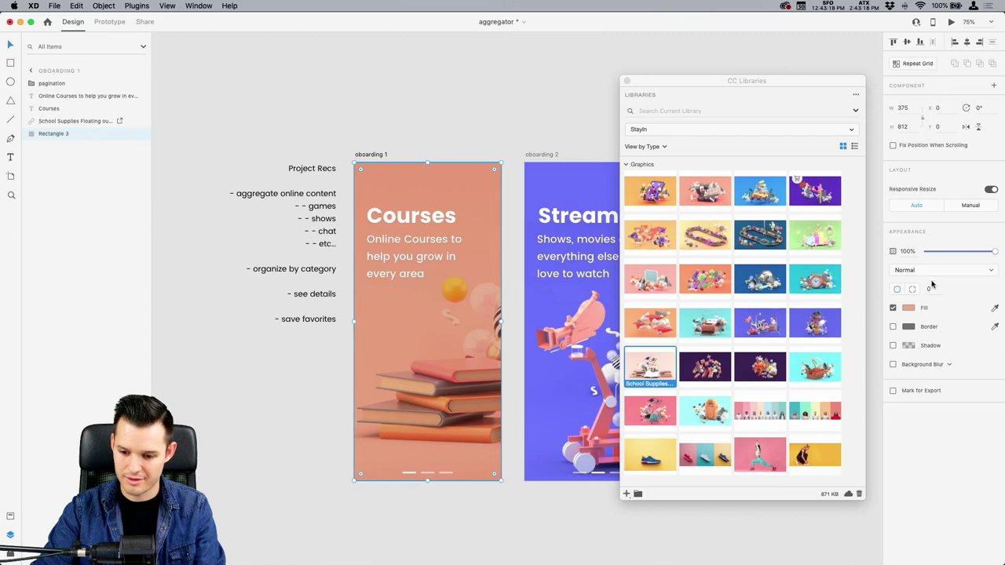
click(193, 130)
click(415, 187)
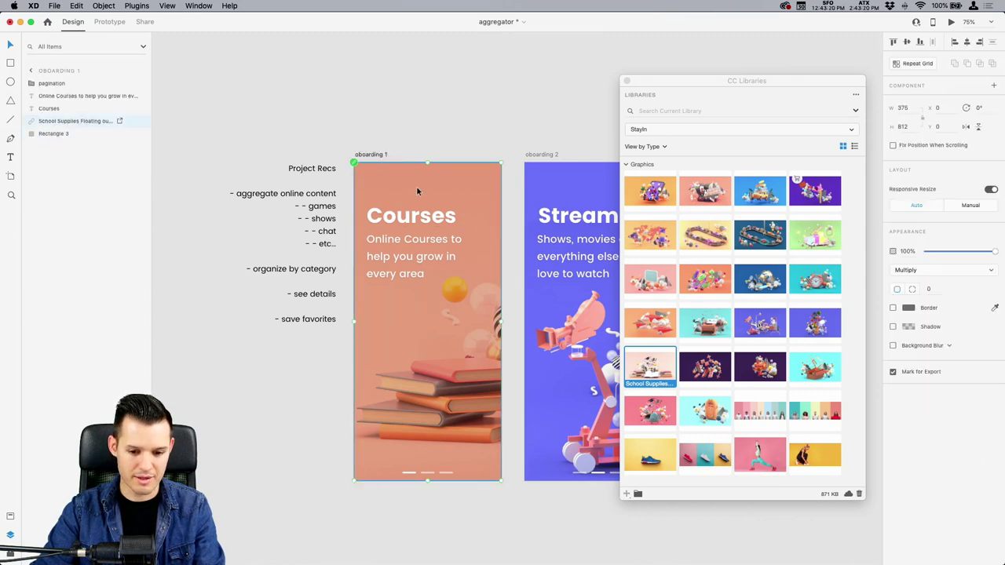
click(959, 270)
click(954, 250)
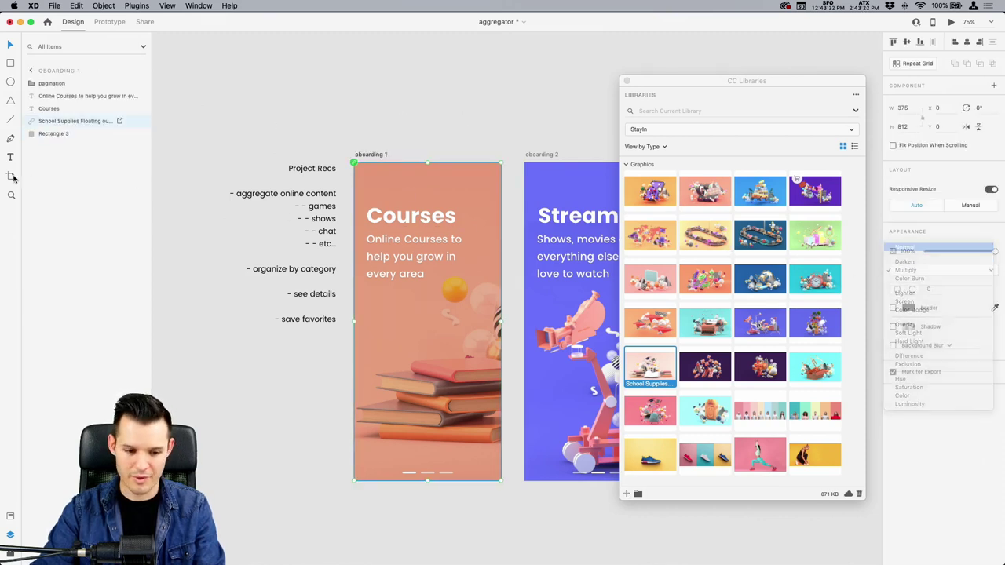
click(62, 134)
key(BackSpace)
click(422, 181)
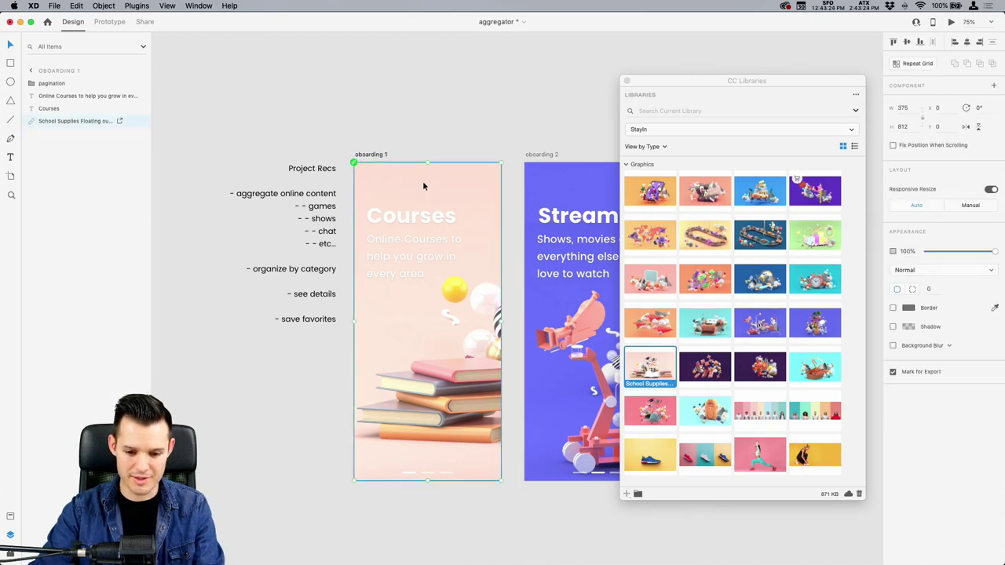
Place the School Supplies library artwork on the Courses screen, shifted right within its frame.
click(660, 421)
drag(661, 421, 476, 182)
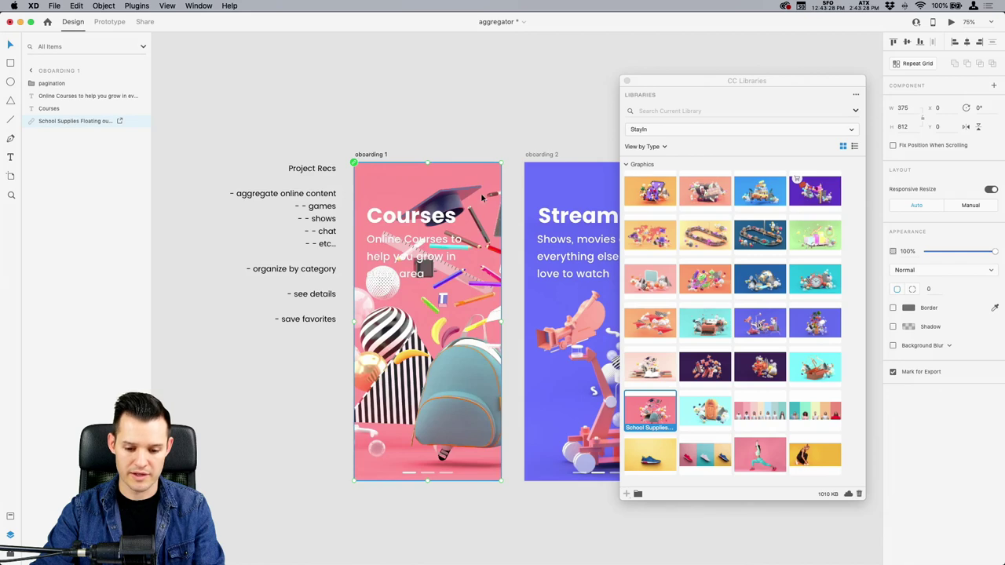
double_click(449, 412)
drag(451, 412, 471, 427)
click(425, 151)
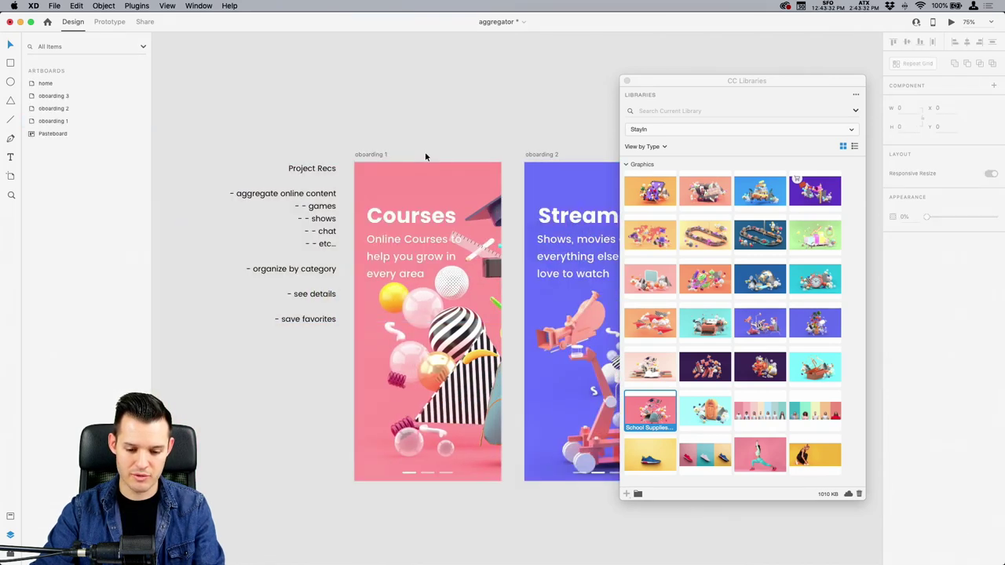
scroll(487, 136, right, 2)
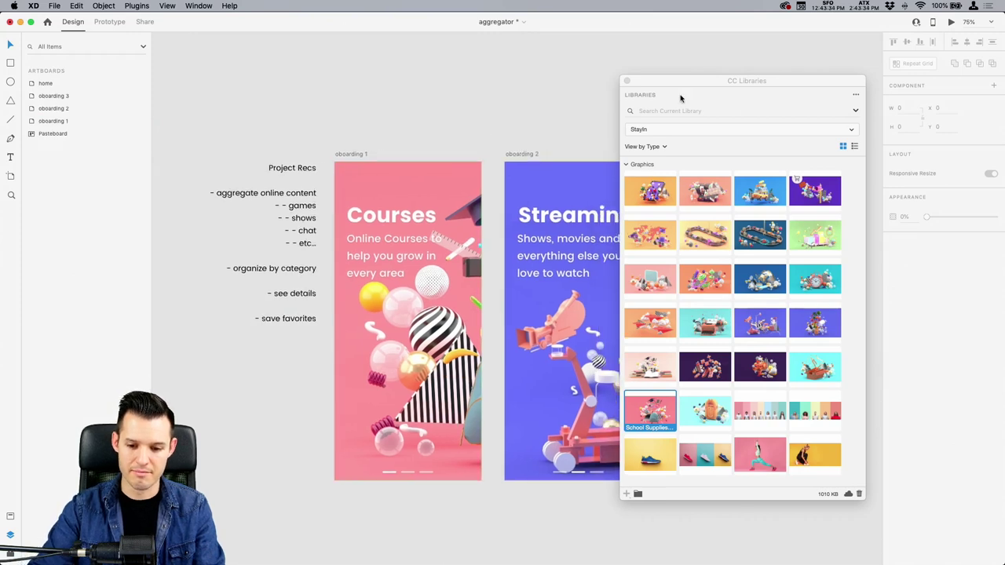
click(627, 81)
scroll(471, 133, right, 5)
Replace the Music screen's jukebox with the orange off-road vehicle artwork from CC Libraries.
click(601, 173)
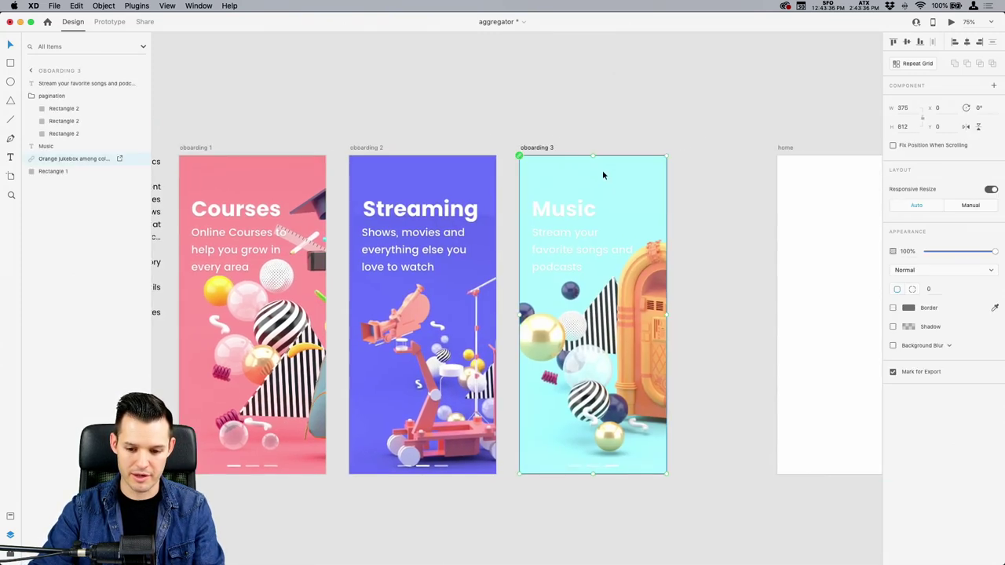
key(super+shift+l)
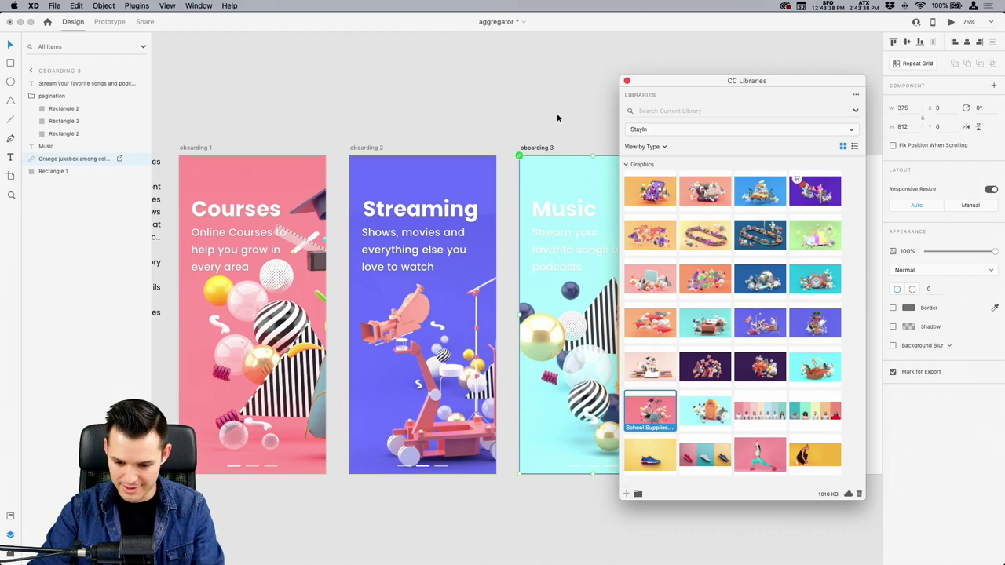
scroll(557, 113, right, 5)
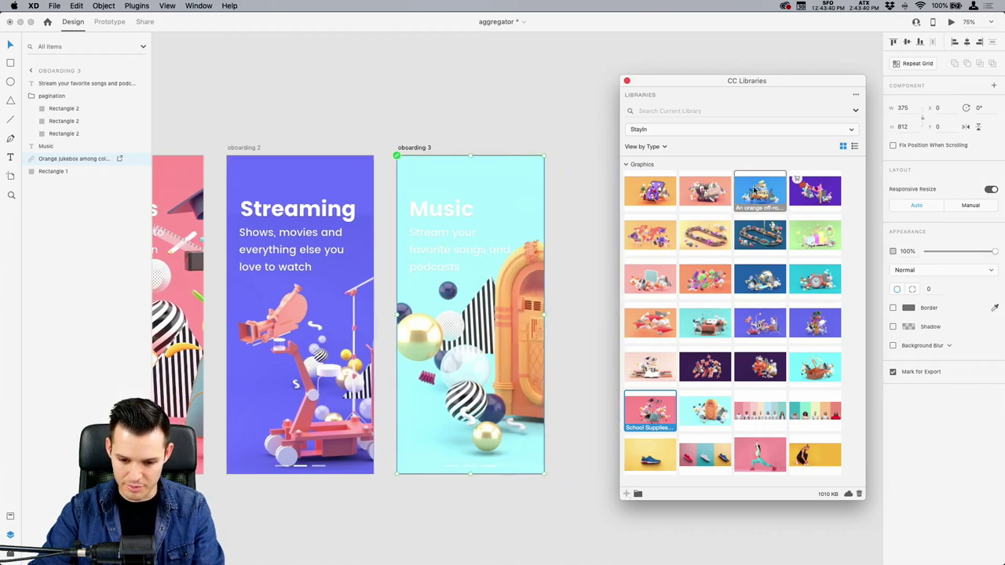
drag(755, 192, 562, 153)
double_click(486, 191)
click(493, 90)
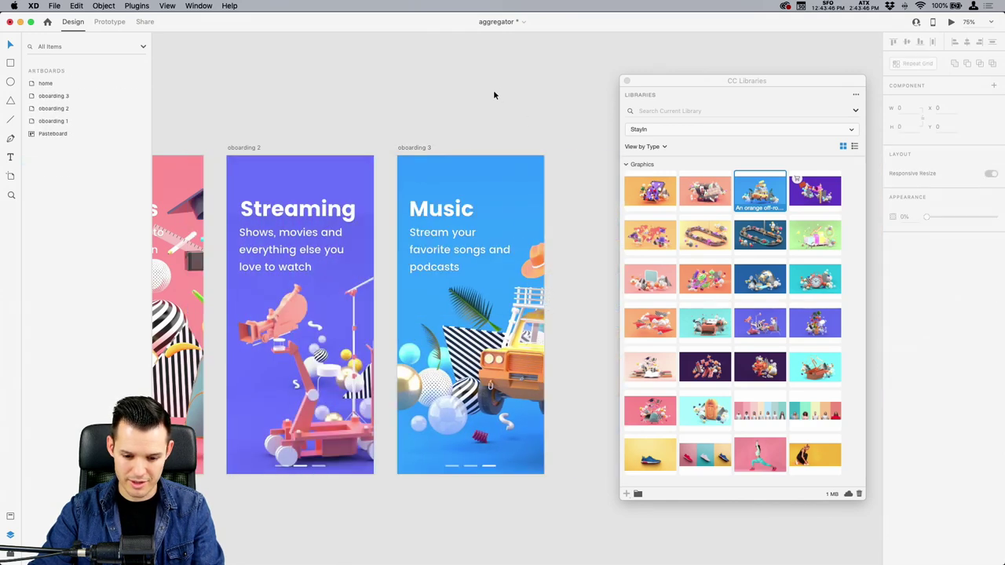
drag(420, 107, 469, 98)
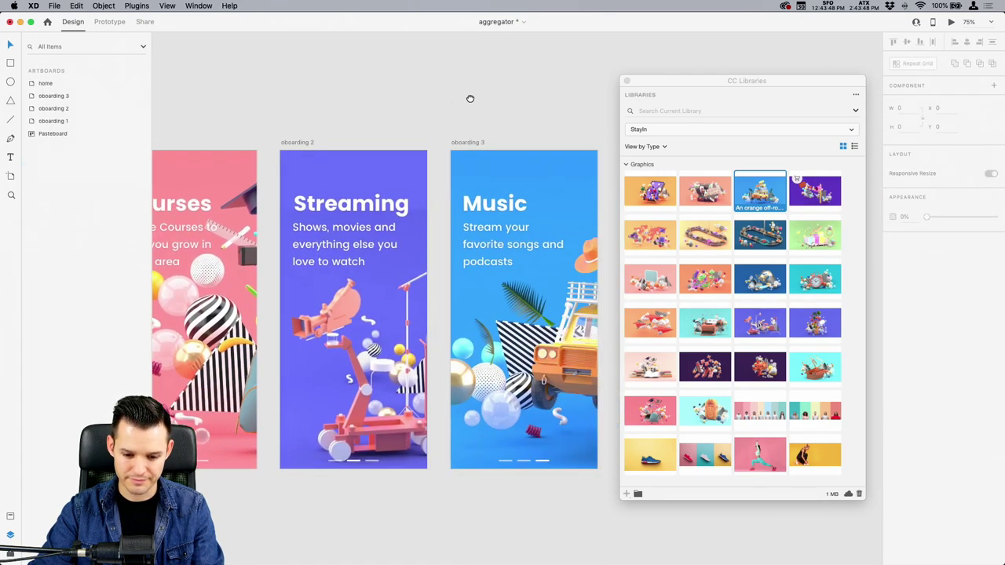
Retitle the screen 'Games' and change its body text to 'Your favorite online video games'.
click(497, 211)
double_click(497, 210)
text(Games)
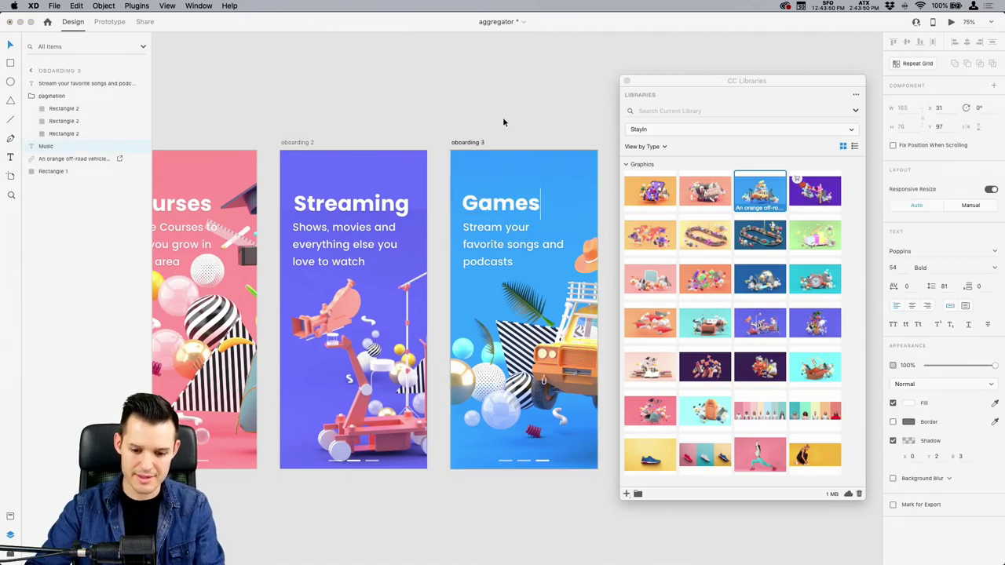
key(Escape)
click(480, 244)
triple_click(480, 244)
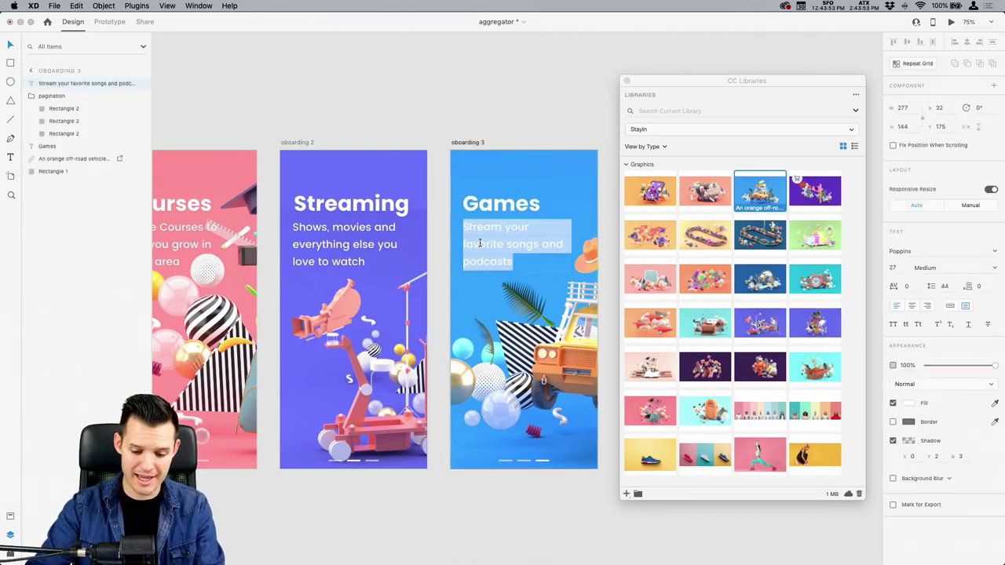
text(Your )
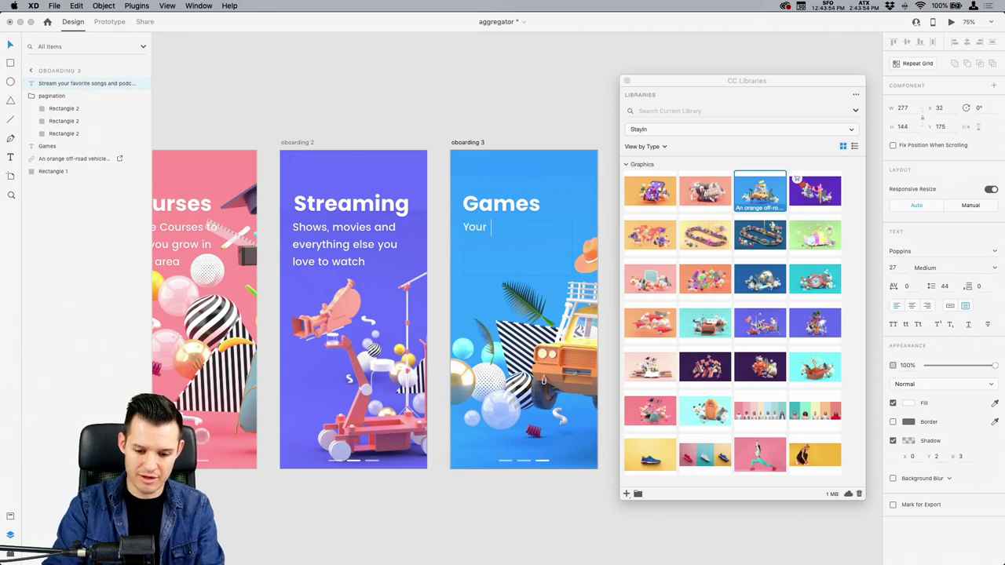
text(favorite online)
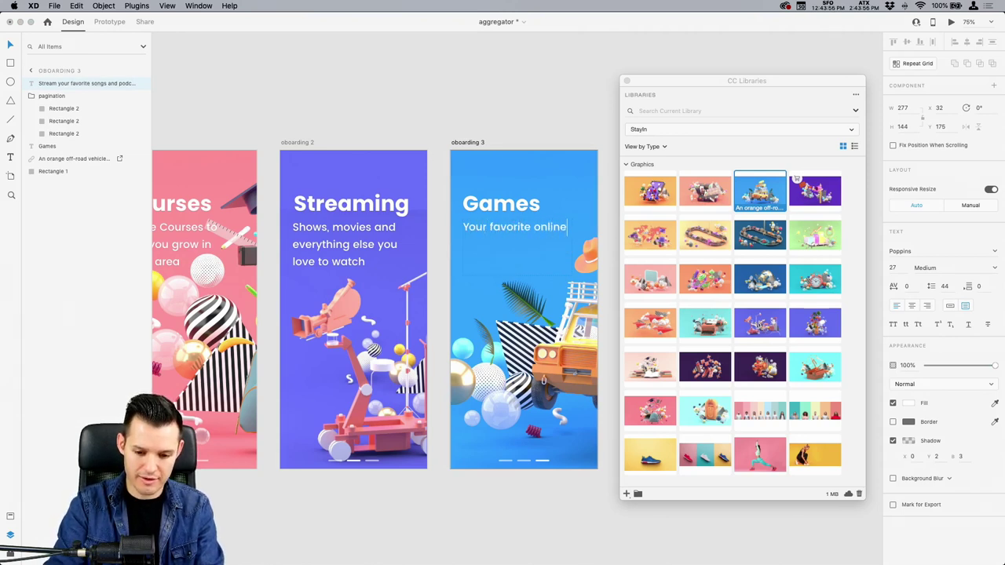
text( video games)
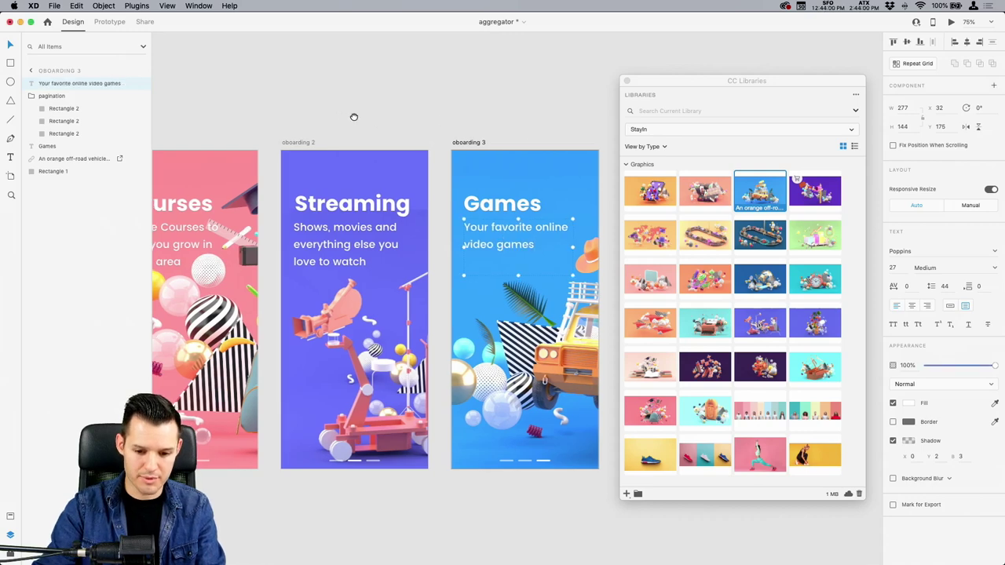
Select the school supplies image on the Courses screen for editing within its frame.
scroll(353, 112, left, 3)
click(292, 283)
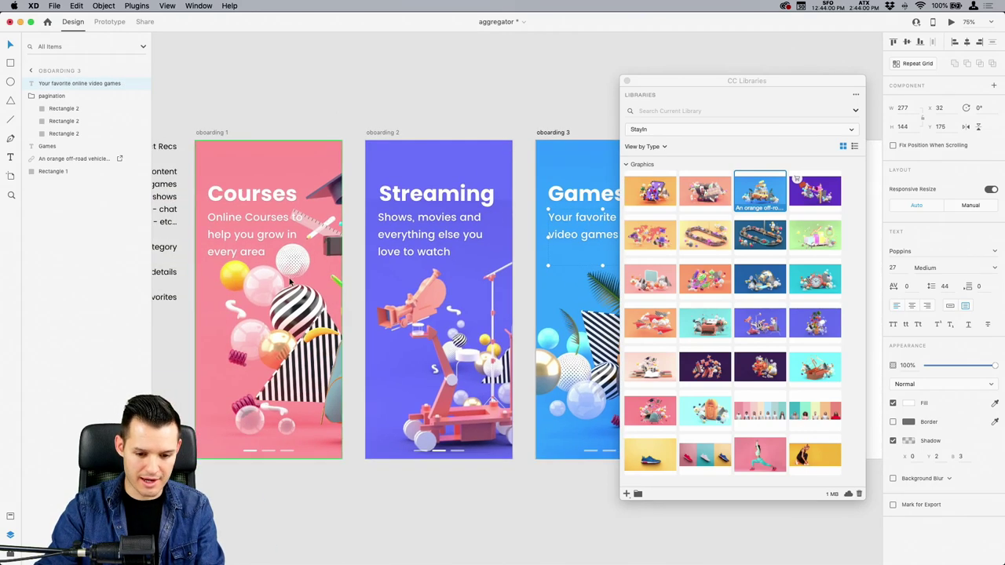
double_click(295, 318)
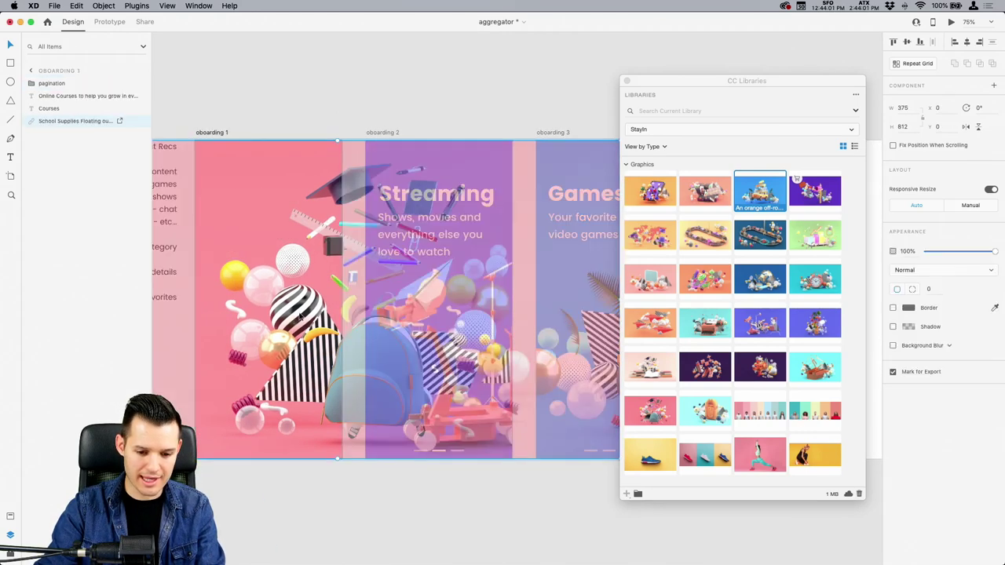
Shrink the school supplies image inside its frame and nudge it slightly right.
click(628, 81)
scroll(596, 106, left, 3)
drag(743, 117, 629, 164)
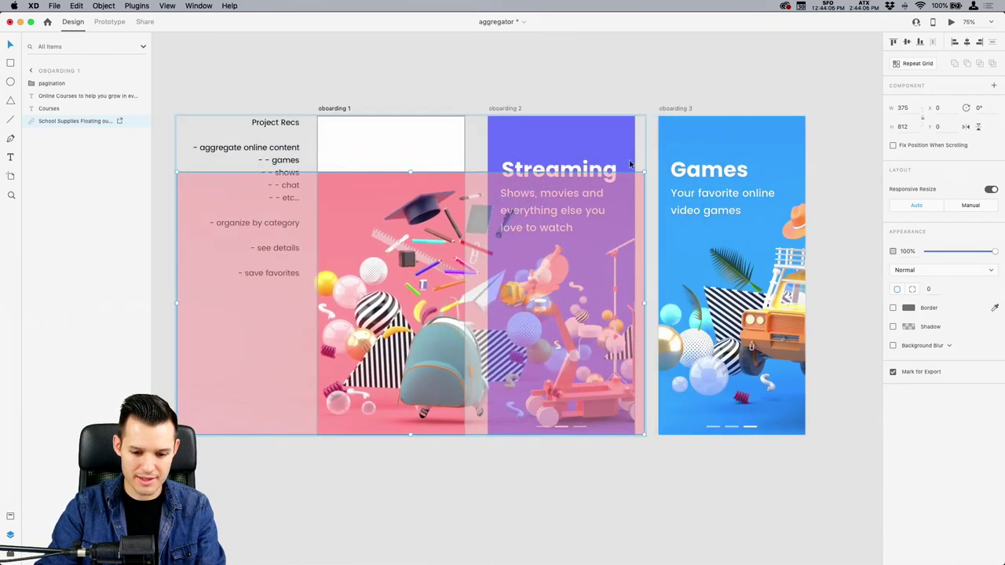
drag(340, 208, 359, 208)
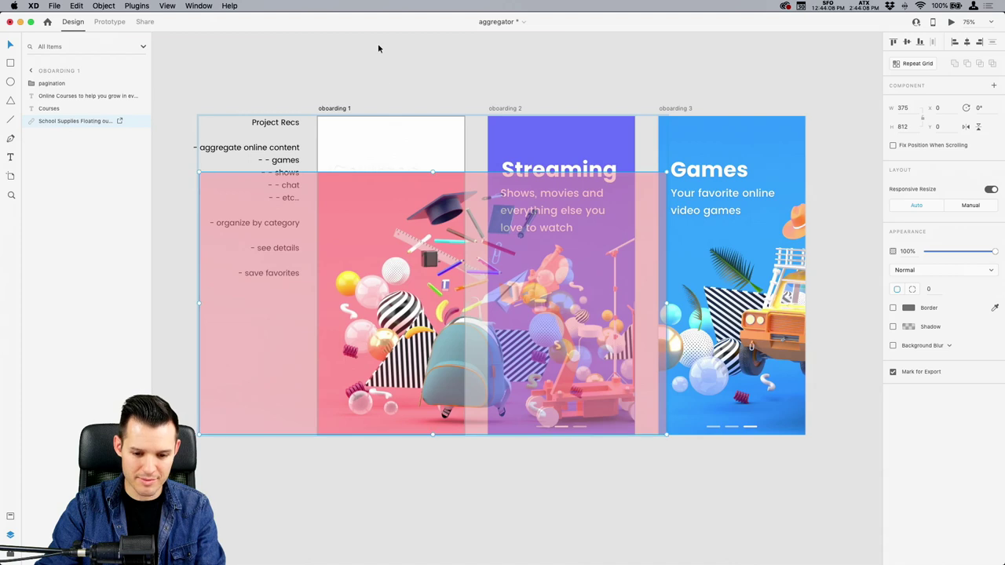
click(382, 74)
Add a full-size rectangle behind the Courses content, filled with the screen's sampled pink.
click(511, 131)
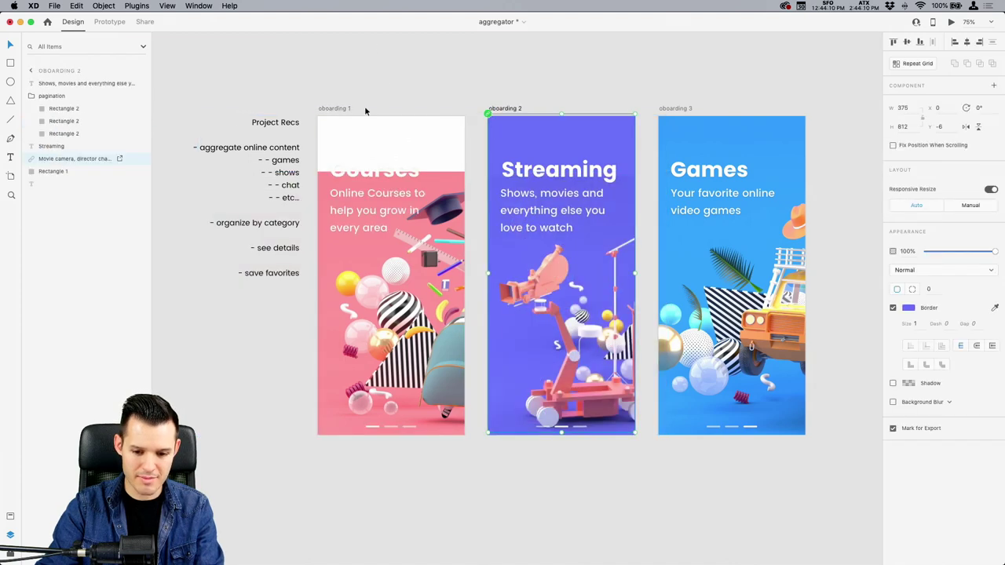
click(340, 341)
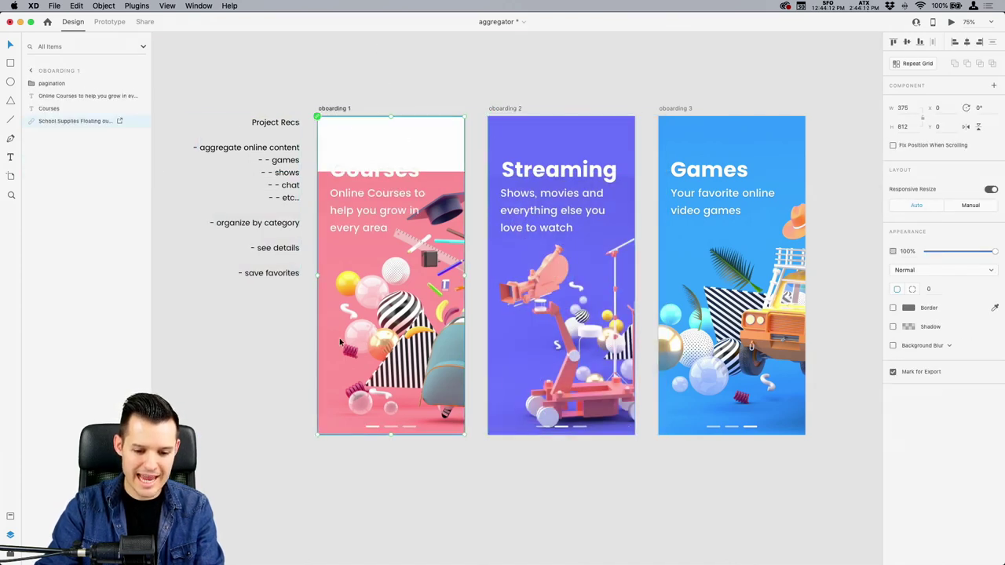
key(super+v)
key(super+bracketleft)
key(super+bracketleft)
key(super+bracketleft)
key(super+bracketleft)
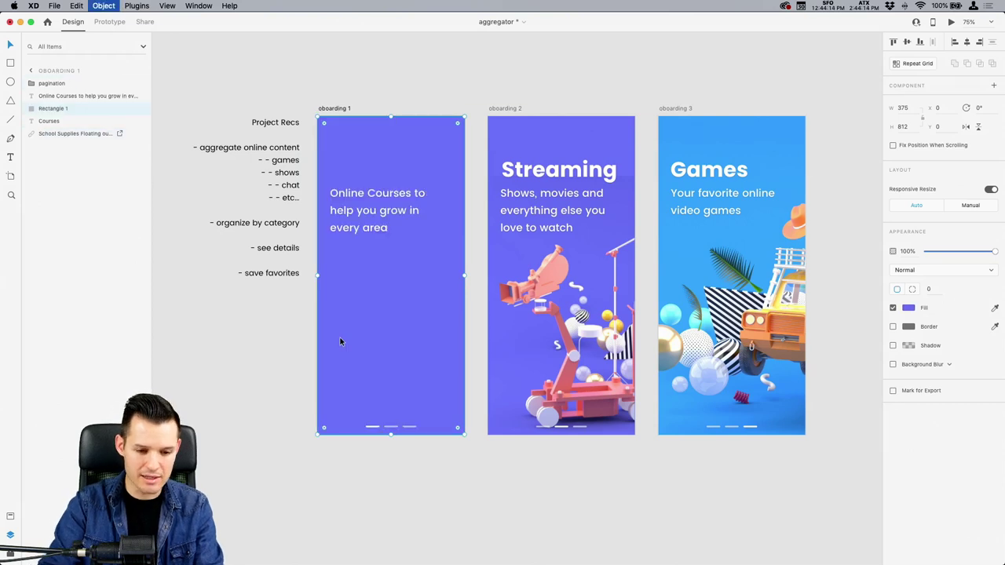
click(995, 308)
click(348, 254)
click(493, 78)
scroll(470, 76, right, 4)
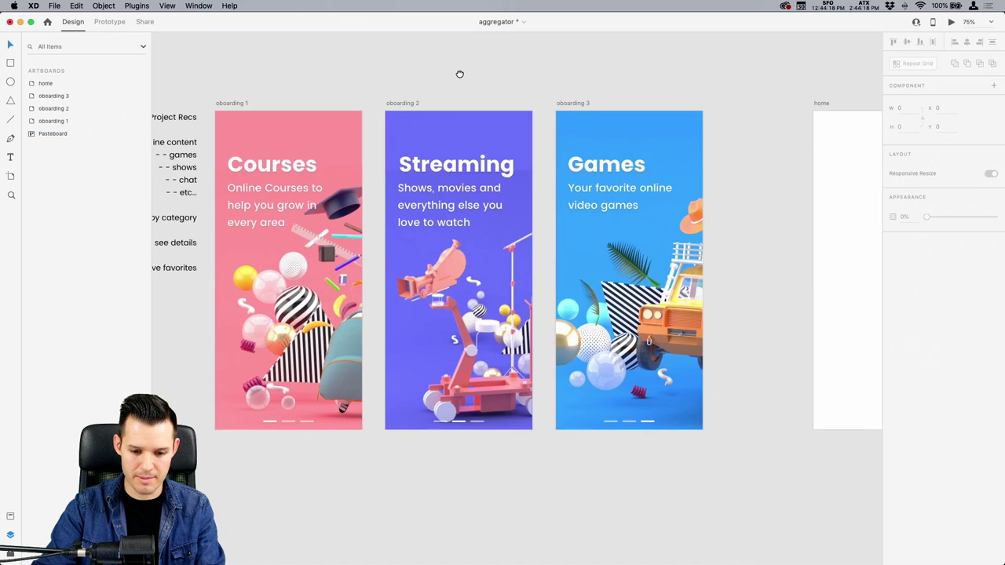
Make the school supplies artwork smaller and move it up slightly.
click(294, 307)
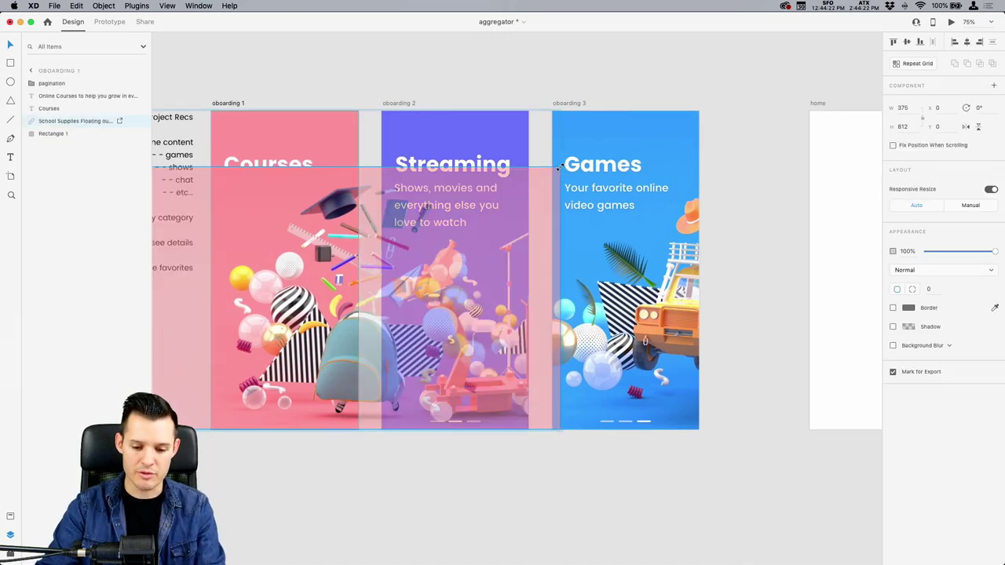
drag(559, 167, 515, 202)
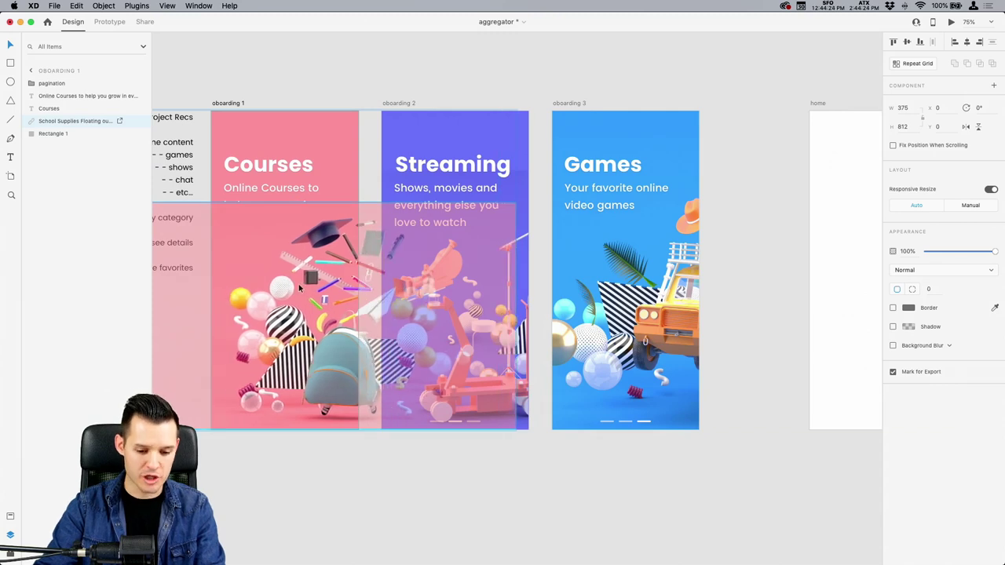
click(363, 65)
scroll(463, 76, left, 1)
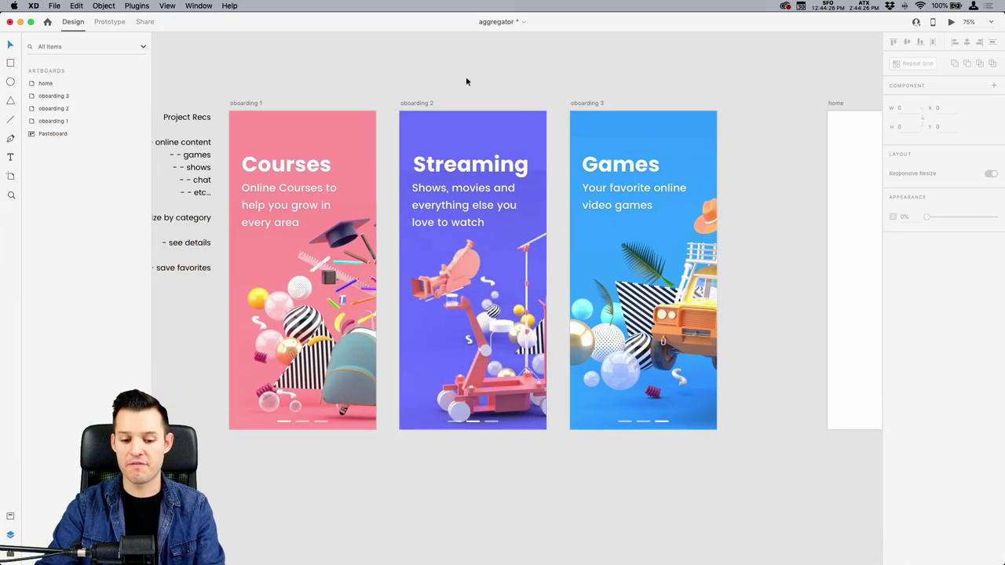
click(328, 313)
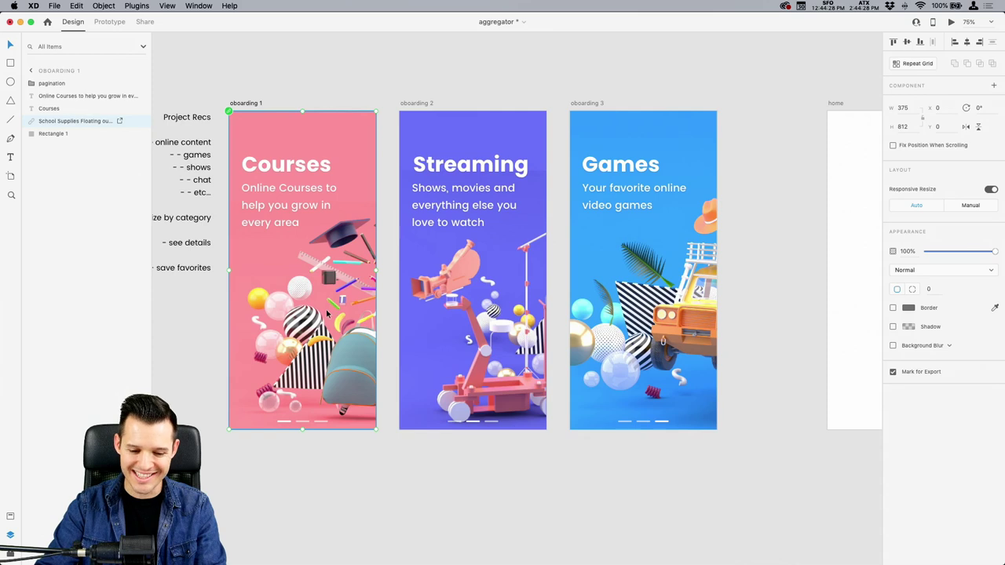
drag(328, 312, 327, 311)
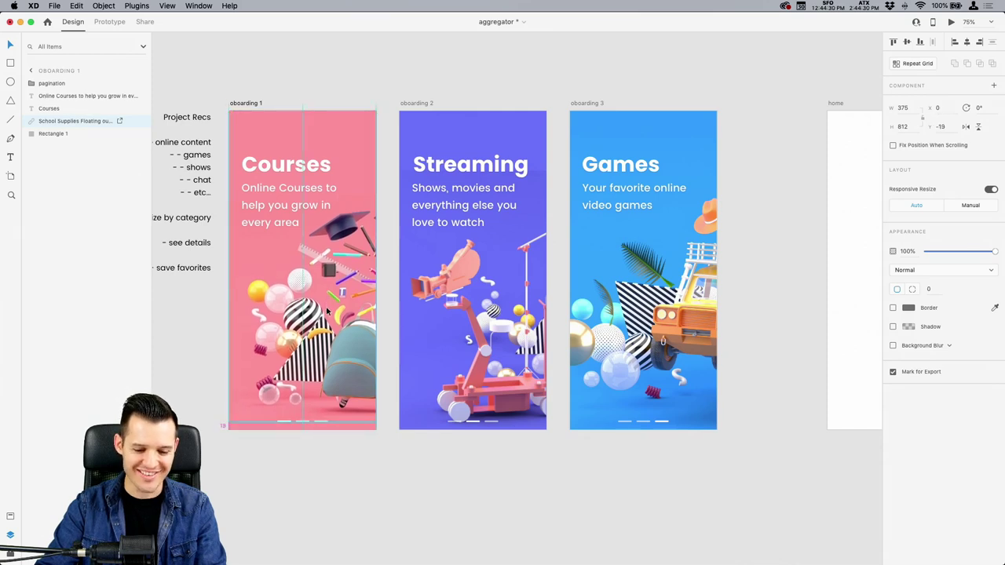
Shrink the movie camera image on the Streaming screen.
click(482, 324)
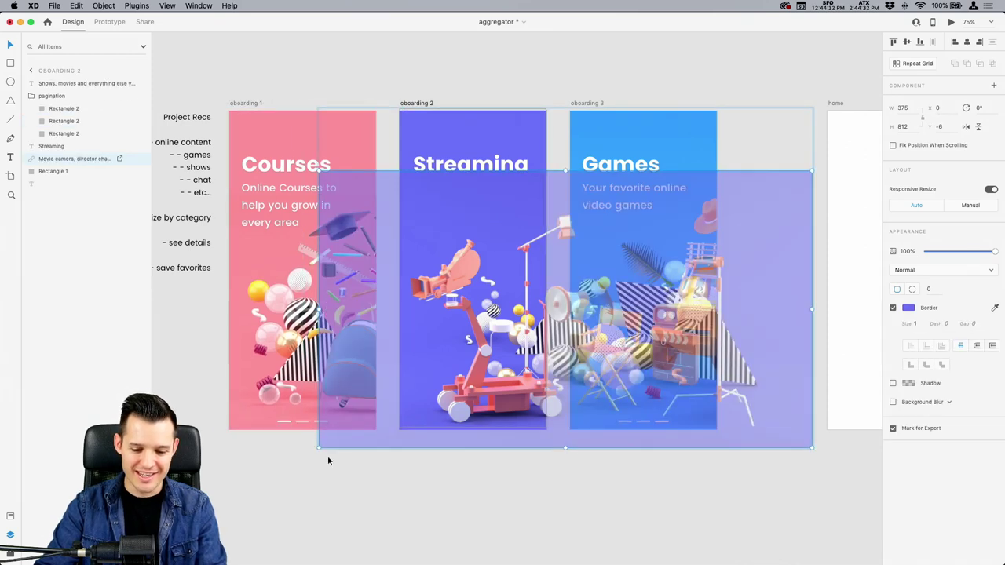
drag(318, 449, 339, 435)
click(474, 534)
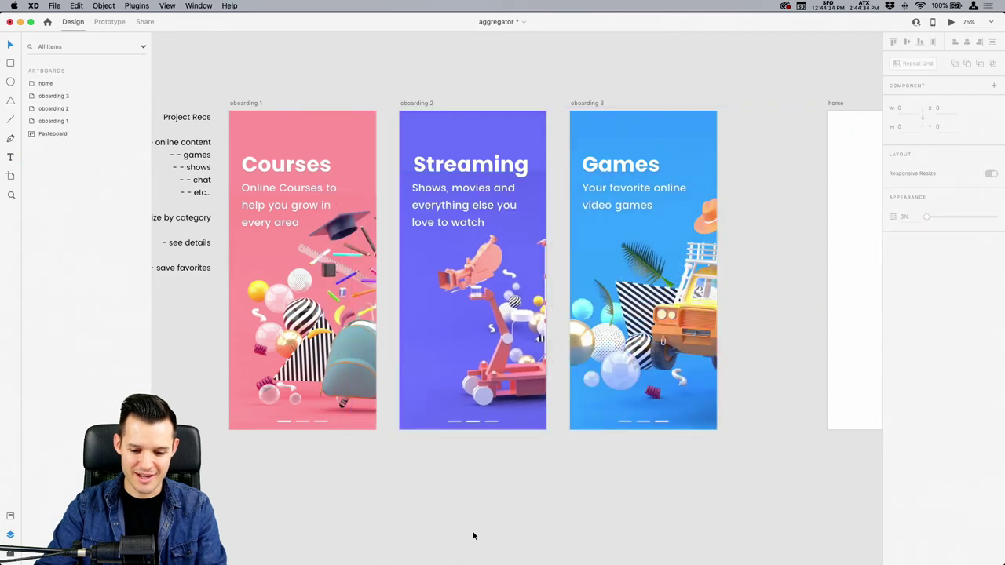
drag(557, 512, 496, 524)
Scale down the vehicle image within its frame and shift it left.
scroll(498, 523, right, 1)
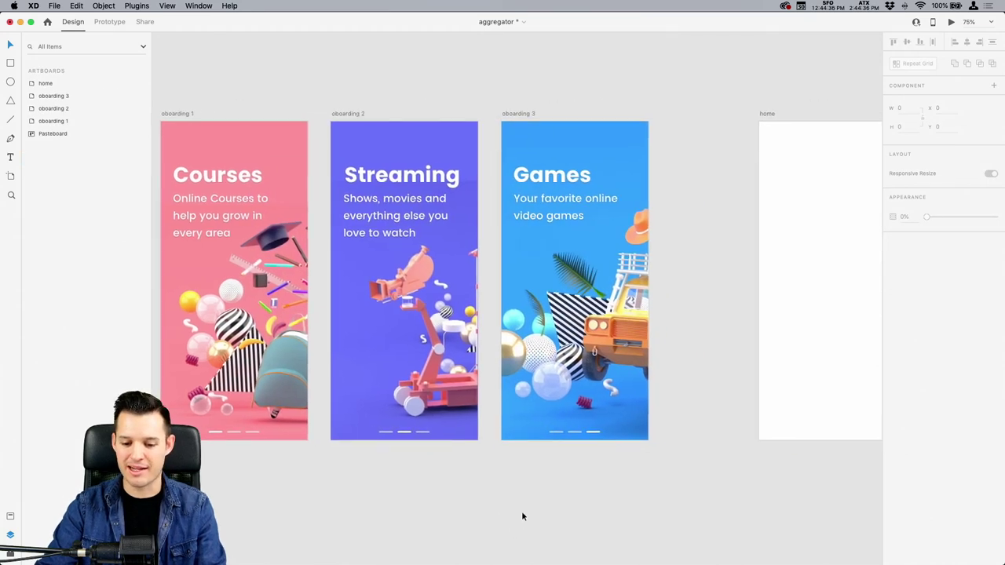
click(595, 359)
double_click(595, 360)
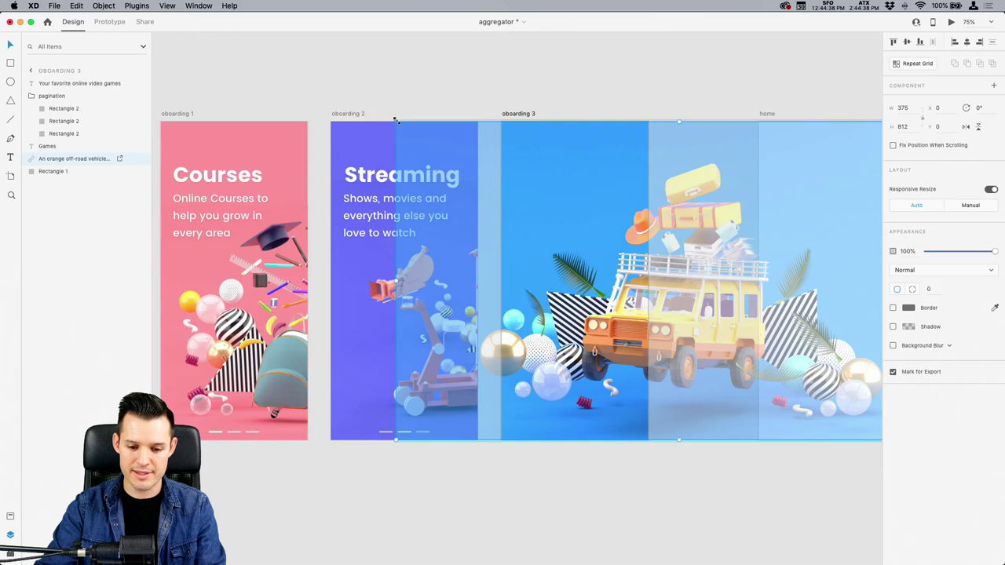
drag(404, 119, 554, 272)
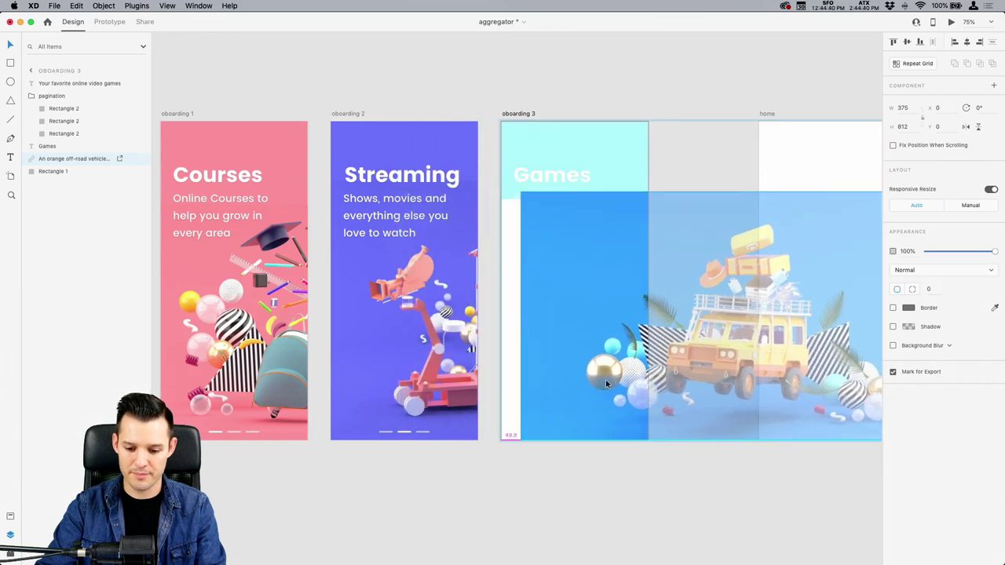
drag(605, 379, 537, 380)
key(Escape)
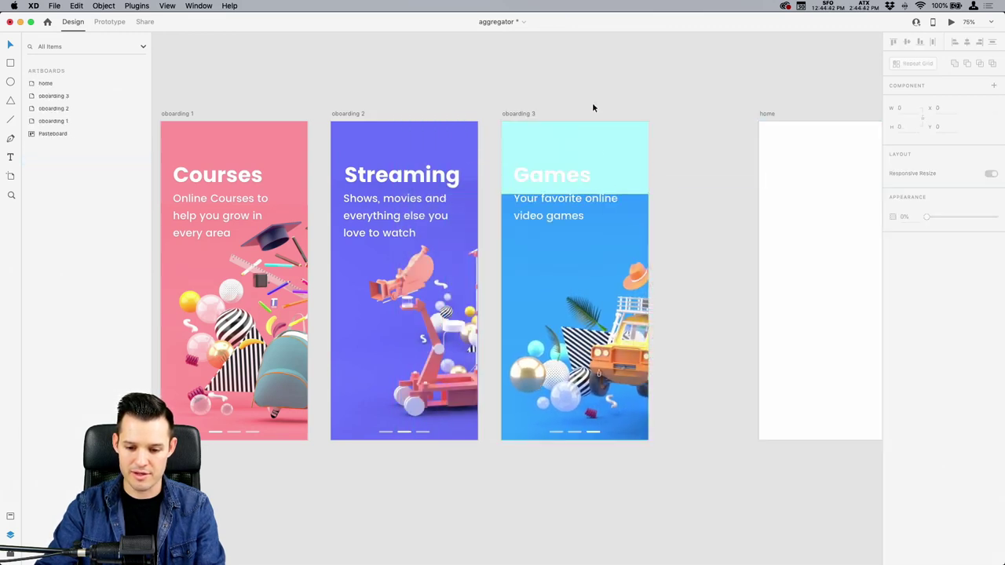
key(Escape)
Stretch the cyan header shape to the screen's bottom and fill it with the sampled blue.
drag(552, 143, 544, 141)
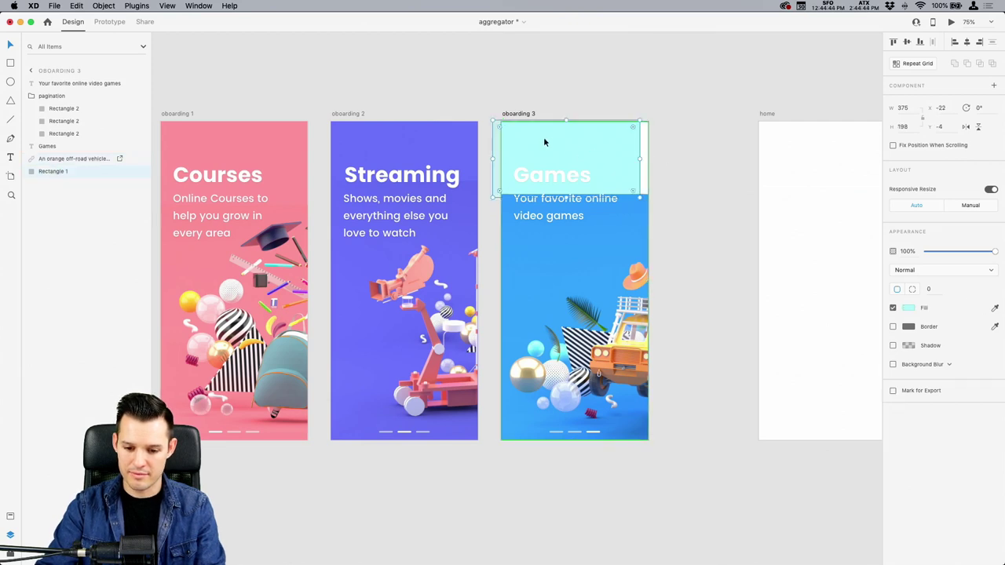
key(super+z)
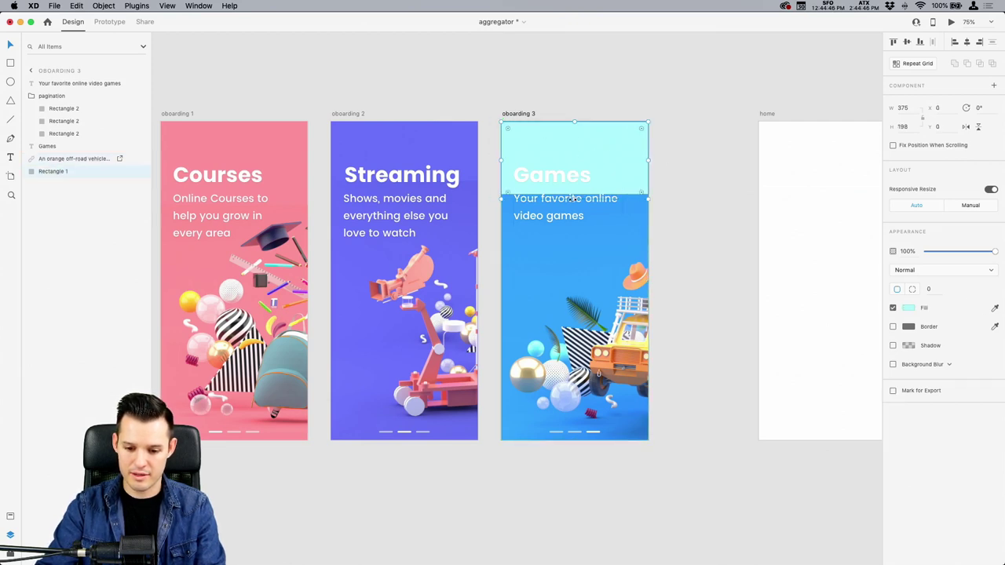
drag(574, 199, 590, 440)
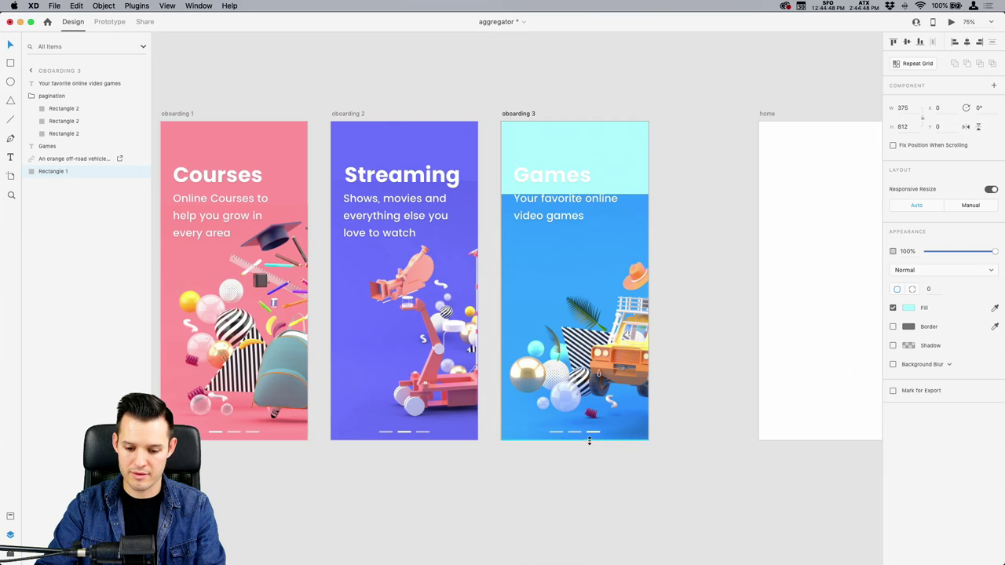
click(994, 308)
click(551, 265)
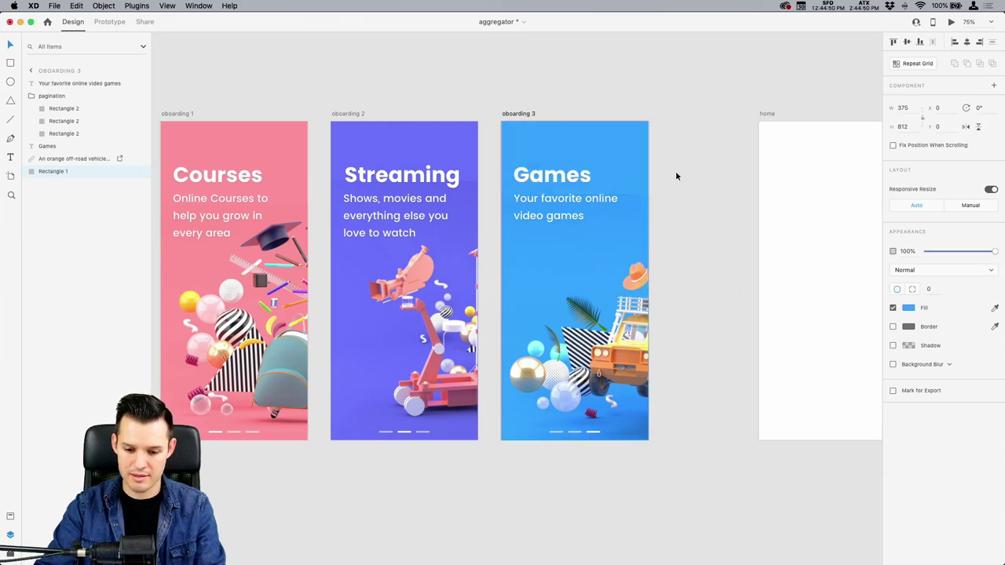
click(691, 208)
click(596, 259)
Enlarge the vehicle image, shifting it left and moving it slightly lower.
click(620, 319)
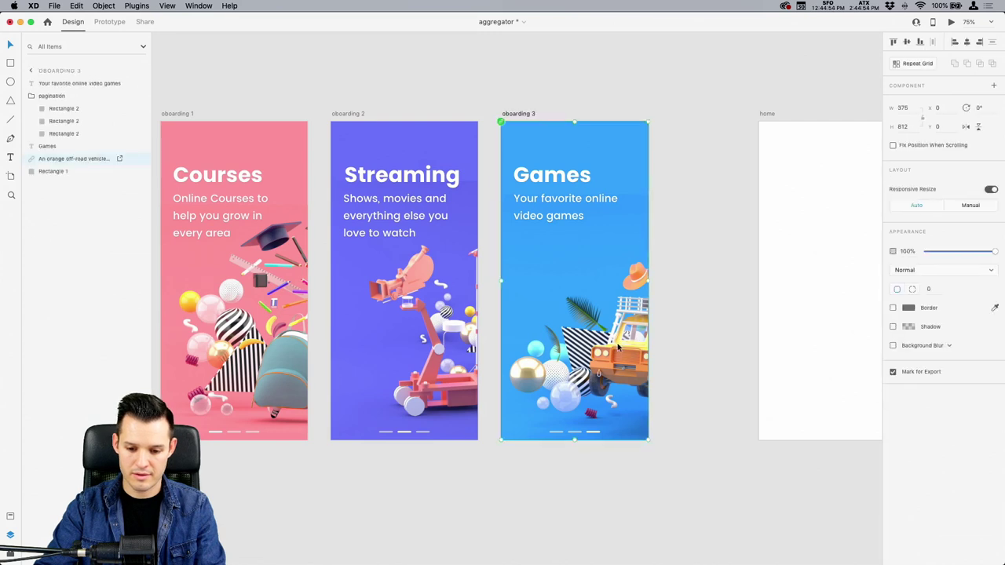
double_click(563, 324)
drag(445, 193, 391, 165)
click(592, 483)
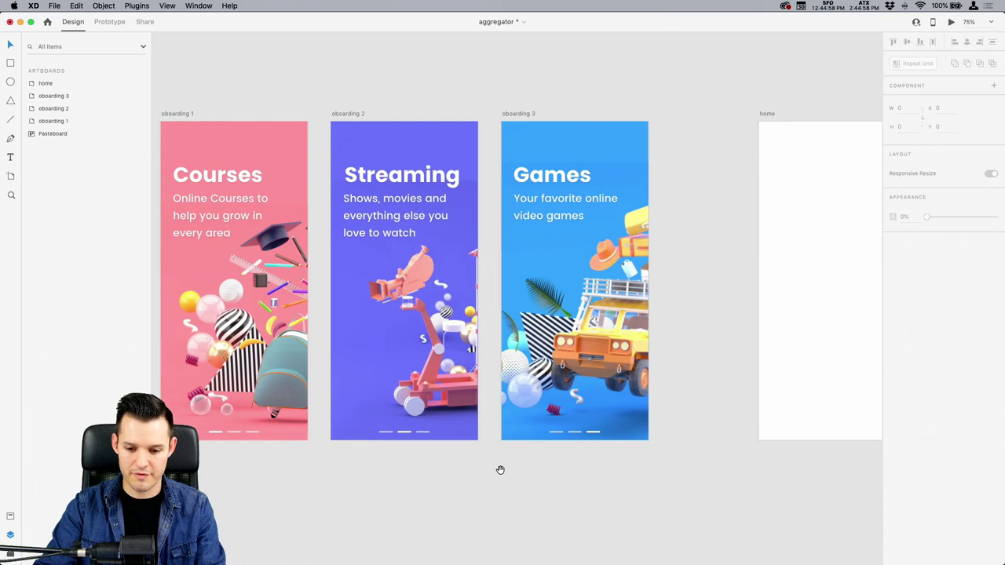
scroll(500, 469, left, 3)
click(668, 276)
drag(668, 278, 668, 287)
Save the aggregator document with Cmd+S.
click(660, 62)
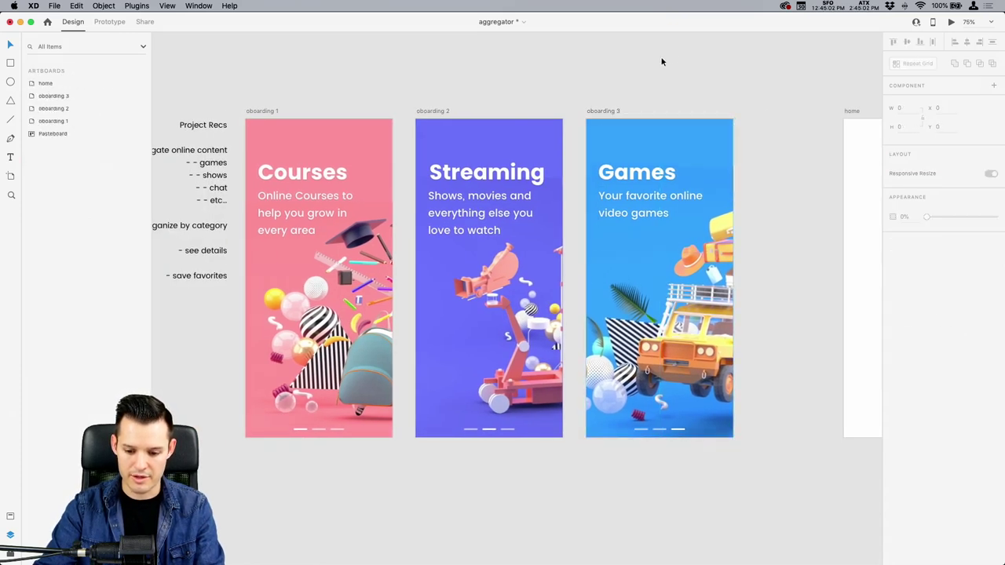
scroll(650, 50, right, 3)
drag(631, 51, 244, 49)
key(super+s)
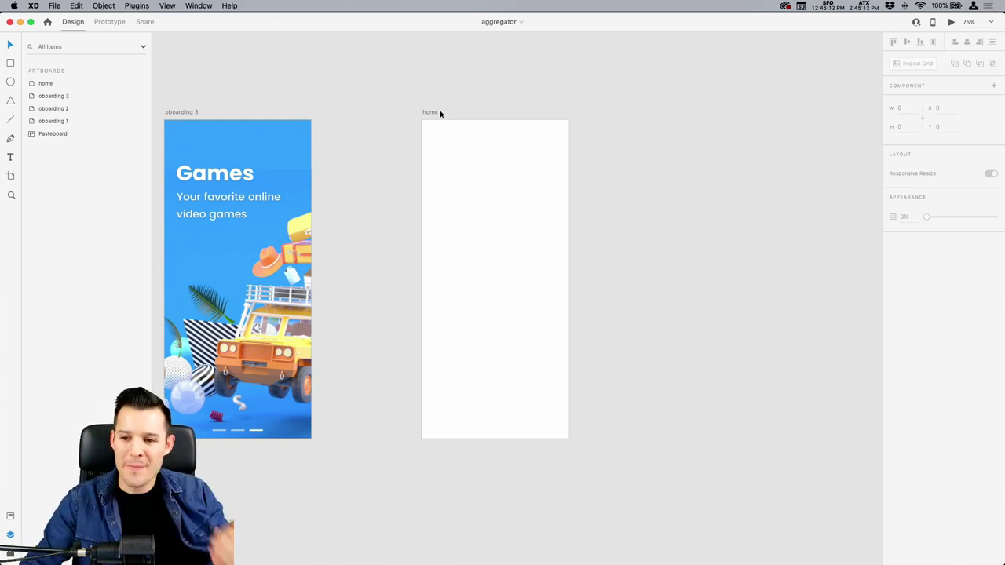
Zoom onto the home artboard and draw a thin 42 × 4 bar near its top-left.
drag(260, 128, 529, 118)
key(super+shift+a)
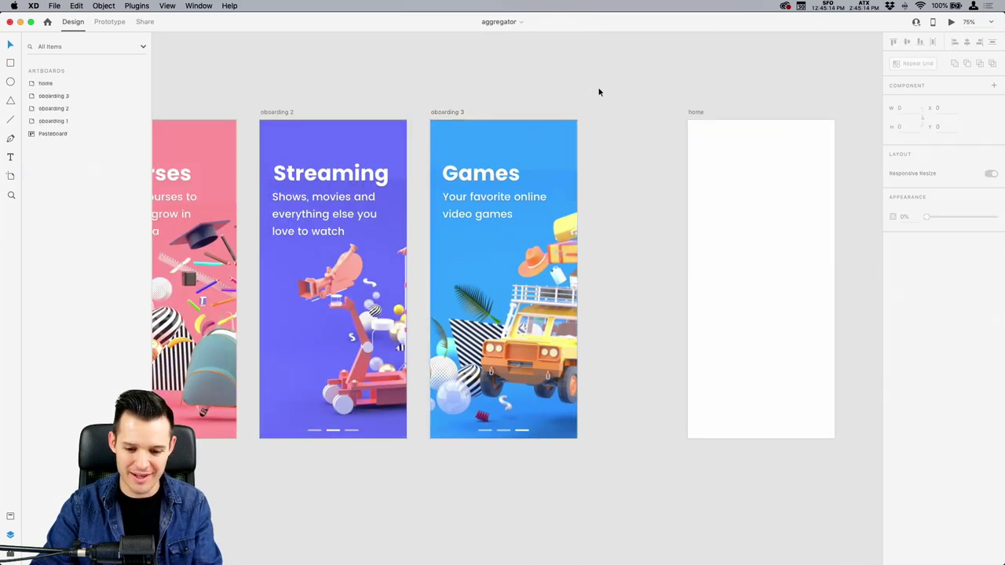
scroll(699, 94, left, 5)
scroll(502, 102, right, 10)
key(z)
drag(352, 89, 621, 270)
scroll(464, 257, down, 1)
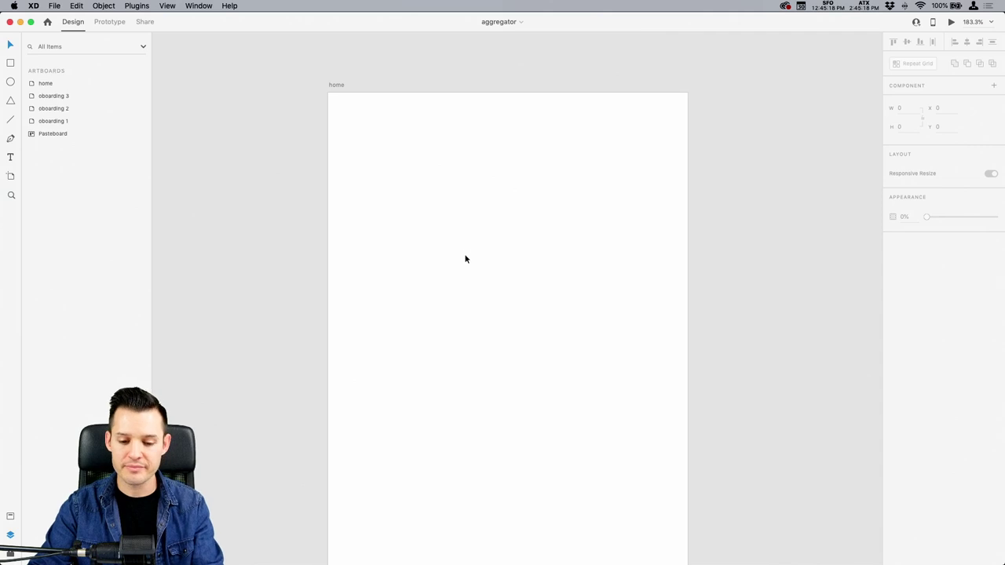
key(super+minus)
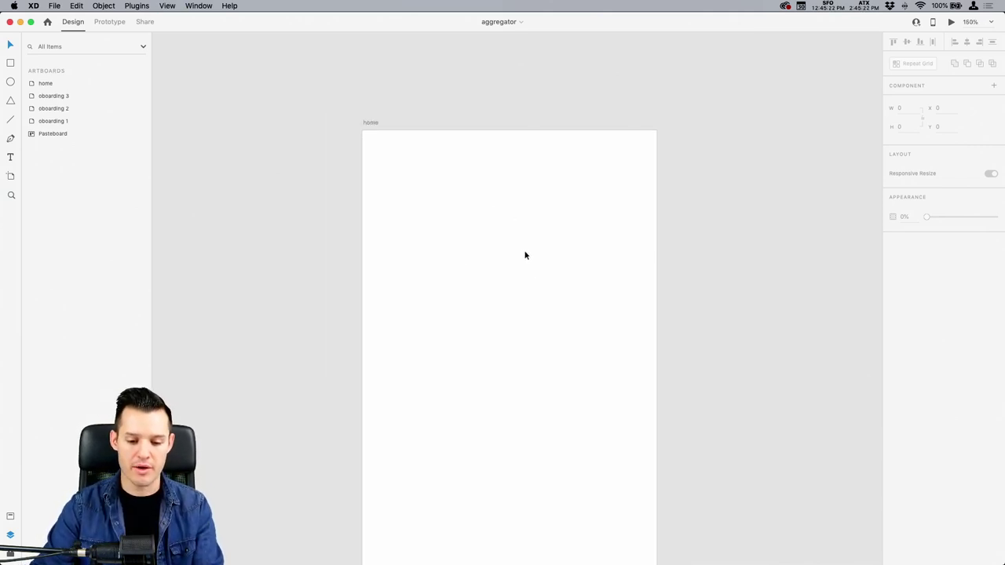
drag(380, 153, 414, 155)
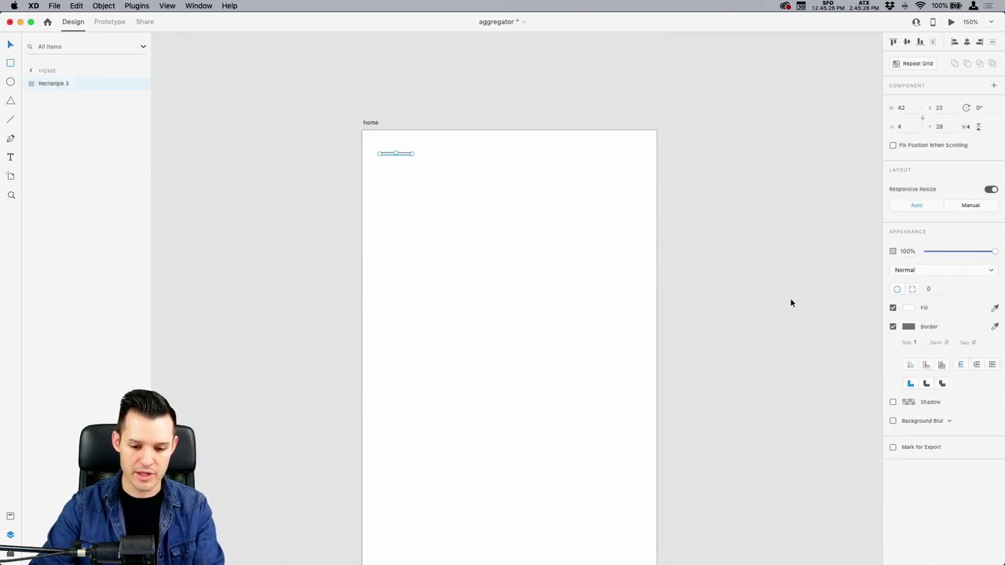
Remove the bar's border, give it a dark fill and round its ends to radius 2.
click(892, 326)
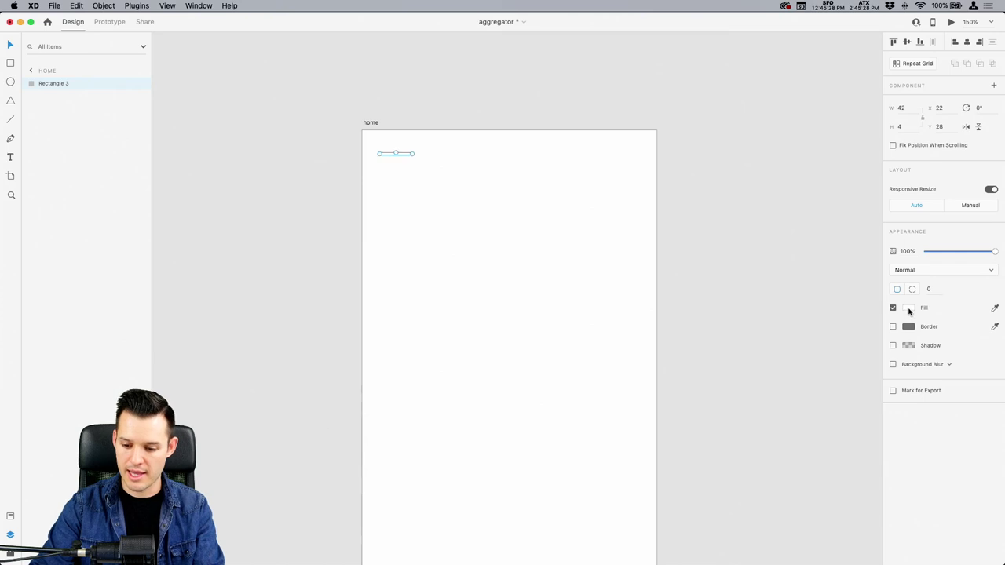
click(908, 307)
drag(785, 323, 775, 325)
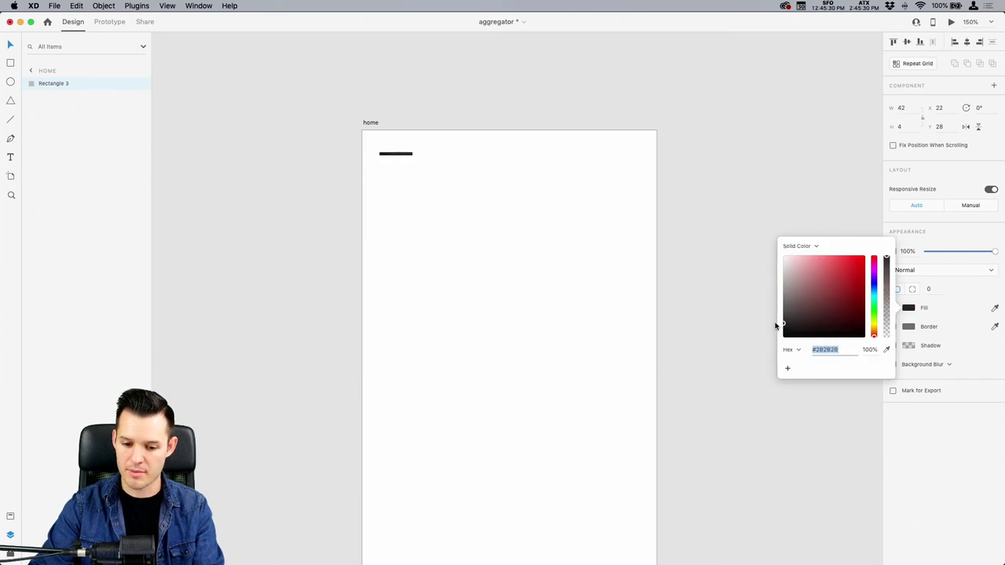
click(258, 107)
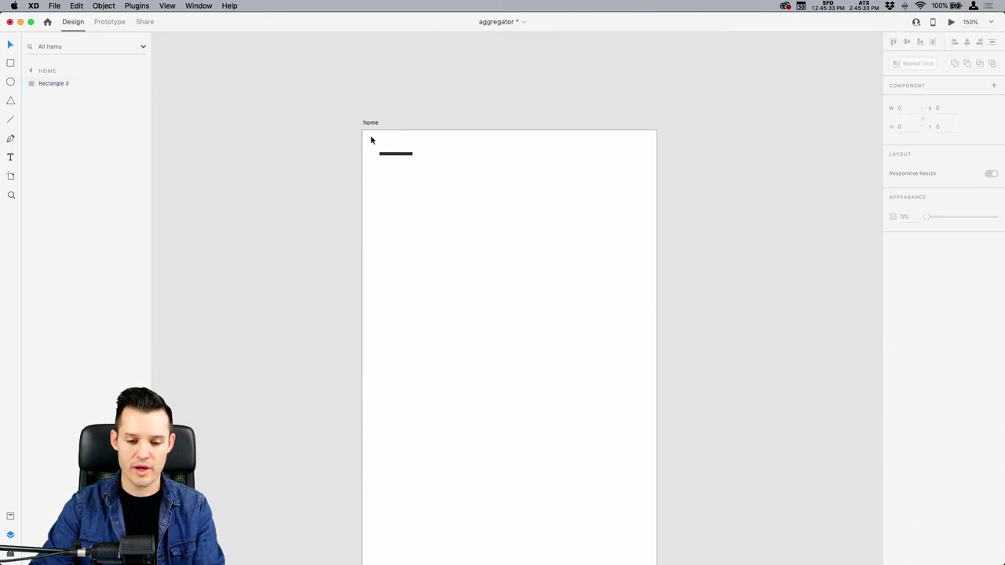
scroll(372, 138, up, 5)
click(440, 276)
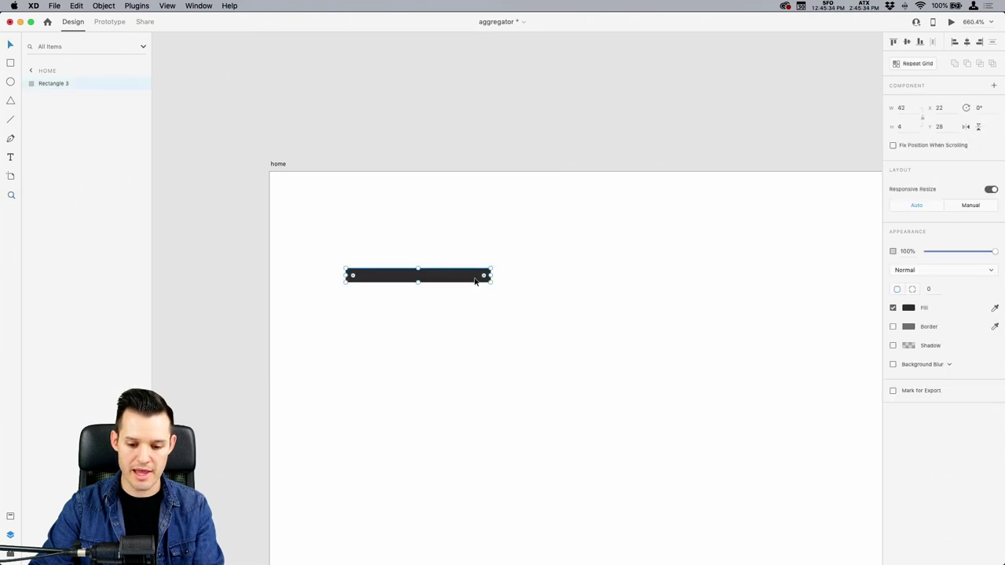
drag(481, 280, 475, 277)
Make the bar pure black, shorten it slightly and make it one pixel thinner.
click(908, 308)
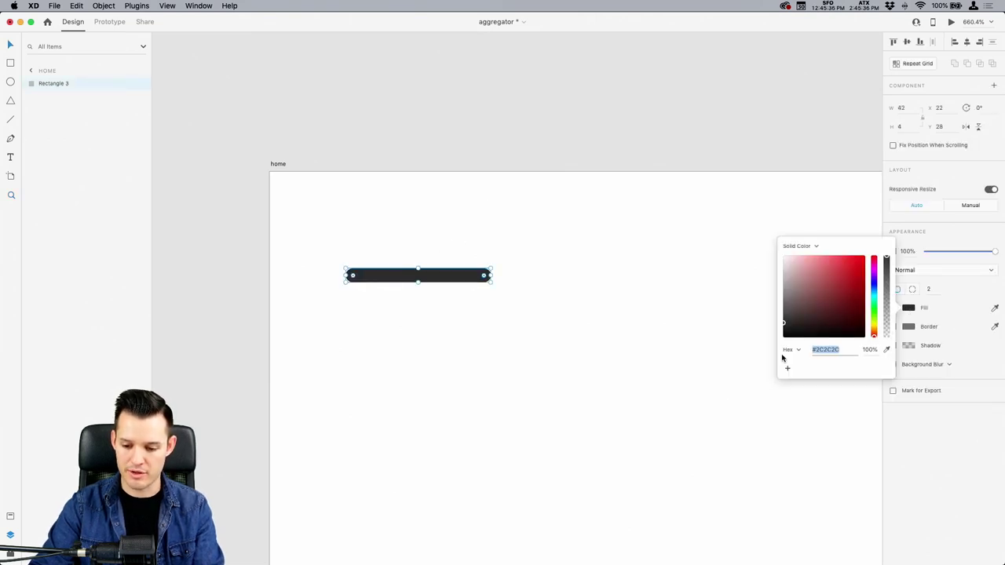
mouse_move(789, 328)
mouse_down()
mouse_move(771, 353)
mouse_move(770, 327)
mouse_up()
click(633, 251)
click(488, 276)
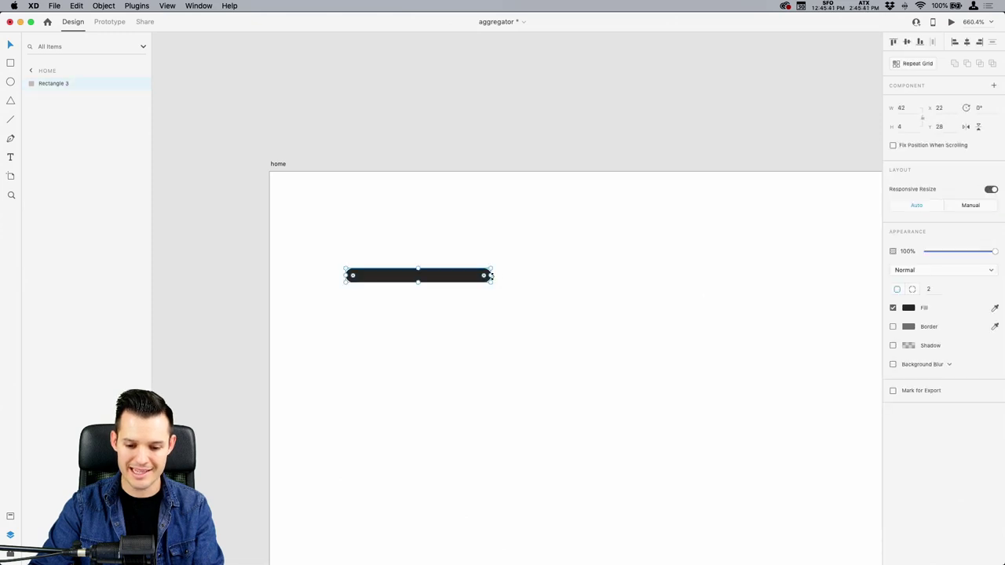
drag(494, 275, 473, 276)
drag(410, 283, 410, 279)
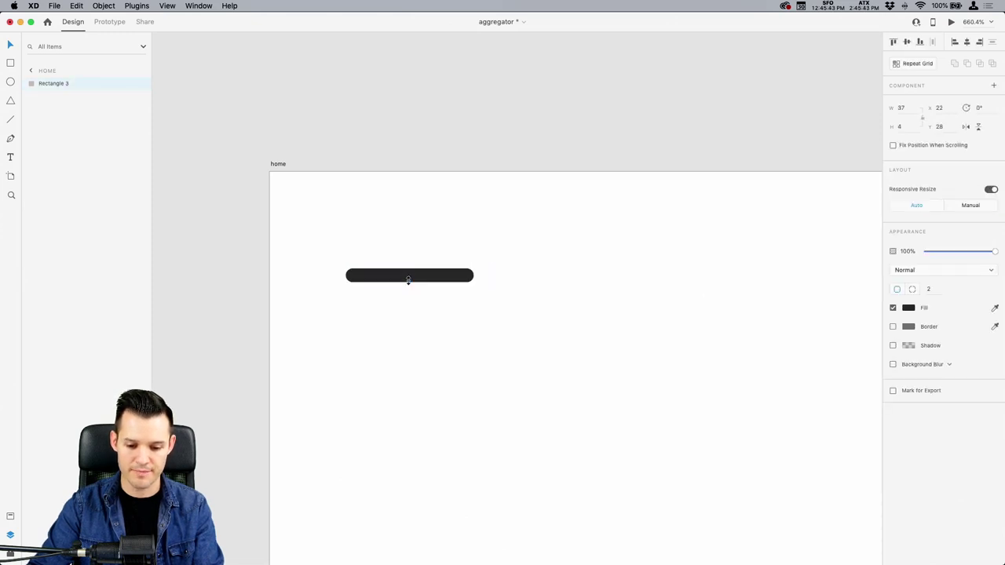
Alt-drag a copy of the bar just below the original.
key(super+minus)
scroll(594, 270, down, 5)
scroll(594, 269, right, 3)
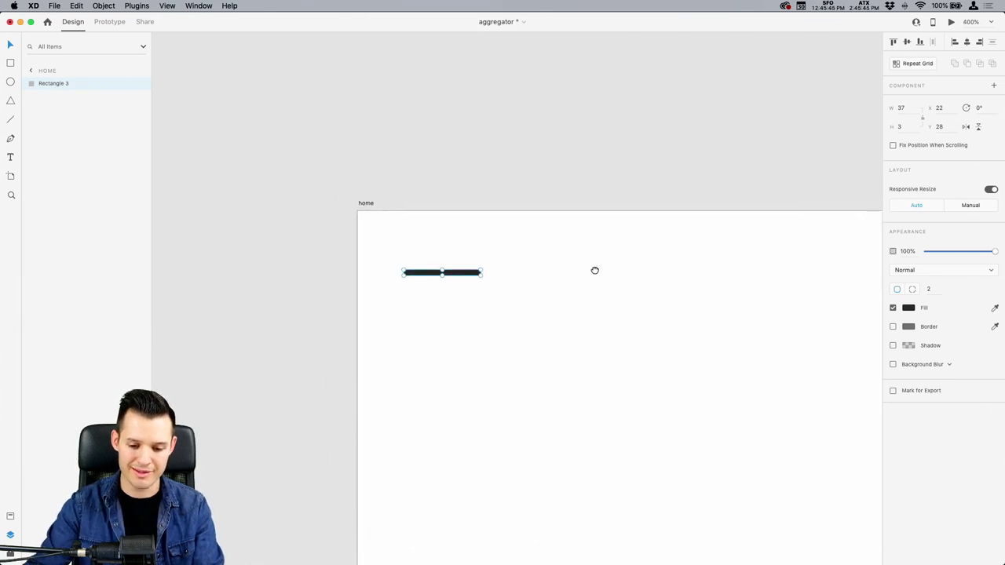
mouse_move(370, 150)
mouse_down()
mouse_move(376, 166)
mouse_move(398, 169)
mouse_move(381, 165)
mouse_up()
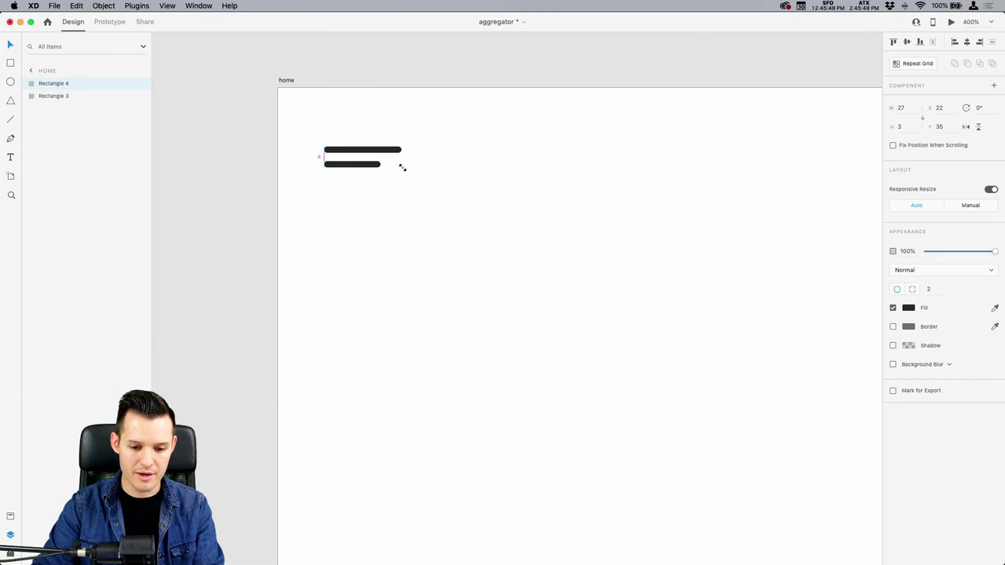
Zoom in on the two bars and thin the upper bar to match the lower one.
key(super+minus)
scroll(597, 155, down, 3)
scroll(596, 155, right, 2)
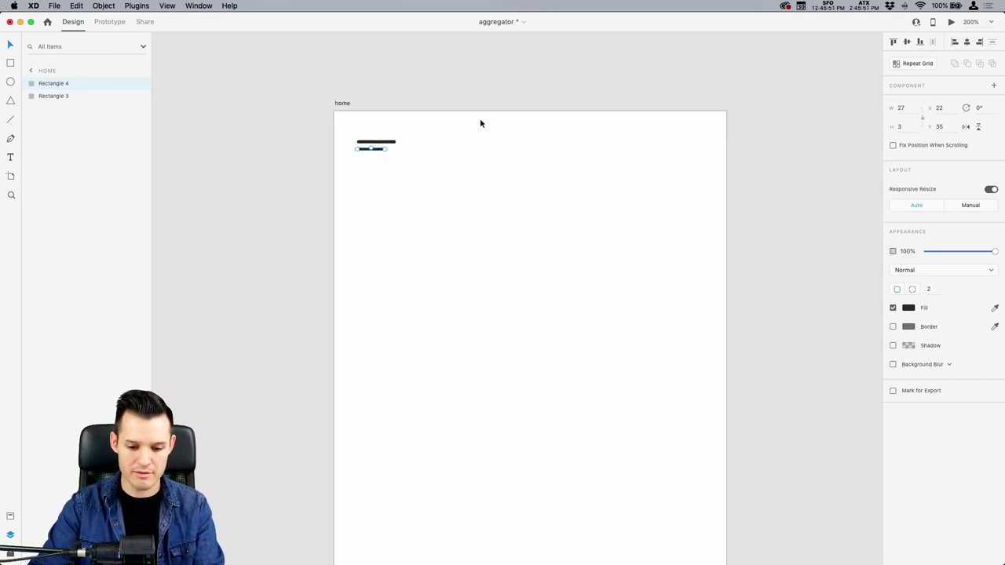
key(z)
drag(303, 106, 467, 195)
drag(390, 231, 624, 366)
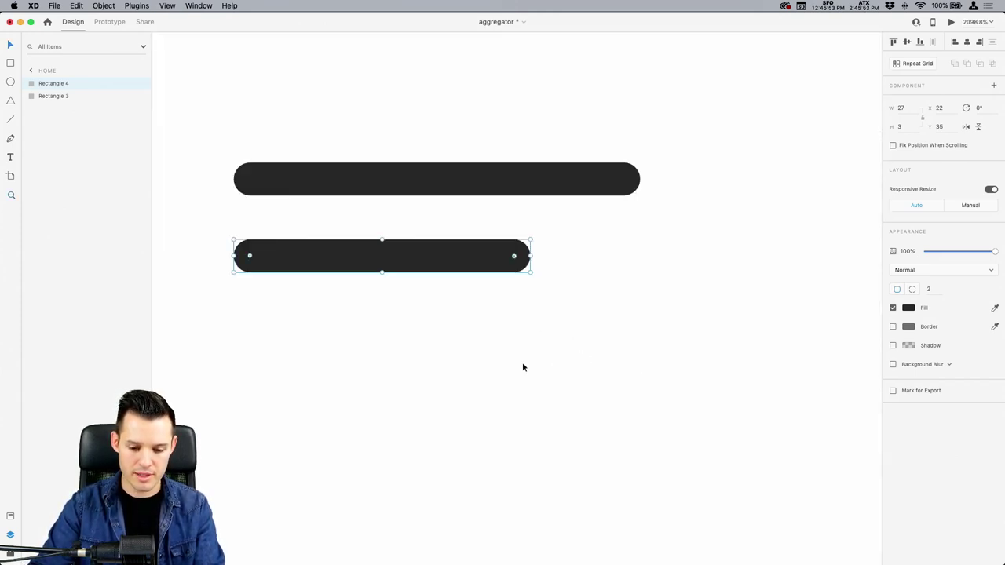
drag(522, 367, 339, 126)
drag(437, 270, 381, 262)
click(464, 276)
click(440, 267)
click(433, 182)
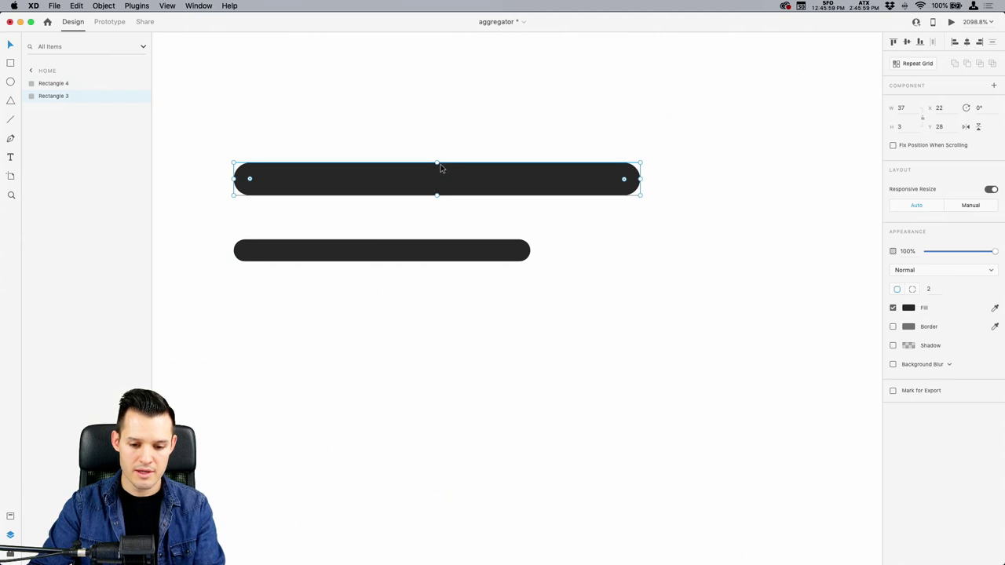
drag(439, 164, 437, 168)
Zoom out to the whole home artboard and select both hamburger bars.
key(super+minus)
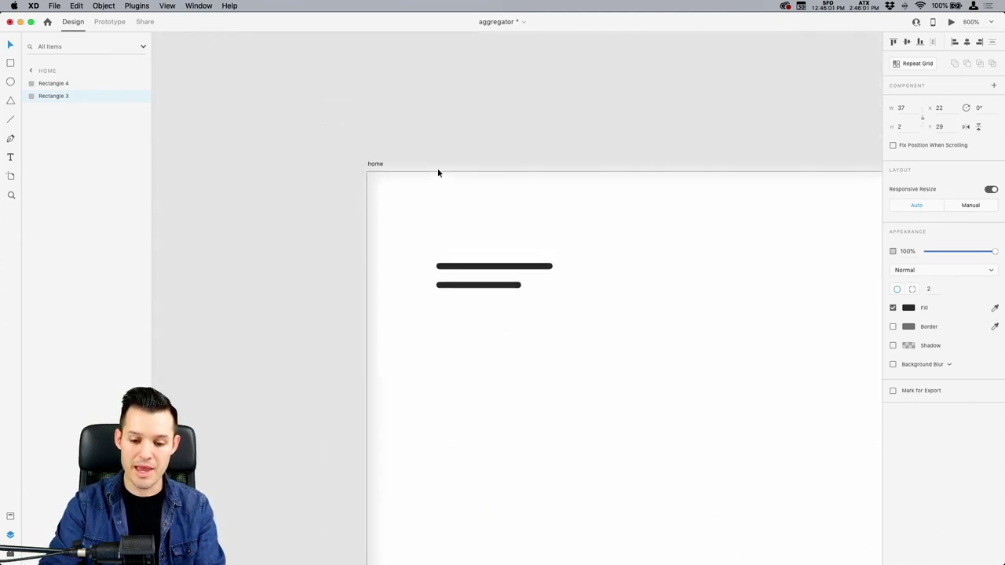
key(super+minus)
key(super+minus)
click(503, 200)
key(super+minus)
key(super+minus)
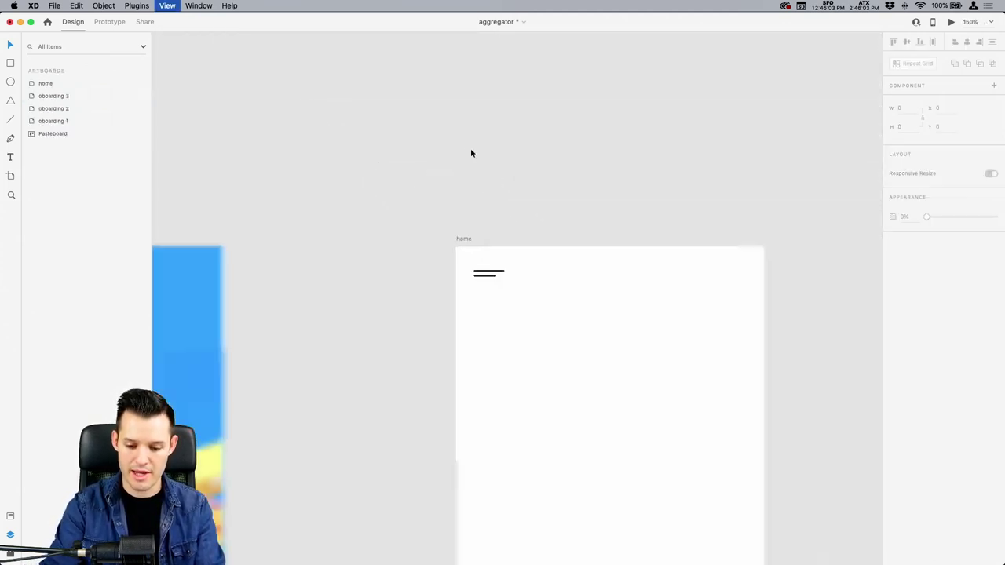
scroll(451, 150, down, 3)
drag(478, 179, 448, 215)
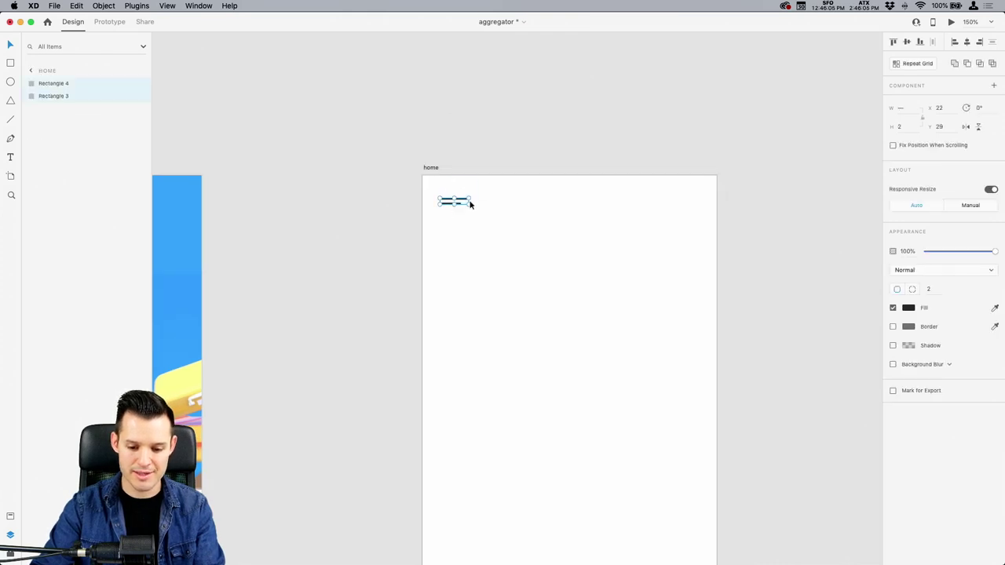
drag(482, 169, 425, 237)
Group the two bars with Cmd+G and rename the group 'menu' in the Layers panel.
key(super+g)
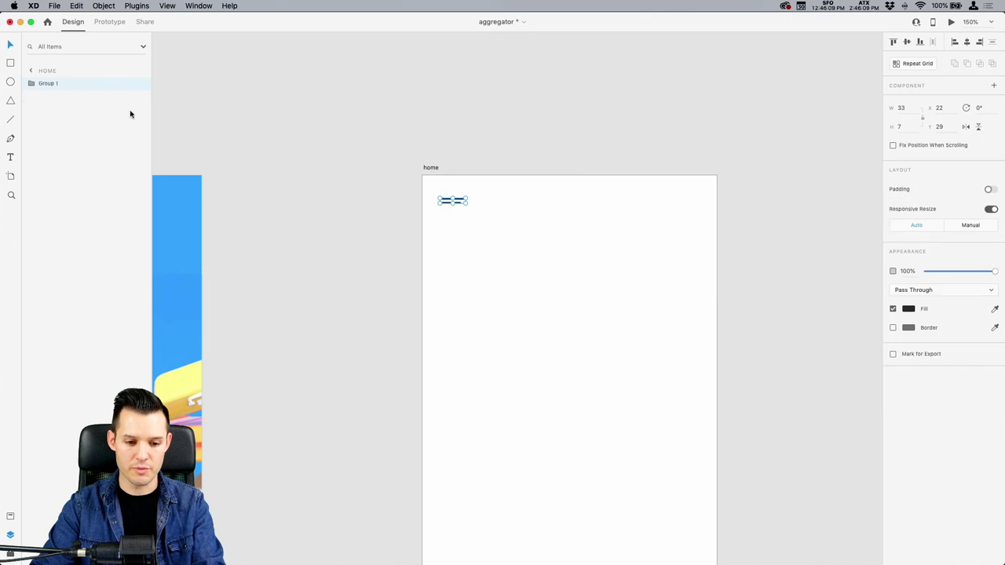
double_click(53, 84)
text(m)
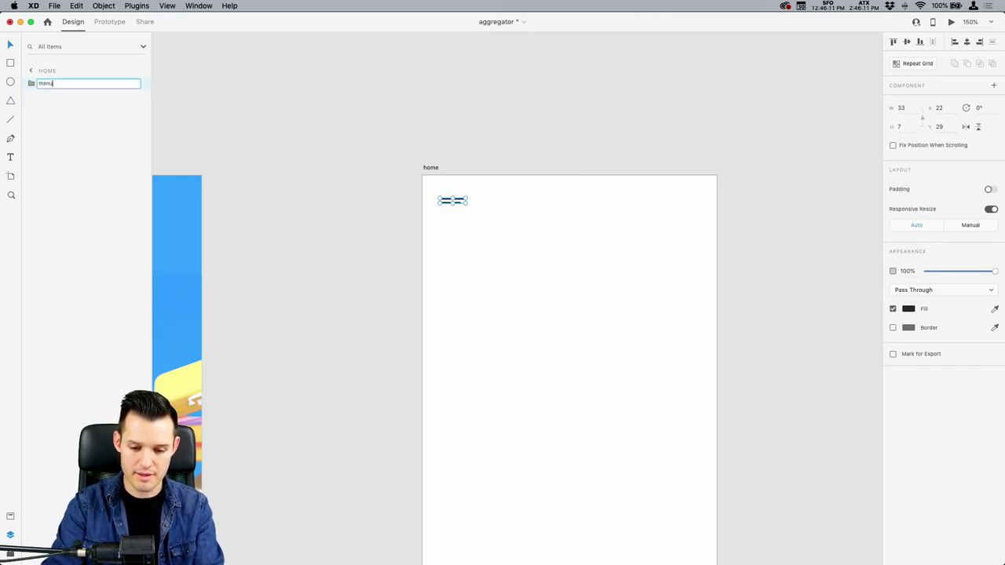
text(enu)
key(Return)
click(680, 106)
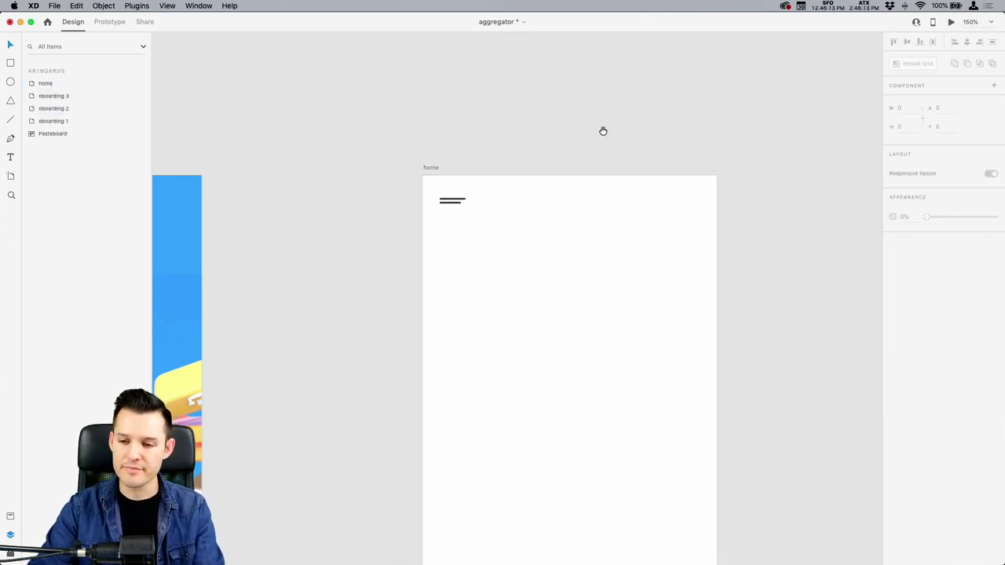
drag(603, 131, 610, 113)
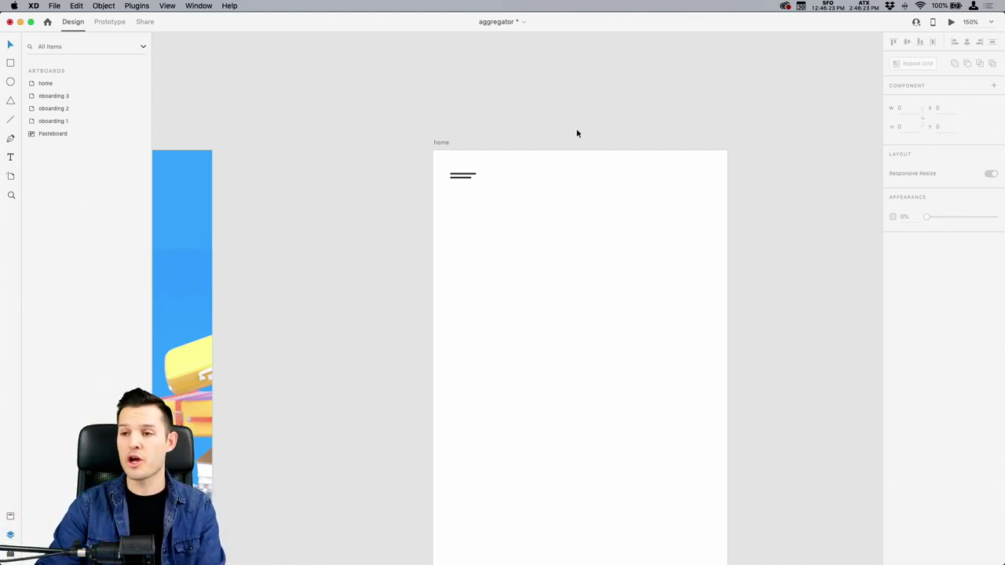
Try narrowing the menu bars, undoing each attempt.
drag(428, 155, 500, 208)
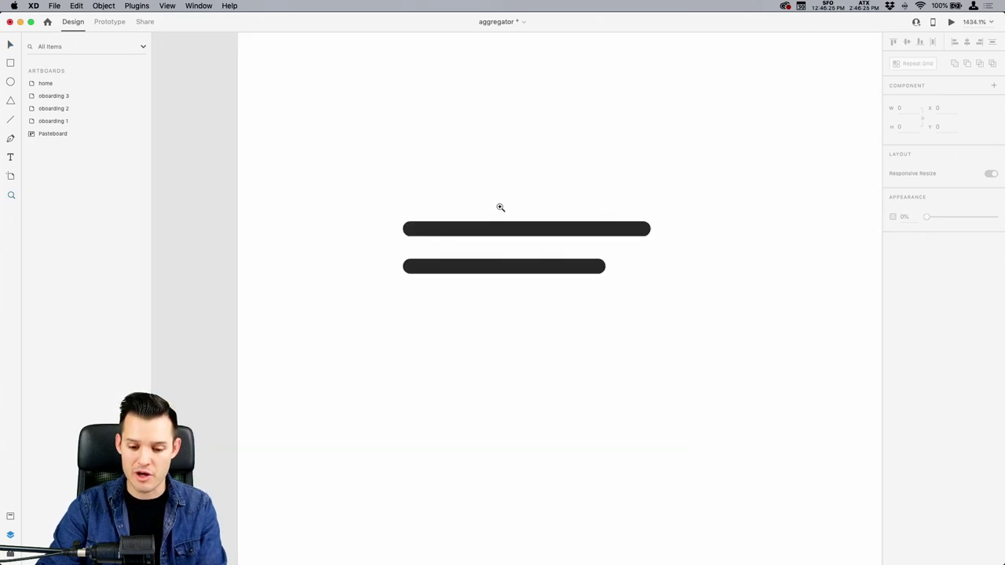
click(561, 228)
drag(651, 247, 557, 251)
key(super+z)
click(640, 247)
double_click(639, 247)
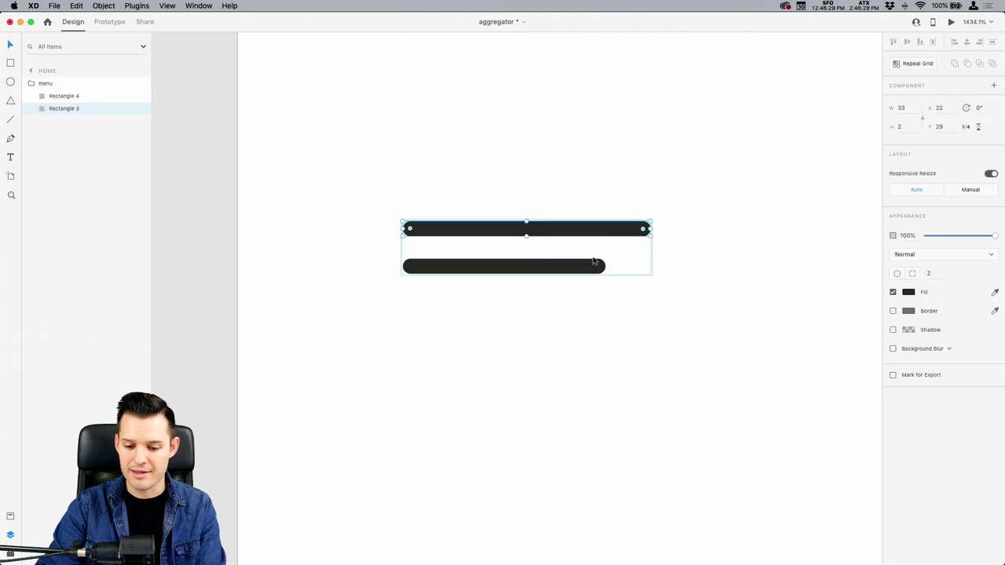
drag(651, 247, 585, 250)
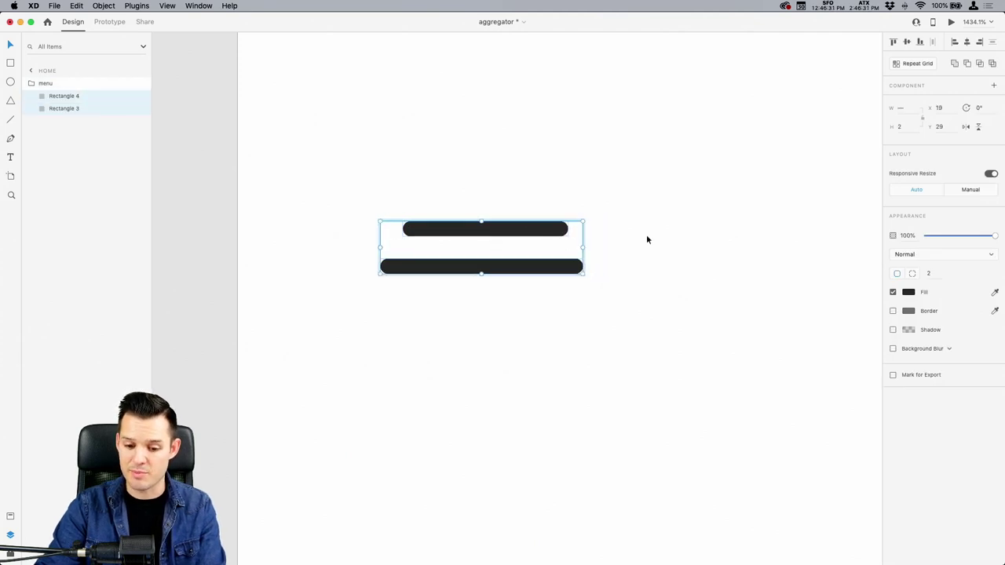
key(super+z)
Delete the bottom bar, shorten the remaining bar and duplicate it with Cmd+D.
click(573, 271)
key(Delete)
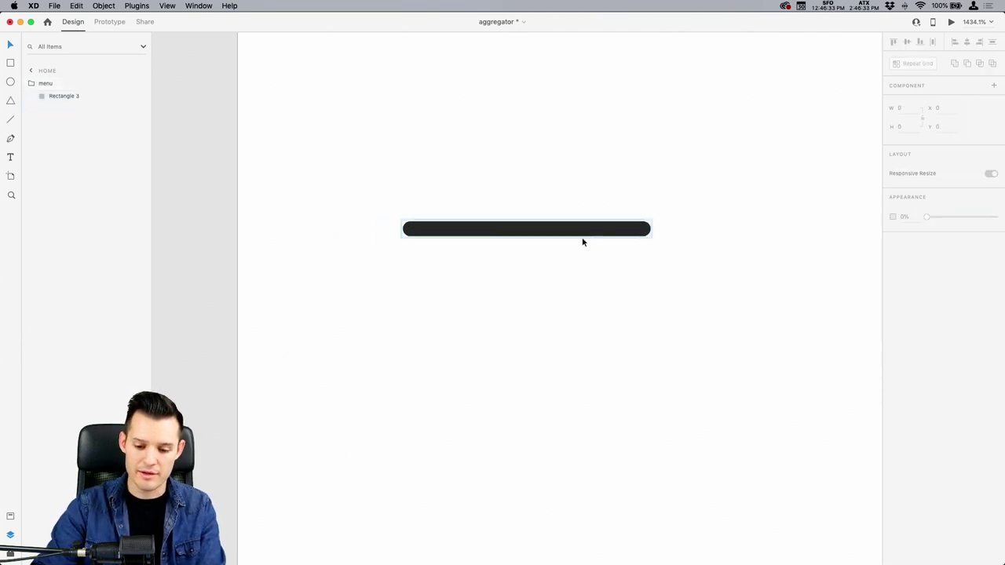
click(583, 241)
drag(651, 228, 508, 260)
key(super+d)
Review the rebuilt menu icon: a 14 px lower bar under the 17 px top bar.
key(super+minus)
key(super+minus)
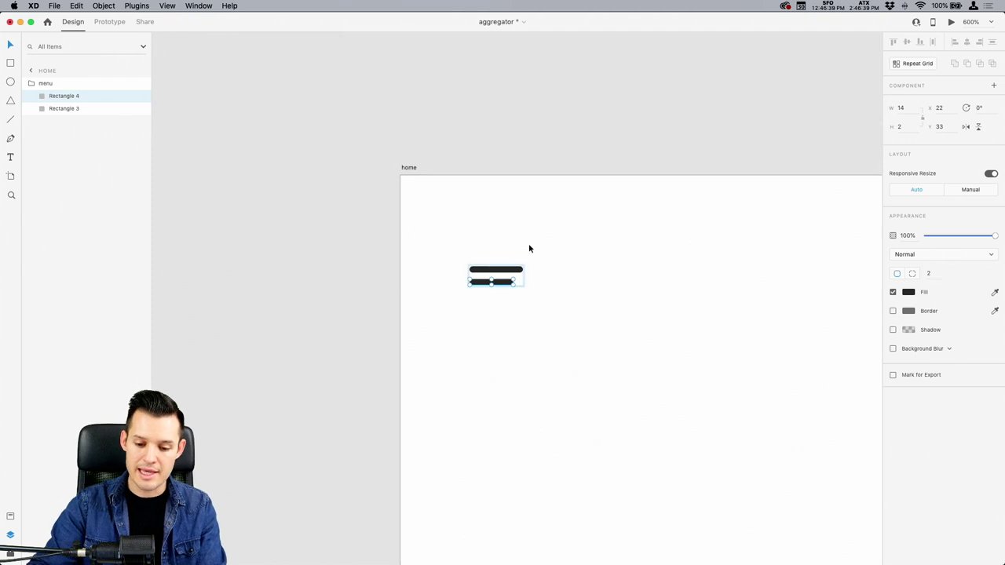
click(583, 237)
drag(583, 238, 572, 197)
key(super+minus)
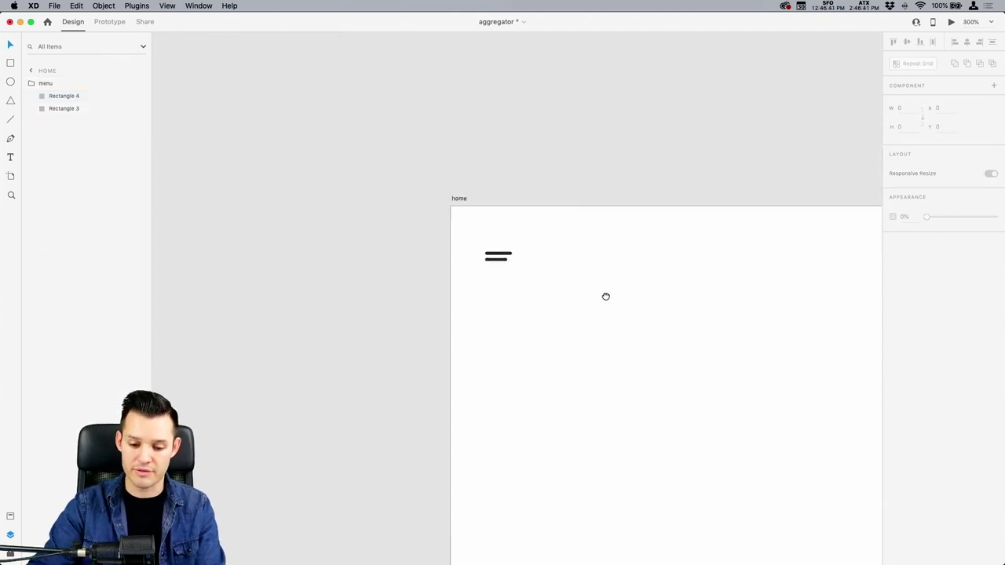
drag(605, 296, 577, 179)
click(468, 135)
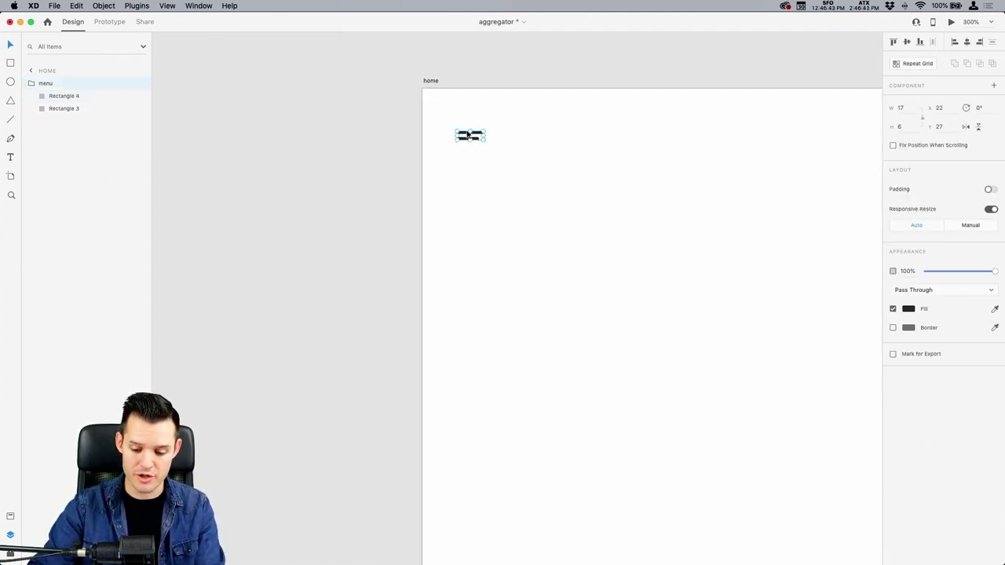
key(super+minus)
scroll(509, 149, down, 2)
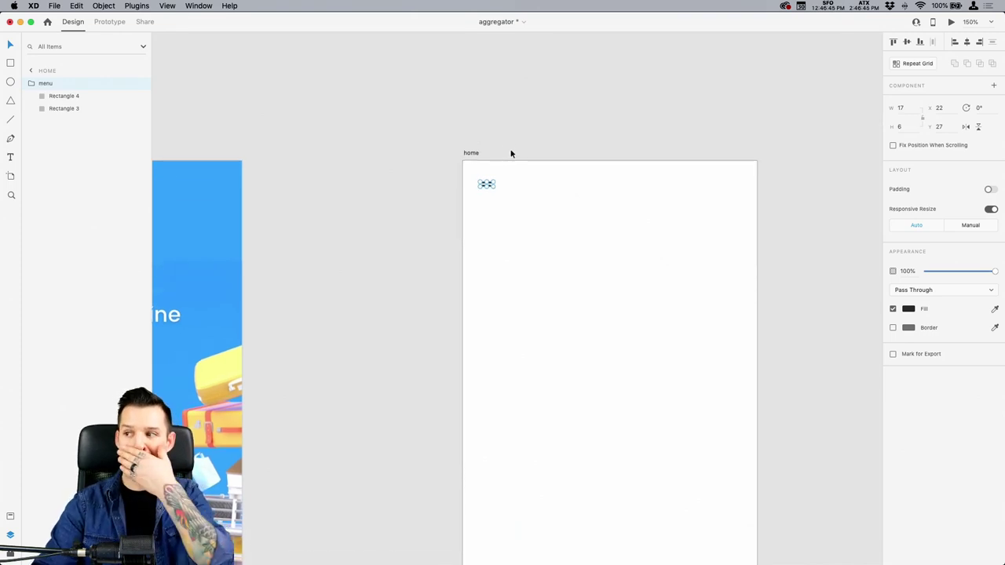
click(511, 165)
double_click(486, 188)
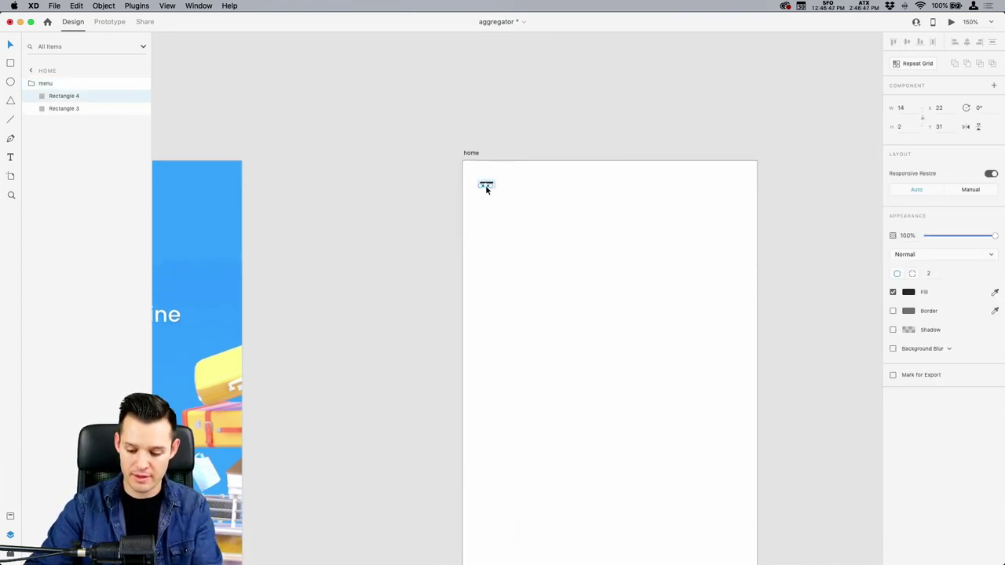
click(550, 157)
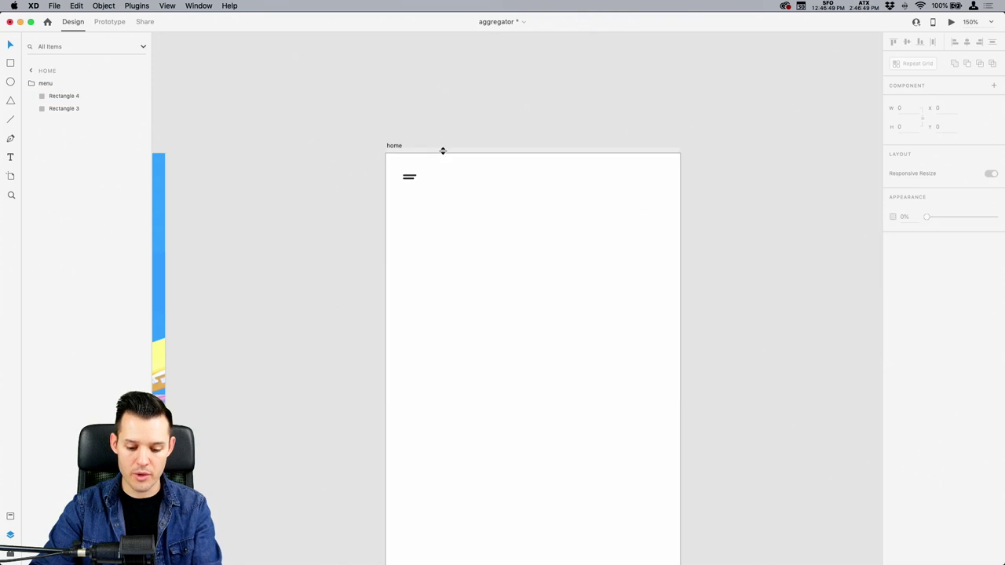
key(e)
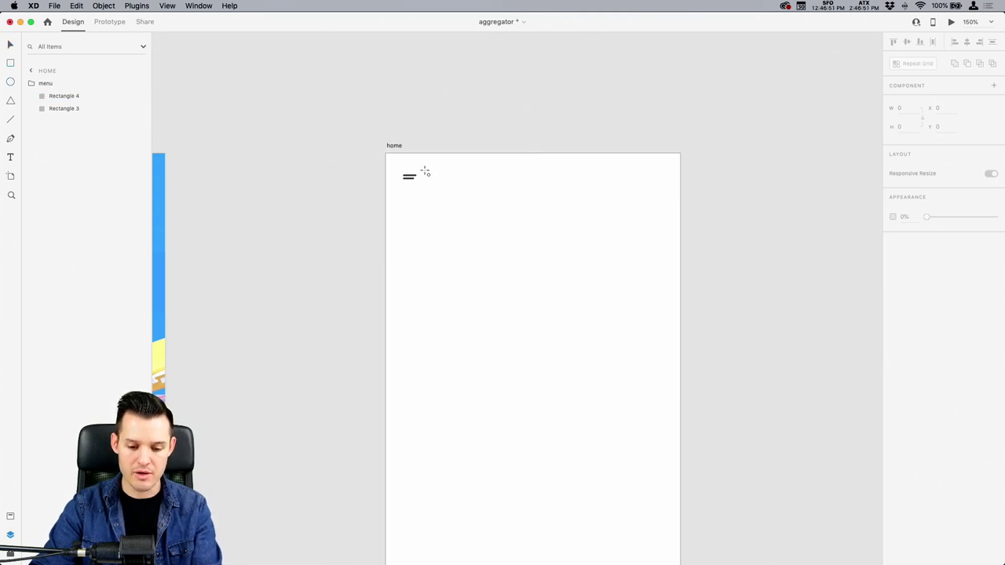
Draw a 27 × 27 outlined circle and place it near the artboard's top-right corner.
mouse_move(424, 170)
mouse_down()
mouse_move(451, 193)
mouse_move(513, 180)
mouse_move(665, 179)
mouse_up()
key(z)
scroll(693, 215, up, 3)
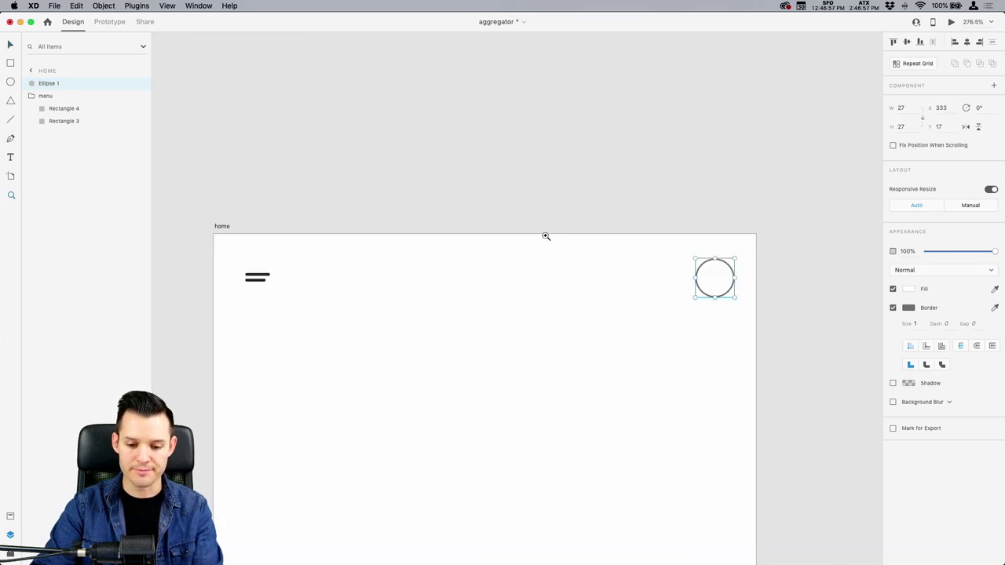
drag(543, 233, 531, 125)
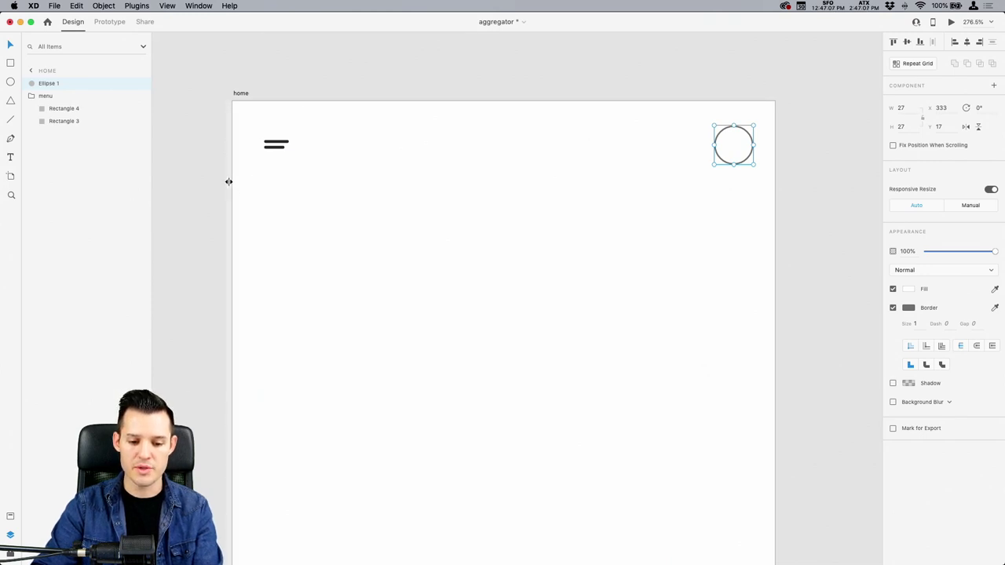
drag(232, 180, 207, 196)
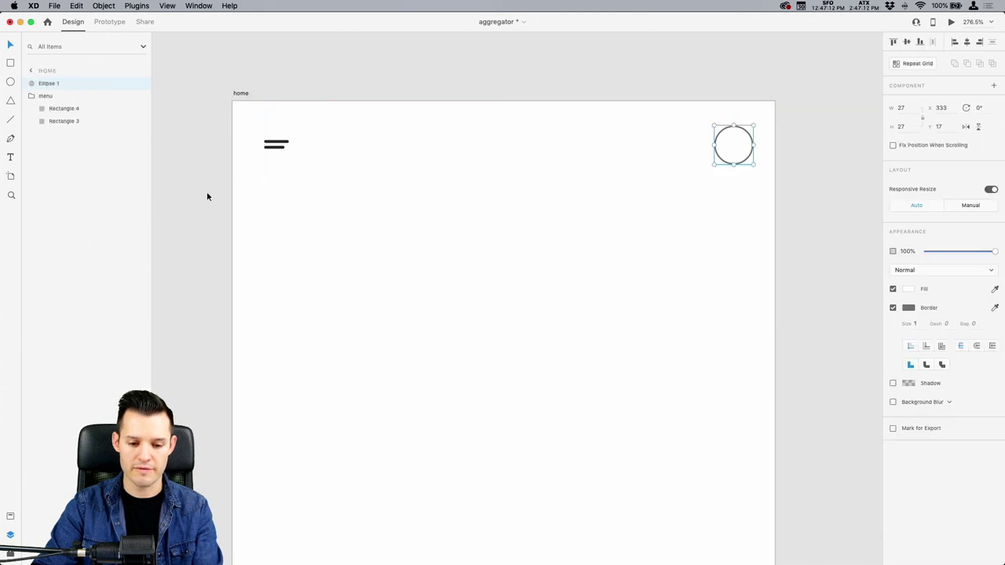
click(240, 93)
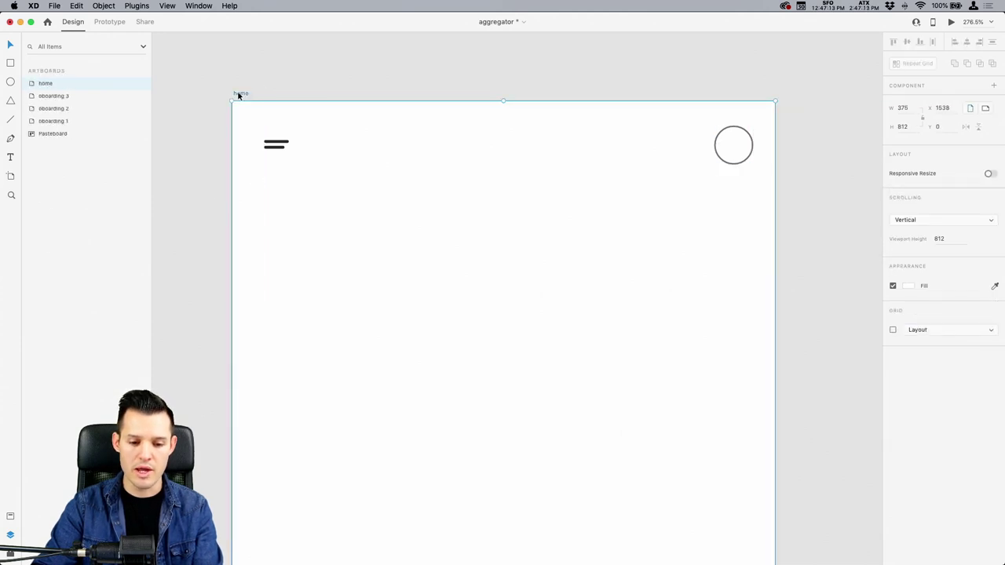
Turn on an 8-unit square layout grid for the home artboard.
click(893, 330)
click(926, 333)
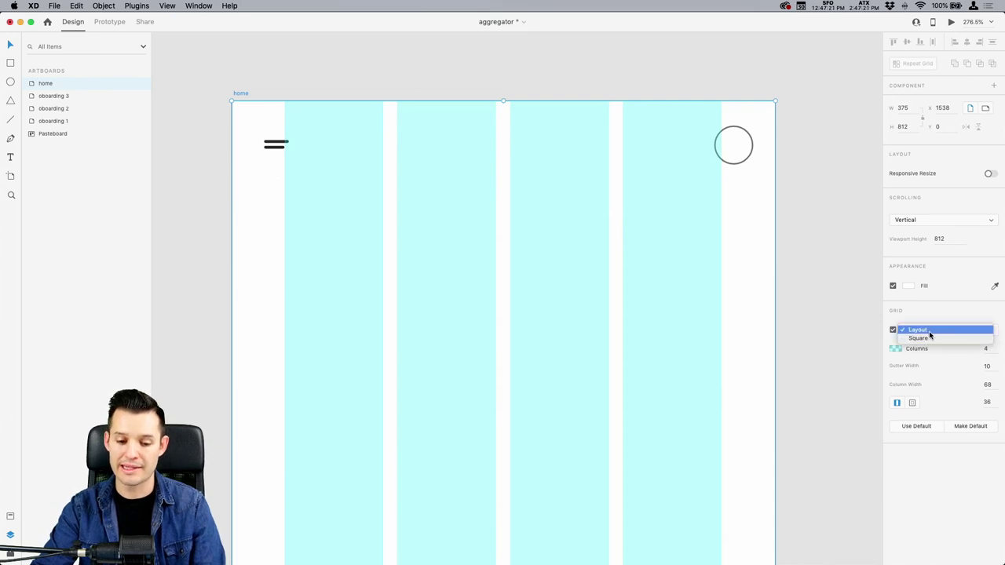
click(929, 338)
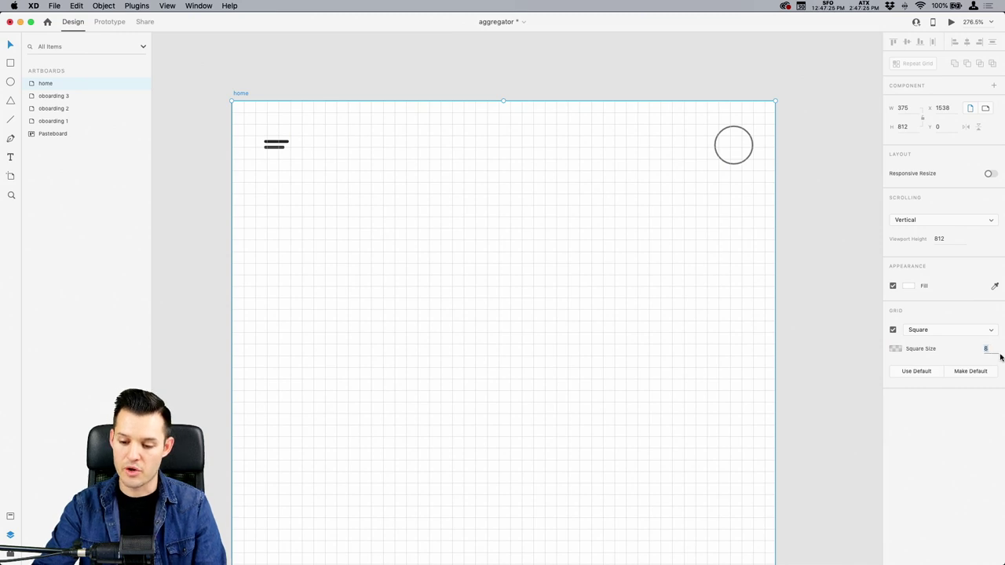
key(Down)
key(Up)
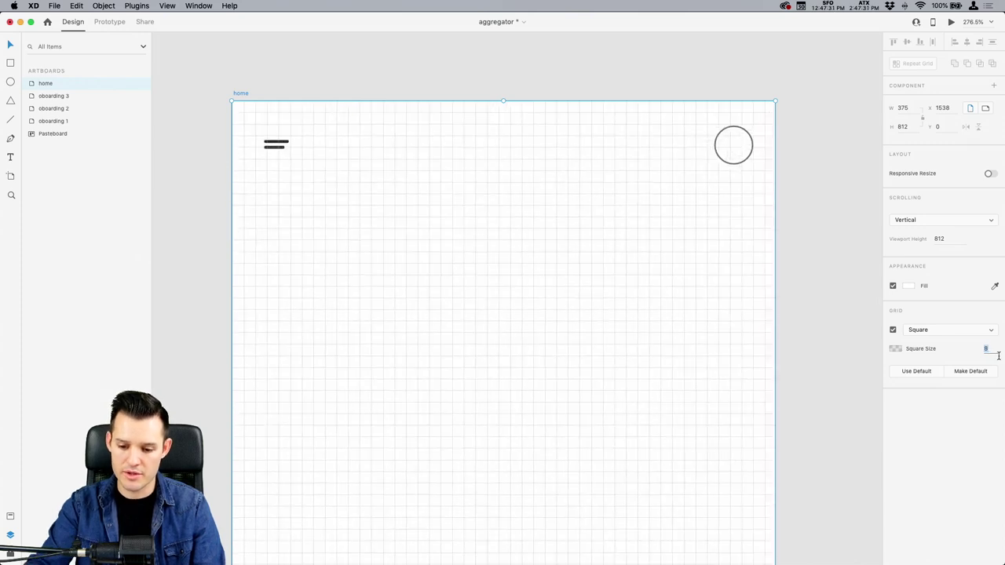
Vertically centre the menu icon with the circle using Align Middle.
drag(812, 102, 234, 204)
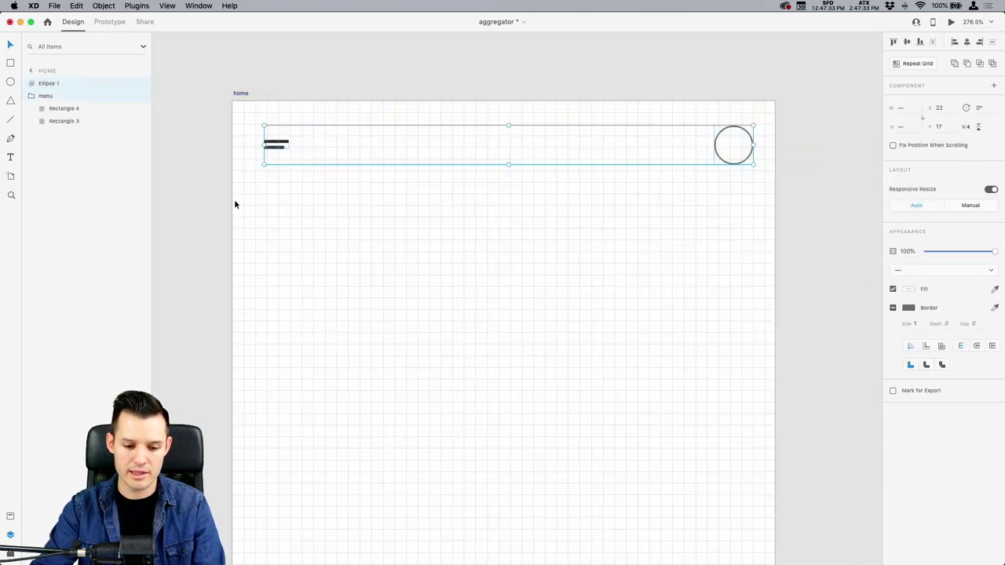
click(906, 42)
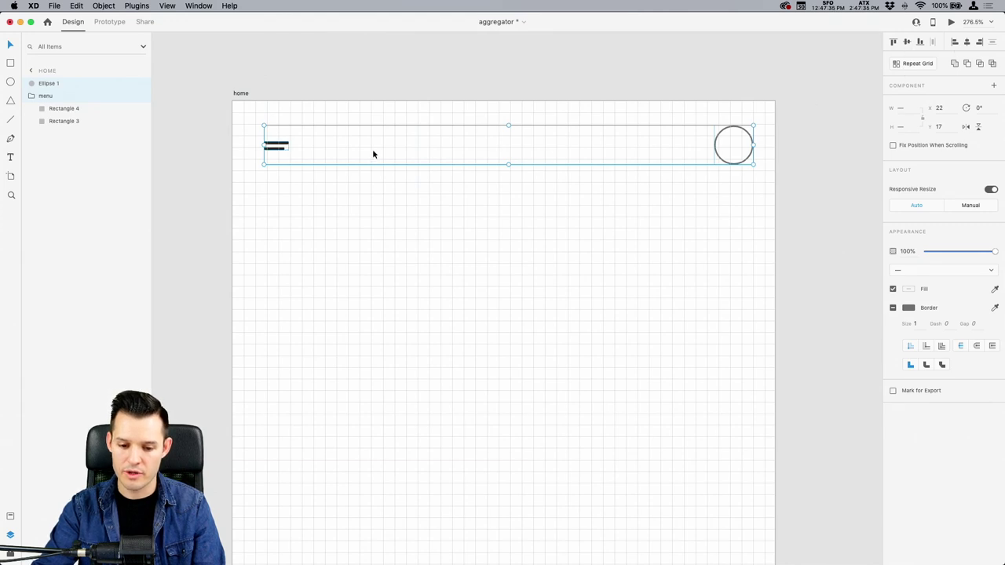
click(222, 89)
Enlarge the menu icon slightly and nudge its lower bar down one unit.
scroll(729, 212, up, 3)
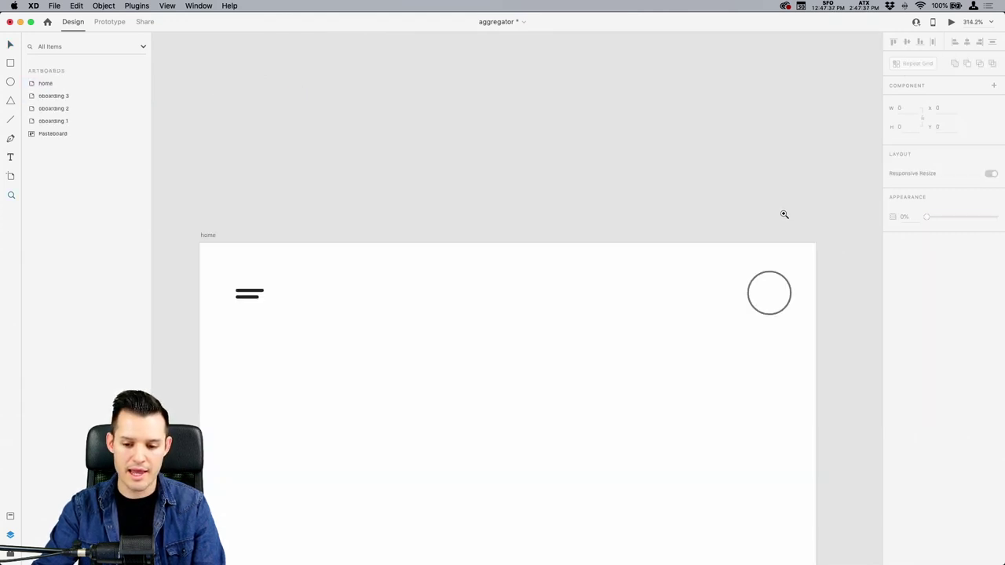
scroll(711, 207, down, 5)
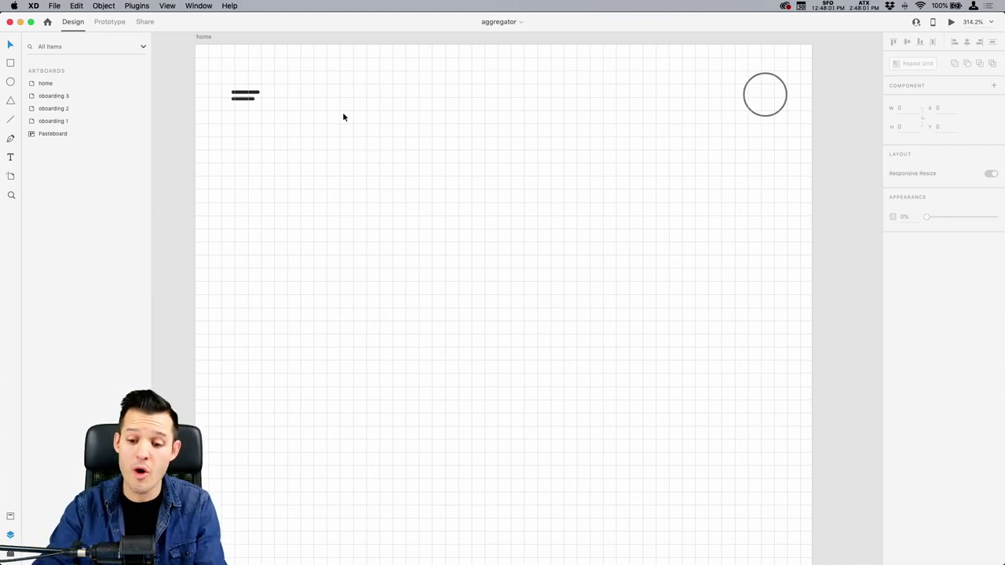
drag(300, 77, 219, 126)
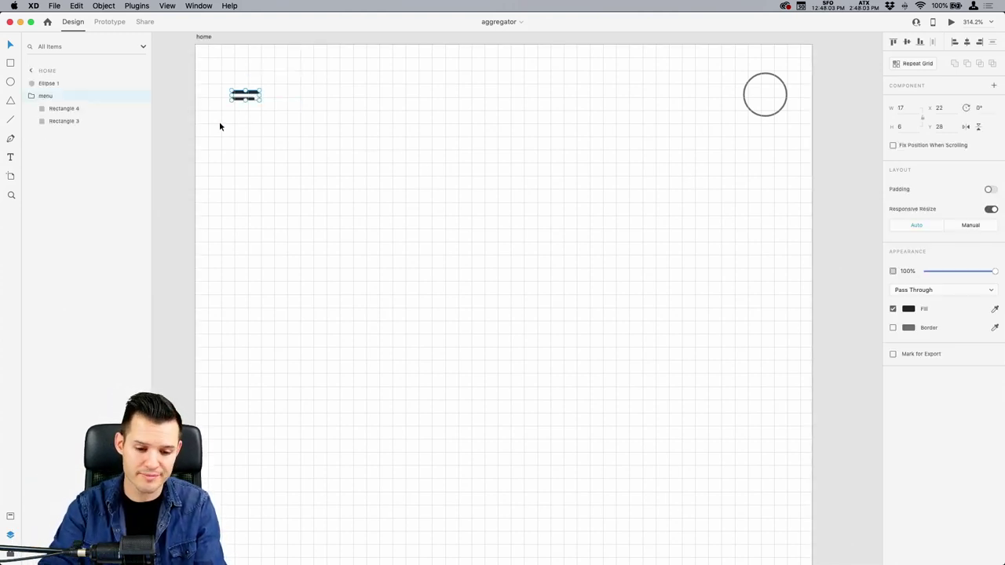
mouse_move(261, 101)
mouse_down()
mouse_move(270, 116)
mouse_move(264, 110)
mouse_up()
double_click(248, 103)
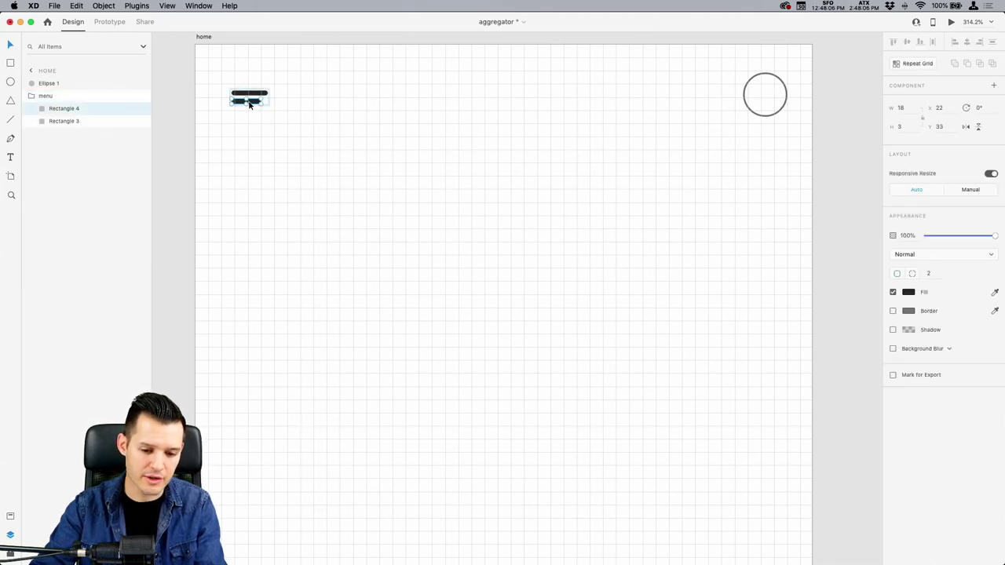
key(Down)
Nudge the menu icon right so it sits at X 24.
key(Escape)
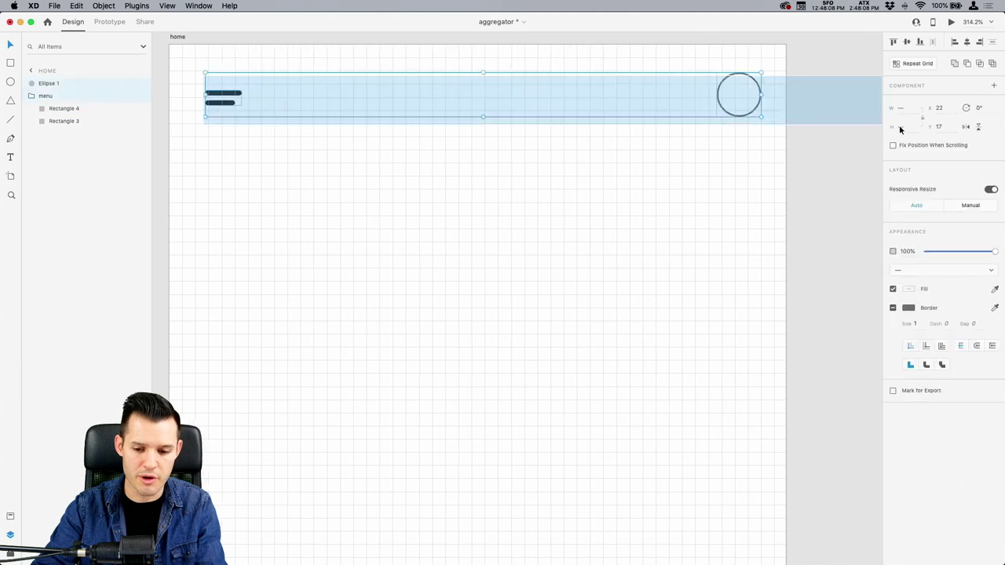
key(super+a)
scroll(550, 235, right, 3)
click(567, 215)
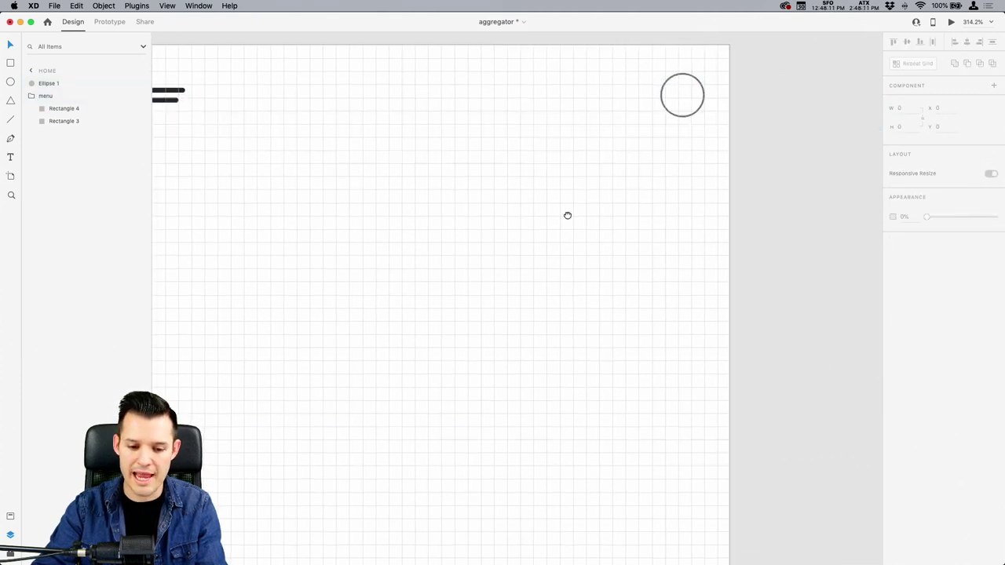
scroll(429, 175, left, 3)
click(260, 100)
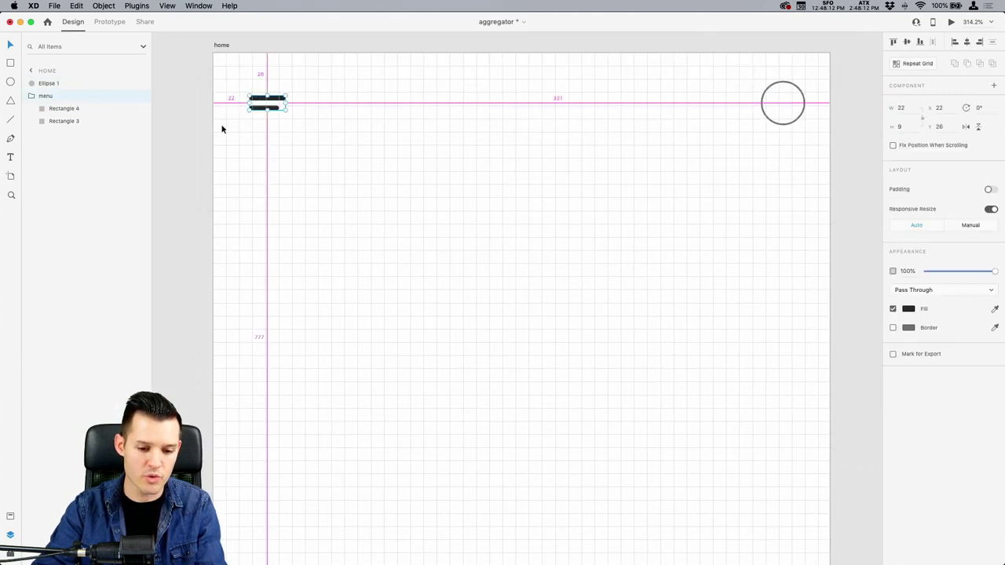
key(Right)
key(Right)
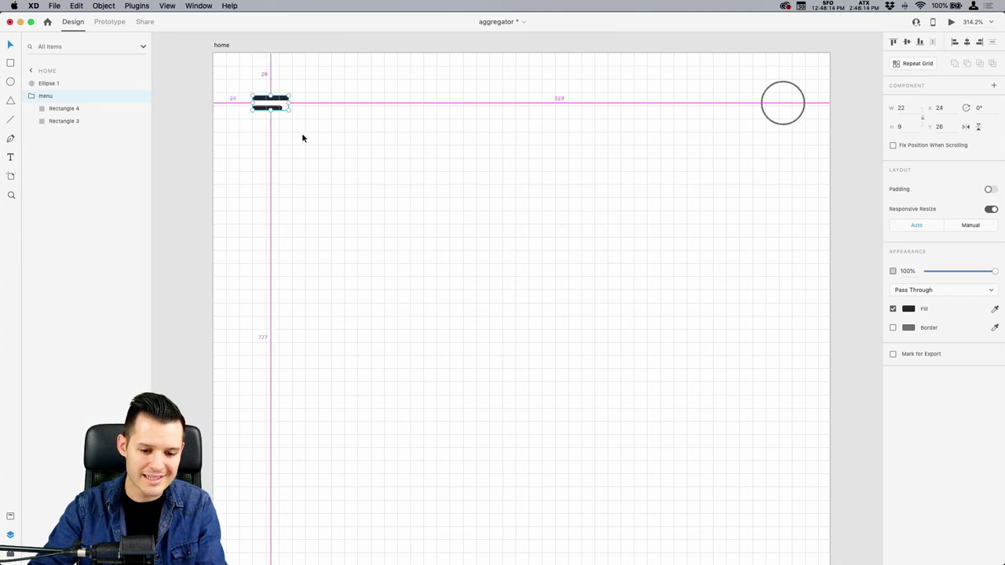
Nudge the circle left toward the artboard's right margin.
click(804, 115)
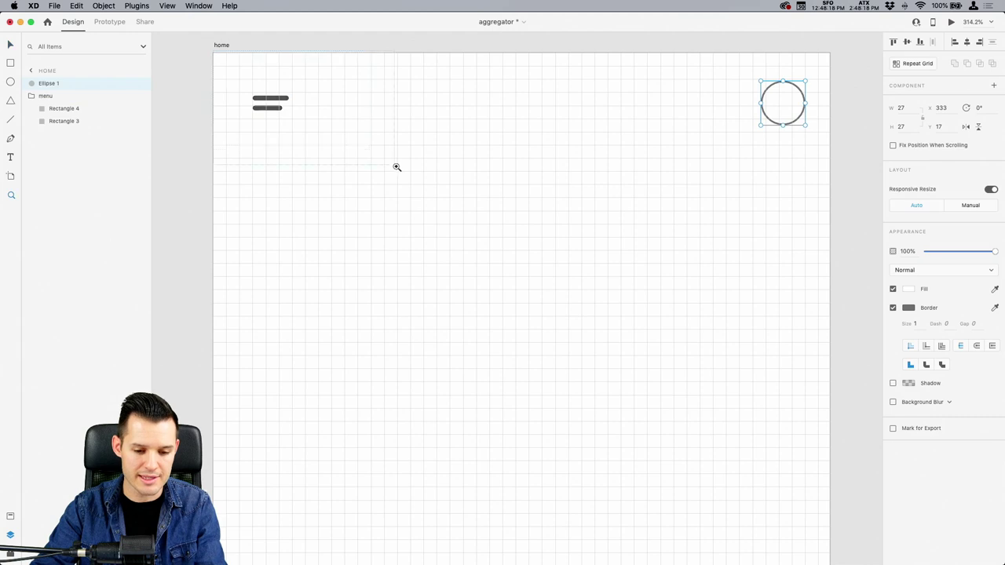
scroll(397, 166, up, 5)
scroll(424, 196, left, 3)
click(409, 244)
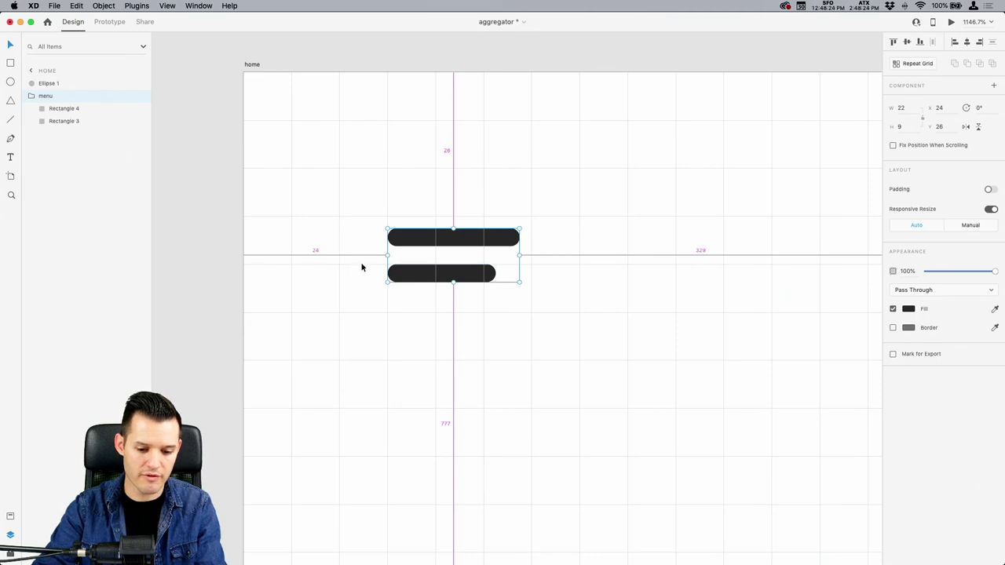
key(super+minus)
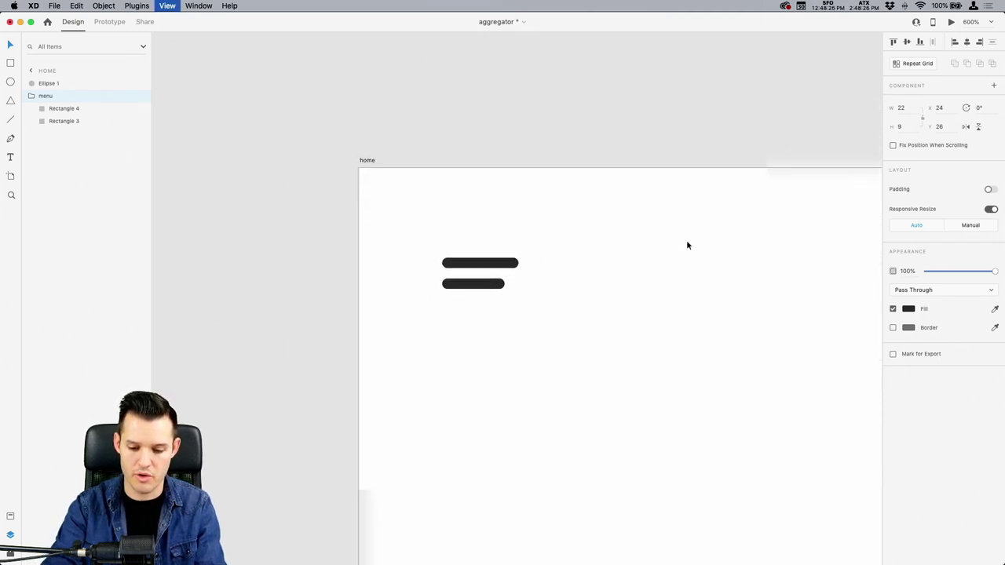
scroll(698, 260, right, 5)
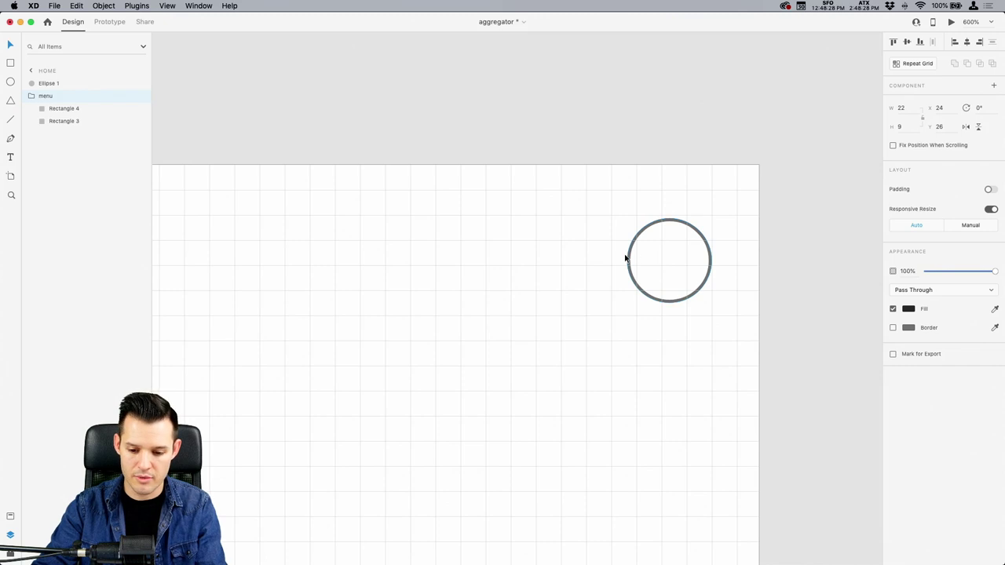
drag(628, 258, 605, 259)
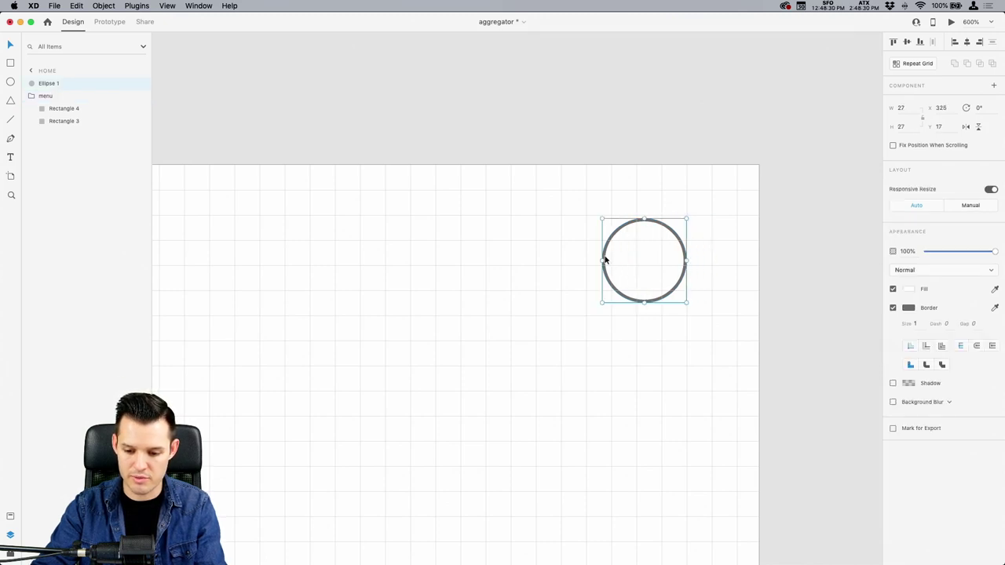
key(super+minus)
scroll(604, 260, left, 5)
scroll(604, 260, down, 2)
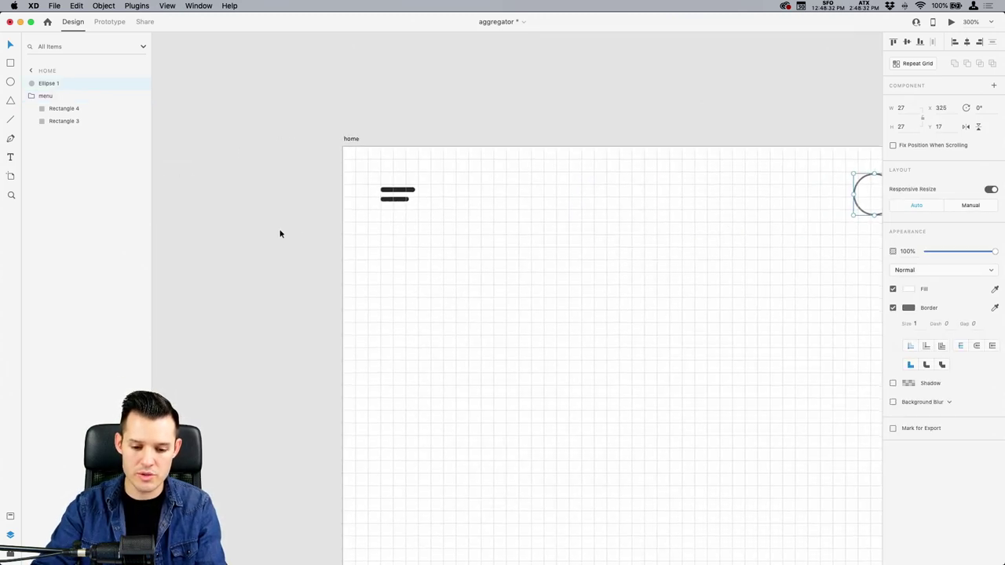
Add vertical guides at x 24 and x 351 along the icon and circle edges.
drag(339, 224, 379, 224)
scroll(479, 222, right, 5)
scroll(479, 222, down, 1)
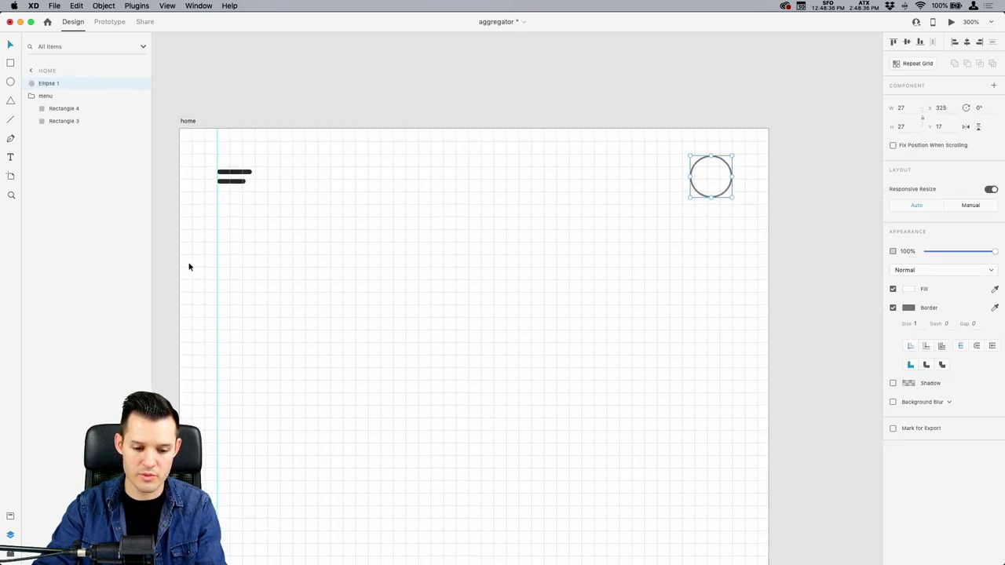
drag(258, 259, 728, 228)
Check the circle's alignment with the guide, then remove the circle's border.
key(z)
click(733, 166)
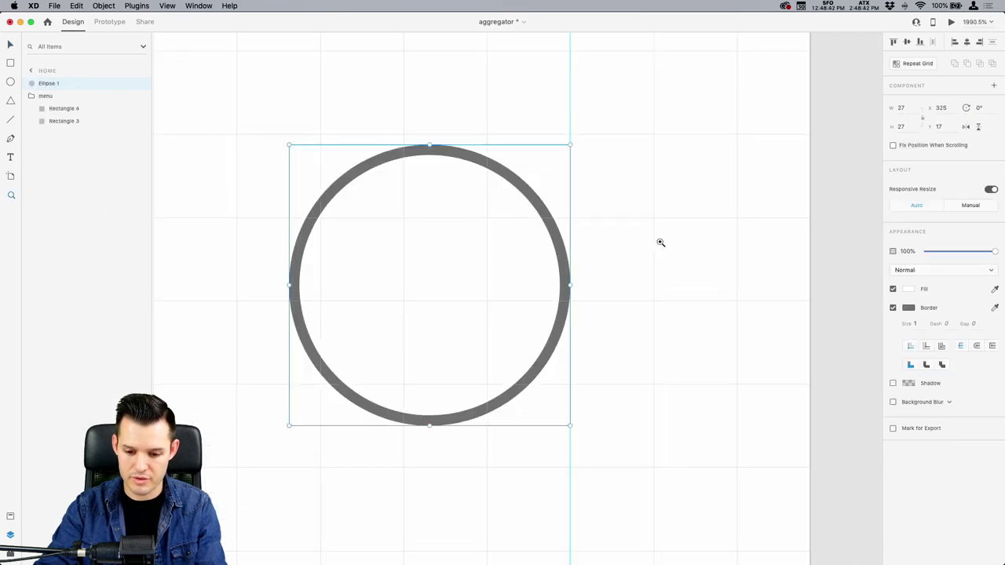
key(super+minus)
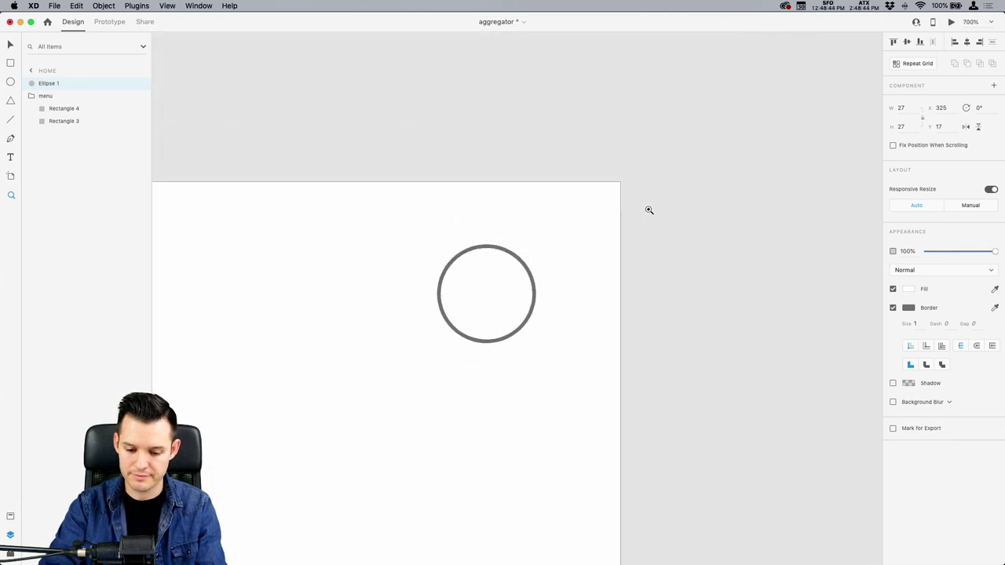
key(super+minus)
scroll(513, 161, left, 5)
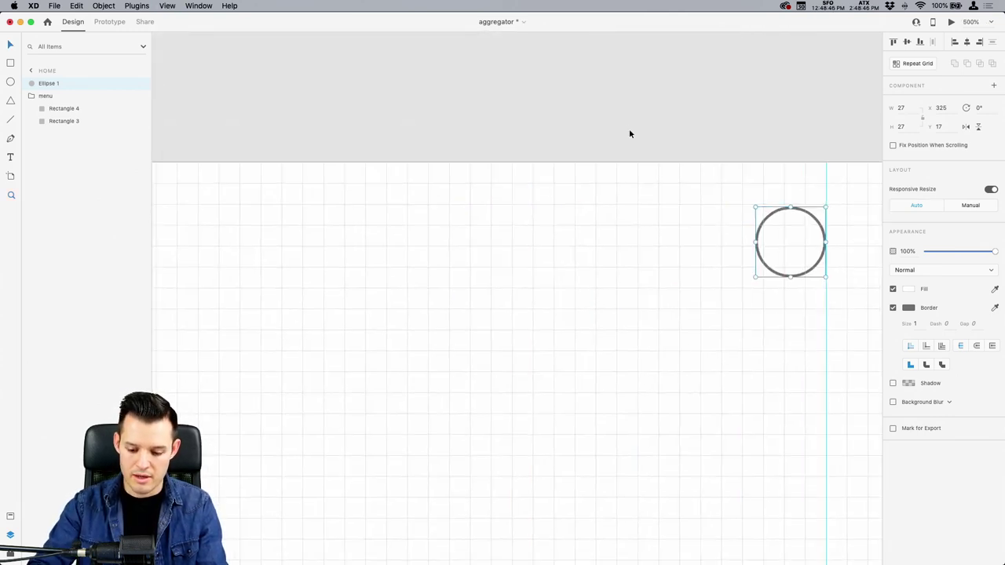
key(super+minus)
scroll(599, 150, down, 3)
scroll(598, 150, left, 3)
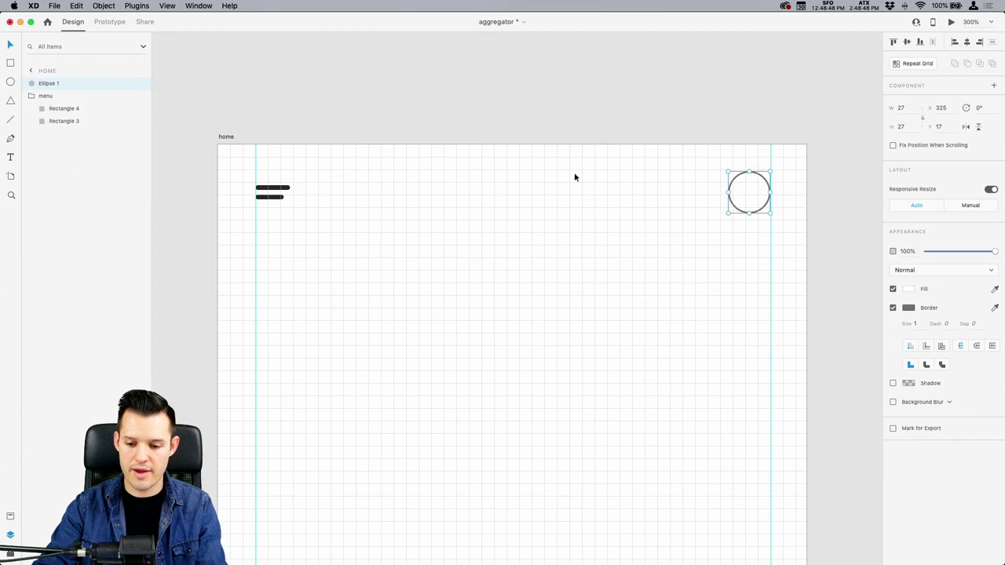
click(892, 307)
Fill the top-right circle with solid grey #A09696.
click(823, 242)
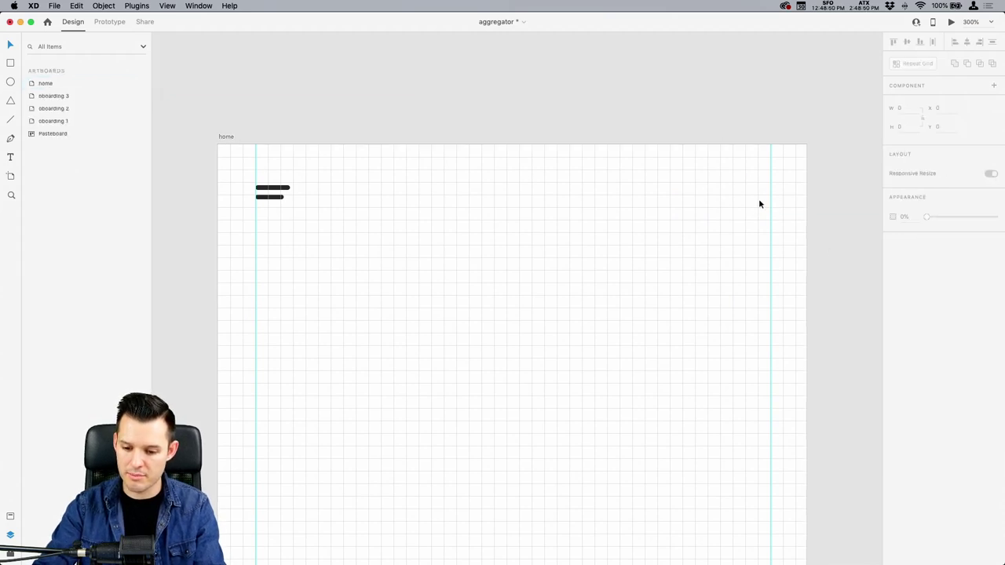
click(758, 198)
click(908, 289)
click(796, 267)
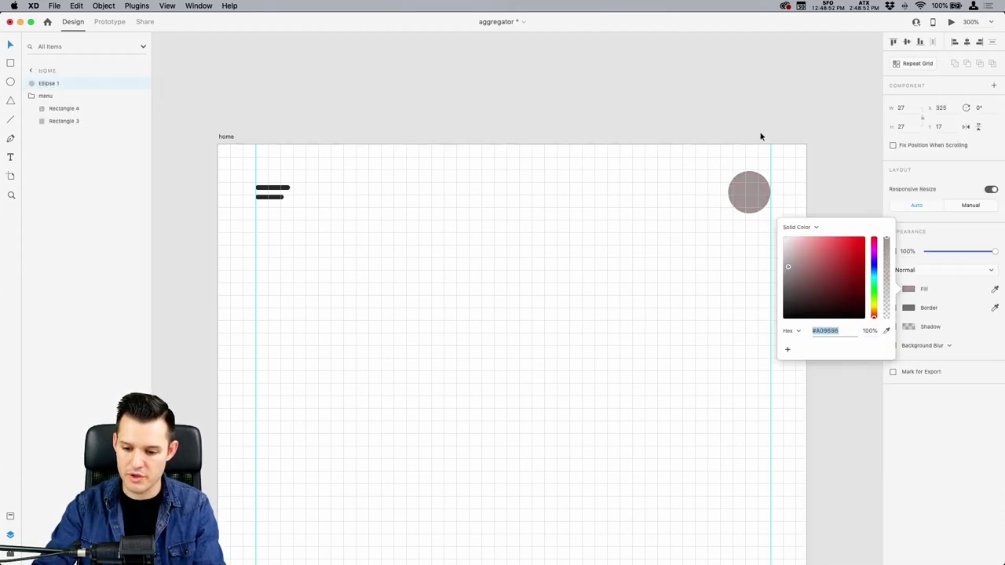
click(758, 134)
click(751, 184)
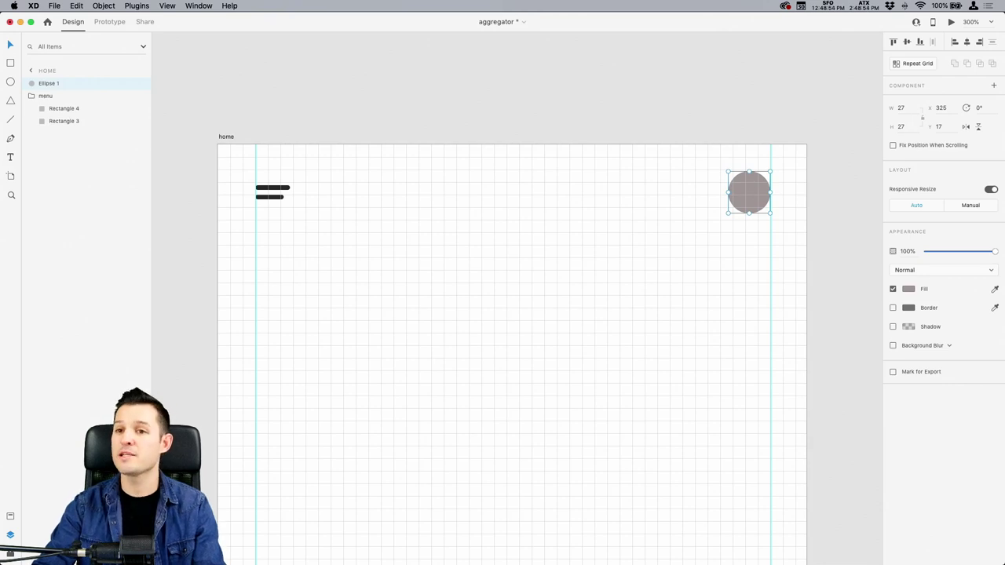
click(9, 554)
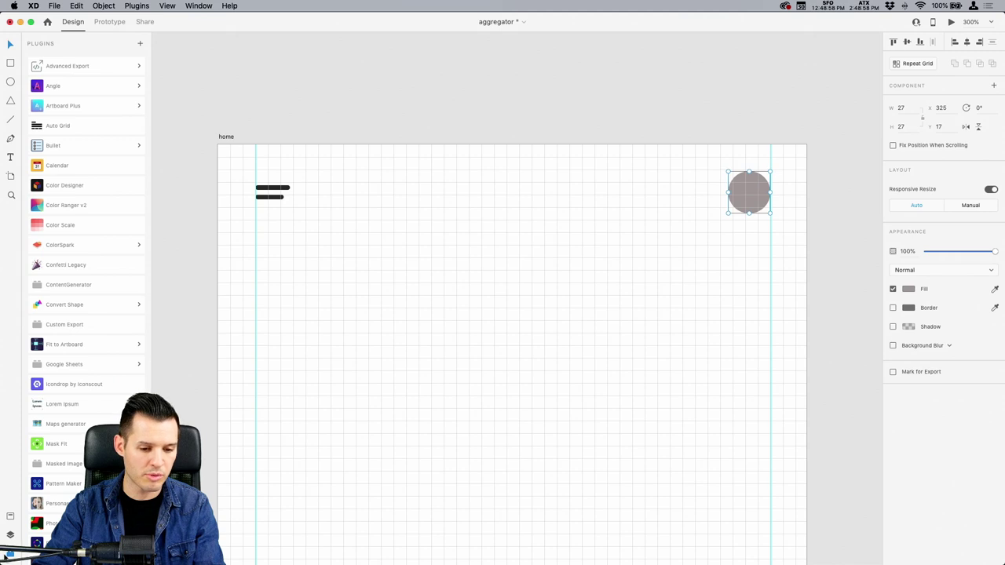
Apply a female face from the UI Faces plugin to the circle, refreshing the photo twice.
scroll(78, 365, down, 2)
scroll(83, 365, up, 2)
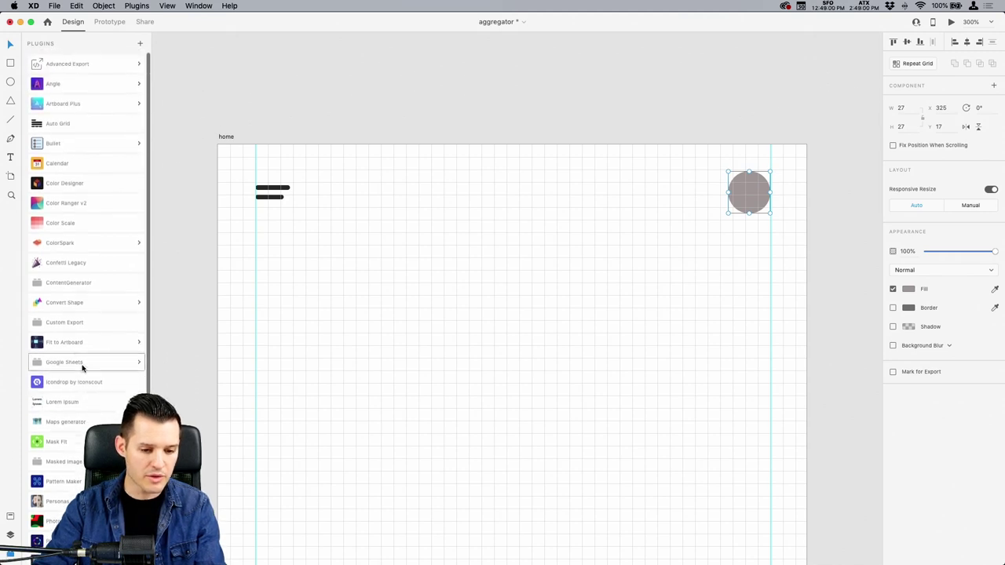
scroll(75, 345, down, 5)
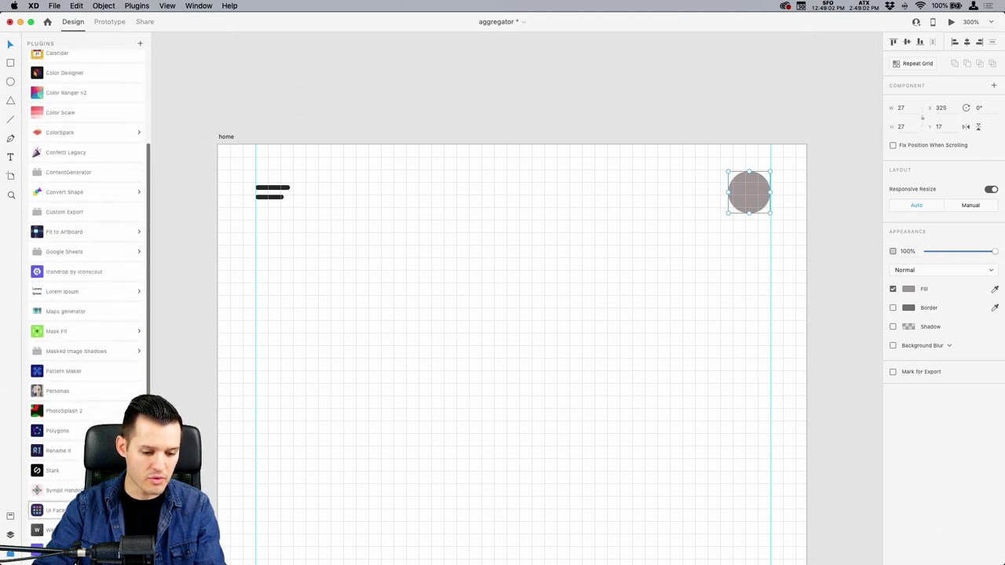
click(94, 375)
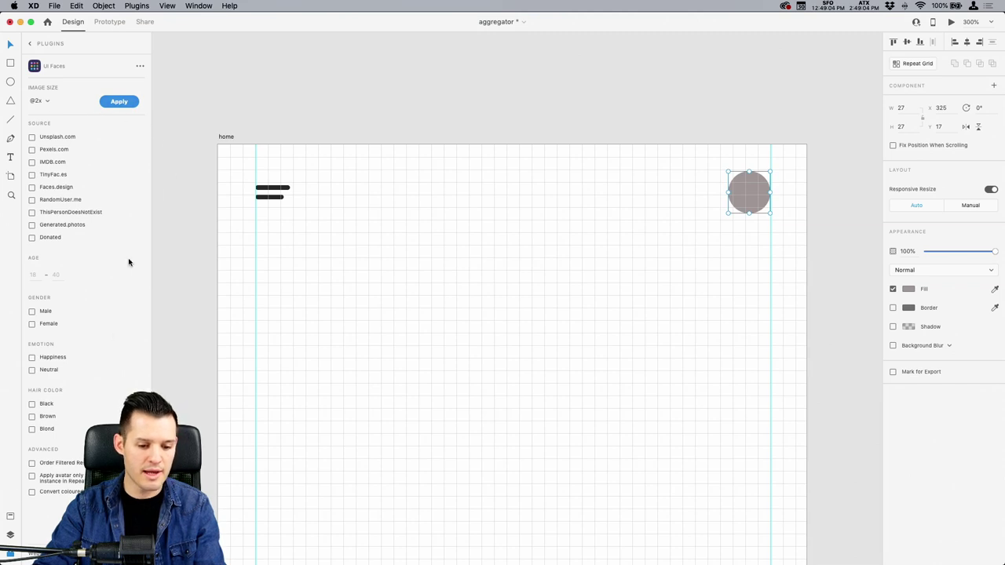
click(32, 323)
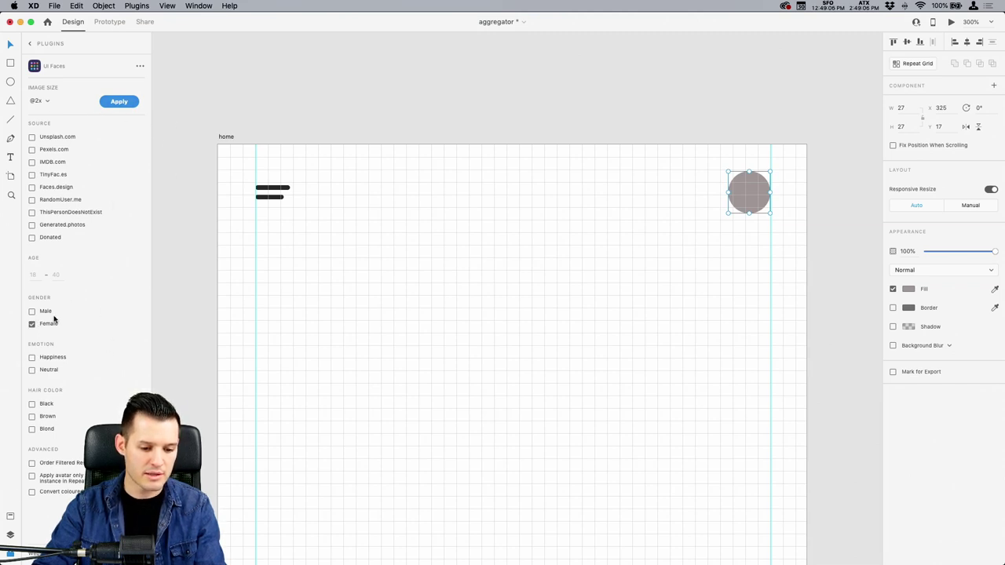
click(122, 102)
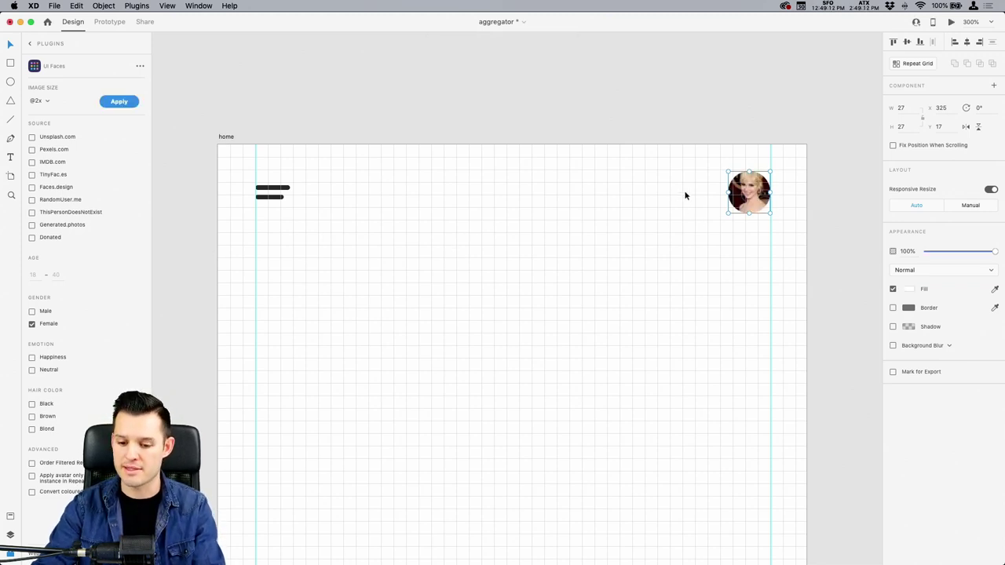
click(111, 105)
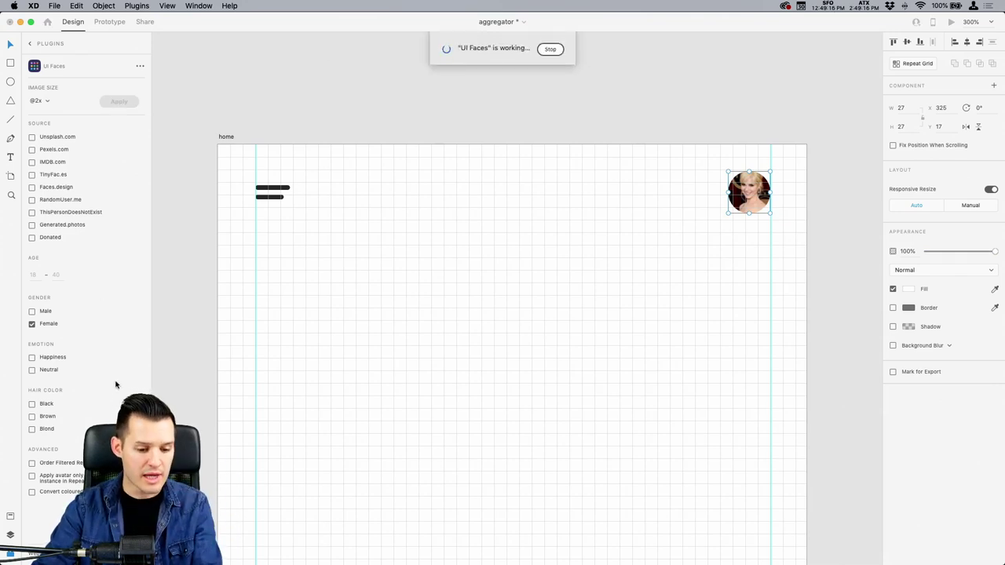
click(128, 104)
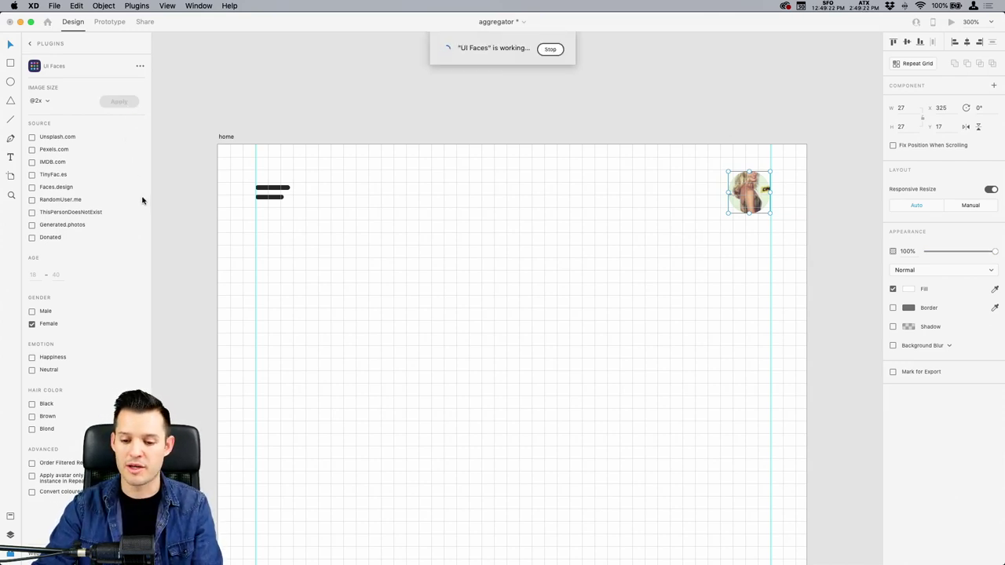
click(550, 103)
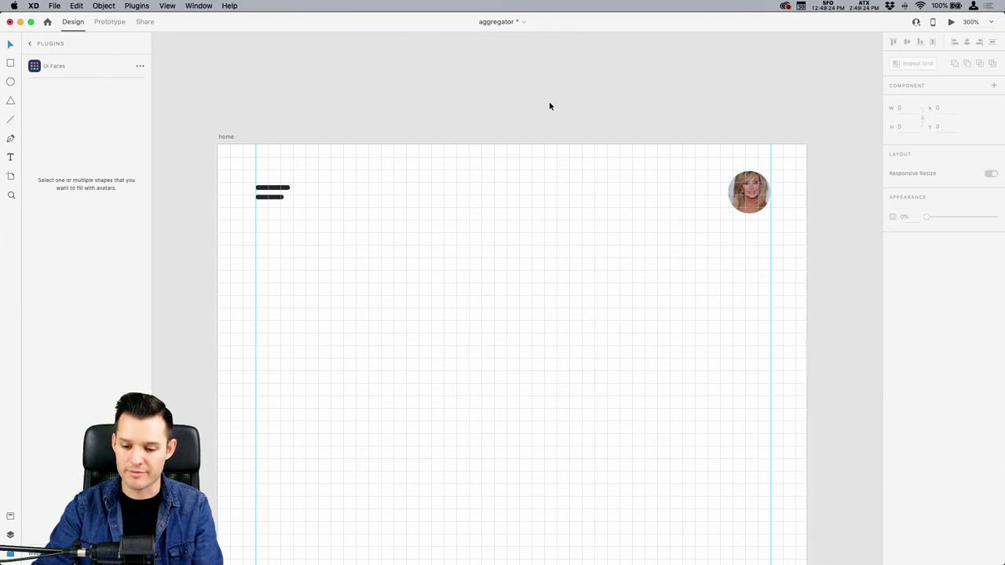
key(super+minus)
scroll(511, 159, down, 5)
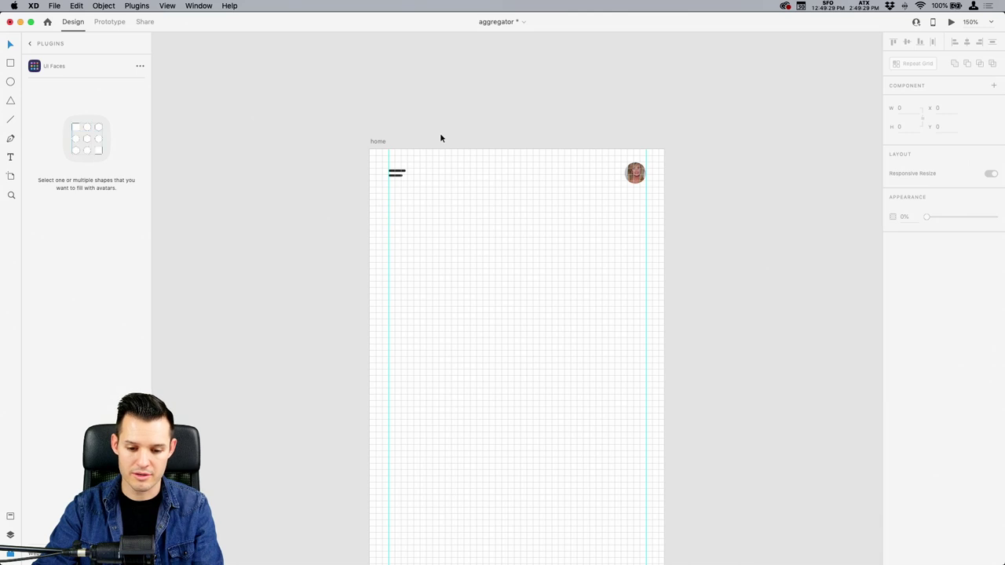
Rename the circle's Ellipse 1 layer to 'avatar'.
click(10, 535)
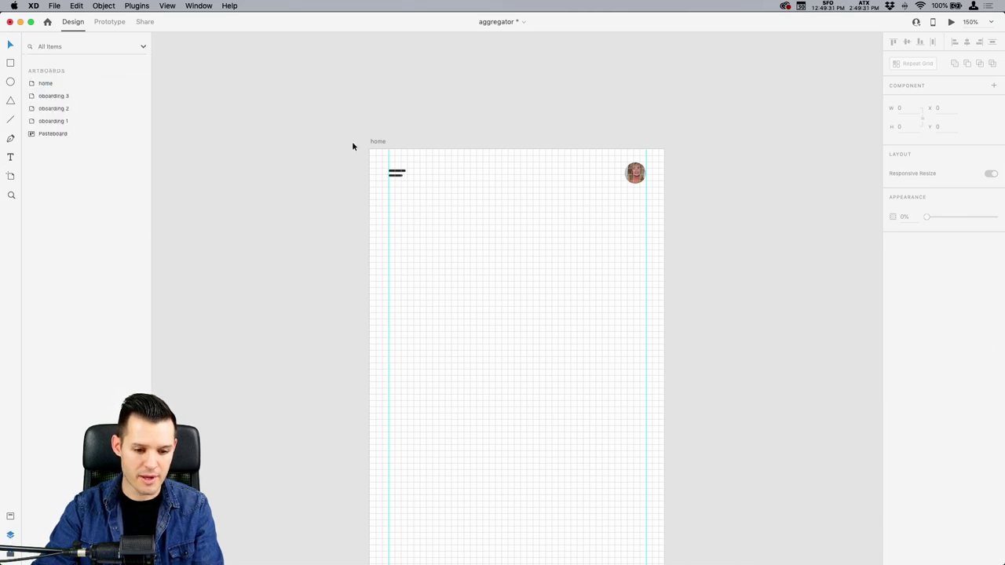
click(635, 172)
double_click(52, 84)
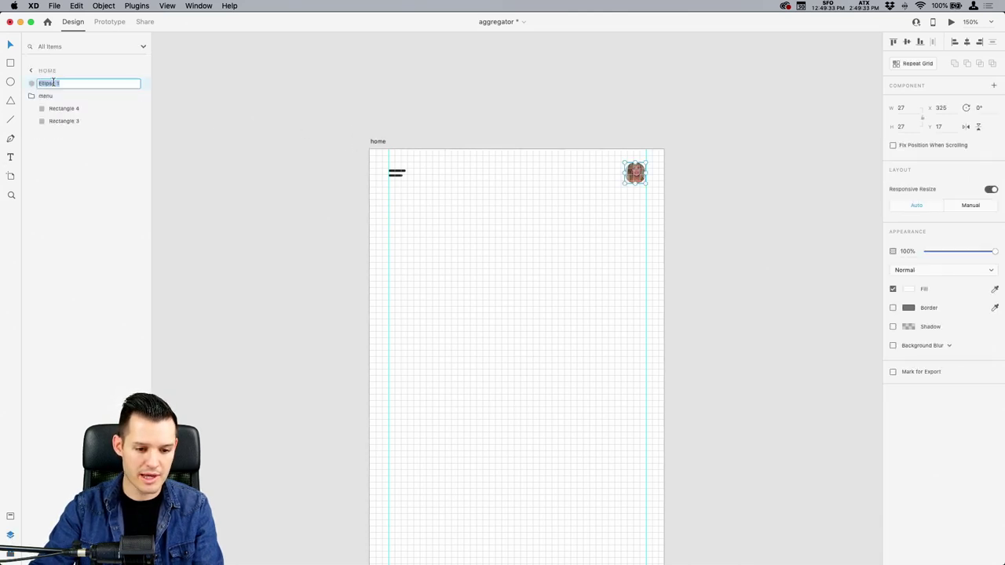
text(avatar)
key(Return)
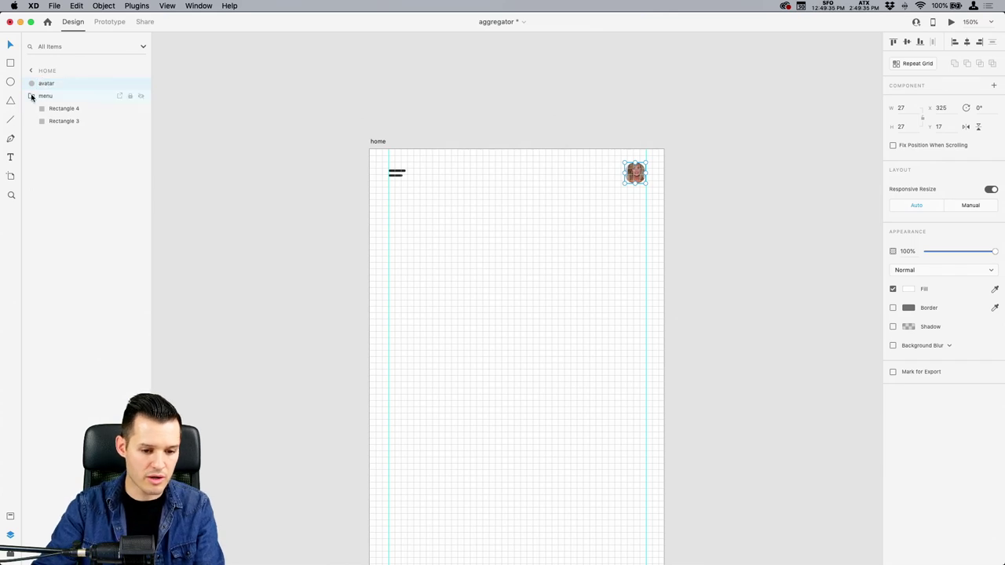
Collapse the menu group in the layer list and zoom in on the top of the home artboard.
click(31, 96)
click(220, 111)
key(z)
drag(334, 135, 715, 314)
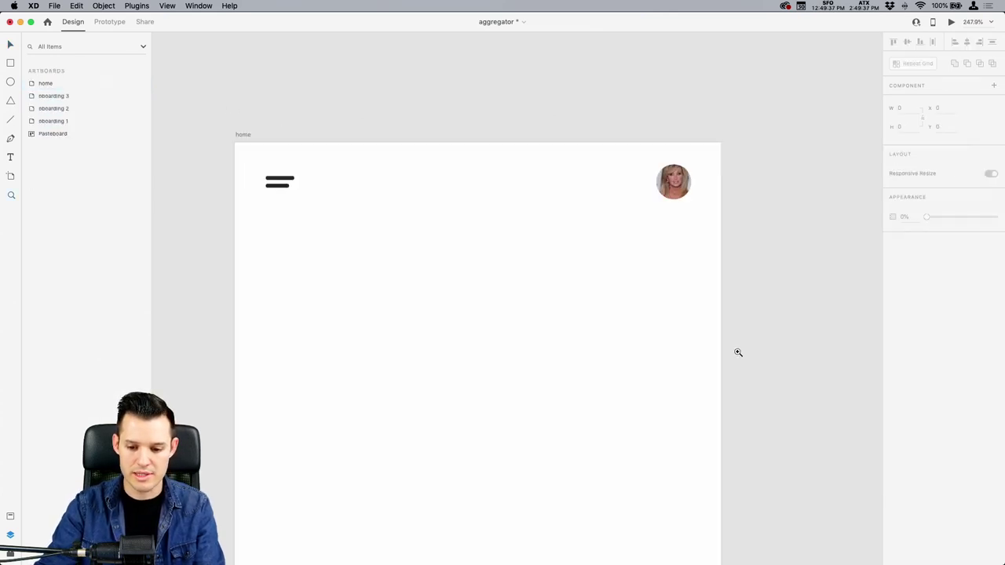
Hide and re-show the artboard guides, then toggle the square layout grid off and on several times.
click(167, 6)
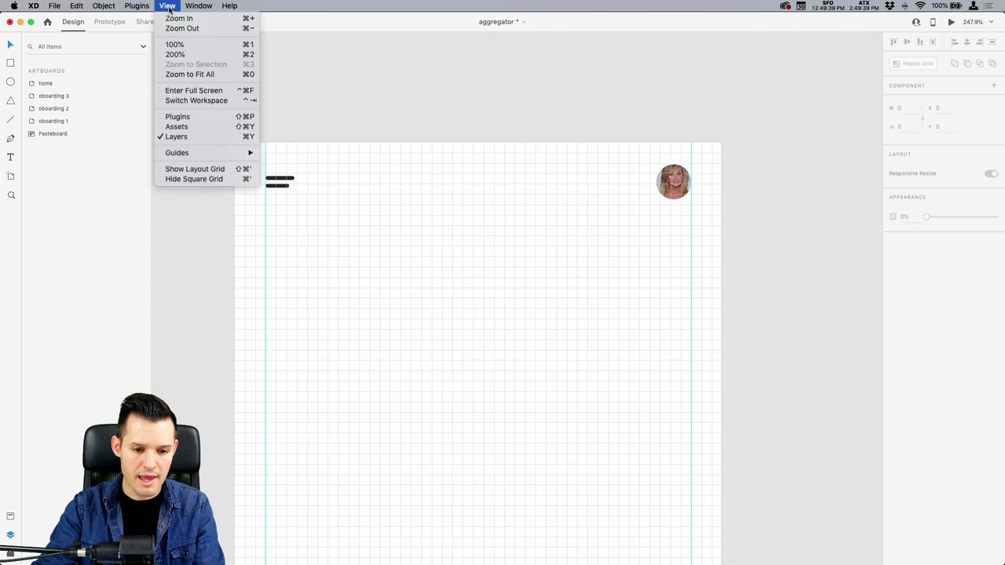
mouse_move(179, 155)
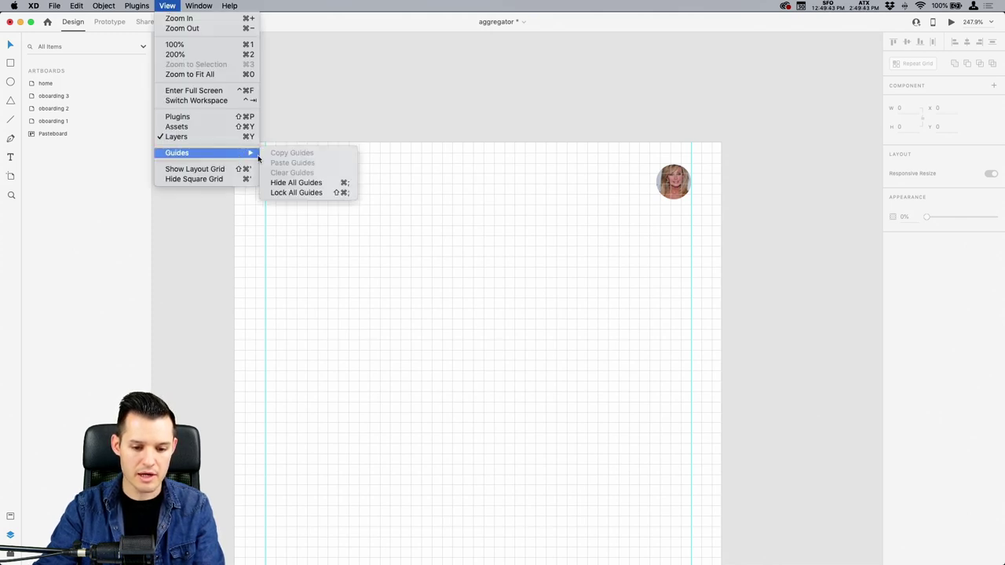
click(326, 186)
key(super+semicolon)
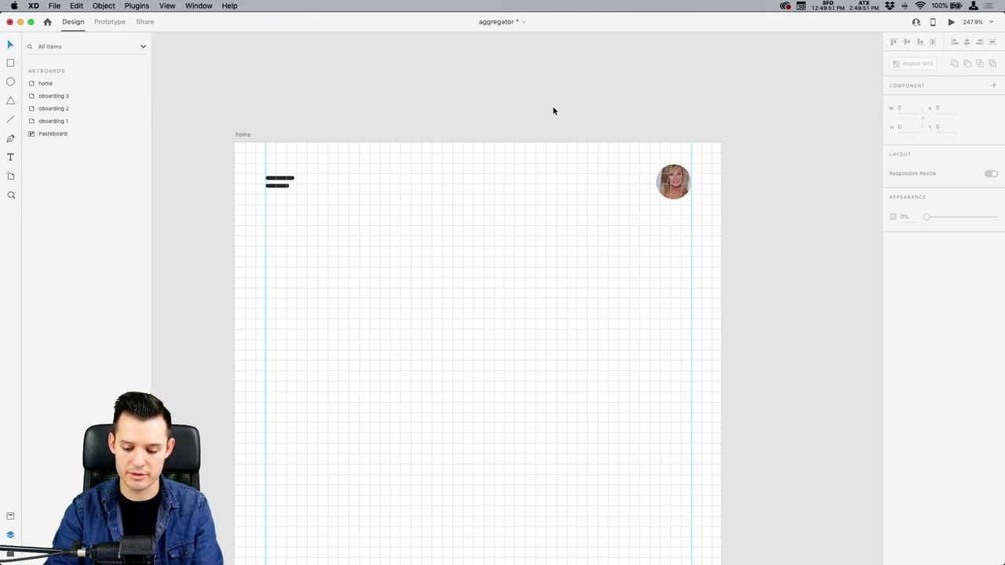
key(super+apostrophe)
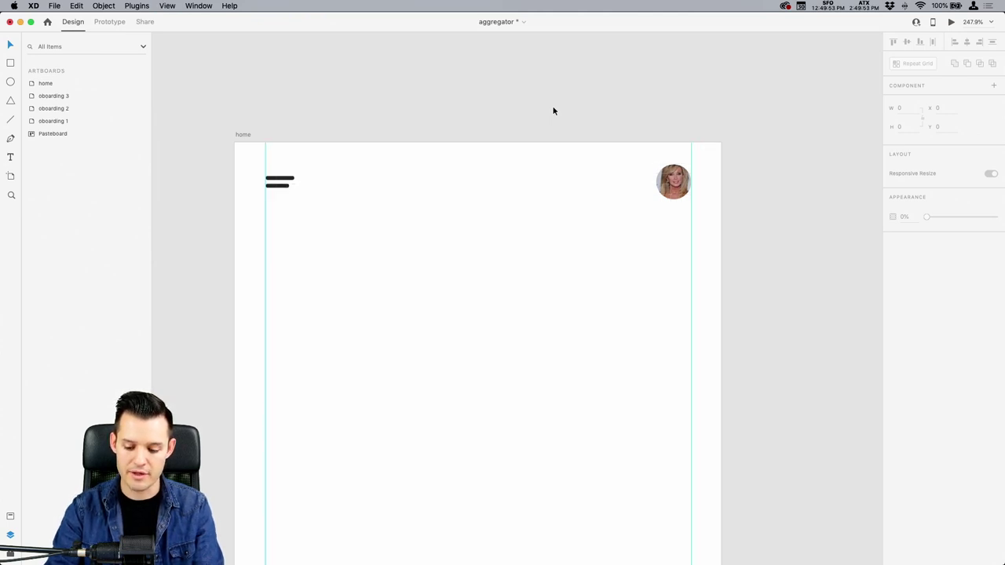
key(super+apostrophe)
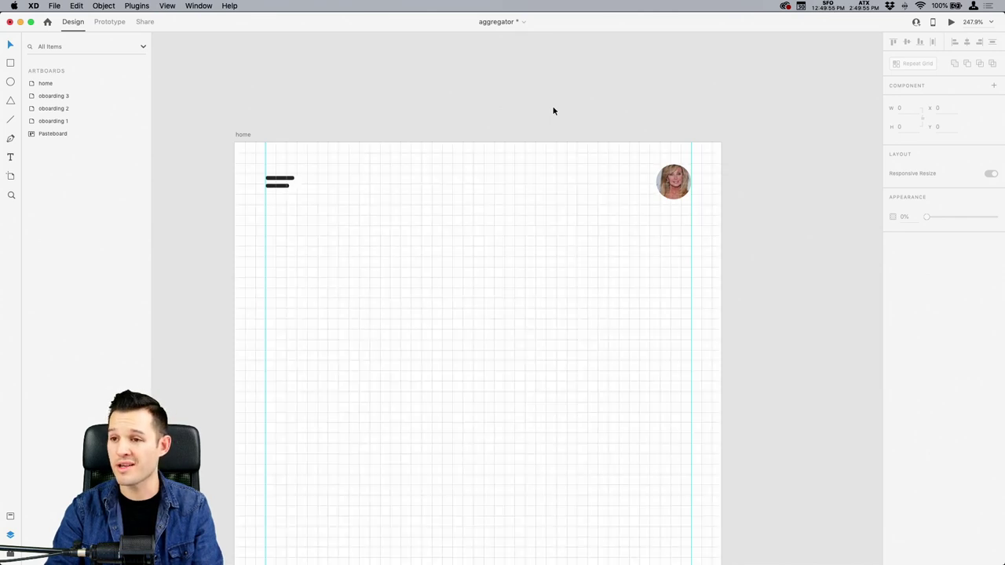
key(super+apostrophe)
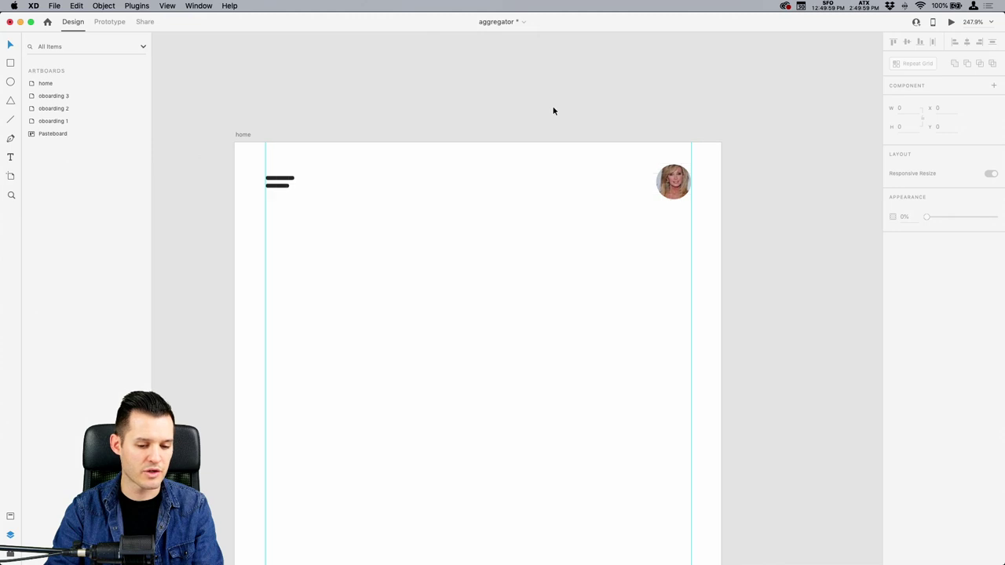
key(super+apostrophe)
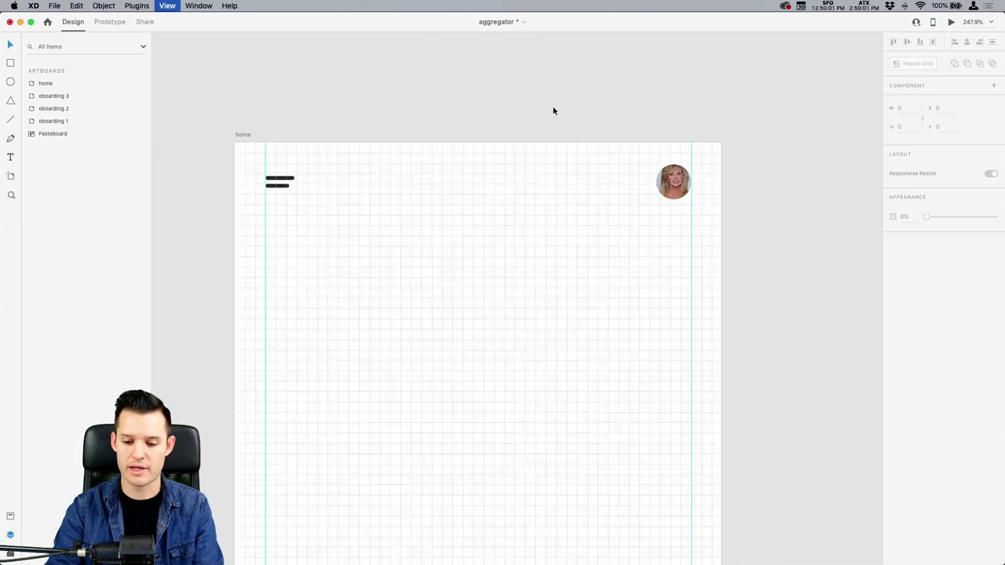
key(super+apostrophe)
key(super+apostrophe)
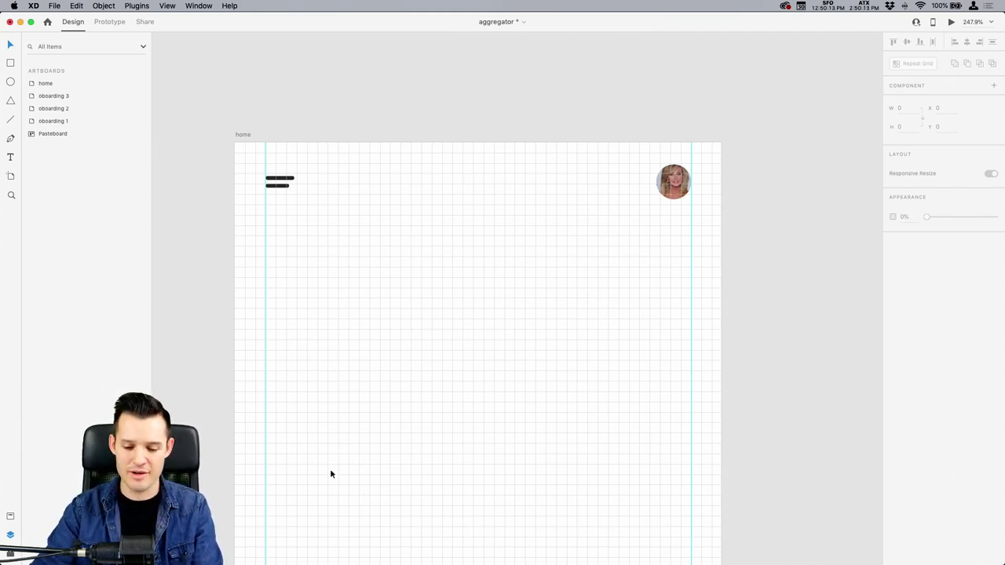
Zoom out to 200%, save the document, and scroll across to the onboarding 3 artboard.
click(358, 463)
key(super+minus)
drag(356, 466, 368, 370)
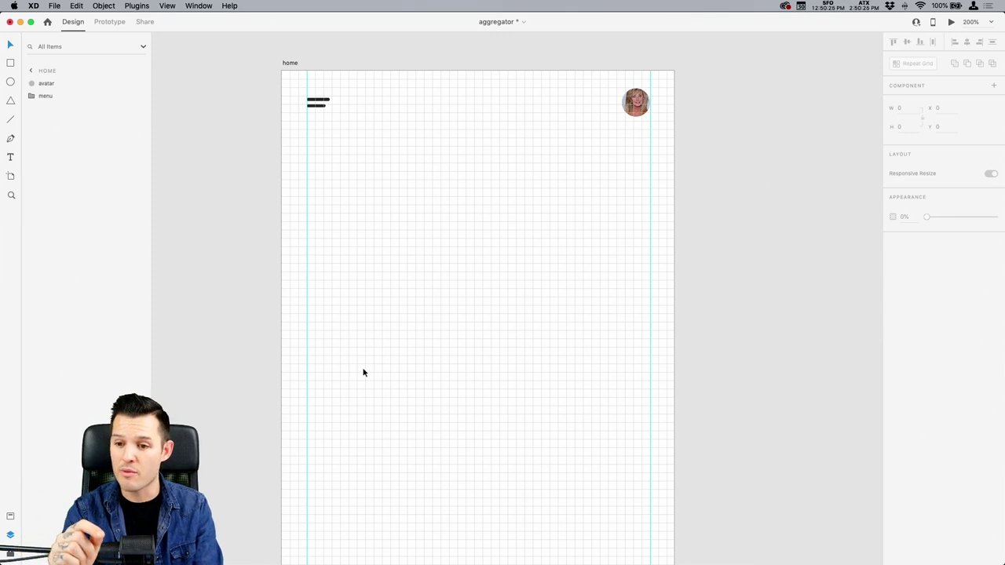
key(super+apostrophe)
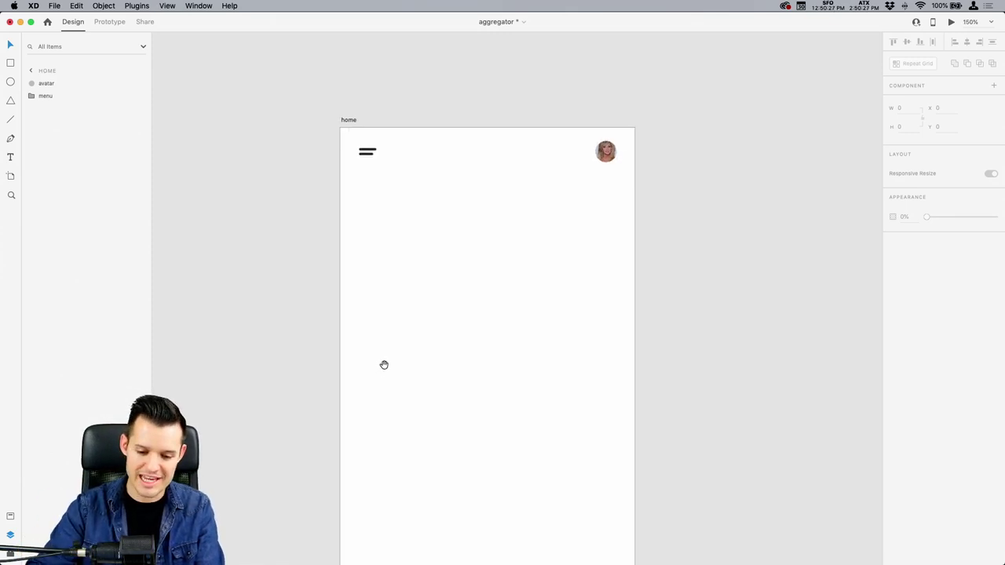
key(super+apostrophe)
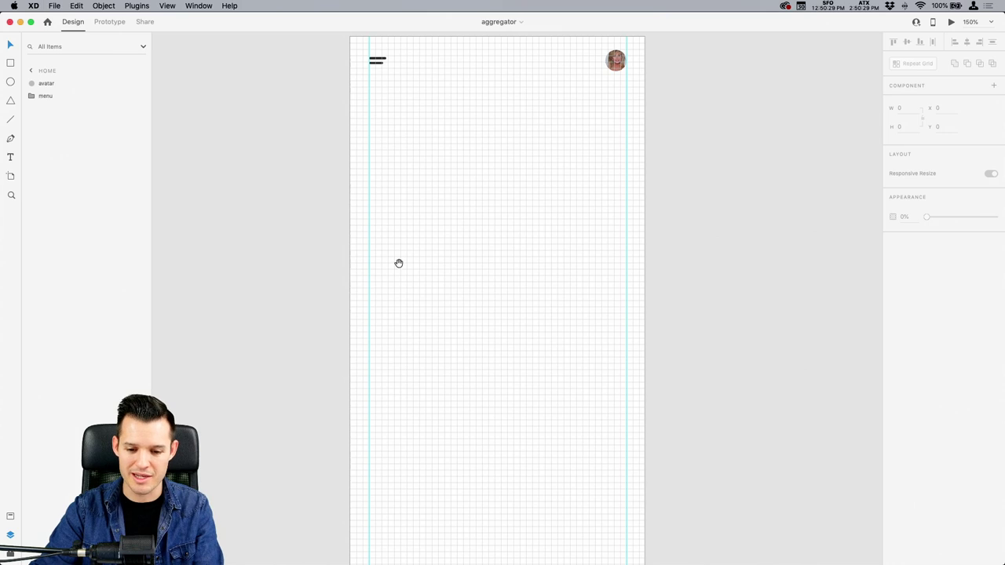
scroll(392, 280, up, 2)
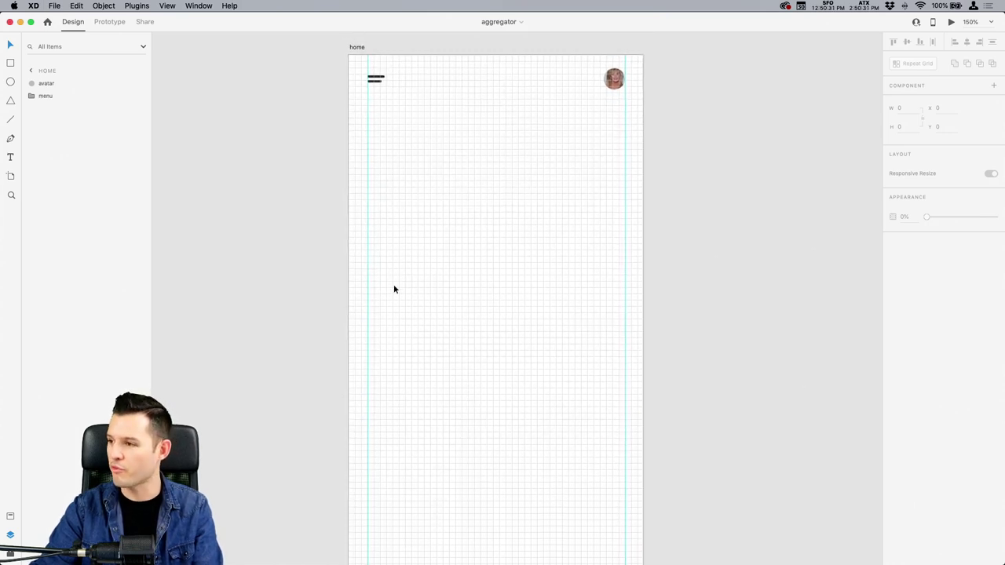
scroll(325, 236, left, 10)
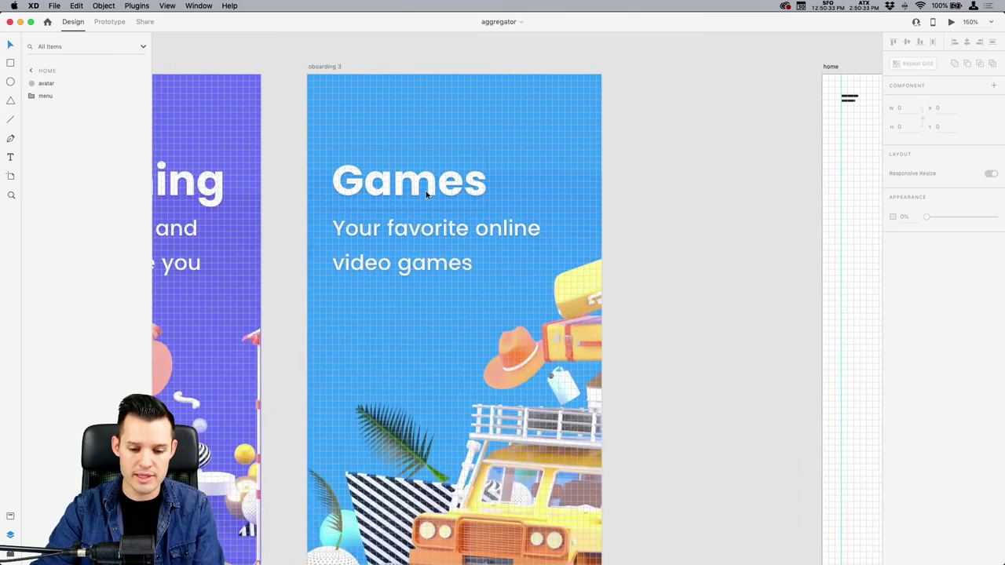
Copy the Games heading and tagline from onboarding 3 and zoom into the home artboard's top.
click(418, 239)
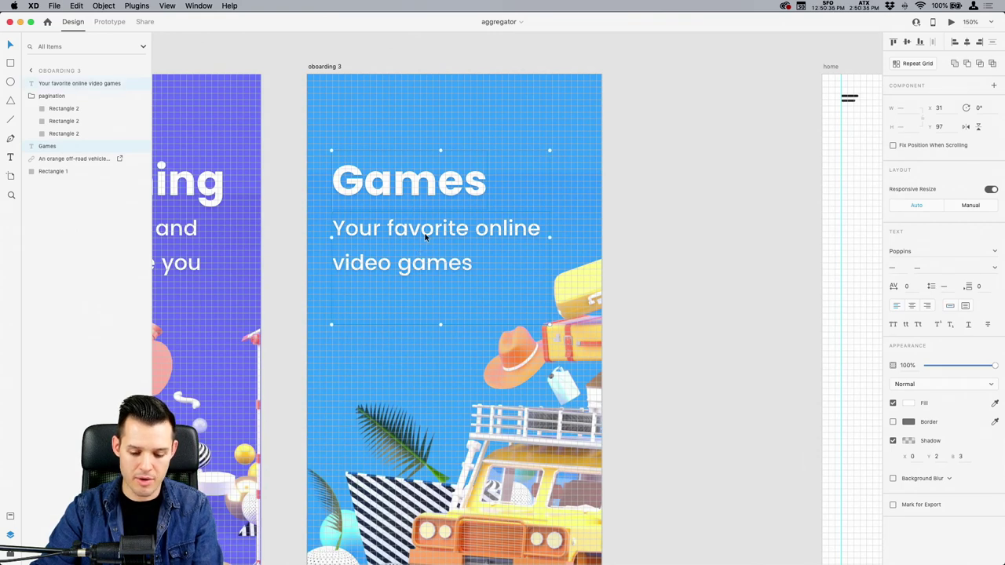
click(753, 178)
scroll(366, 213, right, 9)
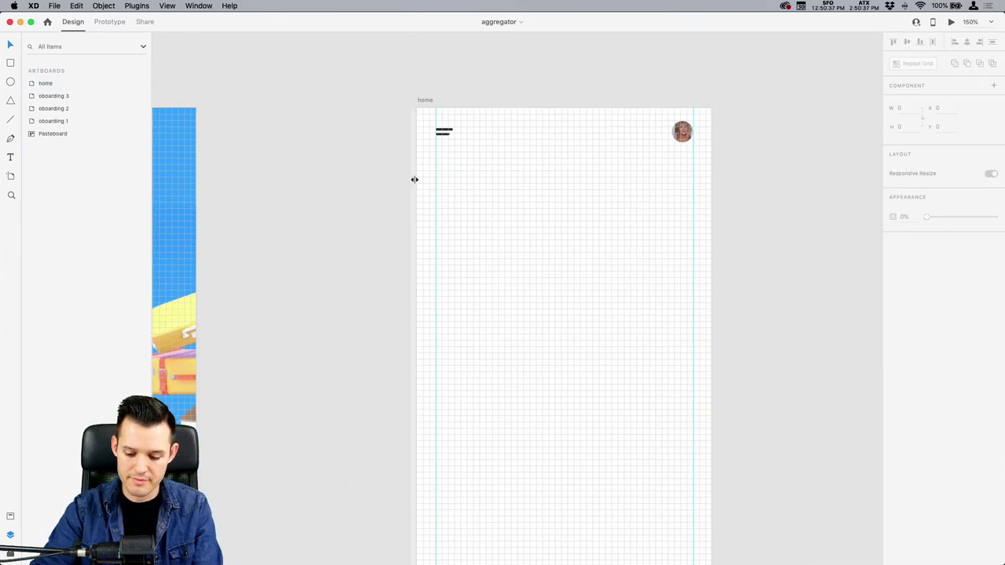
key(super+shift+apostrophe)
key(super+apostrophe)
scroll(369, 161, right, 4)
key(z)
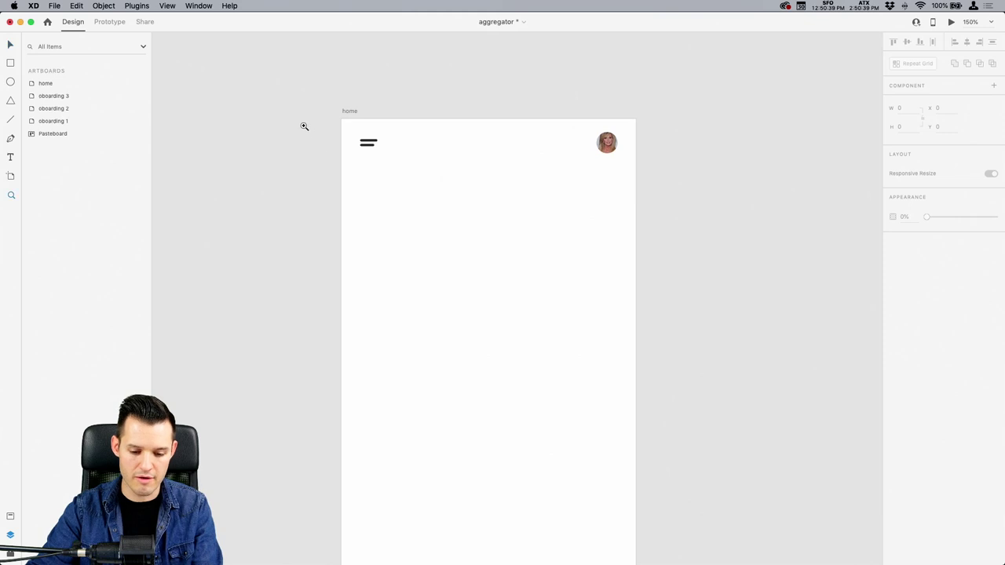
drag(304, 126, 670, 332)
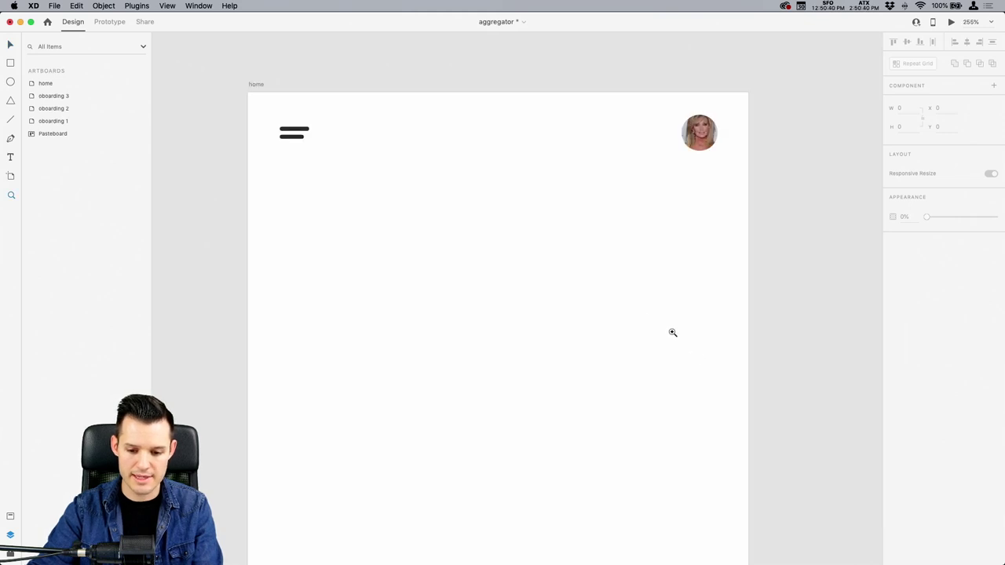
Remove the pasted Games texts' shadow and eyedropper the menu icon's #272727 as their fill.
click(306, 132)
click(385, 258)
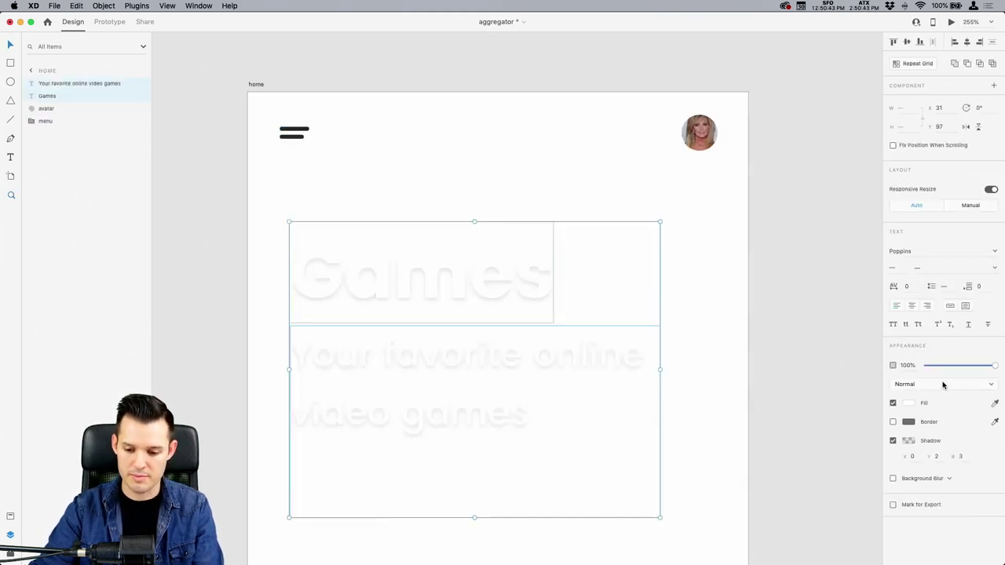
click(892, 440)
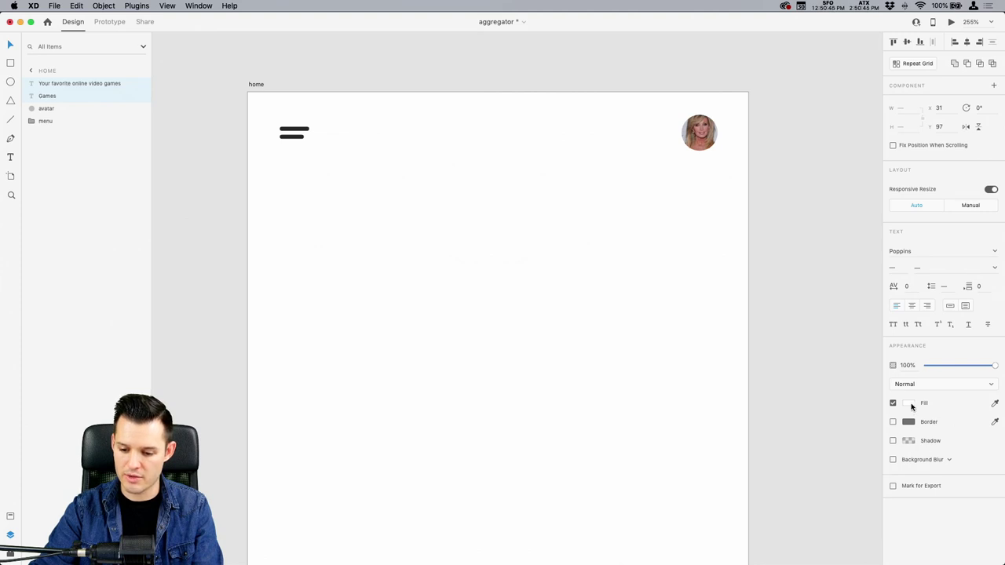
click(909, 403)
click(886, 438)
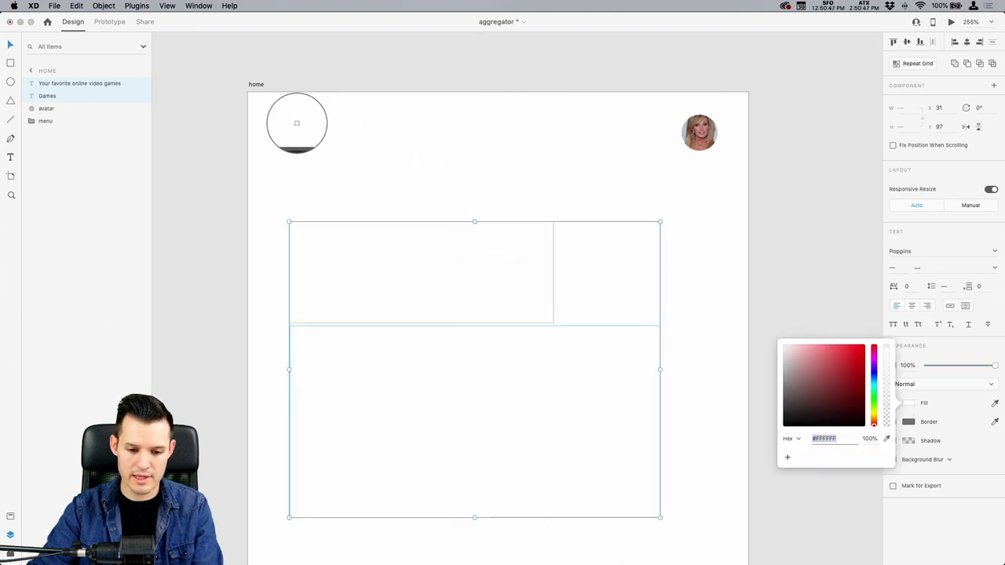
click(298, 131)
Delete the Games heading and move the tagline up toward the menu icon.
click(374, 75)
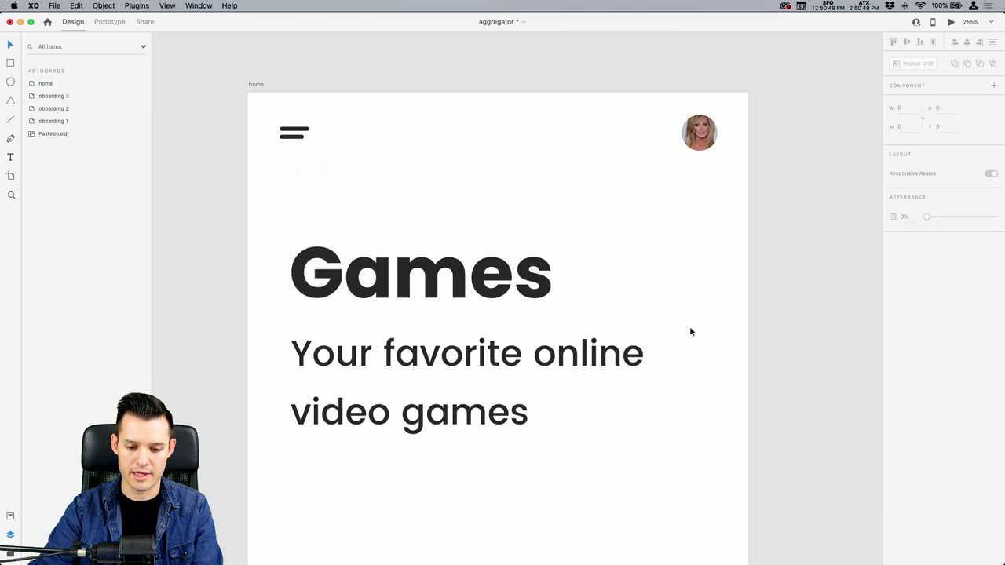
key(super+minus)
scroll(703, 299, down, 3)
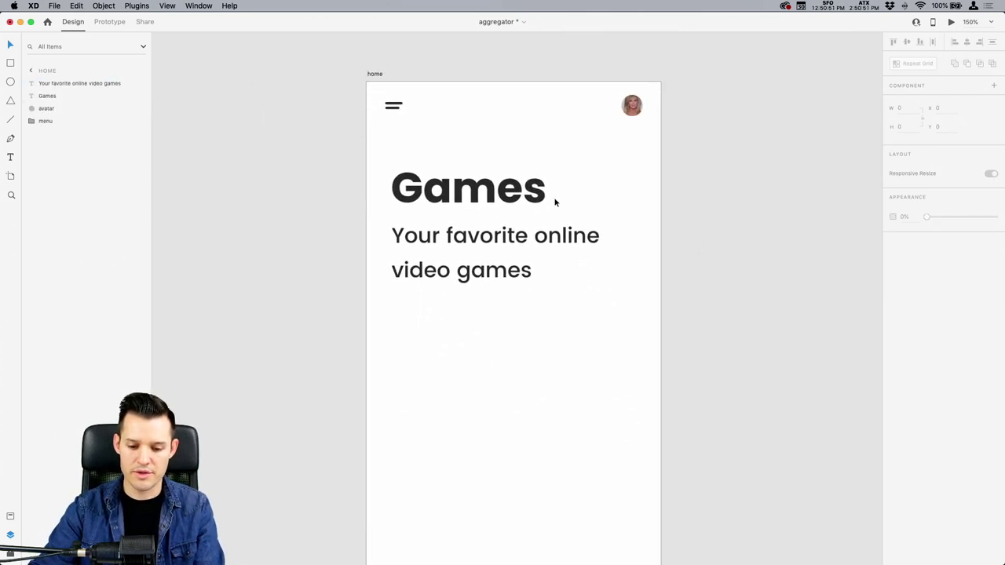
click(543, 194)
key(Delete)
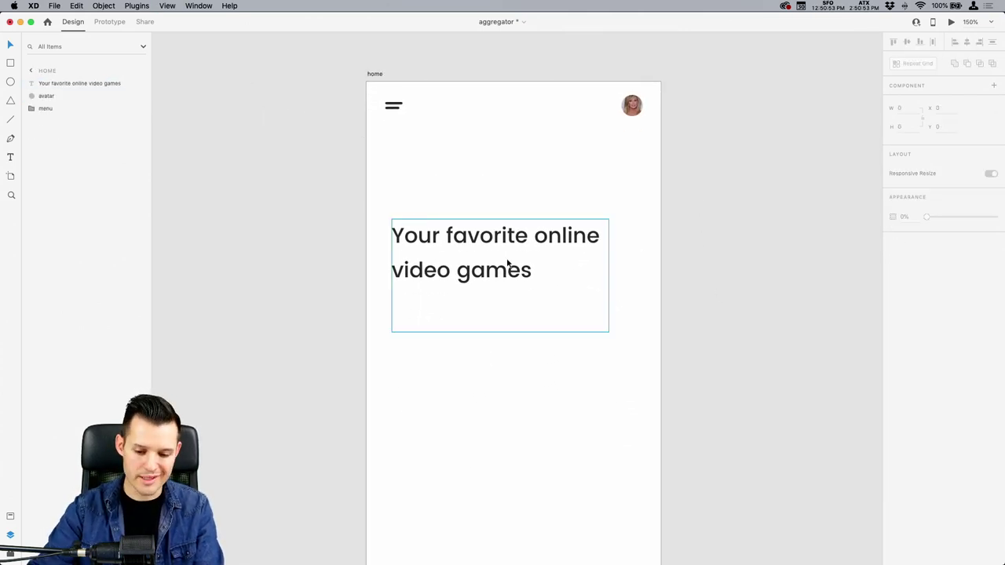
drag(509, 267, 509, 197)
Retype the tagline as 'Hey' plus the user's first name, set Auto Width, and left-align it with the menu.
double_click(447, 202)
key(super+a)
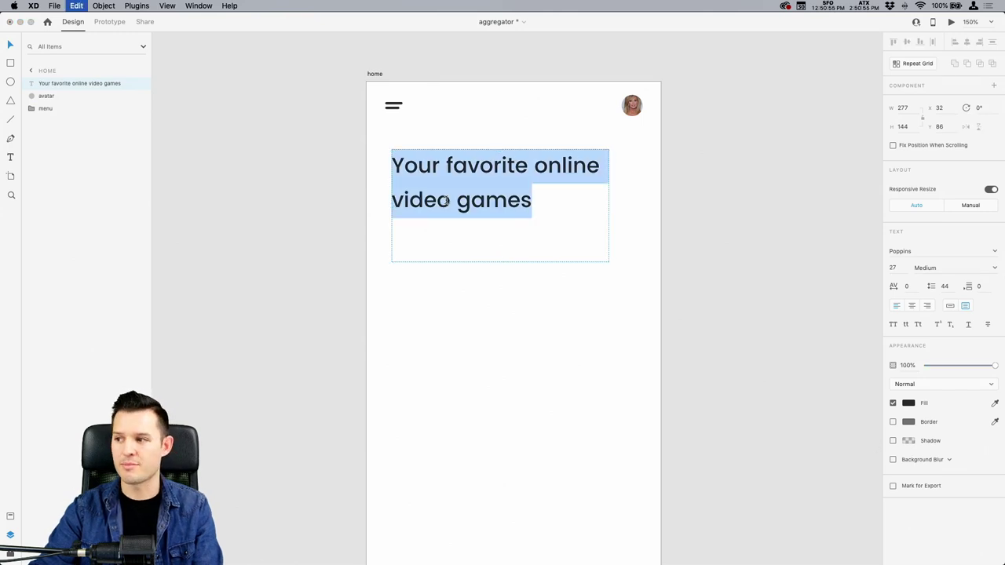
text(Hey)
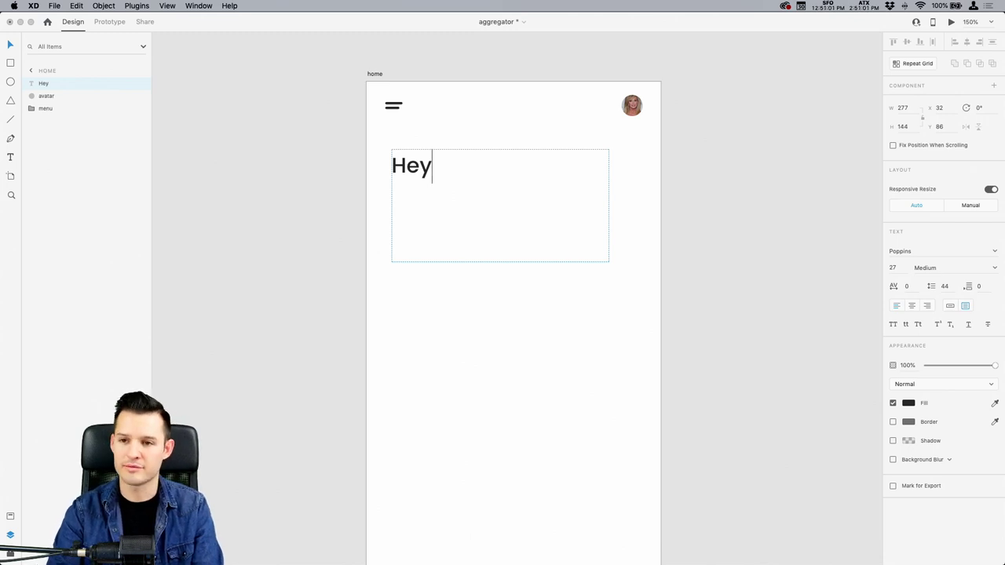
text(Chern)
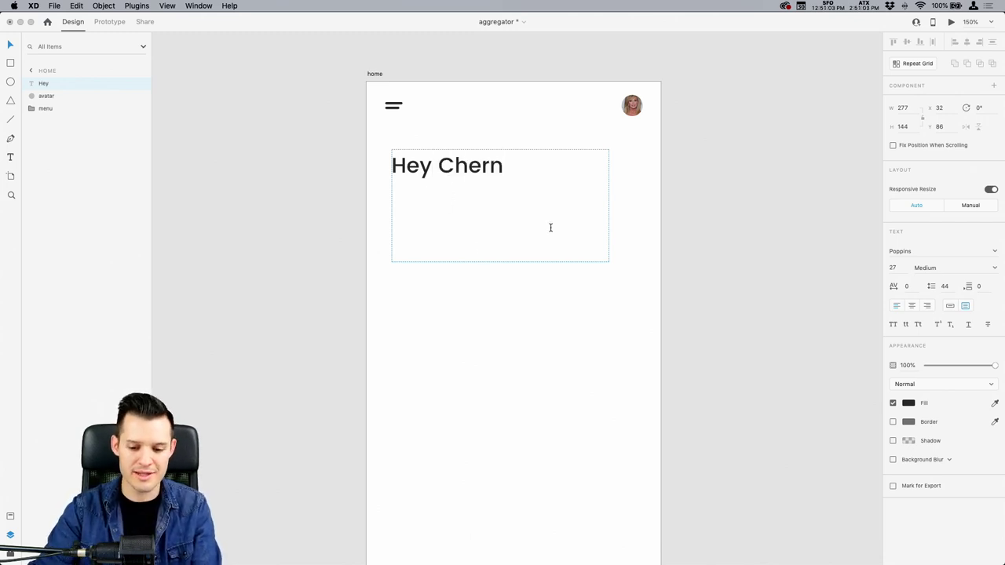
key(BackSpace)
key(BackSpace)
text(n)
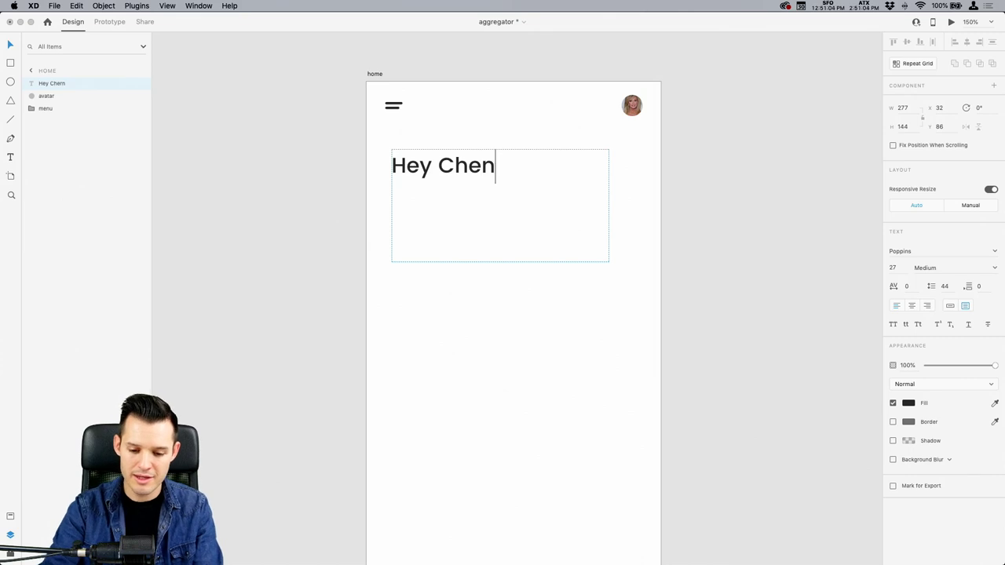
click(950, 305)
drag(418, 167, 405, 161)
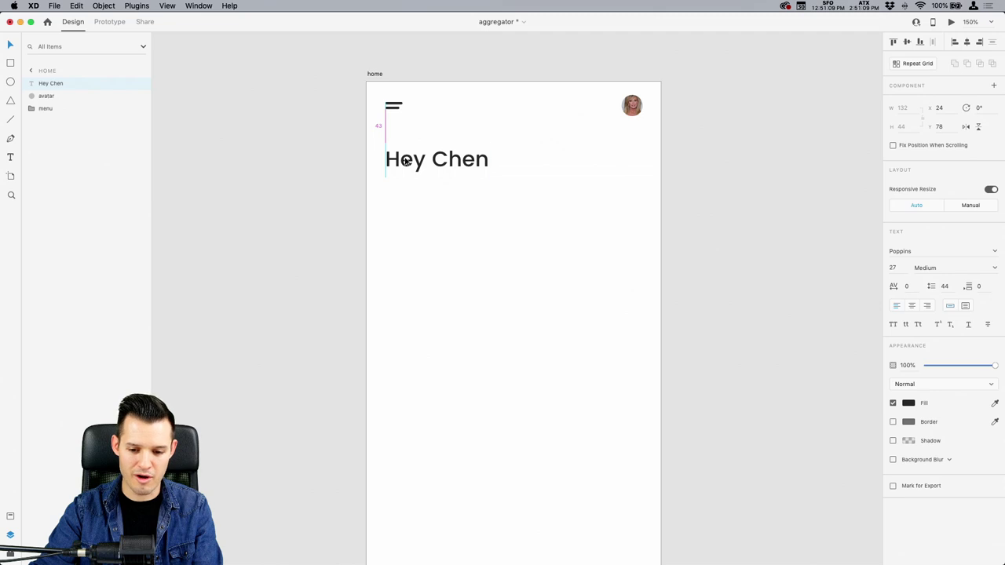
click(374, 244)
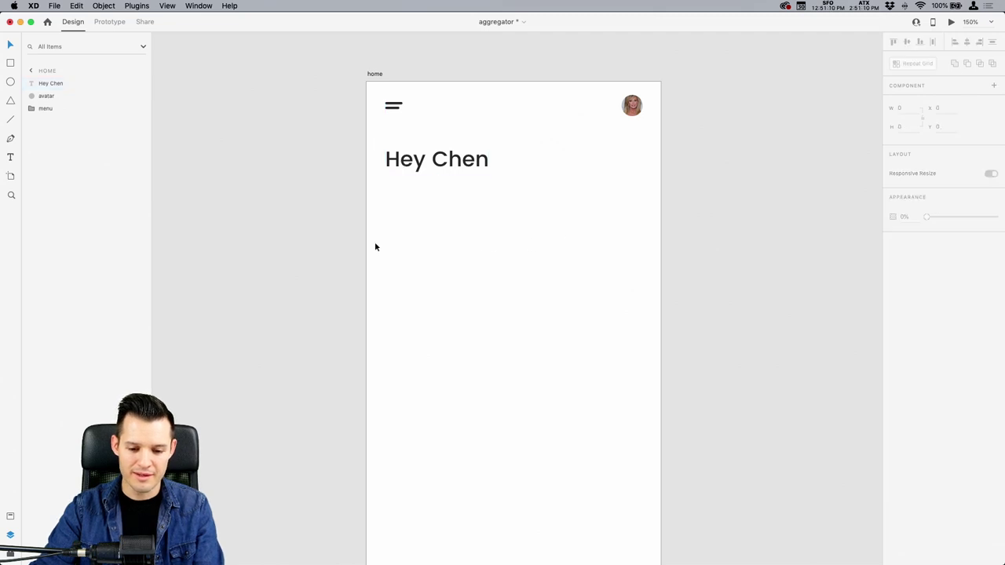
Add a trailing comma to the greeting, make it SemiBold, and duplicate it just below.
click(420, 164)
double_click(458, 171)
key(Right)
text(,)
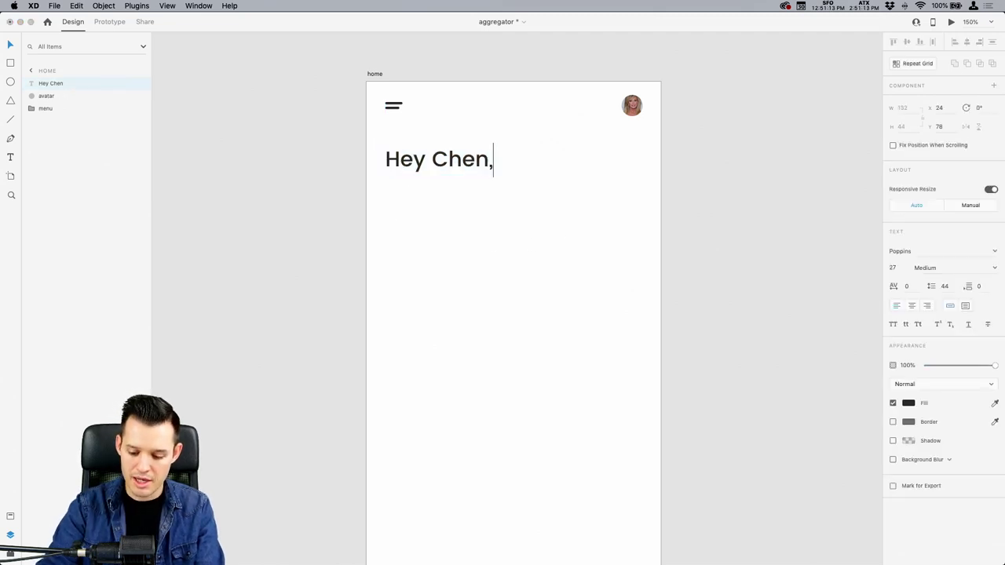
key(Escape)
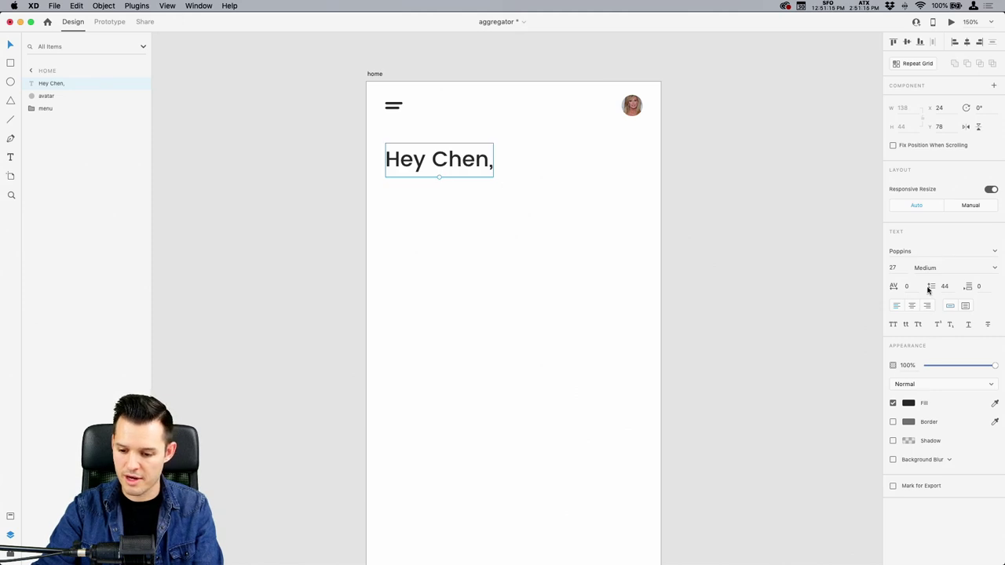
click(993, 272)
click(956, 307)
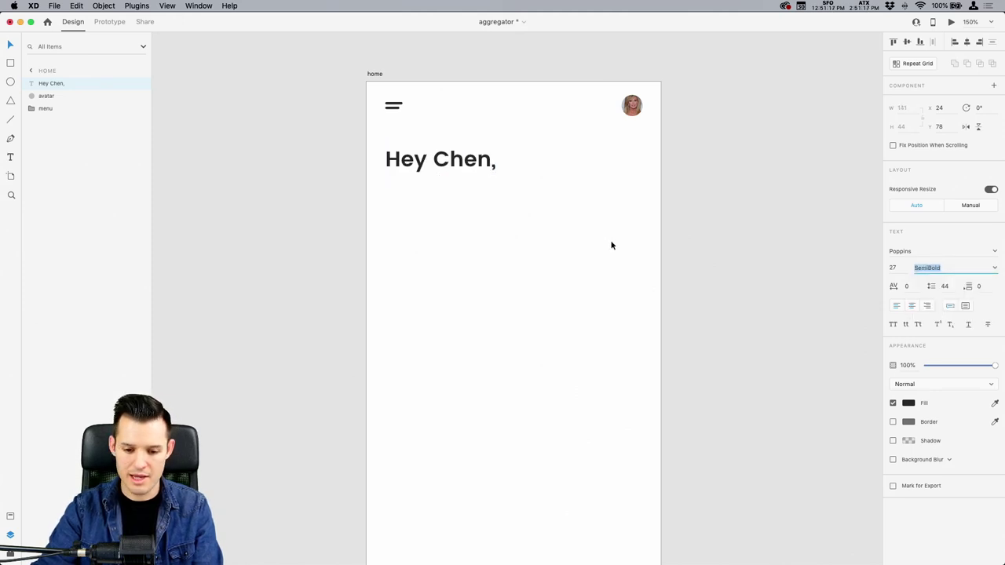
click(610, 244)
drag(466, 170, 462, 198)
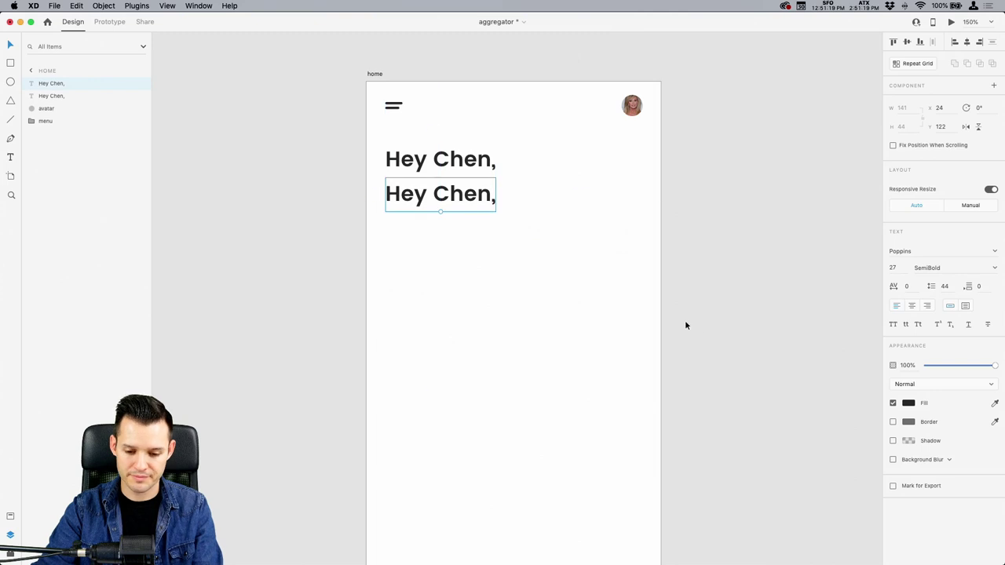
Set the duplicated greeting's font size to 14 and its weight to Regular.
click(895, 268)
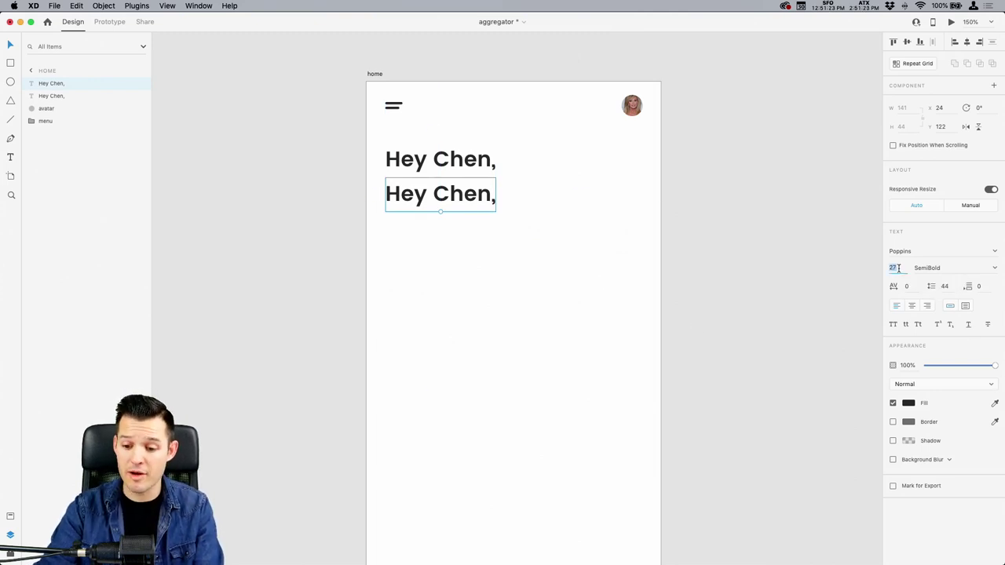
text(2)
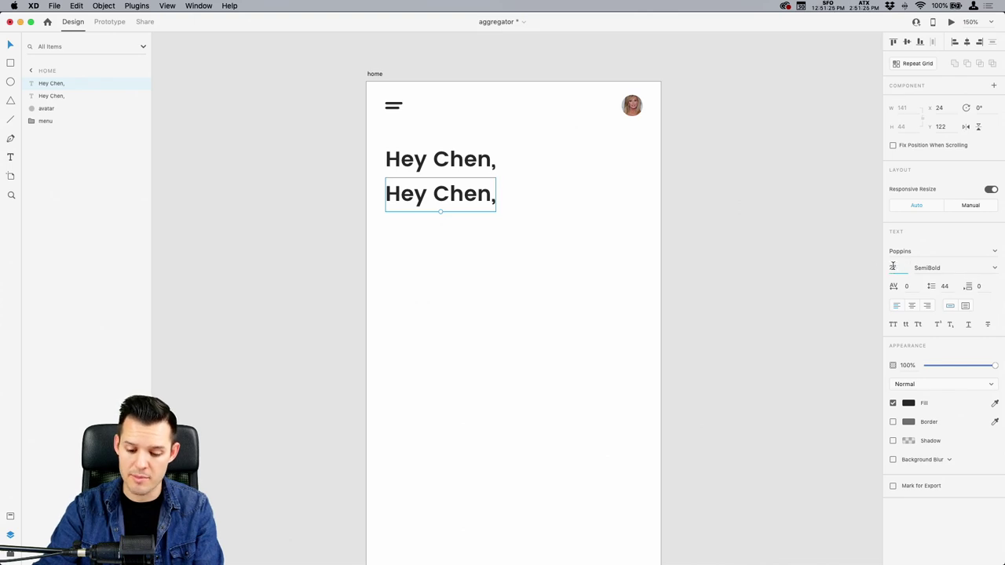
text(7/2)
key(Return)
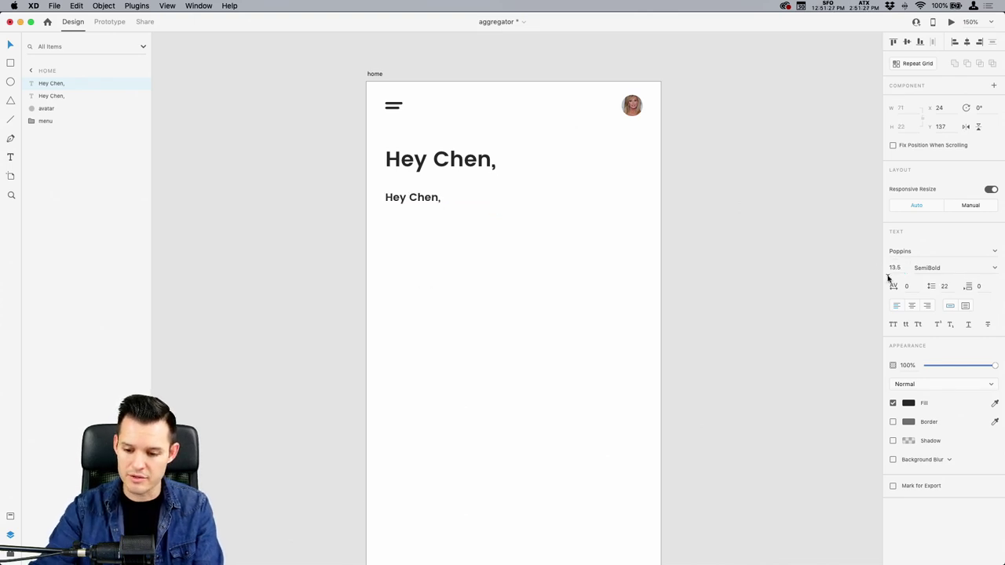
click(904, 269)
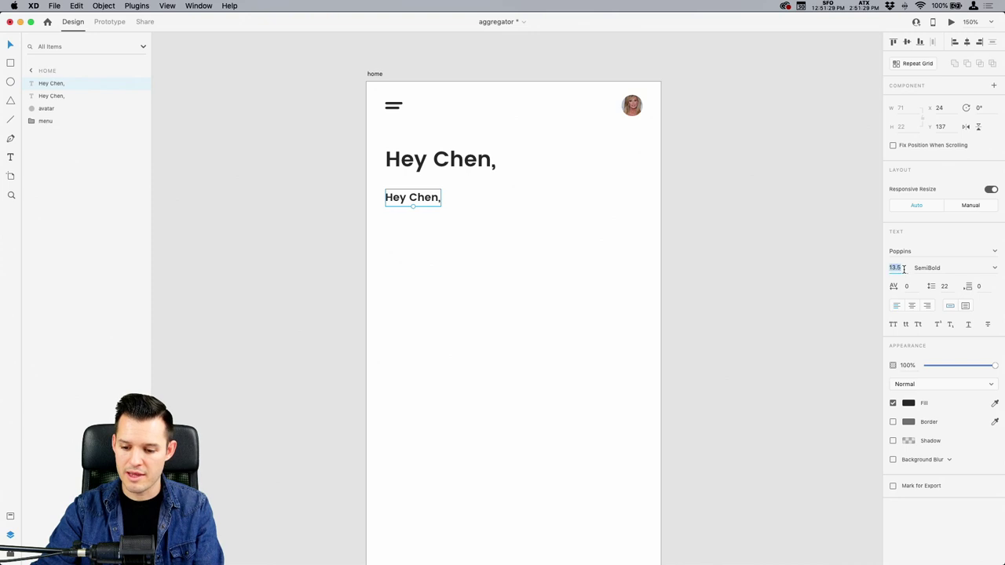
text(14)
key(Return)
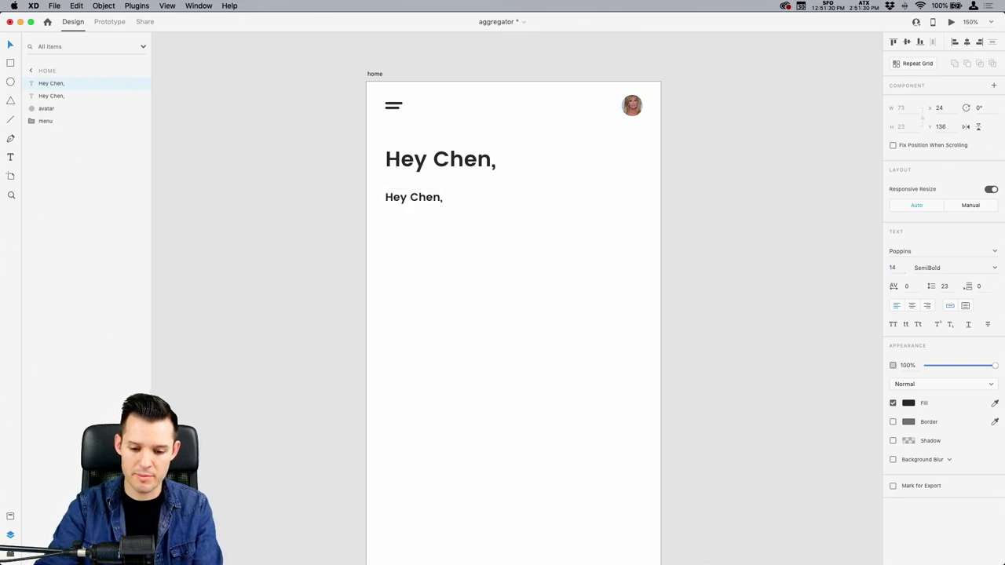
click(994, 270)
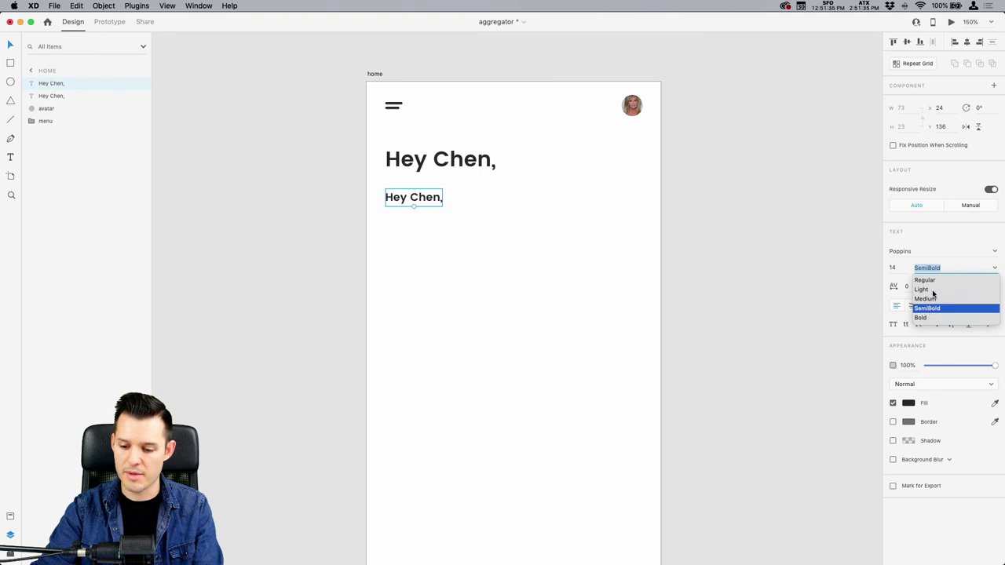
click(927, 282)
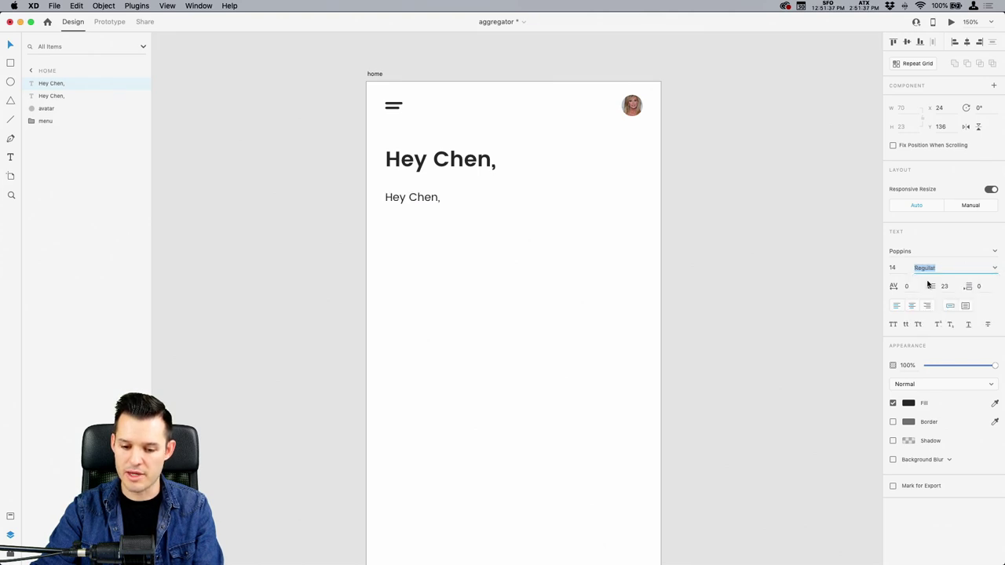
Retype it as 'Find something that interests you', colour it #797979, and nudge it up under the heading.
double_click(419, 200)
text(Find )
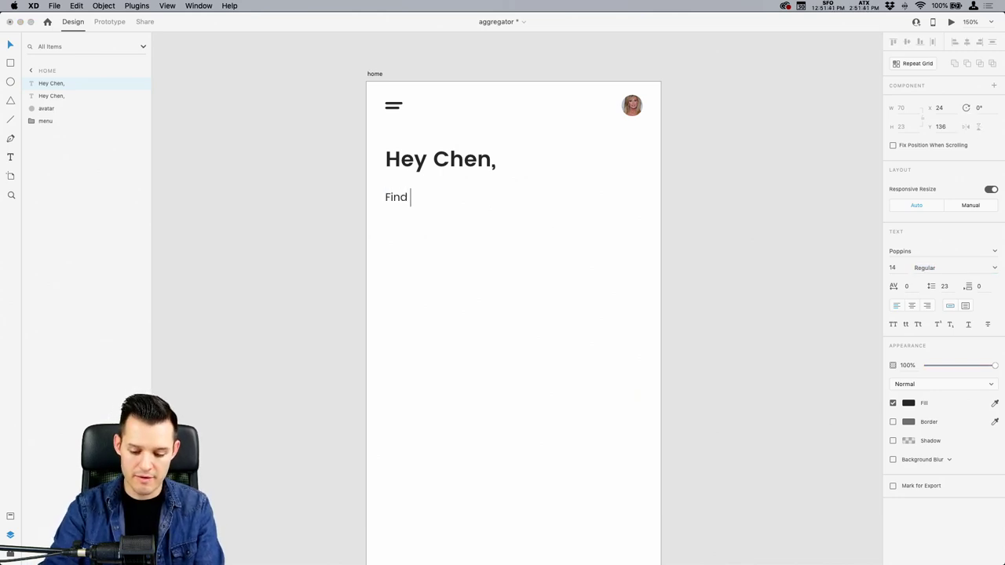
text(something tha)
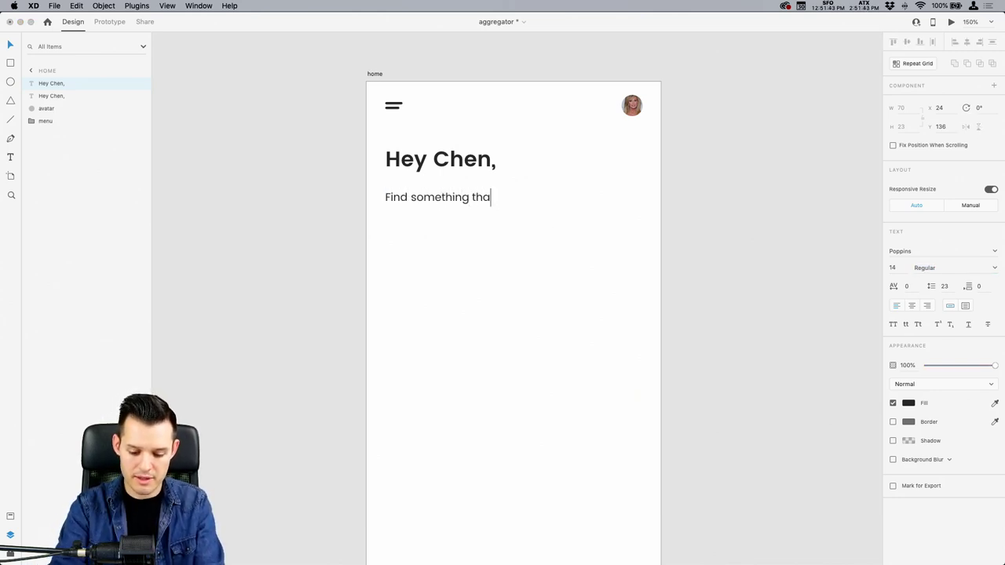
text(t interests you)
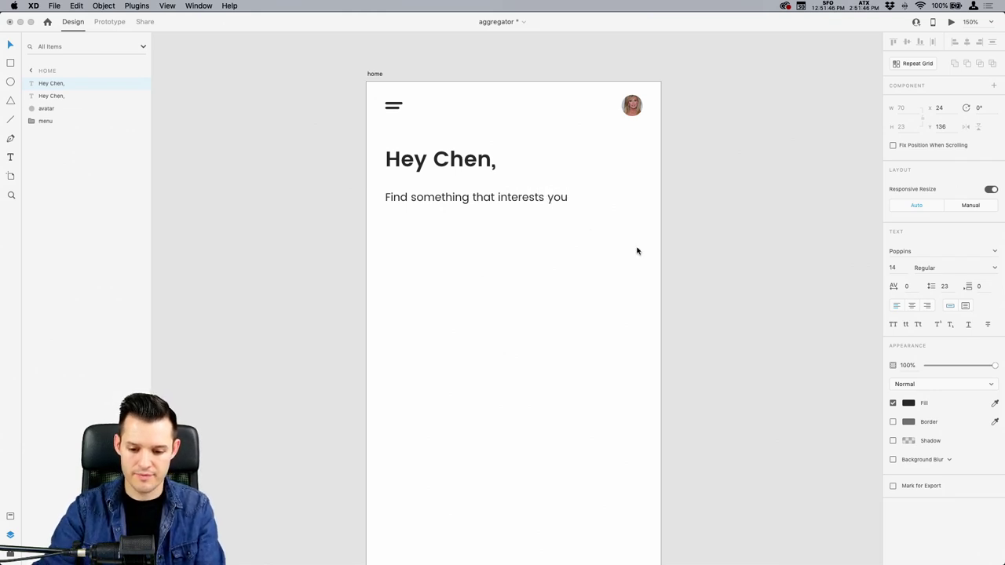
key(Escape)
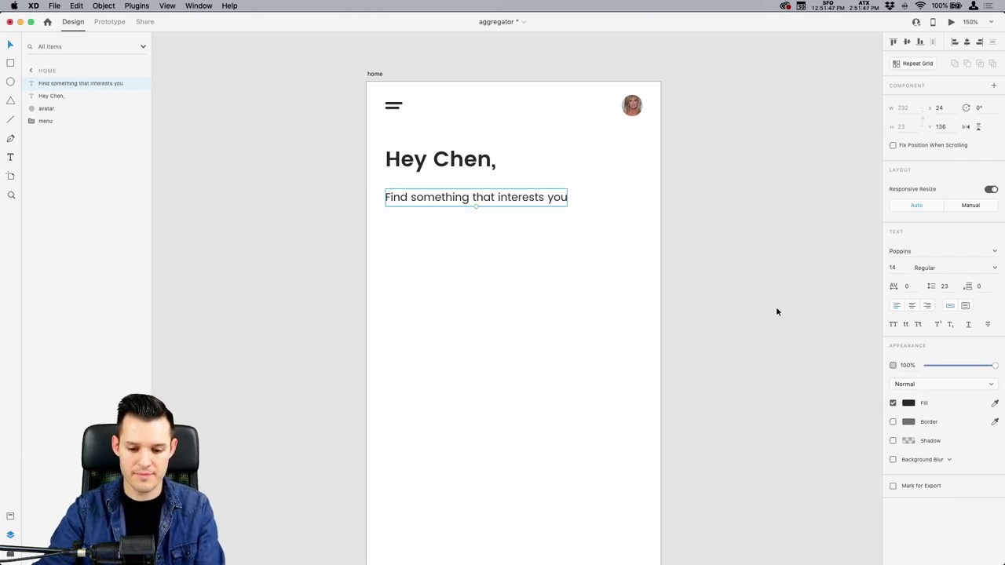
click(907, 404)
drag(786, 410, 779, 390)
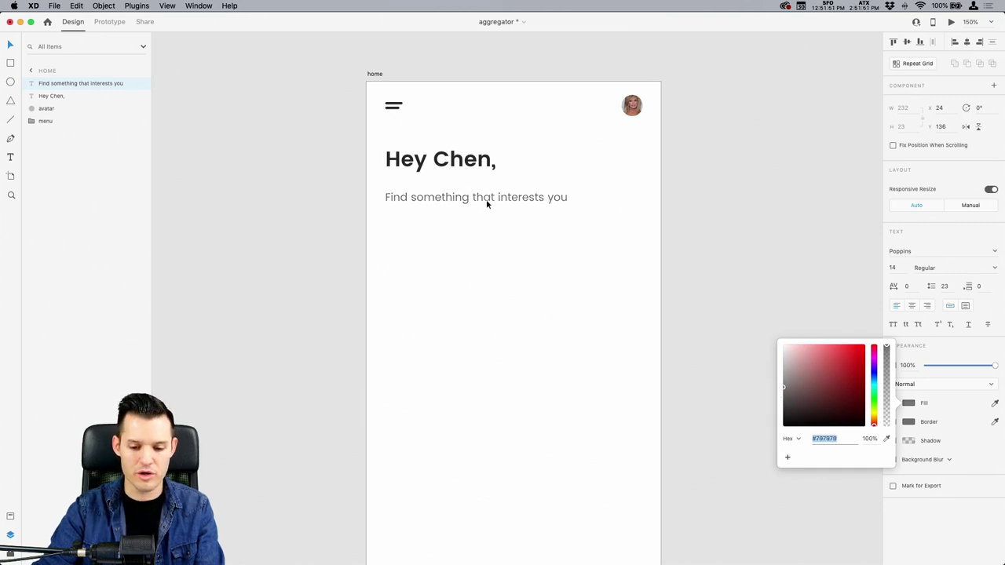
drag(487, 204, 487, 194)
click(648, 259)
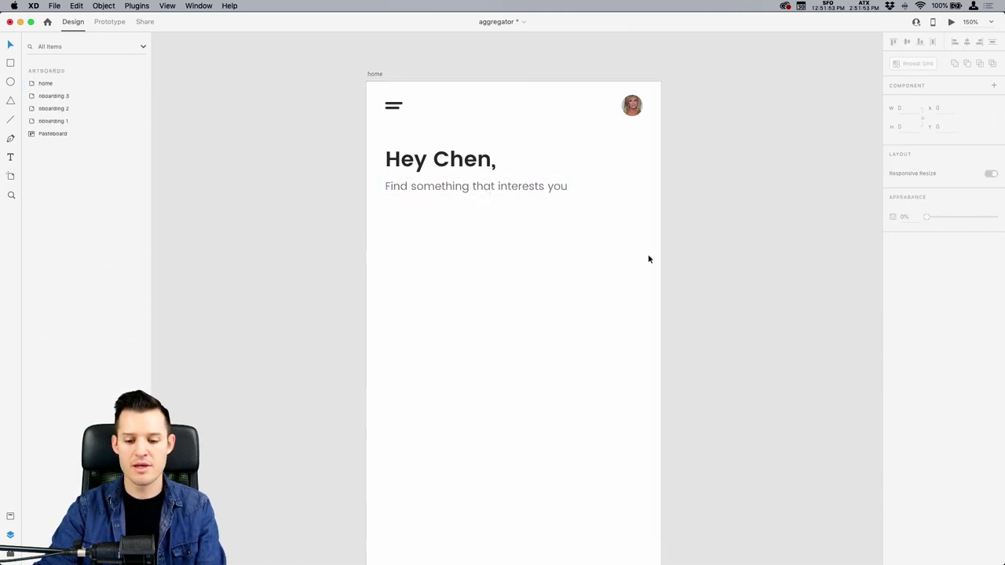
Check the greeting and subtitle against the layout grid, then save the aggregator document with Cmd+S.
click(493, 189)
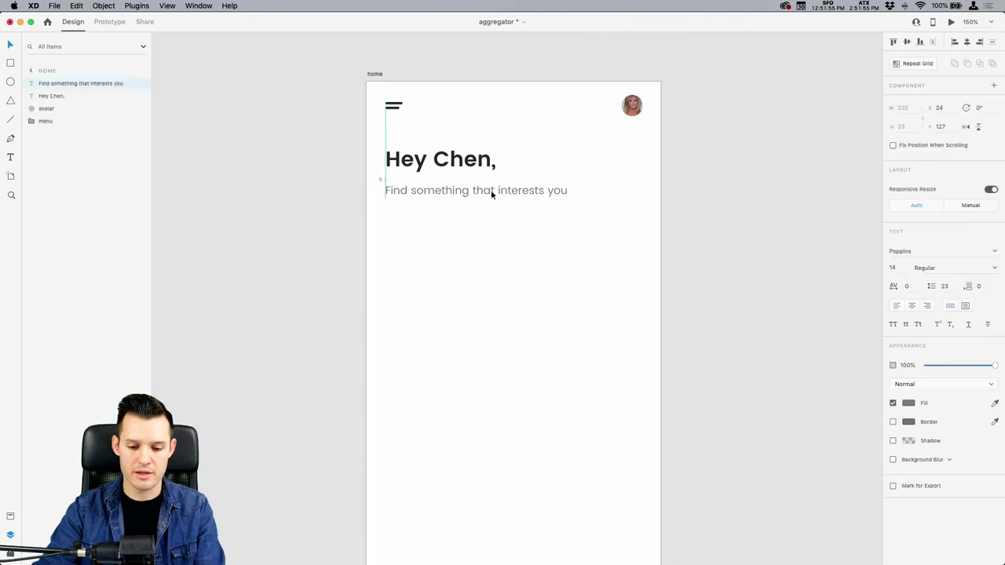
click(699, 226)
scroll(677, 233, right, 2)
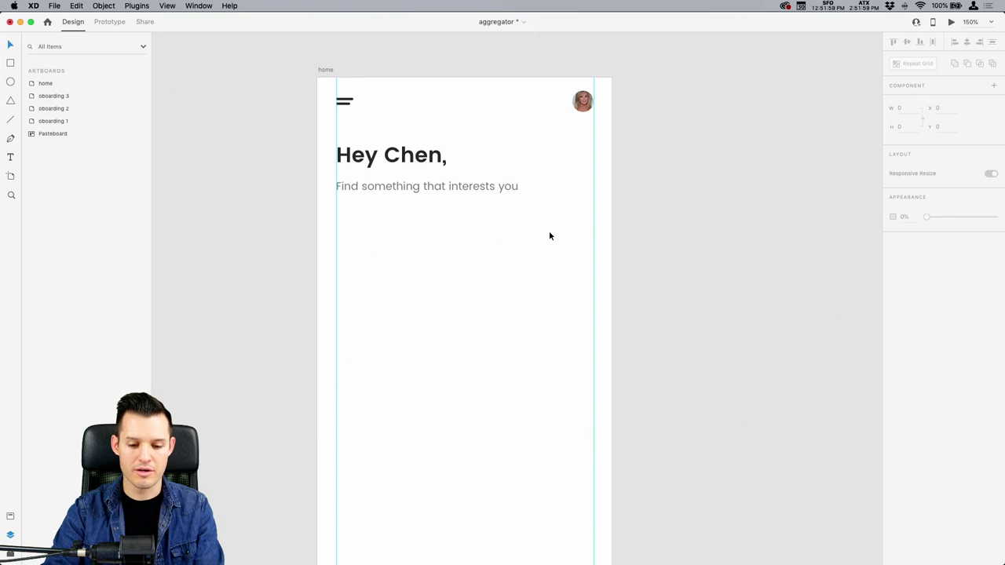
key(super+apostrophe)
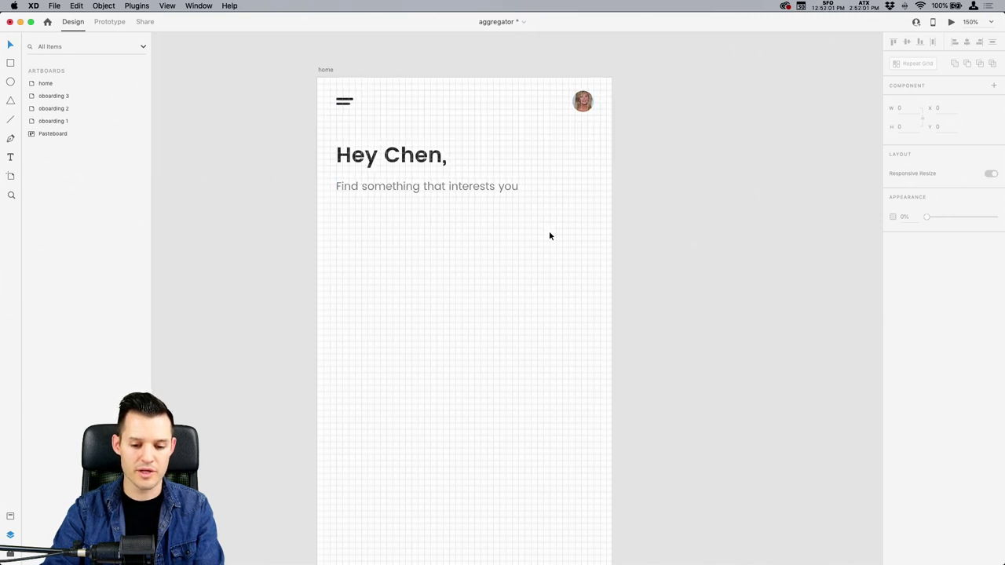
key(super+apostrophe)
click(581, 209)
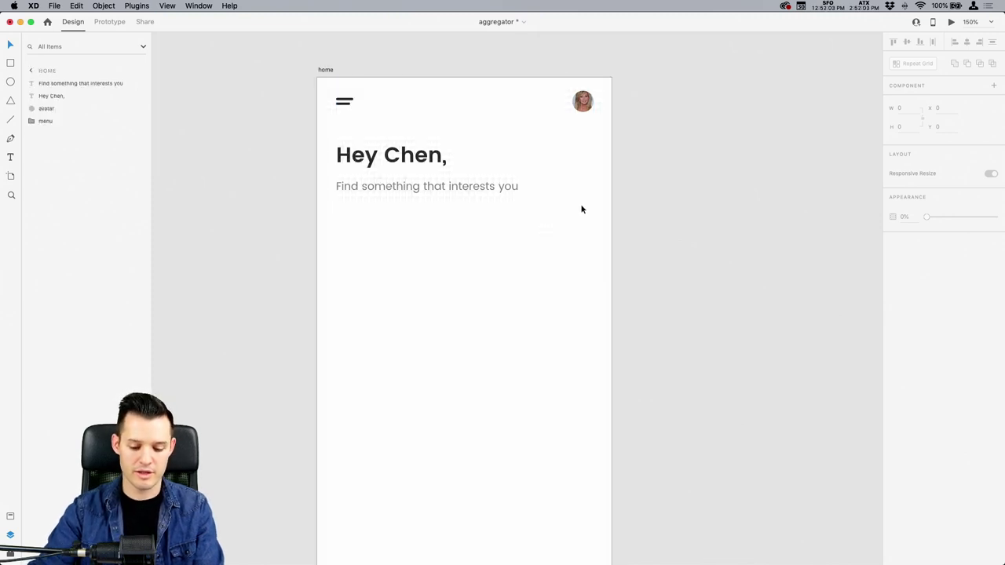
key(super+s)
scroll(572, 210, left, 2)
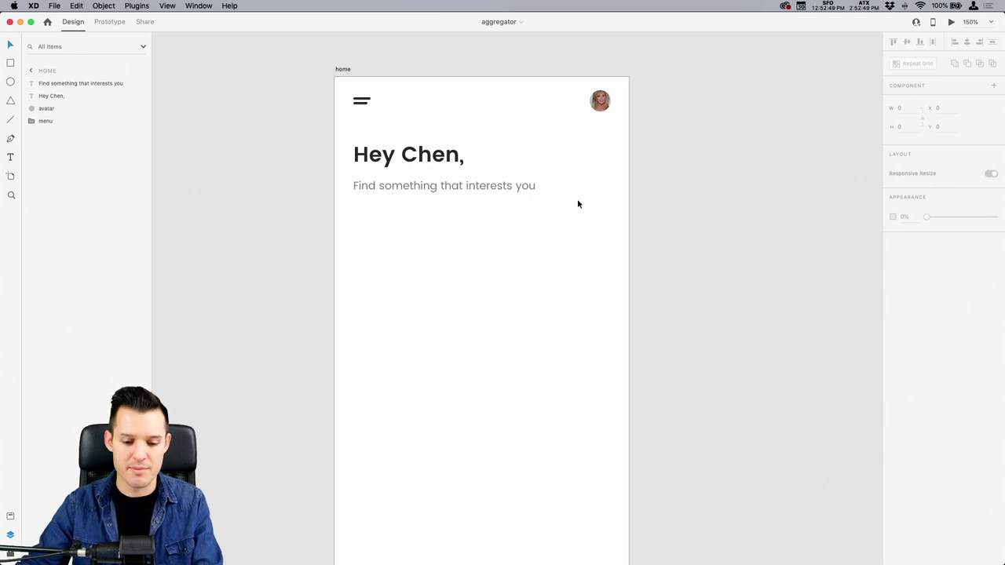
Draw a rectangle bar below the subtitle on the home artboard.
mouse_move(566, 248)
mouse_down()
mouse_move(547, 217)
mouse_move(510, 196)
mouse_move(552, 259)
mouse_up()
drag(428, 233, 598, 254)
click(598, 255)
scroll(598, 256, right, 5)
scroll(598, 256, down, 2)
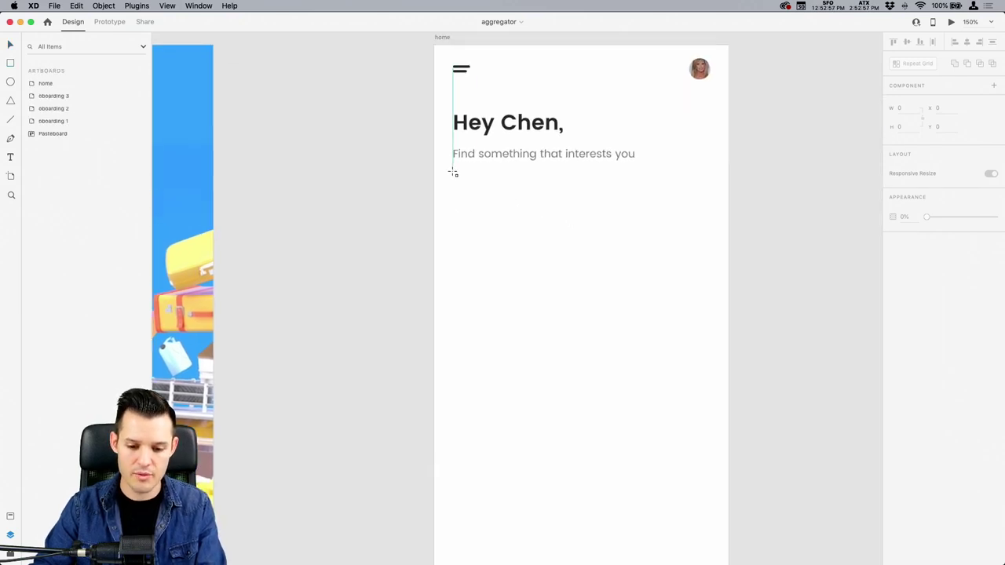
mouse_move(453, 178)
mouse_down()
mouse_move(715, 204)
mouse_move(707, 213)
mouse_up()
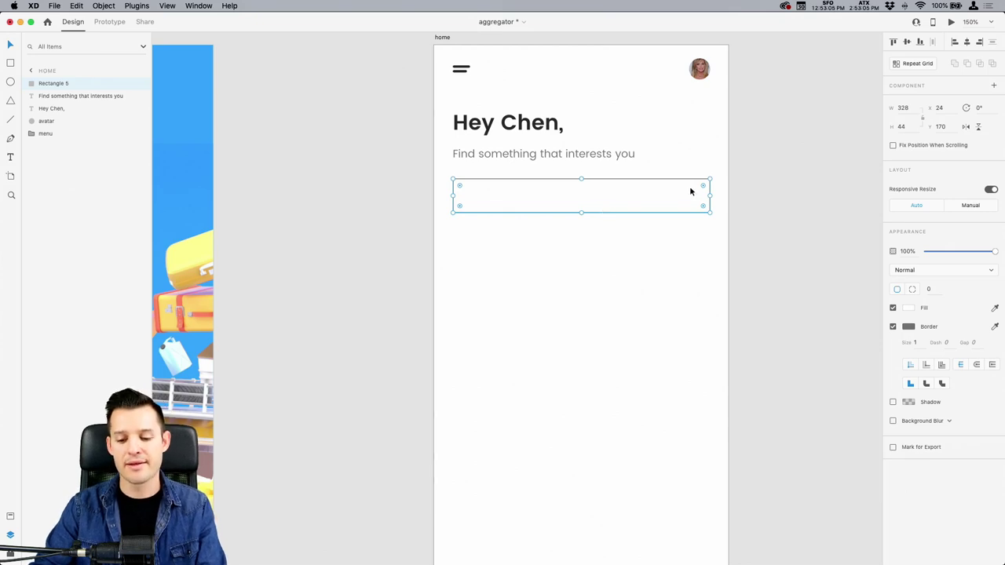
Round the bar's corners to radius 22, remove its border, and fill it #F8F8F8.
drag(703, 186, 601, 244)
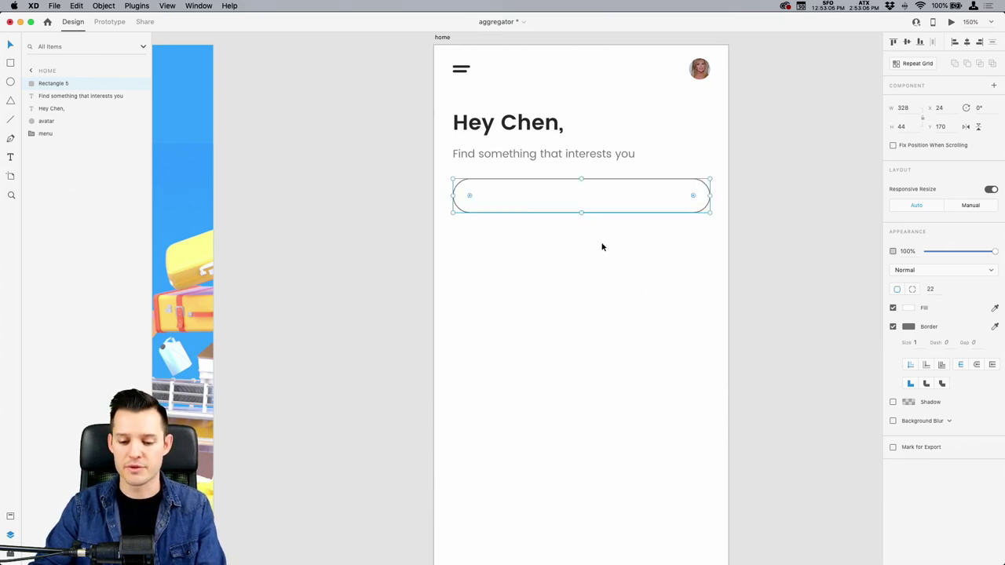
click(893, 327)
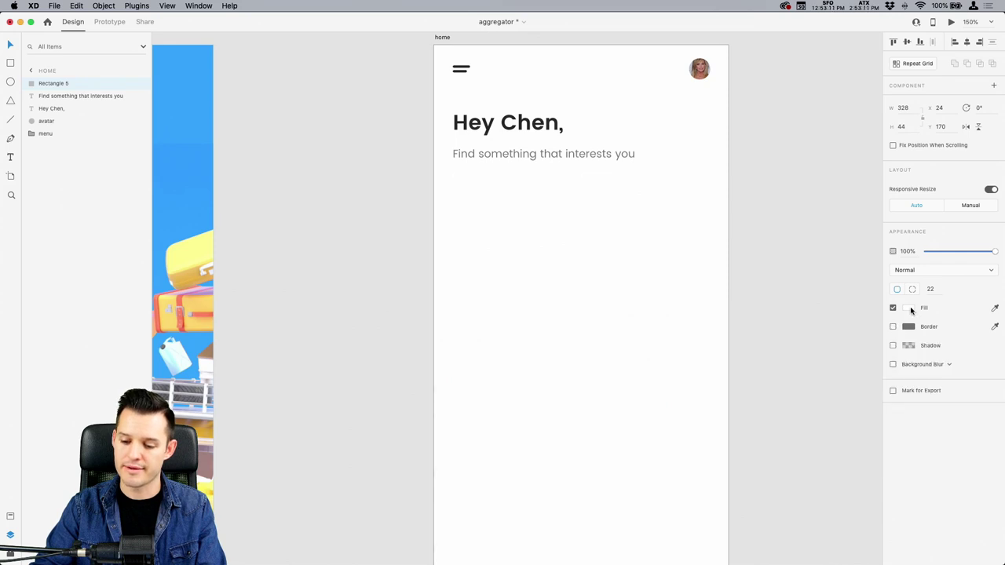
click(908, 308)
click(785, 263)
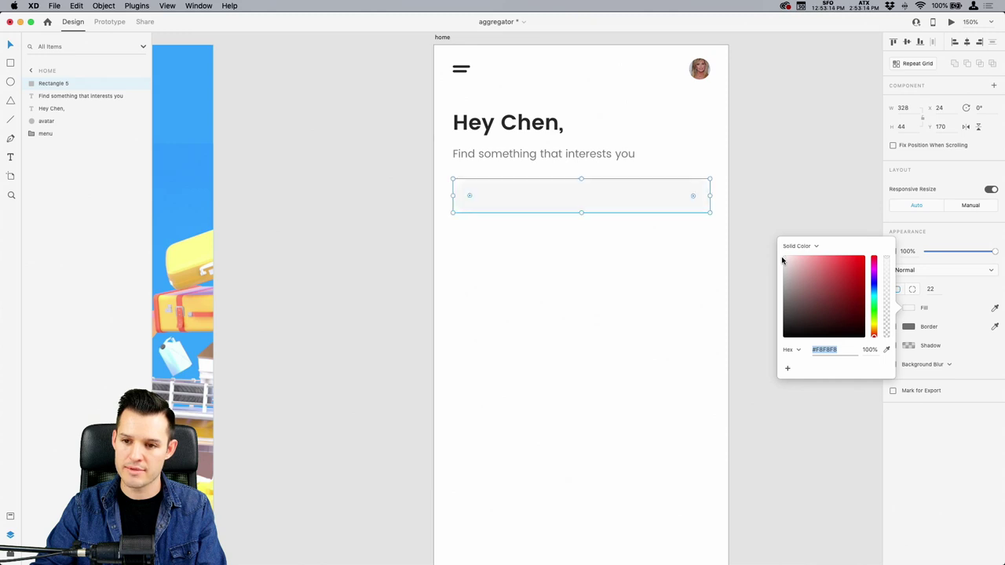
click(589, 311)
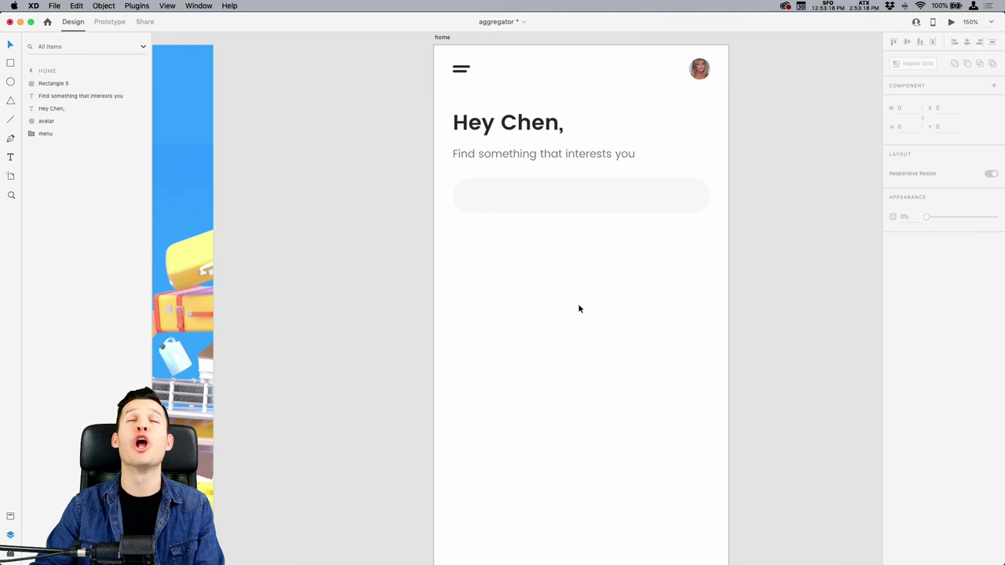
Paste a copy of the subtitle text and centre it inside the search bar.
click(533, 205)
click(518, 156)
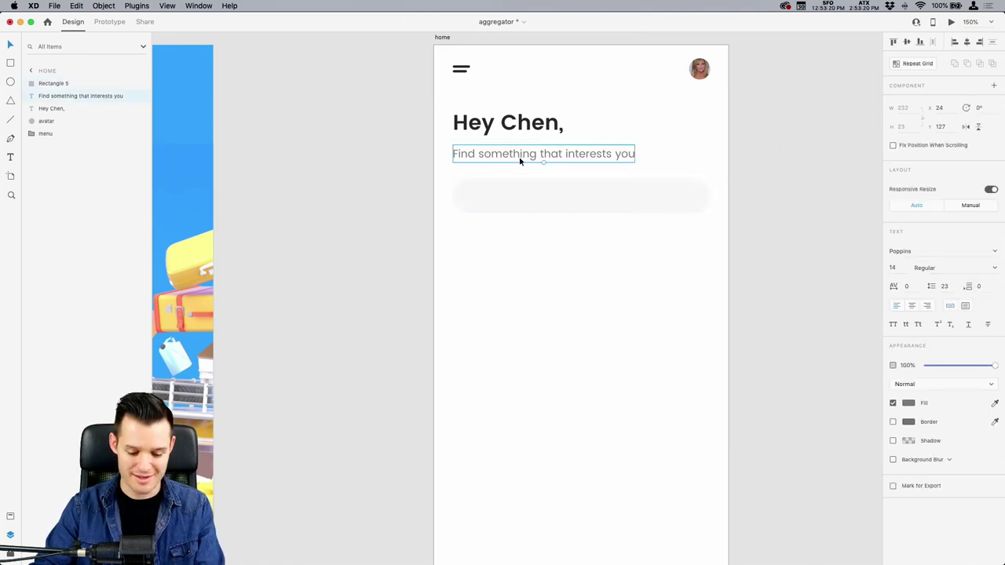
click(552, 204)
key(super+v)
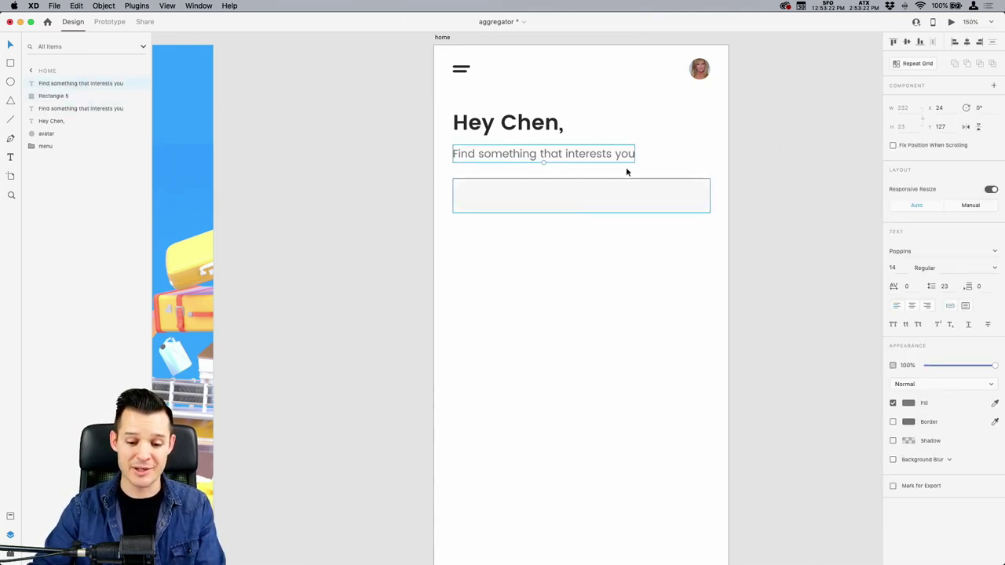
drag(603, 156, 620, 197)
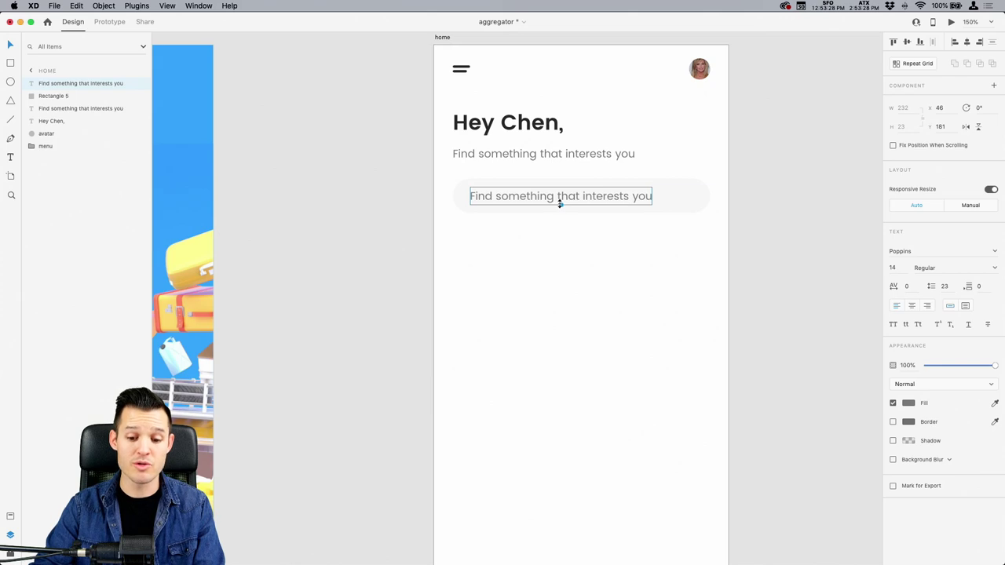
key(super+z)
drag(560, 195, 562, 195)
Retype the copy as 'search for anything' at font size 11 and 75% opacity.
key(super+equal)
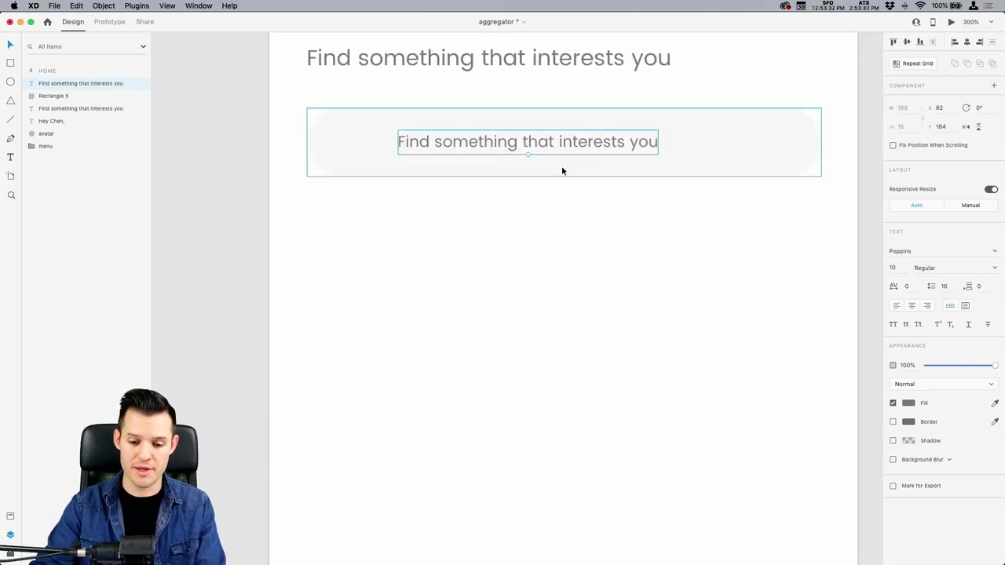
double_click(561, 141)
text(sear)
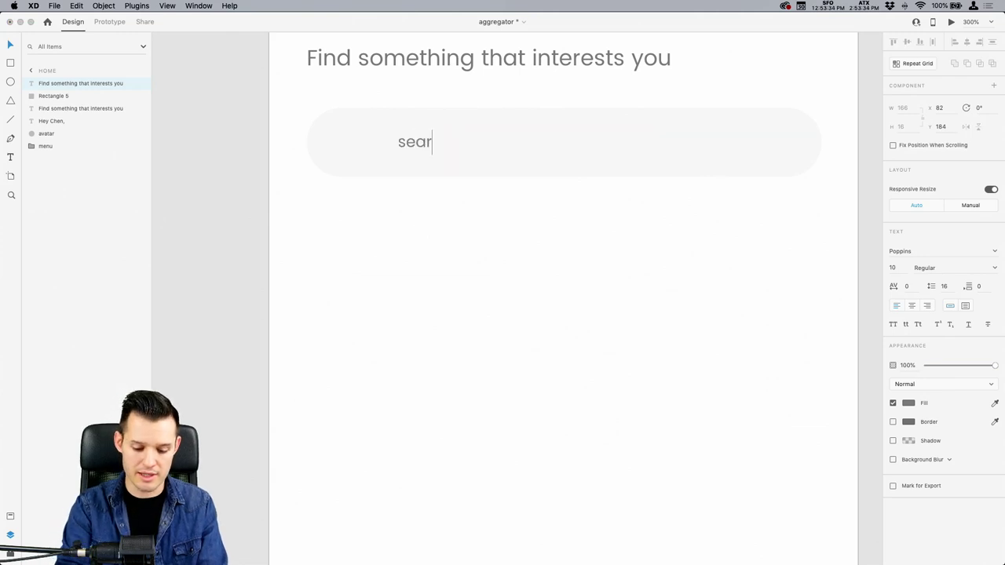
text(ch for anything)
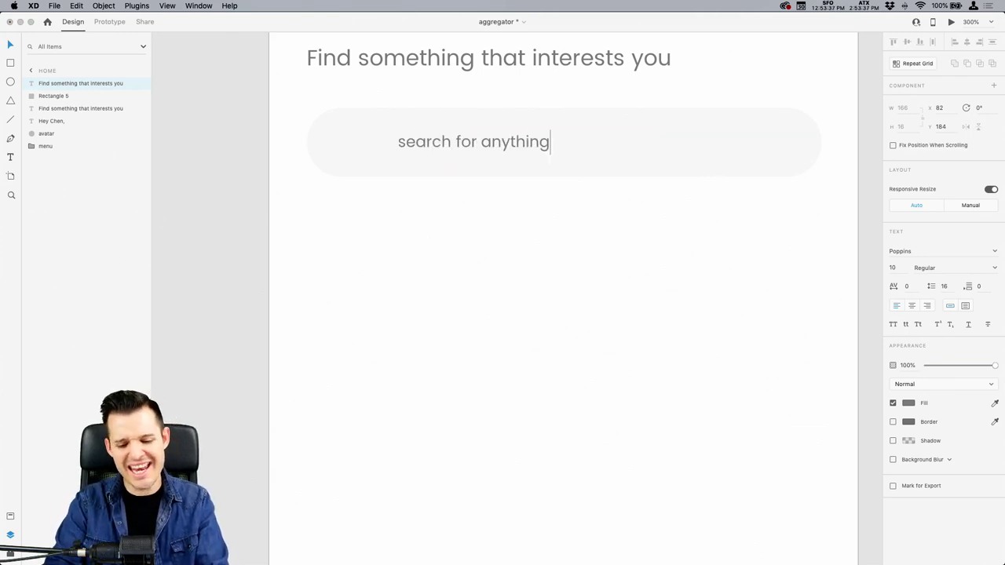
key(Escape)
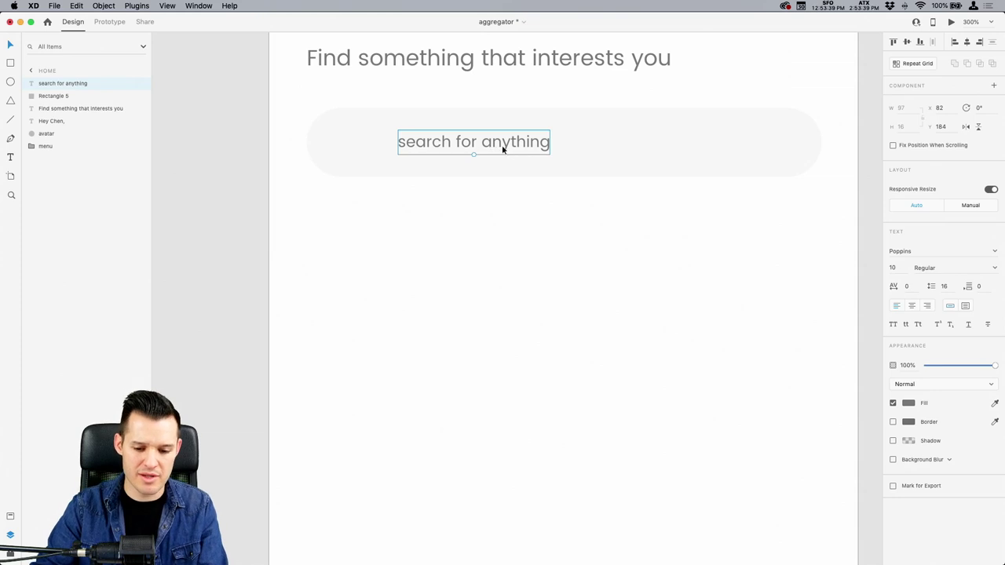
key(super+shift+period)
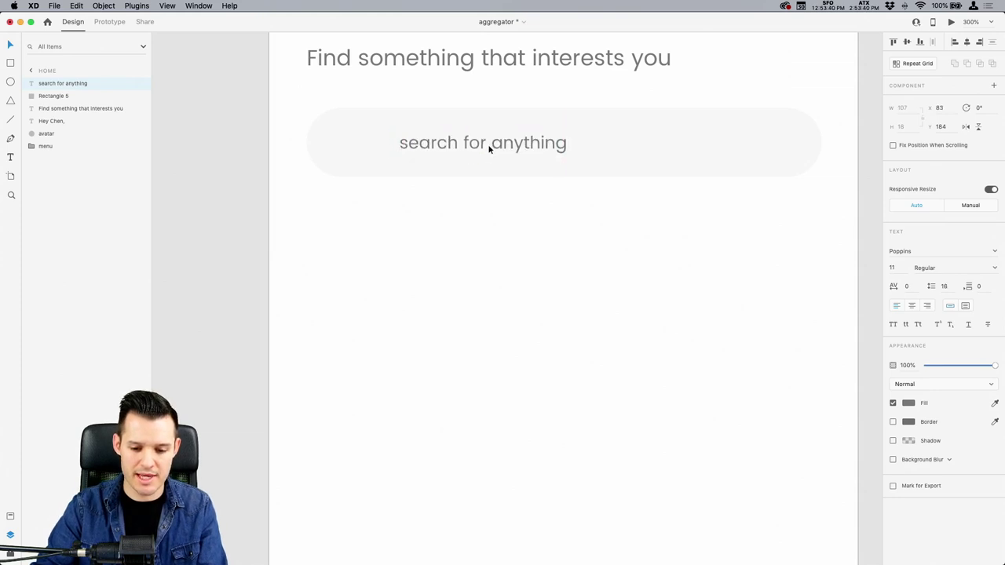
drag(990, 367, 977, 366)
Launch IconJar and drag its line-style 'search' magnifier icon onto the home artboard.
key(super+space)
text(con)
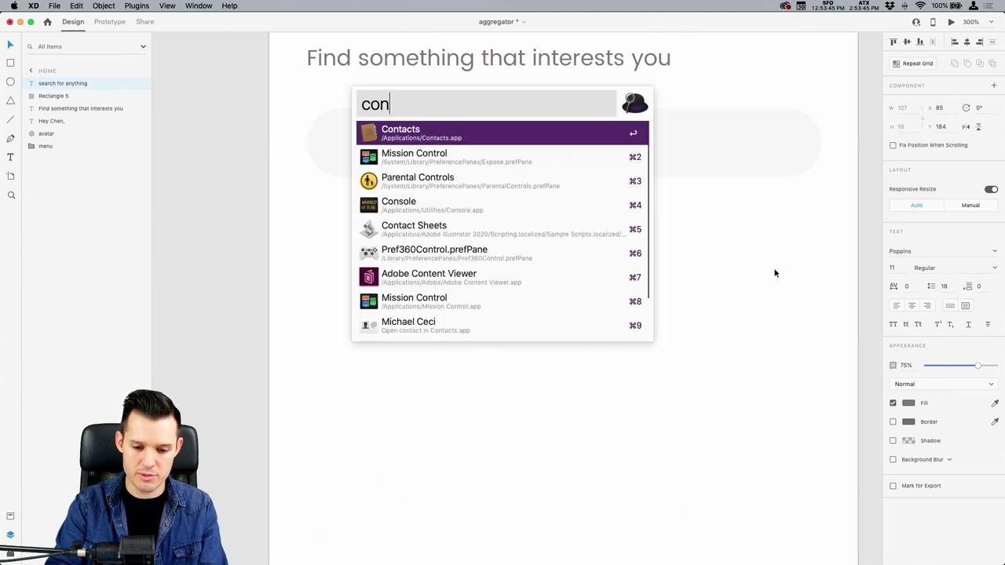
key(Return)
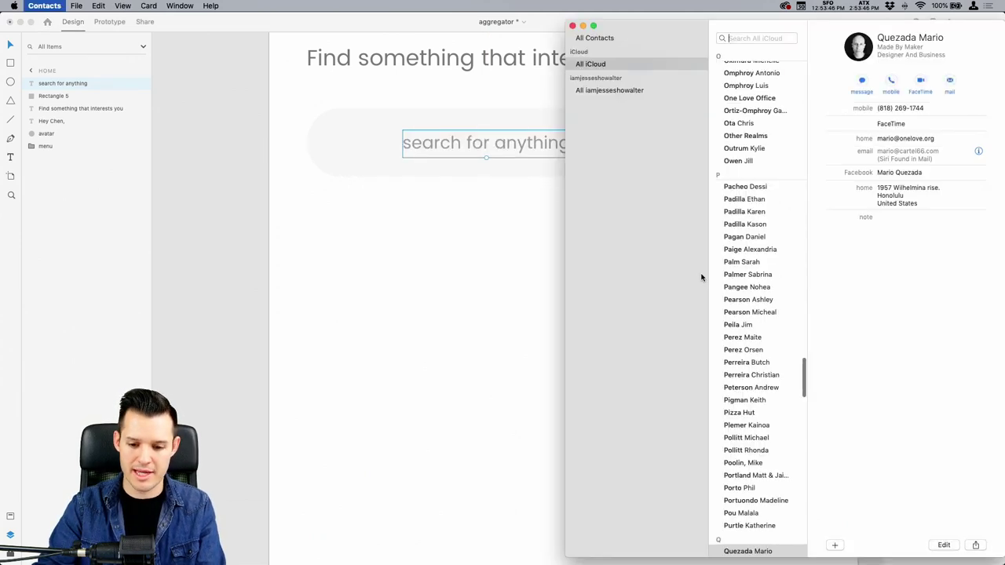
key(super+q)
key(alt+space)
text(icon)
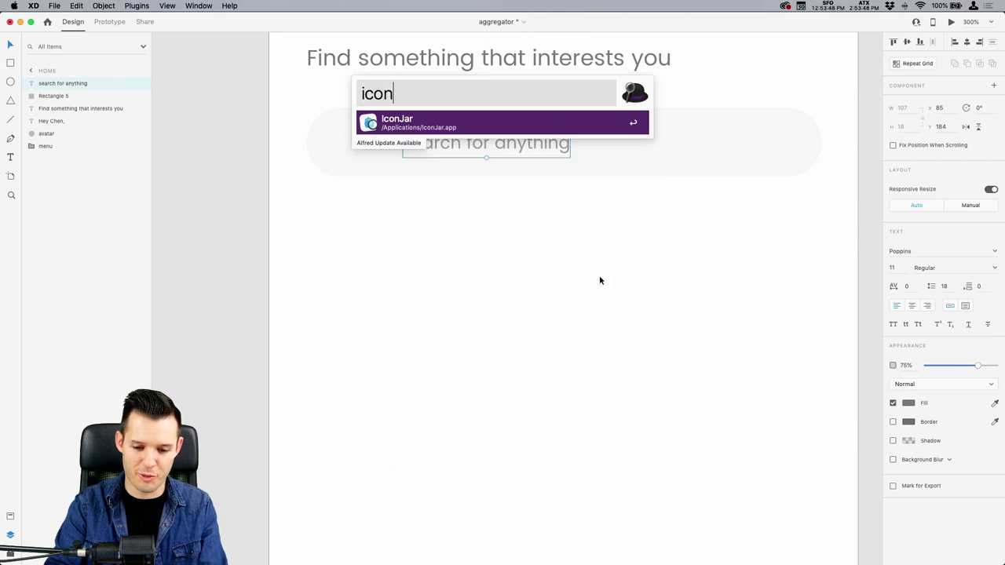
key(Return)
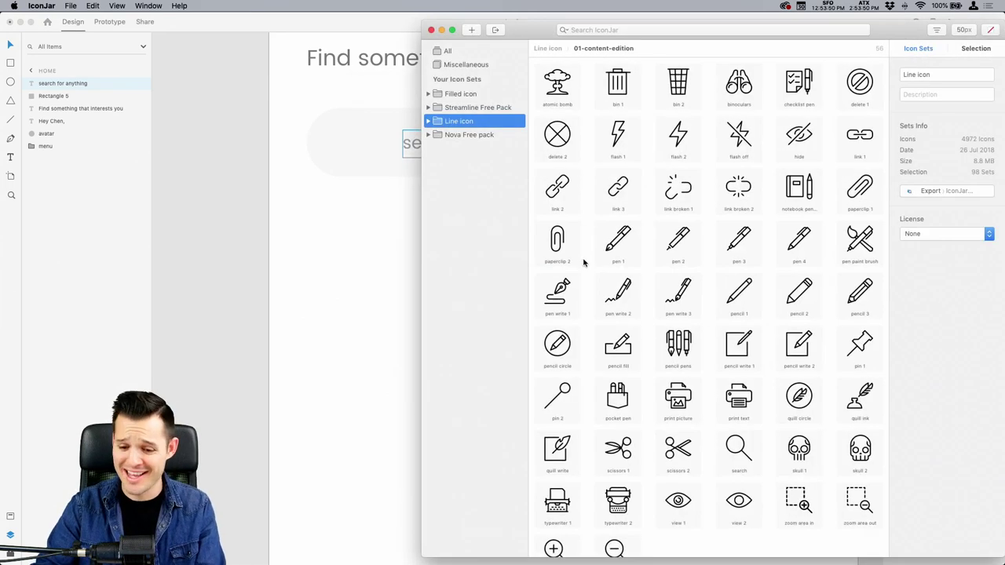
key(super+f)
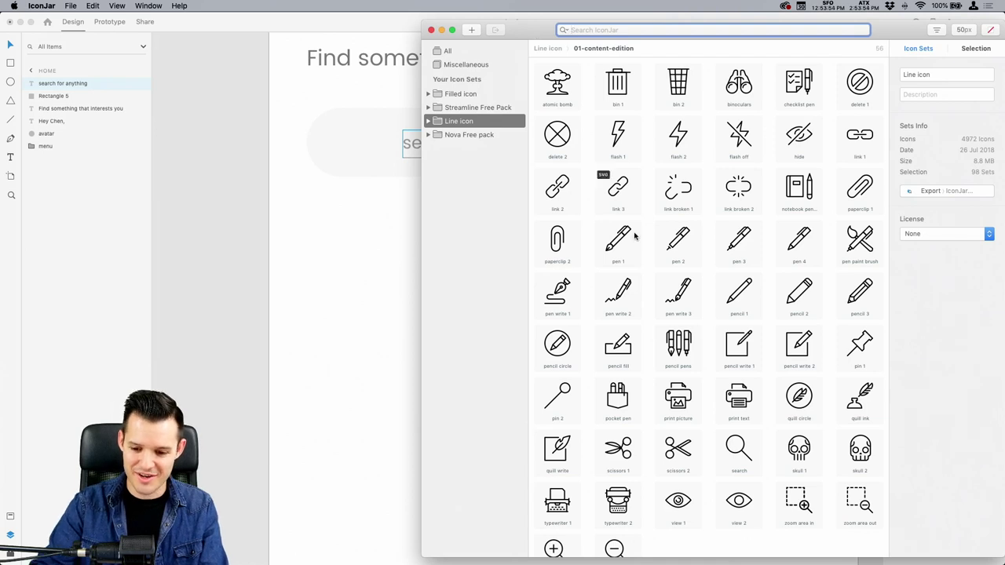
drag(741, 454, 381, 318)
Shrink the magnifier icon to about 16 px at 42% opacity, shifting the placeholder text slightly left.
click(421, 323)
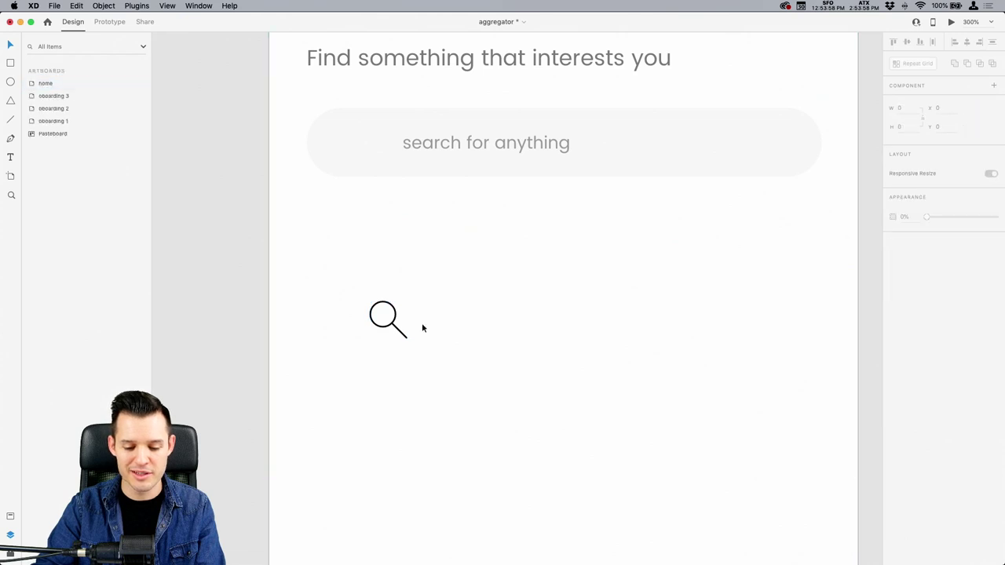
click(398, 333)
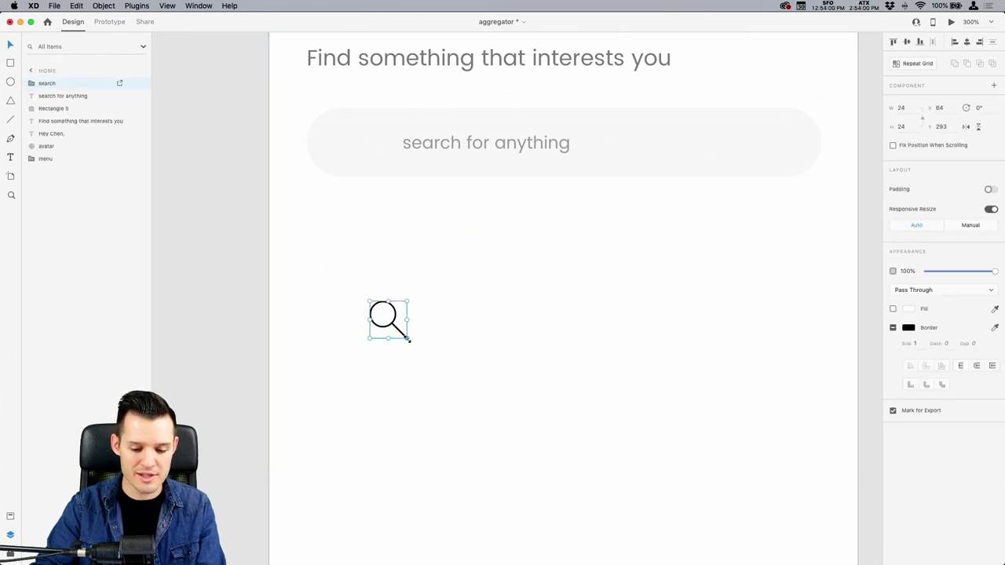
drag(409, 339, 358, 149)
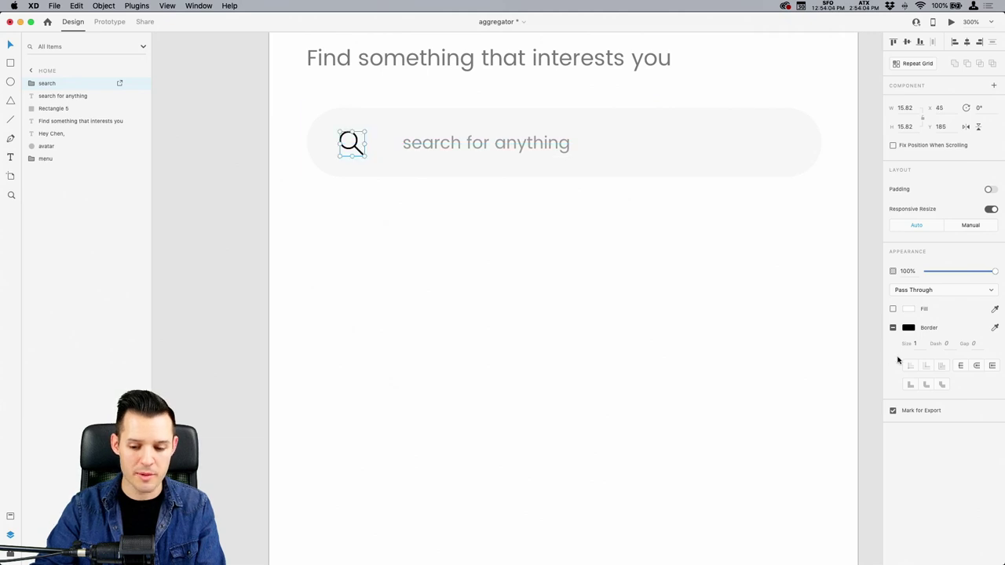
drag(970, 272, 945, 272)
drag(436, 146, 418, 142)
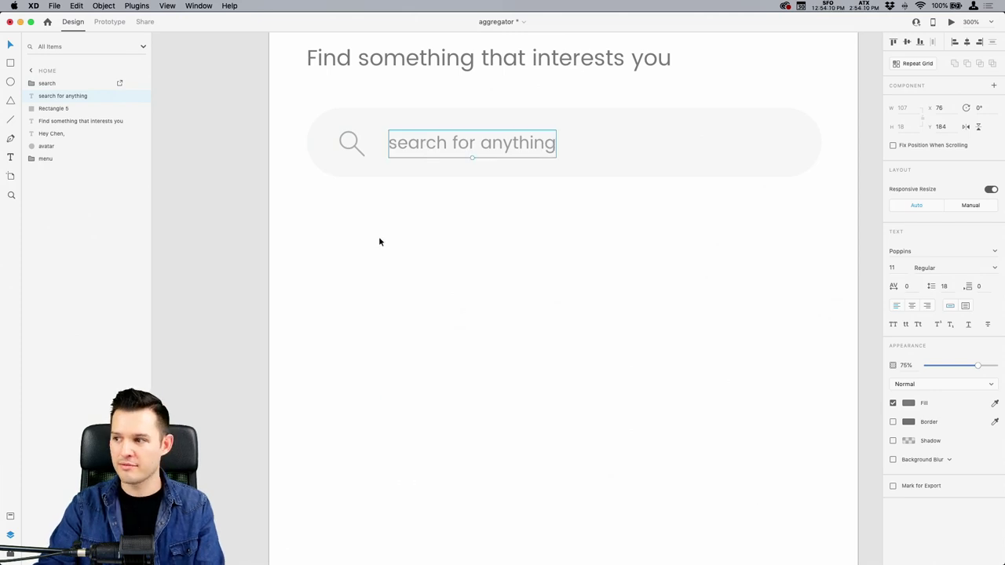
click(348, 145)
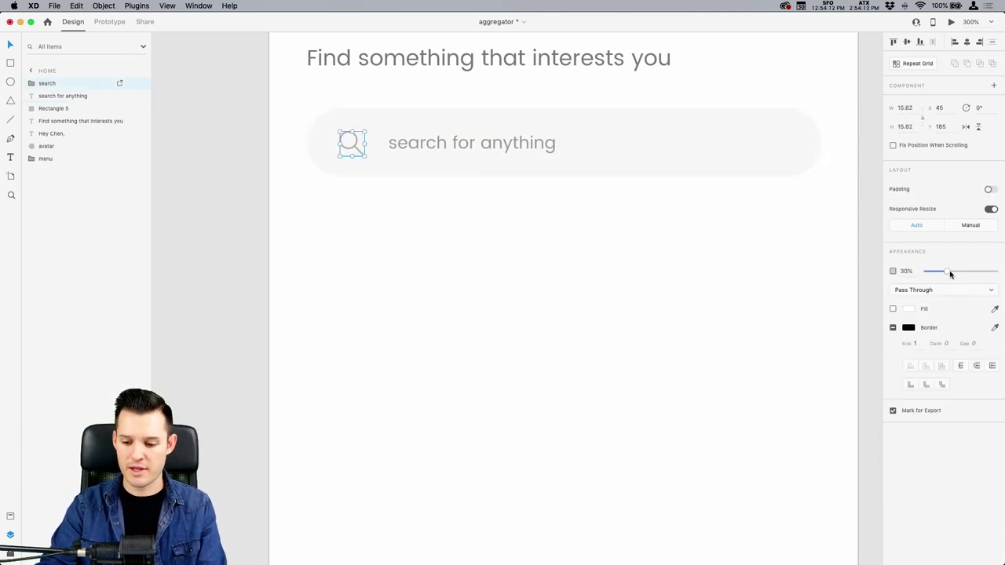
drag(945, 272, 954, 272)
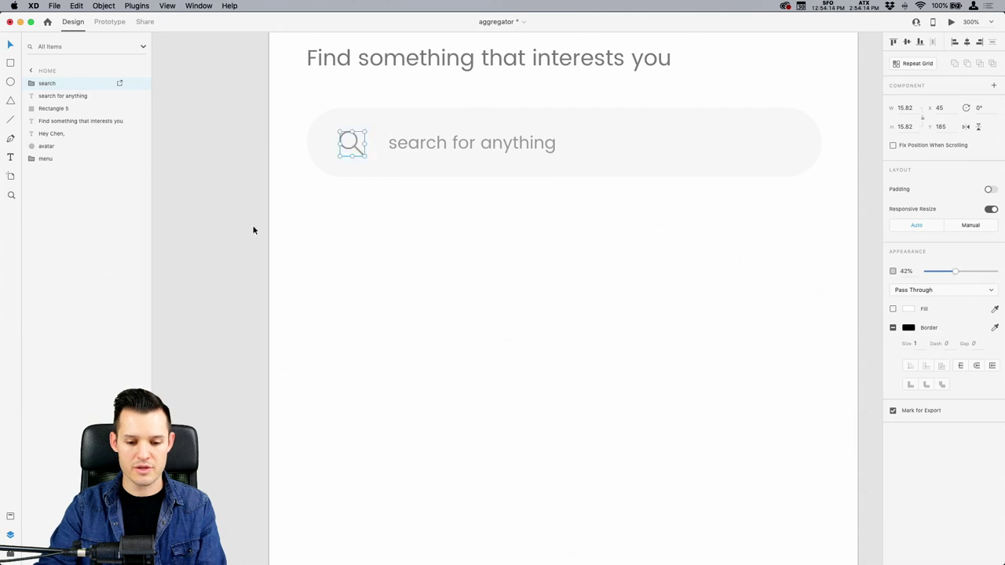
Set the 'search for anything' placeholder text's font size to 12.
click(450, 146)
click(894, 267)
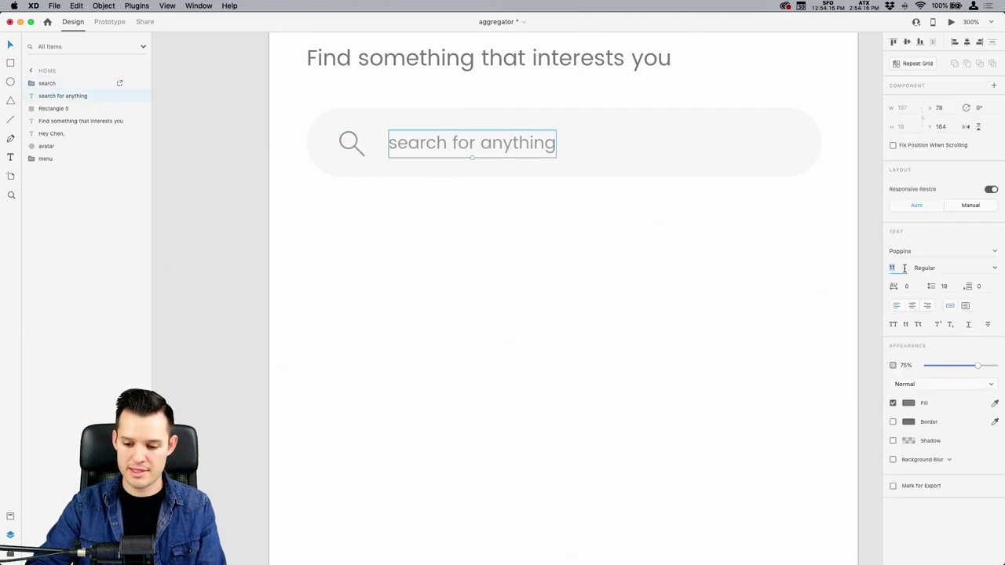
text(12)
key(Return)
shift+click(675, 165)
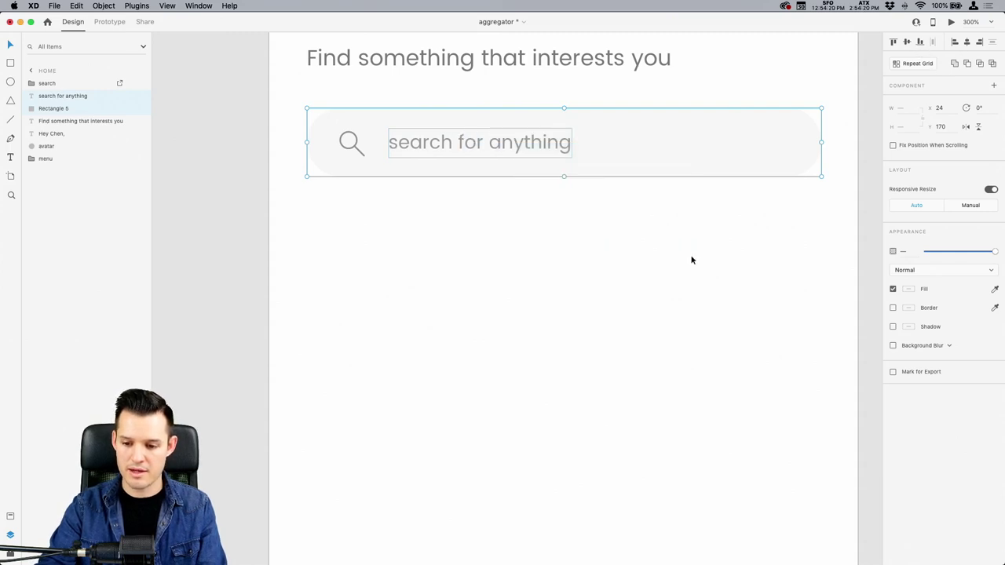
Group the search bar layers, name the group 'search bar', and save.
drag(616, 270, 321, 135)
key(super+g)
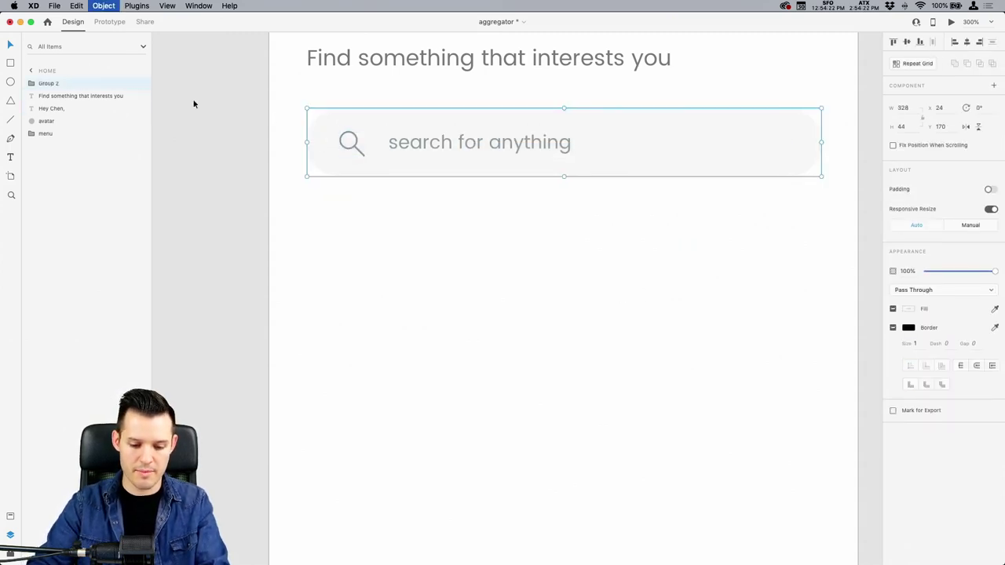
double_click(56, 83)
text(search ba)
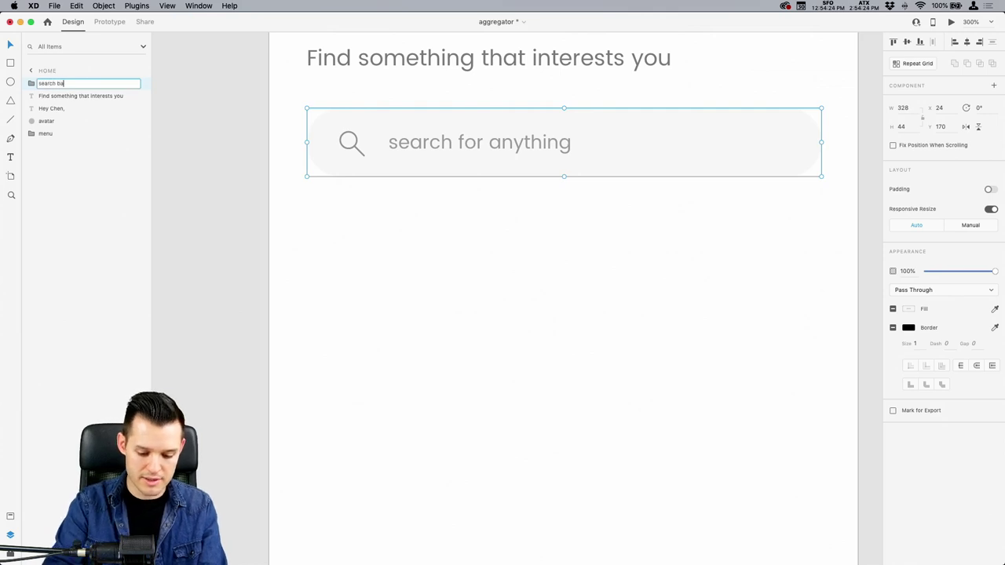
text(r)
key(Return)
click(202, 138)
key(super+s)
Group the greeting and subtitle texts as 'intro text' and save.
scroll(262, 90, up, 5)
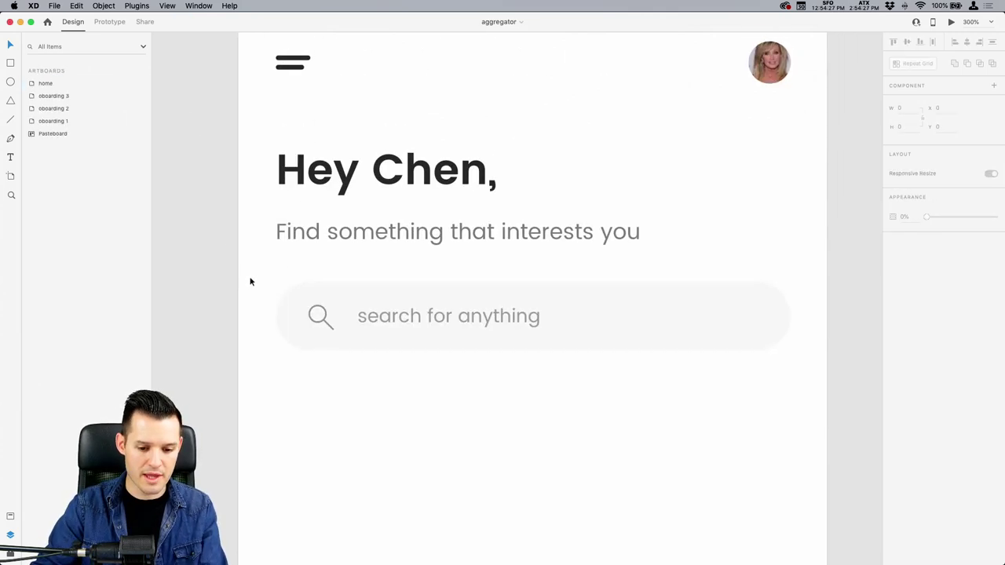
drag(259, 263, 373, 163)
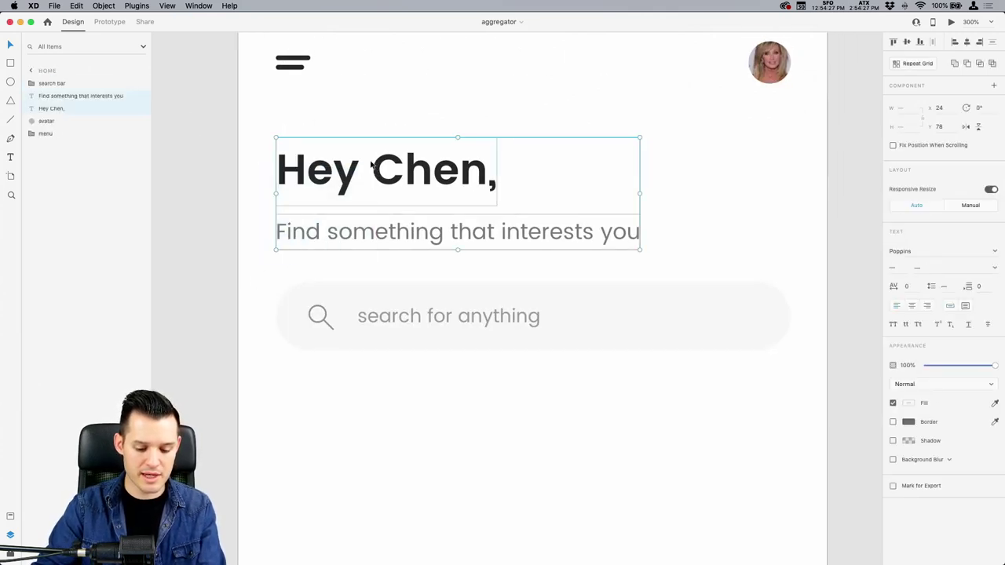
key(super+g)
double_click(58, 97)
text(t)
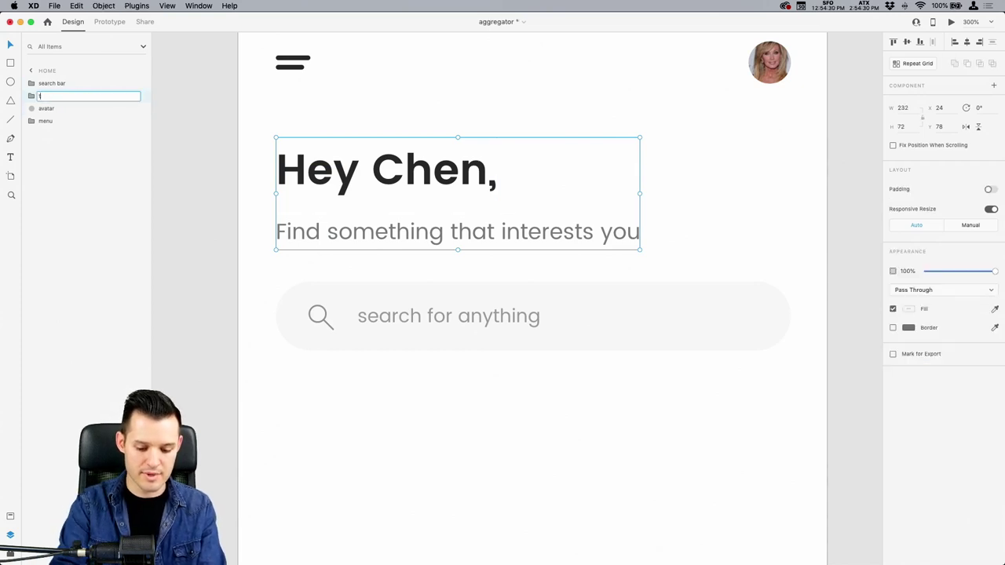
text(ntro tex)
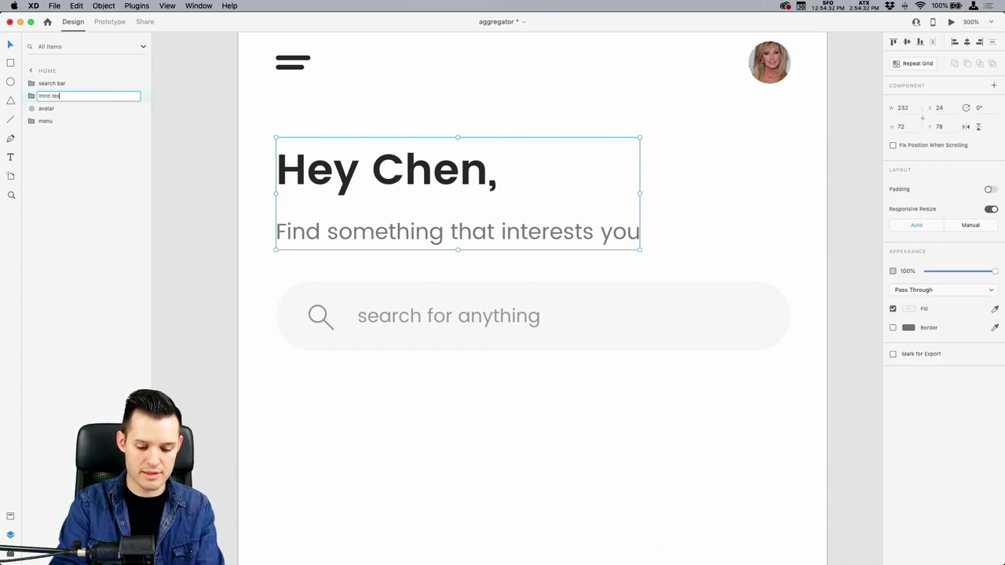
text(t)
key(Return)
click(204, 115)
key(super+s)
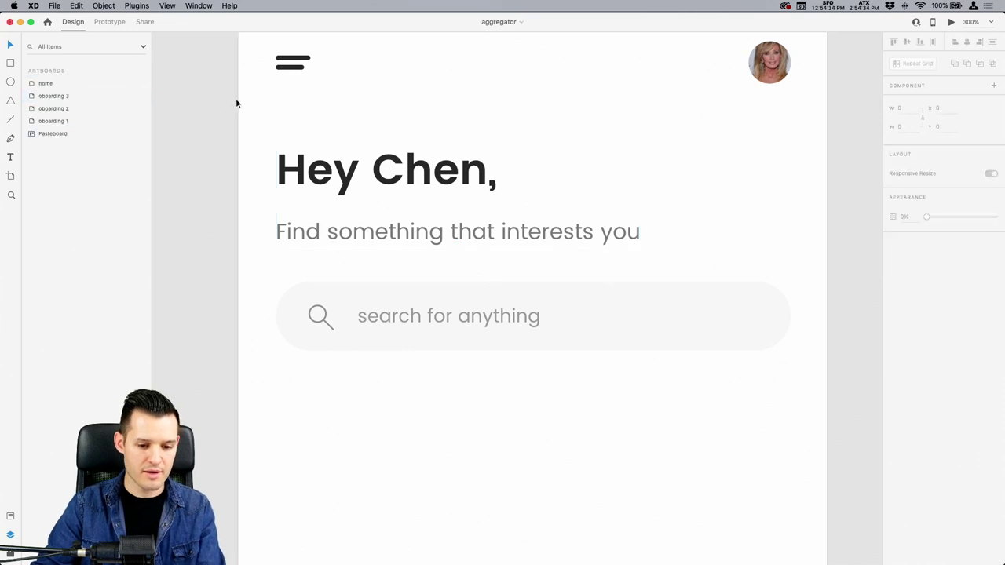
Group the menu icon and avatar as 'nav', save, and zoom out to the artboard.
scroll(235, 103, up, 3)
drag(206, 176, 825, 85)
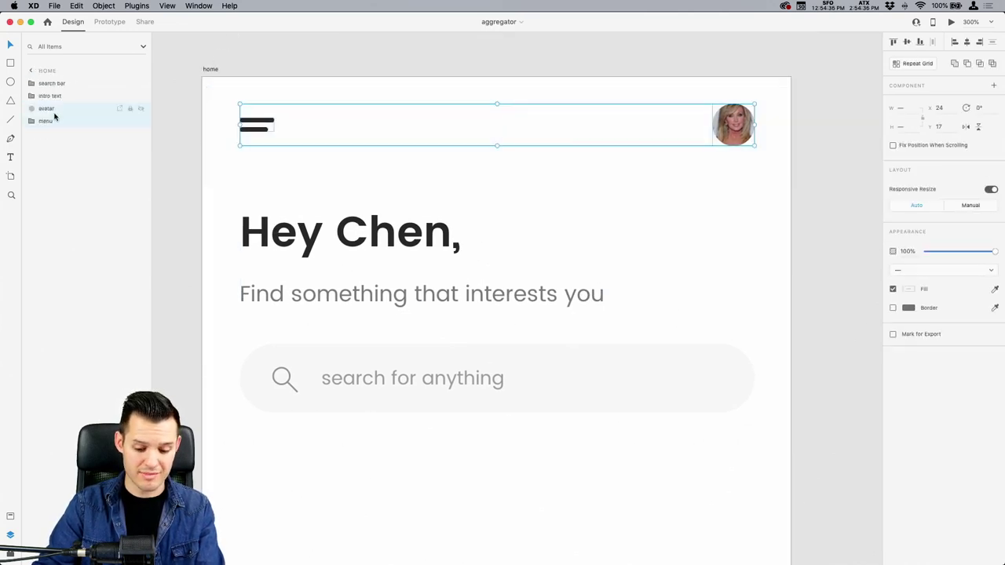
key(super+g)
double_click(48, 109)
text(nav)
key(Return)
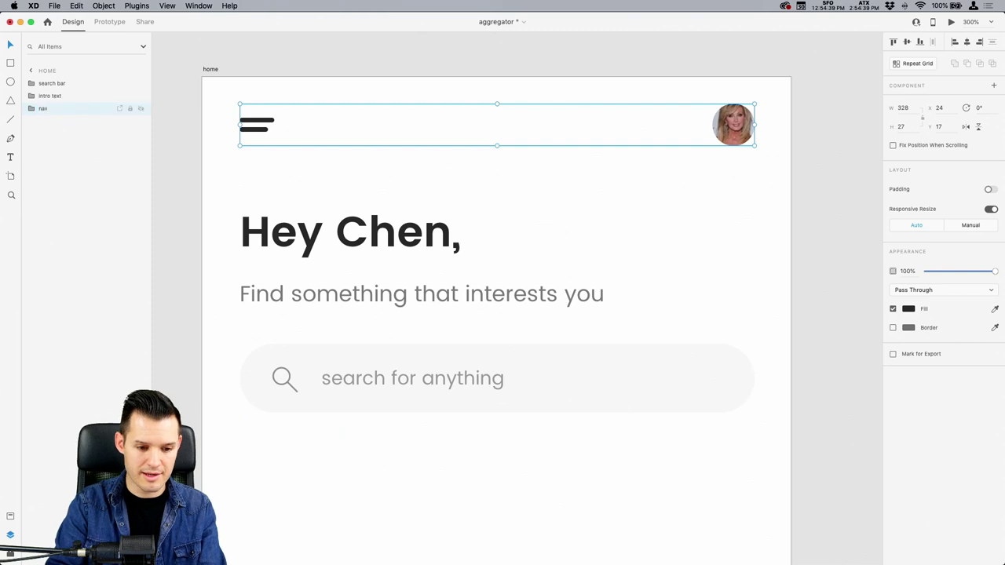
click(164, 144)
key(super+s)
key(super+minus)
scroll(265, 162, down, 3)
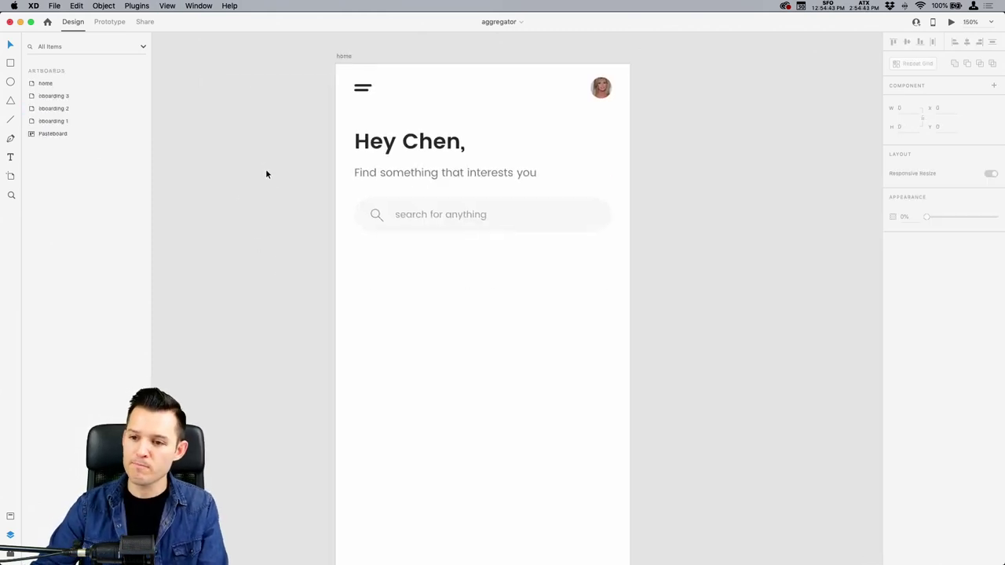
Duplicate the 'Hey Chen,' heading and place the copy below the search bar.
scroll(385, 230, down, 3)
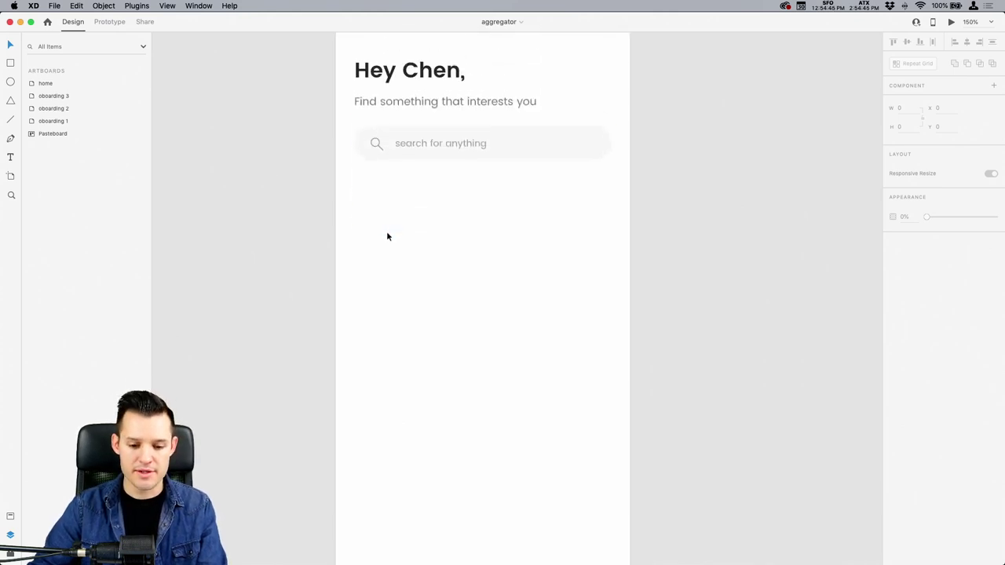
scroll(386, 236, up, 2)
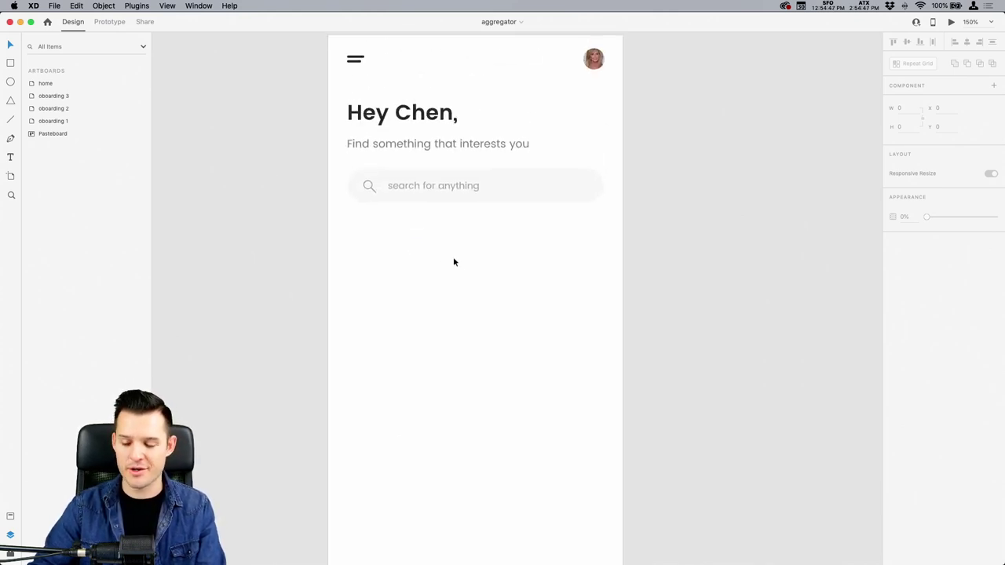
double_click(385, 112)
key(super+c)
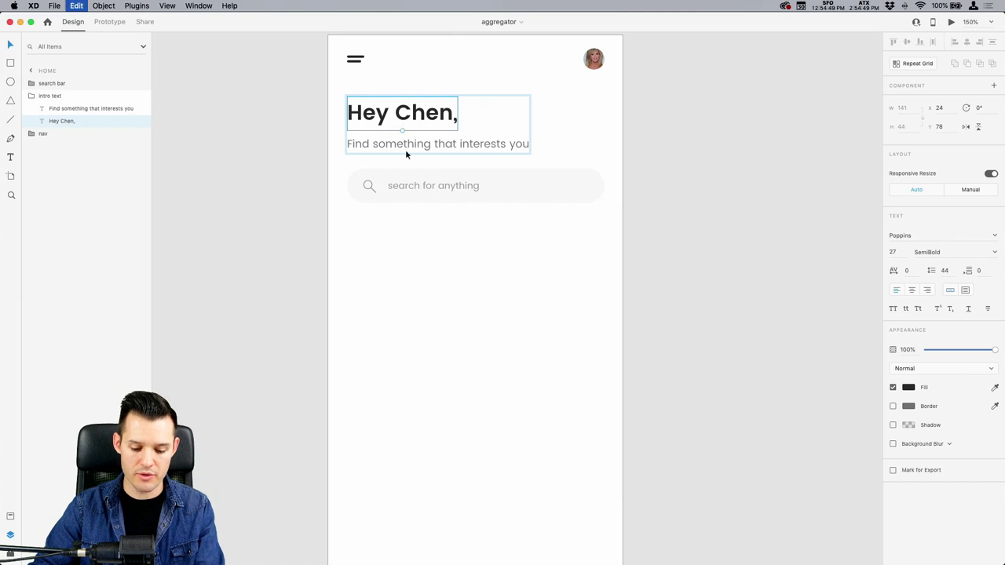
click(429, 279)
key(super+v)
drag(392, 113, 403, 261)
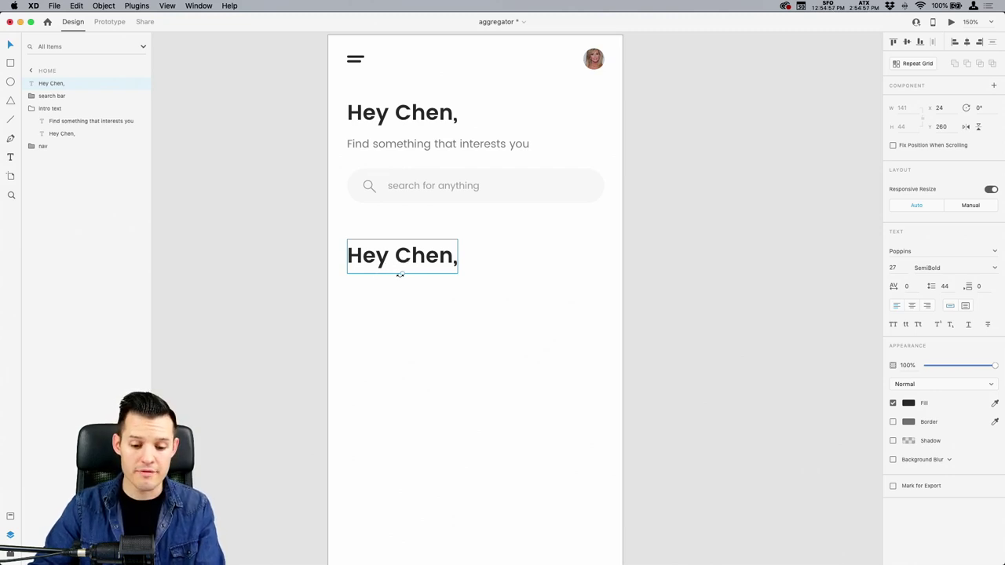
mouse_move(402, 274)
mouse_down()
mouse_move(392, 254)
mouse_move(388, 265)
mouse_up()
Set the copied heading to font size 20 and change its text to 'Categories'.
click(894, 267)
text(20)
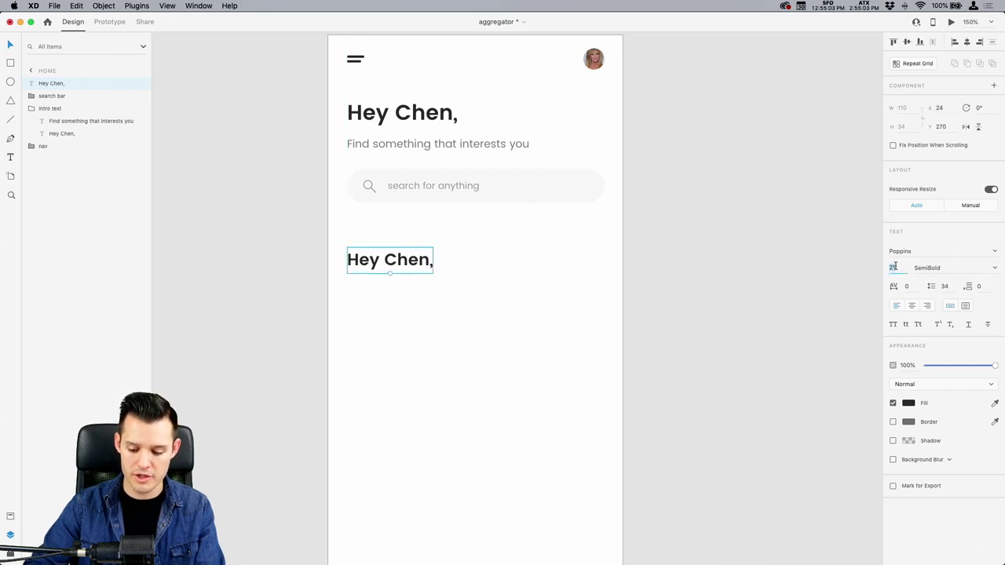
key(Return)
double_click(385, 262)
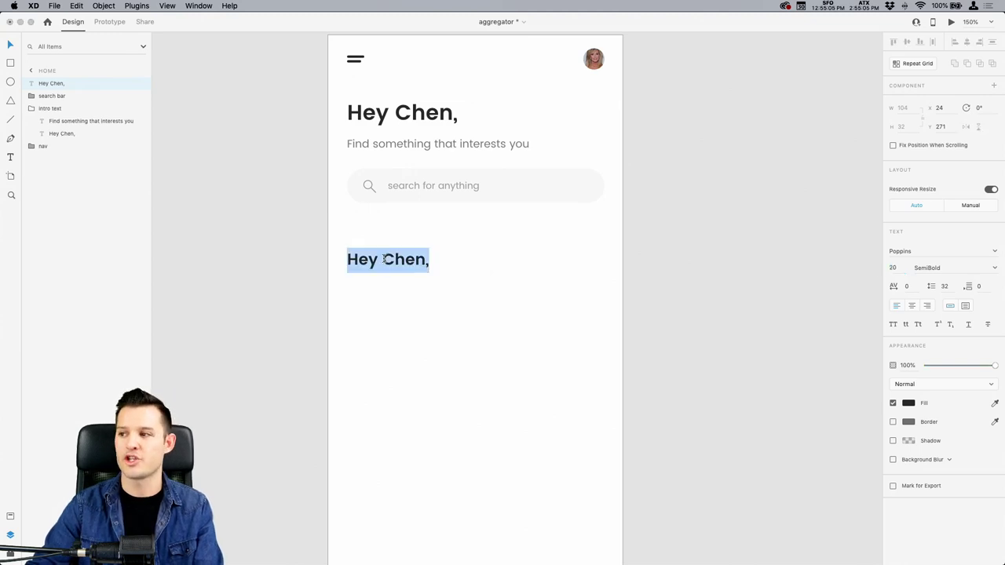
text(Categories)
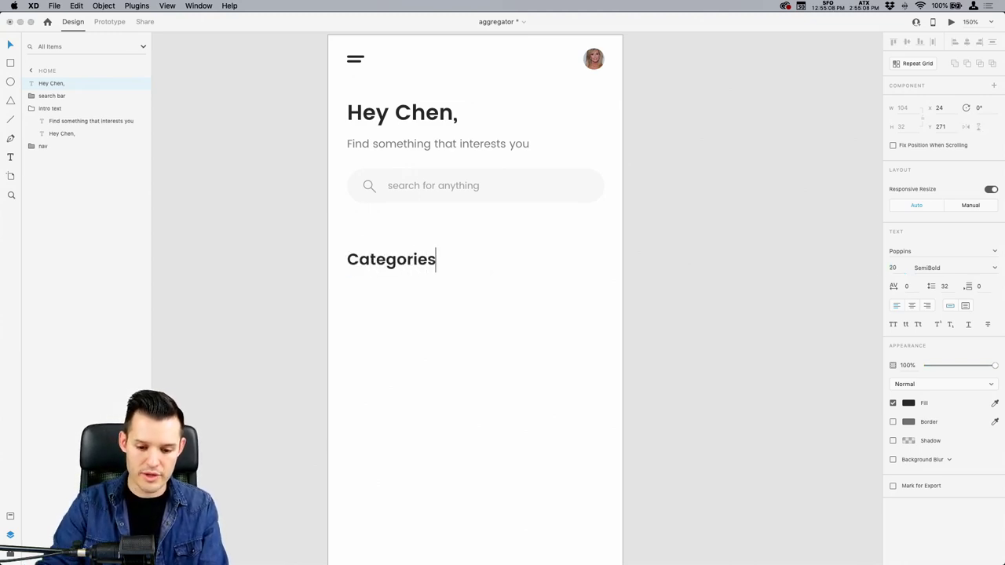
key(Escape)
Nudge the Categories heading slightly lower.
scroll(431, 316, left, 5)
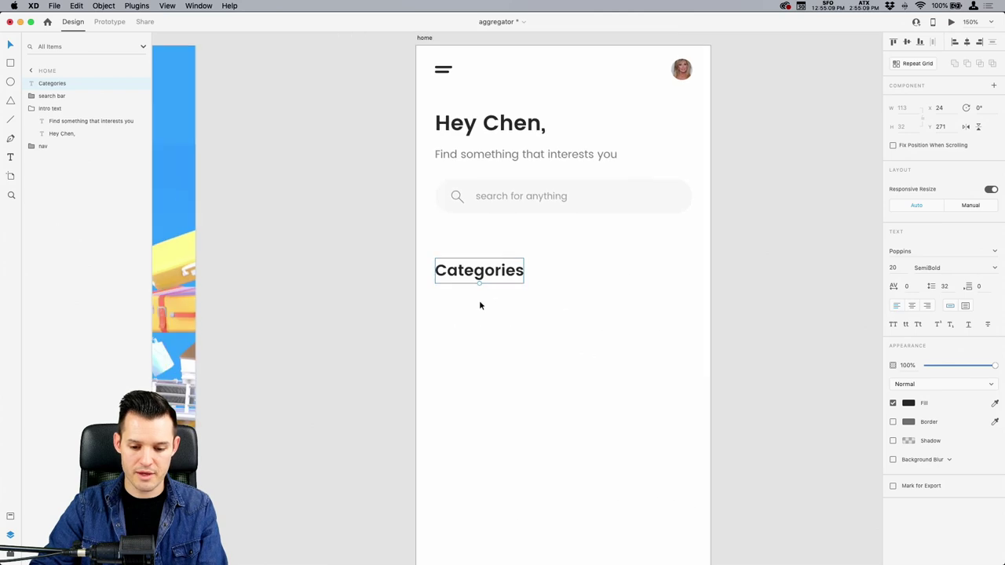
drag(478, 272, 483, 278)
scroll(547, 303, down, 2)
scroll(547, 303, right, 4)
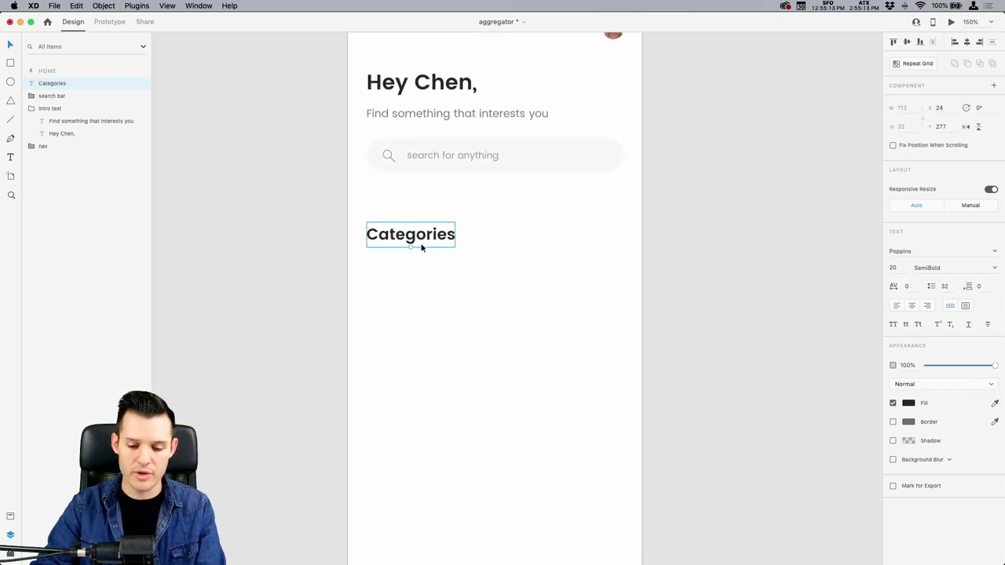
Duplicate the 'Find something that interests you' subtitle onto the Categories row, right-aligned.
double_click(437, 117)
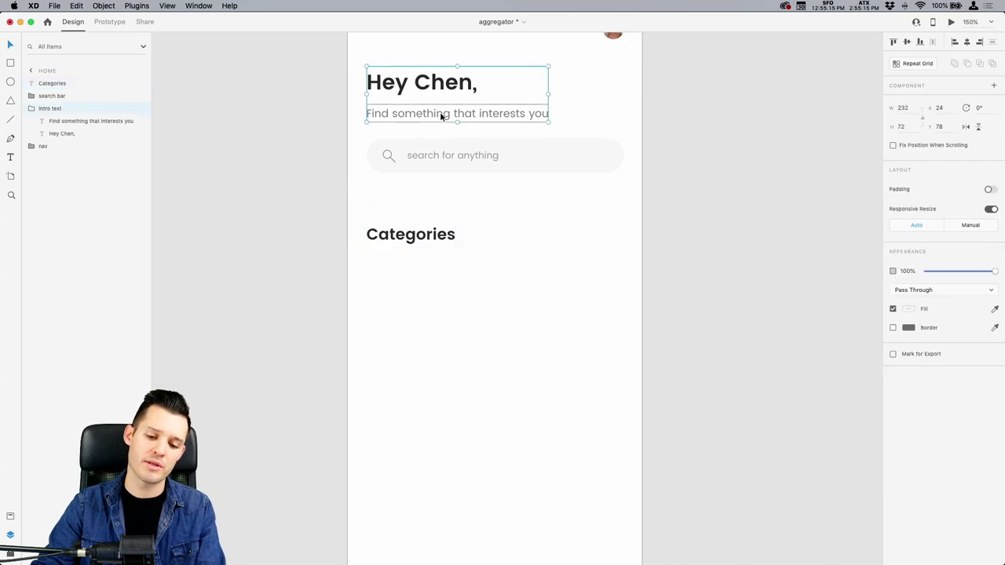
key(super+c)
click(424, 234)
key(super+v)
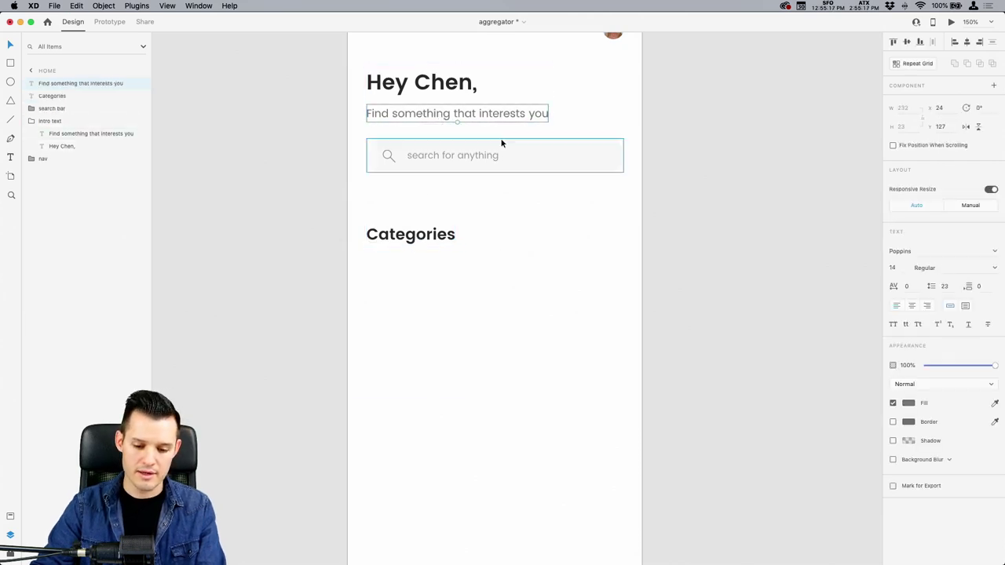
drag(499, 114, 568, 234)
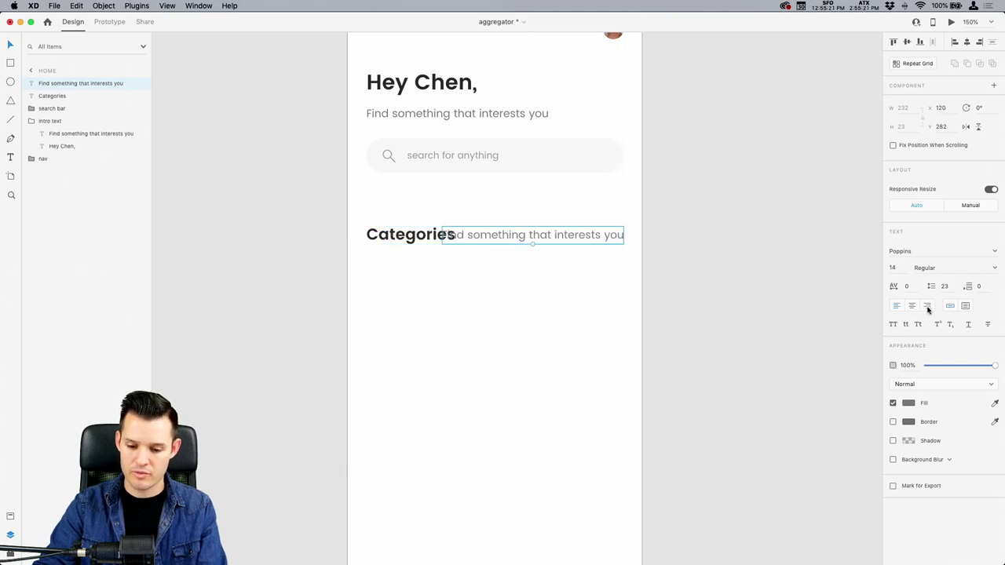
click(386, 248)
click(568, 241)
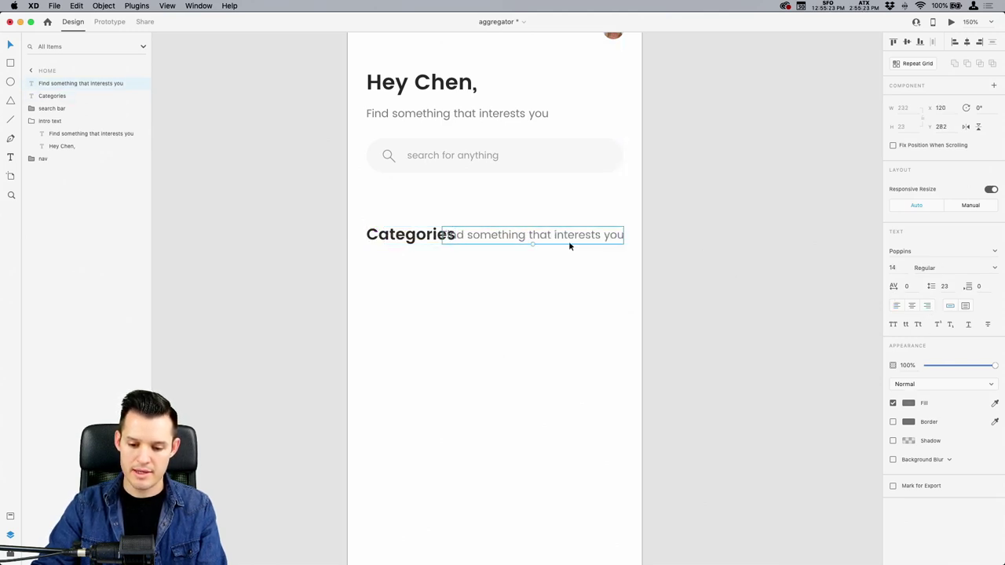
Change the copied subtitle's text to 'See all'.
double_click(571, 235)
text(See all)
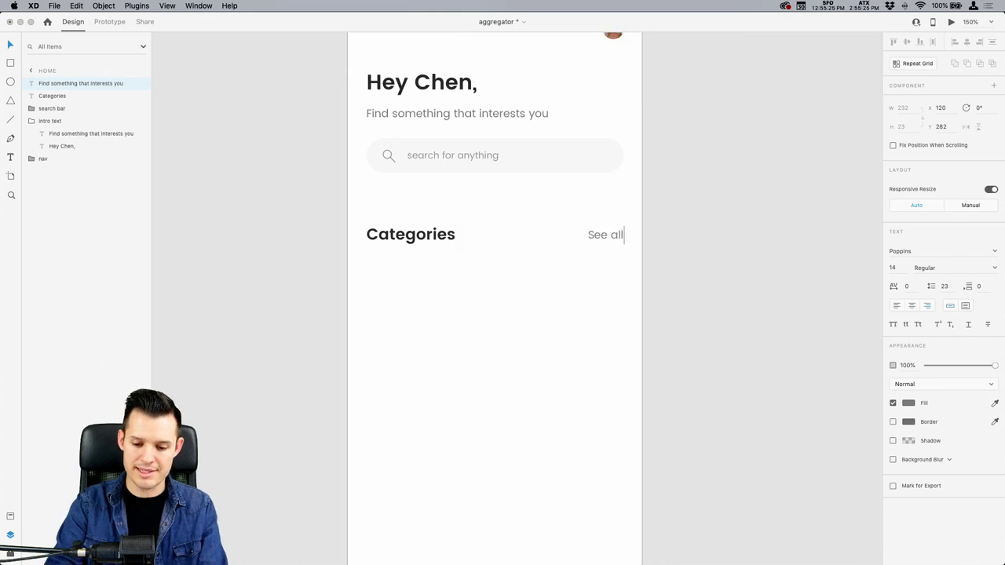
key(Escape)
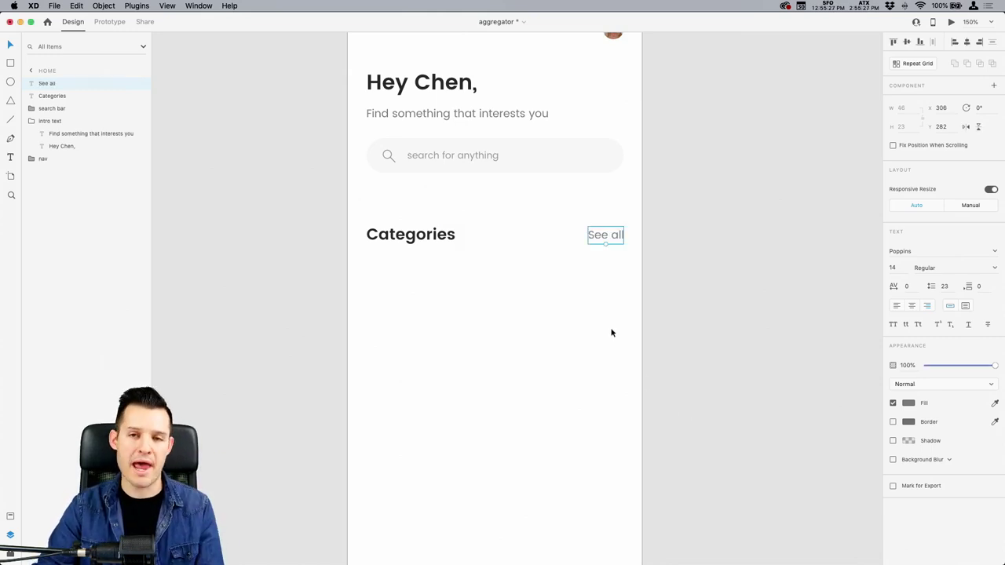
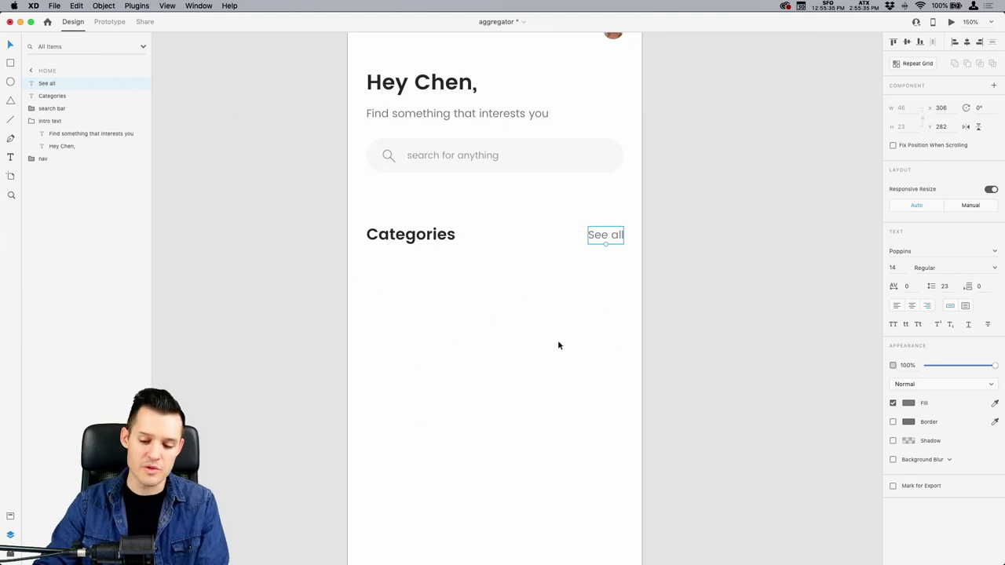
Change the 'See all' link text beside Categories to 'See All' and save the file.
click(563, 337)
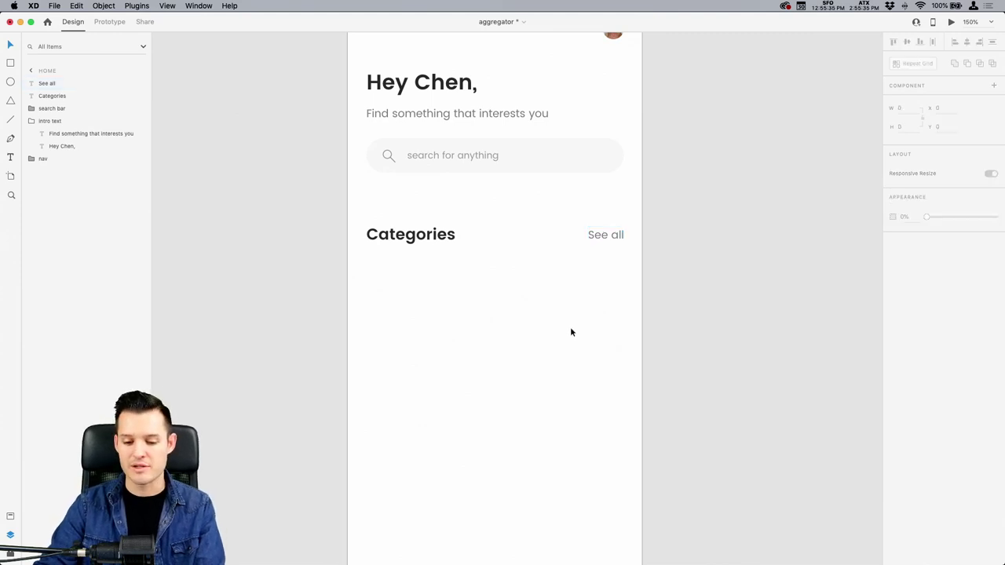
double_click(608, 238)
text(All)
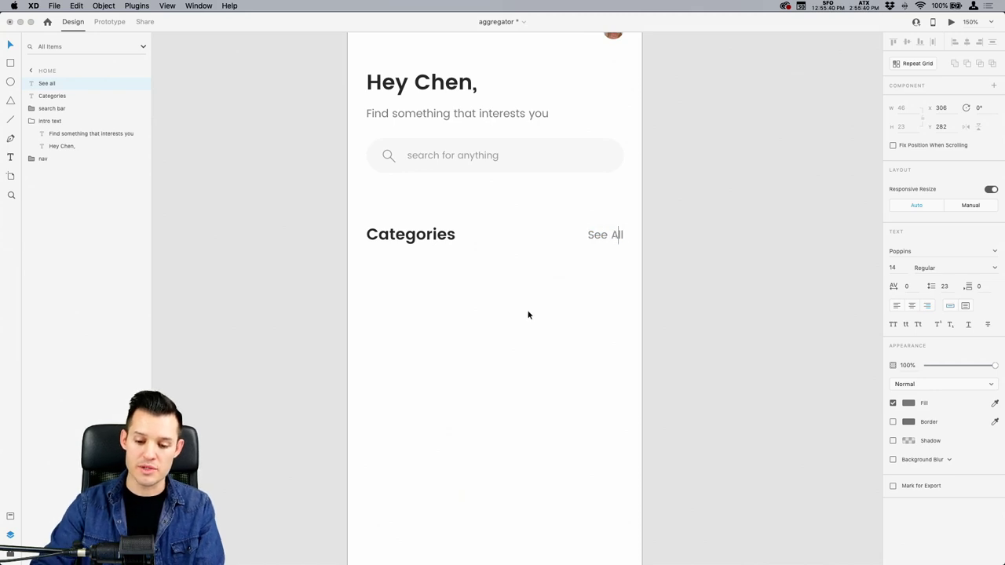
key(Escape)
scroll(428, 359, down, 4)
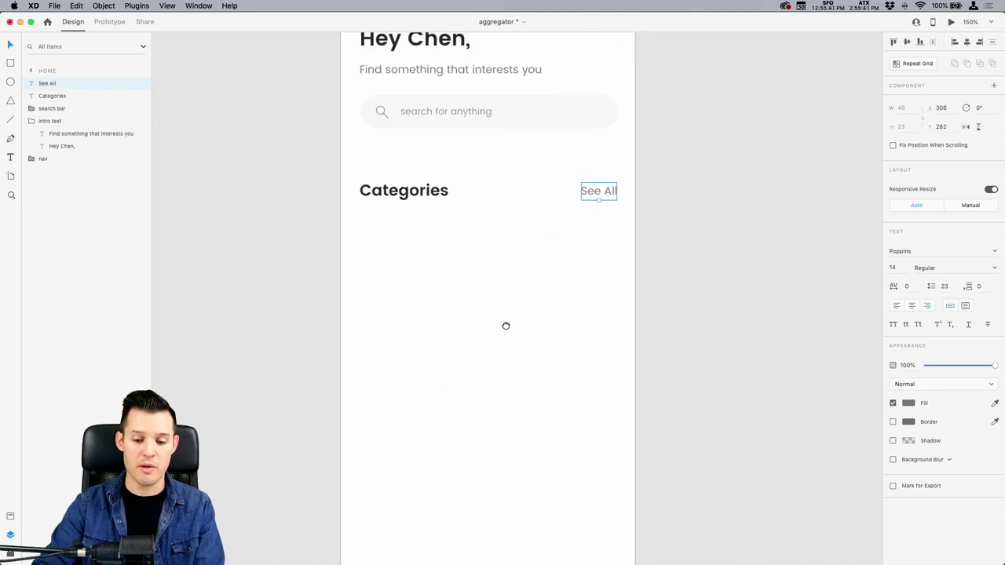
click(446, 209)
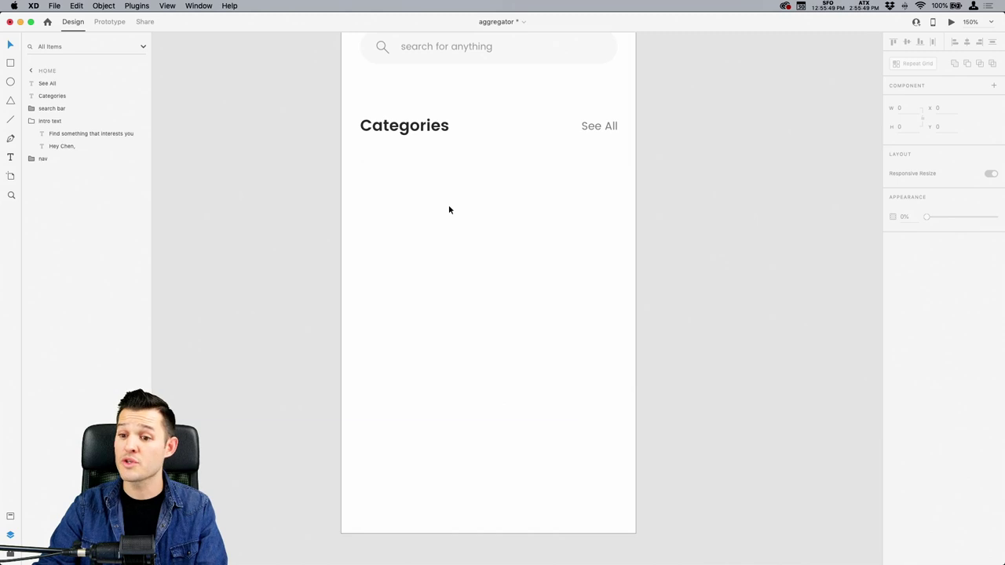
key(super+s)
drag(447, 207, 707, 320)
scroll(705, 314, down, 6)
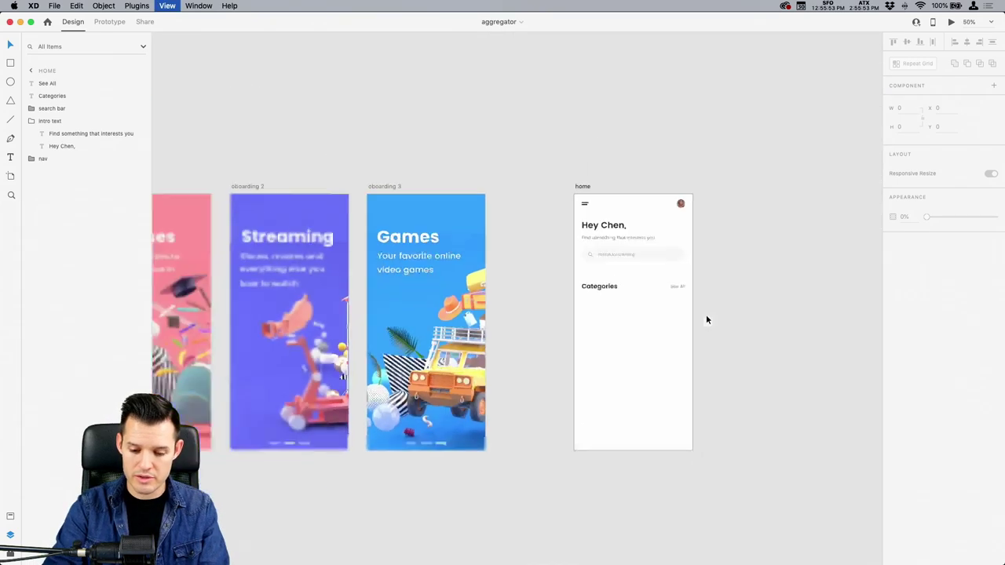
click(243, 353)
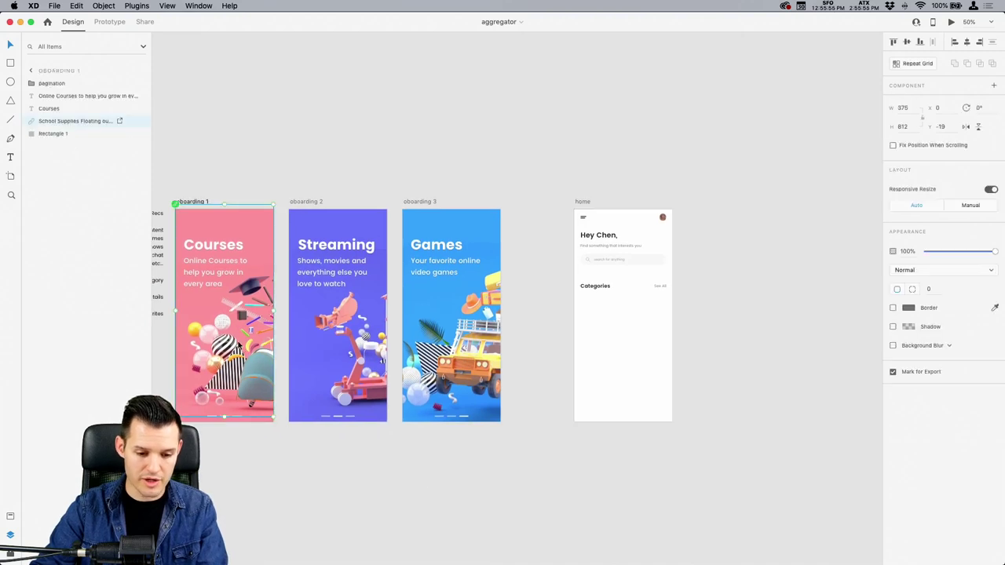
click(621, 406)
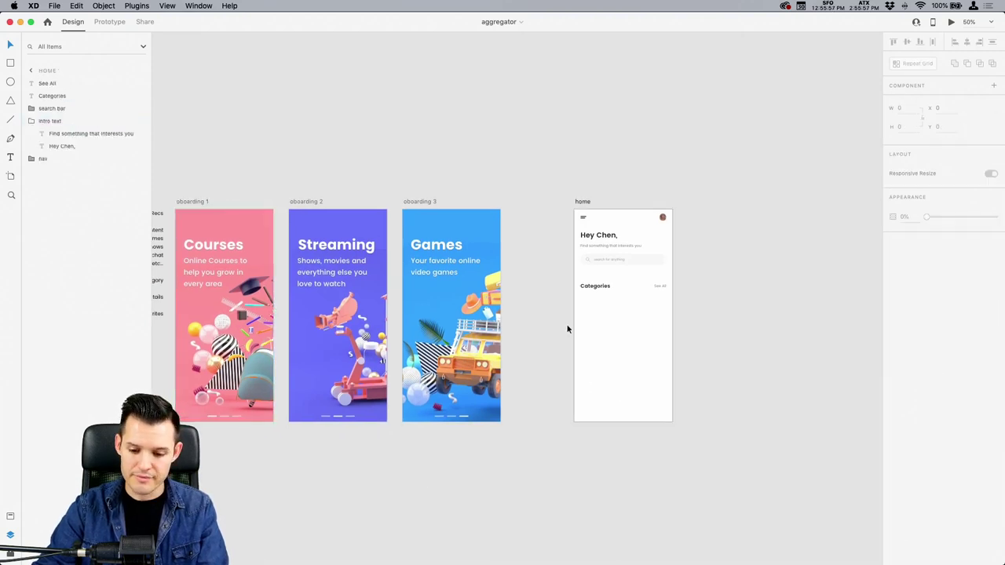
scroll(715, 219, right, 2)
key(z)
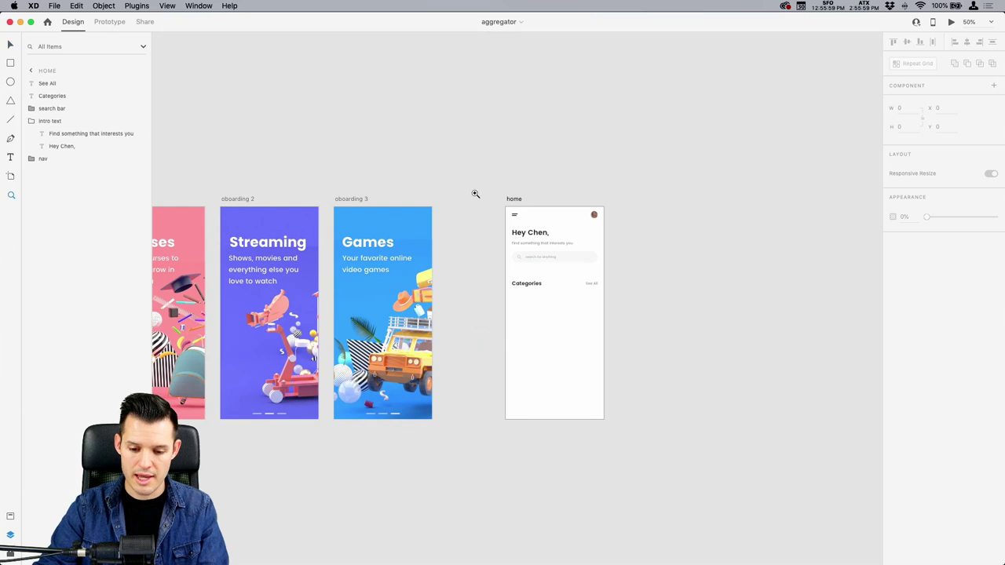
drag(473, 193, 662, 376)
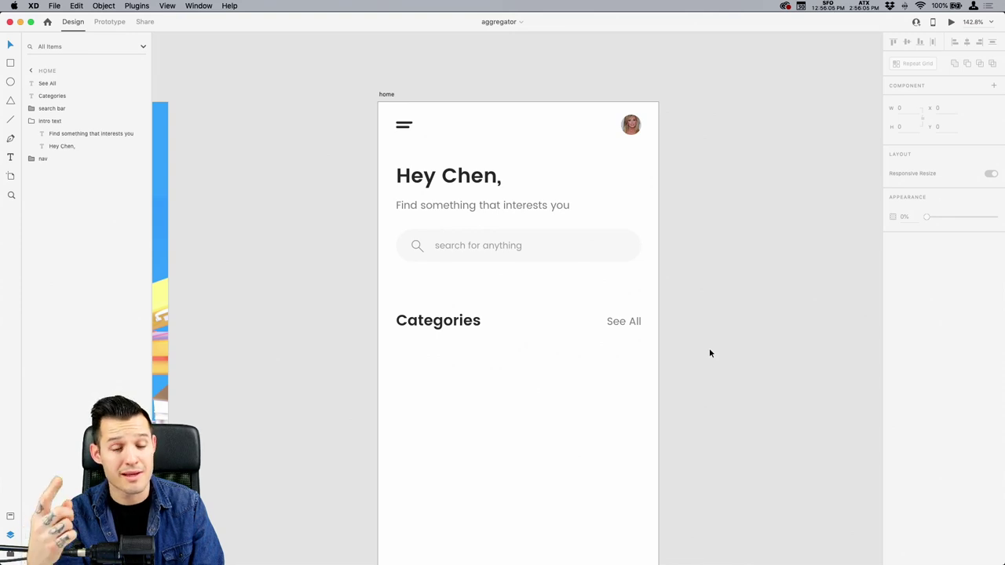
Draw a borderless pink rectangle below the Categories heading, nudged down slightly.
mouse_move(693, 356)
mouse_down()
mouse_move(689, 265)
mouse_move(729, 254)
mouse_up()
key(r)
mouse_move(437, 232)
mouse_down()
mouse_move(491, 298)
mouse_move(560, 315)
mouse_up()
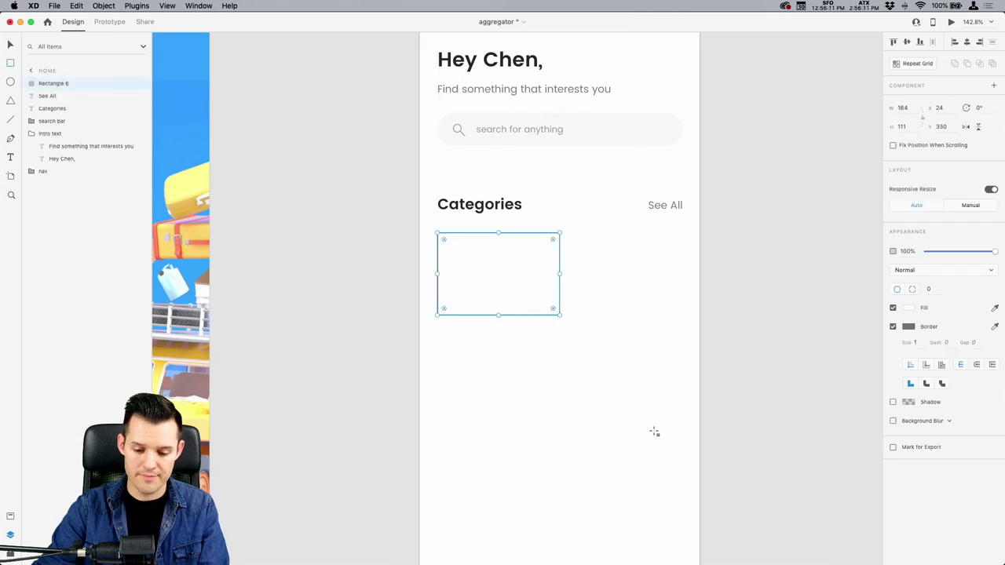
click(908, 308)
key(super+v)
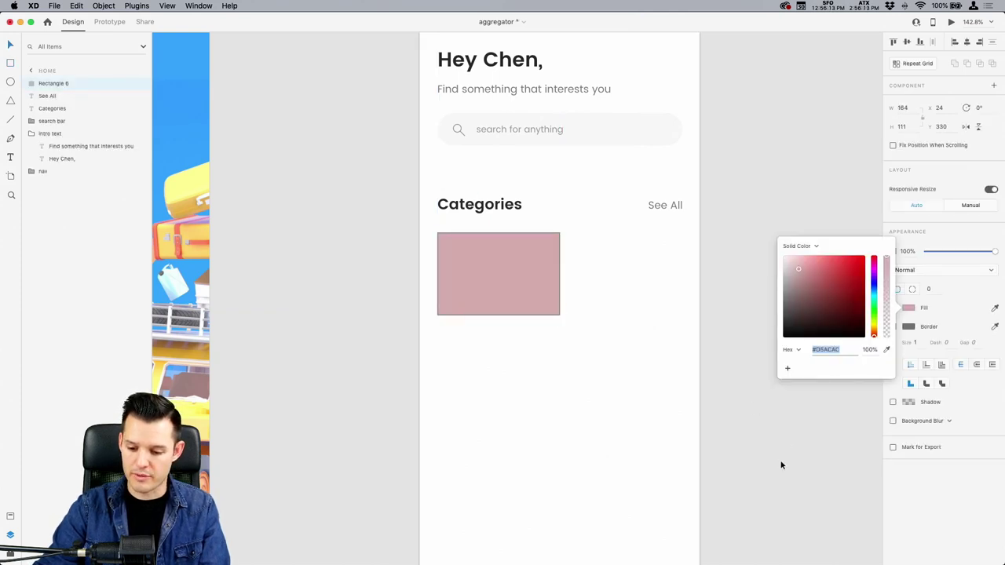
click(780, 464)
click(892, 327)
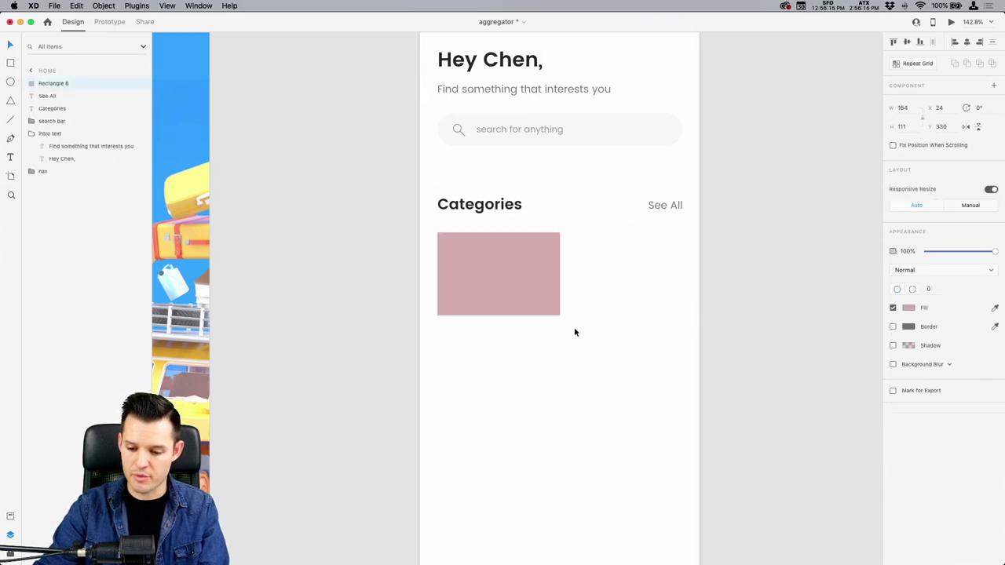
key(Down)
key(Down)
key(Down)
key(Down)
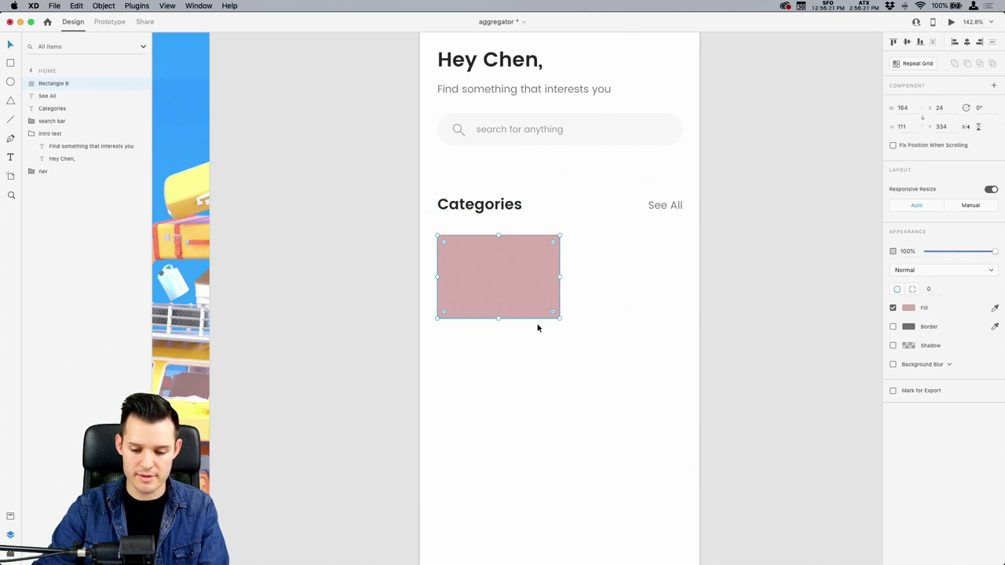
Duplicate the 164 × 111 pink card beside the original and zoom in on both.
drag(491, 293, 614, 291)
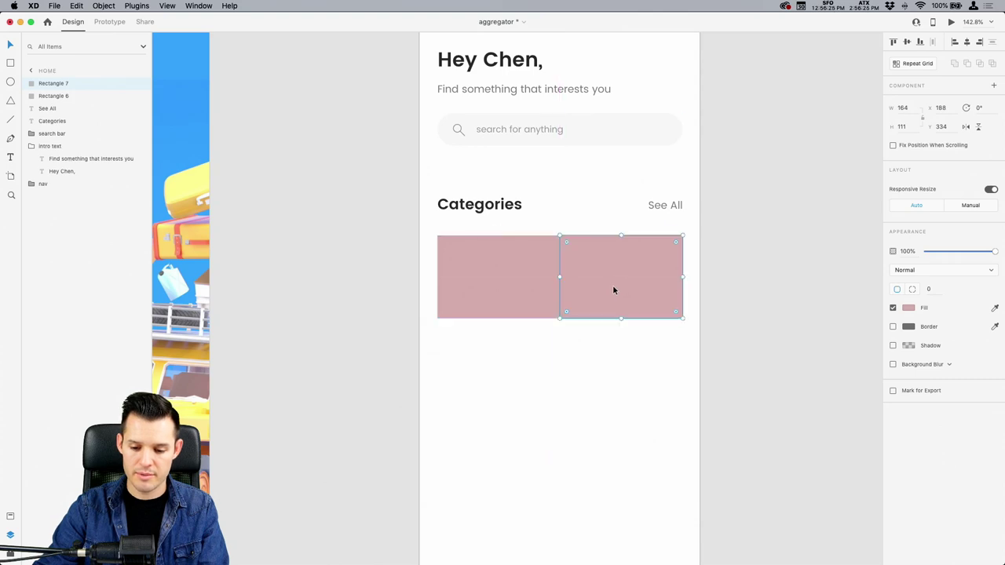
key(super+equal)
key(super+equal)
key(Escape)
Delete the duplicate card and make the remaining pink card a Repeat Grid across the artboard.
click(649, 274)
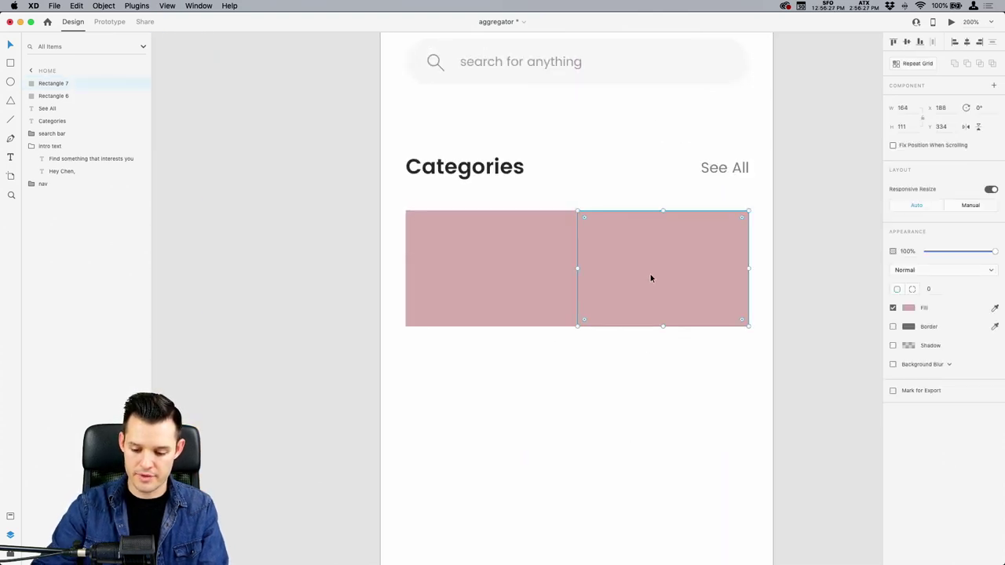
key(Delete)
click(556, 274)
key(super+r)
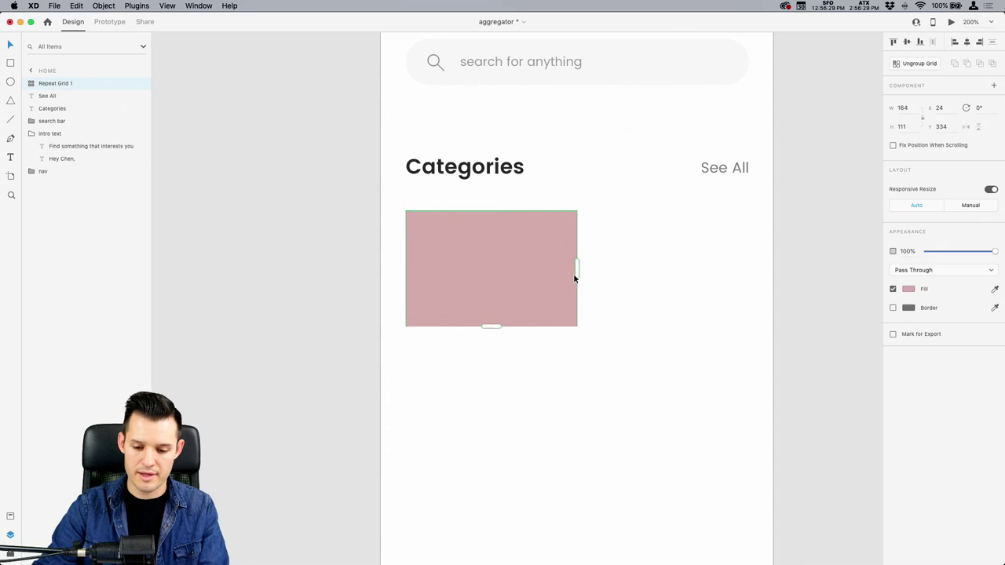
drag(576, 270, 770, 265)
mouse_move(592, 271)
mouse_down()
mouse_move(574, 275)
mouse_move(590, 274)
mouse_up()
Narrow the gap between the grid cards and ungroup the grid into separate rectangles.
double_click(507, 273)
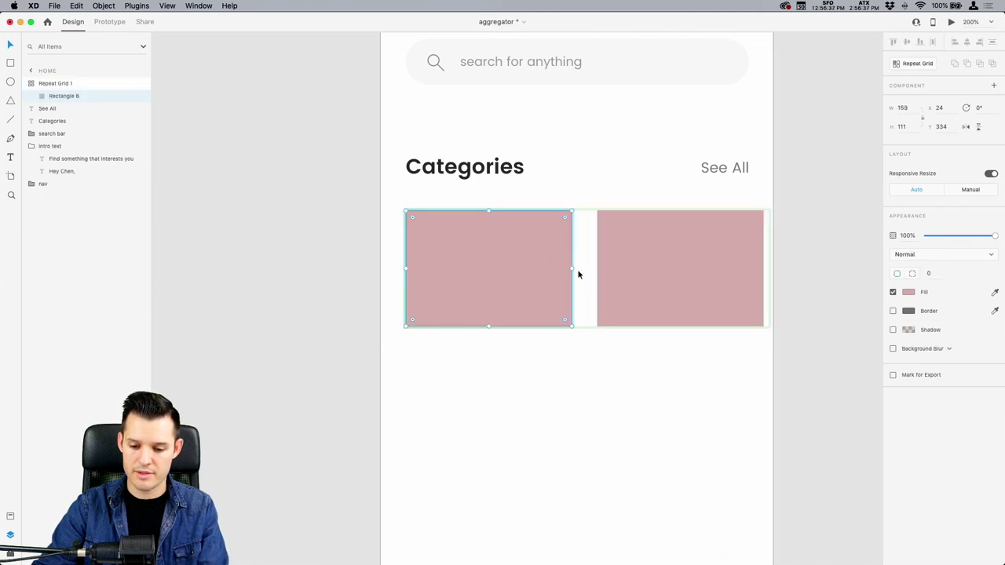
key(Escape)
drag(581, 278, 571, 277)
click(593, 340)
right_click(633, 290)
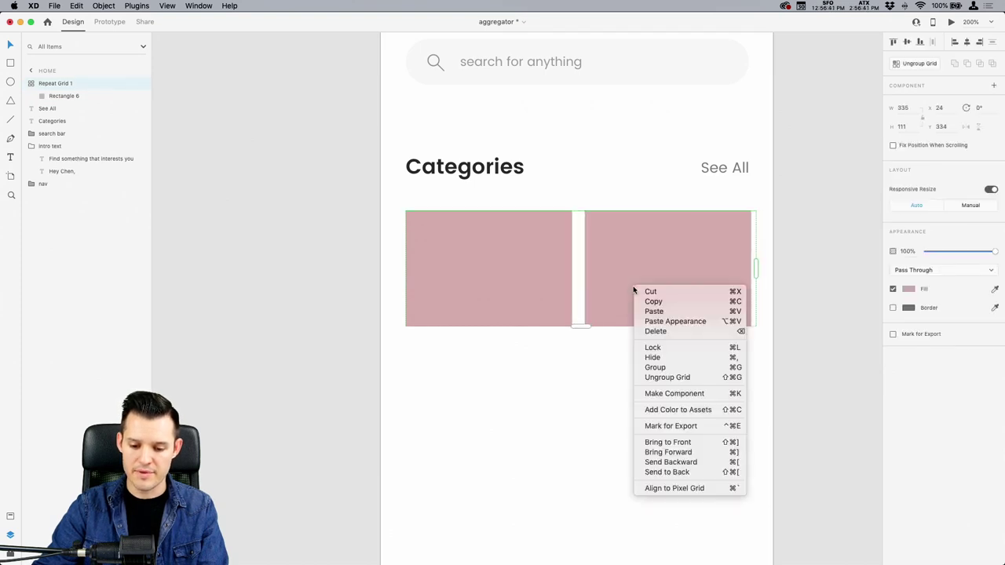
key(Return)
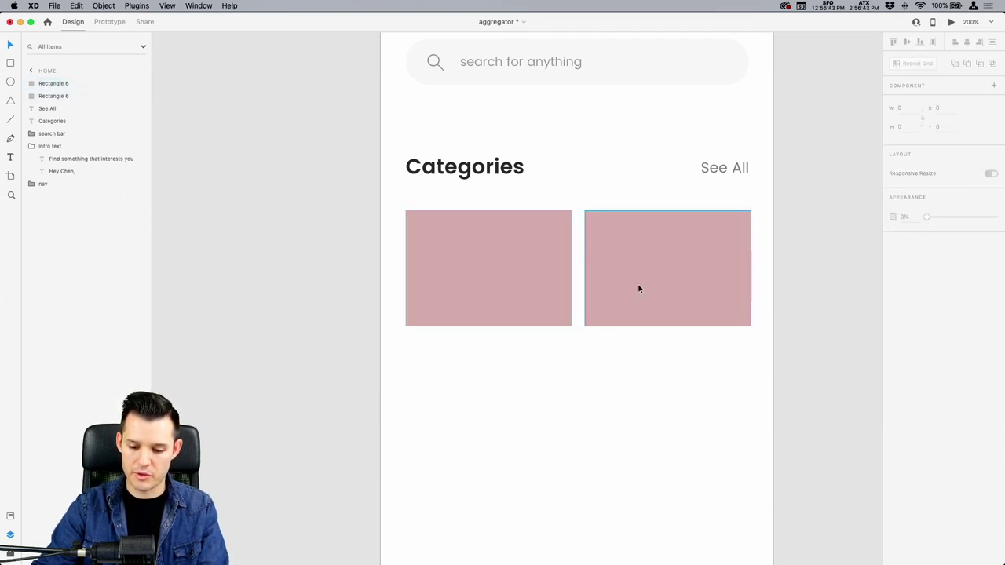
Delete the right rectangle and Alt-drag a copy of the left card beside it.
click(637, 283)
key(Delete)
click(482, 278)
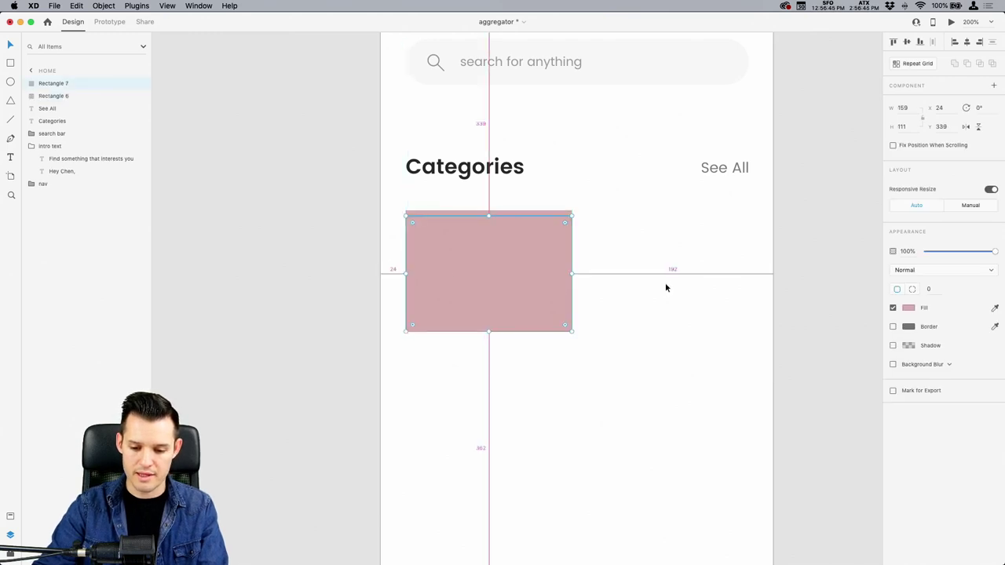
drag(531, 280, 671, 271)
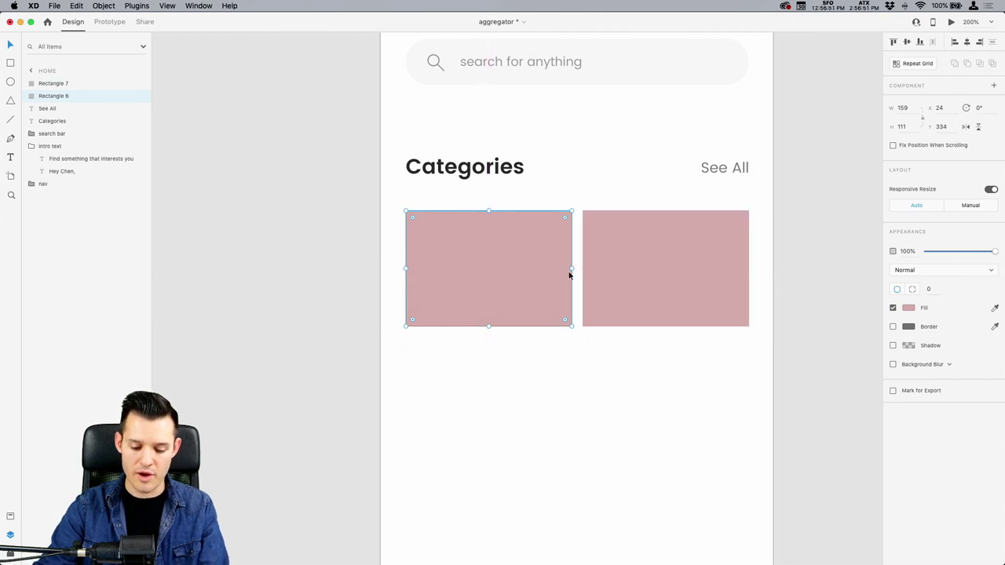
key(alt)
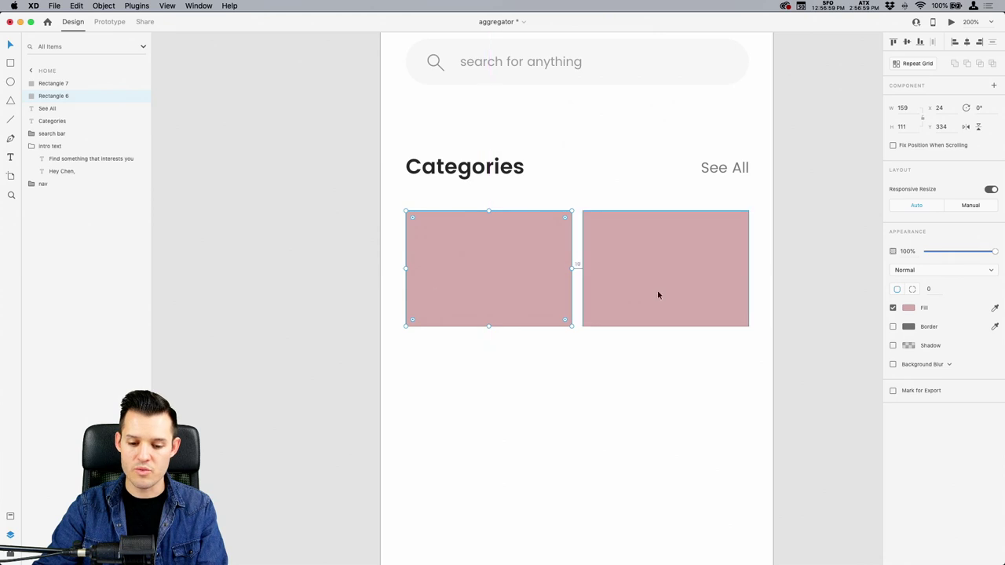
Check the two cards' spacing, then delete the right copy, leaving one 159 × 111 card.
click(729, 296)
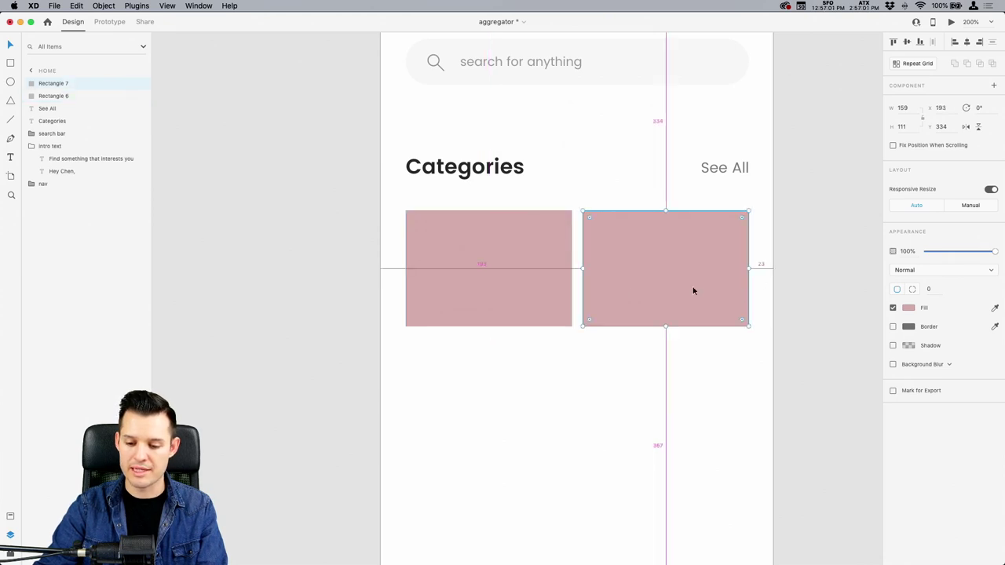
click(529, 296)
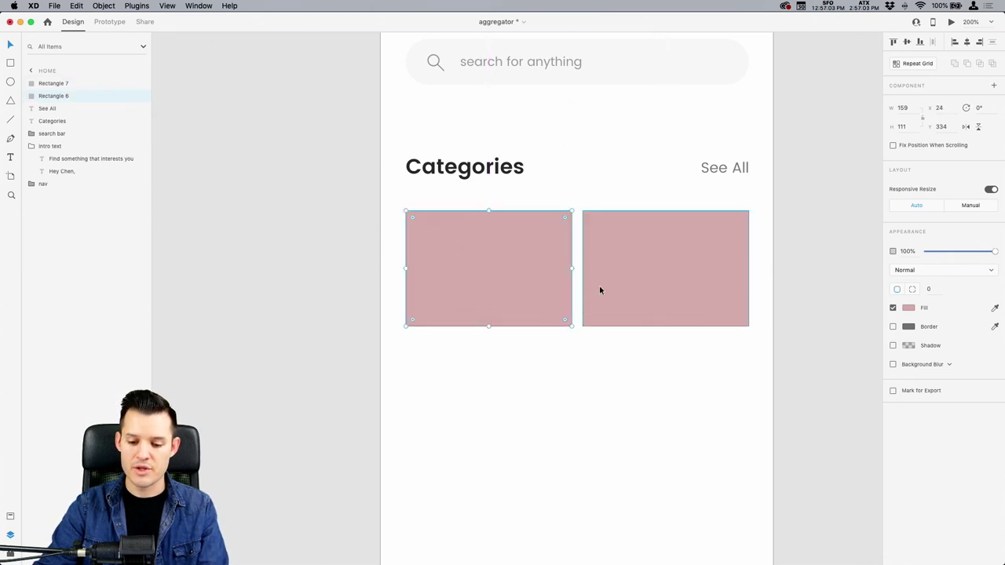
scroll(599, 290, right, 3)
scroll(573, 385, up, 2)
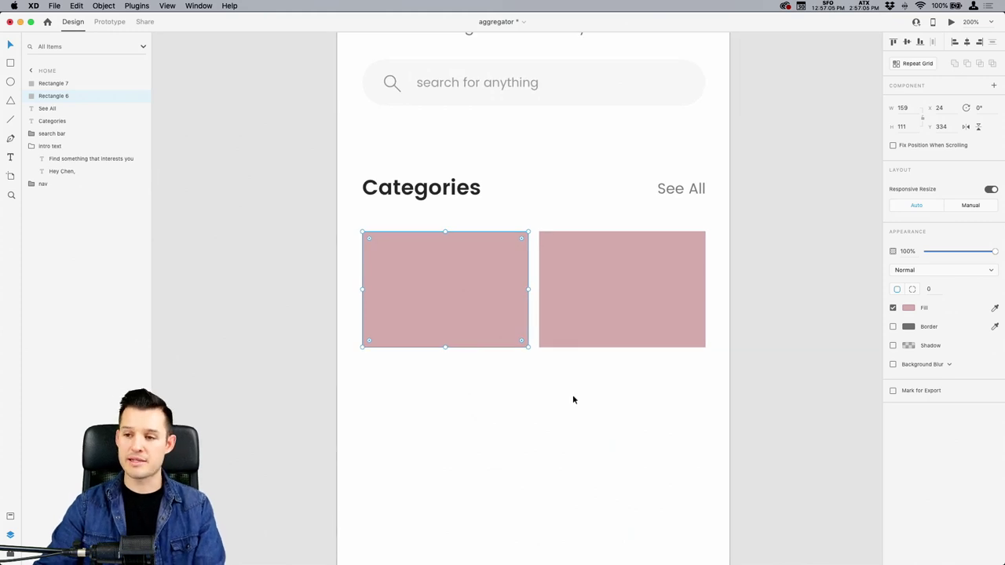
click(626, 278)
key(Delete)
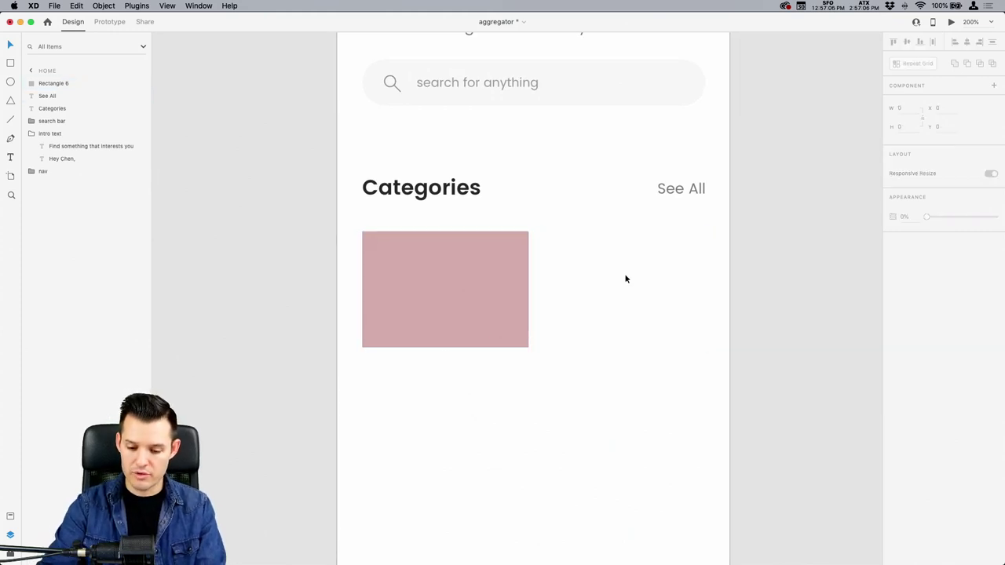
click(466, 274)
drag(518, 239, 518, 240)
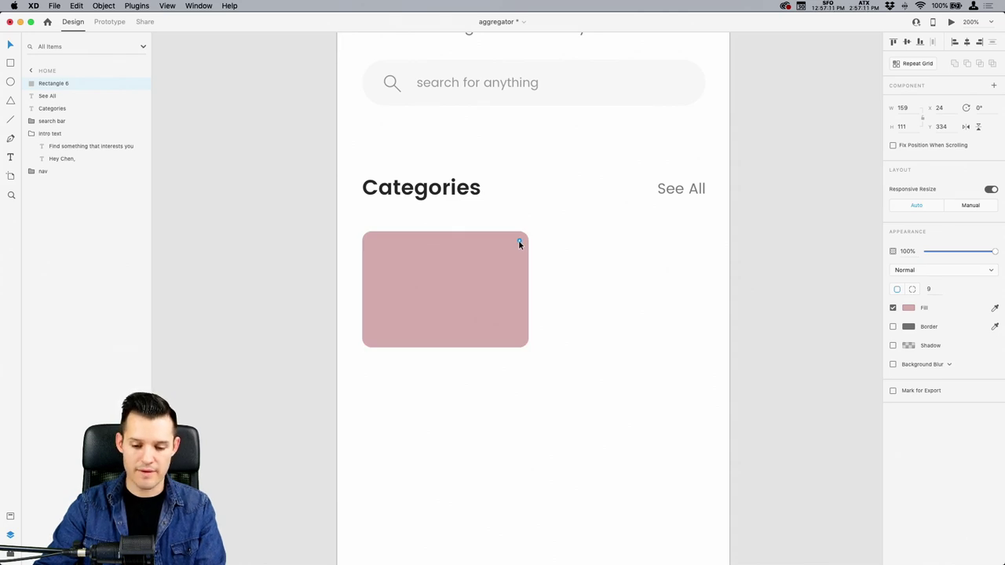
scroll(625, 361, left, 2)
click(624, 299)
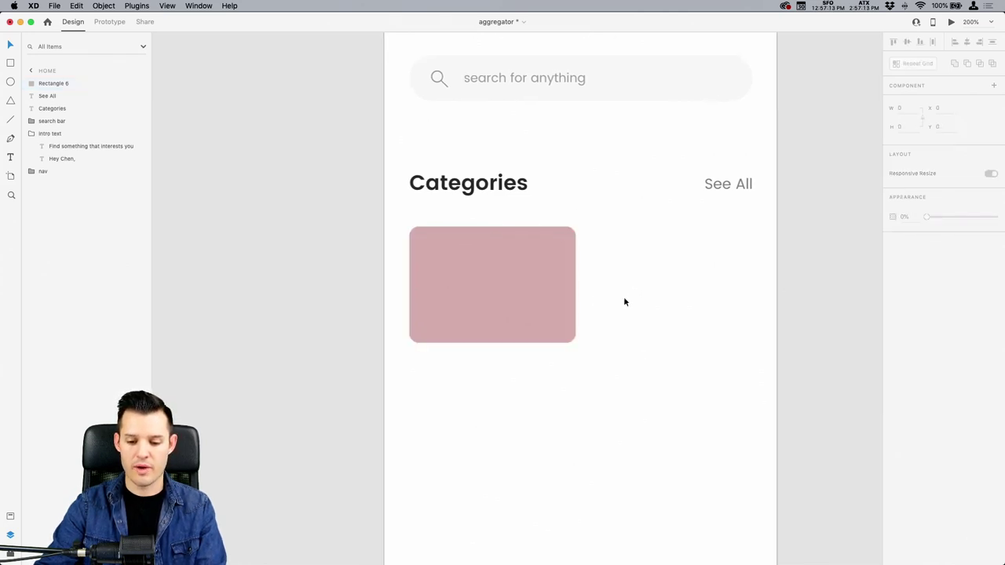
scroll(624, 301, down, 5)
scroll(745, 280, left, 5)
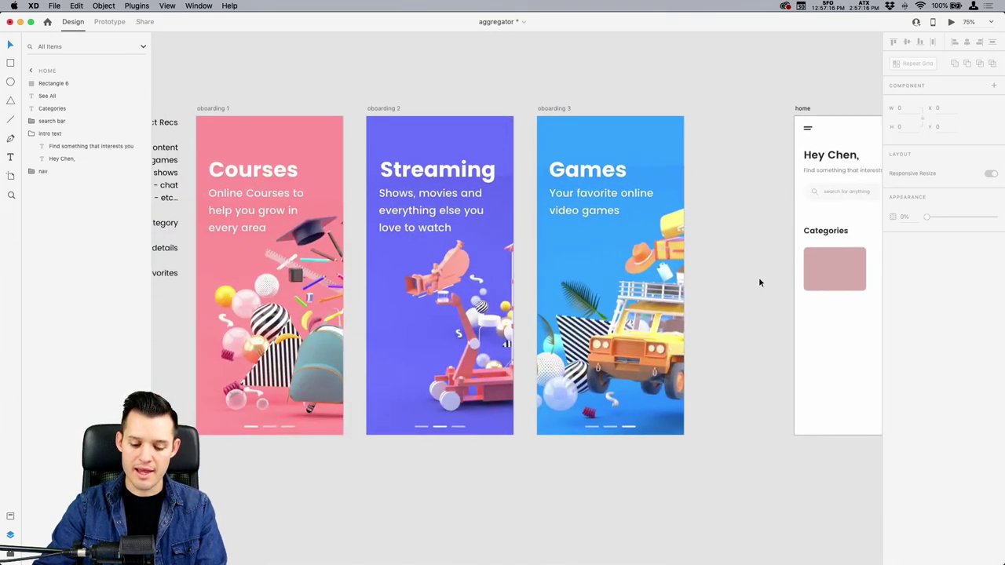
click(825, 278)
click(995, 309)
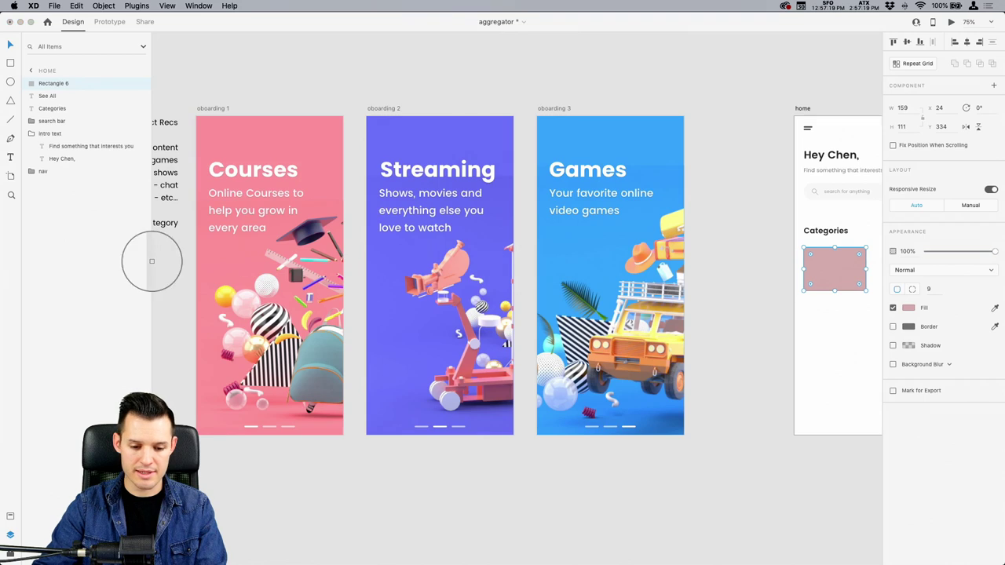
click(222, 259)
click(769, 272)
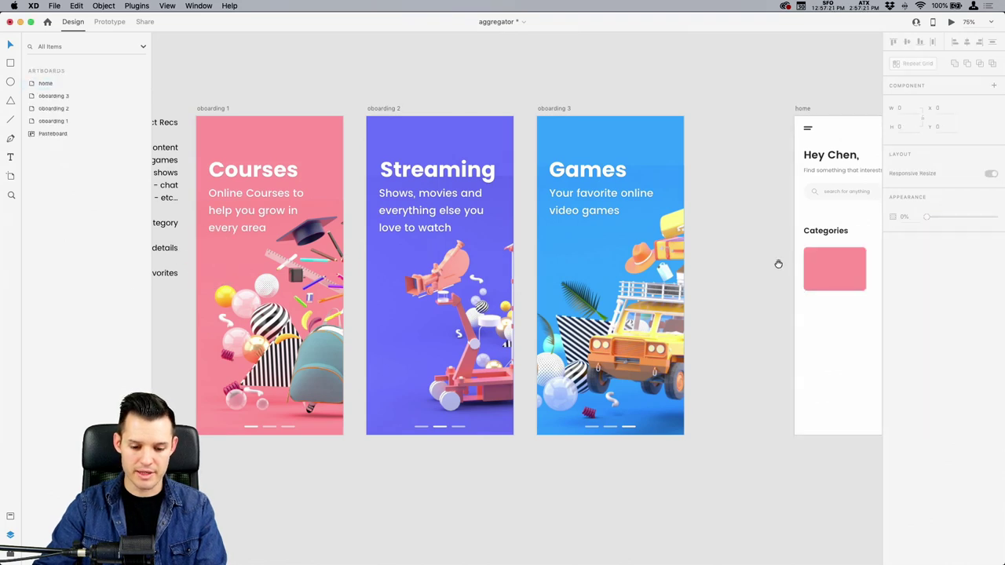
drag(794, 292, 613, 309)
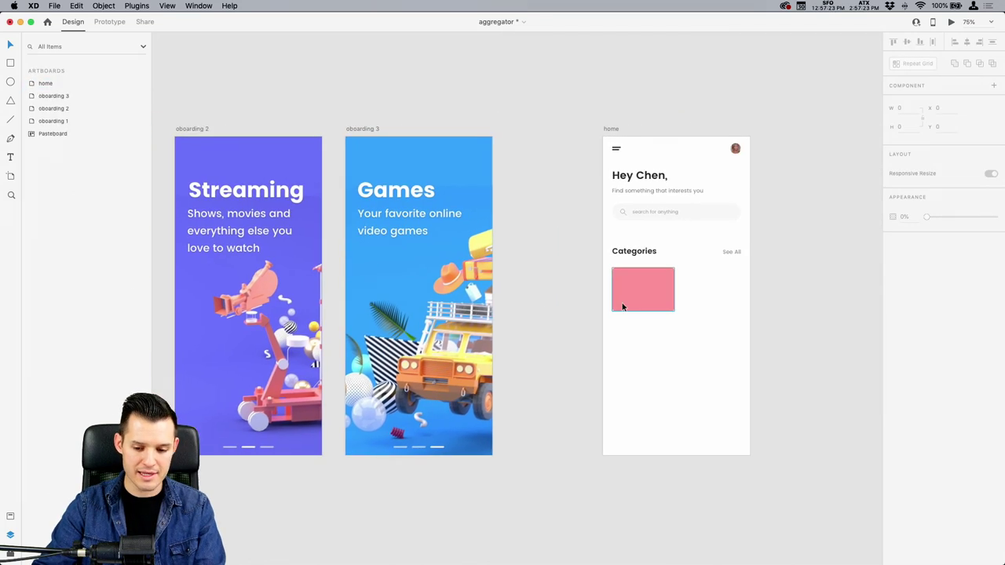
key(z)
drag(605, 239, 706, 330)
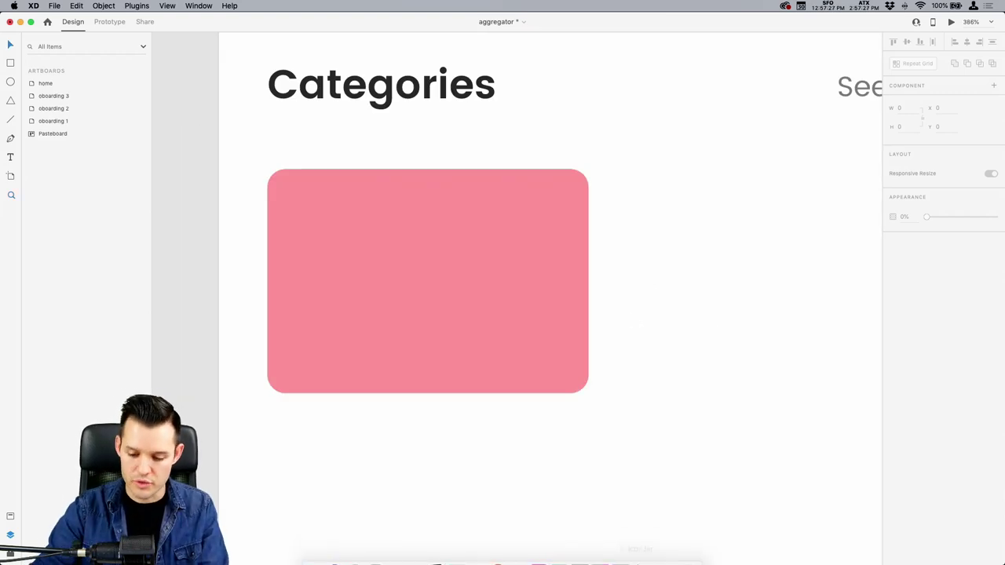
Open the Downloads folder in a Finder window and preview the first downloaded image.
click(672, 552)
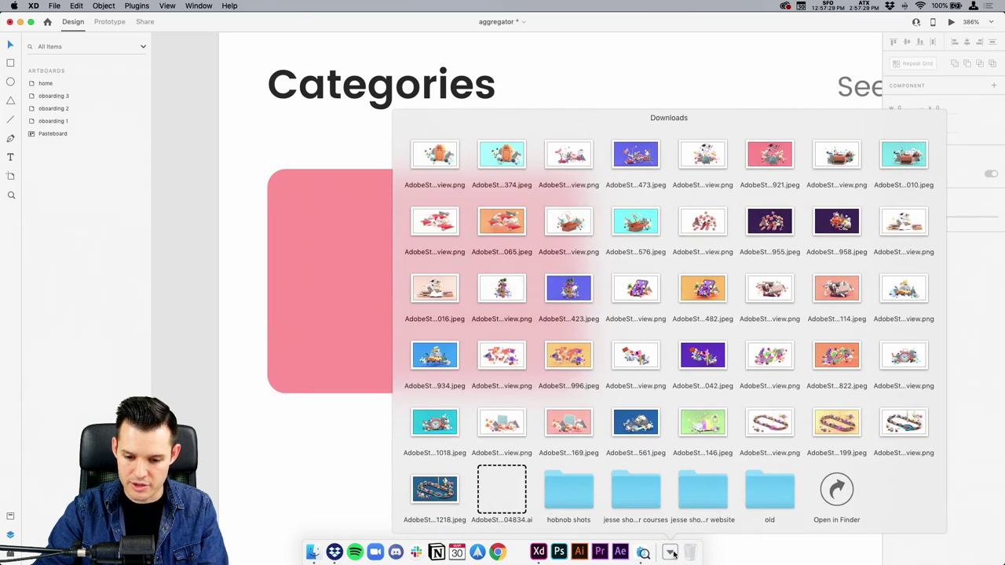
click(834, 492)
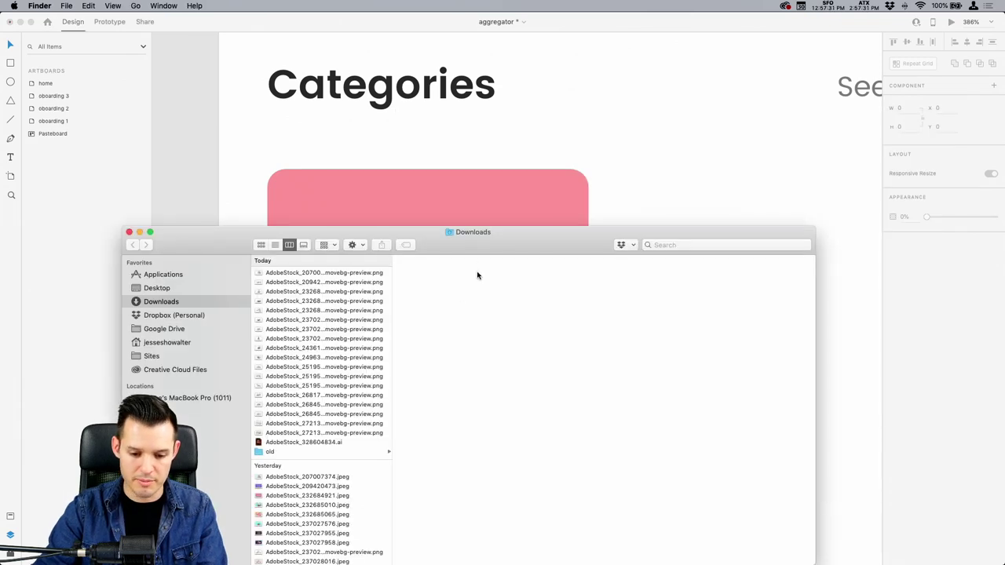
drag(474, 238, 832, 131)
click(676, 166)
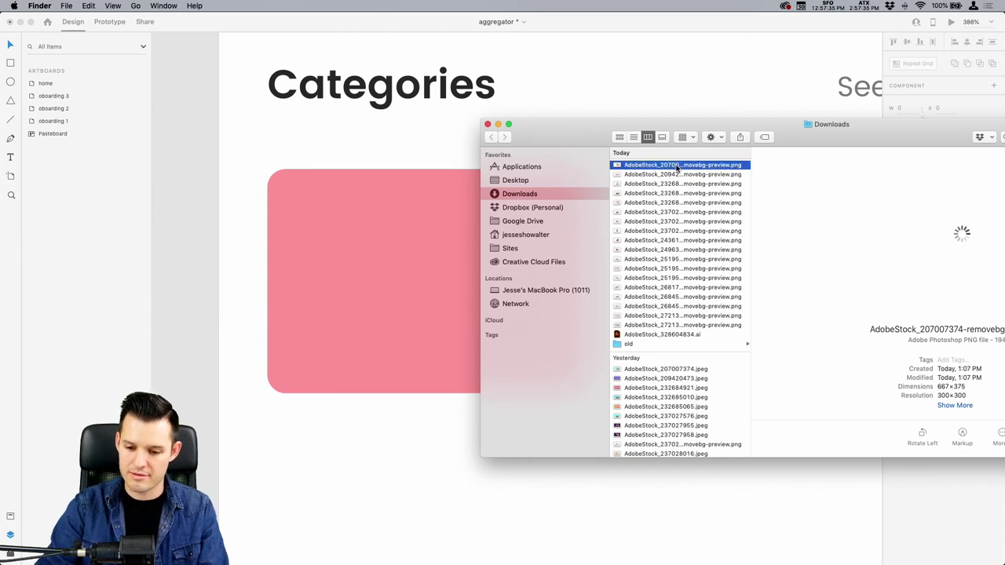
key(space)
key(space)
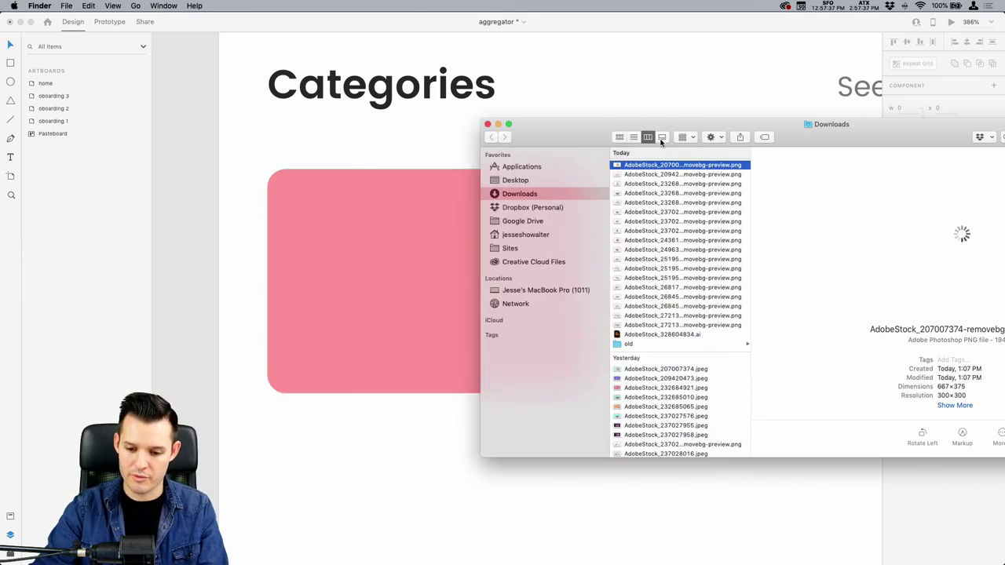
Switch Downloads to Gallery view and drag the backpack illustration onto the XD home artboard.
click(670, 128)
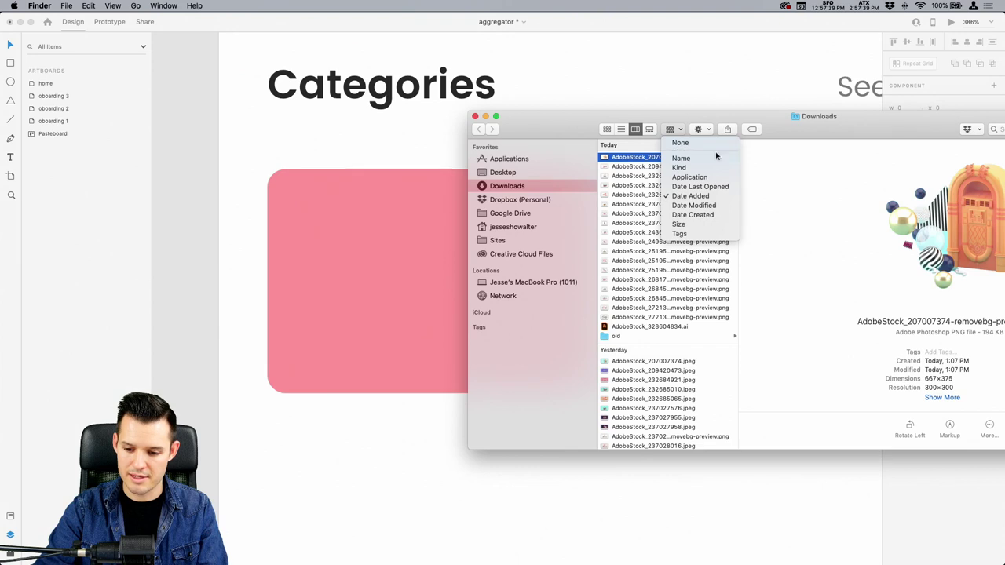
click(652, 116)
click(607, 129)
drag(778, 120, 725, 111)
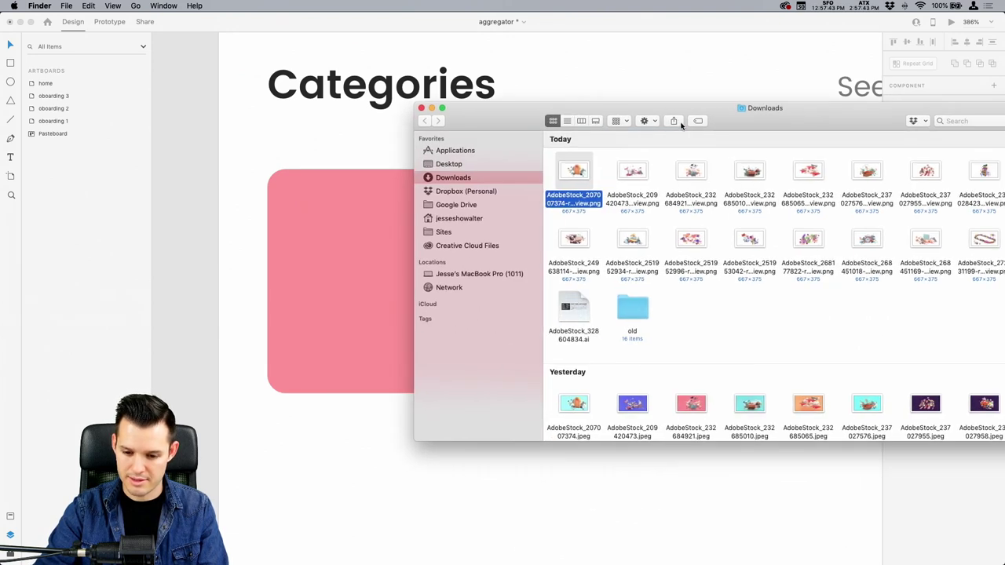
click(596, 121)
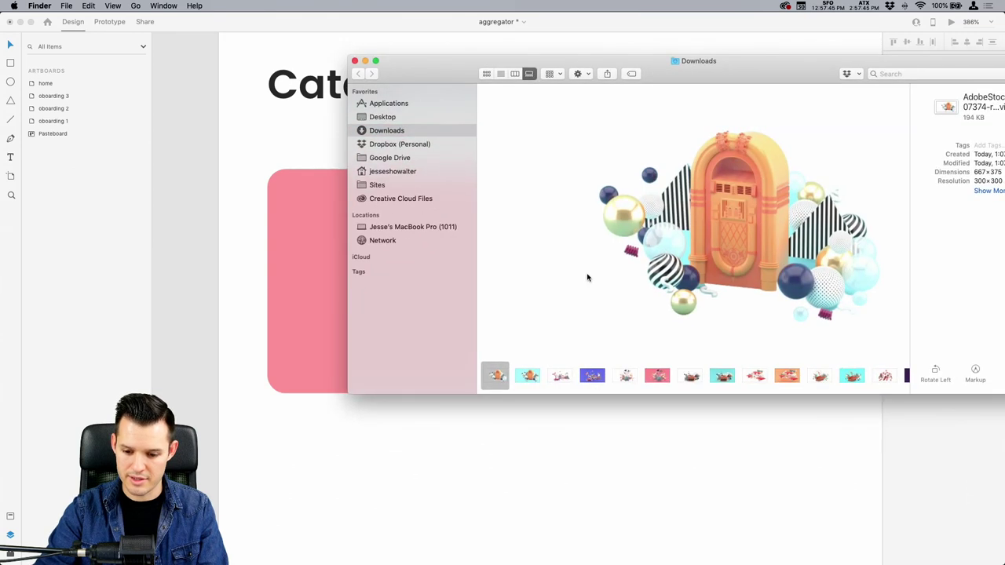
click(528, 376)
click(560, 376)
click(625, 376)
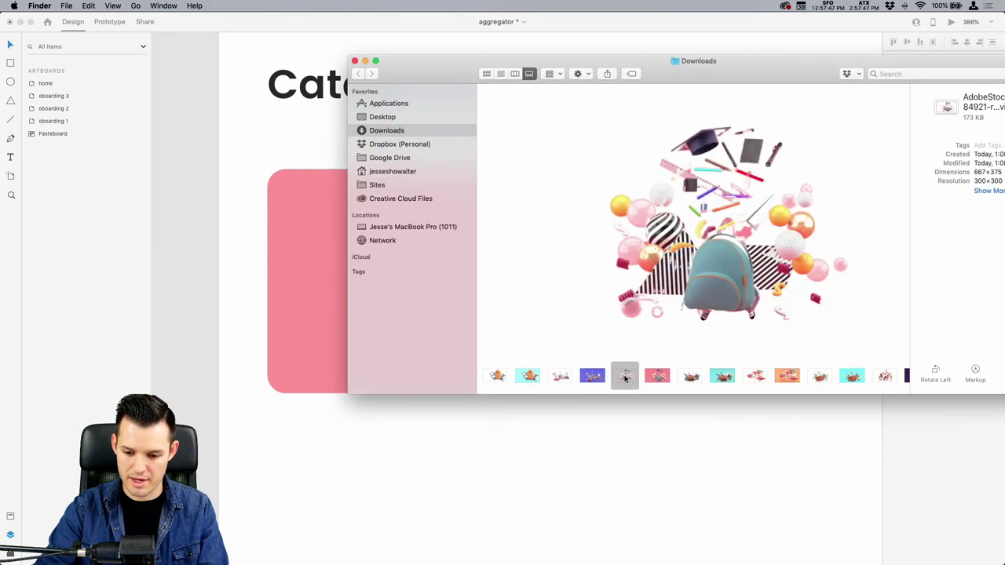
drag(629, 379, 450, 448)
Shrink the backpack image to 223 × 125 and position it over the first pink card.
scroll(484, 466, down, 6)
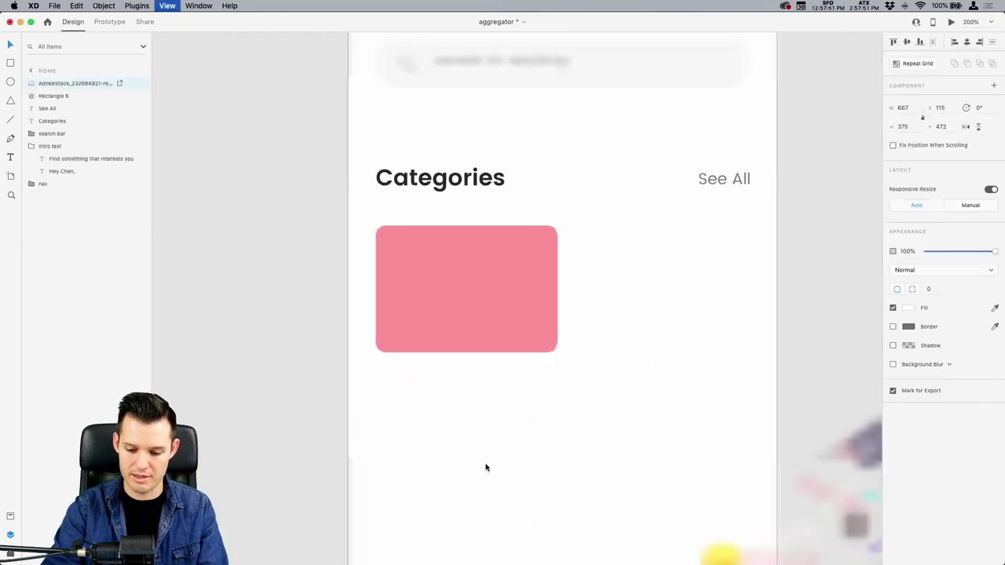
drag(701, 493, 590, 391)
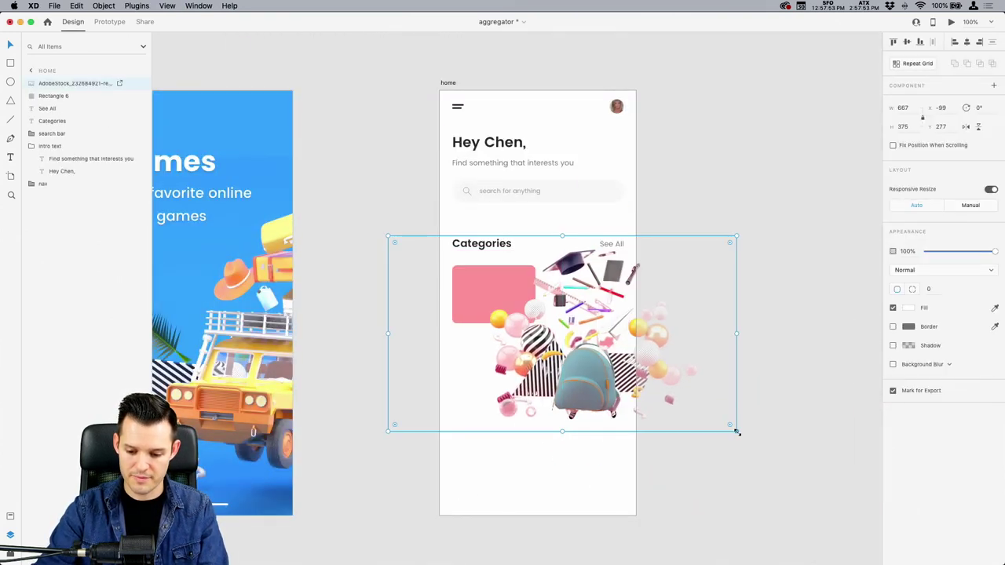
drag(736, 430, 512, 302)
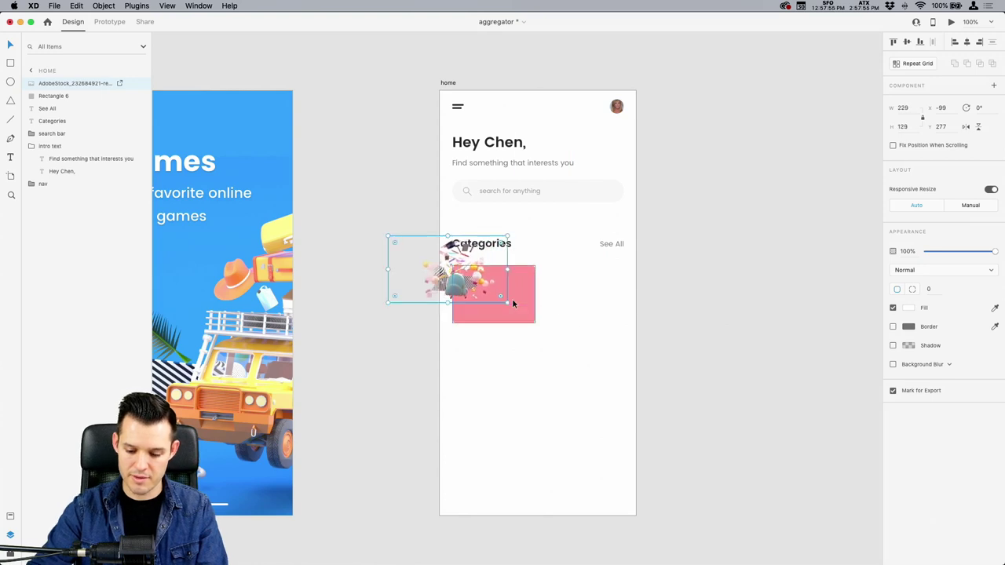
scroll(512, 302, up, 5)
drag(366, 241, 524, 321)
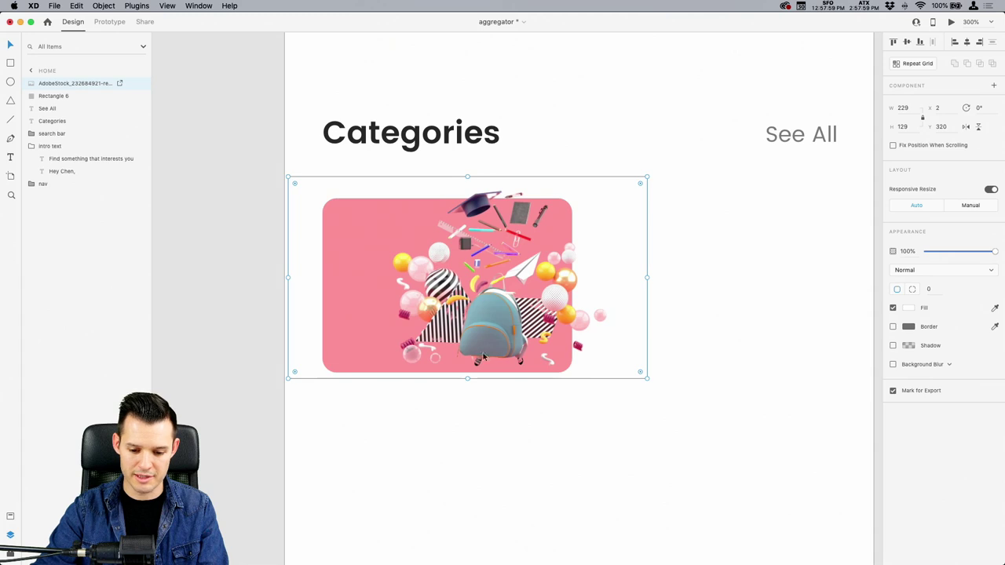
drag(288, 176, 297, 183)
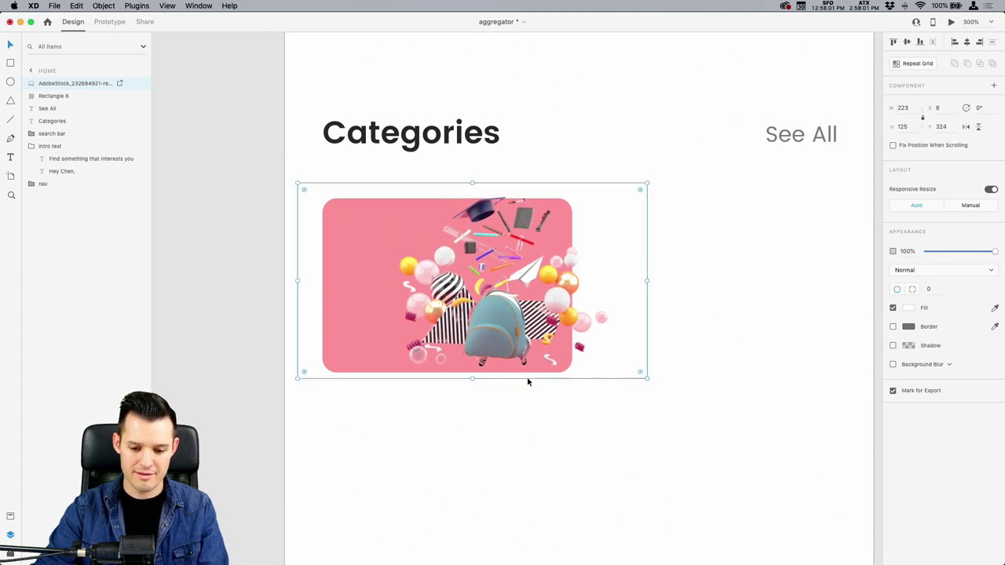
key(super+minus)
Copy the card and image below the first, then delete the copied image, leaving an empty pink card.
drag(497, 350, 468, 498)
click(648, 457)
click(543, 450)
key(Delete)
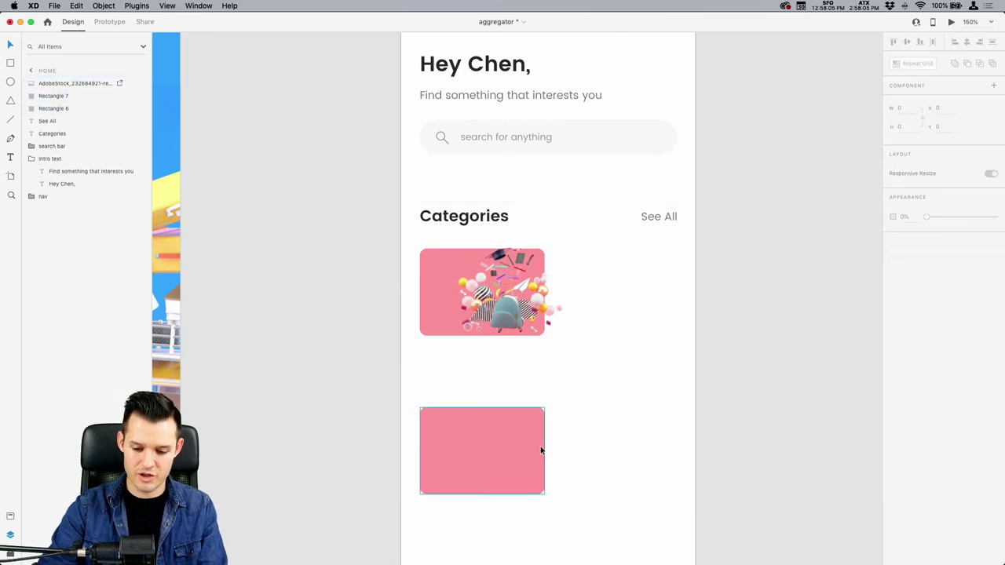
key(super+minus)
key(super+Tab)
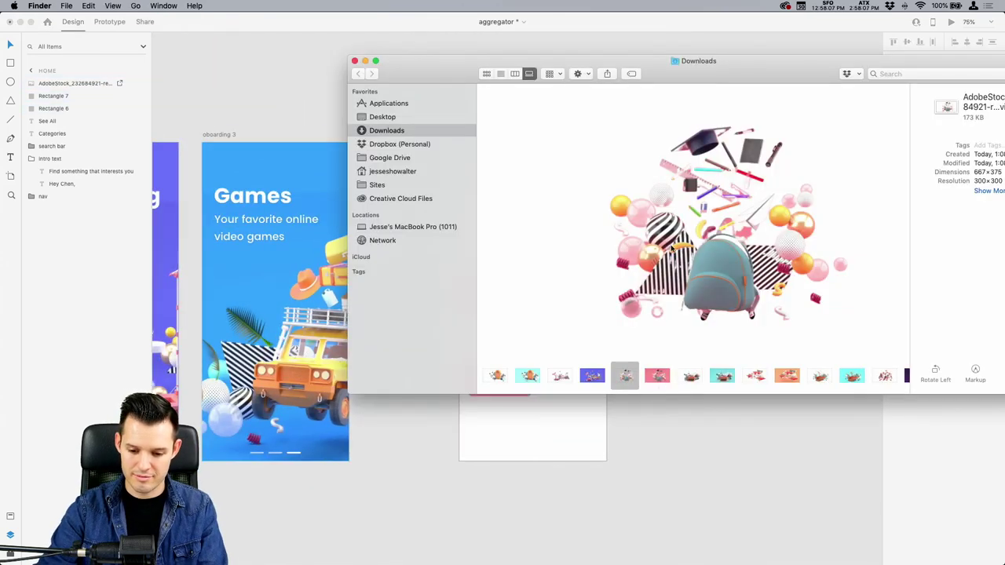
Fill the empty pink card with the pink backpack image from Finder and delete the extra copy.
drag(704, 68, 355, 51)
drag(664, 40, 437, 47)
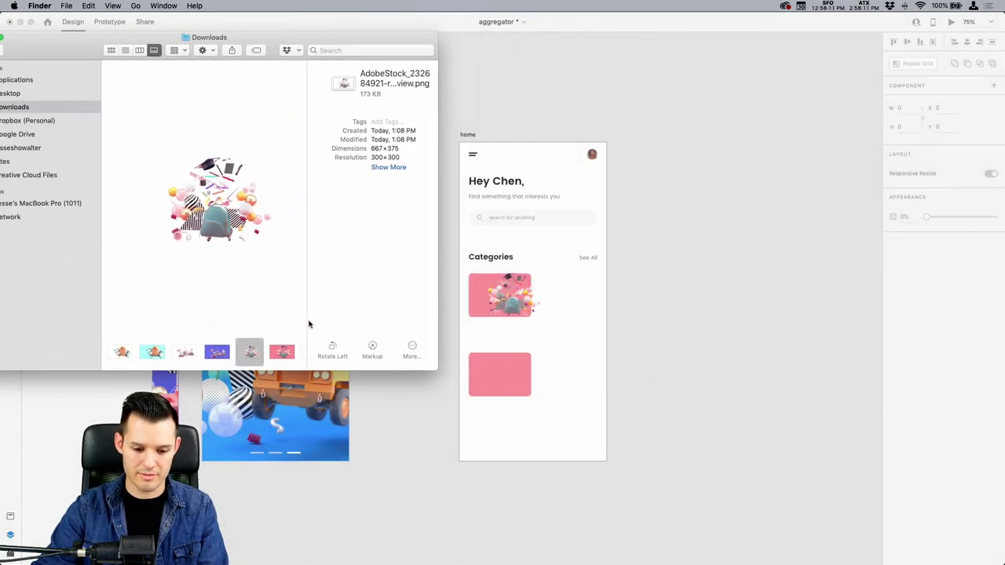
drag(282, 352, 500, 374)
scroll(419, 434, up, 5)
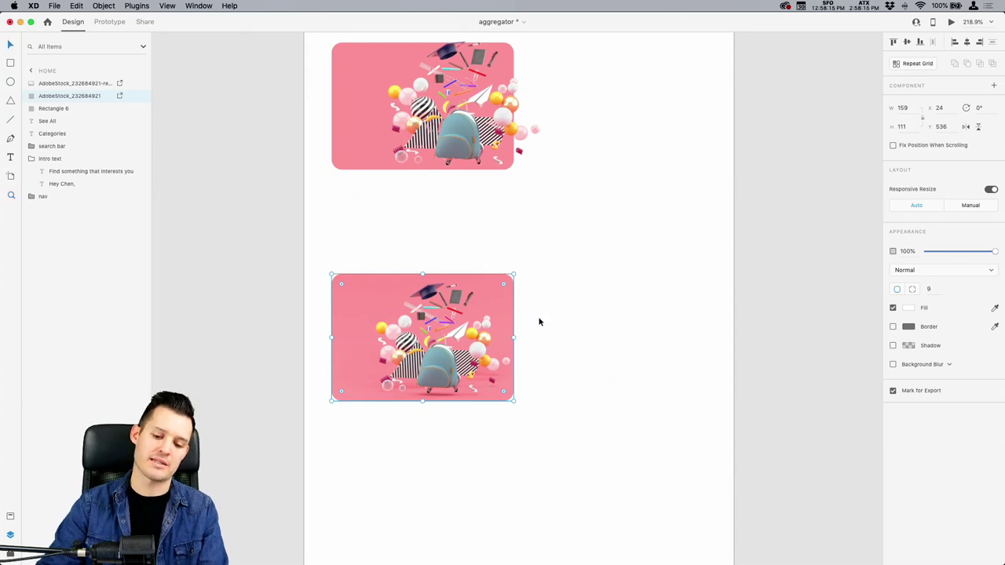
drag(391, 353, 572, 368)
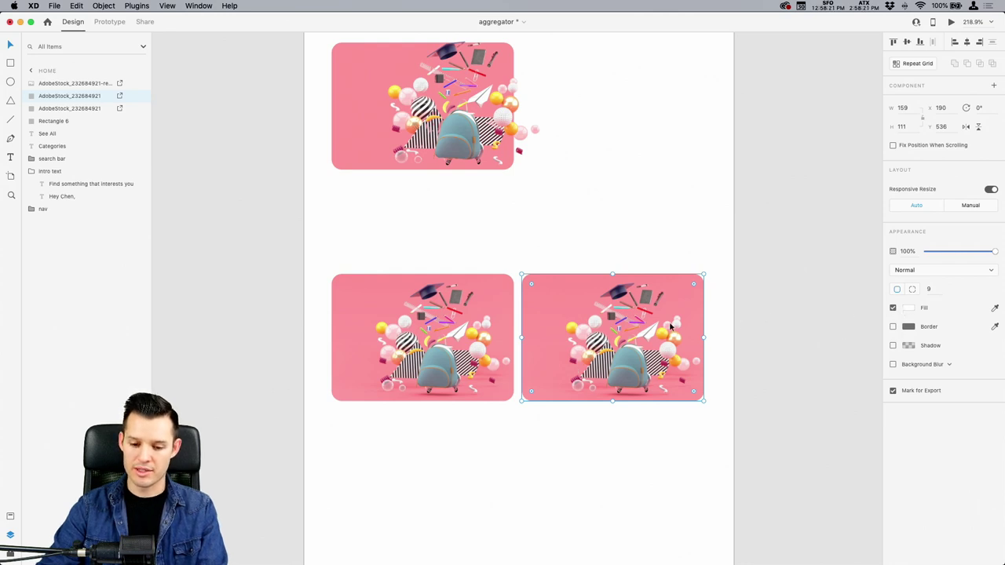
key(Delete)
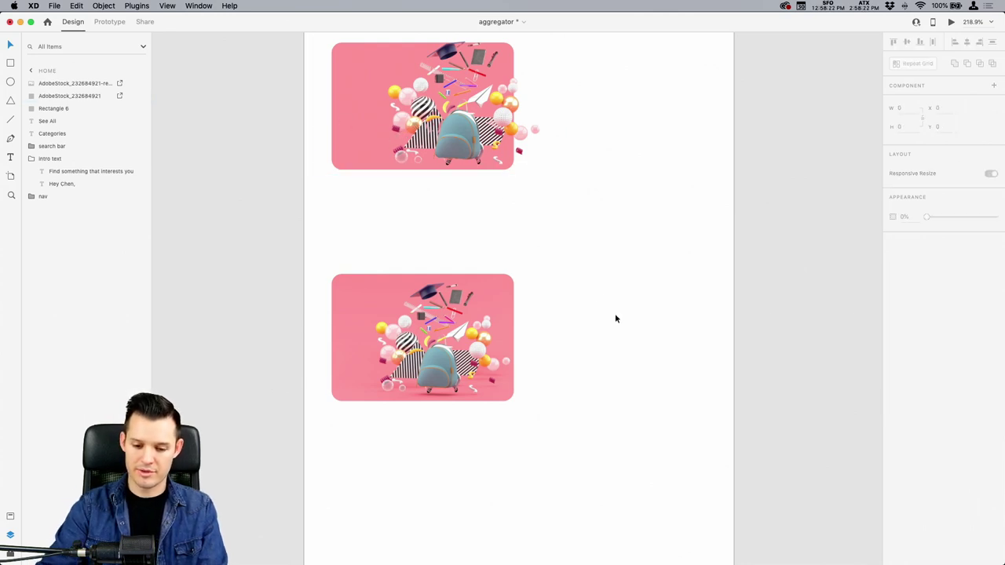
Add a third empty pink card below and adjust the second card's 159 × 111 image.
click(331, 167)
drag(345, 141, 426, 298)
drag(432, 156, 432, 112)
drag(586, 161, 610, 255)
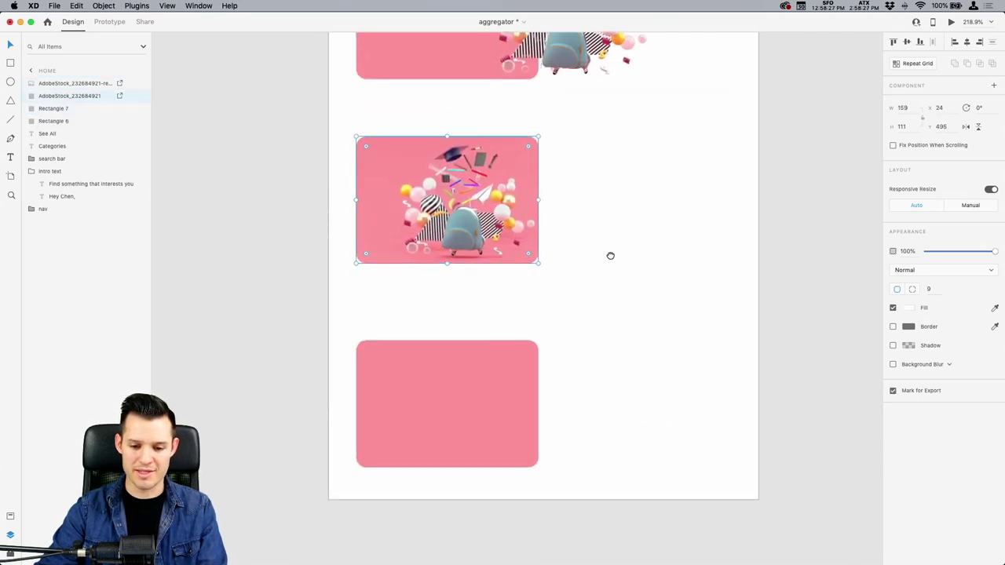
scroll(610, 255, up, 2)
scroll(607, 269, down, 2)
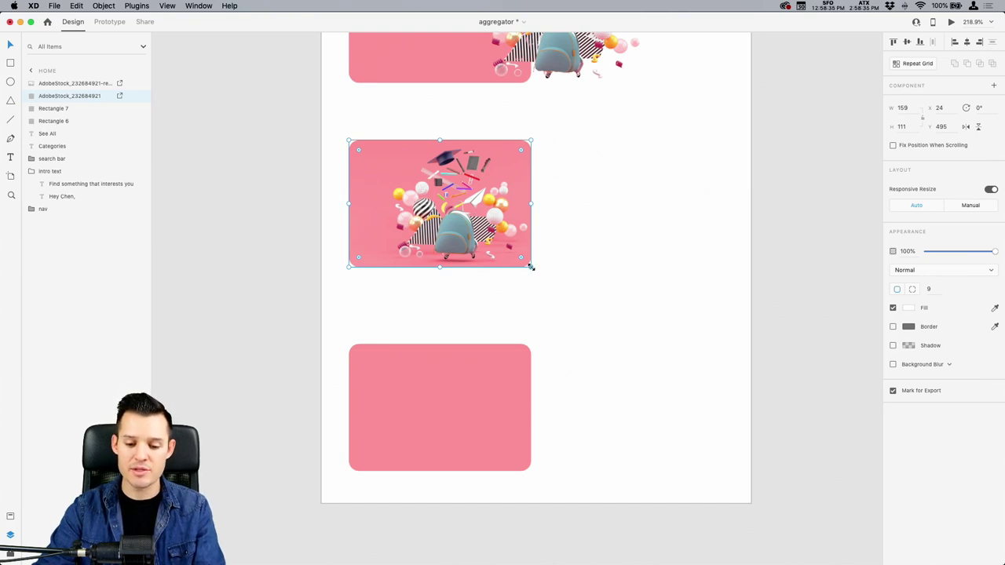
drag(531, 267, 558, 227)
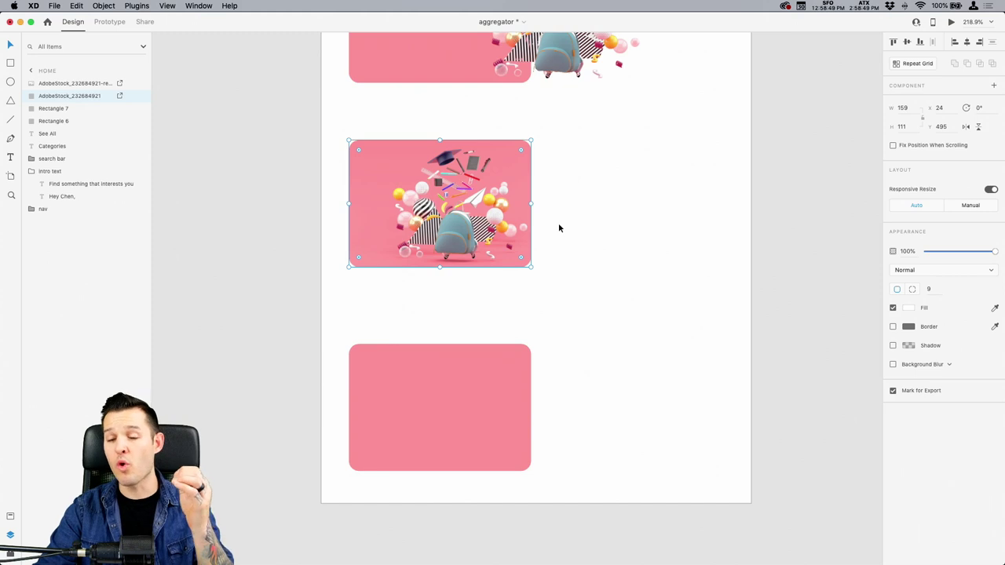
Bring the pink backpack image from Finder into XD and move it next to the third card.
key(super+Tab)
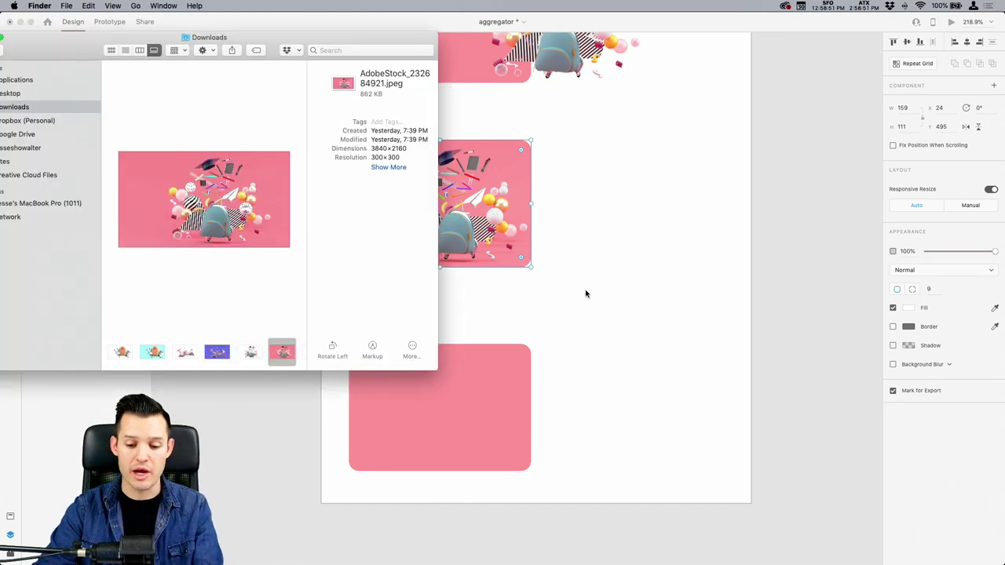
drag(279, 355, 646, 364)
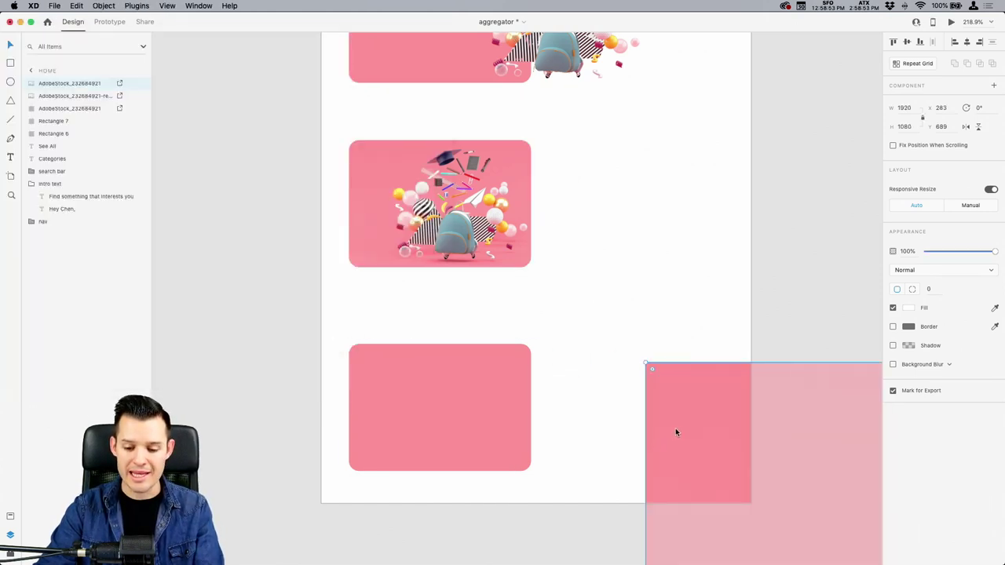
key(super+minus)
key(super+minus)
key(super+minus)
drag(681, 428, 796, 455)
drag(824, 487, 555, 347)
Place the image over the copied pink card and mask it into a 159 × 111 mask group.
key(super+plus)
key(super+plus)
key(super+plus)
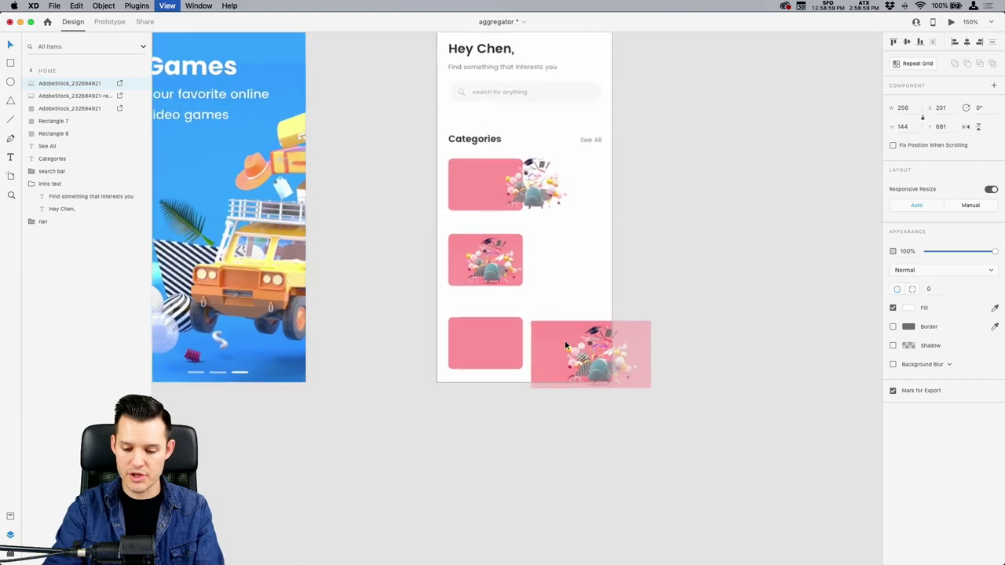
scroll(565, 344, down, 2)
drag(471, 326, 469, 466)
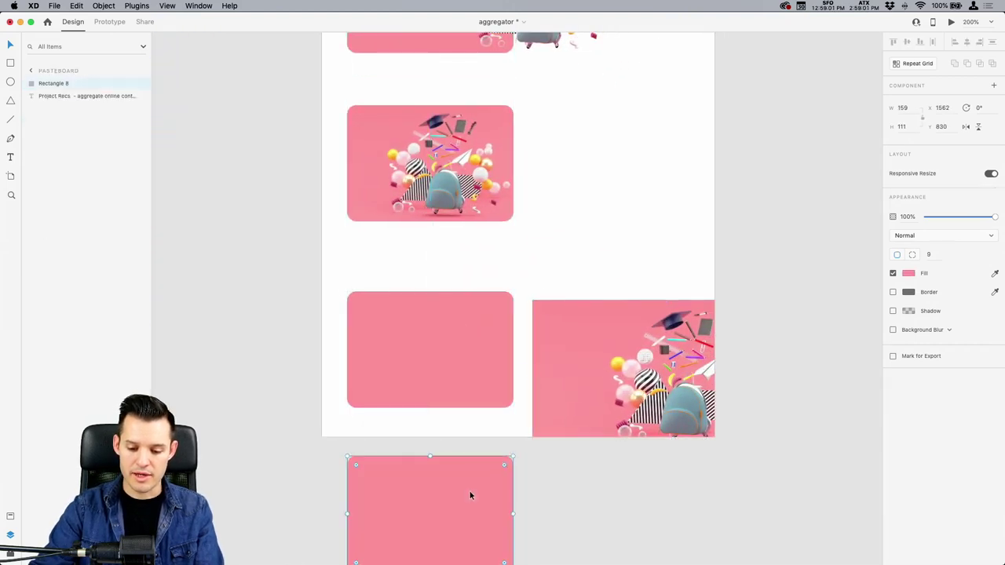
scroll(622, 383, down, 3)
drag(560, 242, 589, 426)
shift+click(377, 373)
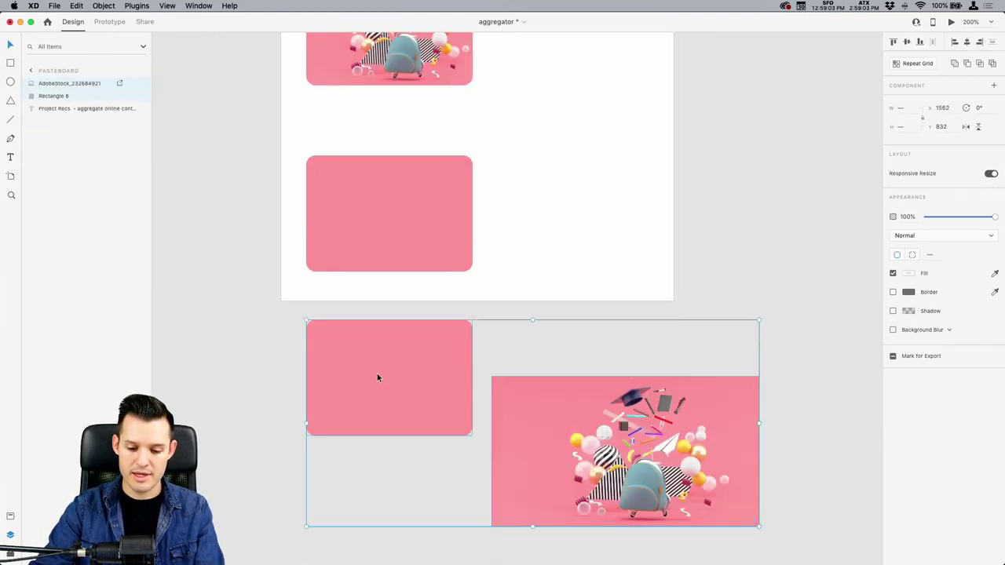
drag(377, 372, 387, 394)
click(666, 381)
drag(676, 492, 441, 416)
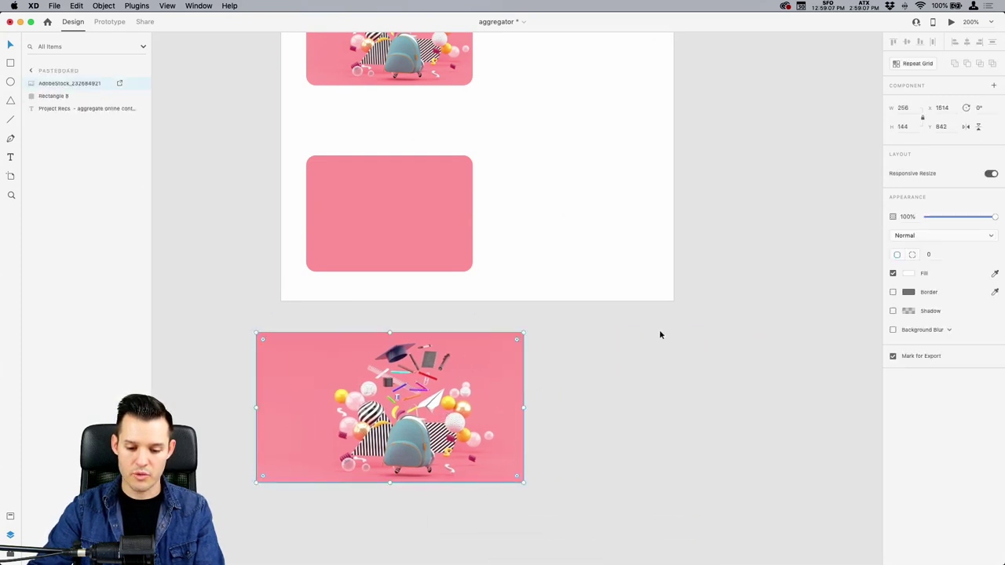
drag(659, 332, 264, 487)
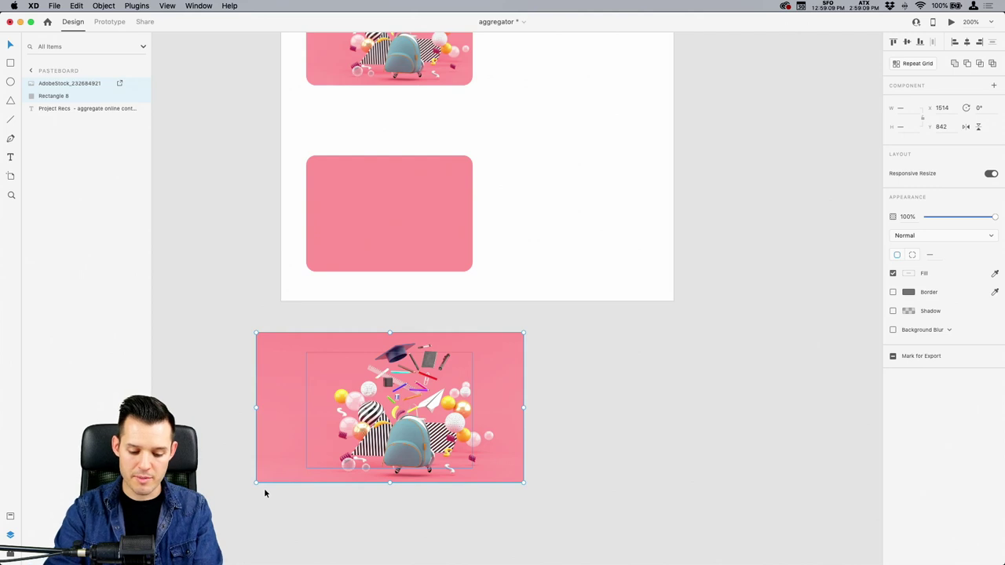
key(super+shift+m)
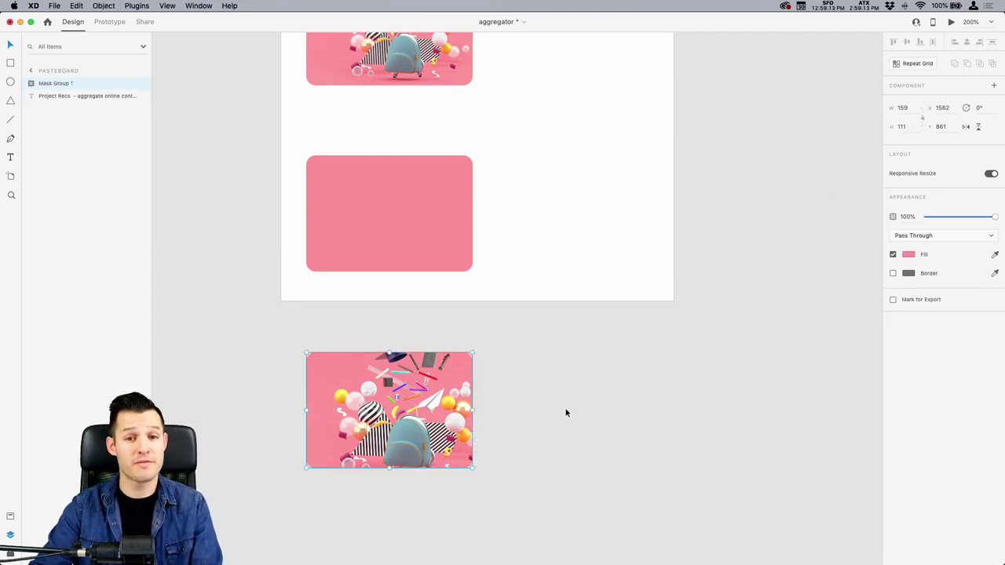
Shrink the illustration inside the mask group and move the group up onto the artboard.
double_click(430, 401)
click(590, 403)
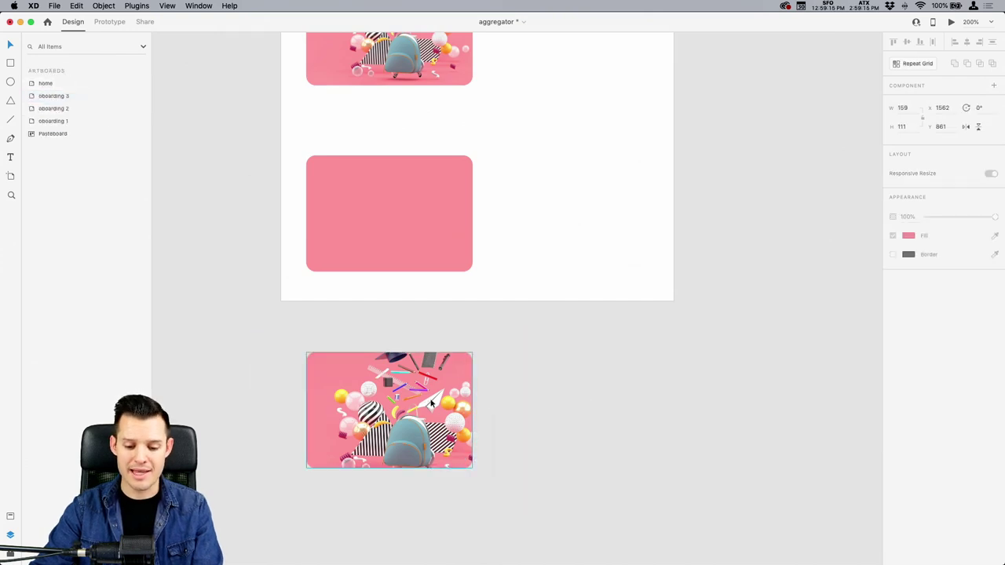
double_click(430, 402)
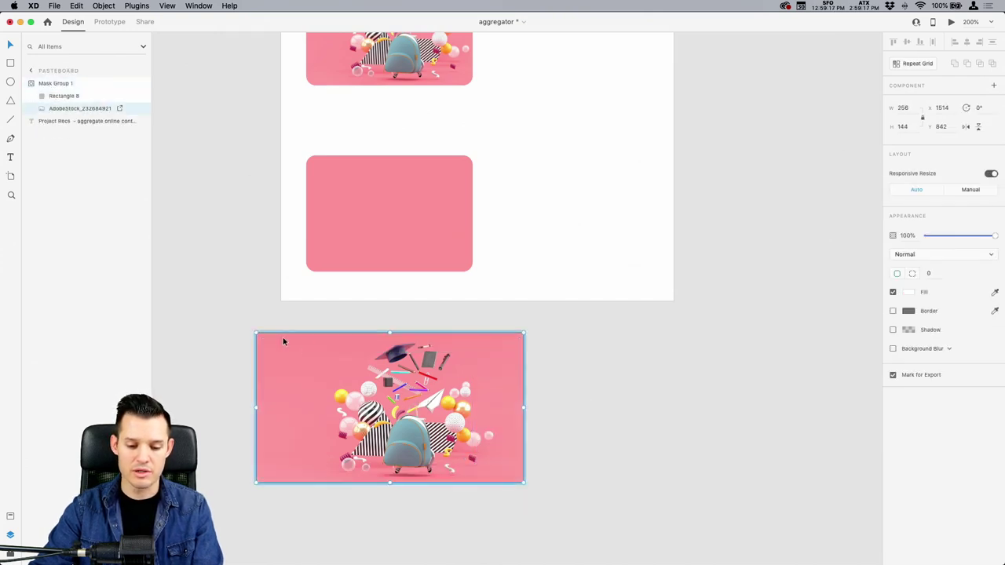
drag(254, 335, 324, 370)
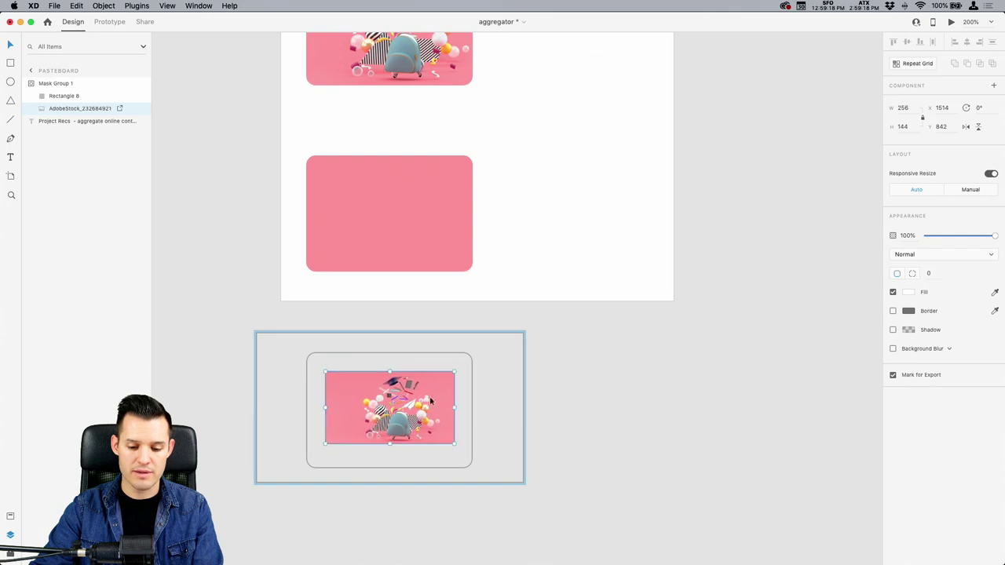
click(532, 406)
drag(391, 412, 593, 205)
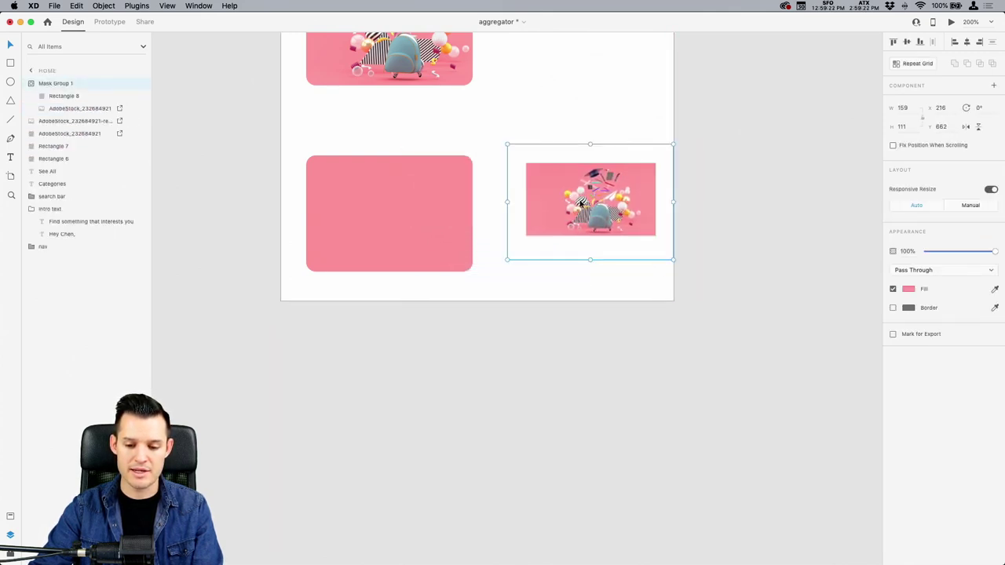
Try enlarging the masked illustration, undo it, and move the mask group over the left pink card.
double_click(580, 202)
click(639, 174)
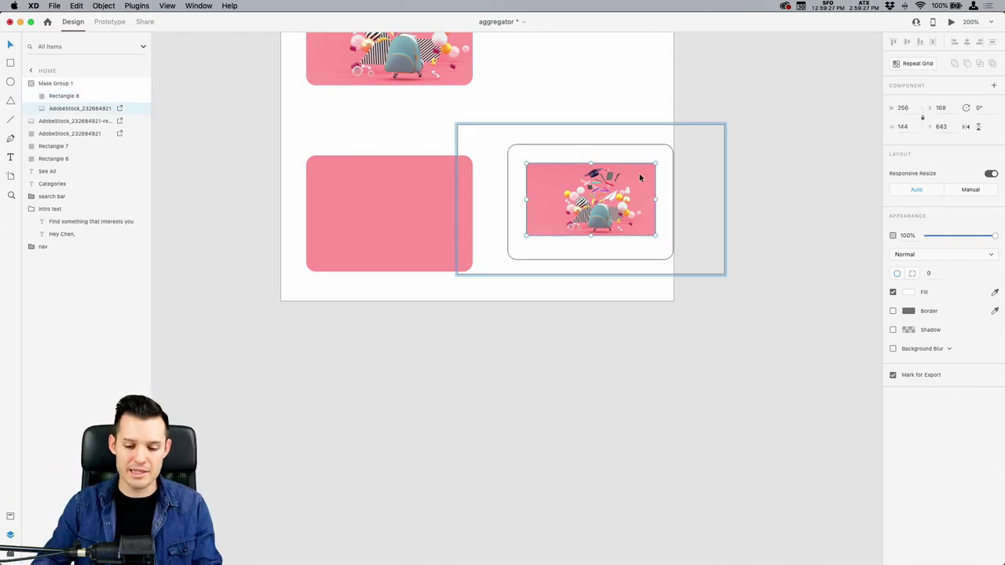
drag(657, 162, 741, 114)
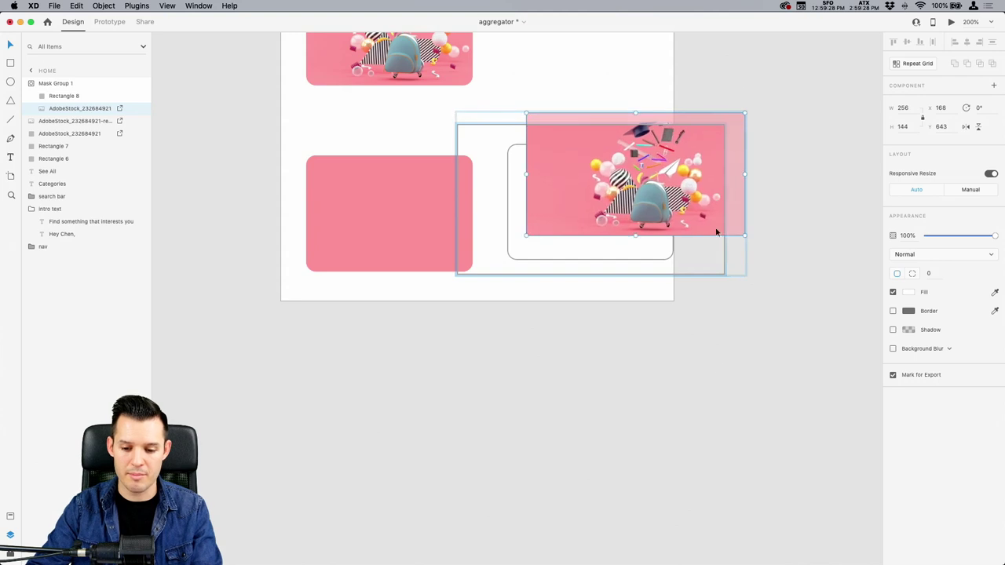
click(716, 368)
key(super+z)
key(super+z)
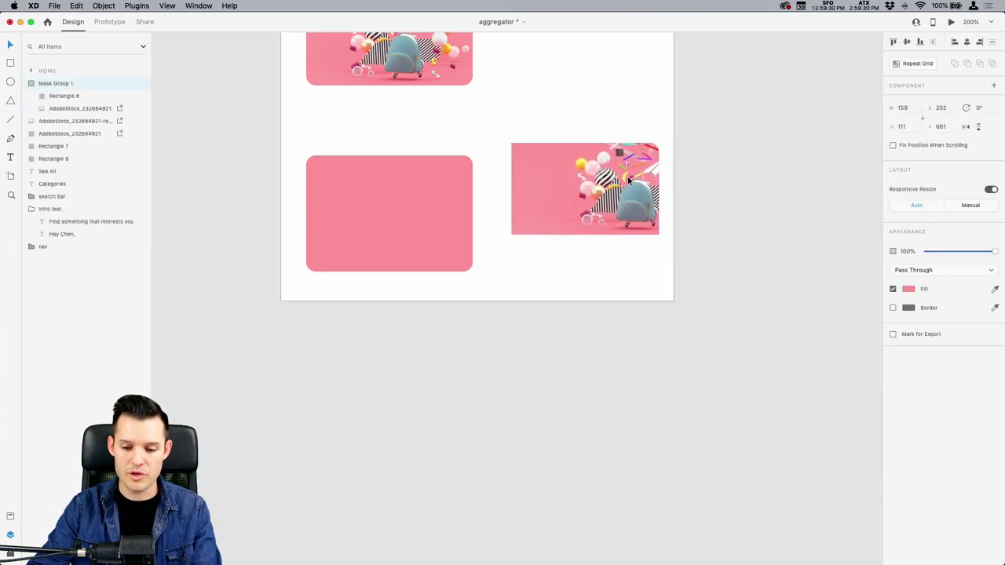
drag(607, 216, 422, 217)
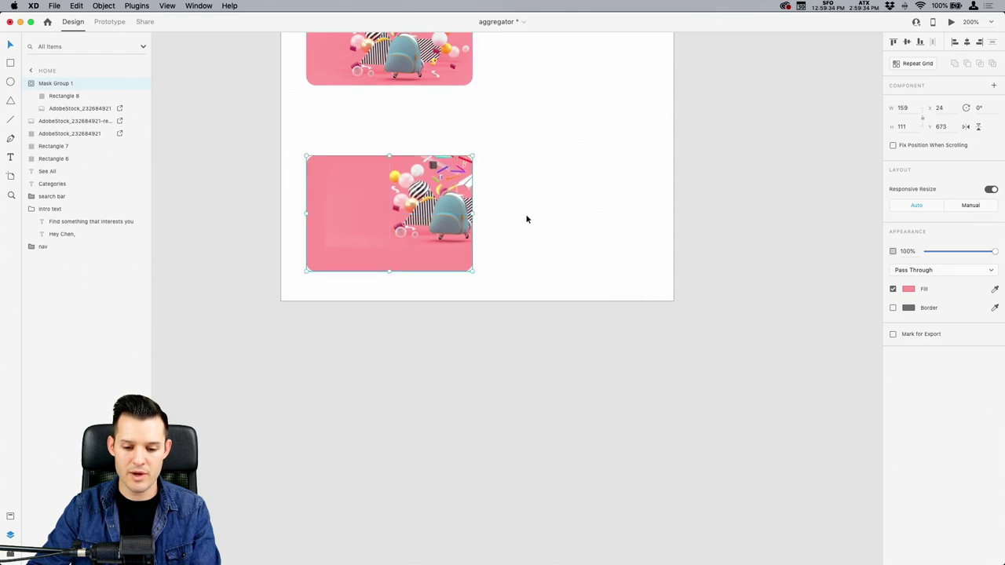
Zoom in and reposition and resize the illustration inside the mask toward the card's right side.
key(z)
drag(544, 117, 272, 303)
click(456, 292)
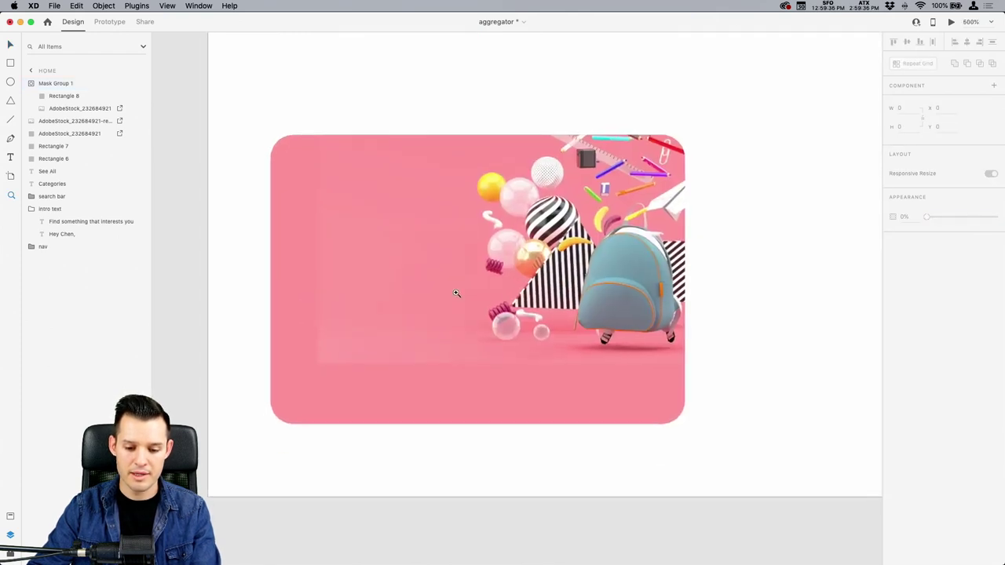
key(v)
double_click(481, 275)
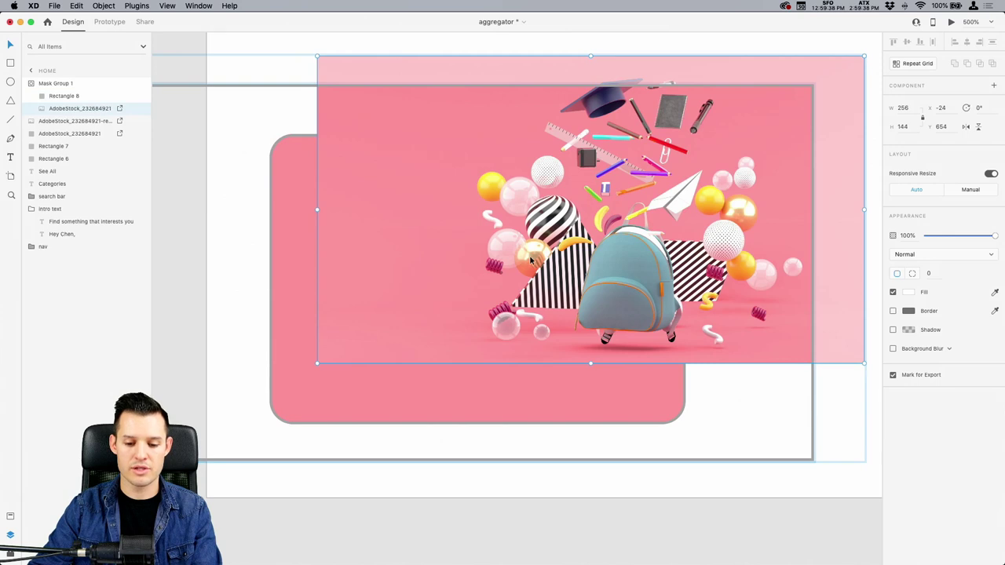
drag(481, 275, 479, 324)
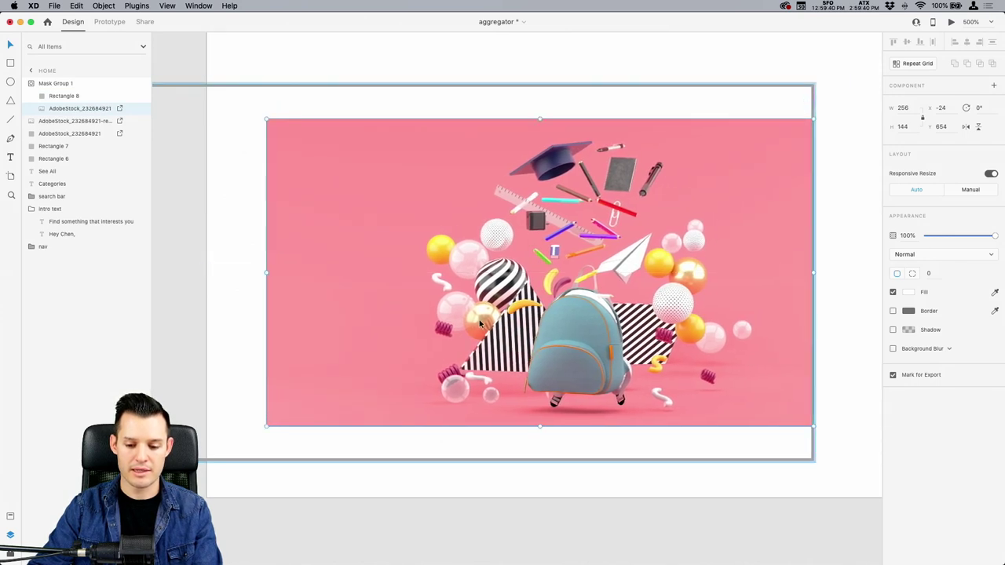
drag(266, 118, 321, 170)
click(860, 285)
click(861, 285)
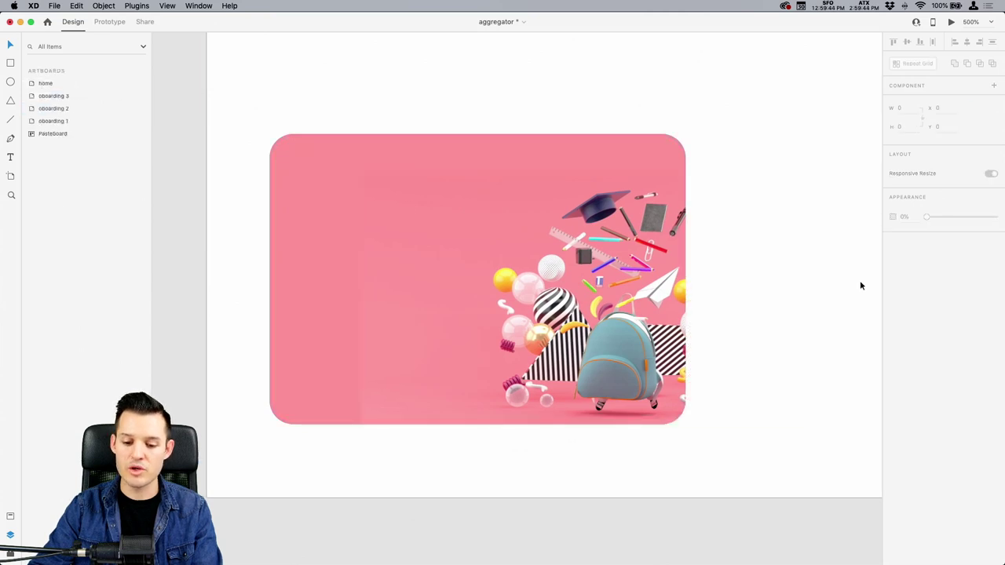
Try resizing the middle and bottom cards, undoing each change.
scroll(859, 285, down, 5)
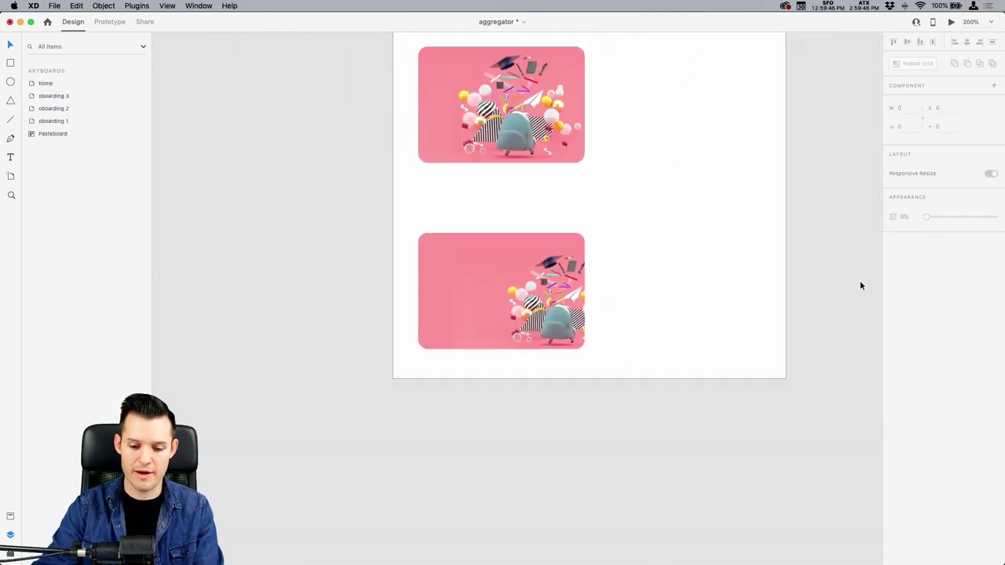
scroll(608, 300, up, 3)
click(522, 245)
drag(538, 247, 507, 264)
key(super+z)
click(643, 305)
click(535, 322)
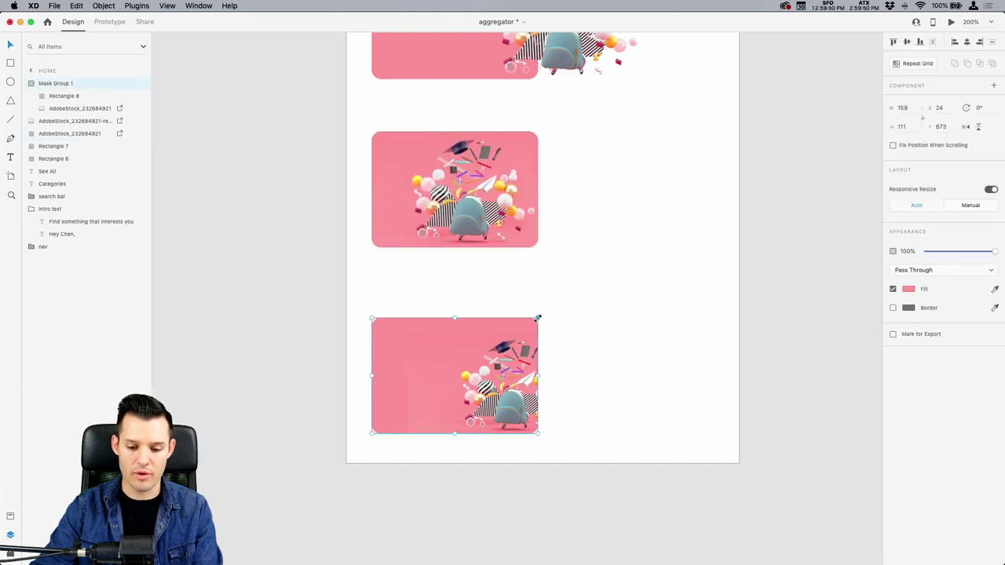
drag(538, 317, 334, 444)
key(super+z)
Group the bottom card's layers into a mask and shift the illustration inside it.
key(super+g)
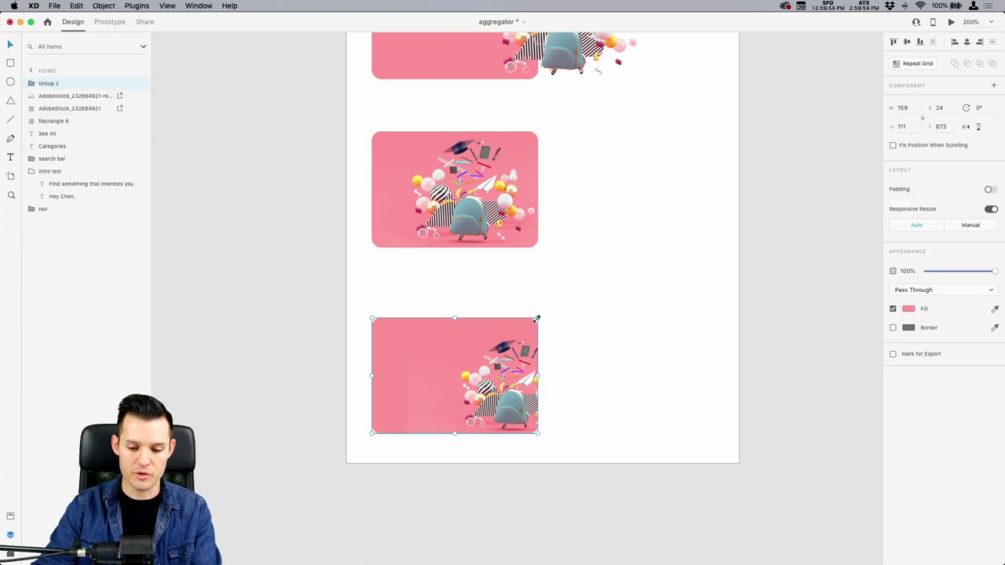
drag(537, 318, 584, 335)
key(super+z)
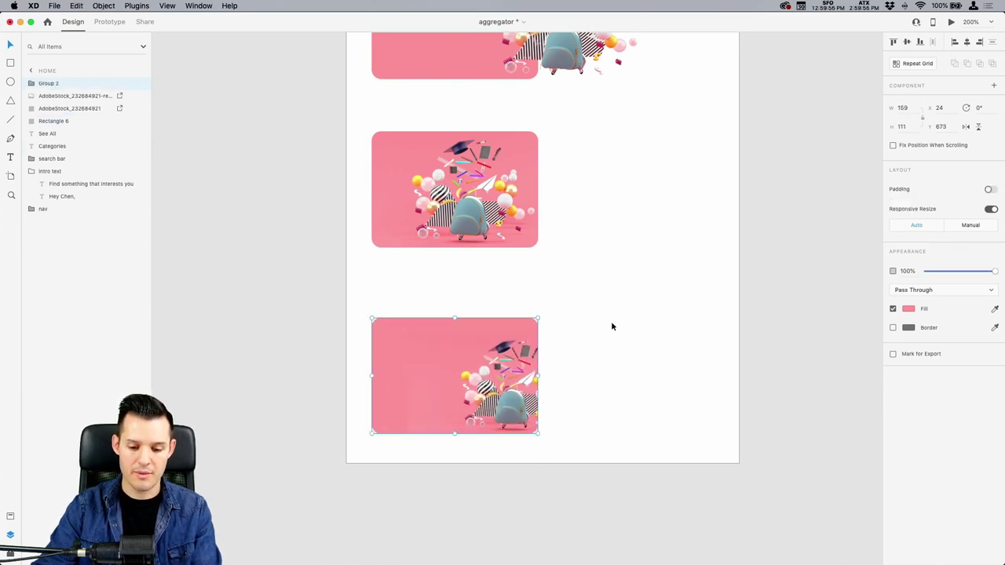
key(shift+super+m)
double_click(510, 376)
mouse_move(511, 377)
mouse_down()
mouse_move(416, 373)
mouse_move(494, 375)
mouse_up()
click(630, 318)
drag(617, 296, 607, 355)
Delete the lower two cards and move the backpack illustration left over the remaining card.
drag(597, 475, 335, 169)
key(Delete)
scroll(355, 224, up, 3)
drag(594, 209, 525, 209)
drag(484, 217, 484, 214)
click(579, 318)
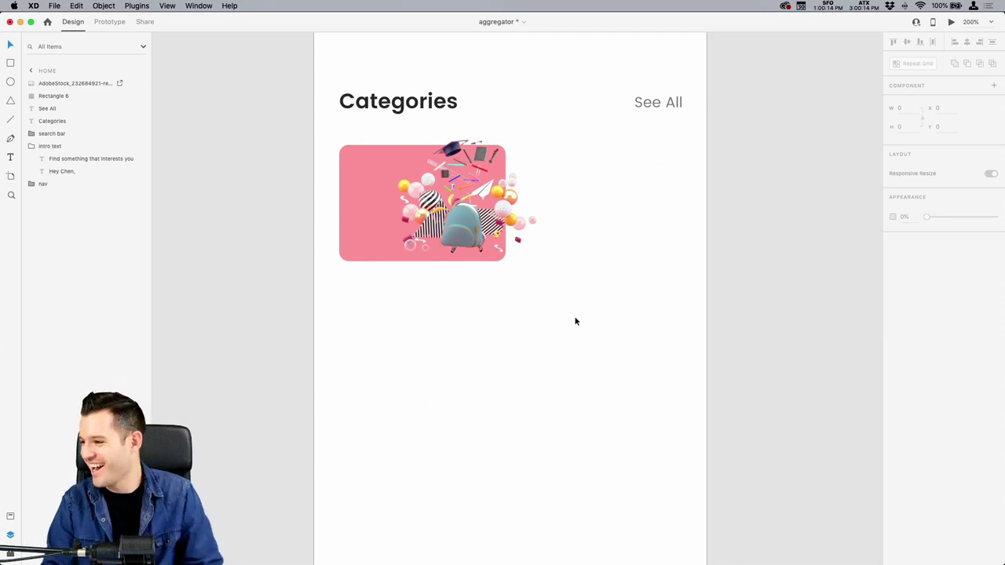
Zoom in and nudge the backpack illustration slightly down and right on the card.
key(z)
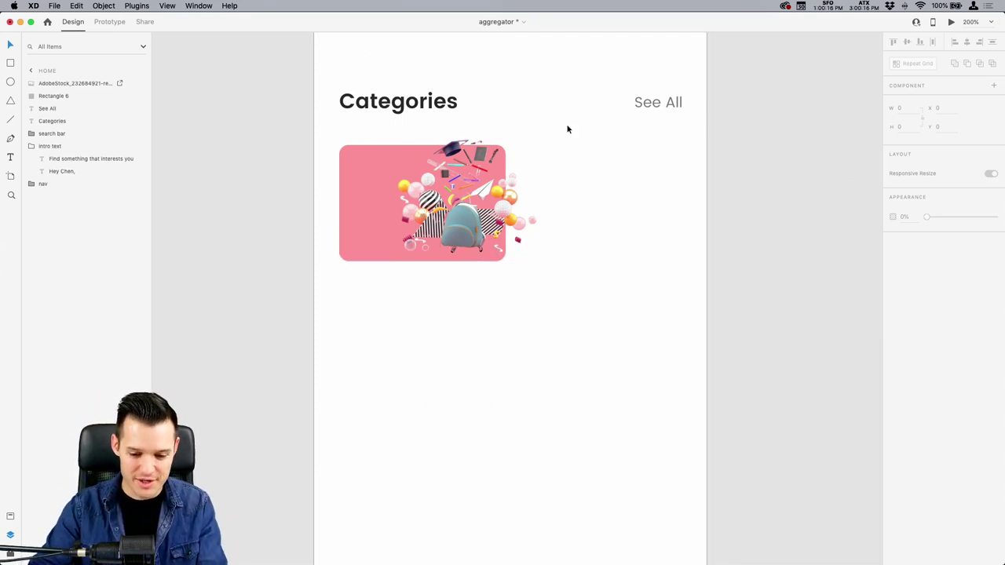
drag(569, 128, 313, 307)
key(v)
click(610, 301)
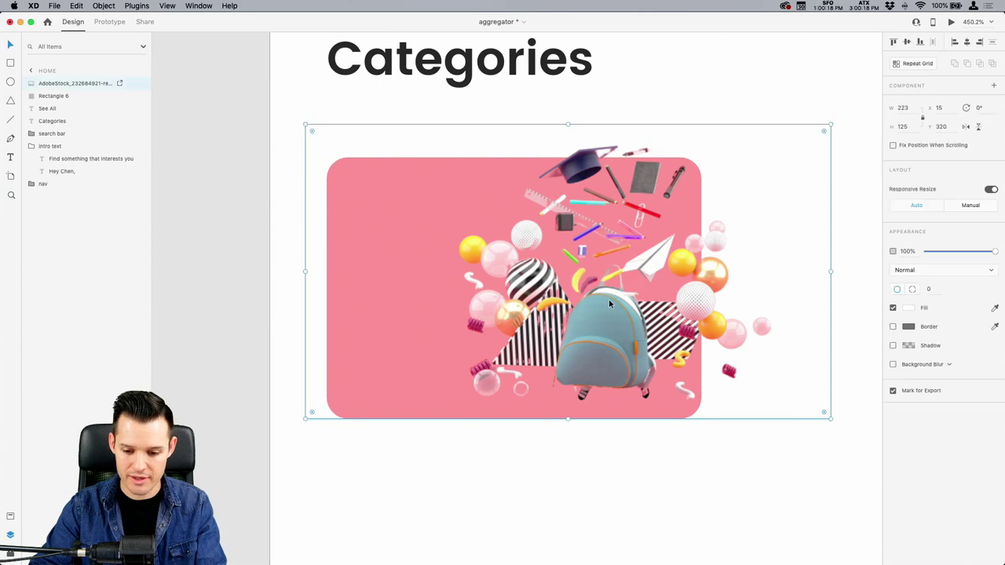
drag(611, 302, 609, 307)
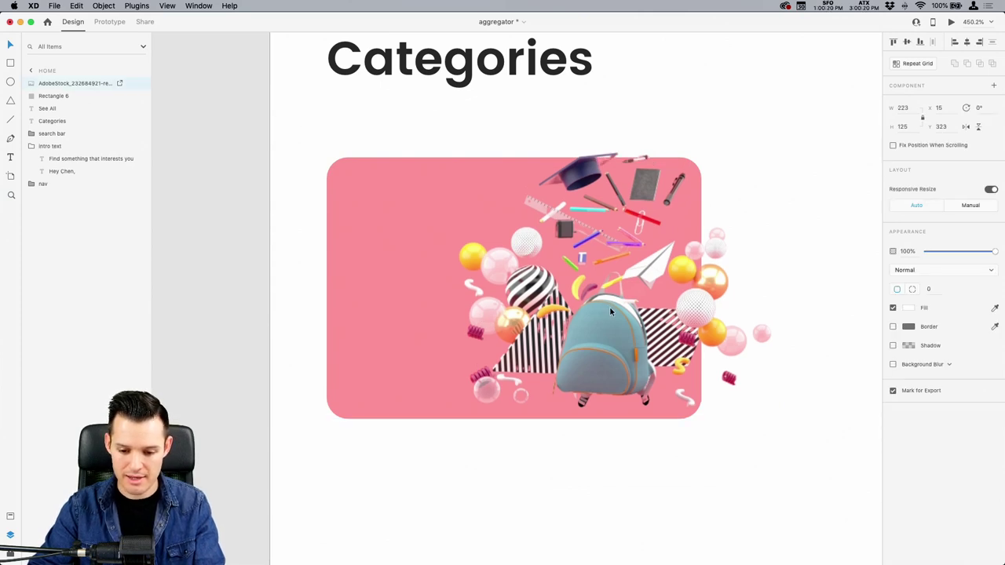
key(Right)
key(Down)
key(Right)
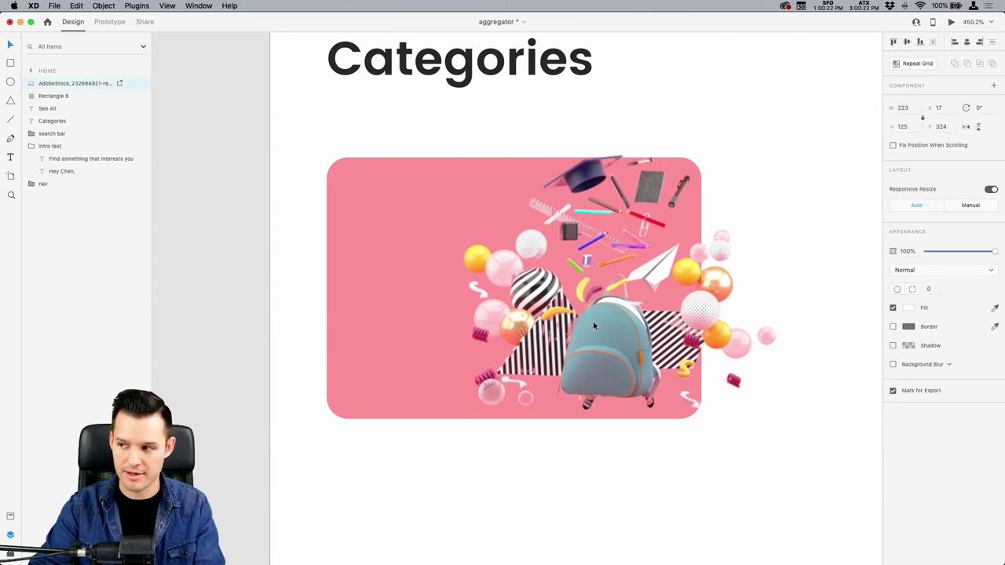
Move the illustration over the pink card and duplicate the card with its illustration below.
key(super+2)
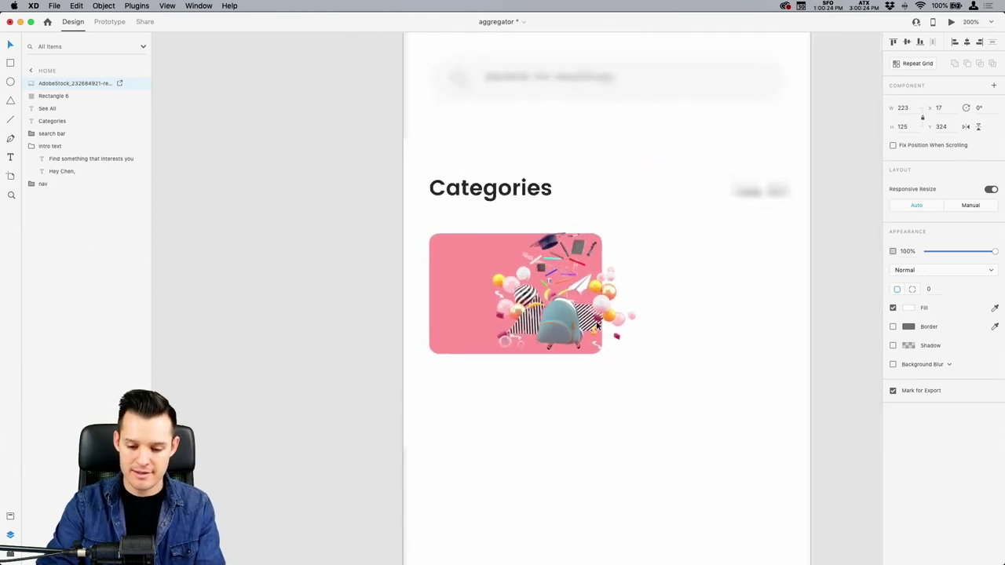
scroll(778, 414, down, 3)
click(574, 377)
drag(506, 278, 587, 279)
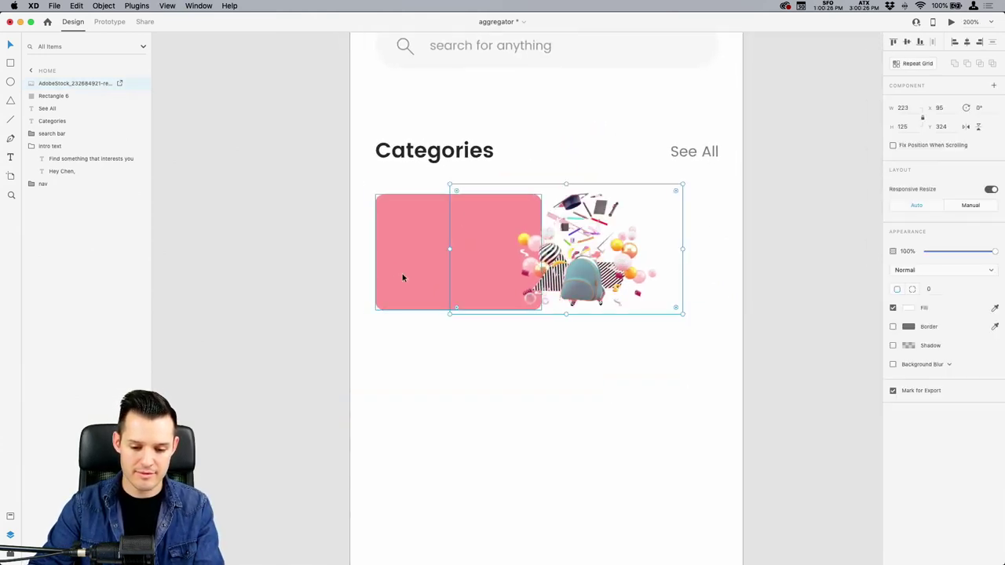
shift+click(402, 273)
key(super+d)
drag(402, 273, 449, 403)
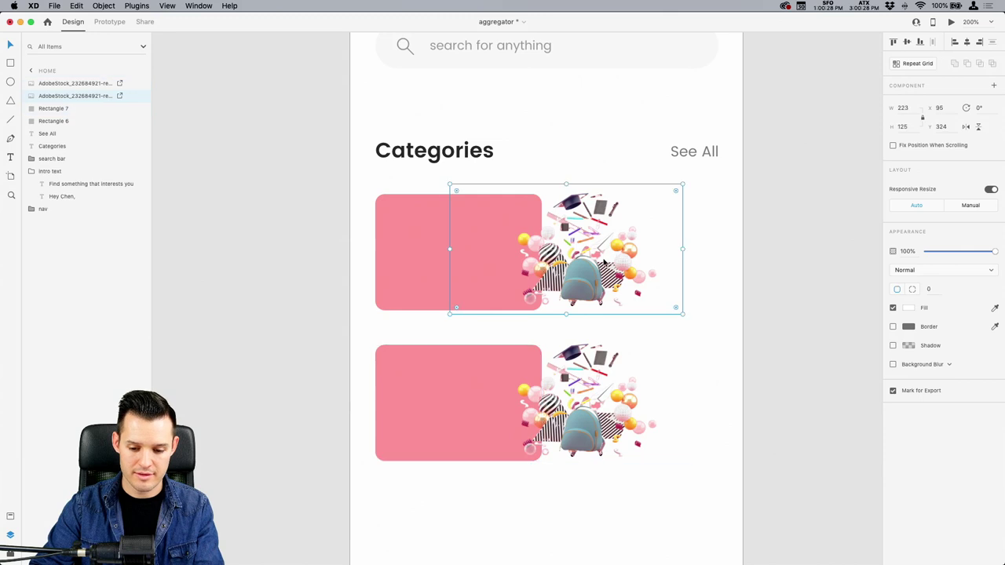
Reposition the top illustration, delete the lower one, and fill the lower card with the downloaded image.
drag(620, 251, 519, 264)
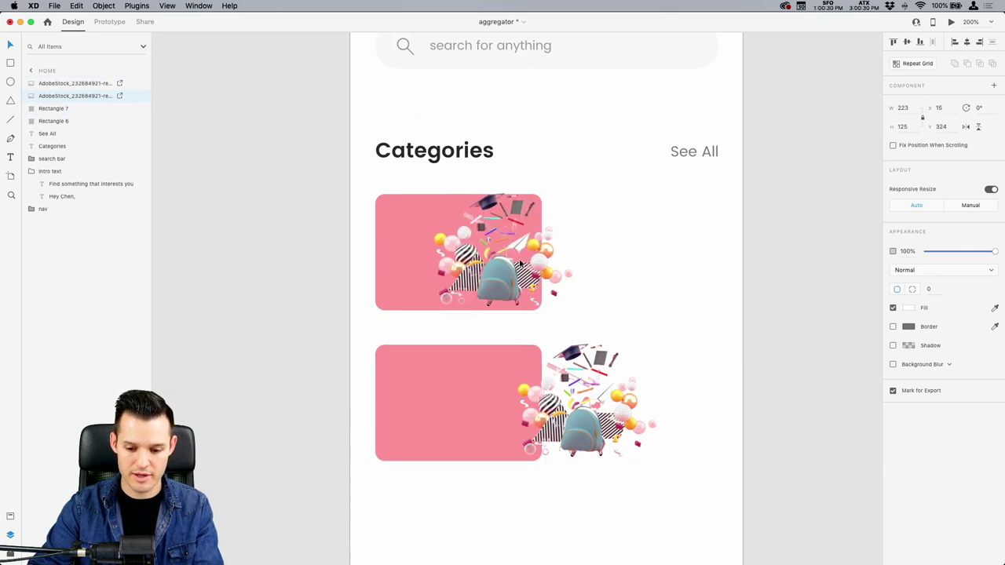
click(609, 406)
key(Delete)
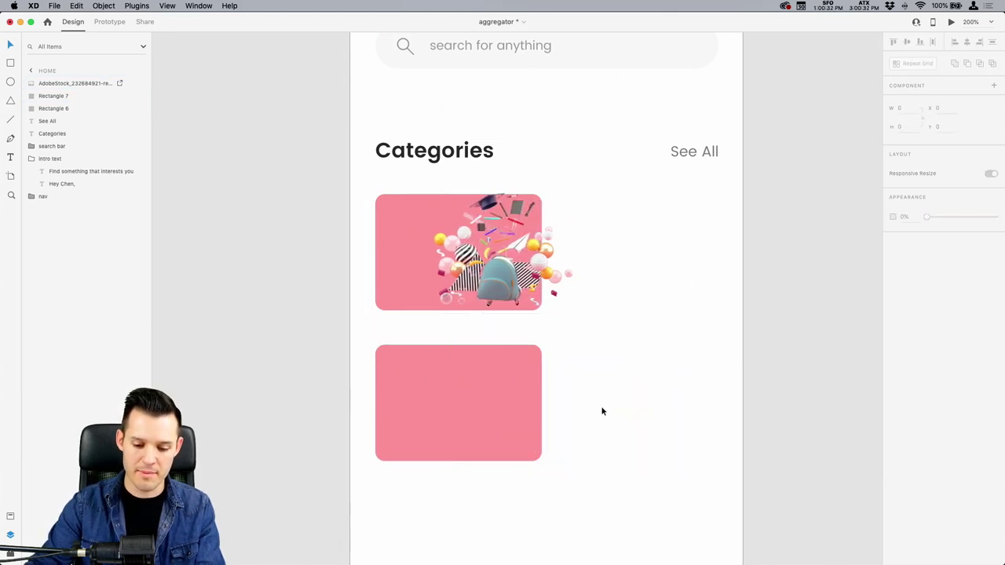
click(527, 401)
key(super+Tab)
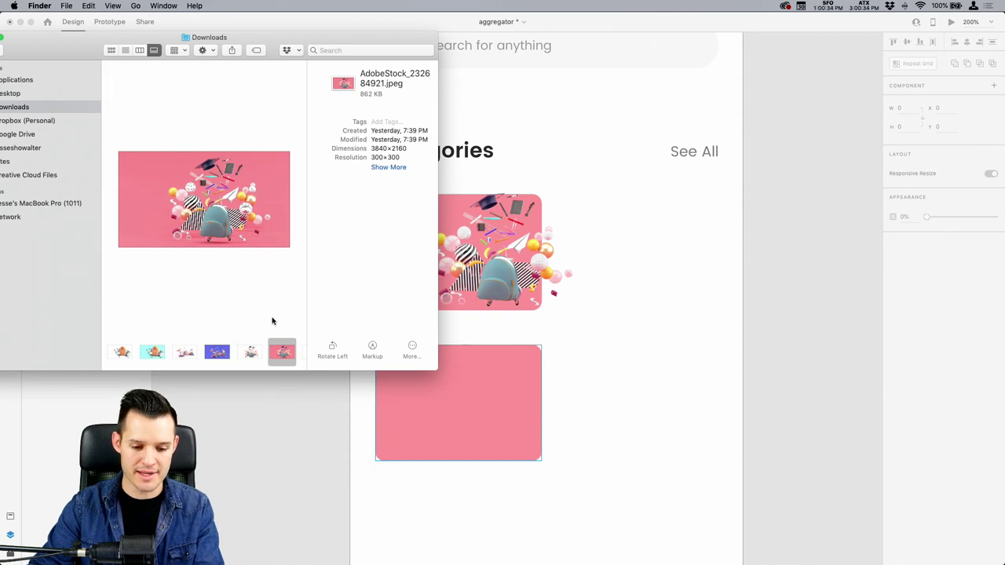
drag(312, 365, 436, 423)
key(super+Tab)
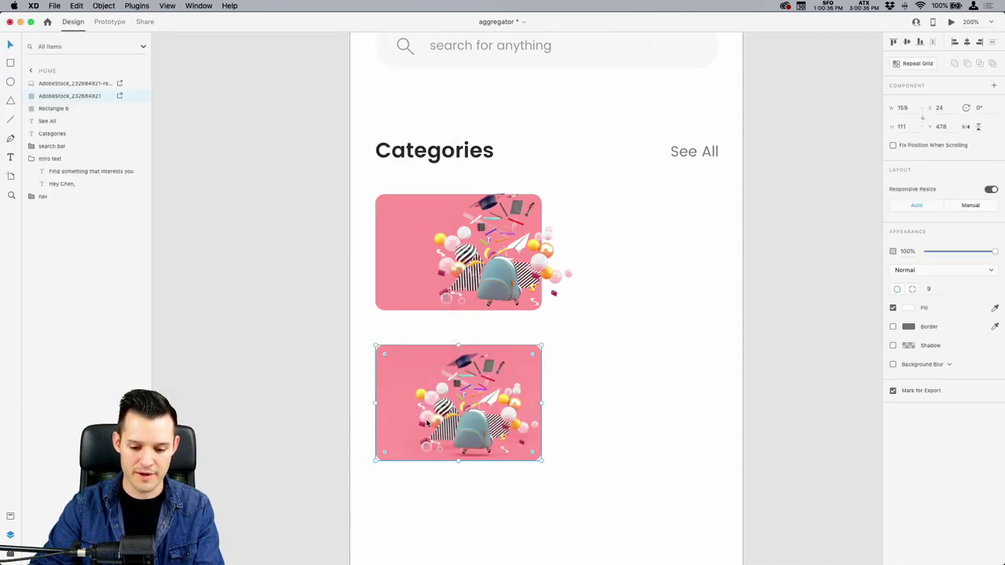
click(569, 350)
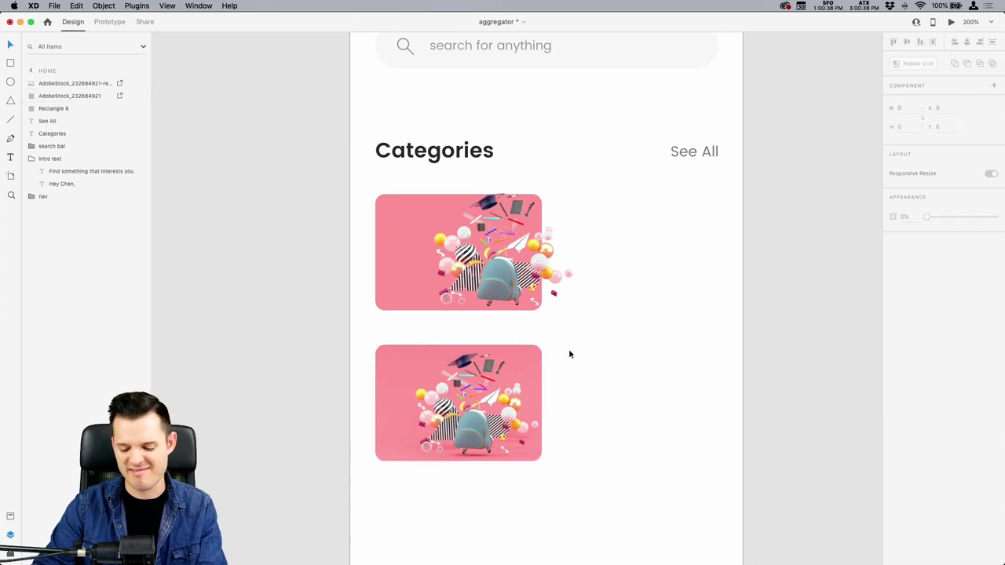
Resize the first pink card's image to 205 × 115.
scroll(581, 350, up, 2)
click(502, 304)
key(Left)
key(Left)
key(Left)
key(Left)
key(Left)
key(Left)
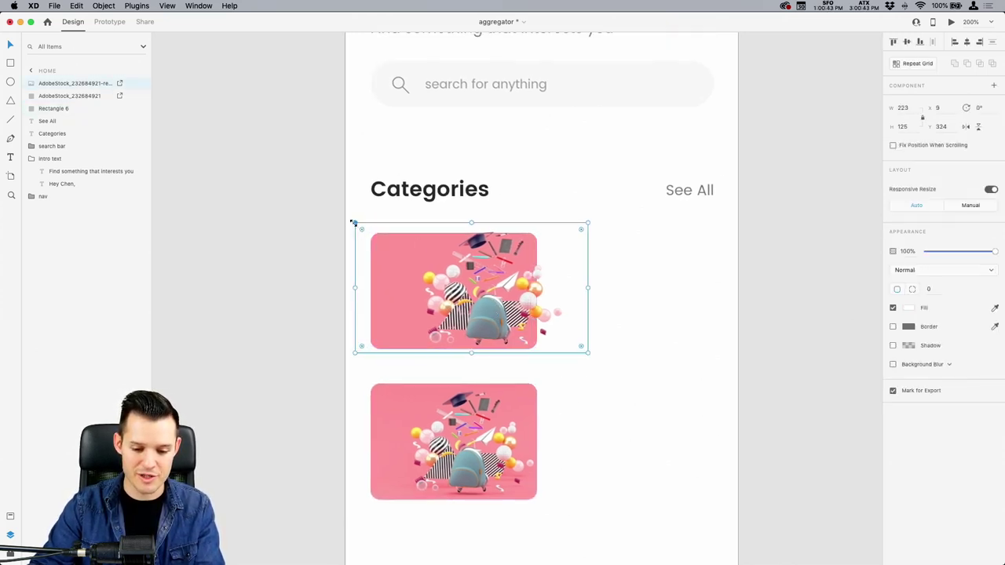
mouse_move(355, 223)
mouse_down()
mouse_move(380, 249)
mouse_move(393, 240)
mouse_move(371, 232)
mouse_up()
drag(475, 309, 474, 310)
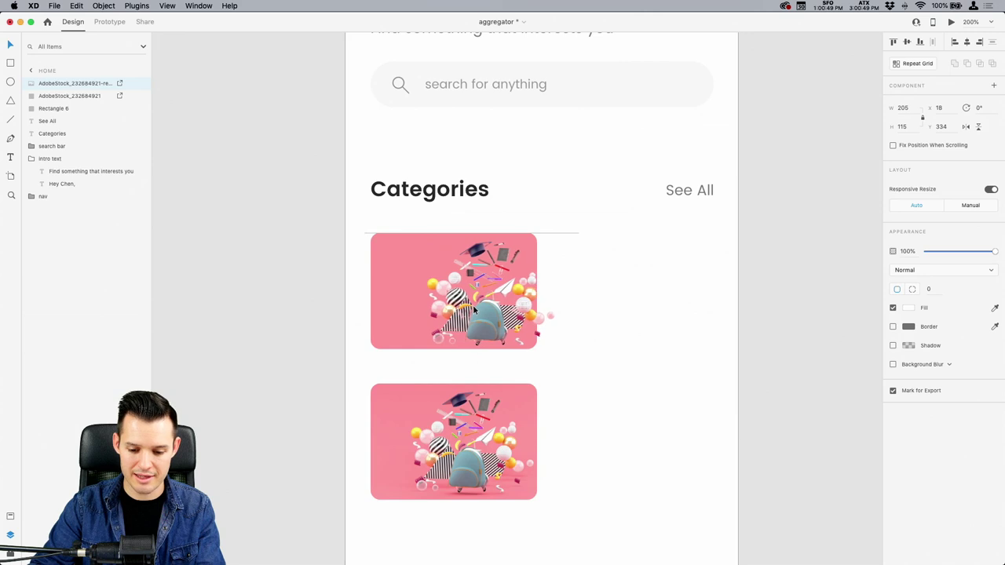
click(611, 323)
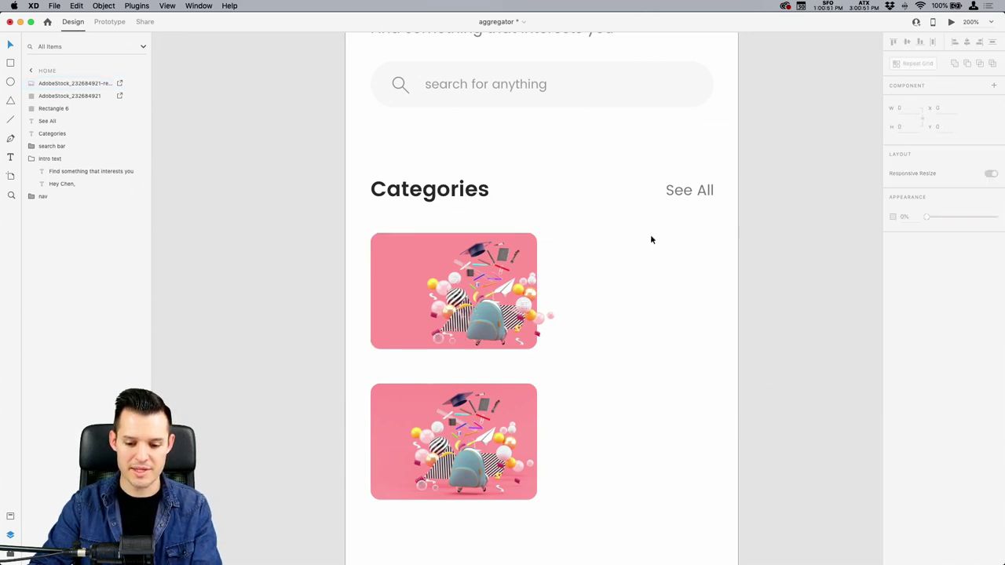
Pick the Categories heading to reuse its style, then select the first card.
click(688, 197)
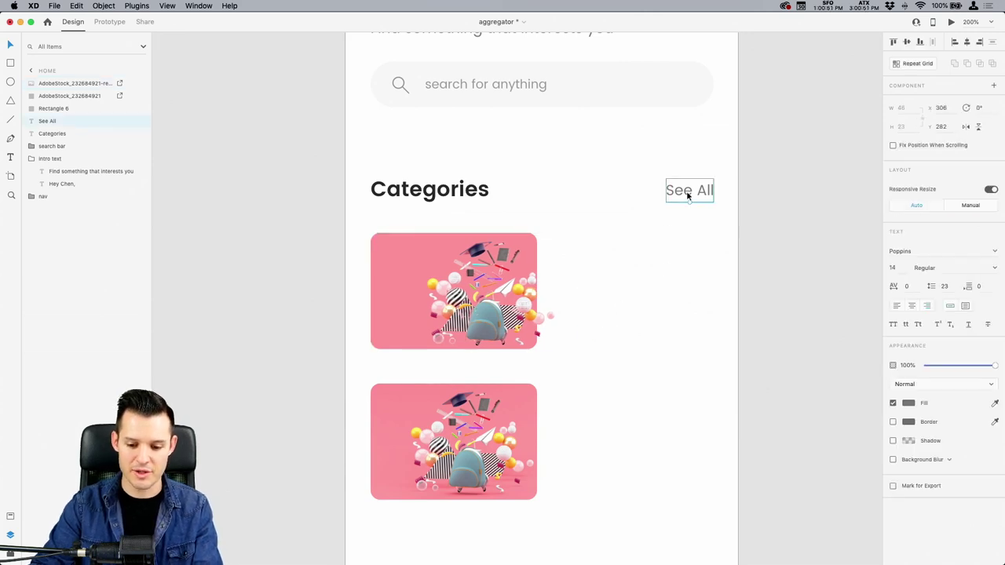
click(460, 200)
click(435, 263)
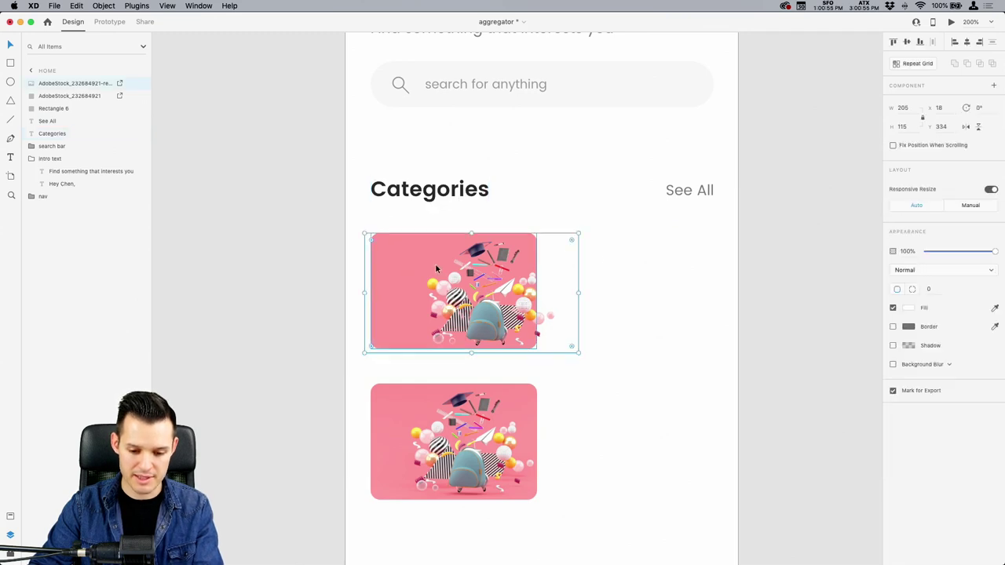
Paste the Categories heading onto the pink card, retype it as 'Courses' in white #FFFFFF.
key(super+v)
drag(440, 198, 439, 265)
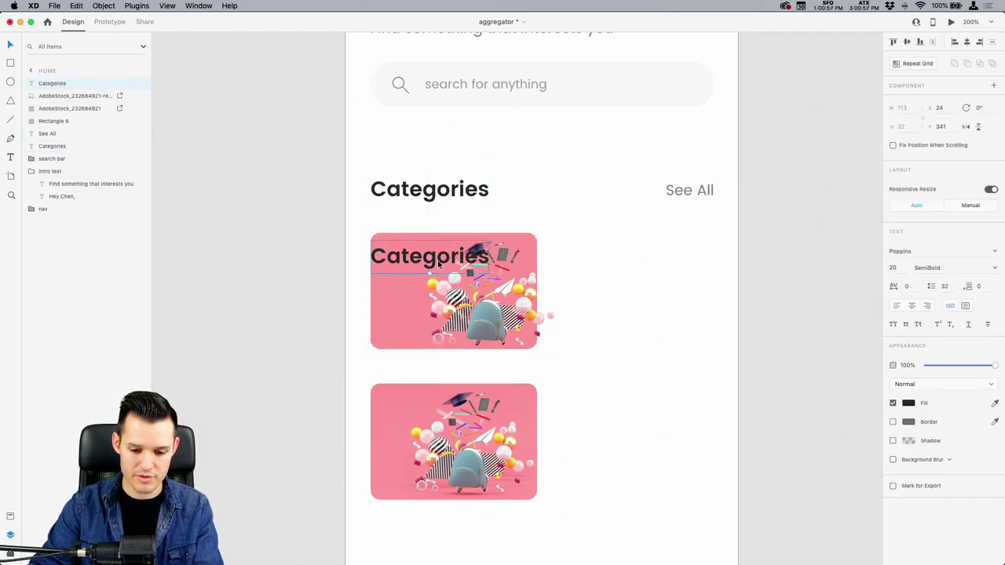
double_click(440, 265)
text(Courses)
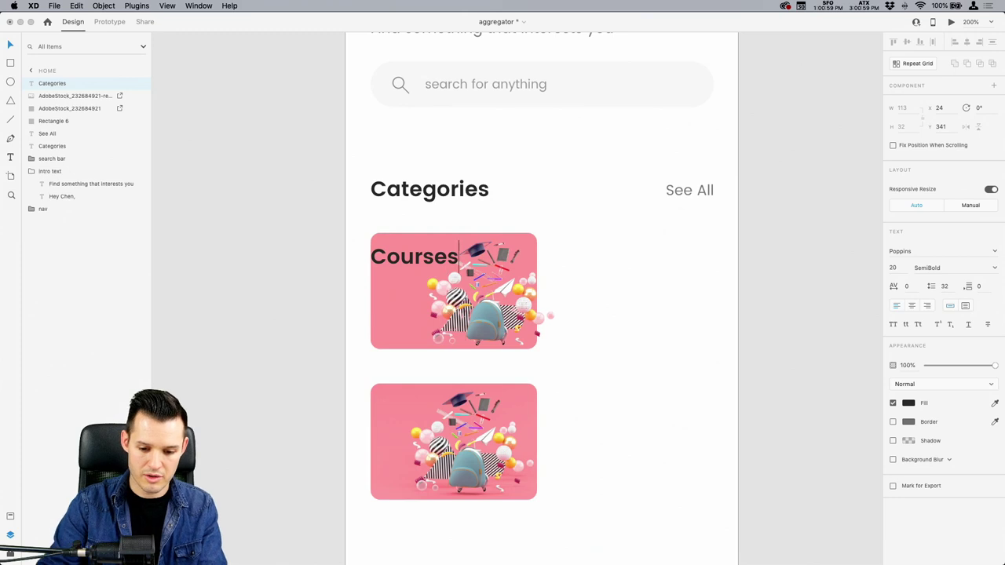
key(super+a)
click(908, 403)
text(ffffff)
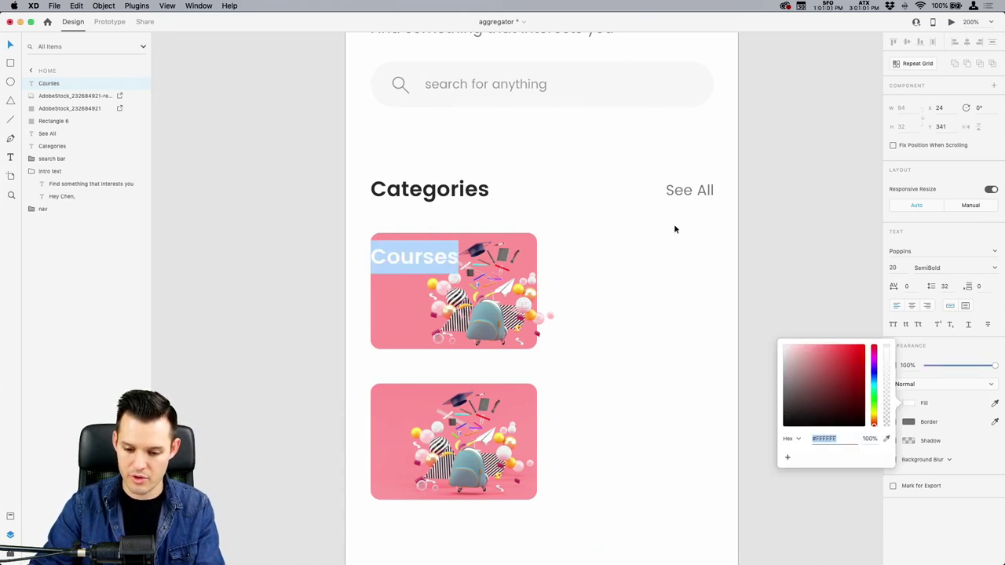
key(Escape)
key(super+shift+comma)
key(super+shift+comma)
key(super+shift+comma)
key(super+shift+comma)
key(super+shift+comma)
key(super+shift+comma)
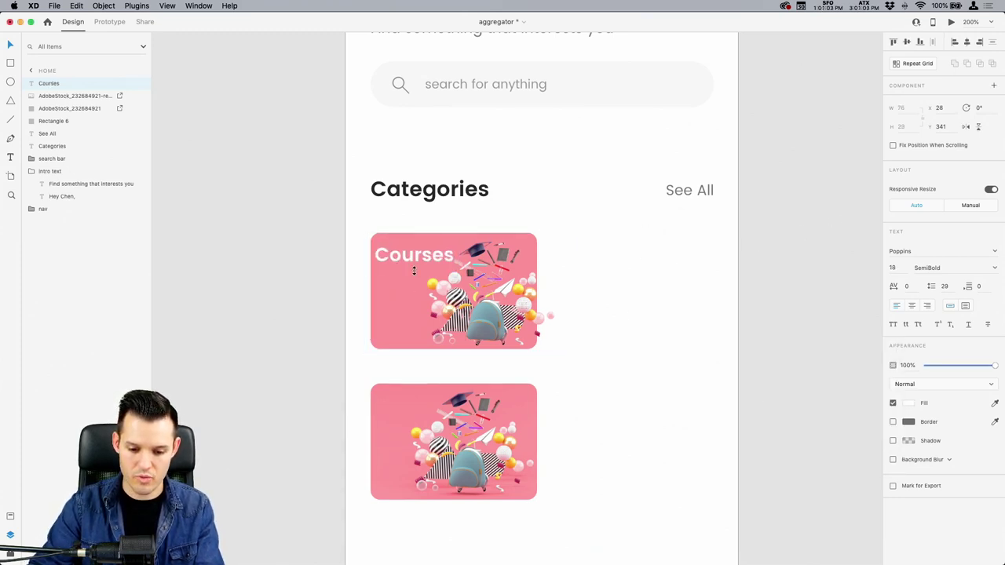
key(shift+Right)
key(Right)
key(Right)
key(Right)
Reposition the Courses title on the card and zoom in on it.
click(411, 266)
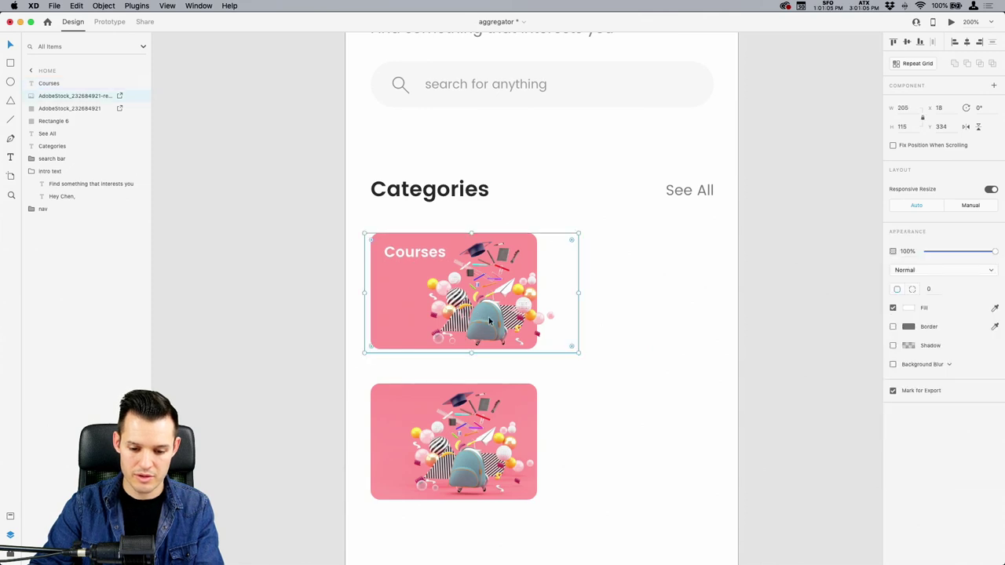
double_click(470, 323)
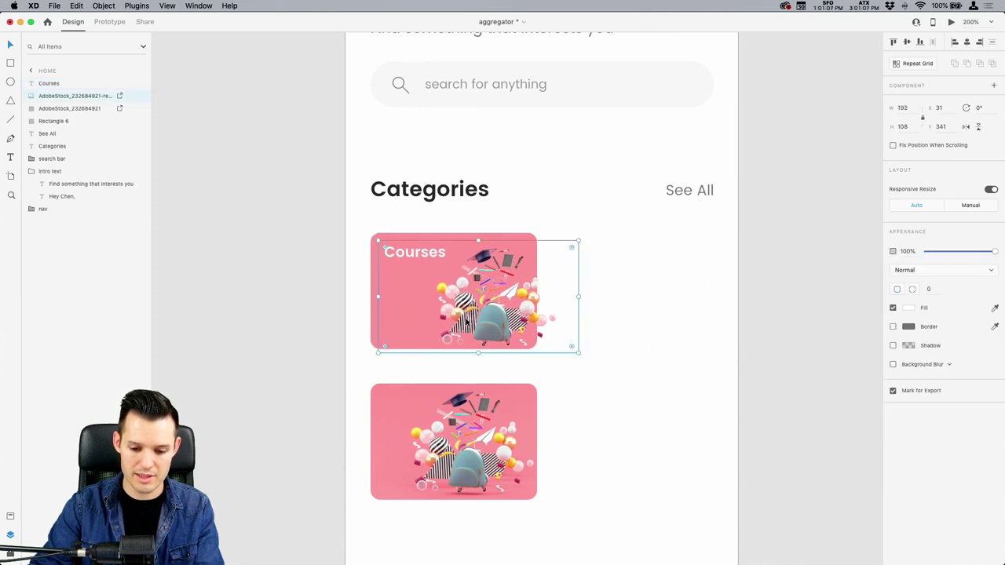
drag(414, 253, 410, 257)
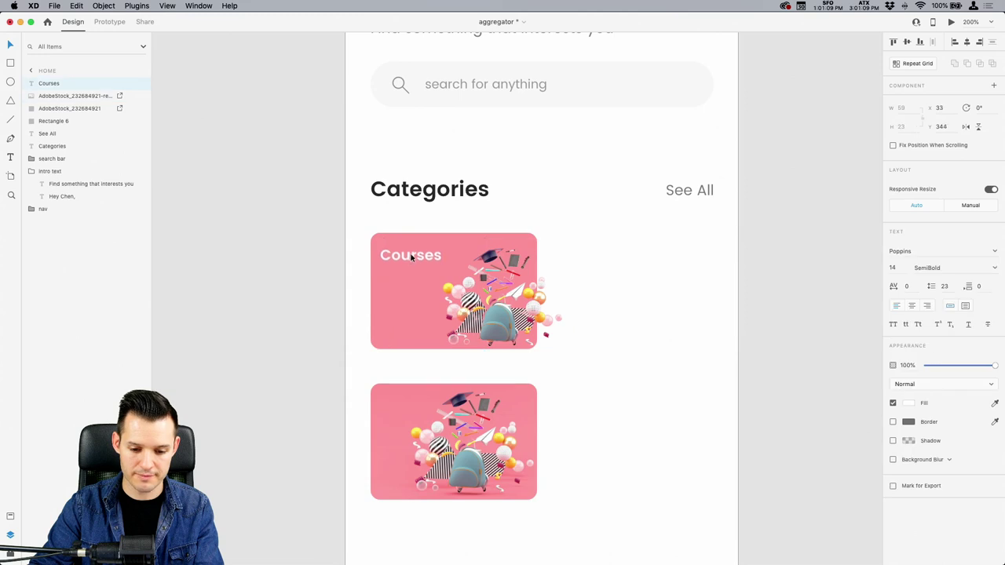
key(super+equal)
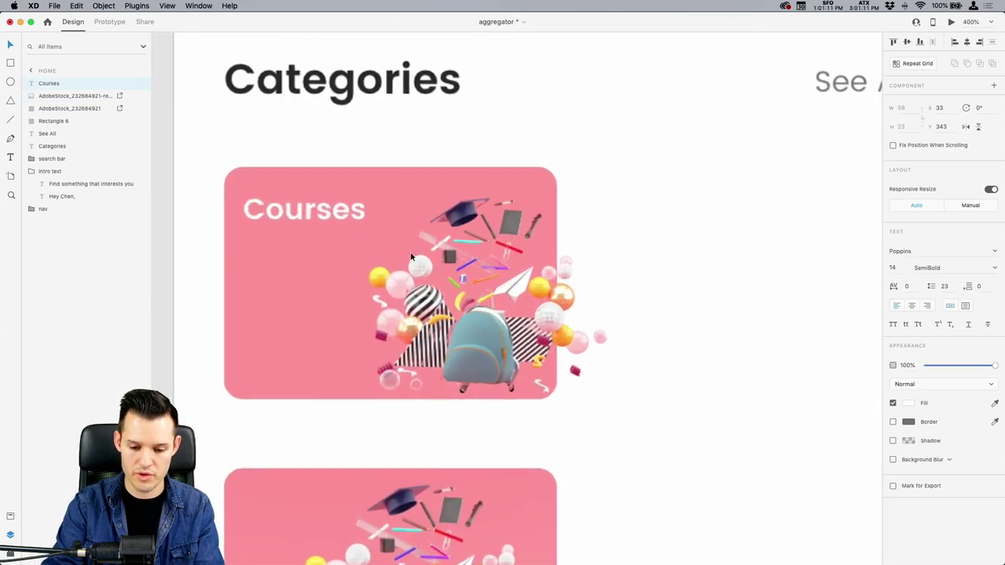
drag(385, 274, 444, 279)
Duplicate the title below and change the copy's text to '21 Courses'.
drag(370, 215, 374, 257)
double_click(374, 254)
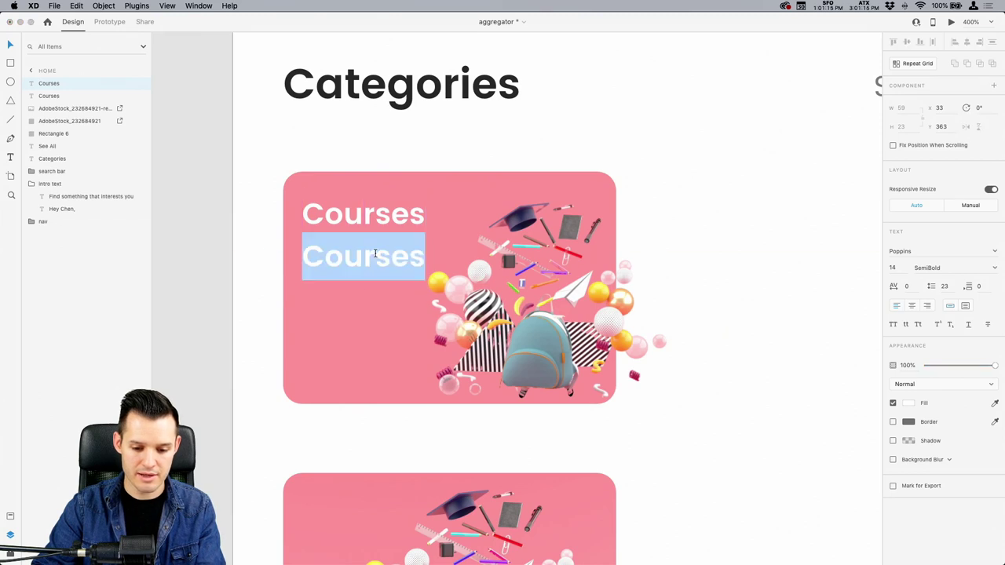
text(17)
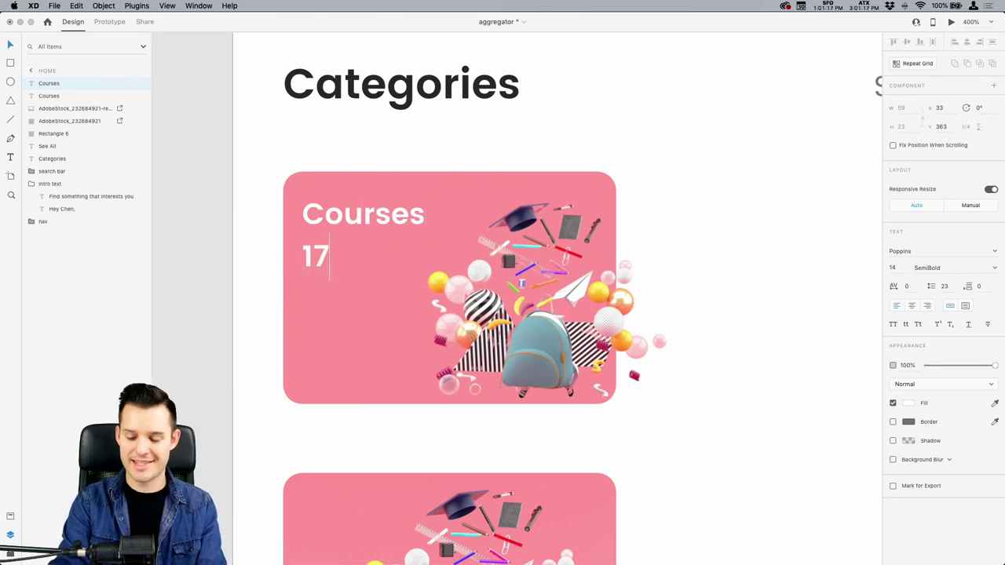
text( Courses)
key(super+a)
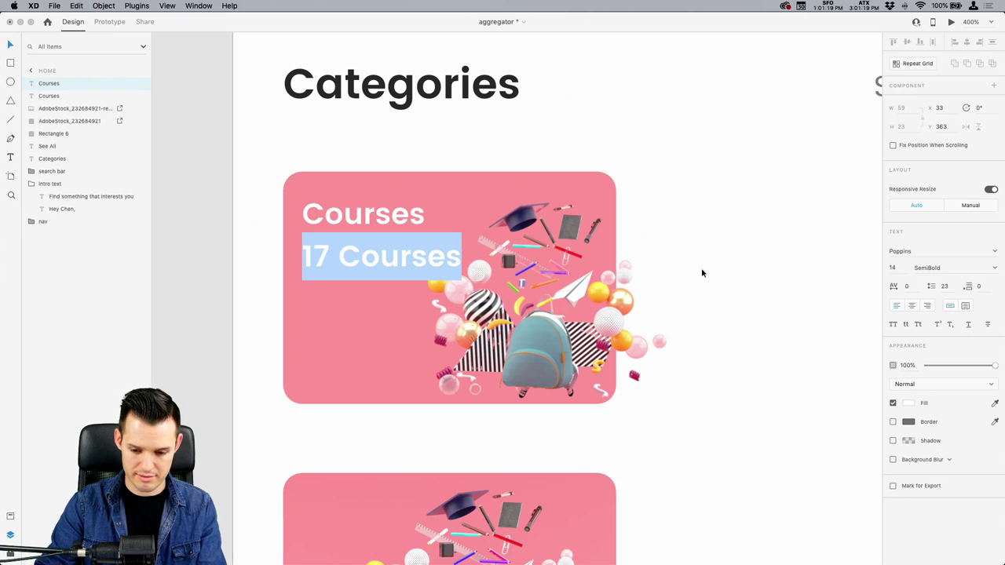
click(330, 259)
double_click(316, 256)
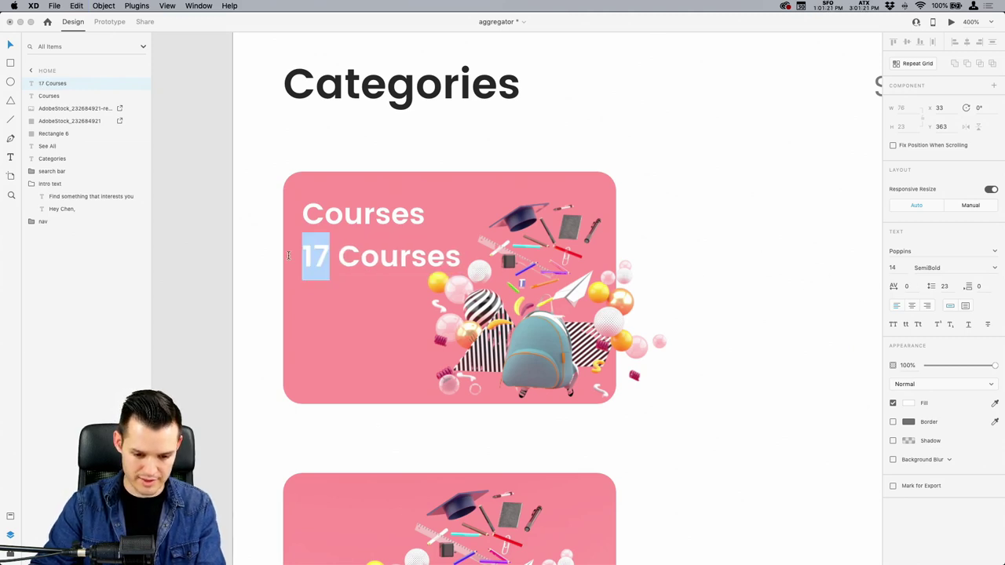
text(21)
key(Escape)
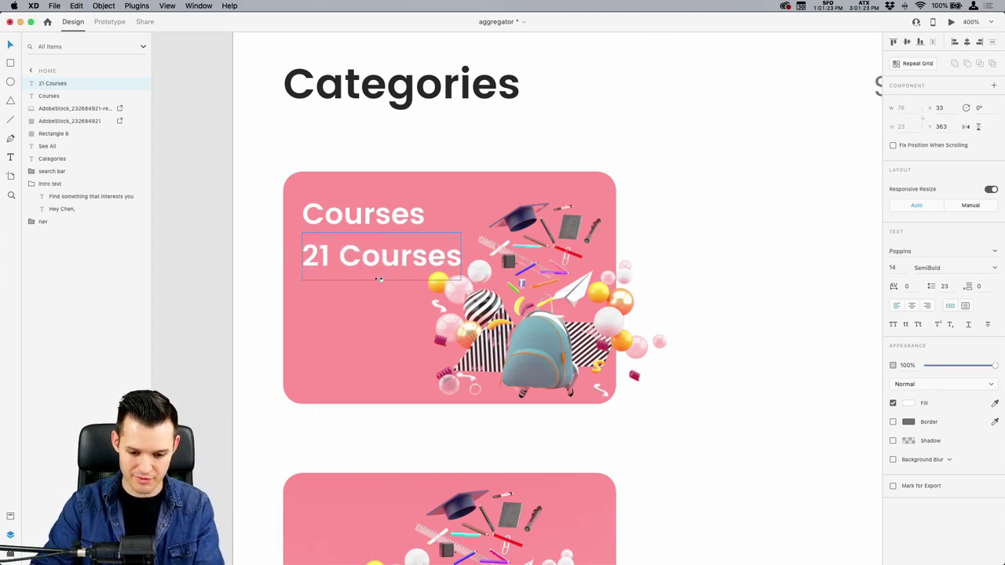
Make '21 Courses' 10 pt Regular, align it under the 18 pt Courses title.
drag(379, 280, 377, 264)
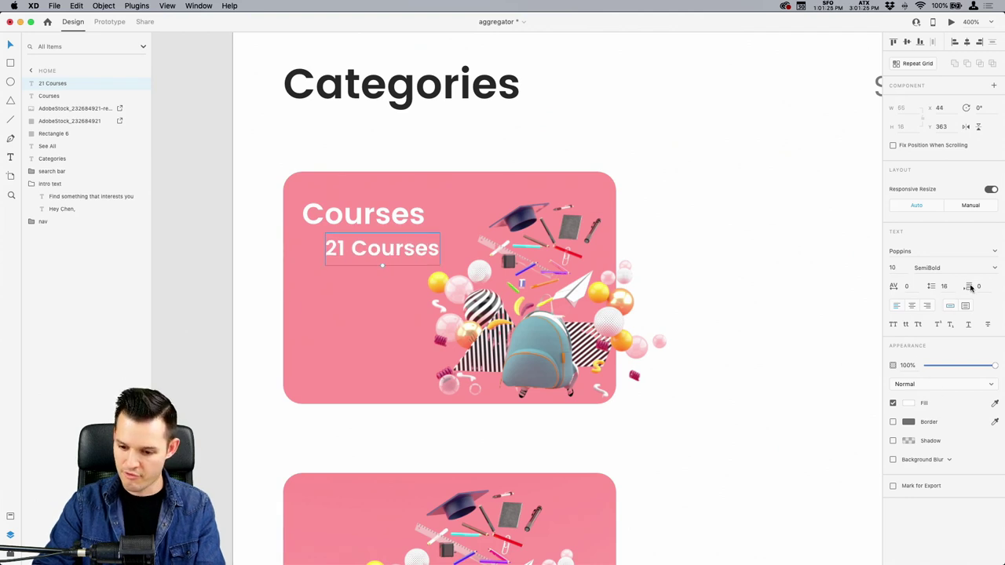
click(992, 270)
click(937, 286)
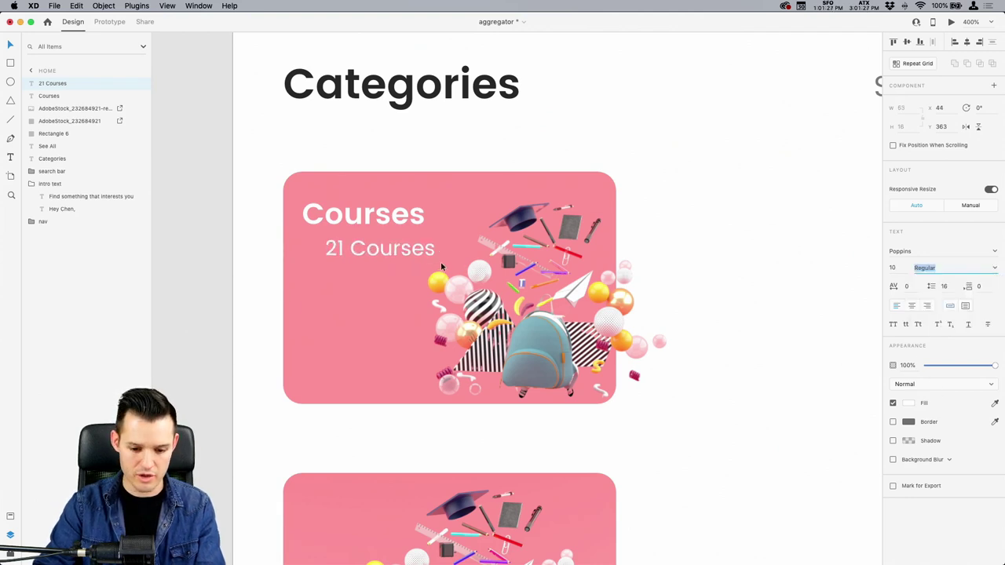
drag(392, 253, 370, 251)
shift+click(367, 223)
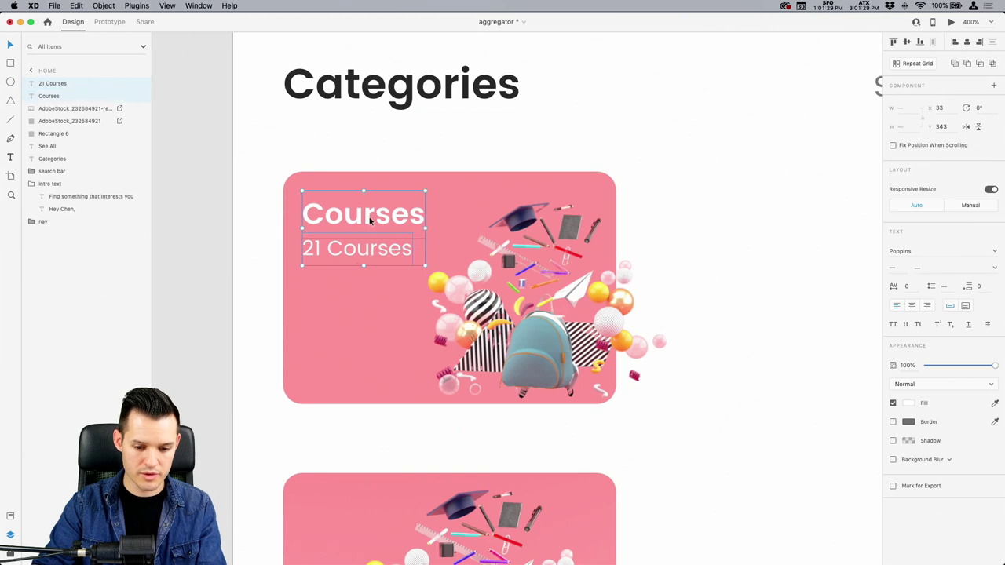
click(360, 222)
drag(363, 228, 384, 215)
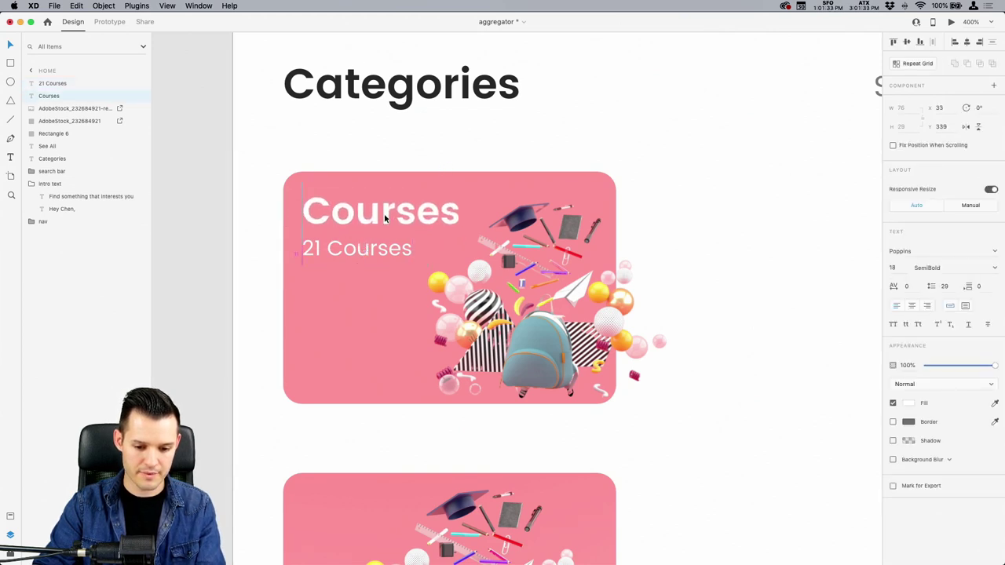
shift+click(359, 249)
key(Down)
key(Down)
key(Down)
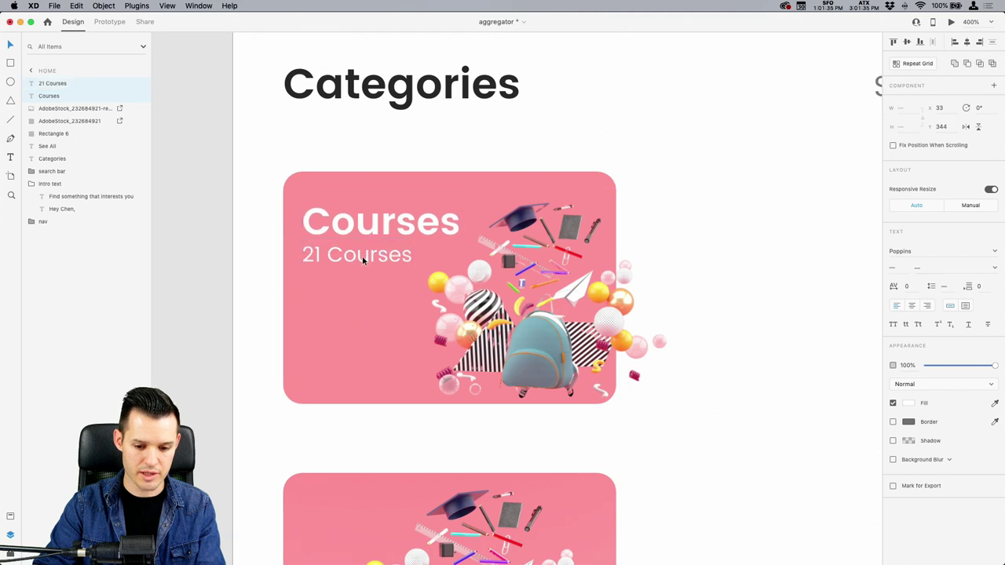
click(722, 220)
key(super+minus)
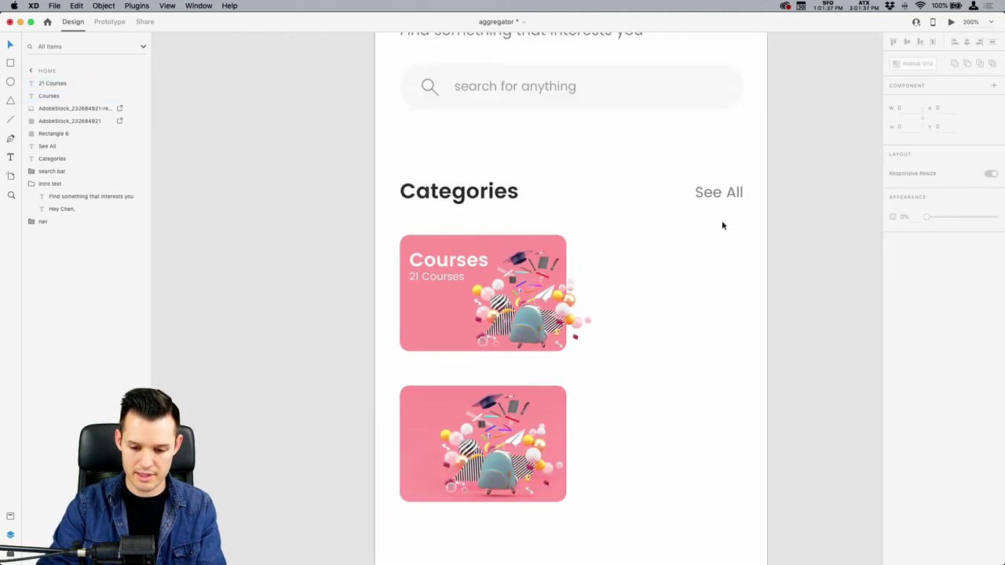
Group the Courses card's layers and delete the second card's image.
drag(625, 248, 327, 366)
key(super+g)
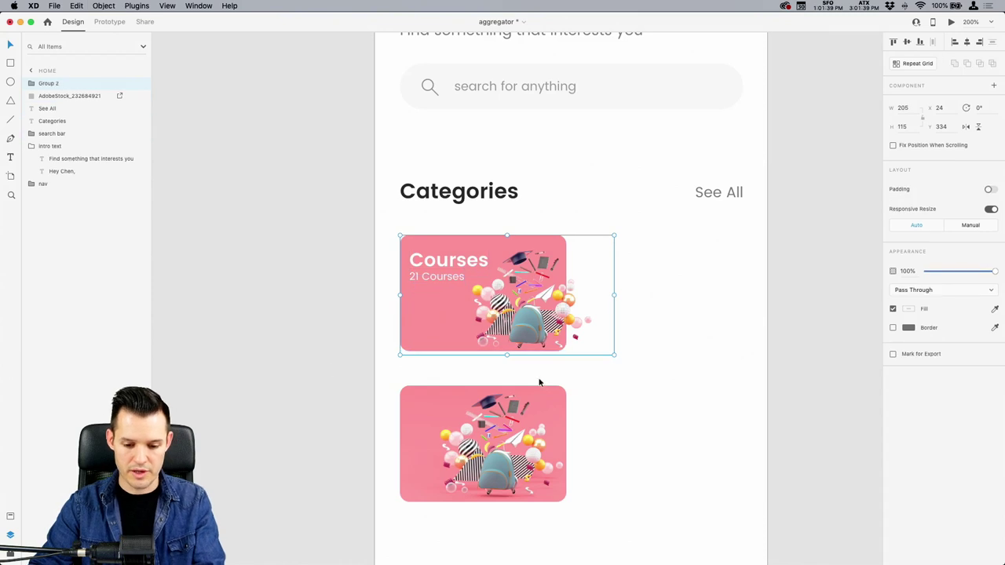
click(610, 406)
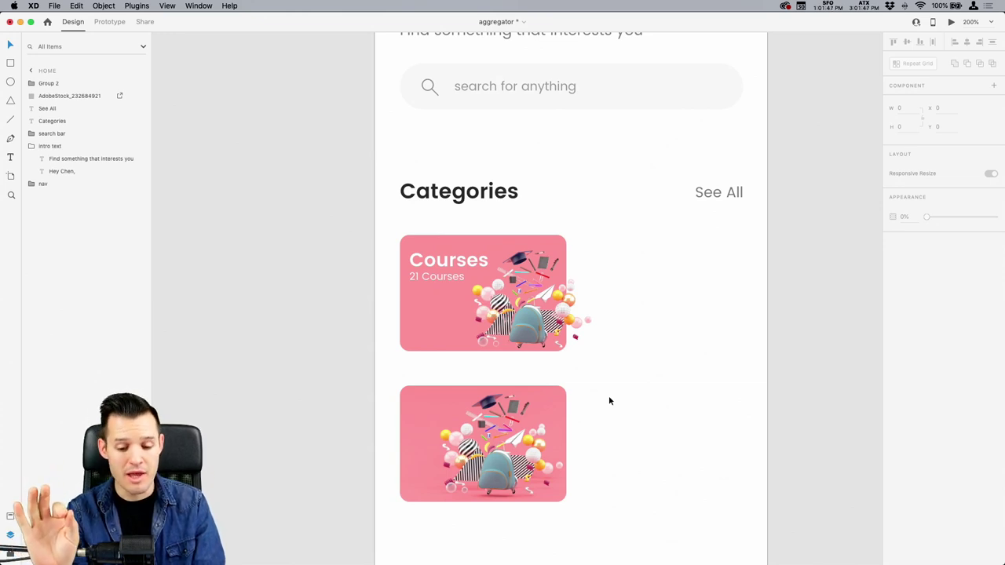
scroll(630, 417, right, 2)
drag(637, 392, 320, 476)
key(Delete)
Turn the Courses card into a repeat grid with a second card column.
scroll(320, 476, right, 3)
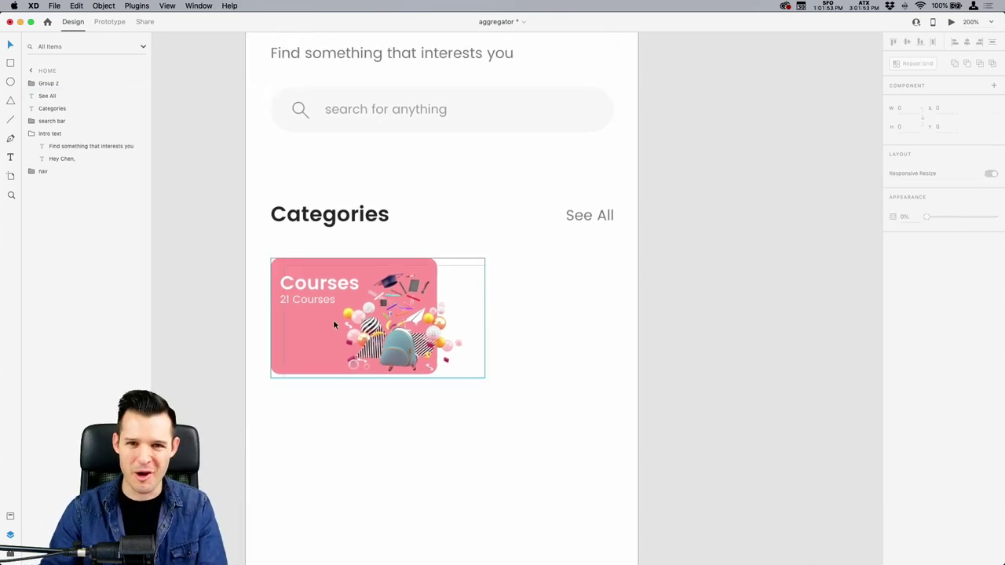
key(super+r)
drag(485, 318, 663, 318)
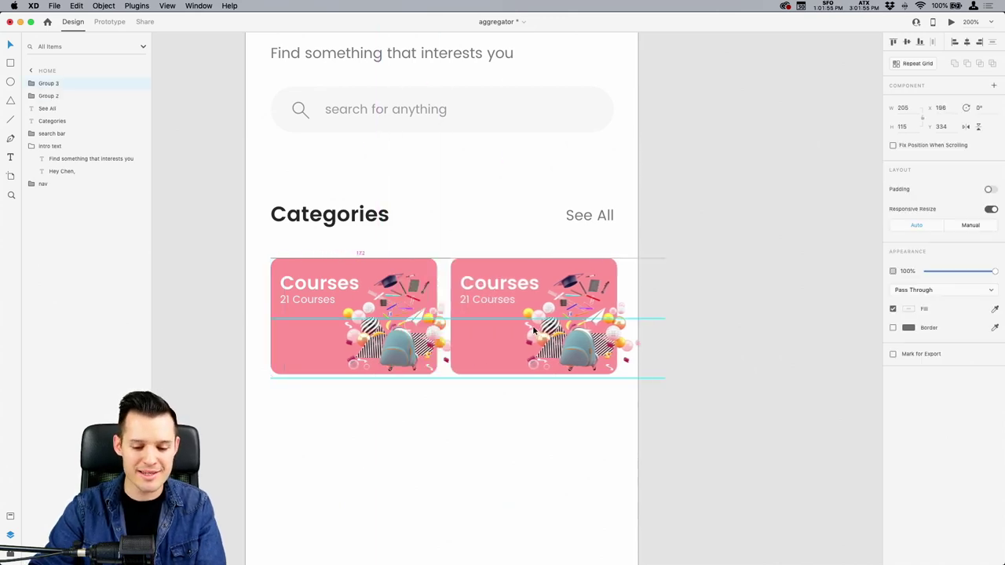
drag(532, 324, 531, 325)
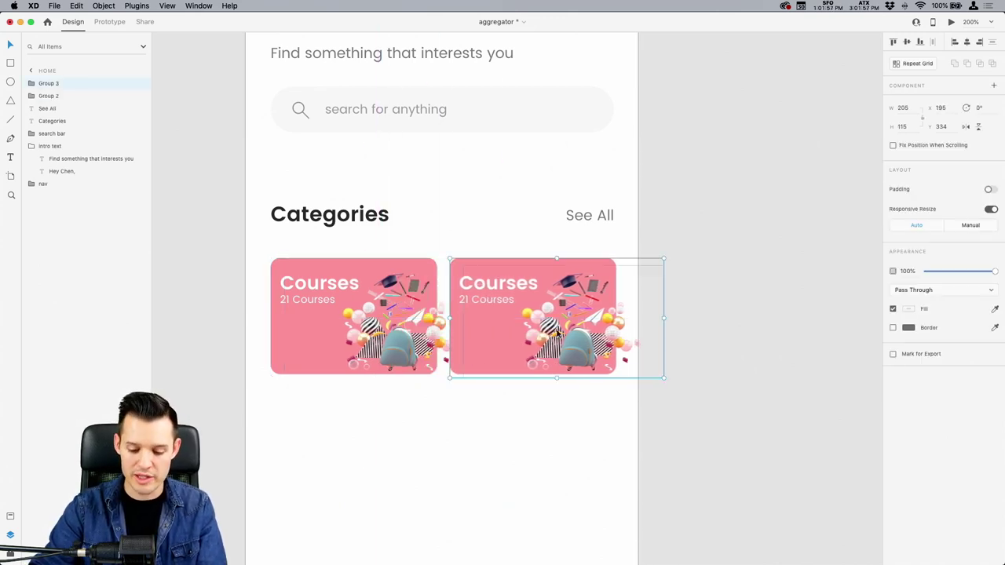
click(680, 236)
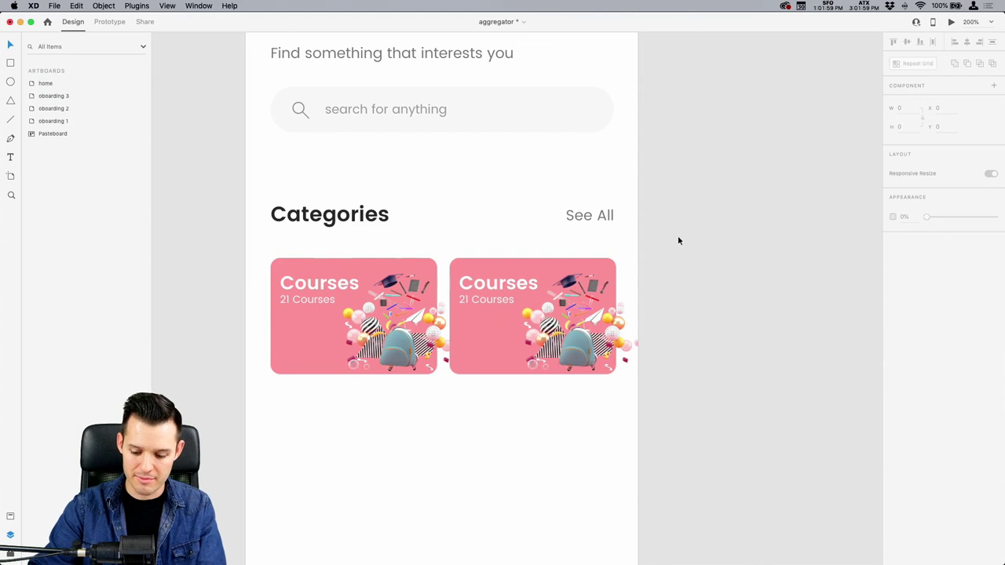
key(z)
drag(714, 207, 401, 438)
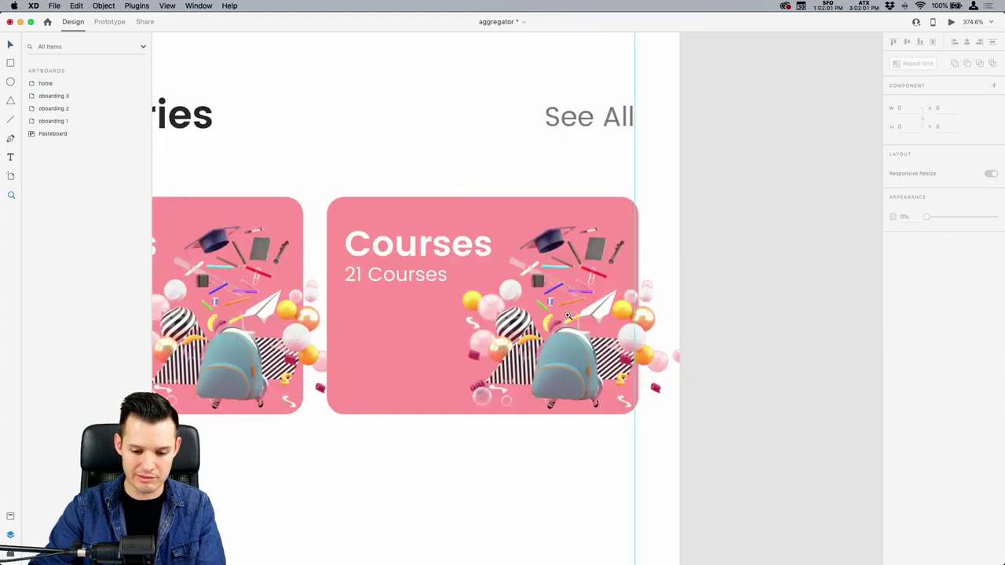
click(567, 306)
key(super+minus)
key(super+minus)
key(super+minus)
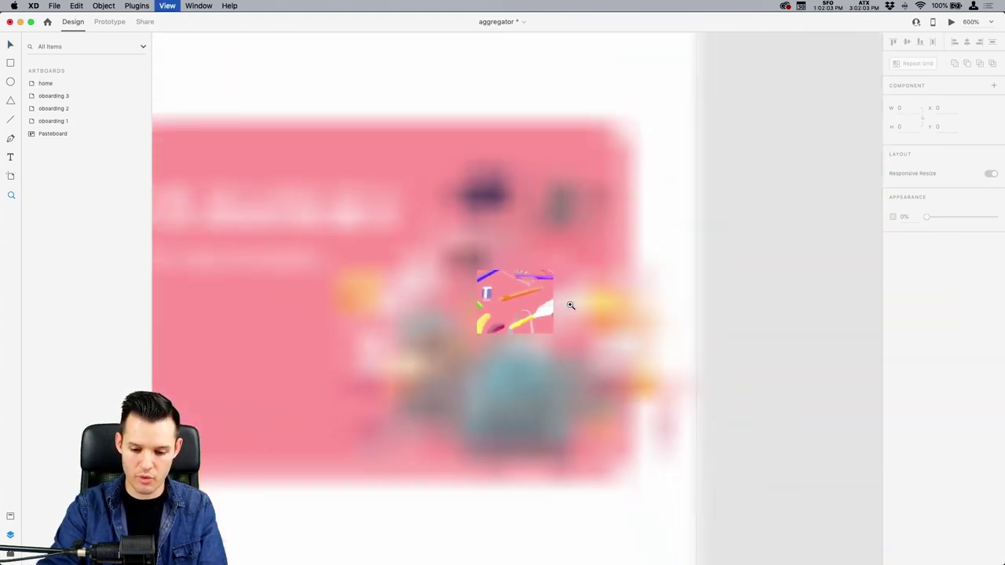
key(super+minus)
key(v)
Shrink the card illustration to about 185×104 and nudge it into the lower-right corner.
click(600, 287)
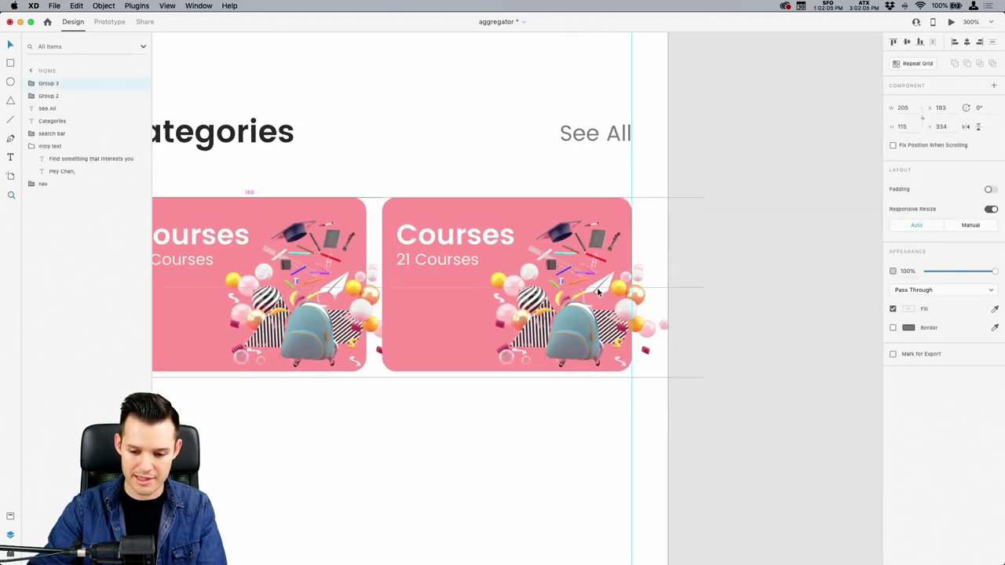
scroll(466, 283, left, 5)
scroll(652, 282, right, 1)
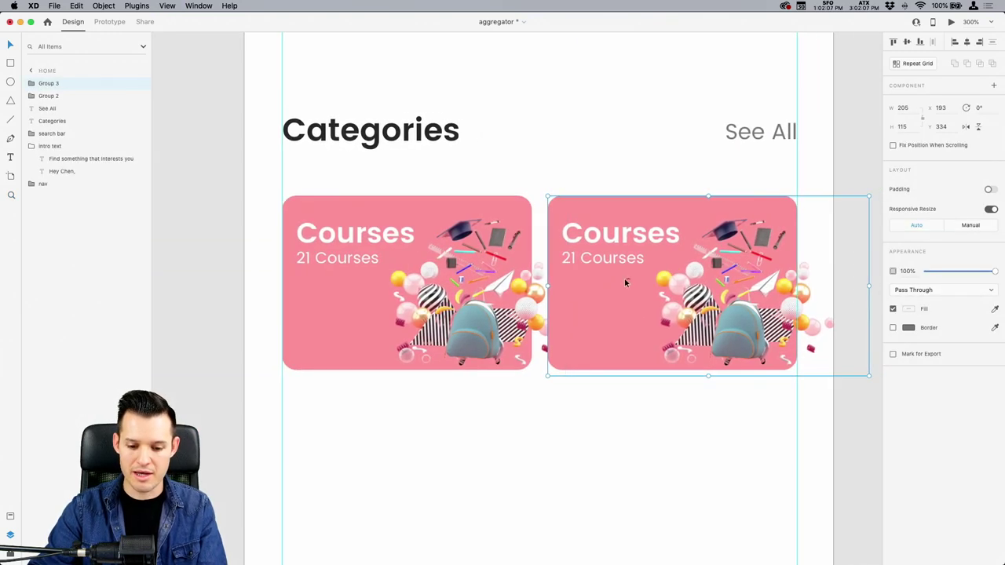
double_click(473, 315)
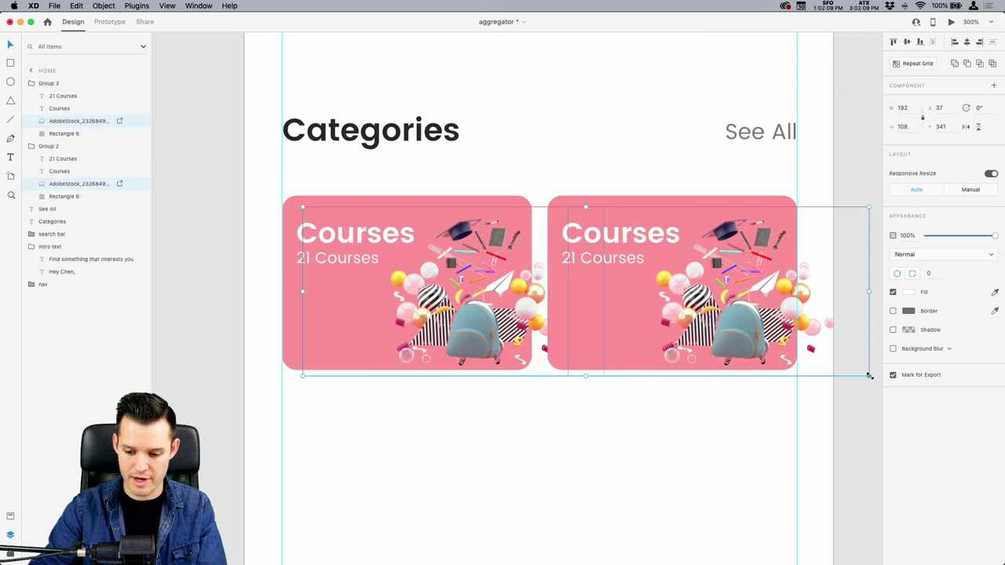
drag(868, 375, 834, 352)
key(shift+Right)
key(shift+Right)
key(shift+Right)
key(shift+Right)
key(shift+Left)
key(shift+Left)
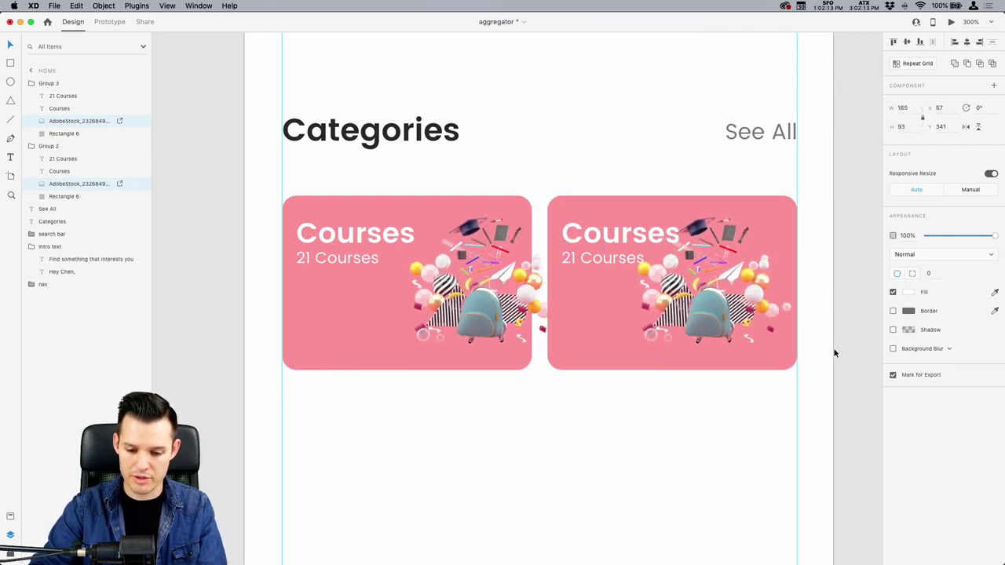
key(shift+Left)
key(shift+Left)
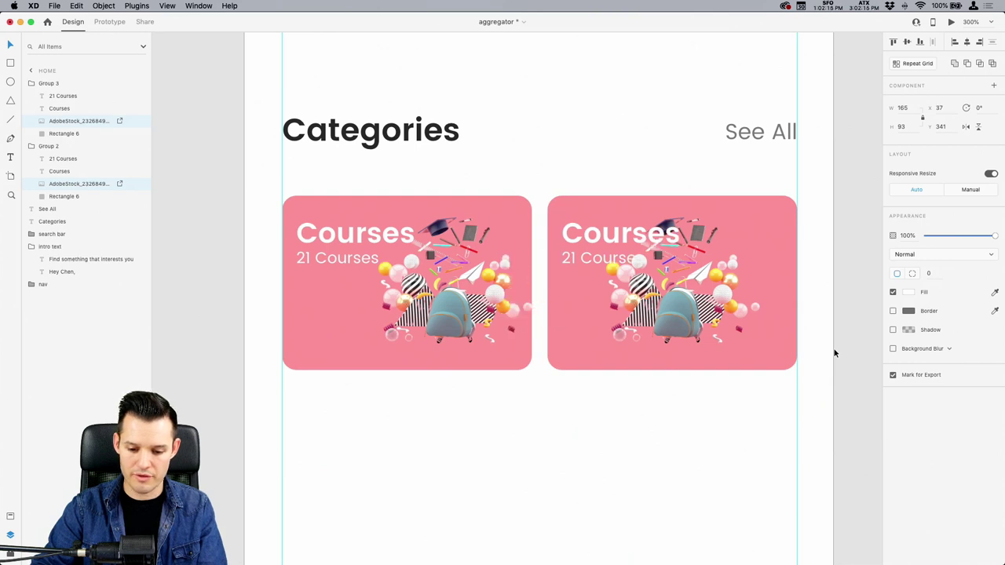
key(Right)
key(Right)
key(Right)
key(Right)
key(Right)
key(Right)
key(shift+Down)
key(shift+Down)
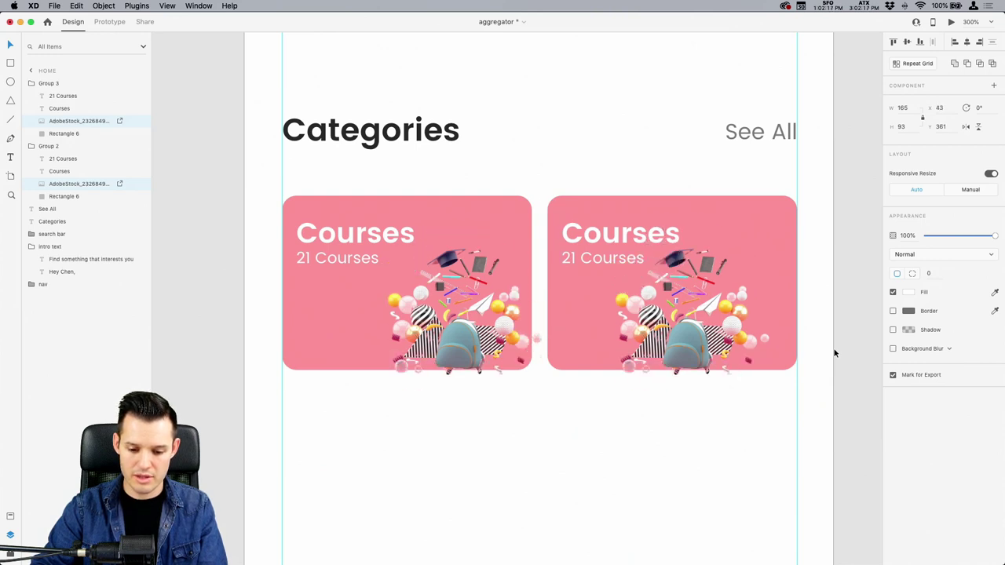
key(Up)
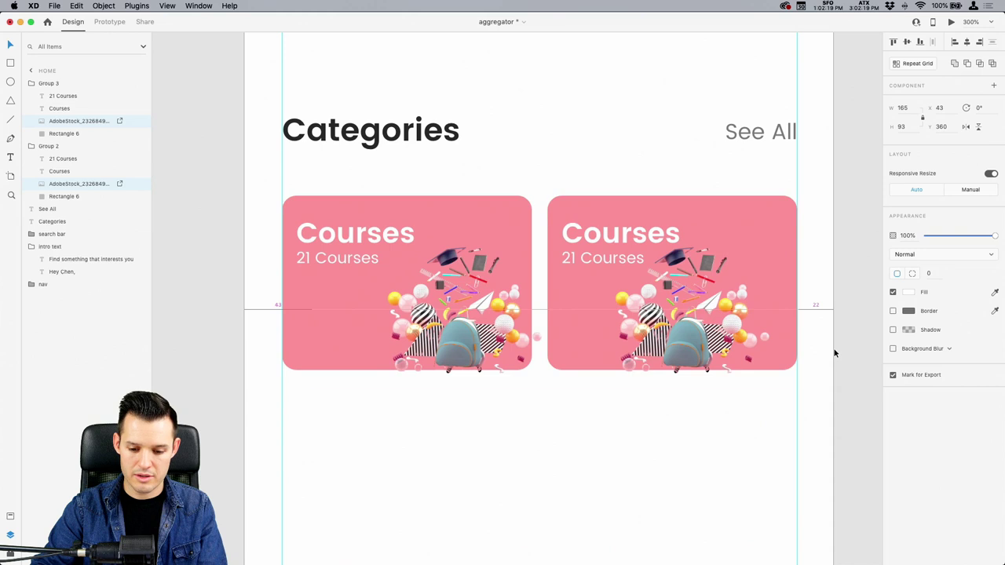
Fine-tune the right card's illustration position, then zoom out to the whole artboard.
click(860, 341)
double_click(685, 331)
drag(685, 330, 728, 333)
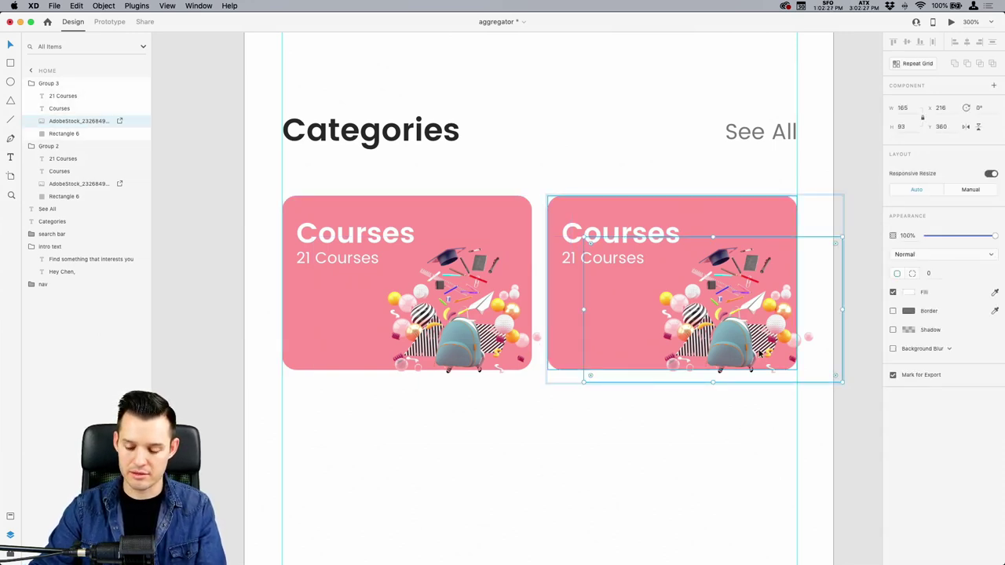
key(super+z)
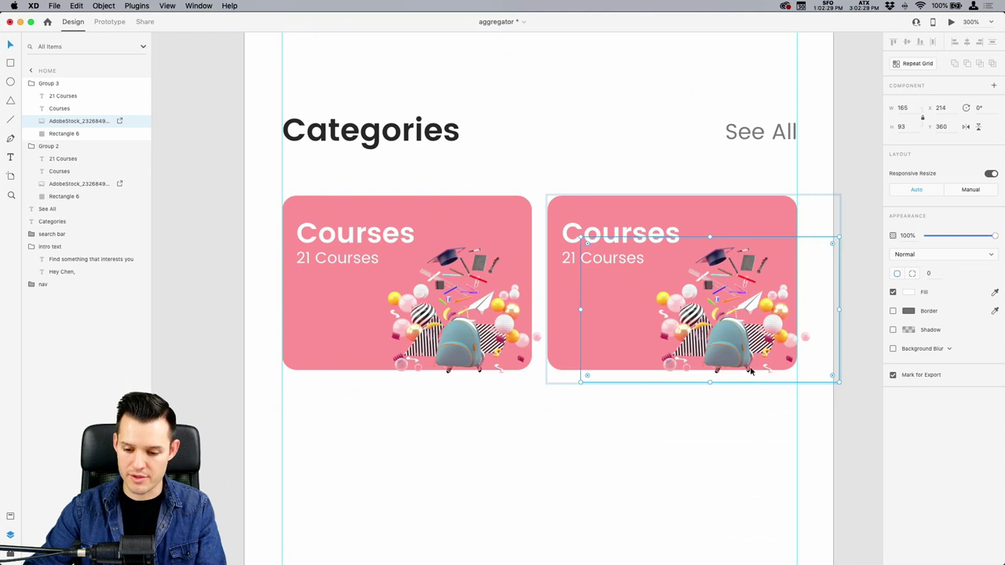
drag(750, 371, 749, 371)
click(696, 438)
key(super+1)
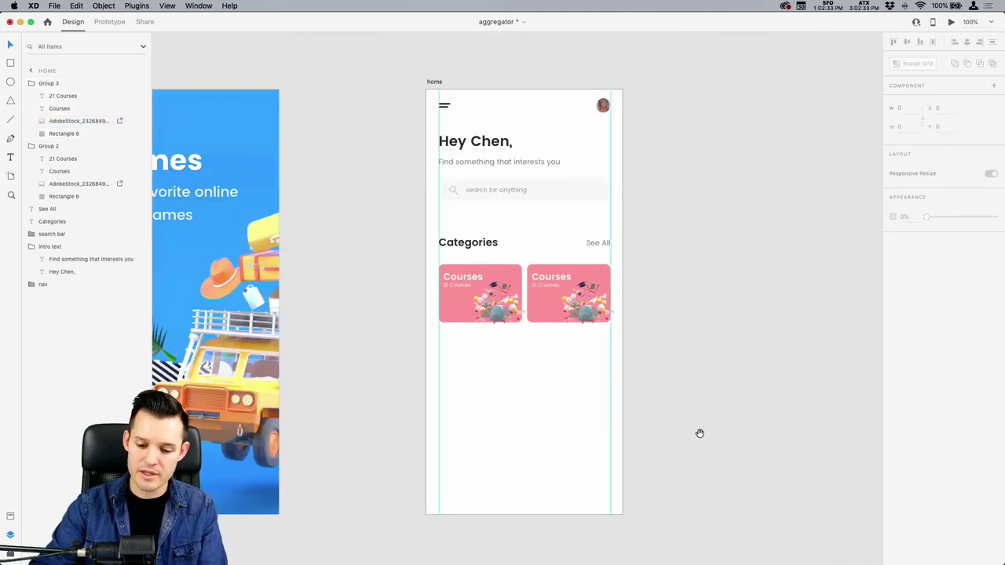
Retitle the second card from 'Courses' to 'Games' and change '21 Courses' to '145 Games'.
scroll(549, 283, up, 5)
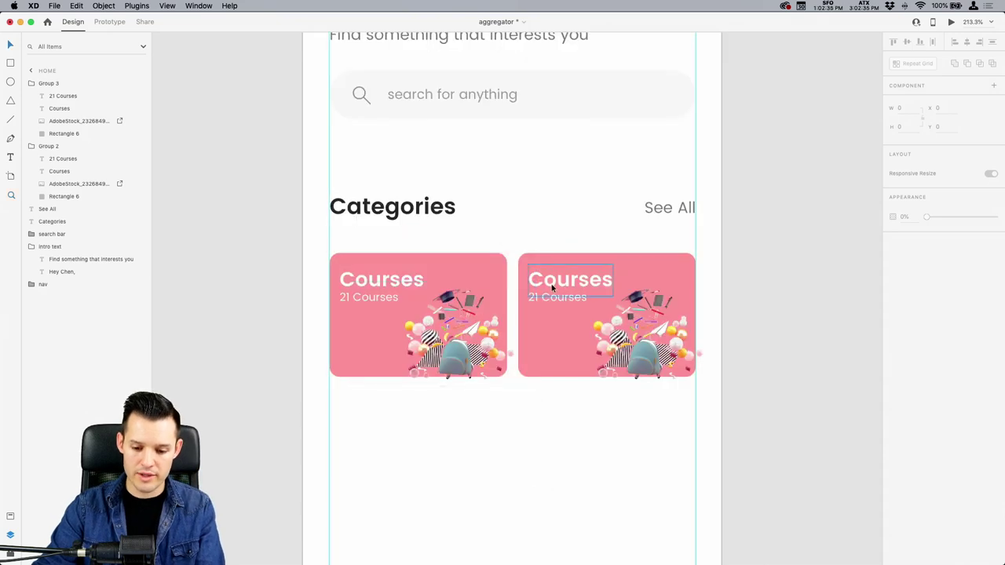
double_click(551, 288)
double_click(556, 280)
text(Games)
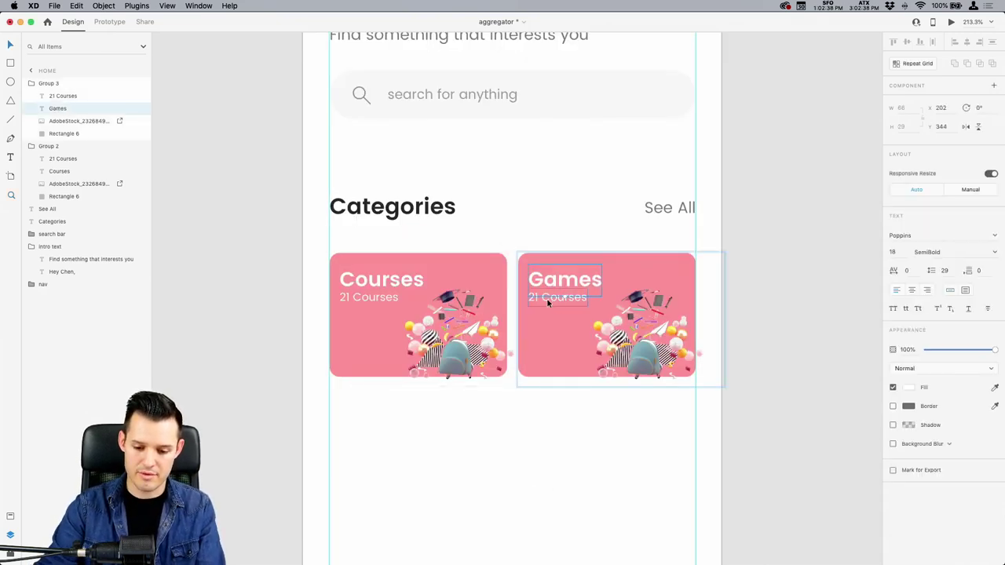
double_click(547, 298)
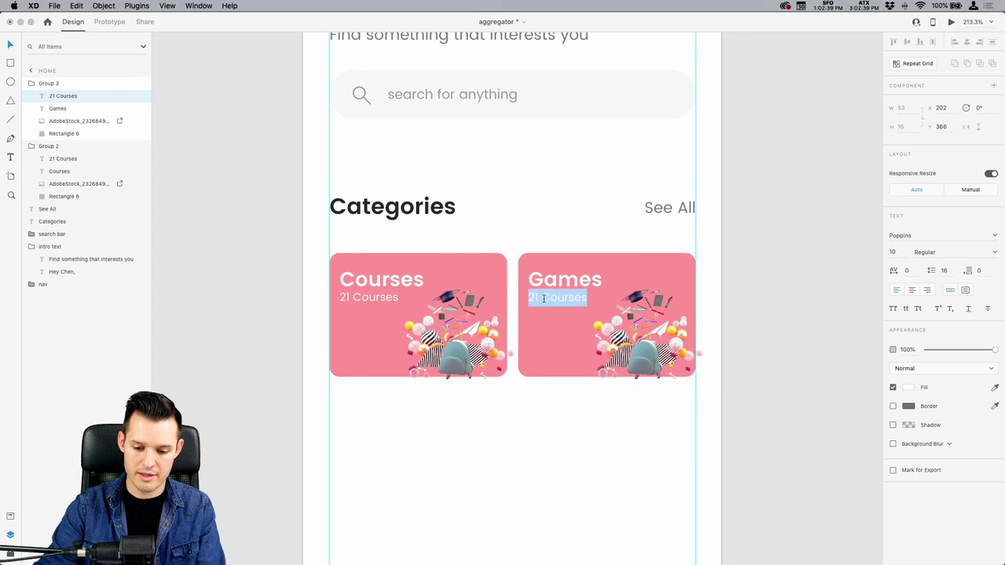
click(539, 297)
text(14)
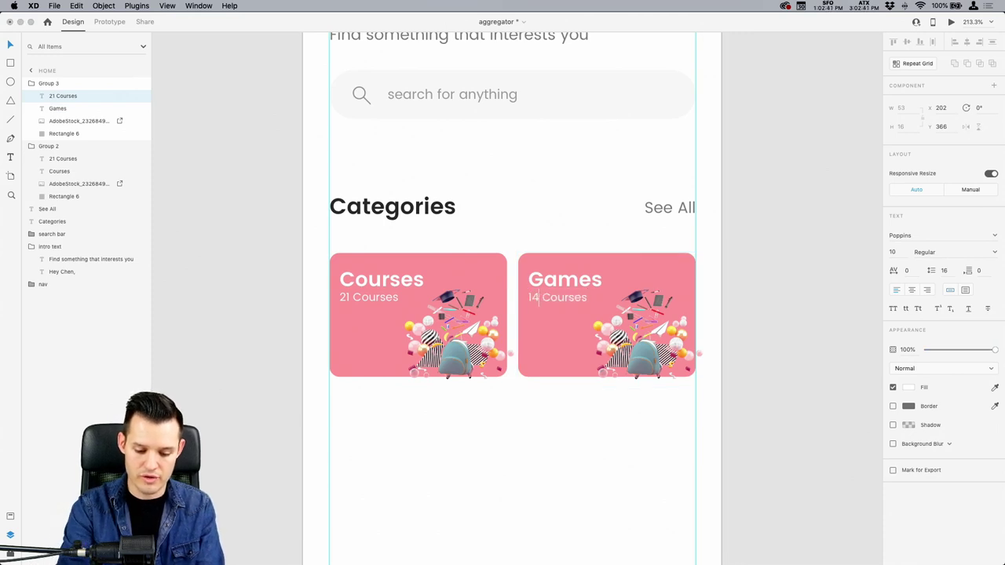
text(5)
double_click(566, 297)
text(Ga)
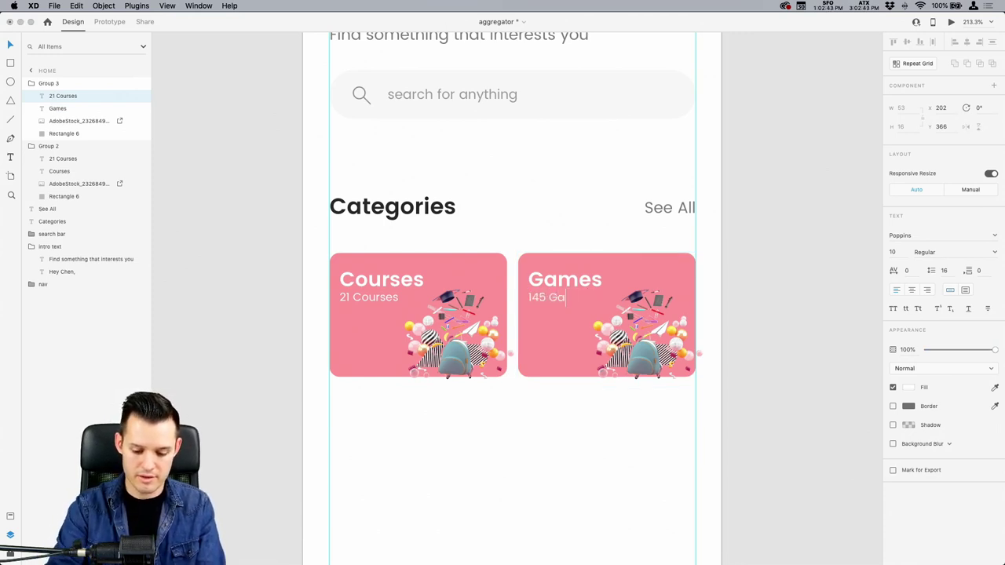
key(Escape)
scroll(759, 287, down, 3)
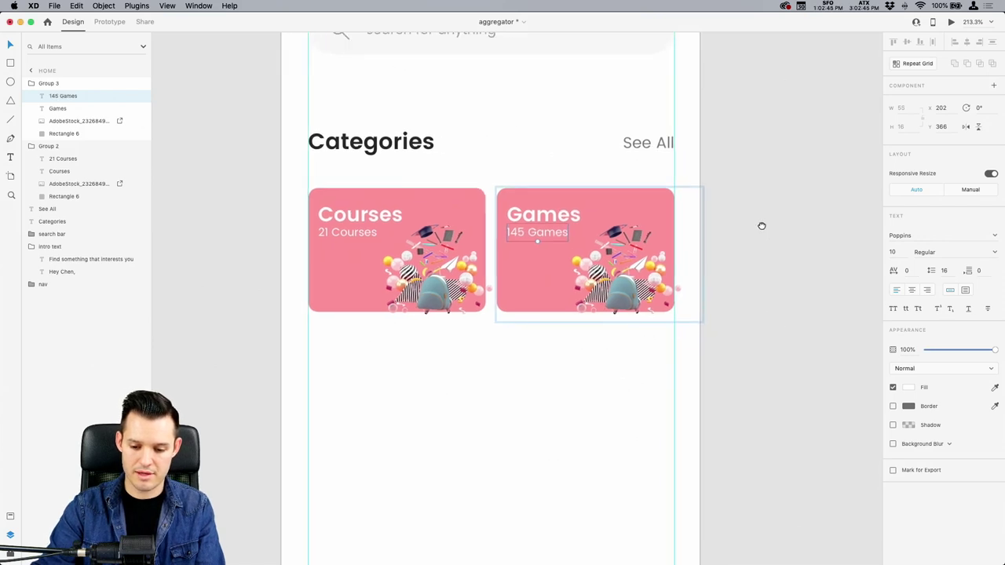
click(770, 253)
Select the Games card's illustration and browse the Downloads images: typewriter, paper plane, sneakers.
double_click(652, 280)
key(super+Tab)
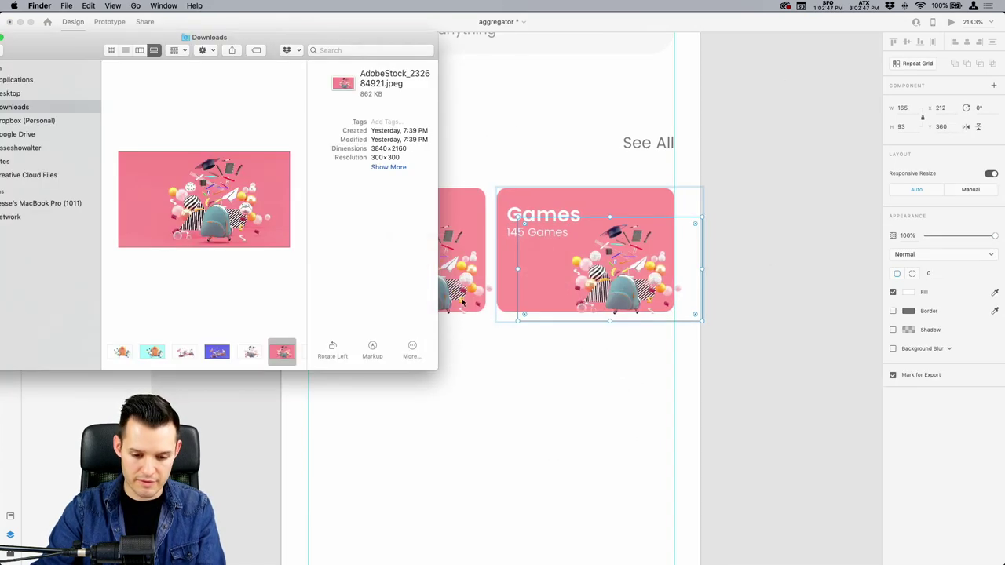
click(250, 353)
click(185, 352)
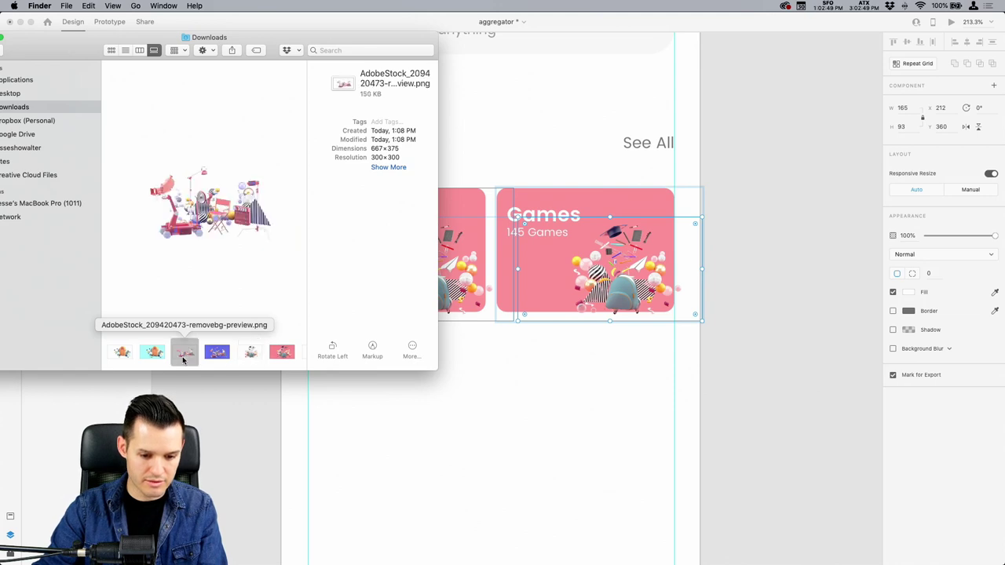
scroll(258, 353, right, 2)
click(251, 353)
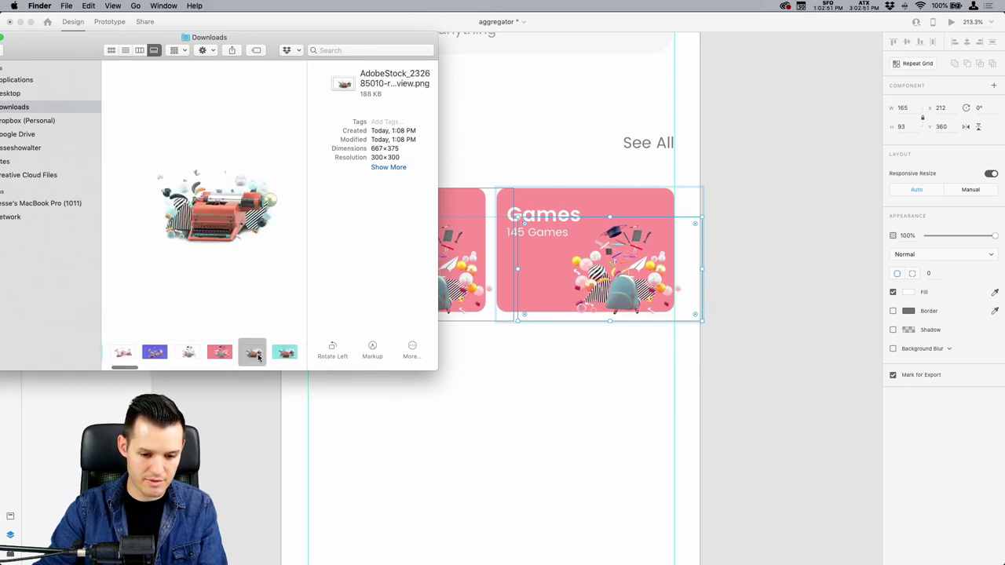
scroll(251, 353, right, 3)
click(267, 354)
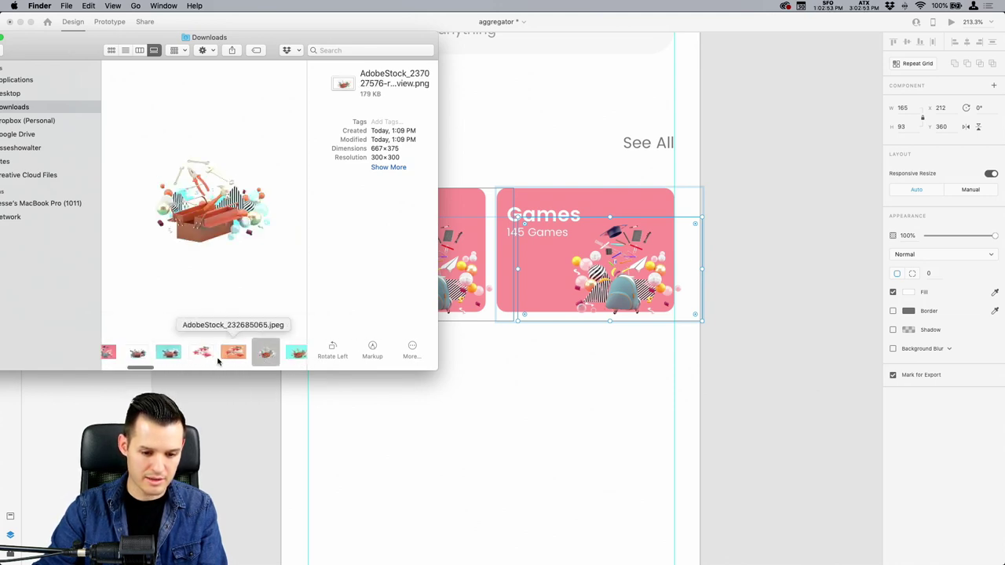
click(216, 355)
scroll(218, 355, right, 2)
click(215, 355)
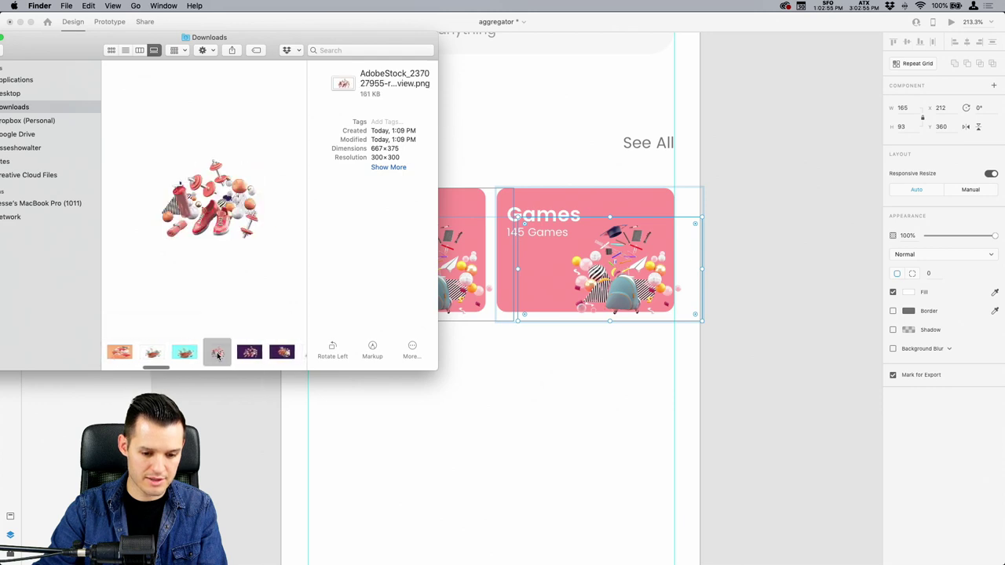
Replace the Games card's backpack image with the billiard table removebg PNG.
scroll(213, 356, right, 2)
click(206, 355)
scroll(209, 356, right, 2)
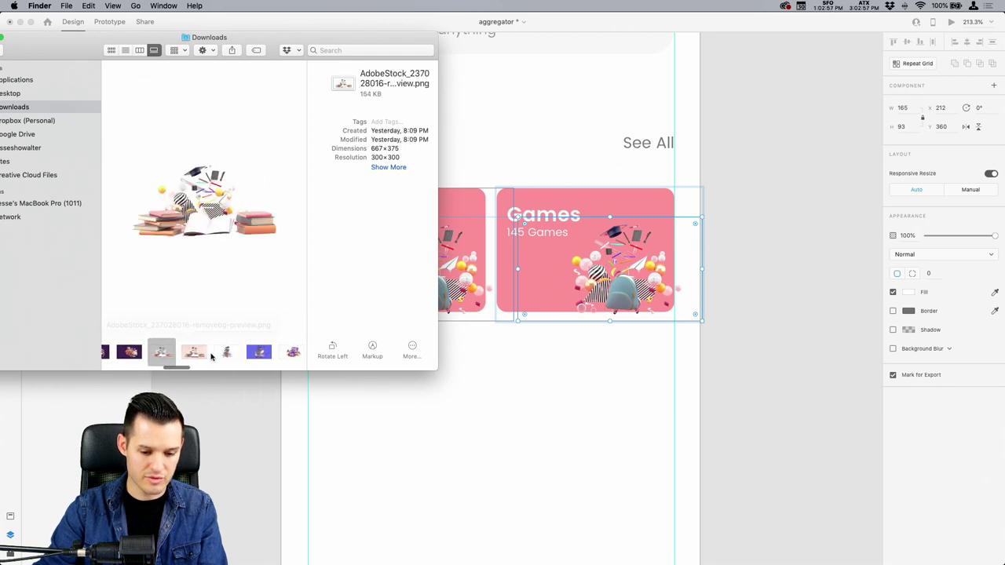
click(236, 355)
scroll(239, 355, right, 2)
click(186, 353)
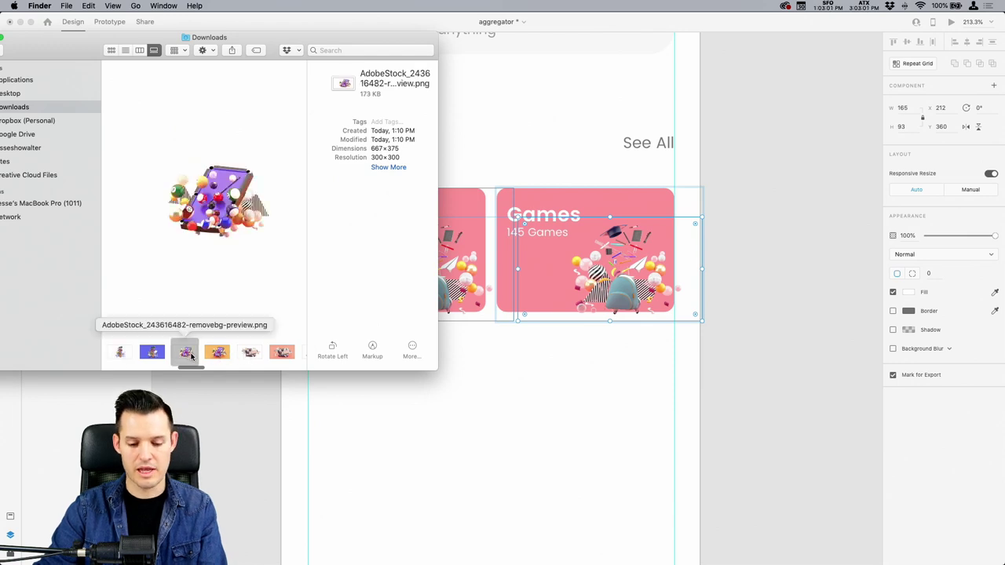
drag(188, 355, 679, 302)
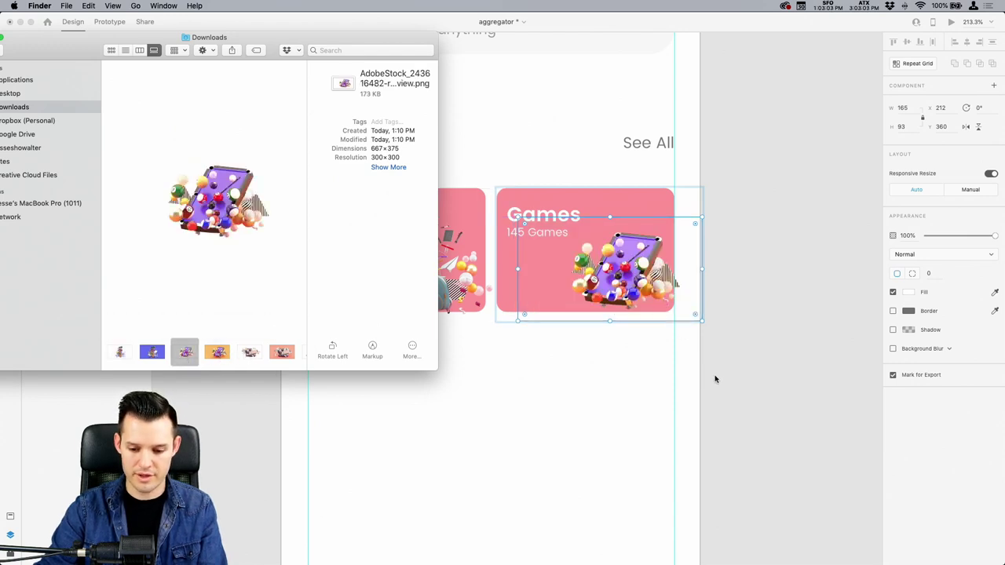
click(218, 353)
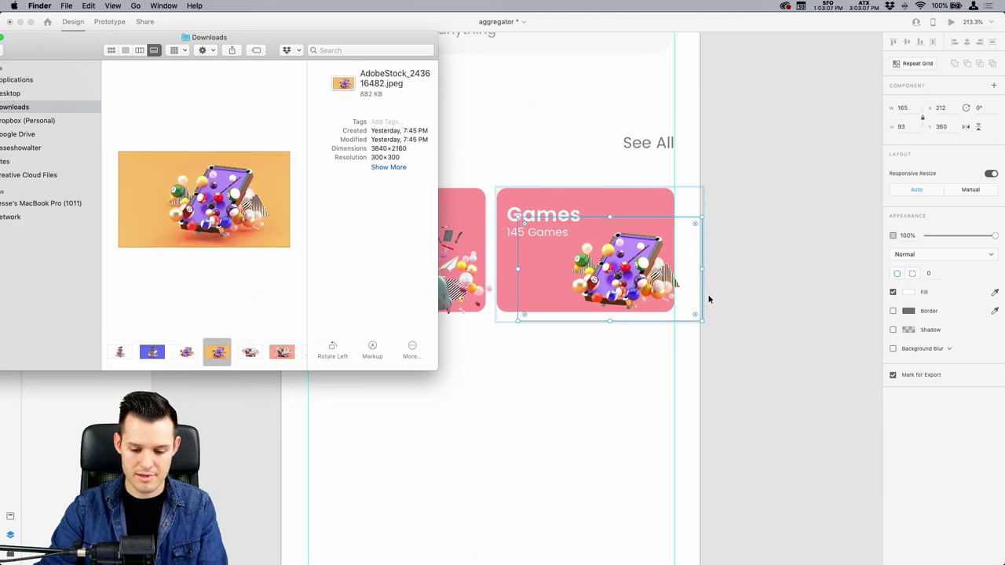
Change the Games card's rectangle fill from pink to deep purple #8146FD.
key(i)
click(604, 274)
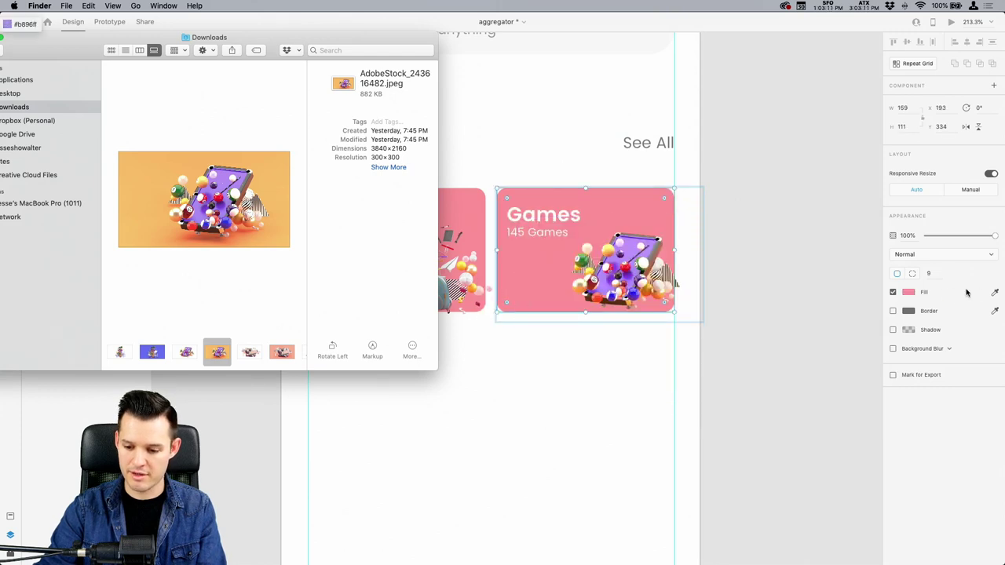
click(909, 293)
text(#B896FF)
key(Return)
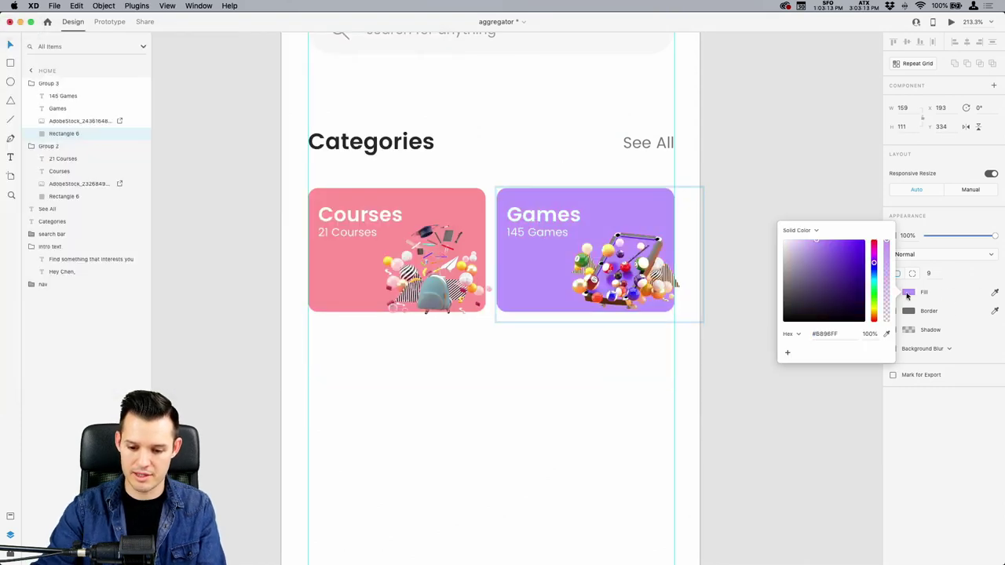
drag(833, 249, 843, 243)
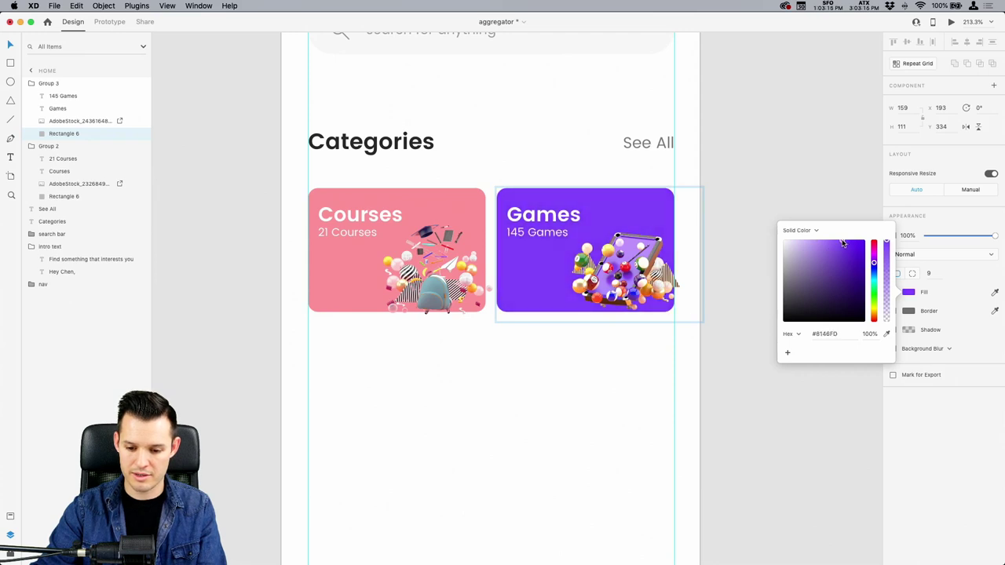
click(781, 221)
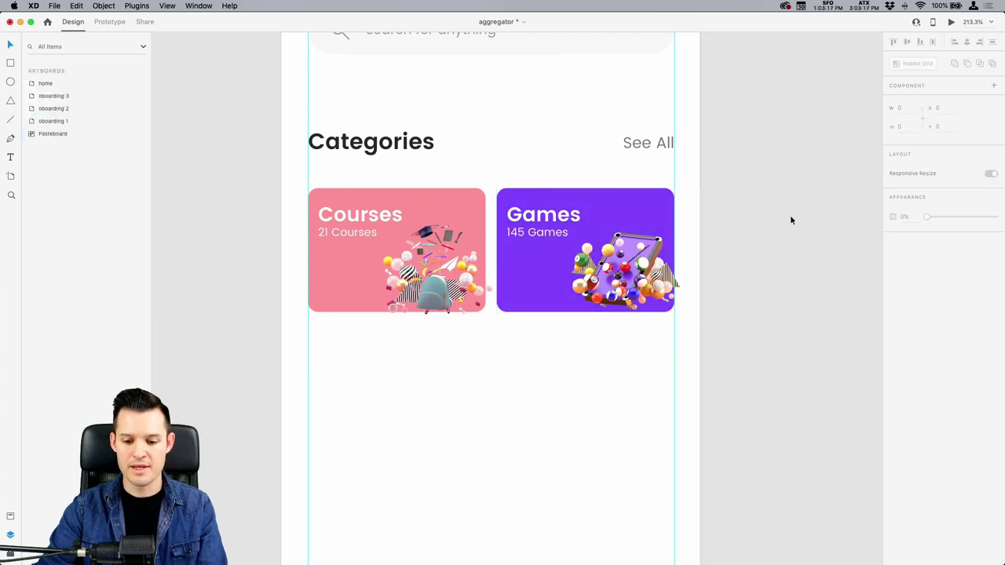
scroll(738, 229, left, 3)
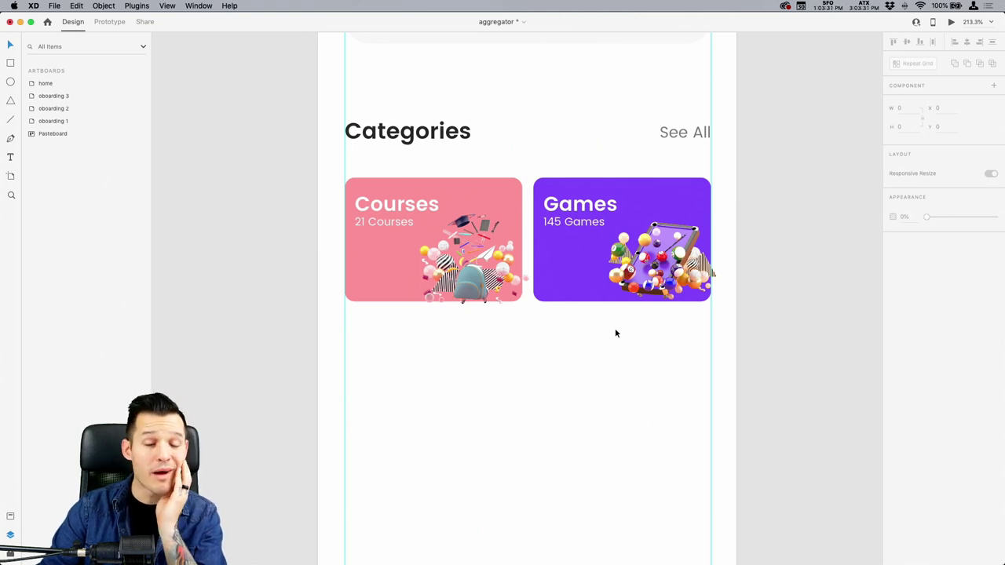
Shrink the Courses card's illustration to 142×80 so it fits inside the card.
double_click(492, 280)
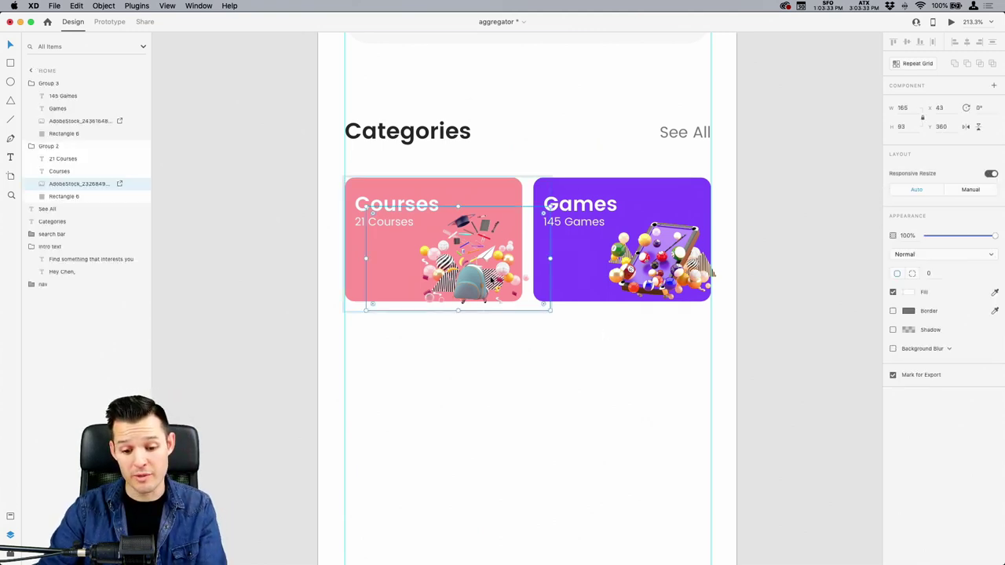
drag(548, 313, 538, 299)
key(super+z)
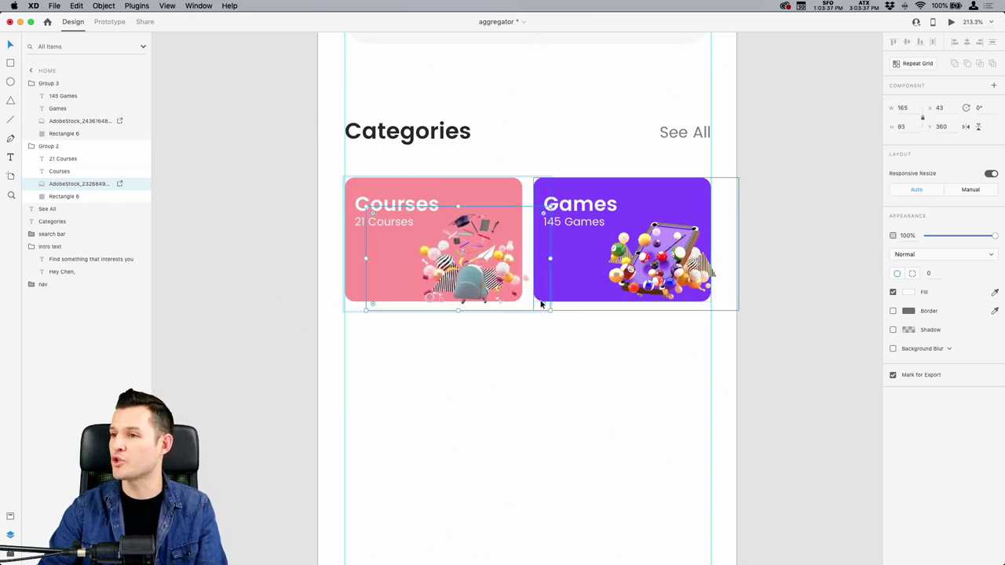
scroll(724, 354, up, 5)
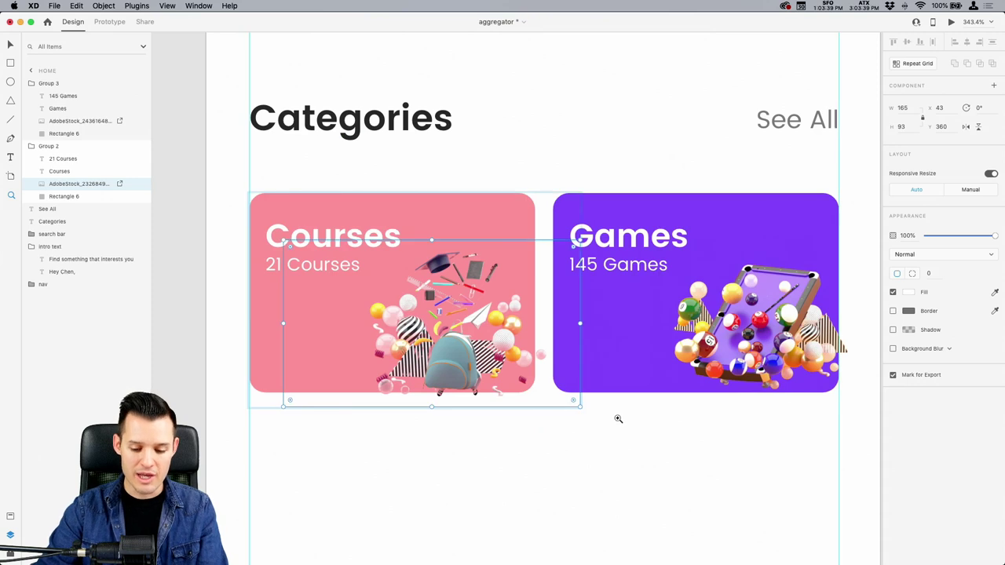
click(518, 381)
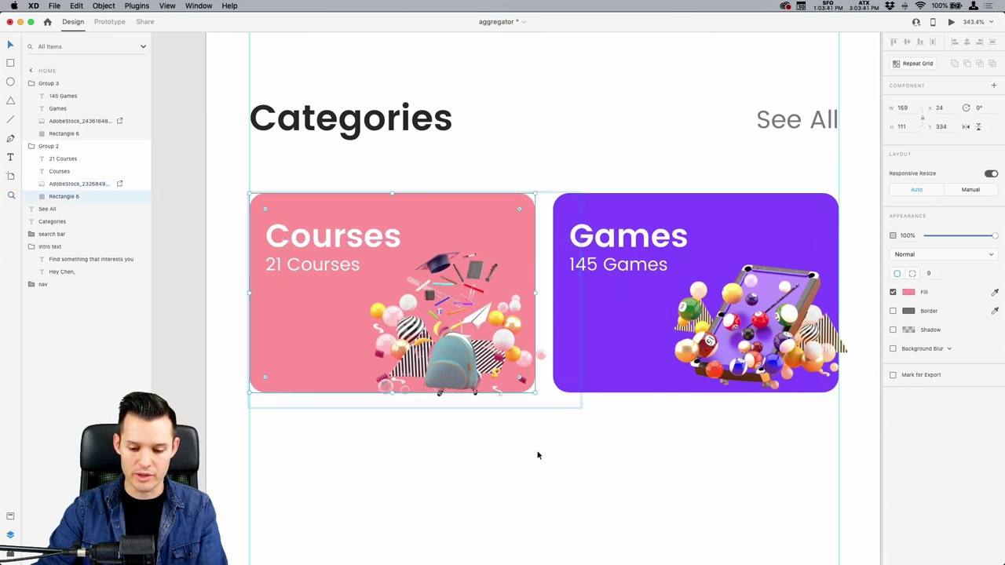
click(553, 400)
drag(580, 405, 556, 392)
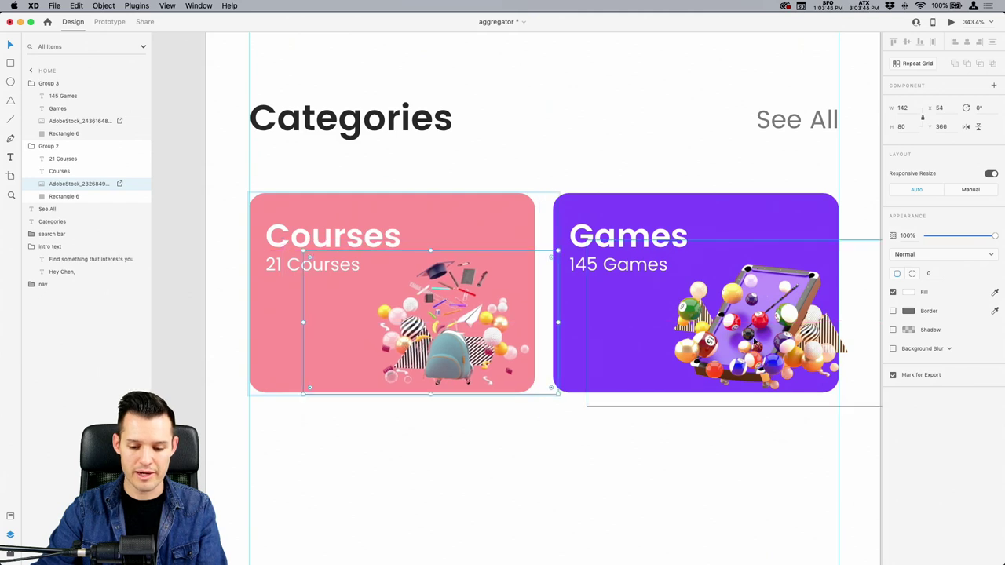
Shrink the pool-table illustration to 131×73 and place it in the Games card's lower right.
click(755, 339)
scroll(813, 261, right, 3)
drag(801, 240, 742, 270)
drag(632, 306, 667, 331)
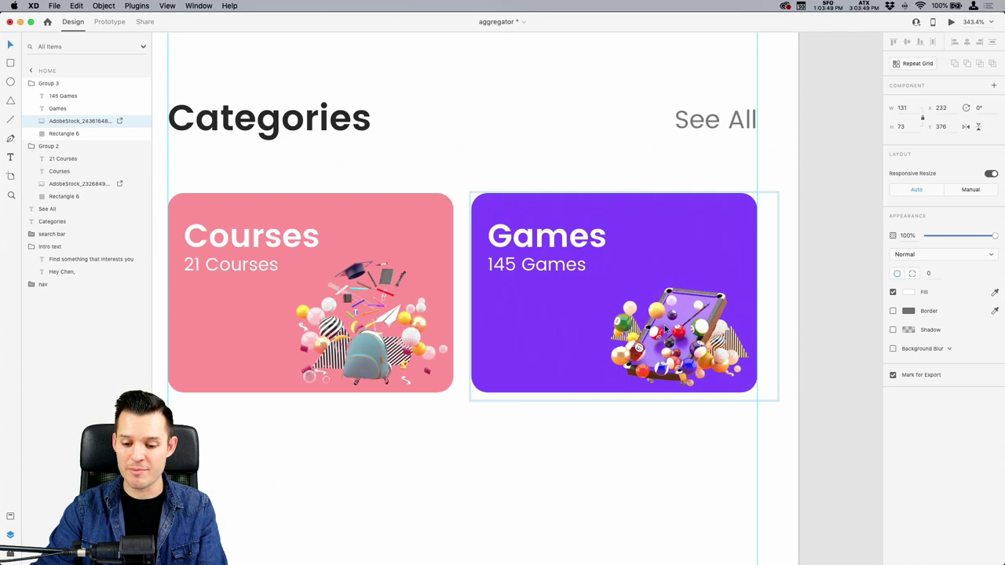
click(640, 450)
key(super+minus)
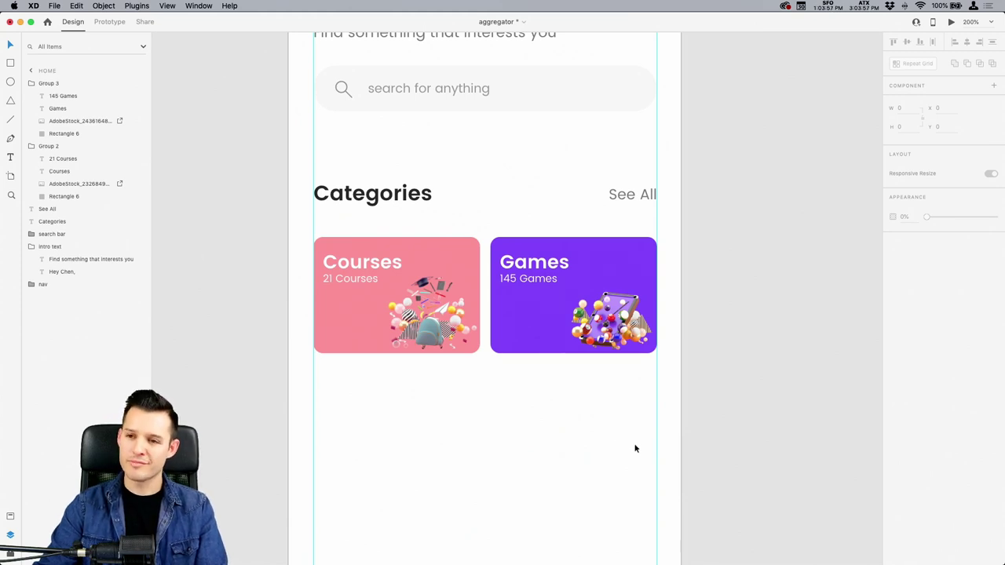
click(379, 304)
click(571, 318)
click(463, 414)
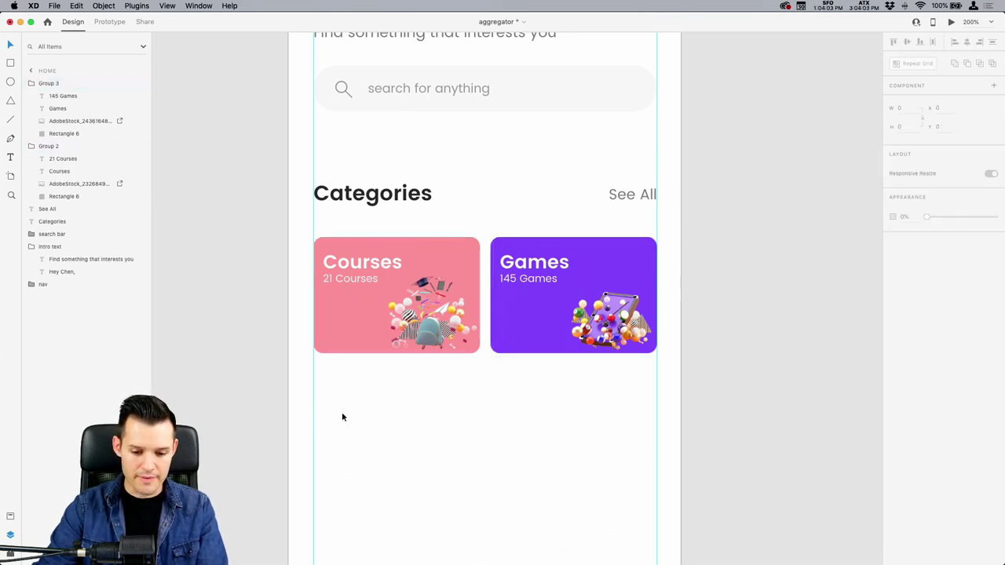
scroll(342, 417, down, 5)
drag(401, 305, 587, 284)
drag(587, 420, 502, 353)
key(Delete)
click(414, 171)
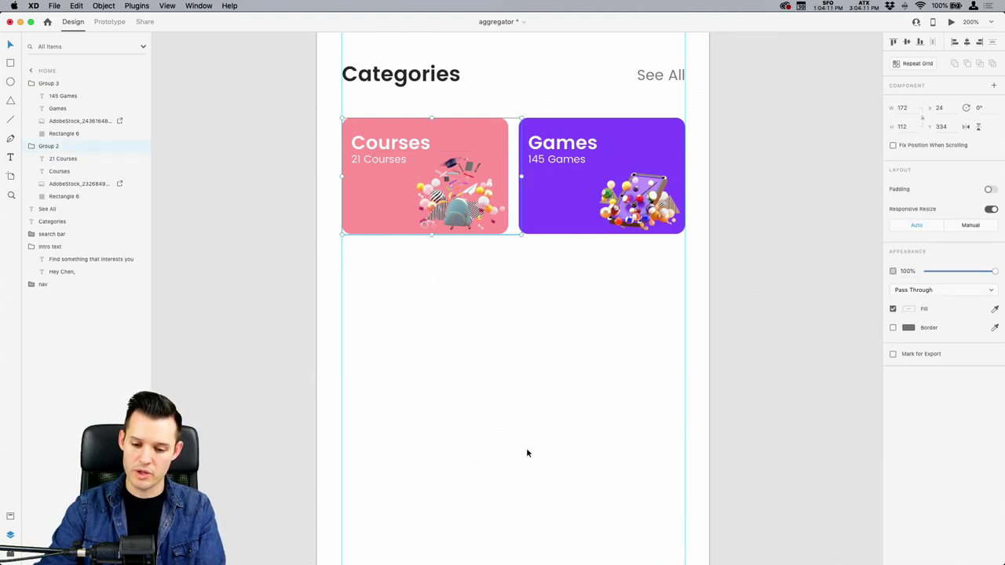
shift+click(586, 211)
drag(587, 212, 620, 511)
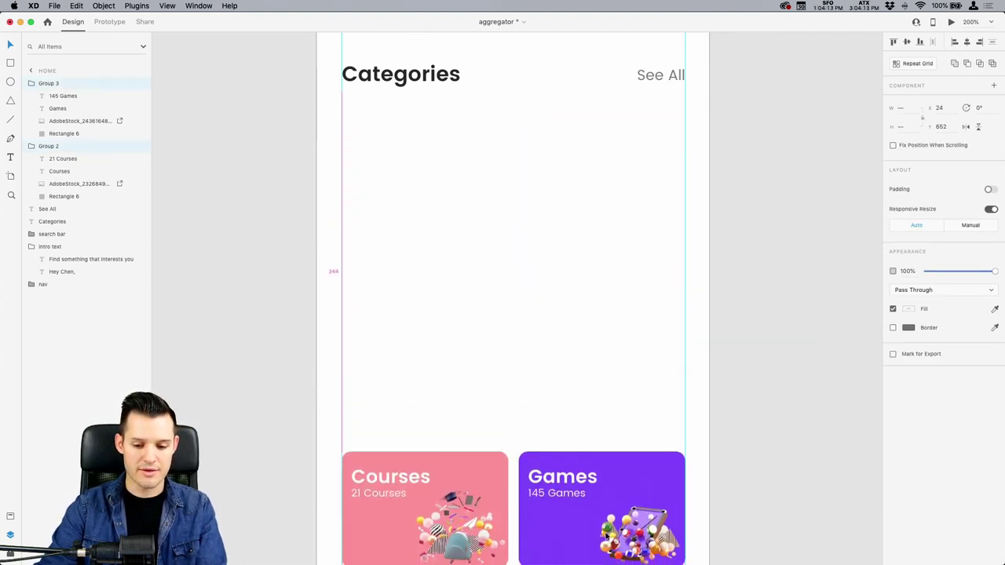
key(super+z)
key(super+minus)
key(super+minus)
scroll(579, 345, down, 3)
click(579, 345)
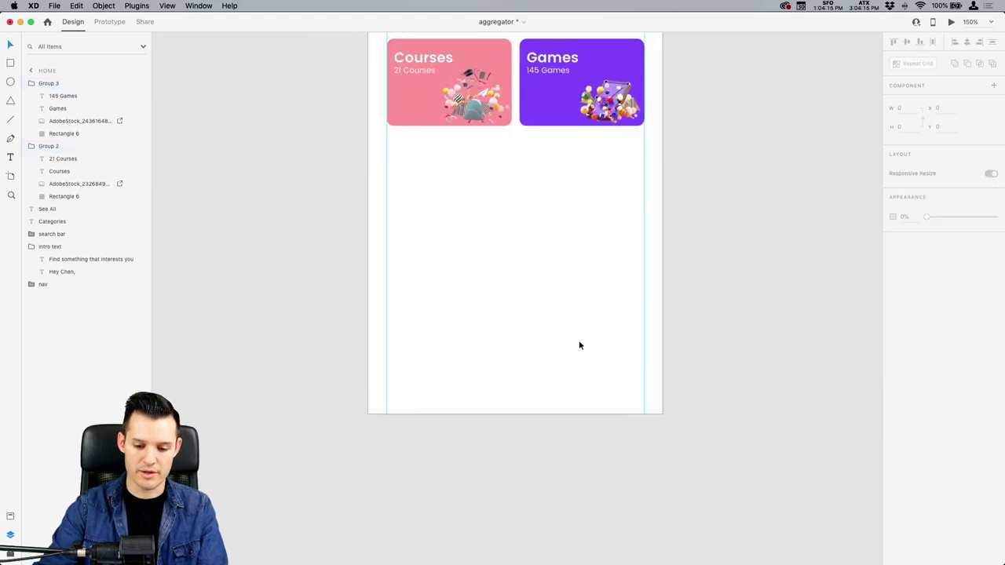
drag(576, 92, 802, 164)
scroll(667, 223, up, 3)
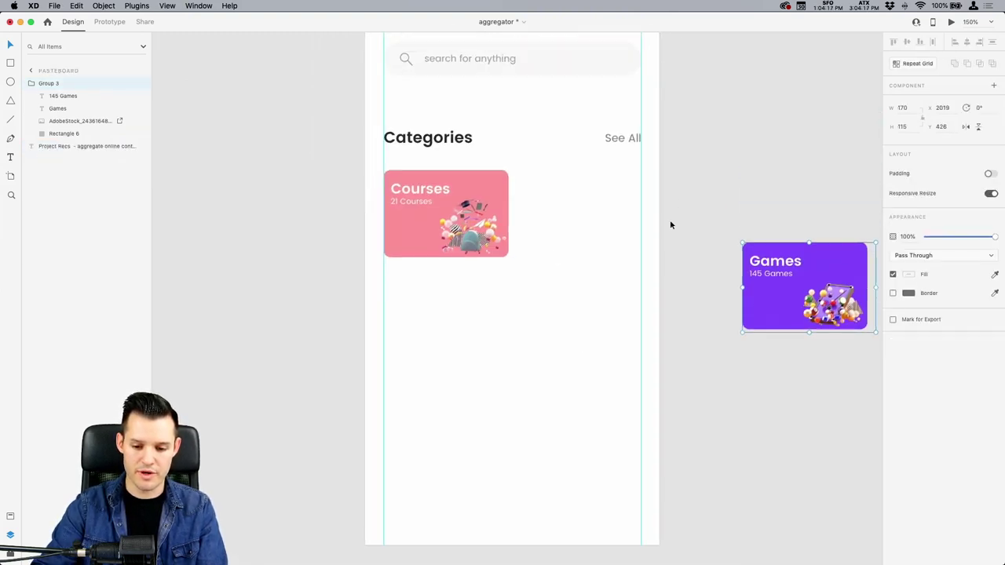
click(430, 246)
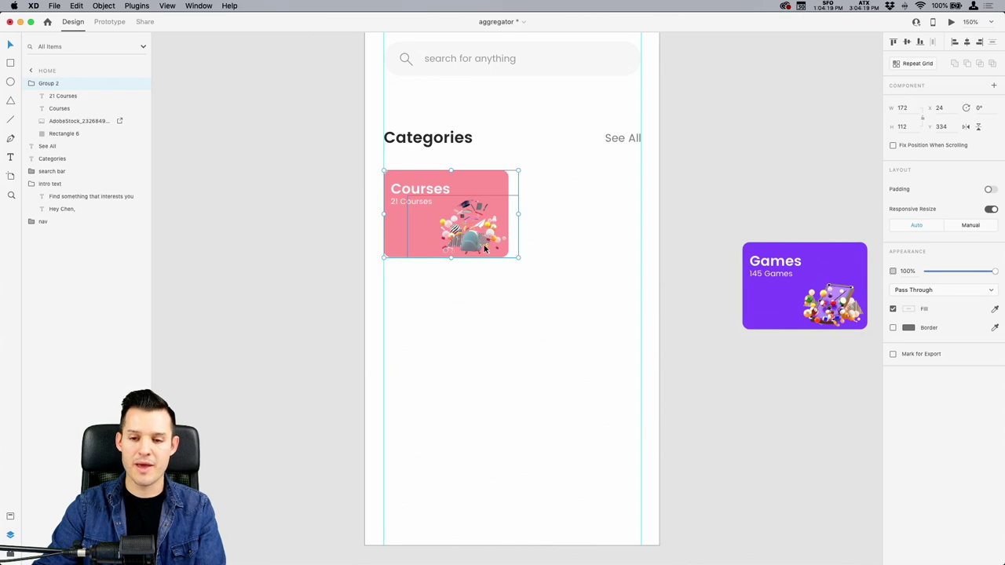
key(super+r)
mouse_move(518, 212)
mouse_down()
mouse_move(680, 213)
mouse_move(511, 221)
mouse_up()
drag(516, 259, 518, 500)
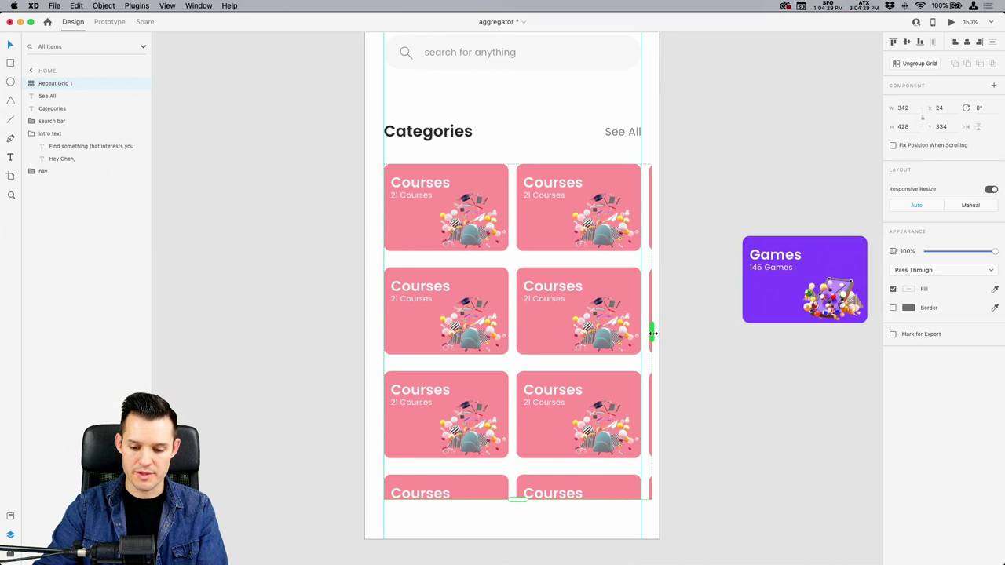
drag(651, 333, 643, 333)
scroll(698, 236, down, 3)
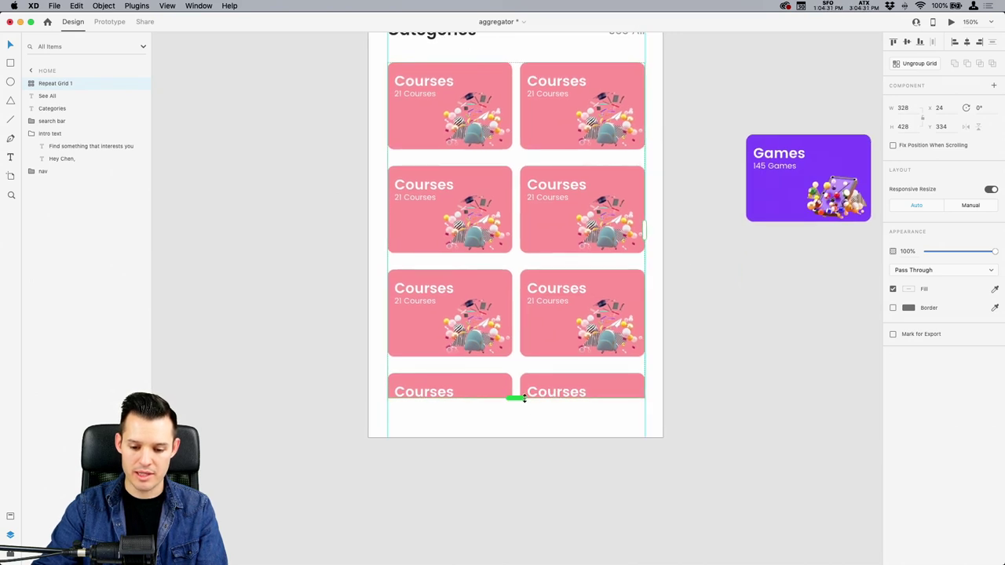
drag(515, 398, 518, 473)
click(690, 348)
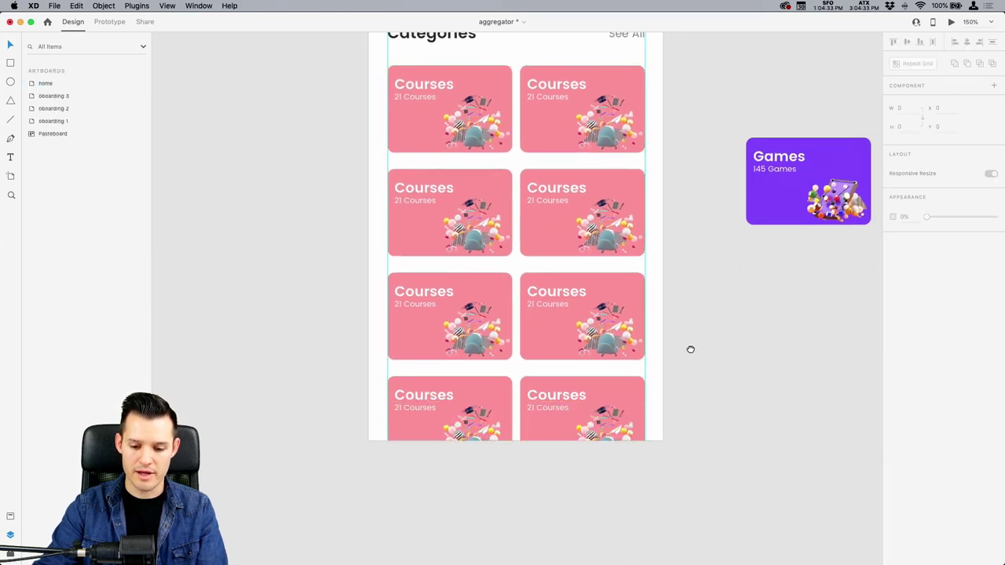
scroll(690, 348, up, 6)
double_click(521, 329)
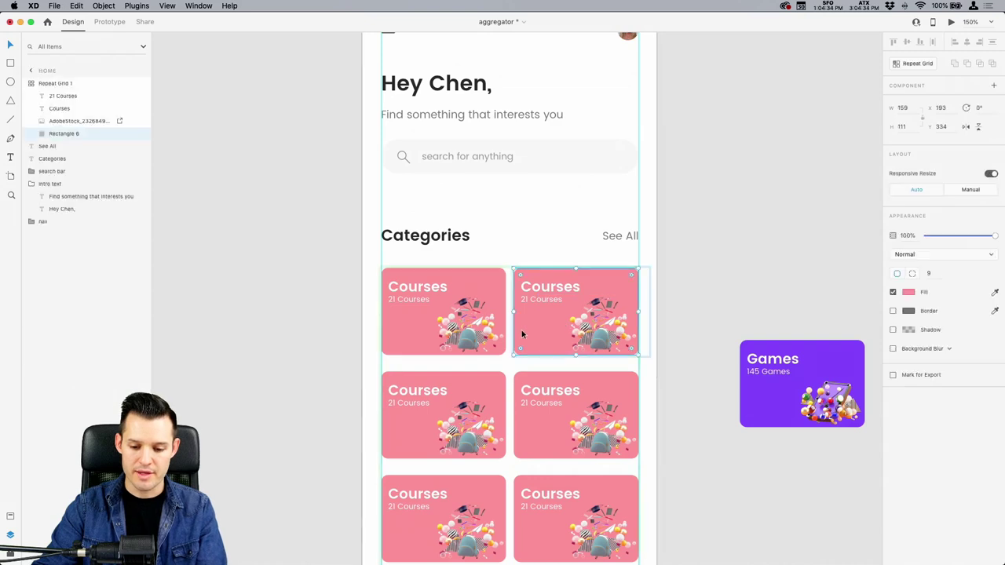
click(995, 292)
click(828, 402)
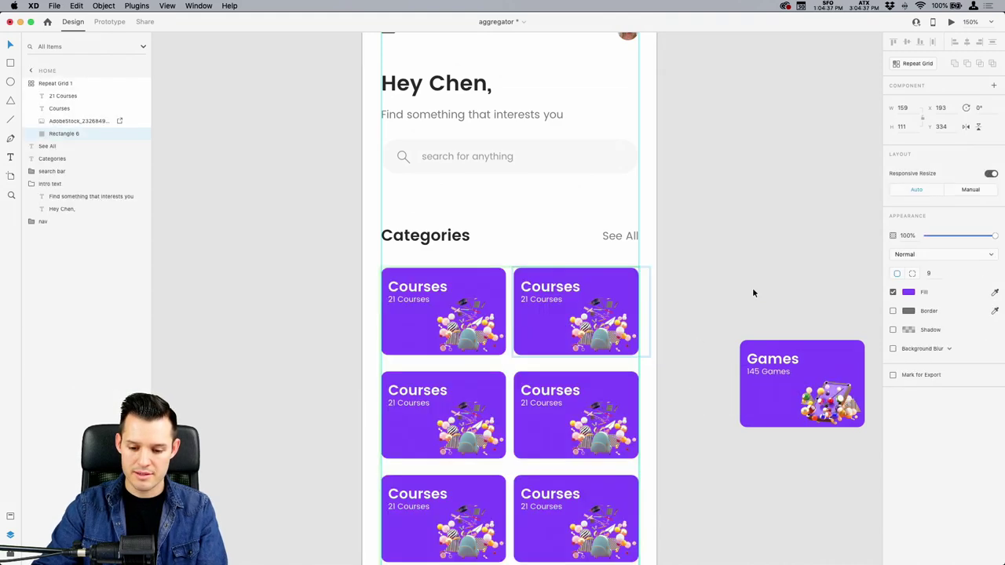
key(super+z)
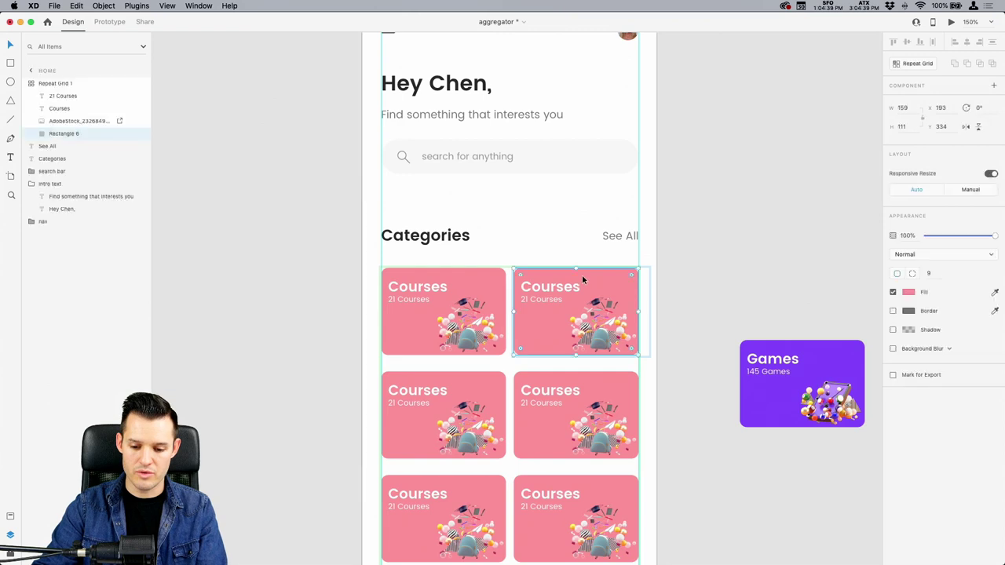
click(908, 292)
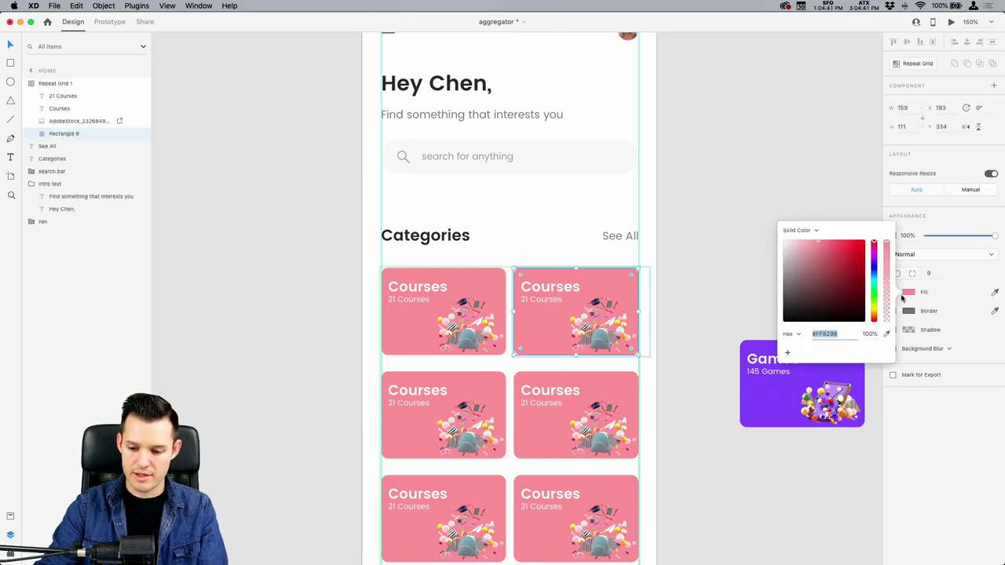
click(815, 281)
click(765, 180)
key(super+z)
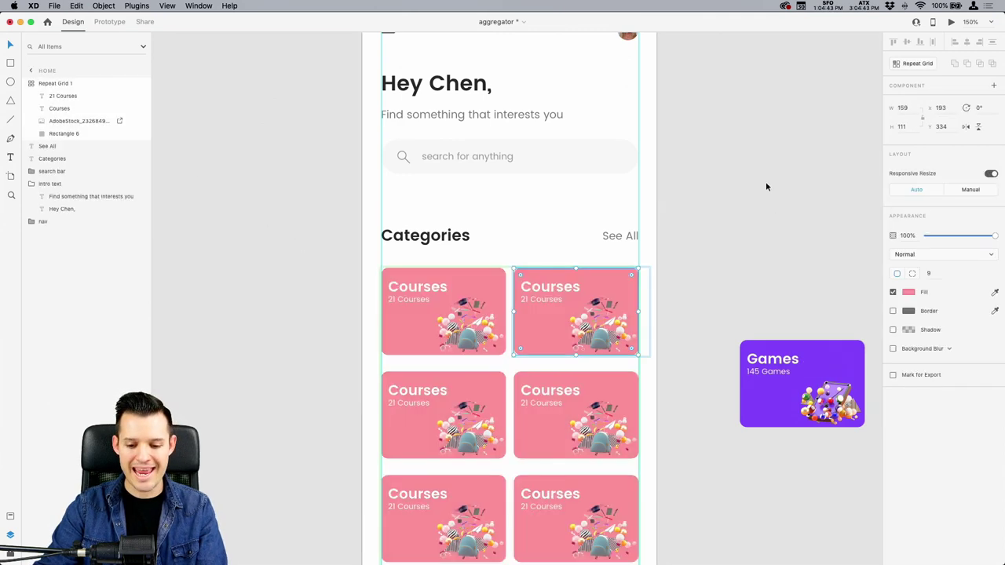
click(705, 208)
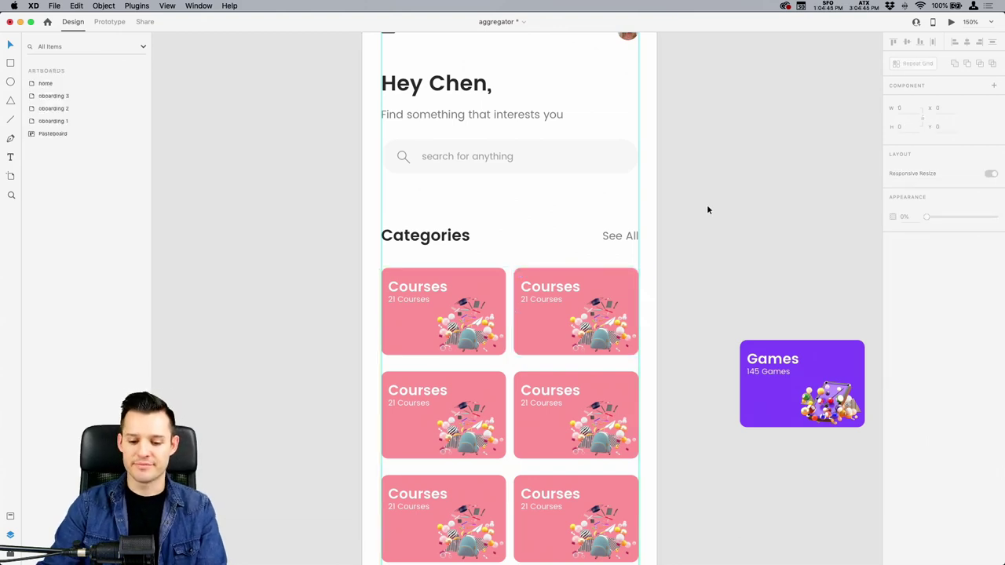
key(super+z)
key(super+z)
key(super+z)
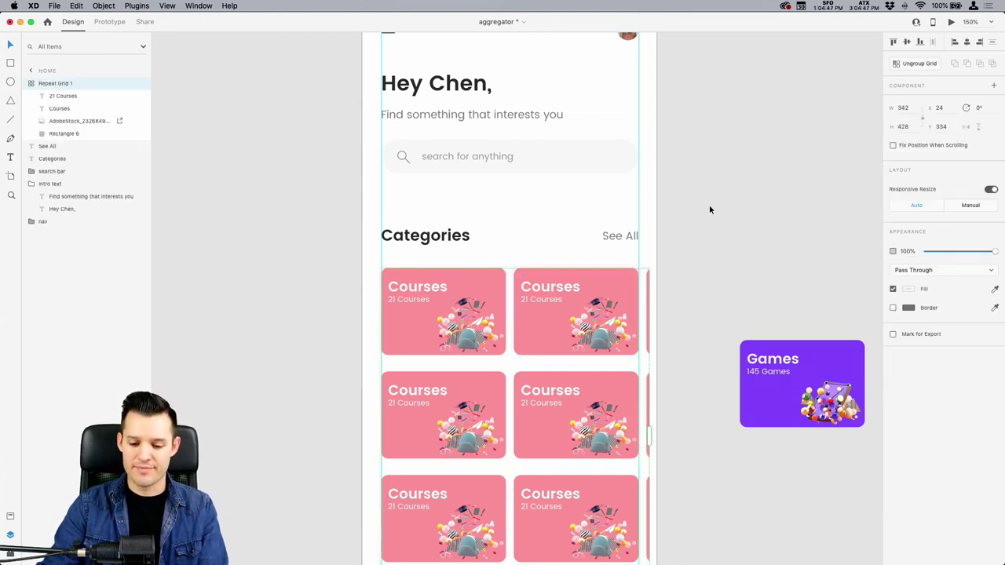
key(super+z)
key(super+z)
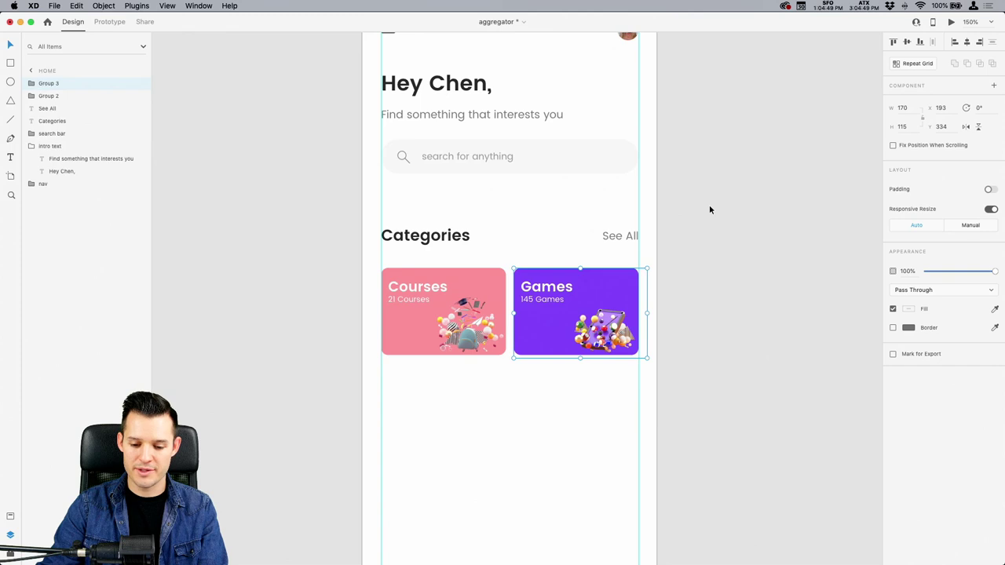
Duplicate the Courses and Games cards into a second row beneath the first.
click(690, 250)
scroll(689, 252, down, 2)
key(super+minus)
scroll(690, 251, left, 3)
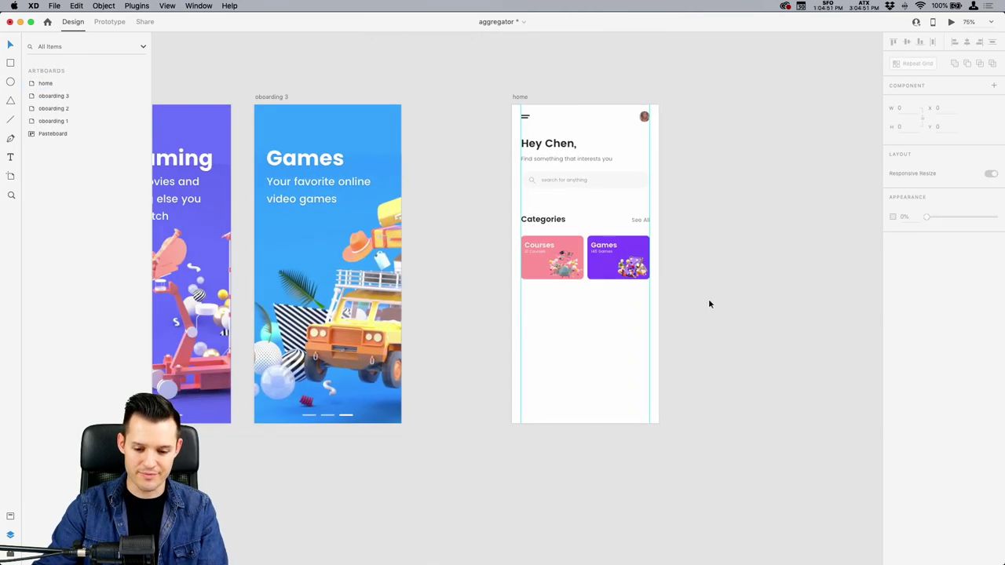
drag(684, 332, 584, 329)
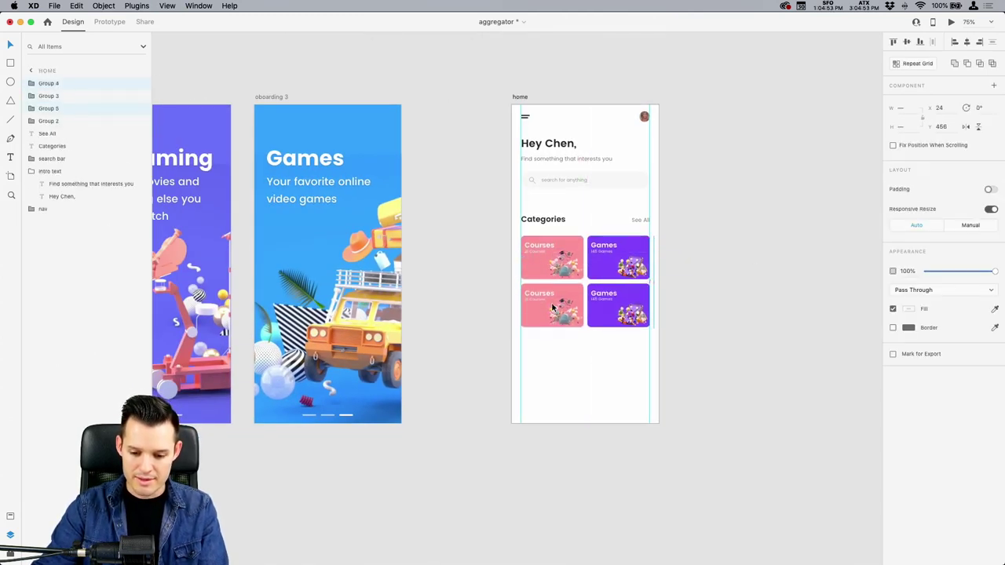
key(z)
Zoom in on the two card rows and select the top Courses and Games cards.
drag(713, 217, 433, 367)
key(v)
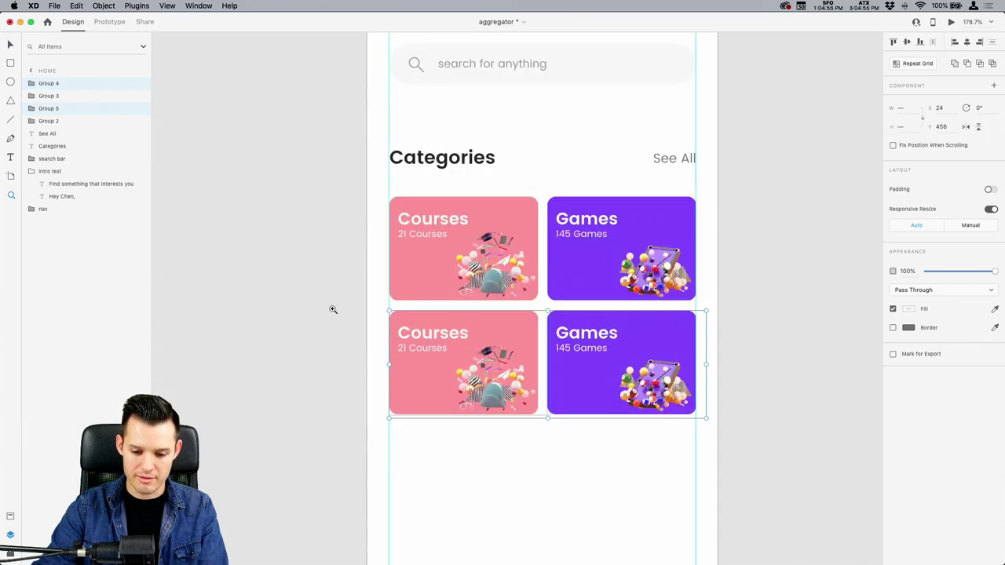
key(super+equal)
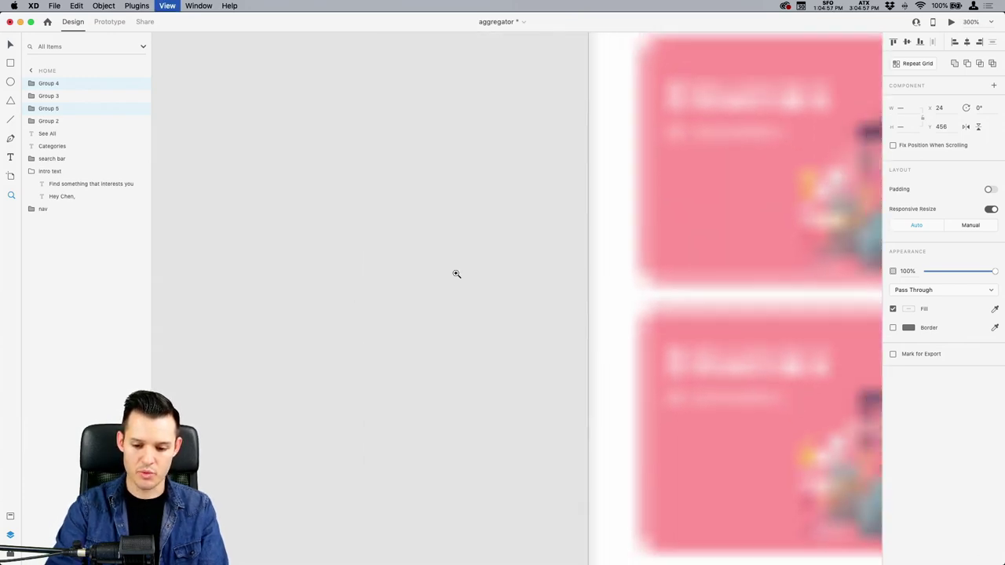
scroll(476, 299, right, 5)
click(458, 187)
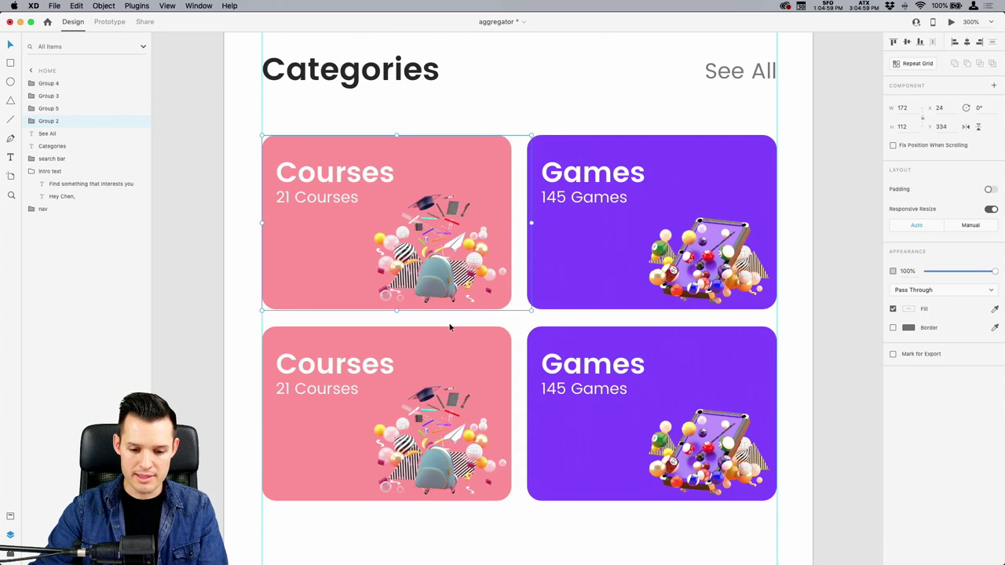
click(574, 229)
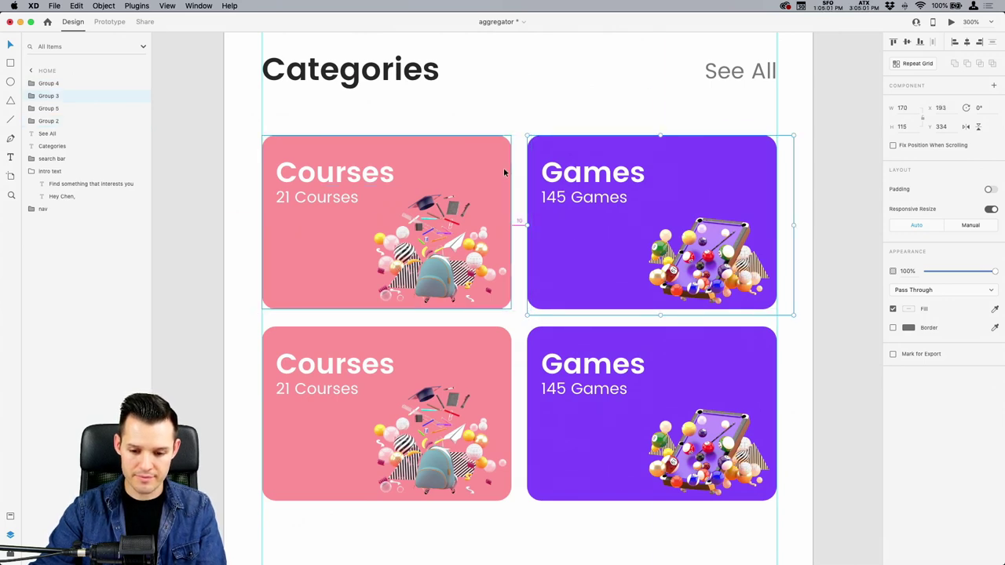
Fill the lower Games card with the blue sampled from the Games onboarding screen.
click(336, 333)
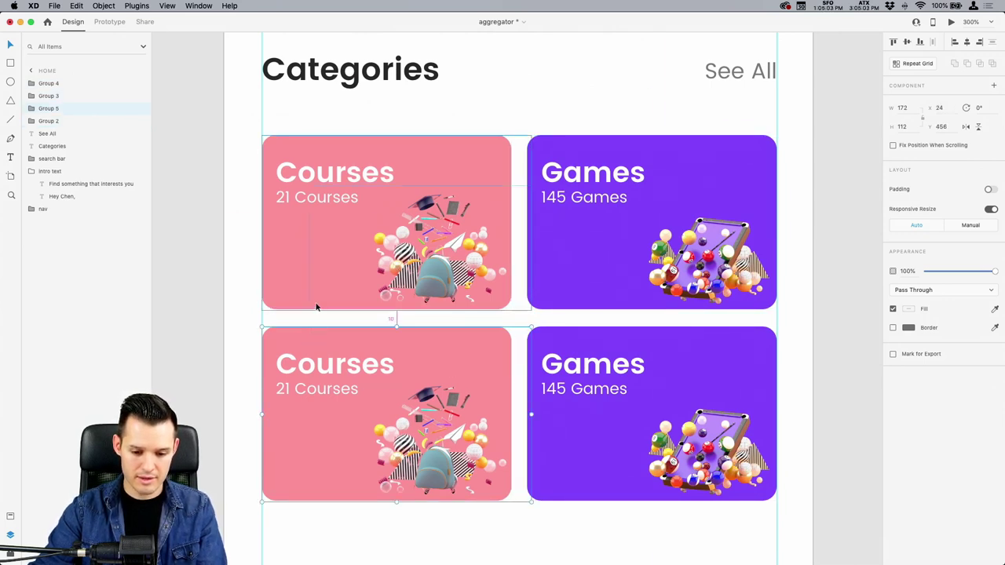
click(808, 332)
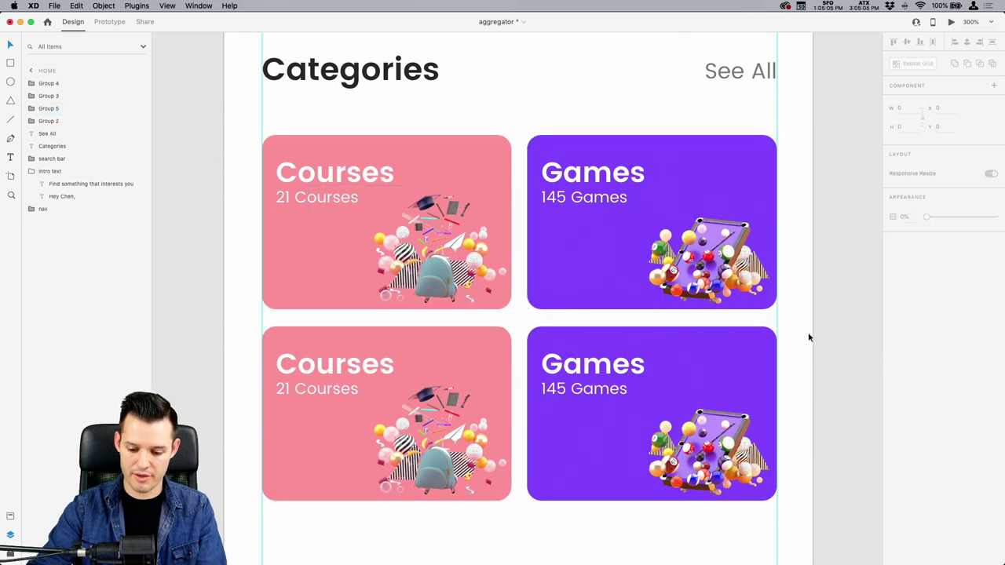
key(super+1)
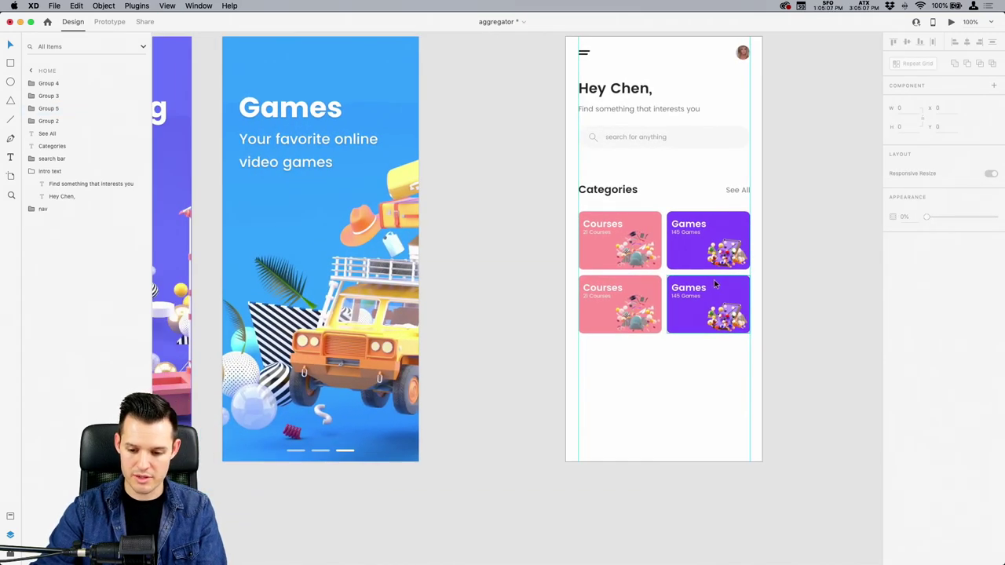
double_click(714, 284)
click(301, 202)
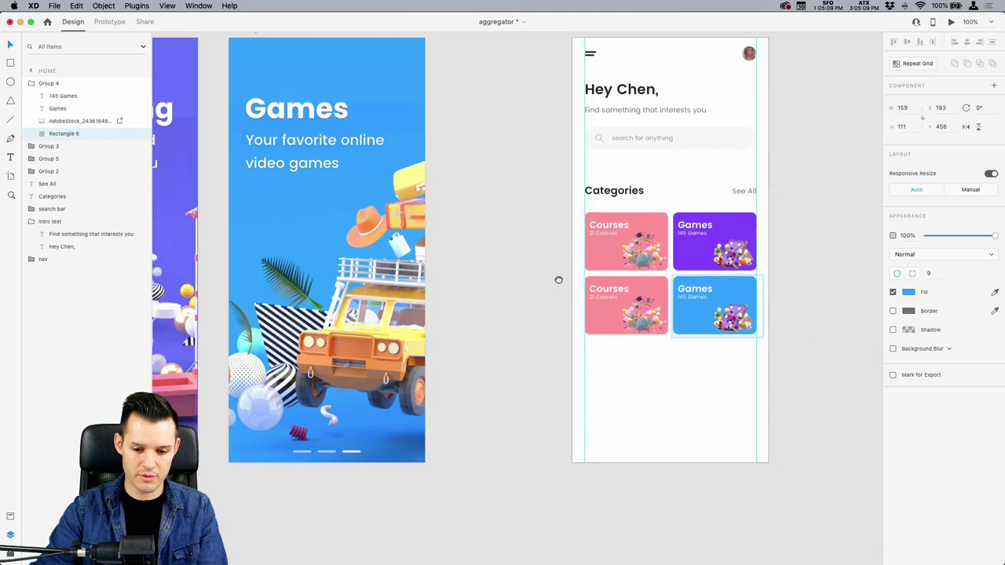
scroll(558, 280, left, 5)
scroll(713, 280, right, 2)
Fill the lower Courses card with the purple sampled from the Streaming screen.
double_click(734, 296)
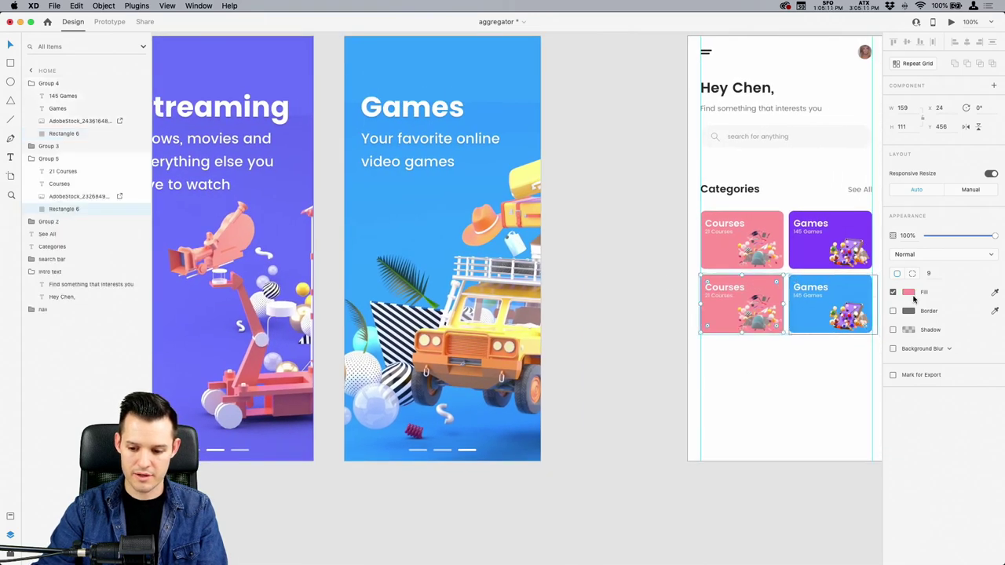
click(995, 293)
click(261, 209)
click(767, 411)
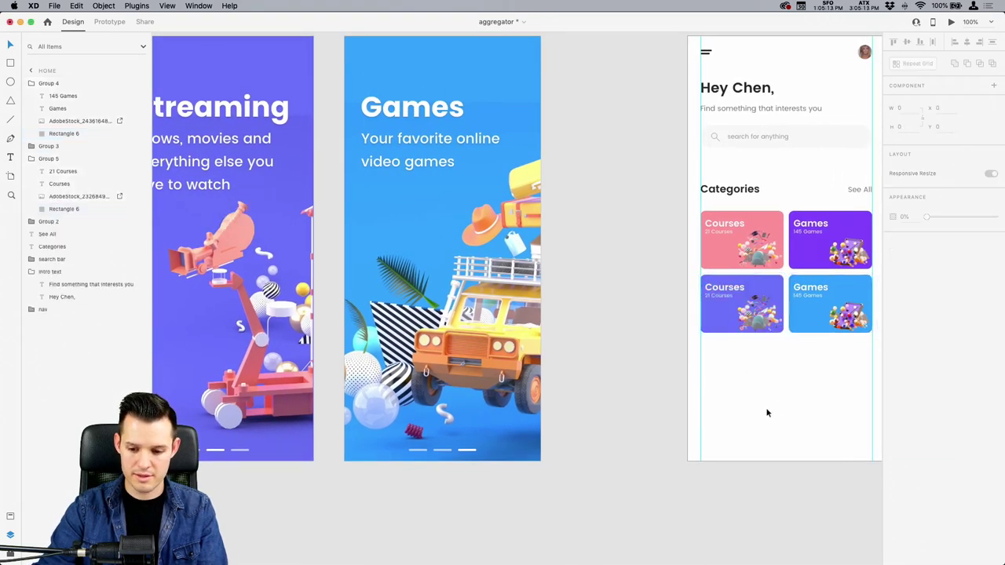
scroll(767, 411, right, 5)
scroll(579, 318, up, 5)
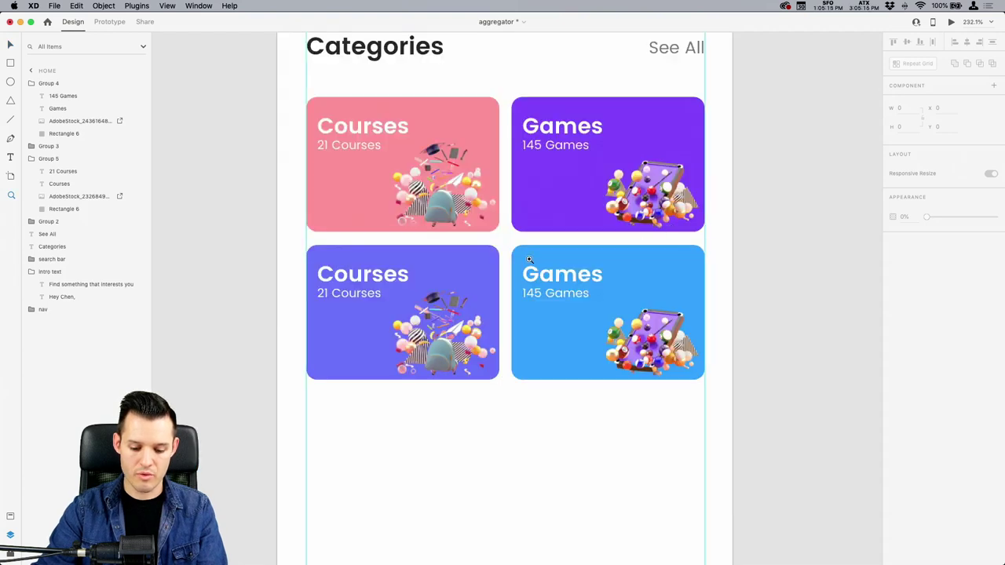
Place the briefcase image from Downloads into the lower purple card.
click(434, 342)
key(super+Tab)
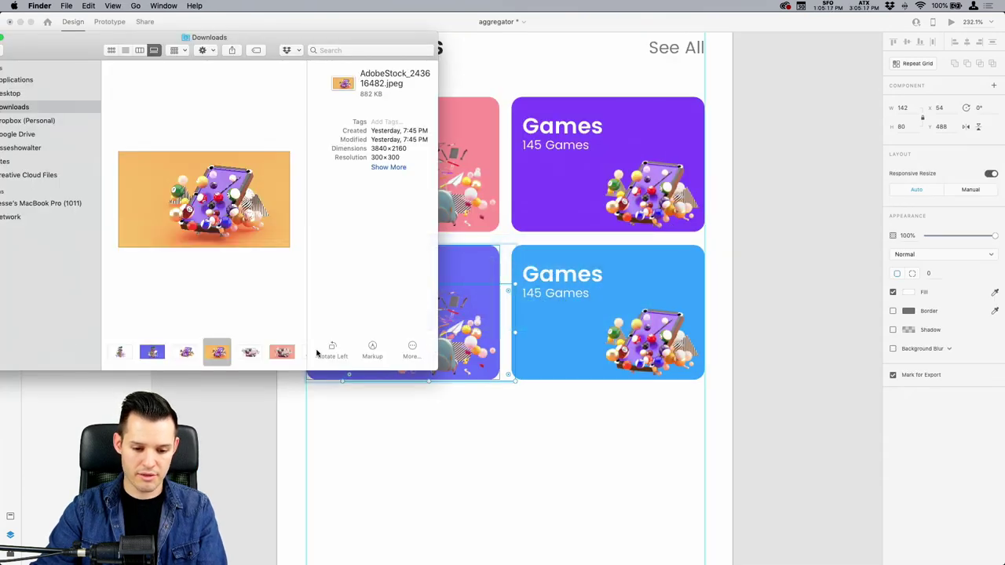
click(248, 354)
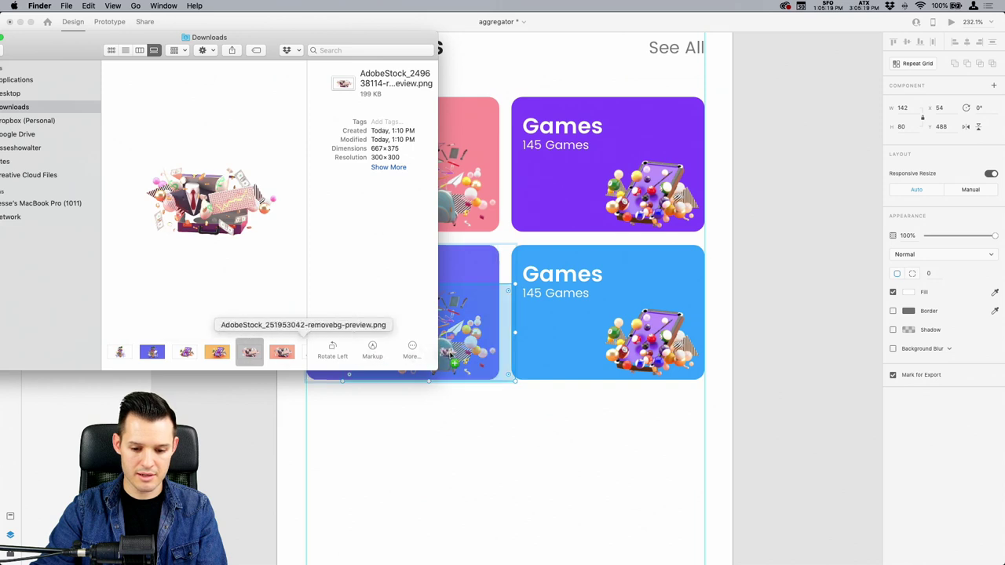
drag(470, 354, 636, 338)
Place the red-shoes workout image from Downloads into the lower blue card.
click(220, 353)
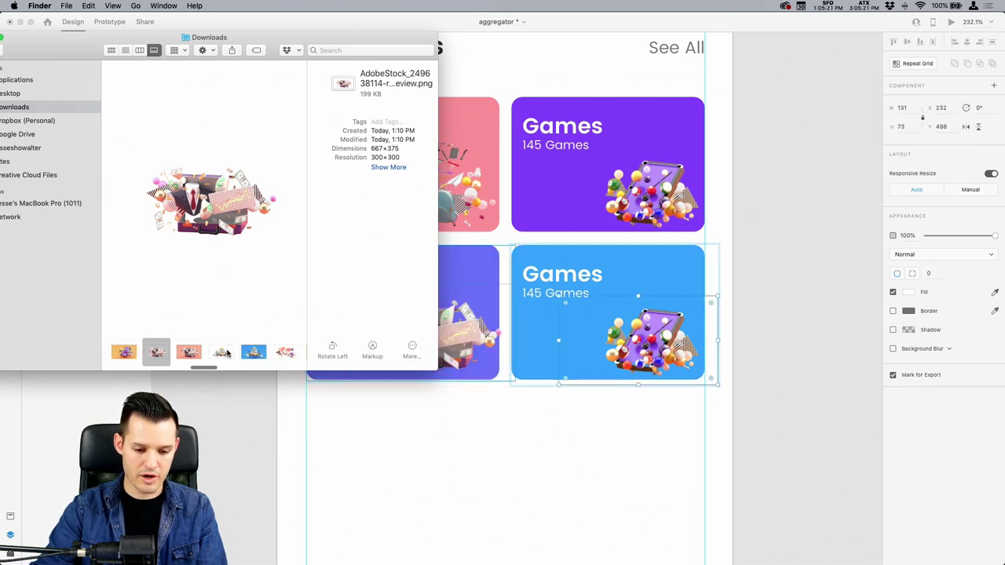
click(287, 353)
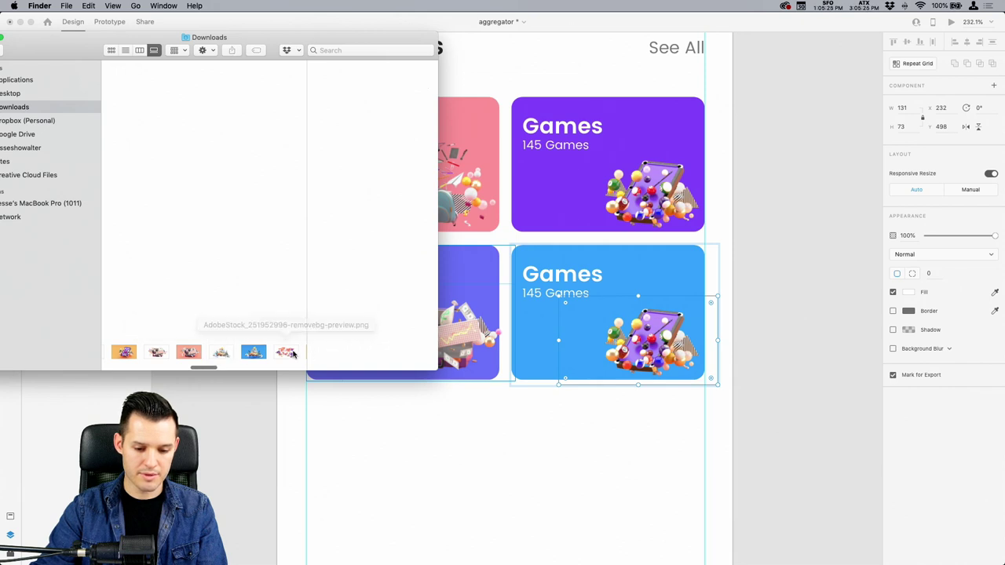
scroll(236, 352, right, 3)
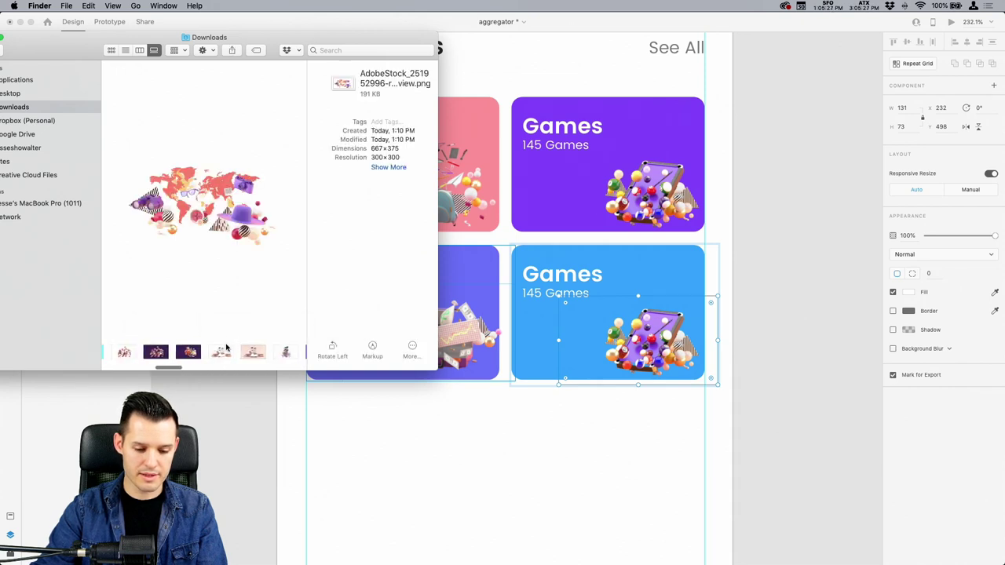
click(227, 353)
scroll(222, 353, left, 1)
click(172, 353)
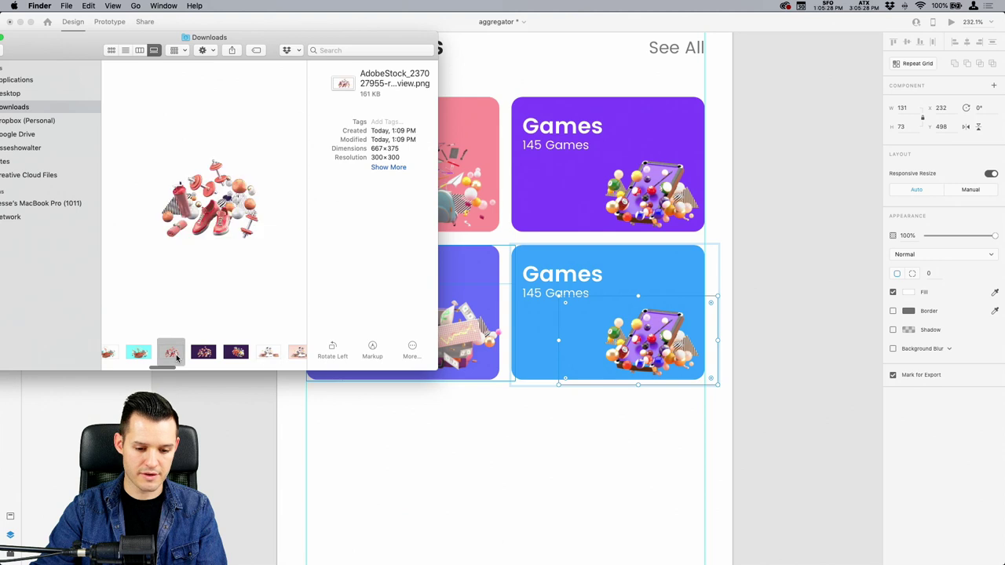
drag(628, 333, 632, 336)
Change the blue card's title from 'Games' to 'Workout'.
click(765, 305)
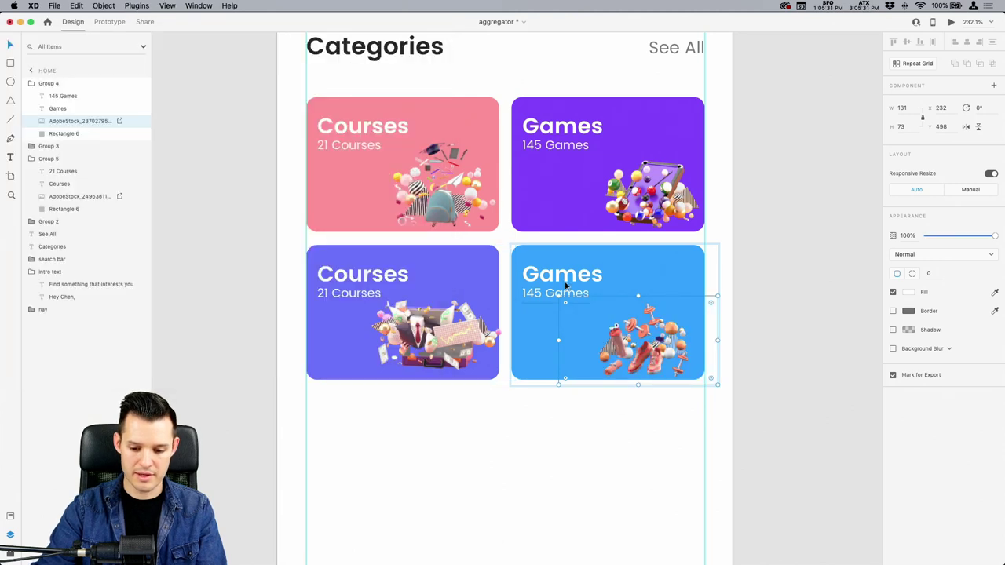
double_click(561, 276)
double_click(561, 277)
text(Workout)
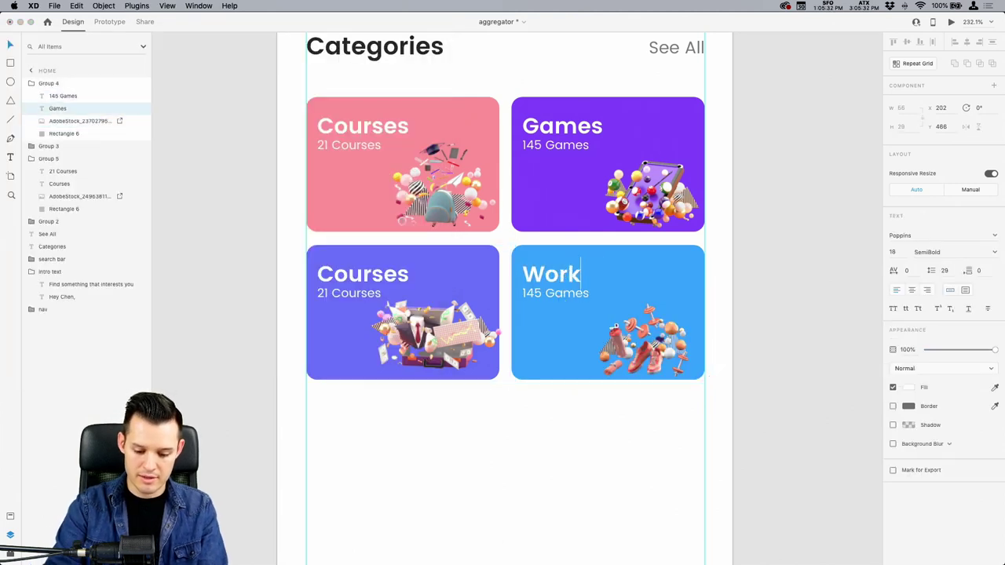
Change the blue card's subtitle from '145 Games' to '53 Workouts'.
double_click(555, 298)
drag(535, 293, 517, 293)
key(BackSpace)
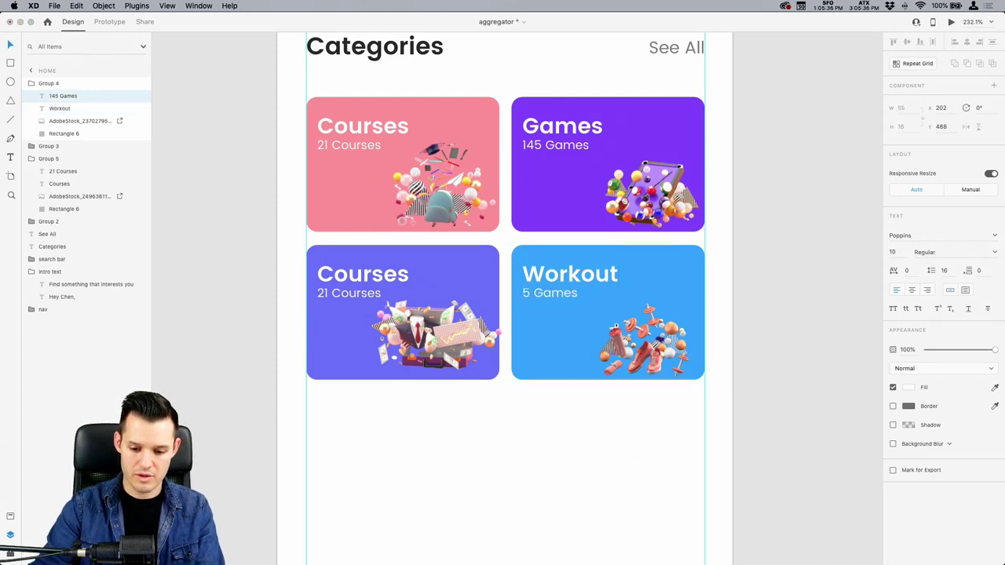
text(3)
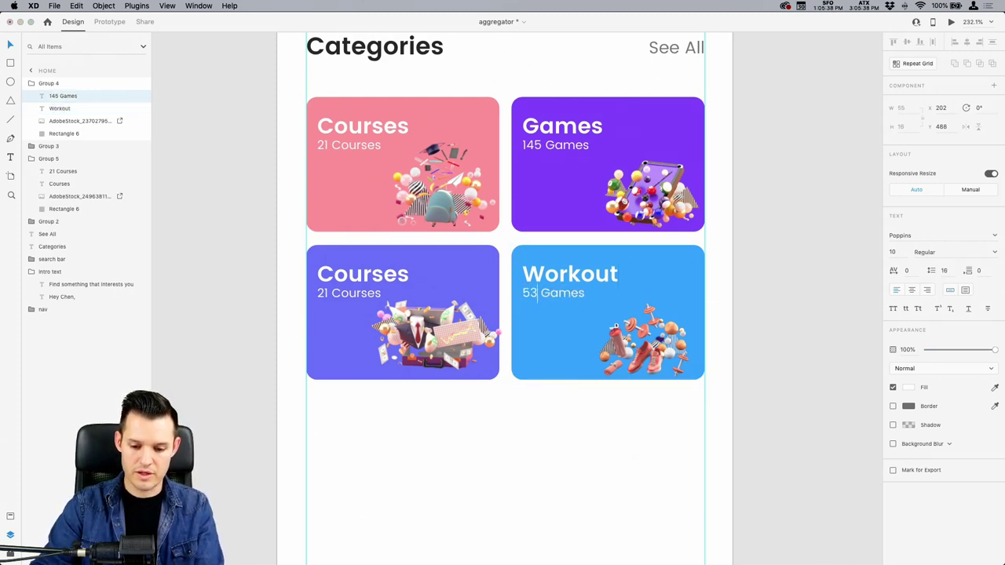
double_click(559, 296)
text(Workout)
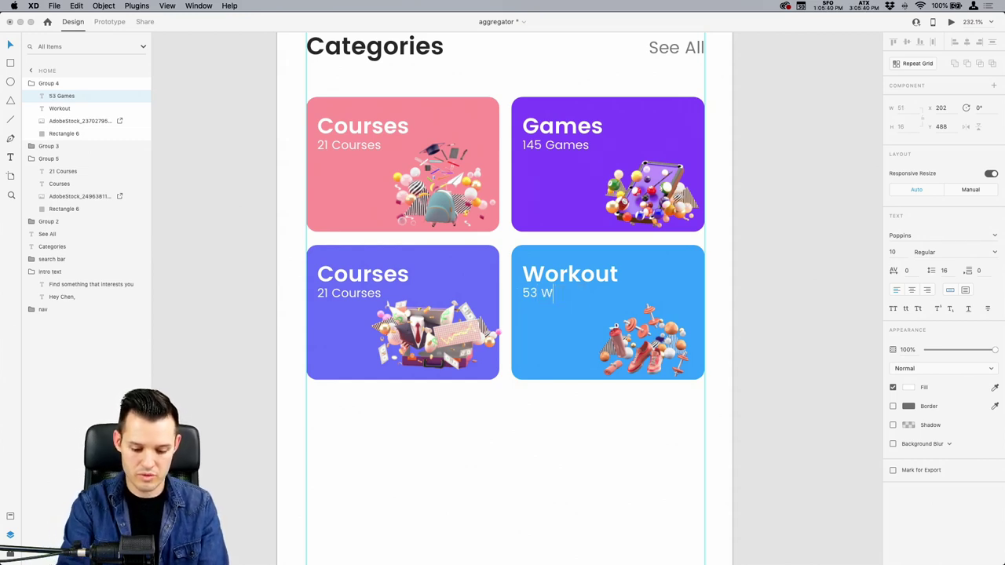
click(738, 308)
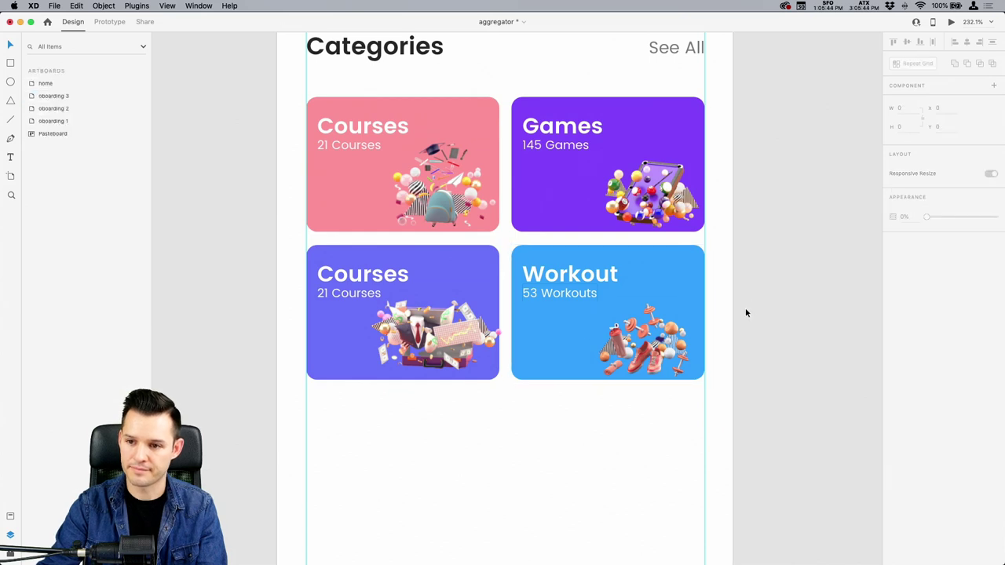
Retype the purple card's 'Courses' heading, first as 'Online Business'.
double_click(335, 275)
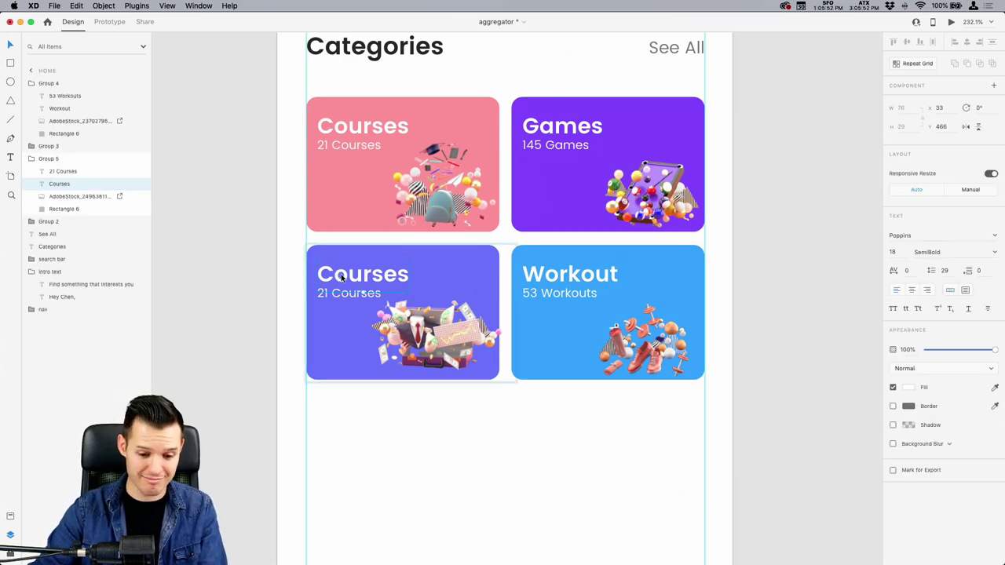
double_click(341, 276)
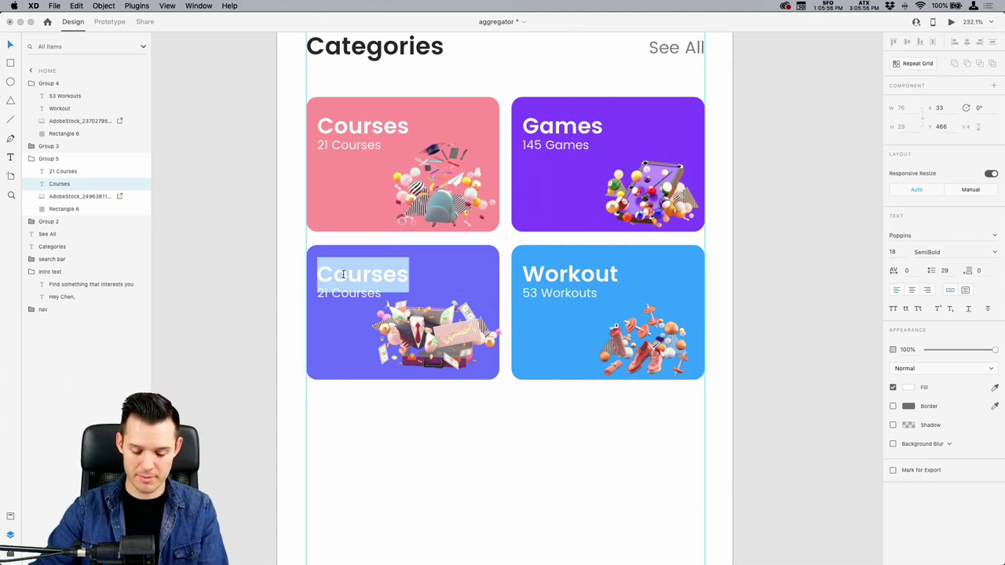
key(Escape)
scroll(387, 364, up, 5)
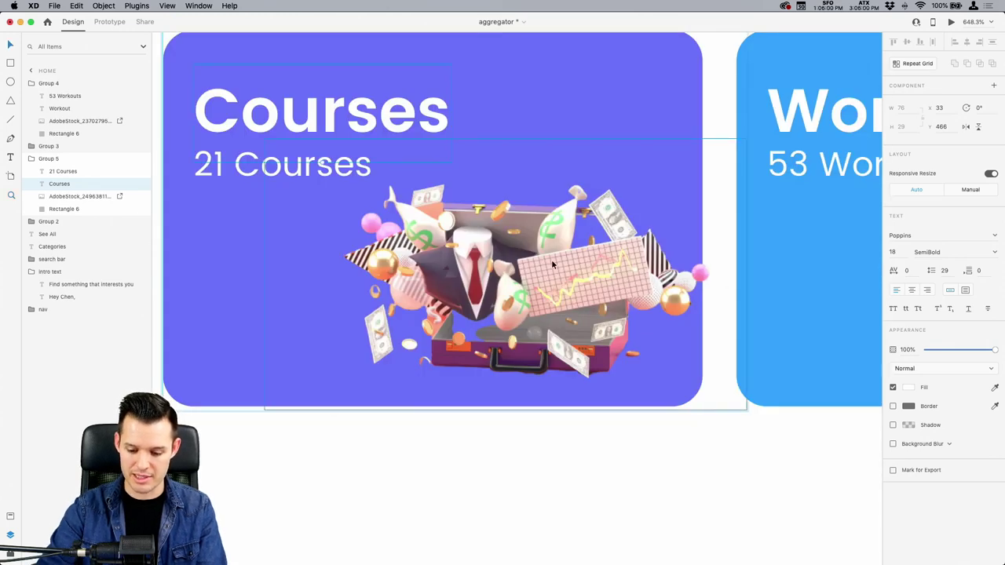
scroll(551, 259, down, 3)
scroll(431, 265, up, 3)
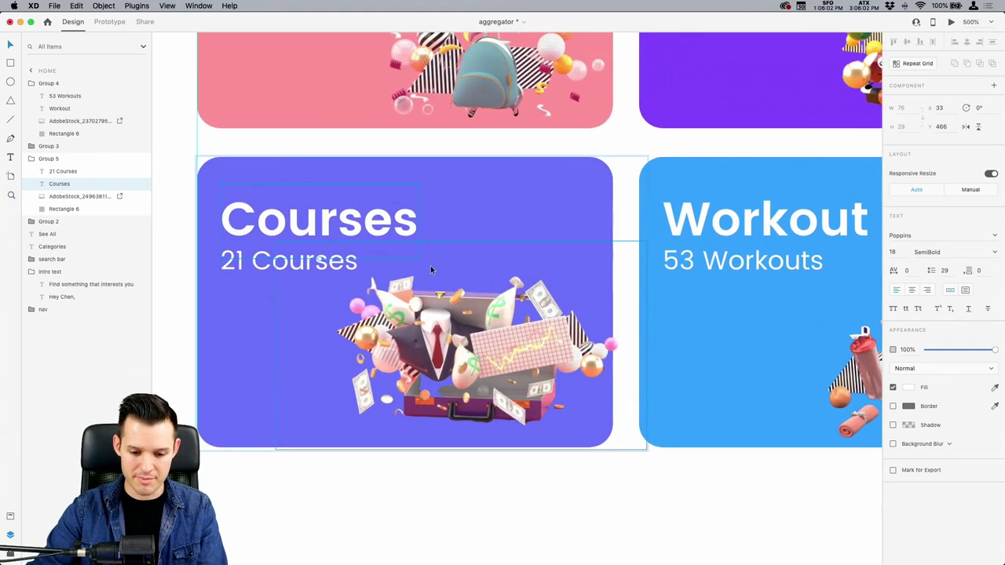
double_click(317, 229)
text(Business)
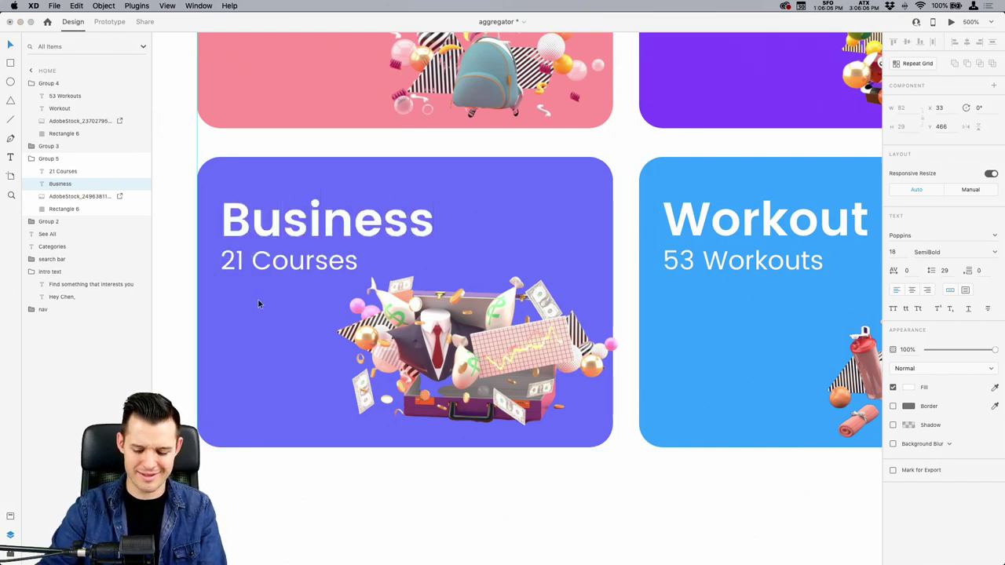
click(222, 220)
text(Online)
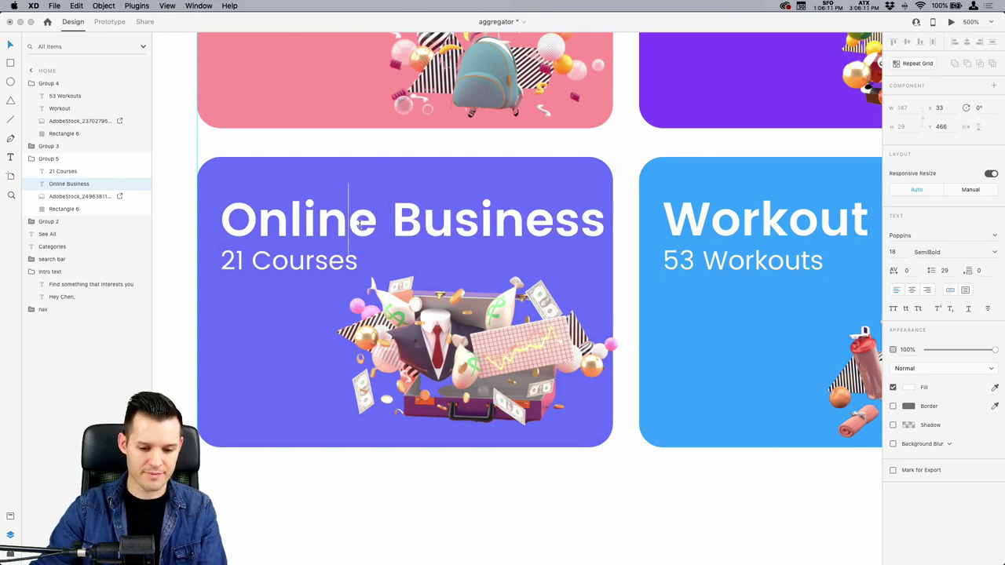
Replace the purple card's heading with 'Remote Jobs'.
key(super+a)
text(Jobs)
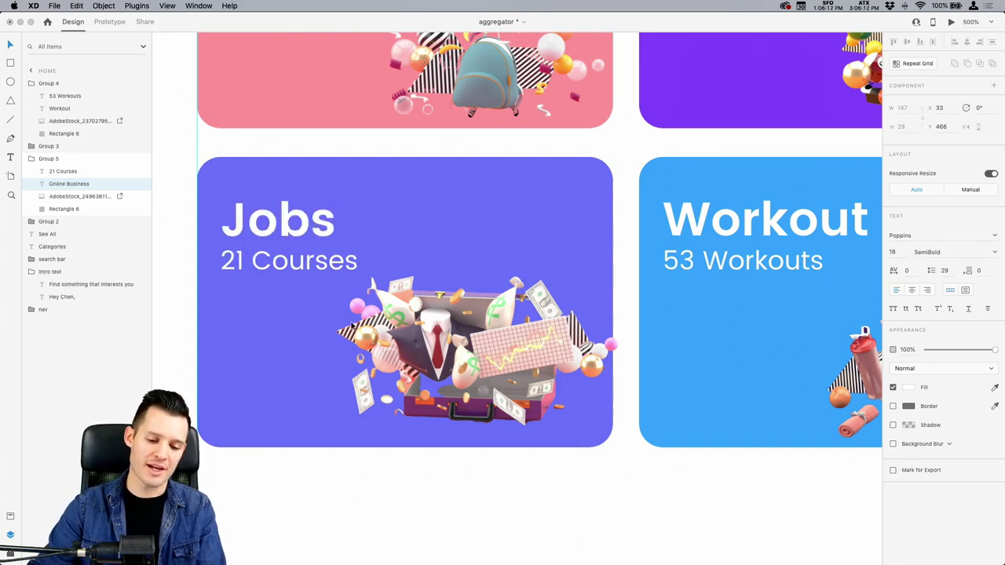
click(234, 226)
text(Remote)
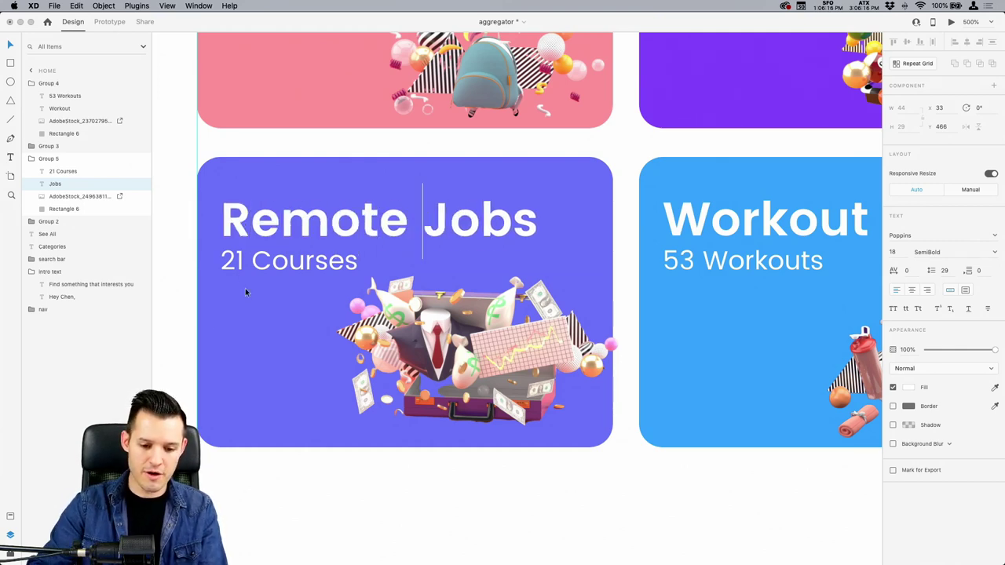
key(Escape)
key(Escape)
Change the purple card's subtitle from '21 Courses' to '145 Jobs'.
double_click(239, 259)
click(238, 260)
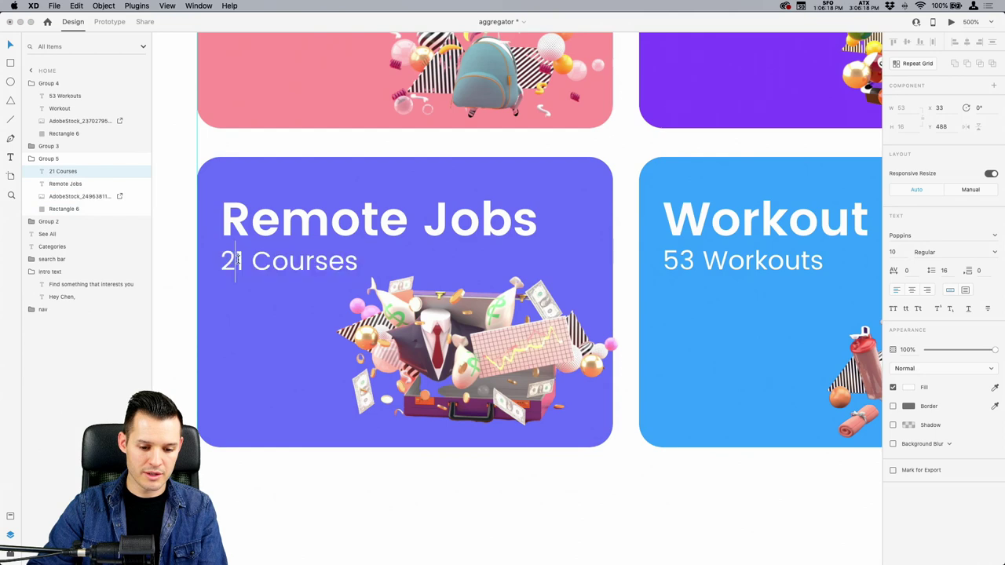
key(Delete)
key(BackSpace)
text(145)
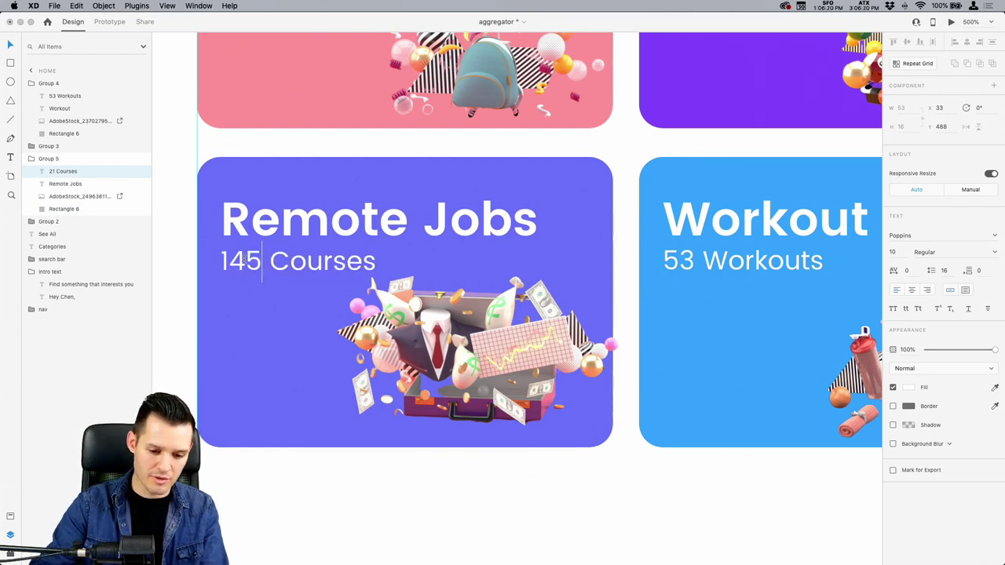
double_click(296, 261)
text(Jobs)
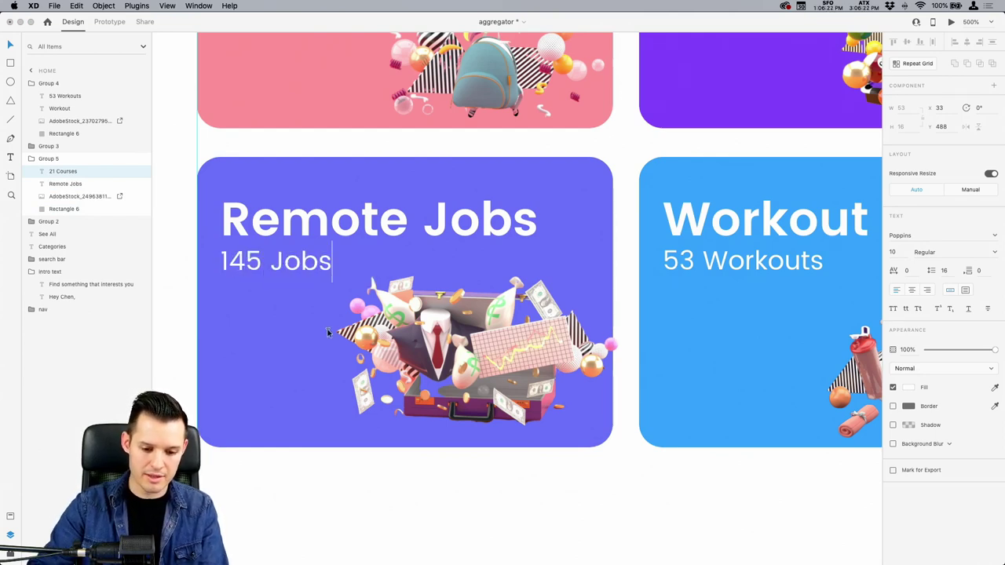
key(Escape)
key(super+minus)
key(super+minus)
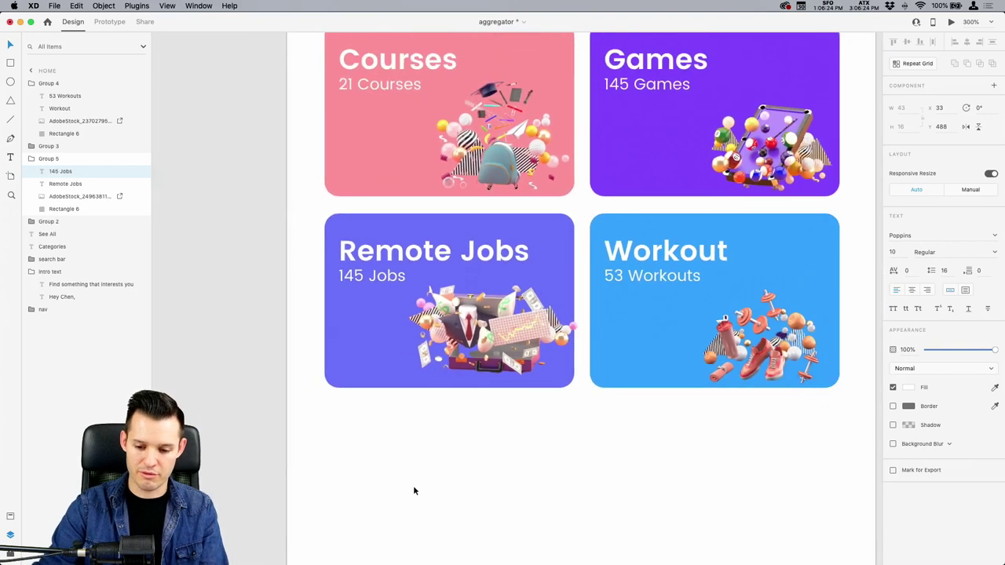
Change the Games card's count from '145 Games' to '75 Games'.
scroll(511, 467, up, 2)
scroll(510, 466, up, 2)
scroll(510, 466, right, 2)
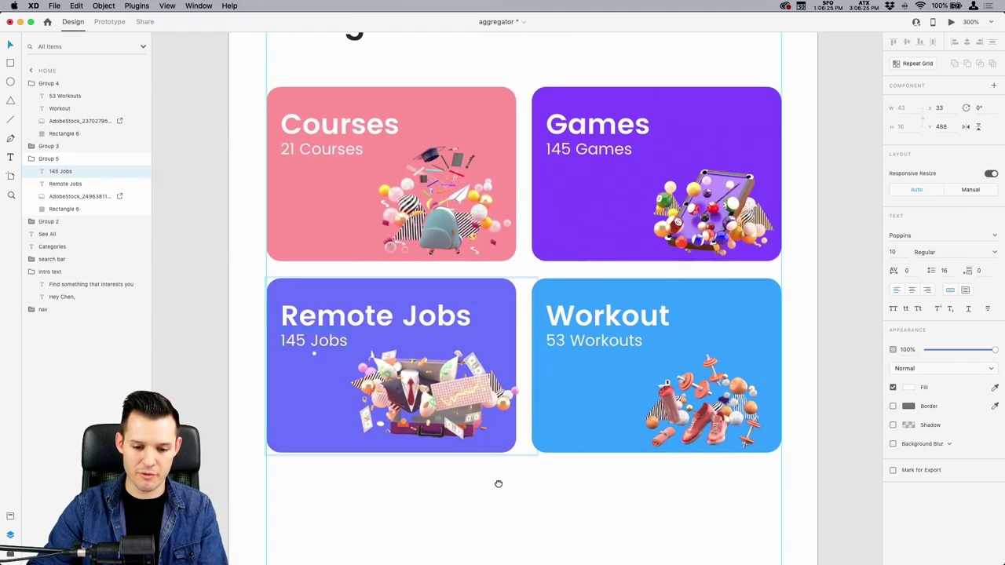
double_click(561, 149)
double_click(562, 151)
click(559, 149)
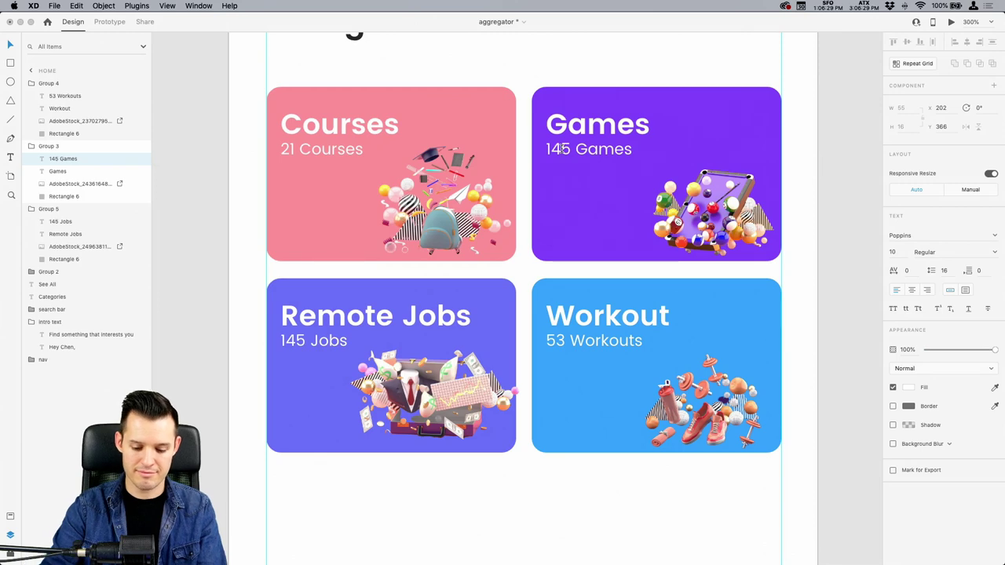
key(BackSpace)
key(BackSpace)
text(7)
key(Escape)
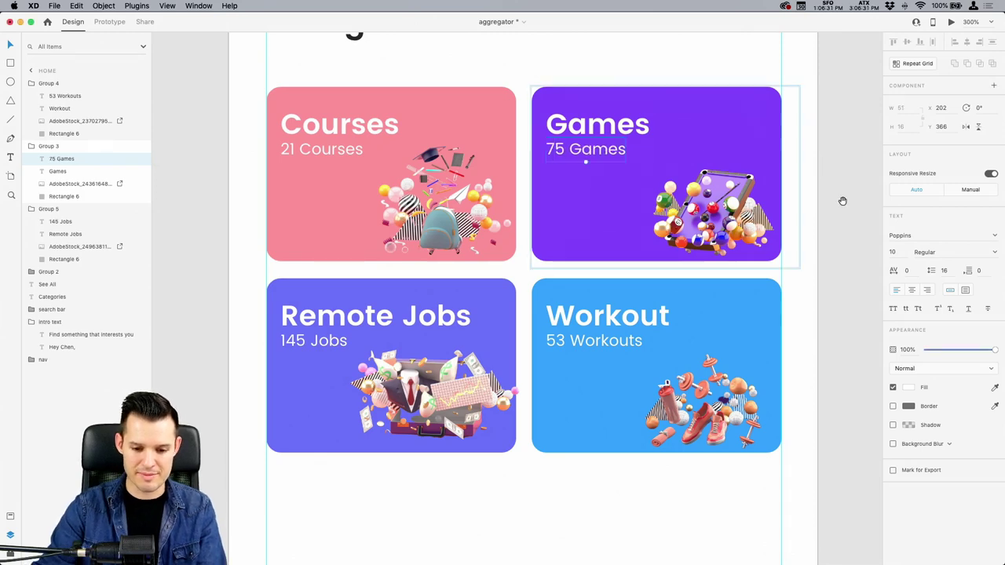
Zoom out over the category grid and save the design.
scroll(827, 228, up, 1)
scroll(828, 228, right, 1)
key(super+minus)
click(827, 231)
scroll(744, 260, down, 2)
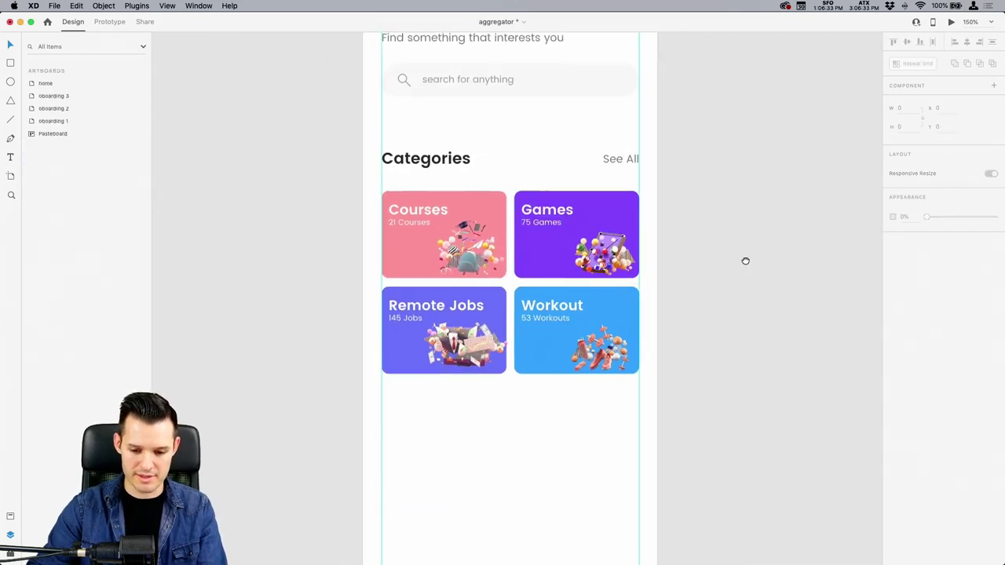
key(super+s)
scroll(670, 213, right, 1)
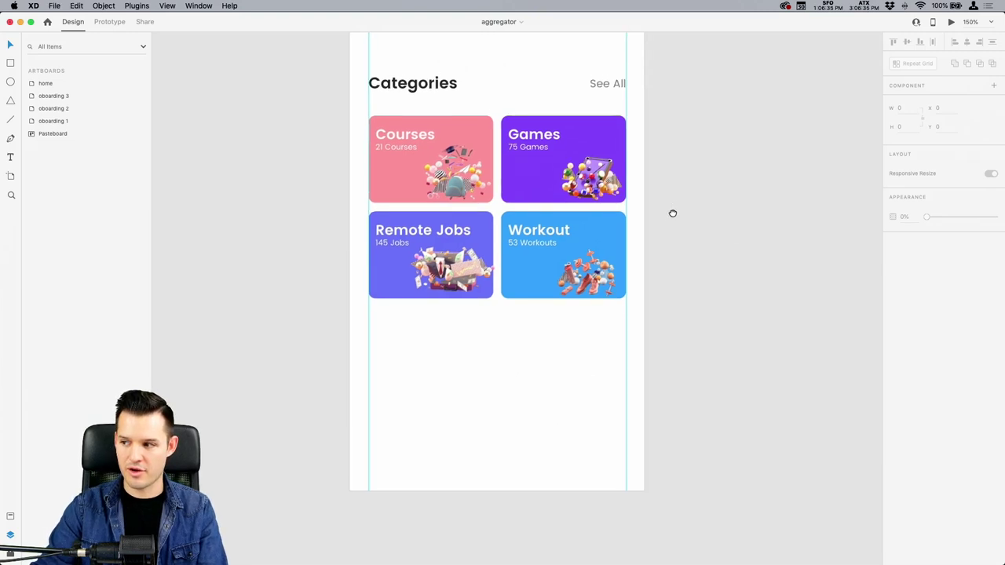
scroll(662, 265, up, 1)
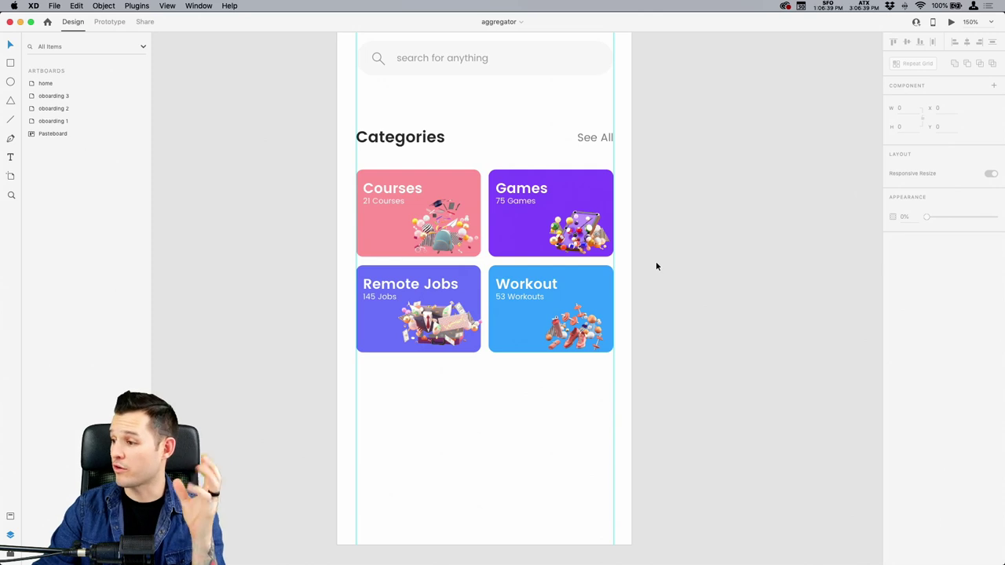
scroll(736, 229, up, 3)
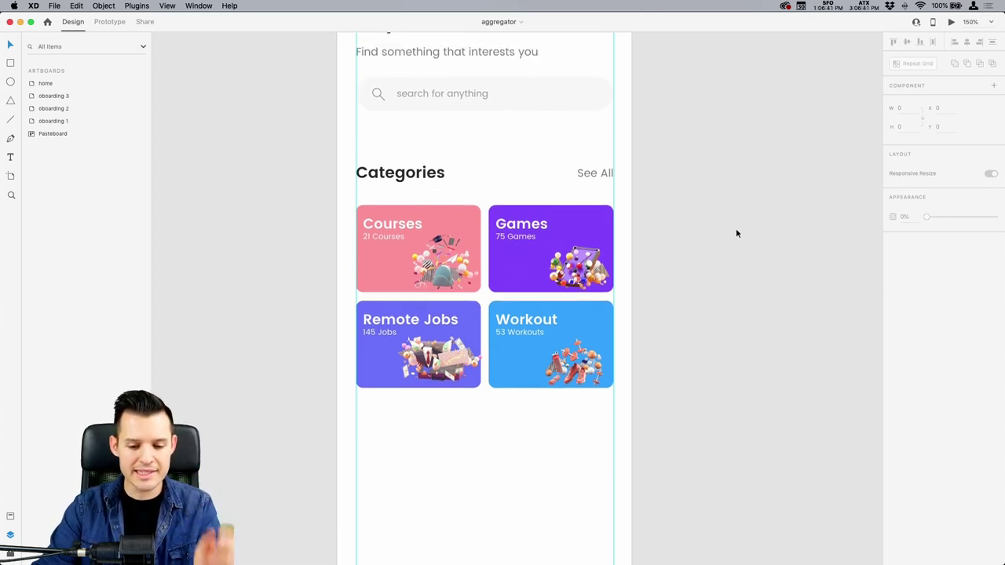
scroll(735, 234, down, 3)
Duplicate the four category cards below the originals to form an eight-card grid.
drag(726, 371, 413, 393)
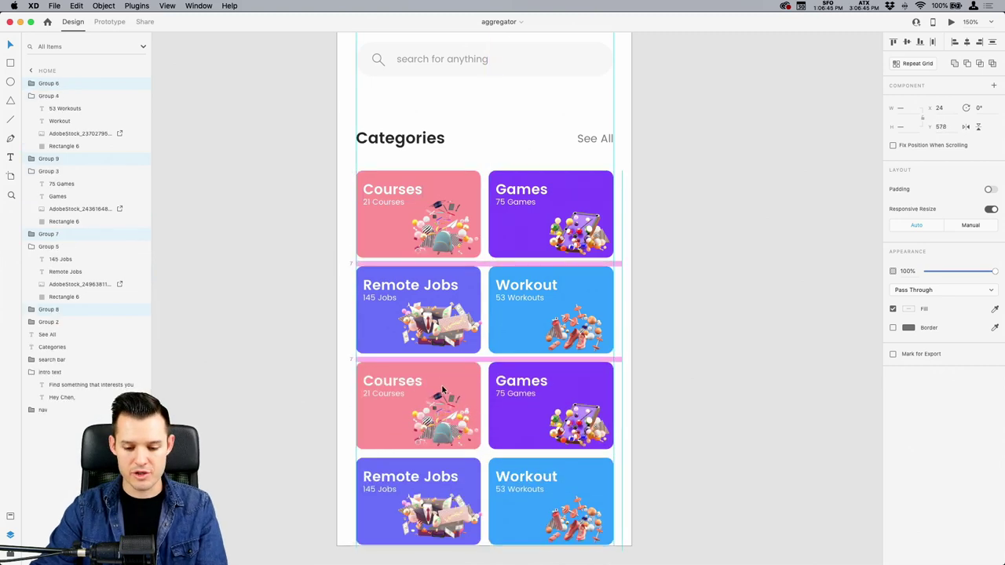
click(719, 241)
scroll(617, 322, up, 2)
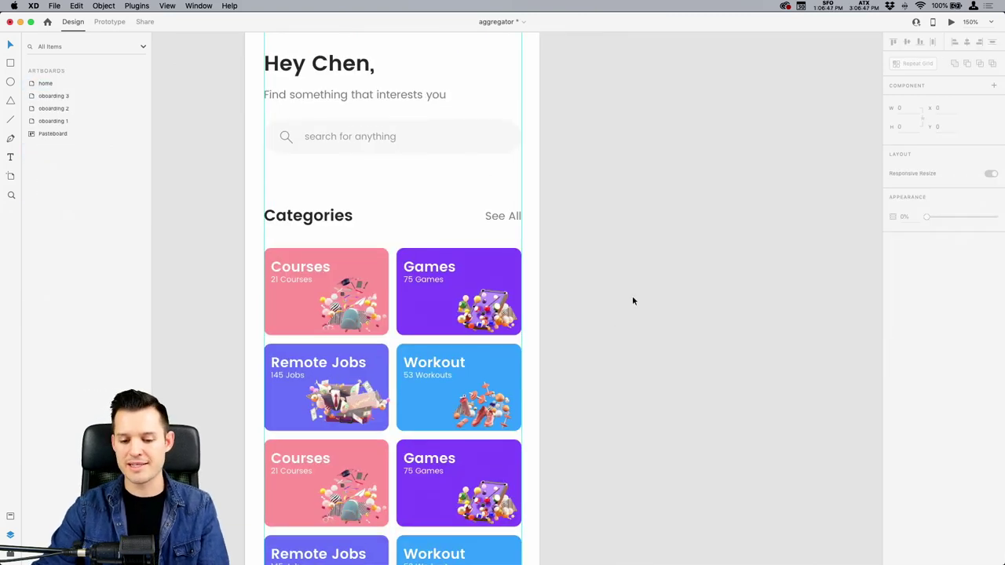
scroll(827, 254, left, 5)
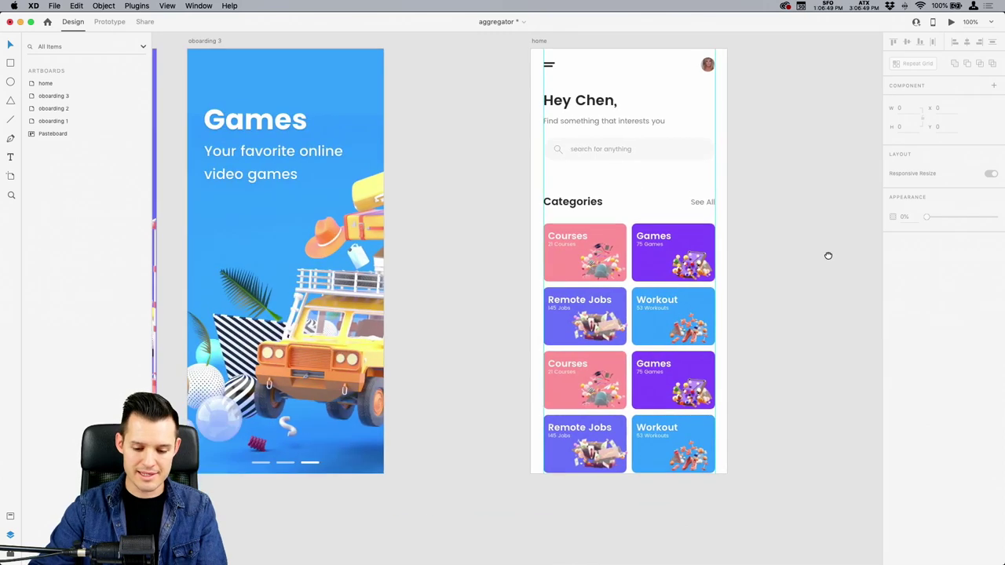
Select the third-row Courses card background and bring up Finder's Downloads folder.
key(super+minus)
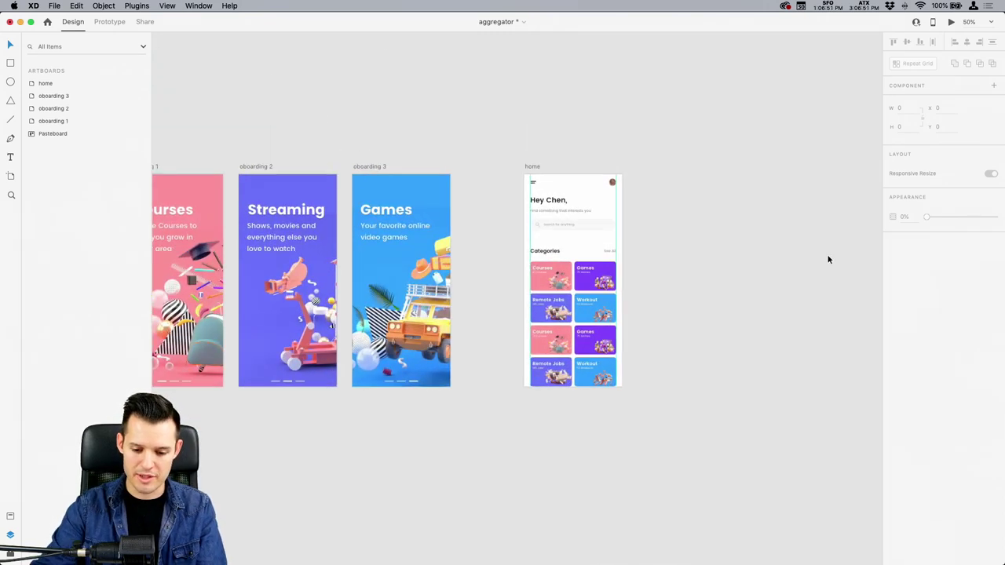
super+click(569, 331)
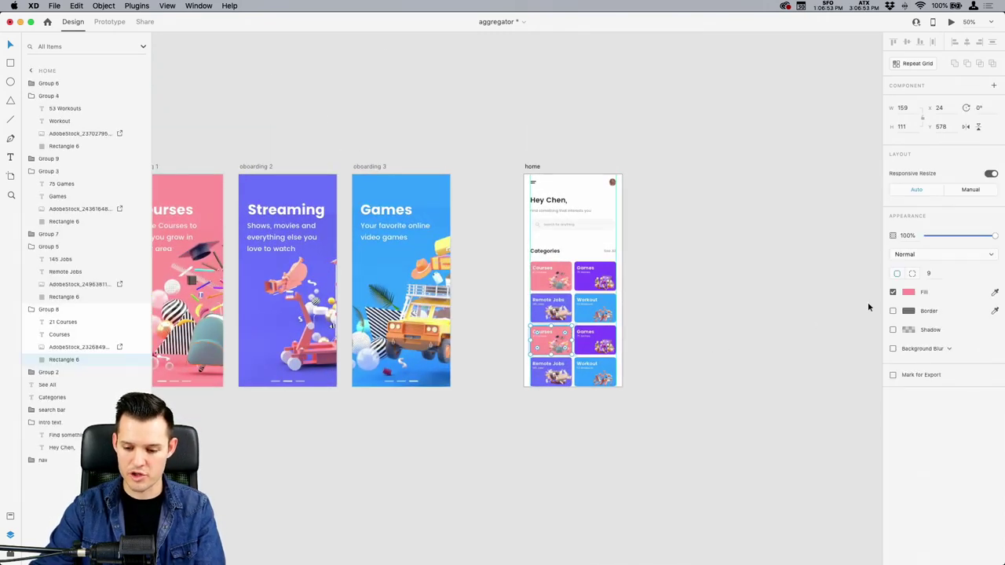
key(super+Tab)
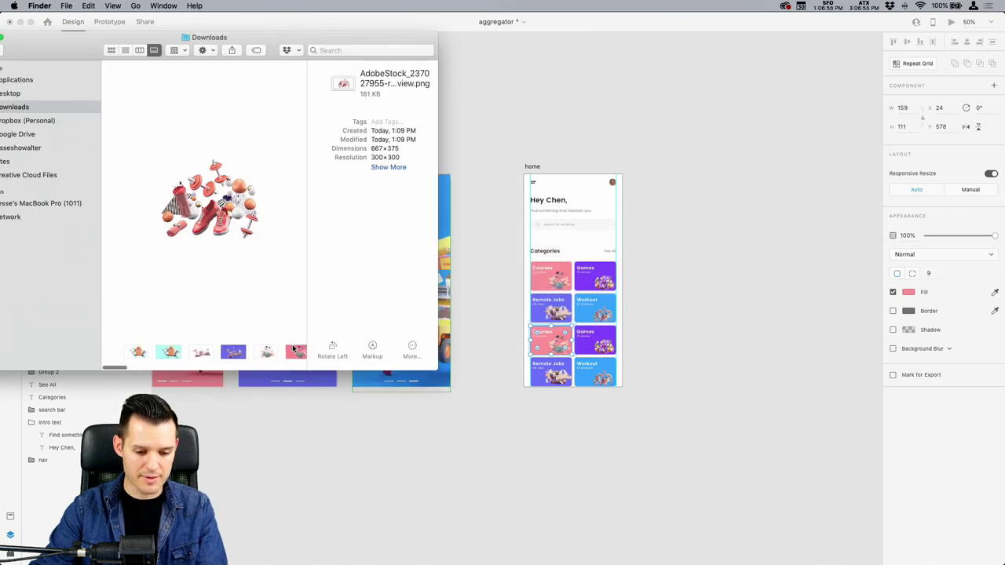
Fill the duplicated Courses card with the sampled orange colour code.
scroll(259, 351, right, 1)
scroll(202, 352, right, 5)
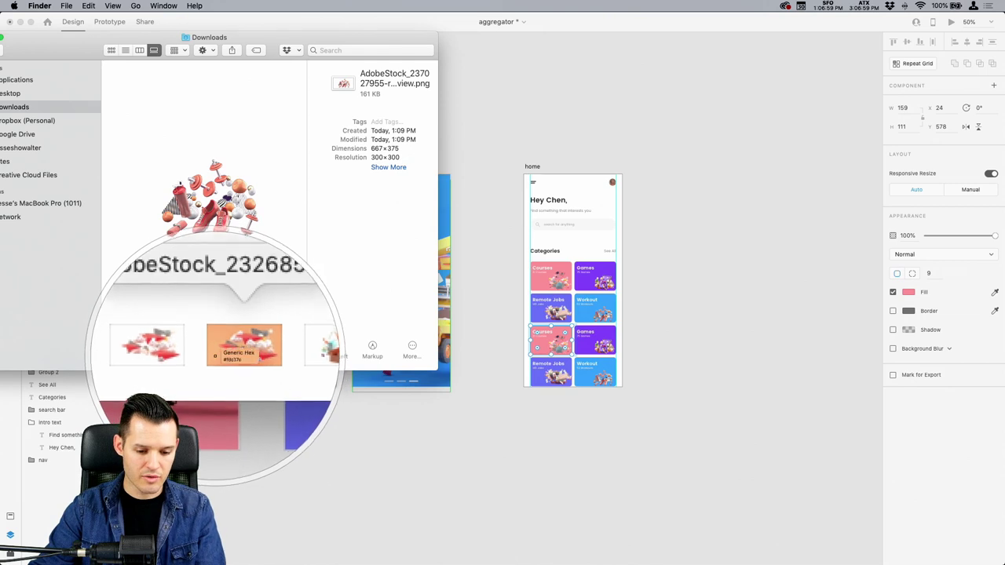
click(908, 292)
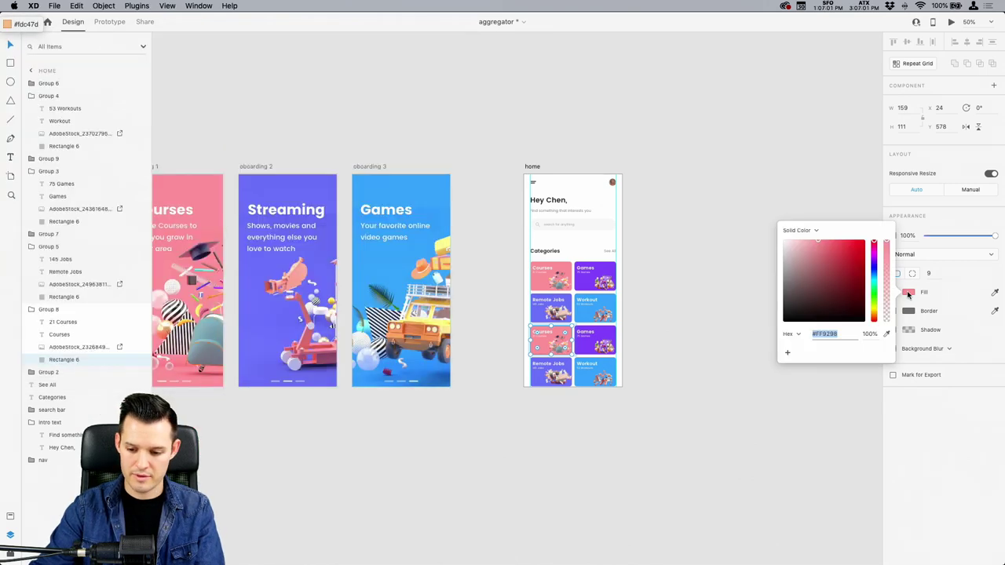
text(#fdc47d)
key(Return)
click(700, 331)
Recolour the third-row Games card with the dark purple sampled from the workout image.
key(z)
drag(704, 172, 475, 400)
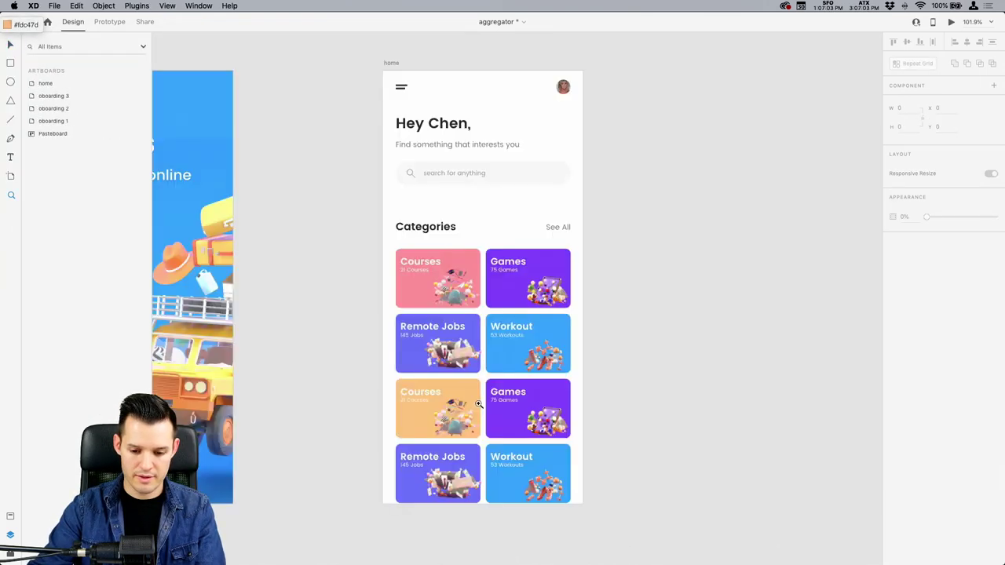
click(378, 457)
scroll(528, 321, down, 1)
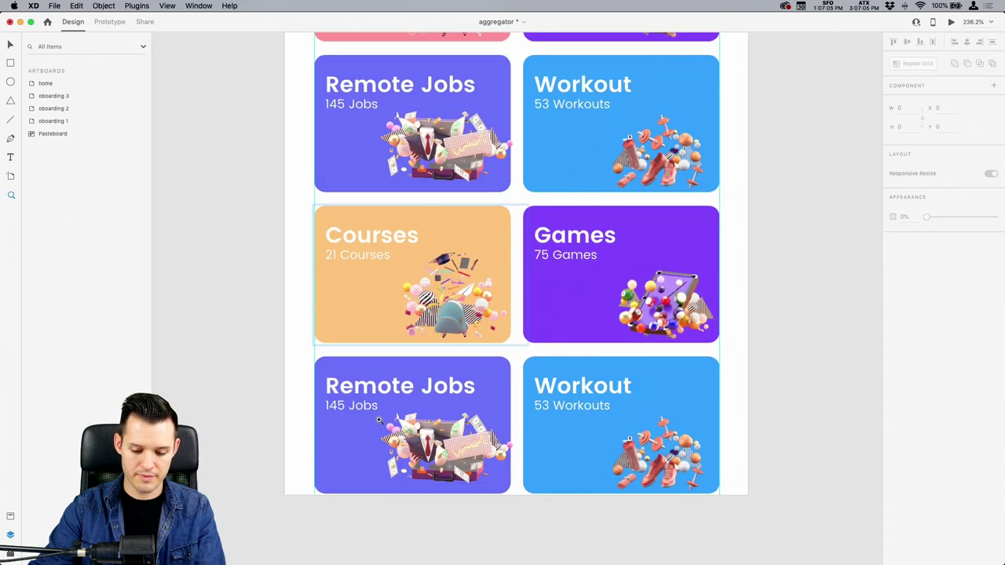
click(537, 320)
key(cmd+Tab)
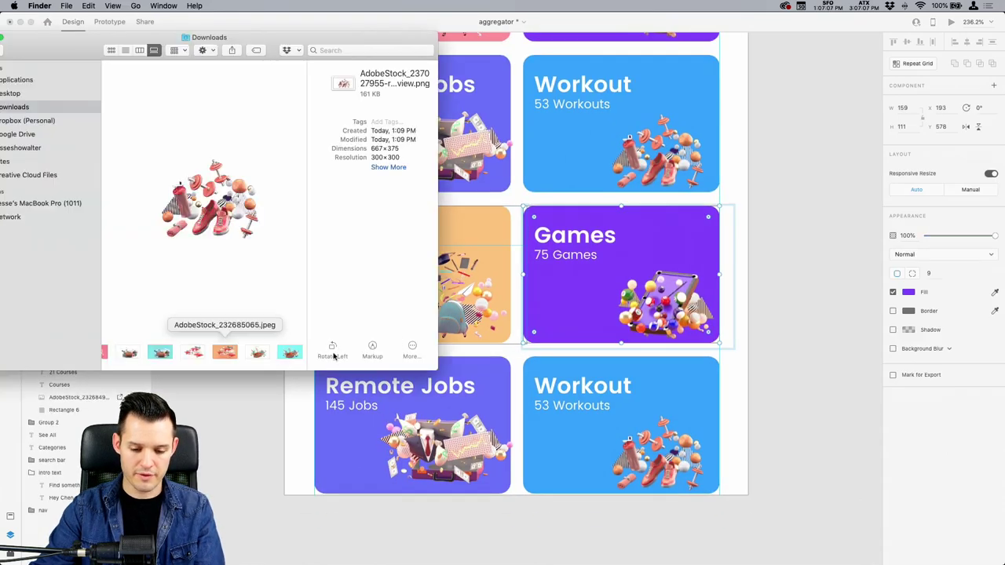
click(277, 352)
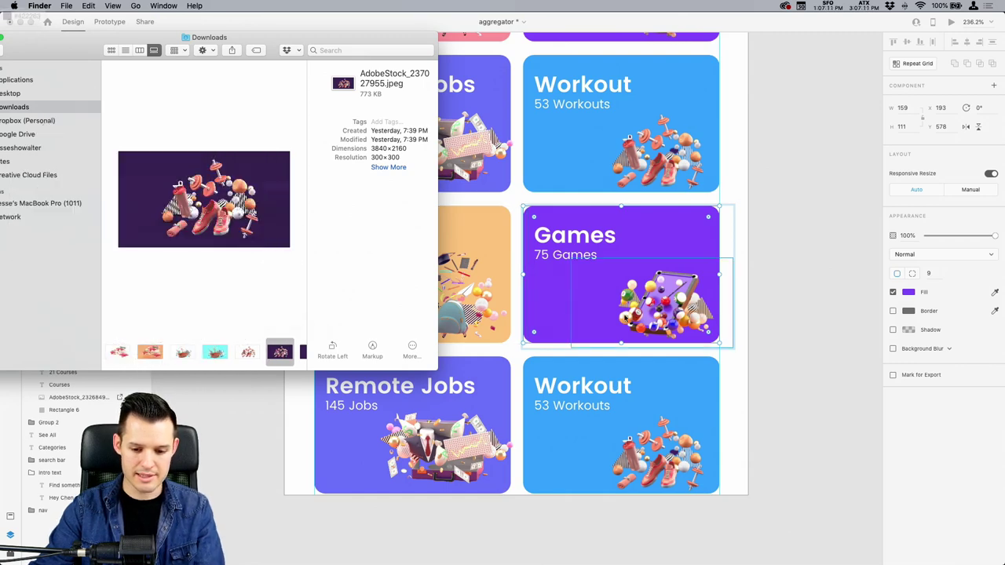
click(908, 292)
text(#422263)
key(Return)
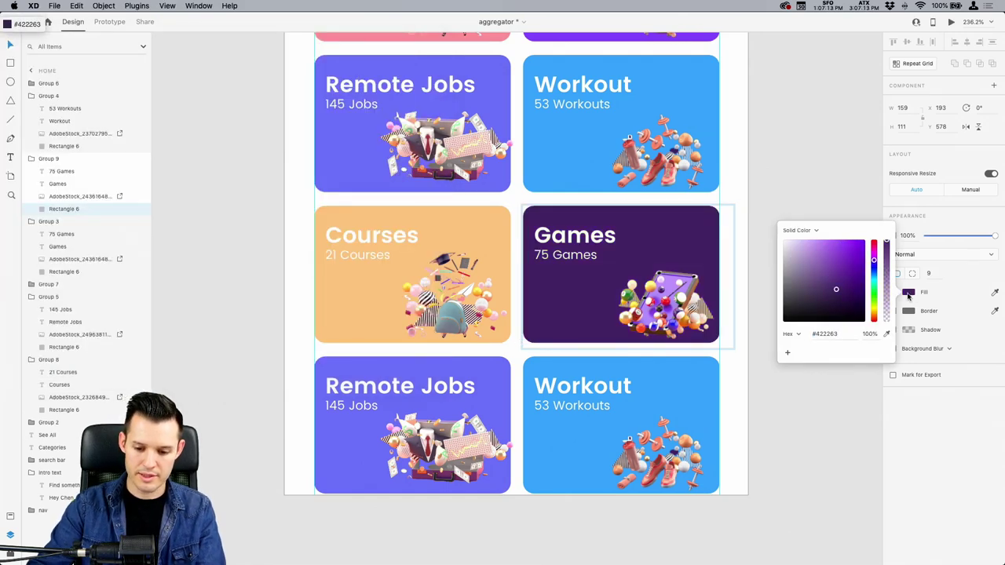
Give the bottom-left Remote Jobs card the pale pink sampled from the books image.
key(super+Tab)
scroll(264, 353, right, 4)
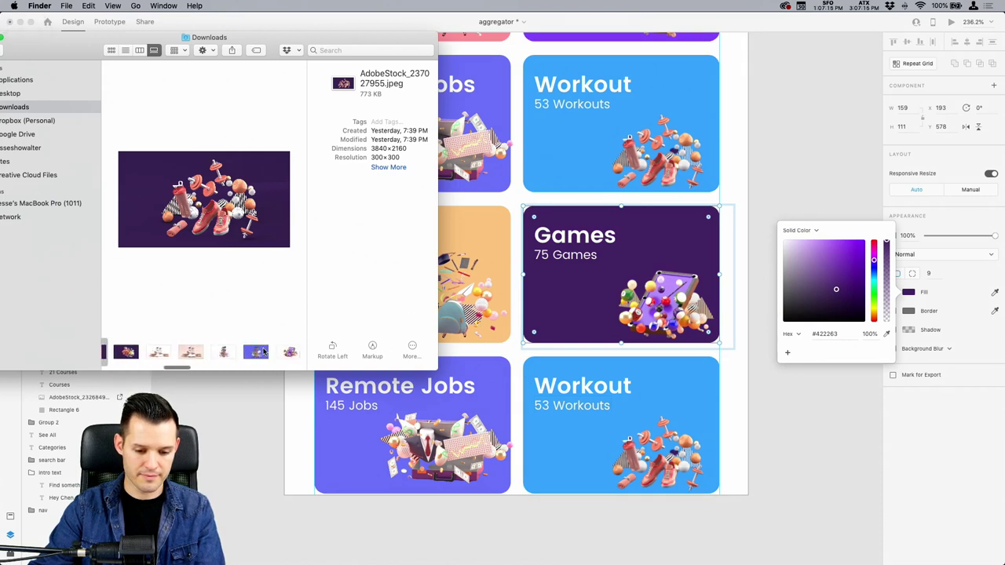
click(191, 351)
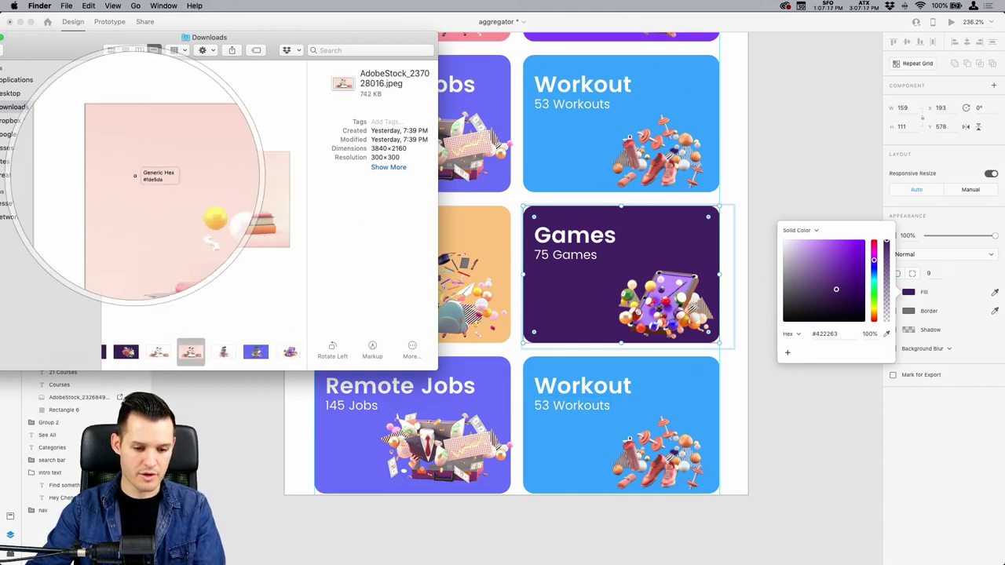
click(408, 480)
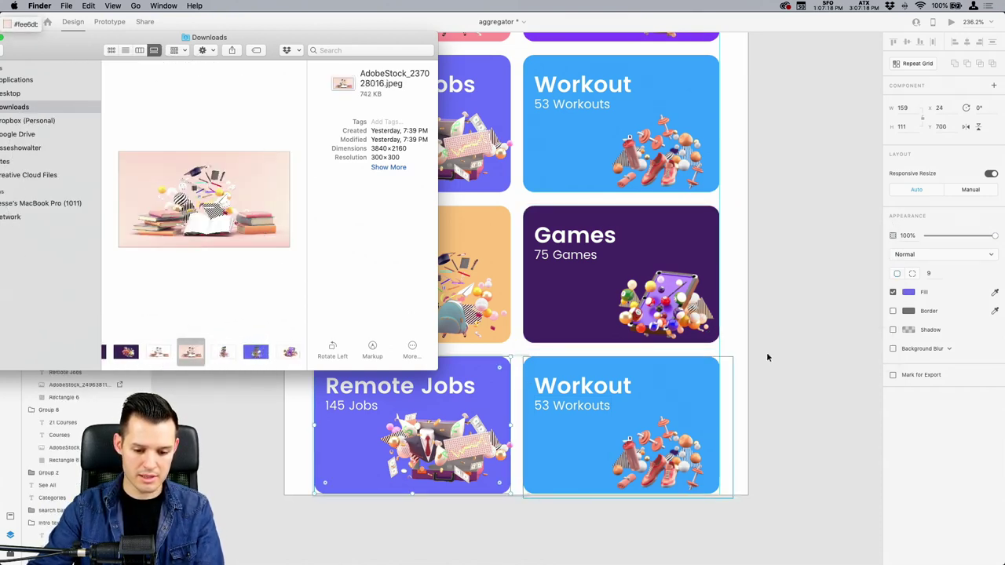
click(908, 291)
text(#fee6db)
key(Return)
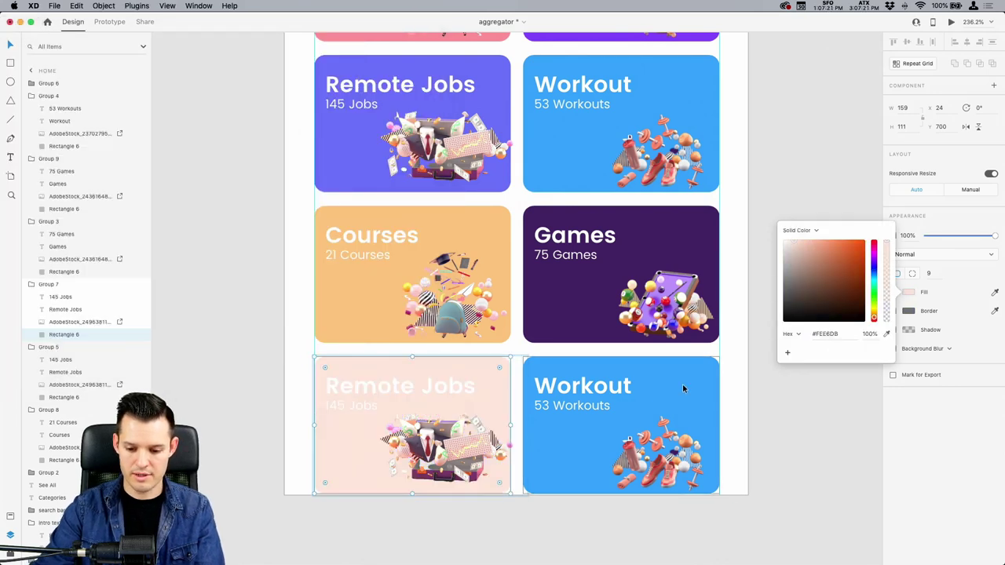
Recolour the bottom-right Workout card, adjusting its hue to a coral red.
click(684, 389)
key(super+Tab)
scroll(236, 352, right, 3)
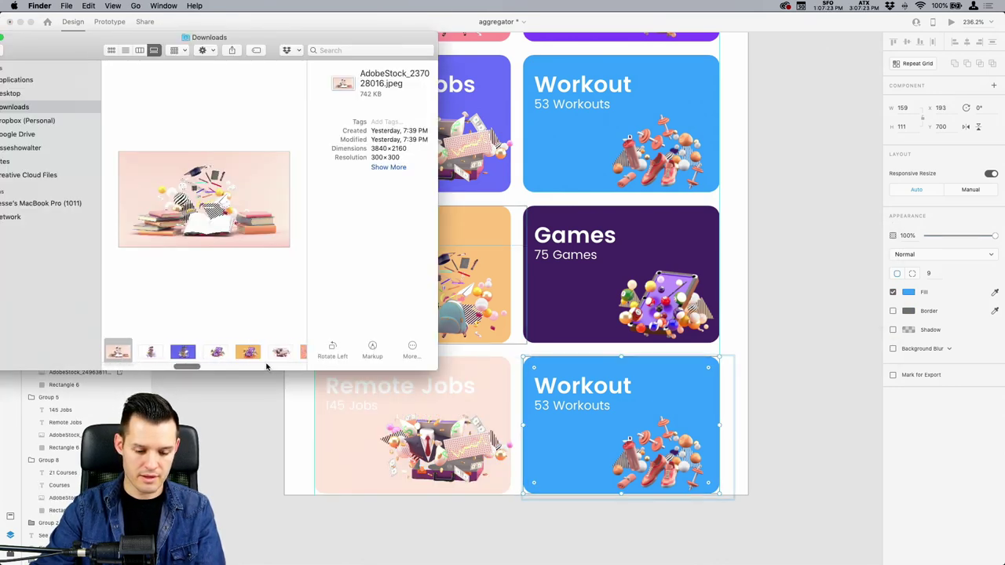
scroll(251, 357, right, 1)
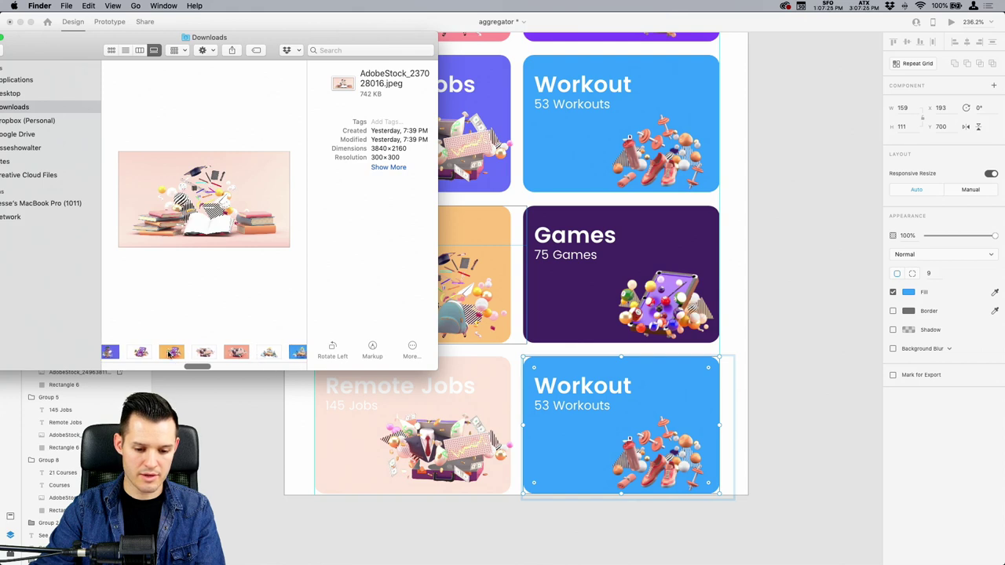
click(171, 352)
drag(171, 352, 569, 442)
click(908, 292)
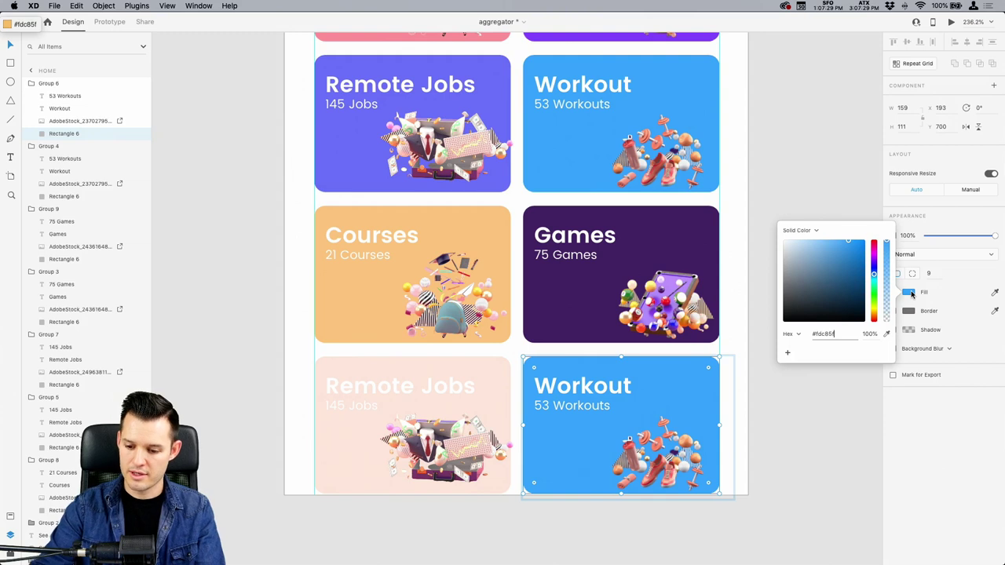
key(Return)
click(874, 311)
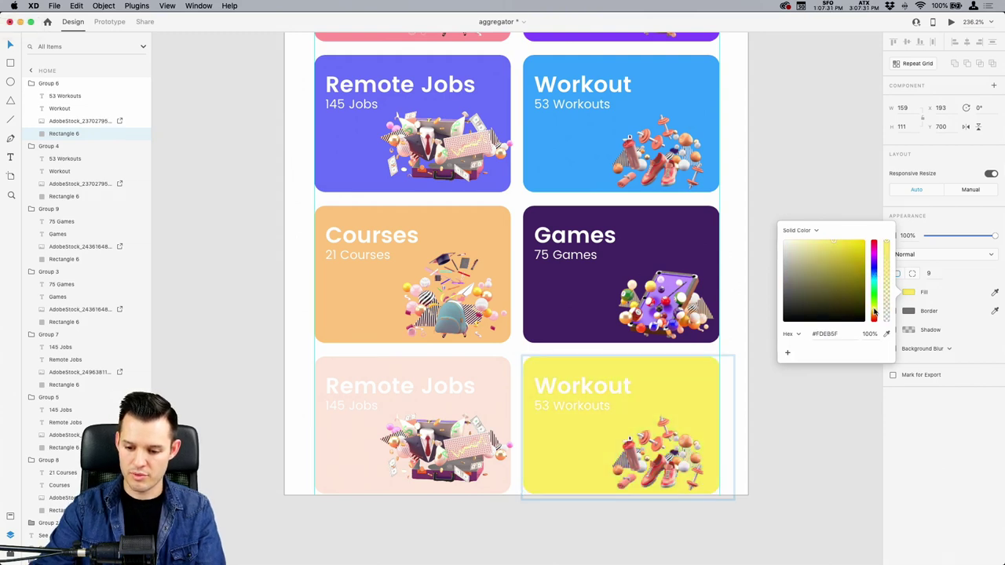
drag(874, 312, 876, 293)
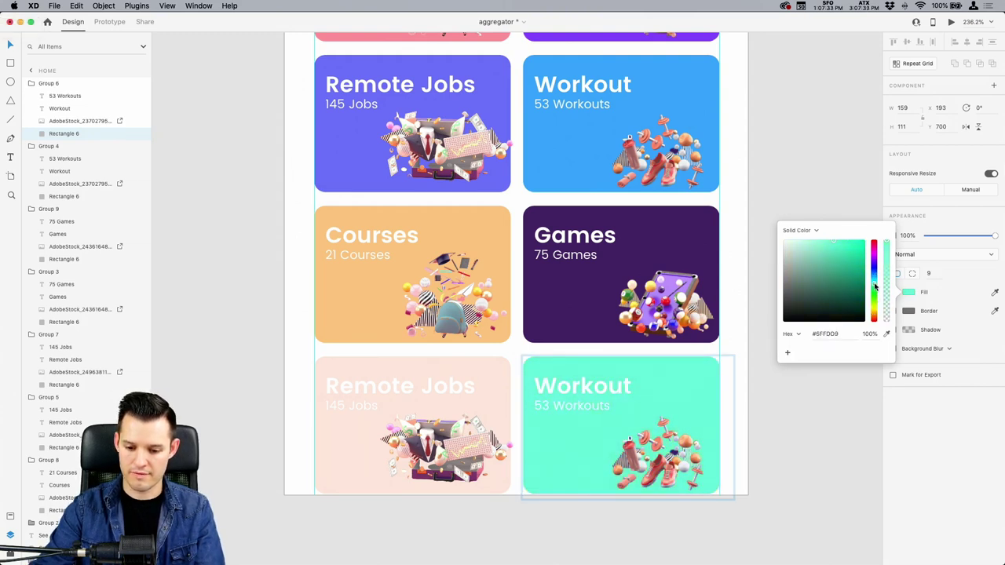
drag(875, 286, 873, 245)
click(820, 172)
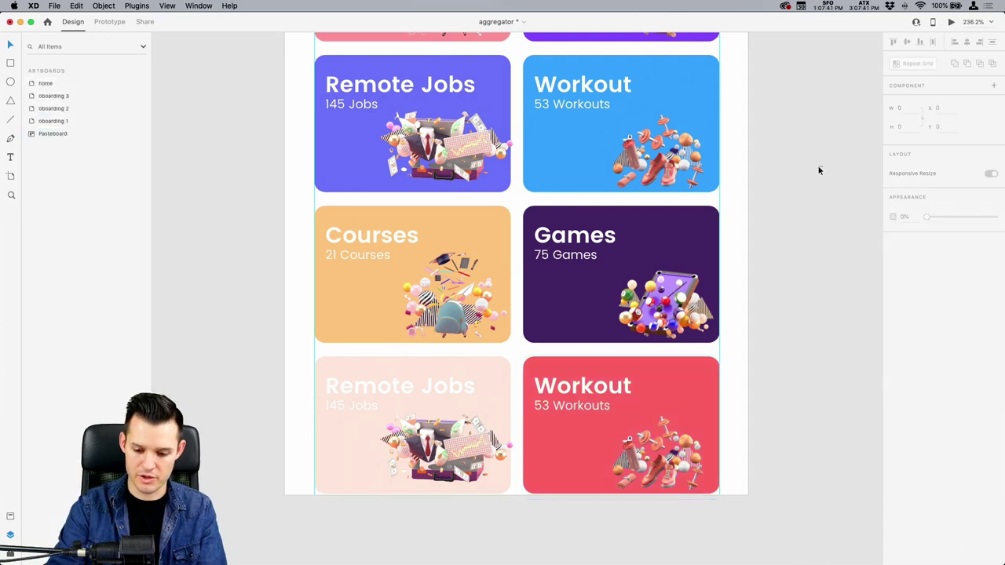
Zoom and scroll the canvas to frame the home artboard and its 8-card Categories grid.
key(super+1)
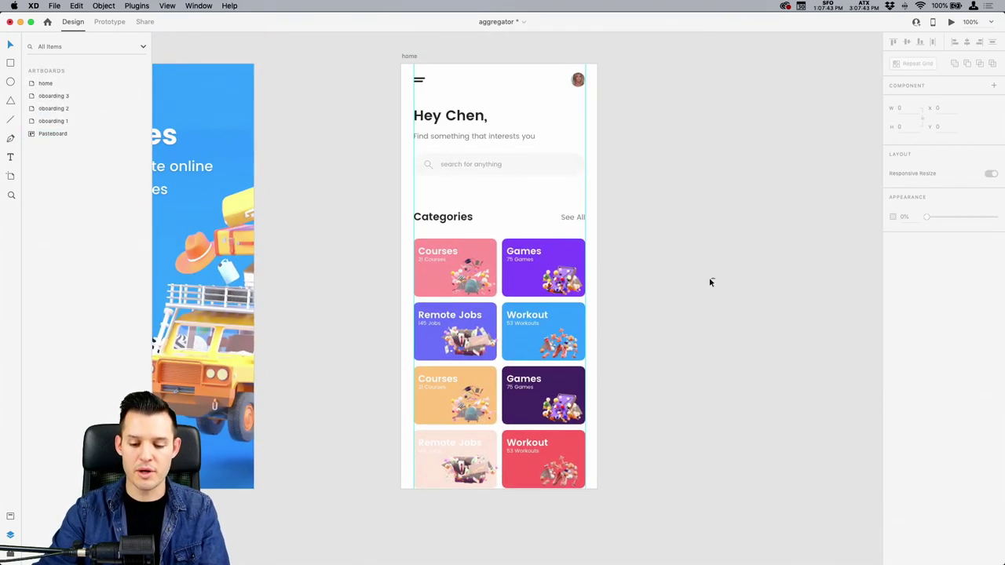
key(super+equal)
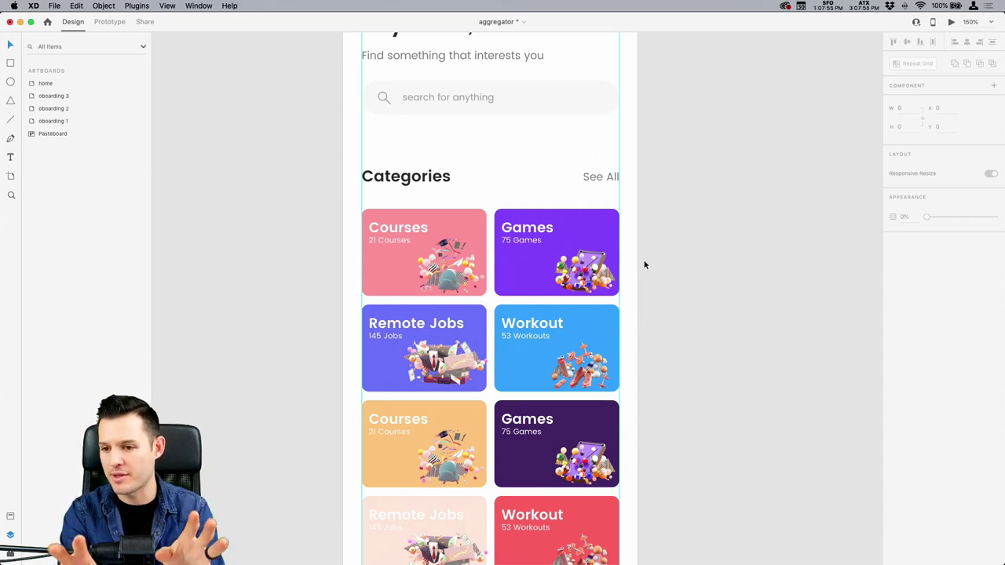
scroll(697, 269, down, 5)
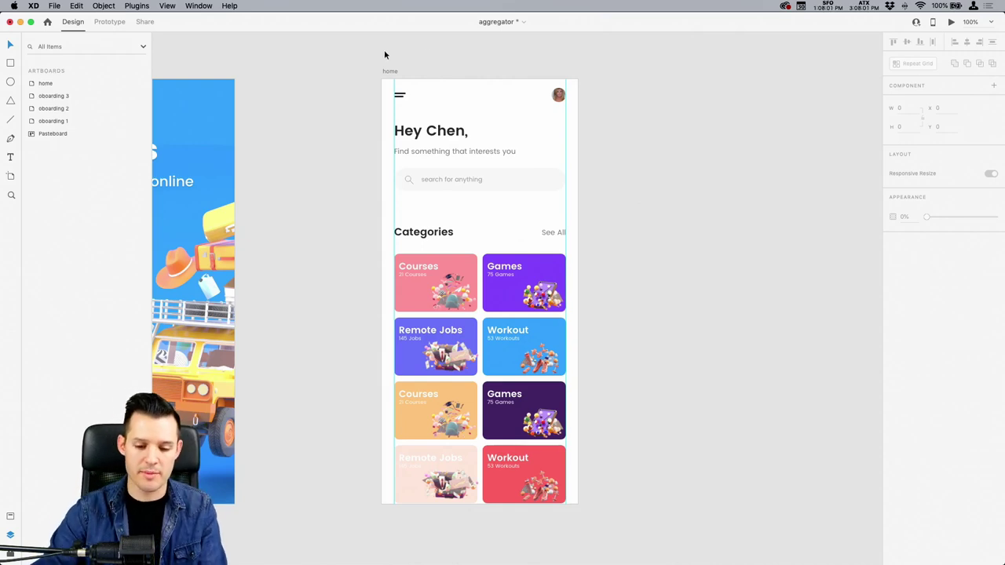
scroll(393, 67, right, 2)
Duplicate the home artboard as 'home – 1', keeping only Courses and Games cards on it.
drag(365, 72, 575, 79)
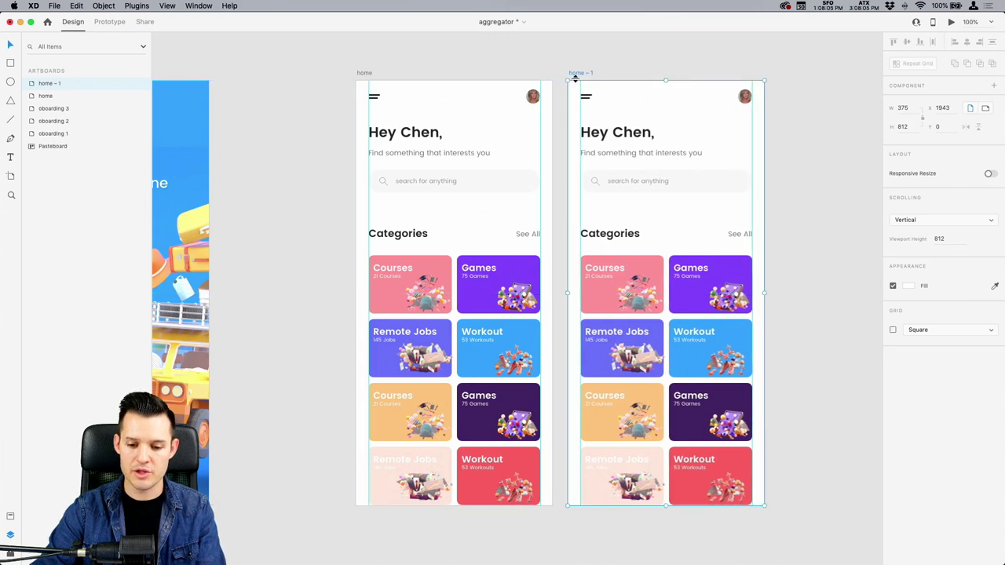
click(776, 189)
scroll(730, 179, right, 6)
scroll(730, 179, down, 2)
drag(752, 463, 651, 258)
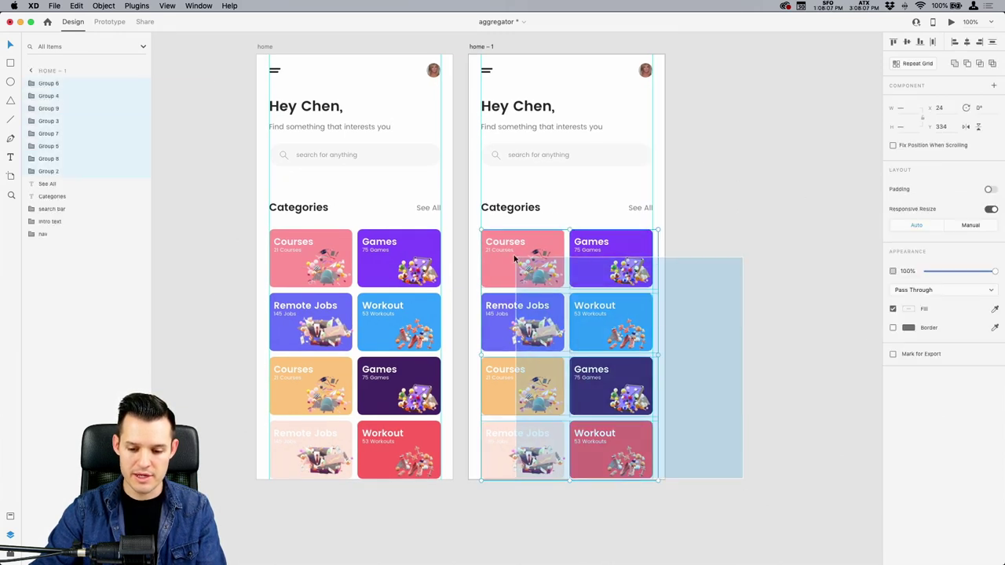
drag(511, 249, 725, 249)
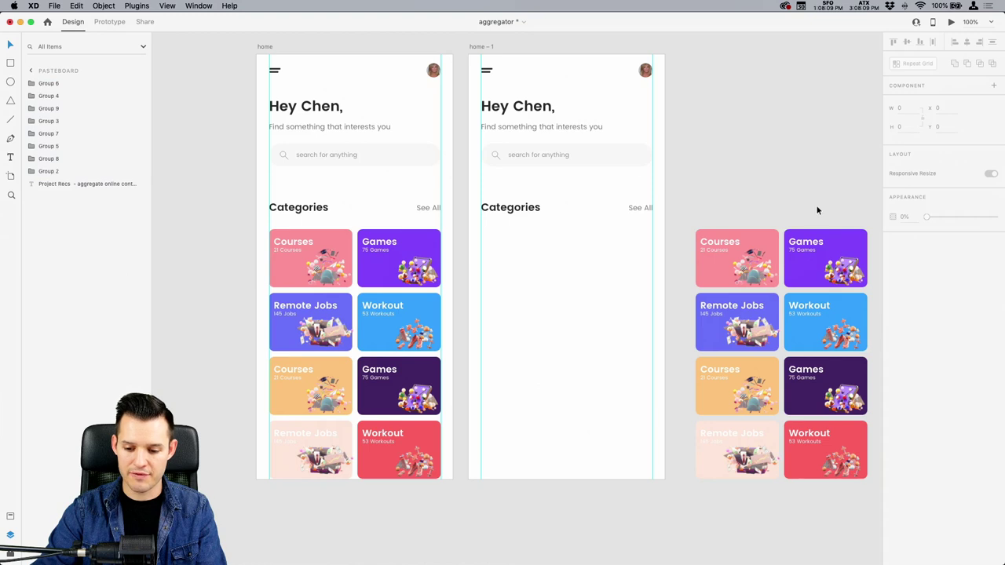
drag(816, 210, 530, 270)
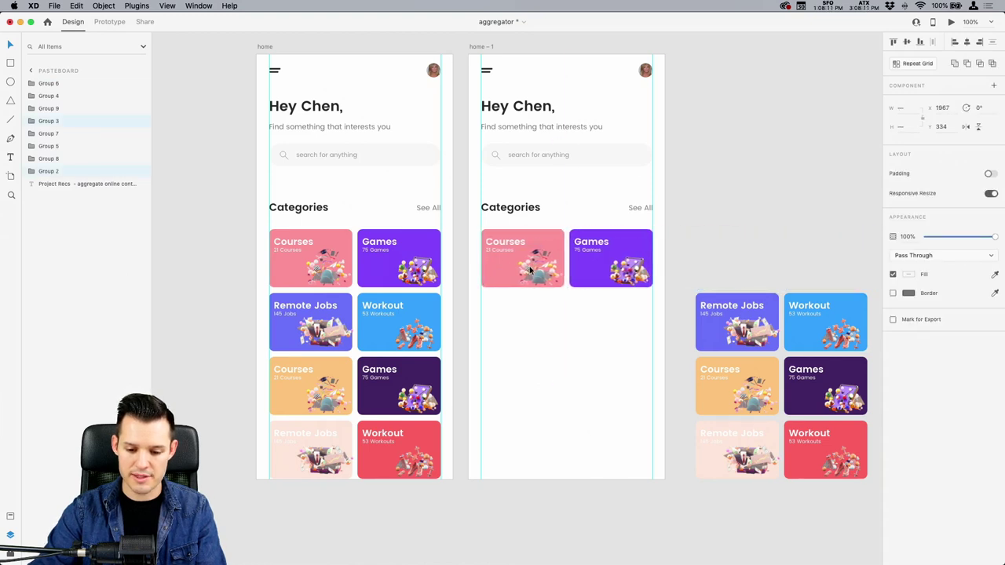
Make Courses taller and Games slightly taller, lowering each card's image to match.
key(Escape)
key(Escape)
key(z)
drag(720, 185, 403, 380)
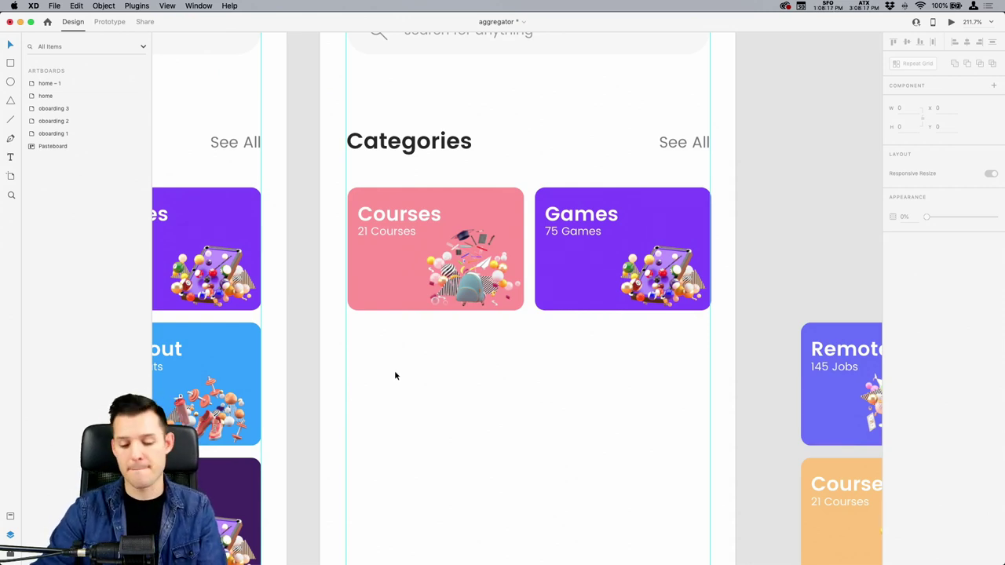
double_click(362, 290)
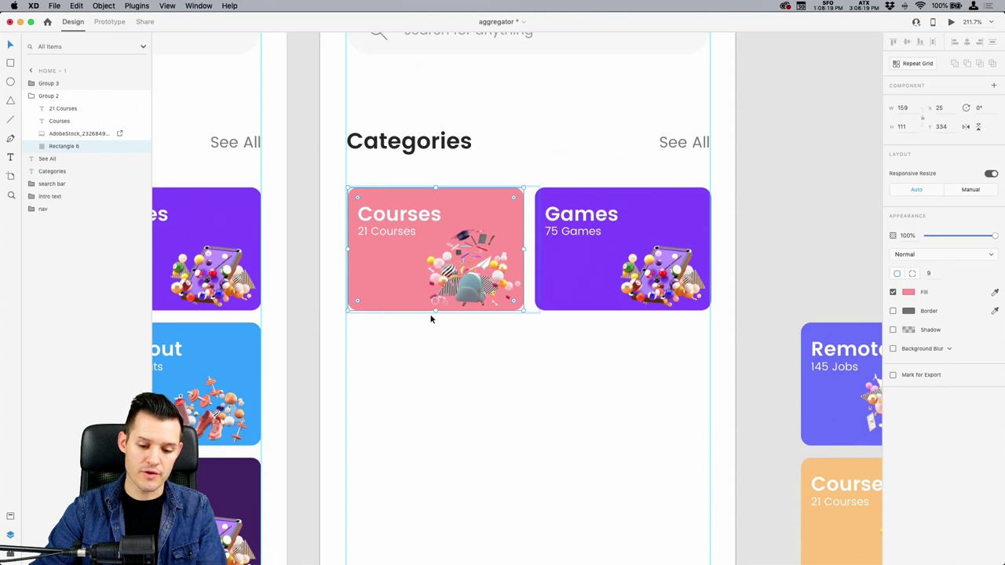
drag(435, 311, 435, 351)
drag(467, 271, 466, 309)
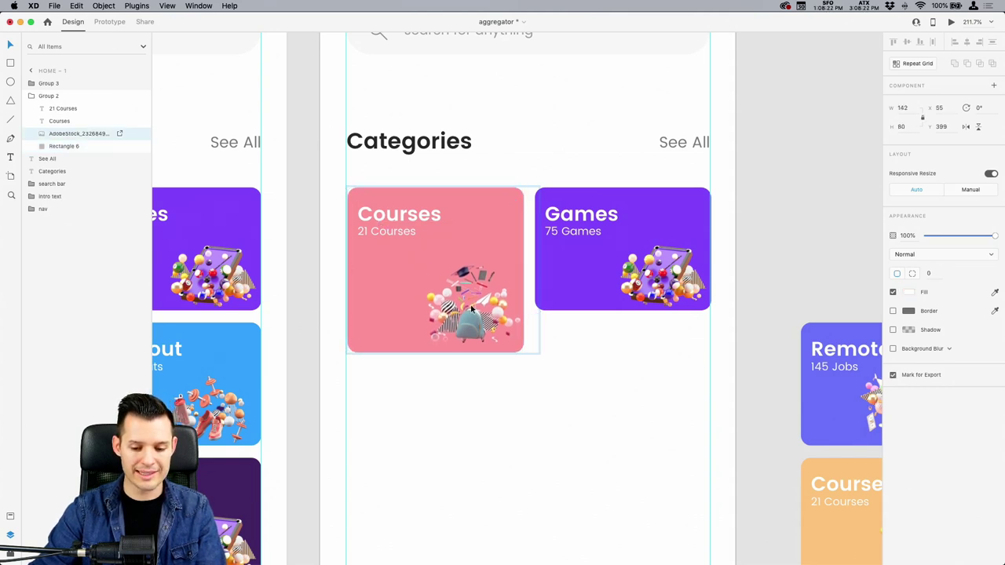
double_click(558, 286)
drag(621, 311, 622, 318)
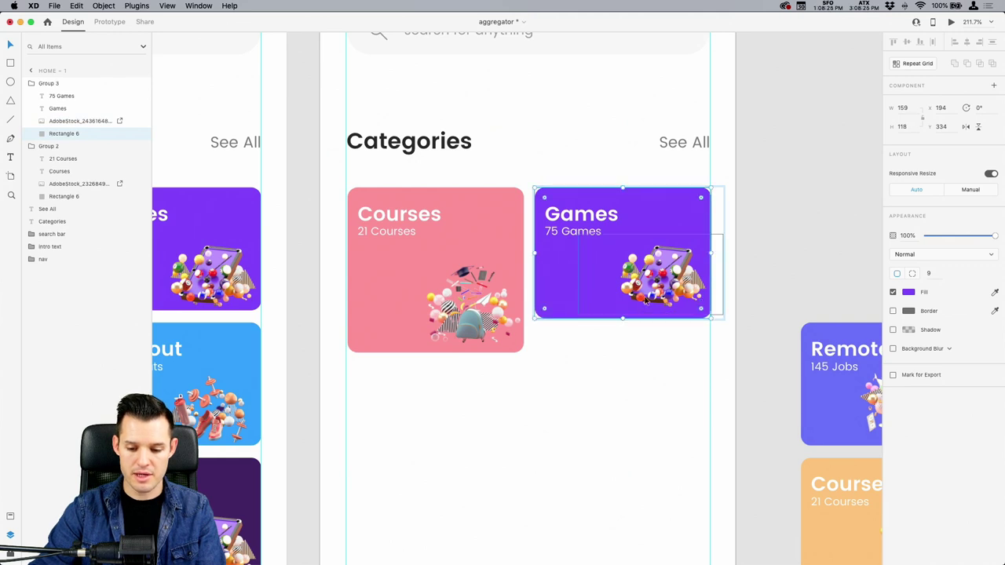
click(665, 284)
drag(665, 284, 663, 290)
Drag a copy of the pink Courses card down below it.
click(620, 437)
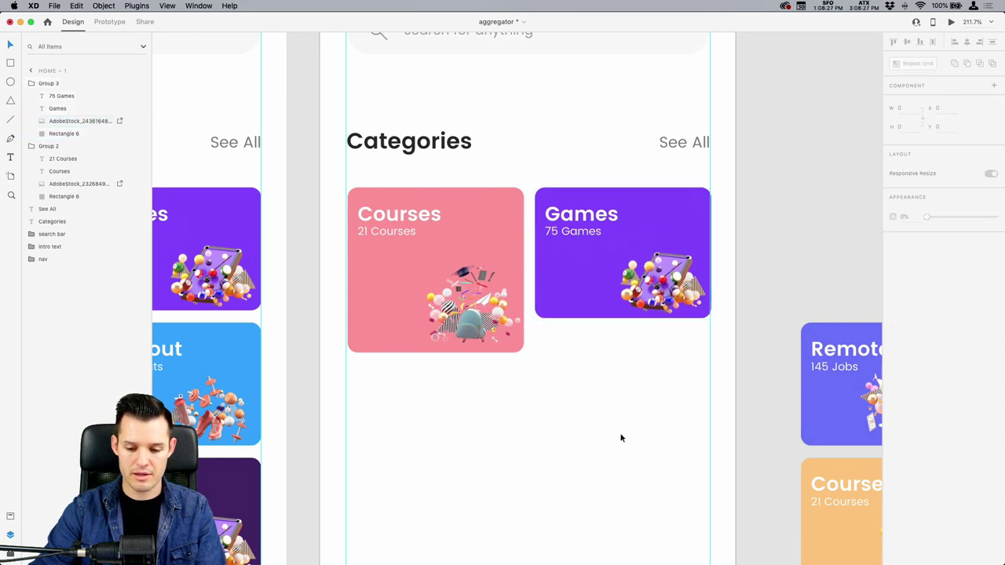
scroll(617, 377, down, 3)
click(419, 217)
drag(418, 217, 423, 352)
Replace the stray copy with a taller orange Courses card with an enlarged image under the pink one.
key(BackSpace)
scroll(422, 353, down, 2)
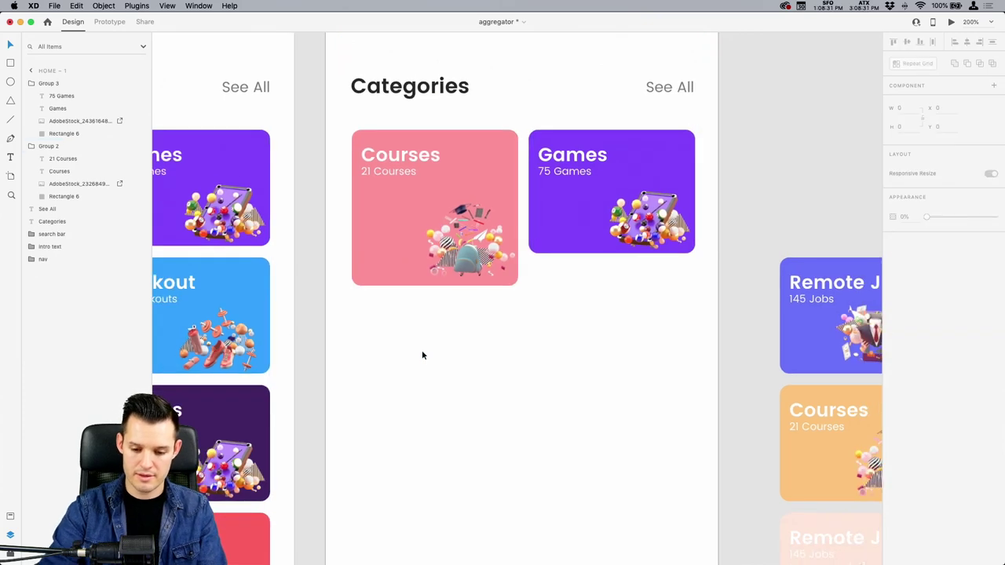
scroll(439, 369, down, 5)
drag(738, 393, 418, 325)
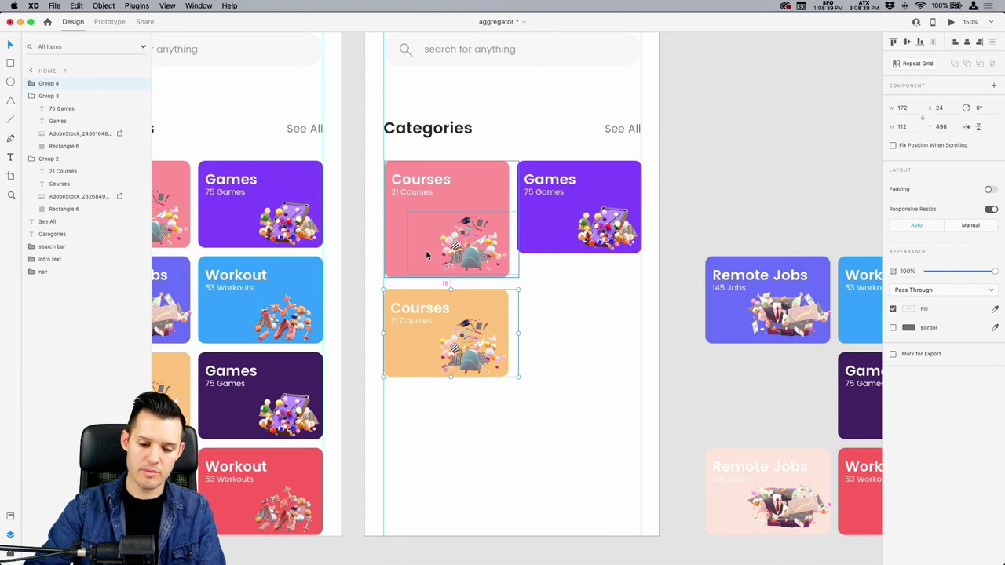
key(Up)
key(Up)
key(Up)
key(Up)
key(Up)
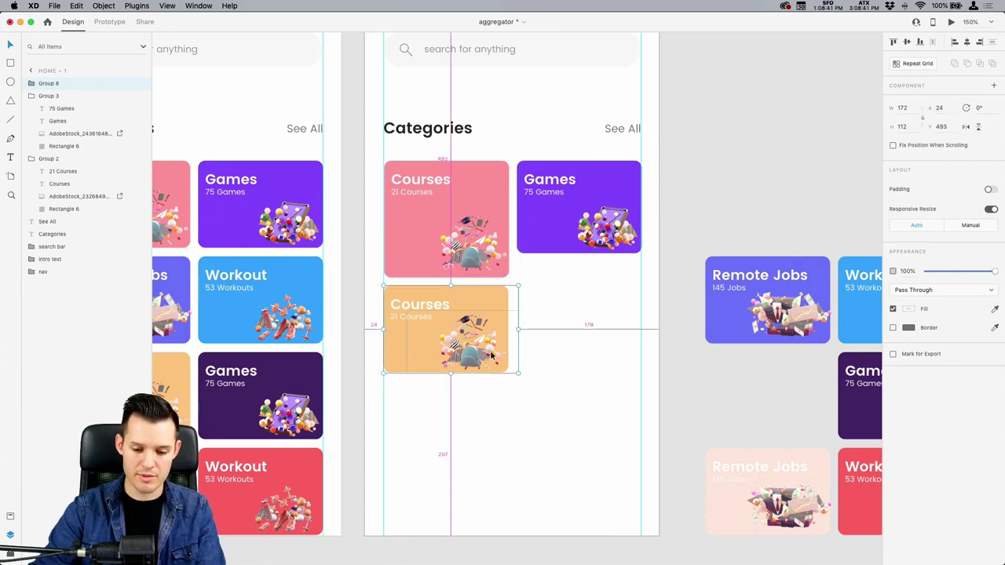
click(421, 374)
double_click(408, 365)
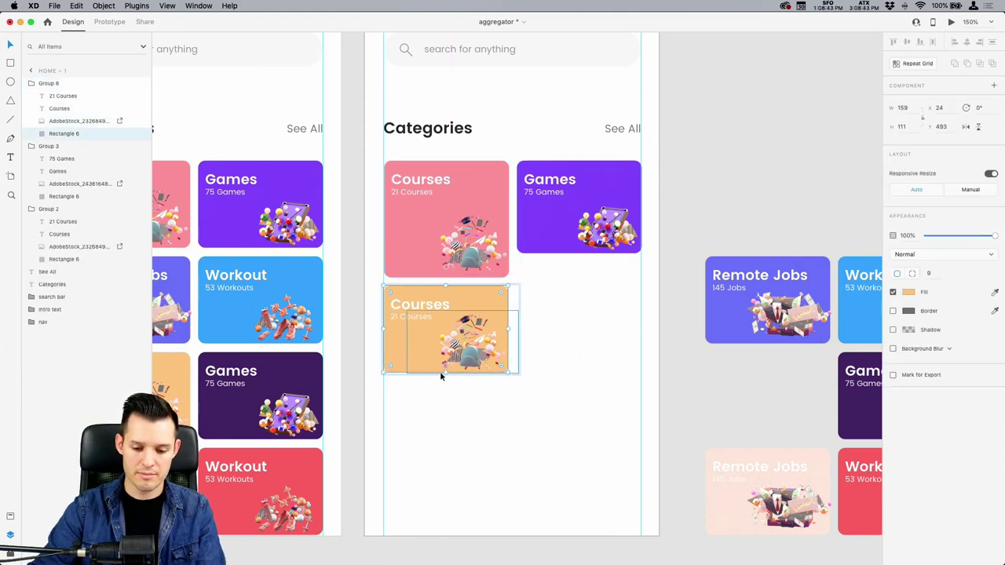
drag(445, 372, 446, 417)
click(488, 345)
drag(488, 346, 487, 386)
drag(405, 350, 368, 331)
drag(459, 374, 459, 382)
Move the Remote Jobs card from the pasteboard into place under Games.
click(601, 336)
alt+drag(569, 191, 569, 300)
key(Delete)
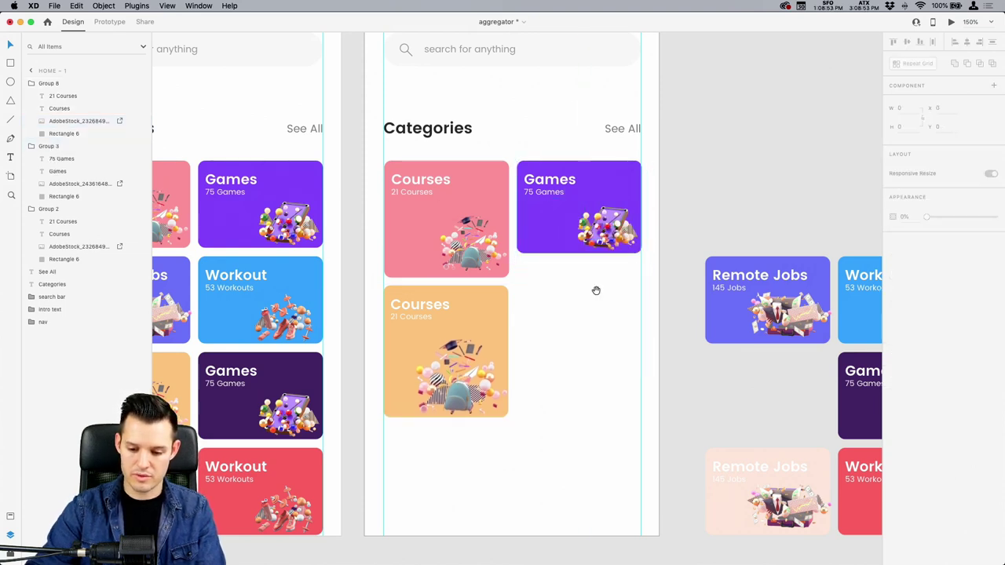
scroll(597, 289, right, 3)
click(690, 292)
drag(710, 287, 513, 291)
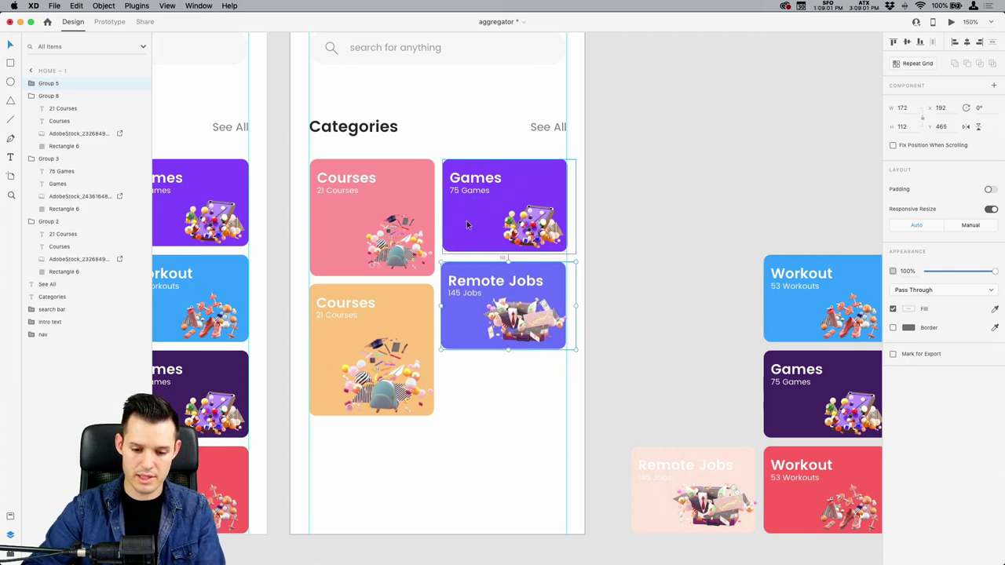
Stretch the Remote Jobs card taller and move its image lower.
click(644, 271)
key(z)
drag(616, 259, 316, 428)
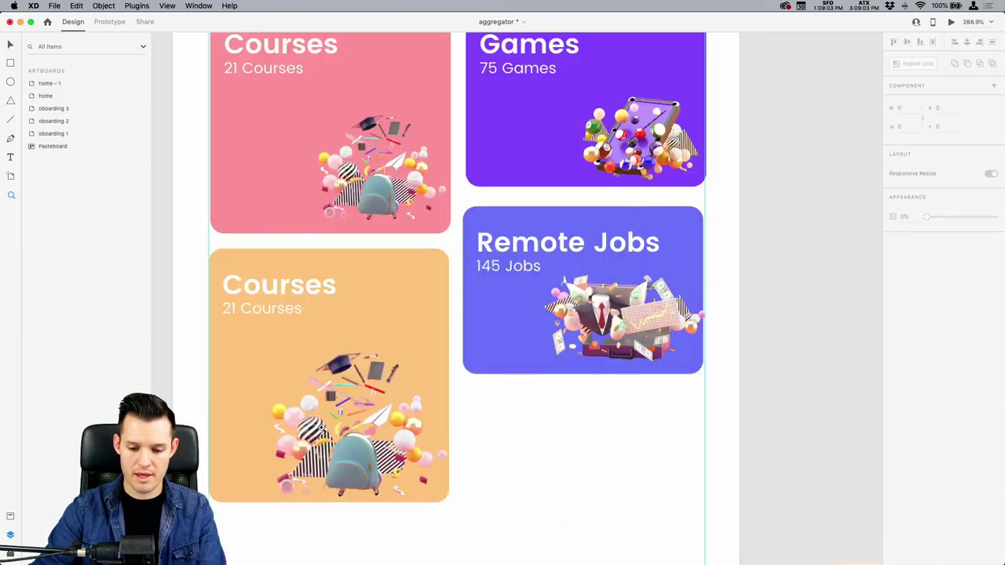
key(v)
double_click(565, 369)
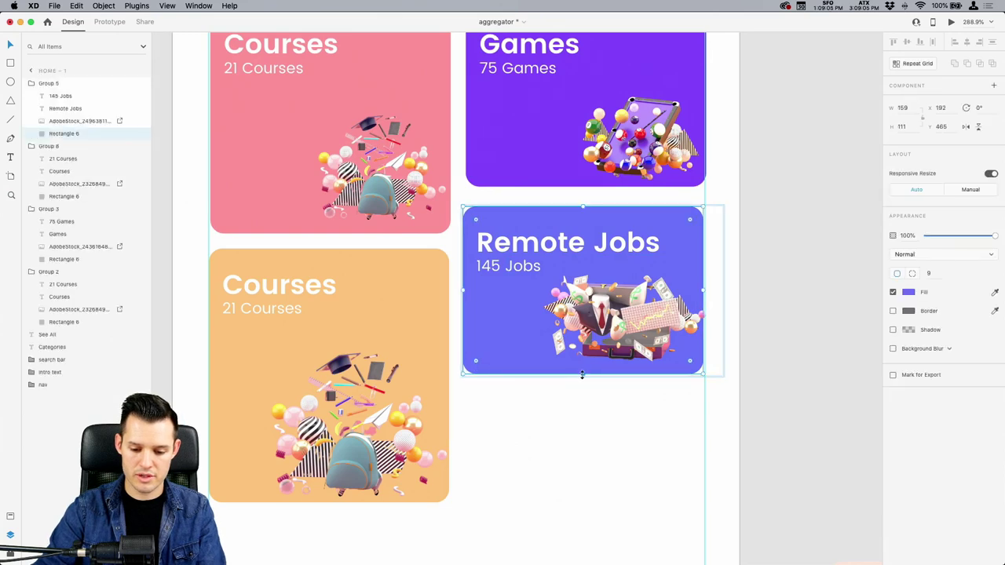
drag(582, 375, 582, 412)
click(634, 312)
drag(634, 313, 636, 363)
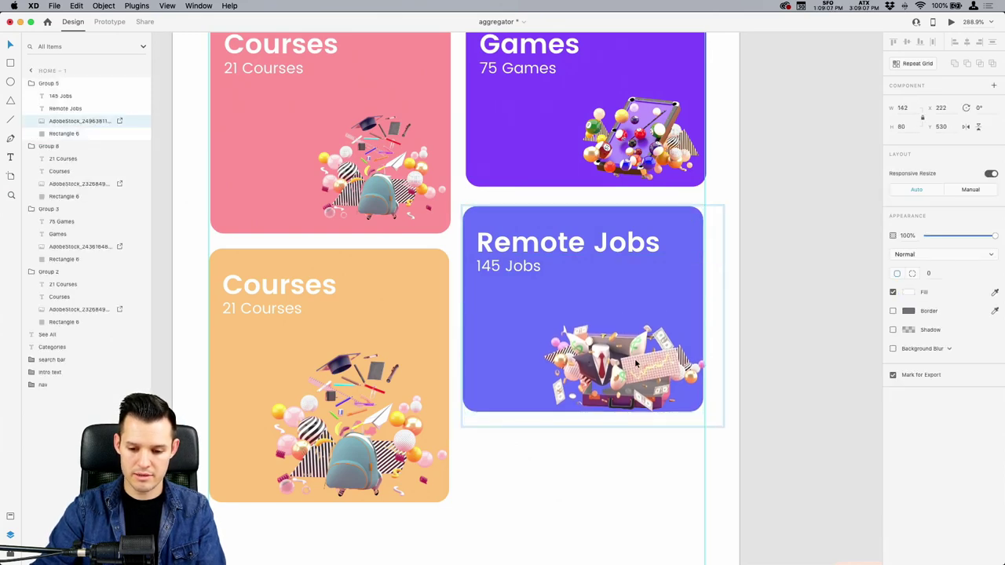
Place the blue Workout card snugly under Remote Jobs.
click(769, 269)
key(super+1)
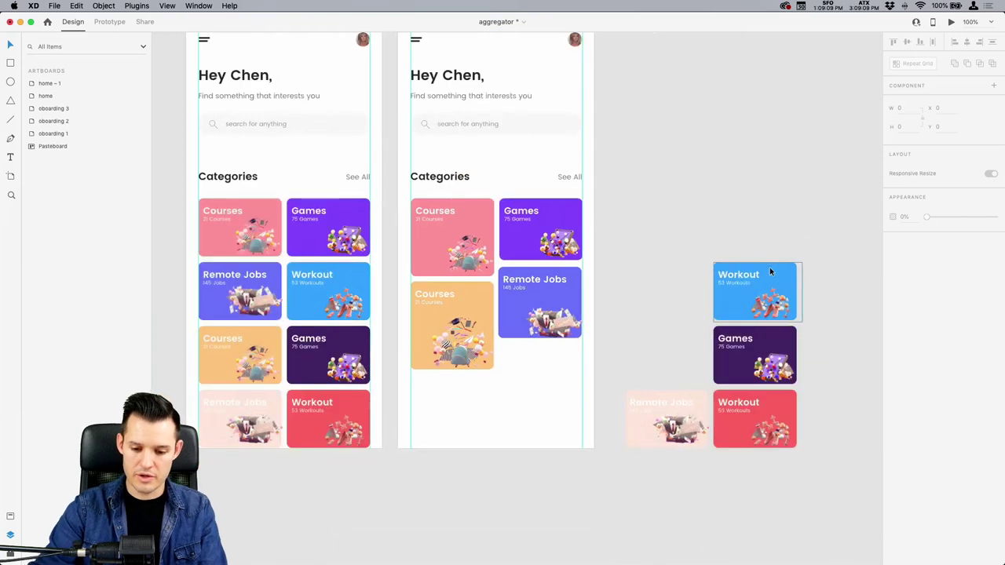
drag(758, 266, 554, 370)
key(super+3)
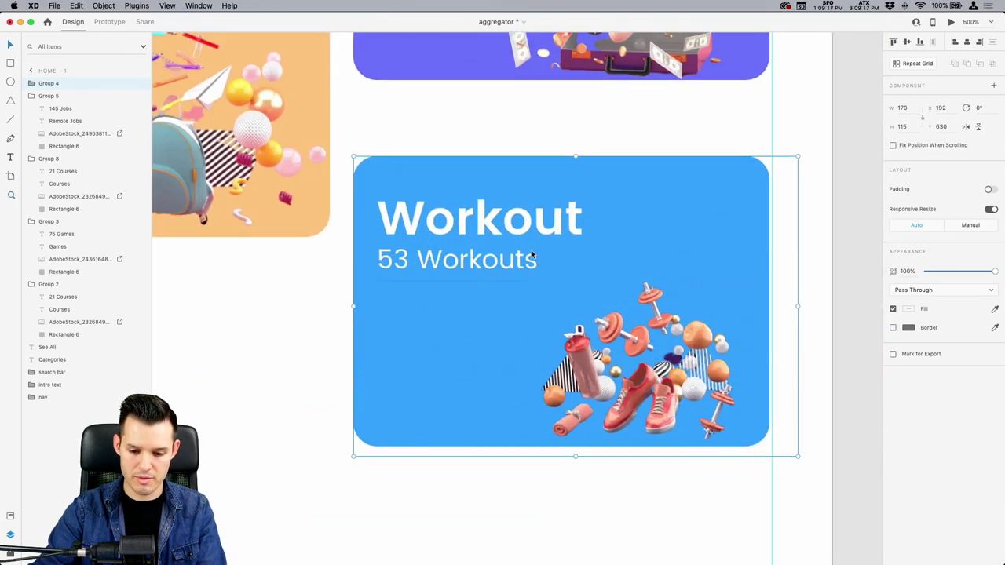
drag(531, 253, 531, 207)
scroll(622, 264, left, 2)
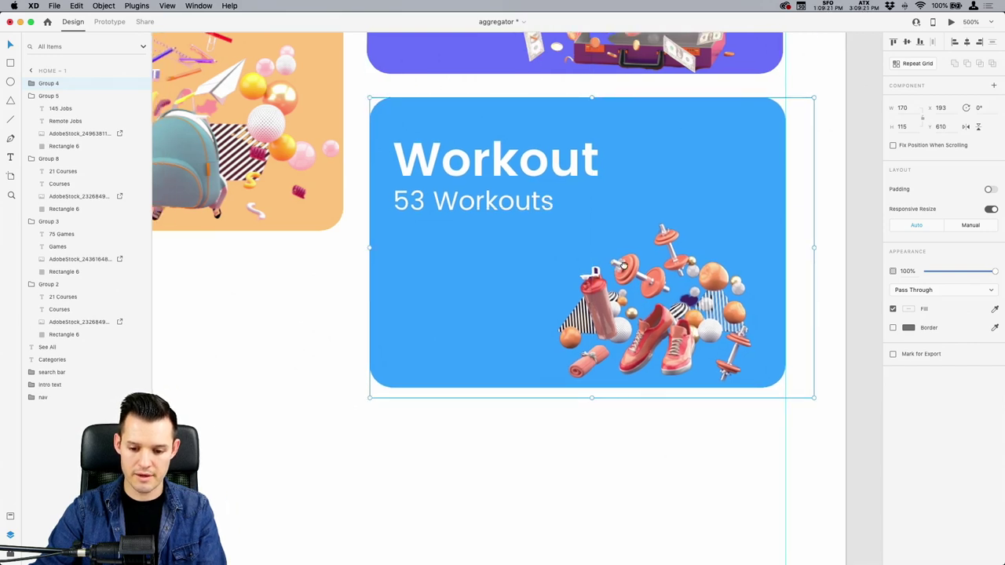
scroll(622, 267, down, 5)
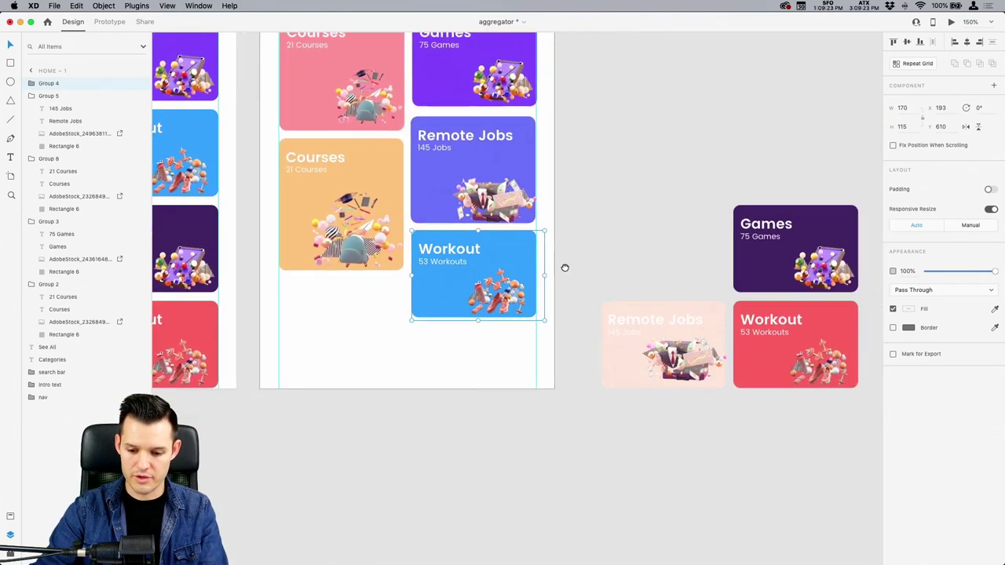
scroll(567, 269, up, 1)
scroll(596, 267, down, 2)
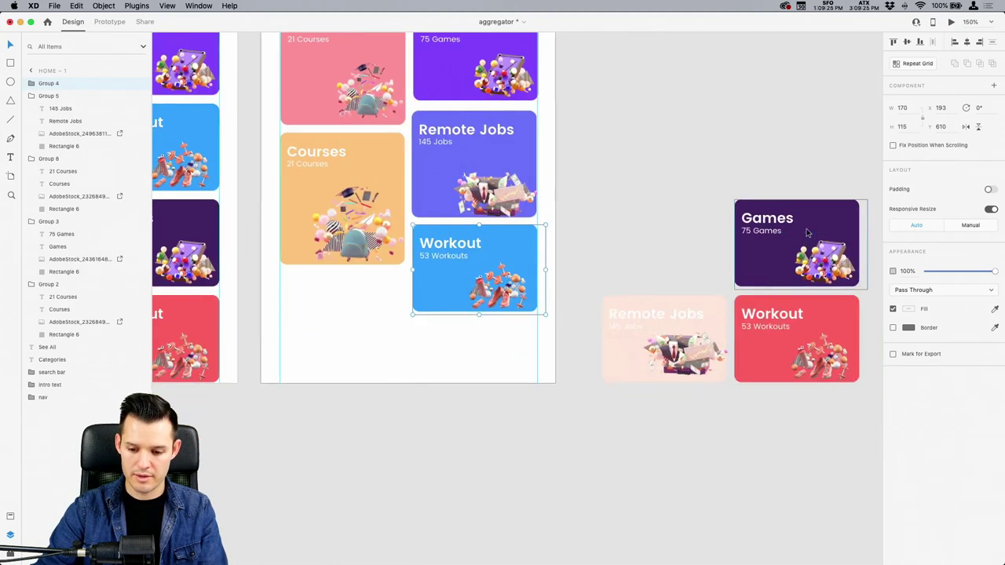
Fill the remaining slots with dark Games, pale Remote Jobs and red Workout cards, then save.
drag(806, 233, 351, 307)
drag(691, 328, 501, 357)
double_click(443, 397)
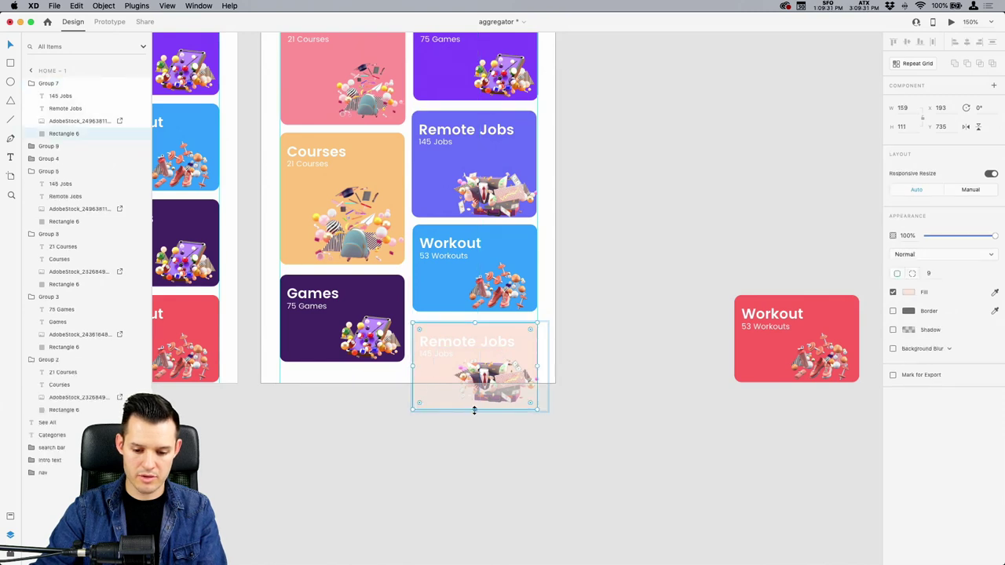
drag(493, 377, 493, 412)
drag(823, 314, 368, 382)
click(620, 173)
scroll(735, 340, up, 5)
scroll(736, 341, left, 3)
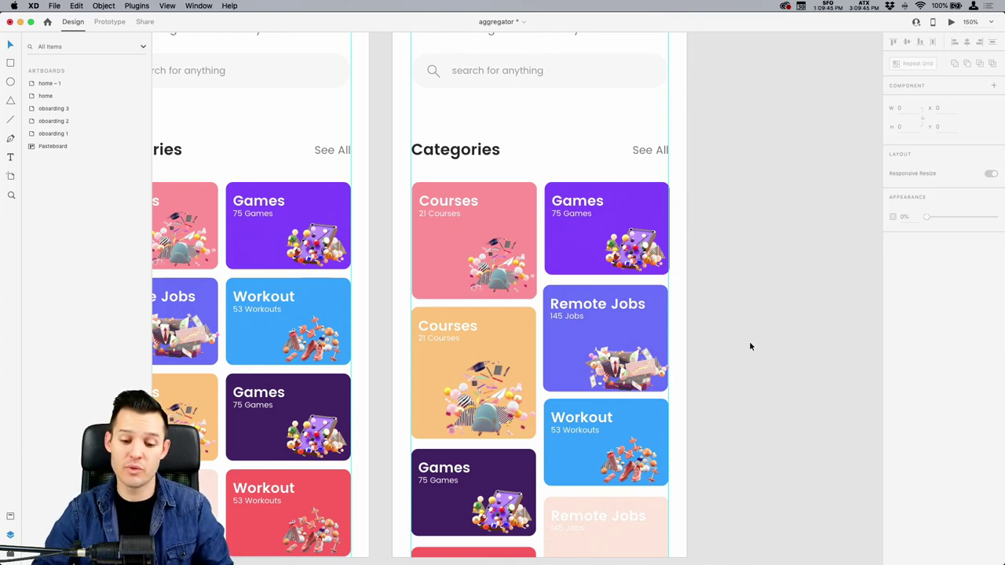
key(super+s)
key(super+1)
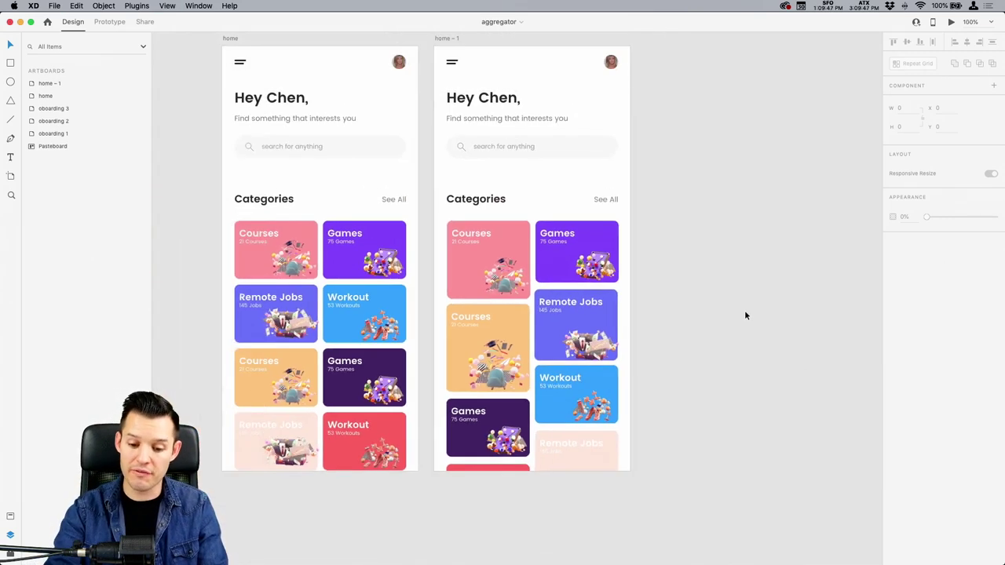
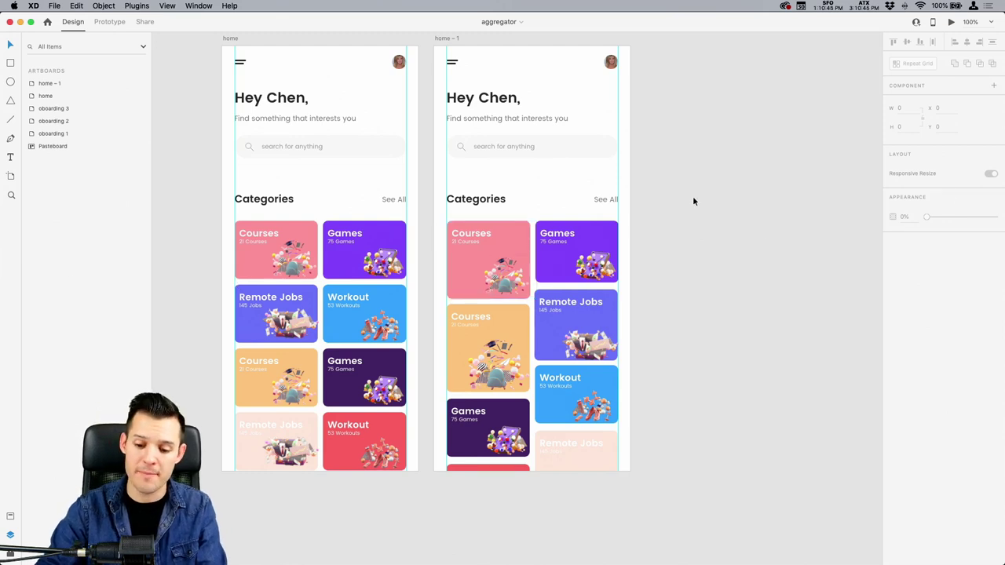
Alt-drag the home – 1 artboard to the right to create the home – 2 copy.
scroll(693, 201, up, 2)
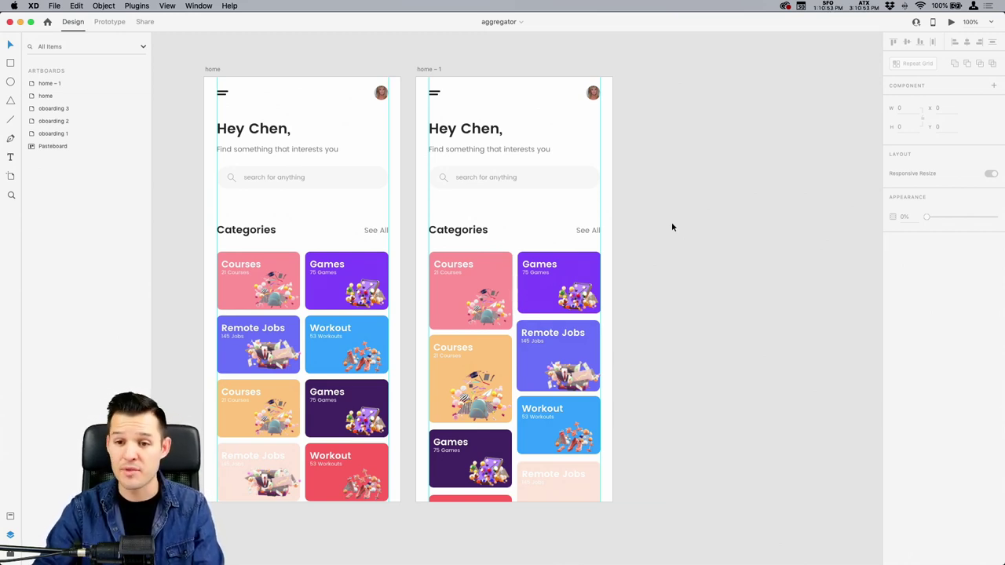
scroll(656, 209, right, 2)
scroll(656, 209, up, 1)
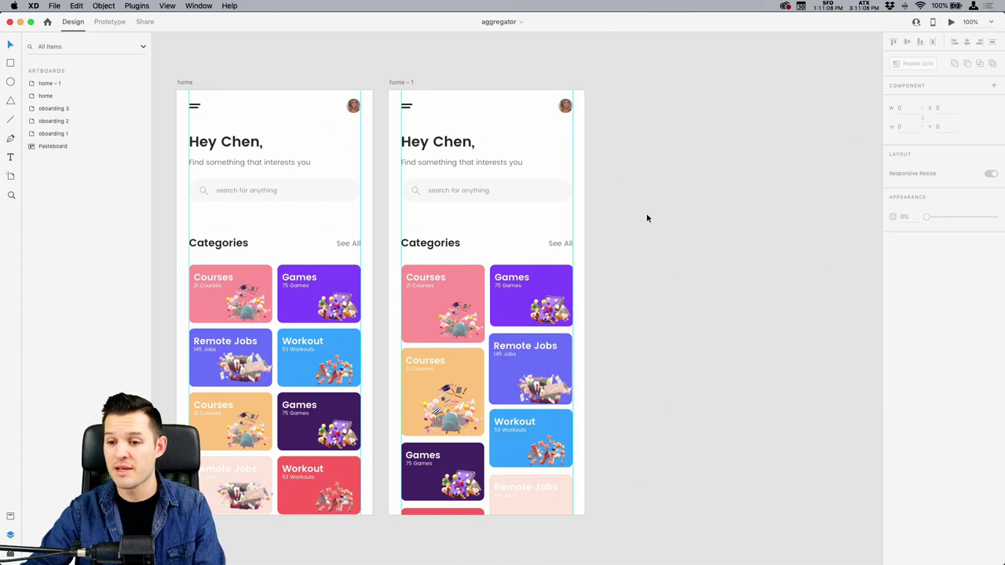
scroll(652, 217, down, 3)
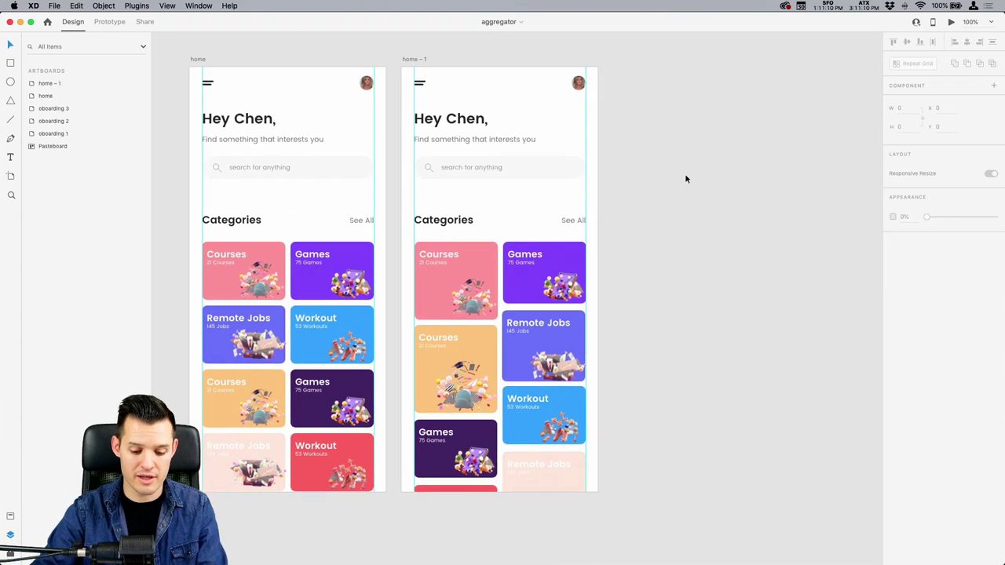
mouse_move(668, 182)
mouse_down()
mouse_move(660, 191)
mouse_move(652, 157)
mouse_move(669, 176)
mouse_up()
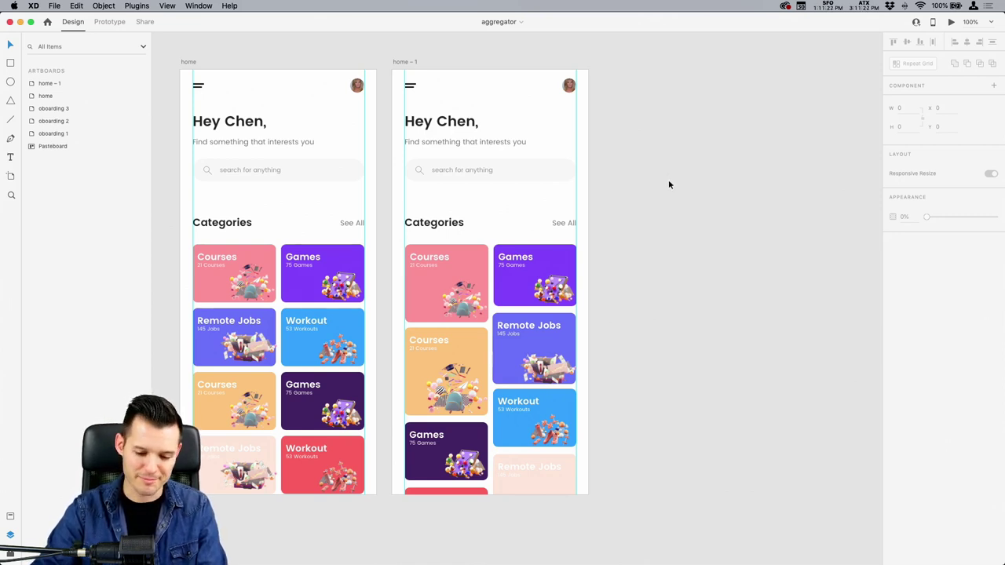
scroll(675, 212, right, 1)
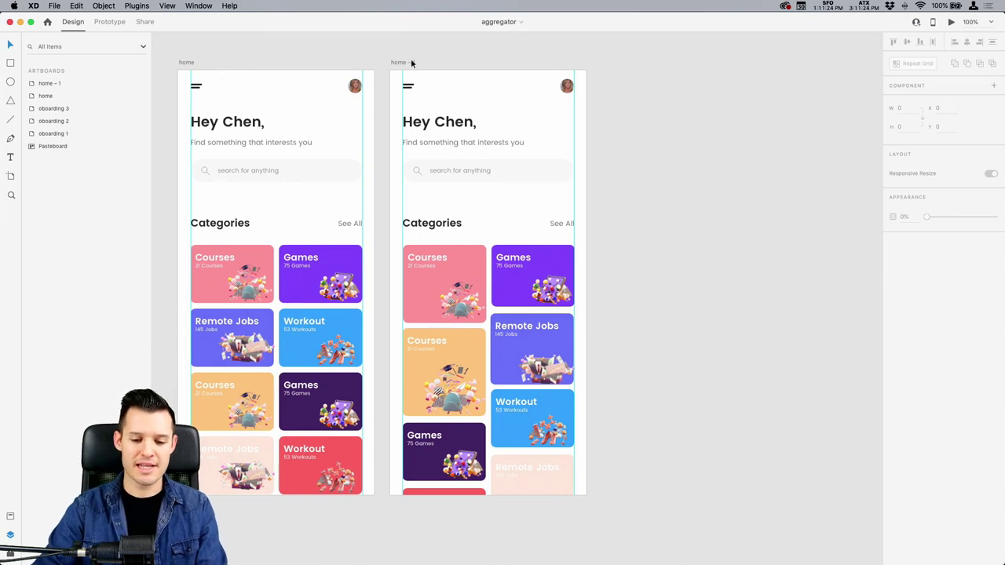
alt+drag(411, 63, 615, 65)
Move the six lower category cards off the home – 2 artboard.
scroll(628, 47, right, 5)
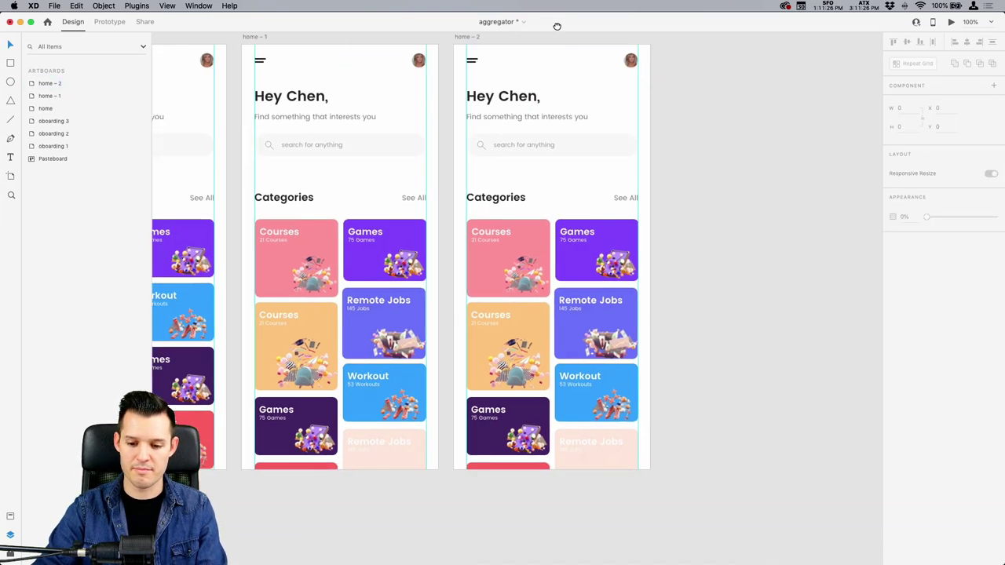
scroll(664, 327, right, 5)
drag(679, 218, 497, 417)
drag(626, 521, 682, 345)
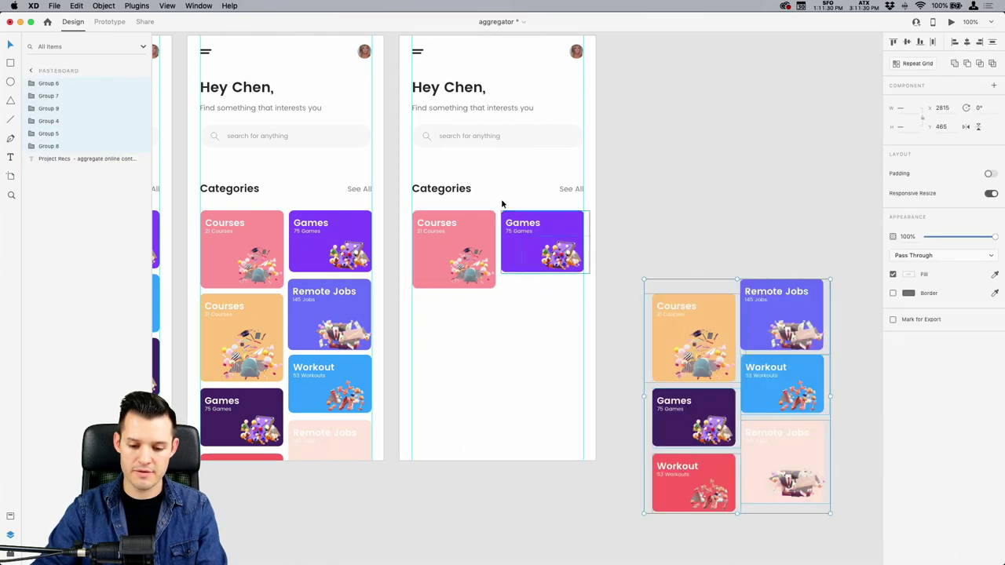
drag(518, 224, 771, 224)
Widen the pink Courses background to full width and enlarge its illustration on the right.
click(463, 236)
scroll(543, 154, up, 5)
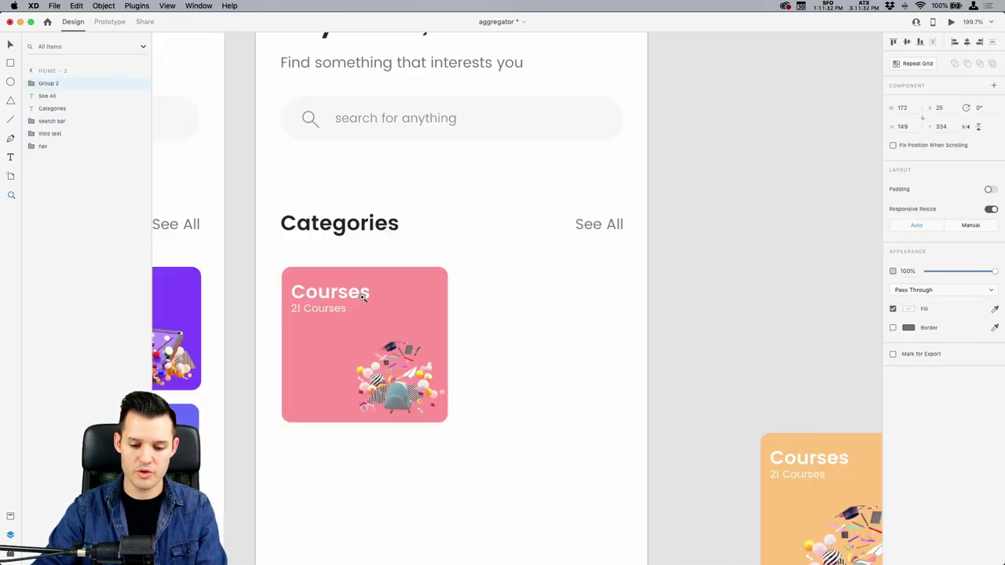
double_click(440, 295)
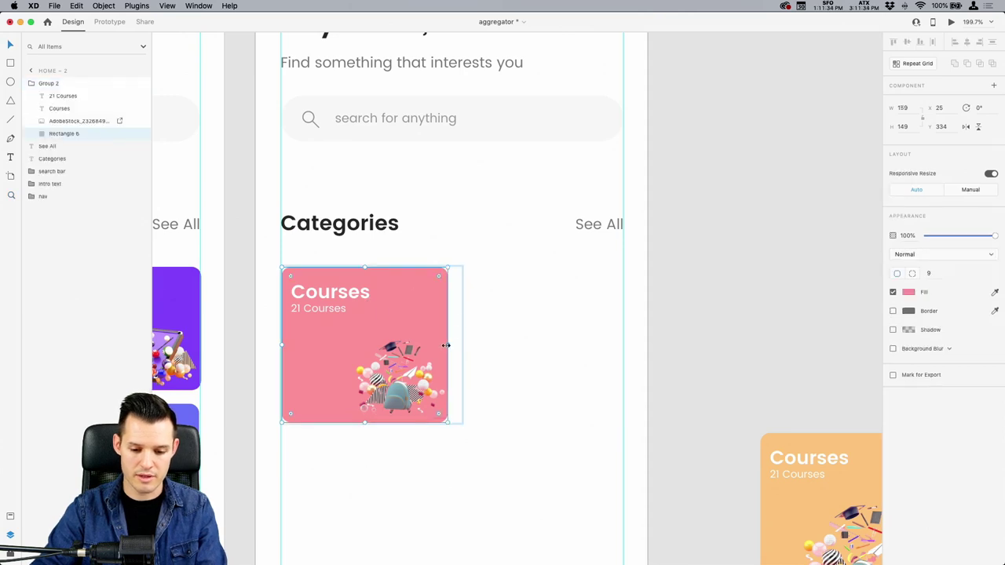
drag(449, 336, 624, 337)
click(378, 390)
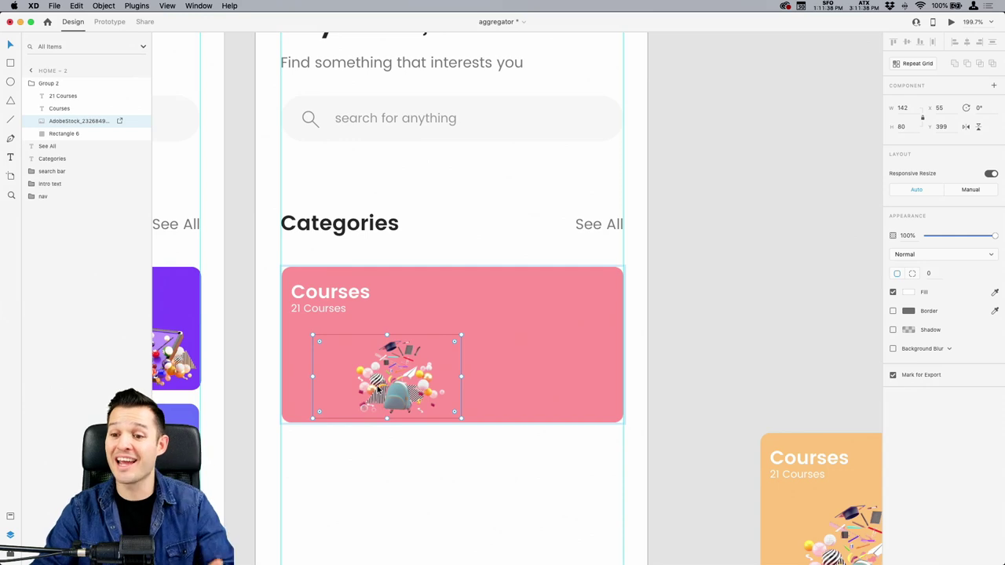
drag(380, 388, 549, 388)
drag(484, 339, 299, 236)
drag(500, 375, 537, 388)
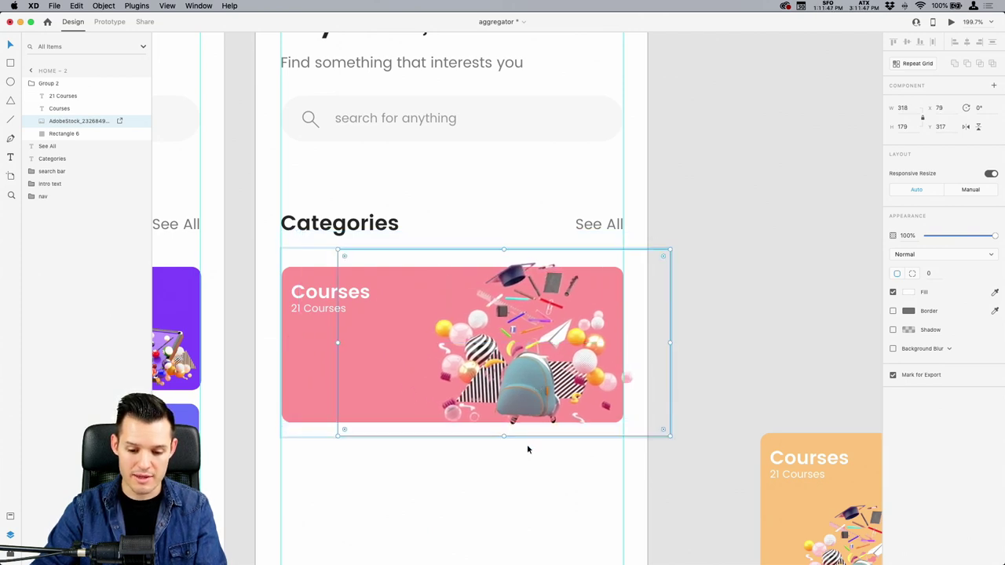
Scale up the Courses title and 21 Courses count, then fine-tune the illustration.
click(322, 307)
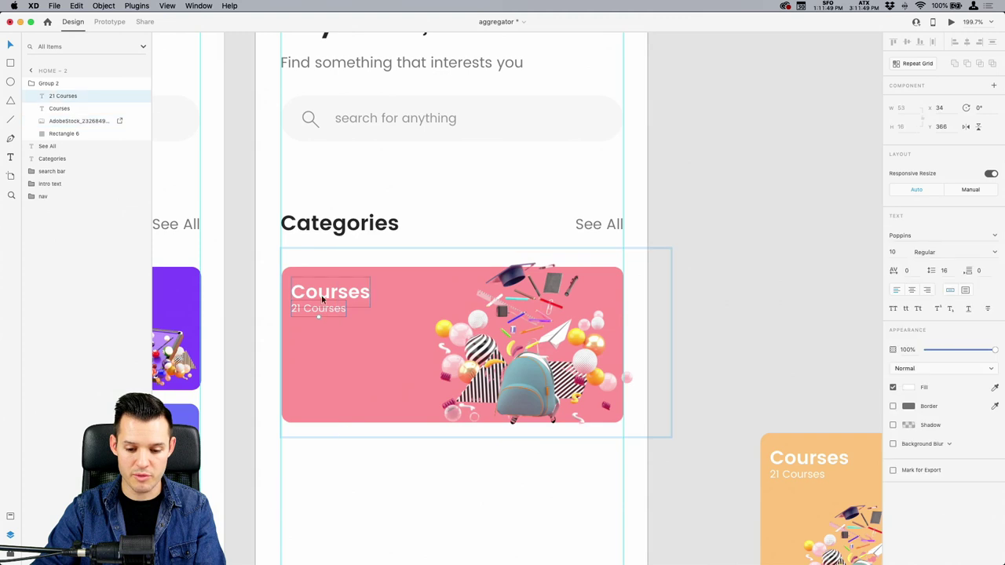
shift+click(322, 293)
drag(322, 293, 333, 293)
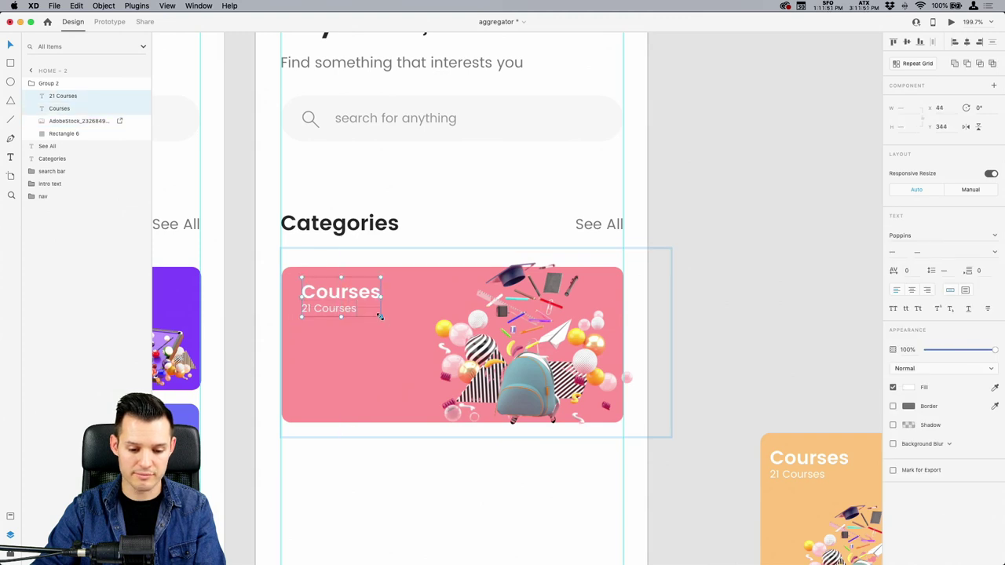
drag(383, 319, 354, 308)
click(396, 271)
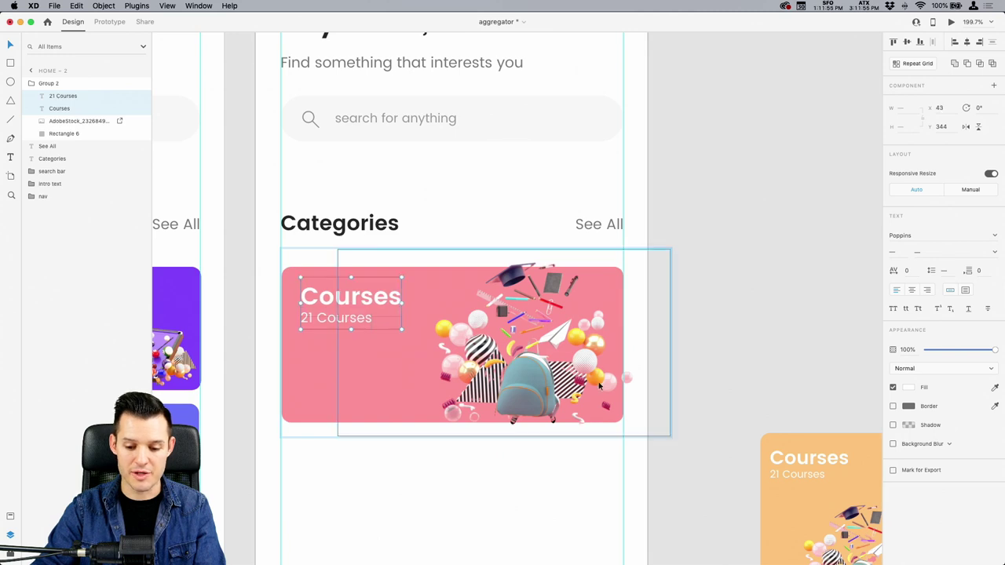
drag(338, 248, 325, 244)
click(733, 328)
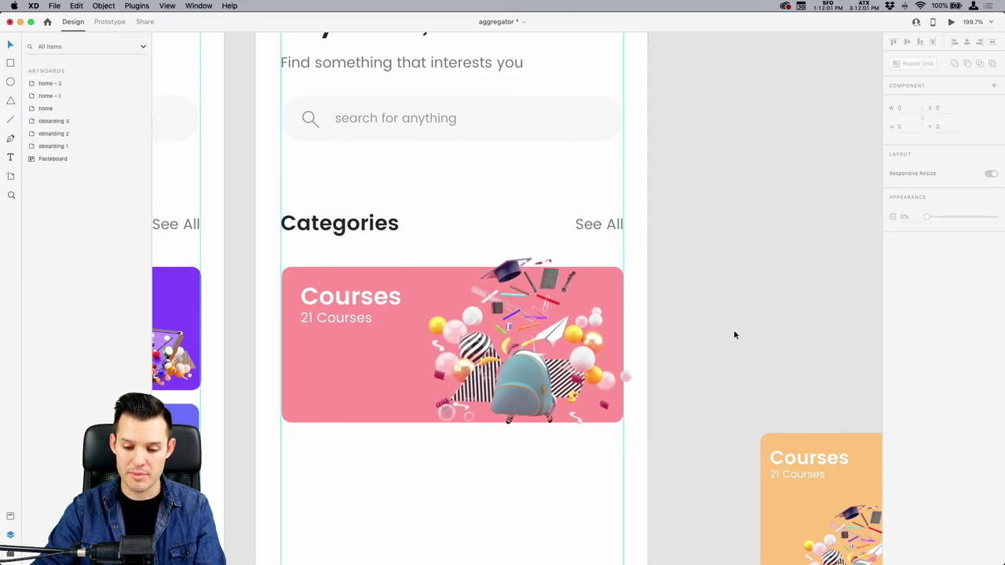
key(super+1)
Bring the Games card back onto home – 2 and make its purple background taller.
scroll(738, 330, down, 2)
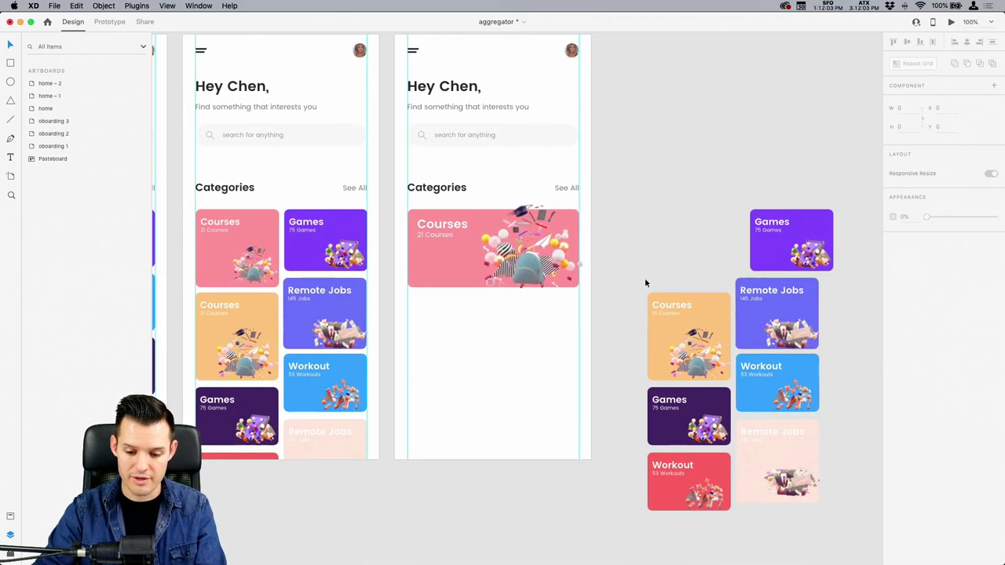
drag(781, 231, 442, 243)
scroll(442, 243, up, 6)
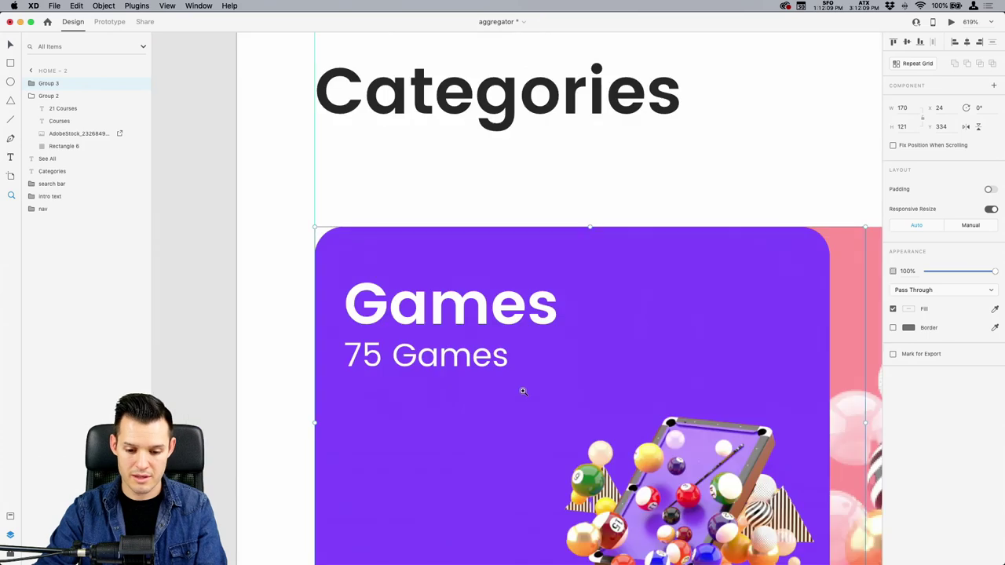
scroll(474, 314, down, 3)
scroll(413, 271, up, 2)
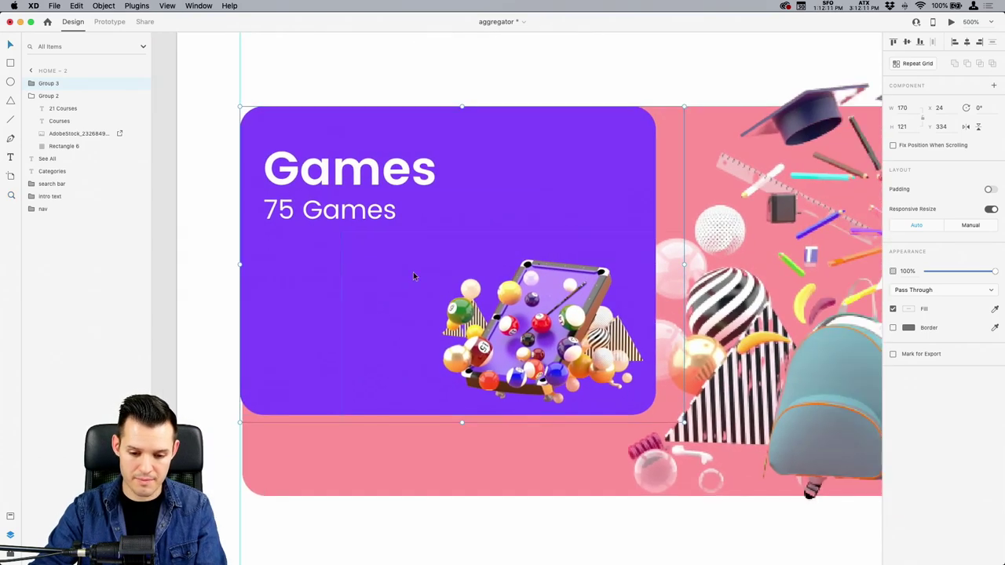
double_click(377, 402)
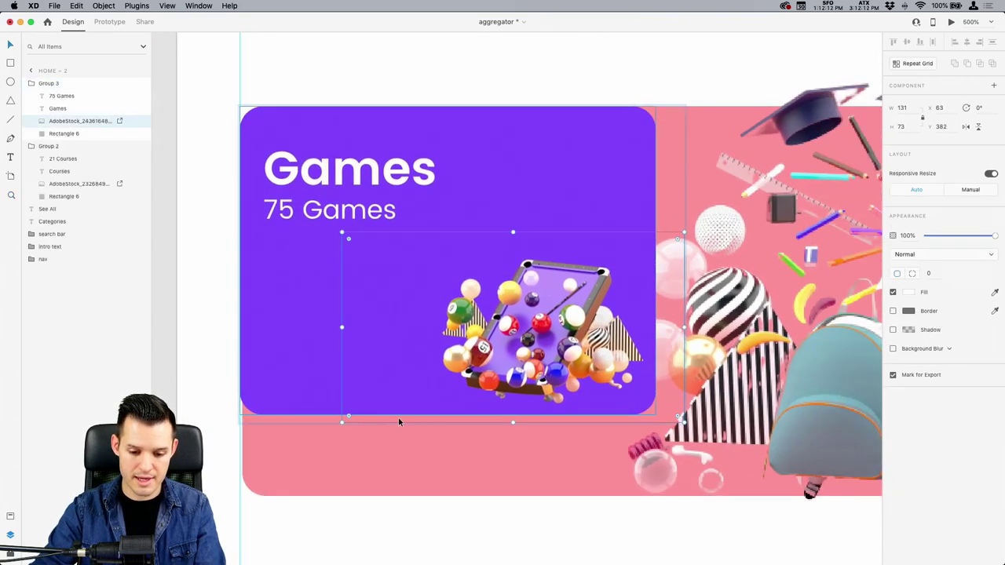
click(270, 387)
drag(448, 414, 450, 495)
scroll(449, 496, down, 5)
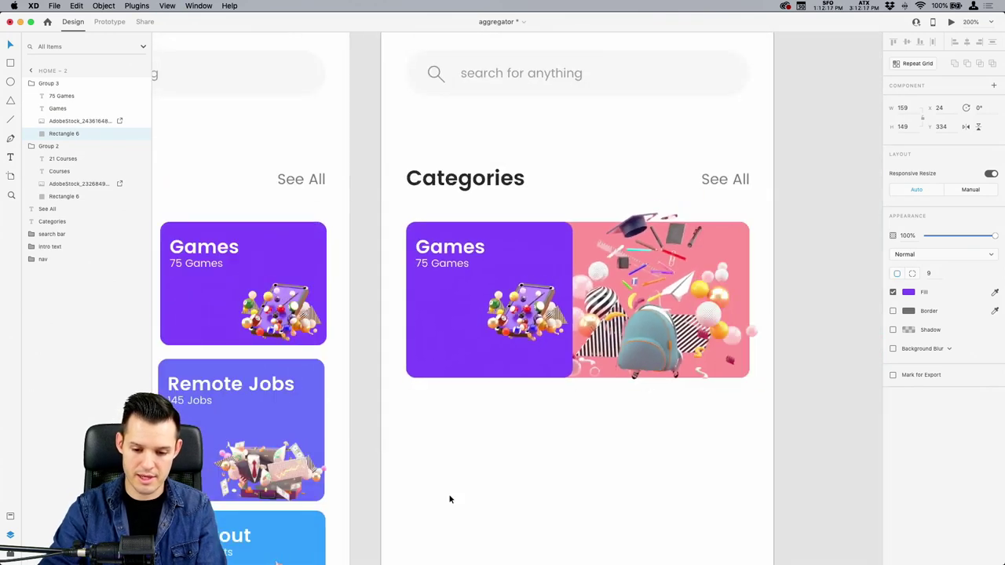
mouse_move(433, 318)
mouse_down()
mouse_move(434, 475)
mouse_move(433, 319)
mouse_up()
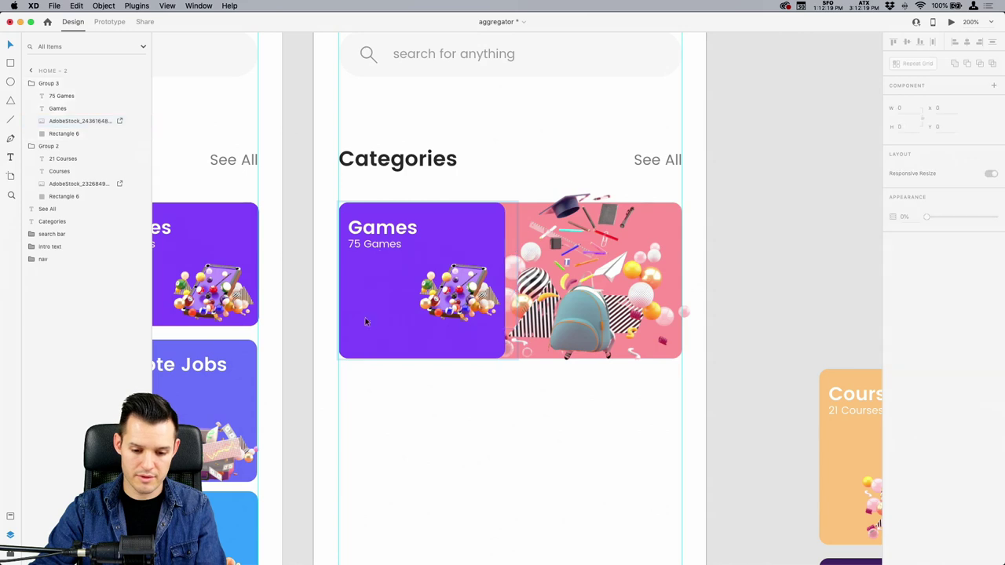
drag(364, 317, 387, 467)
key(super+z)
click(546, 488)
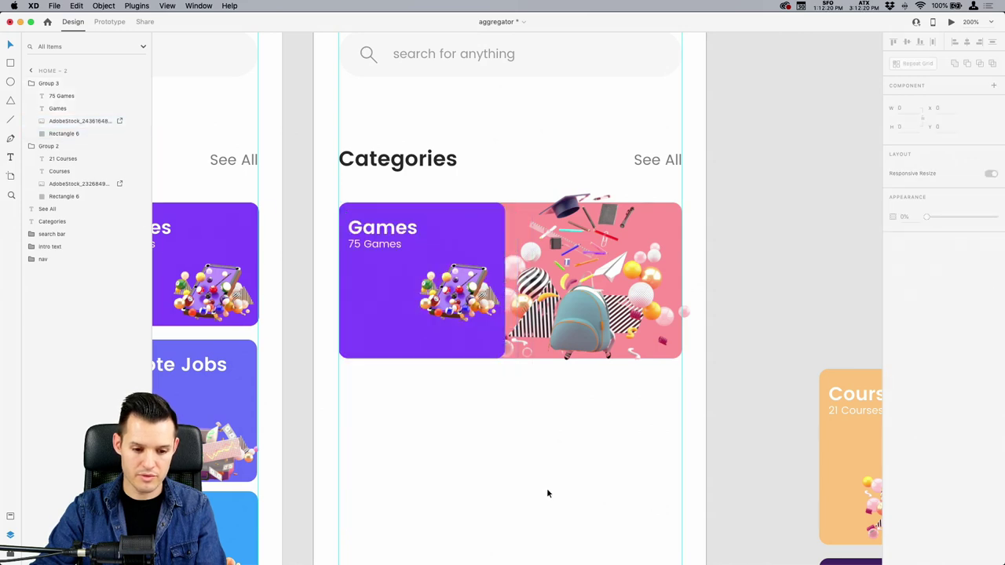
Place the Games card below Courses and widen its purple background to full width.
click(56, 85)
drag(413, 247, 413, 420)
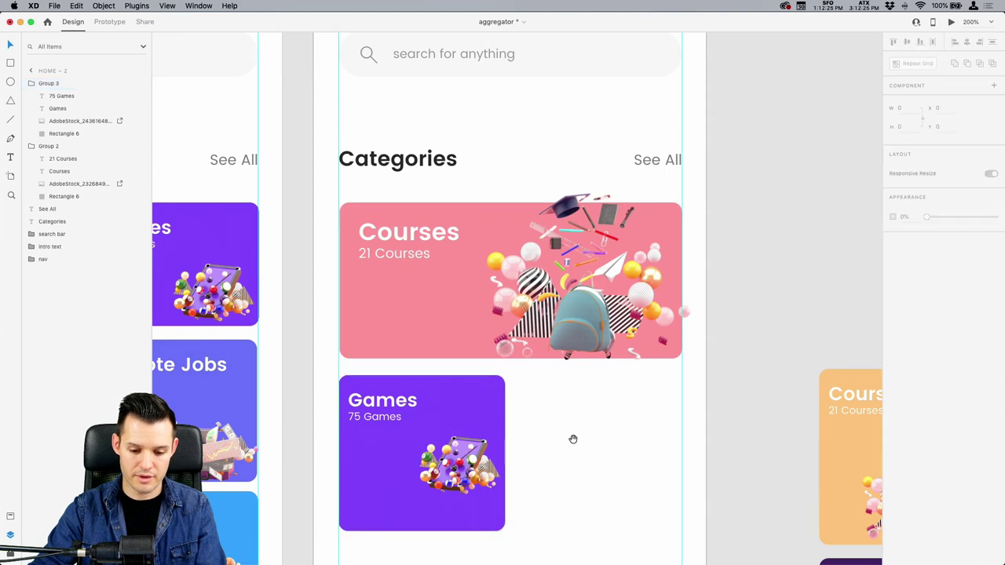
scroll(572, 437, down, 3)
double_click(482, 366)
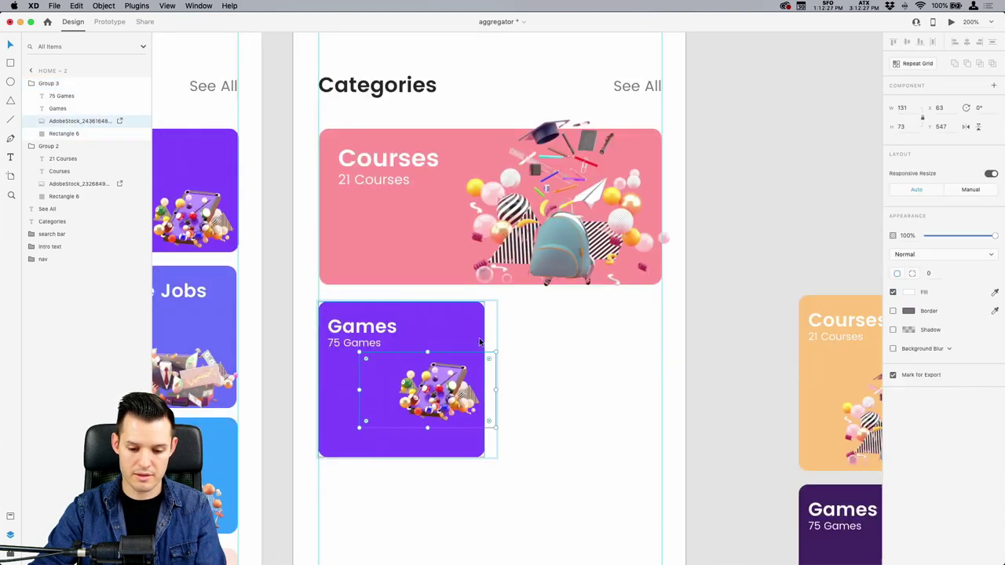
drag(485, 380, 661, 384)
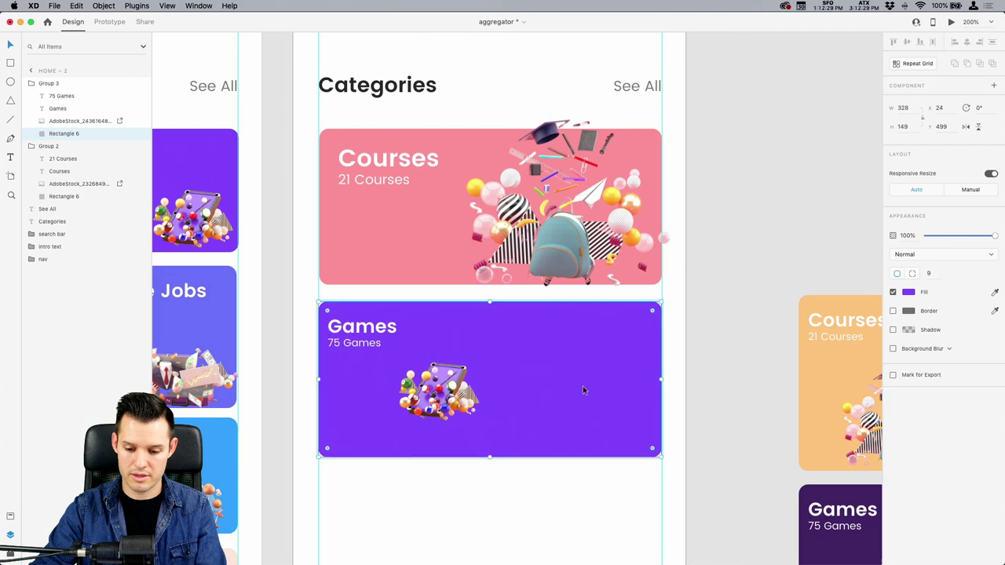
Enlarge the pool-table illustration and shift it to the card's right side.
click(480, 418)
drag(496, 426, 672, 529)
drag(562, 474, 579, 419)
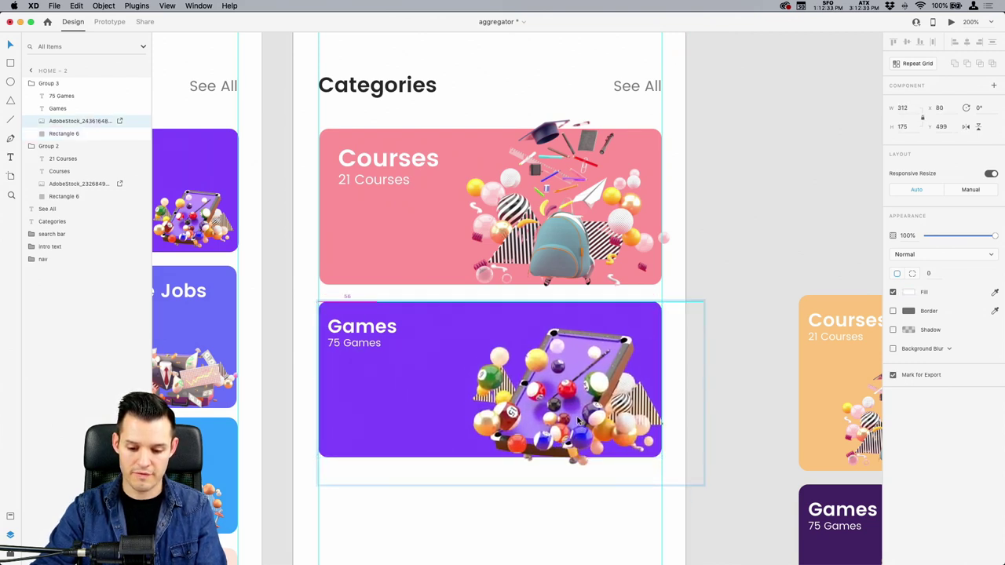
drag(377, 303, 332, 275)
drag(544, 427, 577, 425)
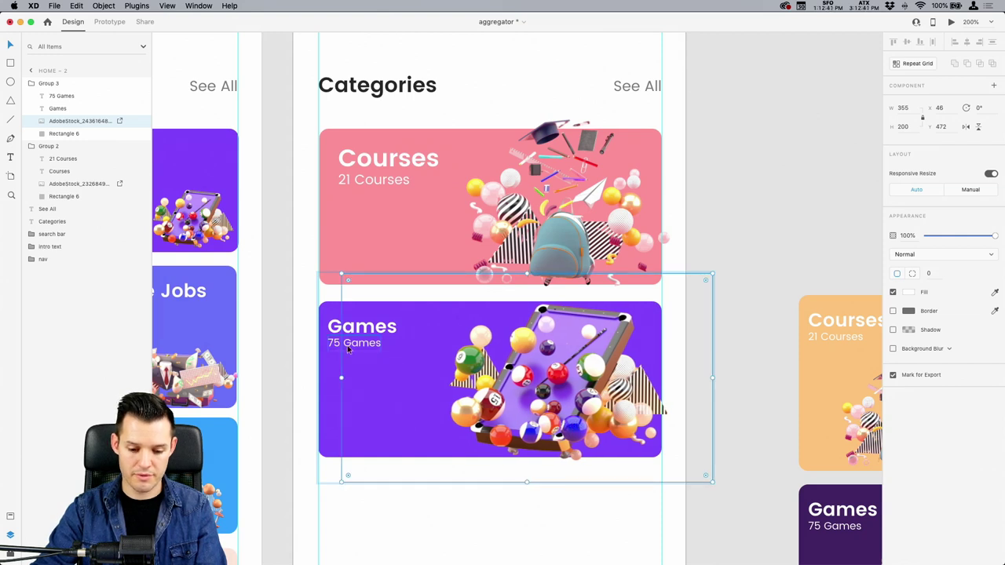
Set the Games title to font size 24 to match the Courses title.
click(377, 180)
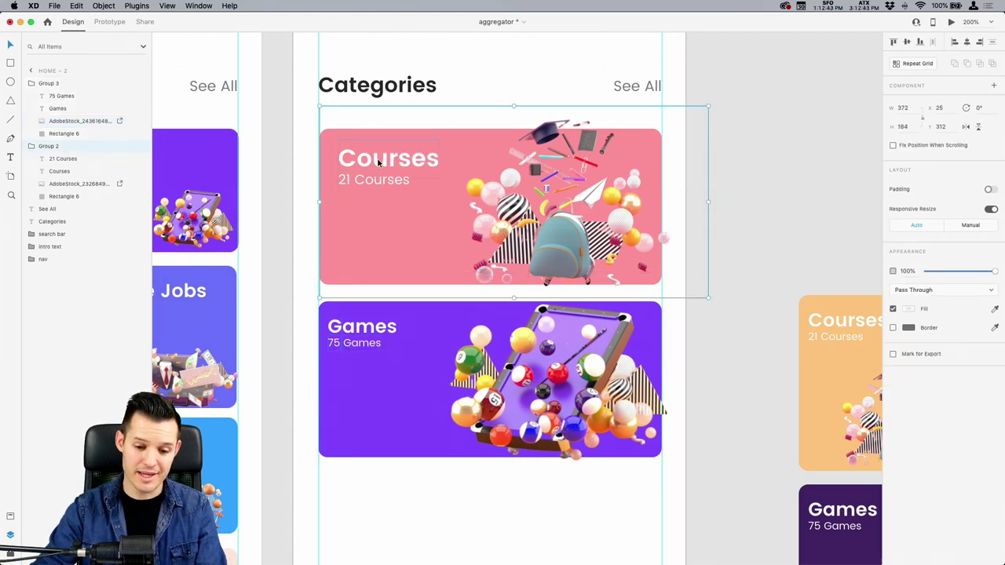
double_click(378, 161)
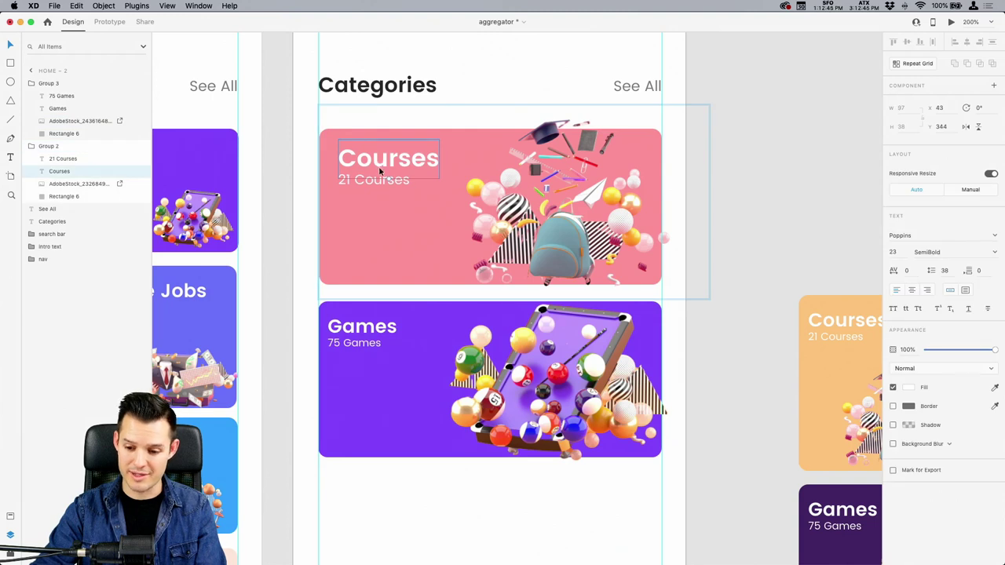
click(367, 350)
double_click(354, 345)
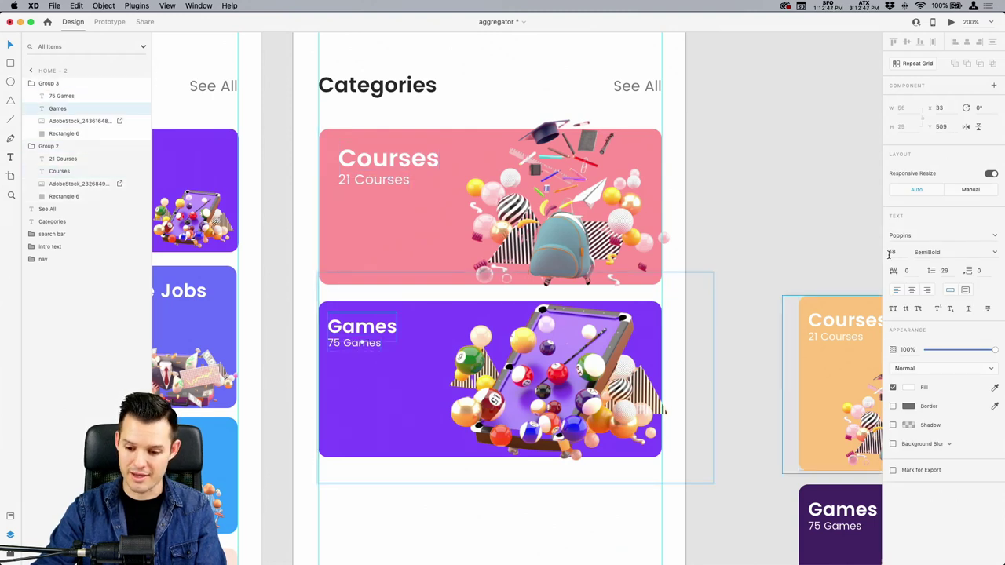
text(24)
key(Return)
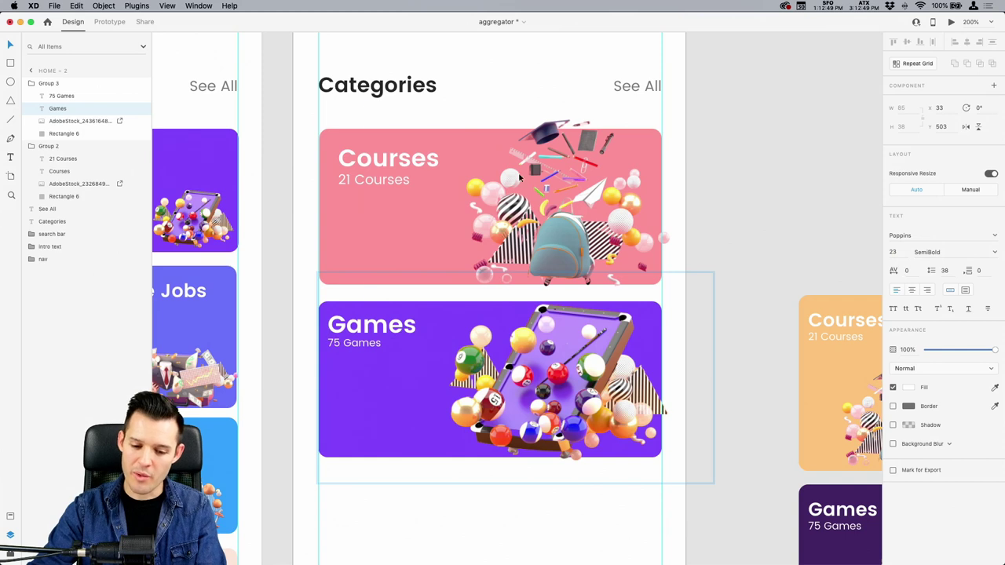
Set the 75 Games caption to size 13 and nudge it with the Games title.
double_click(396, 180)
double_click(353, 346)
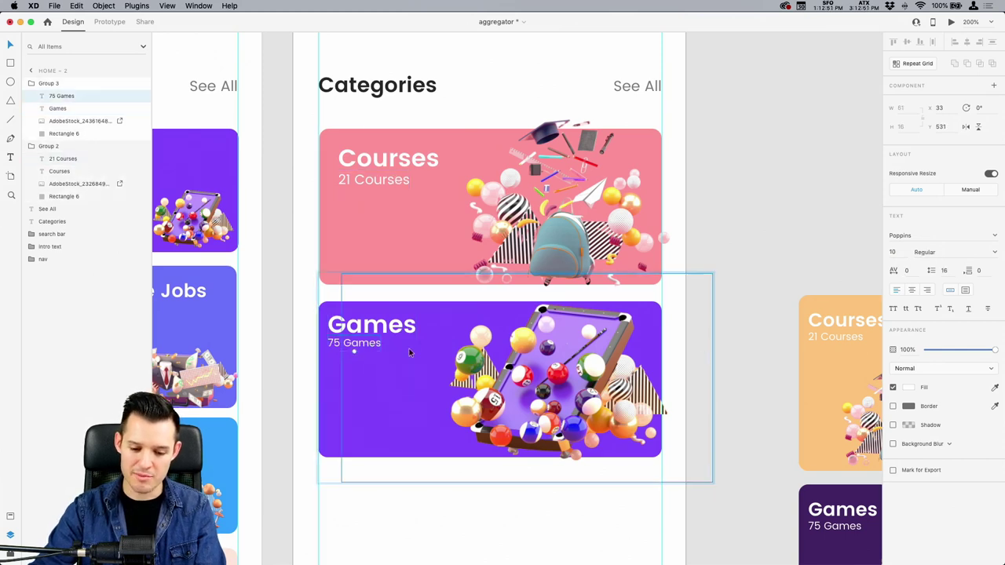
click(900, 254)
text(13)
key(Return)
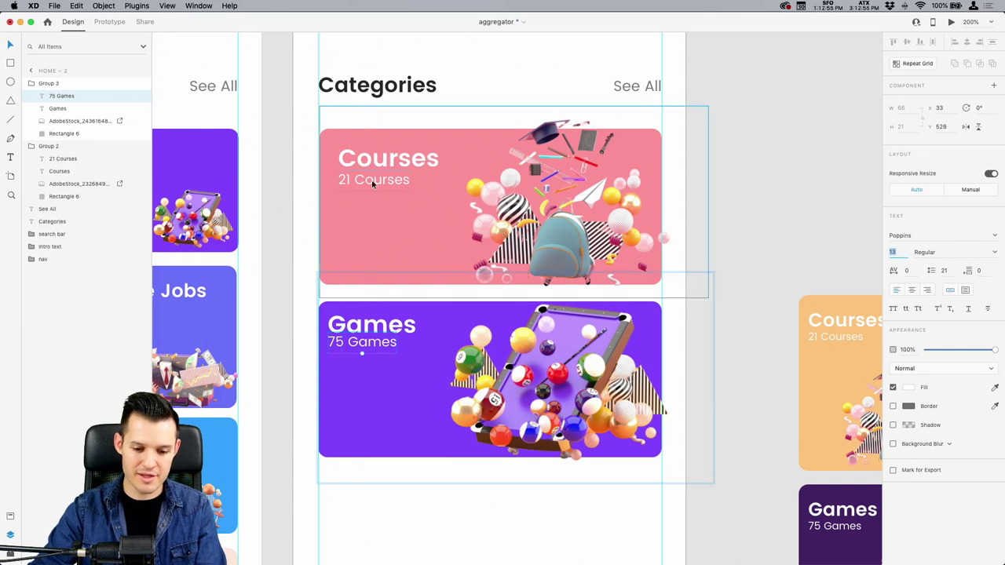
drag(361, 350, 368, 339)
shift+click(361, 328)
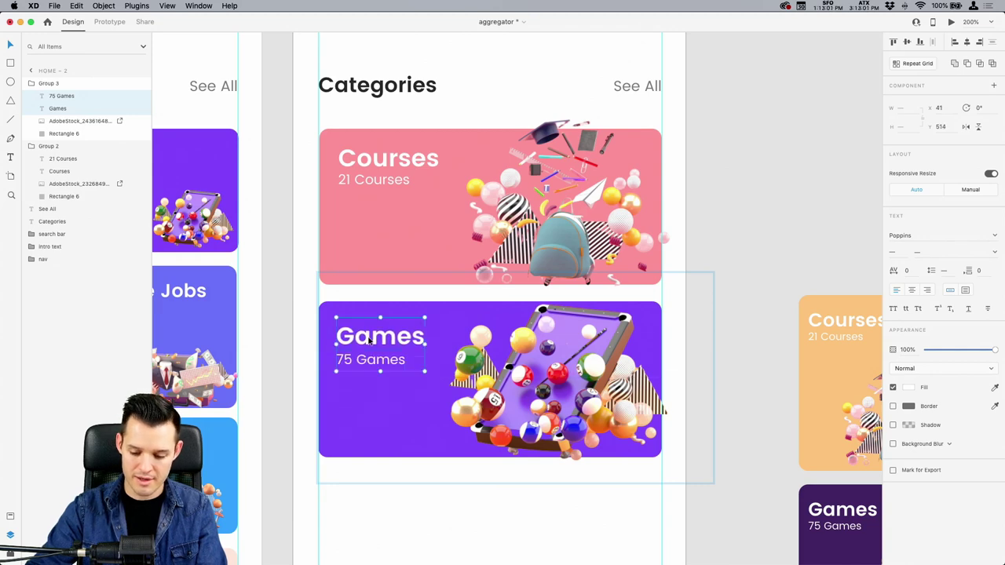
key(super+0)
click(633, 251)
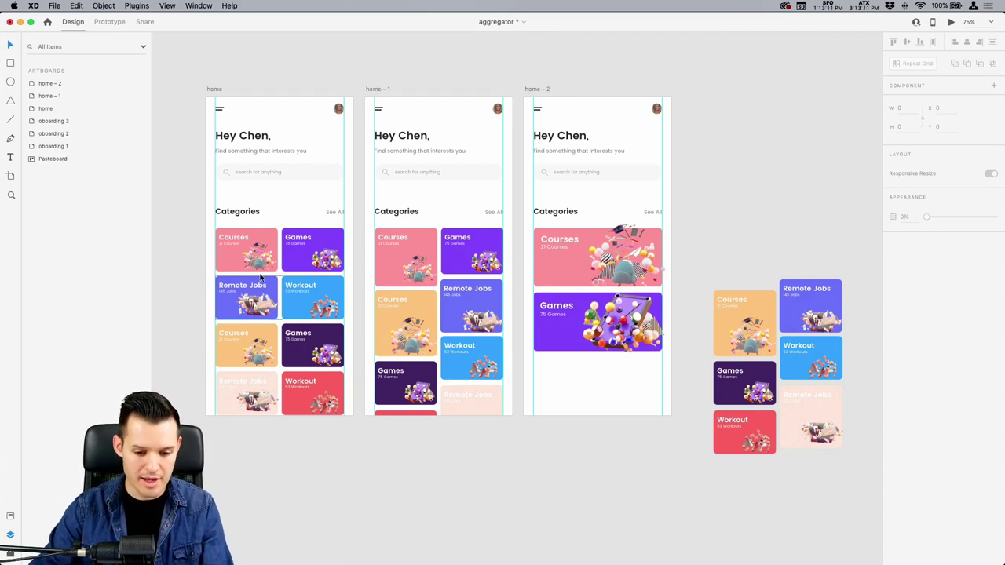
Move the category sections on all three artboards up about 14 px.
drag(186, 209, 657, 511)
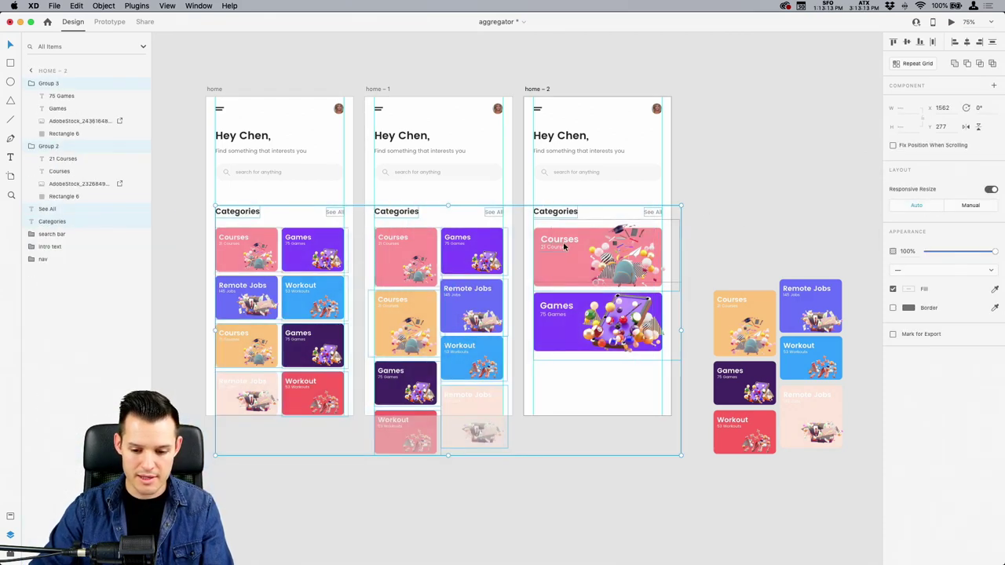
drag(563, 245, 564, 231)
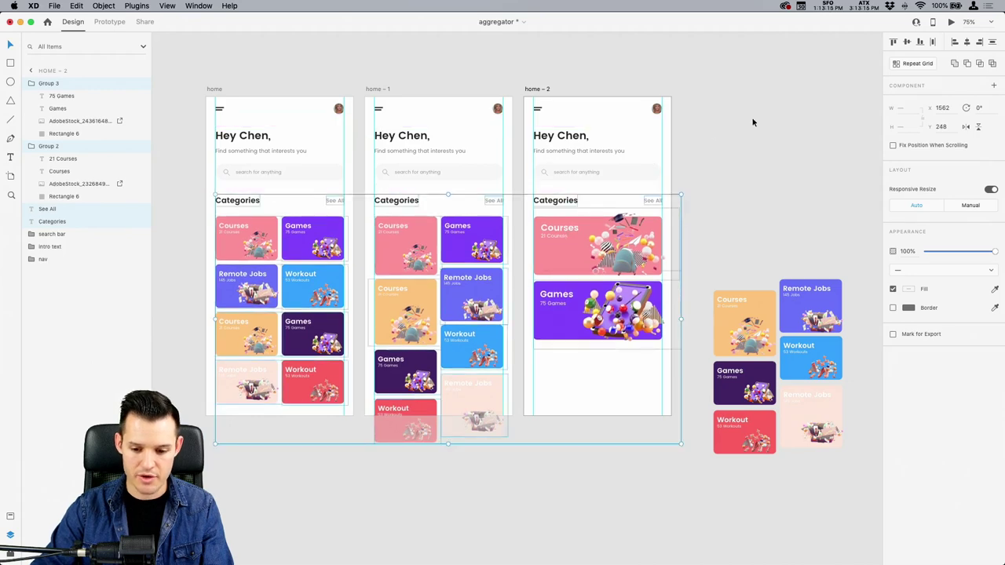
click(751, 122)
Separate the Remote Jobs and Workout cards and delete the four other leftover pasteboard cards.
scroll(188, 165, up, 5)
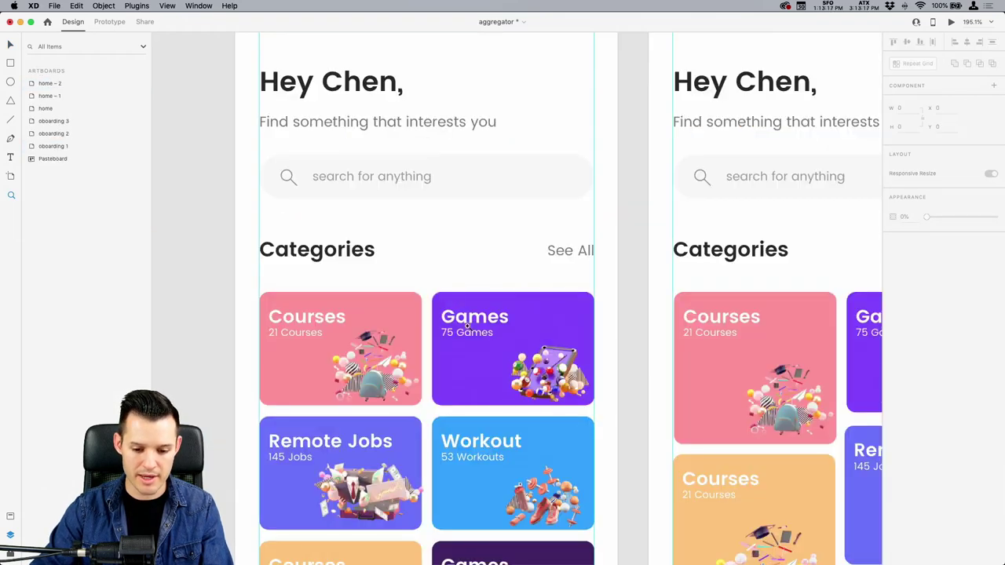
scroll(631, 251, left, 3)
scroll(335, 278, right, 2)
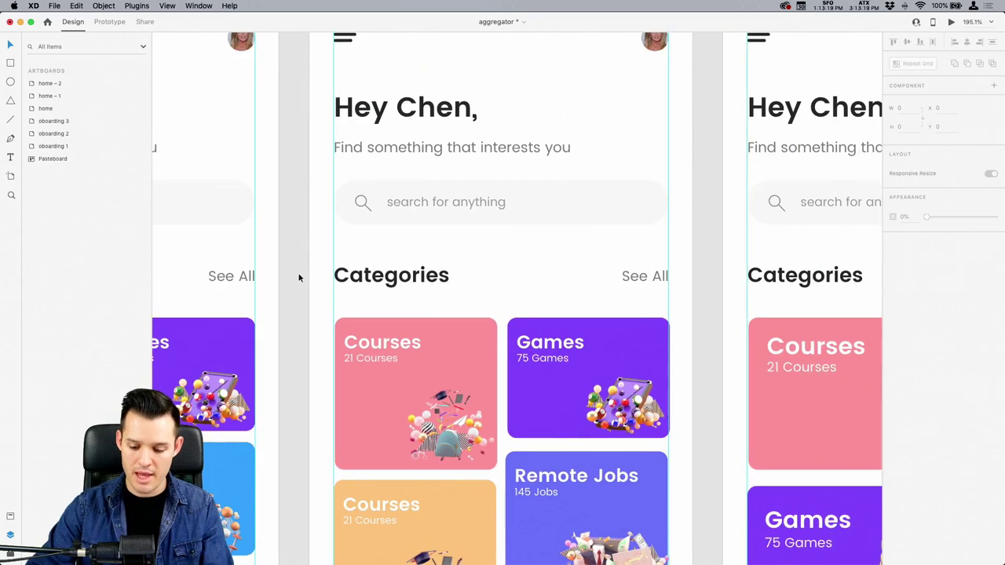
scroll(298, 278, down, 5)
scroll(624, 275, right, 3)
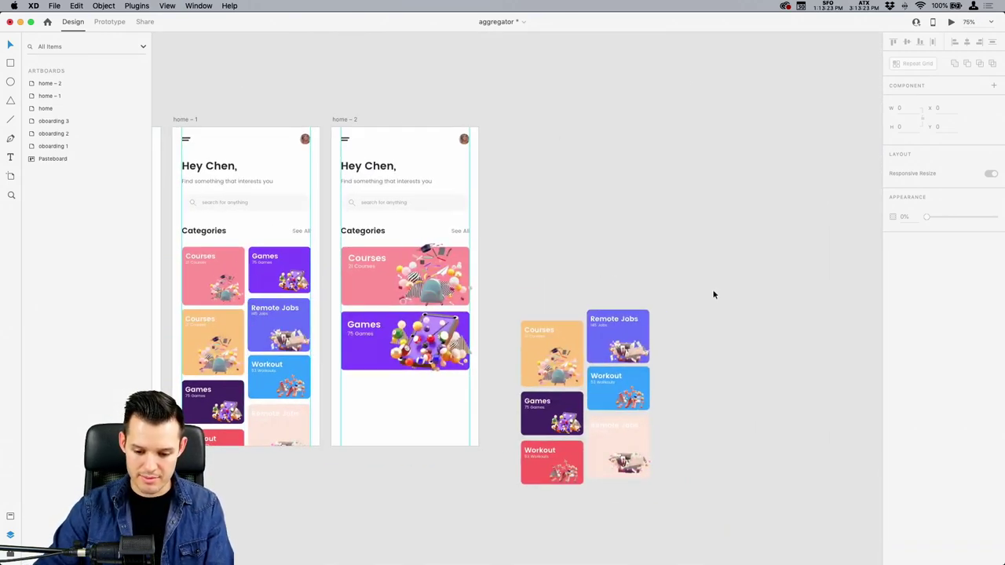
click(632, 318)
drag(633, 318, 612, 195)
drag(620, 388, 720, 226)
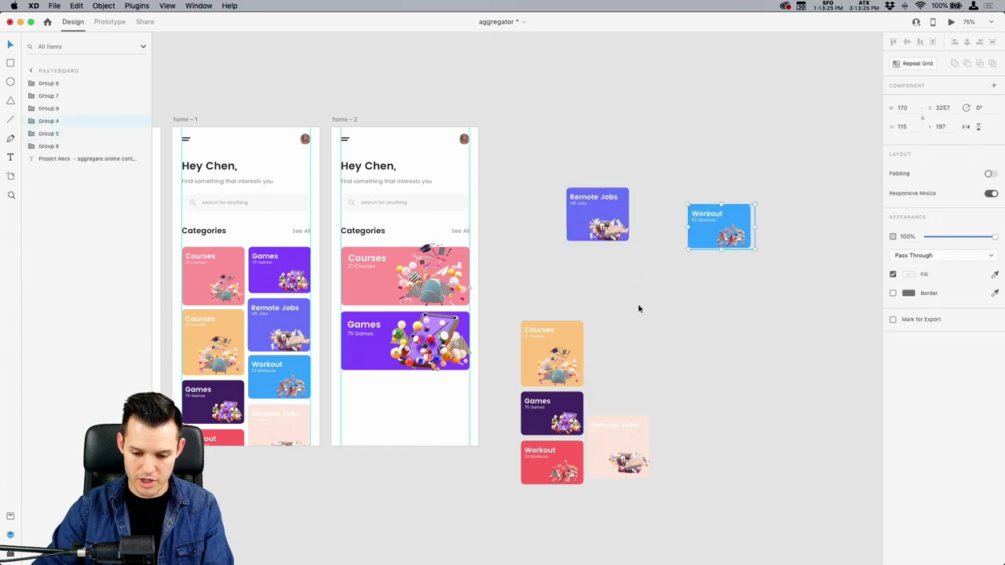
drag(514, 308, 688, 512)
key(super+x)
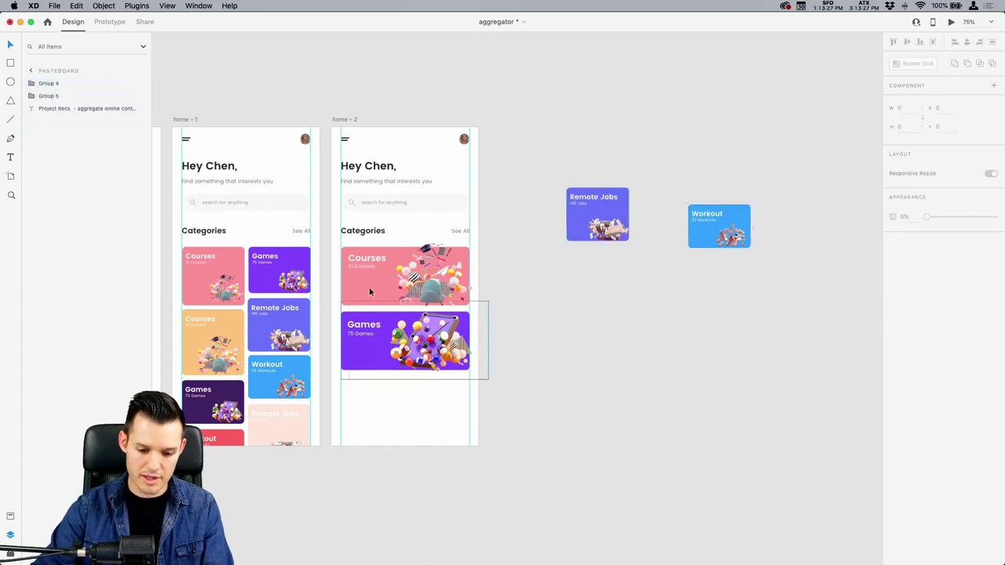
key(z)
drag(293, 117, 550, 485)
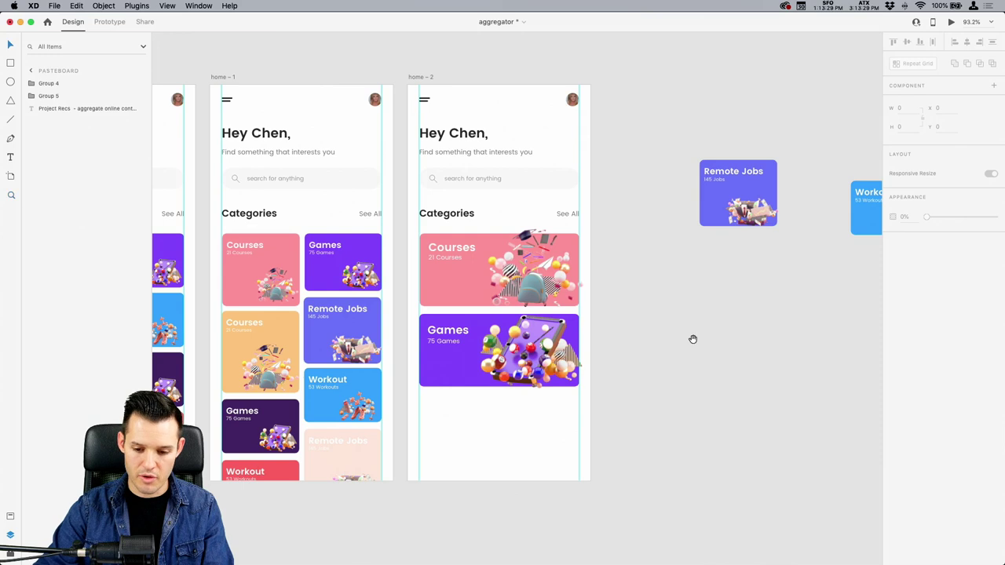
Duplicate the Games card below itself on home – 2 and delete the extra Remote Jobs copy.
drag(727, 188, 503, 412)
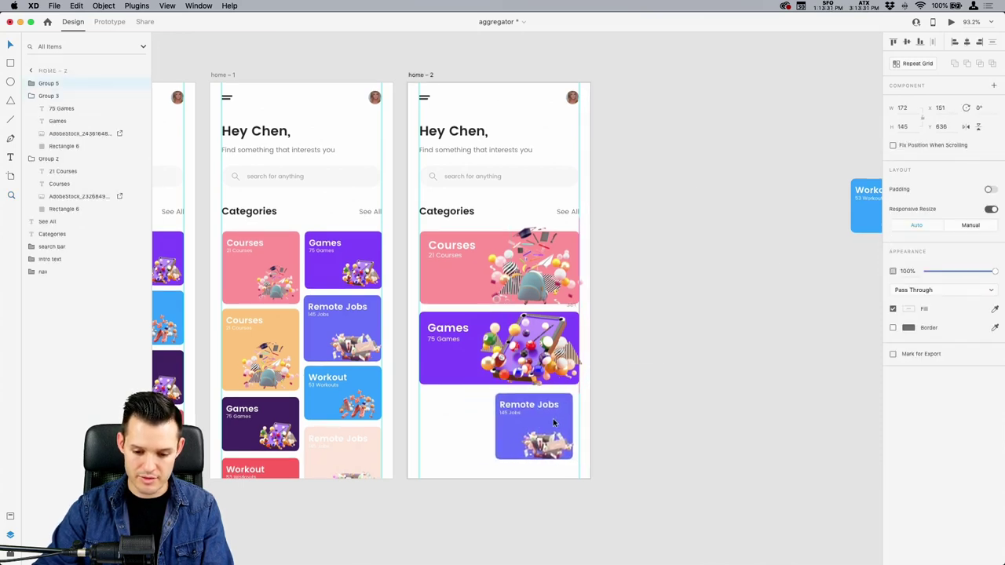
key(super+z)
shift+click(462, 346)
drag(462, 346, 471, 422)
drag(761, 335, 704, 476)
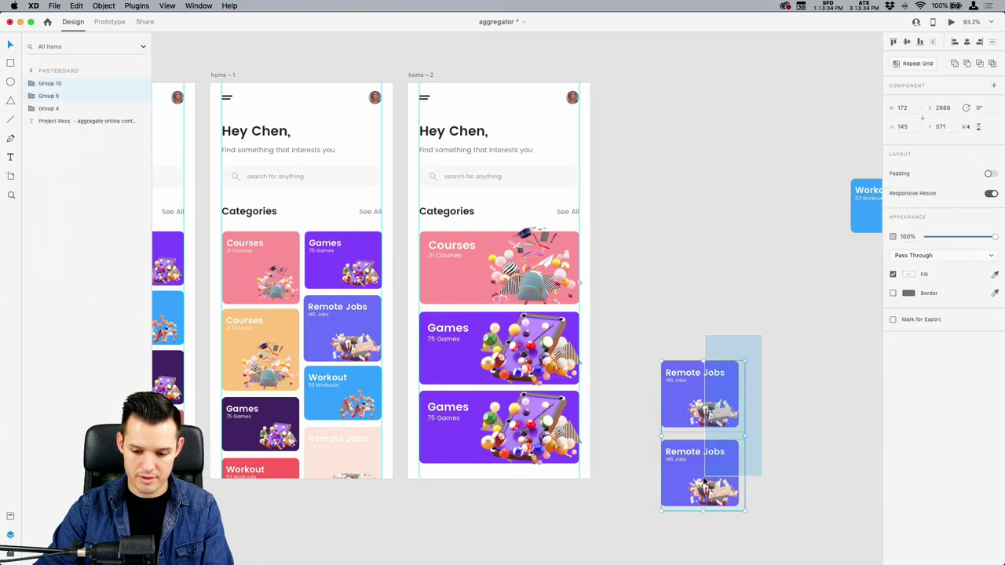
click(709, 406)
key(Delete)
Try evenly distributing the three category cards vertically, then revert the spacing change.
key(z)
drag(652, 310, 414, 451)
key(v)
click(421, 384)
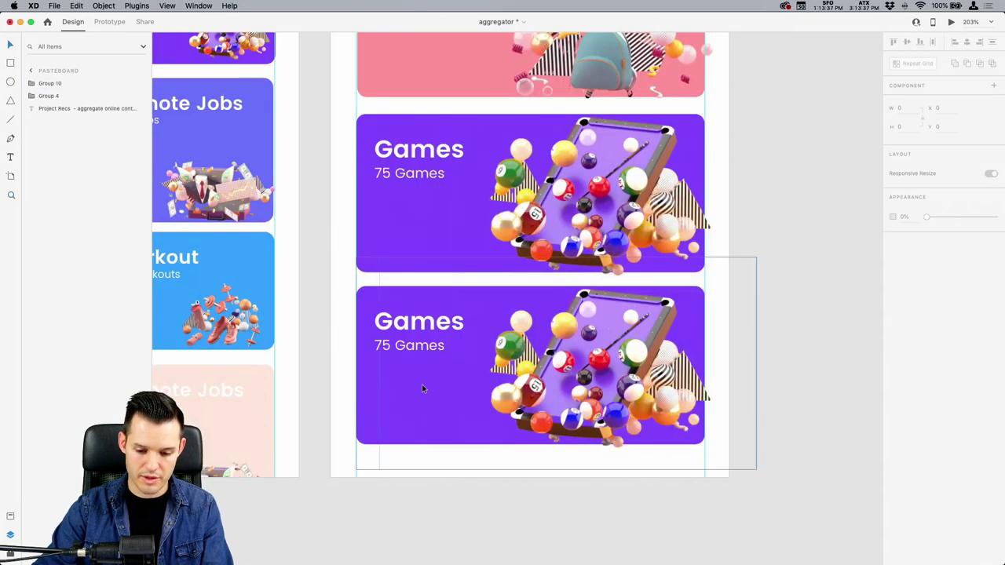
scroll(720, 301, up, 3)
scroll(719, 301, right, 3)
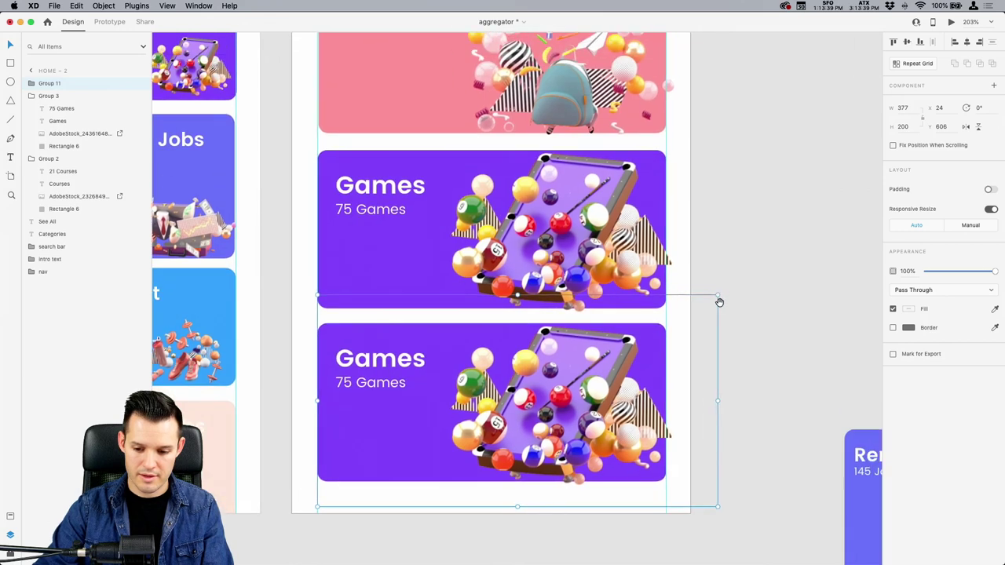
click(717, 314)
key(super+2)
key(super+minus)
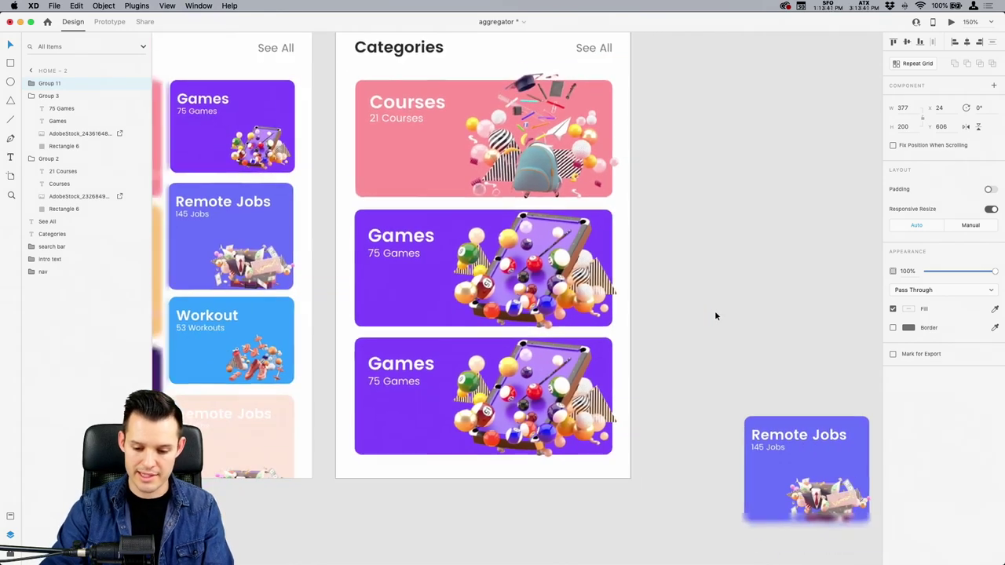
scroll(716, 314, up, 1)
drag(688, 401, 447, 130)
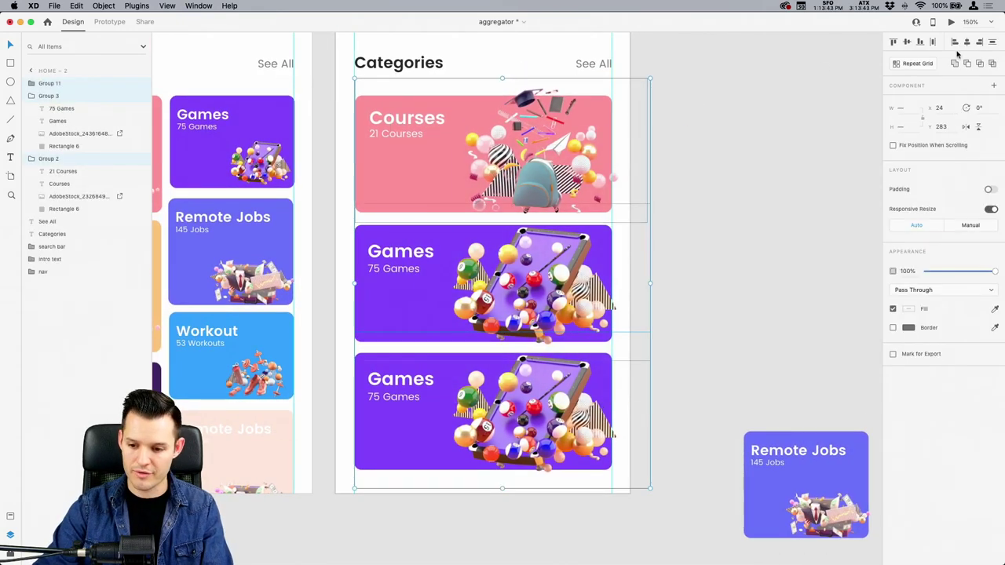
click(991, 44)
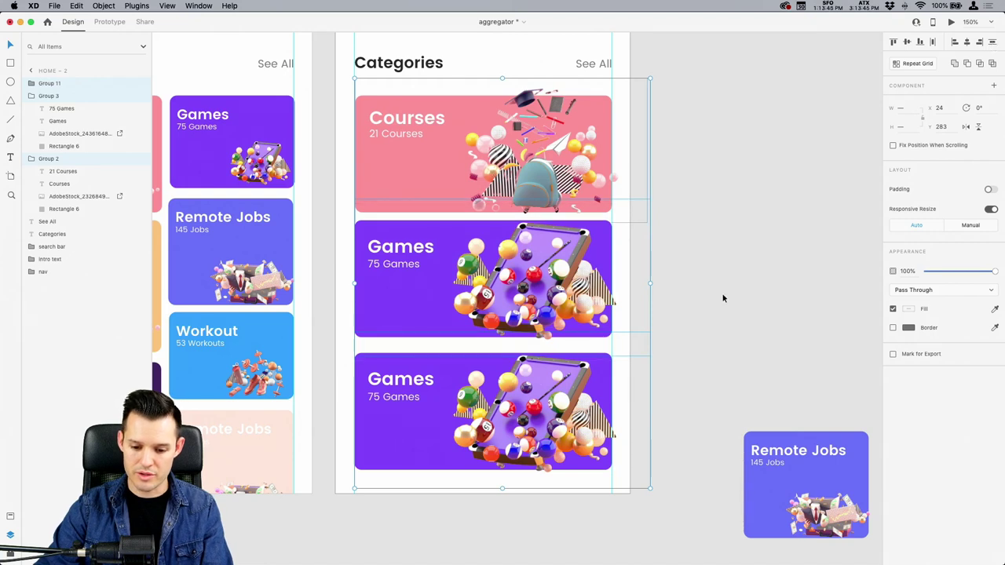
key(super+z)
click(393, 314)
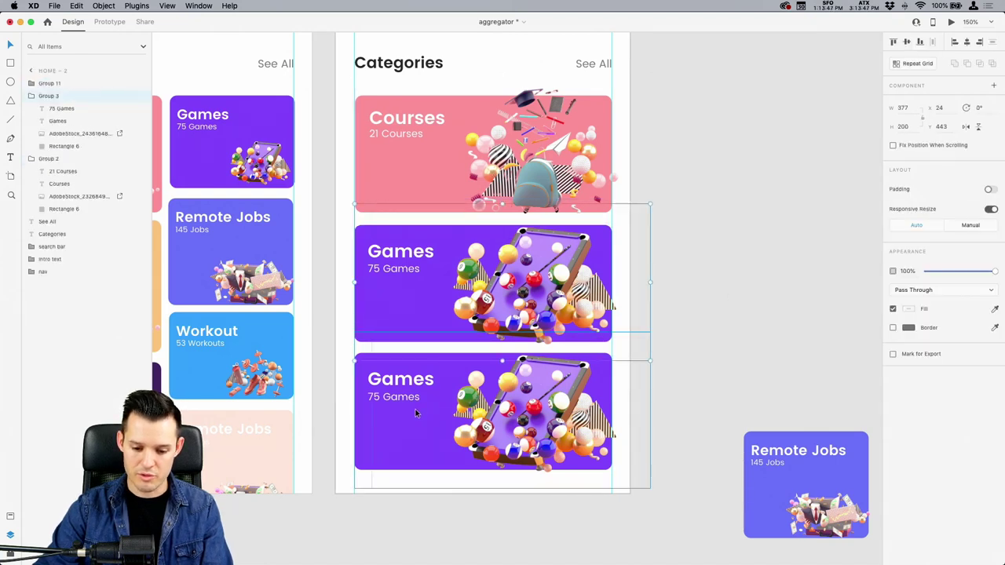
Try moving the lower Games card up 7 px, undo, and inspect both cards' layers.
drag(446, 447, 445, 441)
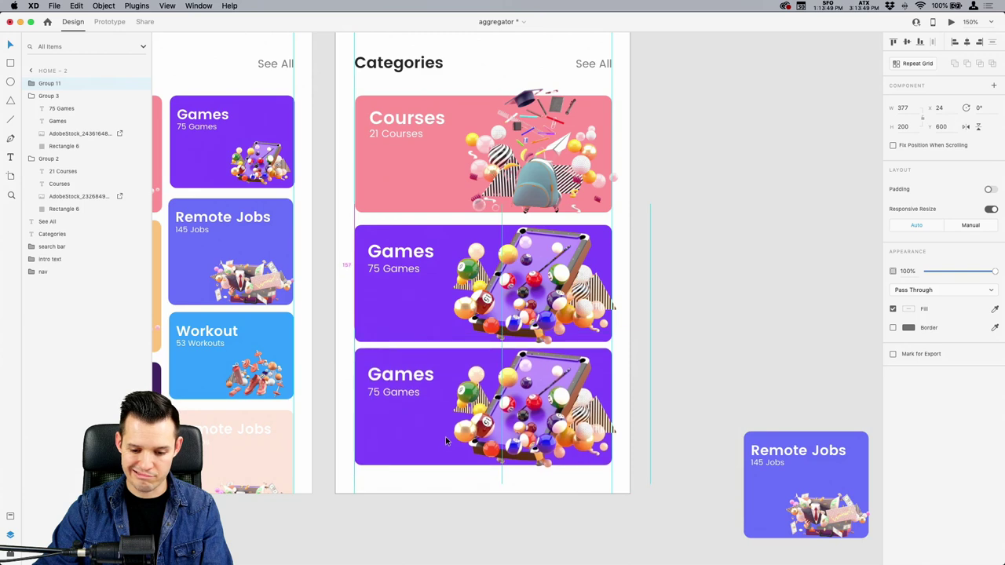
key(super+z)
double_click(379, 340)
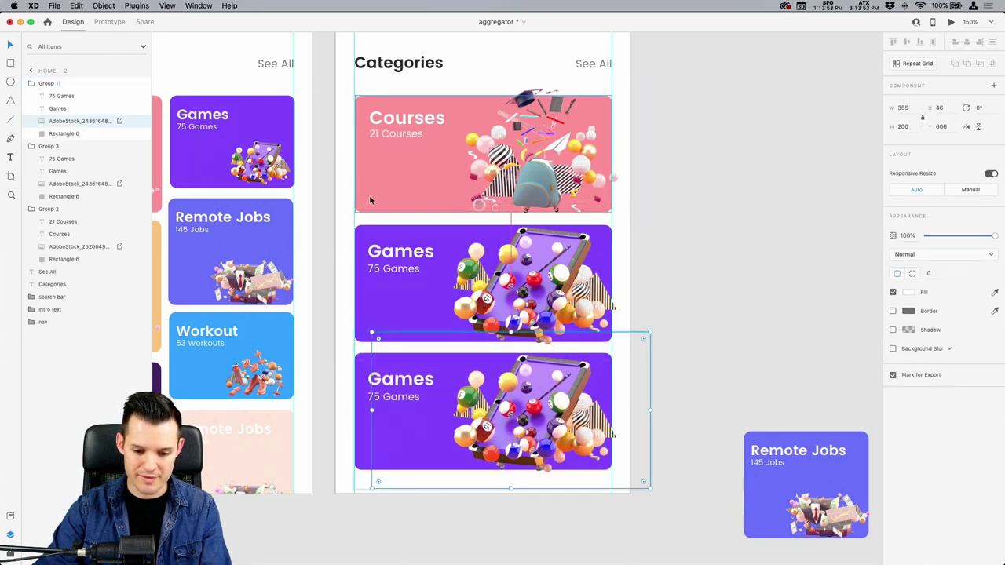
click(709, 227)
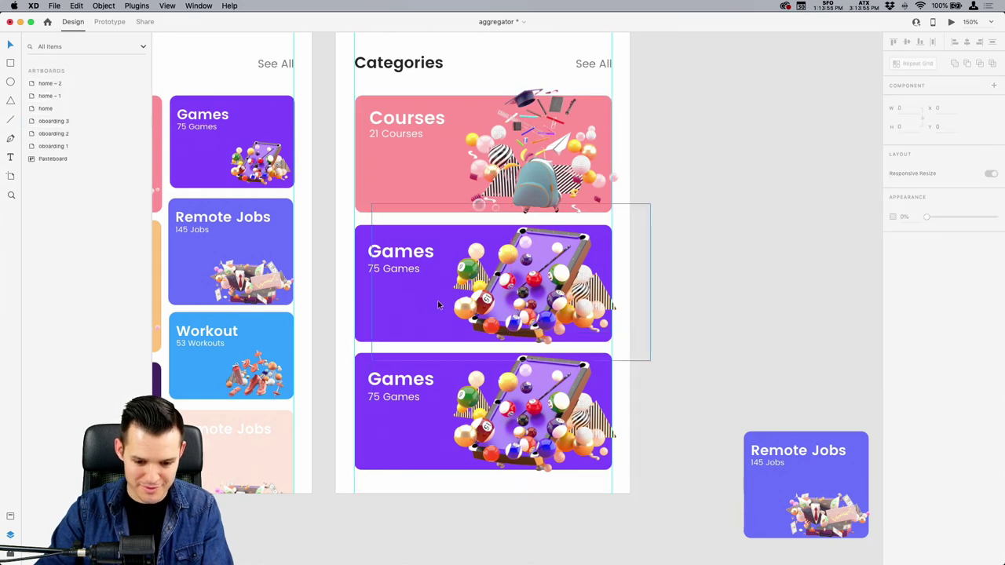
double_click(364, 299)
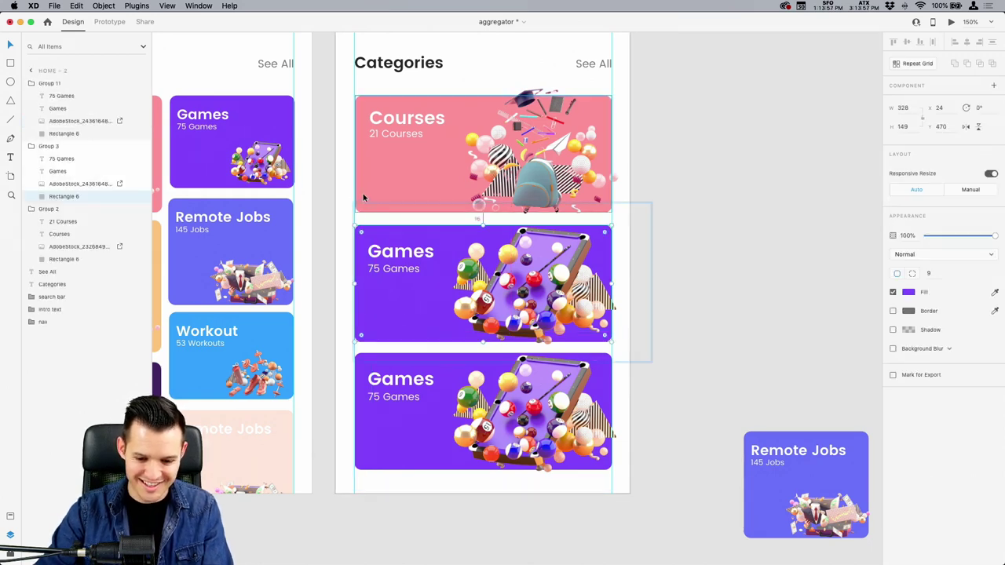
click(640, 329)
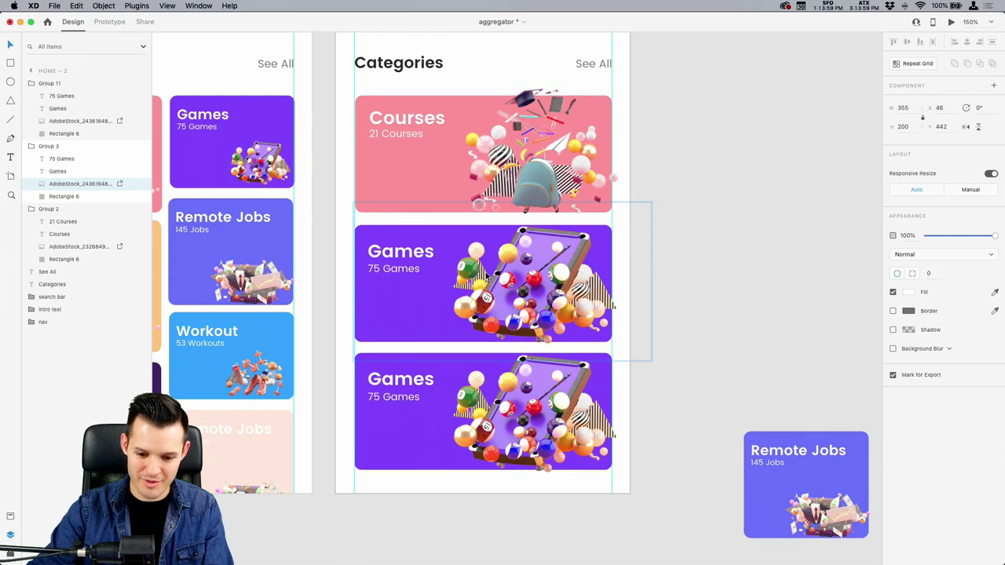
double_click(360, 408)
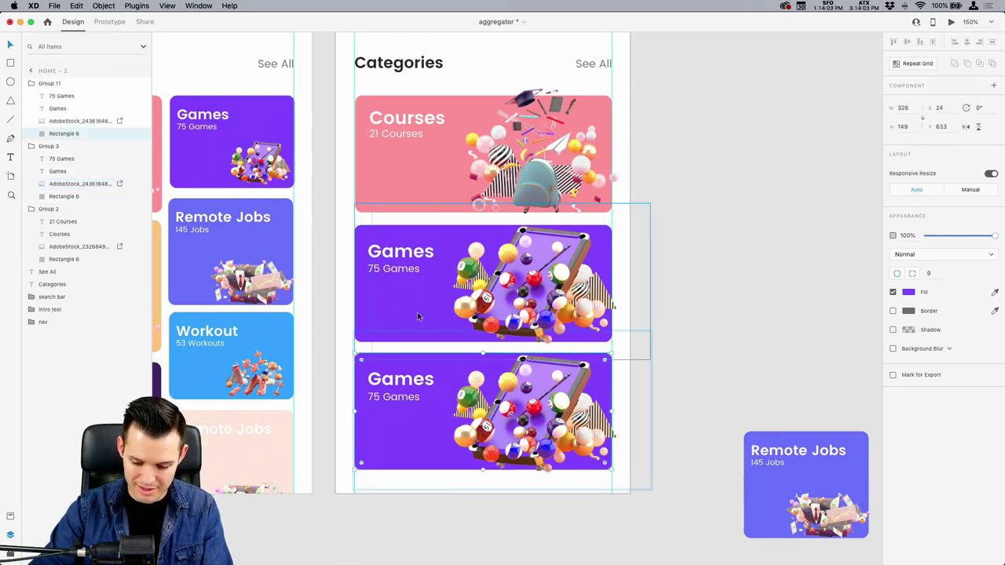
scroll(417, 311, up, 5)
scroll(376, 232, down, 3)
Measure the gap with Option and snap the lower Games card 14 px below the middle one.
key(alt)
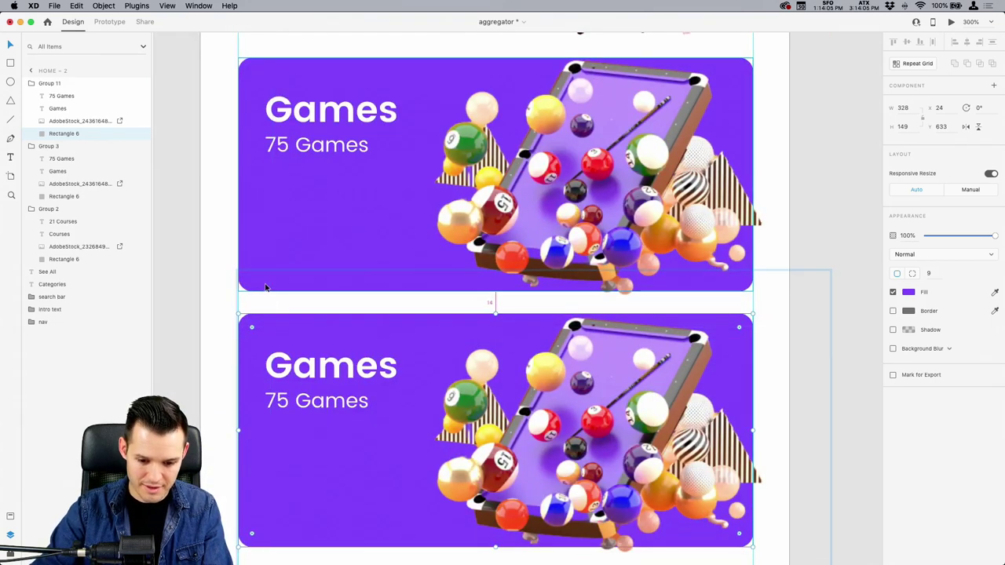
drag(733, 363, 706, 369)
scroll(705, 367, down, 8)
scroll(698, 319, up, 3)
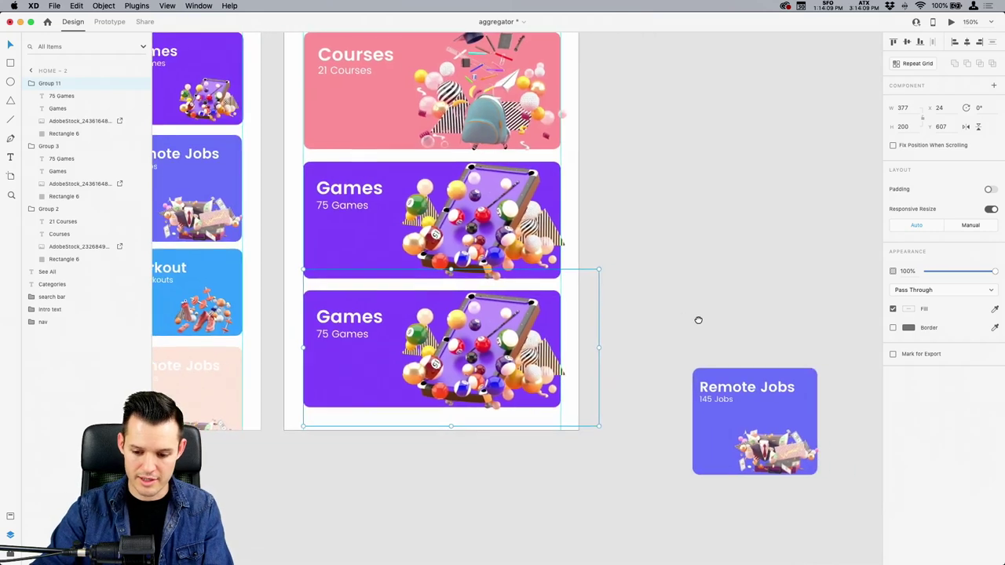
double_click(556, 317)
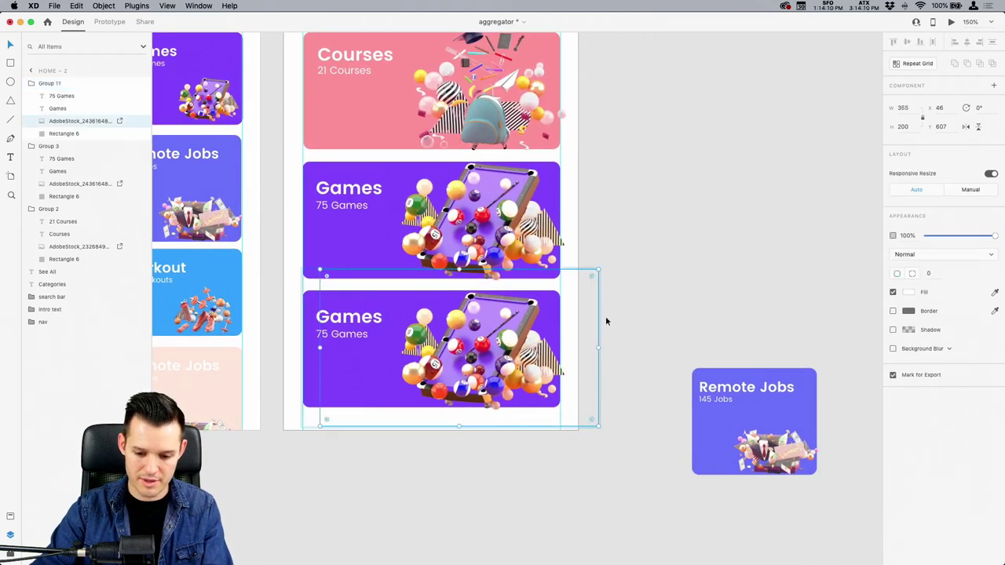
click(316, 386)
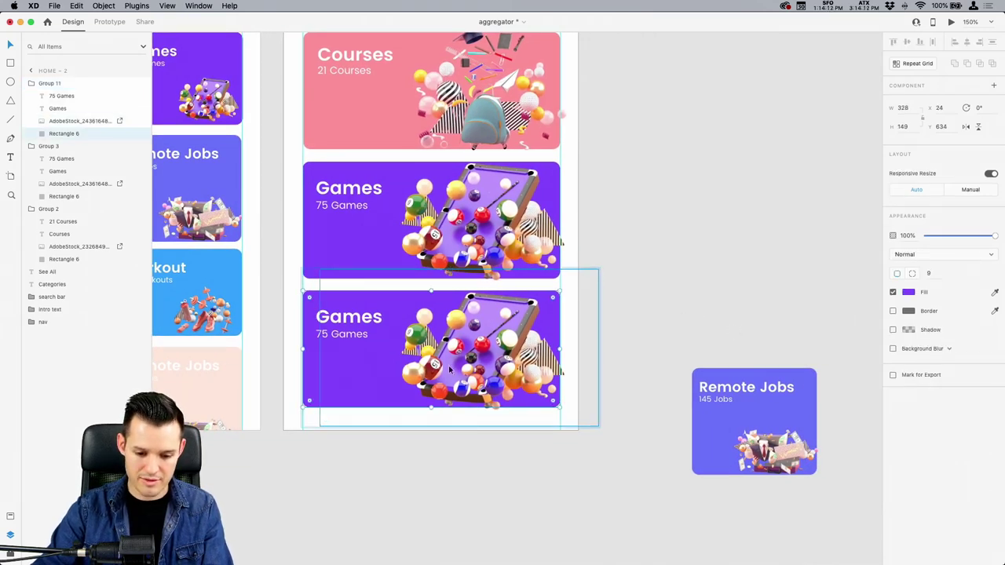
Give the third card the Remote Jobs colour and replace its billiards image with the money illustration.
click(994, 292)
click(714, 422)
double_click(765, 452)
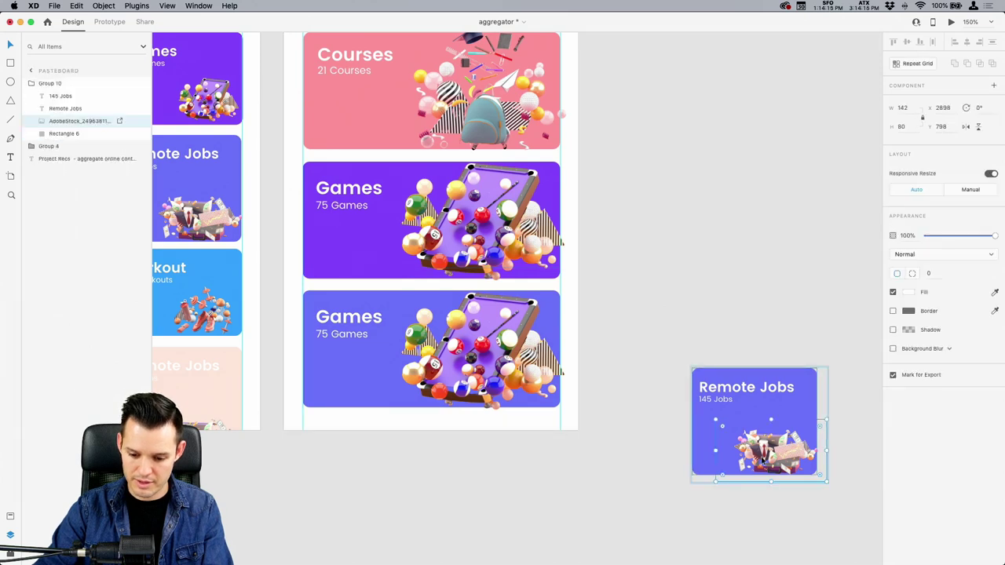
double_click(471, 347)
key(Delete)
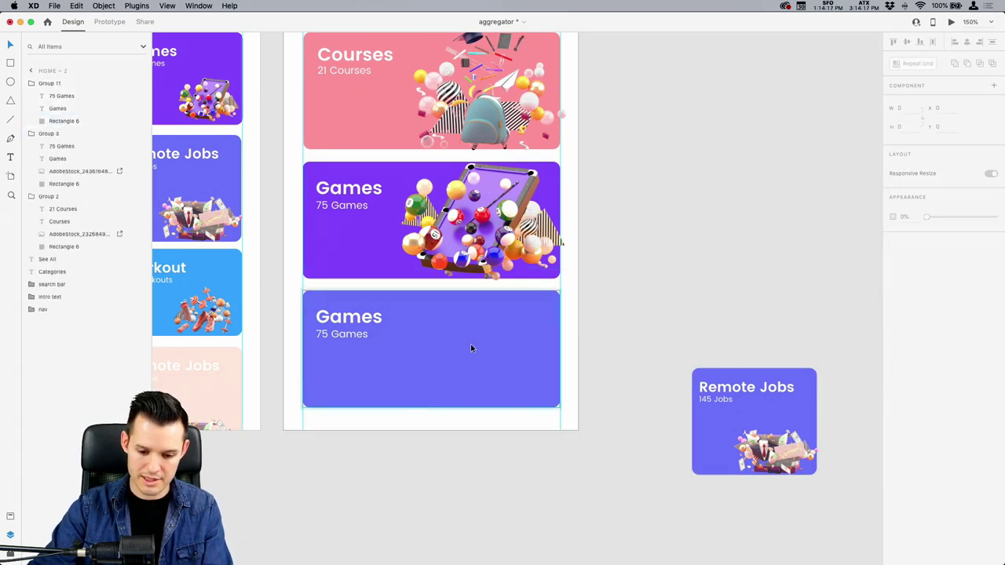
click(471, 348)
key(ctrl+v)
Resize and reposition the money illustration, scaling it up to fill the card.
drag(499, 362, 618, 431)
drag(328, 270, 375, 296)
drag(435, 344, 411, 337)
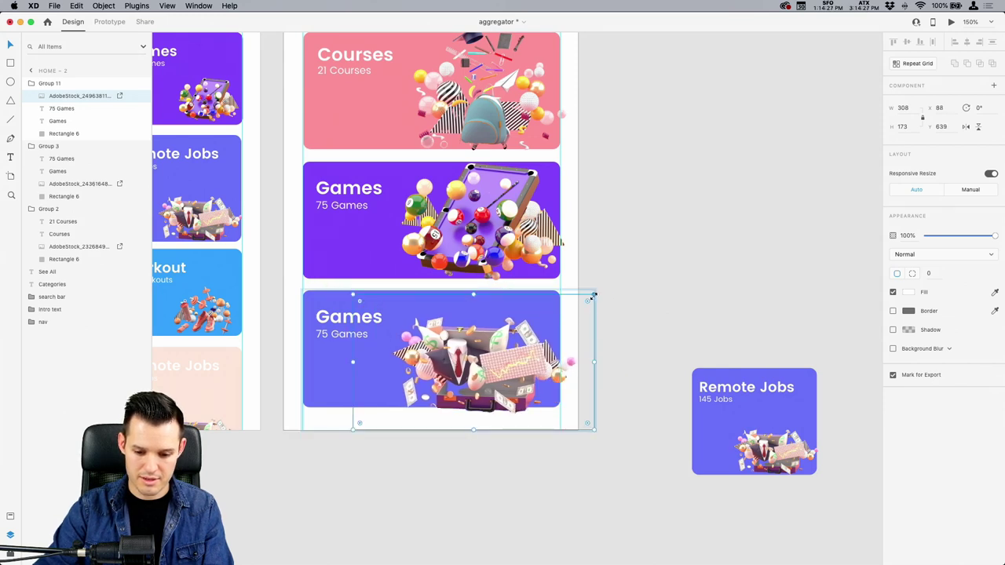
drag(594, 293, 607, 285)
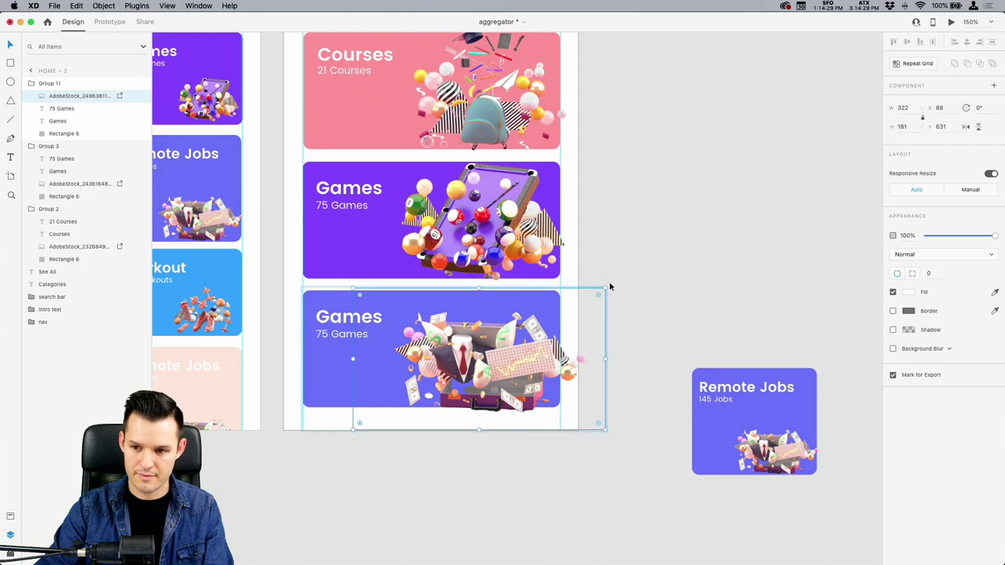
Retitle the third category card from Games to Jobs.
click(345, 316)
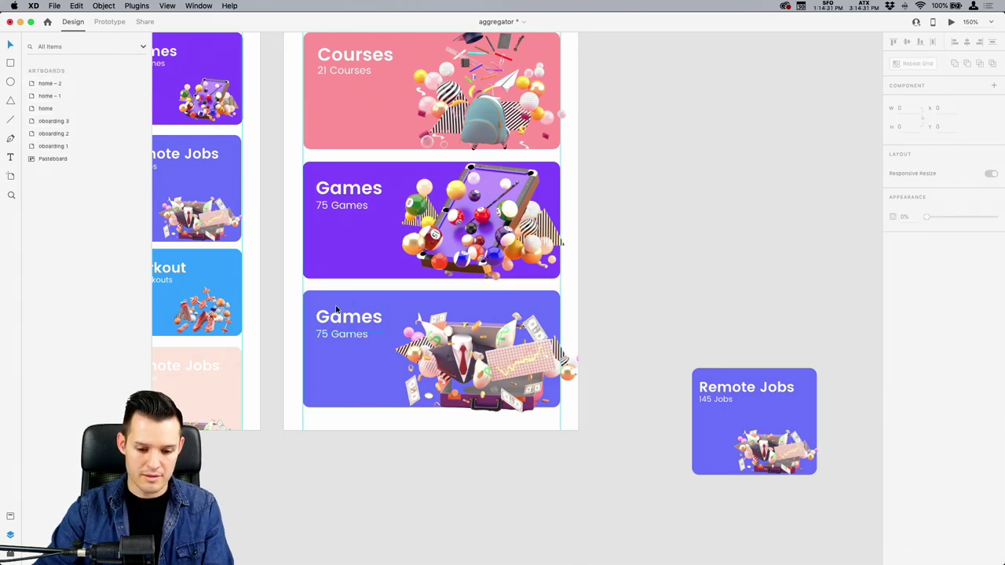
double_click(333, 314)
text(Remote)
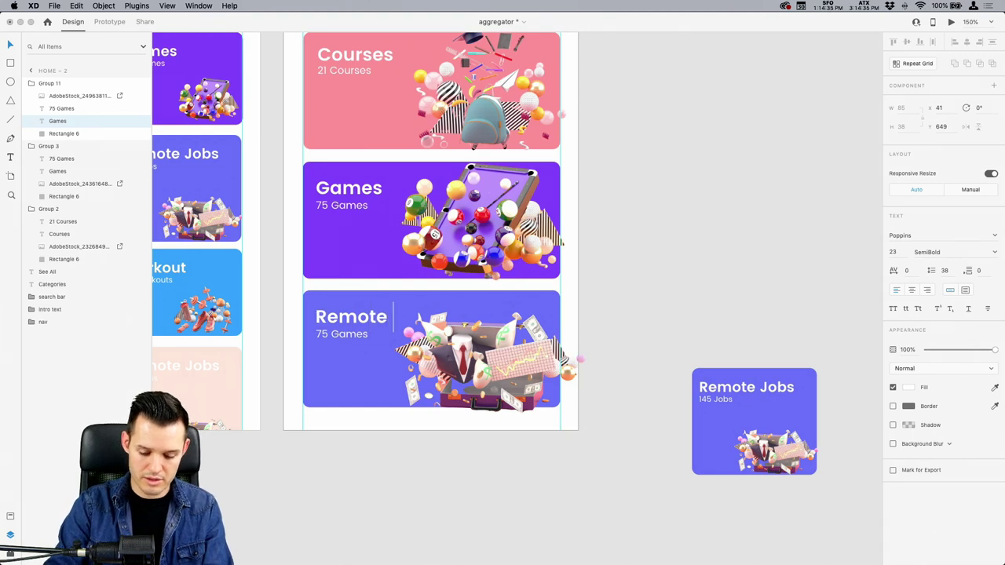
key(super+a)
text(JOBS)
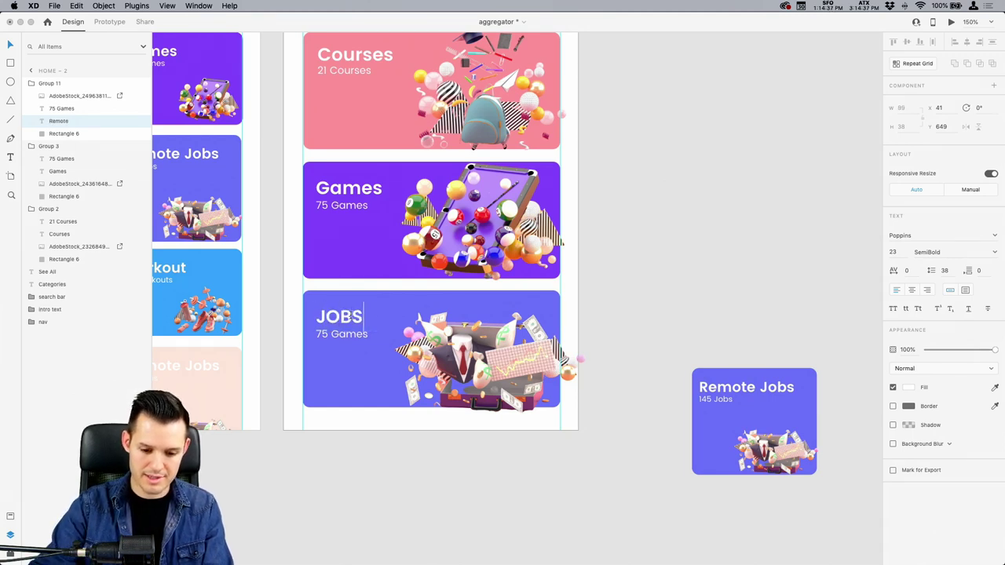
key(BackSpace)
key(BackSpace)
key(BackSpace)
text(obs)
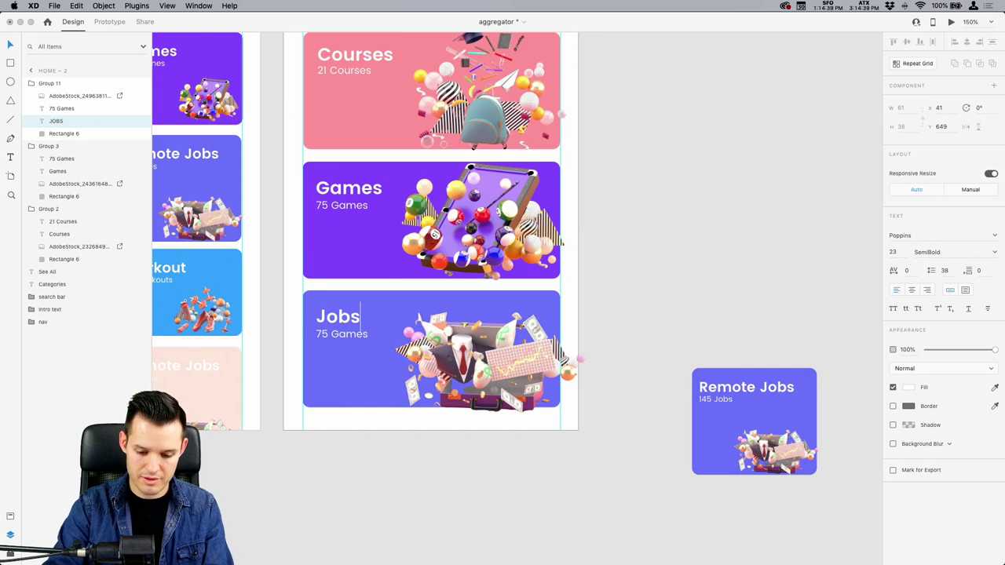
key(Escape)
Change the third card's subtitle from 75 Games to 145 Jobs.
click(328, 336)
double_click(329, 336)
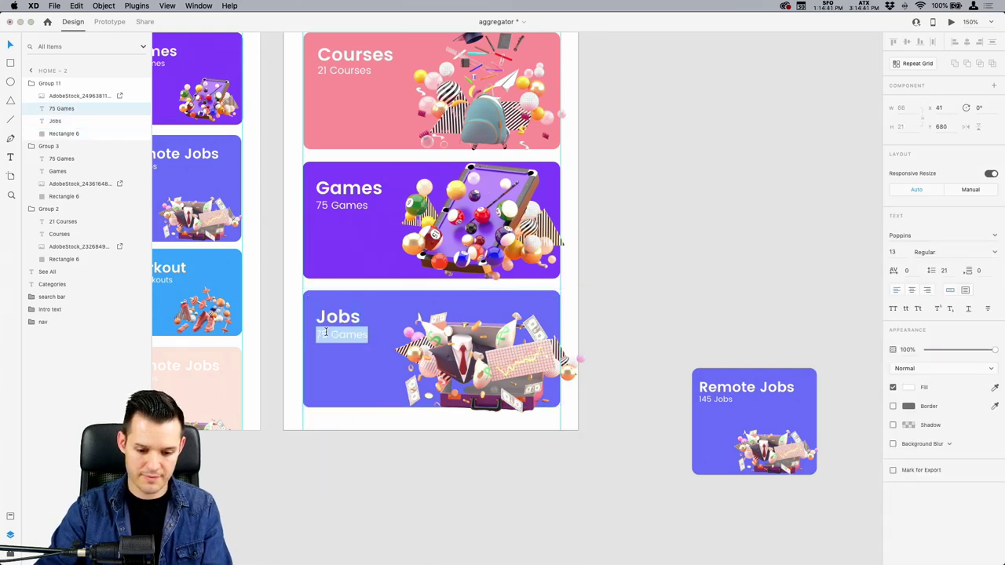
click(329, 336)
key(BackSpace)
key(BackSpace)
text(145)
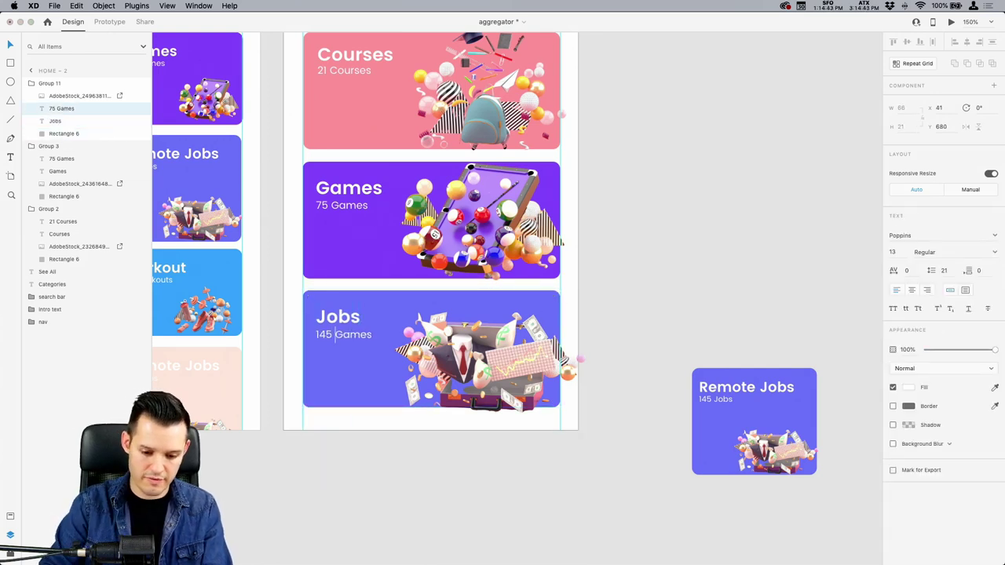
key(super+shift+Right)
text(Jpobs)
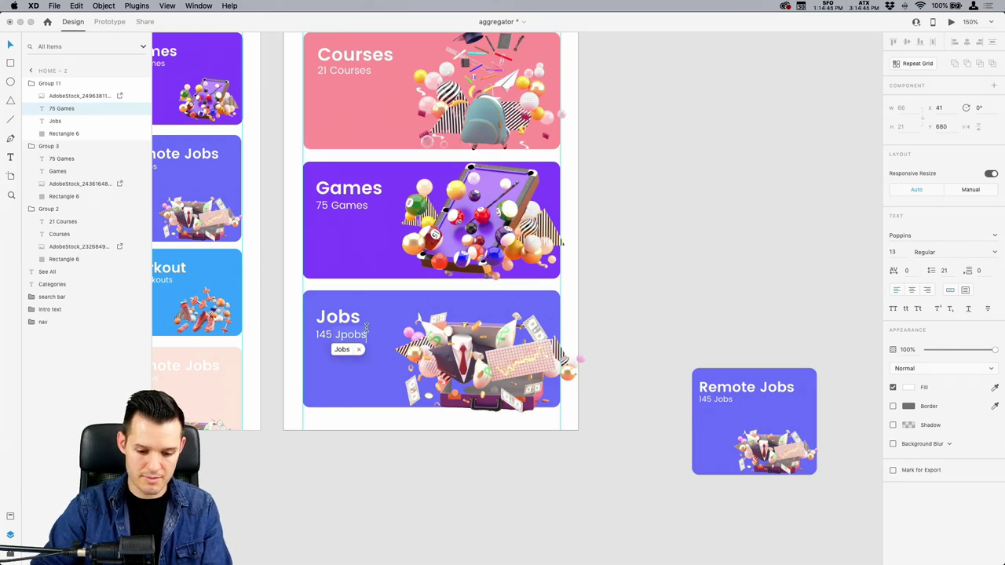
key(Escape)
click(726, 384)
Delete the spare Workout card from the pasteboard.
key(super+1)
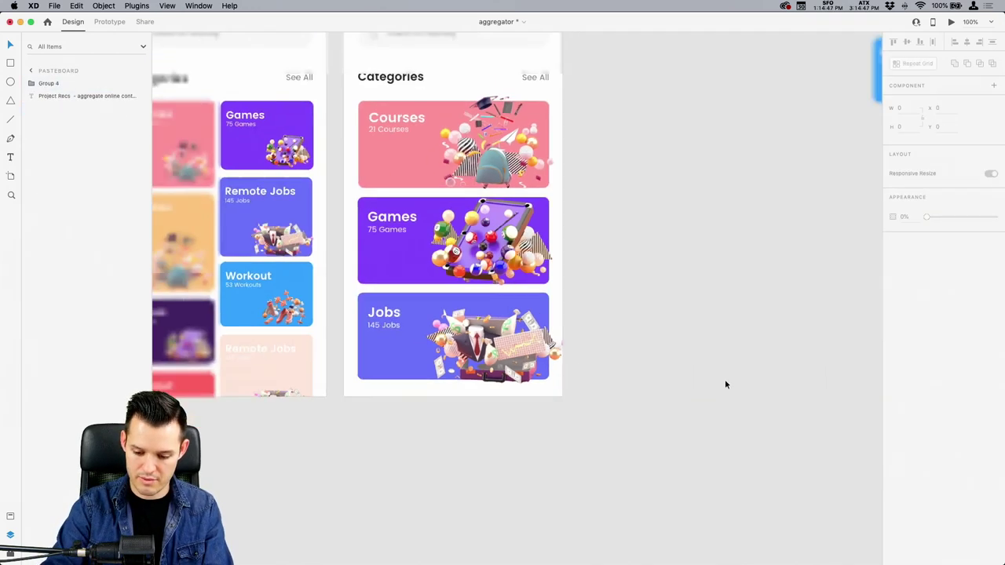
key(Escape)
drag(652, 260, 553, 363)
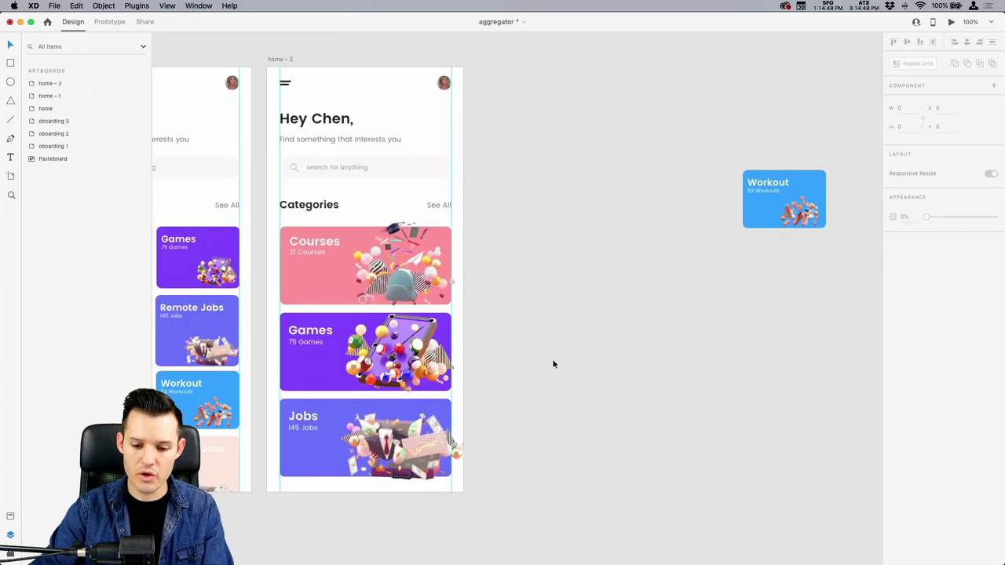
click(788, 201)
key(Delete)
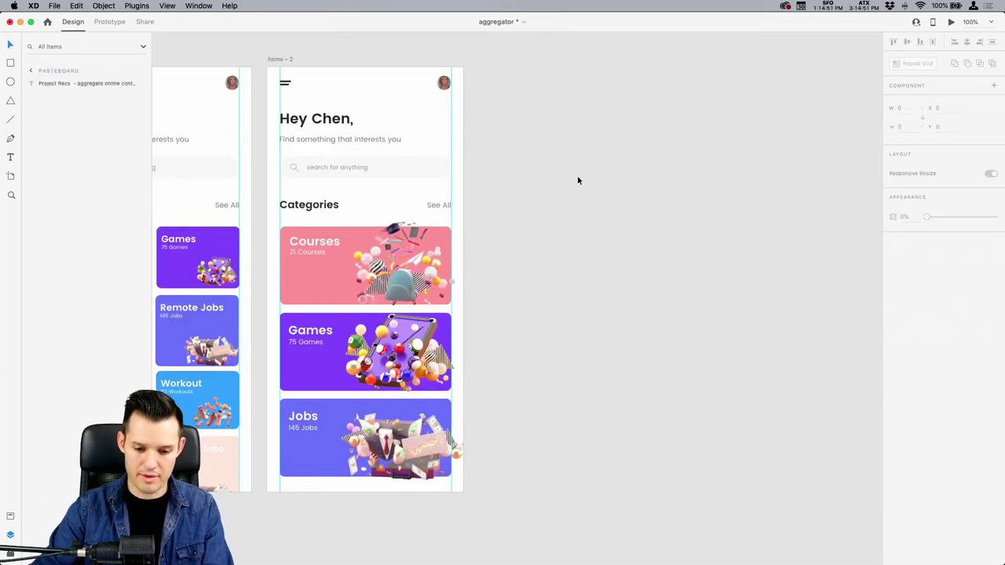
Move the Games and Jobs cards down slightly on home – 2.
drag(577, 181, 683, 168)
drag(617, 238, 850, 255)
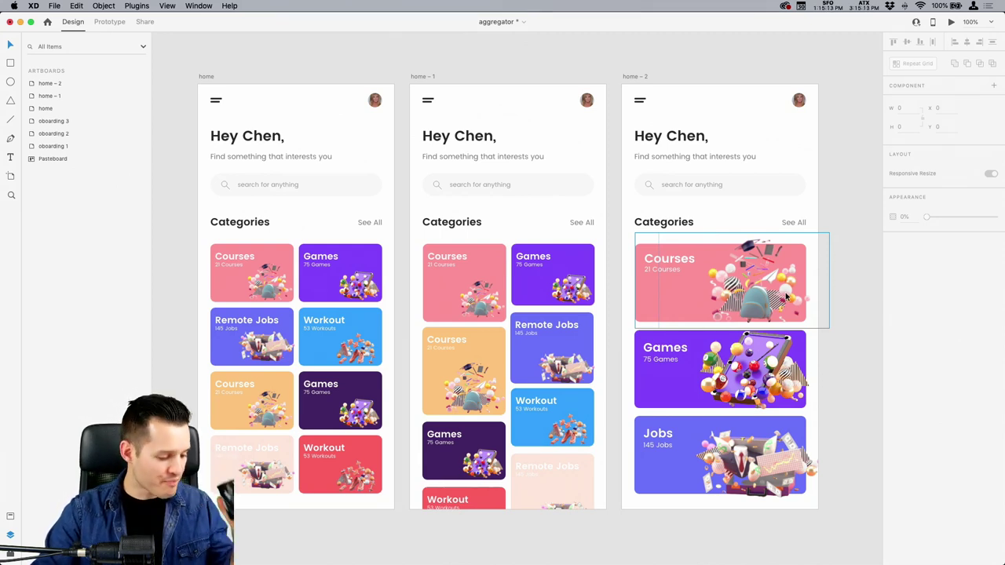
scroll(792, 265, right, 3)
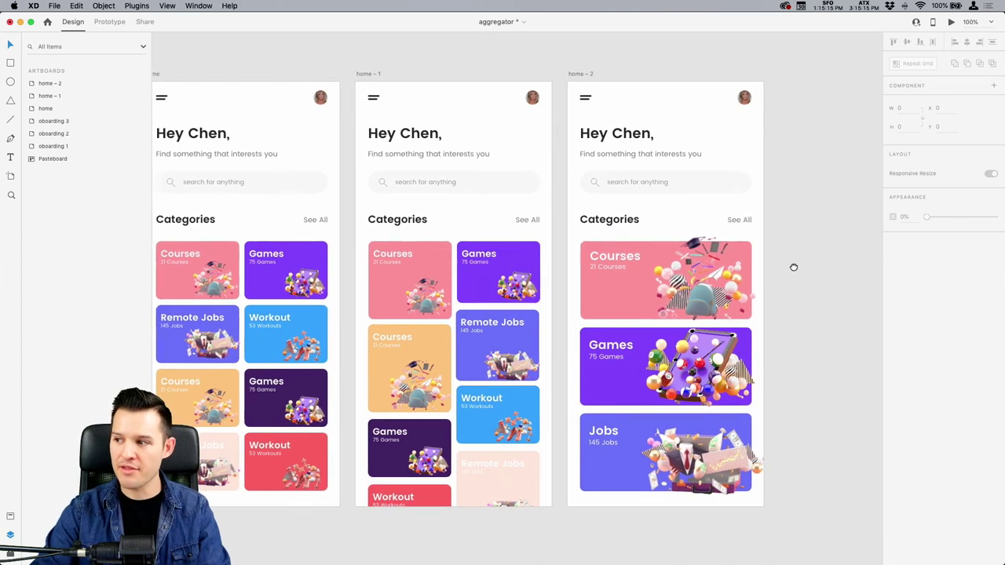
drag(793, 247, 715, 243)
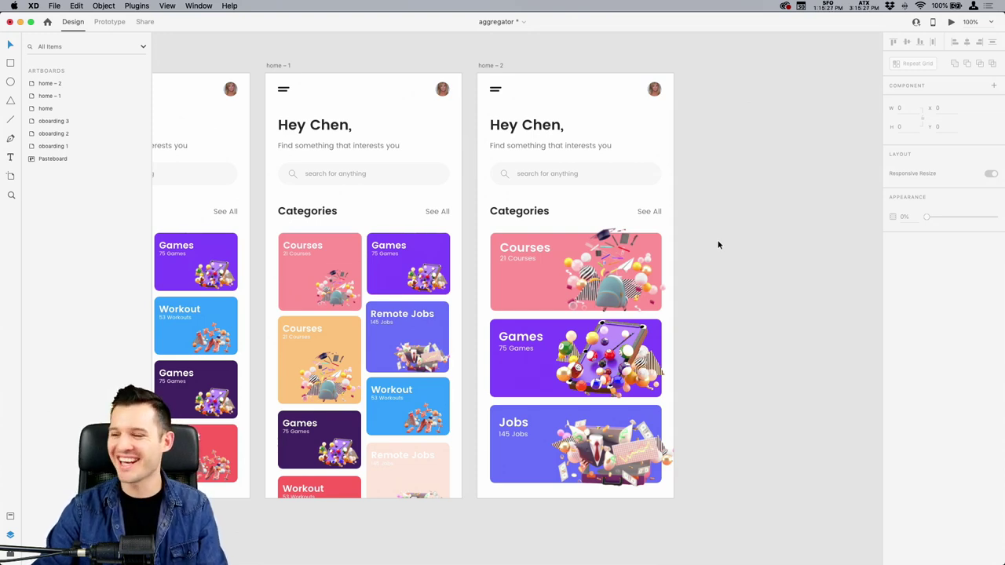
scroll(731, 246, right, 2)
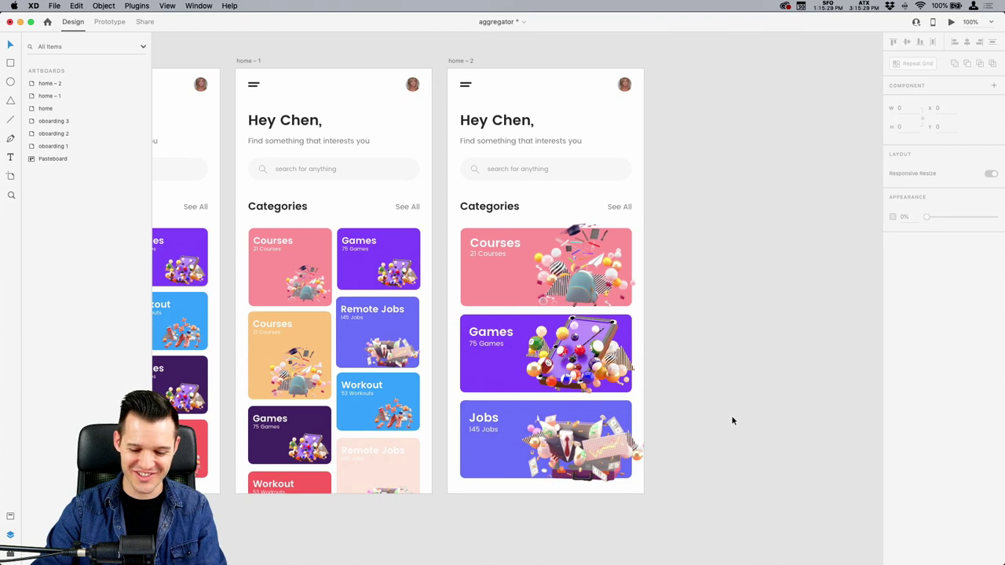
drag(720, 468, 540, 350)
click(682, 420)
drag(721, 443, 638, 455)
click(722, 282)
Duplicate the home – 2 artboard into a new home – 3 placed beside it.
drag(722, 283, 598, 319)
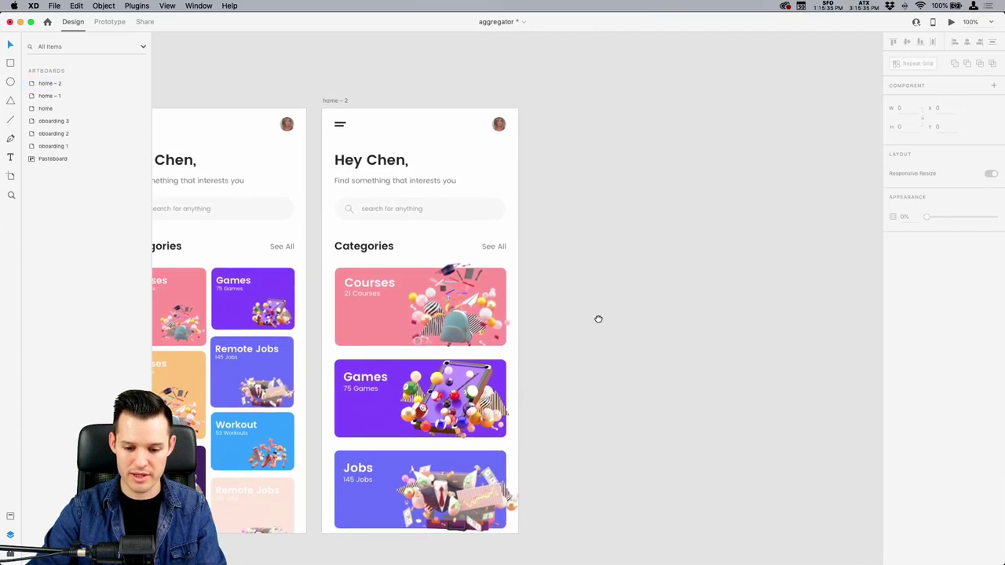
scroll(259, 328, up, 5)
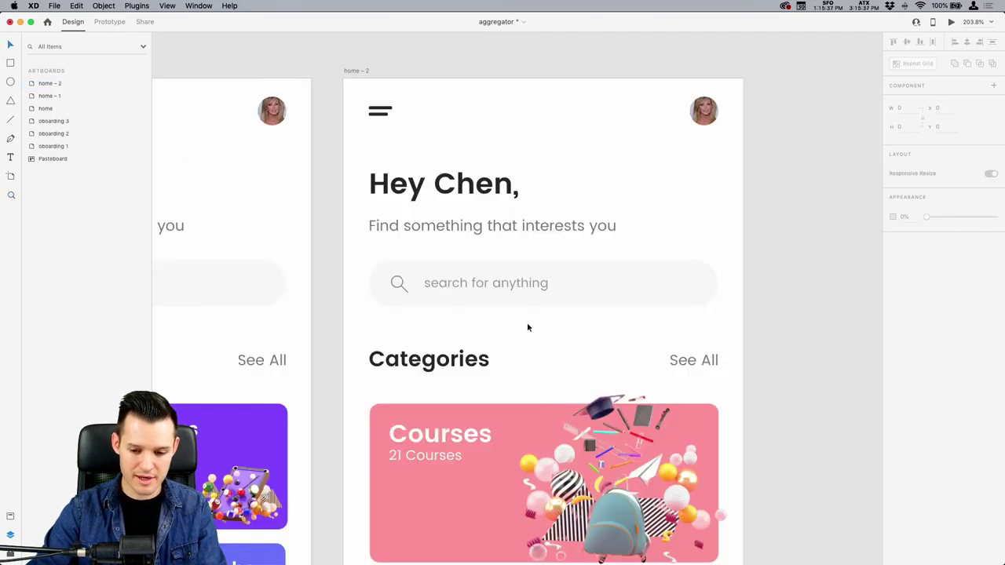
drag(776, 396, 754, 154)
scroll(745, 159, down, 5)
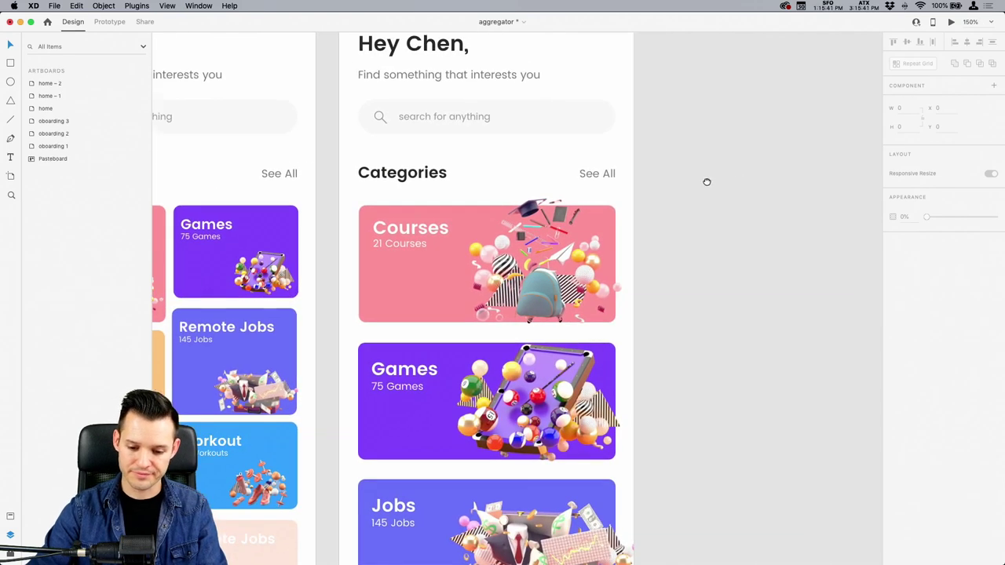
drag(713, 185, 640, 193)
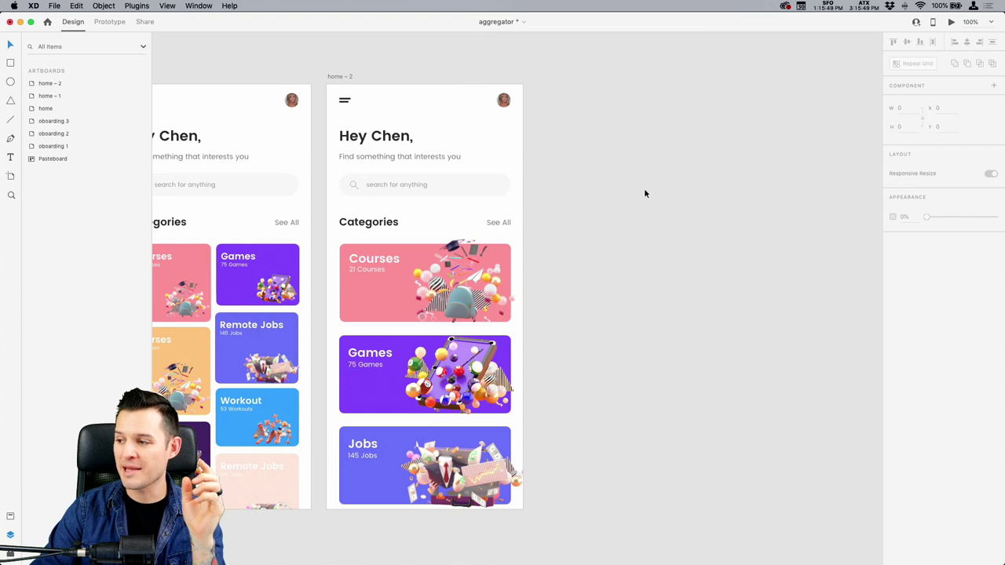
click(345, 79)
scroll(344, 79, right, 3)
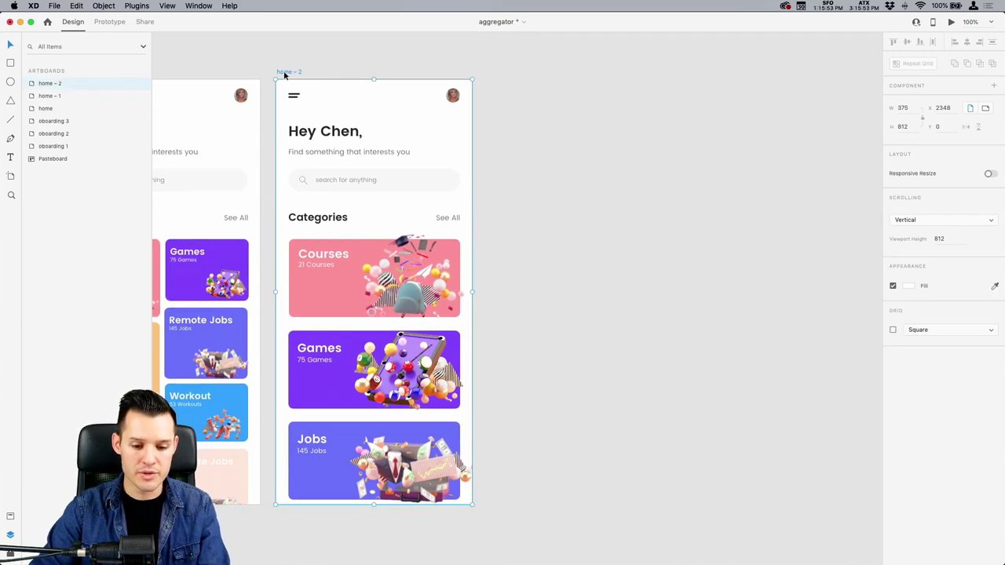
drag(285, 75, 496, 79)
click(550, 69)
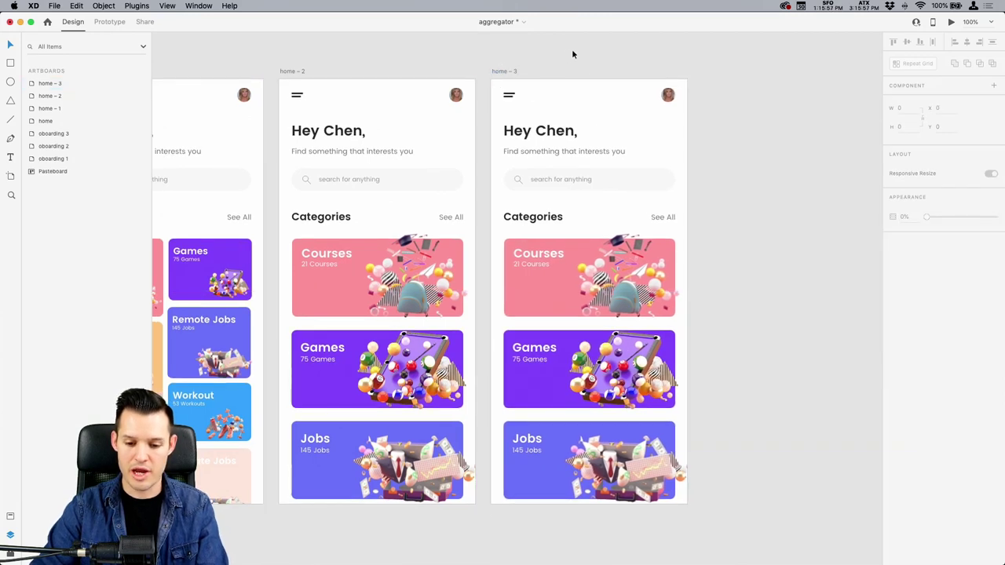
scroll(571, 49, left, 10)
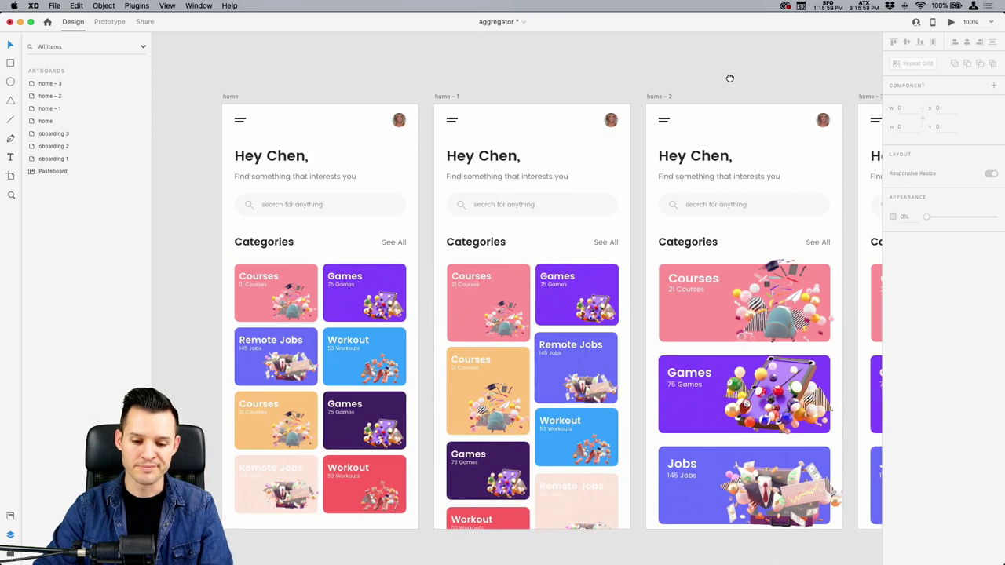
Rename home – 3 in the Layers panel to category, then save the document.
scroll(729, 78, right, 9)
click(532, 79)
double_click(50, 83)
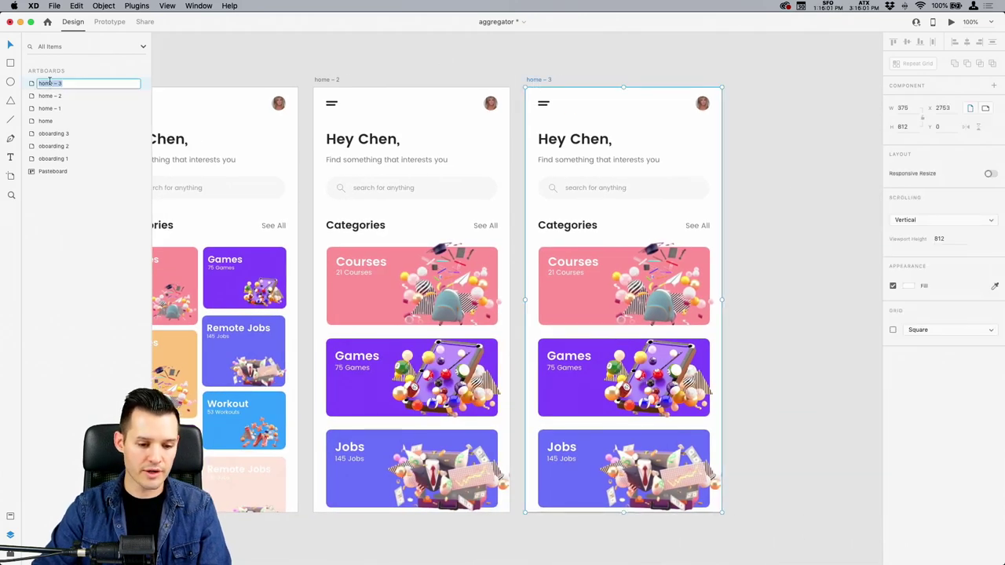
text(produc)
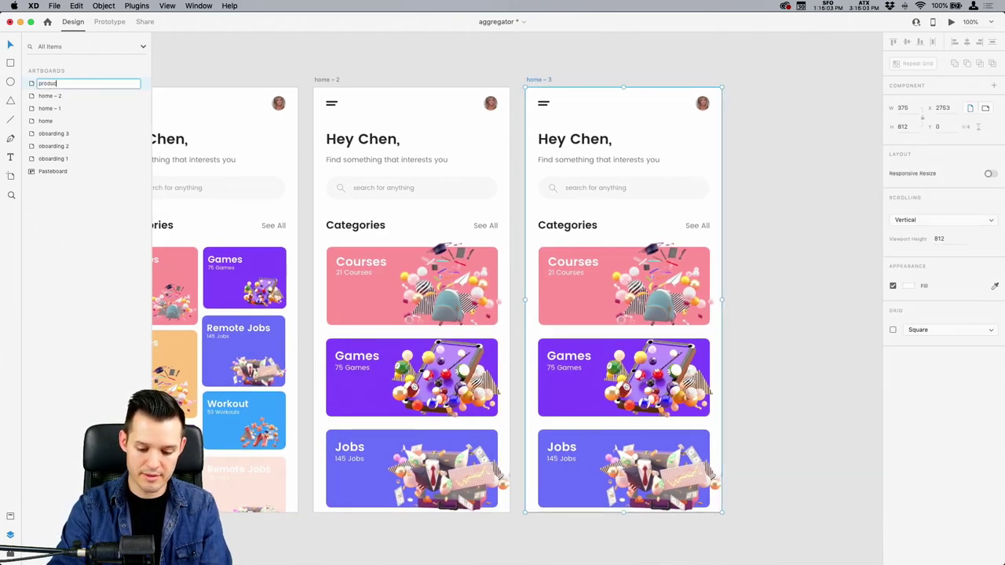
text(t)
key(Return)
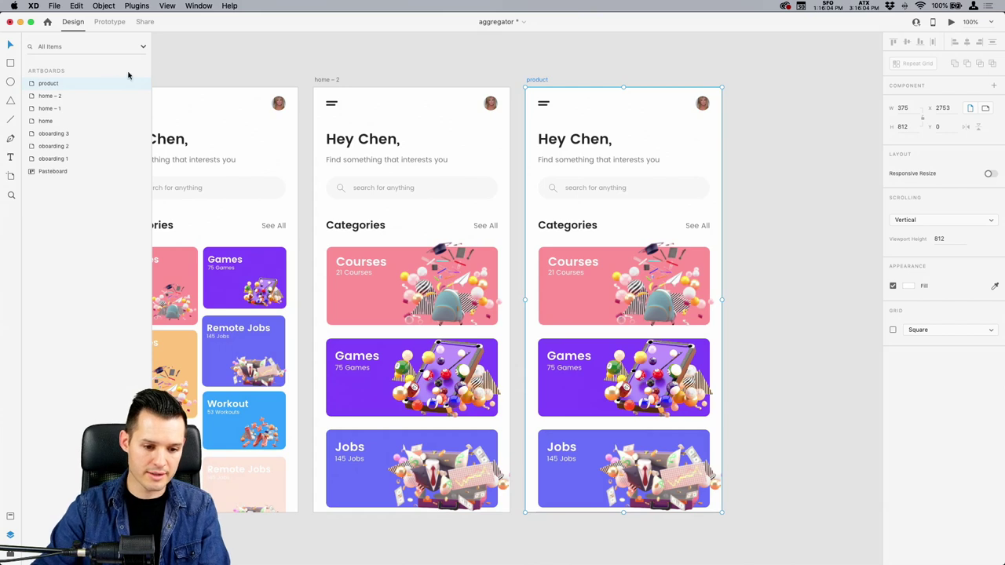
double_click(48, 84)
text(category)
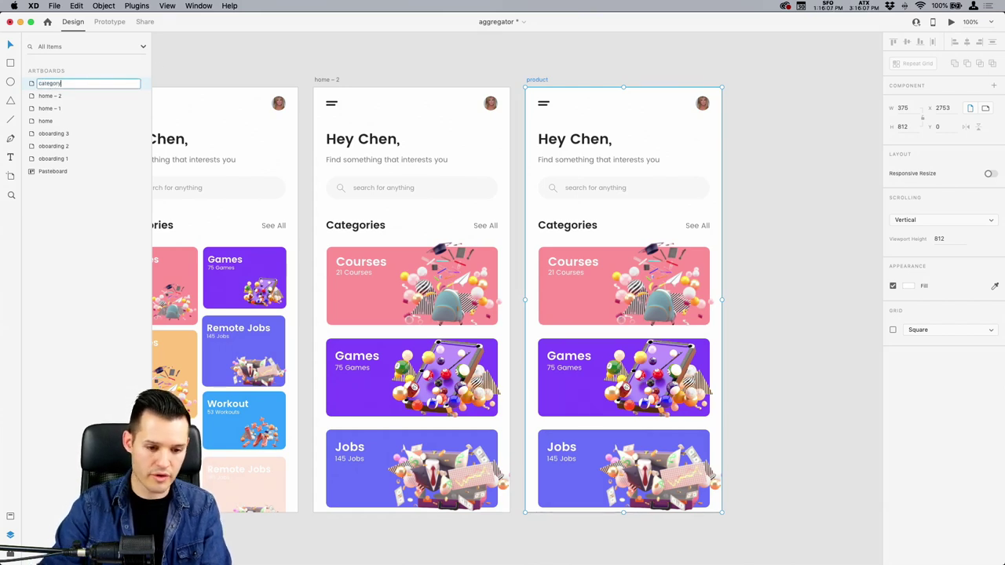
click(233, 53)
key(super+s)
scroll(235, 54, left, 2)
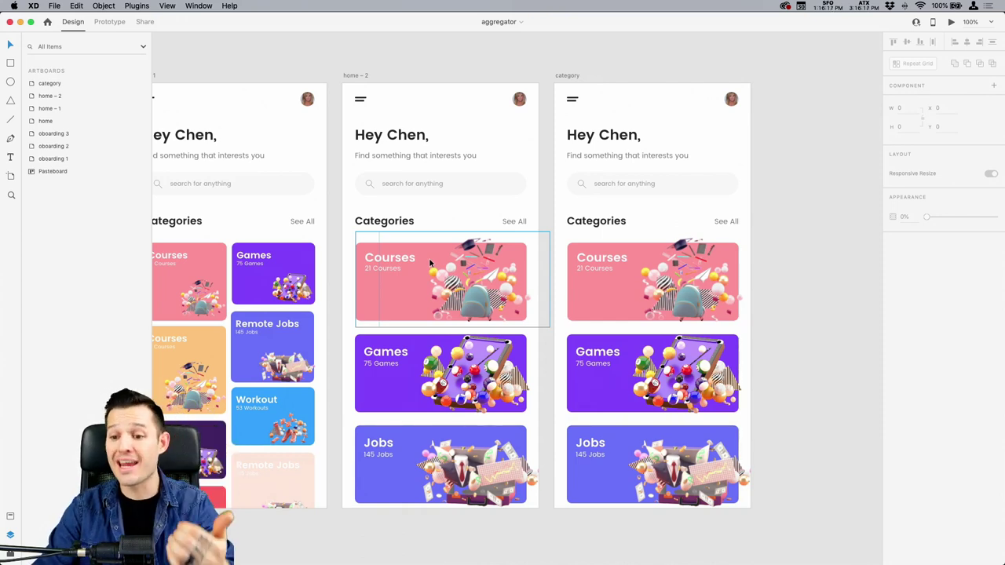
Collapse the Group 11, Group 3 and Group 2 layer groups on home – 2.
scroll(800, 252, right, 5)
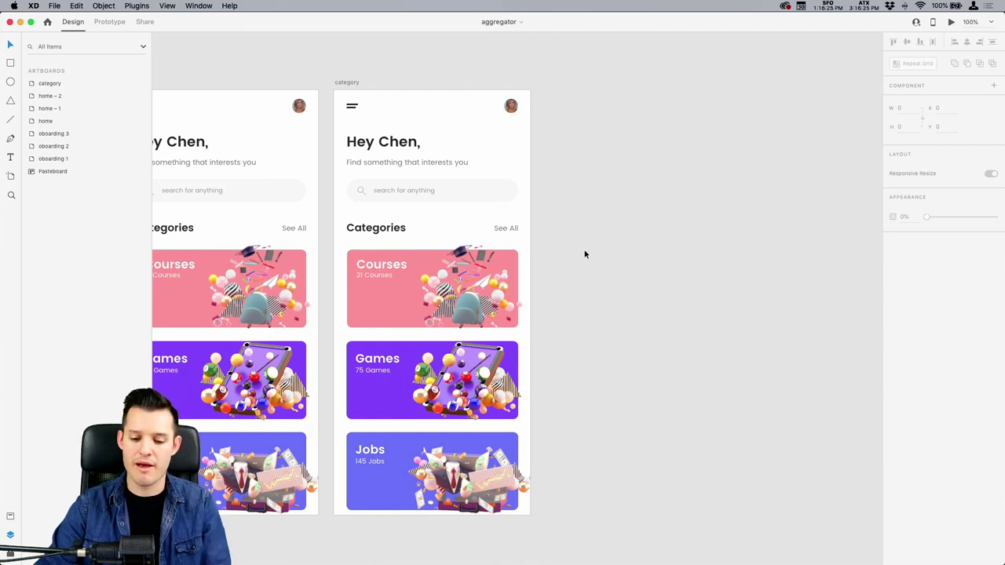
drag(584, 254, 676, 249)
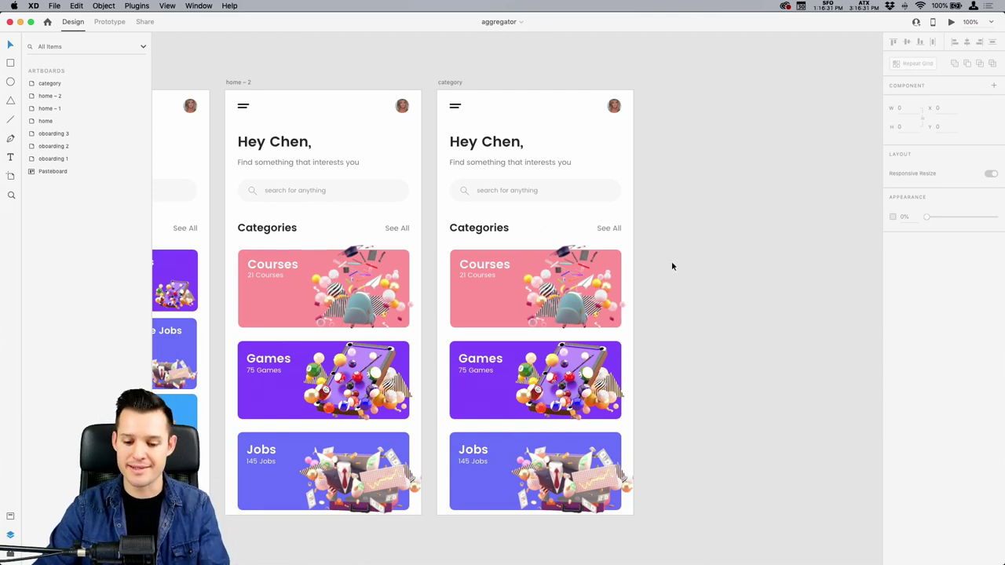
drag(670, 264, 584, 248)
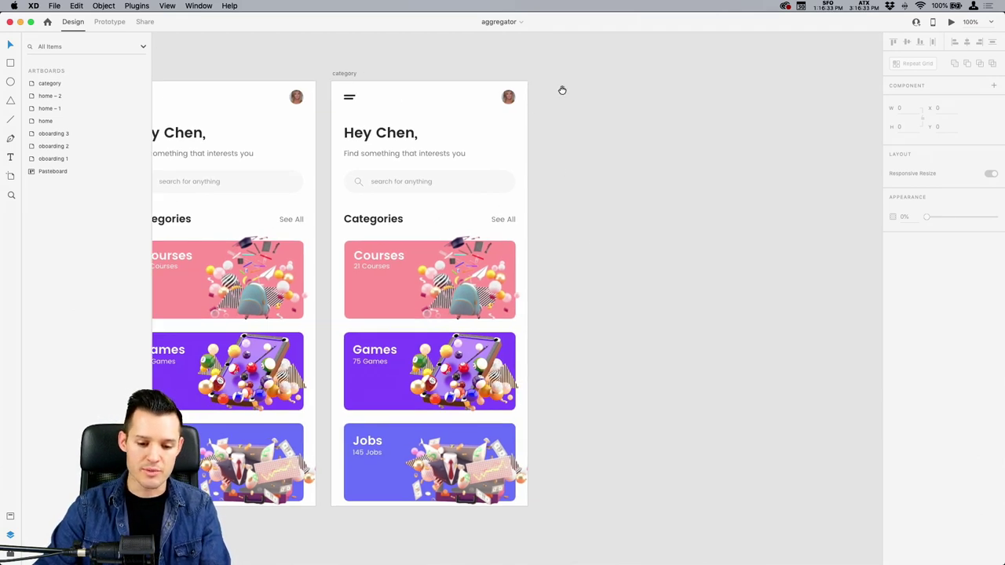
drag(560, 89, 684, 112)
drag(335, 76, 401, 69)
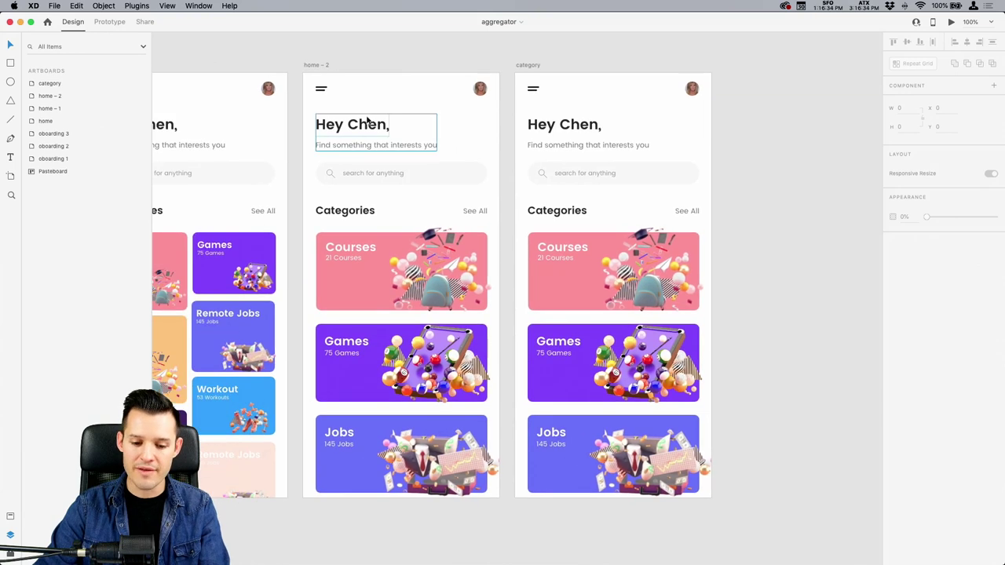
click(361, 139)
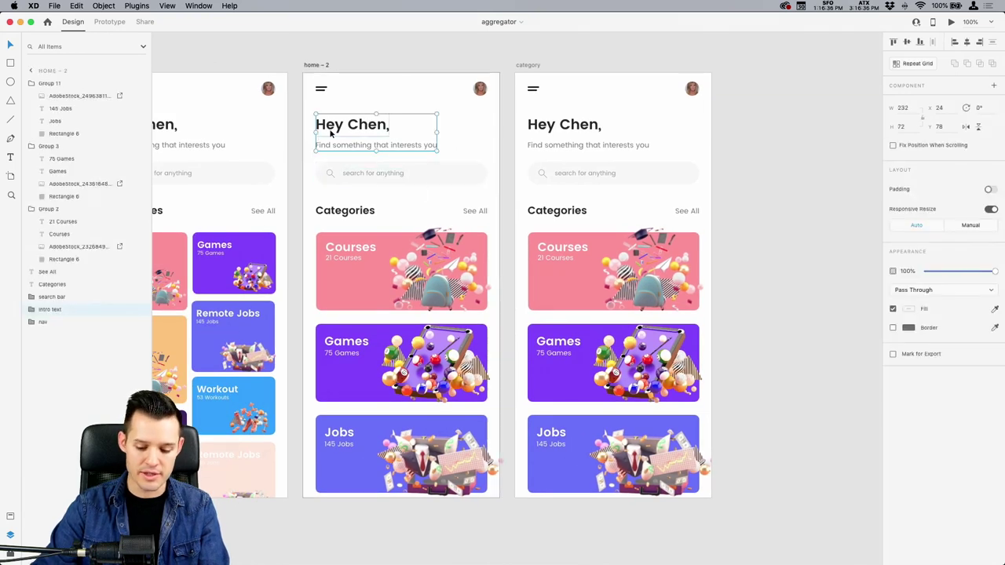
click(31, 83)
click(32, 96)
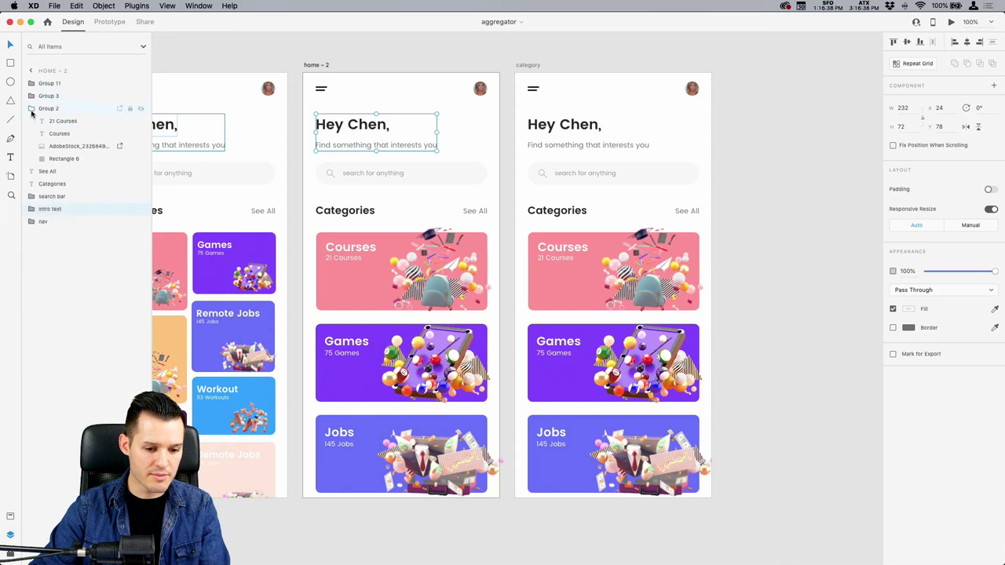
click(31, 108)
Delete the category artboard from the canvas.
click(524, 66)
key(Delete)
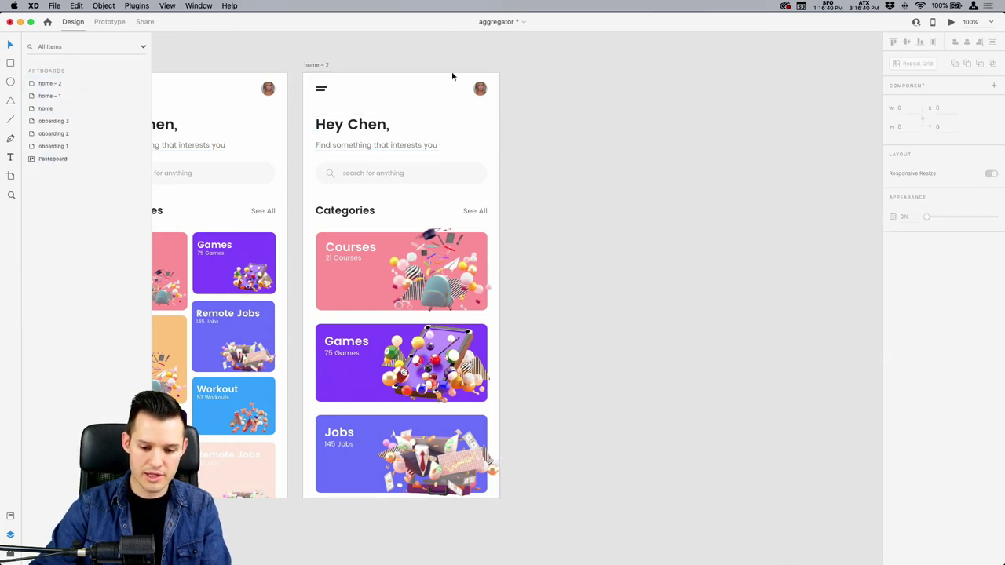
scroll(451, 110, left, 5)
click(453, 112)
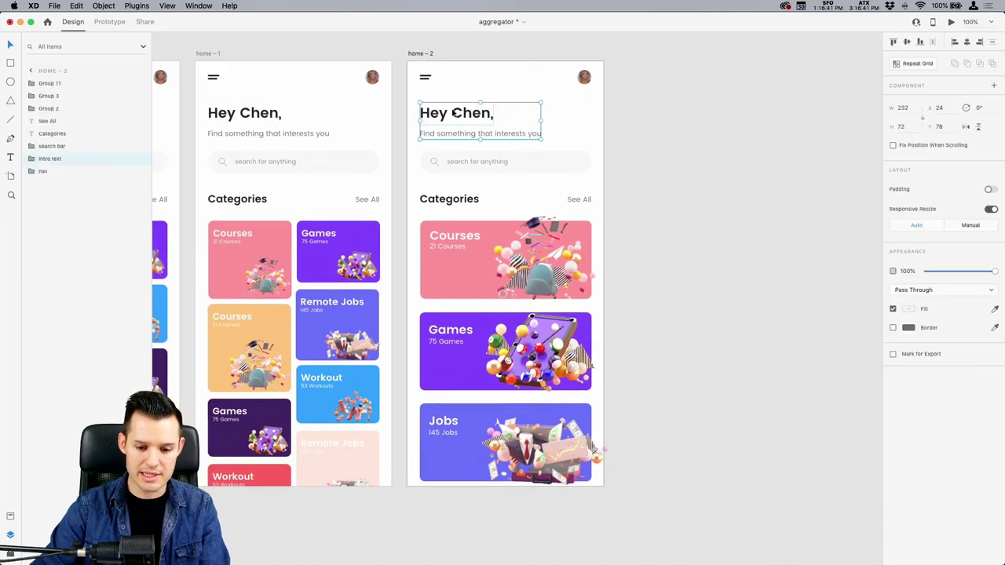
Name the Categories and See All group controls.
click(58, 147)
click(61, 135)
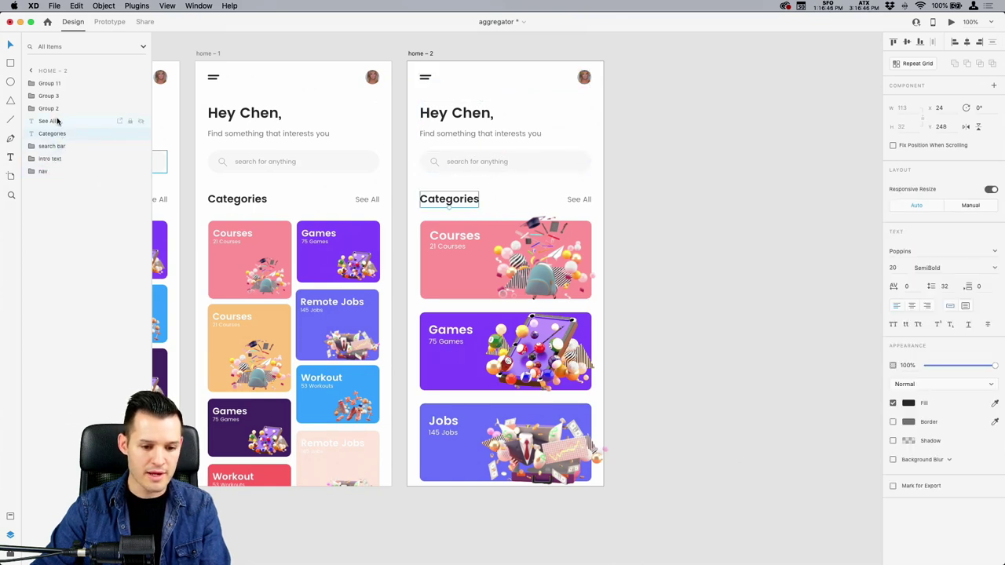
shift+click(56, 121)
double_click(57, 122)
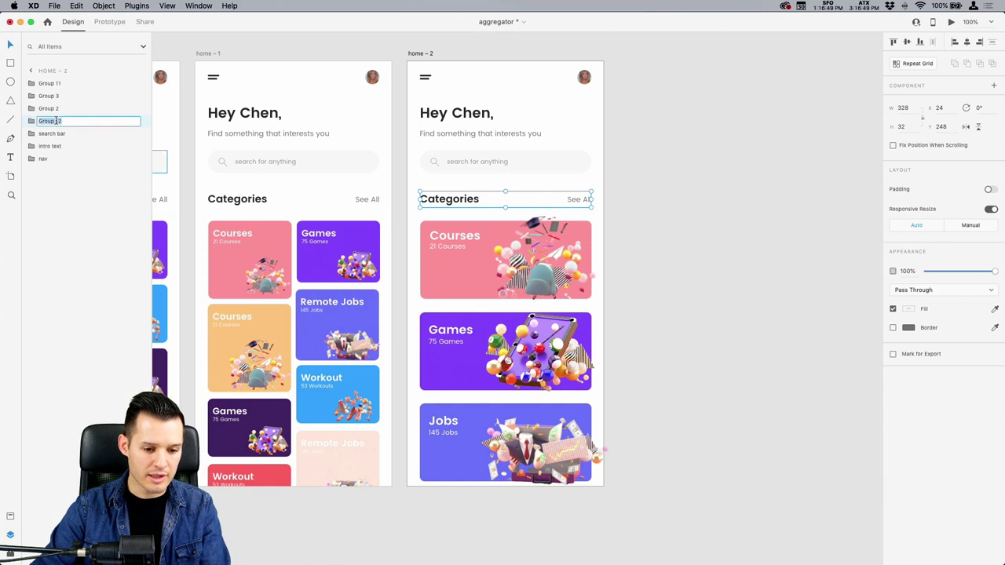
text(con)
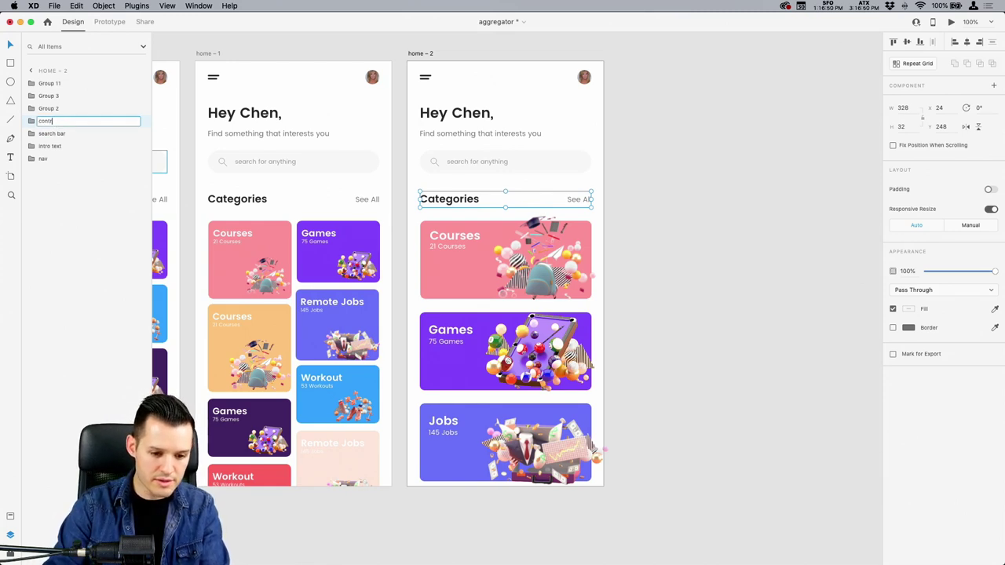
text(trols)
key(Return)
Rename the Courses, Games and Jobs card groups to cat1, cat2 and cat3.
click(53, 110)
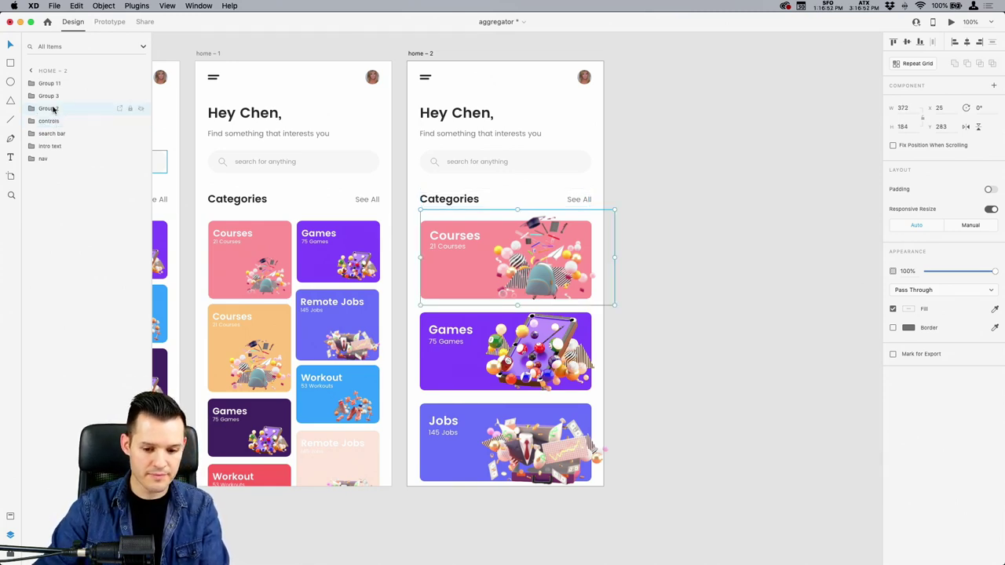
double_click(51, 109)
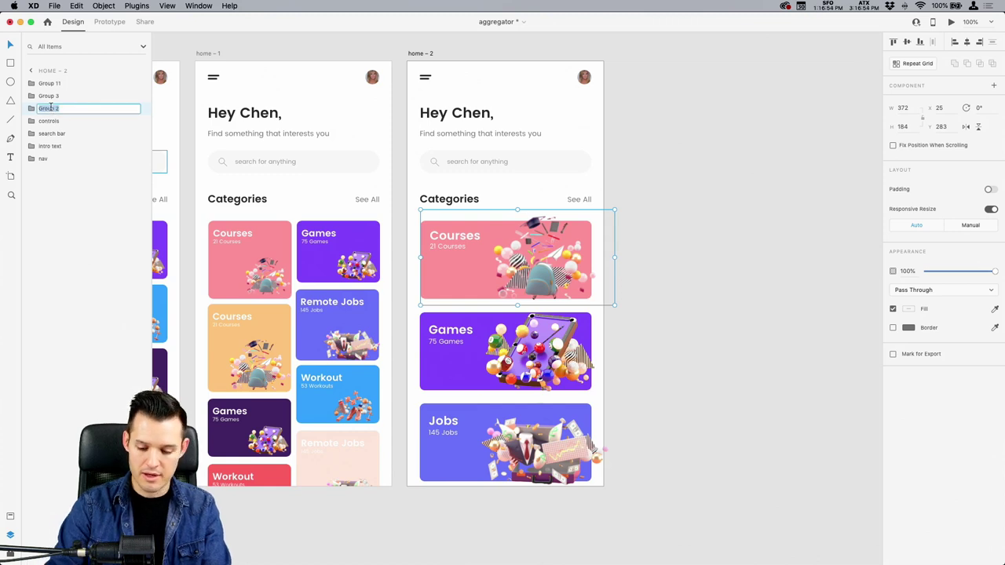
text(cat1)
key(Return)
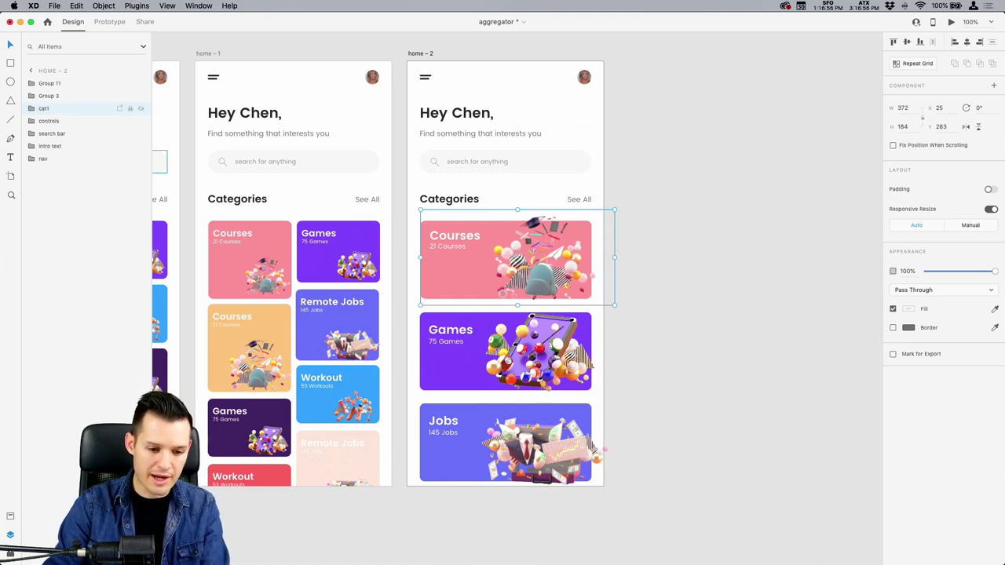
click(49, 95)
double_click(48, 95)
text(c)
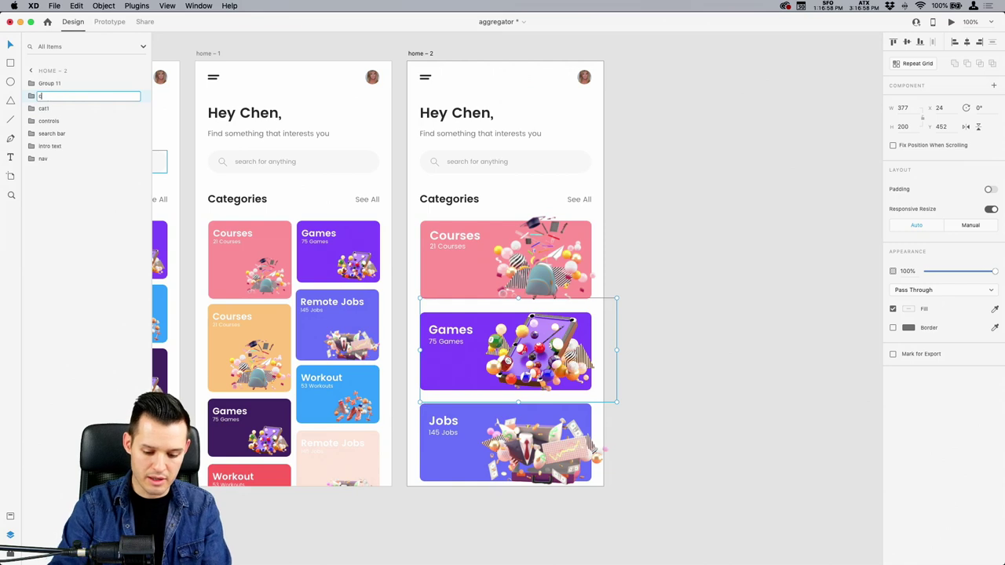
text(at2)
key(Return)
double_click(50, 84)
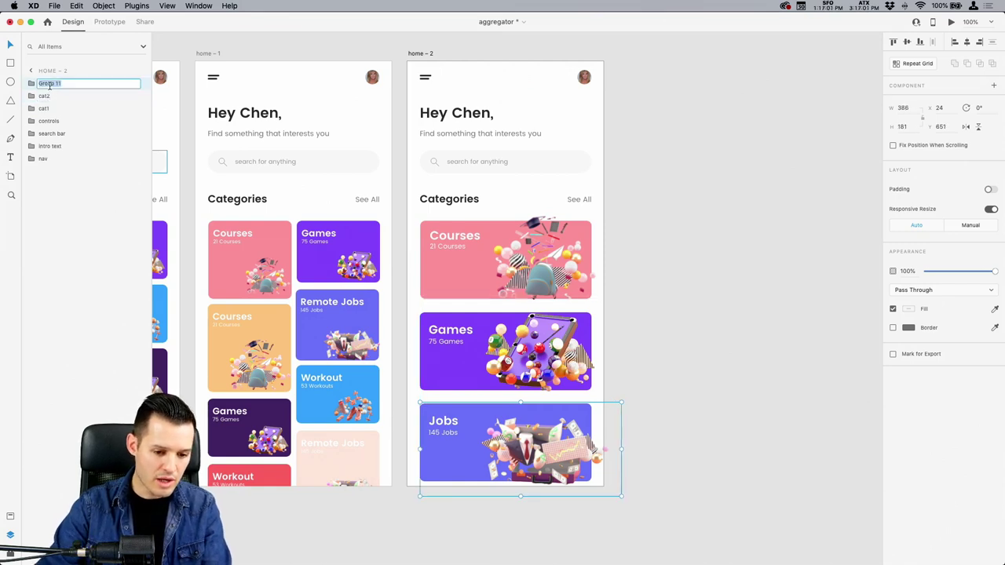
text(cat3)
key(Return)
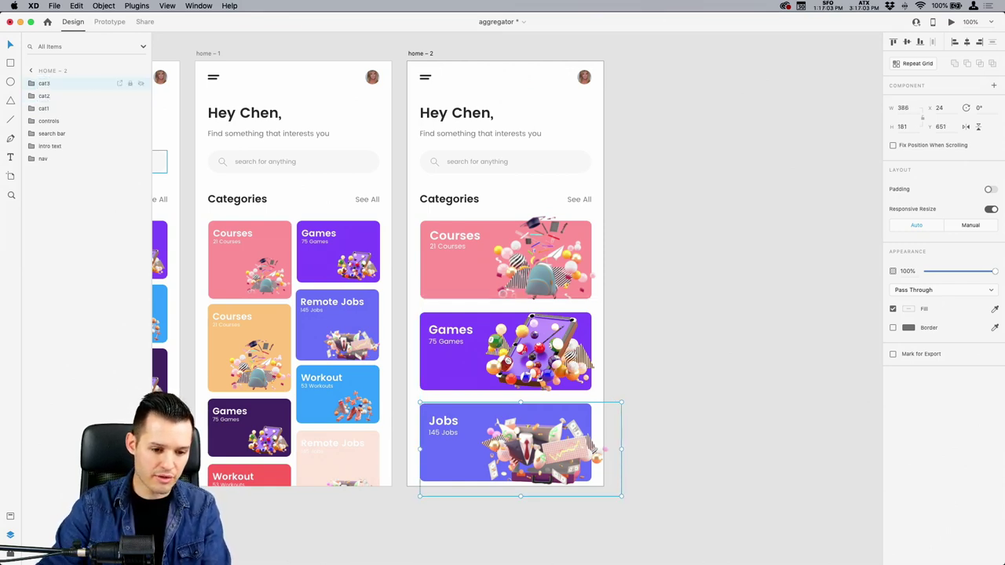
Inside cat1, rename the 21 Courses text to count and the Courses title to title.
click(31, 108)
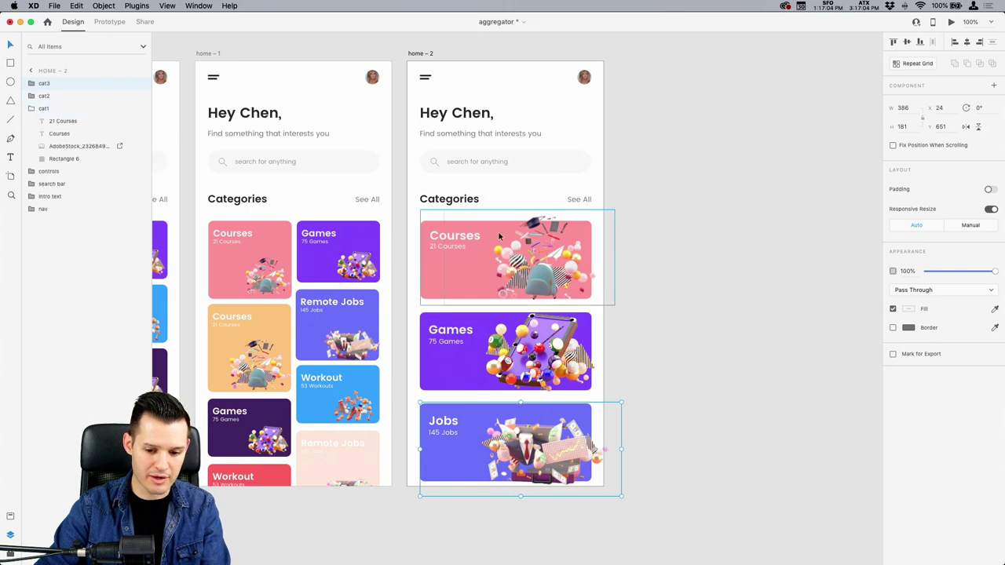
click(37, 109)
click(63, 123)
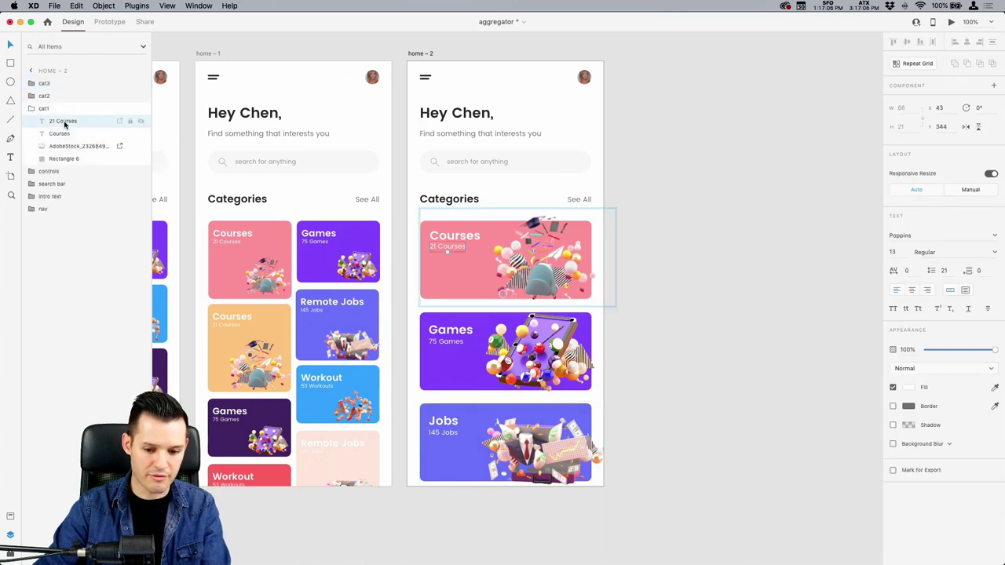
double_click(66, 121)
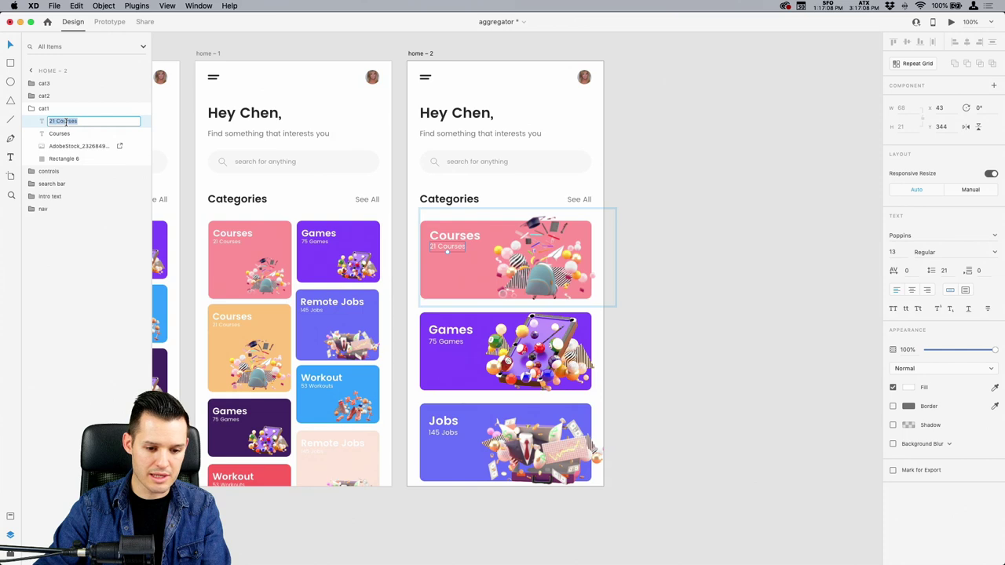
text(count)
key(Return)
click(62, 135)
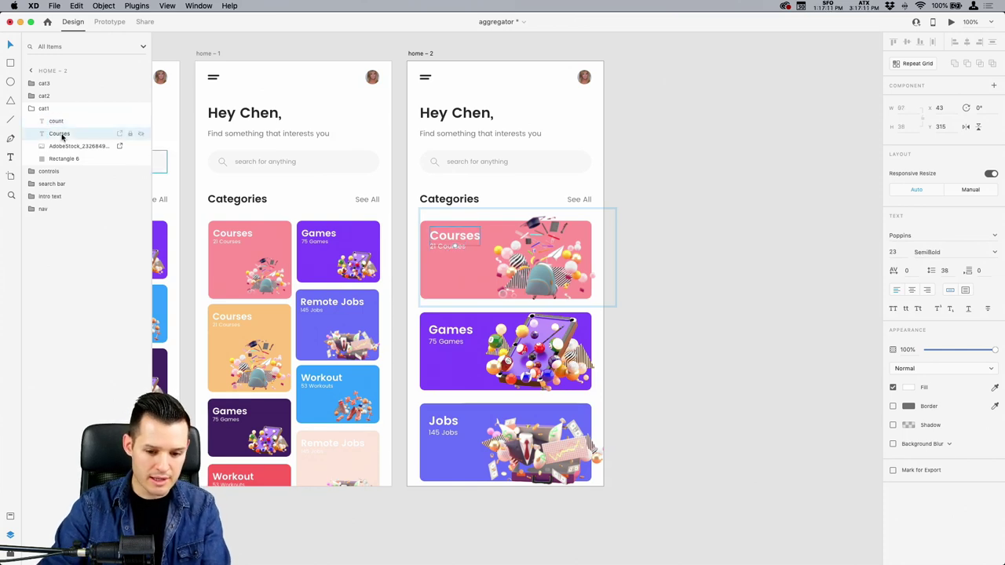
double_click(62, 135)
text(title)
key(Return)
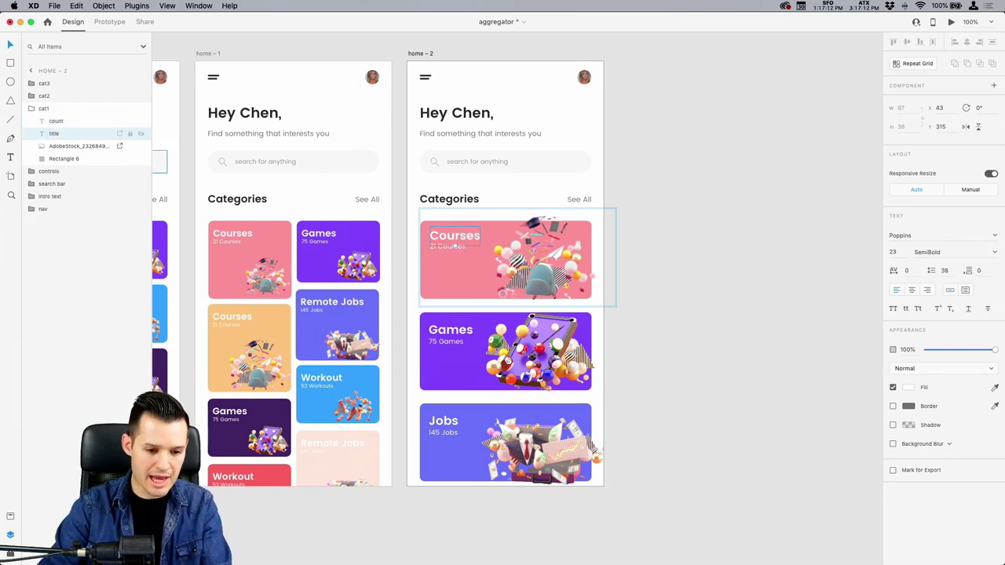
Rename cat1's 3D image layer to 3d and its pink Rectangle 6 to bg.
click(62, 148)
double_click(67, 146)
text(i)
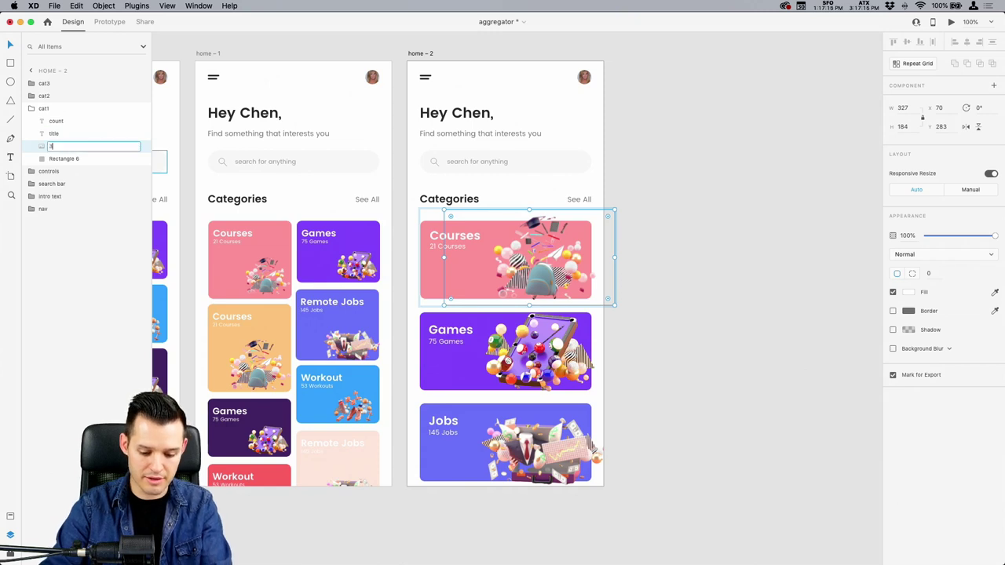
key(Return)
click(70, 159)
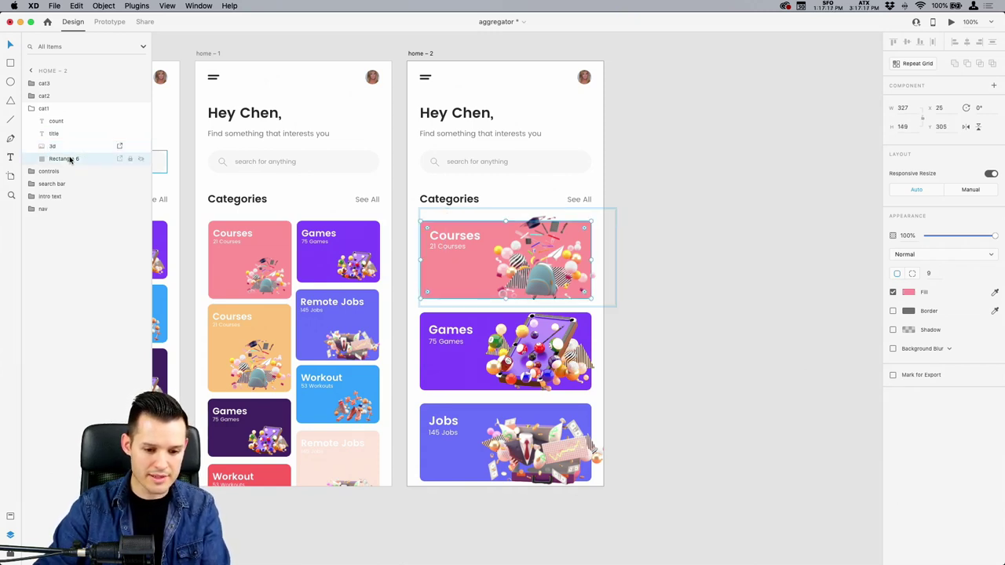
double_click(70, 159)
text(bg)
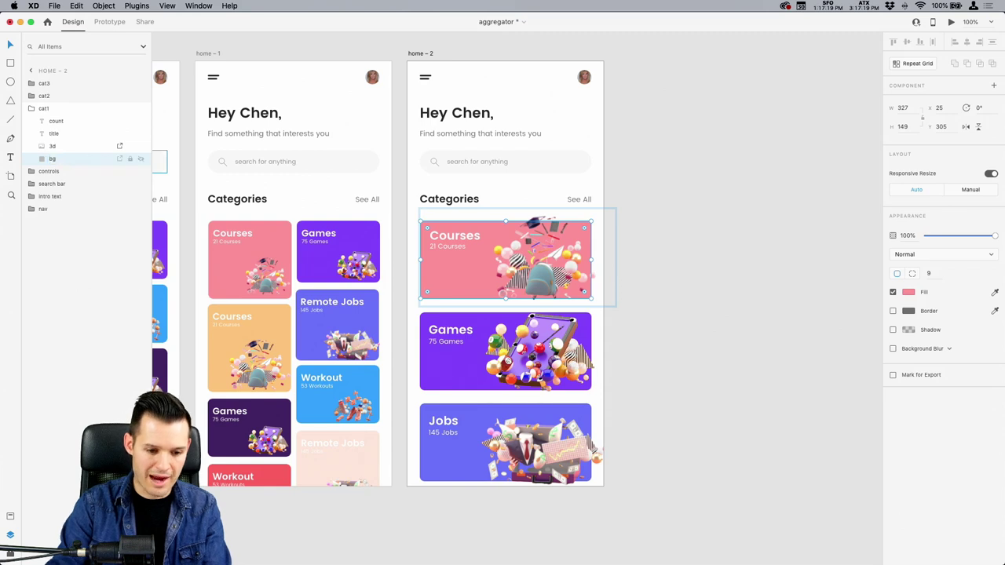
key(Return)
click(31, 112)
Save the document and recentre the home – 2 artboard in view.
click(711, 183)
key(super+s)
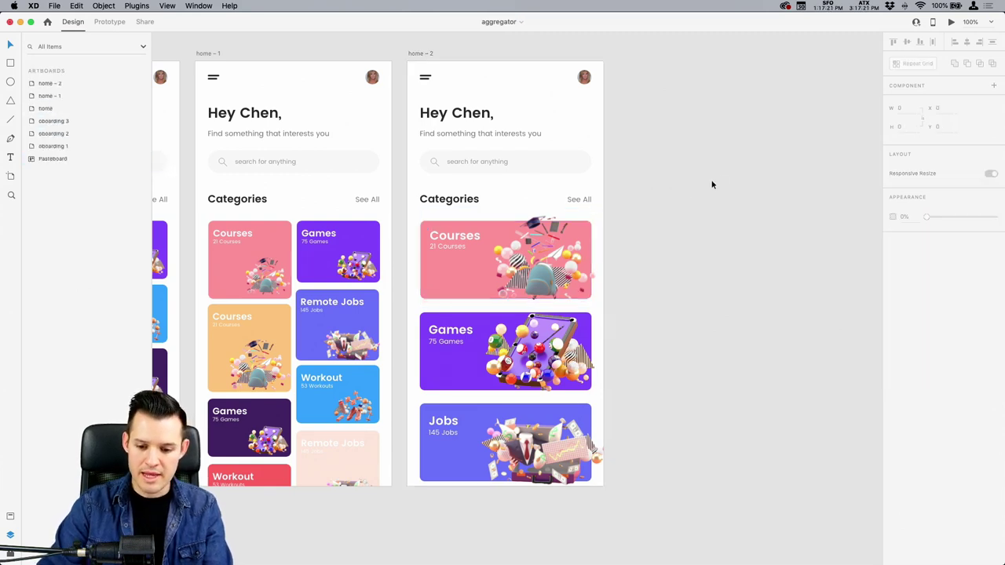
scroll(711, 183, right, 2)
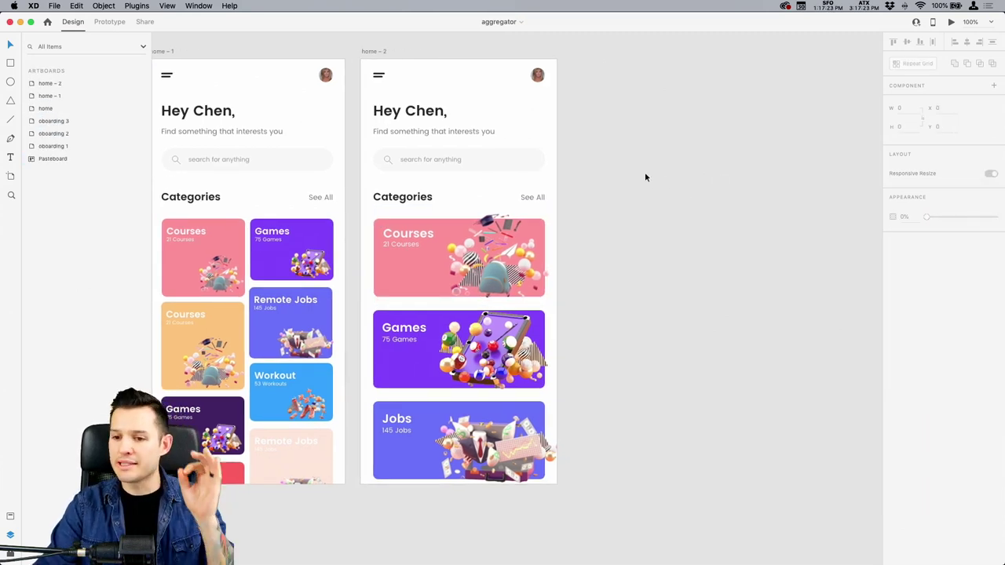
click(374, 51)
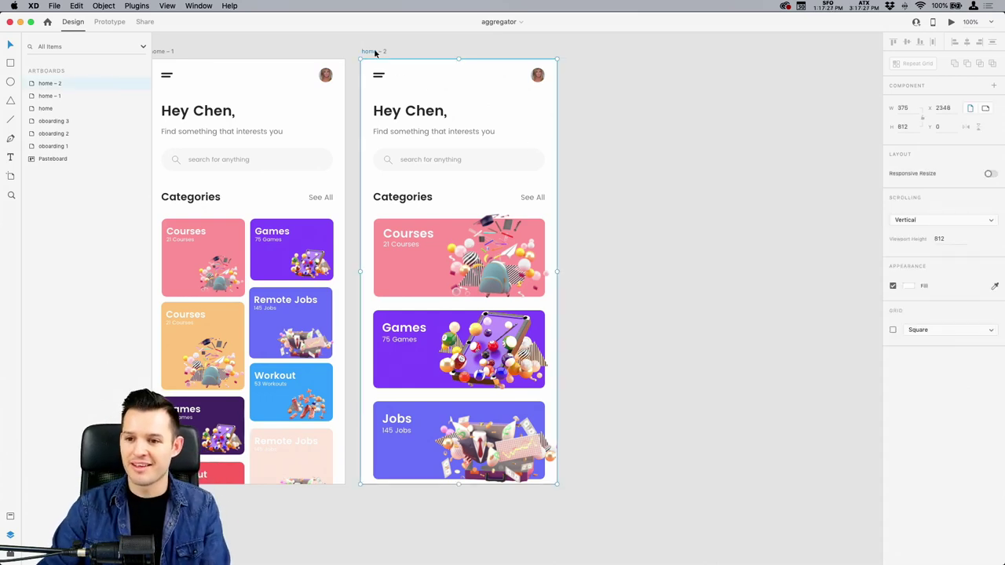
drag(441, 51, 381, 67)
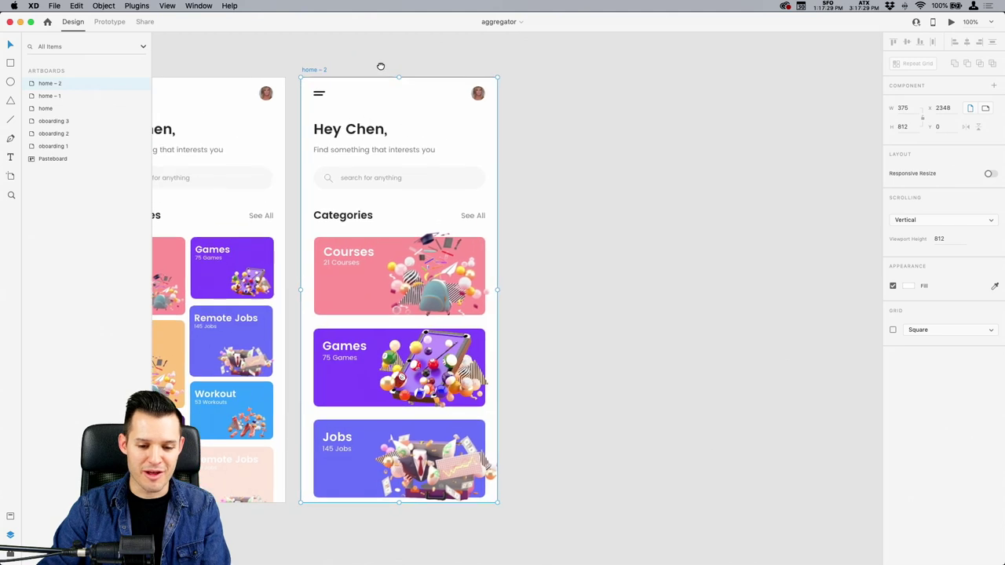
click(381, 70)
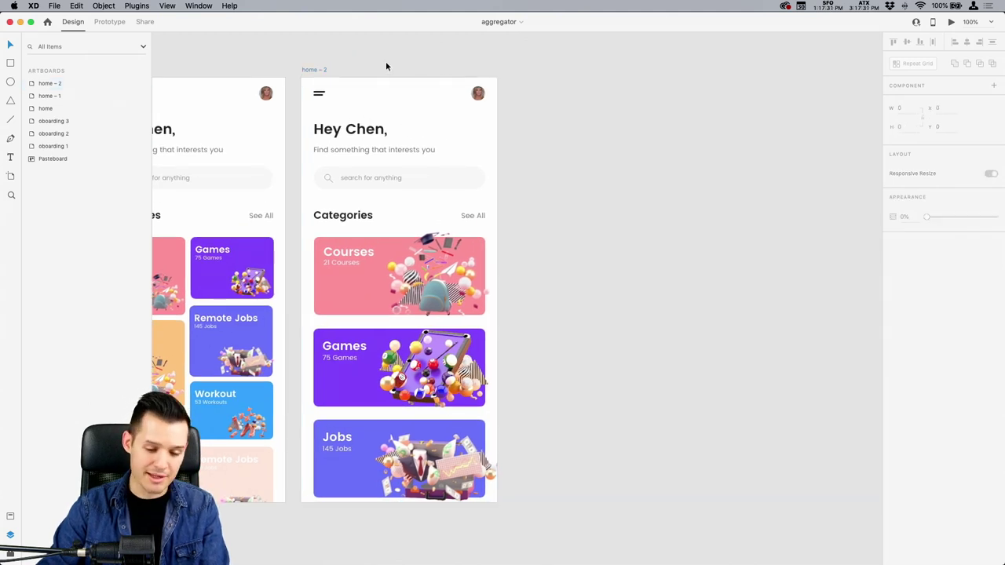
scroll(385, 63, left, 3)
scroll(342, 66, right, 3)
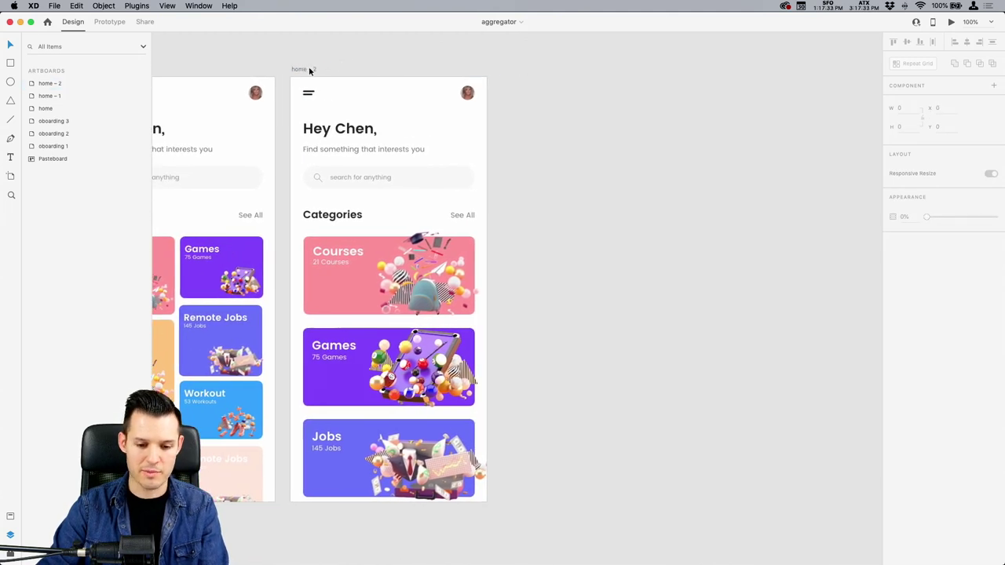
click(309, 70)
click(622, 406)
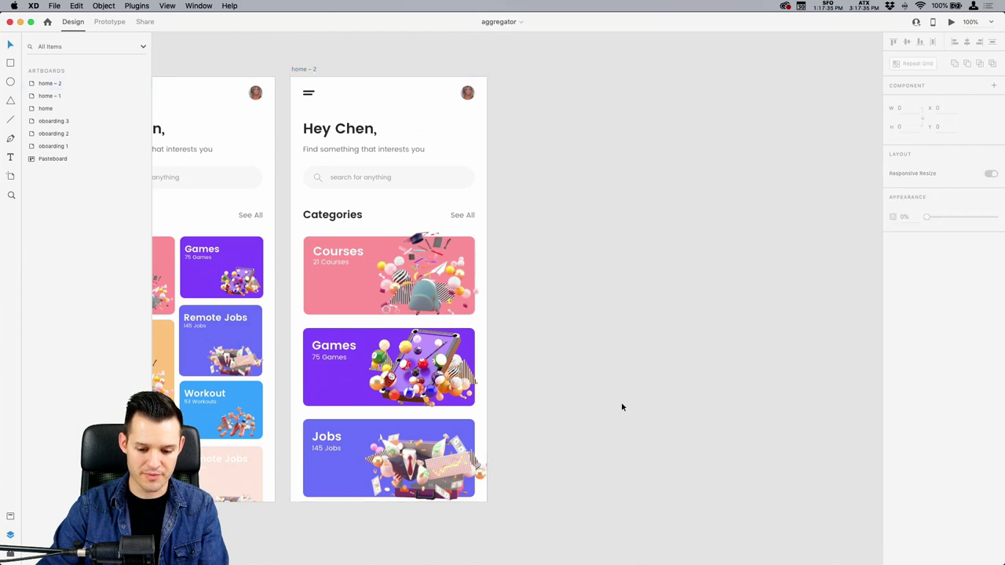
Nudge the Games and Jobs cards up, then the Jobs card up a few more pixels.
drag(598, 488, 303, 310)
key(Up)
key(Up)
key(Up)
key(Up)
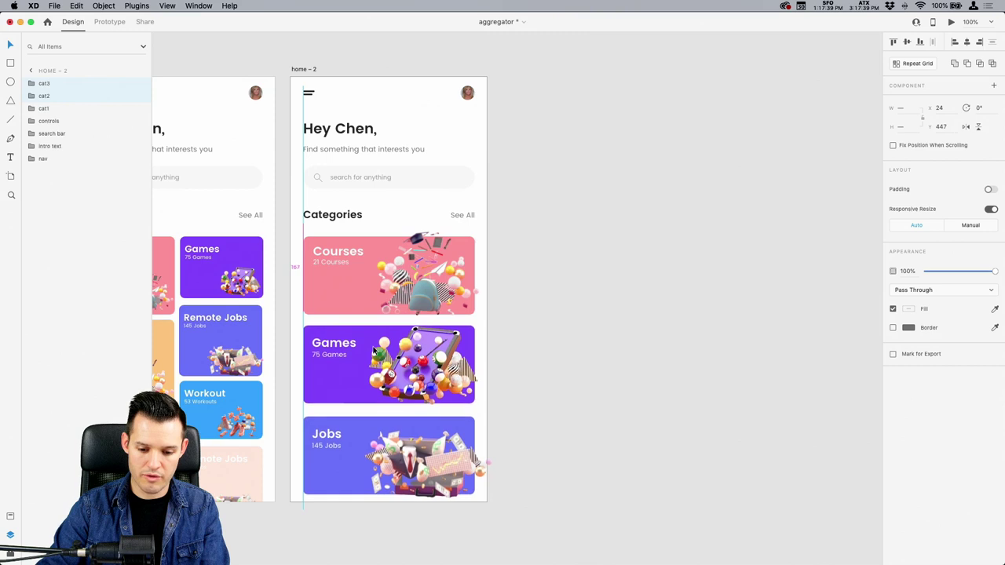
click(438, 451)
key(Up)
key(Up)
key(Up)
key(Up)
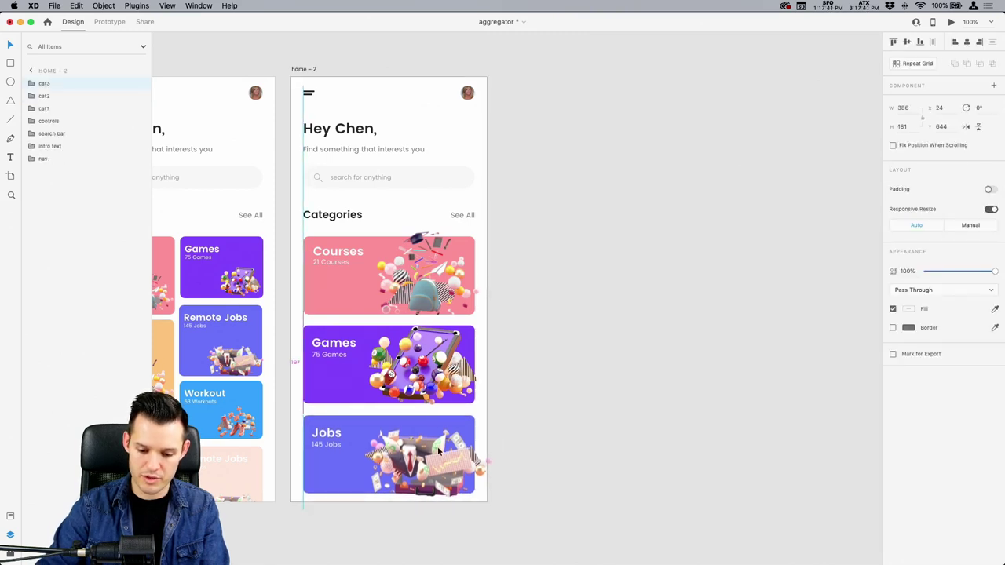
click(647, 400)
Duplicate home – 2 as a new home – 3 artboard and begin renaming it category.
scroll(612, 375, right, 2)
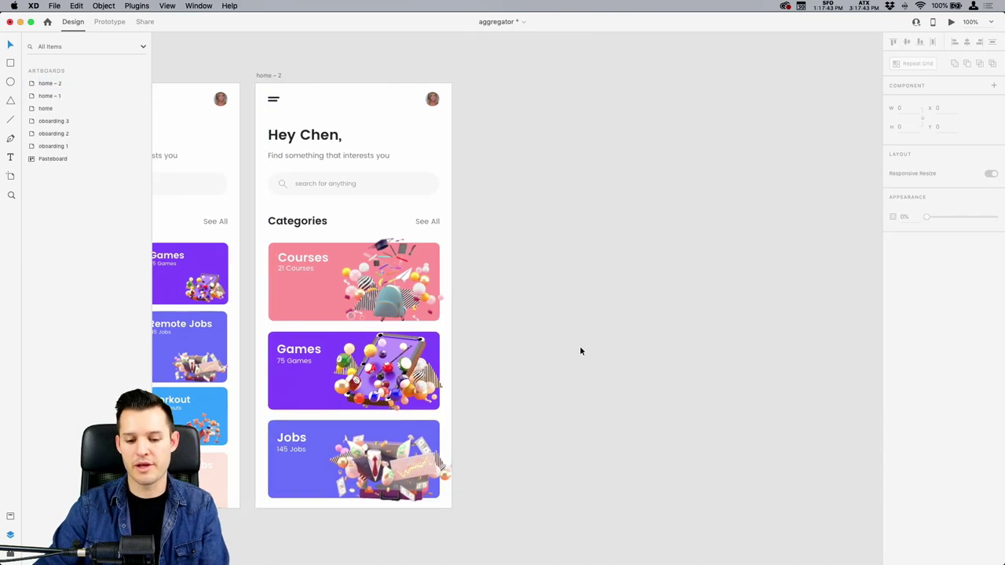
alt+drag(257, 76, 470, 76)
scroll(470, 64, left, 5)
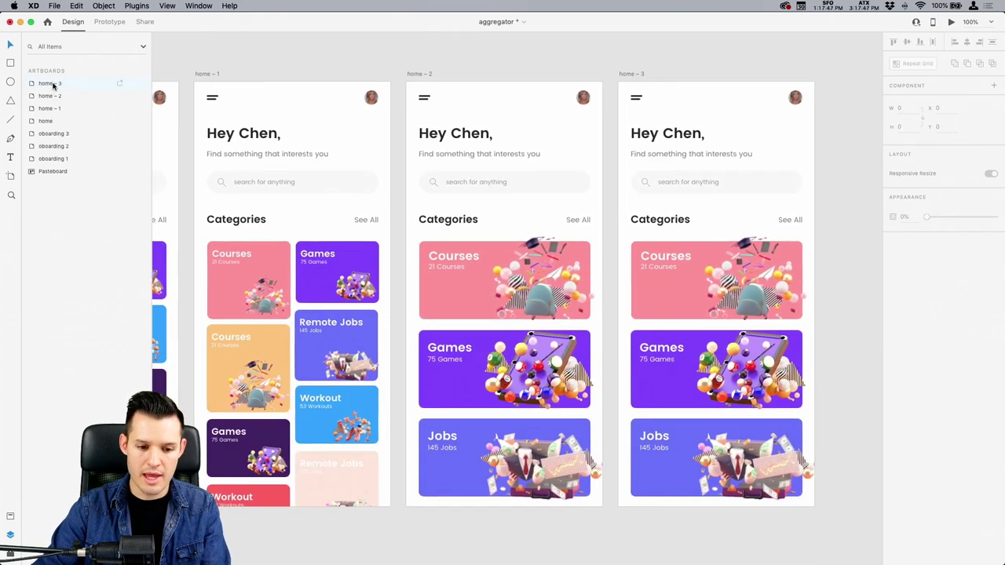
double_click(43, 84)
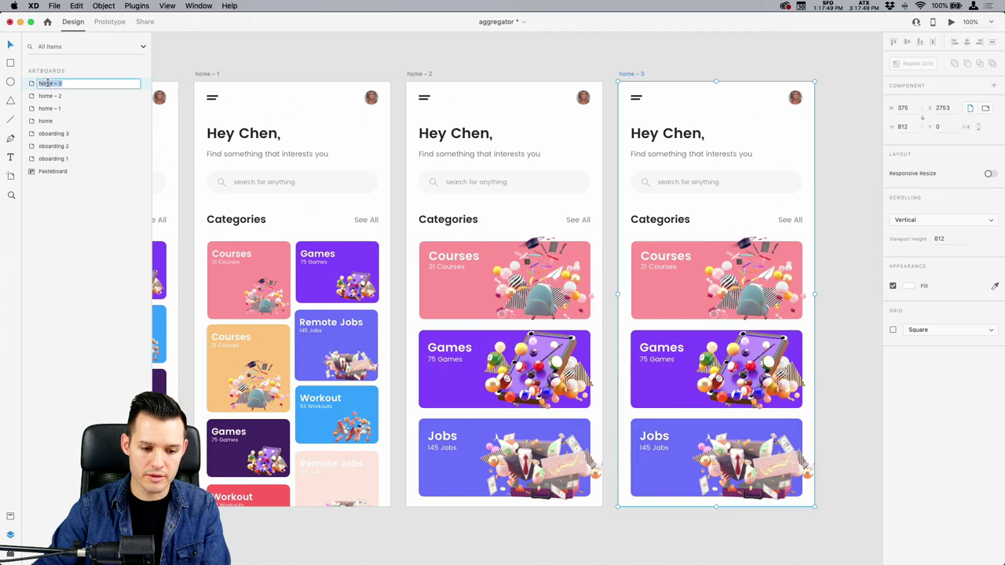
text(d)
text(ategory)
key(Return)
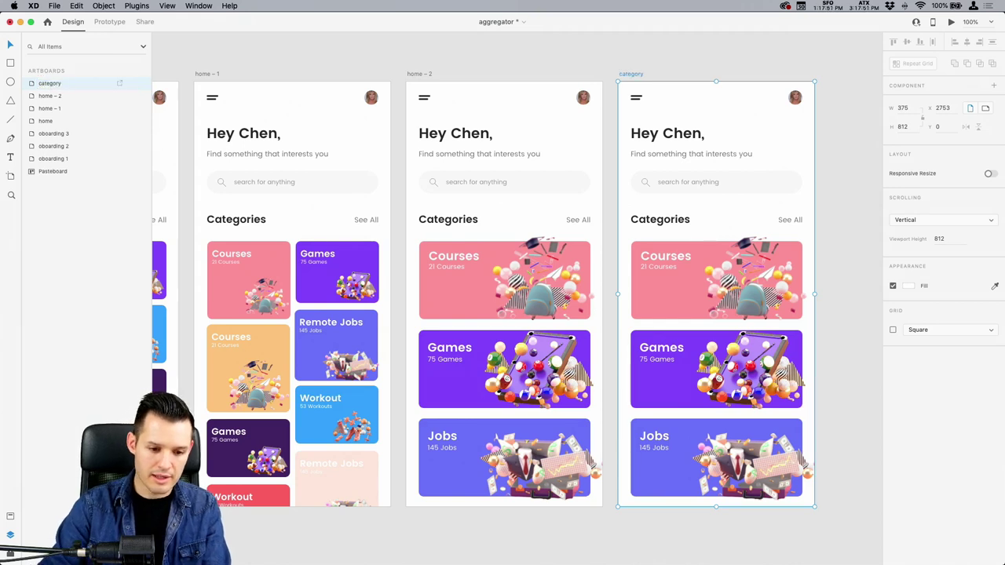
click(597, 59)
key(ctrl+s)
scroll(551, 64, right, 3)
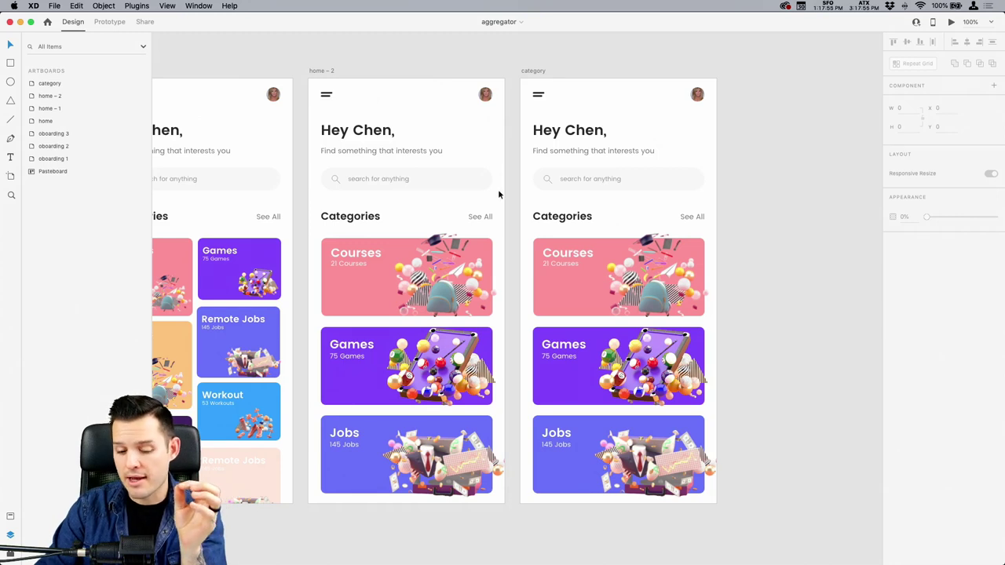
click(447, 248)
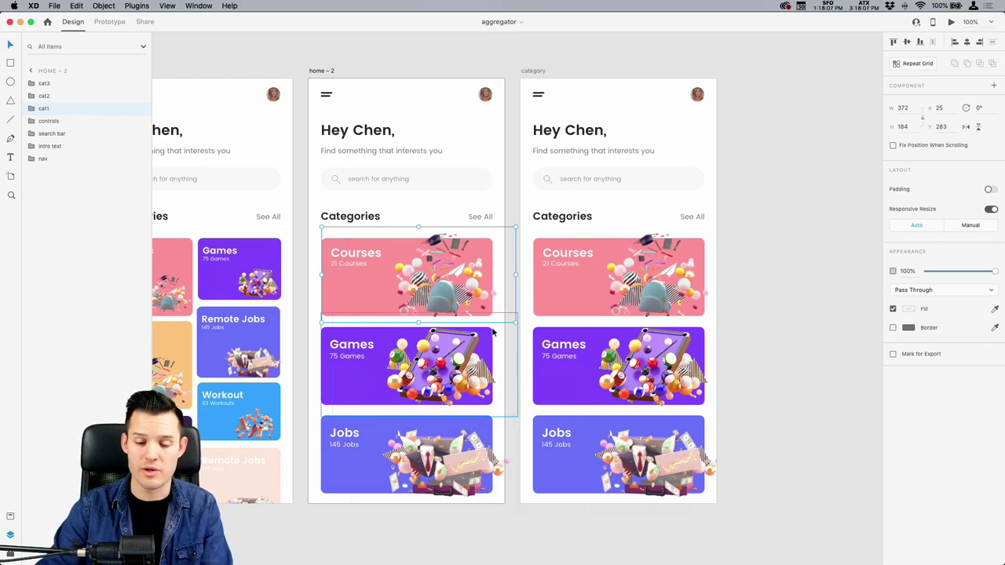
click(595, 355)
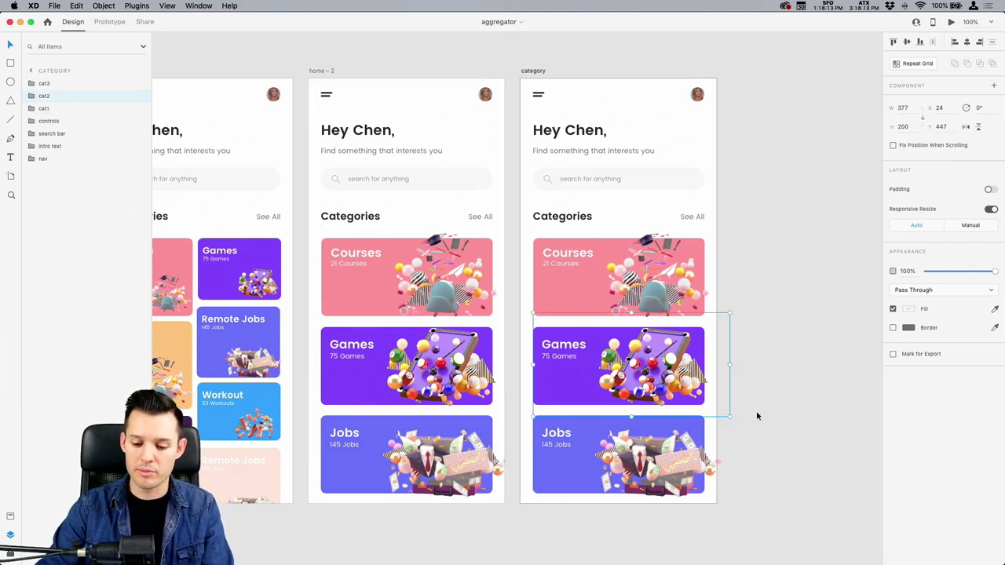
drag(557, 466, 744, 375)
key(super+z)
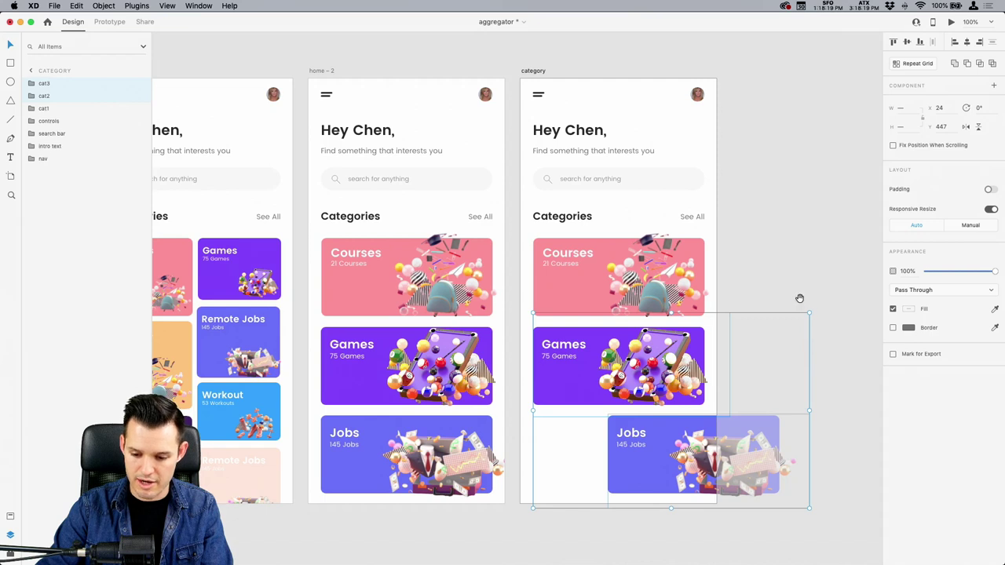
Try moving and grouping the category cards, then undo those attempts.
drag(799, 298, 672, 259)
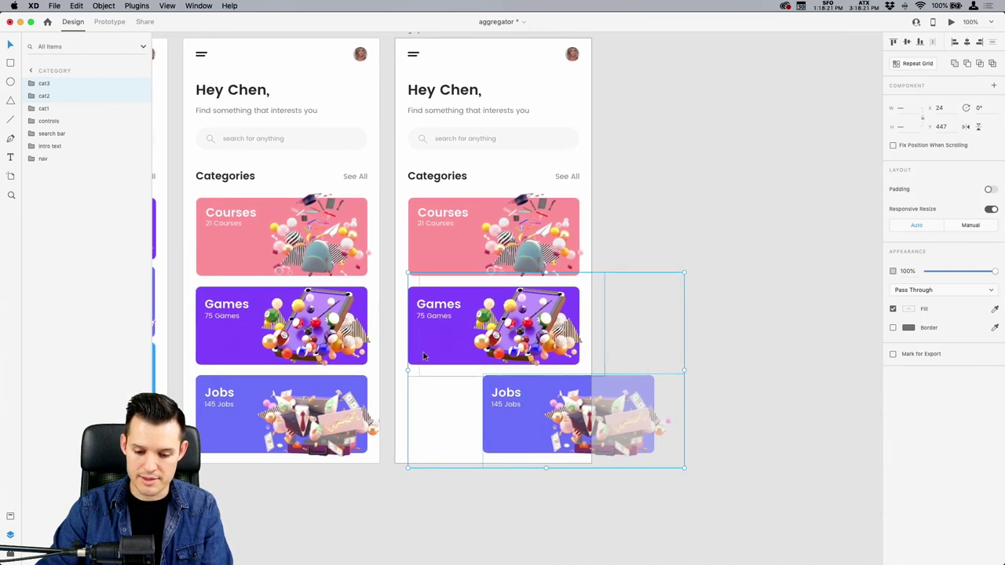
drag(424, 354, 600, 354)
key(super+z)
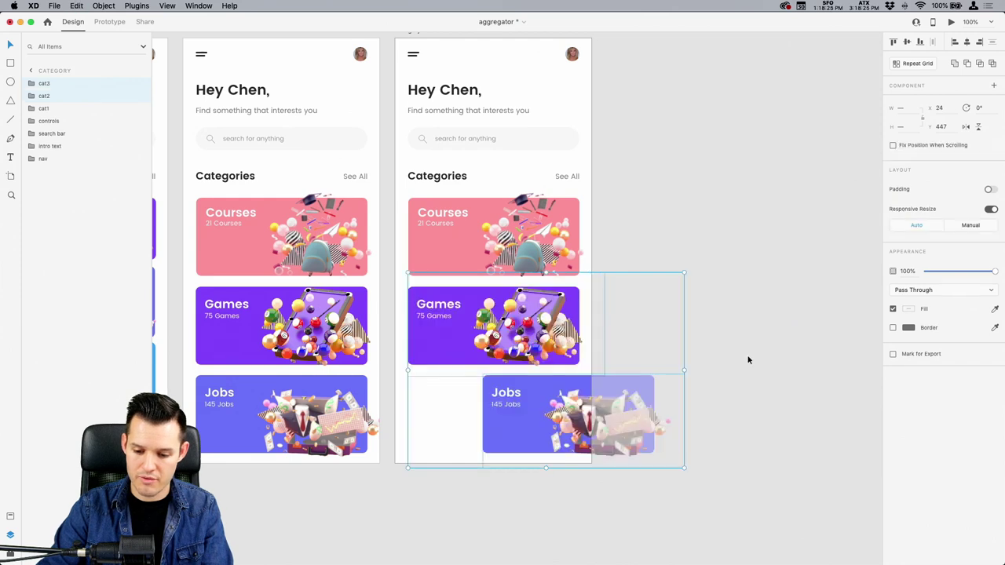
click(742, 353)
click(532, 393)
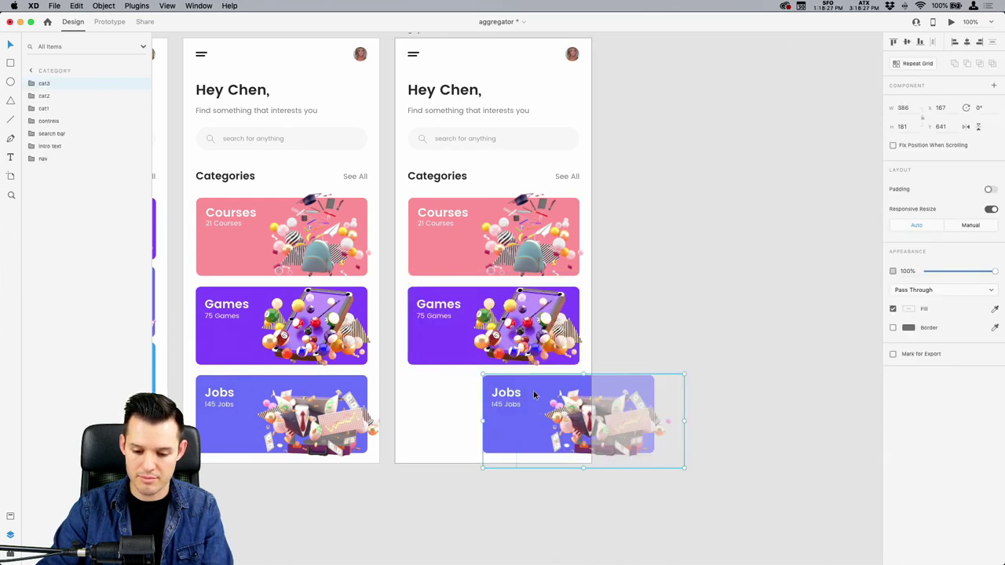
click(708, 313)
key(super+z)
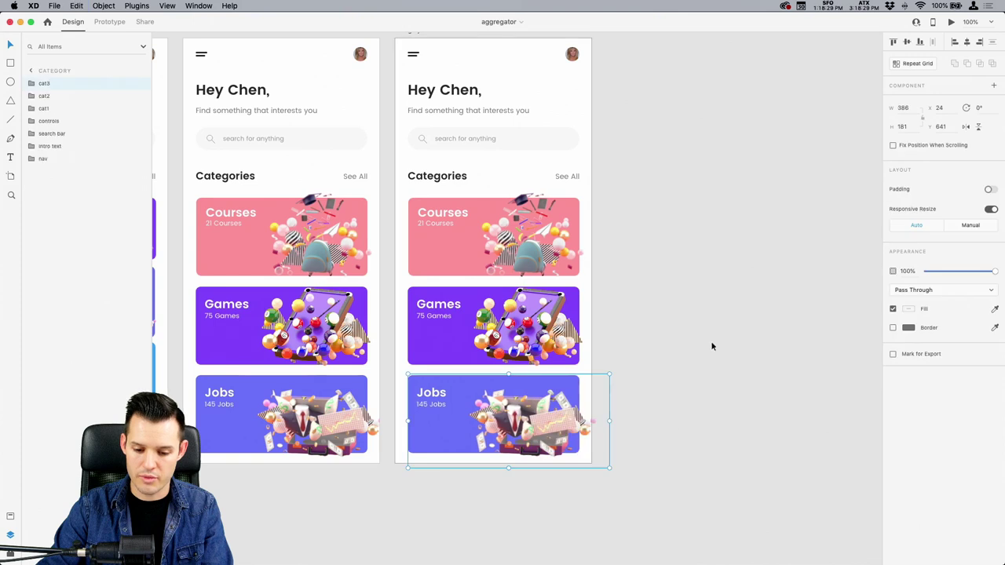
drag(671, 434, 436, 211)
key(super+g)
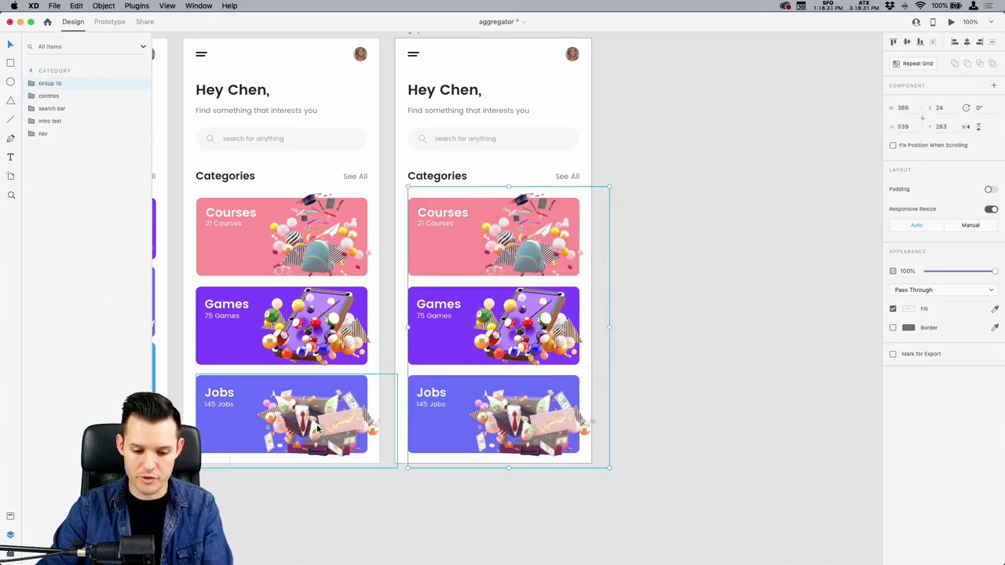
key(super+z)
Group the Games and Jobs cards on category and name the group 'extras'.
drag(686, 475, 431, 378)
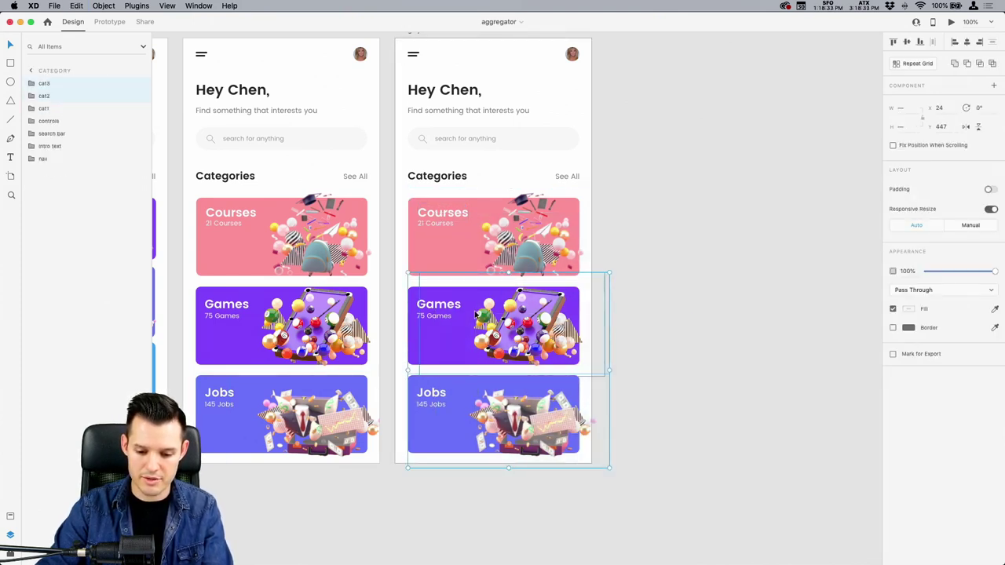
key(super+g)
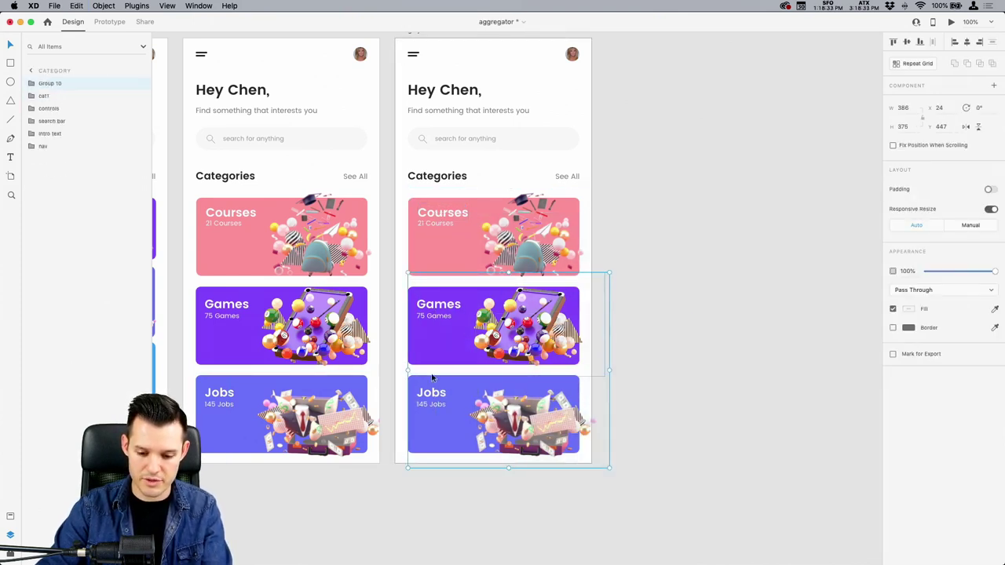
double_click(53, 83)
text(extras)
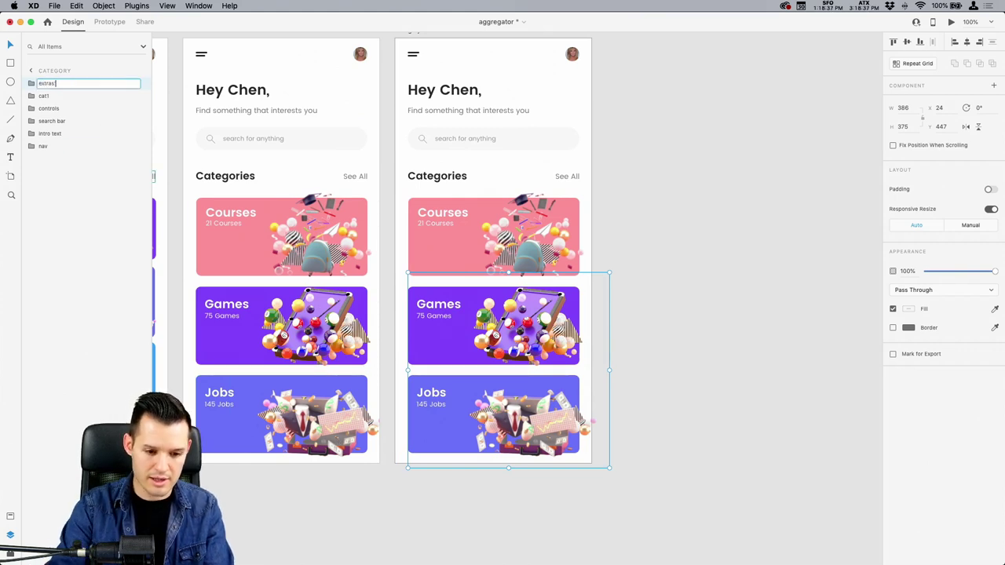
key(Return)
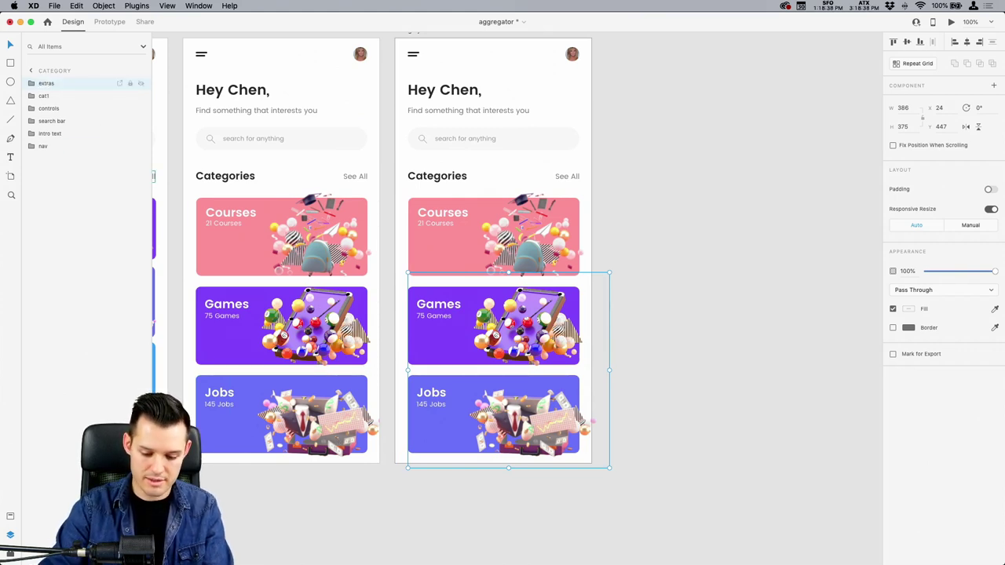
On home – 2, rename the Games and Jobs group to 'cards'.
click(237, 314)
click(307, 490)
click(341, 453)
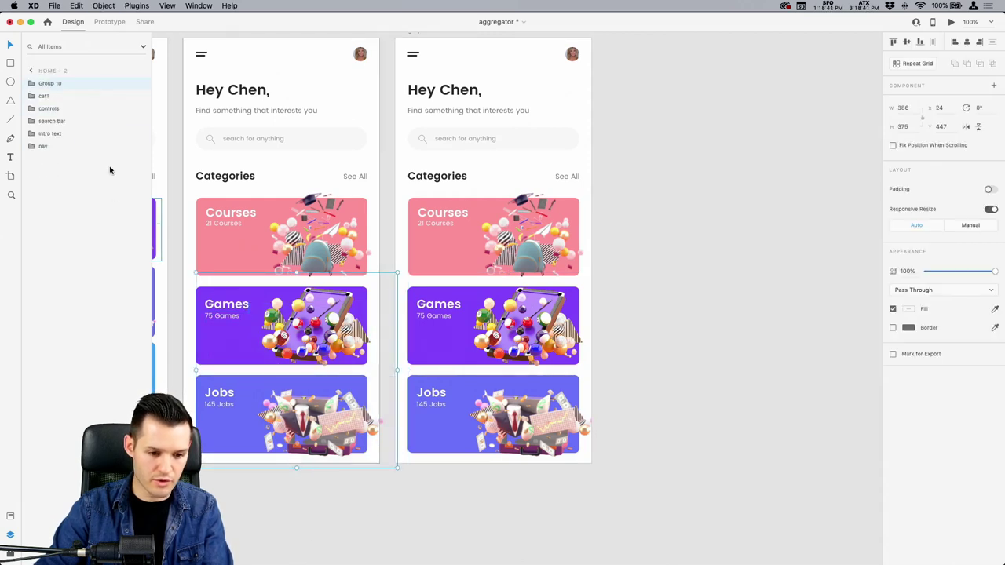
double_click(59, 83)
text(cards)
key(Return)
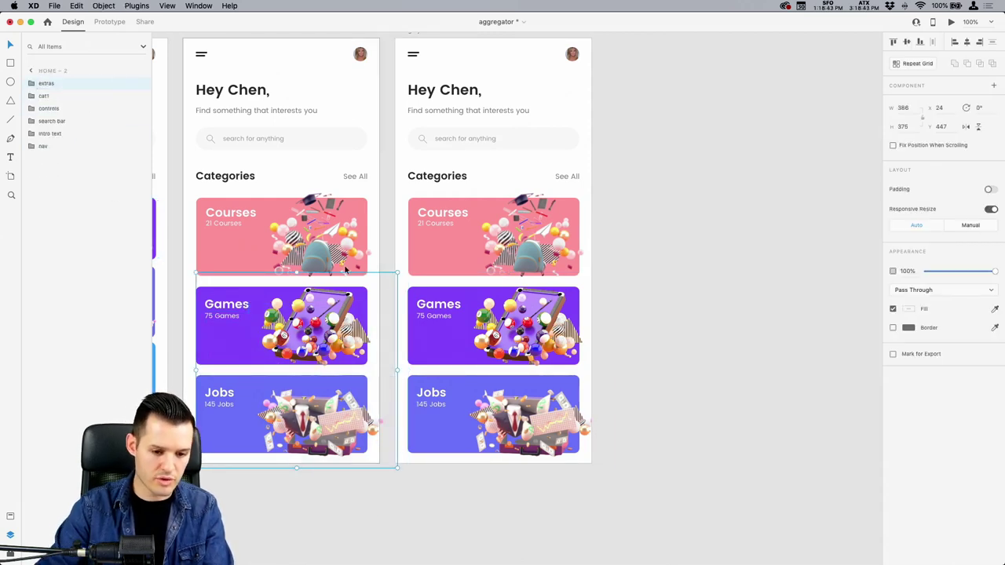
Shift the Jobs and Games cards inside the extras group further right.
click(785, 396)
click(497, 353)
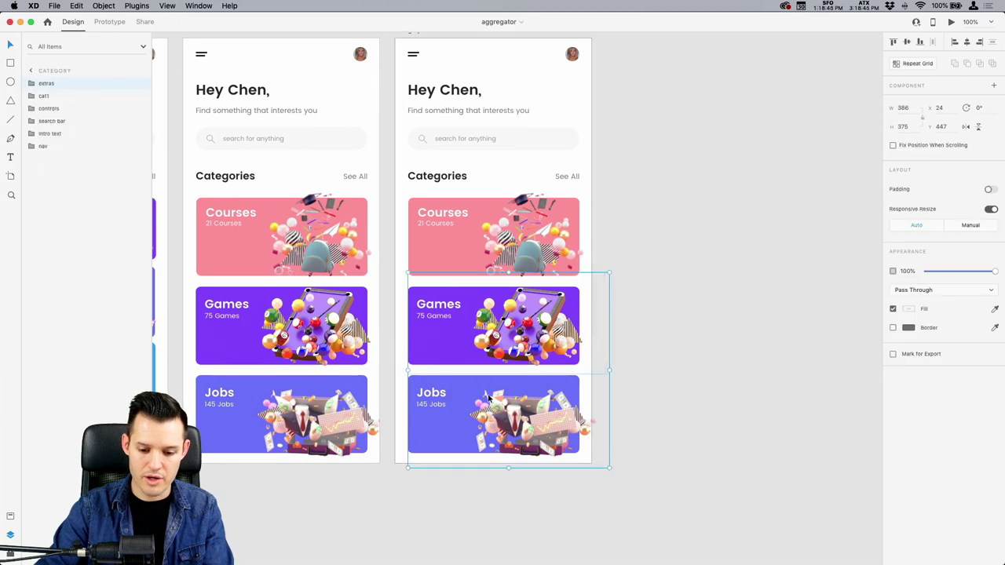
double_click(484, 402)
drag(484, 402, 569, 420)
click(713, 379)
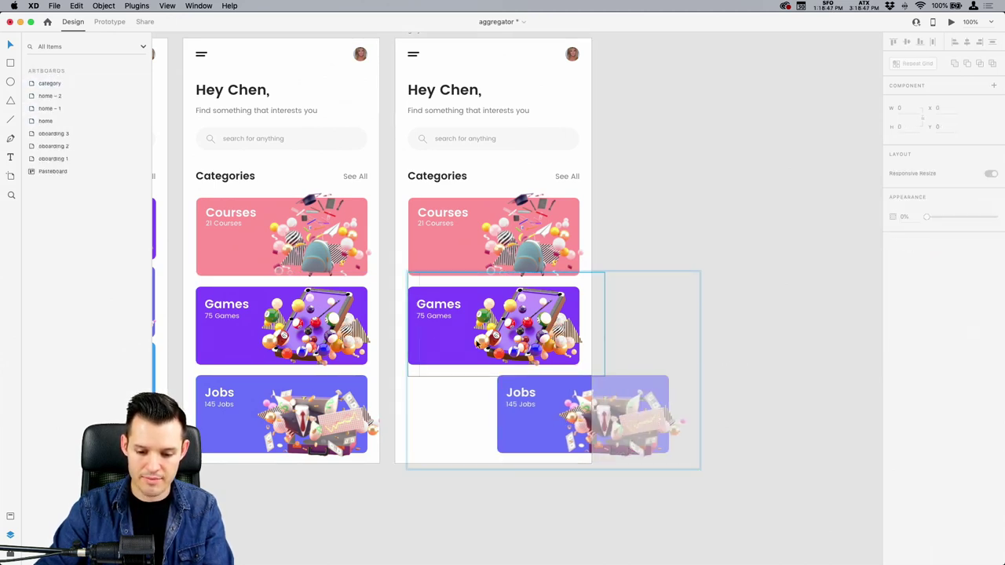
double_click(438, 340)
drag(438, 340, 609, 336)
Fade the extras group on category to 0% opacity.
key(Escape)
click(714, 345)
drag(995, 271, 724, 281)
click(699, 195)
drag(699, 194, 814, 291)
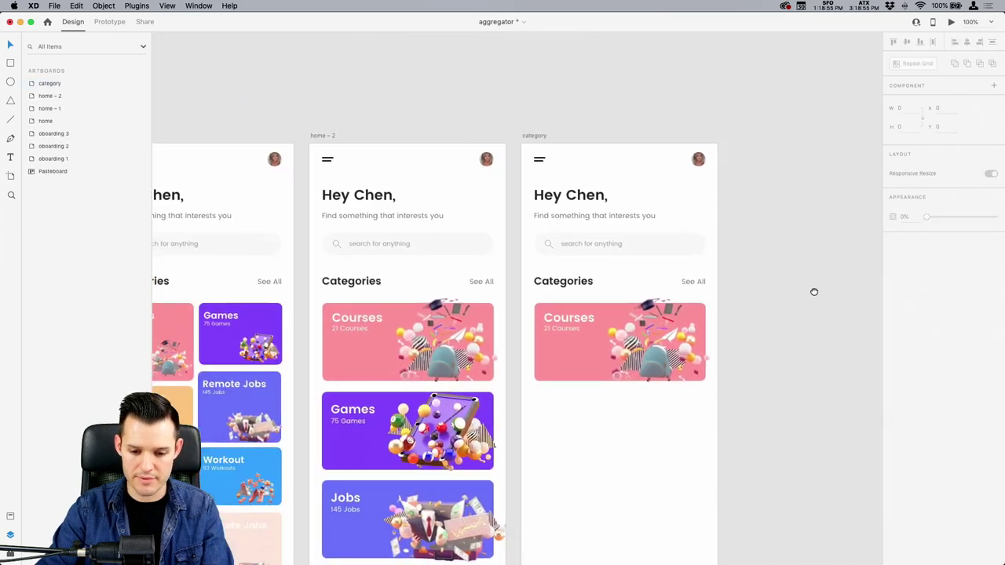
drag(731, 249, 457, 150)
Move the greeting, search bar and Categories row to the artboard top and fade them out.
click(550, 217)
drag(681, 243, 471, 131)
click(560, 176)
drag(561, 175, 558, 149)
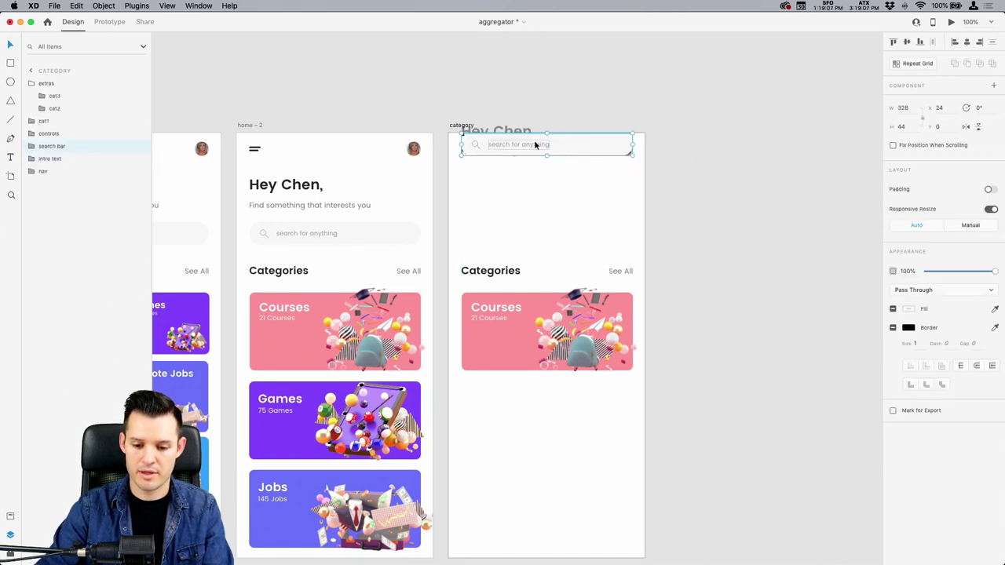
shift+click(535, 145)
drag(993, 271, 898, 279)
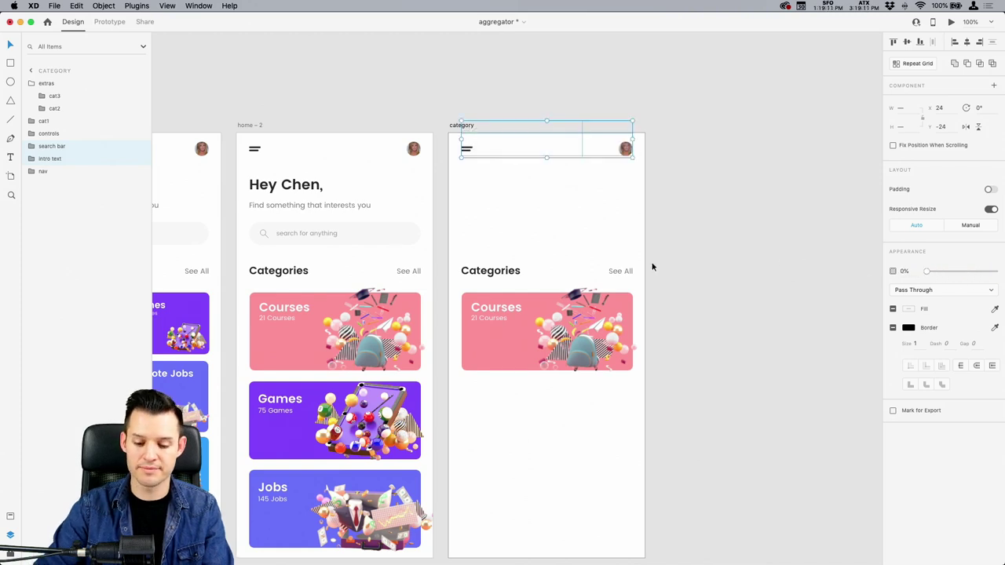
click(626, 270)
drag(625, 270, 609, 131)
drag(993, 272, 926, 272)
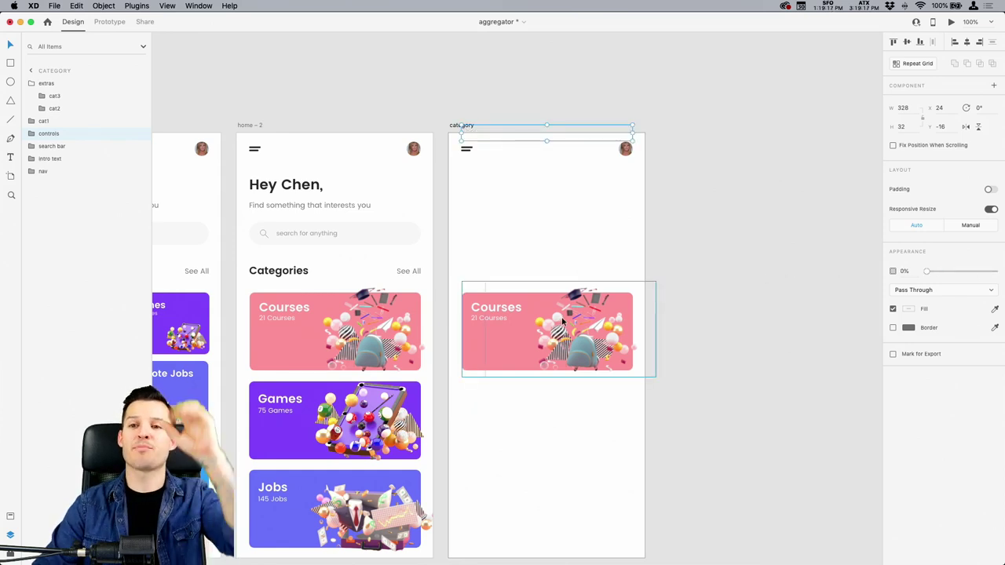
Make the Courses card background square-cornered and stretch it to the artboard's top and right edges.
click(473, 348)
double_click(474, 355)
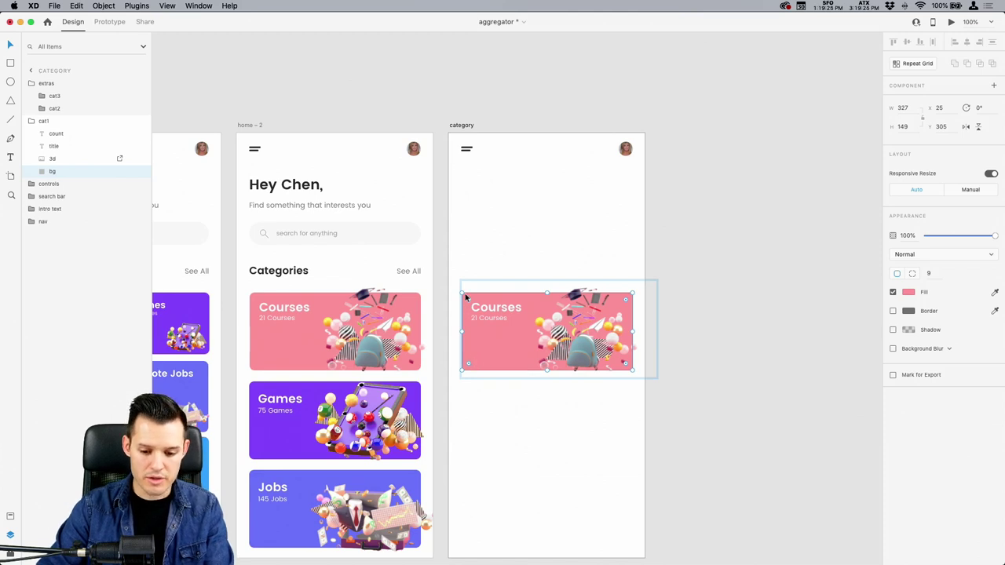
drag(468, 298, 448, 275)
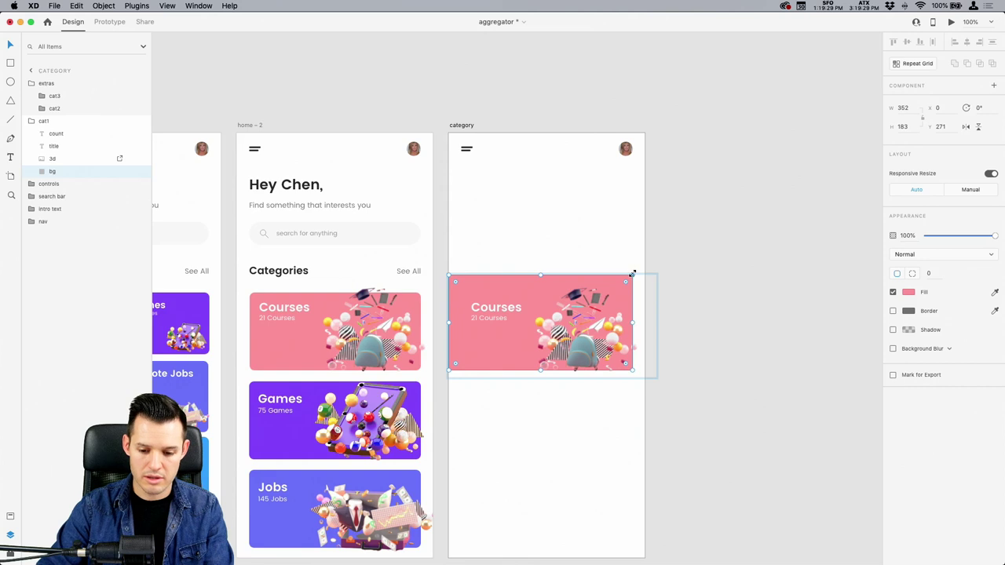
drag(633, 273, 645, 256)
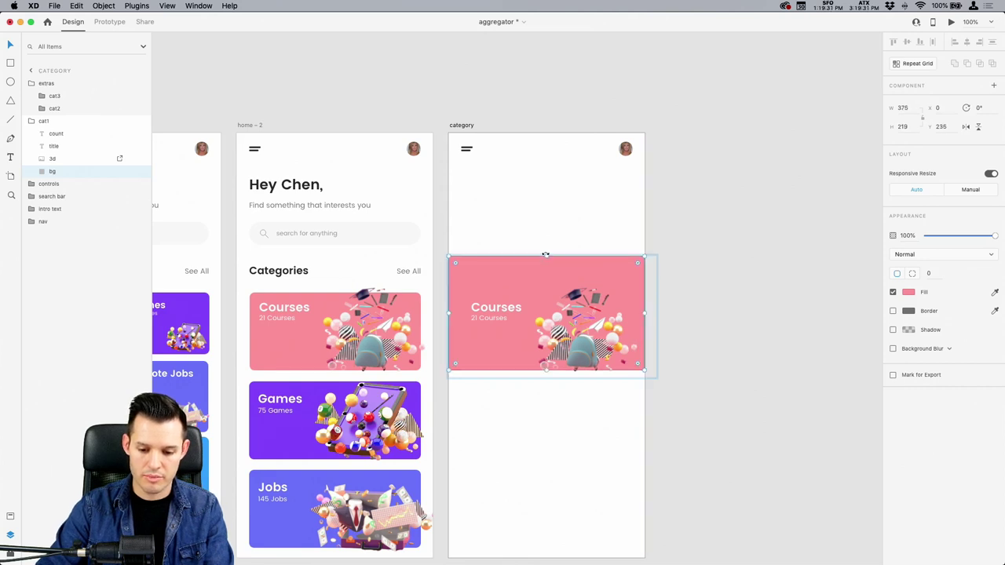
drag(546, 255, 529, 134)
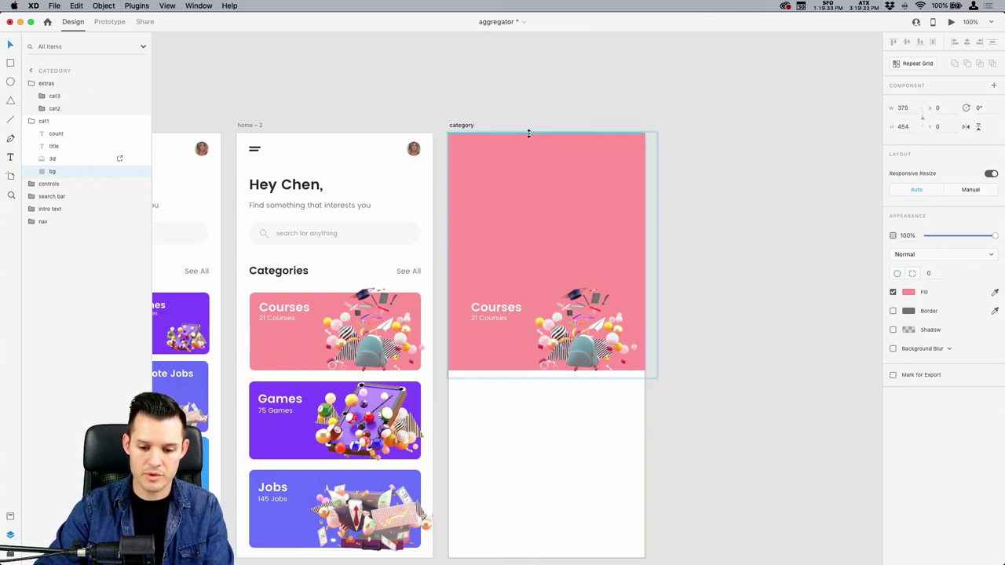
Enlarge the 3d illustration to about double size and shift it right.
click(587, 322)
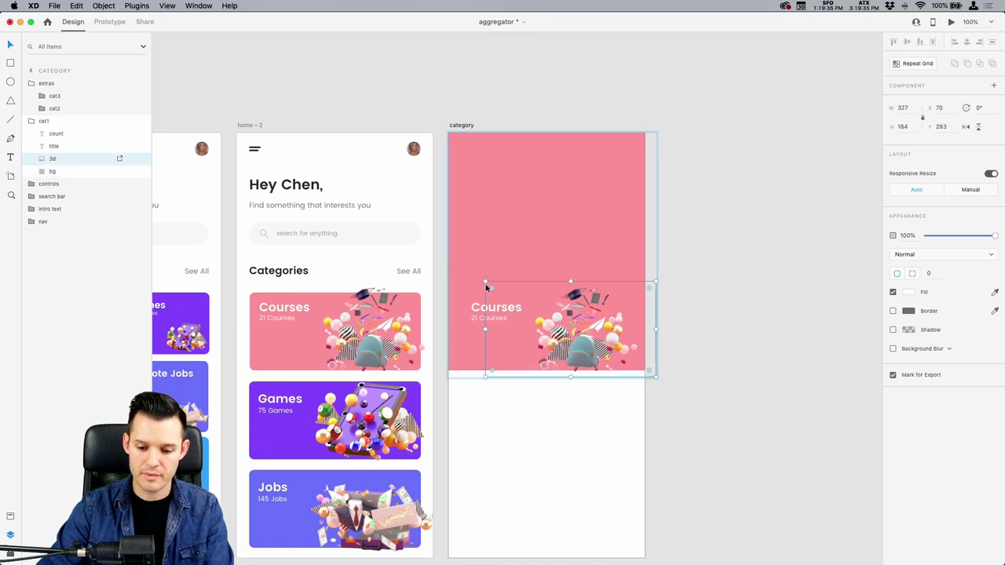
drag(485, 281, 313, 186)
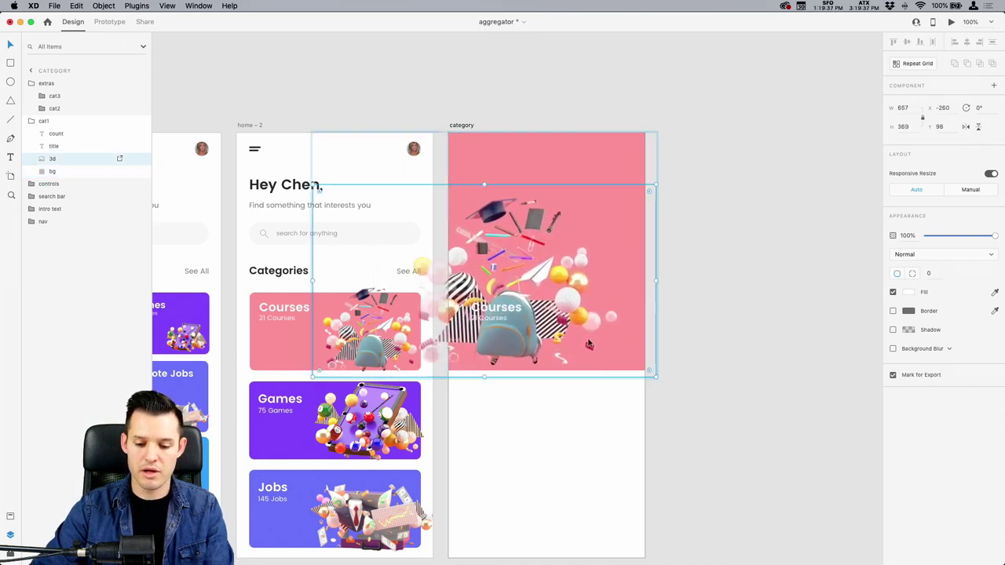
drag(593, 330, 675, 328)
Move the Courses title and 21 Courses count to the hero's top-left and check the clipping.
click(489, 320)
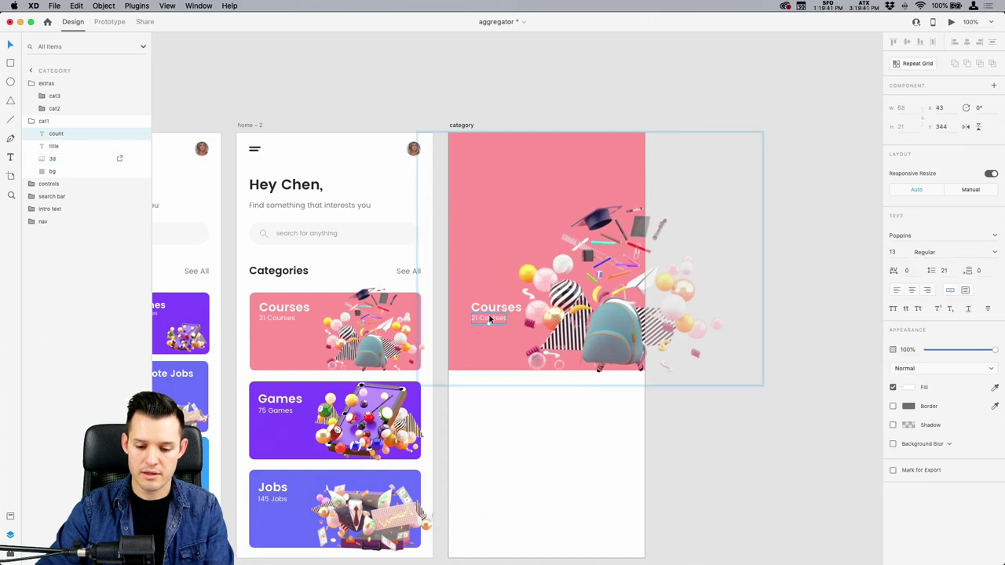
shift+click(492, 308)
drag(493, 309, 502, 168)
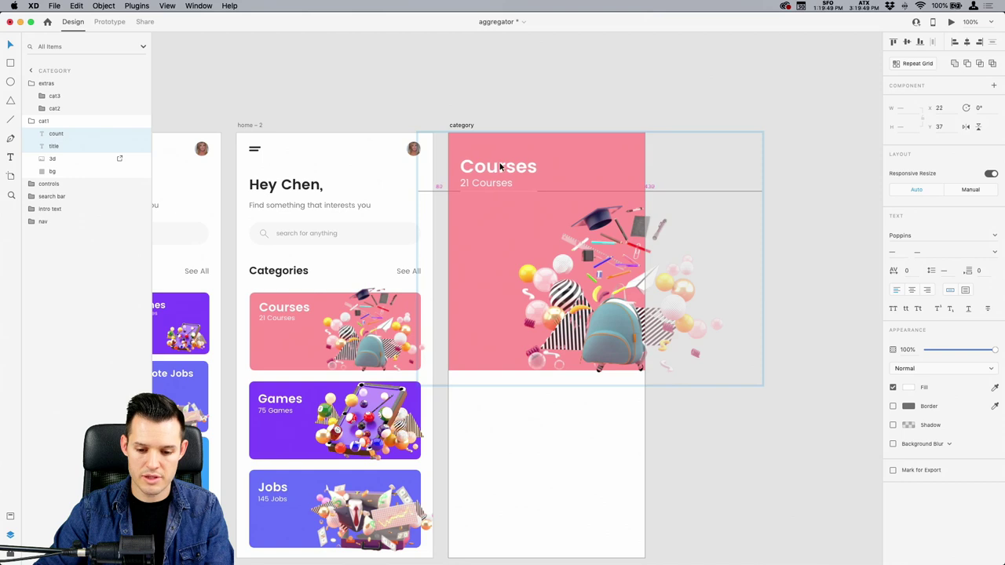
click(641, 110)
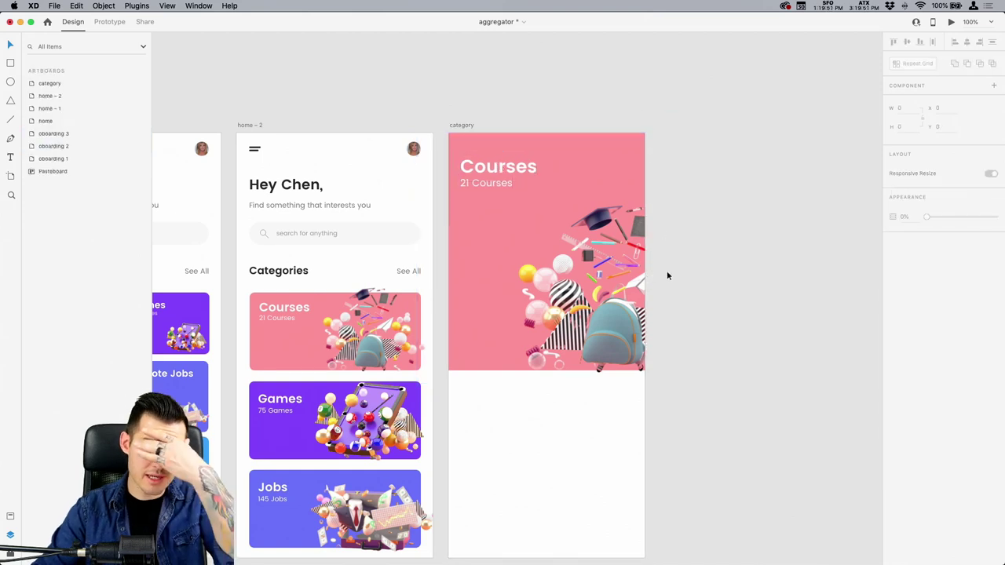
click(596, 328)
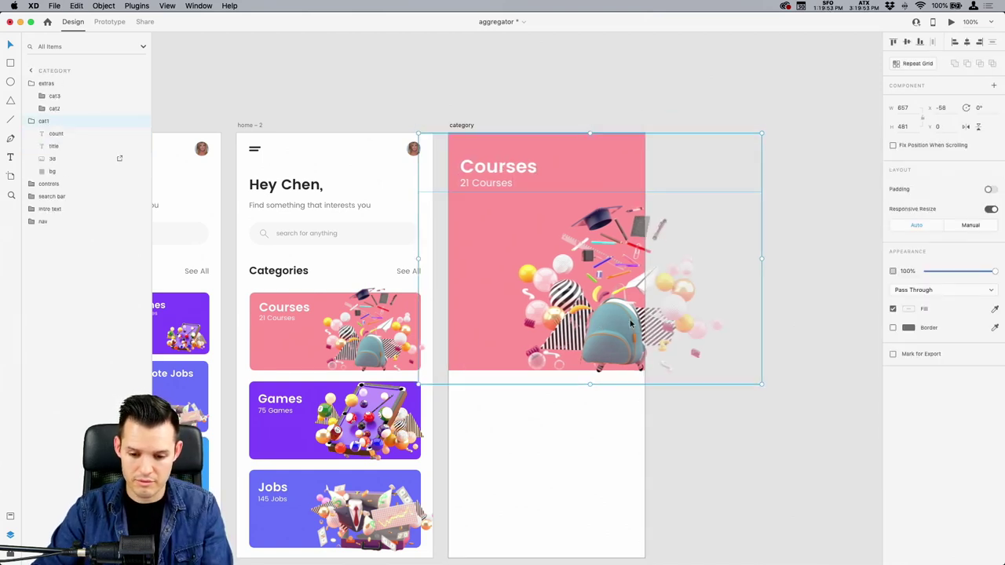
click(808, 301)
click(249, 124)
In Prototype mode, link the home – 2 Courses card to the category artboard.
scroll(260, 94, down, 3)
scroll(260, 94, left, 5)
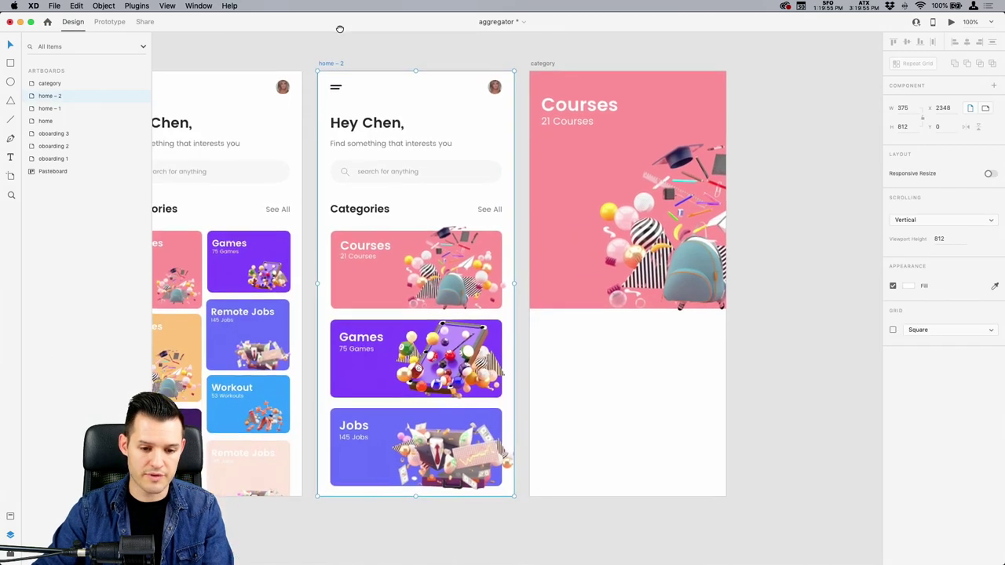
click(117, 23)
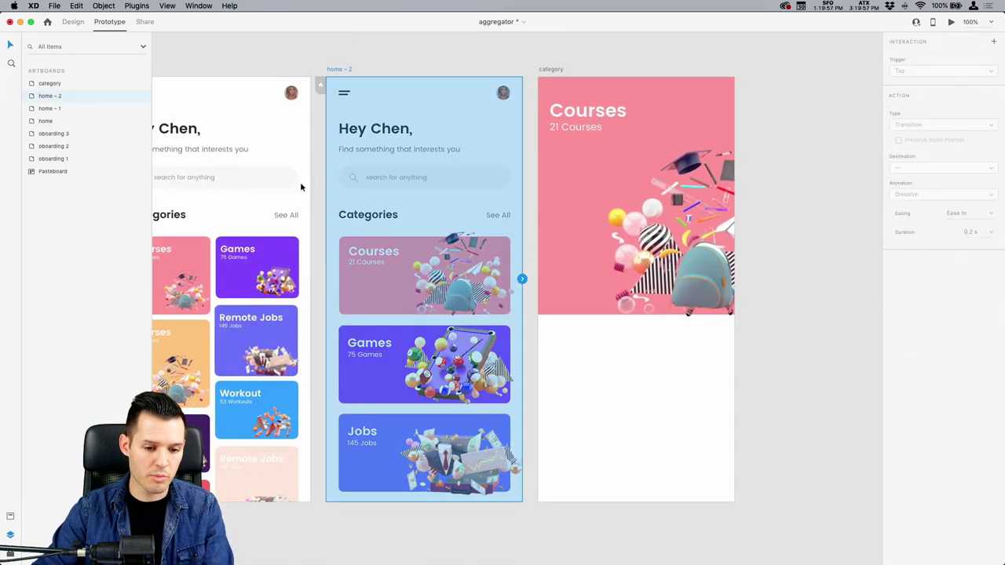
click(529, 328)
click(475, 277)
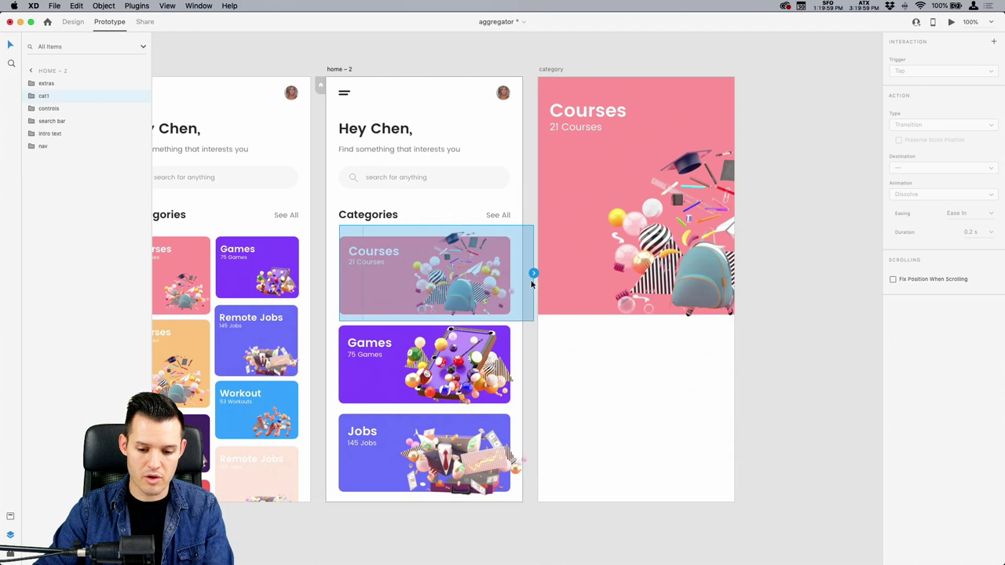
drag(533, 273, 616, 248)
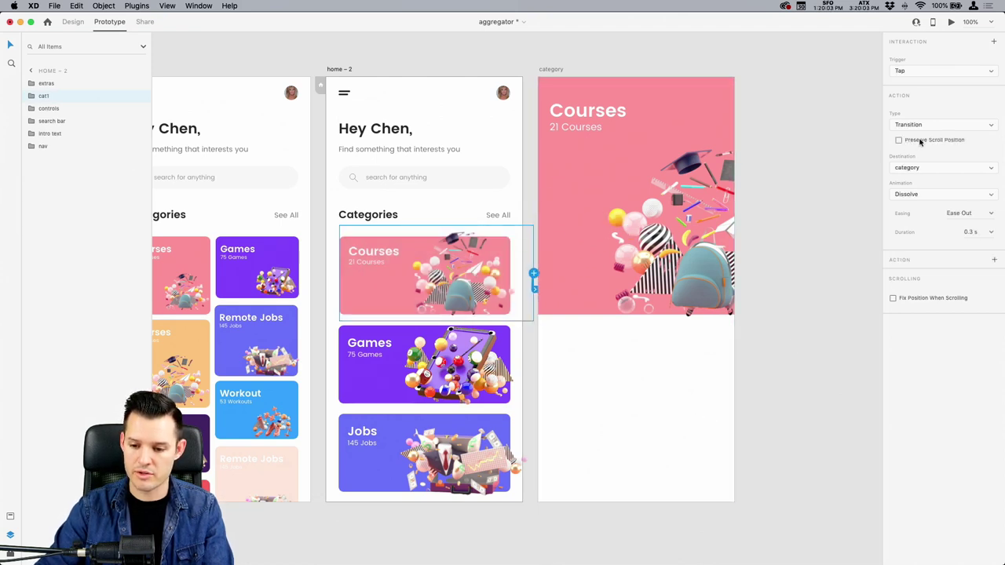
Set the link to Tap, Auto-Animate, Ease In-Out with a 0.5 s duration.
click(917, 72)
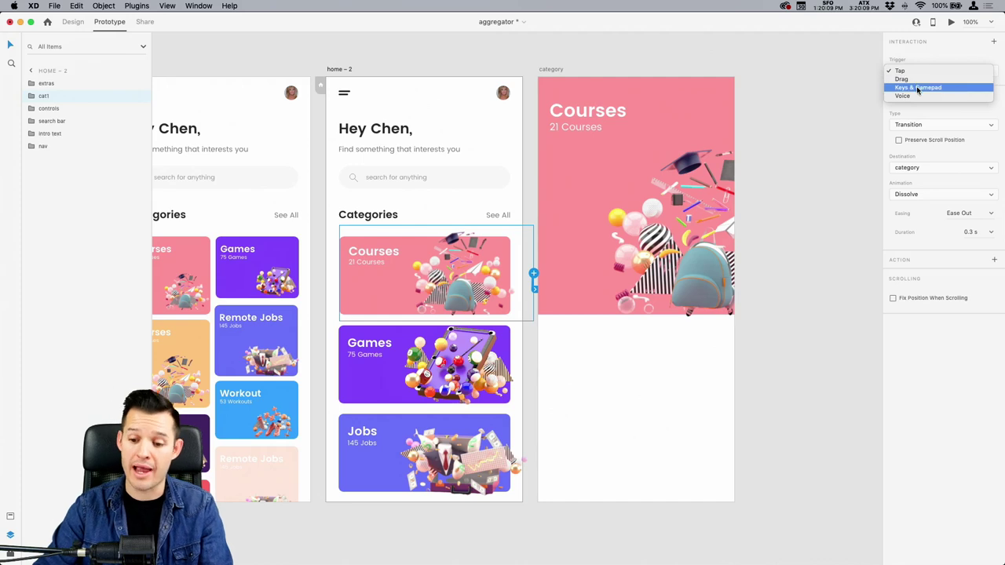
click(917, 71)
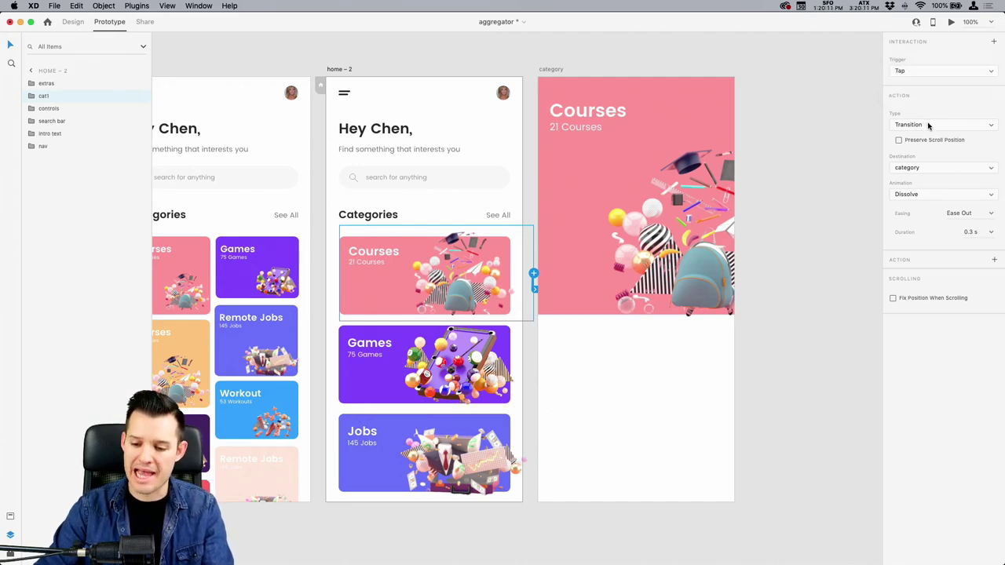
click(929, 125)
click(924, 135)
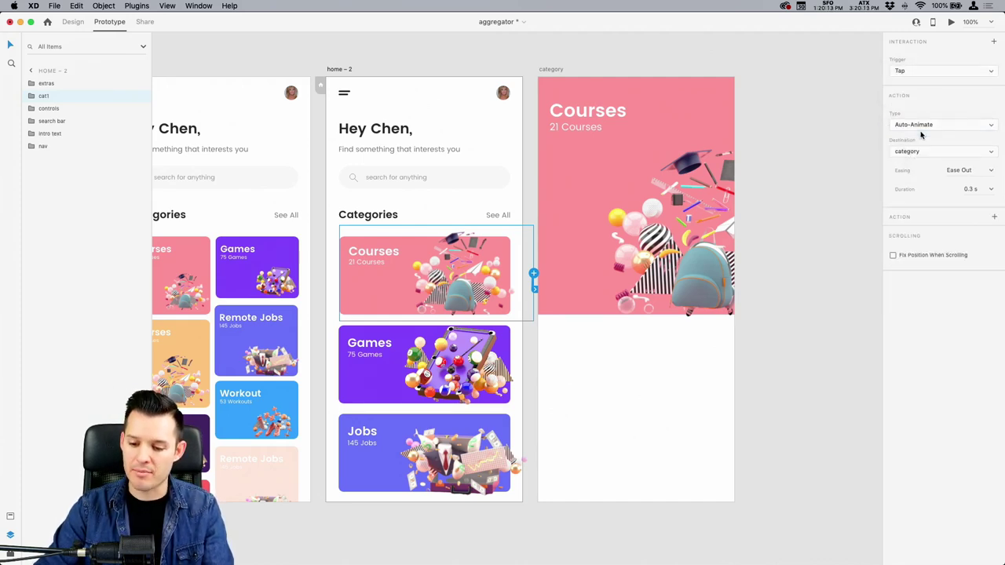
click(910, 151)
click(908, 151)
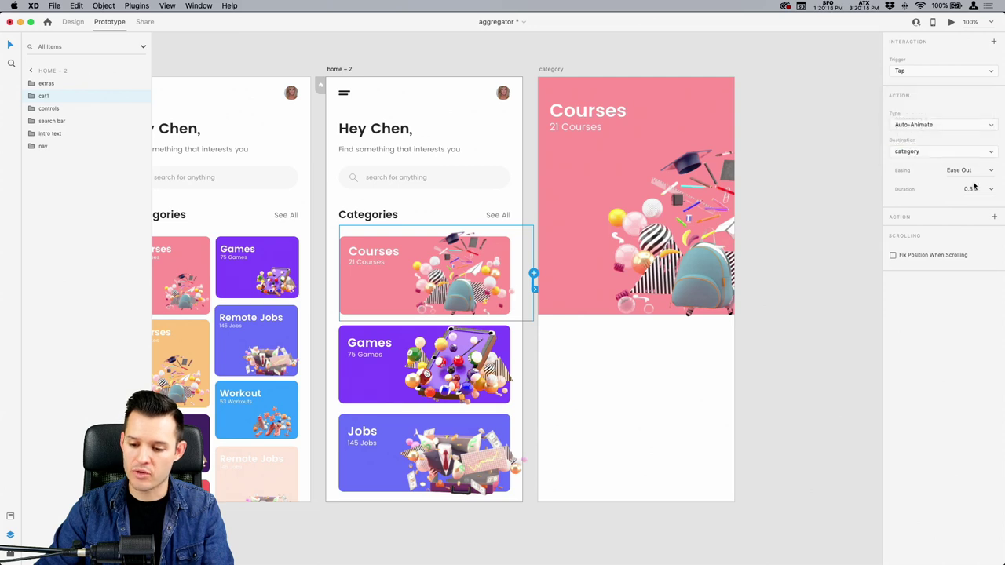
click(990, 172)
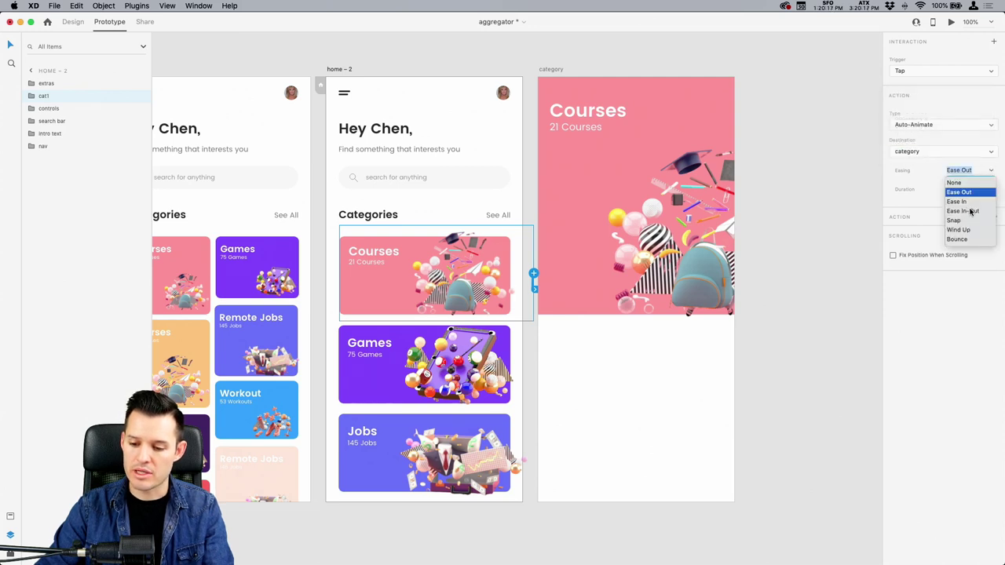
click(971, 210)
click(972, 191)
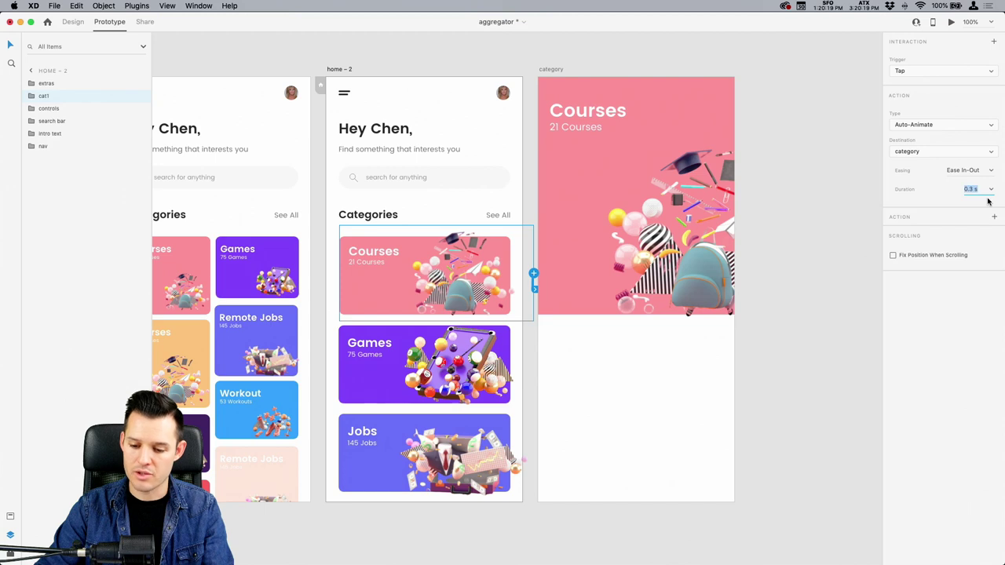
click(976, 189)
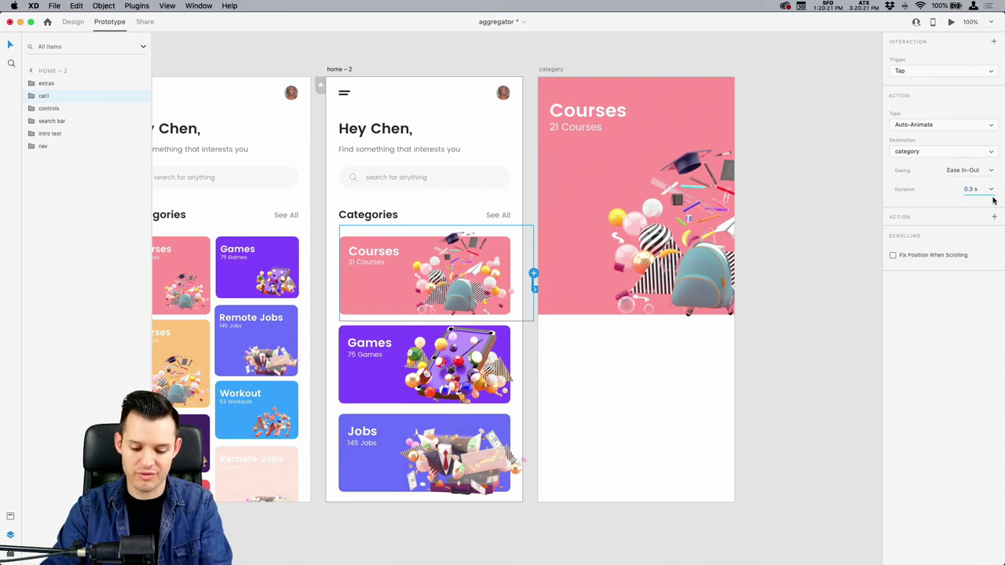
key(BackSpace)
text(5)
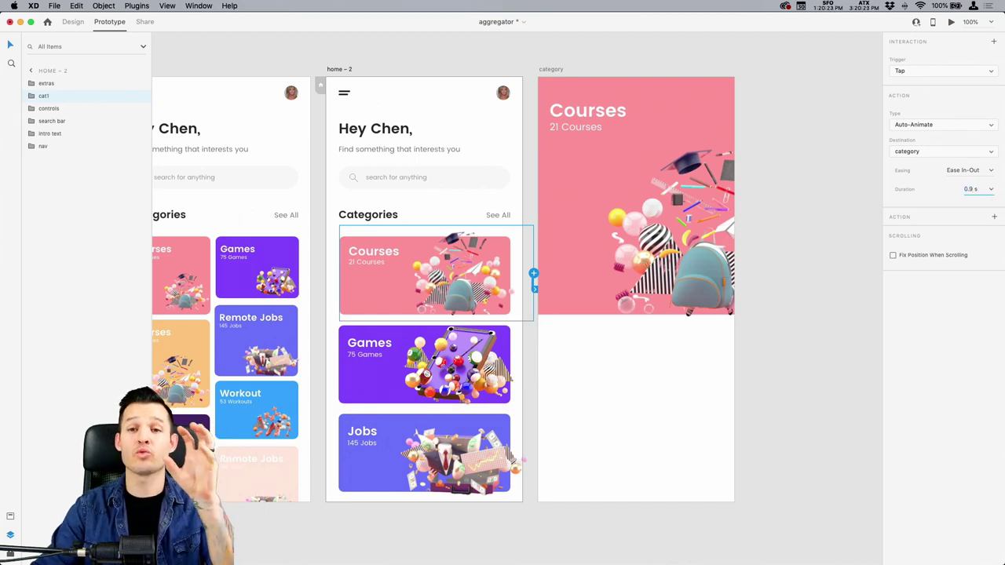
Move the category artboard's nav layer above the pink Courses hero in the Layers stack.
click(841, 293)
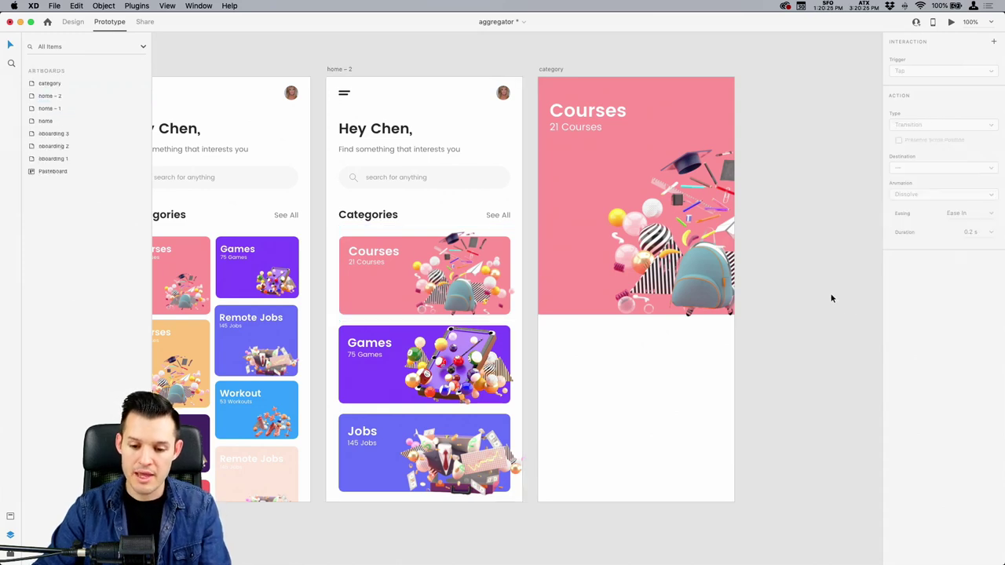
click(581, 112)
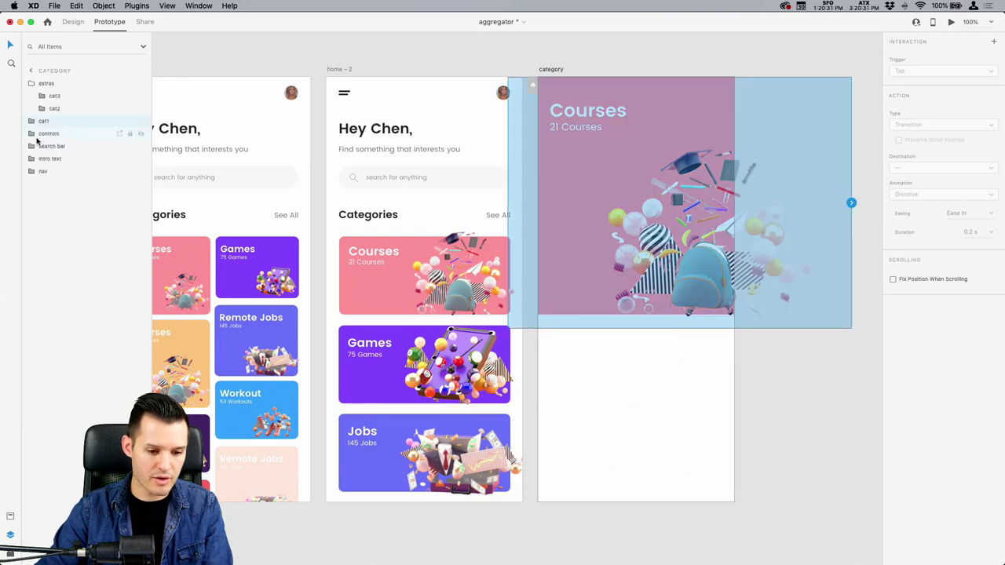
drag(39, 172, 51, 79)
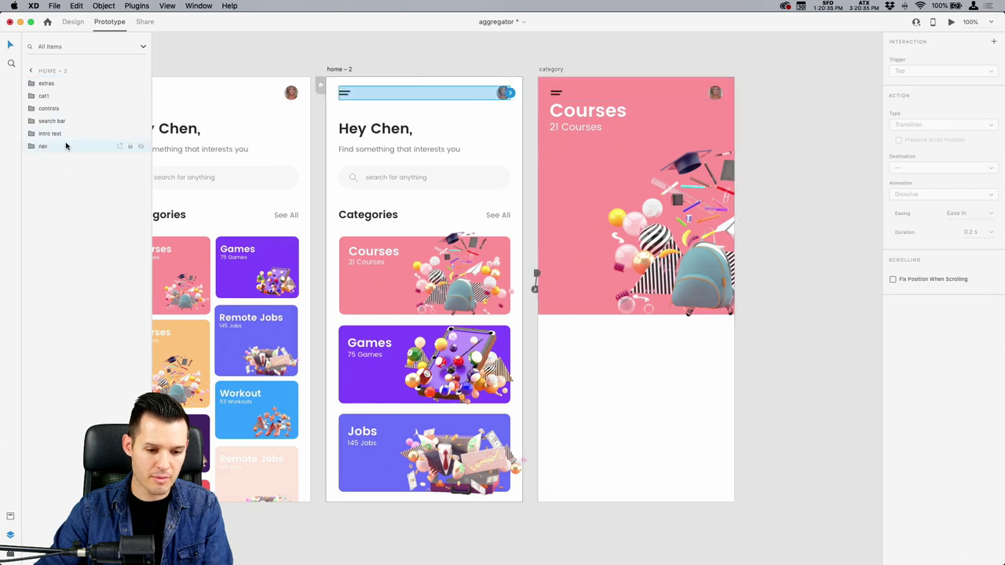
click(69, 73)
click(640, 63)
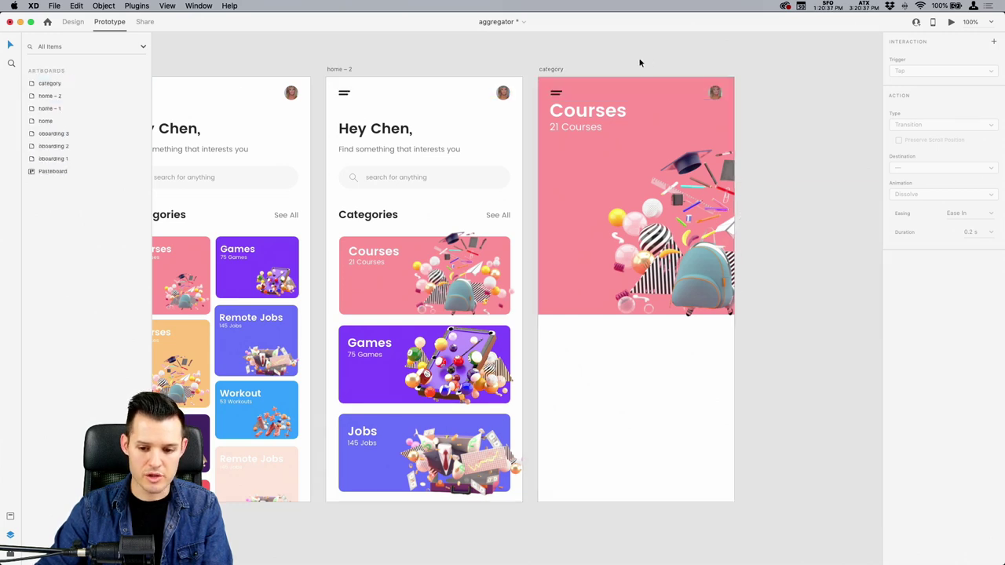
click(558, 92)
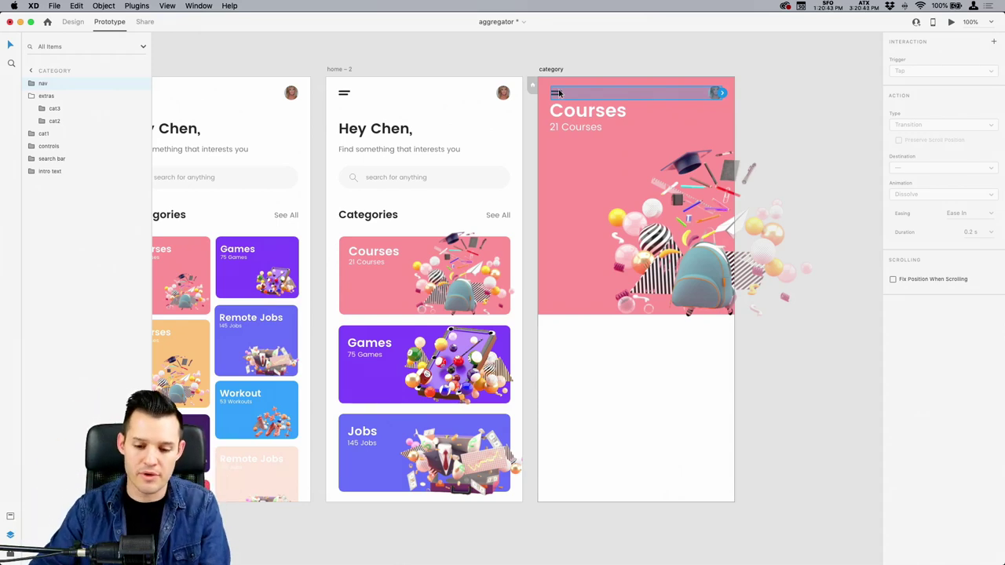
drag(661, 65, 587, 71)
click(531, 58)
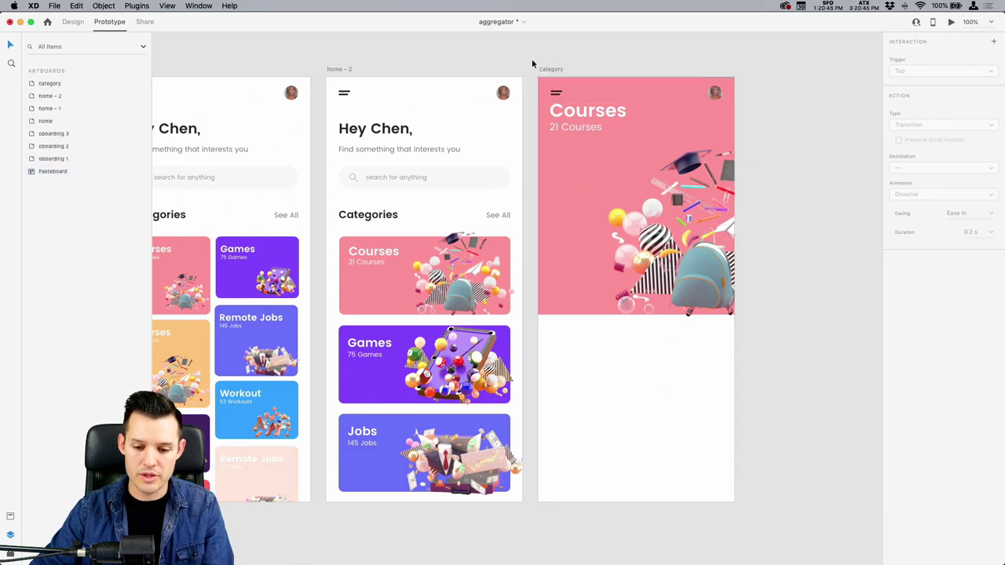
scroll(532, 58, up, 5)
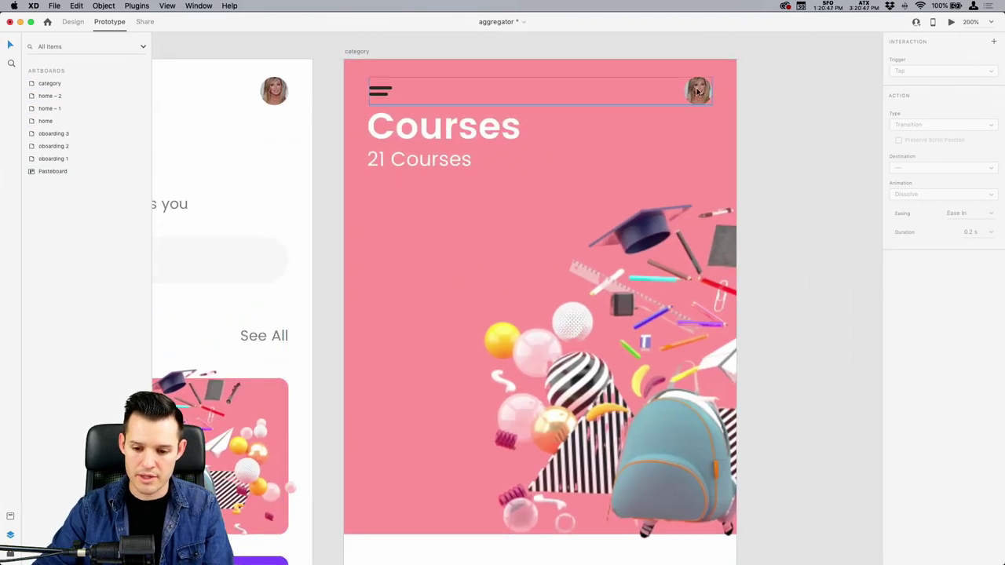
Move the nav bar's avatar off the category artboard's right edge.
double_click(698, 91)
click(73, 21)
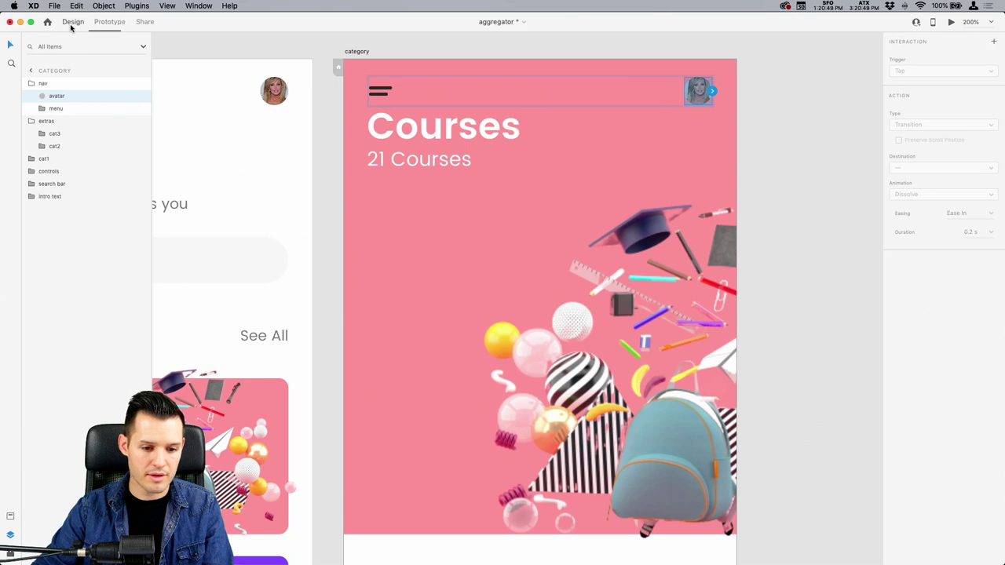
drag(701, 98, 756, 98)
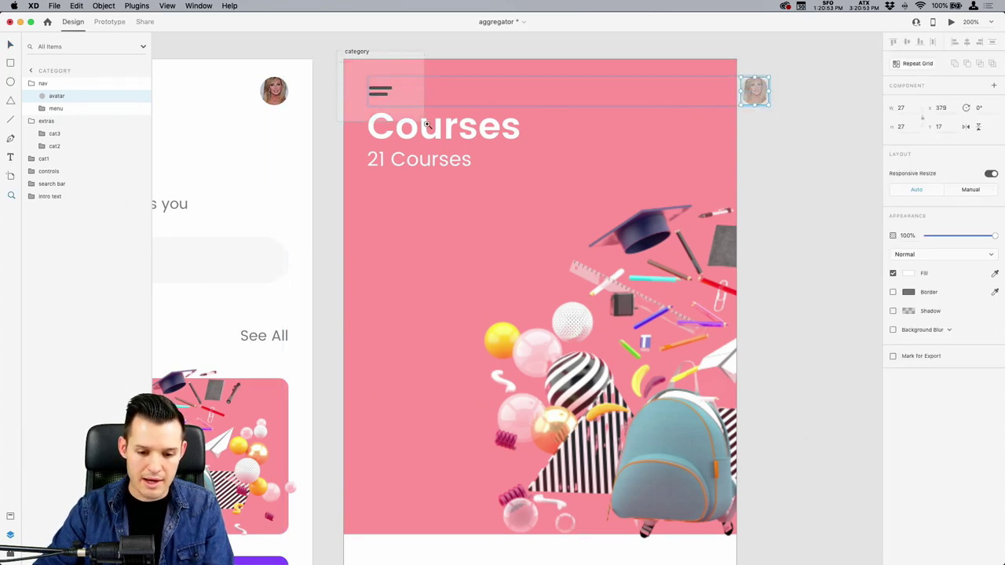
Lengthen and rotate the two menu bars into a centred X.
scroll(431, 126, up, 5)
key(super+equal)
drag(450, 172, 370, 94)
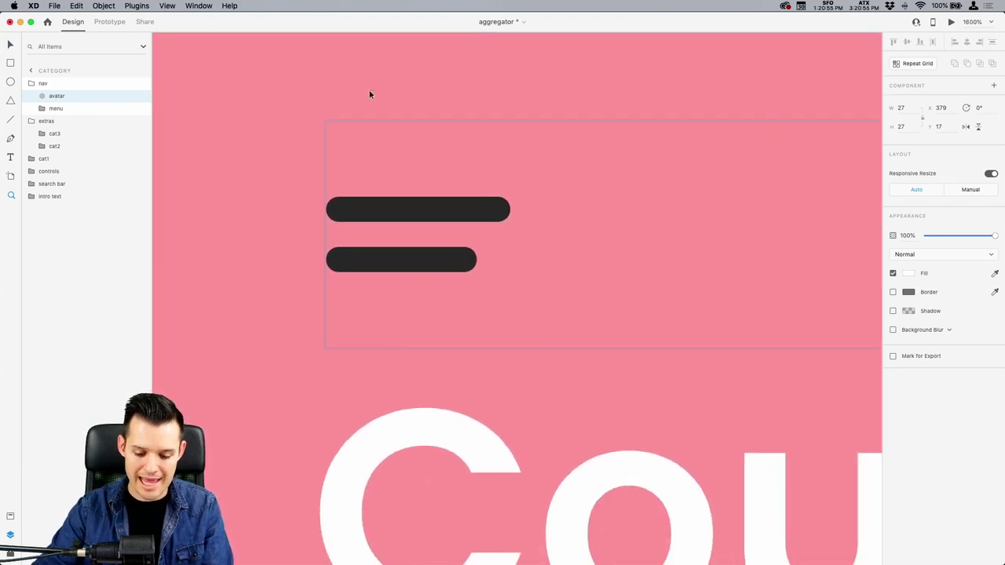
double_click(419, 212)
click(430, 265)
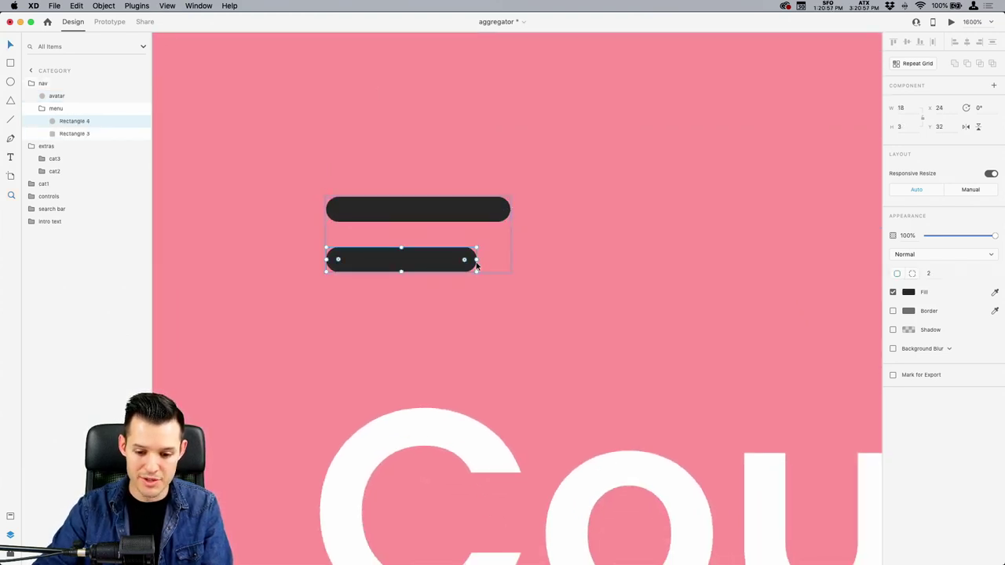
drag(475, 259, 473, 197)
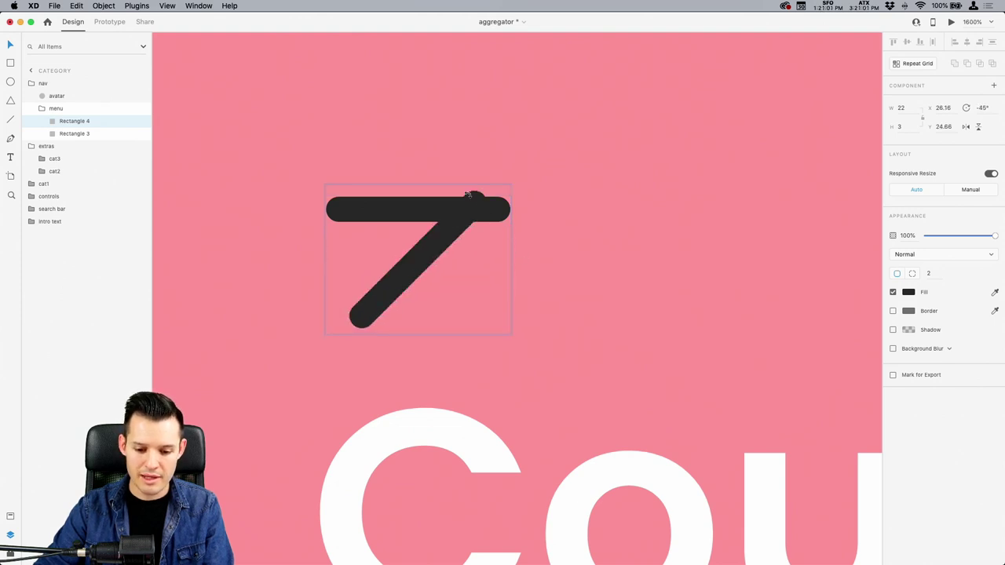
click(509, 209)
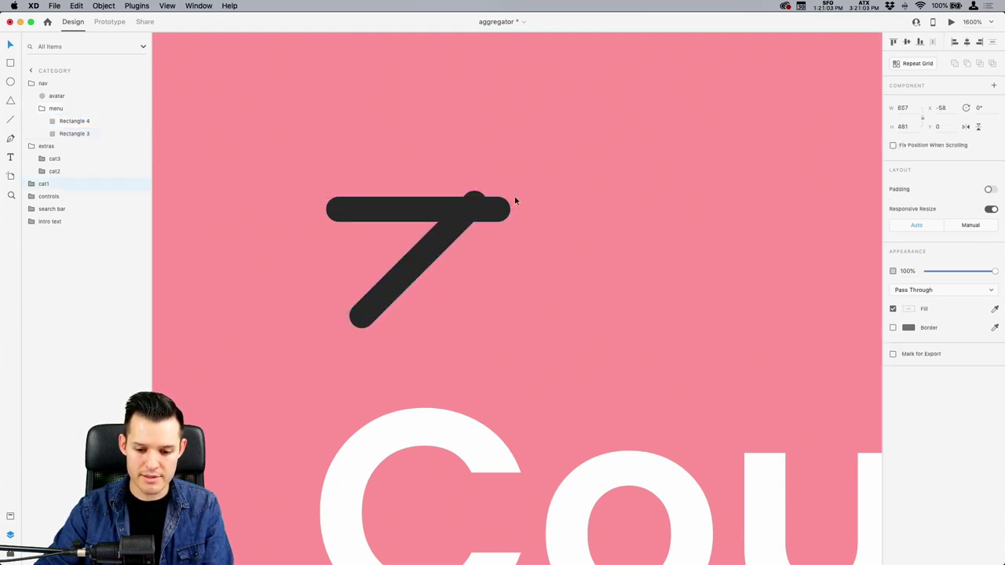
drag(512, 193, 495, 264)
drag(411, 281, 411, 233)
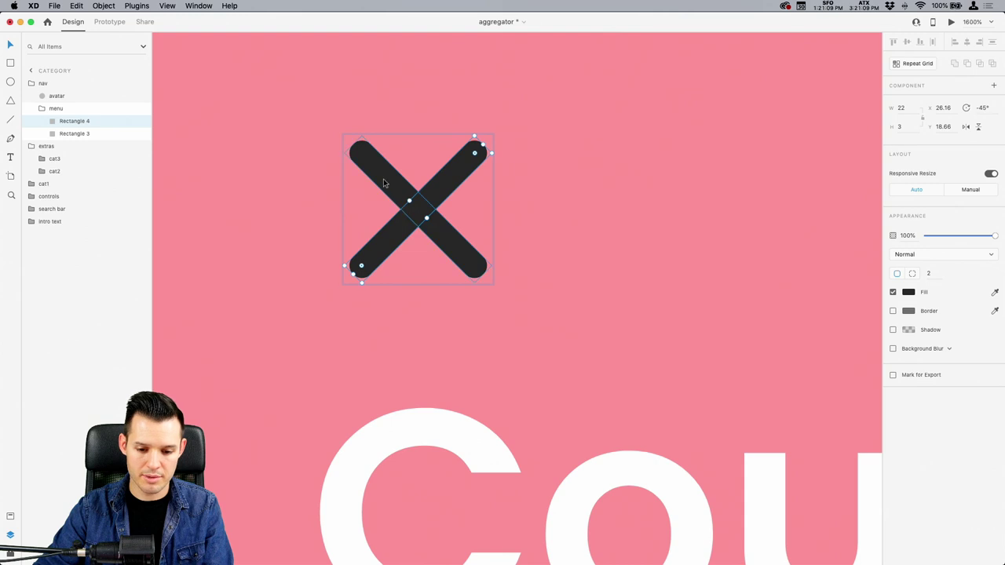
Fill both bars of the X with white #FFFFFF.
key(super+a)
click(910, 293)
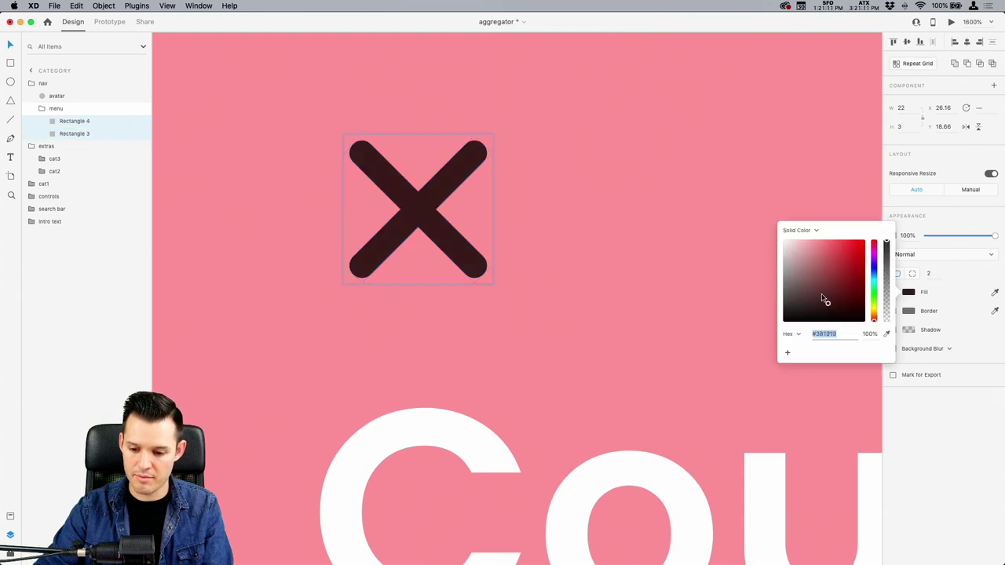
text(fff)
key(Return)
scroll(672, 132, down, 10)
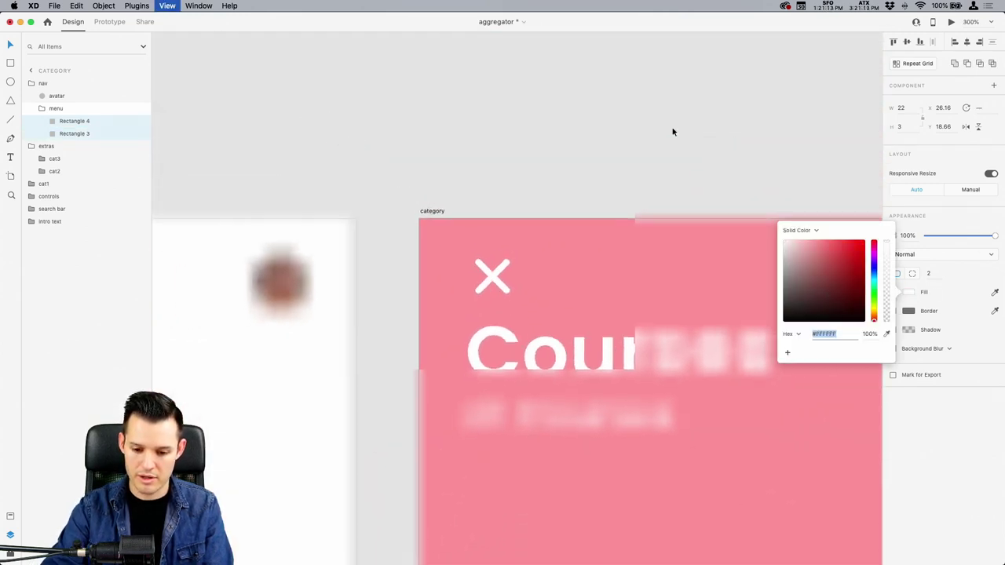
Collapse nav and extras in the Layers panel and expand the cat1 group.
click(536, 97)
click(419, 283)
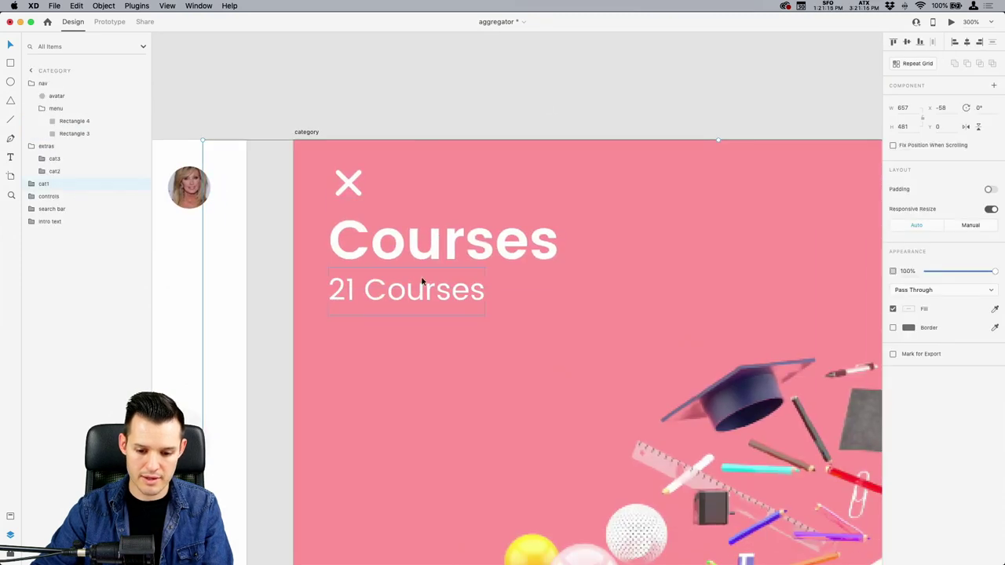
key(Escape)
scroll(255, 72, down, 3)
scroll(256, 71, right, 3)
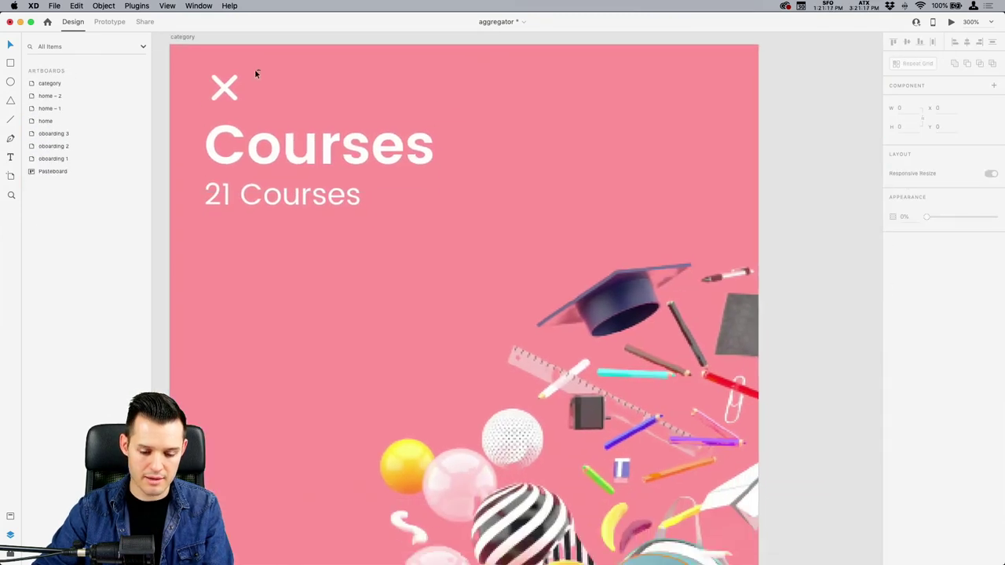
click(302, 163)
key(Escape)
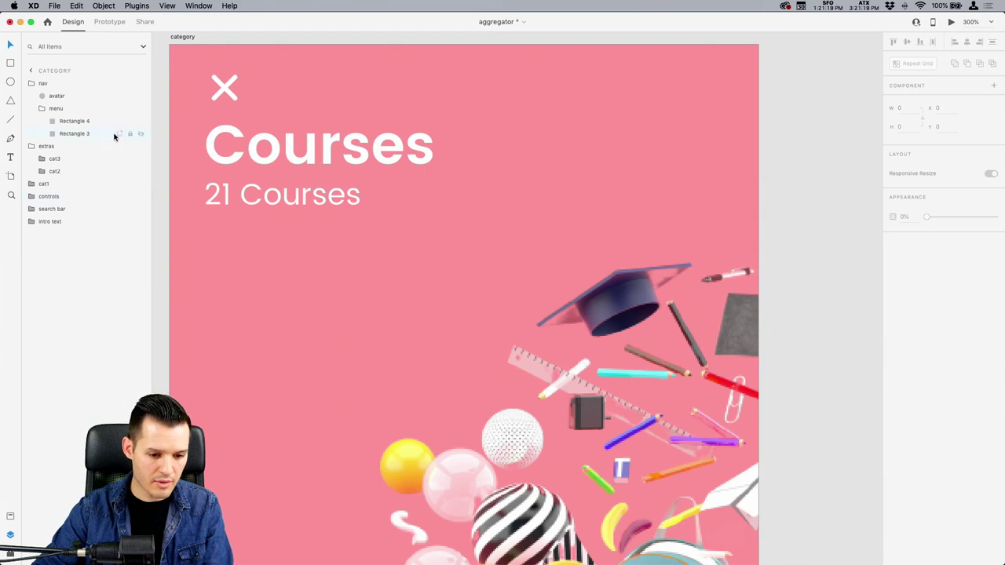
click(32, 84)
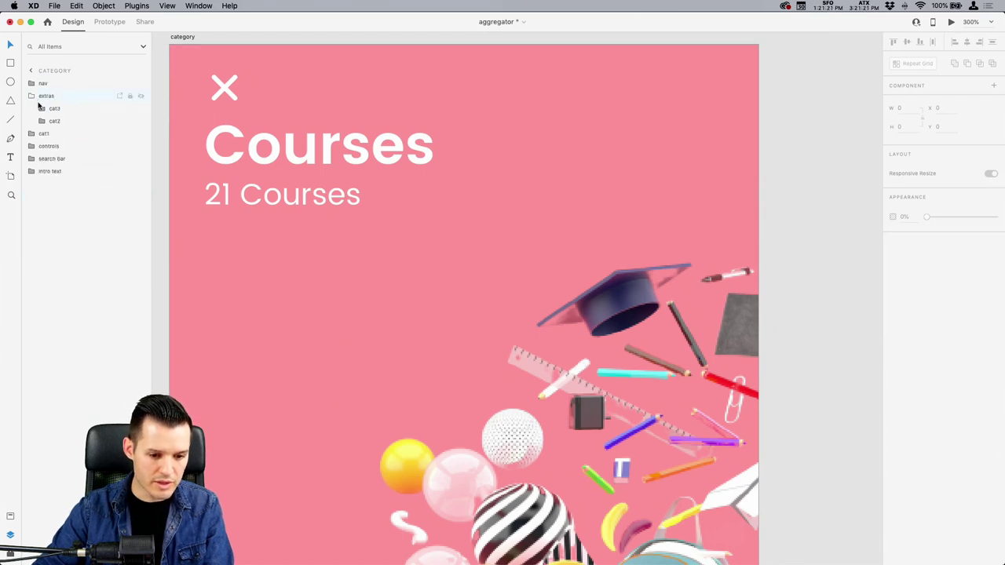
click(32, 96)
click(31, 108)
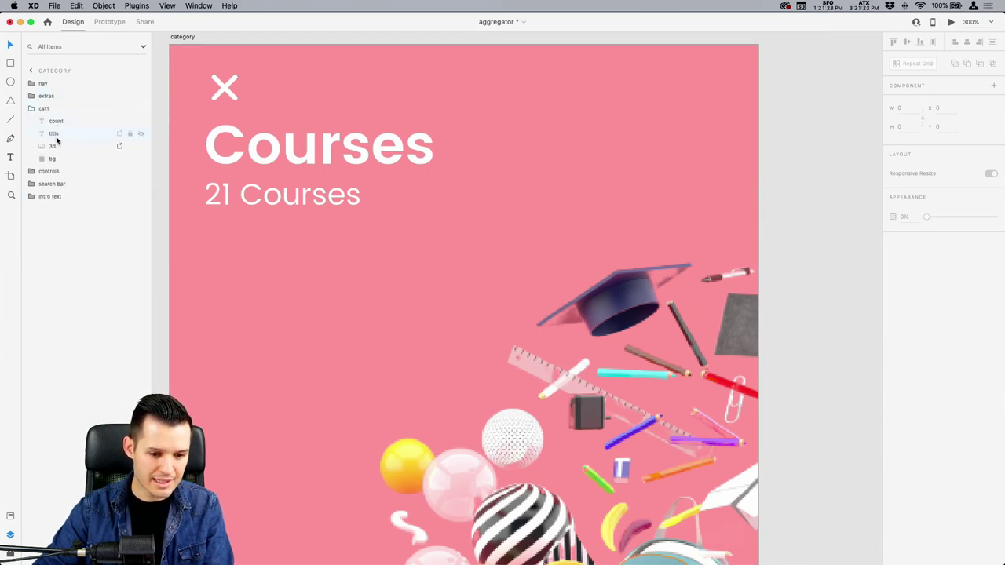
Nudge the Courses title and 21 Courses count lower with Shift+Down.
click(55, 135)
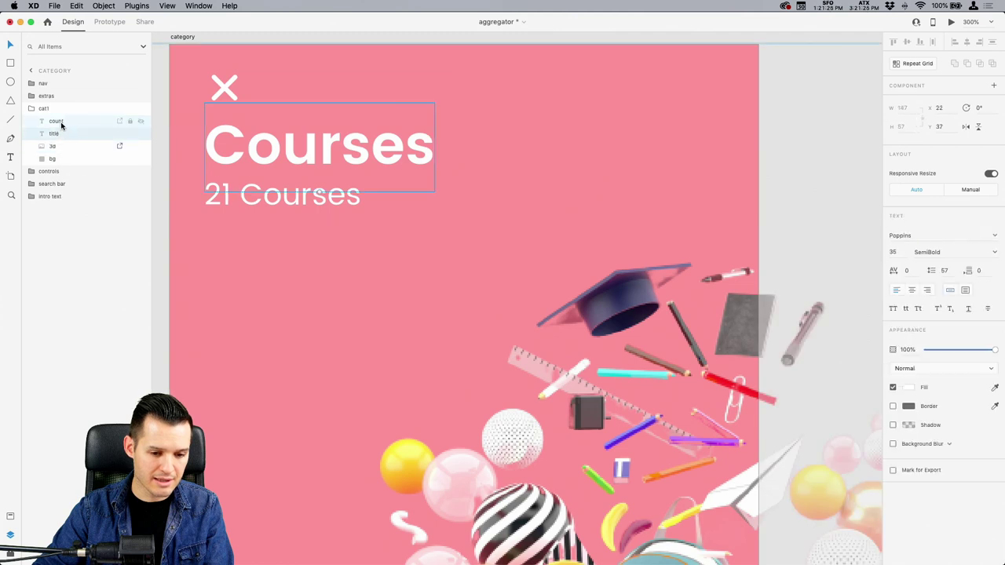
shift+click(61, 125)
key(shift+Down)
key(shift+Down)
key(shift+Down)
key(shift+Down)
key(shift+Down)
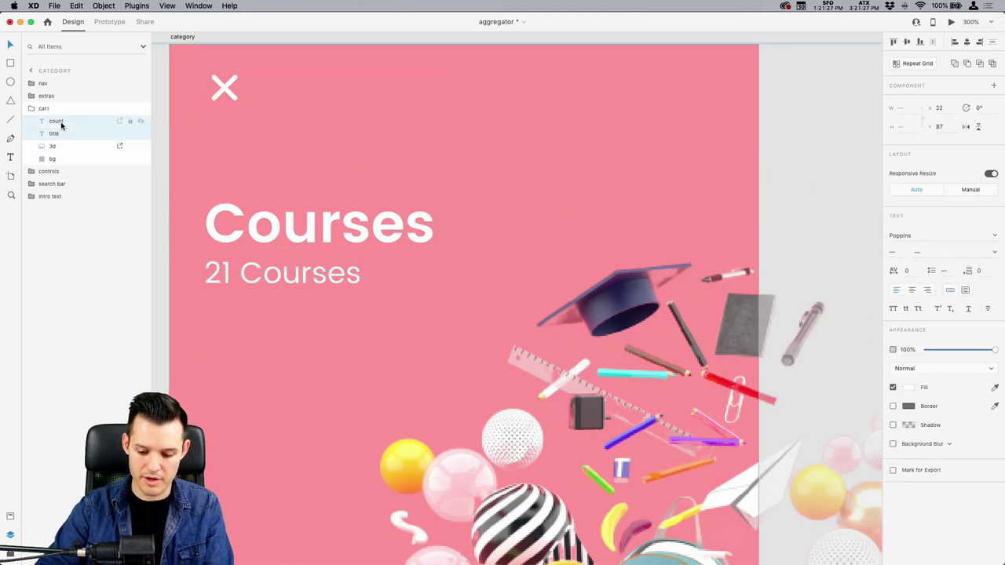
key(super+1)
click(343, 142)
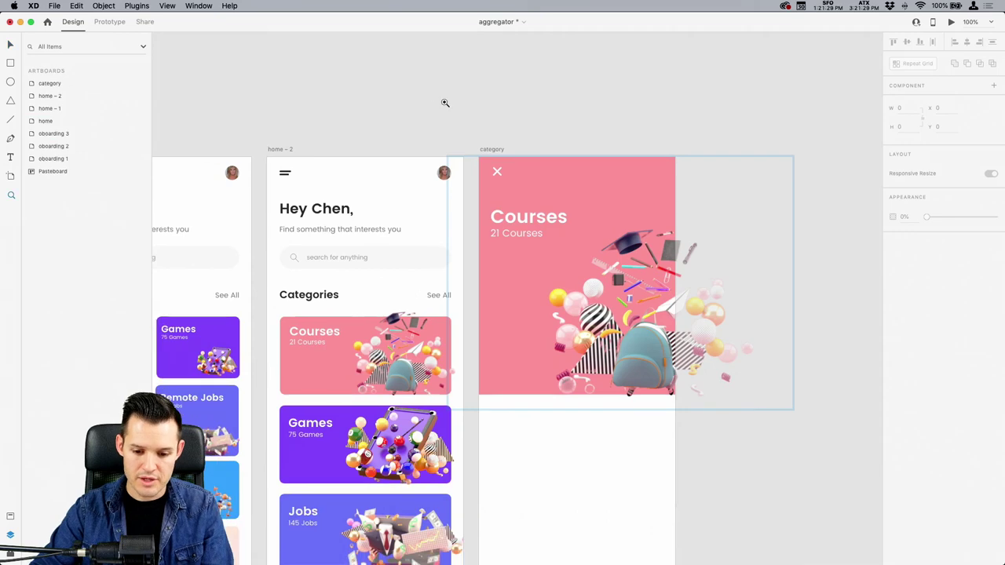
scroll(444, 103, up, 5)
scroll(433, 233, down, 3)
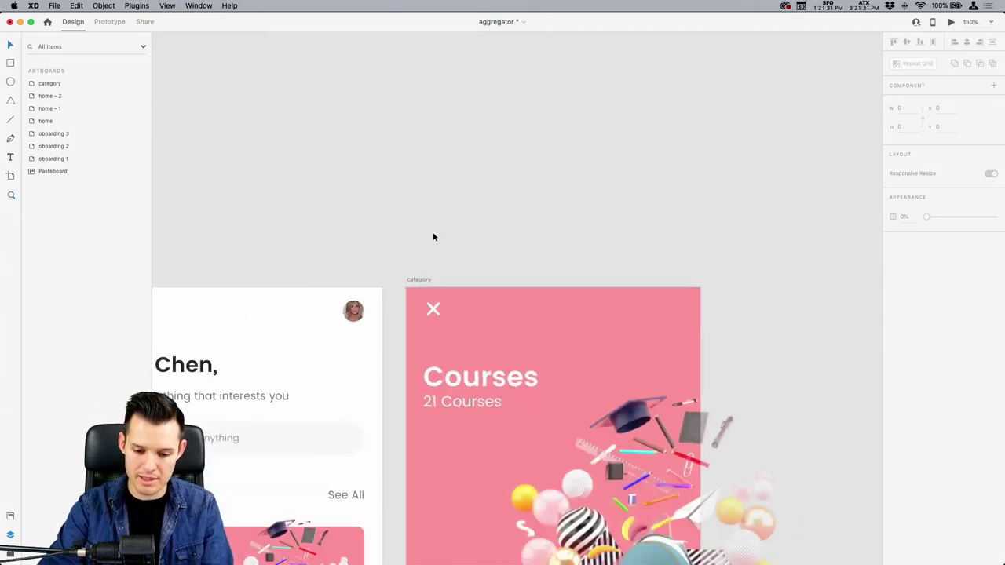
scroll(432, 236, down, 5)
scroll(432, 236, left, 3)
In Prototype mode, wire the category X icon back to the home – 2 artboard.
click(551, 148)
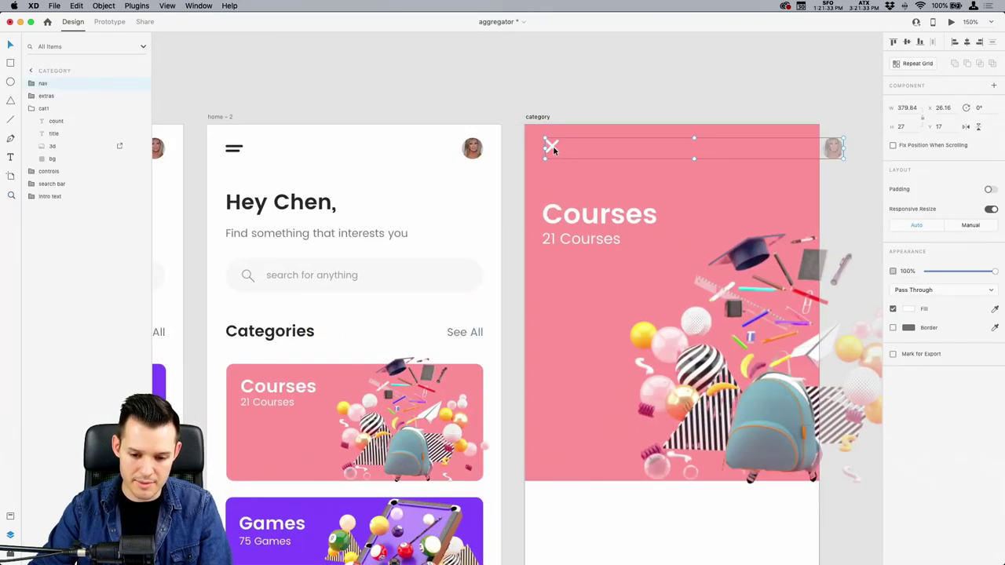
click(109, 21)
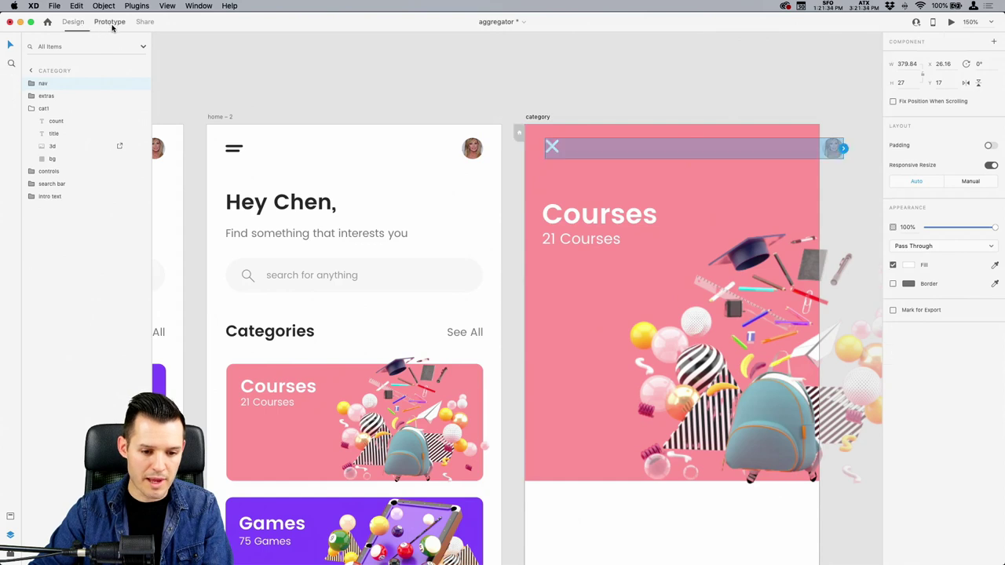
double_click(555, 149)
drag(559, 147, 414, 165)
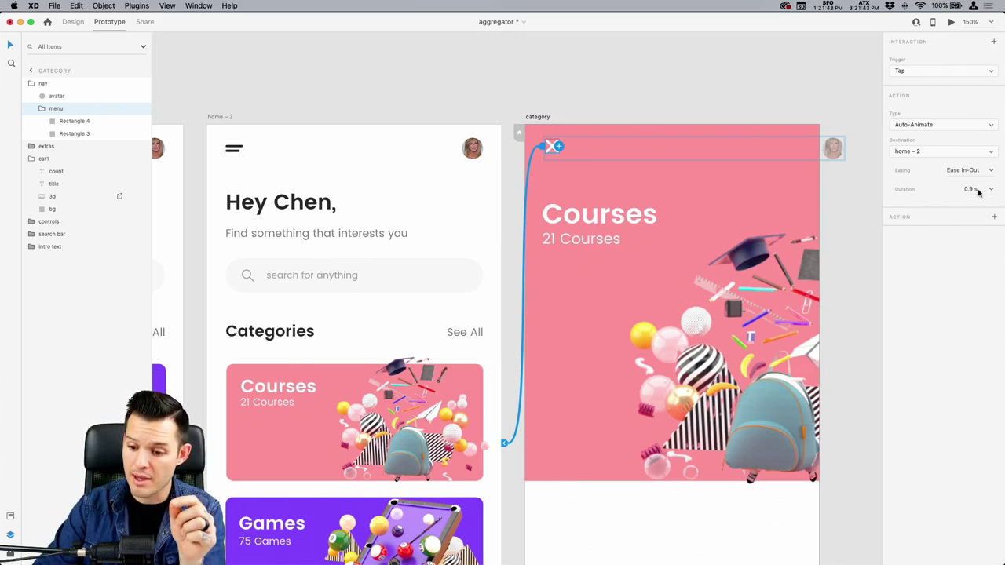
click(213, 117)
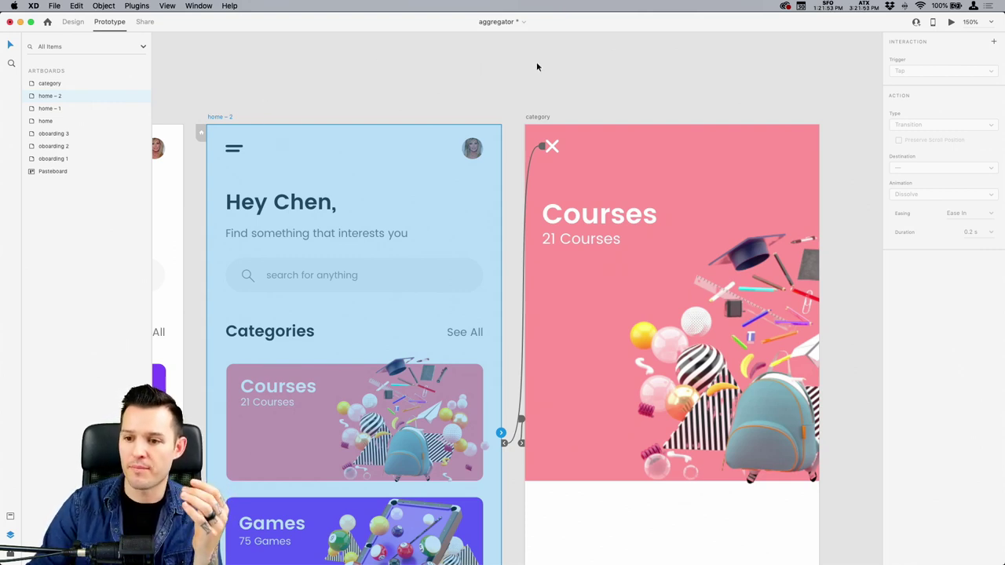
Preview the prototype, opening Courses and returning home with the X three times.
click(950, 23)
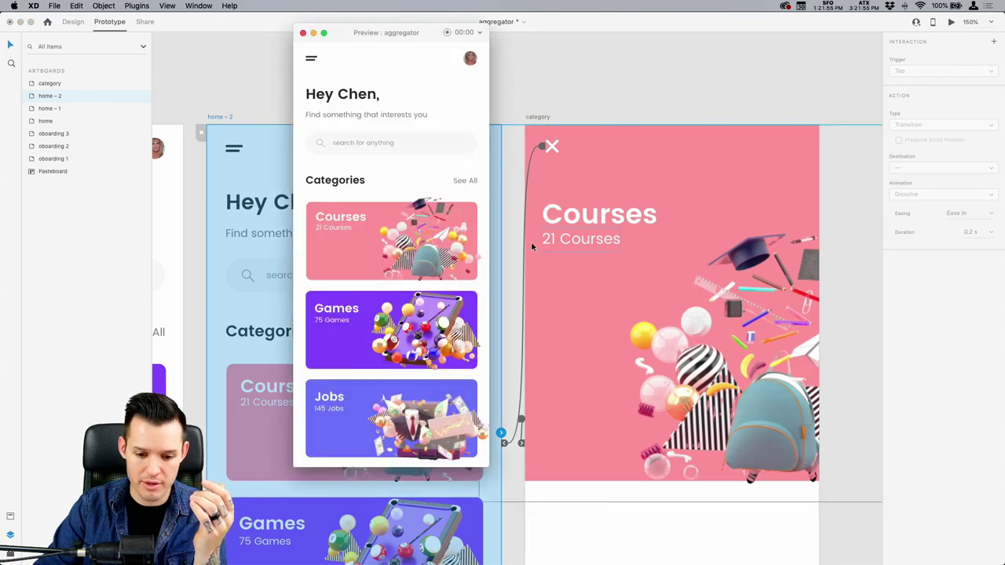
click(407, 243)
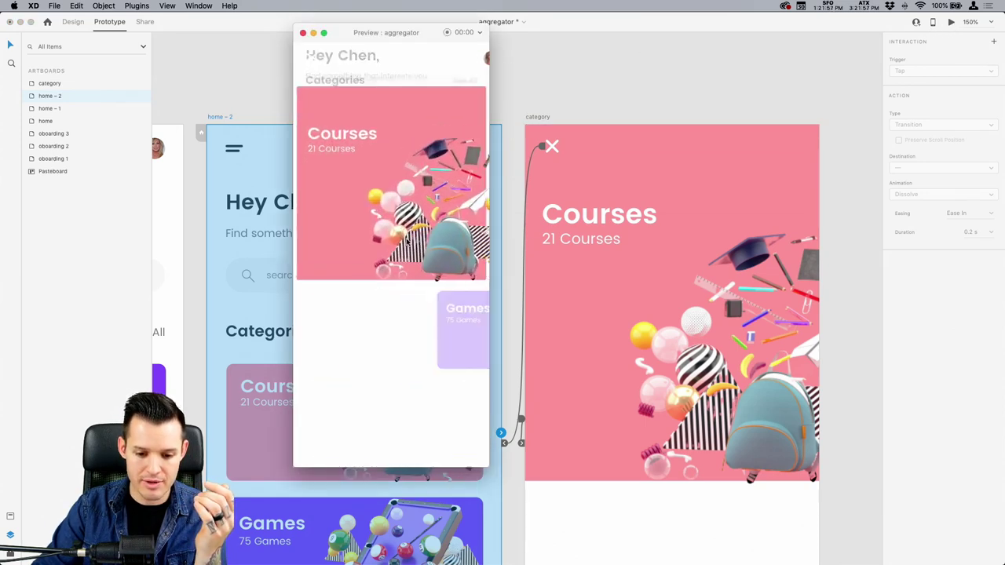
click(311, 61)
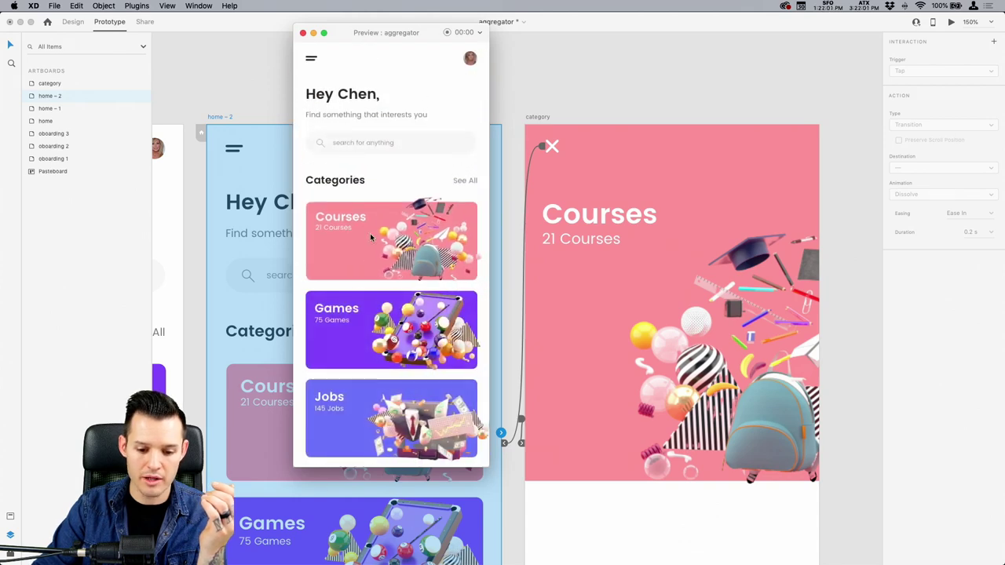
click(371, 237)
click(310, 58)
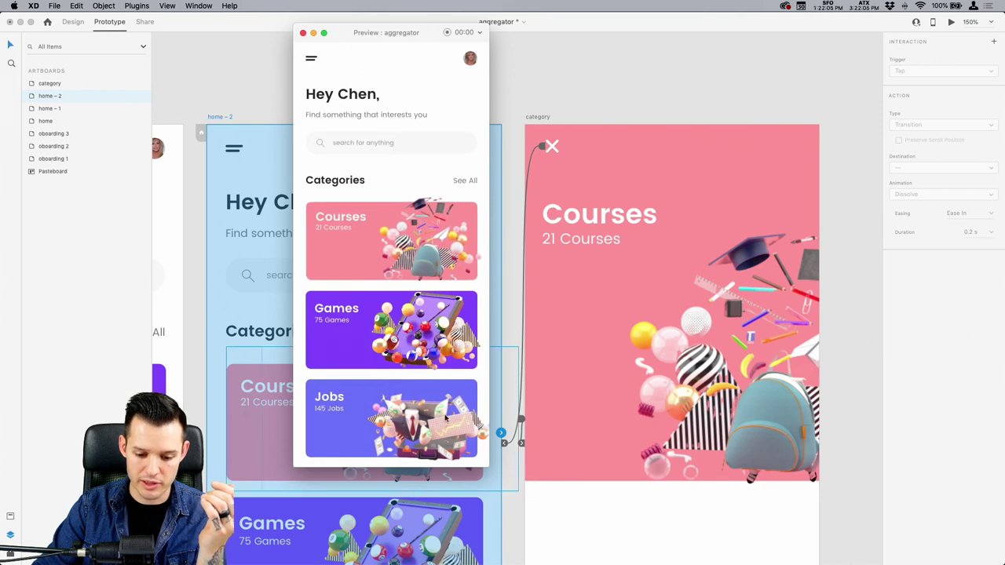
click(405, 251)
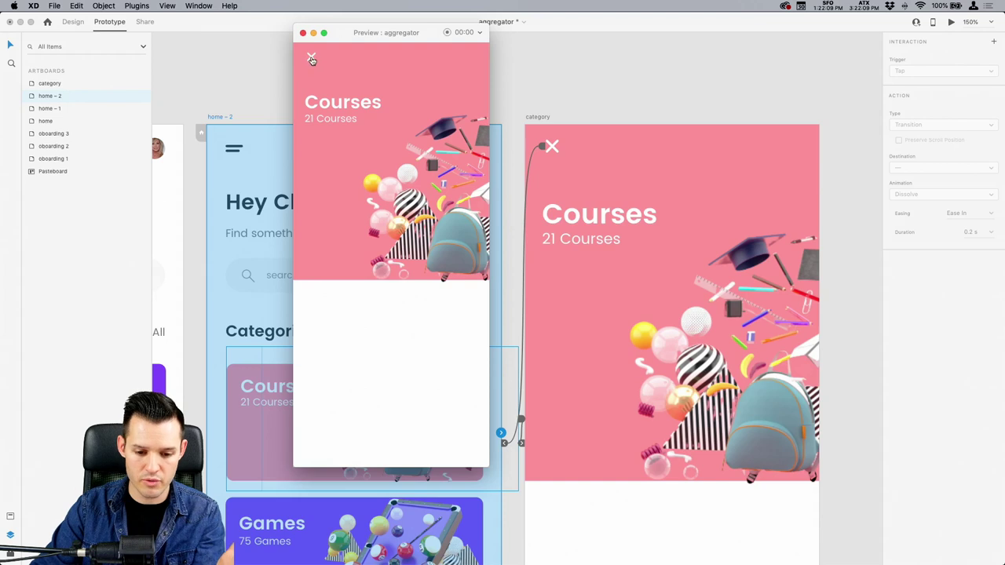
click(312, 59)
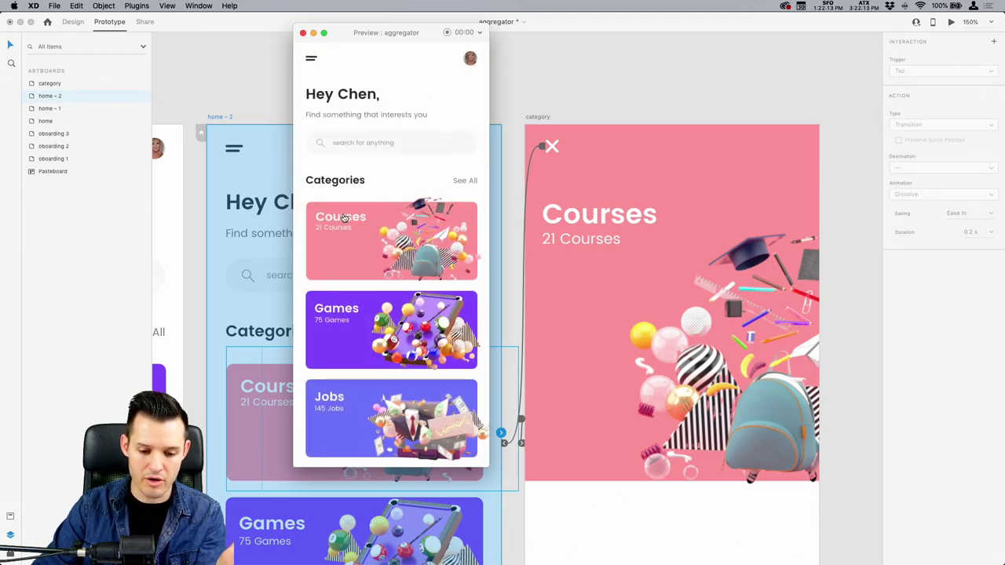
Open Courses once more, close the preview, rerun it and close it again.
click(396, 253)
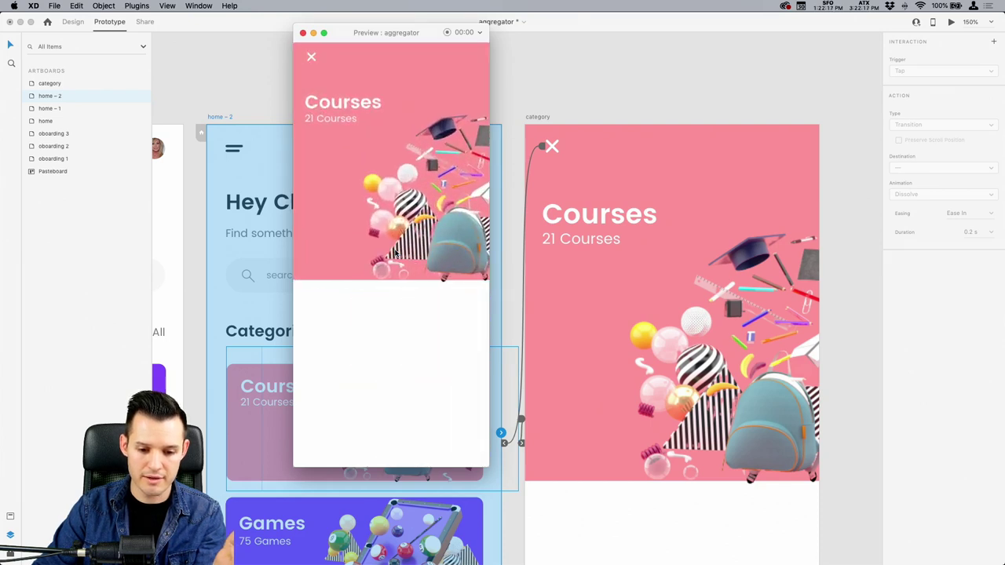
click(303, 34)
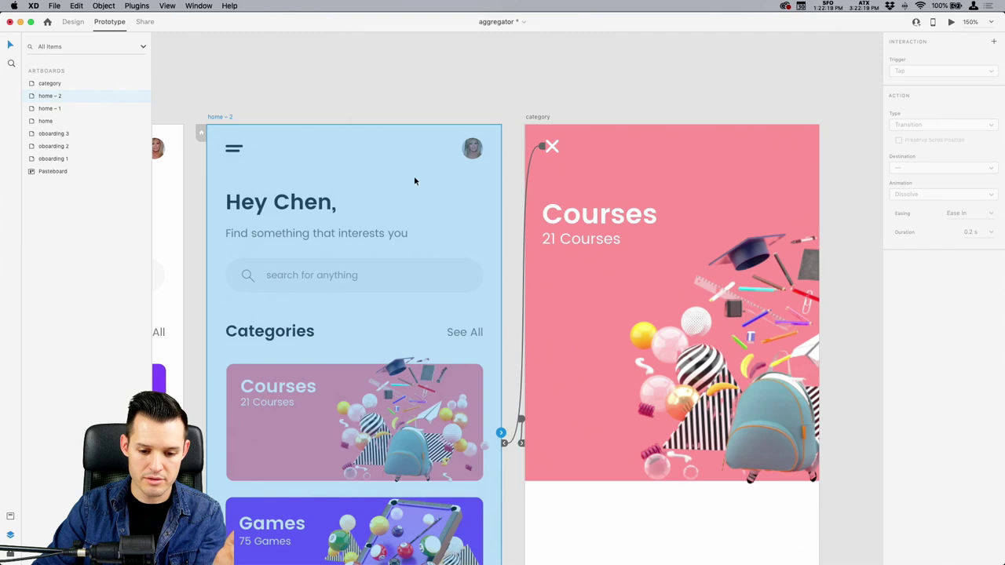
click(952, 22)
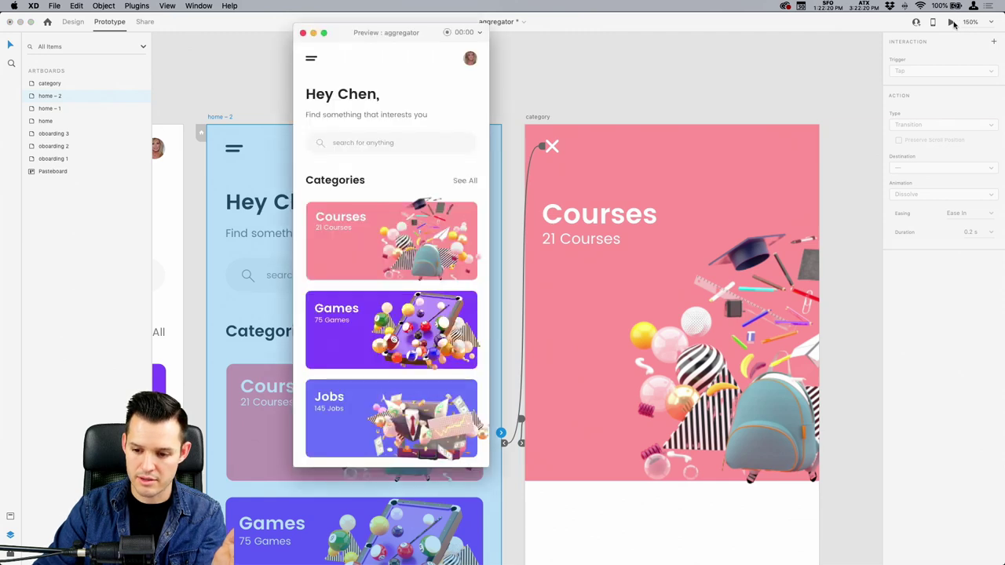
click(377, 248)
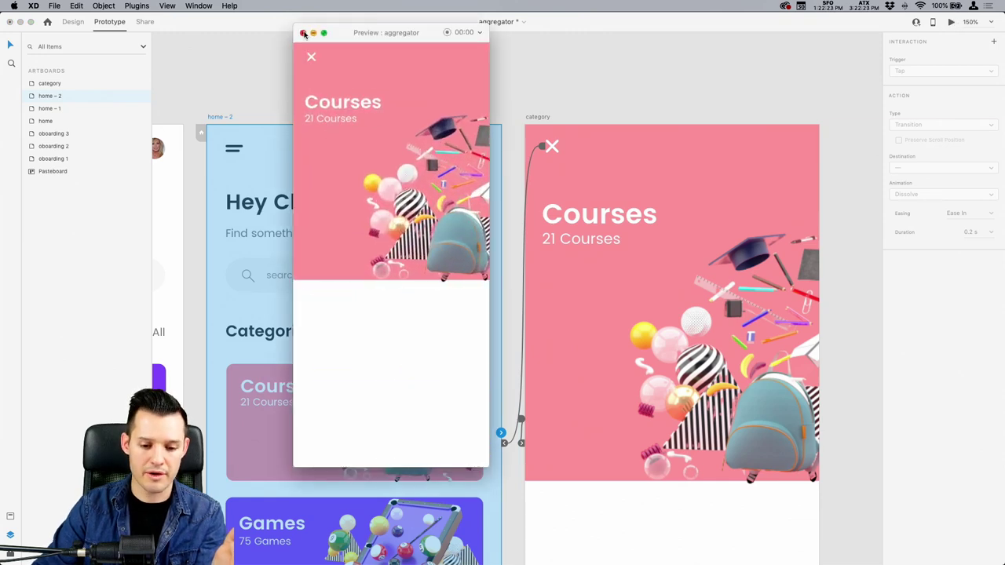
click(303, 34)
Return to Design mode at 100% zoom and select the category card group.
click(494, 100)
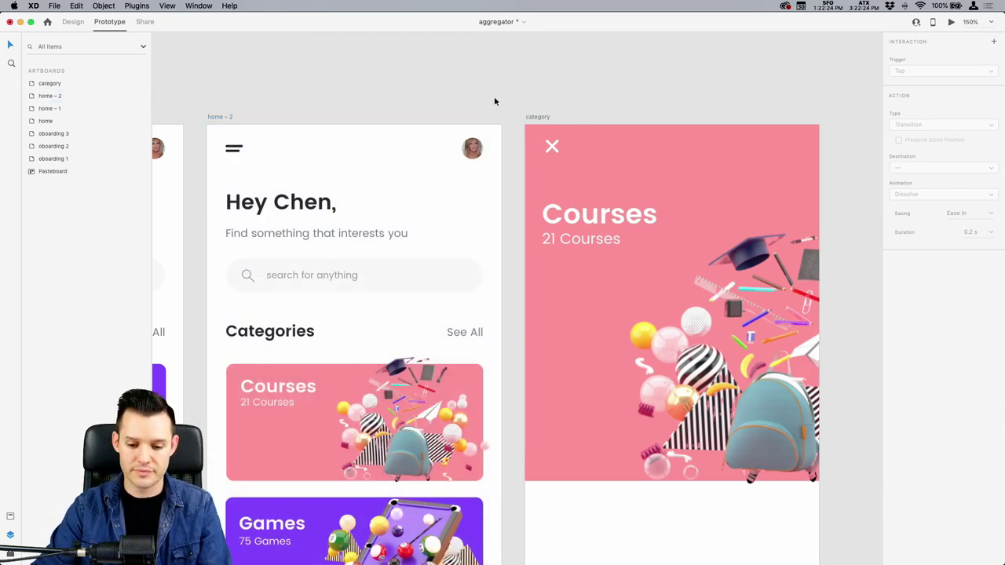
key(super+minus)
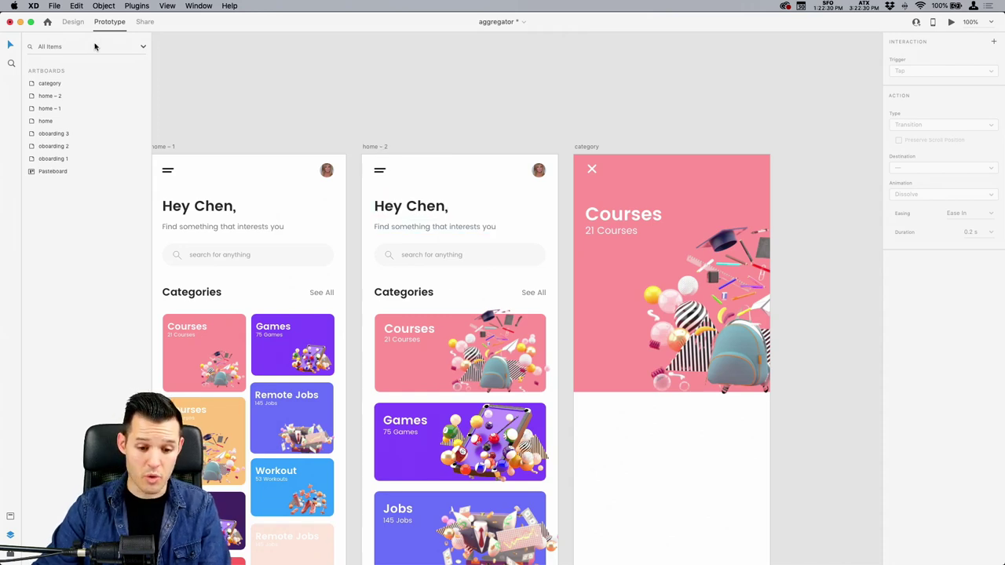
scroll(353, 178, down, 2)
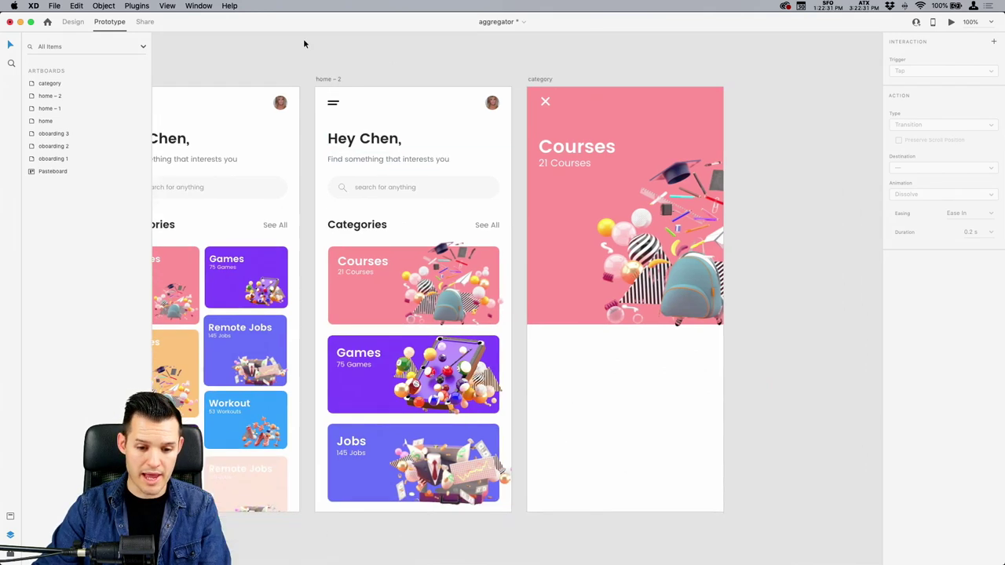
click(73, 21)
click(564, 150)
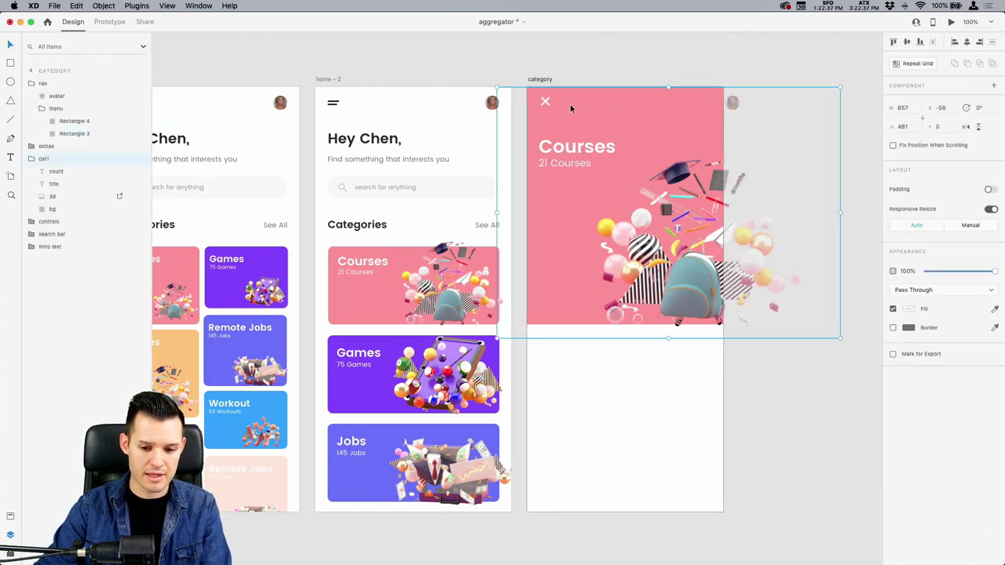
Copy home-2's intro text and search bar, then delete category's old hidden ones.
click(383, 141)
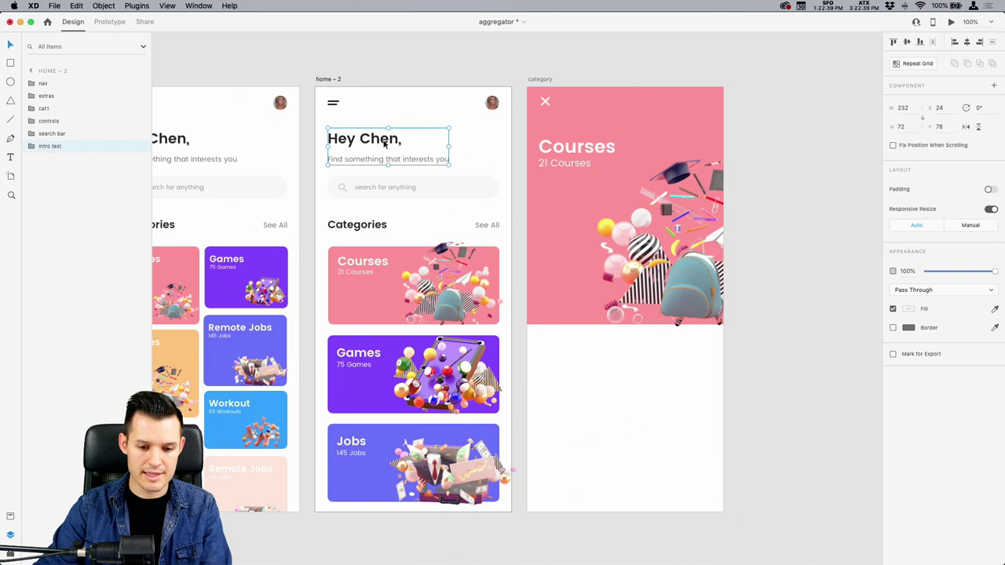
shift+click(377, 185)
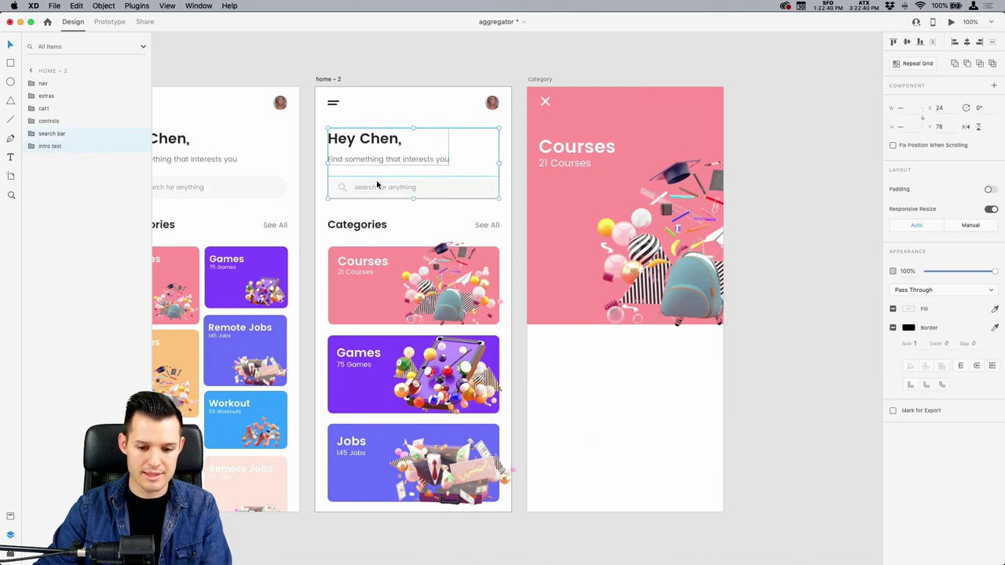
click(585, 112)
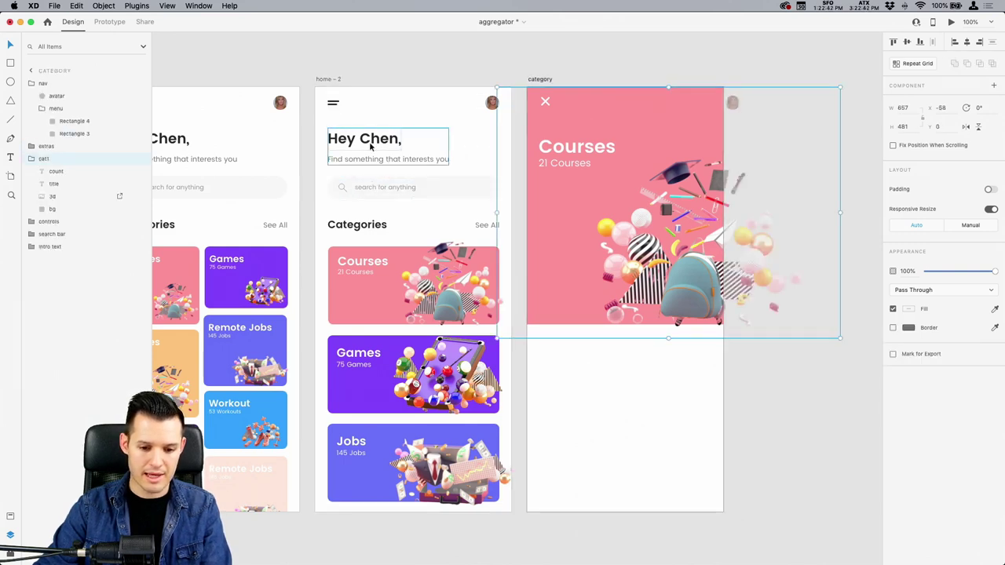
click(32, 159)
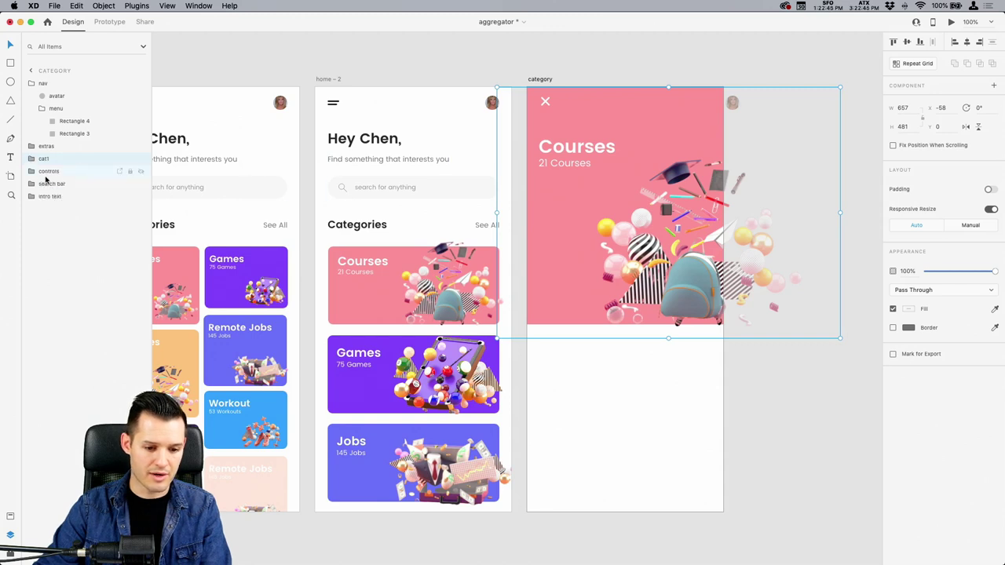
click(52, 185)
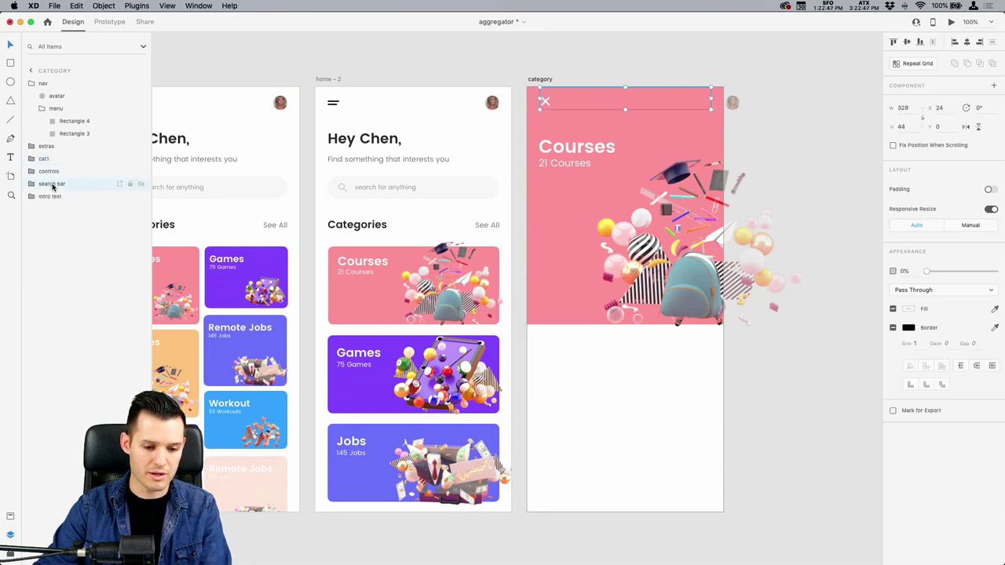
shift+click(63, 197)
key(Delete)
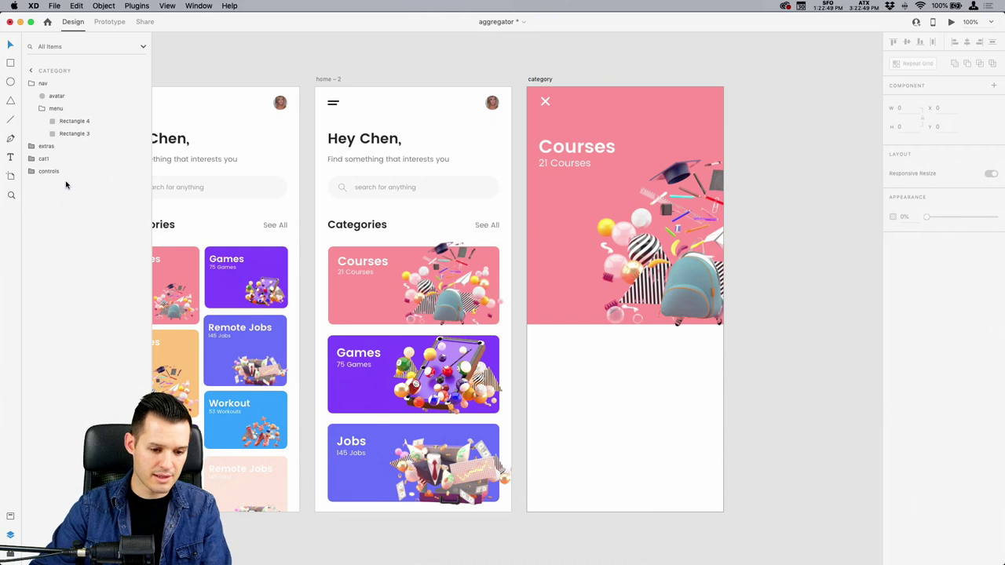
Paste the copies into category and move them behind the pink Courses hero.
click(65, 173)
key(super+v)
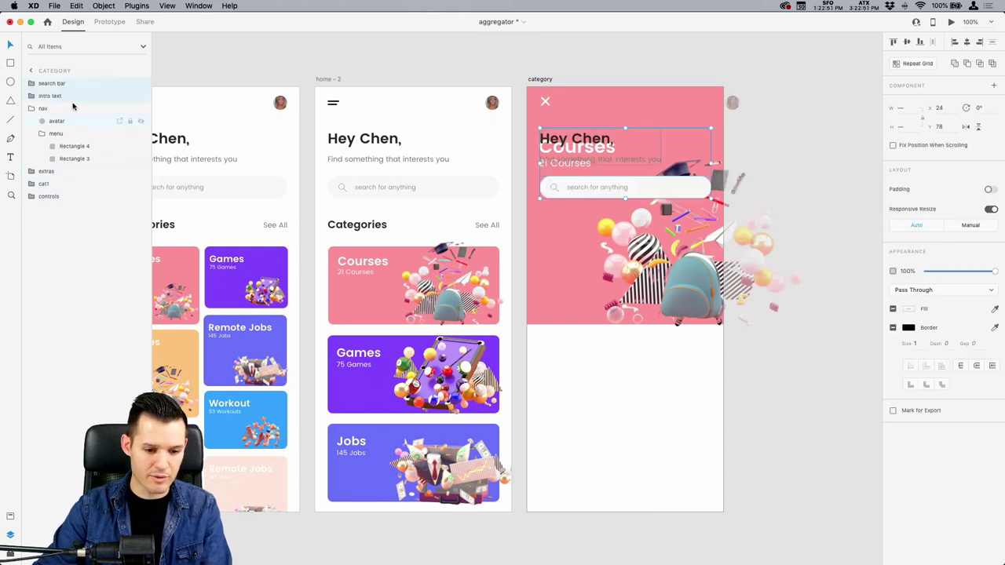
drag(58, 99, 56, 227)
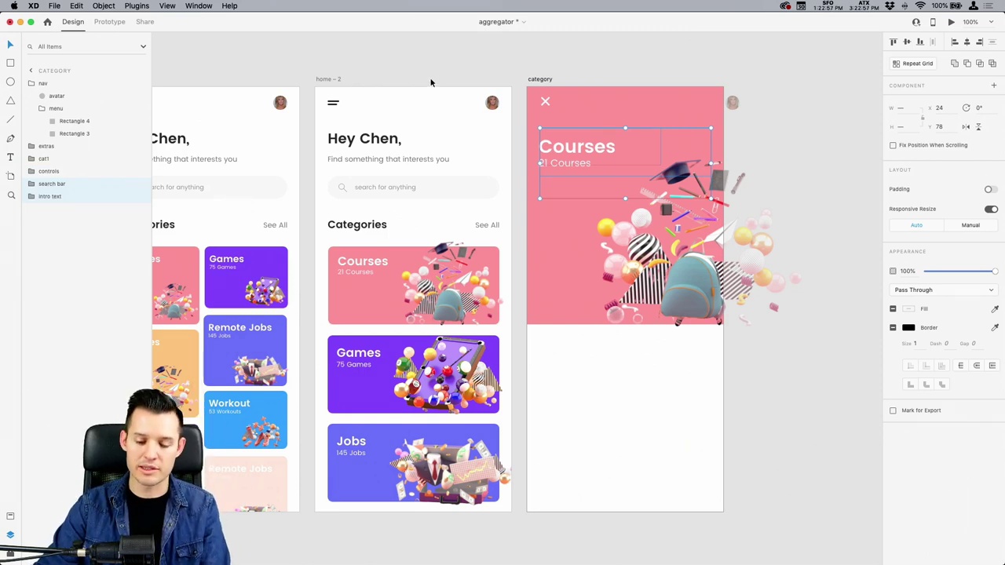
click(328, 79)
Give the Courses card's transition to category Snap easing.
click(109, 21)
click(448, 294)
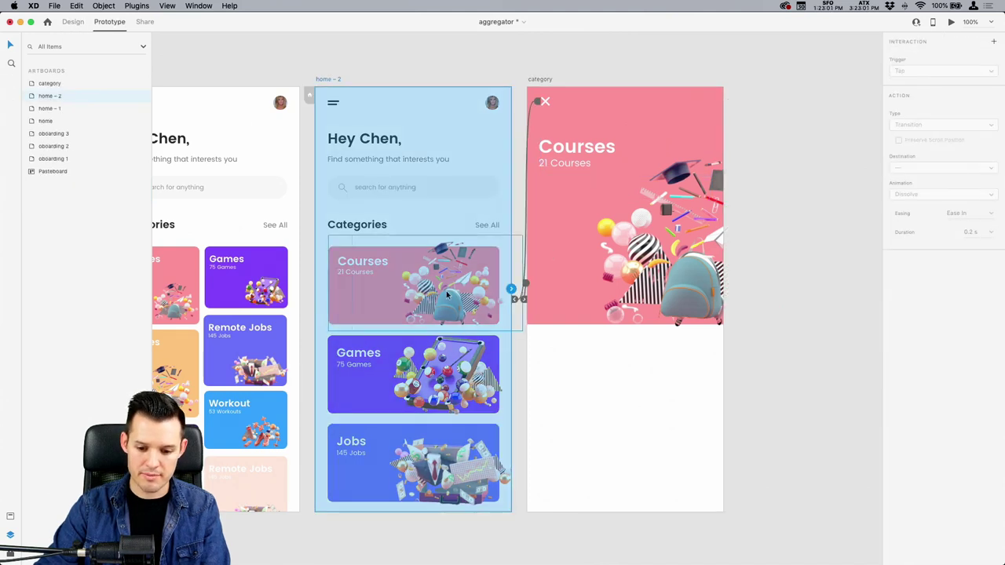
click(448, 294)
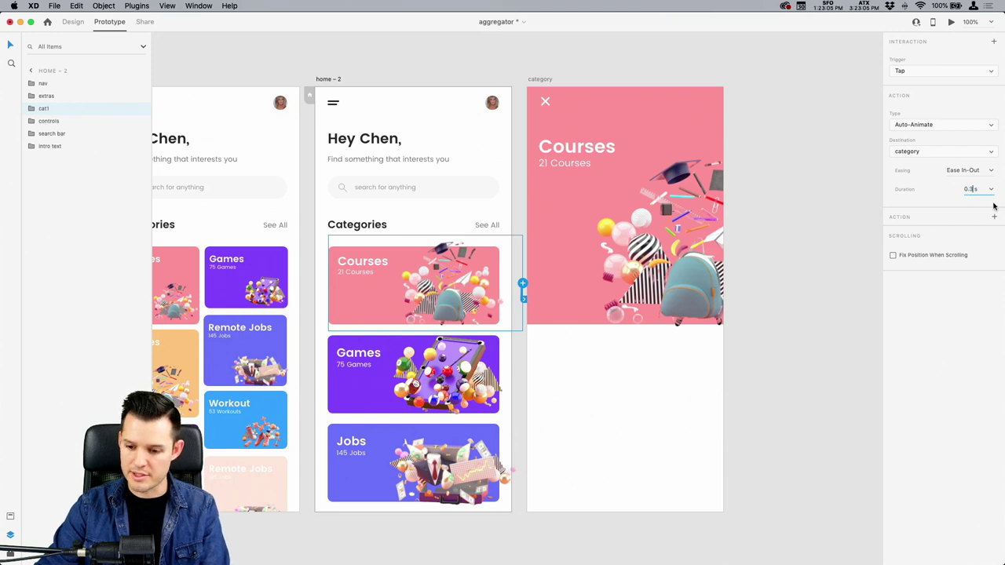
click(990, 170)
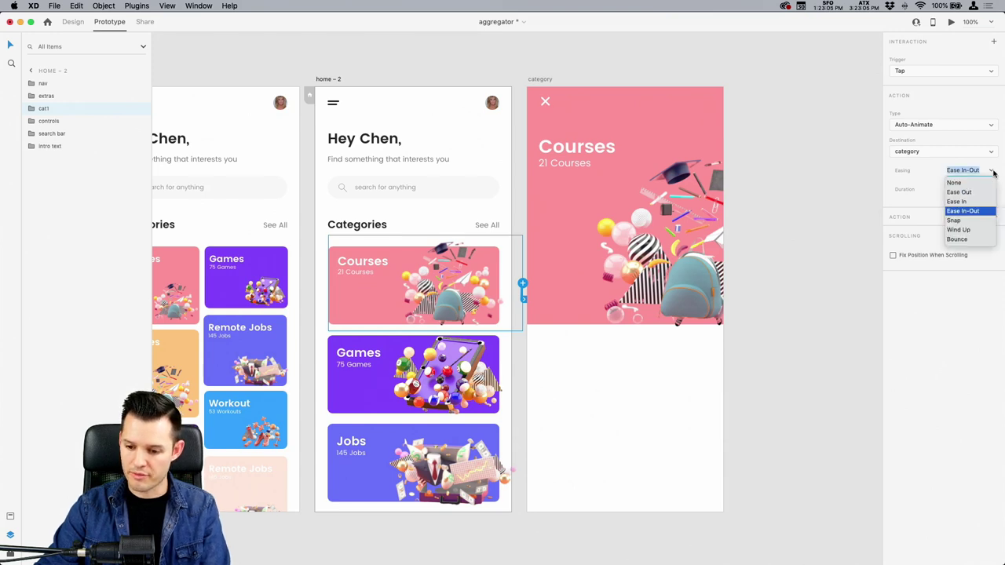
click(968, 224)
Set the X icon's return transition to Snap easing and start a preview from home-2.
click(545, 102)
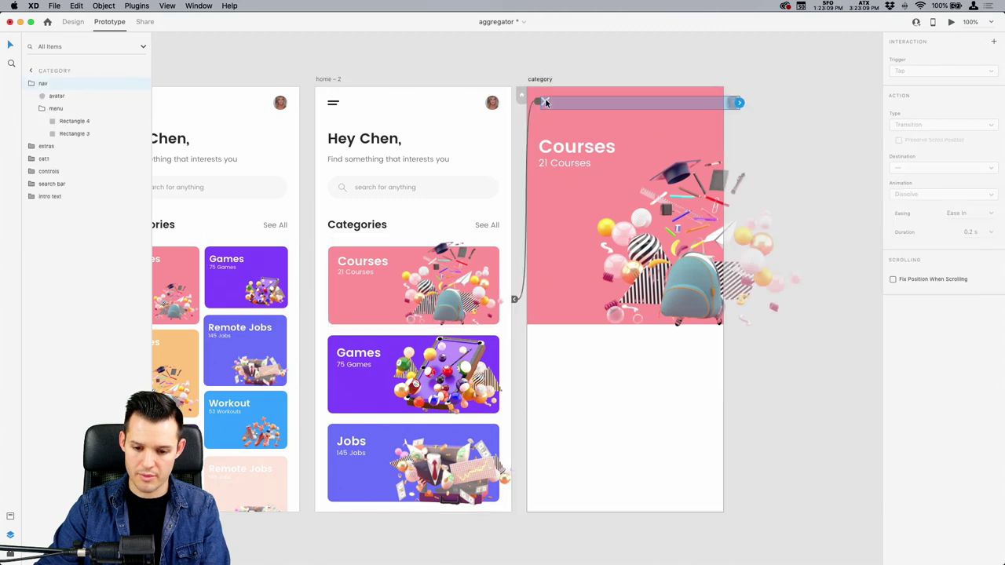
double_click(547, 102)
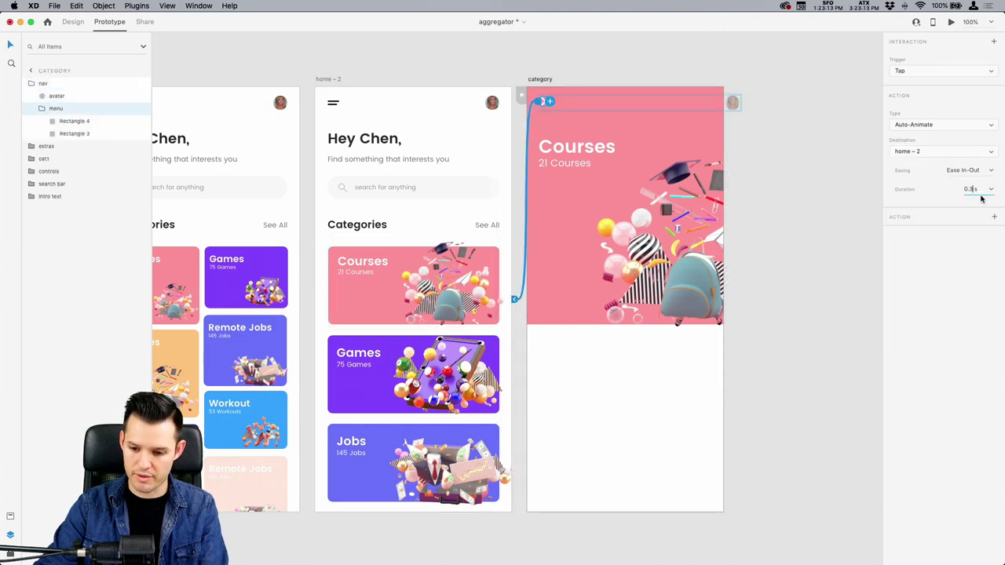
click(990, 170)
click(975, 217)
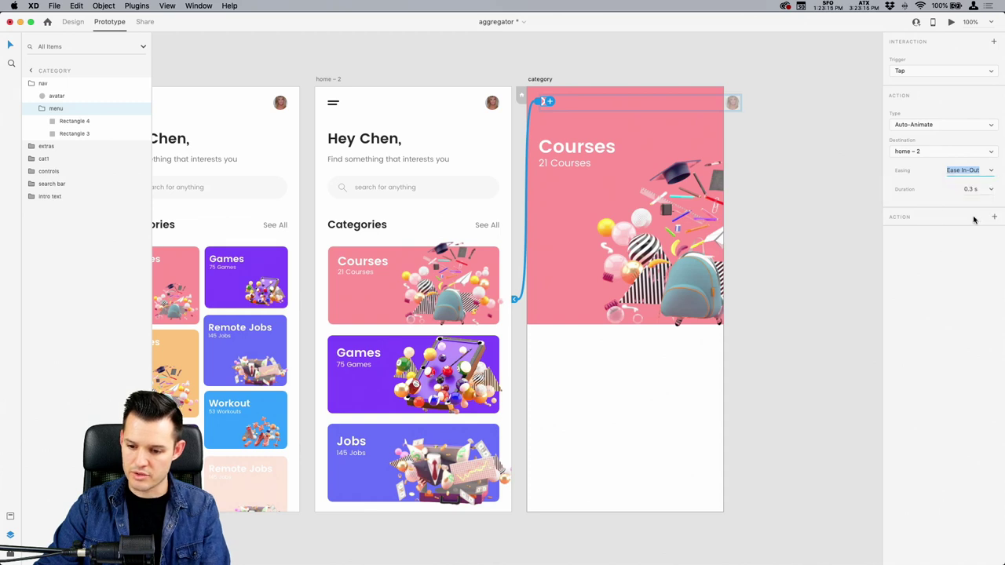
click(991, 170)
click(971, 220)
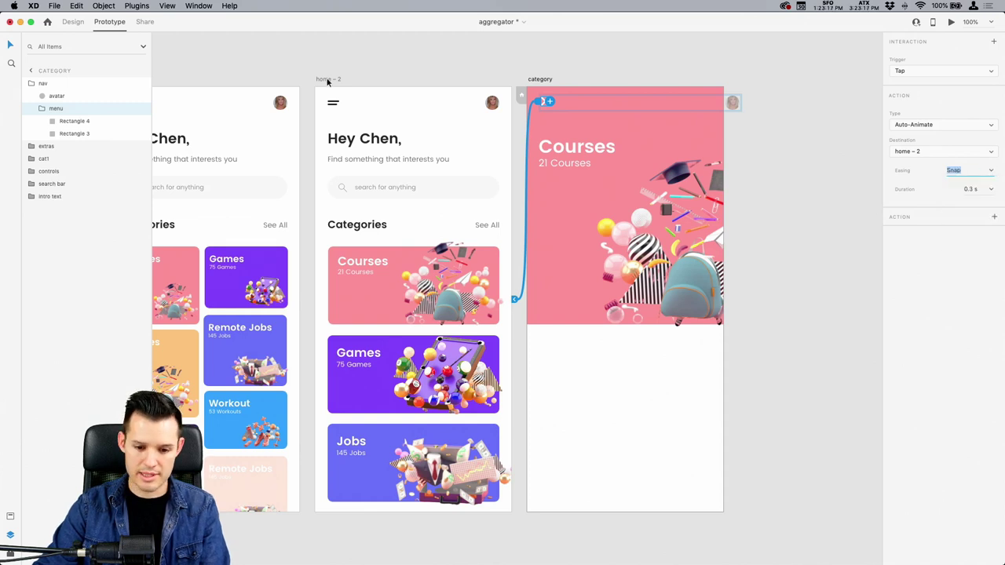
click(328, 78)
click(950, 22)
Test the Courses and X transitions several times, then close the preview.
click(412, 255)
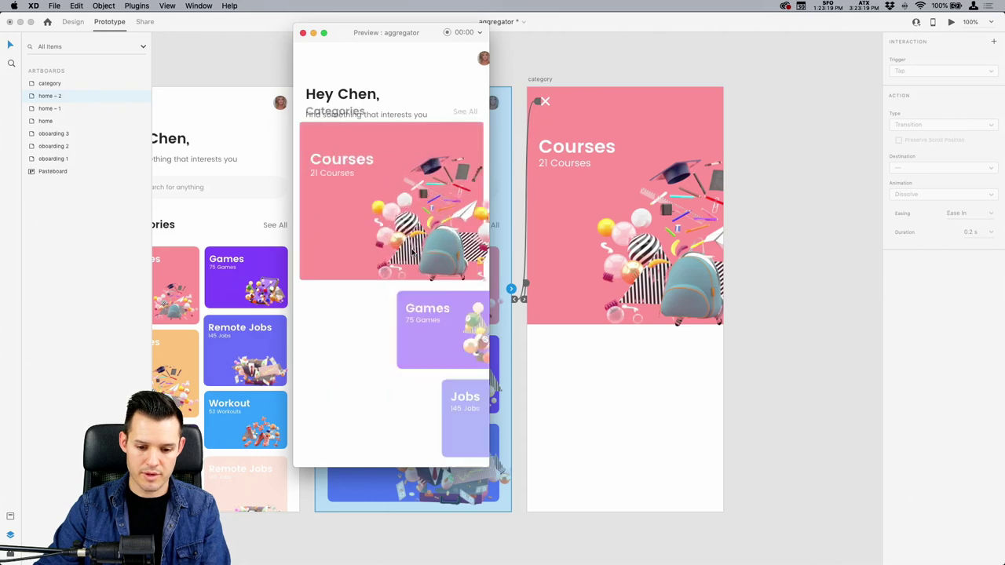
click(311, 59)
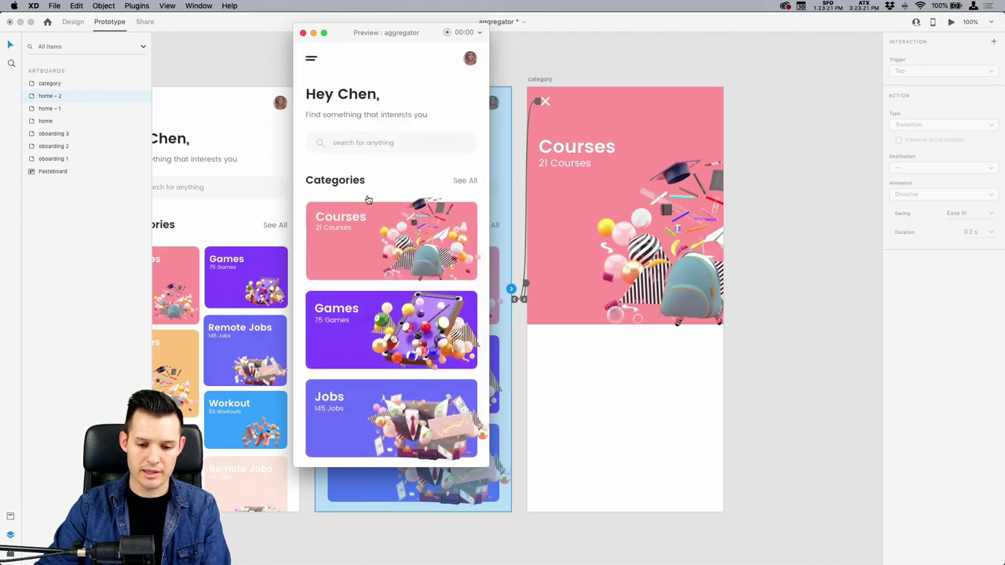
click(368, 224)
click(311, 61)
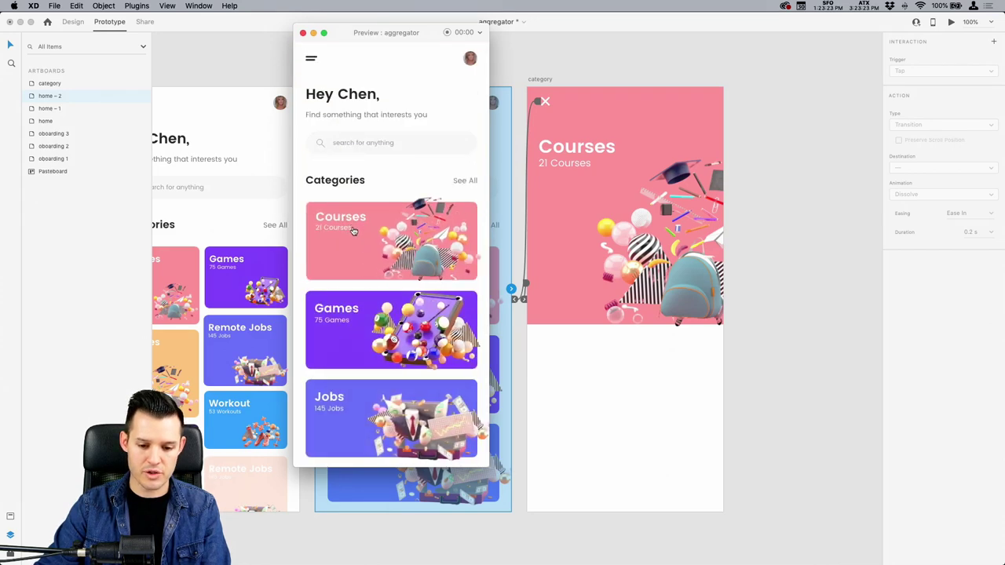
click(354, 229)
click(311, 62)
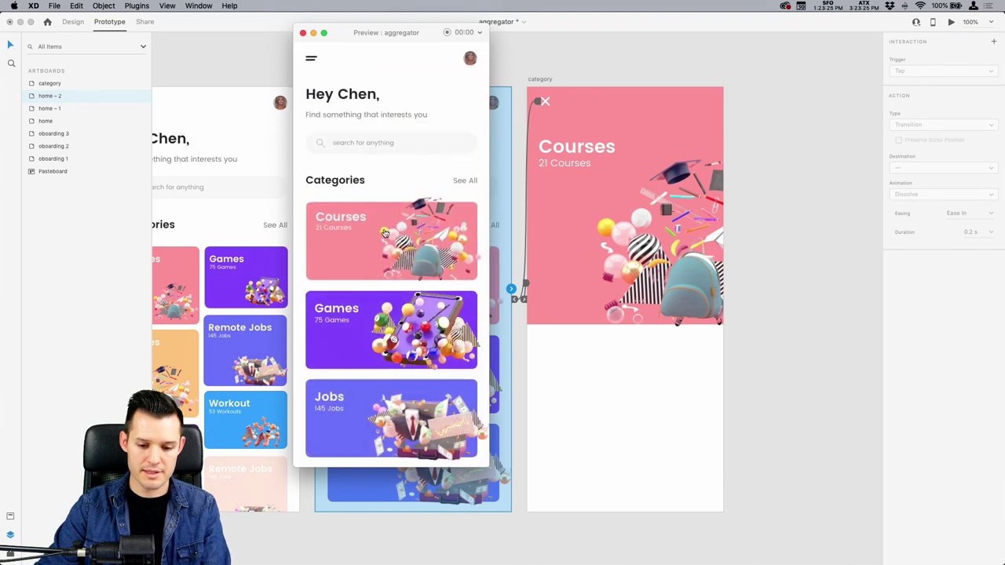
click(385, 233)
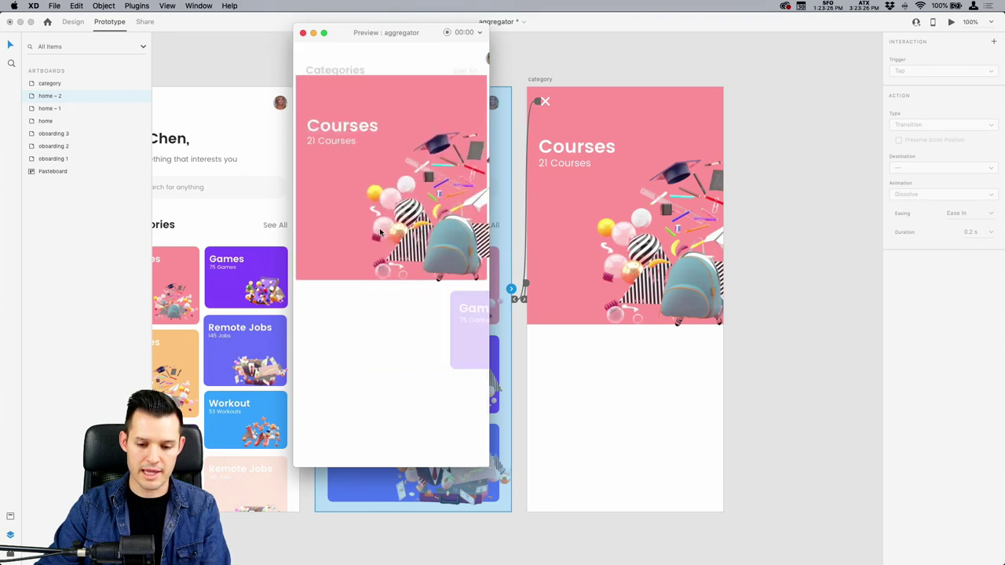
click(303, 33)
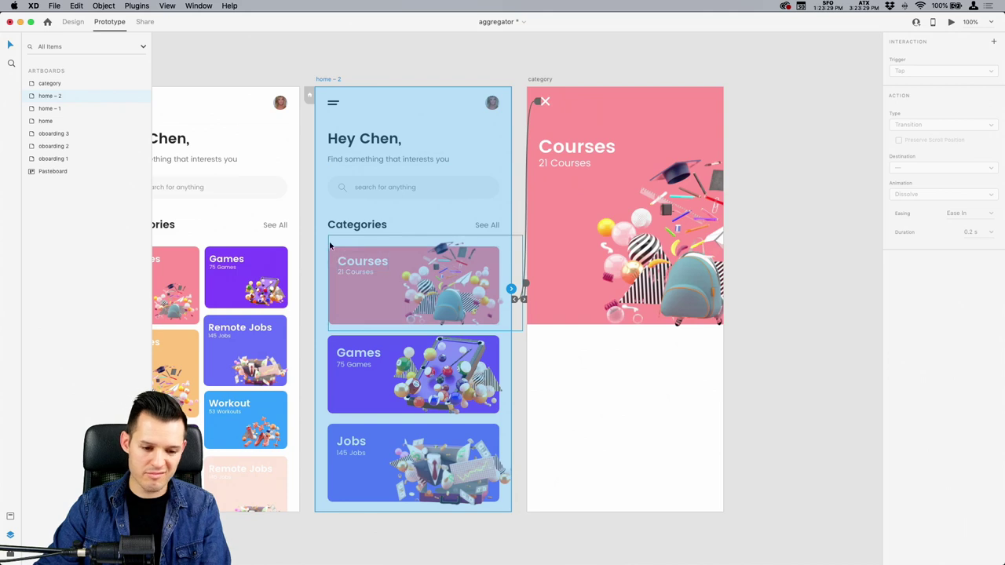
Set both the Courses card and X transition durations to 0.5 s.
click(55, 87)
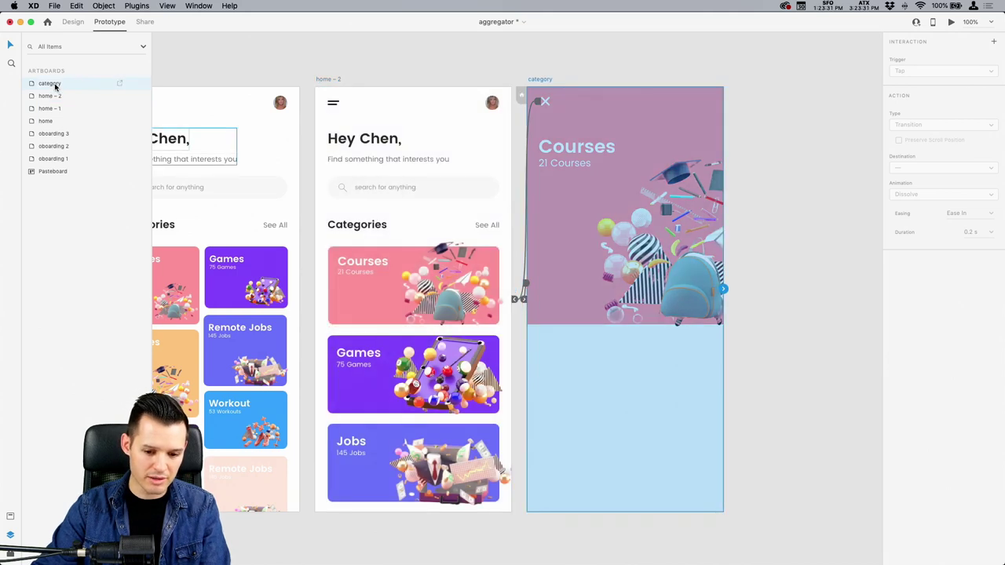
click(416, 300)
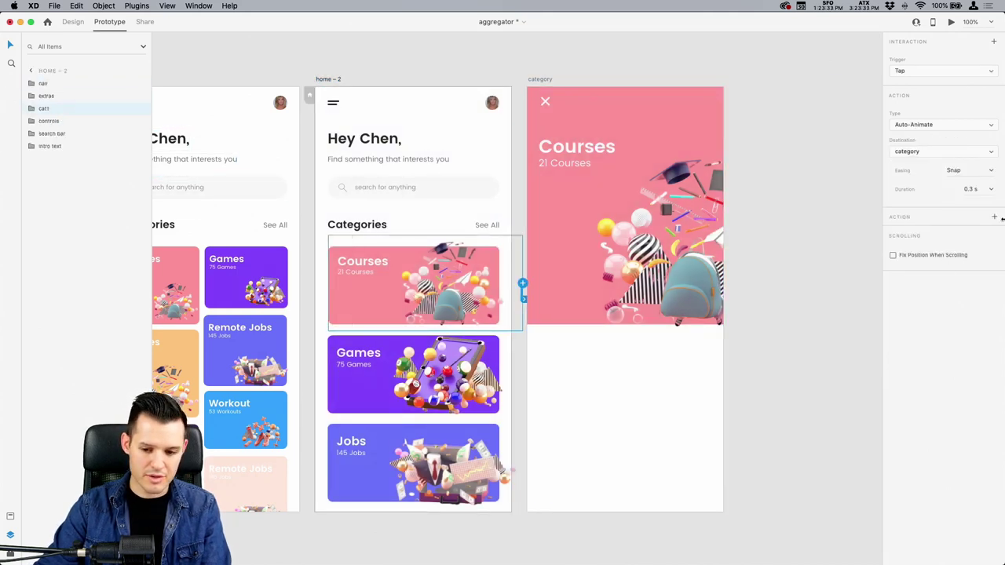
click(970, 191)
text(0.5)
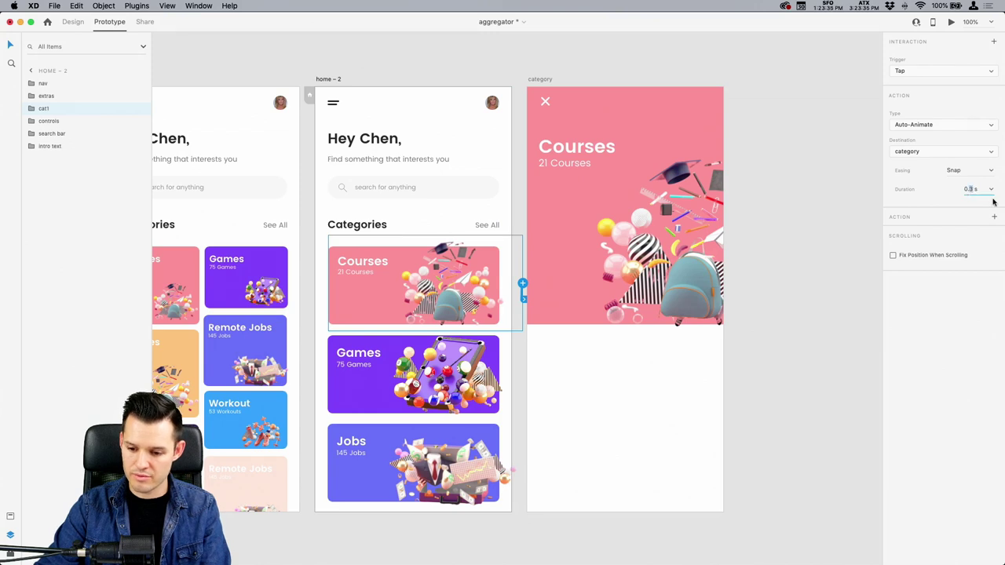
click(545, 102)
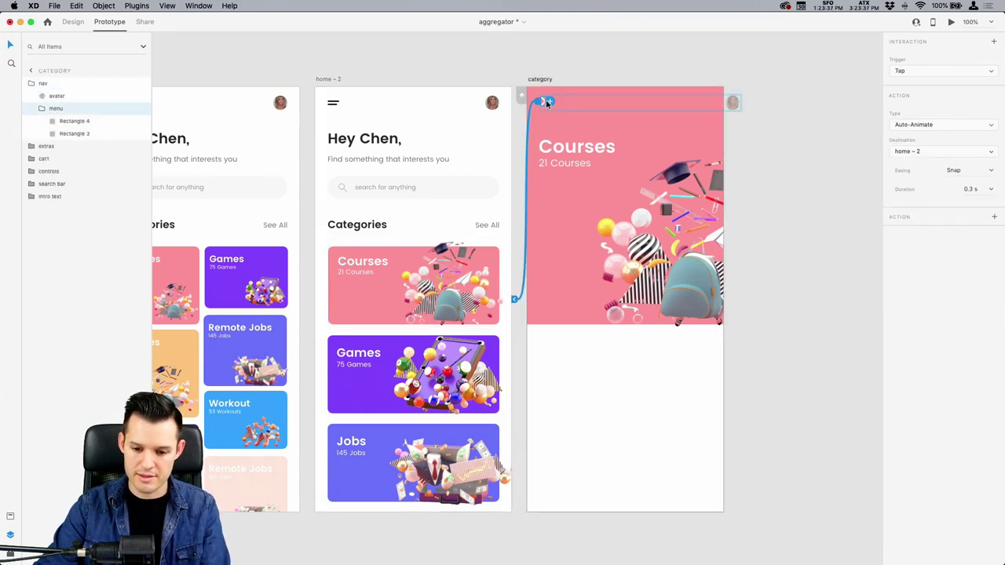
click(970, 191)
text(0.5)
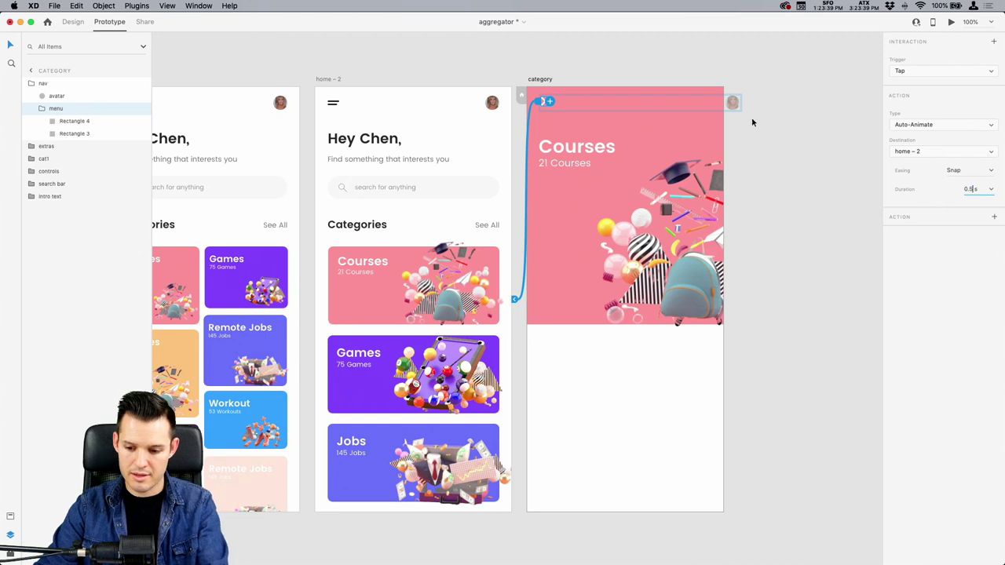
Preview the 0.5 s transitions from home-2 three times, then close the preview.
click(339, 79)
click(950, 22)
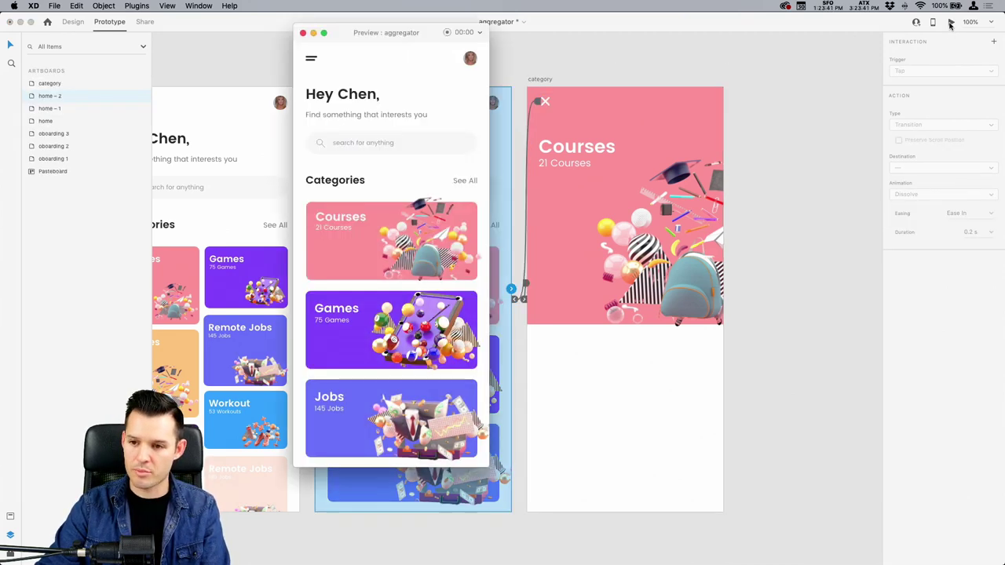
click(333, 225)
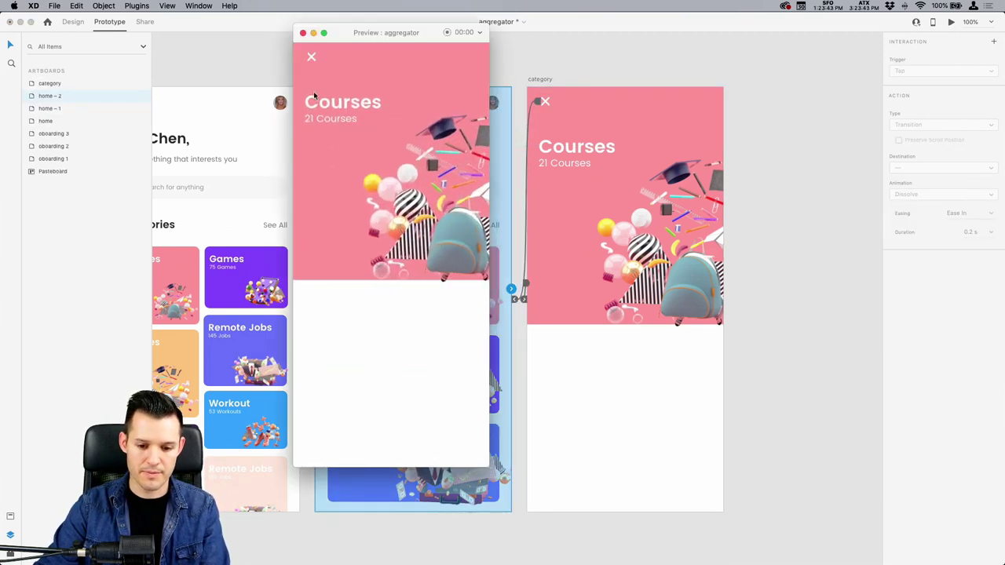
click(311, 60)
click(392, 249)
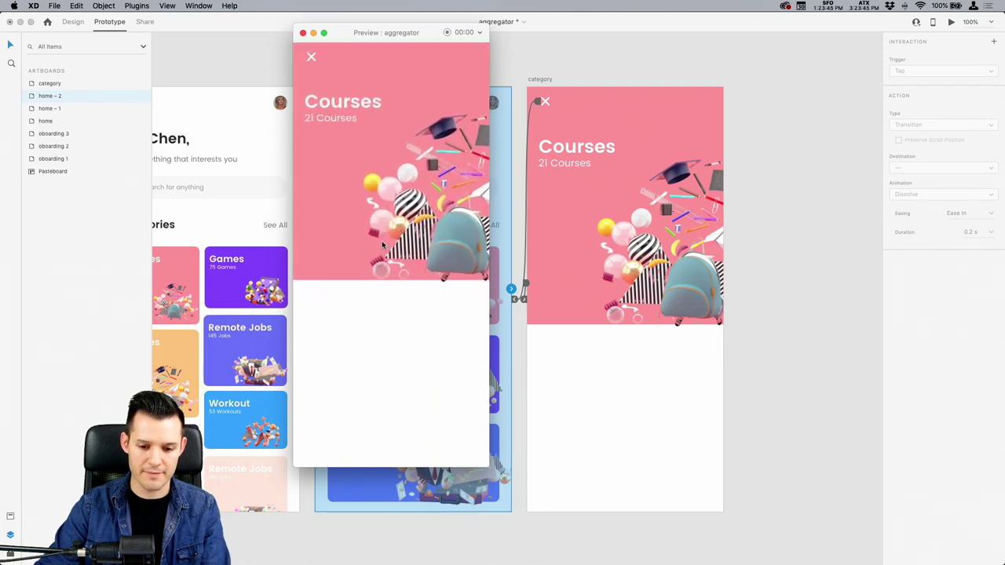
click(312, 61)
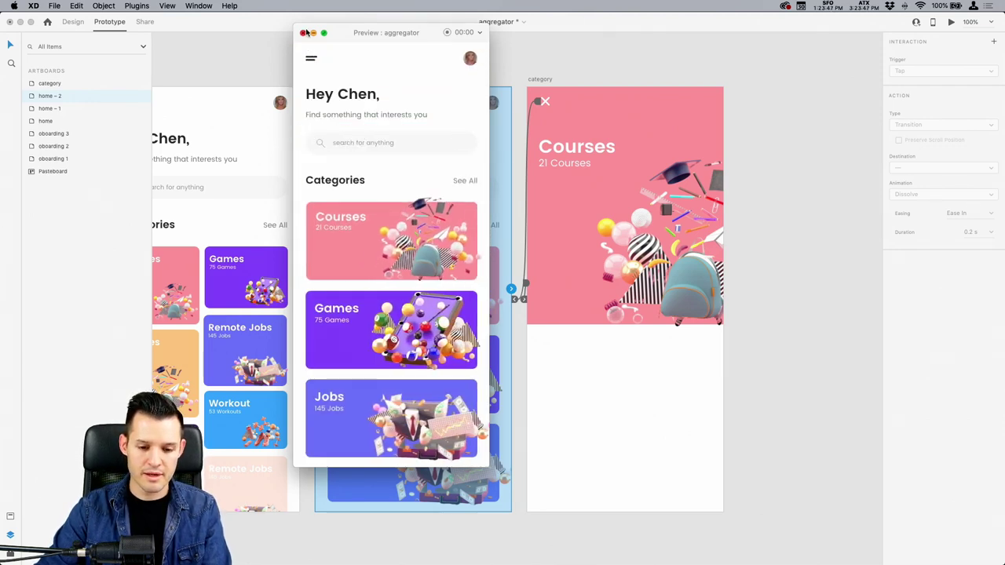
click(365, 223)
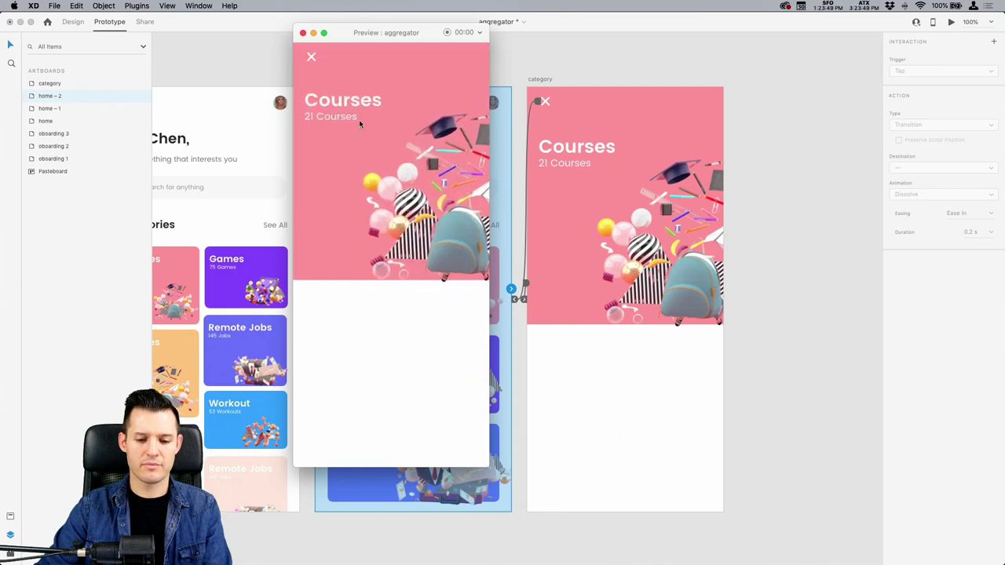
click(311, 56)
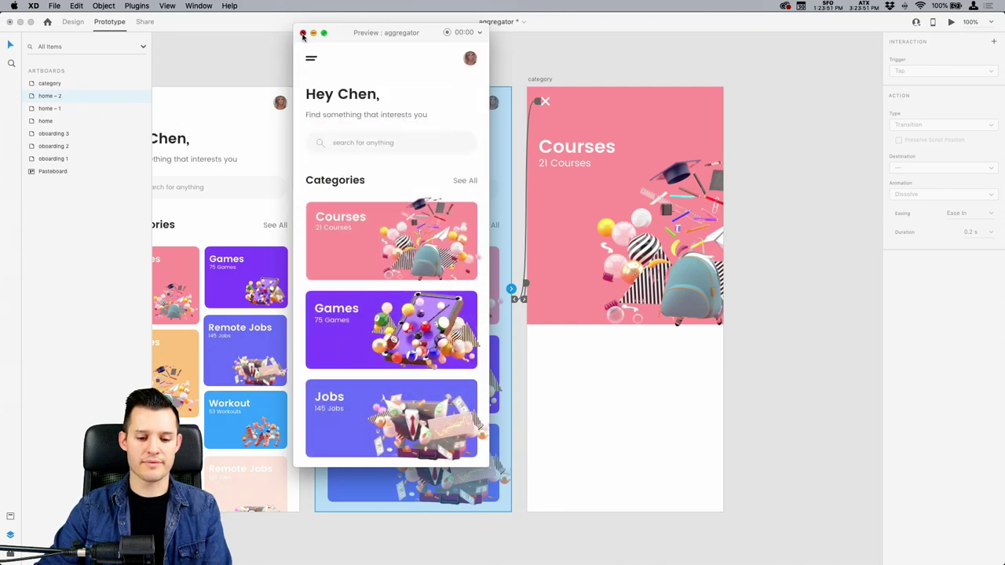
click(303, 33)
Save the document in Design mode and pan across home-1, home-2 and category artboards.
click(73, 22)
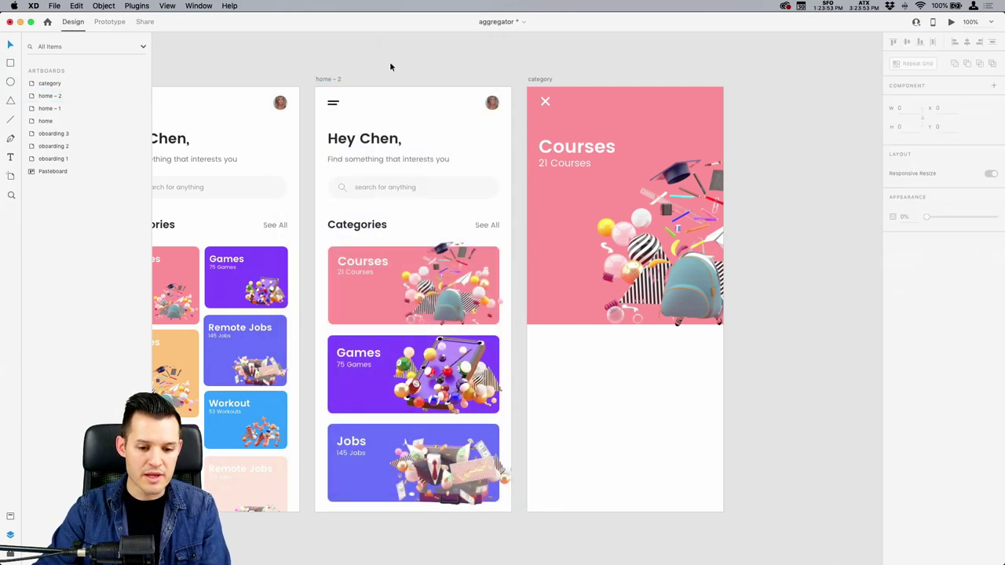
key(super+s)
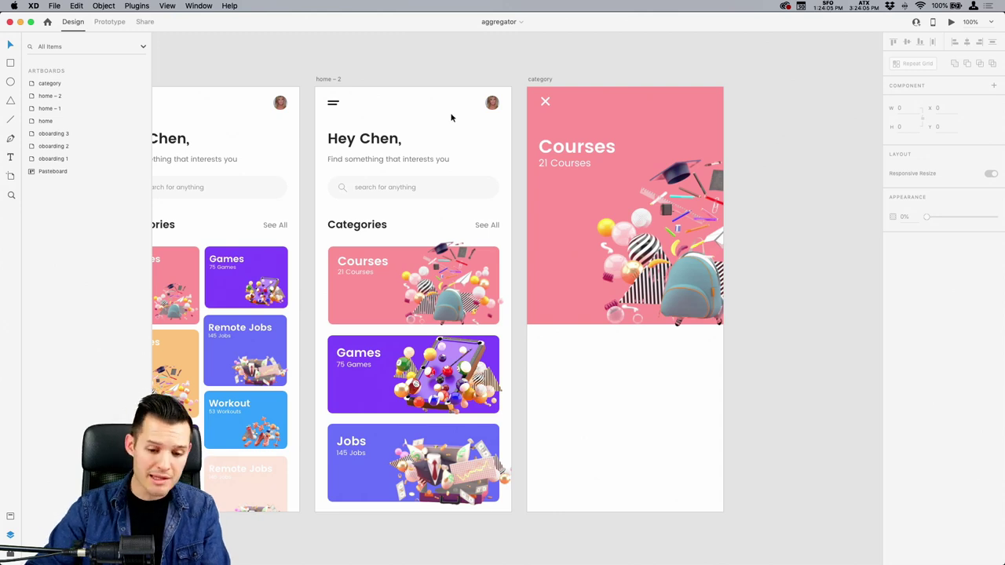
scroll(472, 56, right, 1)
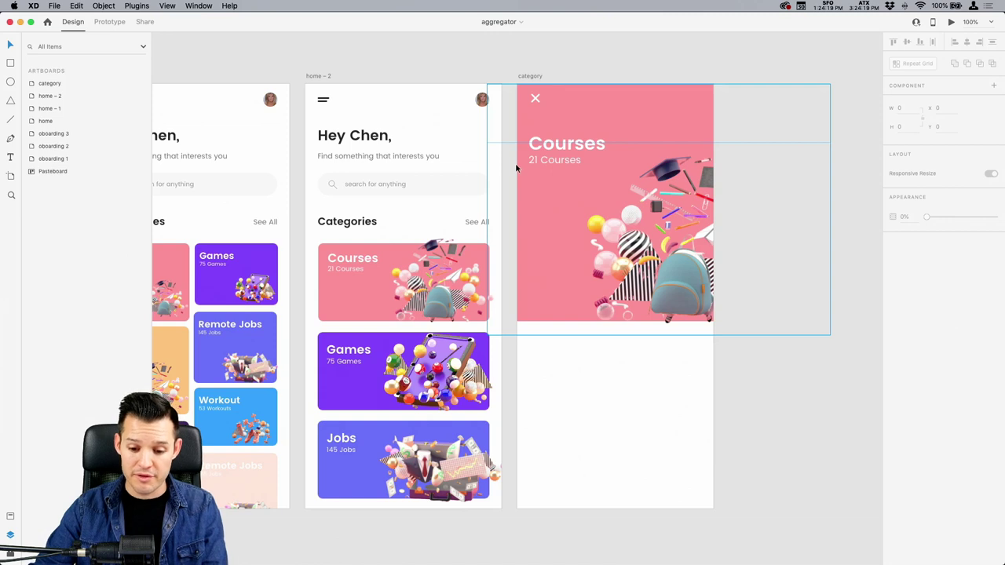
drag(529, 73, 581, 59)
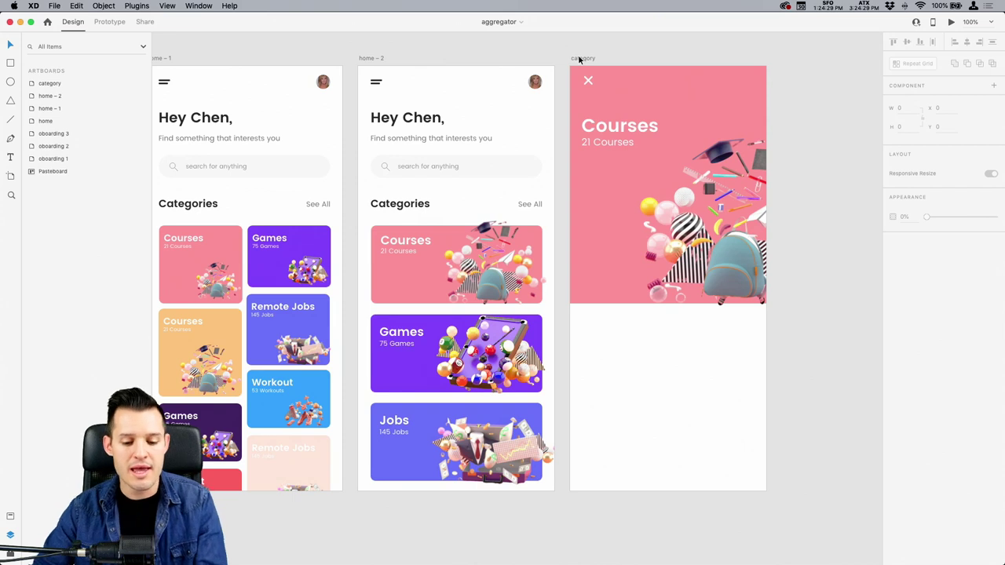
scroll(793, 169, down, 2)
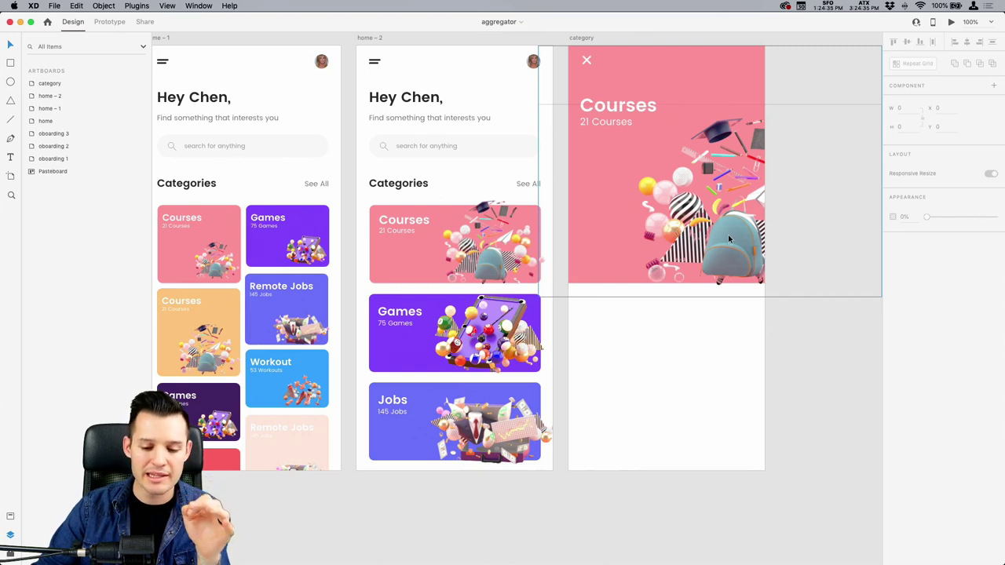
scroll(703, 220, left, 2)
scroll(682, 211, left, 5)
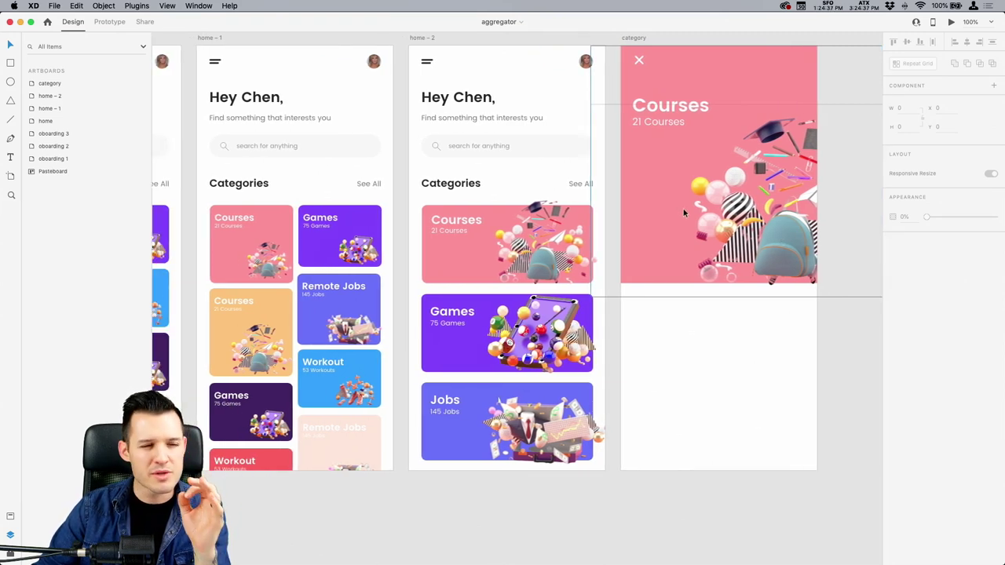
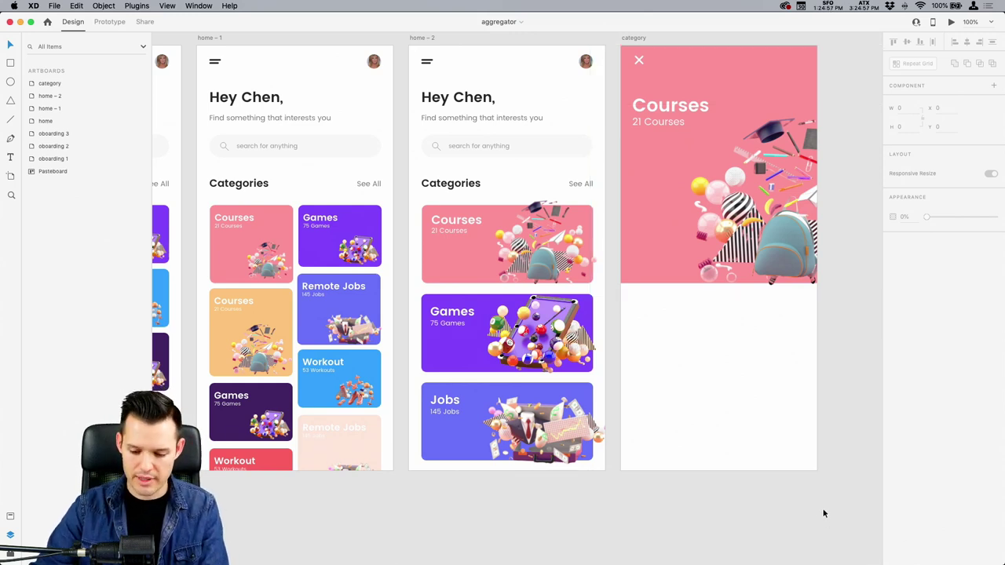
Draw a white 380 × 429 rectangle over the lower half of the Courses category artboard.
drag(823, 511, 732, 494)
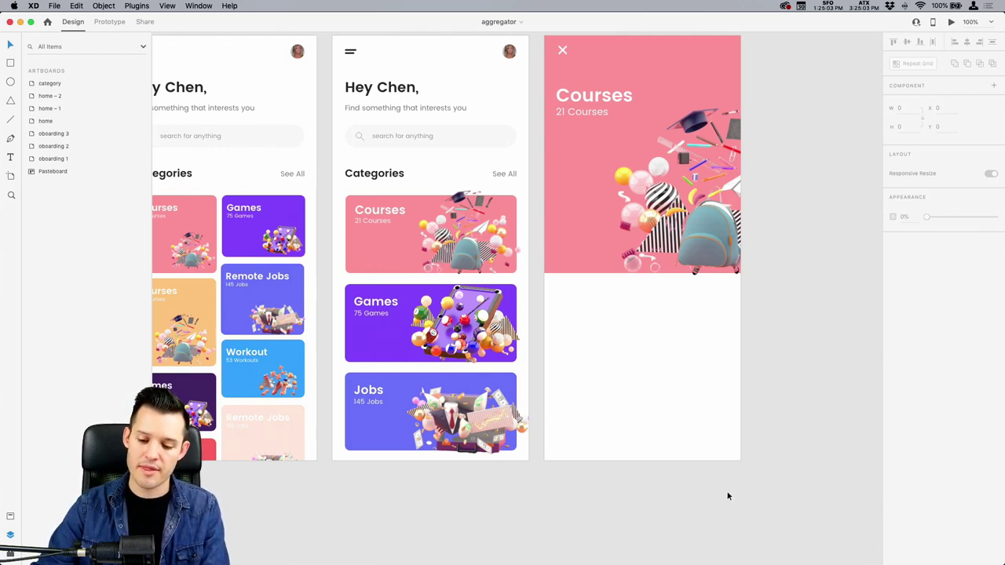
scroll(628, 405, left, 2)
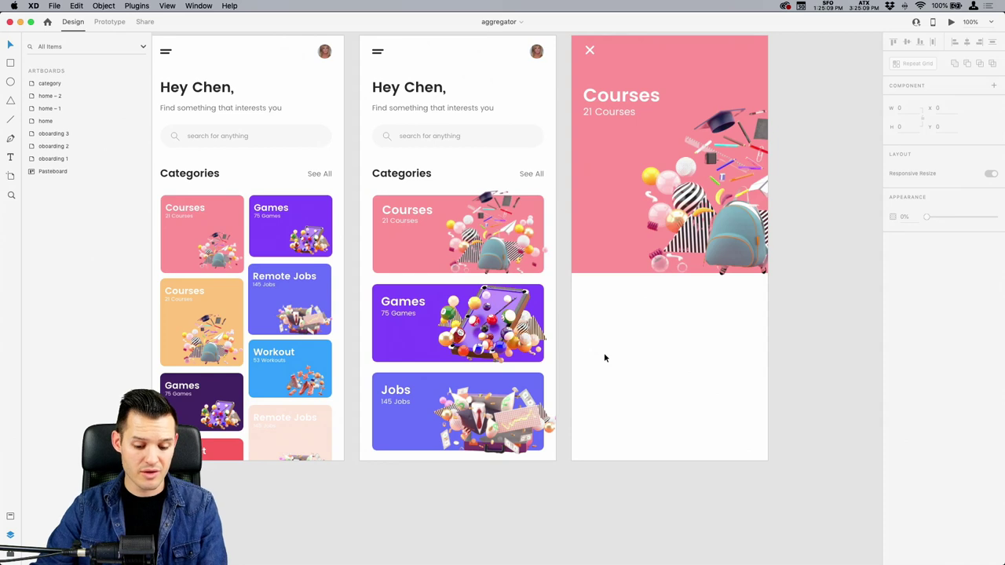
key(r)
mouse_move(574, 462)
mouse_down()
mouse_move(576, 243)
mouse_move(717, 231)
mouse_move(773, 239)
mouse_up()
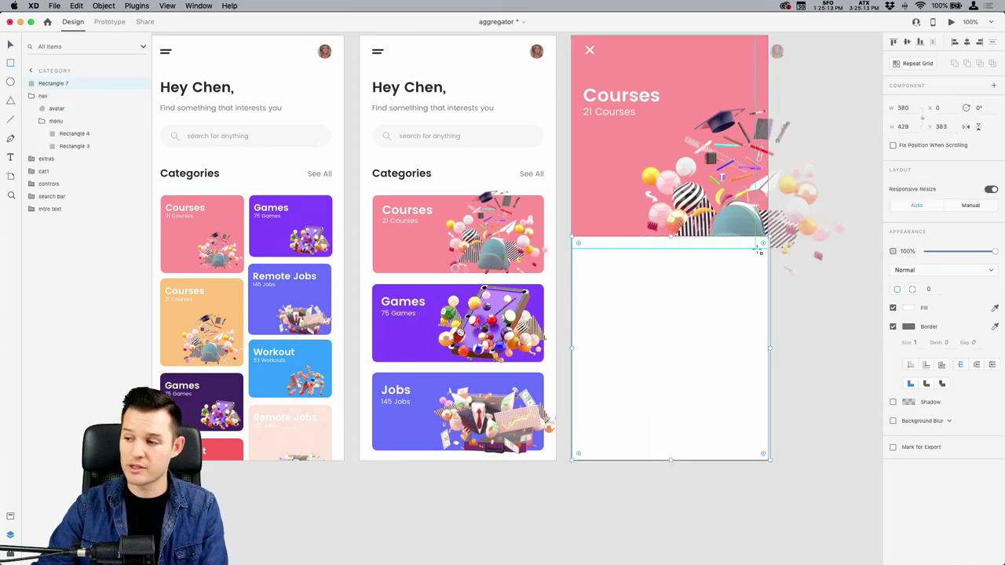
Remove the rectangle's border, widen it to 375 to match the artboard, and lower its top edge.
click(892, 326)
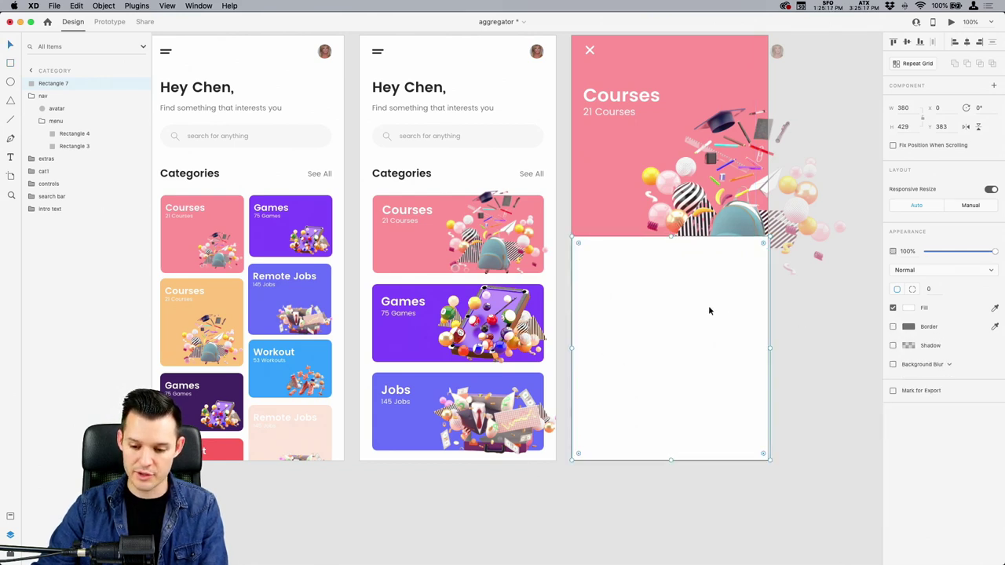
drag(767, 348, 767, 348)
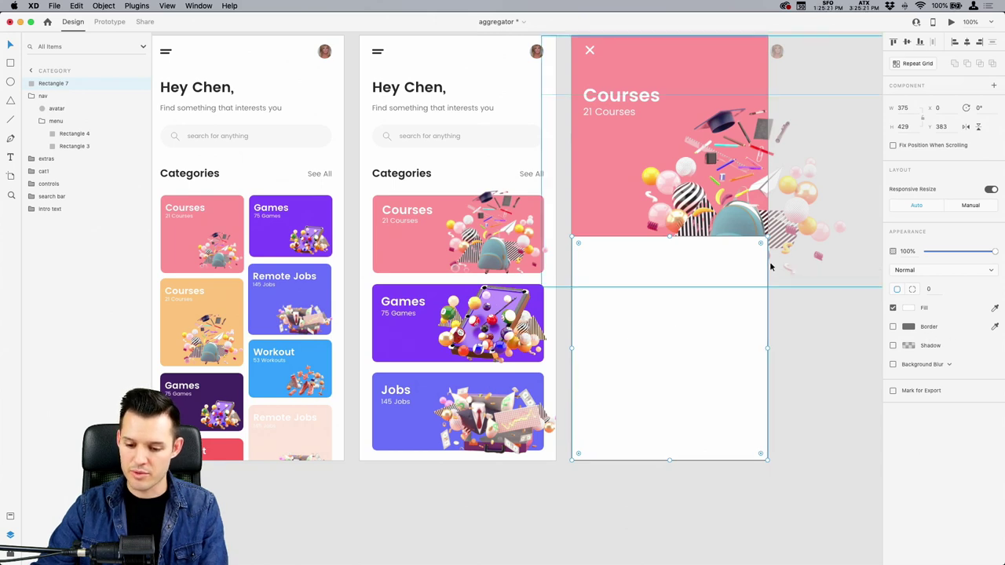
key(z)
drag(372, 189, 821, 314)
scroll(614, 300, left, 2)
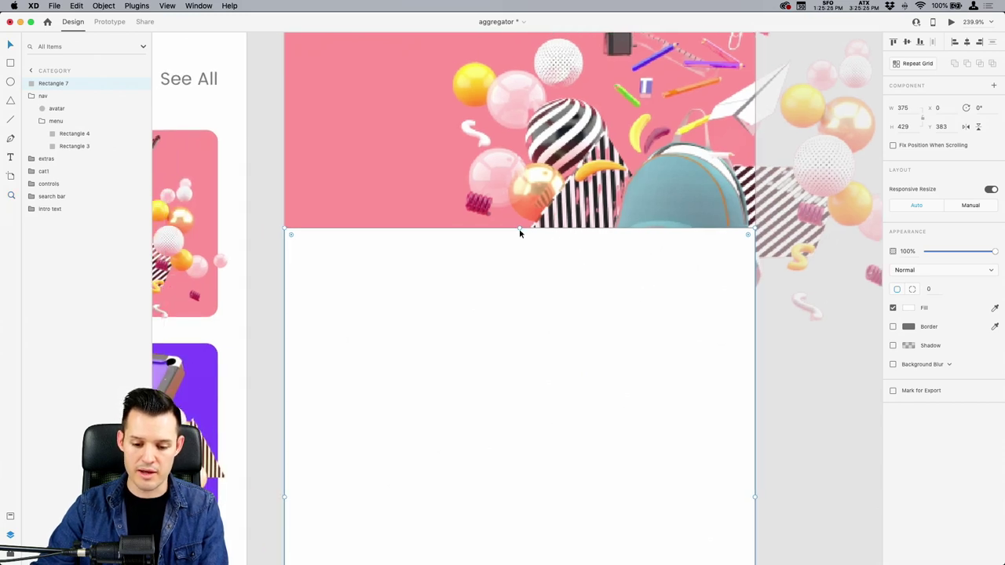
mouse_move(520, 233)
mouse_down()
mouse_move(521, 215)
mouse_move(522, 237)
mouse_up()
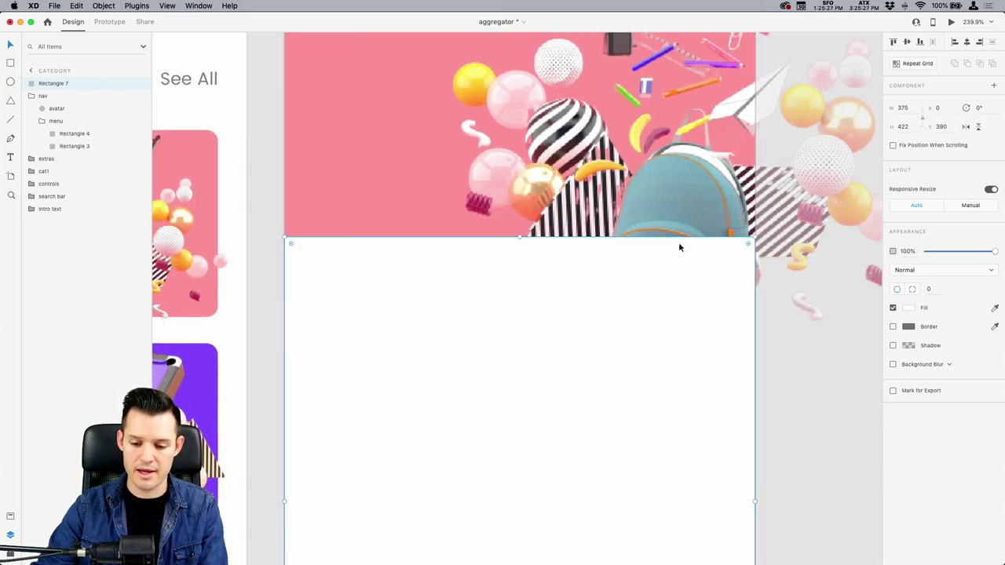
Round the card's top corners to a 15-pixel radius, leaving the bottom corners square.
key(super+minus)
scroll(706, 252, down, 3)
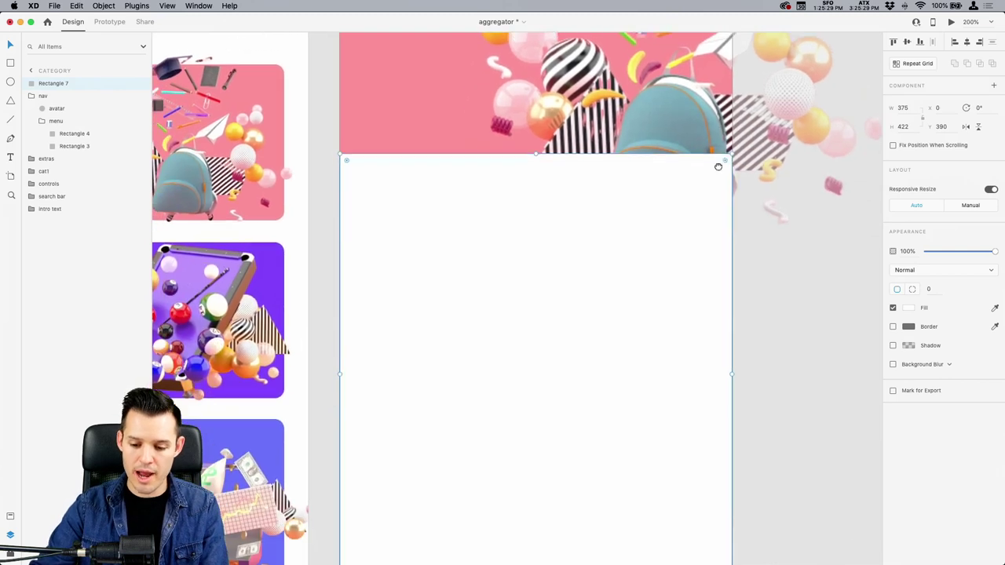
drag(725, 158, 682, 166)
drag(319, 164, 317, 162)
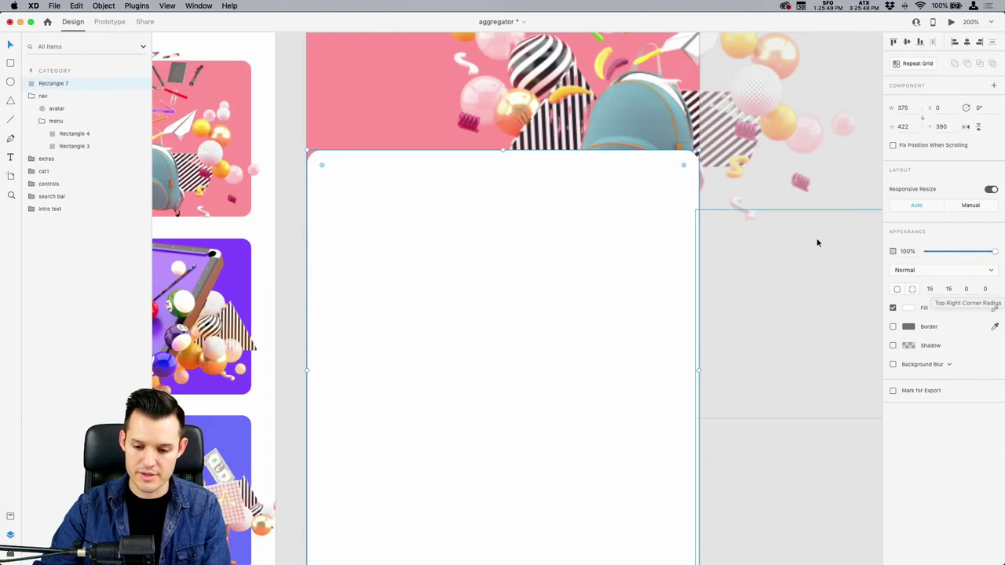
key(super+1)
key(Escape)
key(Escape)
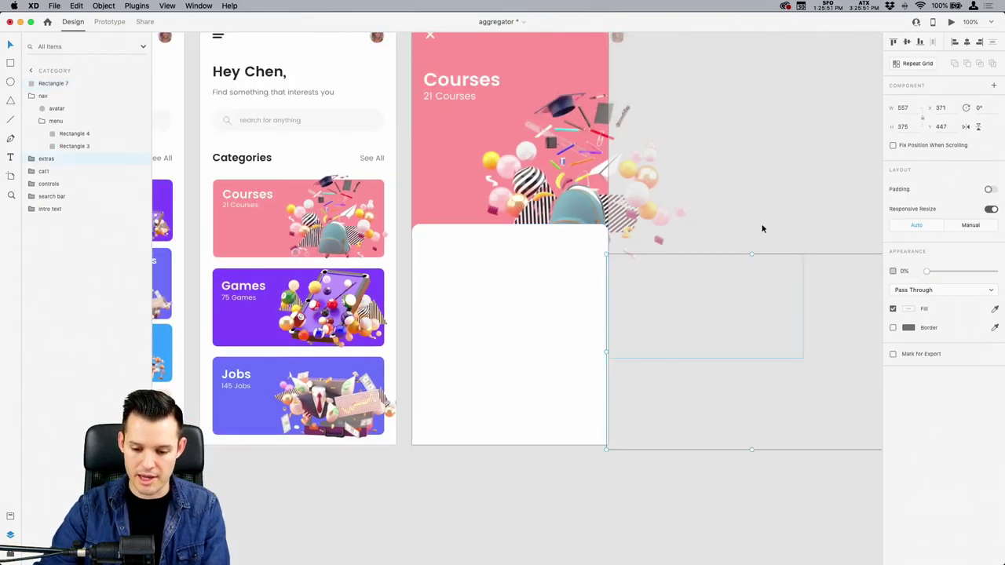
click(554, 297)
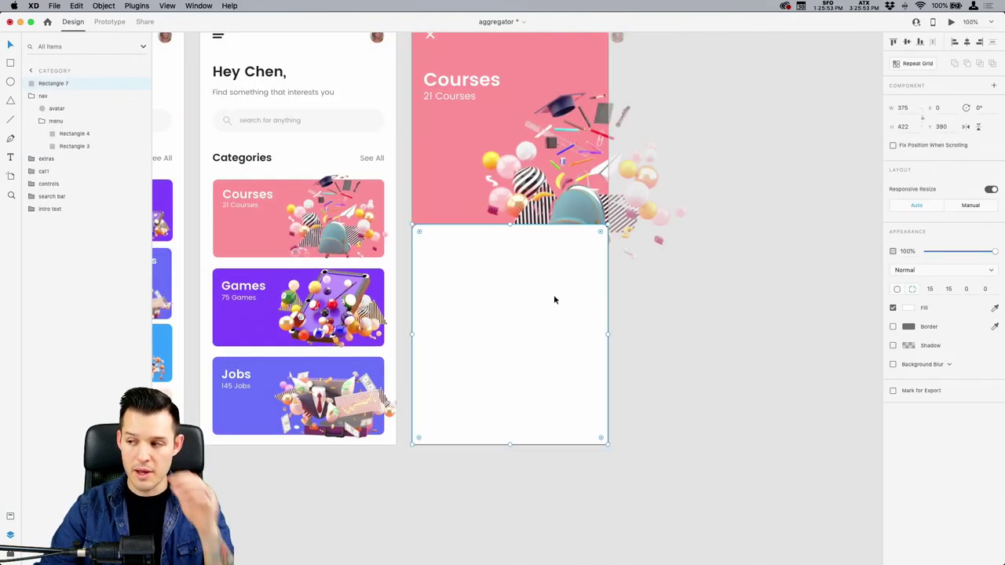
click(648, 366)
click(556, 358)
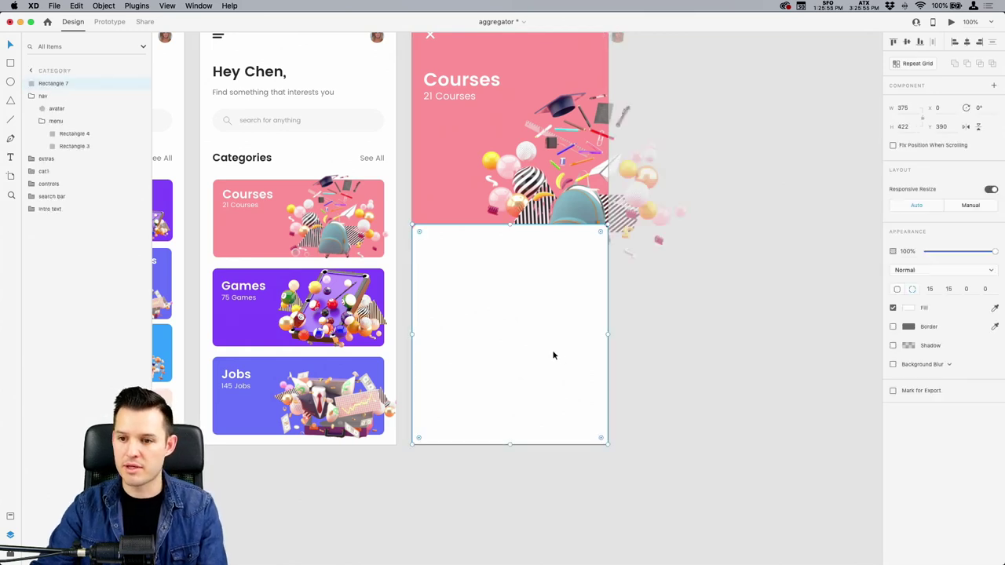
Give the white card a black drop shadow with Y offset -2, 8% opacity and blur 16.
click(893, 345)
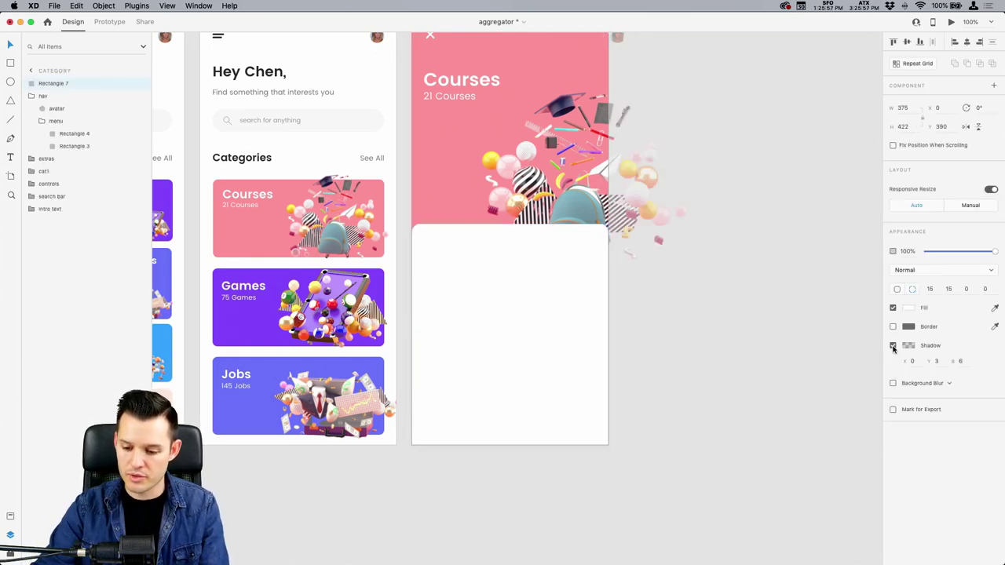
click(936, 361)
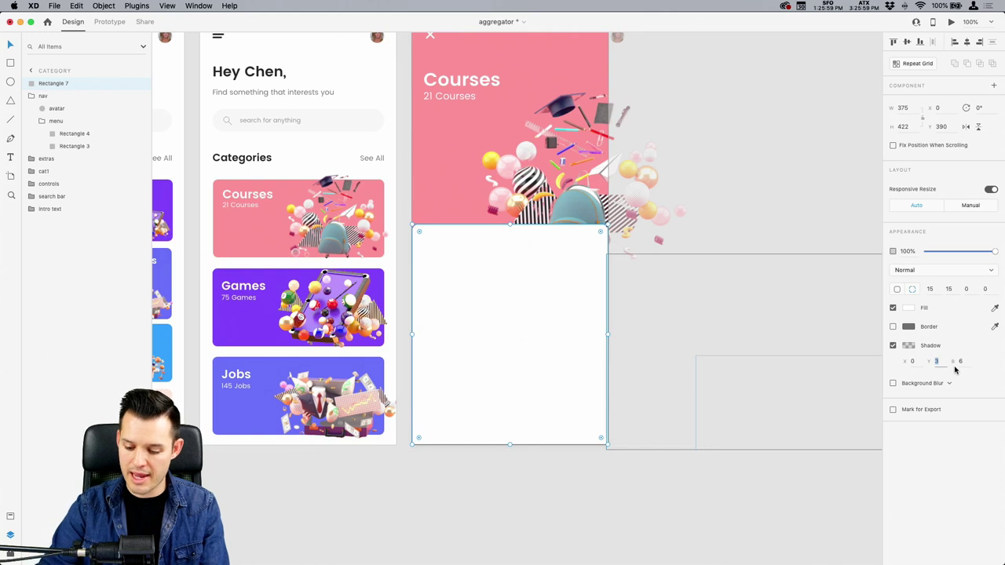
text(1)
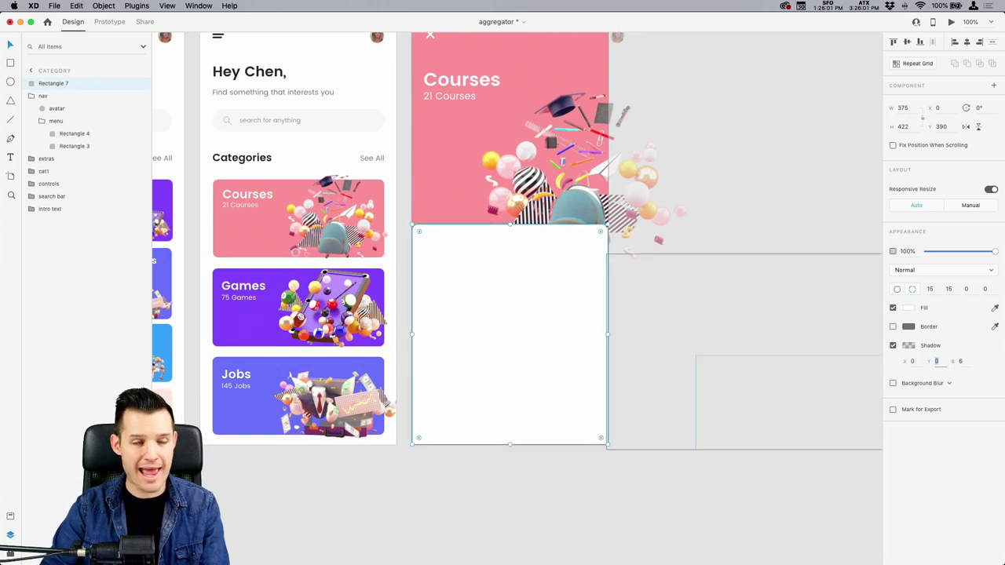
key(Down)
key(Down)
key(Down)
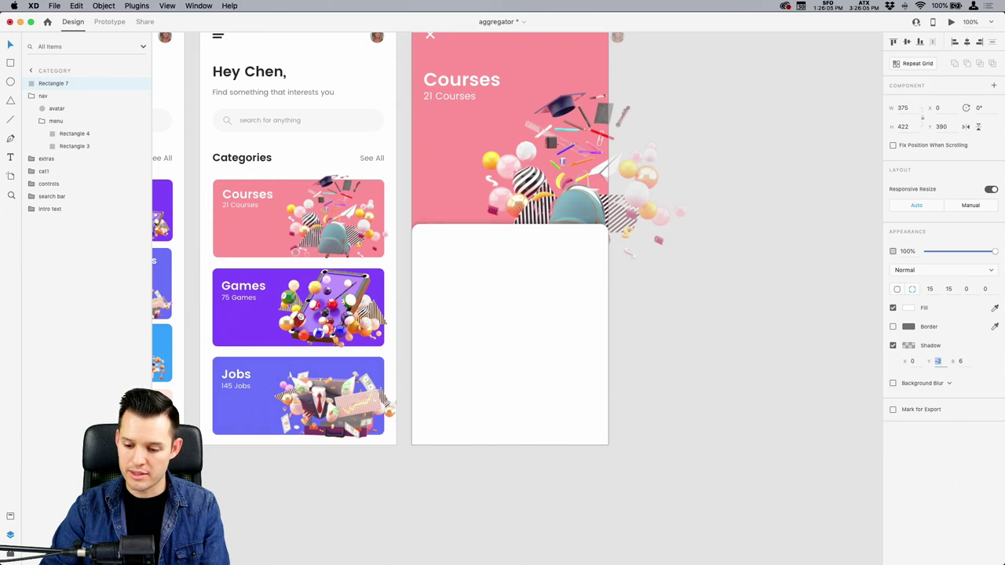
click(908, 345)
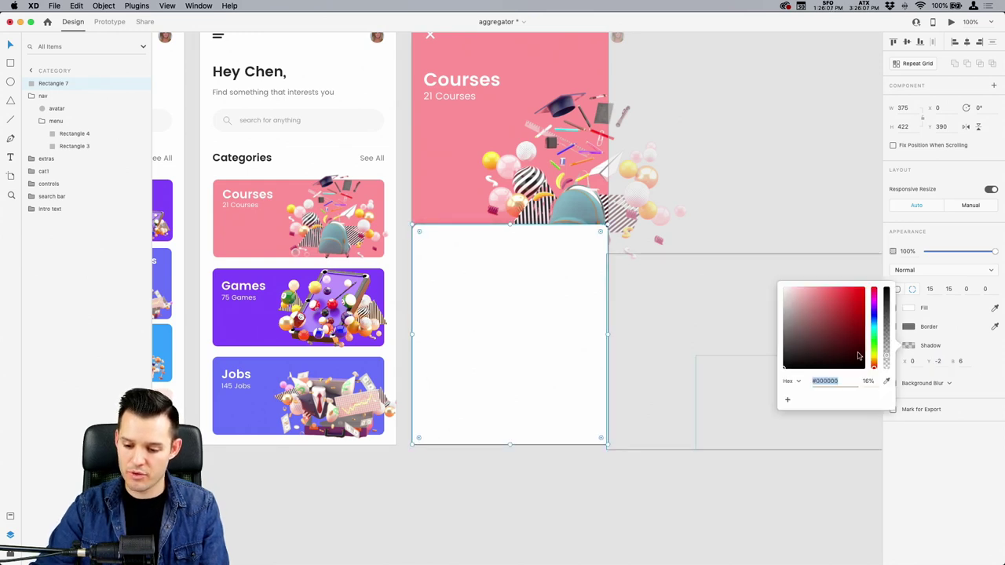
drag(885, 361, 884, 364)
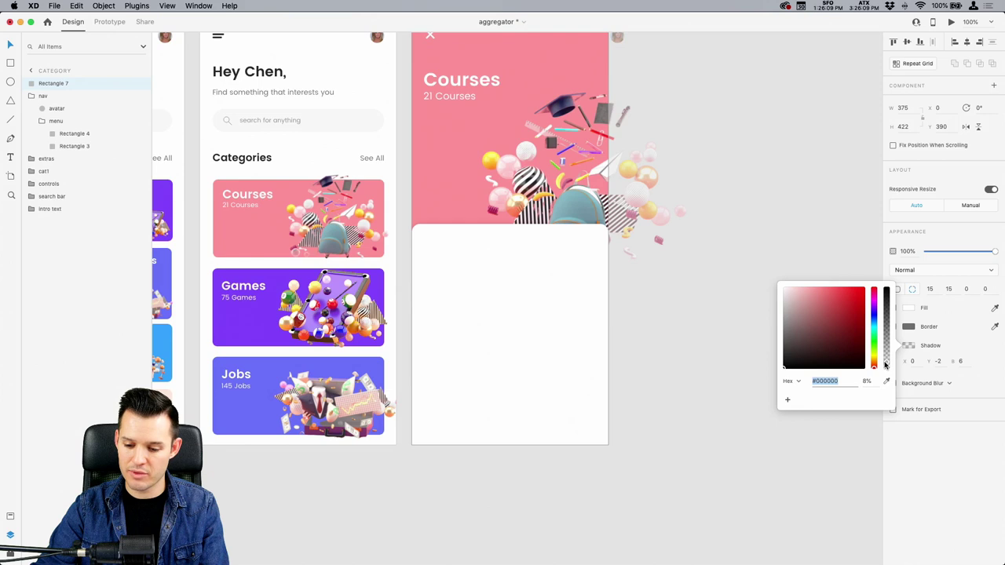
click(959, 361)
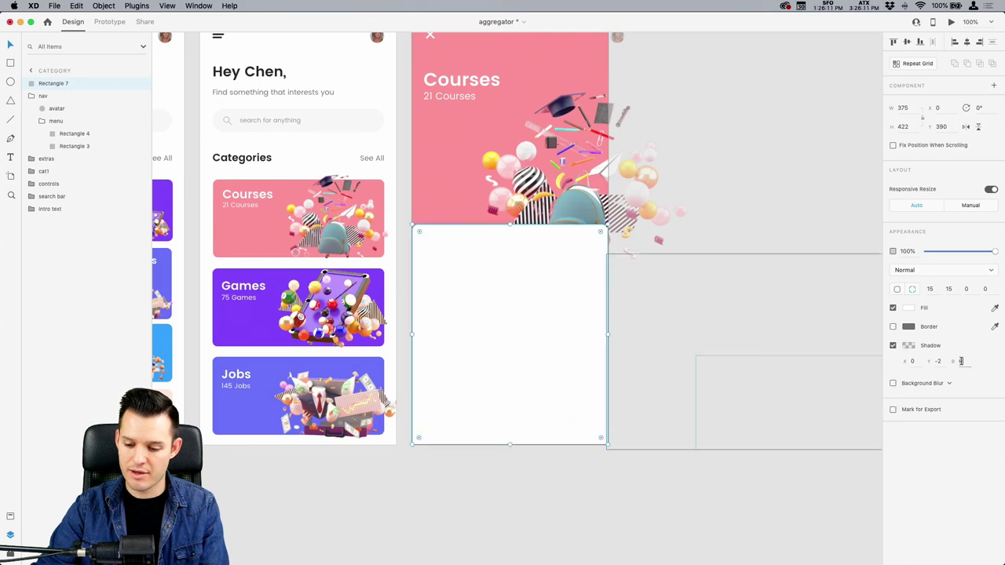
text(26)
key(Return)
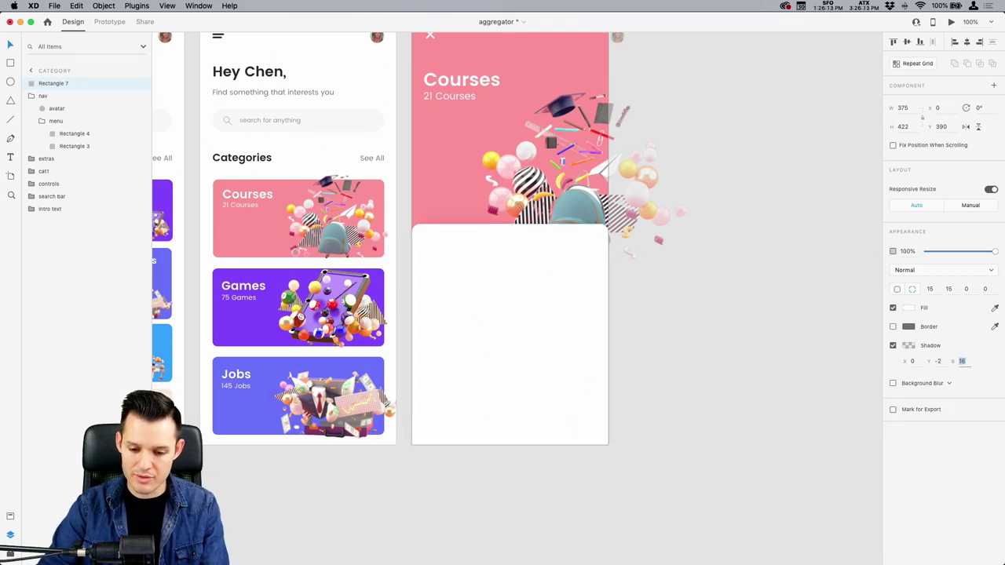
click(691, 213)
click(751, 207)
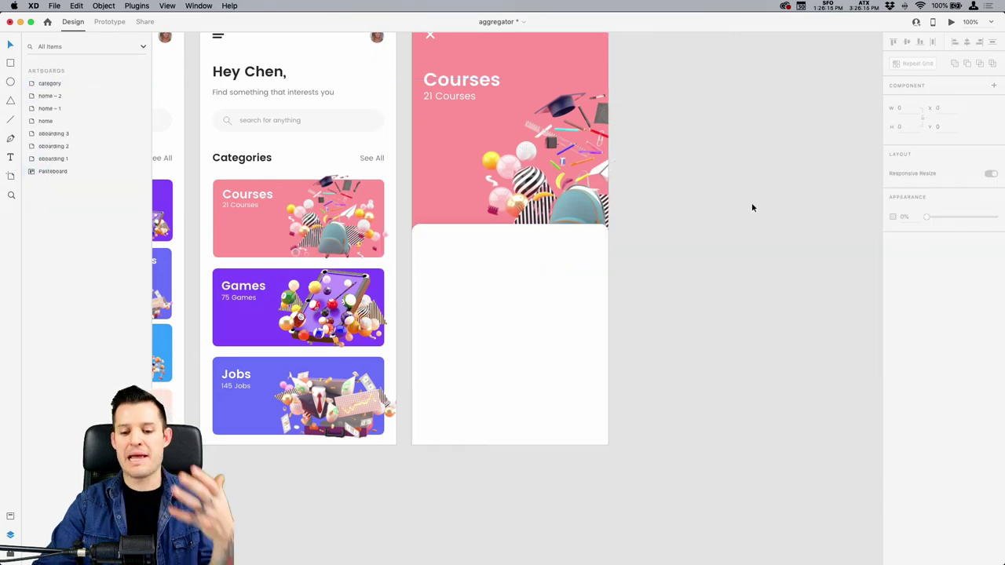
Raise the white card's top edge and shift the 3d image and Courses title and count upward.
click(530, 236)
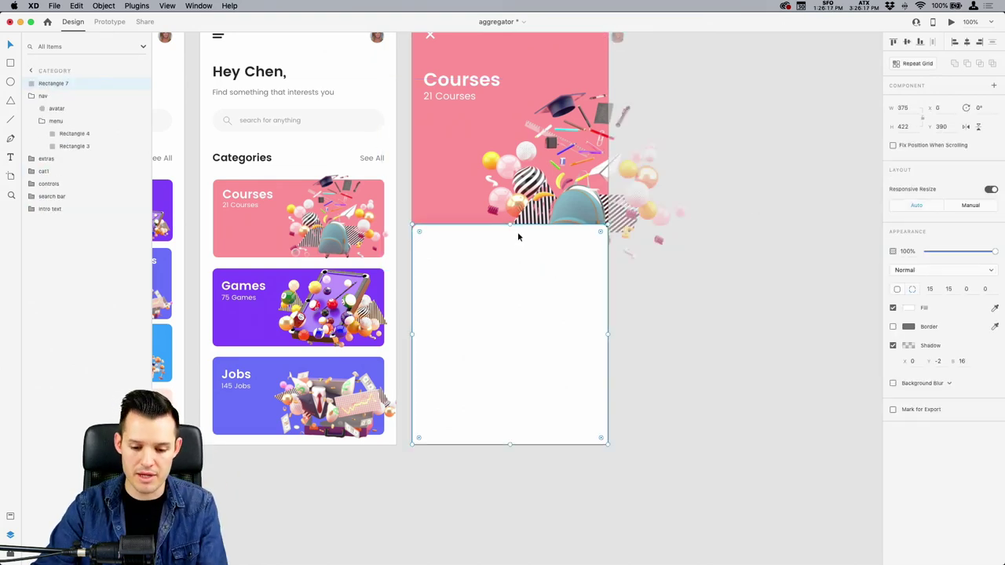
drag(509, 226, 509, 215)
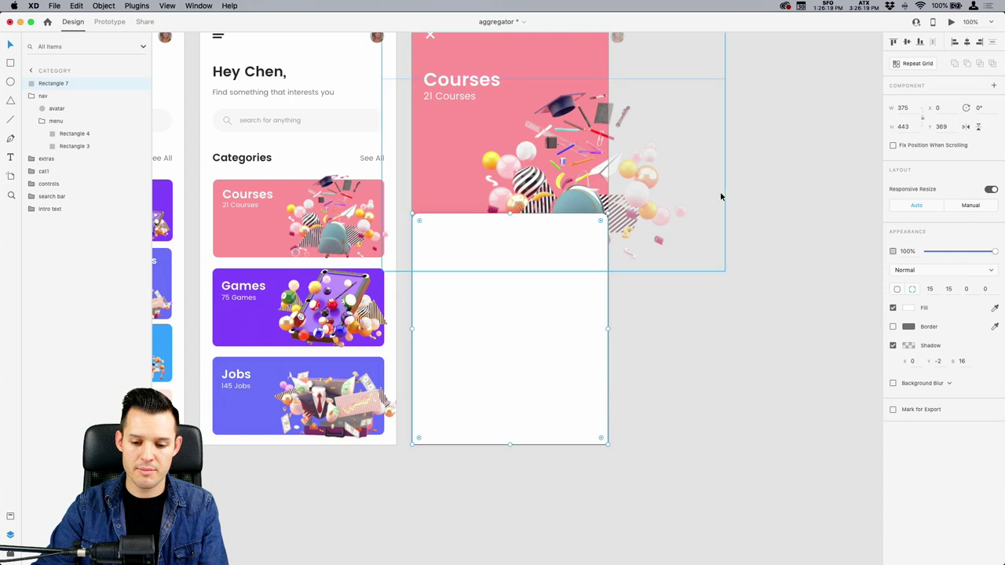
scroll(671, 286, up, 5)
double_click(671, 286)
drag(614, 270, 594, 244)
click(475, 168)
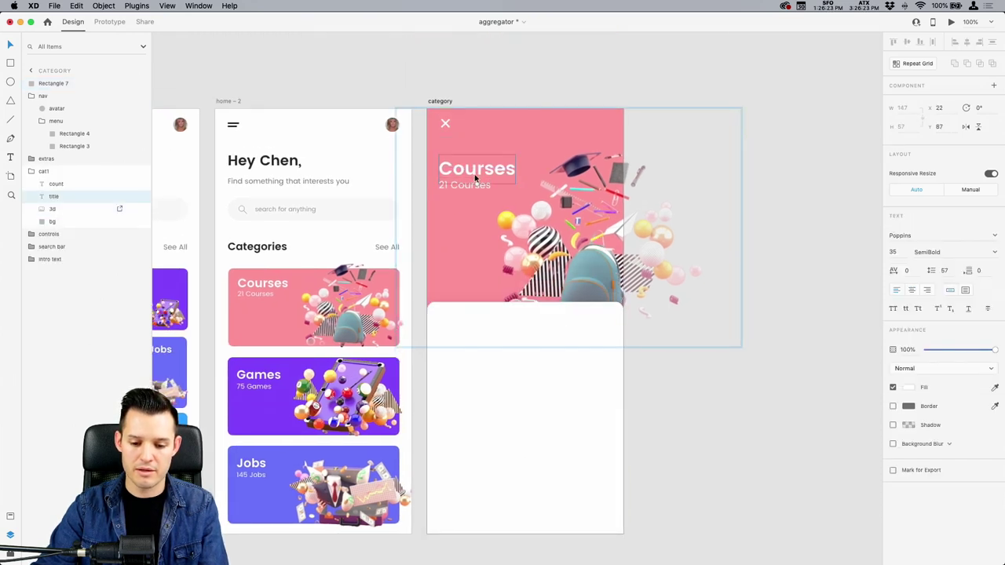
shift+click(469, 186)
key(Up)
key(Up)
key(Up)
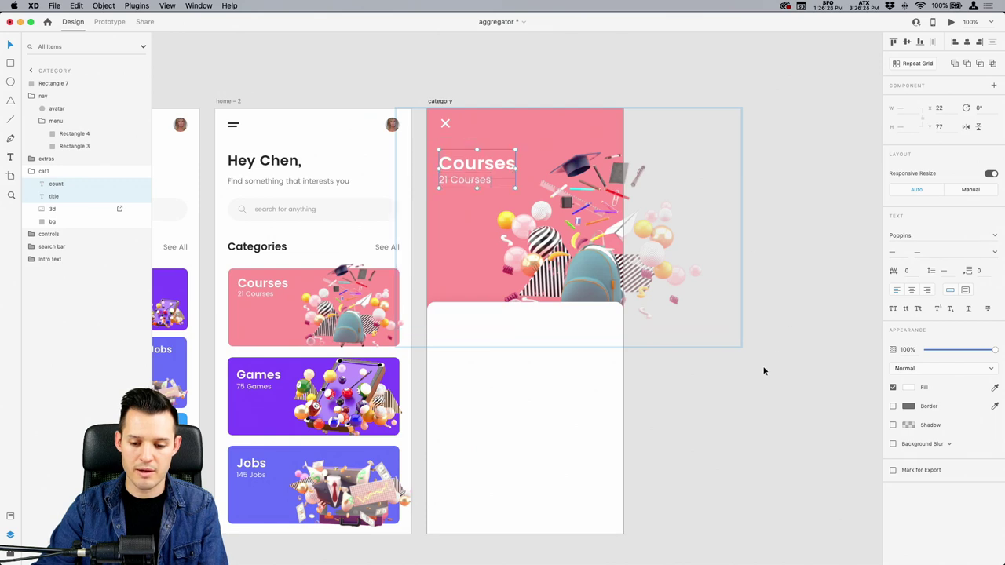
Set the card's top corner radius to 25 and save the document.
click(550, 353)
click(930, 289)
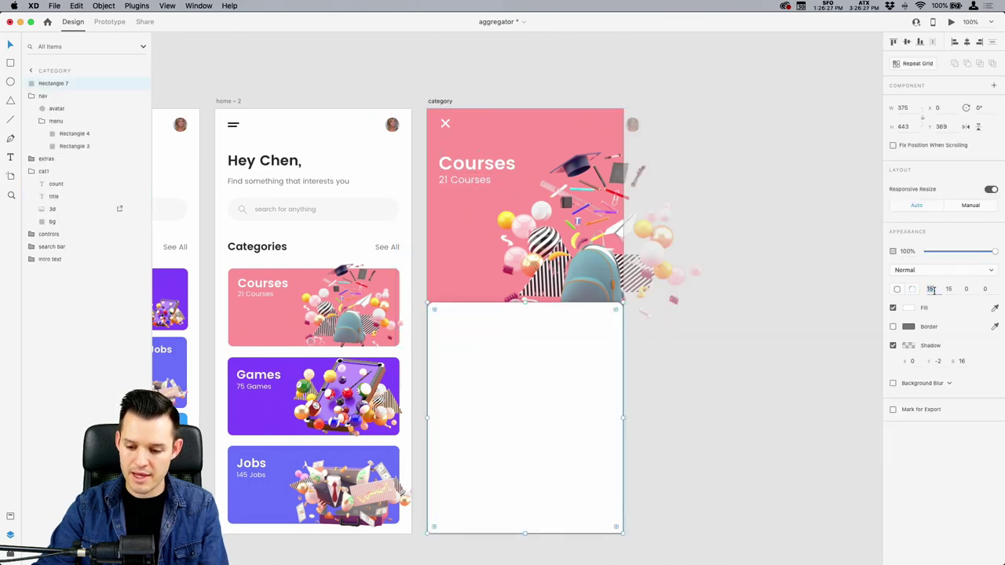
key(Return)
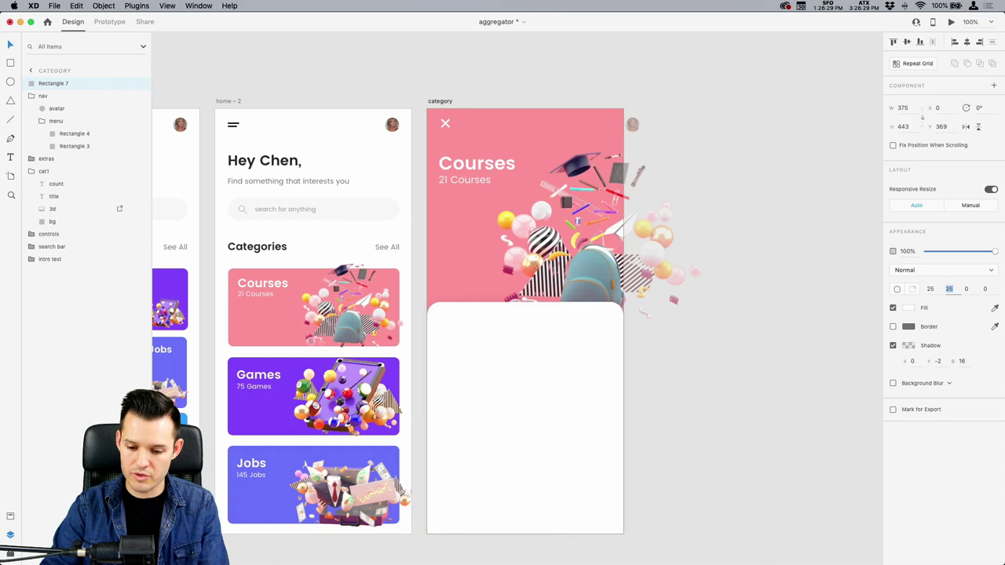
click(811, 361)
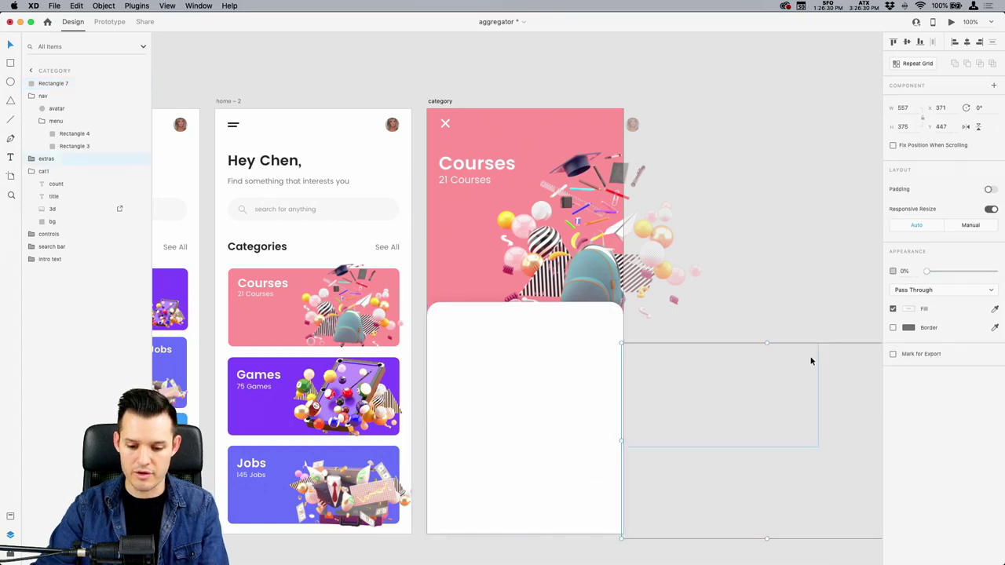
click(562, 542)
drag(560, 542, 590, 474)
key(super+s)
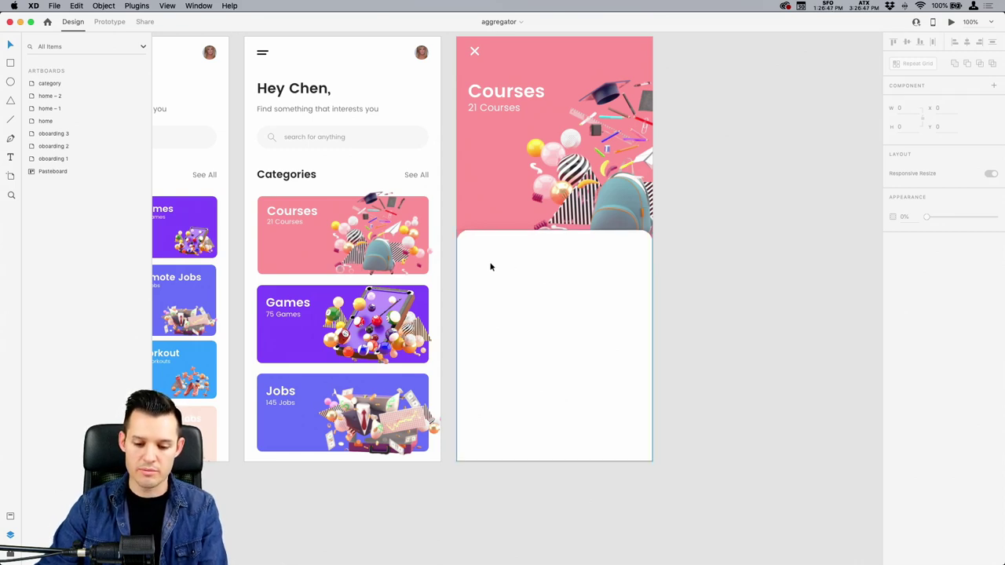
Draw a borderless rectangle inside the white card filled with the Games card's purple.
key(r)
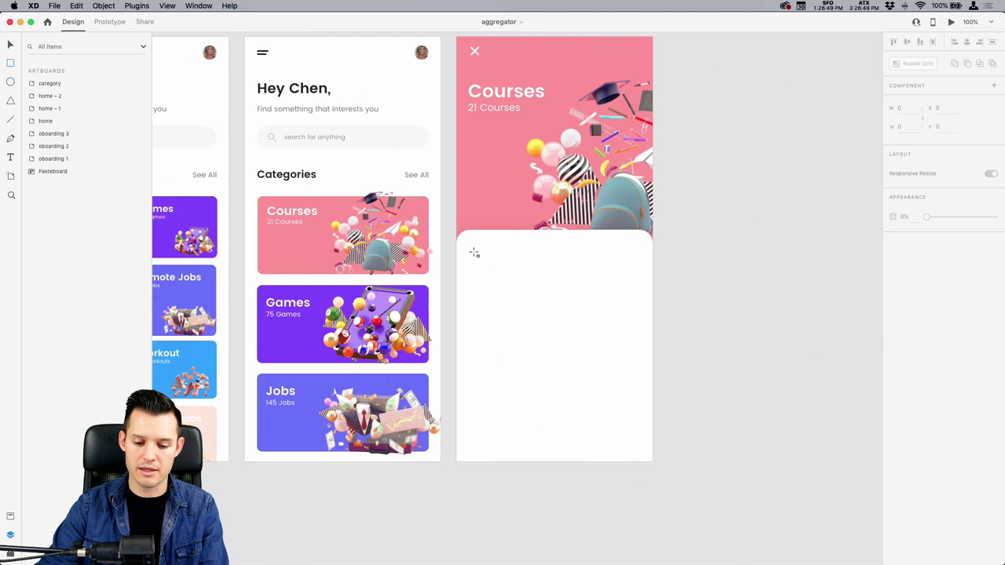
drag(473, 250, 534, 290)
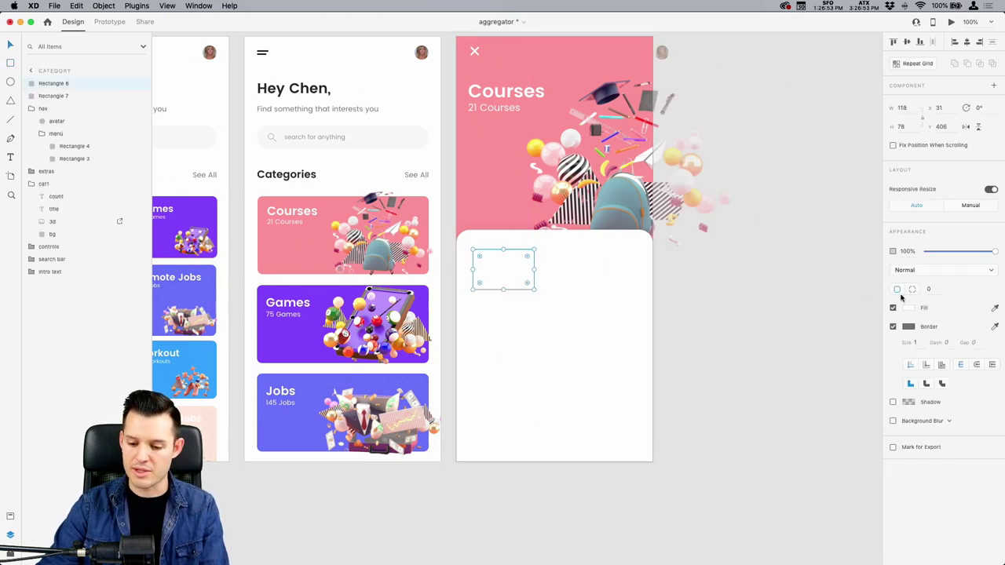
click(893, 326)
click(995, 308)
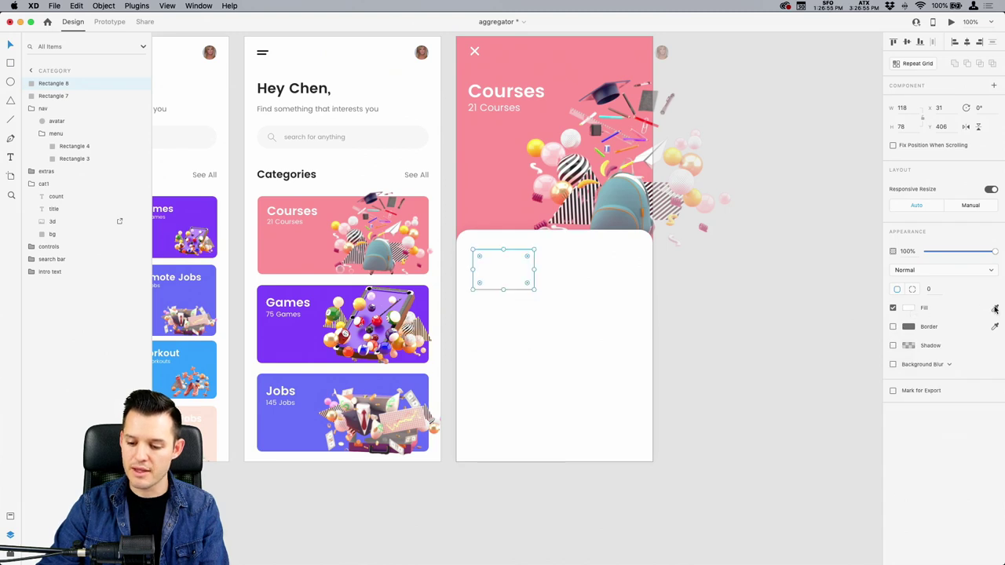
click(306, 347)
Round the purple box's corners to 10 and resize it to 81 × 56 at x 20, y 389.
click(494, 271)
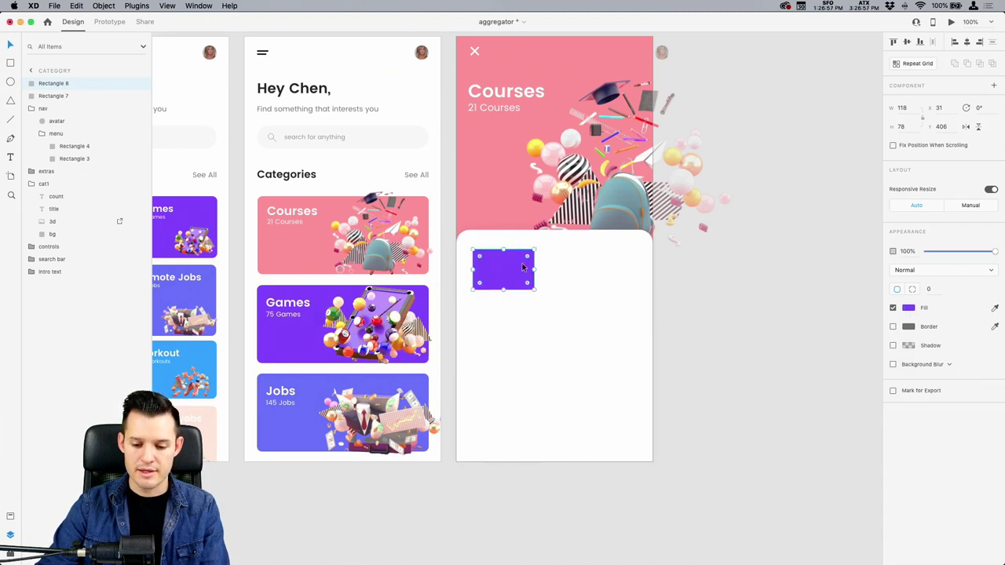
mouse_move(528, 259)
mouse_down()
mouse_move(511, 269)
mouse_move(533, 263)
mouse_up()
scroll(444, 338, up, 5)
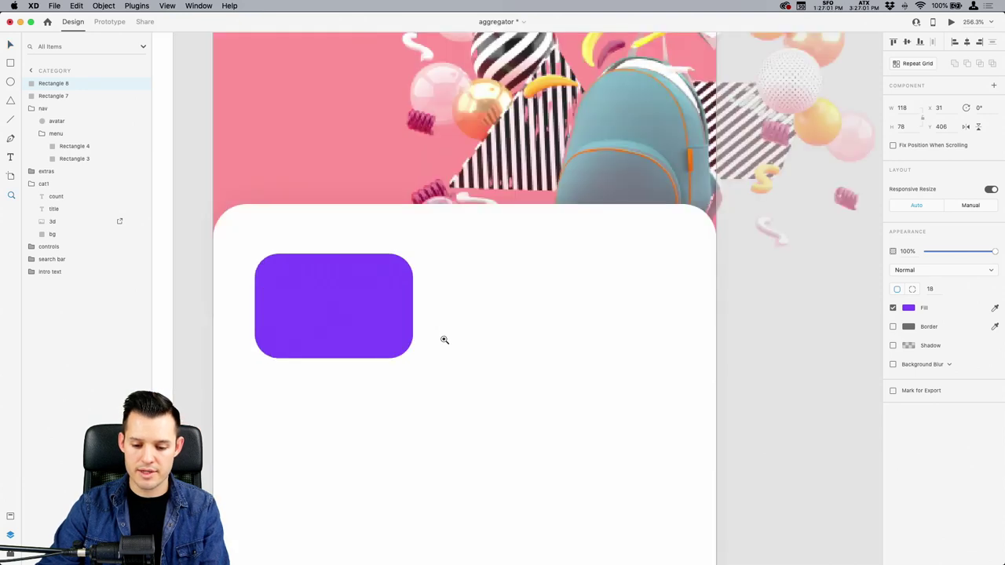
drag(411, 254, 363, 283)
drag(313, 318, 337, 246)
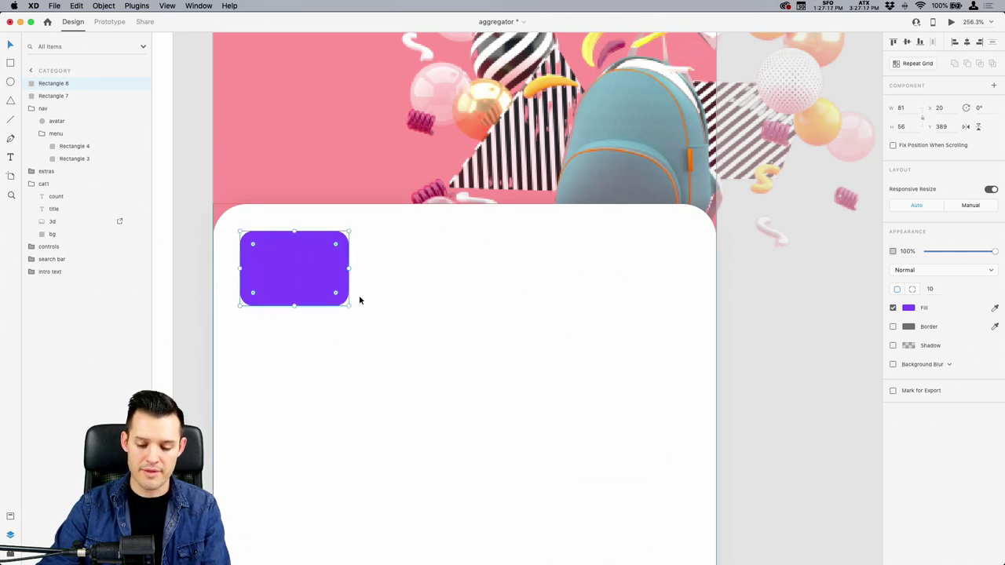
Fill the rounded purple box with the floating-food illustration from CC Libraries.
key(super+shift+l)
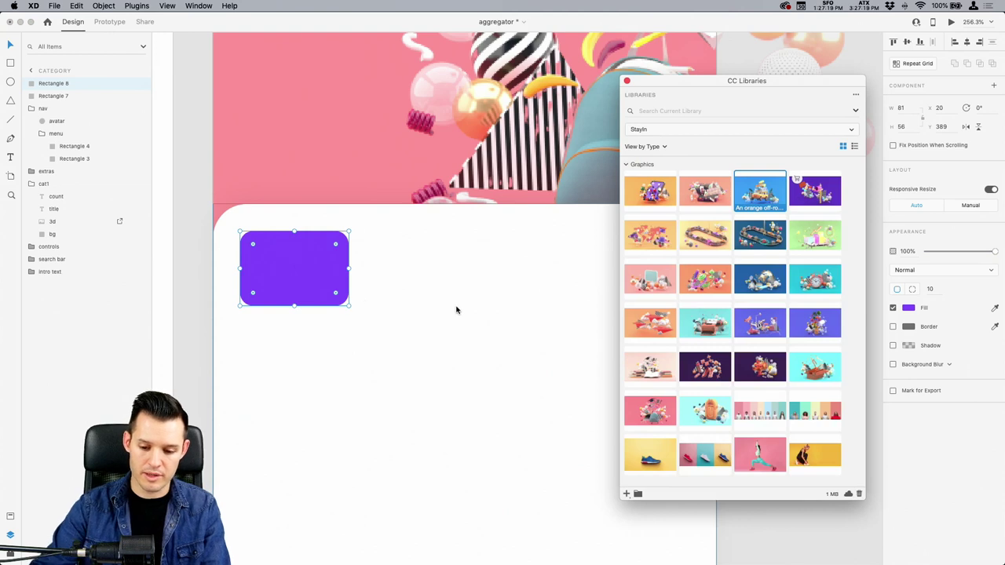
drag(814, 323, 296, 290)
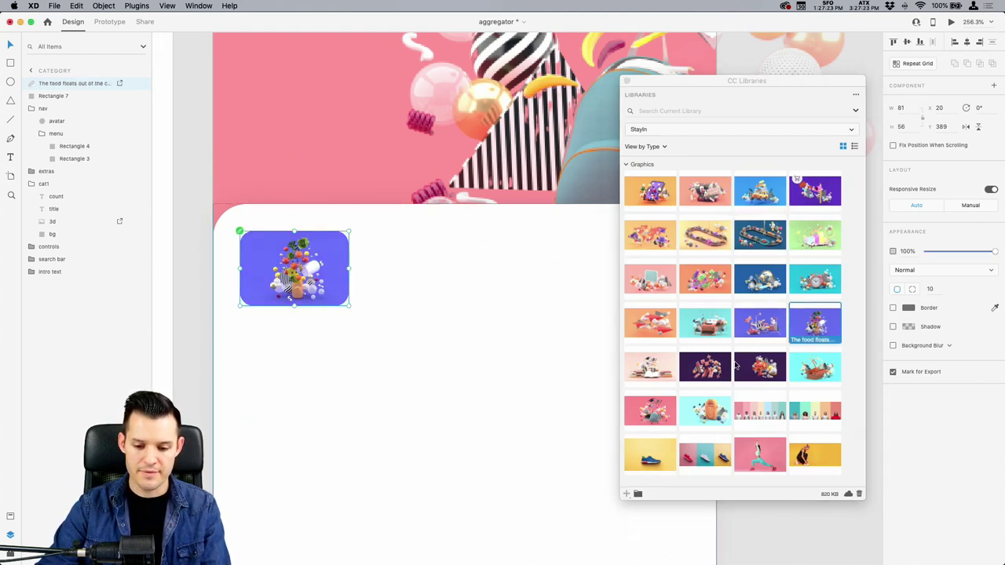
click(626, 81)
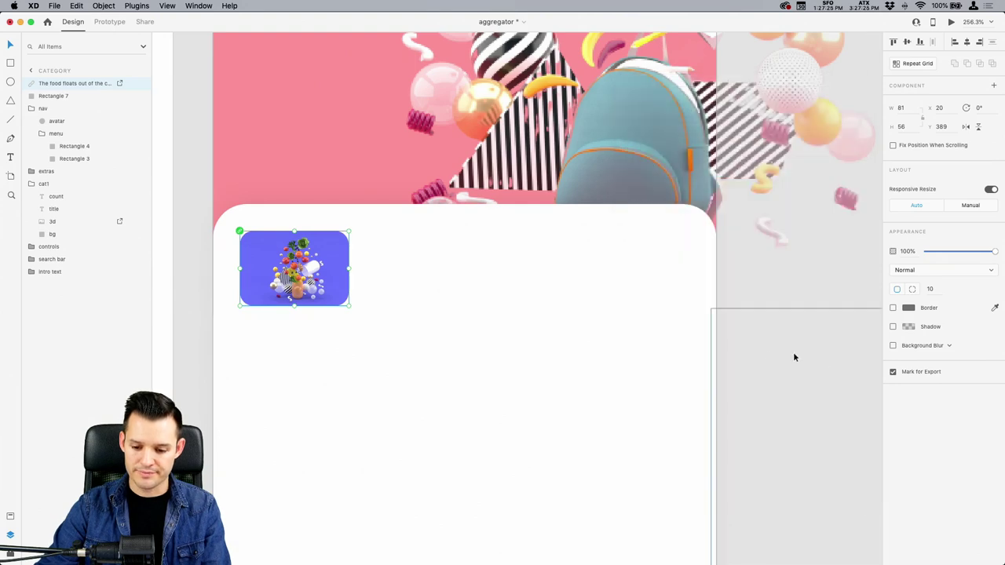
Nudge the food image right and down to x 30, y 399.
key(super+minus)
click(265, 348)
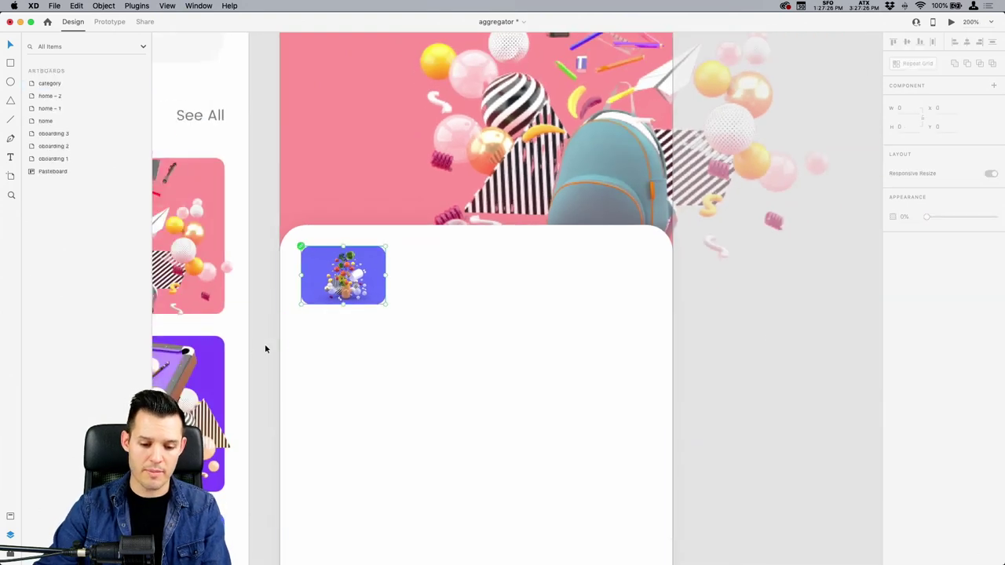
scroll(210, 326, right, 3)
scroll(209, 327, down, 2)
click(313, 215)
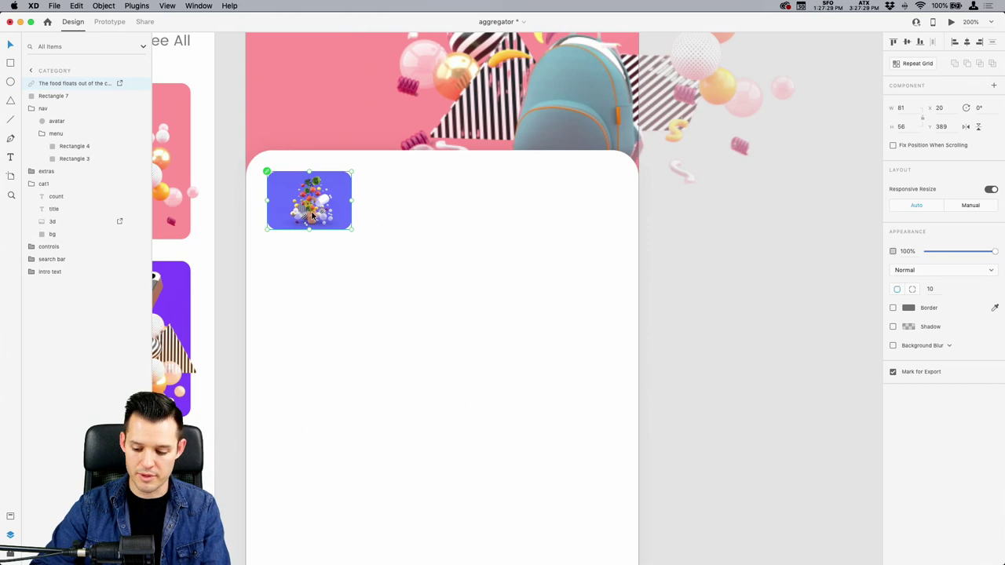
key(shift+Right)
key(shift+Down)
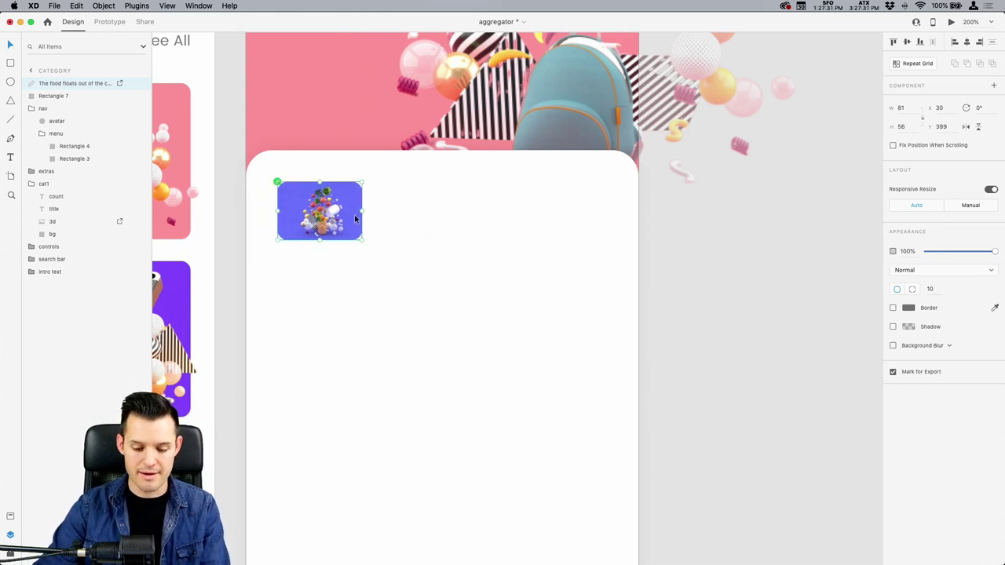
key(super+1)
Copy the greeting text group from home-2 and paste it into the white Courses card.
scroll(444, 138, left, 5)
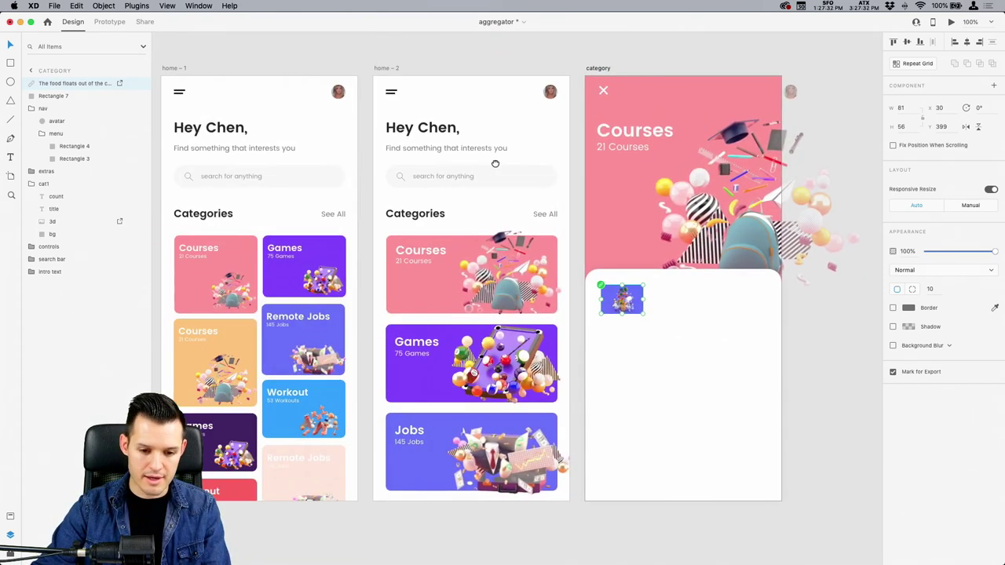
click(443, 145)
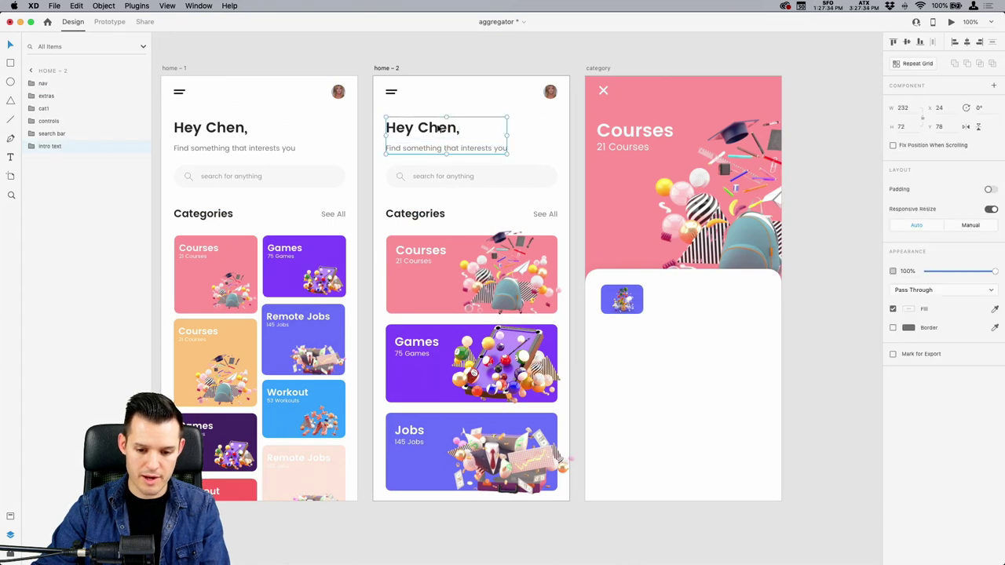
click(800, 313)
scroll(785, 283, right, 3)
scroll(785, 283, down, 2)
key(z)
drag(785, 219, 502, 263)
key(v)
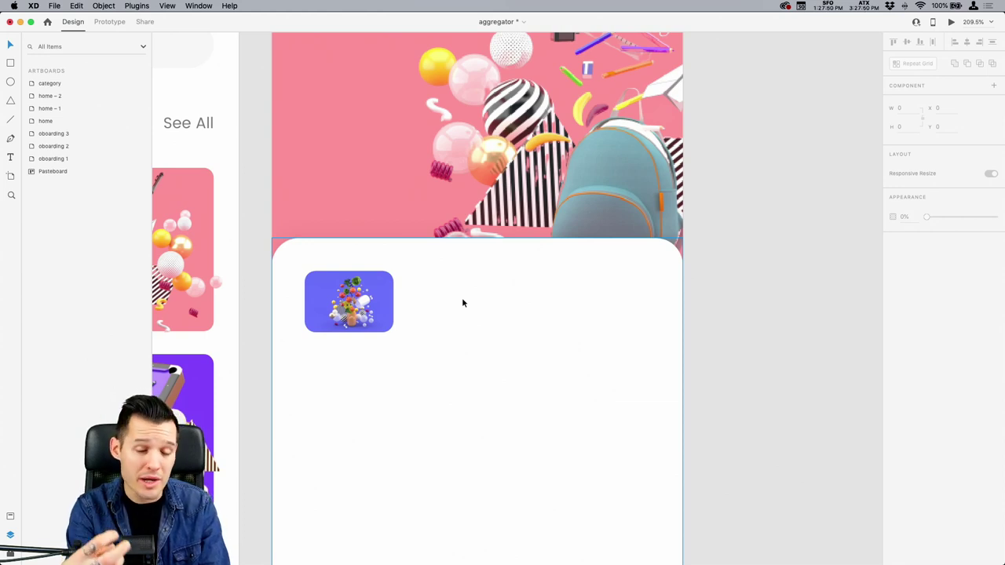
click(462, 302)
key(cmd+v)
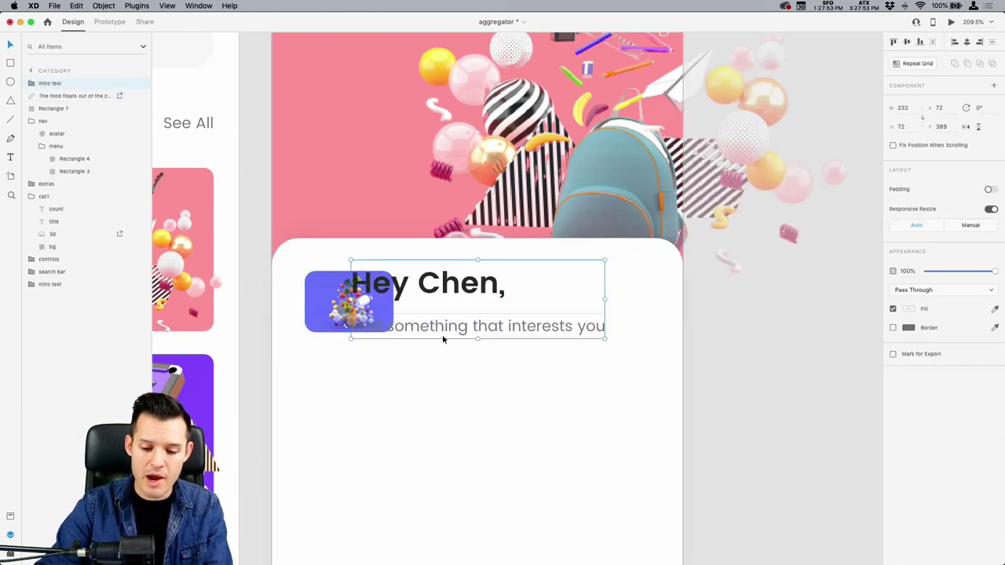
Move the greeting text beside the food image and enlarge both text lines.
drag(451, 295, 520, 299)
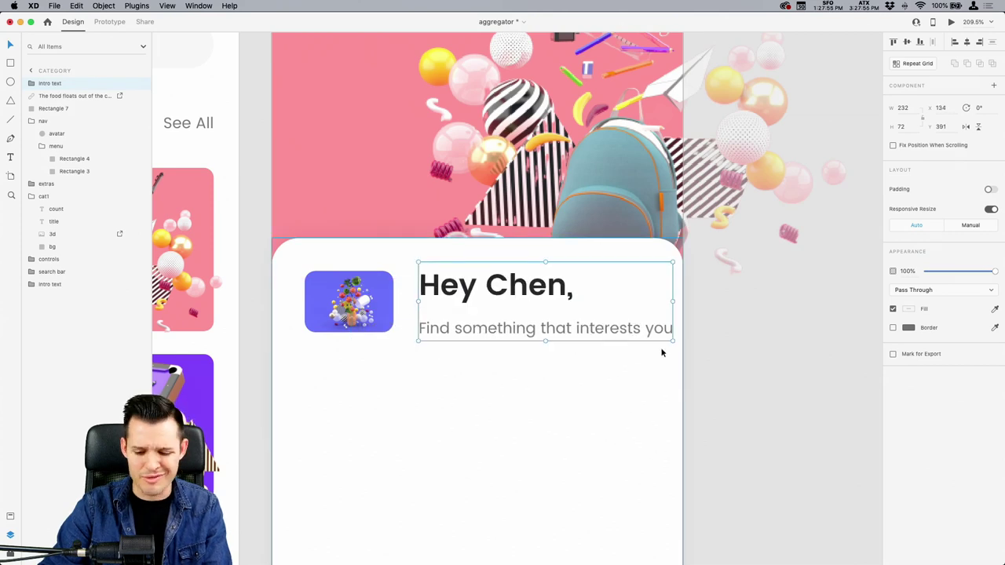
drag(671, 340, 643, 319)
double_click(556, 313)
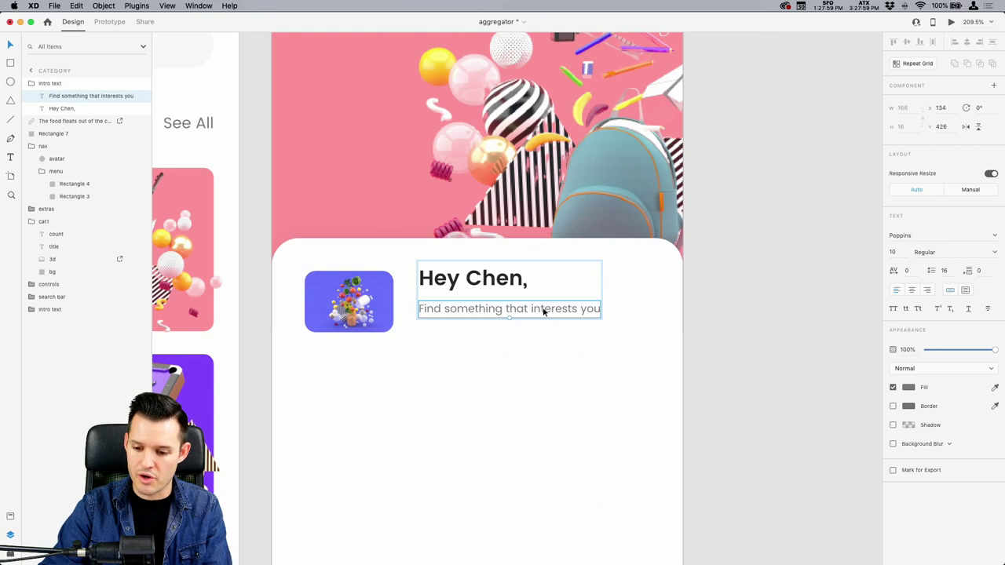
shift+click(502, 281)
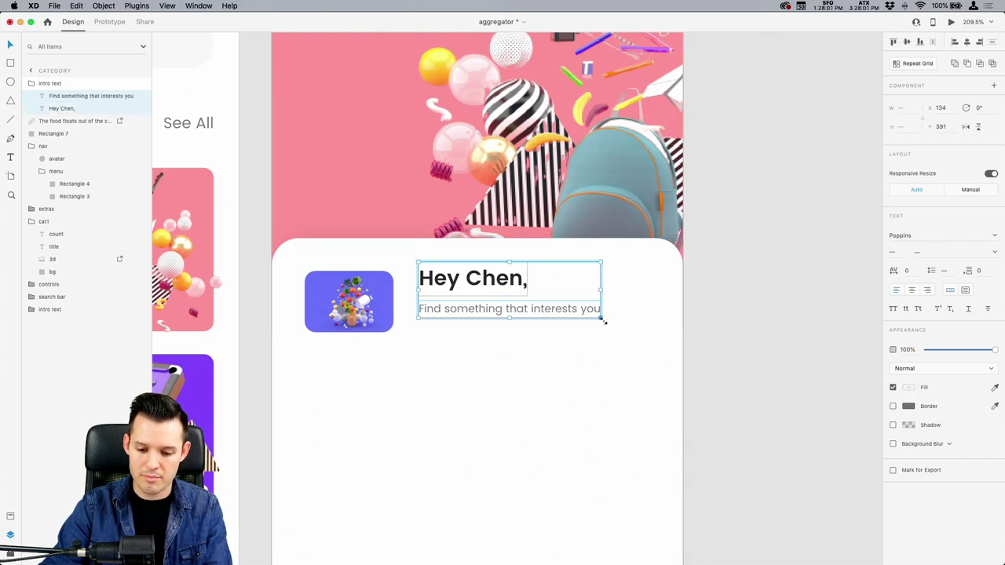
drag(601, 320, 638, 334)
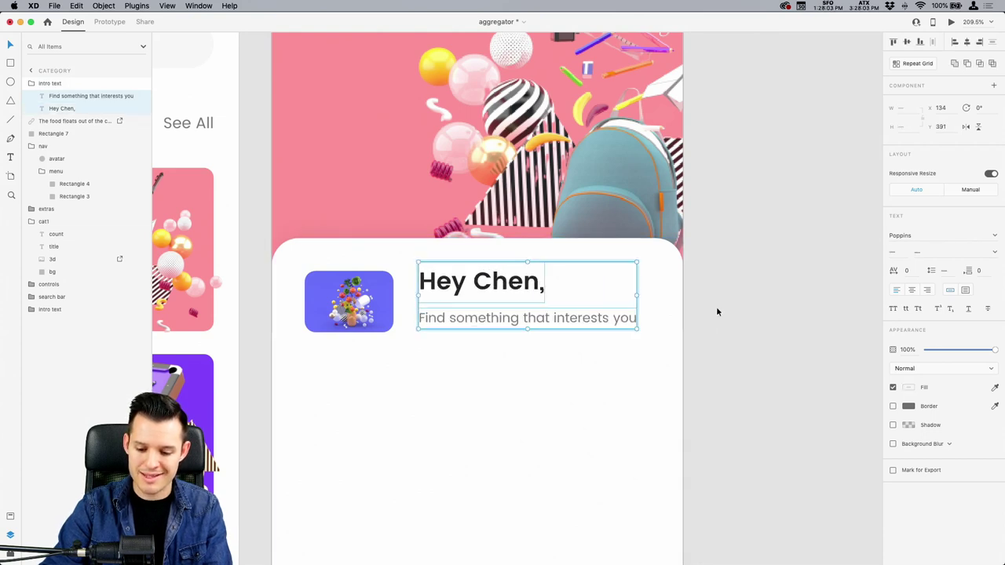
click(718, 309)
Move the greeting line closer to the subtitle and shift both lines slightly left.
double_click(605, 327)
click(489, 285)
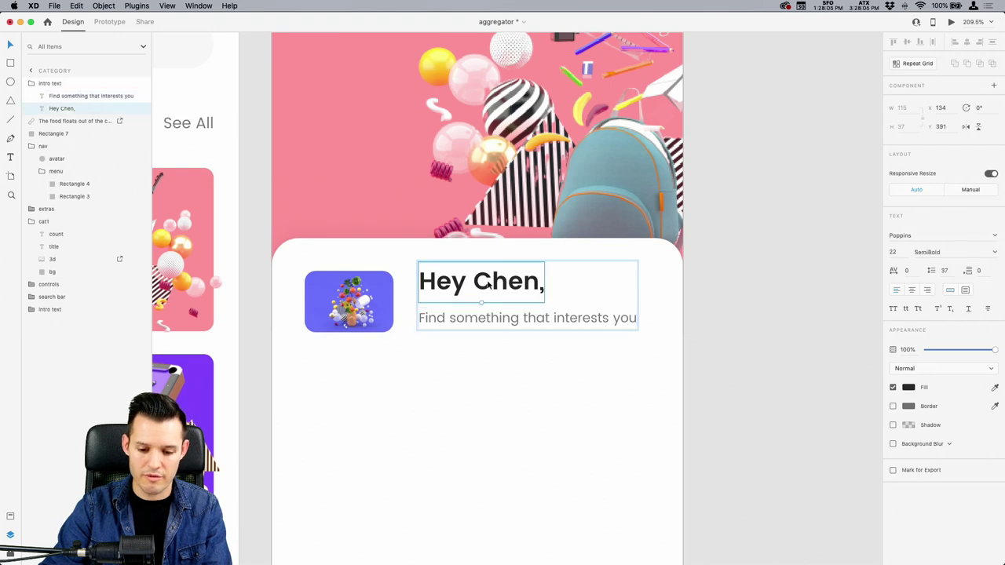
drag(488, 285, 488, 290)
shift+click(498, 321)
key(Left)
key(Left)
key(Left)
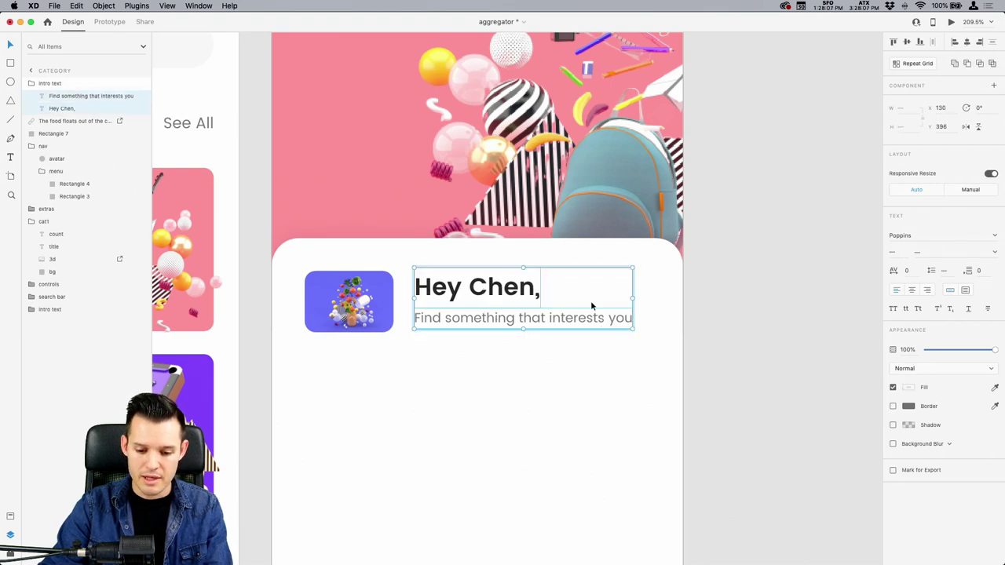
click(718, 309)
double_click(511, 299)
double_click(490, 291)
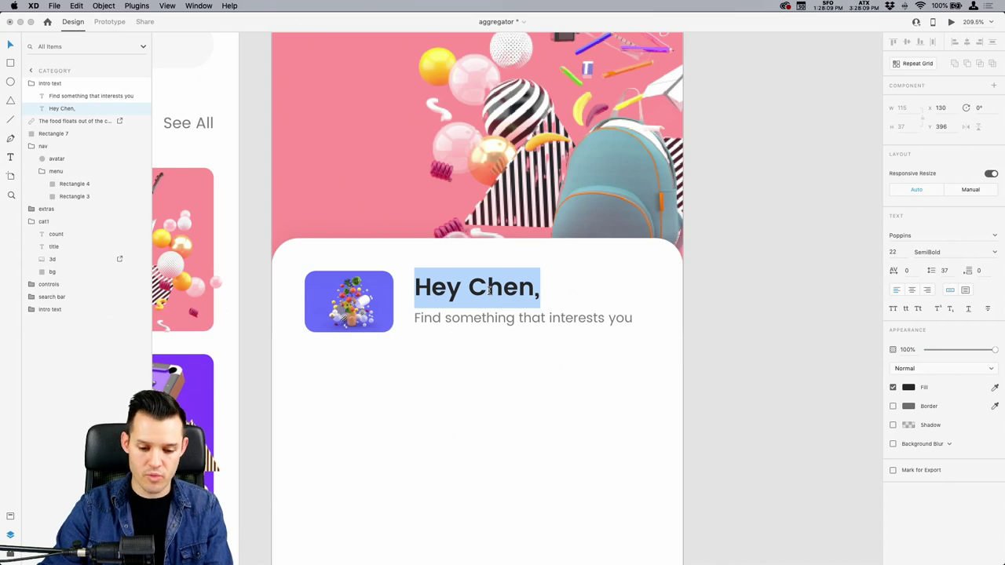
key(Escape)
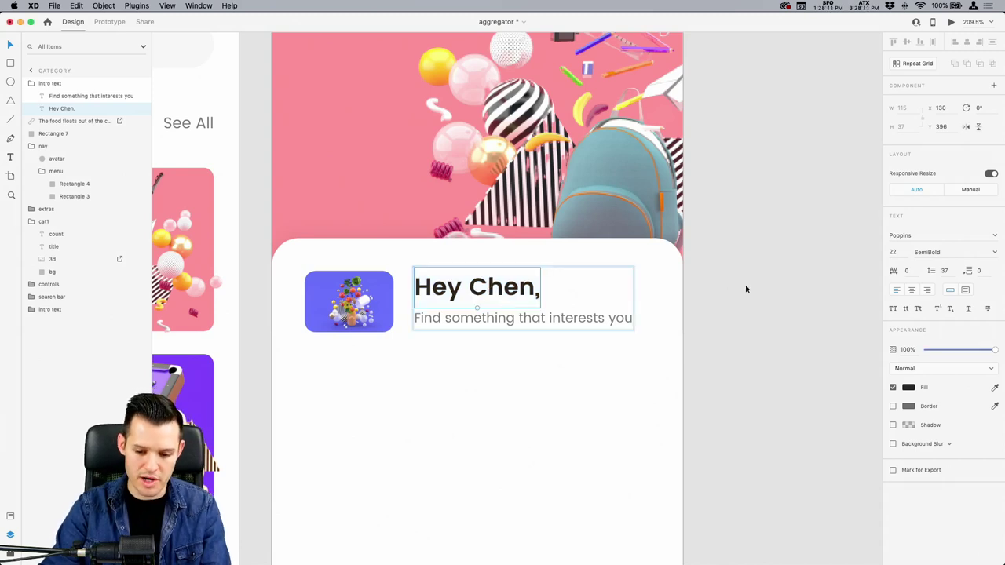
scroll(745, 292, up, 5)
scroll(745, 292, down, 4)
Change the greeting heading to 'Healthy Cooking'.
double_click(491, 330)
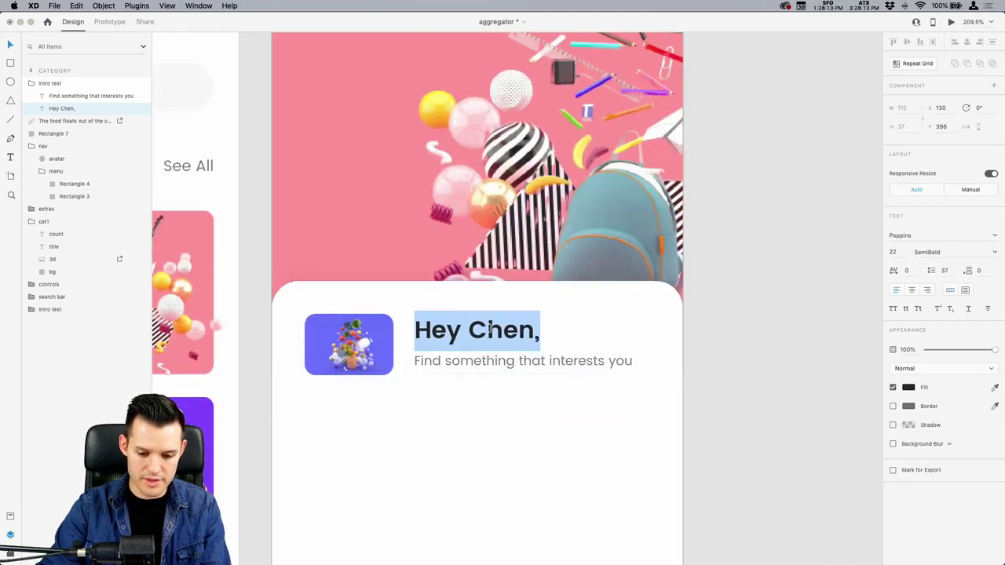
text(Home Cooking)
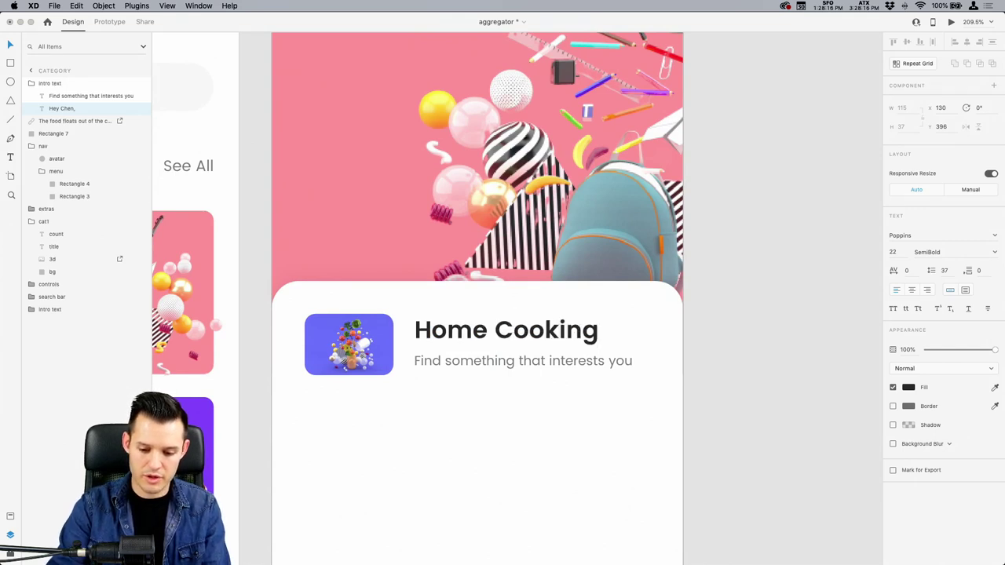
key(super+Left)
key(alt+shift+Right)
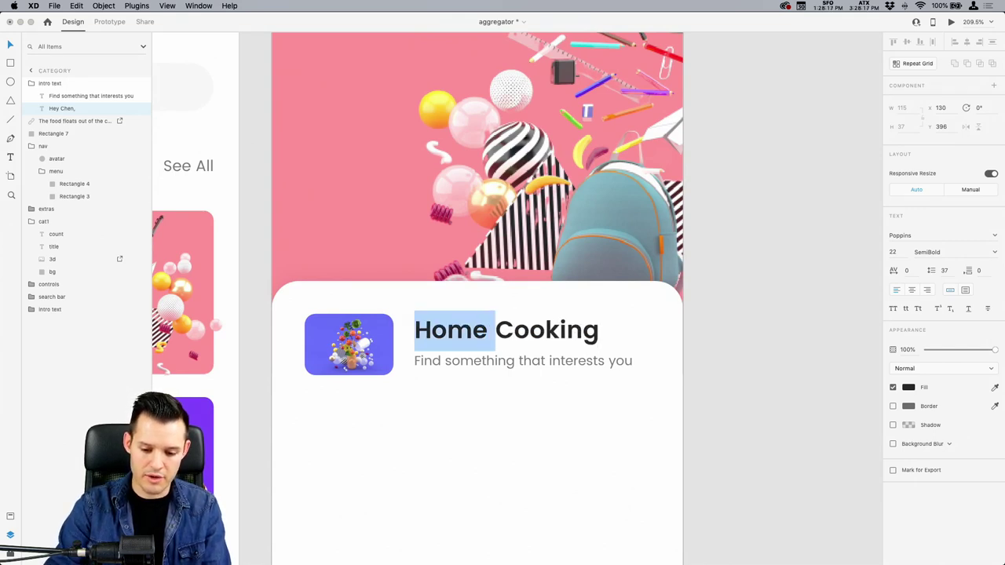
text(Healthyy)
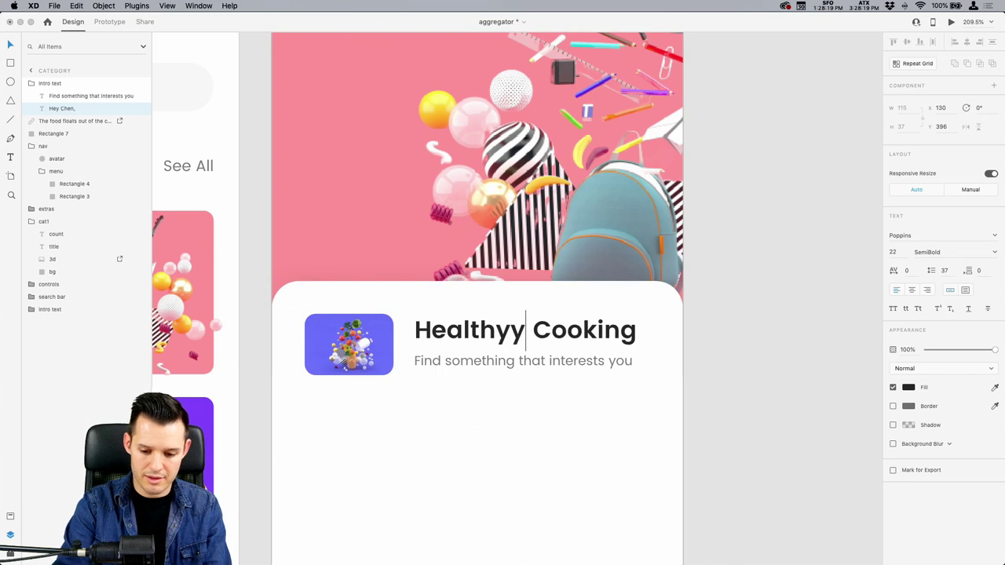
key(BackSpace)
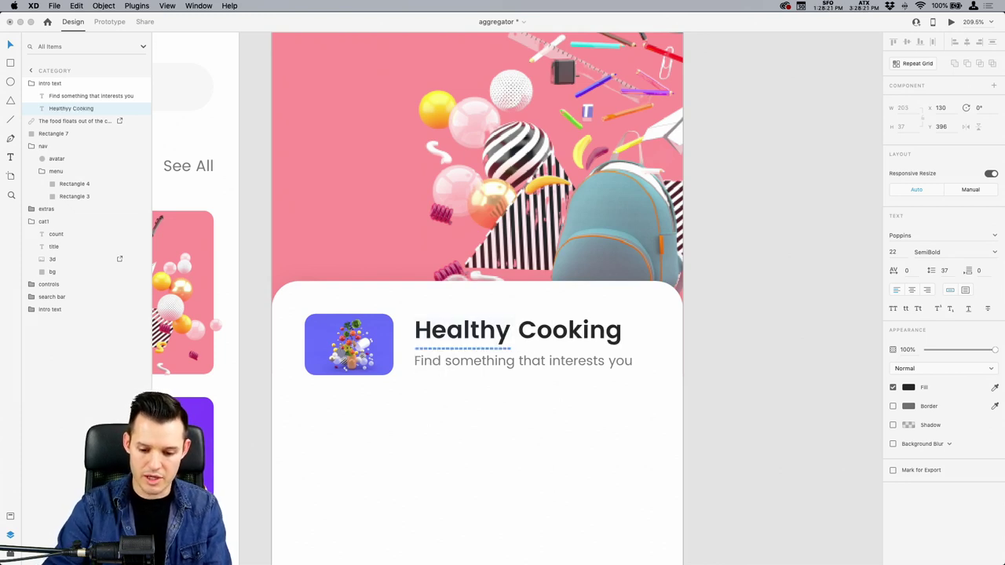
Replace the subtitle with 'Learn how to cook delicious healthy meals right in your won home' and narrow its box.
click(566, 364)
double_click(566, 365)
text(Le)
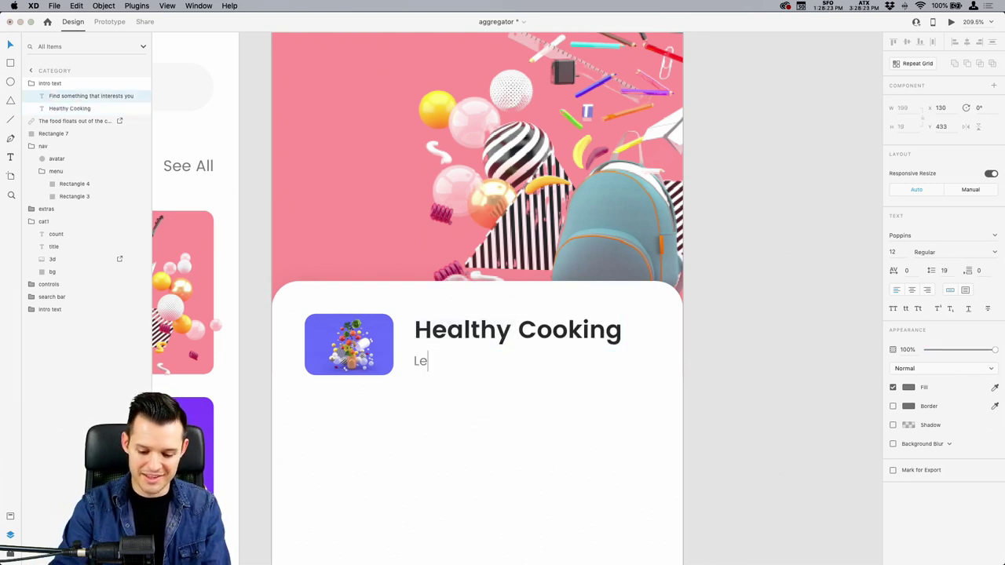
text(arn how to co)
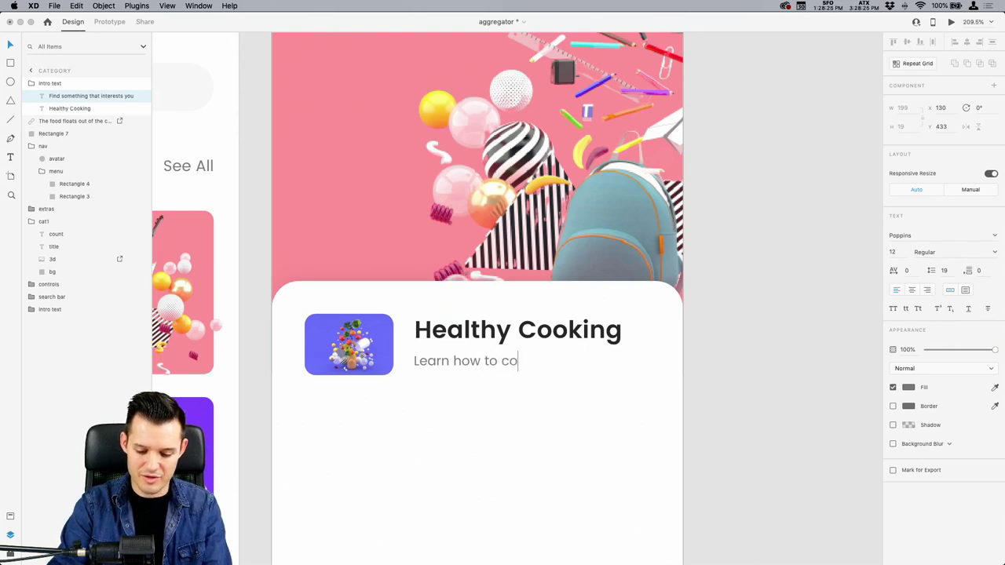
text(ok de)
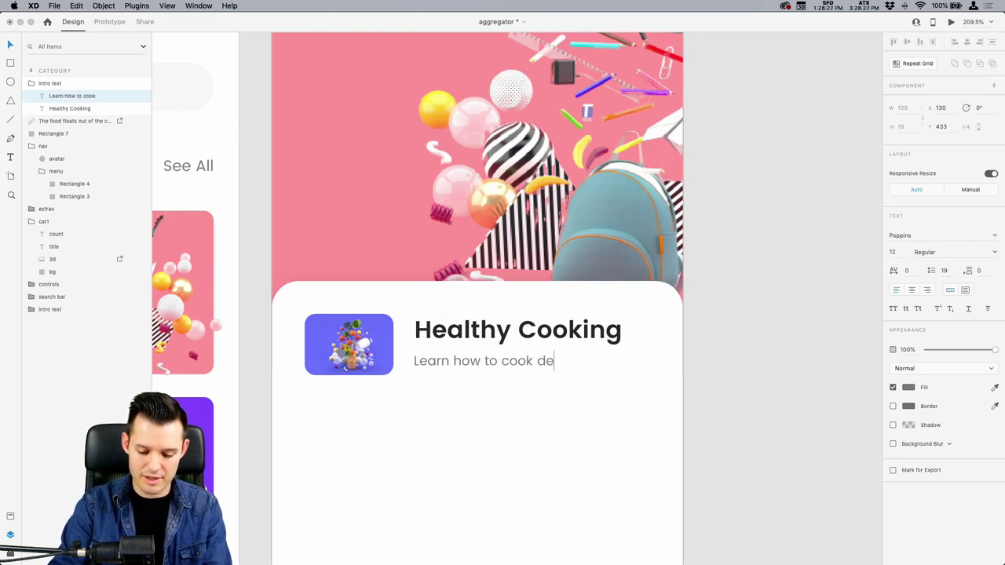
text(licious healthy meals)
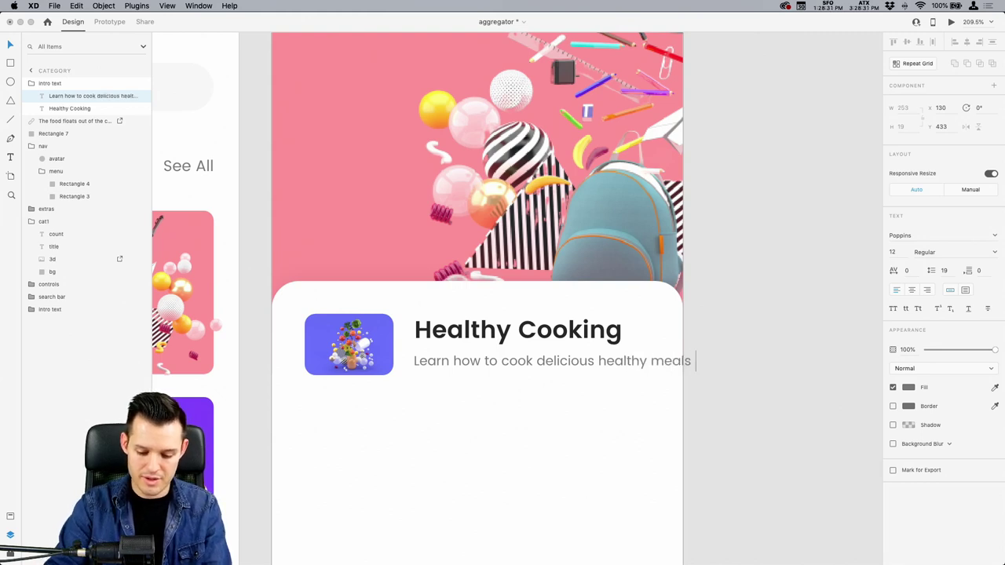
text( right in your wo)
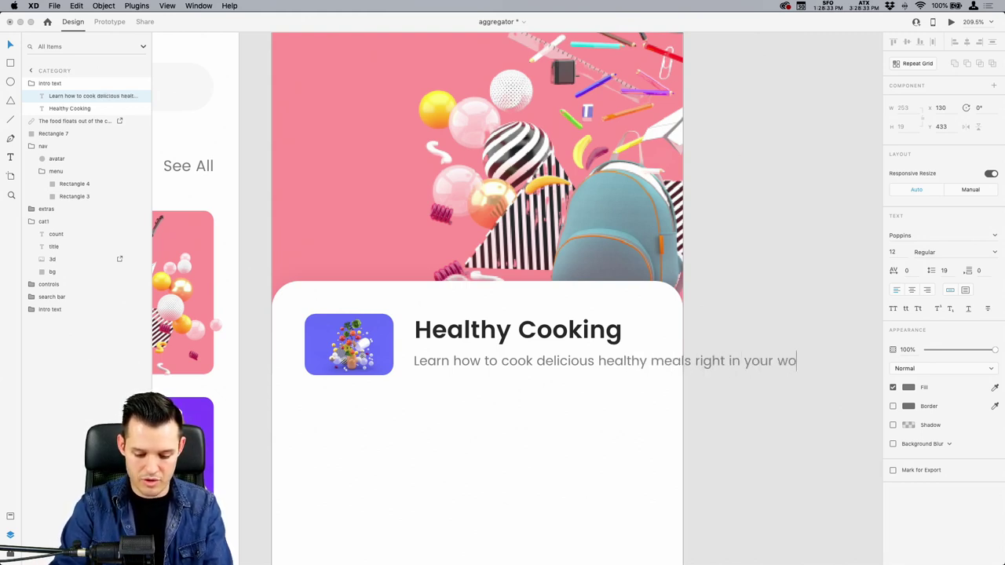
text(n home)
key(Escape)
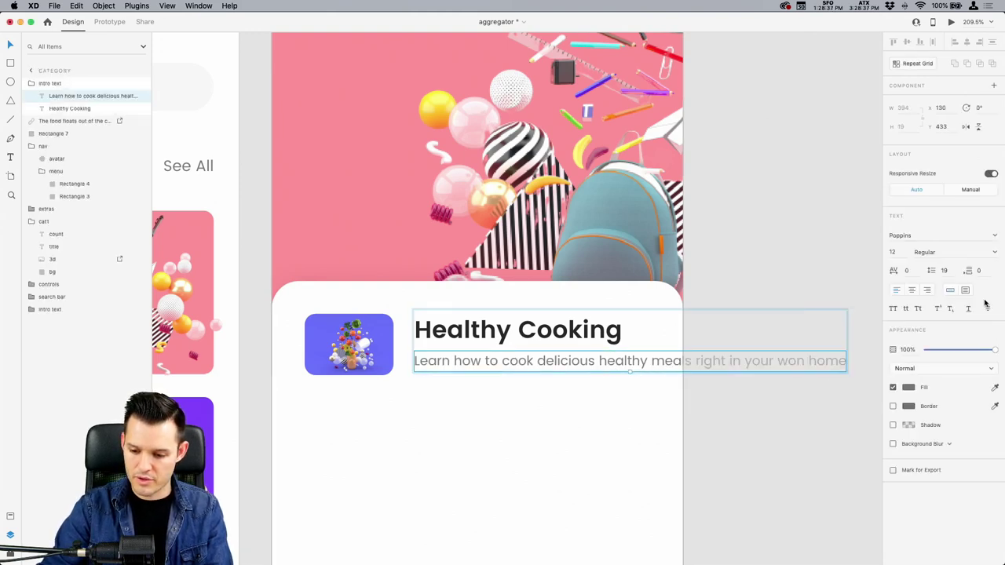
mouse_move(846, 371)
mouse_down()
mouse_move(662, 395)
mouse_move(651, 375)
mouse_up()
Enlarge the description text box so it wraps onto a second line.
click(558, 359)
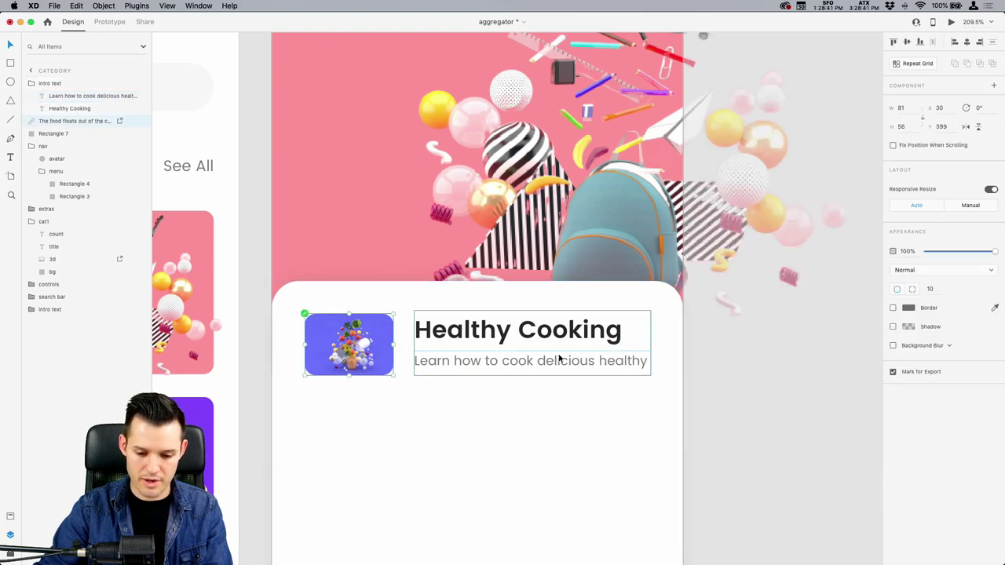
double_click(640, 370)
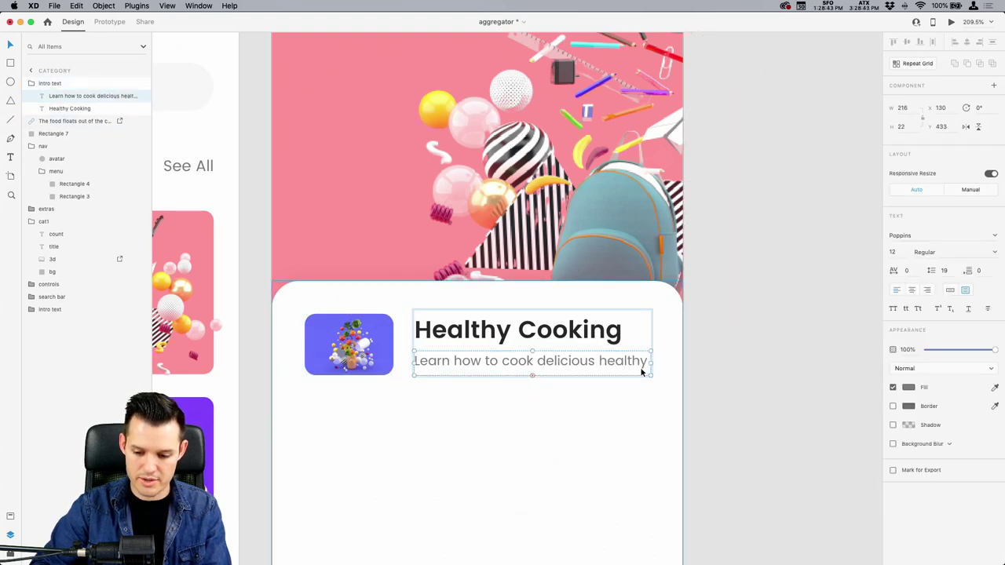
click(715, 379)
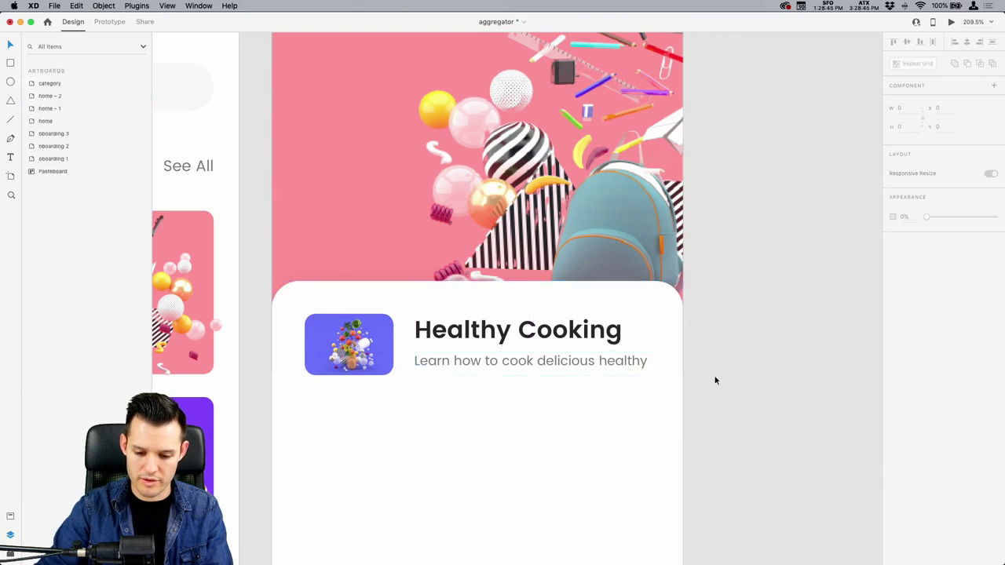
click(509, 366)
mouse_move(531, 374)
mouse_down()
mouse_move(529, 420)
mouse_move(518, 362)
mouse_up()
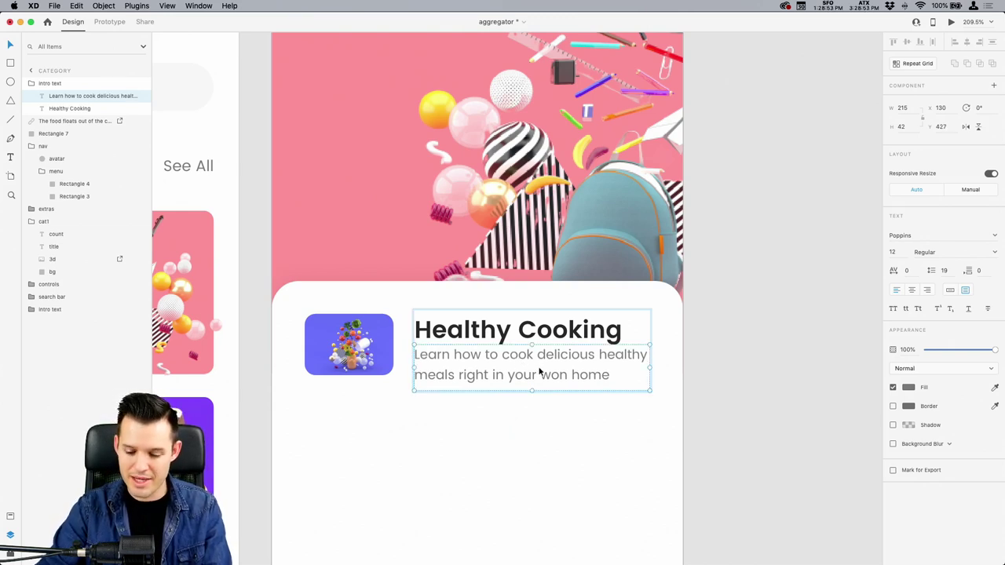
Set the food image width to 70 and move the title and description left toward it.
click(355, 362)
drag(348, 374, 347, 390)
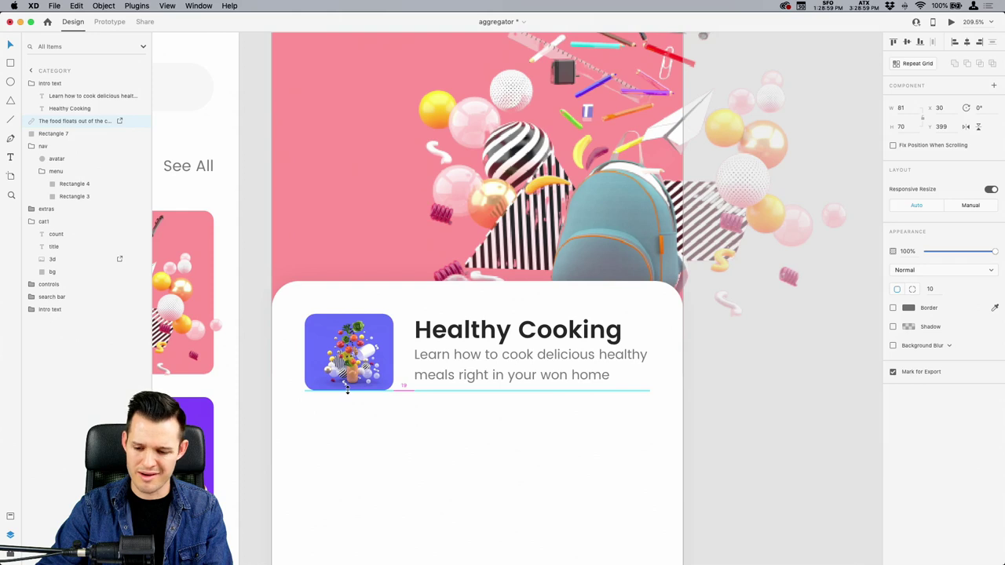
click(911, 107)
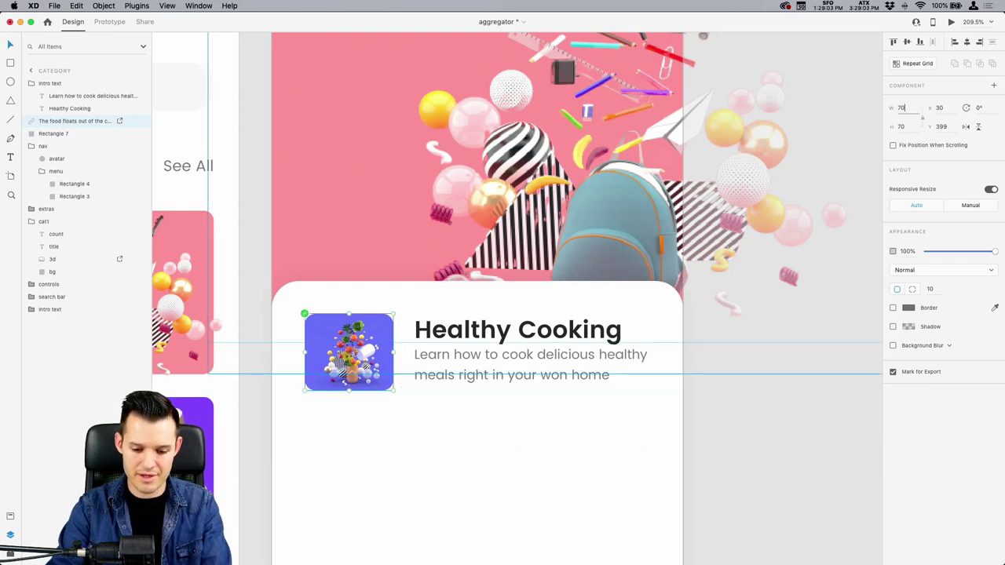
text(70)
key(Return)
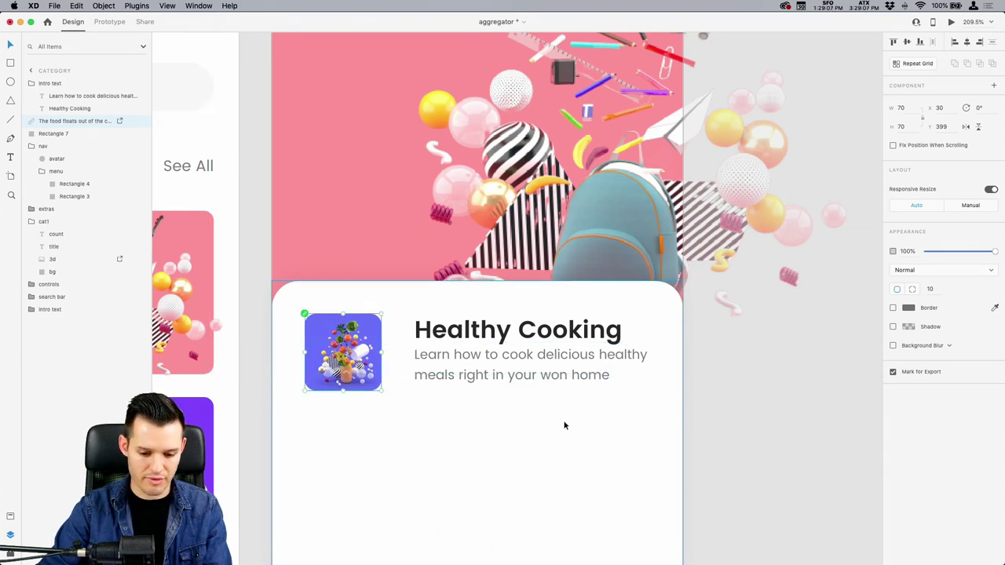
scroll(549, 377, down, 5)
click(494, 286)
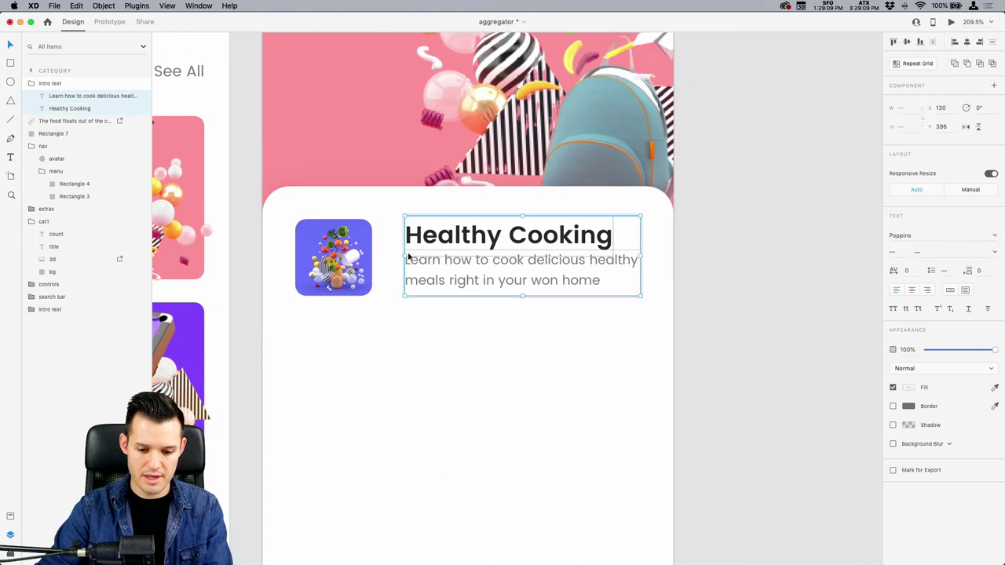
drag(404, 258, 393, 256)
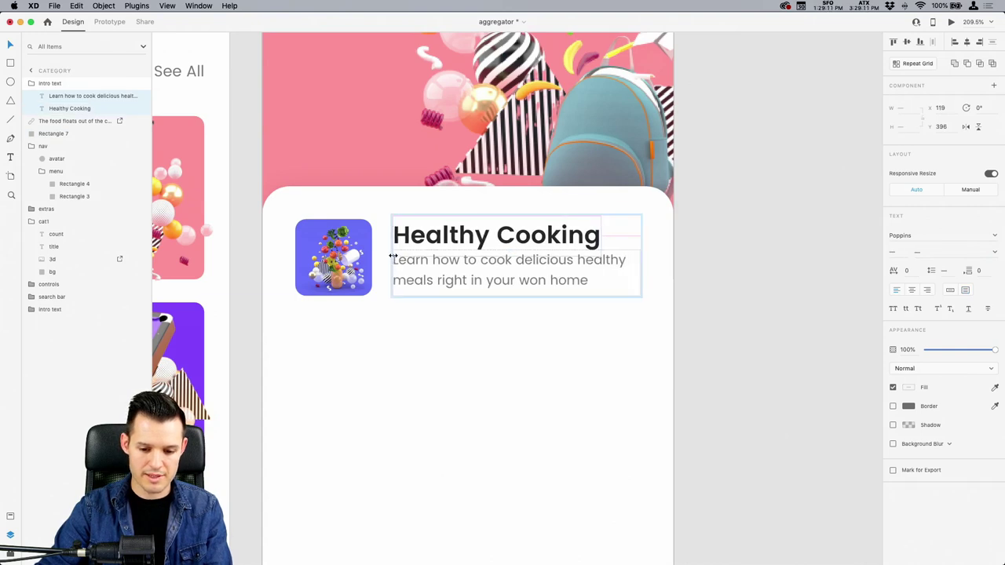
click(773, 275)
Fit the description box height to its two lines of text.
scroll(793, 276, left, 2)
scroll(793, 276, up, 1)
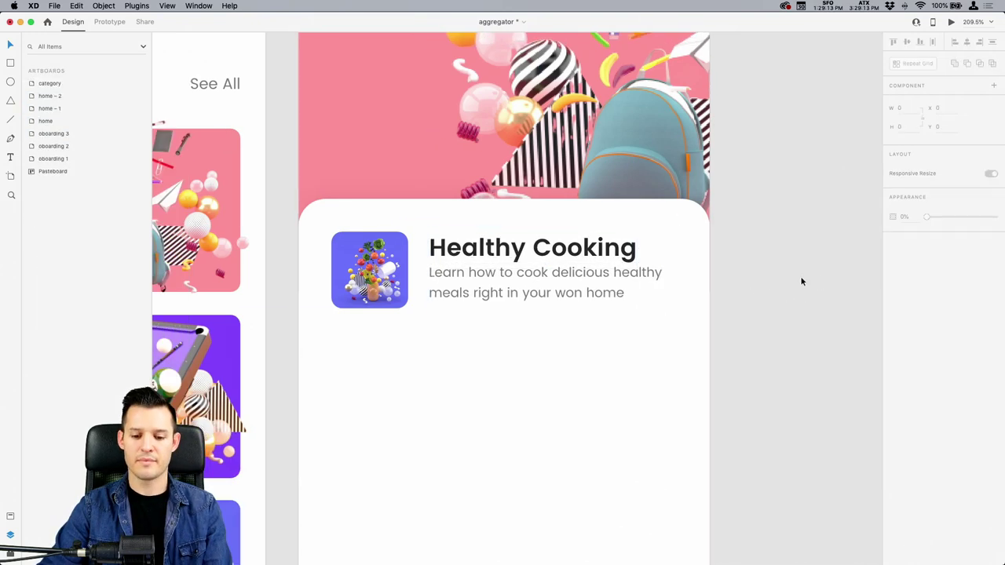
double_click(553, 293)
shift+click(554, 257)
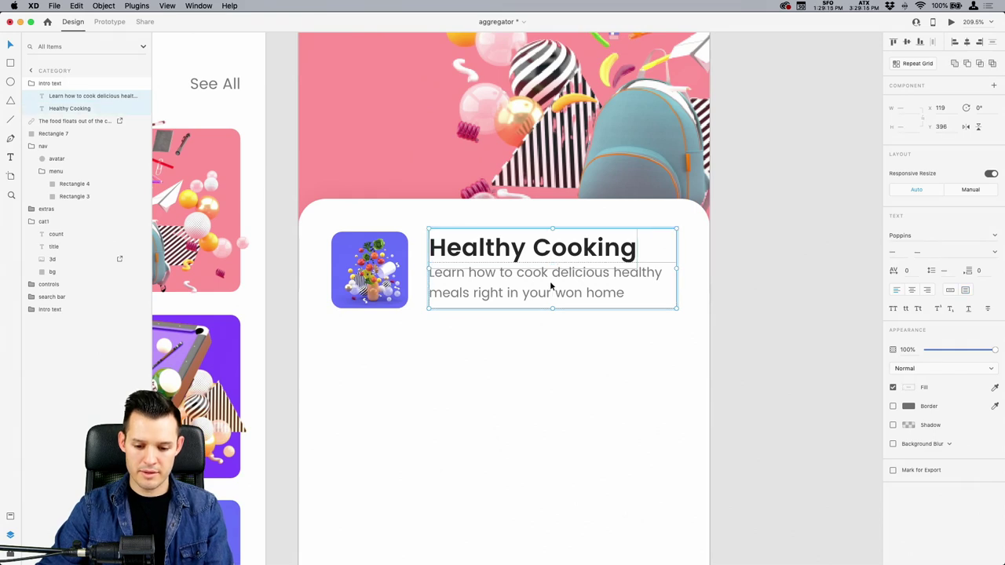
click(540, 312)
click(552, 307)
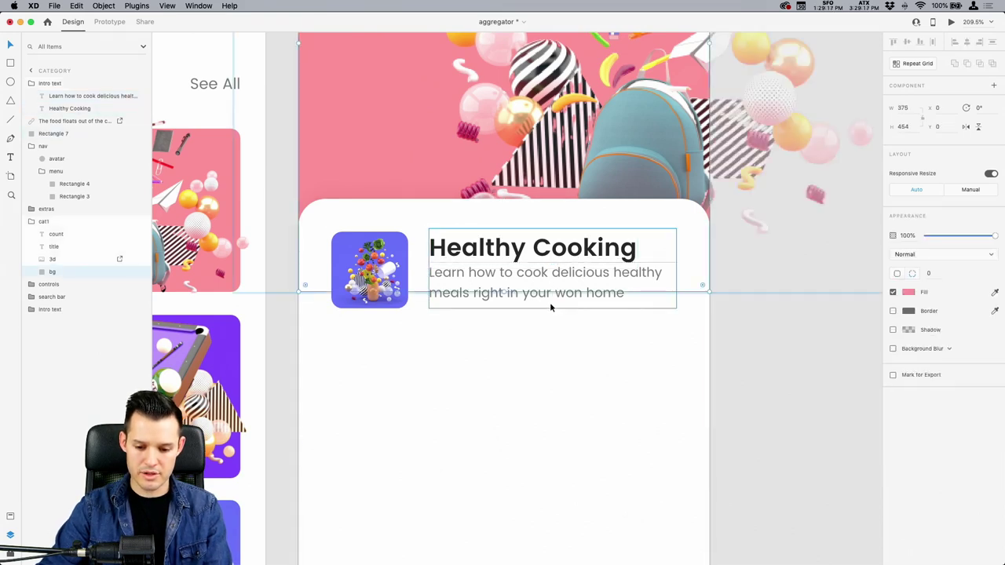
click(574, 336)
click(767, 357)
scroll(653, 306, up, 3)
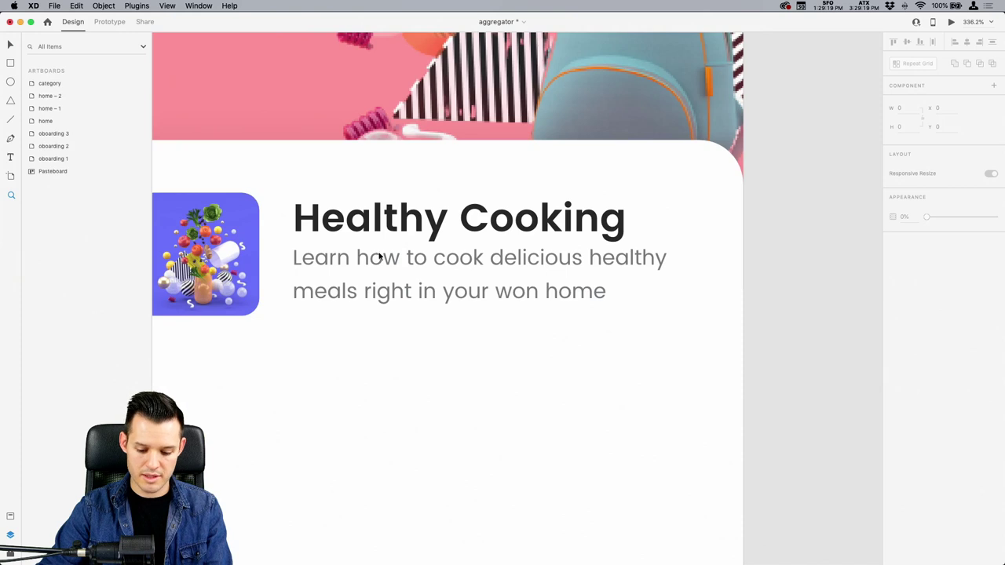
scroll(379, 257, left, 5)
double_click(594, 318)
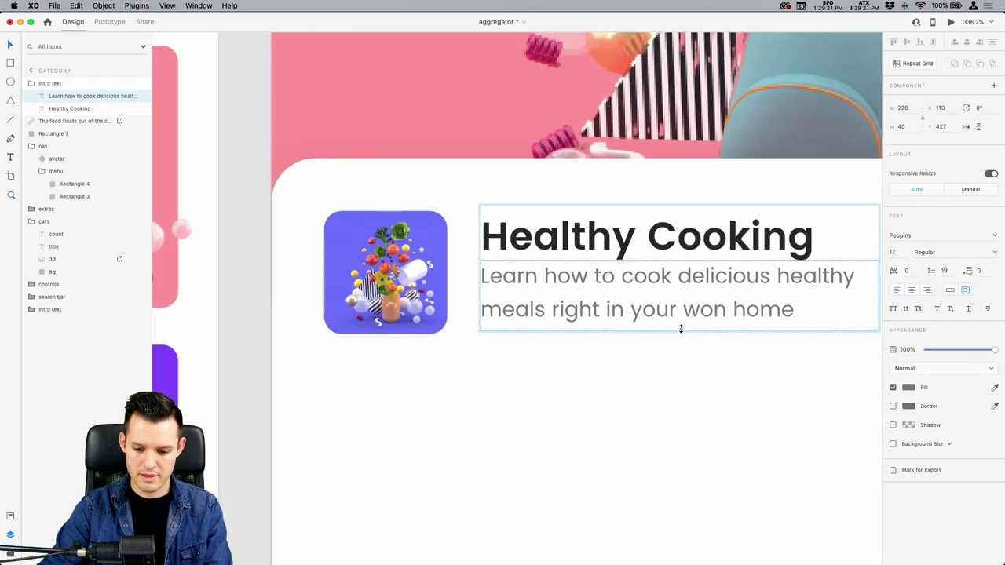
drag(681, 329, 681, 328)
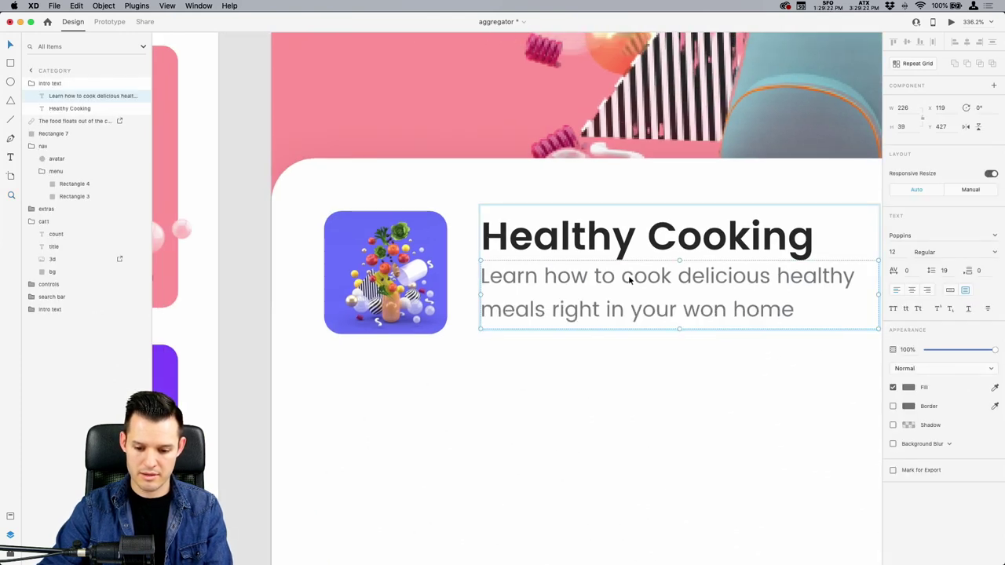
Check the heading, card background and food image, then save the document.
shift+click(594, 251)
shift+click(322, 265)
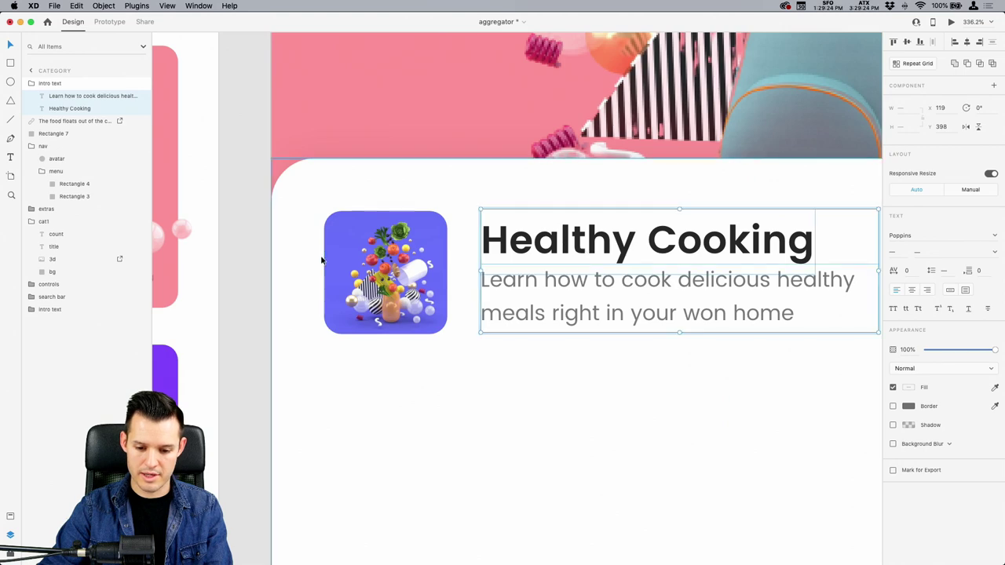
click(364, 262)
scroll(534, 255, down, 10)
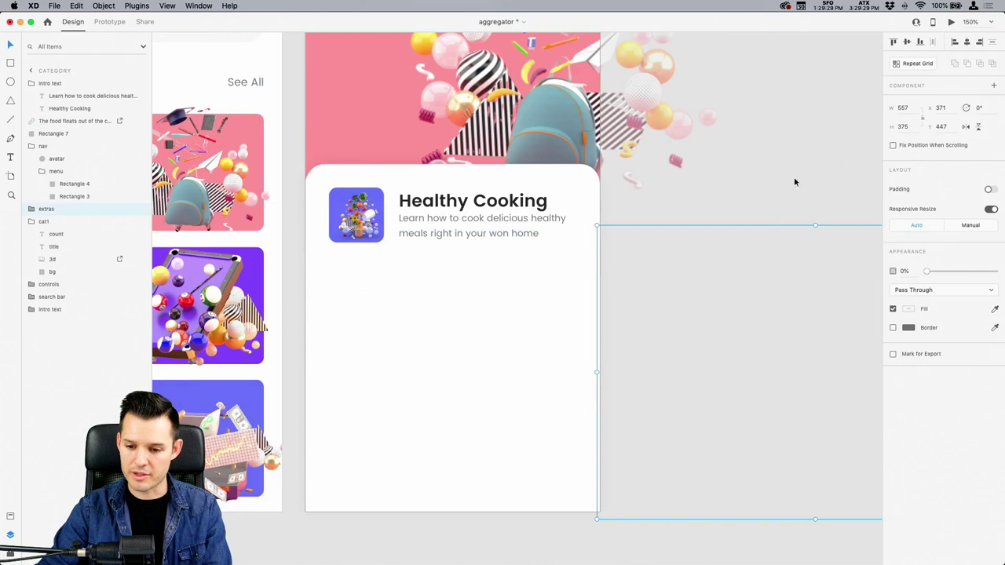
click(855, 143)
key(super+s)
scroll(831, 153, down, 1)
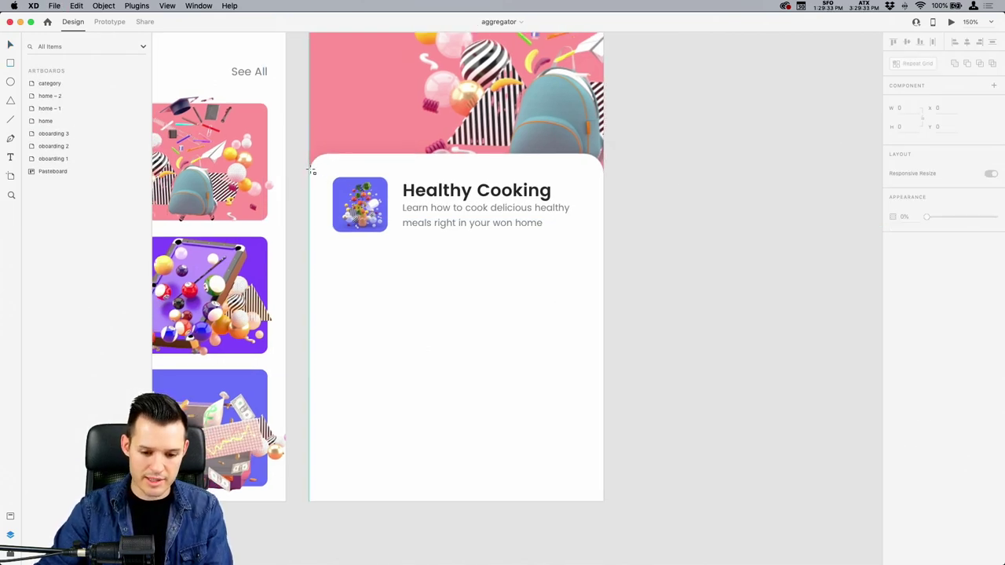
Draw a borderless dark mauve rectangle over the card, layered just above the card background.
drag(309, 168, 605, 245)
click(892, 327)
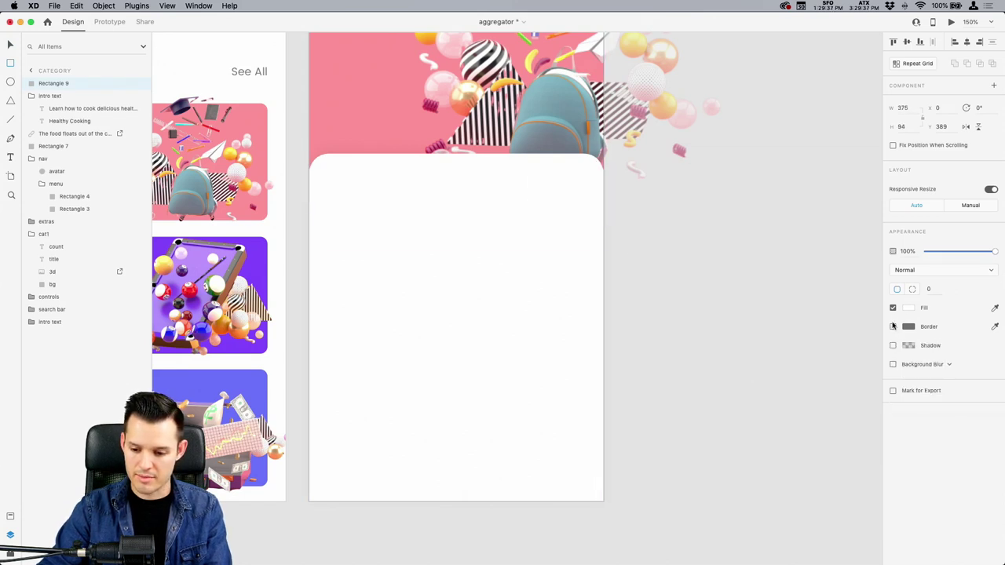
click(909, 308)
click(806, 296)
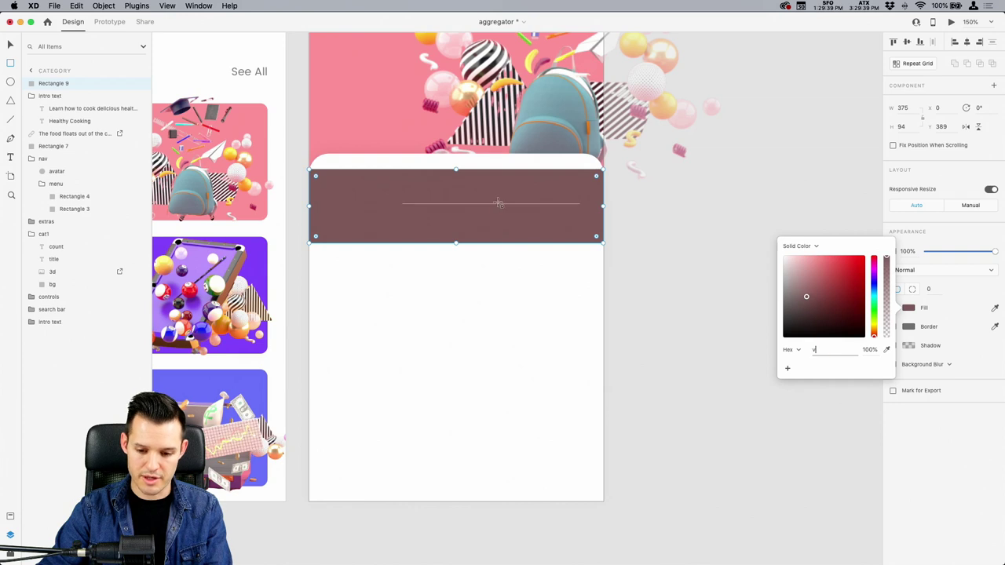
key(Escape)
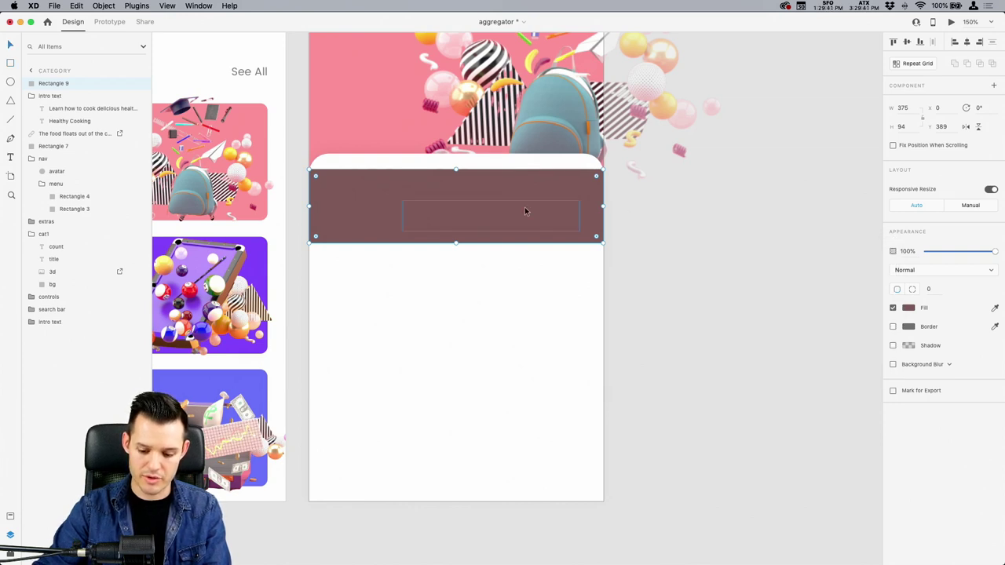
key(super+bracketleft)
key(super+bracketleft)
key(super+bracketleft)
key(super+bracketright)
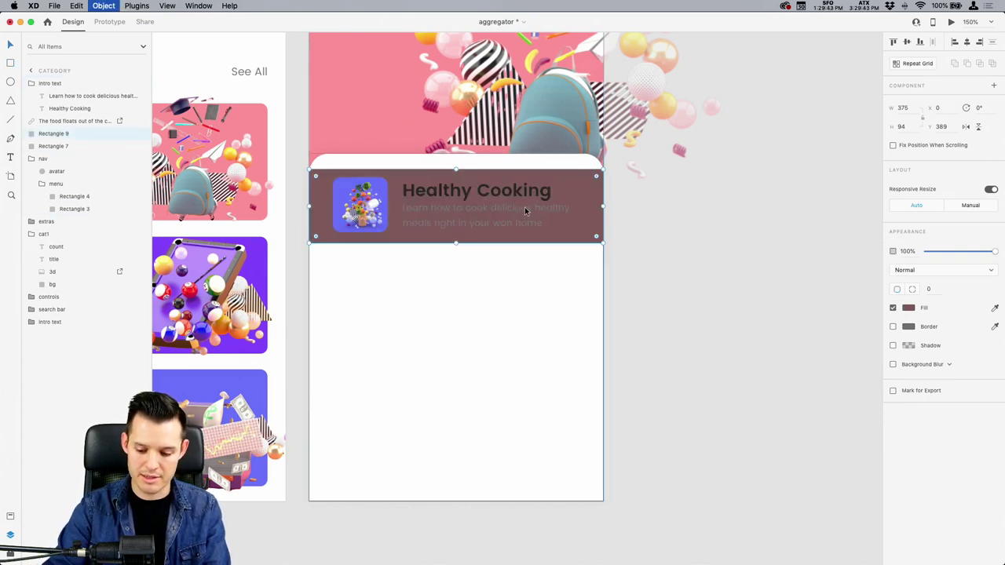
Move the rectangle's top and bottom edges to fit around the Healthy Cooking content.
scroll(525, 209, up, 5)
drag(624, 314, 699, 390)
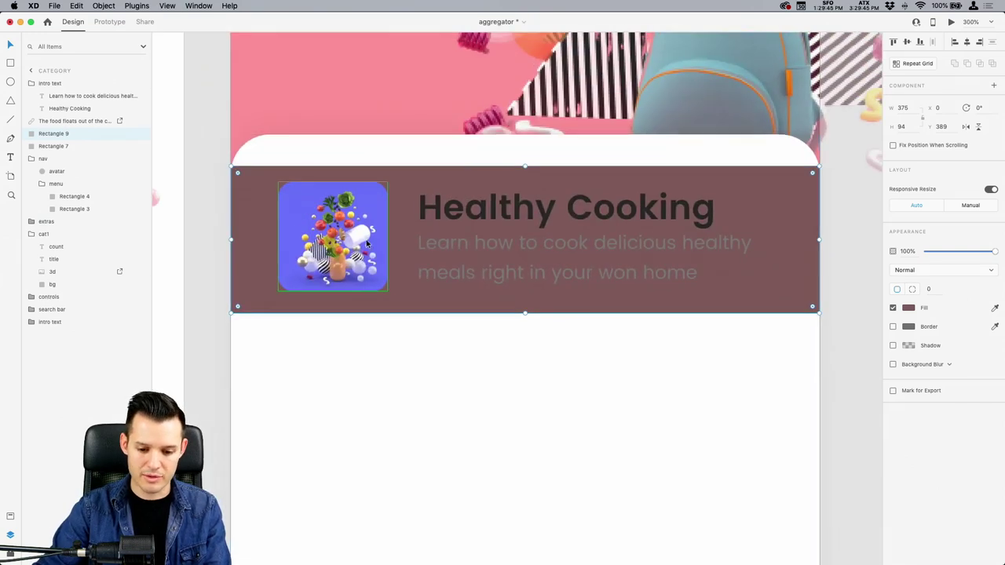
drag(524, 313, 523, 292)
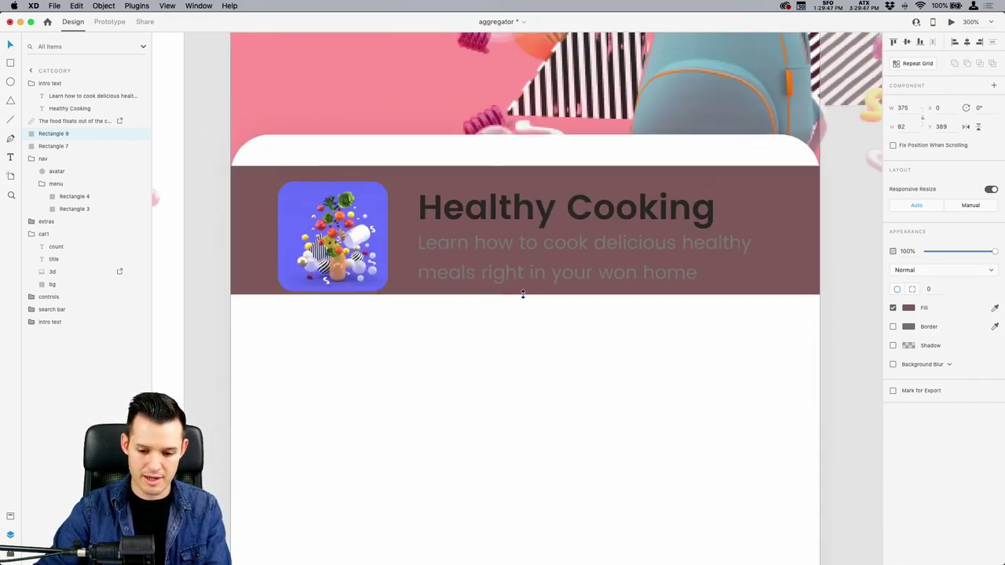
drag(525, 167, 527, 158)
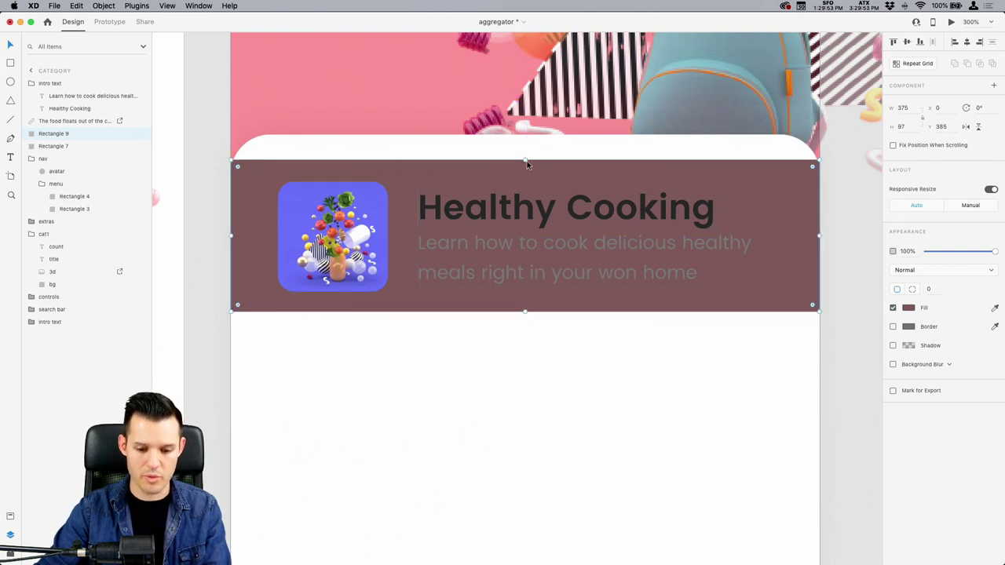
Give the rectangle a 1-pixel drop shadow and a white #fff fill.
click(892, 308)
click(892, 346)
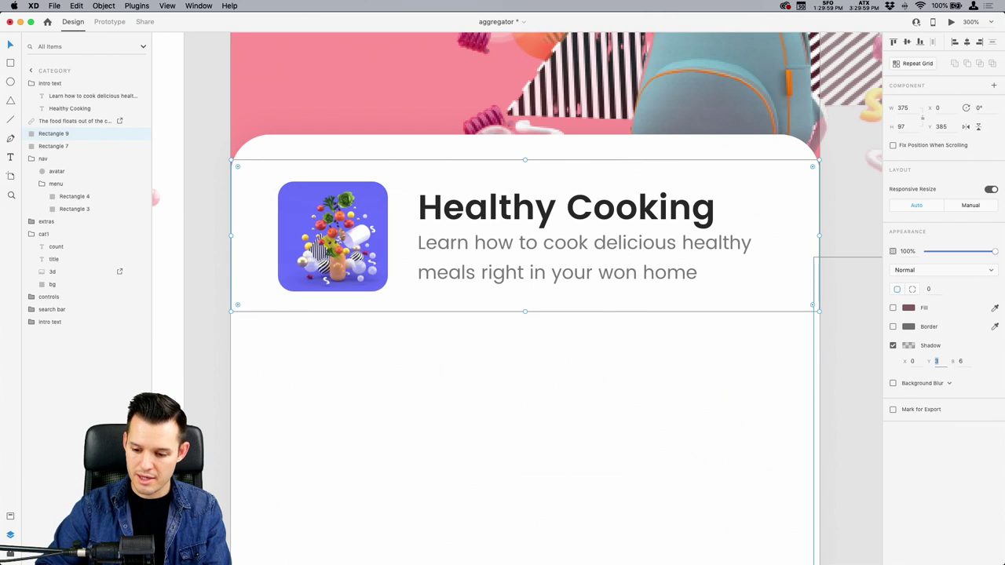
text(1)
click(892, 308)
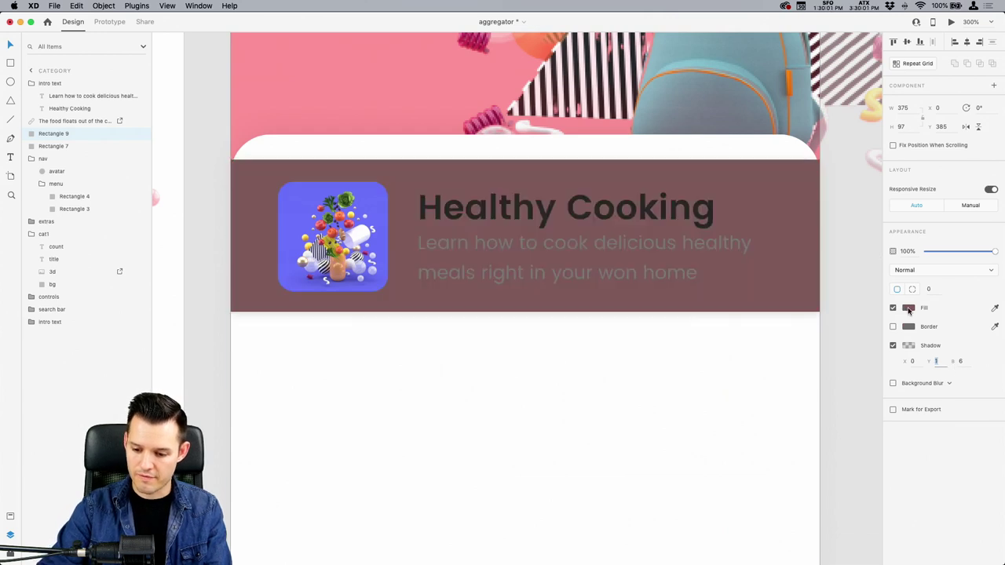
click(908, 308)
text(fff)
key(Return)
click(942, 466)
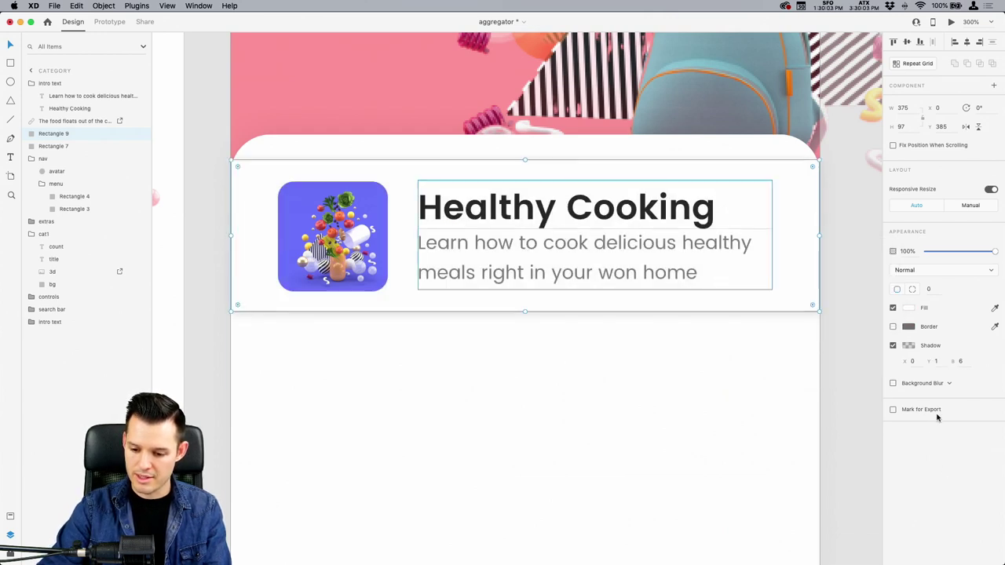
Adjust the shadow blur, resize the card to 315 × 115, and widen the divider line.
click(960, 361)
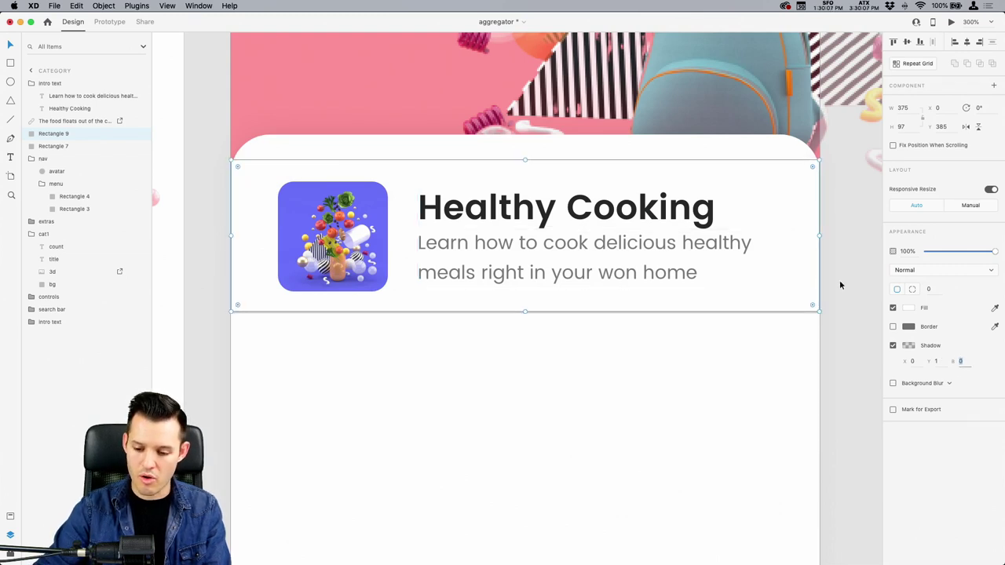
drag(818, 240, 810, 237)
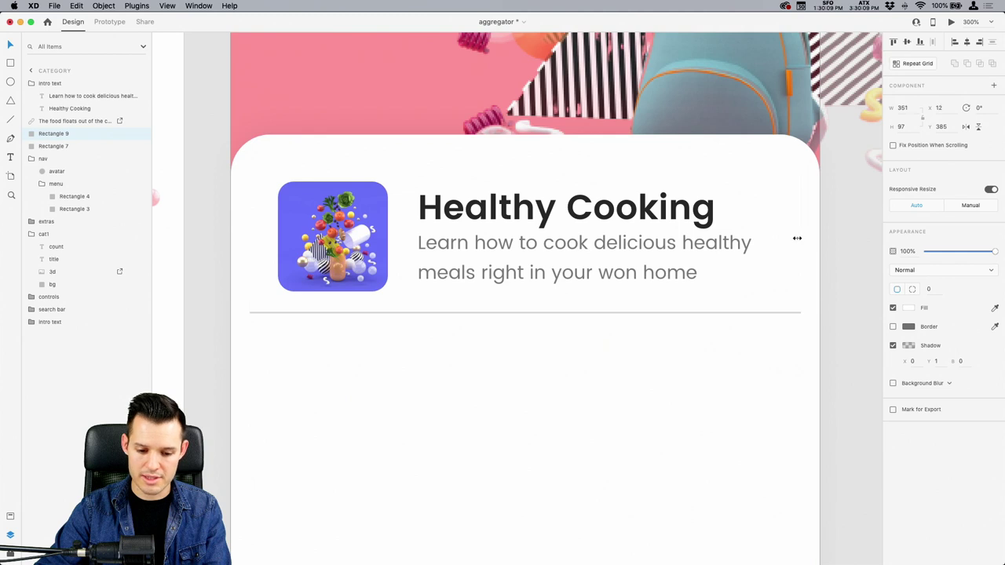
drag(762, 240, 772, 240)
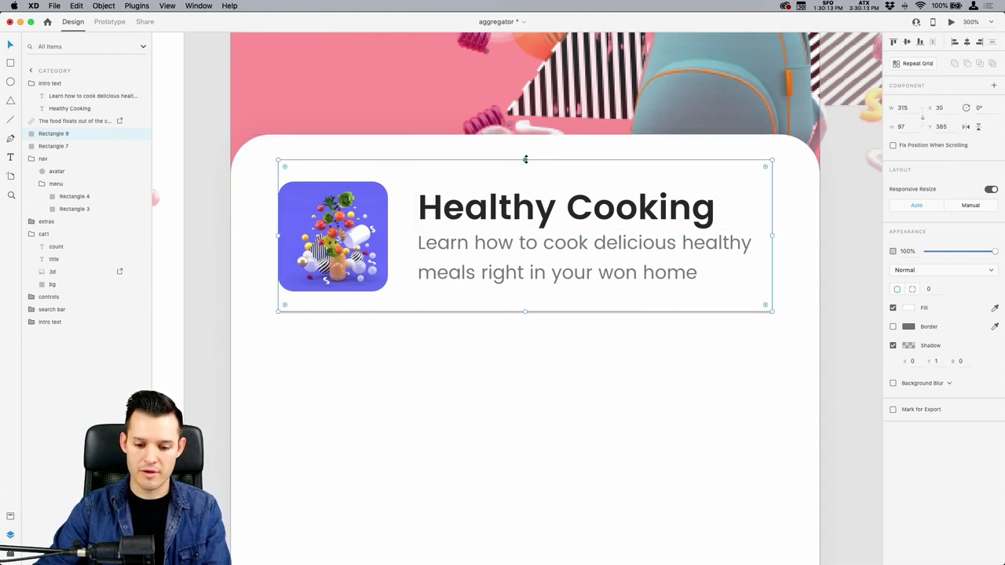
drag(525, 160, 525, 146)
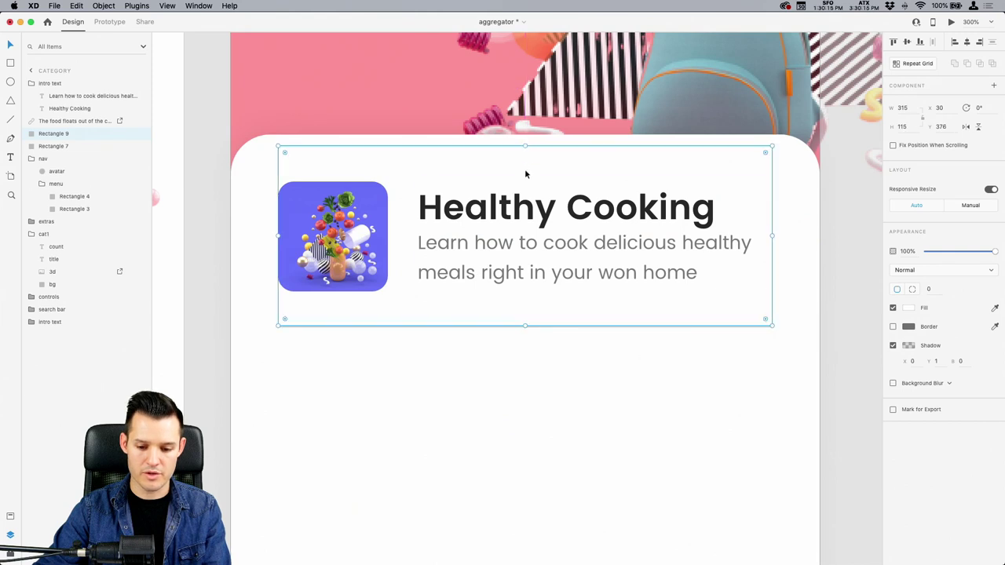
Group the white card and food image into a group named 'course cell'.
shift+click(341, 247)
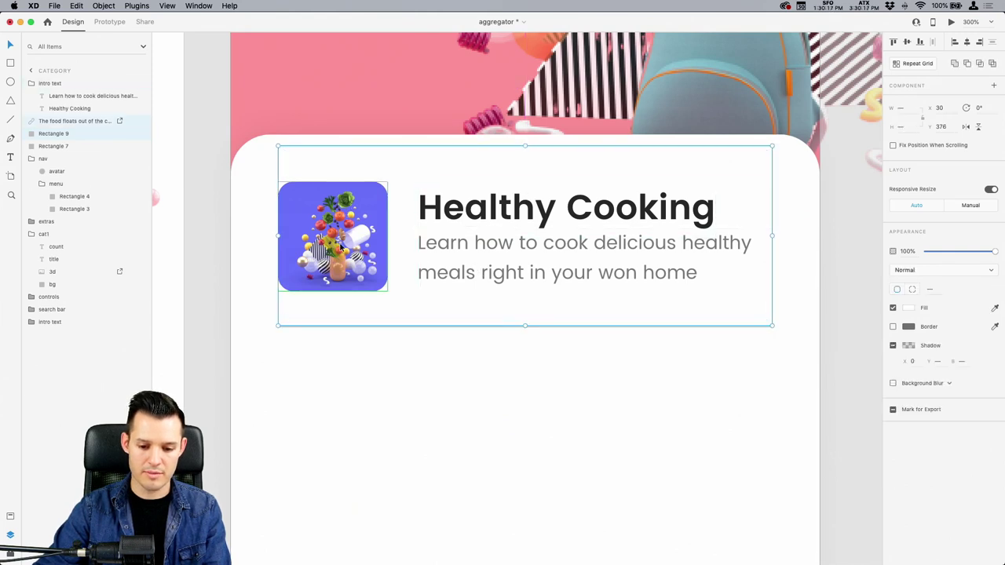
key(super+g)
double_click(50, 122)
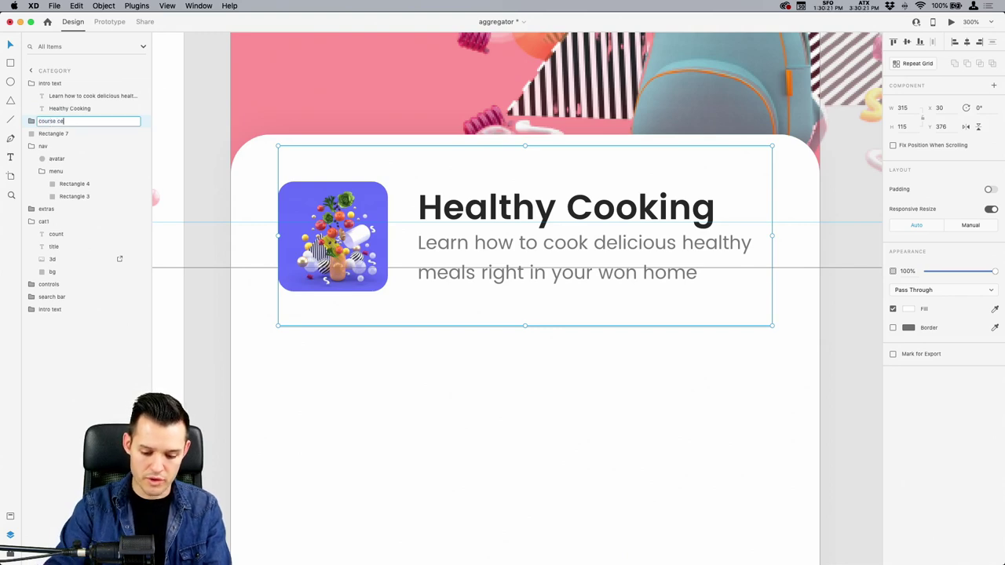
key(Return)
Zoom out to the whole artboard and shift the course cell down slightly.
key(super+minus)
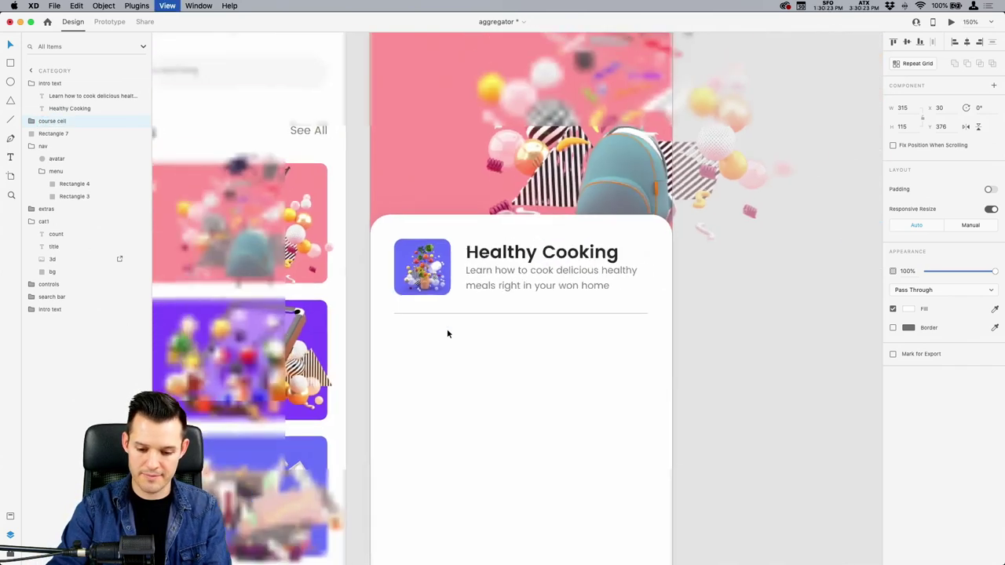
drag(509, 344, 484, 294)
double_click(469, 224)
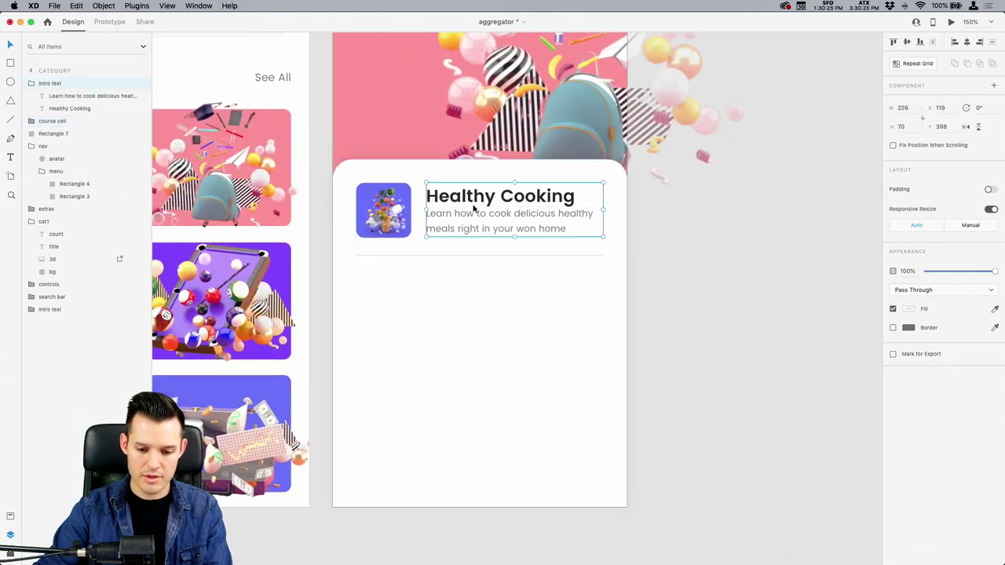
click(712, 225)
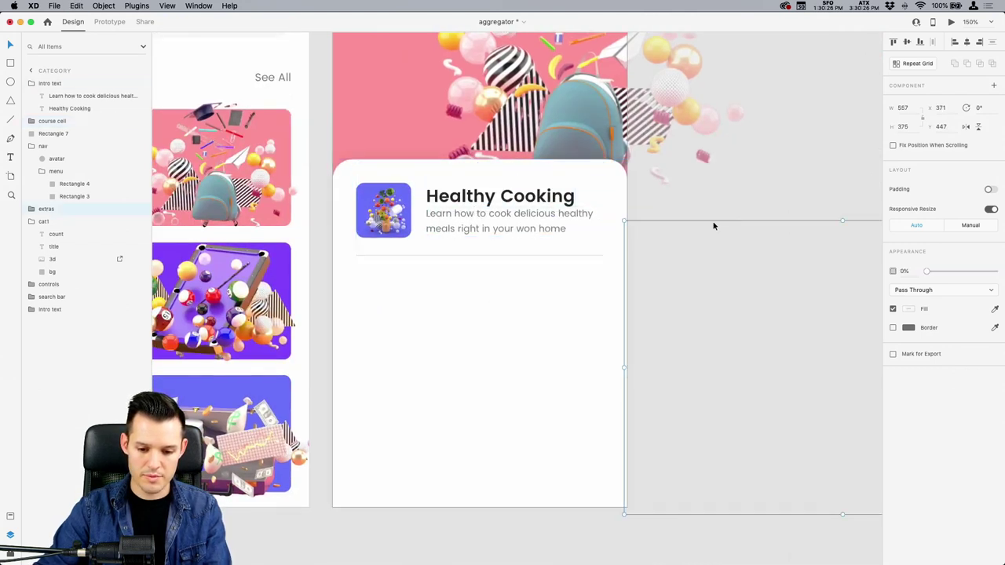
click(384, 208)
drag(385, 208, 384, 214)
Move the intro text layer into the course cell group in the Layers panel.
click(704, 447)
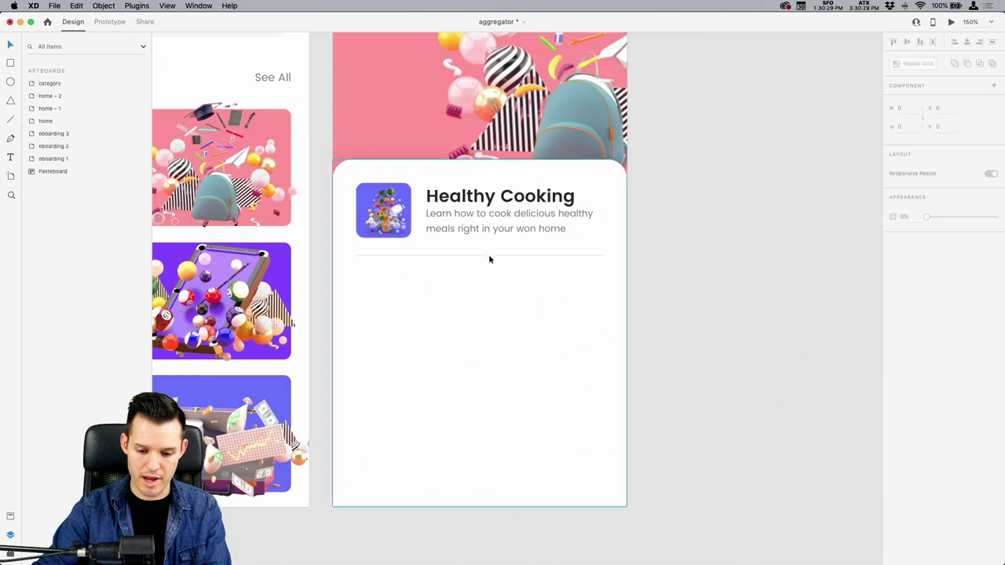
click(448, 245)
double_click(455, 219)
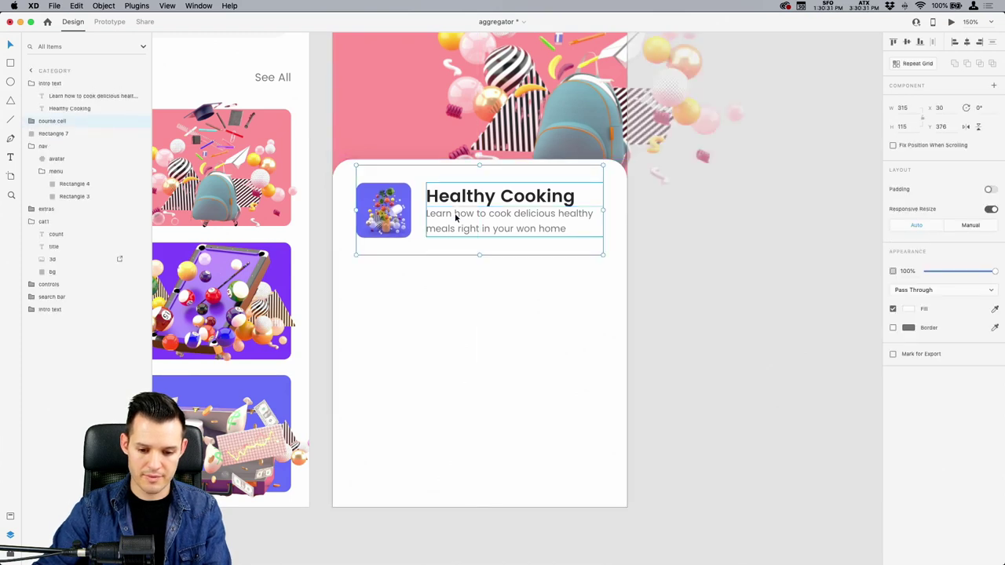
click(30, 122)
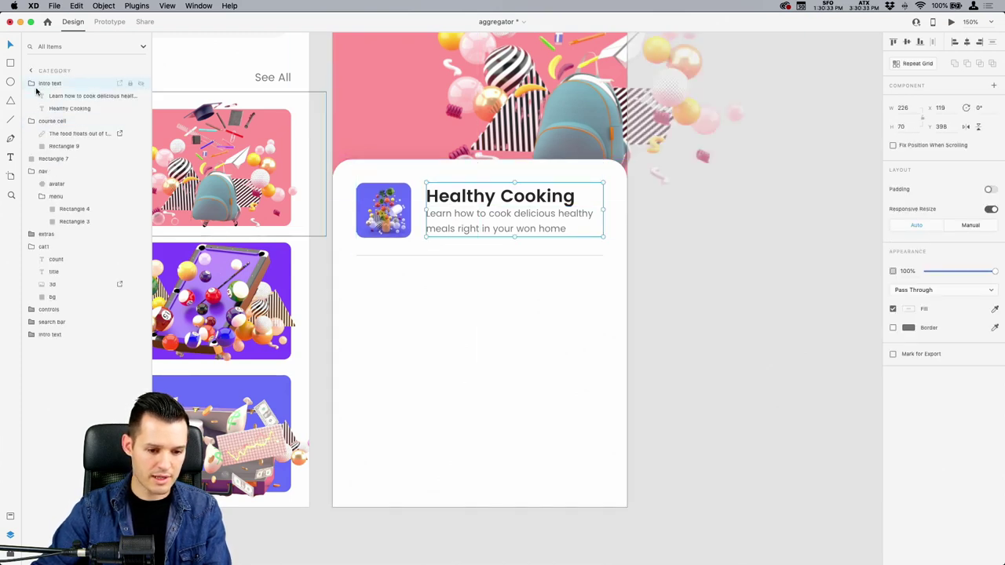
drag(37, 116, 38, 121)
click(30, 83)
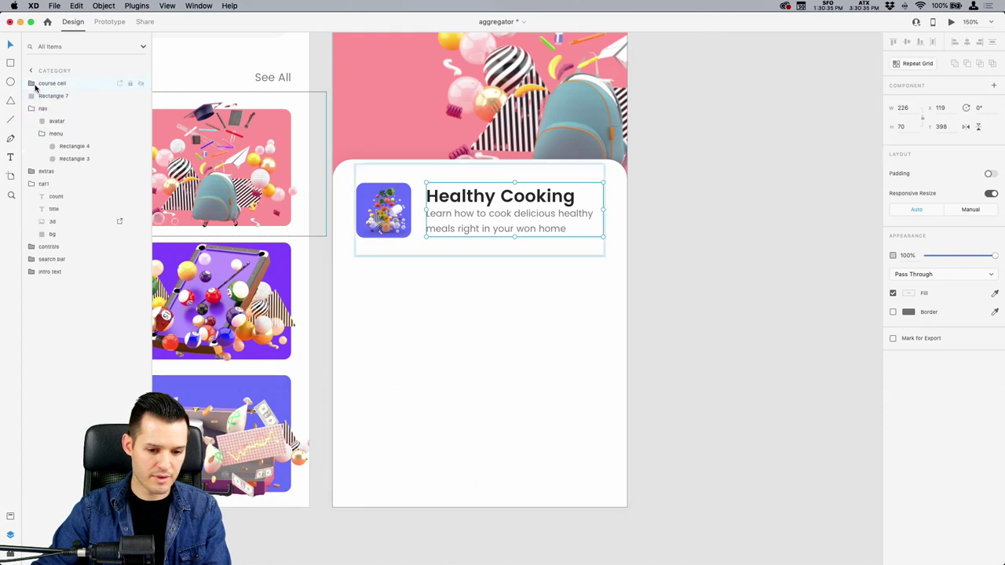
Nudge the course cell up and repeat it down the artboard in a 664-pixel-tall grid.
click(383, 210)
click(695, 405)
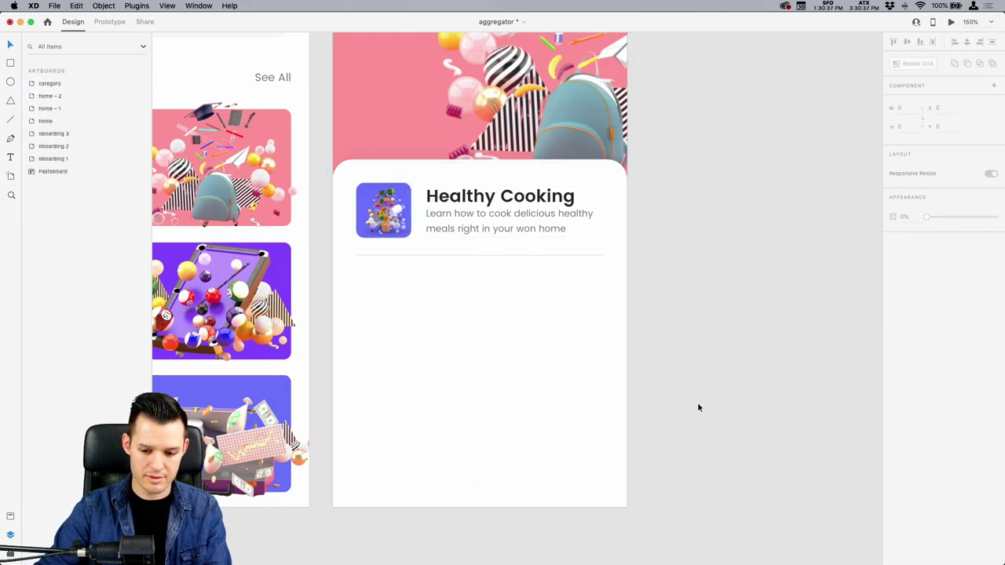
drag(482, 216, 482, 214)
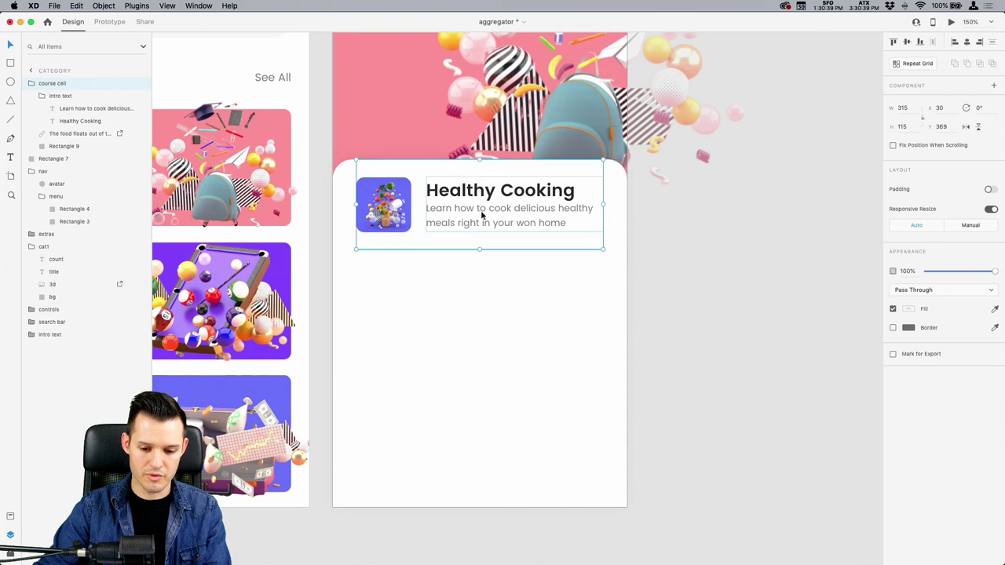
drag(479, 250, 506, 518)
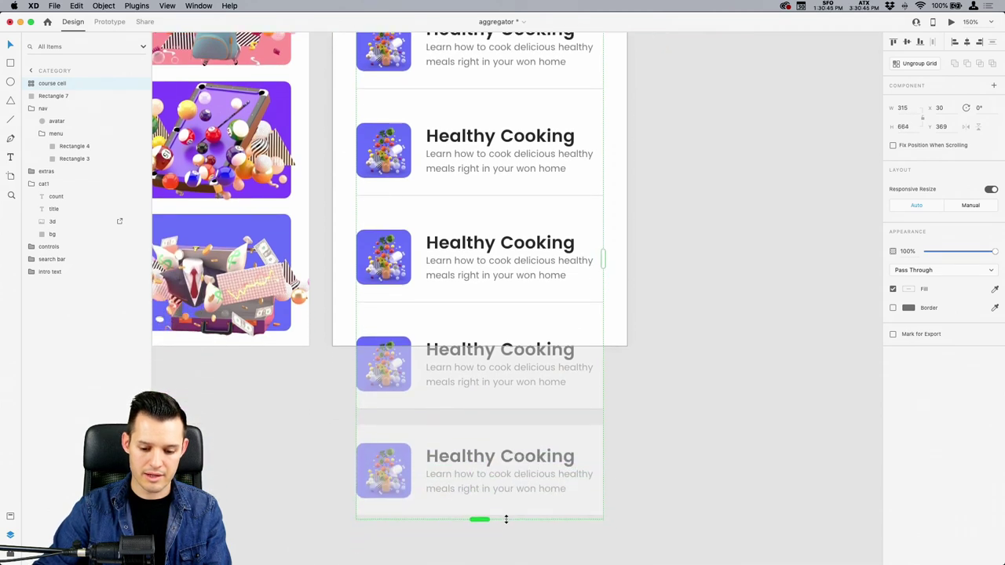
Deselect the repeat grid to preview the list of Healthy Cooking cards.
click(728, 403)
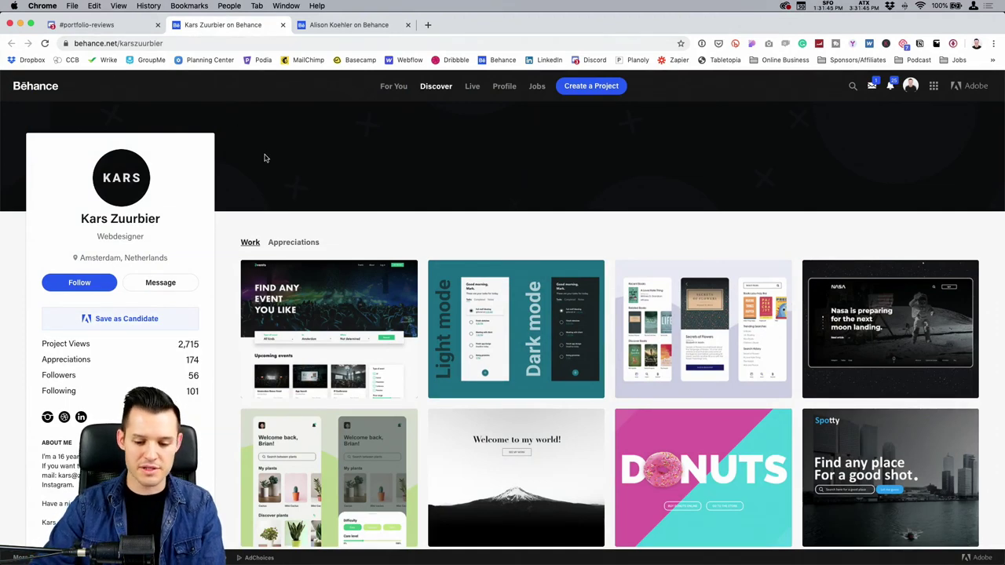
scroll(258, 161, down, 2)
scroll(255, 161, up, 2)
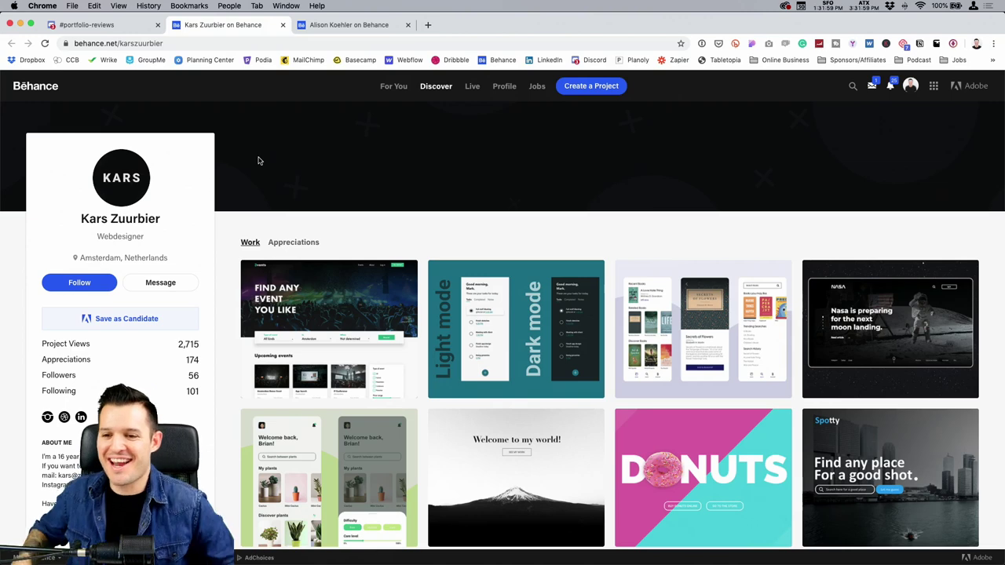
scroll(308, 177, down, 2)
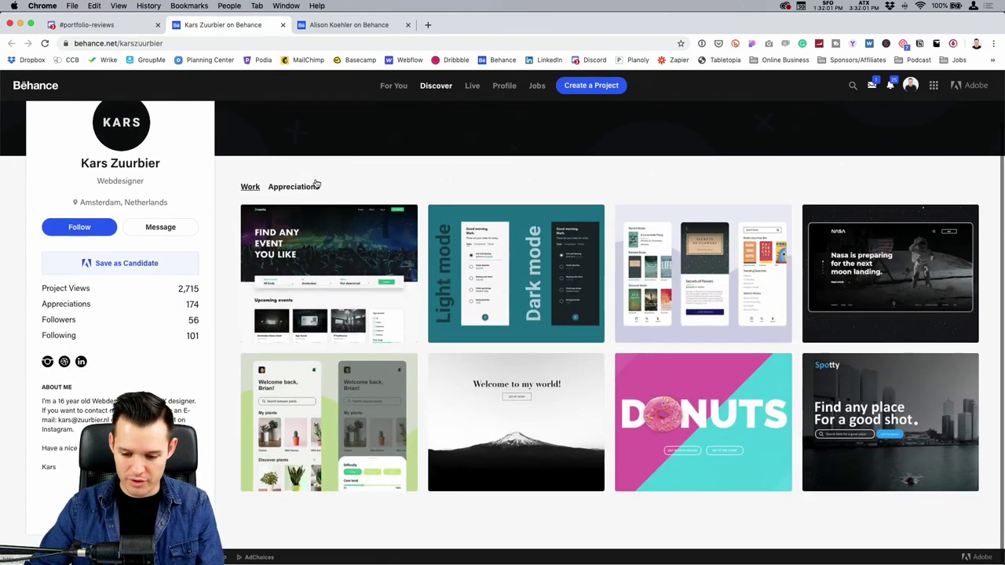
scroll(317, 184, up, 2)
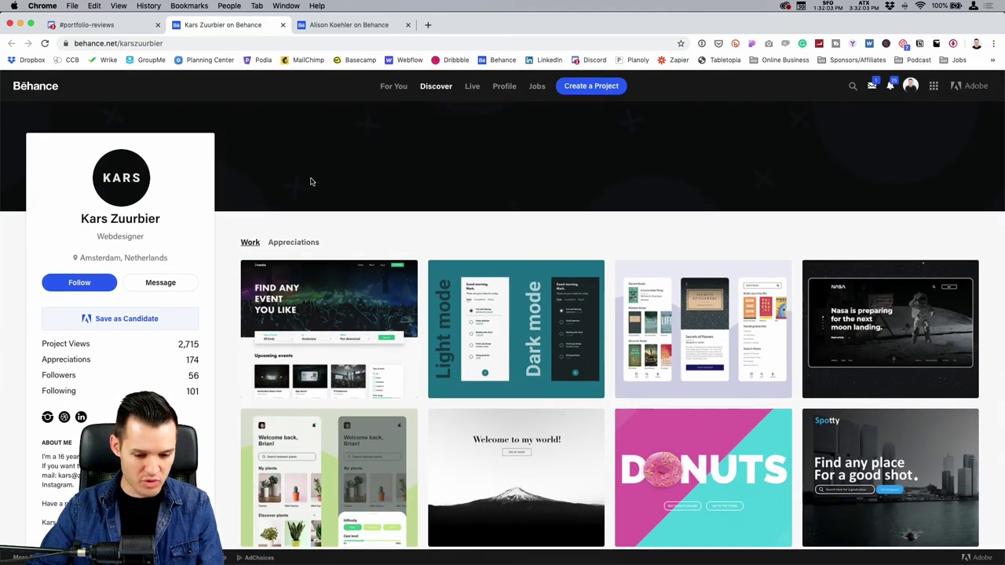
scroll(176, 372, down, 2)
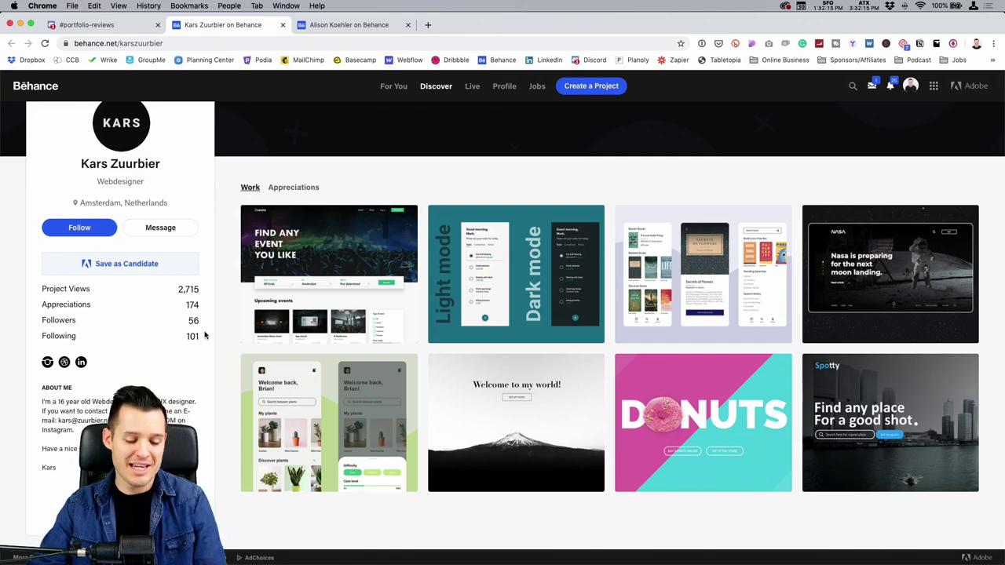
scroll(223, 327, up, 2)
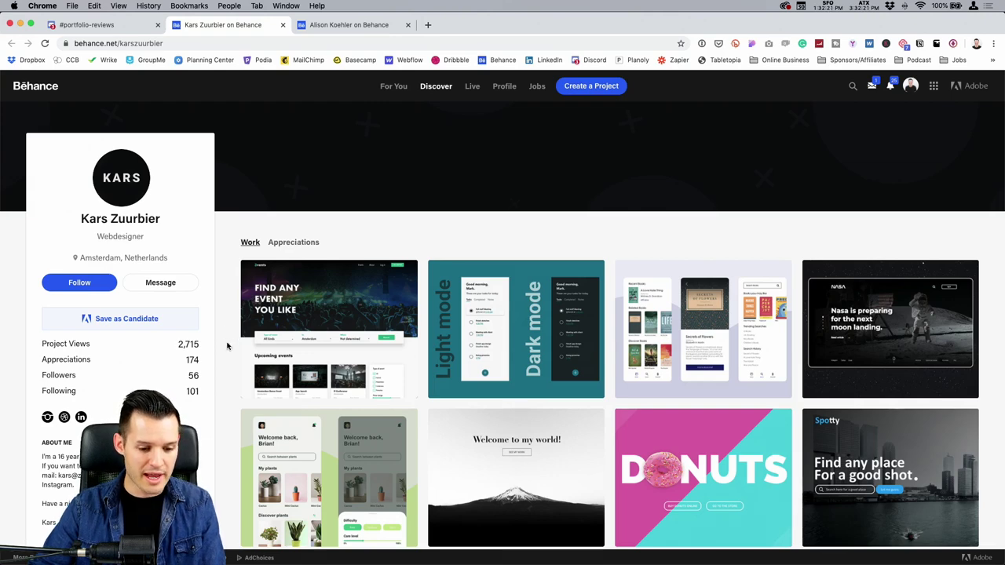
scroll(226, 345, down, 2)
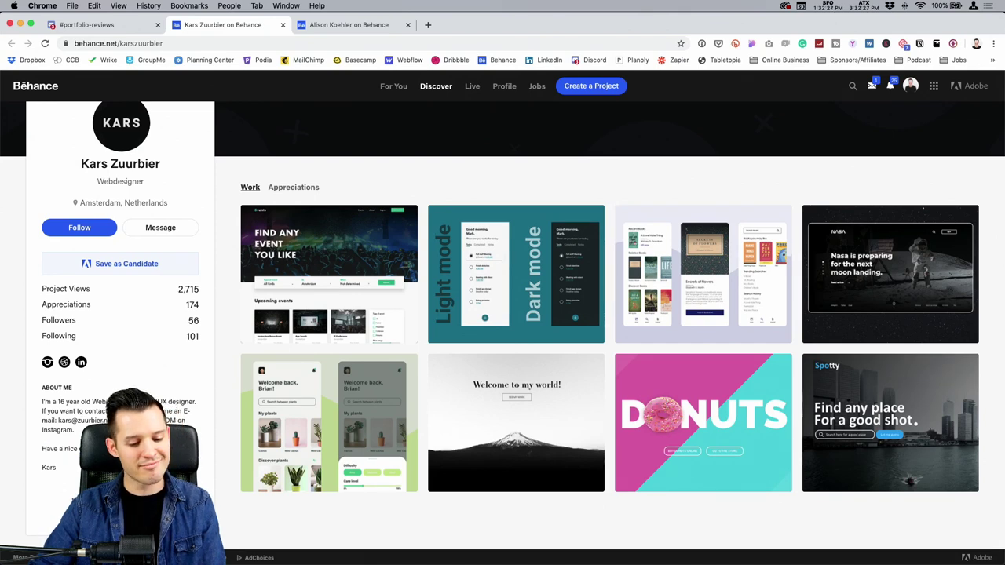
scroll(321, 306, up, 1)
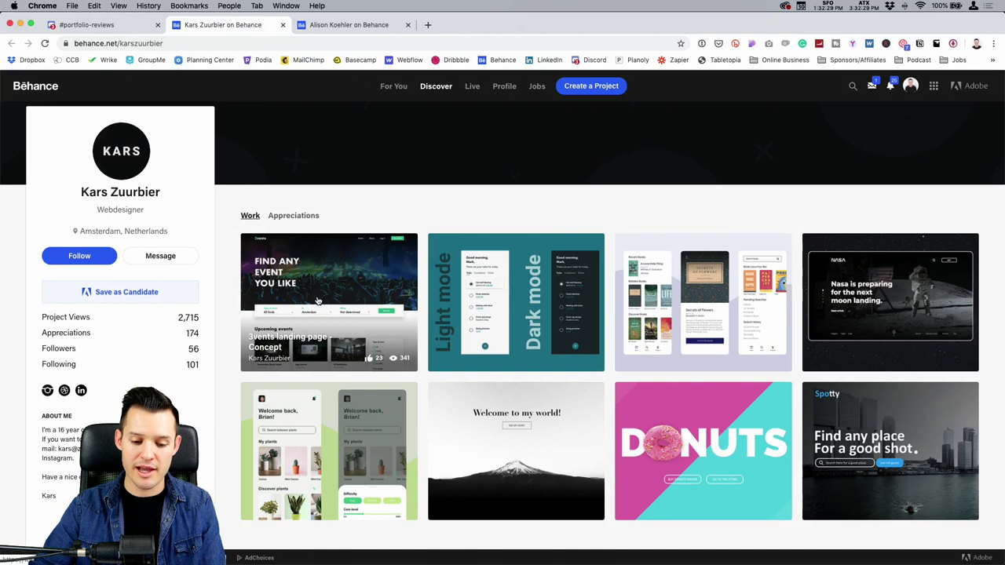
scroll(317, 300, up, 1)
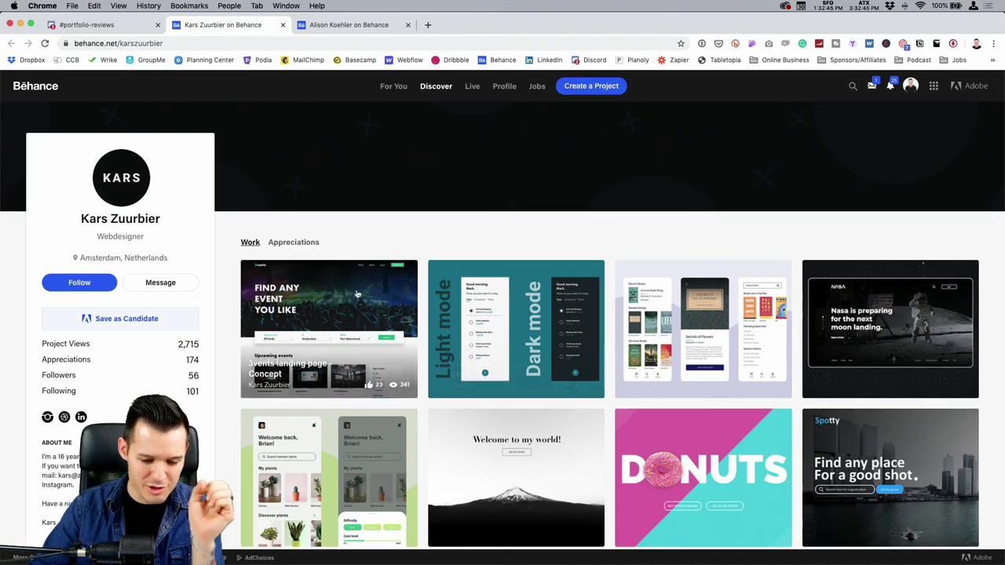
scroll(410, 240, down, 1)
scroll(409, 240, down, 1)
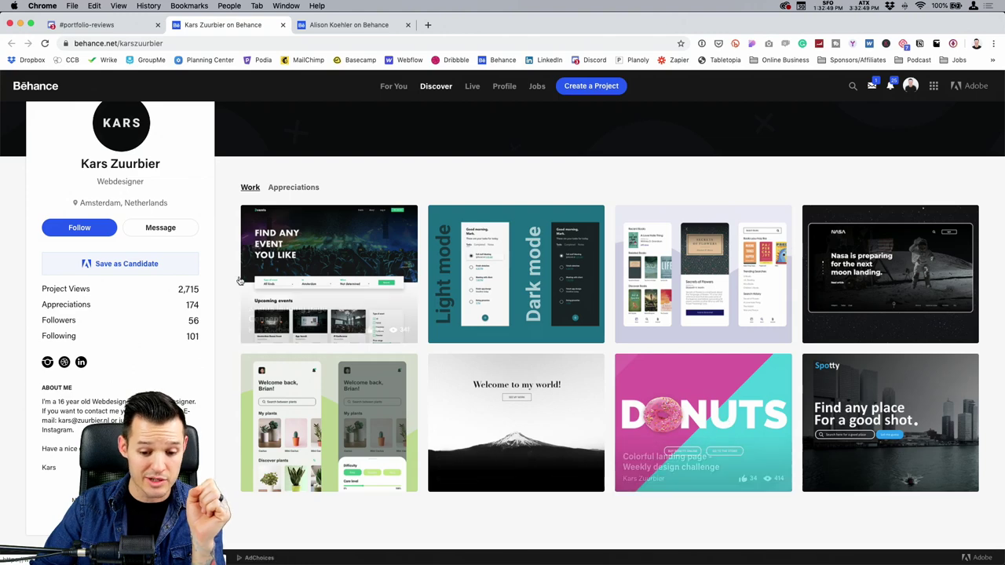
Open and skim the 3vents landing page concept project, then close it.
click(309, 236)
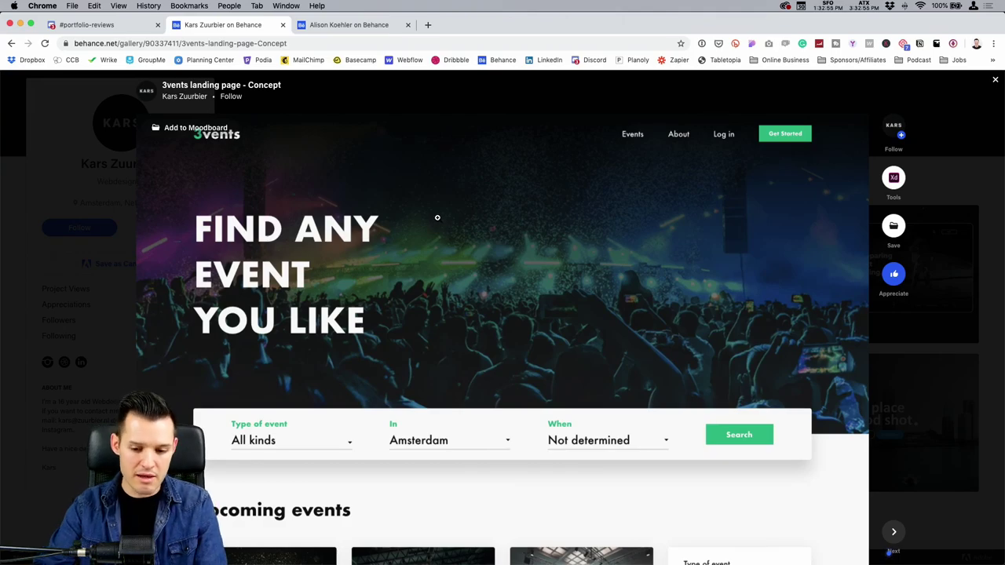
scroll(437, 220, down, 20)
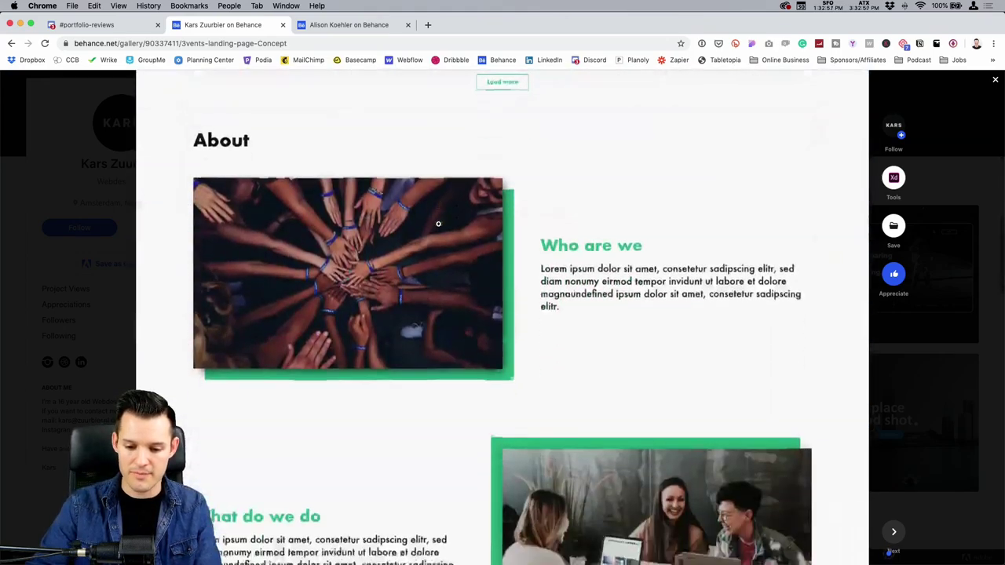
scroll(440, 225, down, 3)
scroll(440, 224, up, 20)
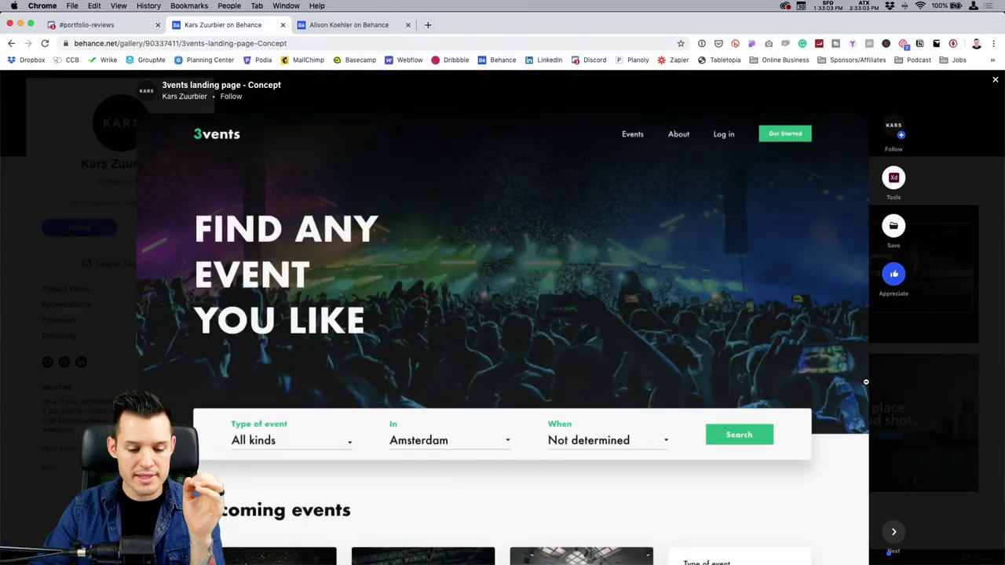
click(128, 228)
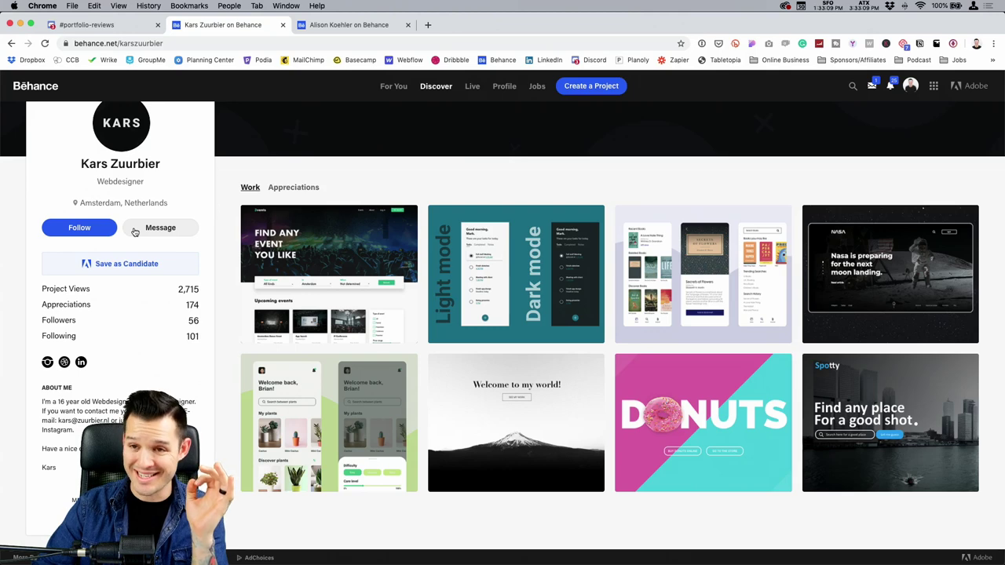
Reopen the 3vents project, hide the bookmarks bar, and fit the design on screen.
click(297, 242)
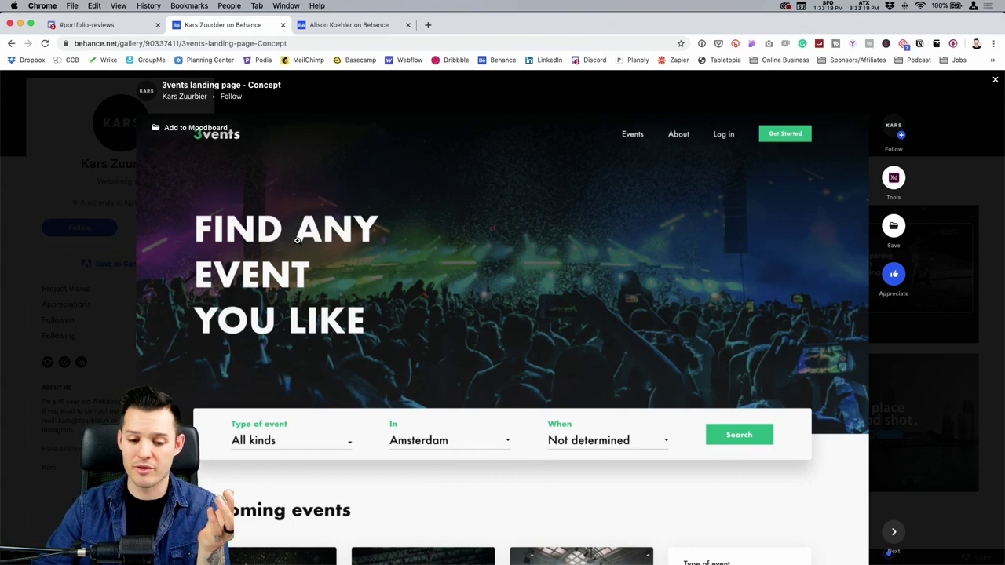
key(super+shift+b)
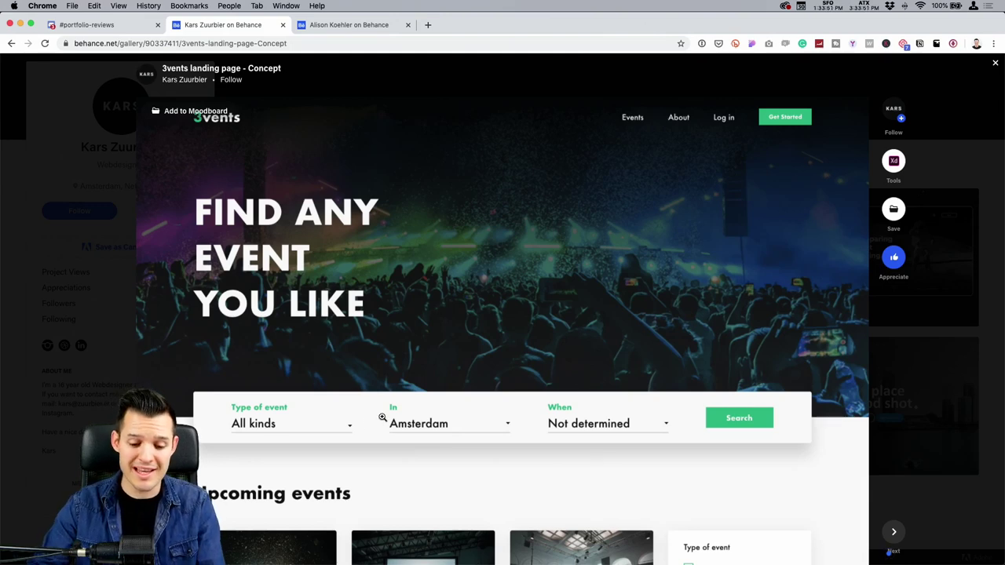
click(358, 422)
click(469, 233)
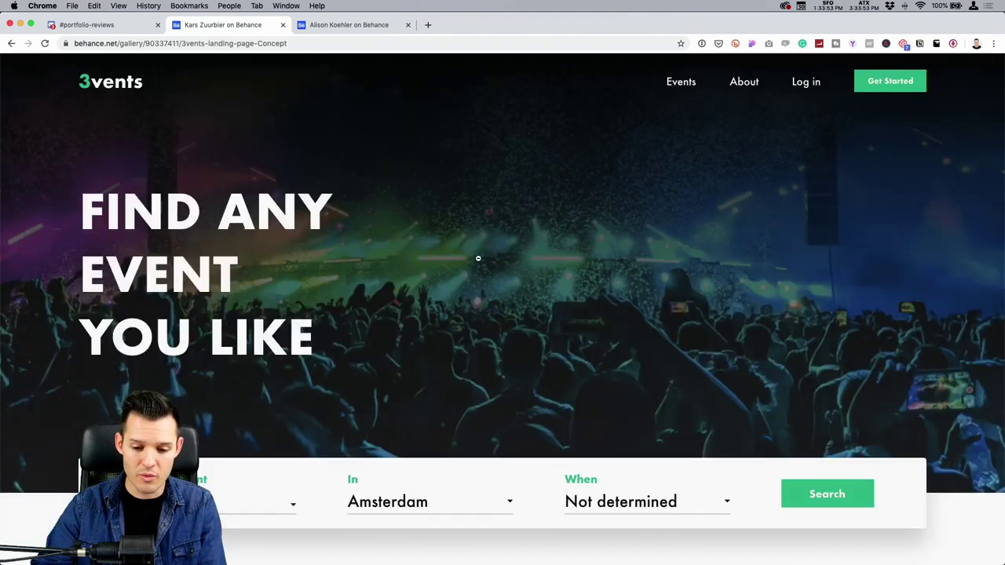
scroll(288, 445, down, 2)
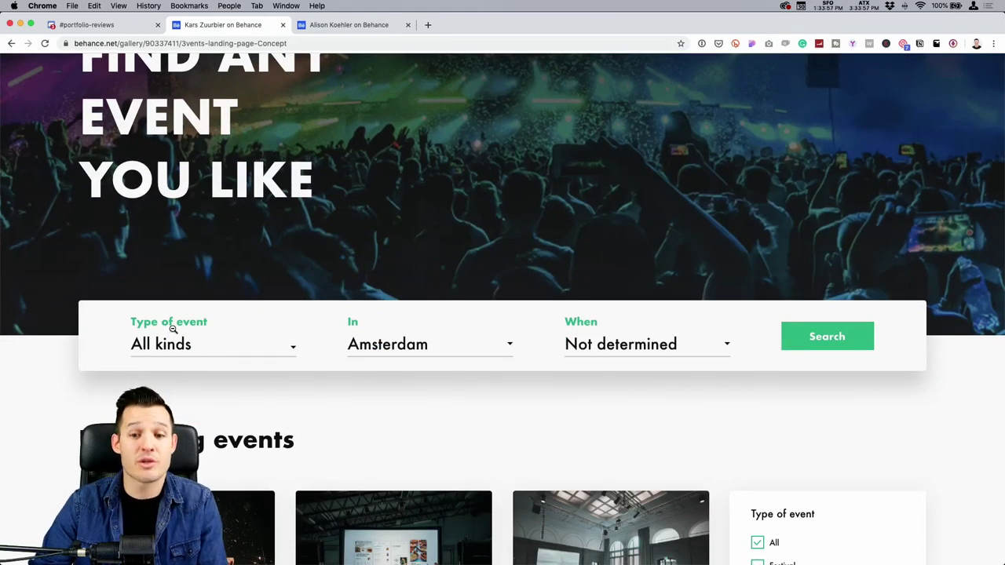
scroll(176, 330, up, 2)
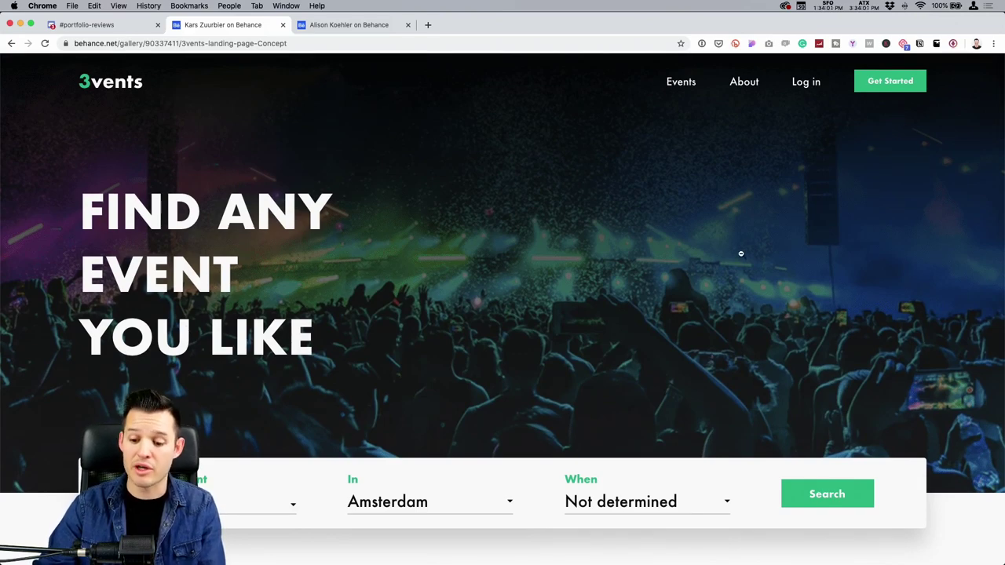
scroll(737, 252, down, 4)
scroll(726, 251, up, 4)
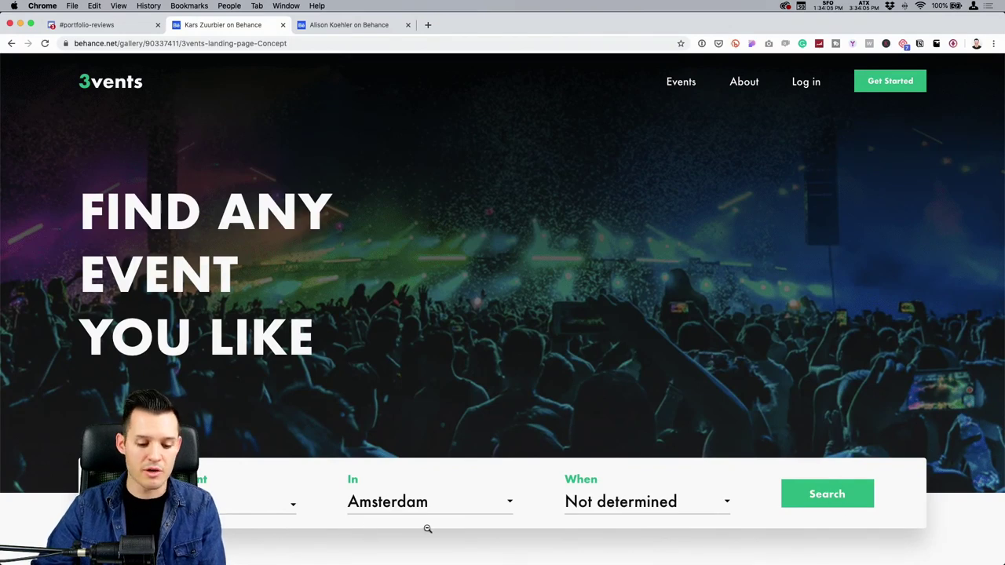
scroll(521, 499, down, 3)
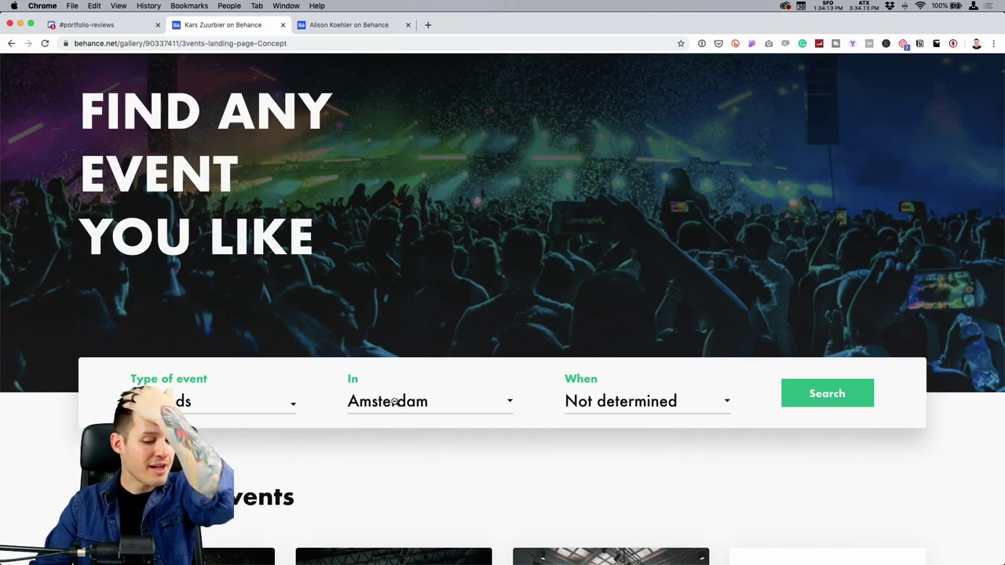
scroll(390, 399, up, 3)
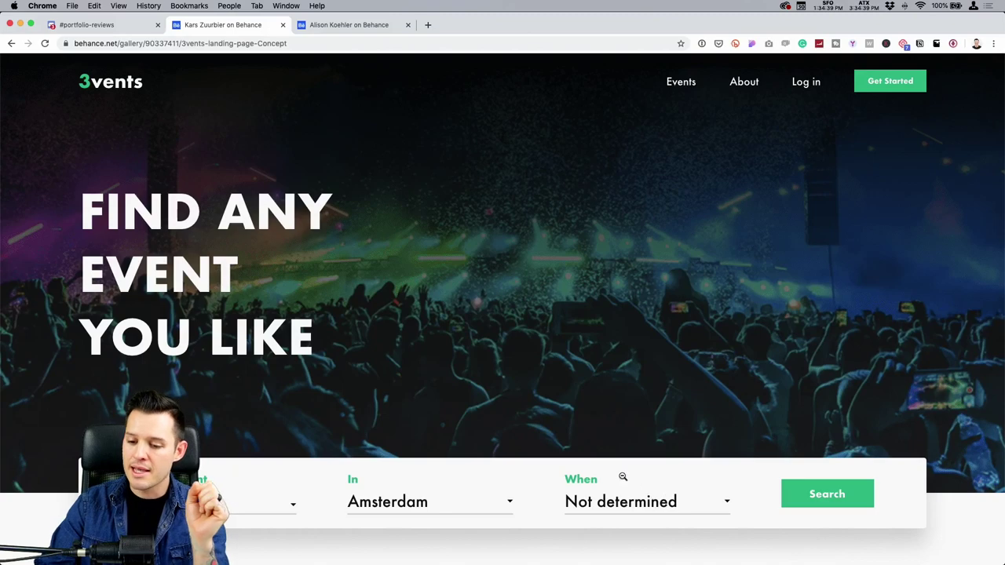
scroll(620, 481, down, 3)
scroll(656, 488, up, 3)
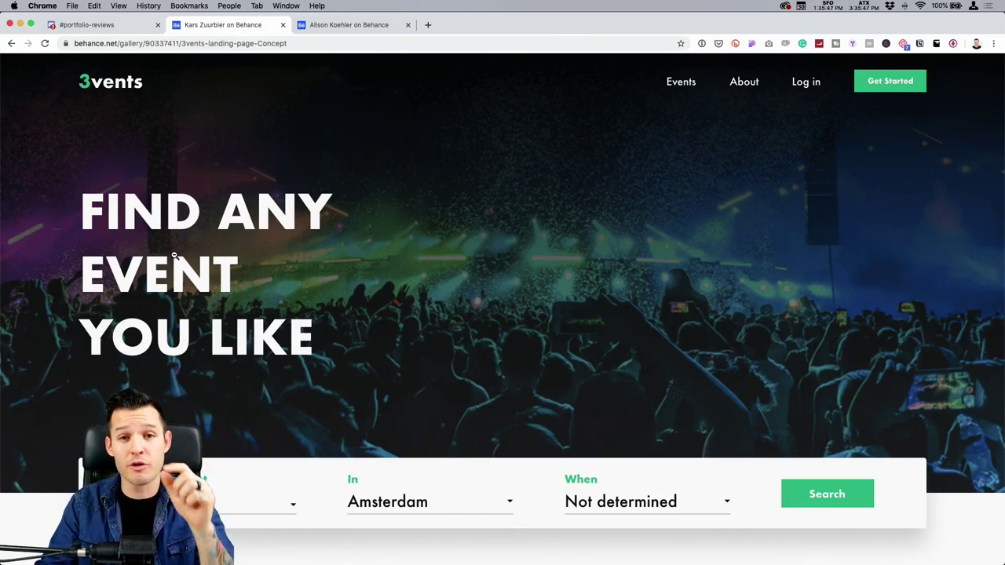
scroll(174, 256, down, 5)
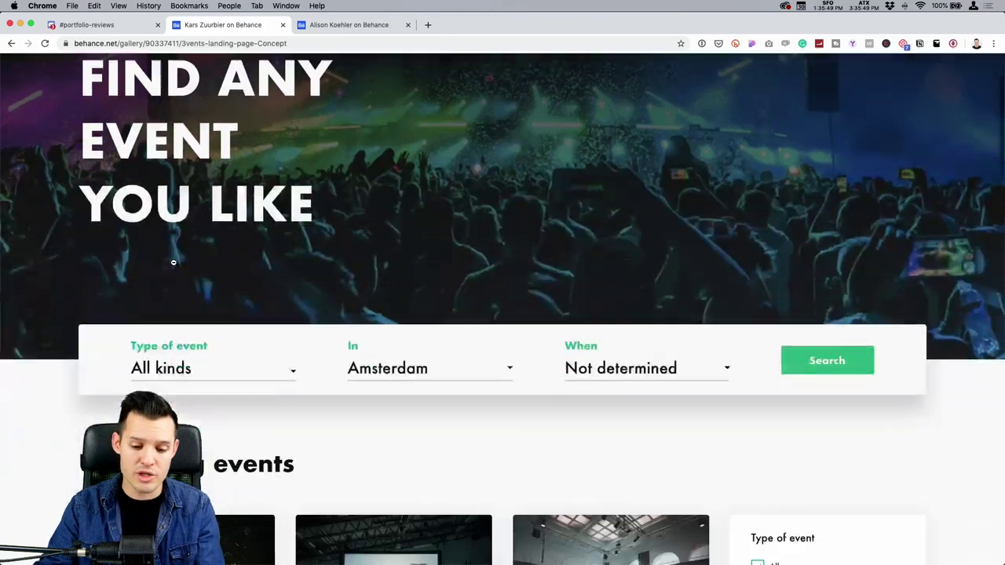
scroll(174, 258, down, 3)
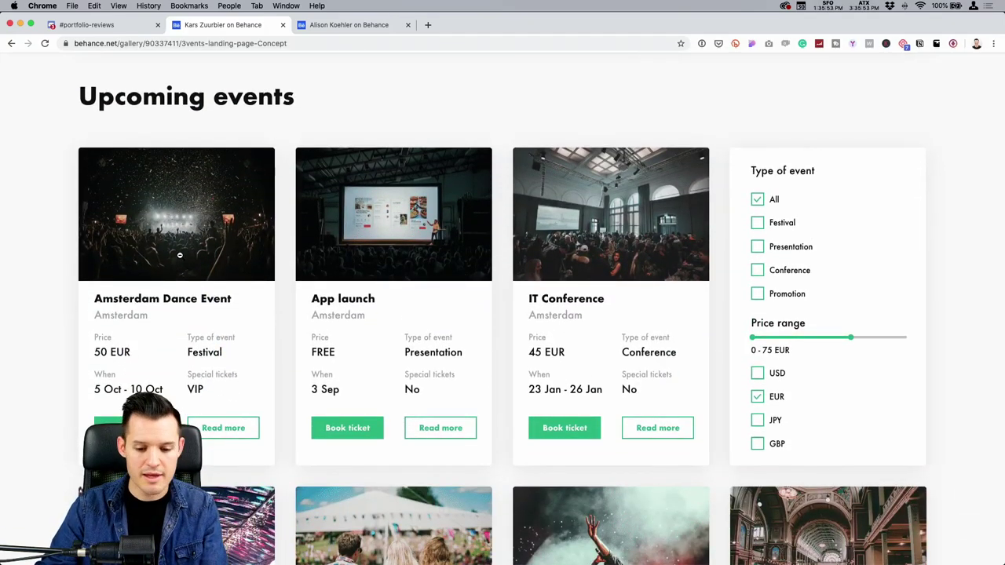
scroll(179, 243, down, 1)
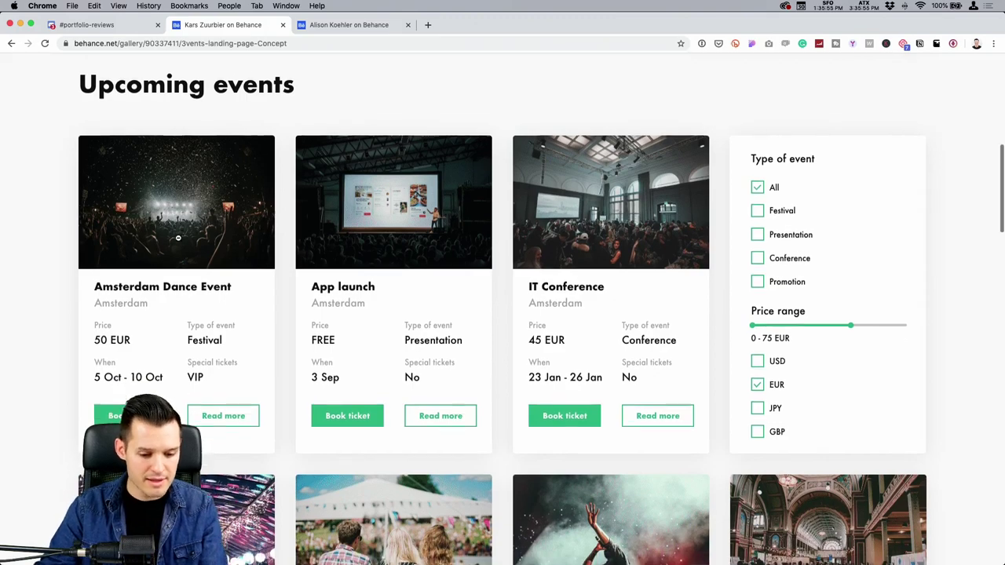
scroll(162, 229, down, 8)
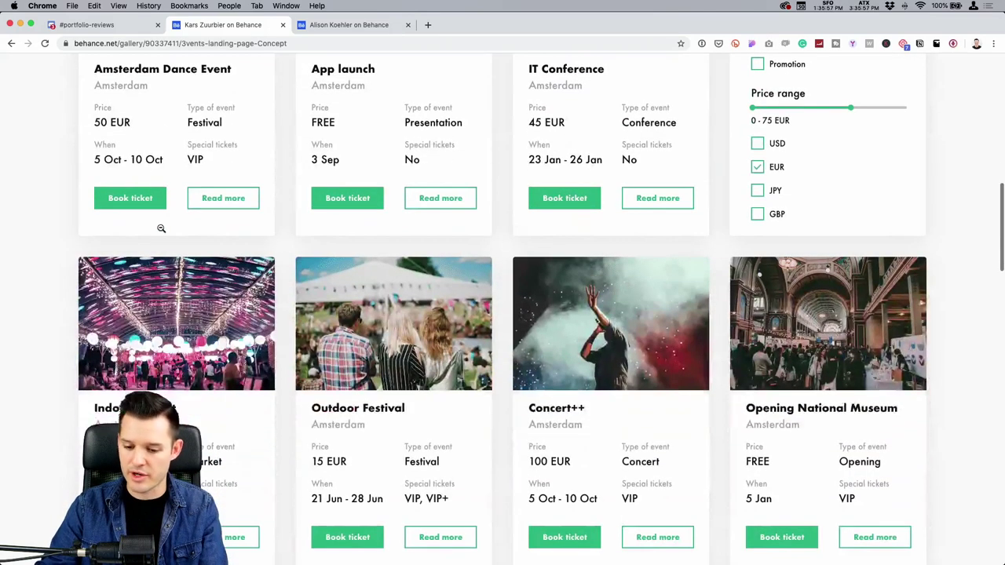
scroll(160, 228, up, 9)
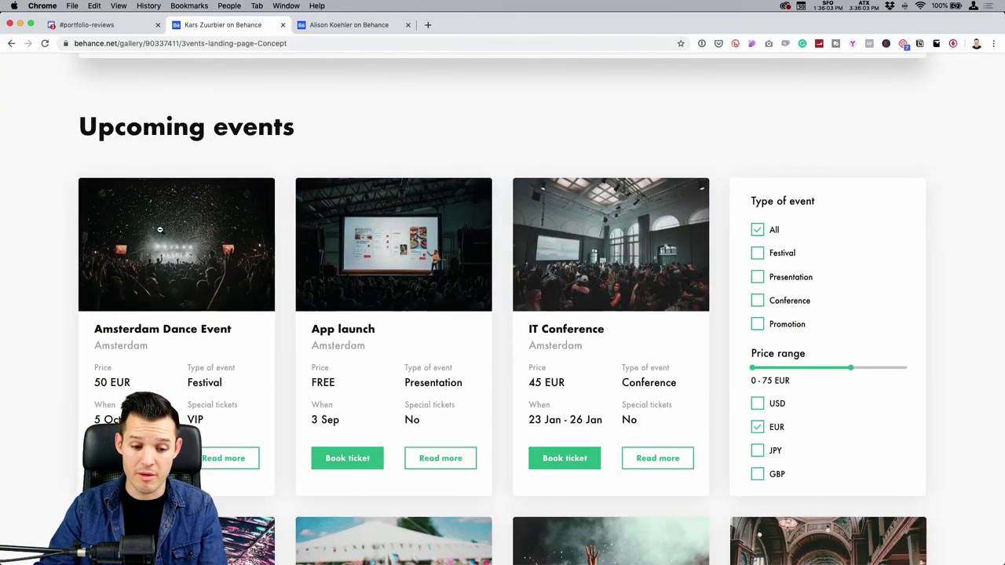
scroll(160, 228, down, 2)
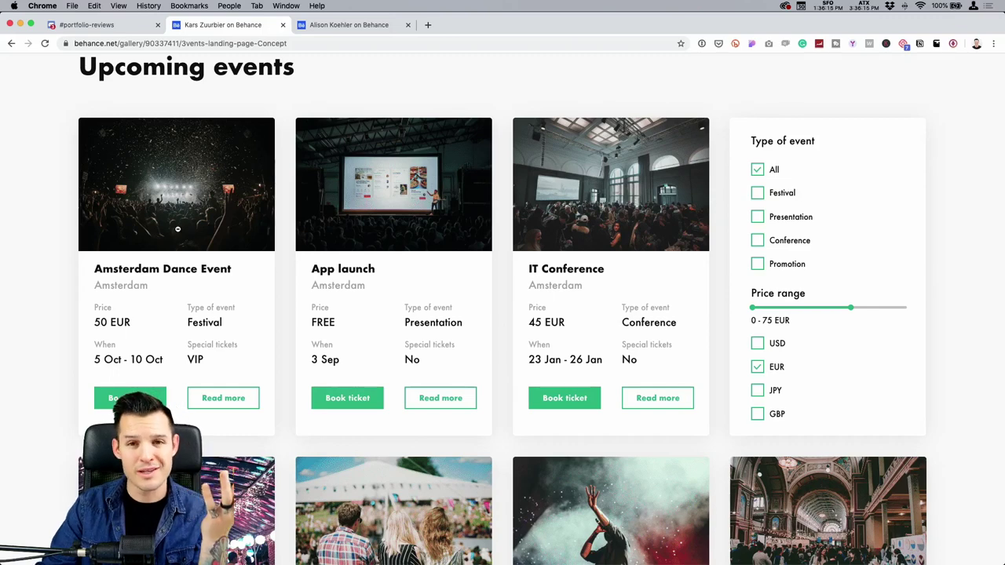
scroll(54, 129, up, 1)
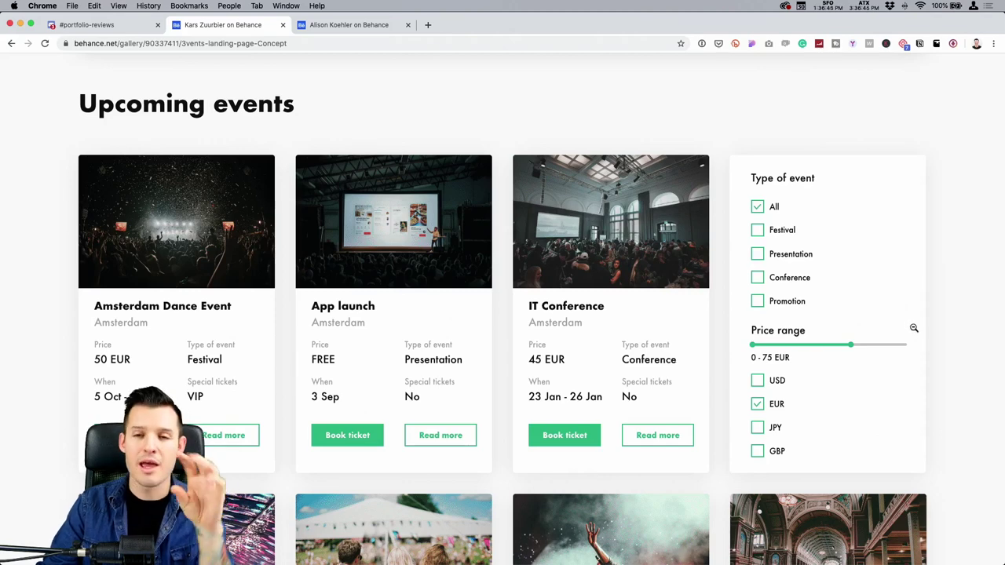
scroll(845, 295, down, 3)
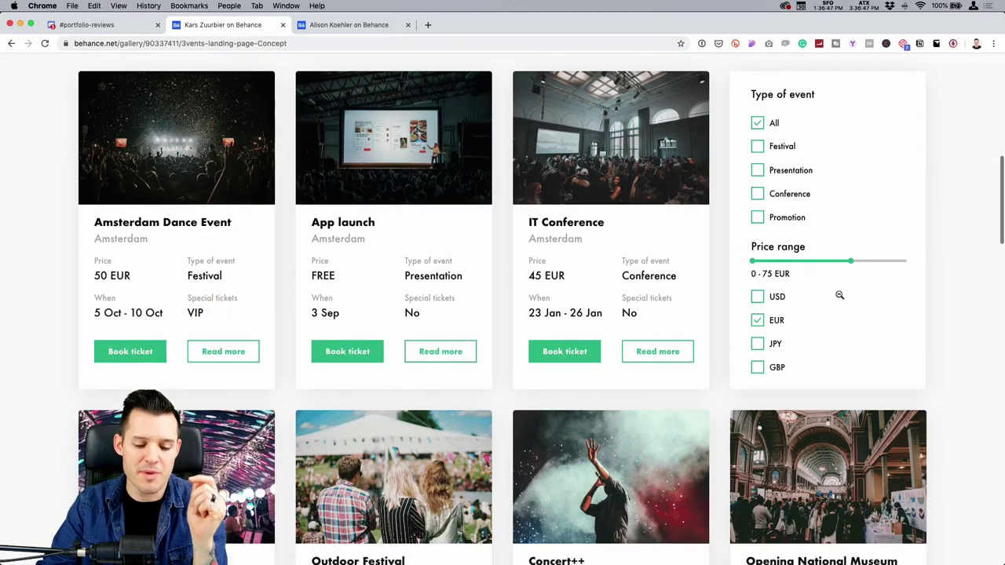
scroll(534, 297, up, 3)
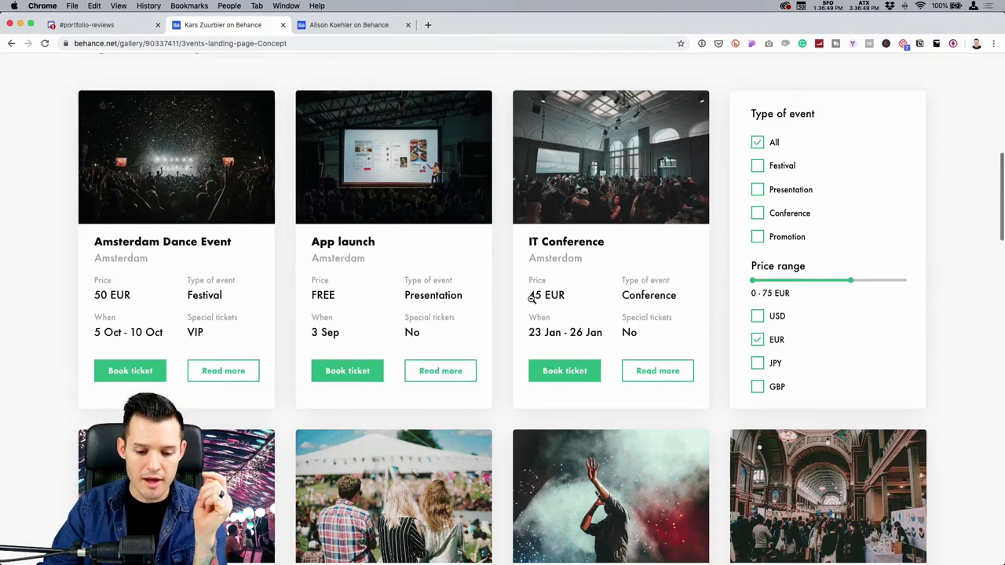
scroll(532, 299, down, 1)
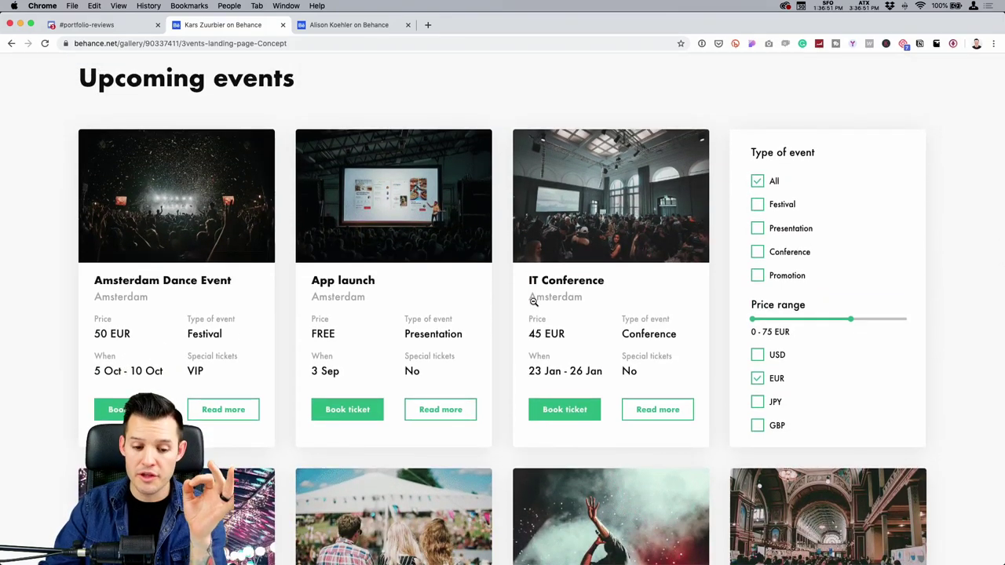
scroll(532, 306, down, 5)
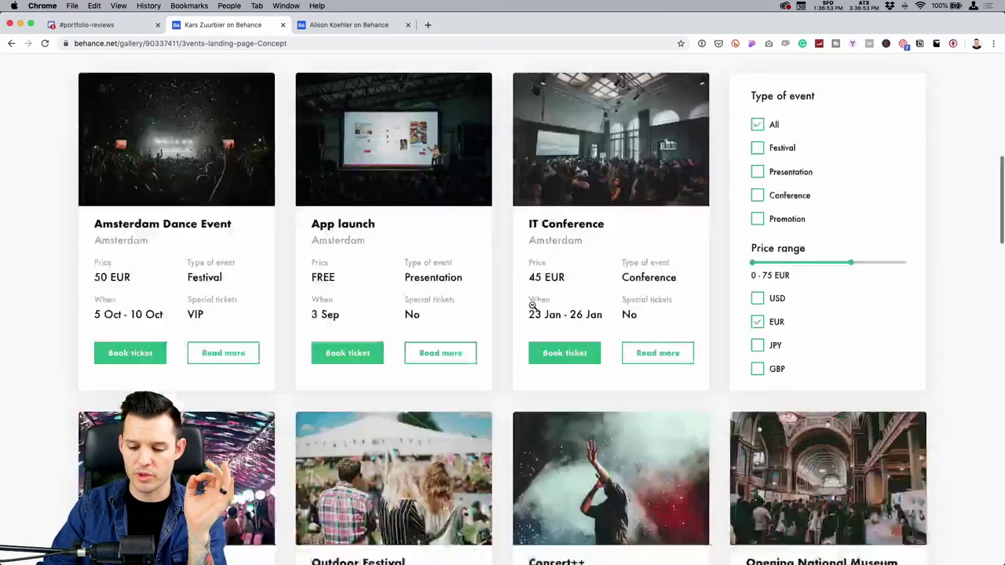
scroll(532, 306, up, 2)
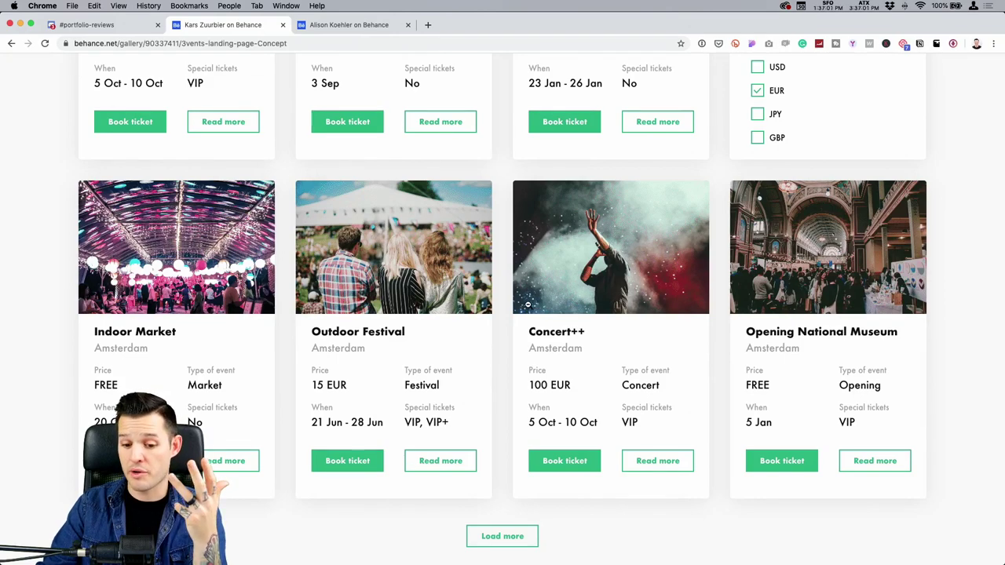
scroll(529, 305, up, 10)
scroll(532, 306, down, 3)
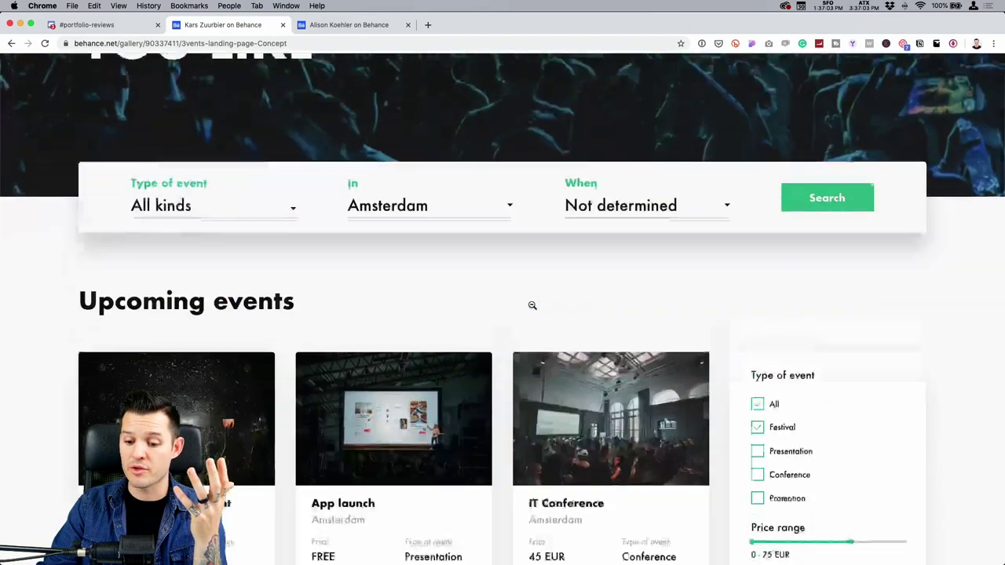
scroll(532, 306, down, 3)
scroll(532, 305, up, 8)
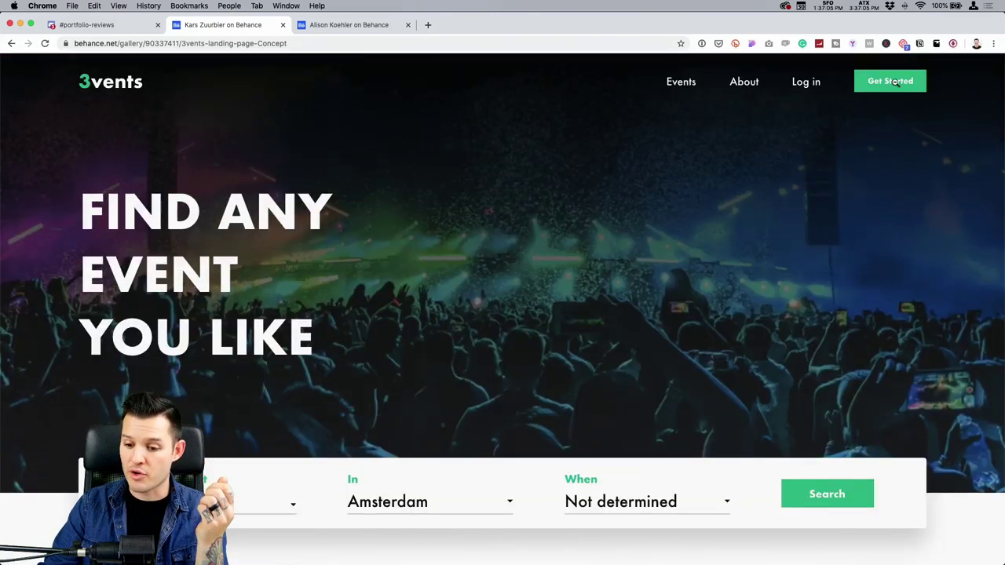
scroll(763, 484, down, 5)
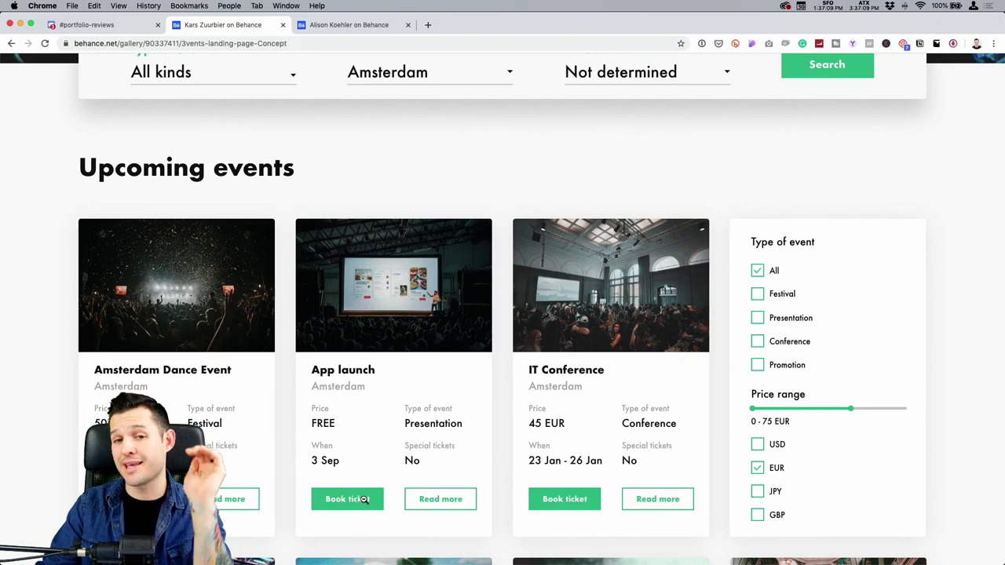
scroll(363, 500, down, 3)
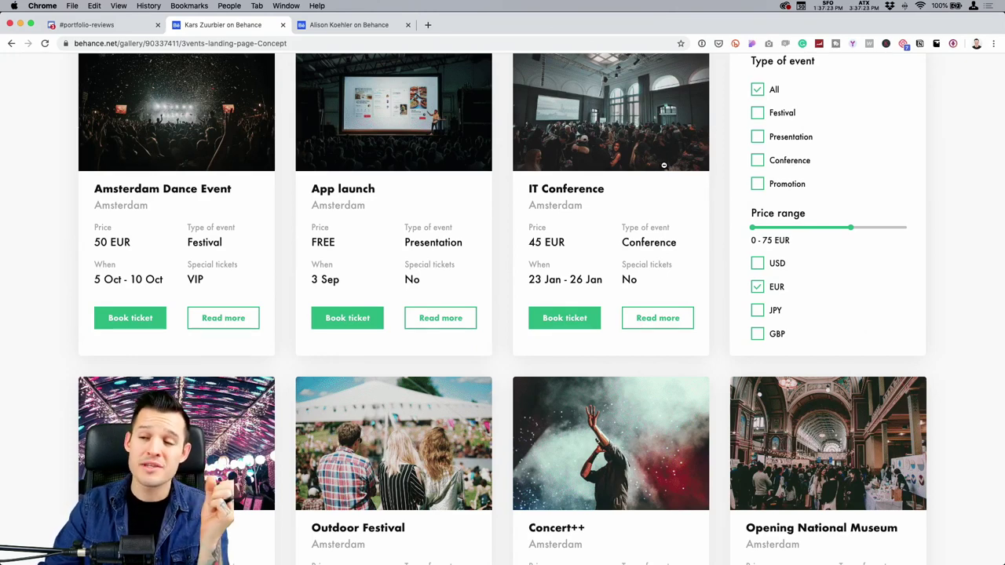
Scroll through the 3vents landing page design down to its Why choose us section.
scroll(663, 167, down, 10)
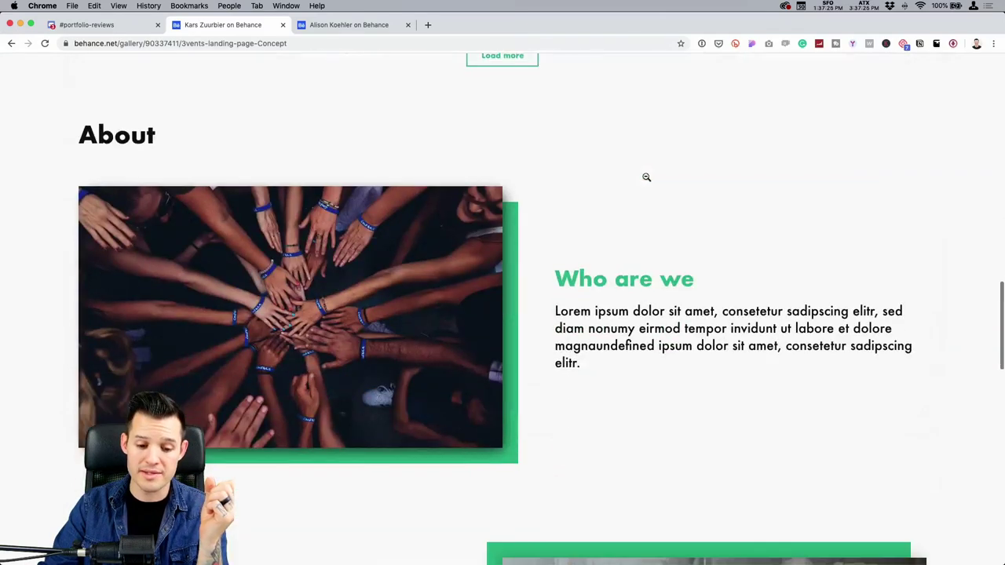
scroll(644, 174, down, 8)
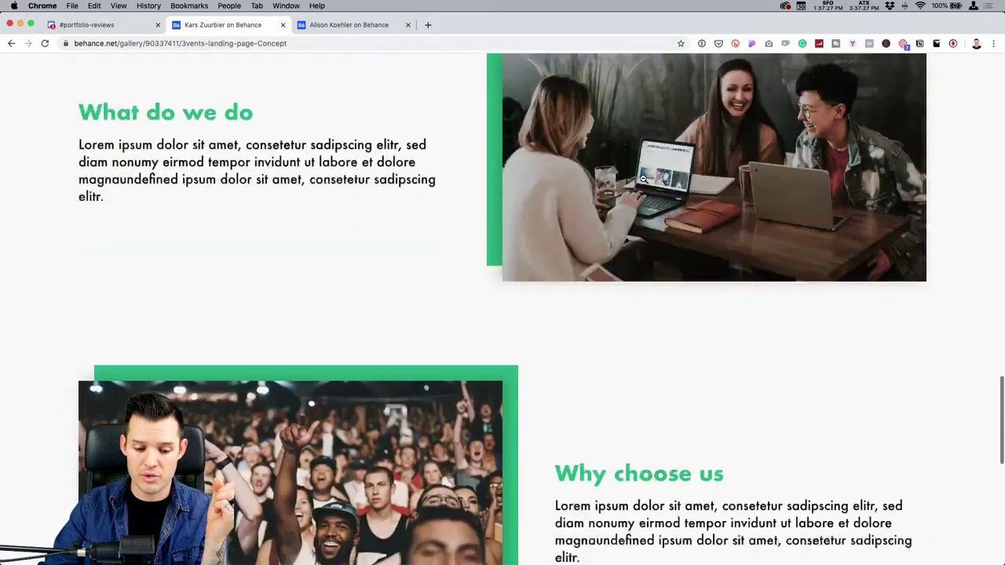
scroll(642, 180, down, 5)
scroll(642, 179, up, 8)
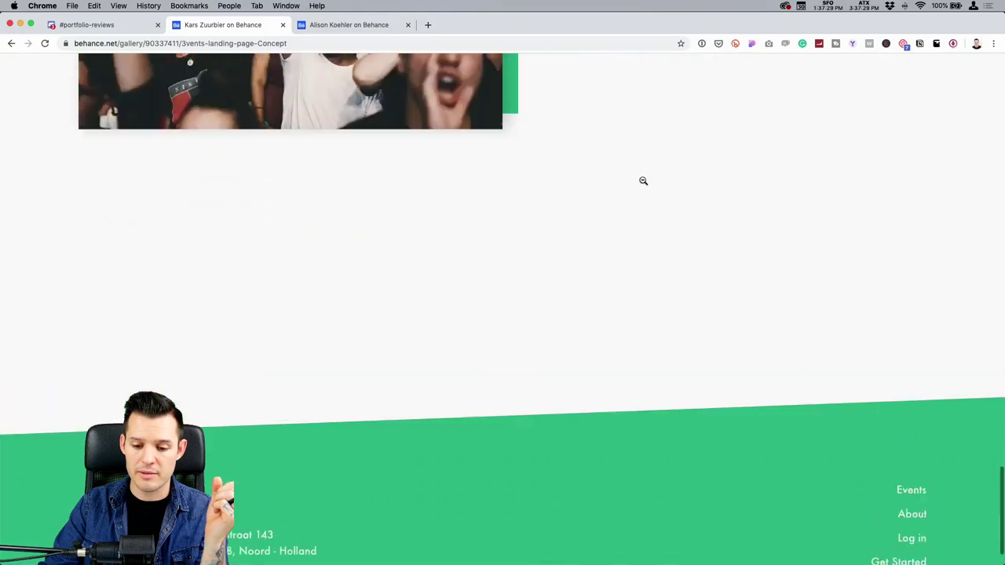
scroll(642, 179, up, 7)
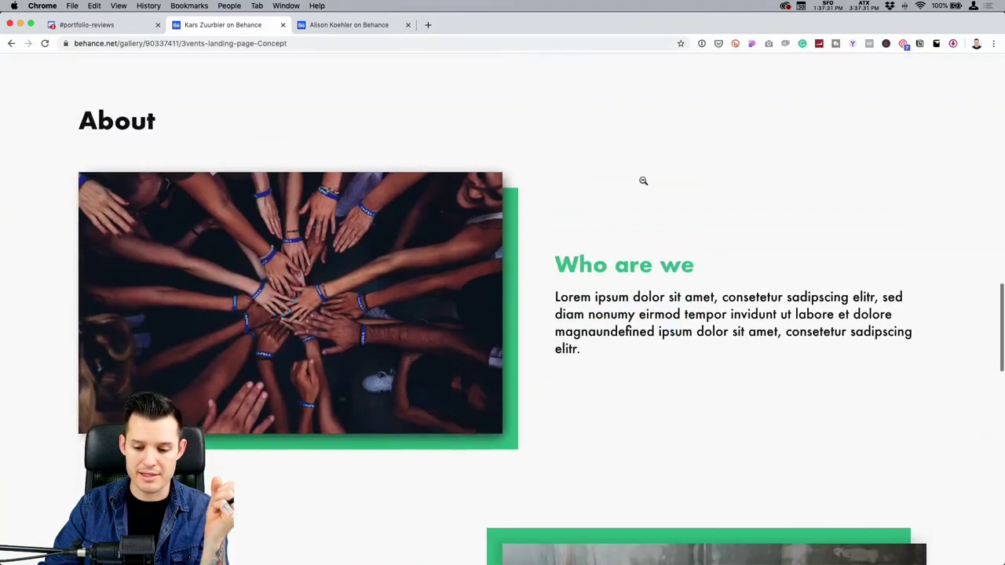
scroll(642, 180, down, 4)
scroll(643, 180, down, 5)
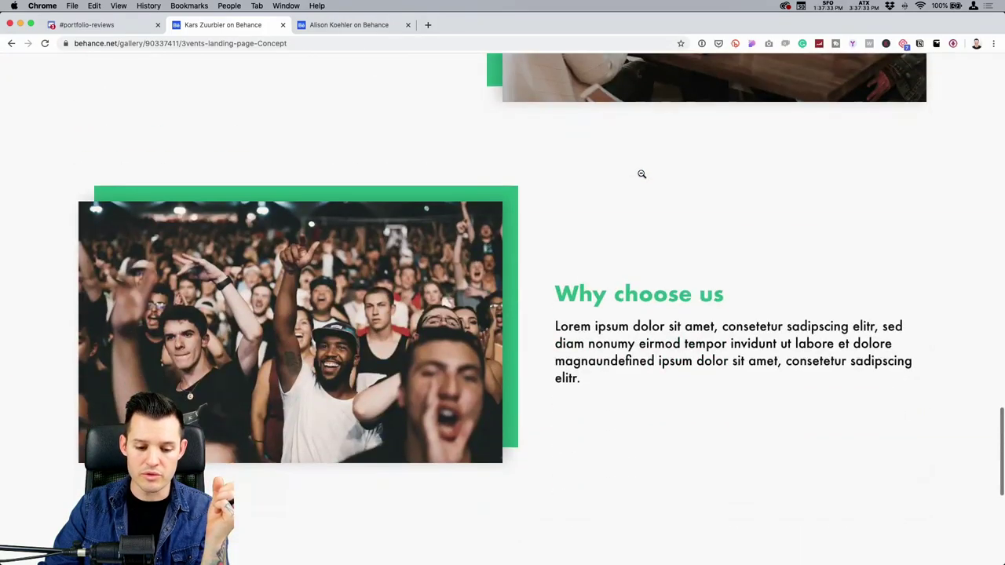
scroll(641, 174, down, 2)
scroll(639, 174, up, 3)
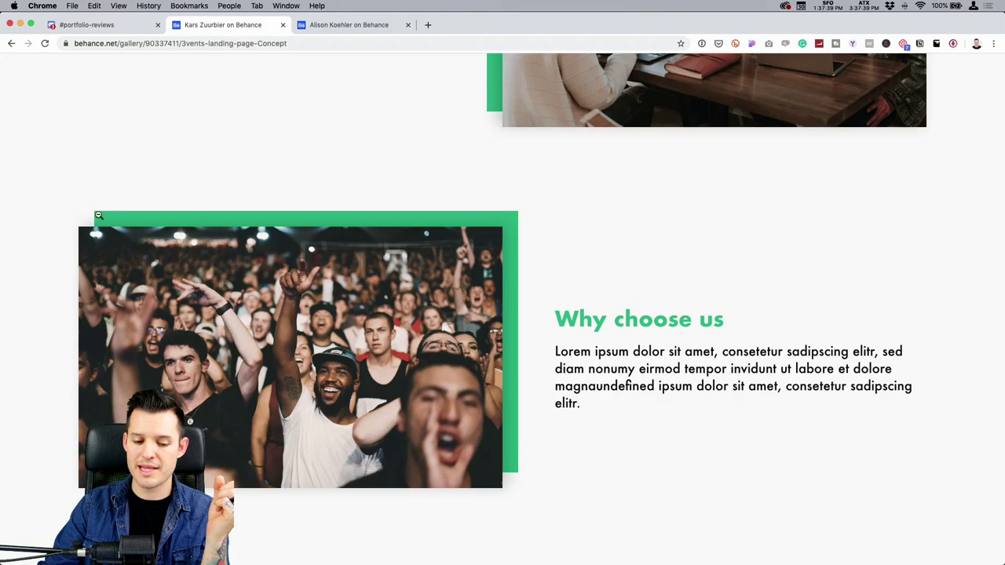
scroll(420, 244, up, 3)
scroll(419, 244, up, 15)
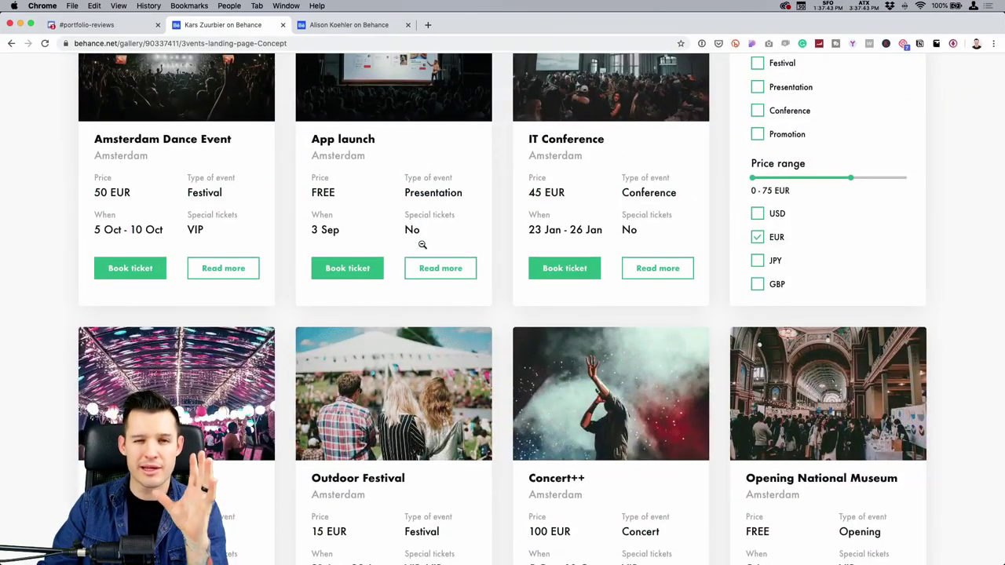
scroll(431, 265, down, 9)
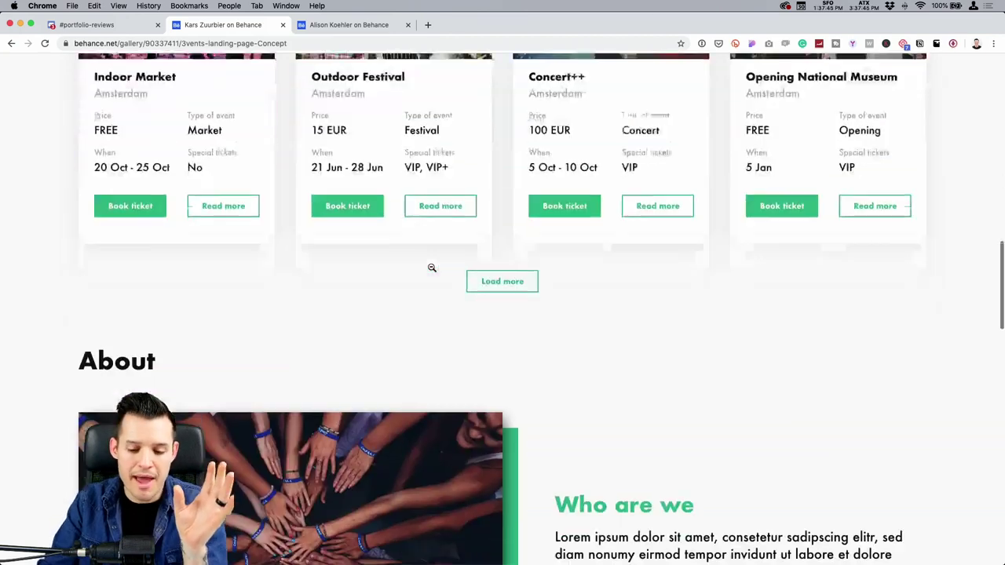
scroll(431, 268, up, 1)
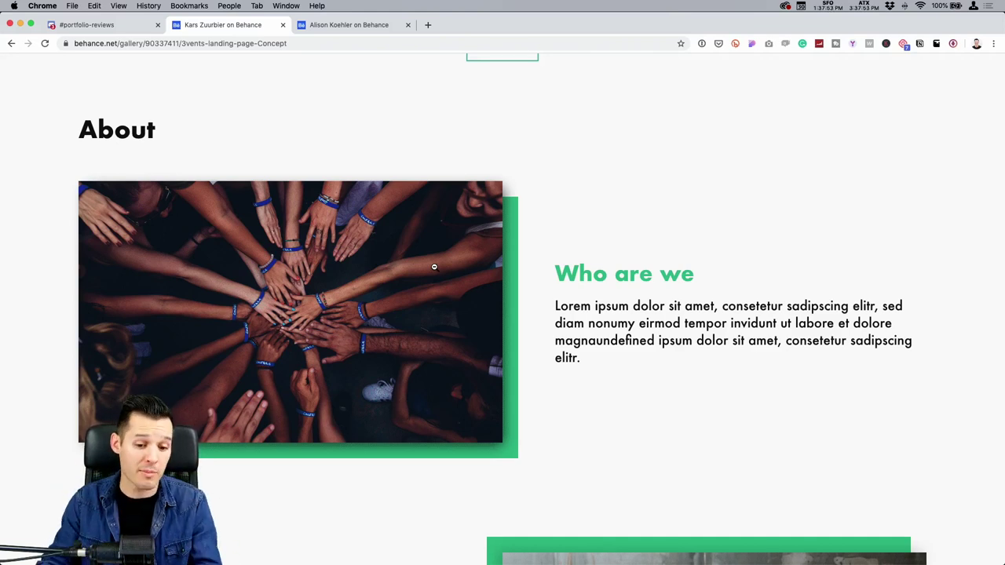
scroll(353, 253, down, 5)
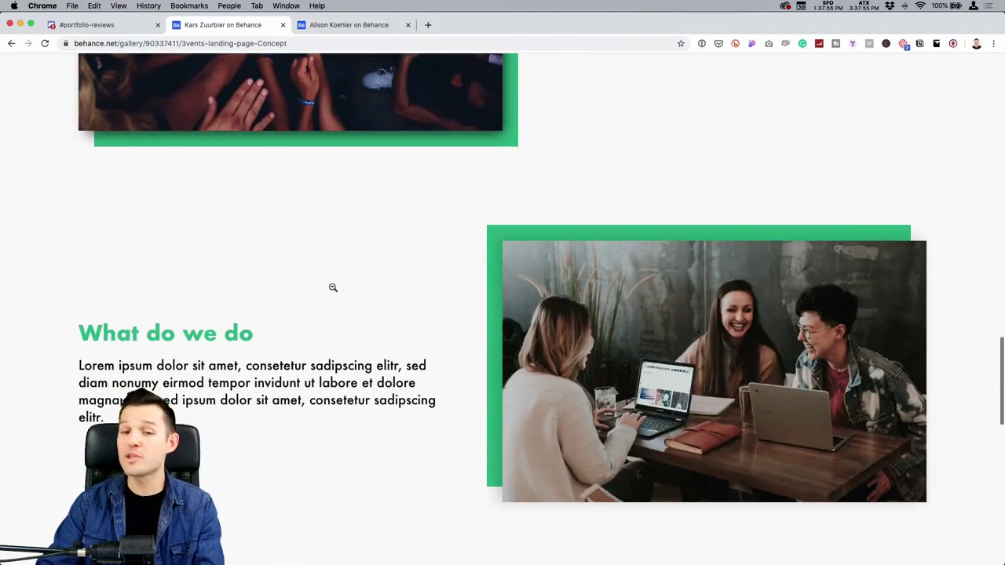
scroll(343, 301, down, 10)
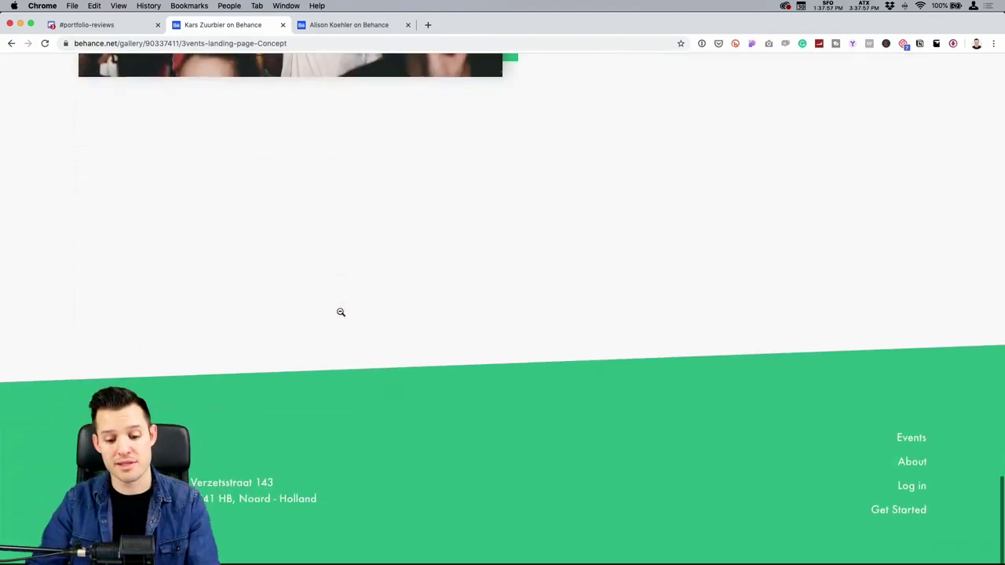
scroll(341, 311, up, 2)
scroll(360, 312, up, 10)
View the 3vents page as one full image, then close it and the project.
click(345, 312)
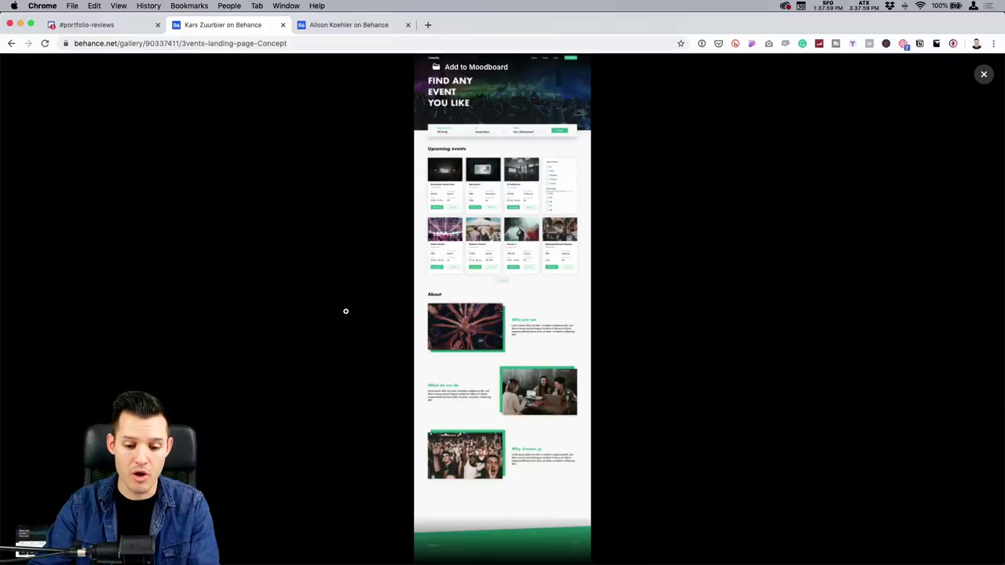
click(901, 281)
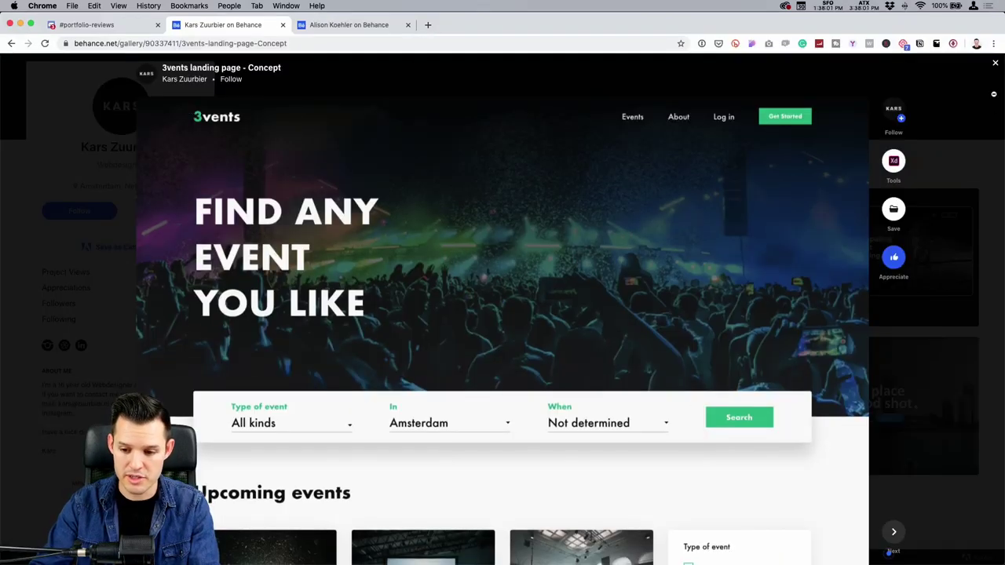
click(997, 64)
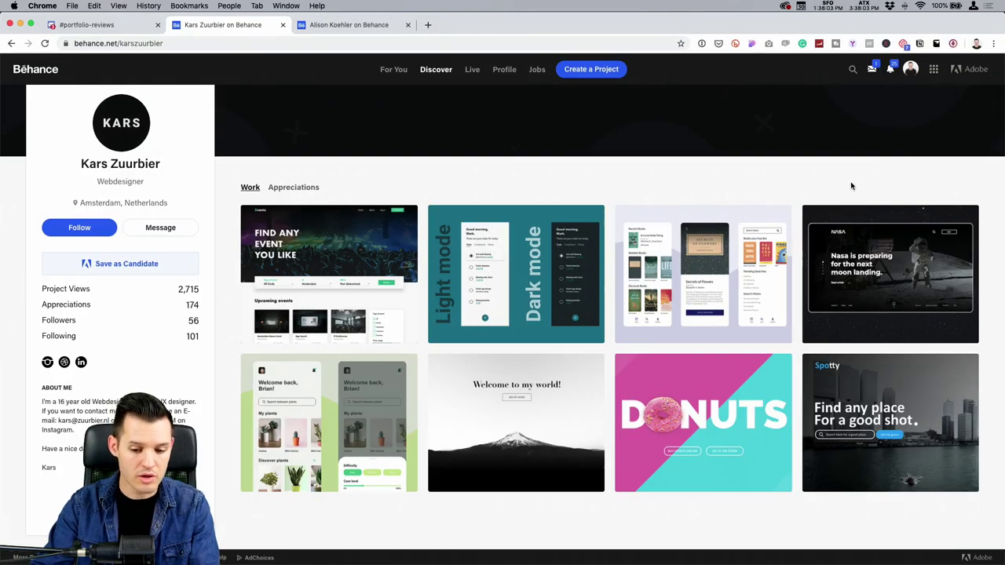
Browse the DONUTS colorful landing page project, then open the designer's Plant app project.
click(691, 389)
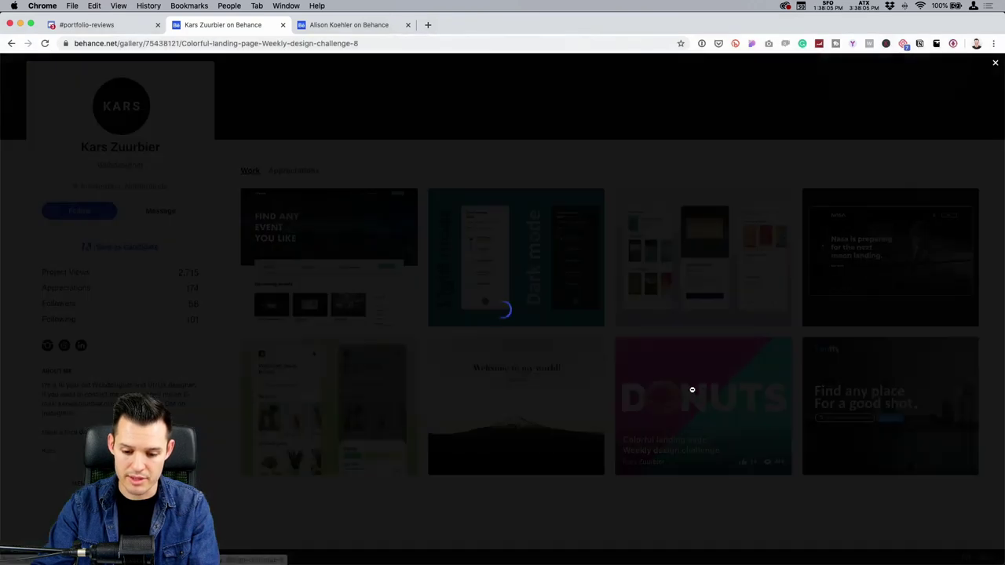
scroll(689, 380, down, 5)
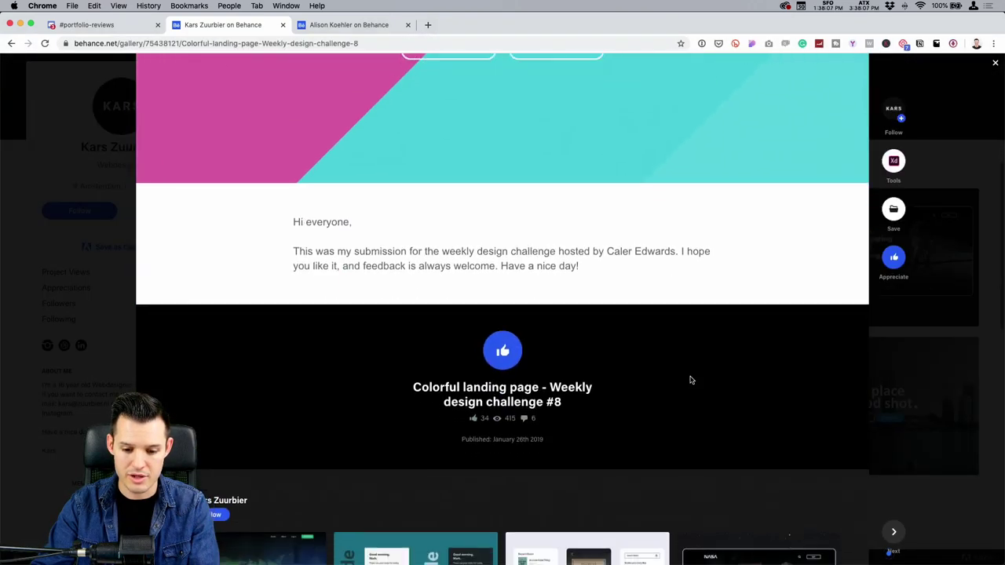
scroll(689, 377, up, 5)
click(994, 66)
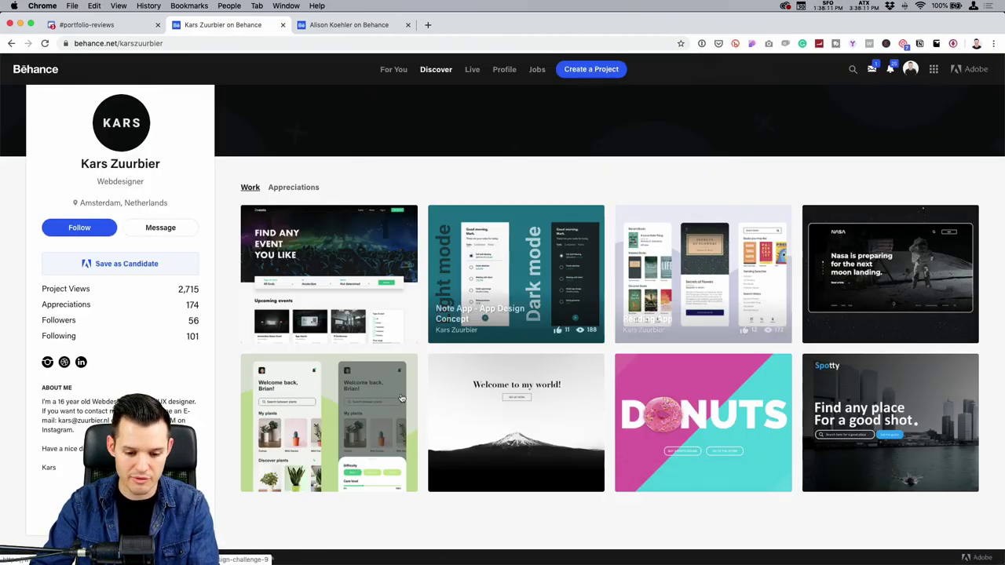
click(361, 406)
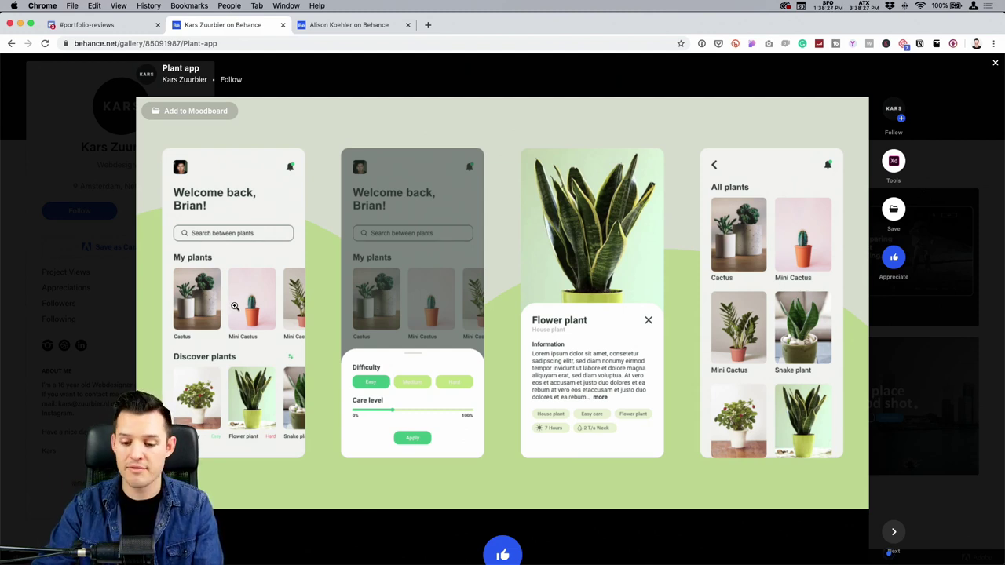
Enlarge and zoom into the Plant app screens, then switch to the graphic designer's Behance profile.
click(213, 284)
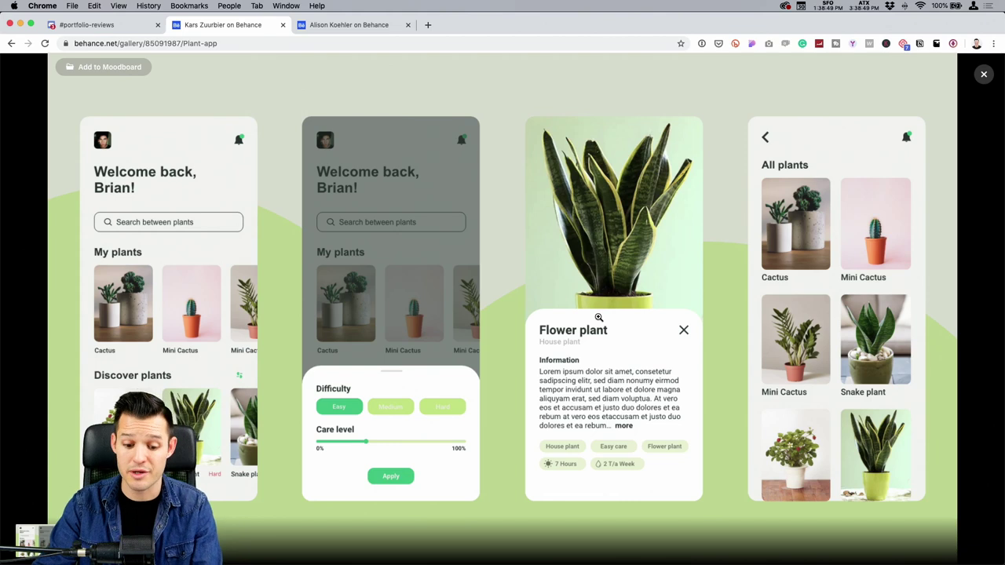
click(411, 409)
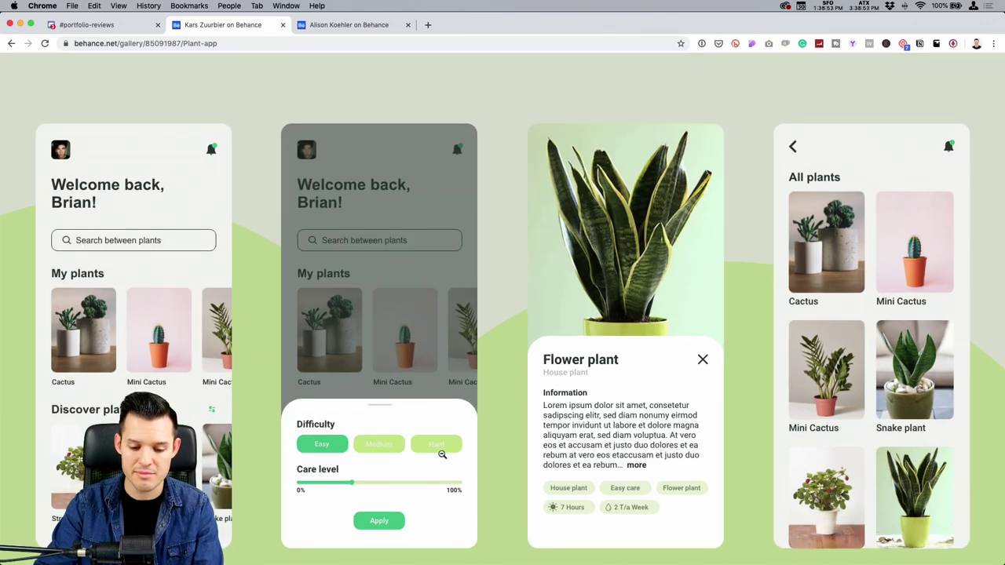
click(377, 464)
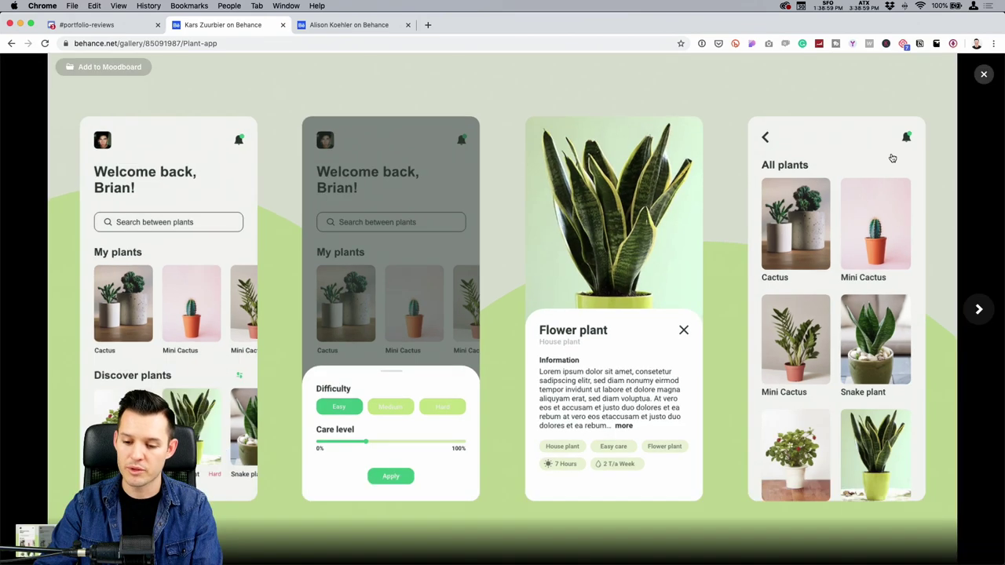
click(334, 26)
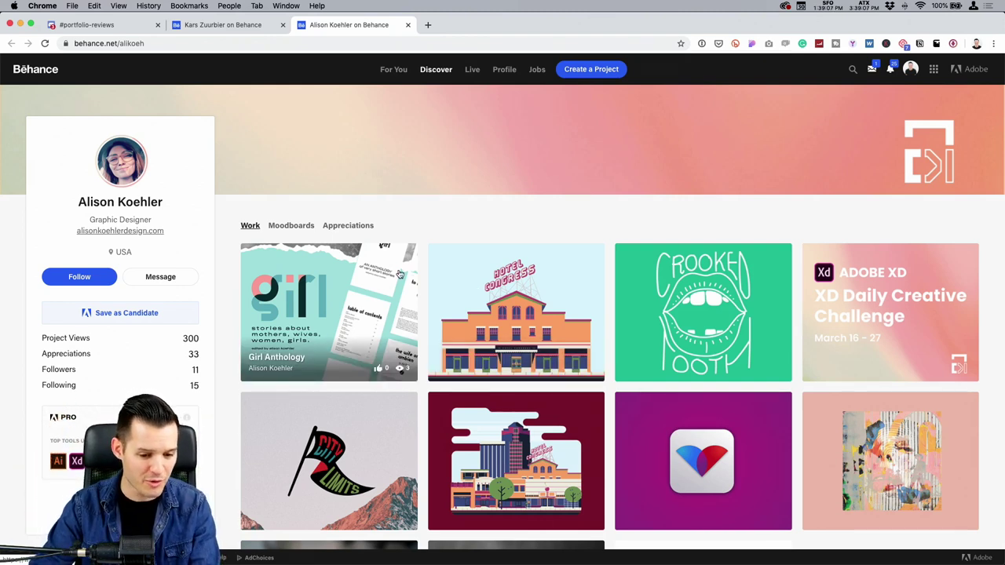
Open the designer's portfolio website from her Behance profile in a new tab and view it.
super+click(117, 231)
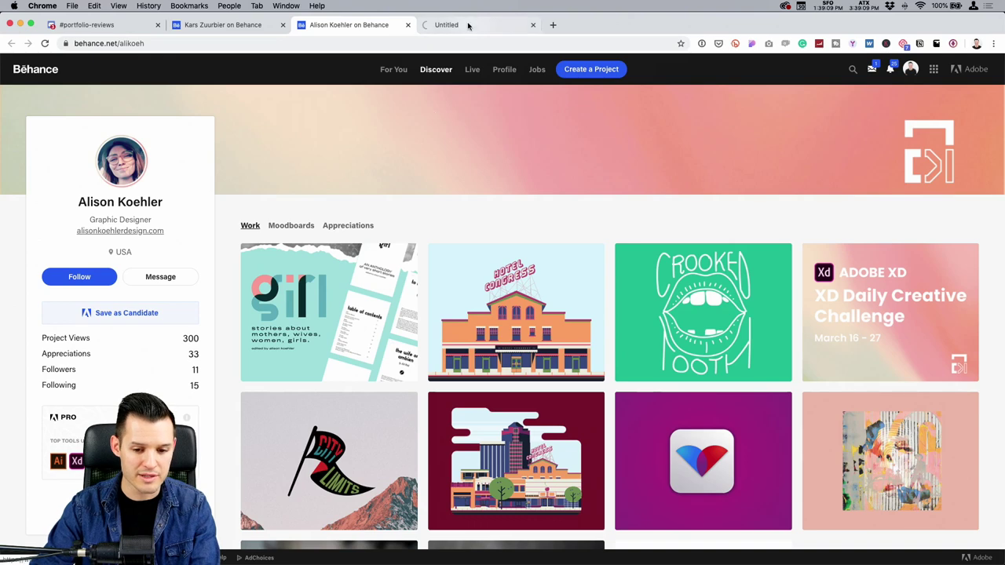
scroll(363, 293, down, 5)
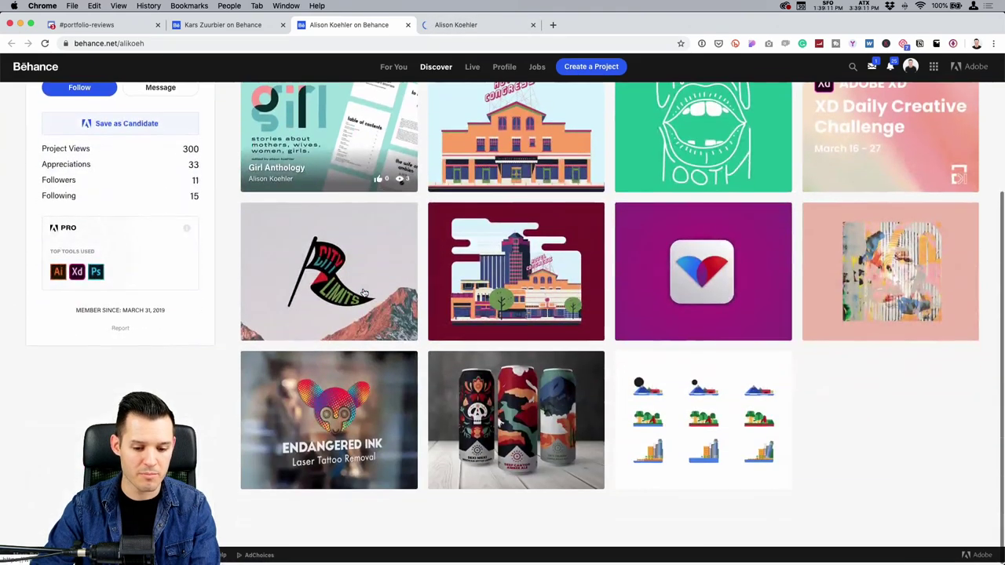
scroll(363, 293, up, 5)
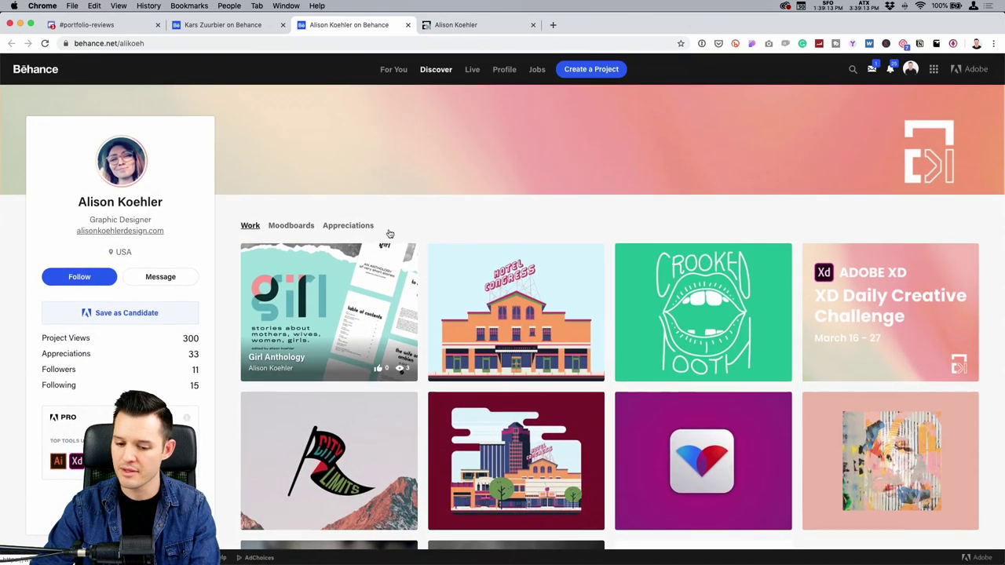
click(476, 25)
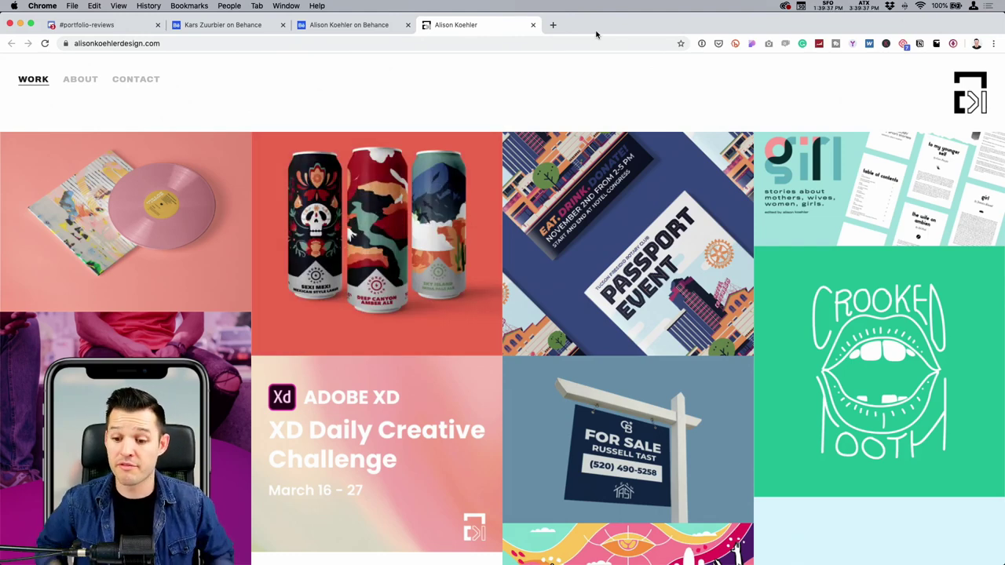
Browse the Thunder Canyon Brewery Craft Beer Packaging project, then return to the portfolio grid.
scroll(571, 117, down, 3)
scroll(570, 117, up, 3)
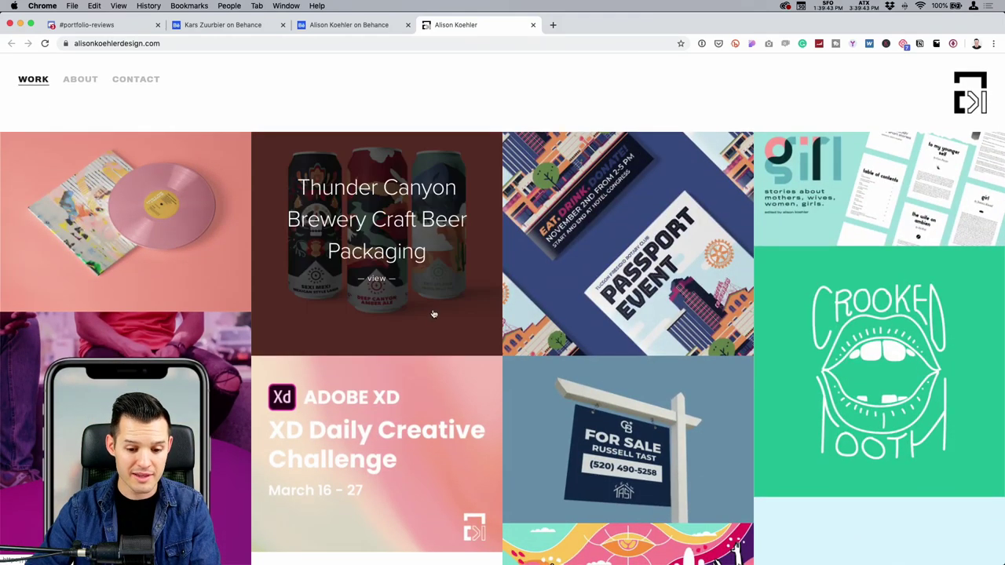
click(427, 320)
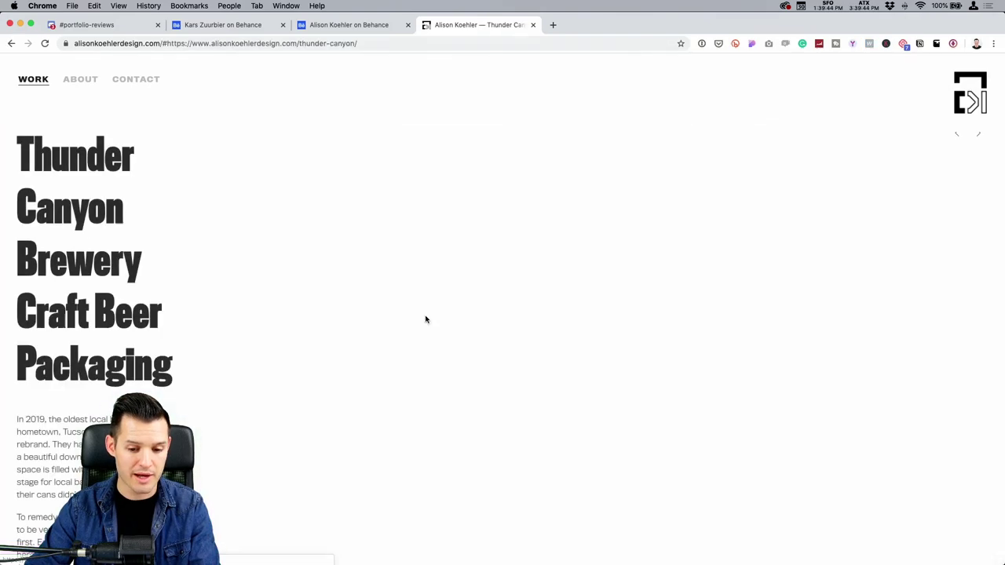
scroll(383, 303, down, 5)
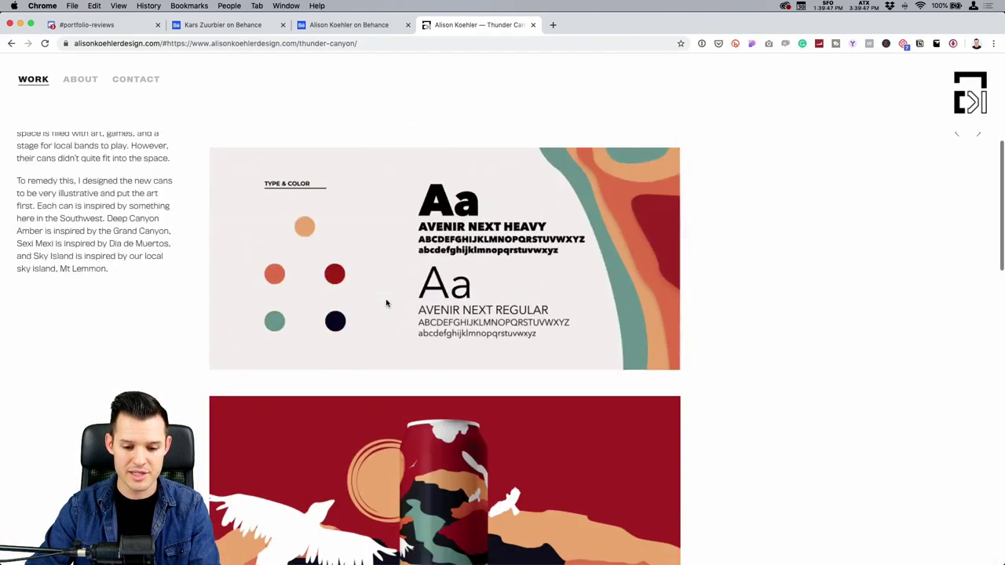
scroll(385, 303, up, 5)
scroll(385, 303, down, 3)
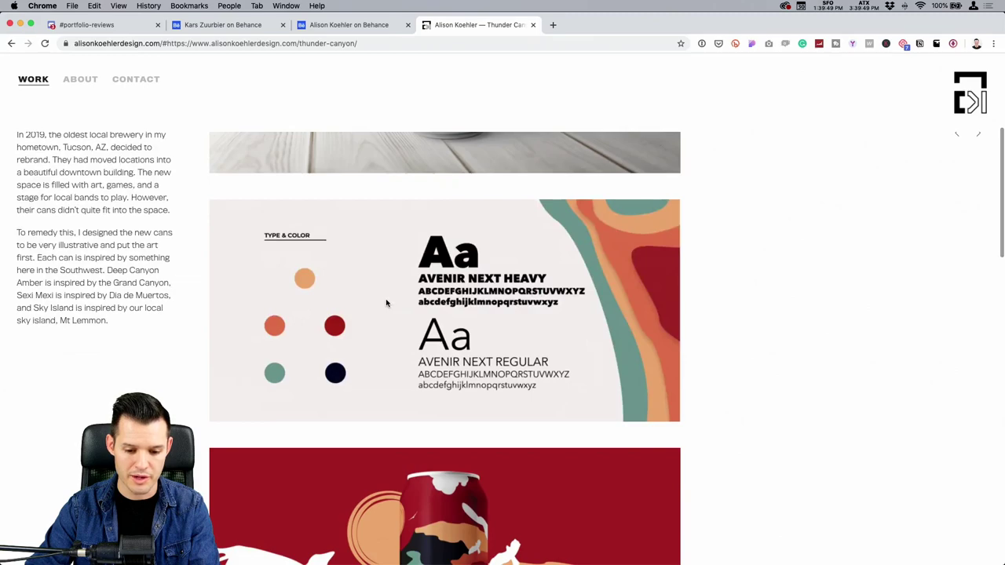
scroll(399, 285, down, 3)
scroll(400, 285, down, 10)
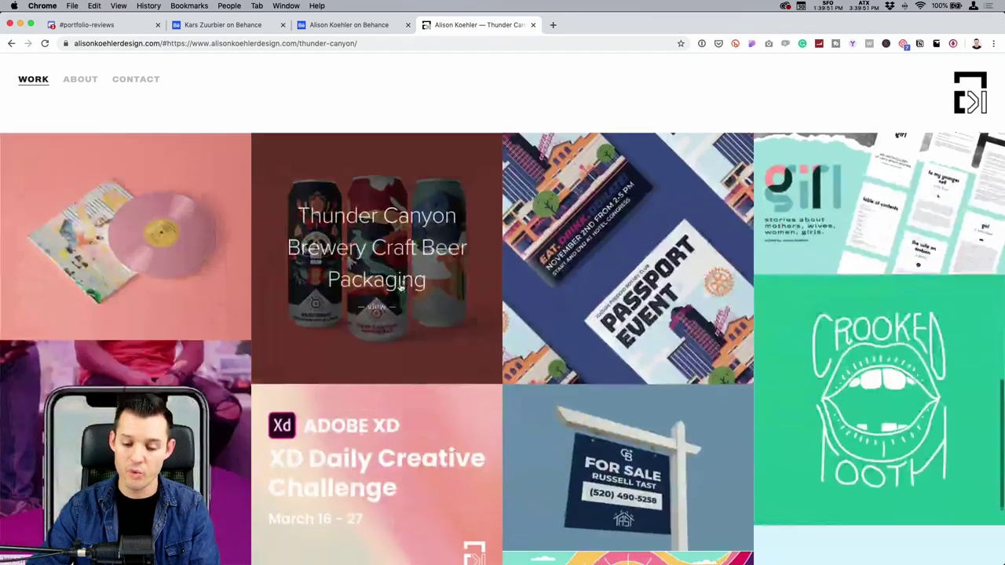
scroll(465, 277, up, 15)
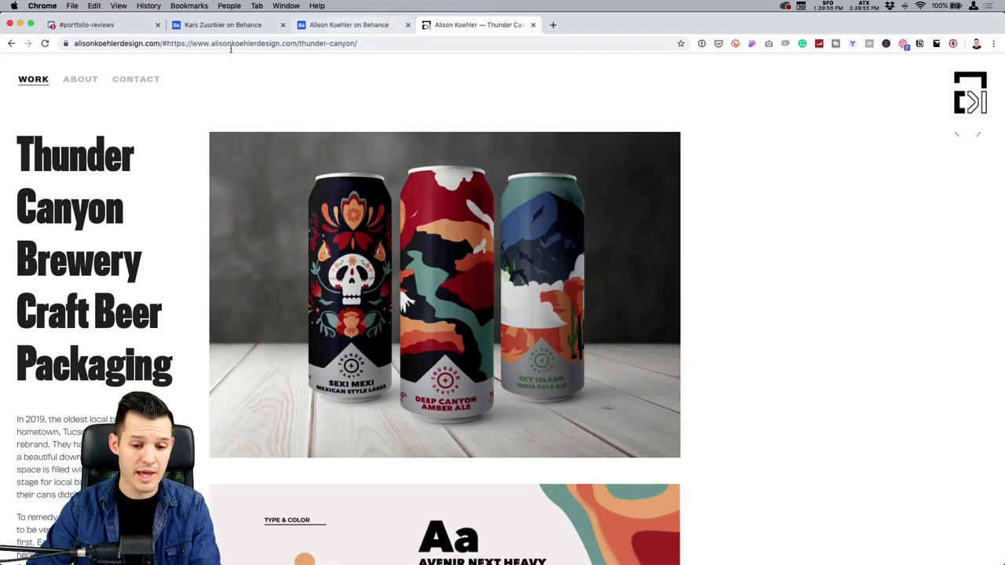
key(super+bracketleft)
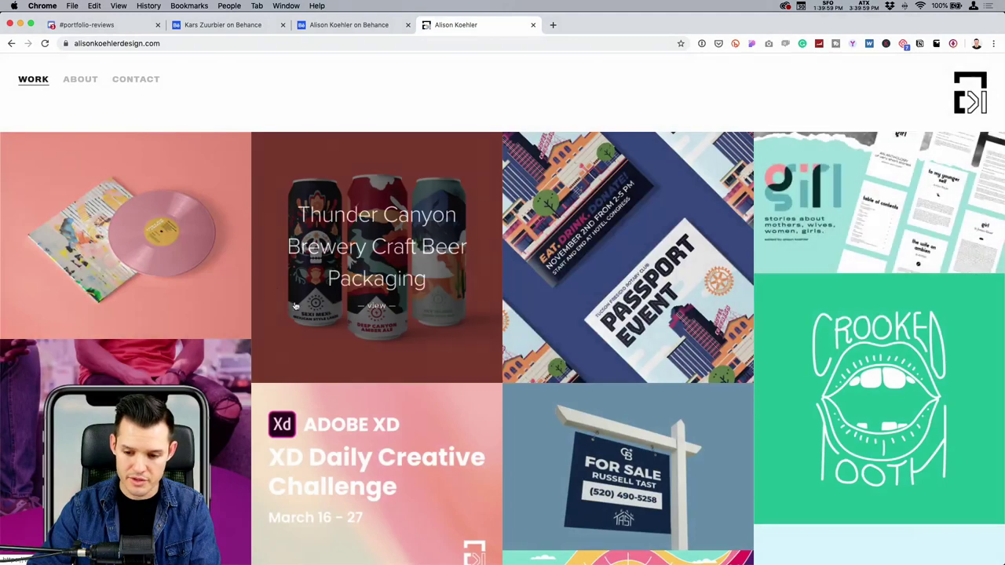
Open the Venn App UX/UI case study and start reading through it.
scroll(471, 322, down, 5)
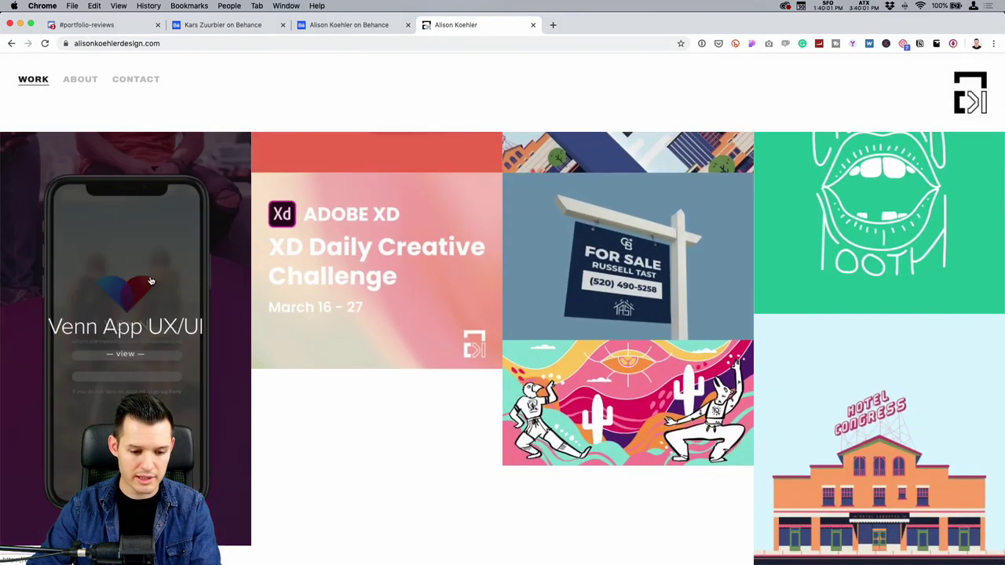
click(149, 282)
scroll(348, 287, down, 2)
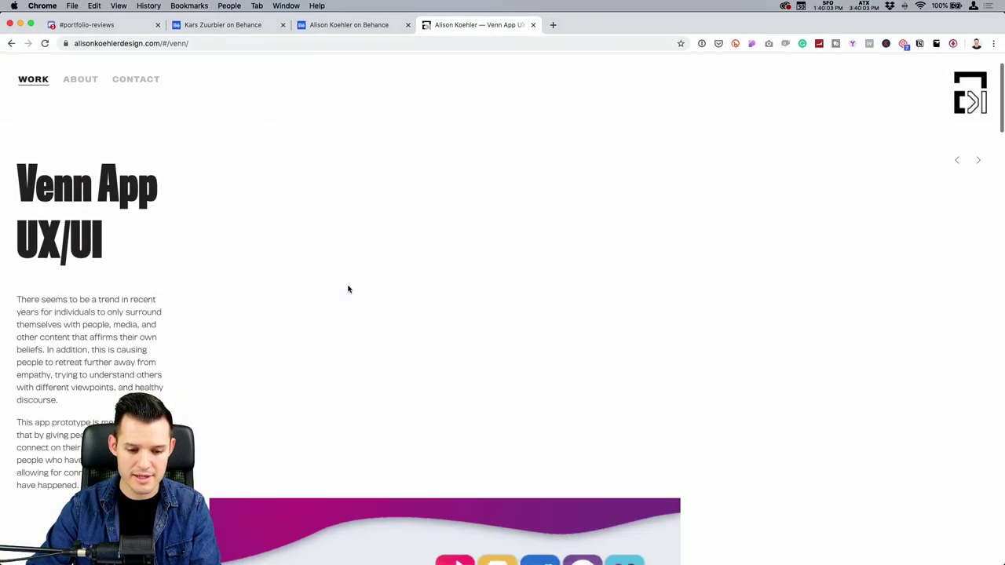
scroll(348, 292, up, 5)
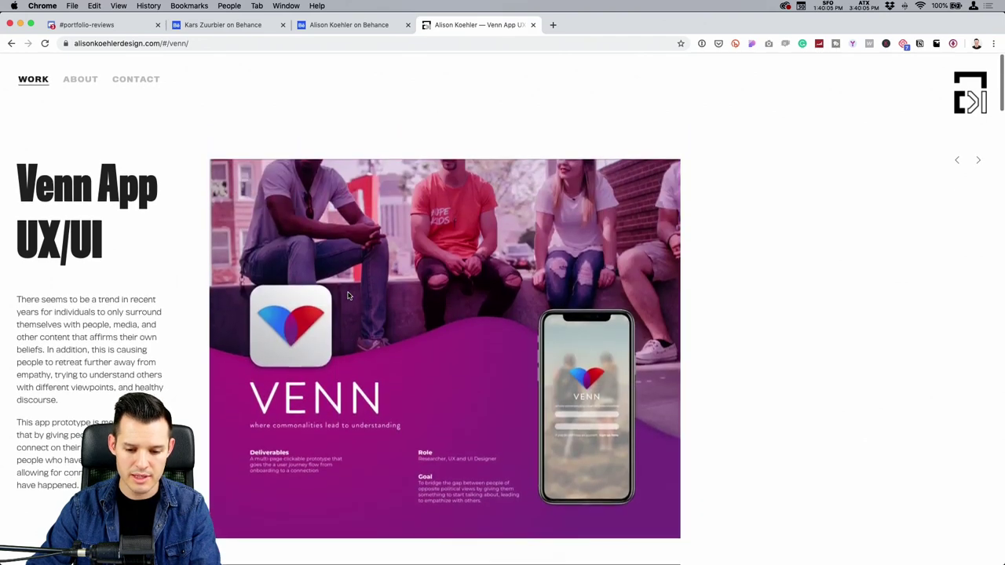
scroll(348, 294, down, 6)
scroll(347, 293, down, 3)
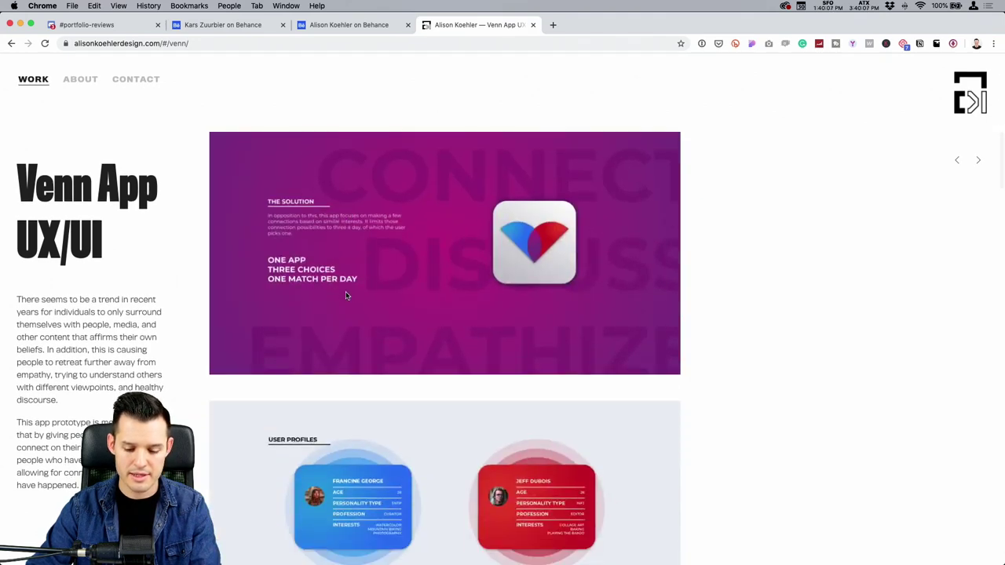
scroll(348, 292, down, 4)
drag(32, 298, 79, 482)
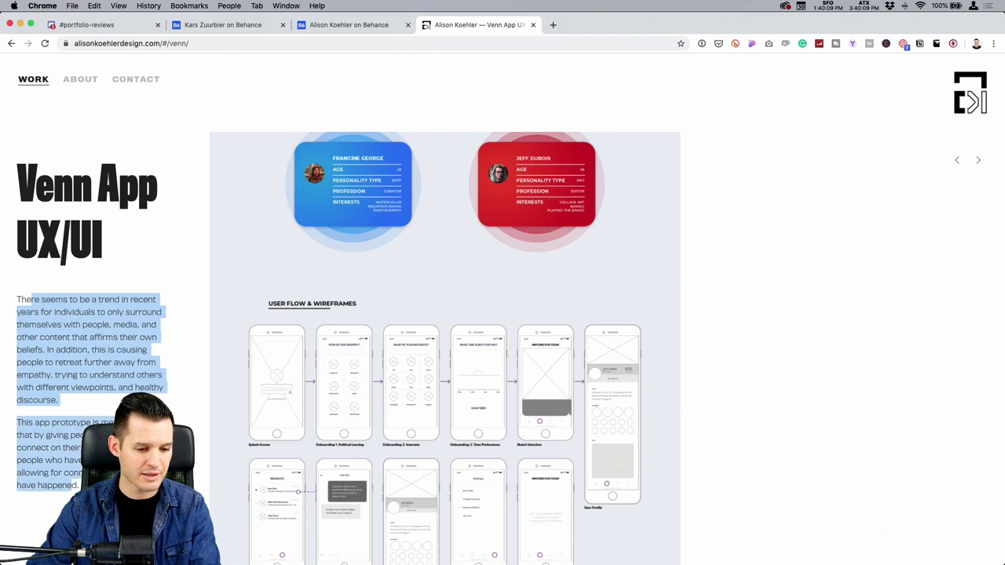
click(78, 482)
Scroll further through the Venn App case study, then return to her Behance profile.
scroll(430, 354, down, 3)
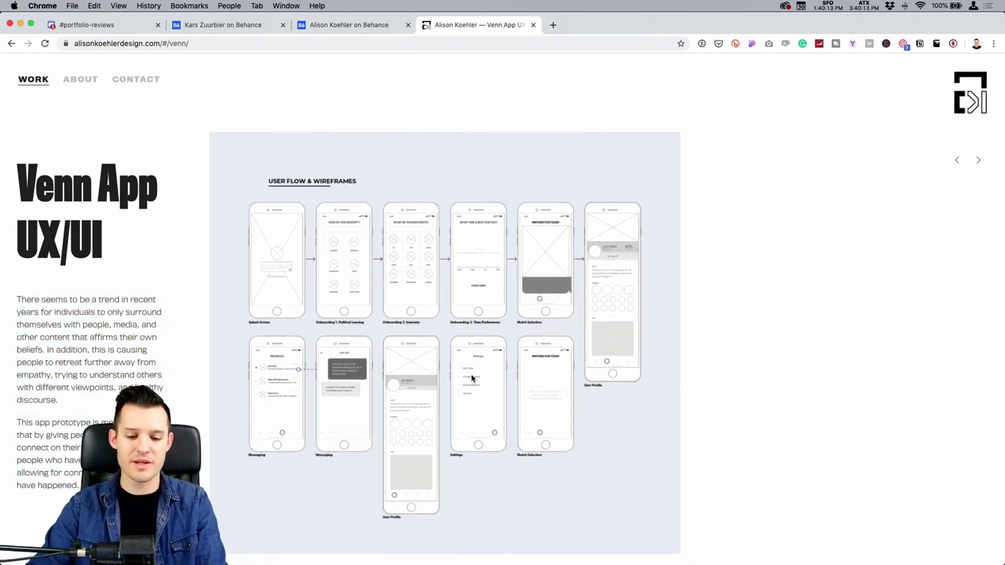
scroll(467, 372, down, 5)
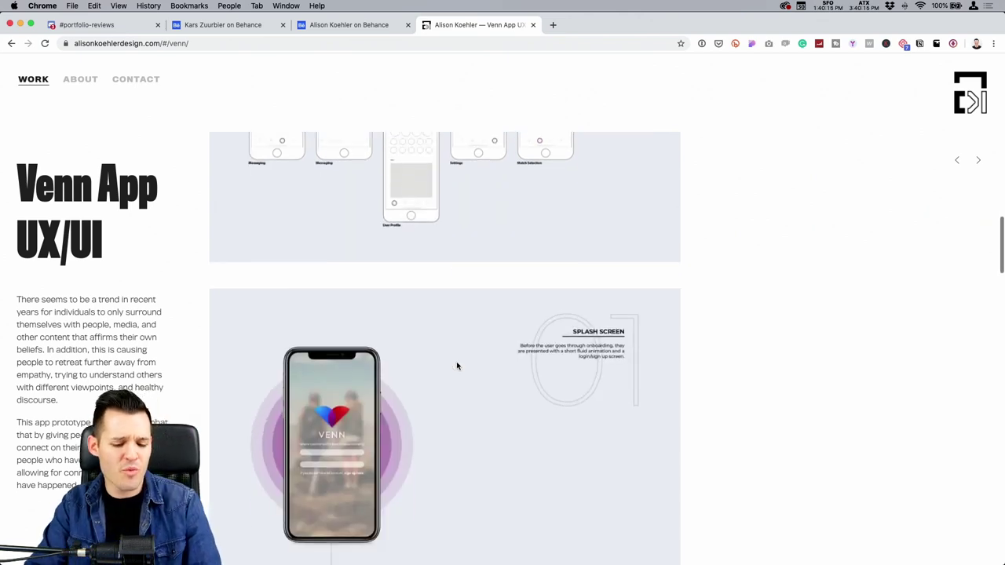
scroll(459, 367, down, 10)
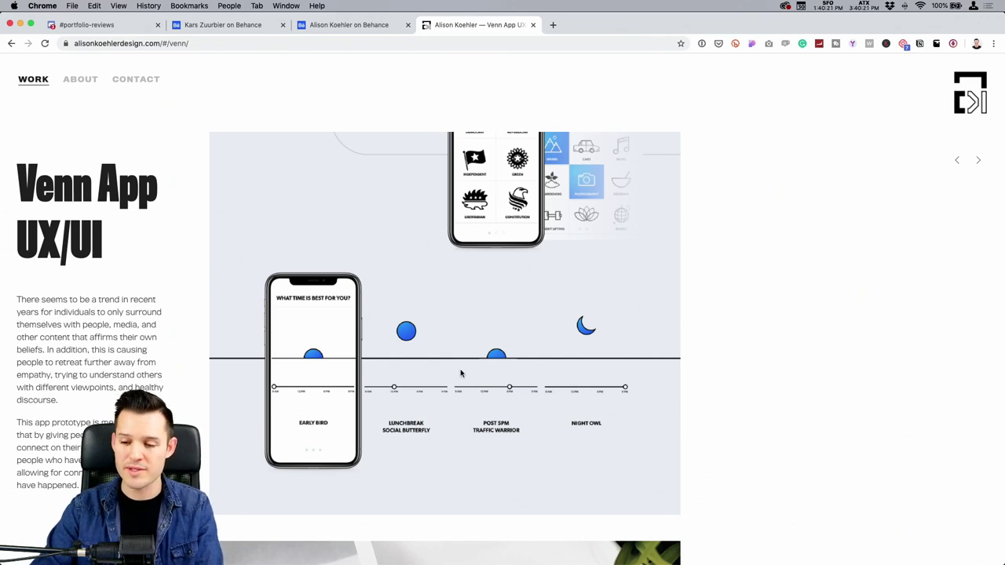
scroll(461, 373, down, 10)
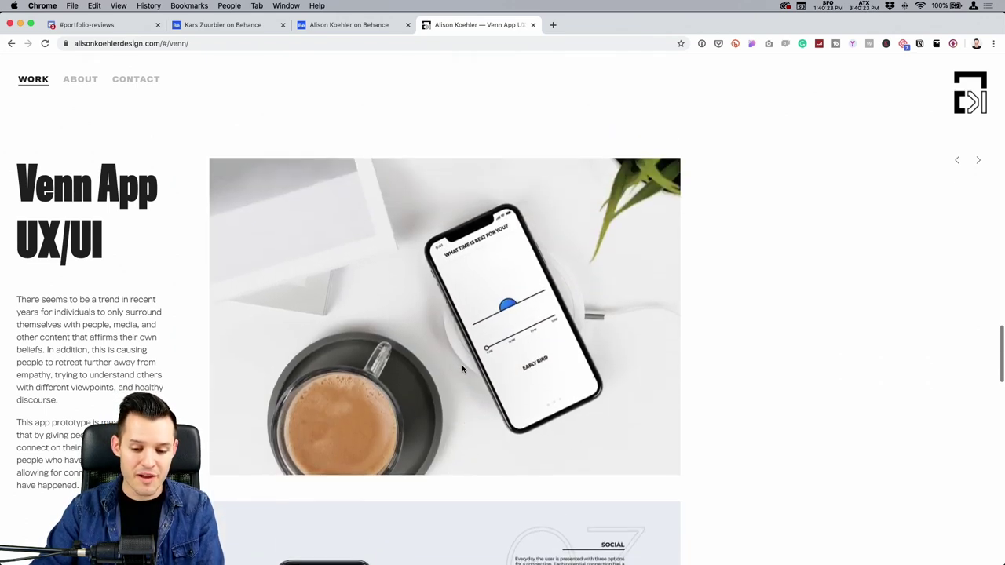
scroll(451, 359, down, 5)
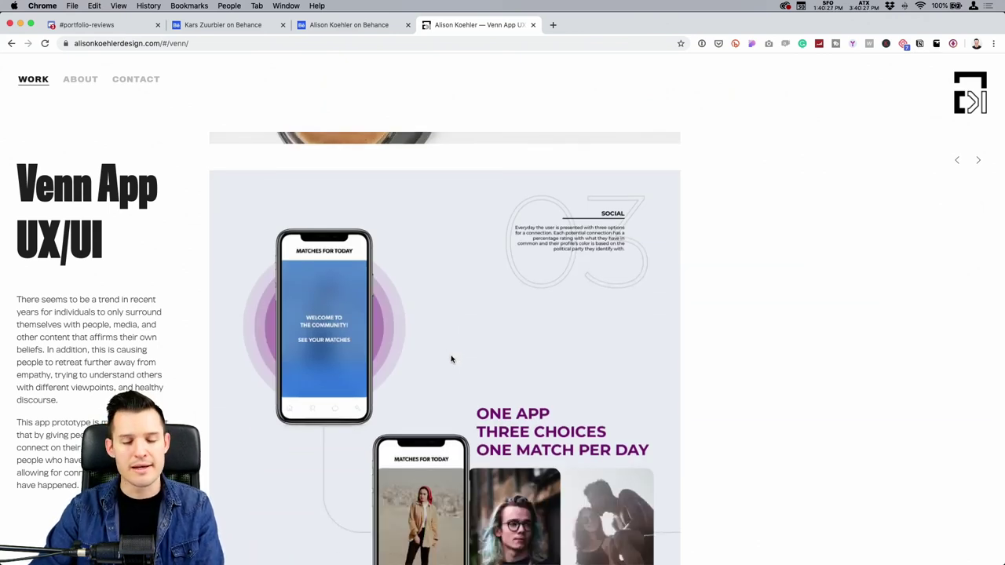
scroll(451, 359, down, 2)
scroll(451, 359, up, 1)
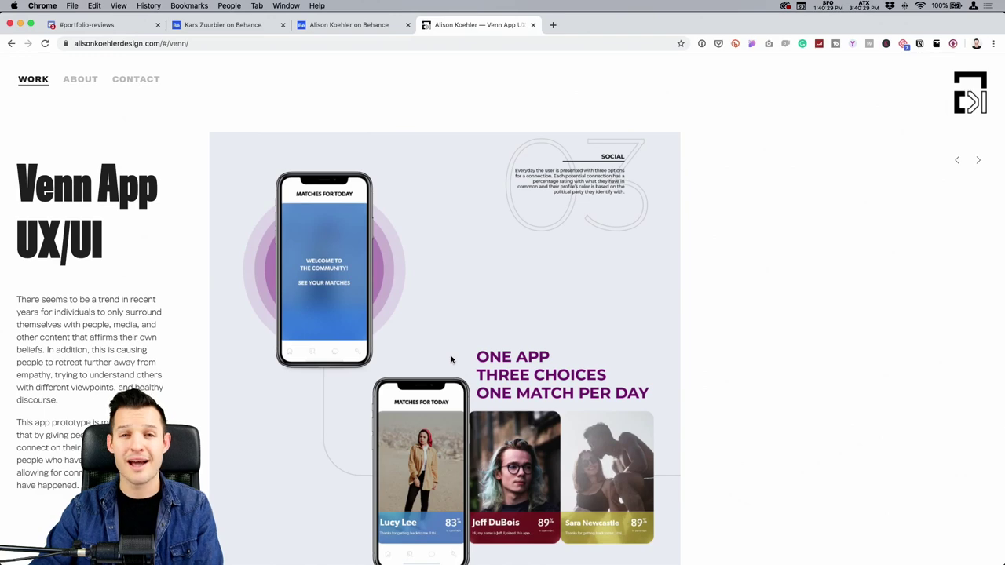
scroll(451, 358, down, 4)
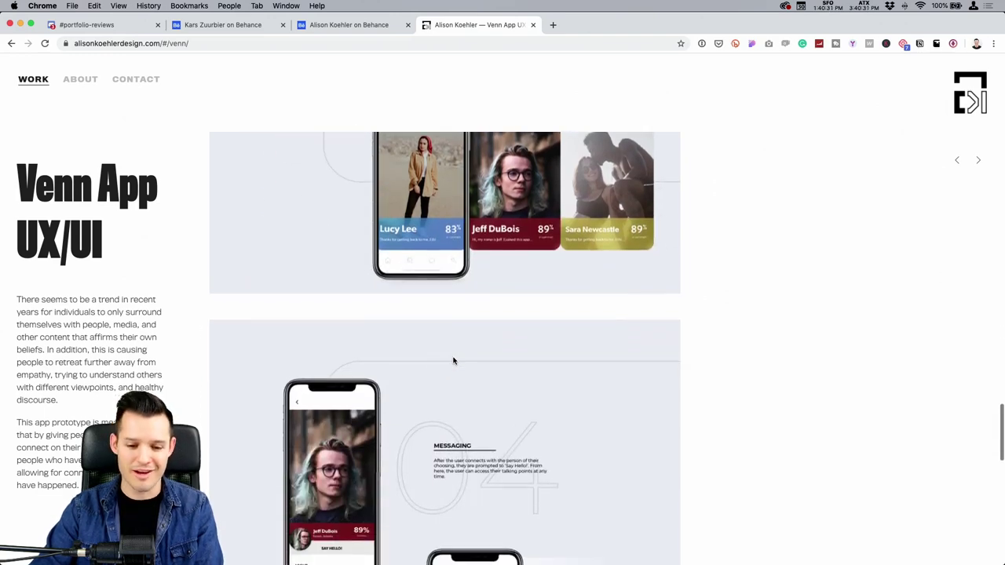
click(365, 27)
scroll(593, 379, down, 4)
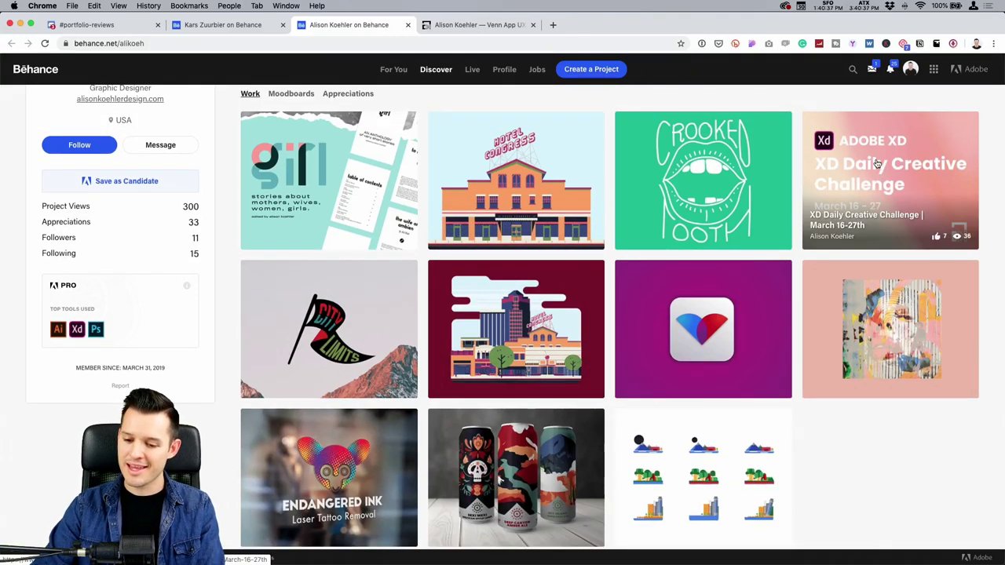
Open the XD Daily Creative Challenge project and scroll through its daily app designs.
click(877, 163)
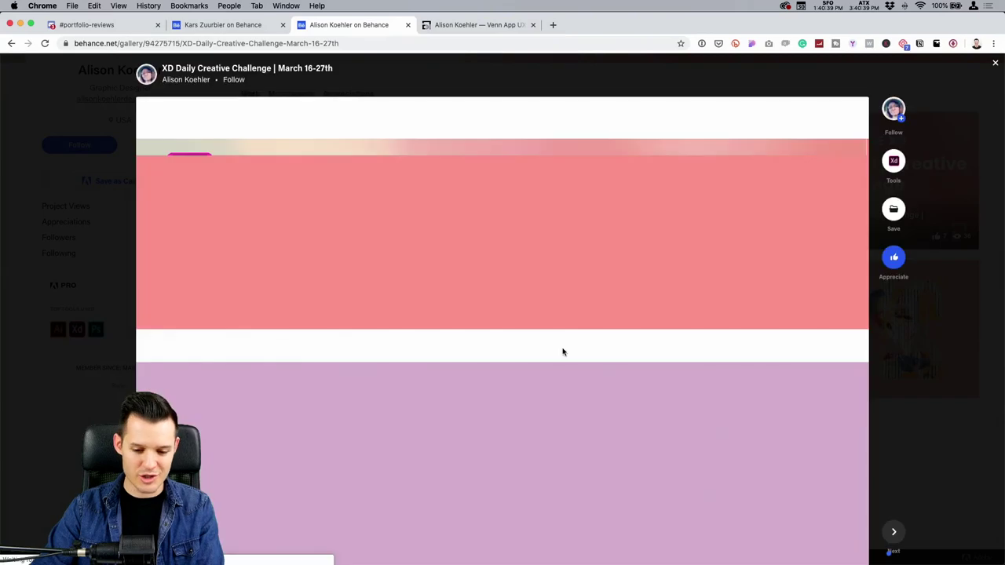
scroll(566, 350, down, 5)
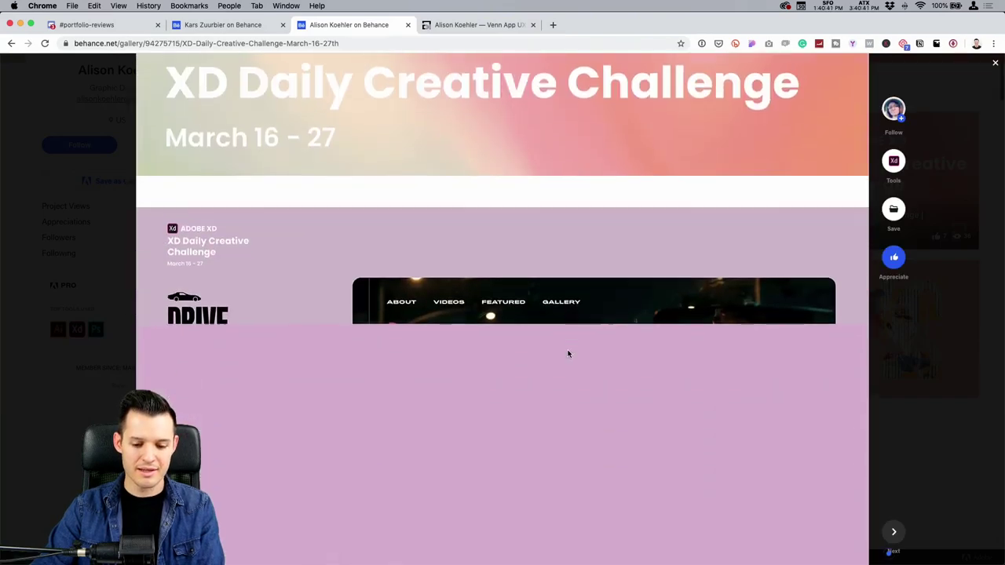
scroll(567, 350, down, 5)
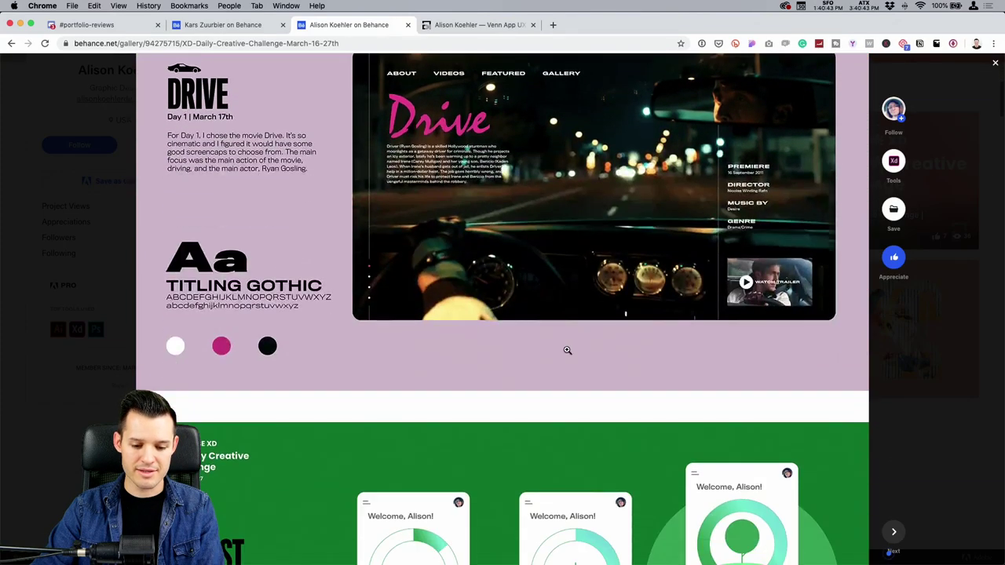
scroll(573, 347, up, 8)
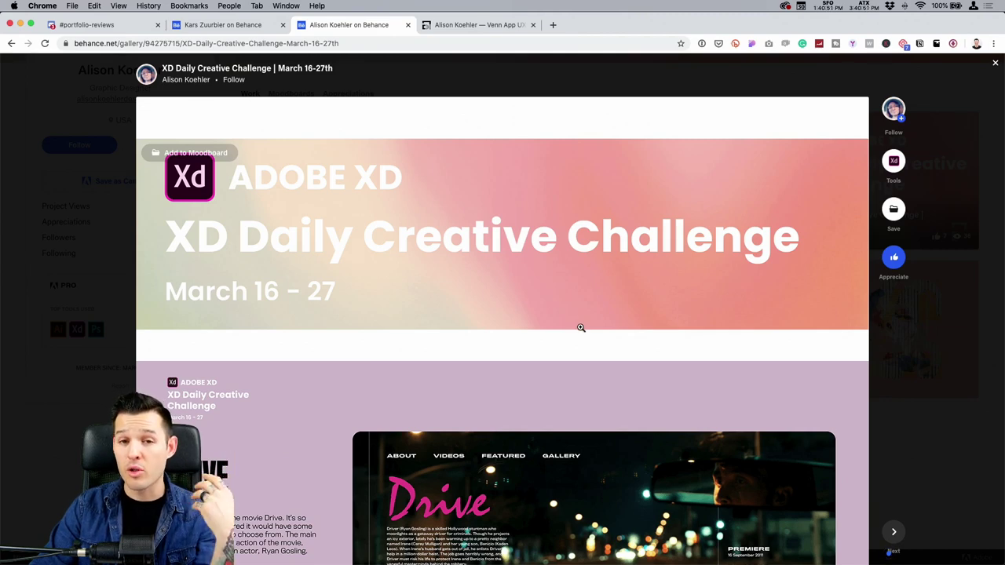
scroll(581, 327, down, 5)
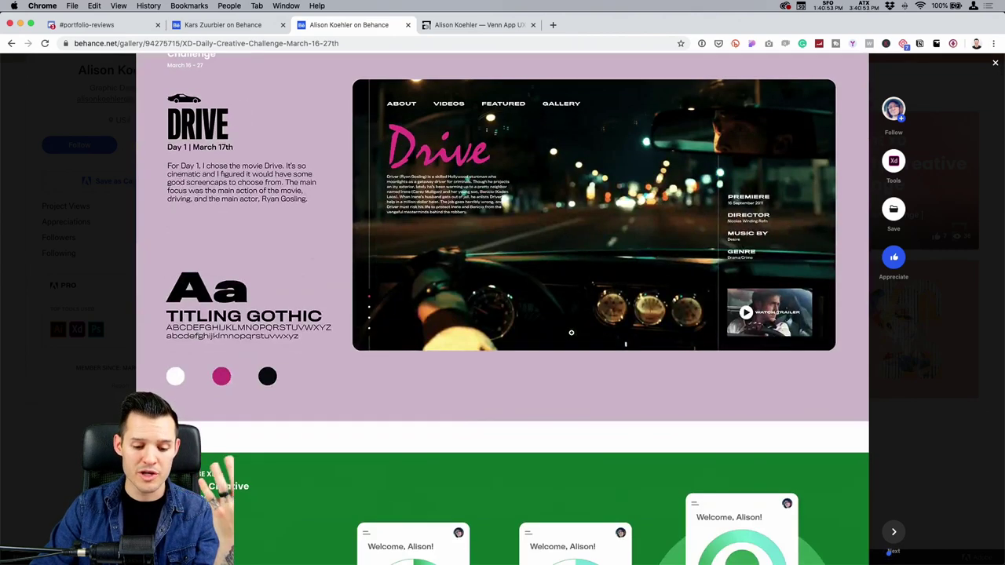
scroll(570, 332, down, 4)
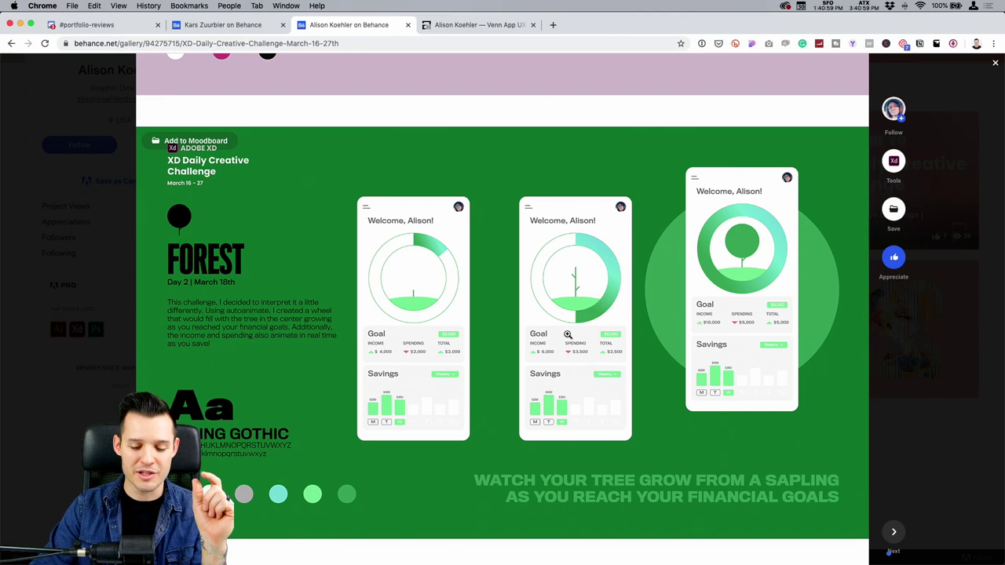
scroll(567, 334, down, 5)
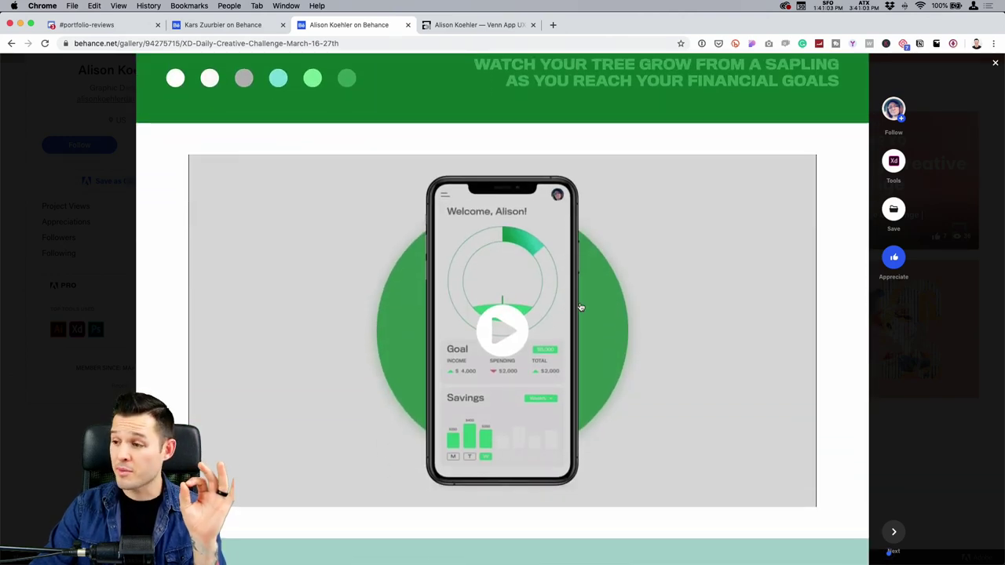
scroll(581, 306, down, 7)
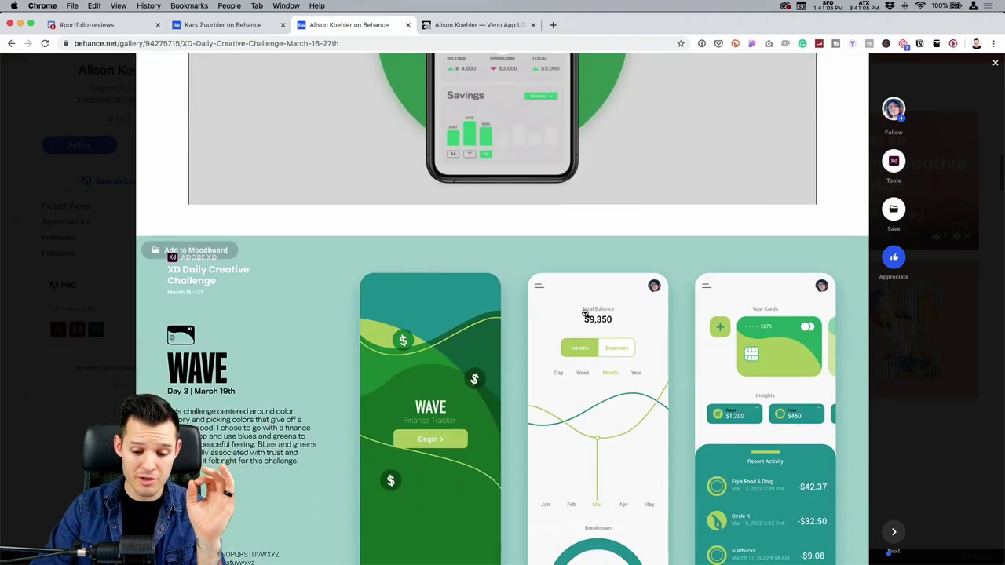
scroll(586, 305, down, 4)
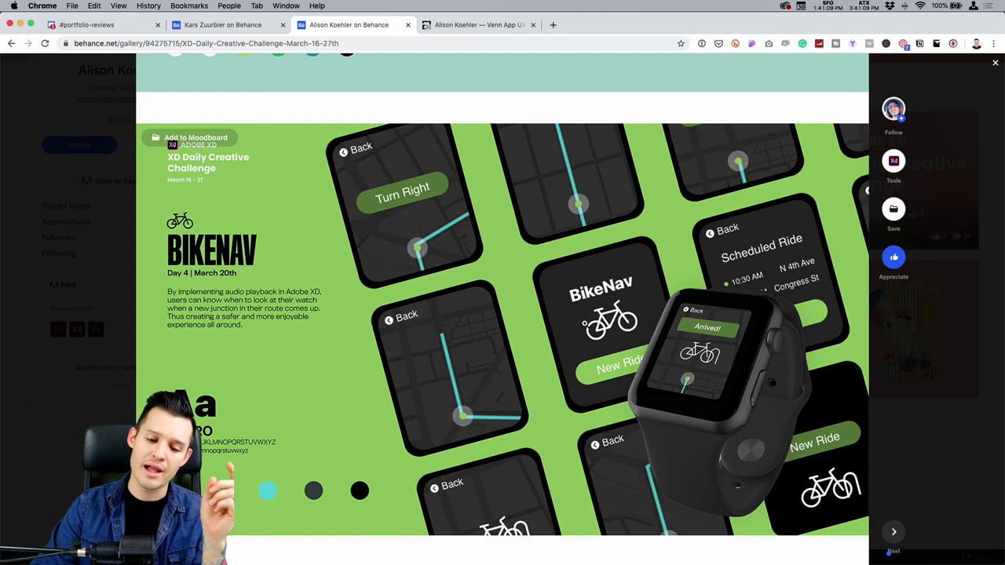
scroll(582, 317, up, 8)
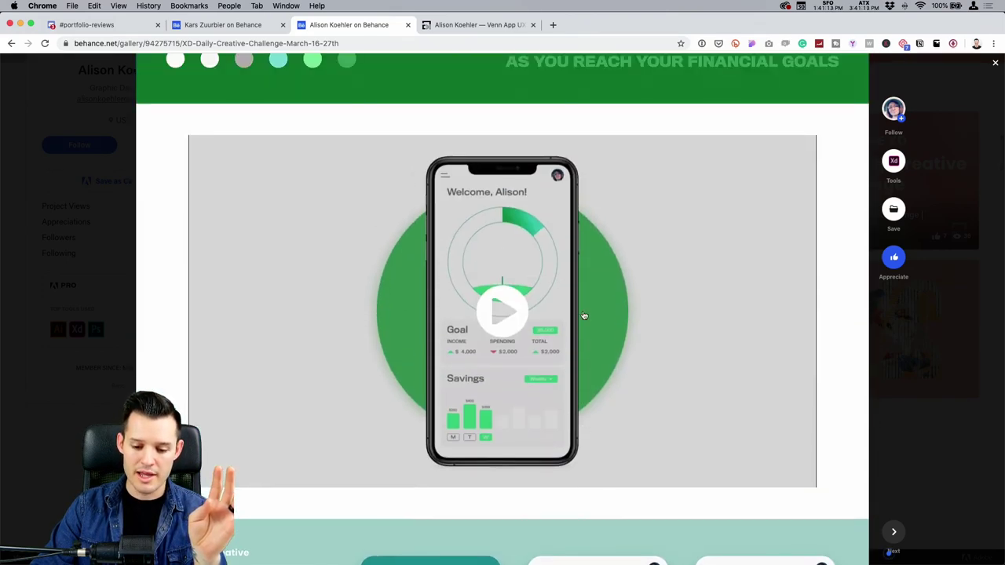
scroll(583, 315, up, 12)
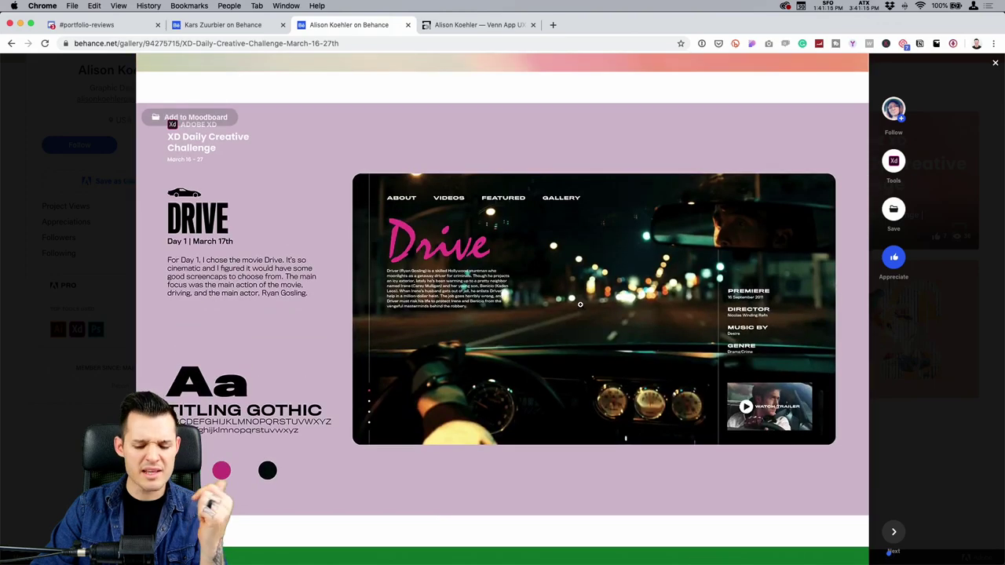
scroll(579, 304, down, 12)
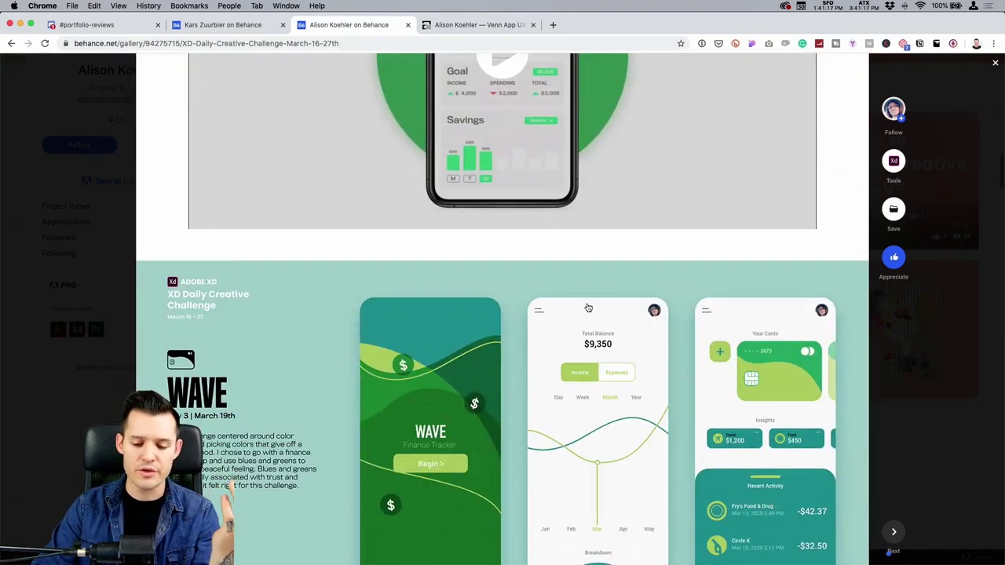
scroll(588, 306, down, 2)
Go back to the portfolio site and browse its home project grid.
click(483, 25)
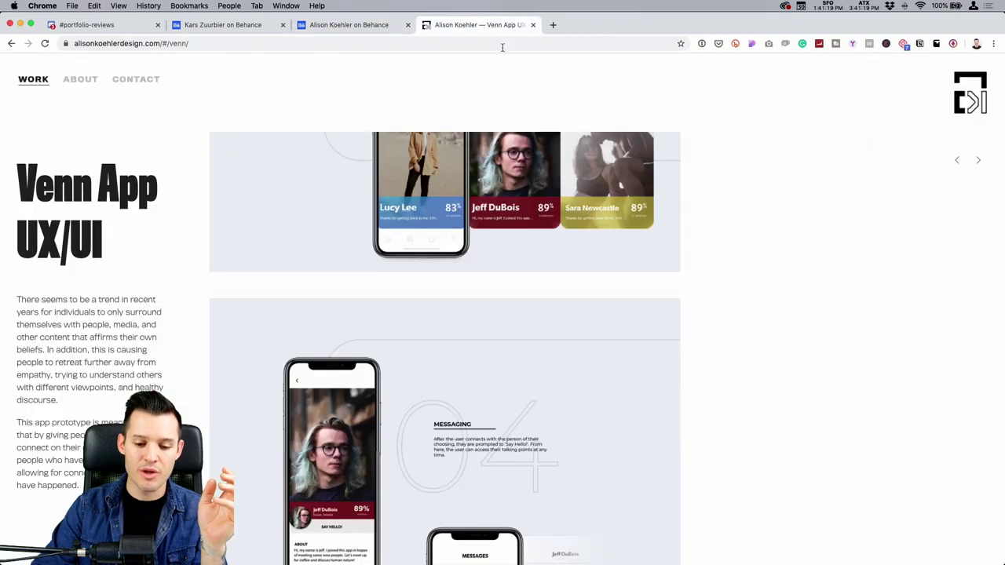
click(976, 103)
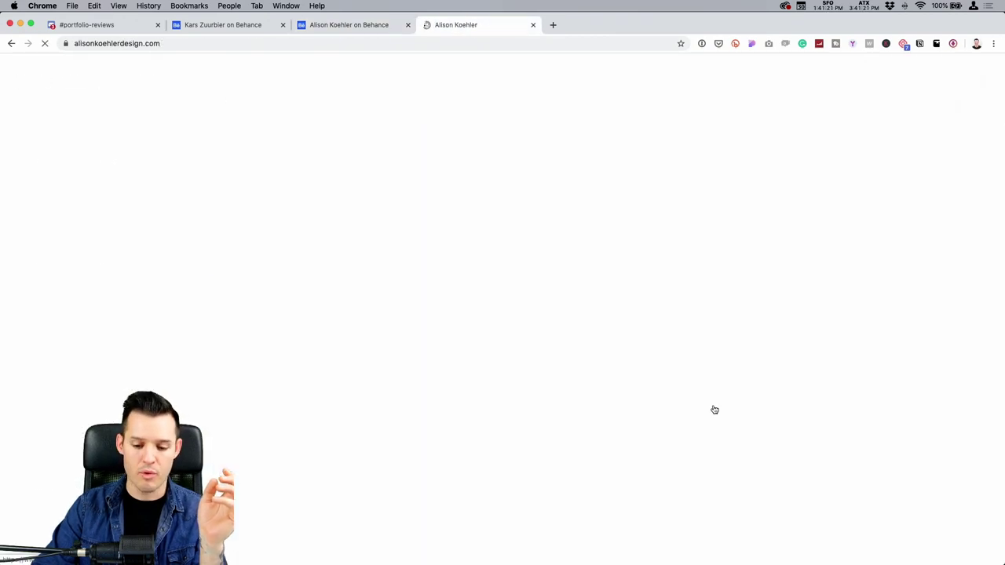
scroll(717, 407, down, 3)
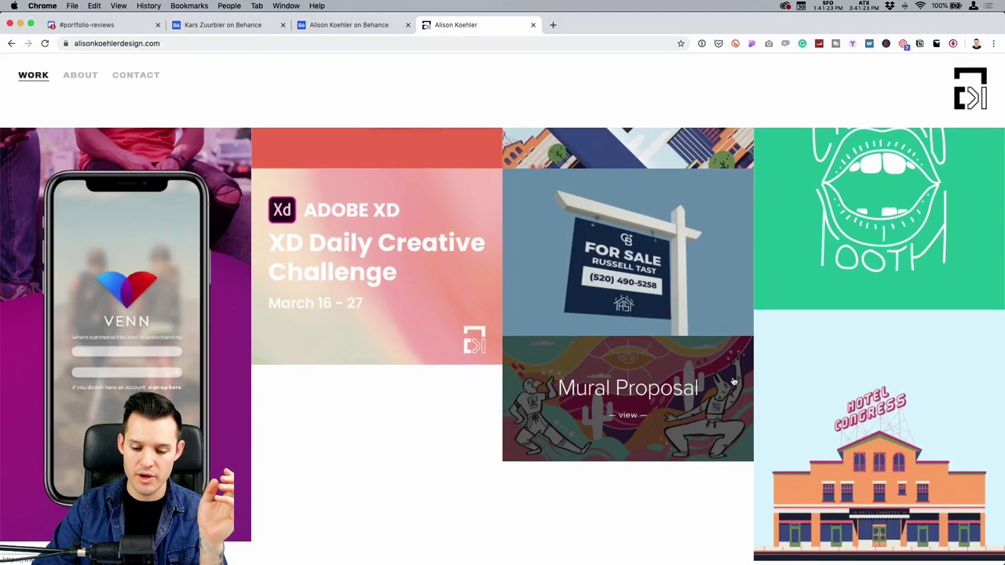
scroll(734, 381, up, 3)
scroll(734, 381, down, 3)
scroll(734, 380, up, 3)
scroll(338, 275, down, 3)
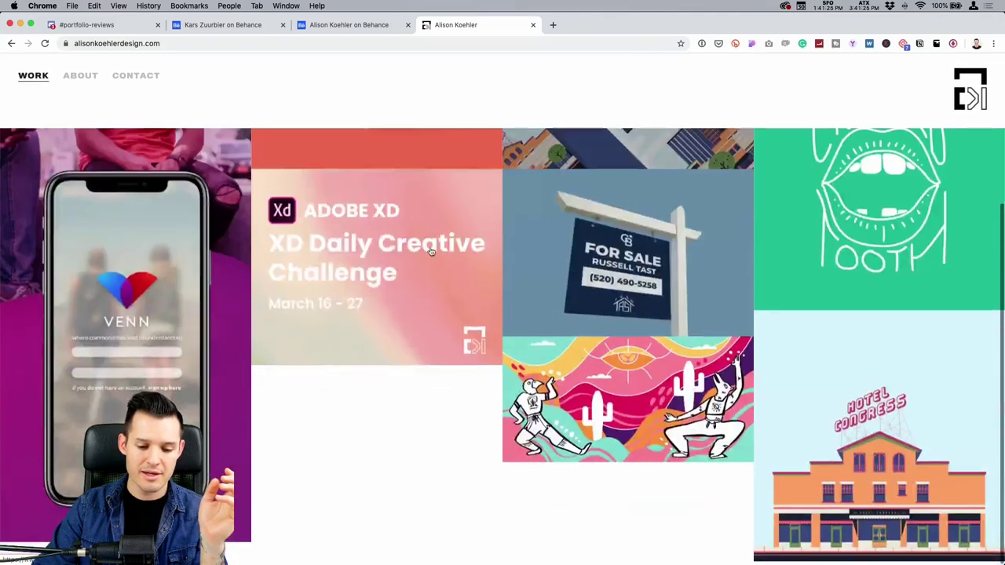
scroll(339, 275, up, 1)
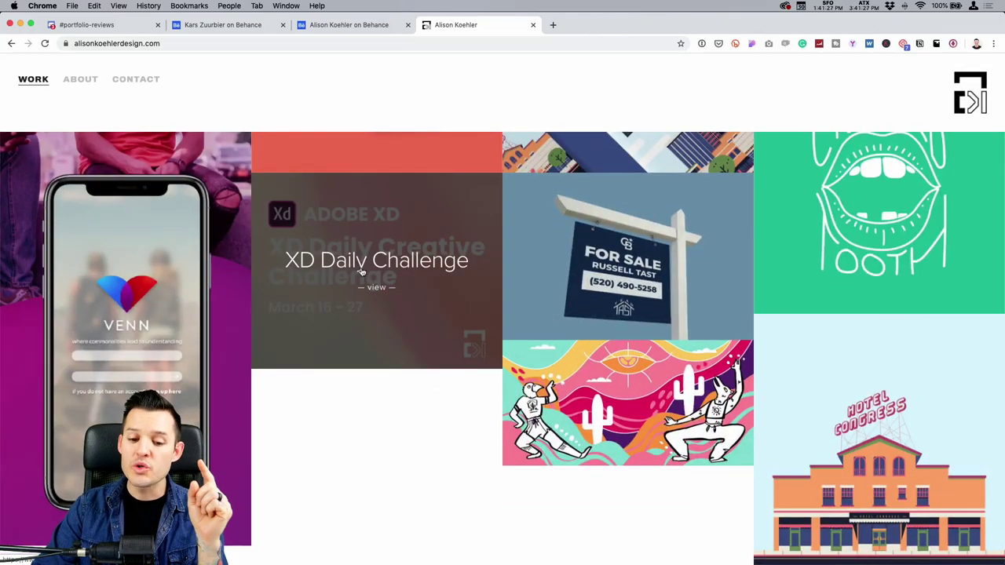
Compare the XD challenge project with the portfolio grid, ending on the portfolio's Work grid.
click(352, 26)
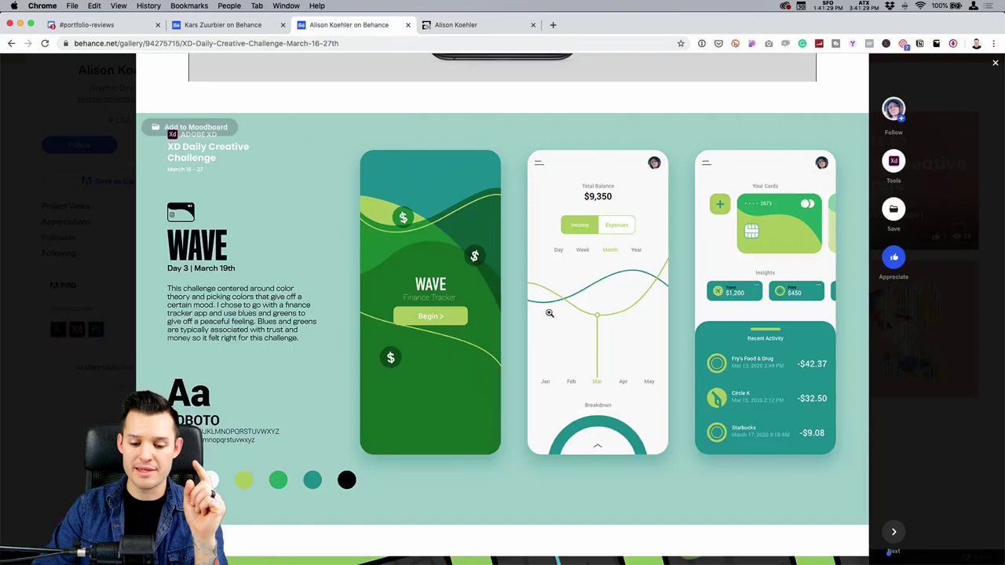
click(445, 26)
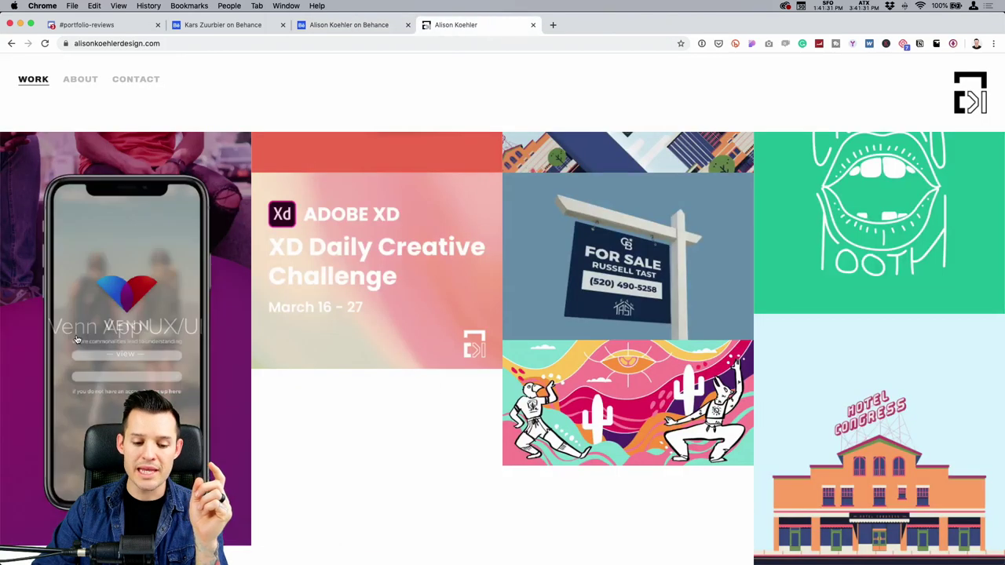
click(363, 26)
scroll(464, 279, down, 5)
scroll(465, 278, down, 5)
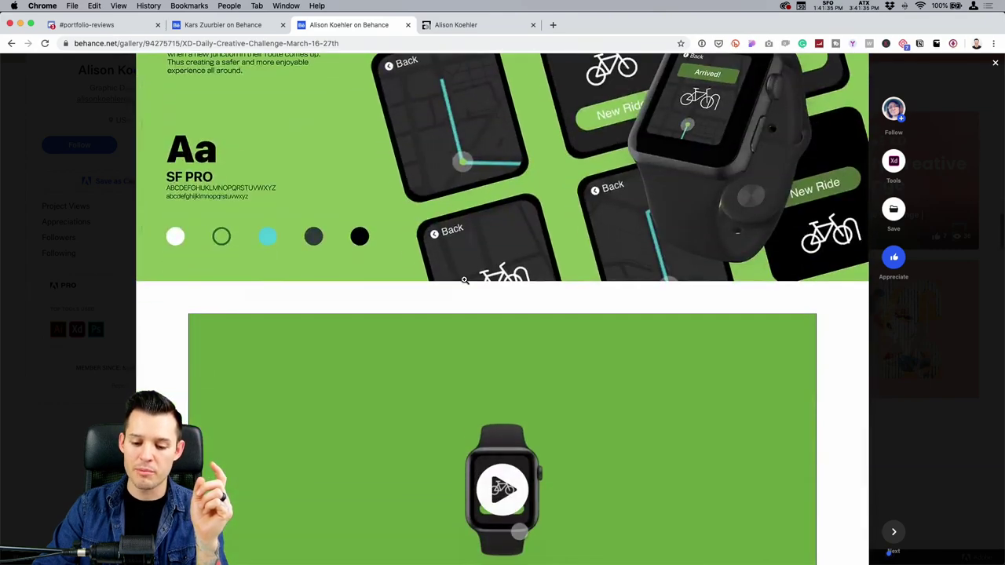
click(483, 24)
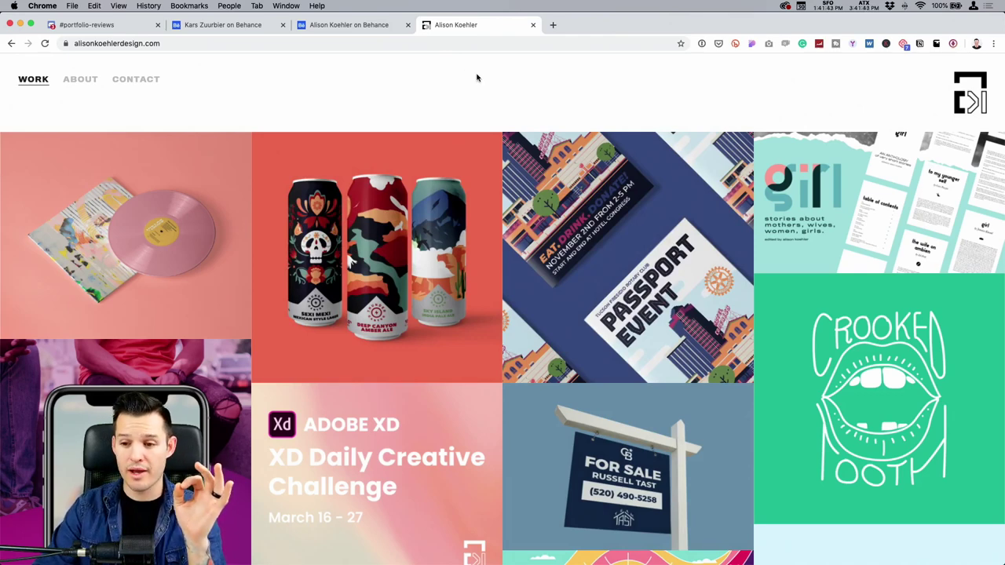
Switch back to the Behance tab and scroll through the open Stork's Gift project.
click(341, 30)
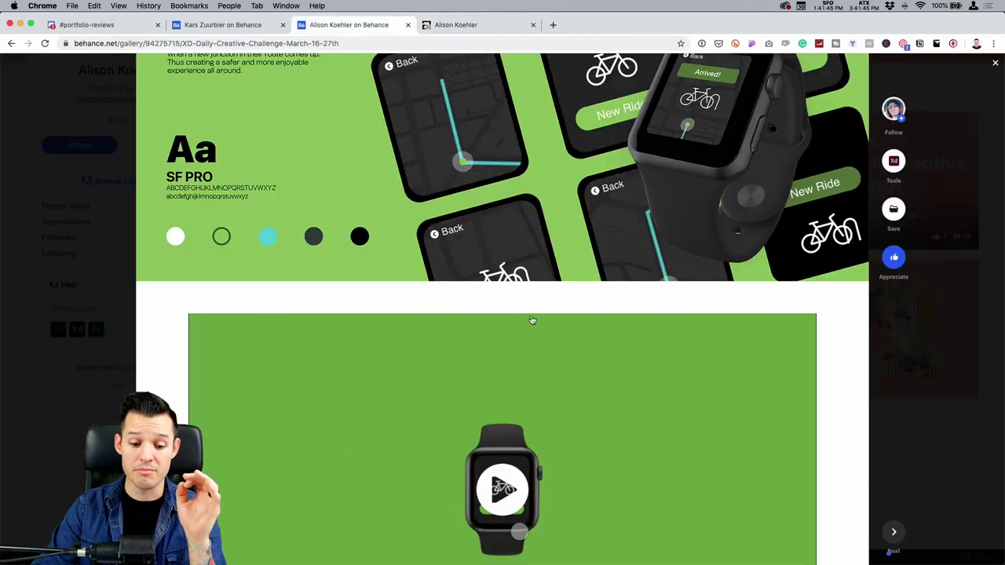
scroll(524, 296, down, 1)
scroll(525, 289, up, 3)
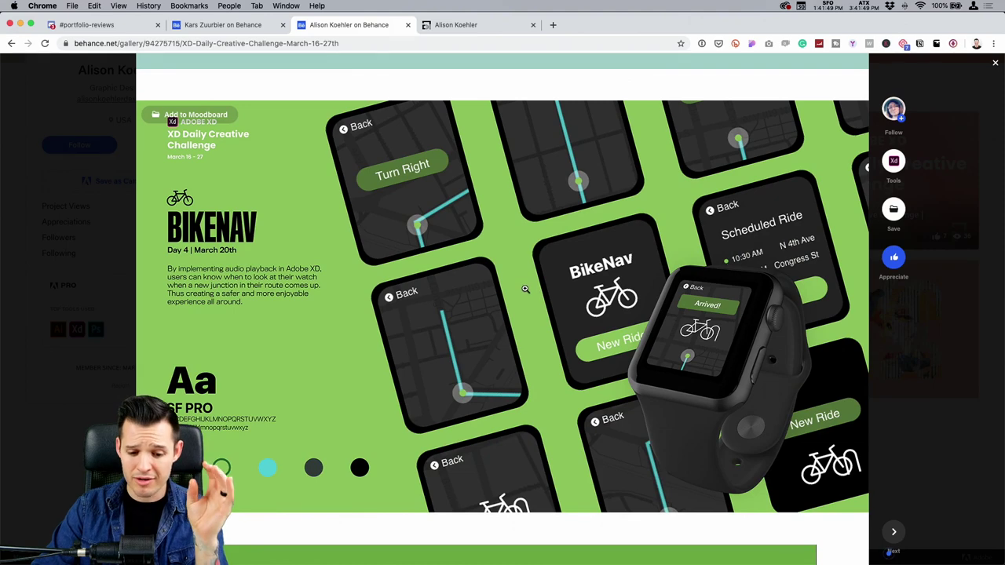
scroll(525, 290, down, 10)
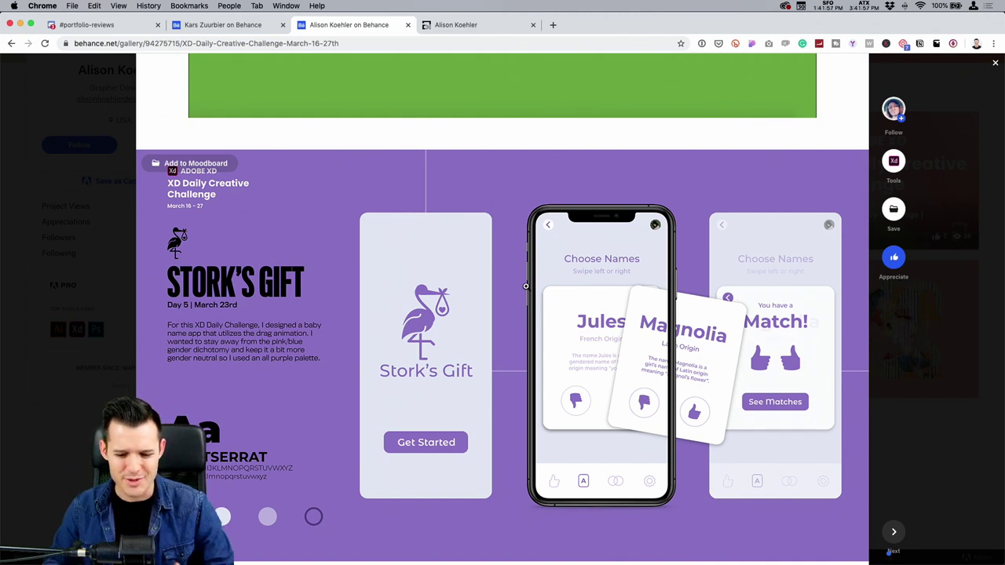
scroll(577, 284, down, 5)
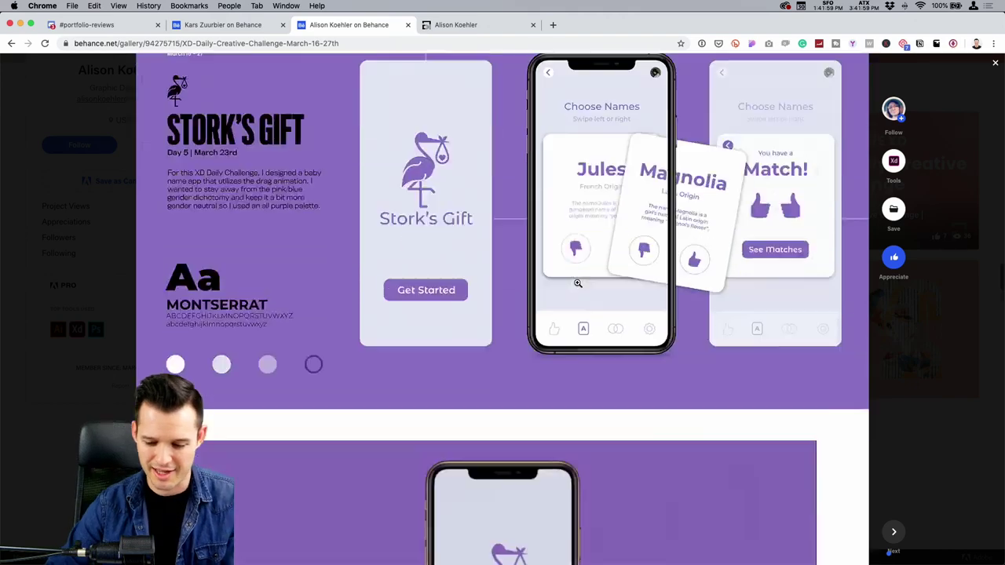
Glance at Visage: Music Branding, then open and appreciate the XD Daily Creative Challenge project.
click(895, 266)
click(903, 270)
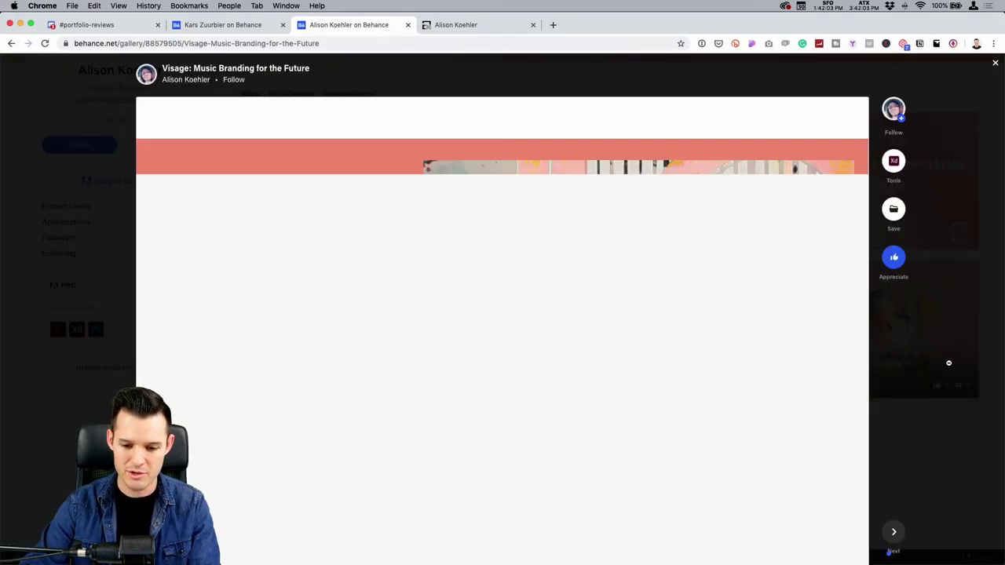
click(948, 362)
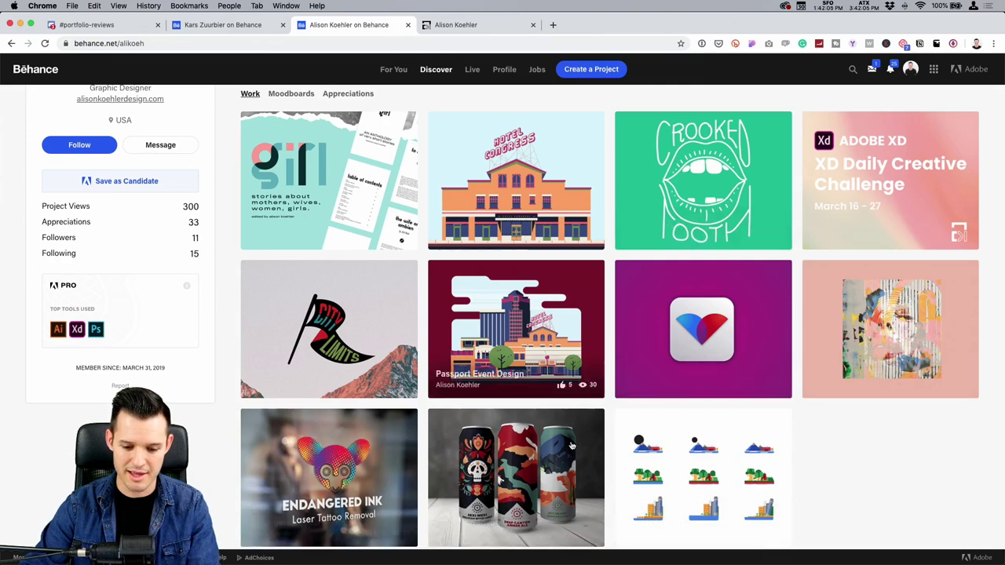
click(887, 228)
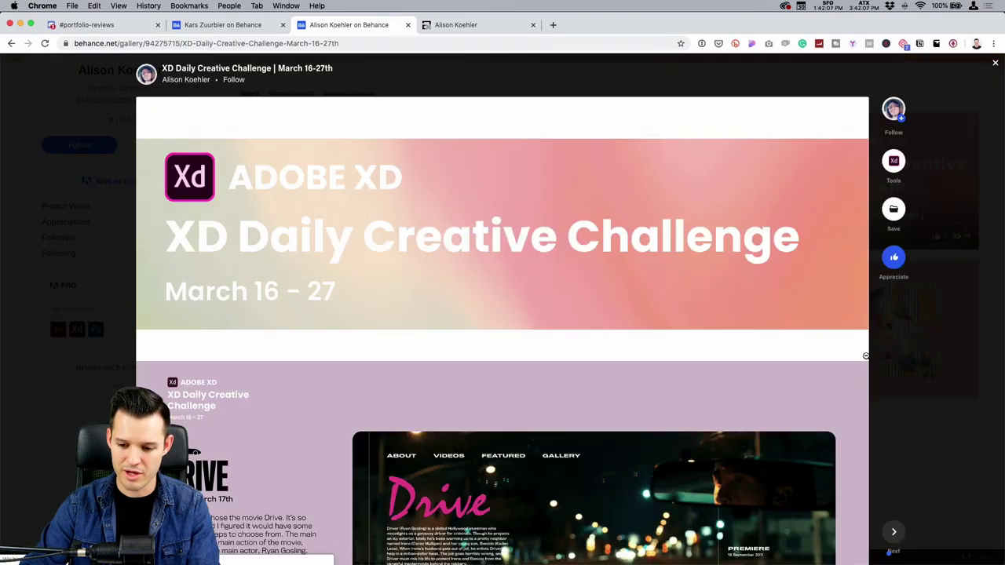
click(894, 258)
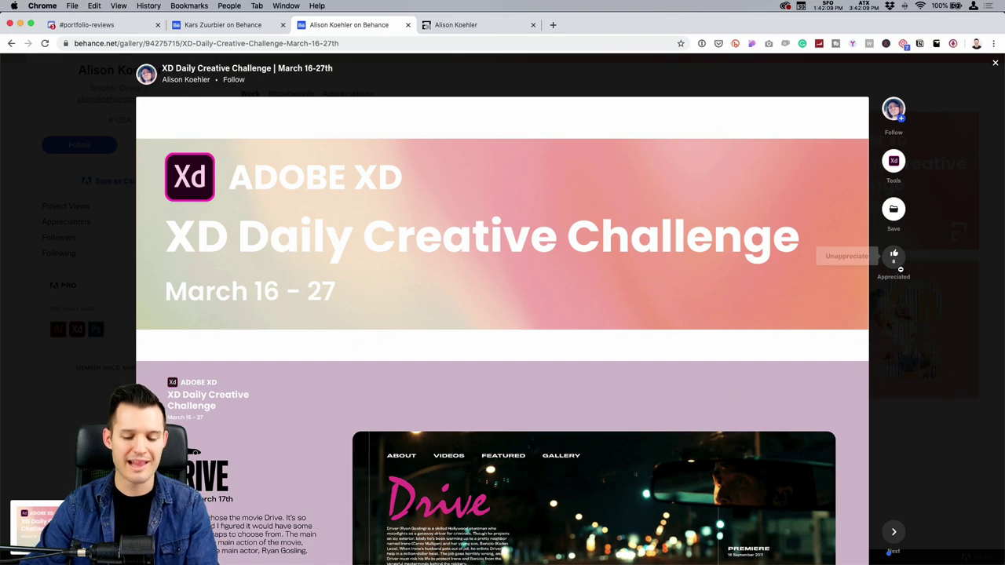
Switch to the Plant app project and close its full-screen image.
click(236, 25)
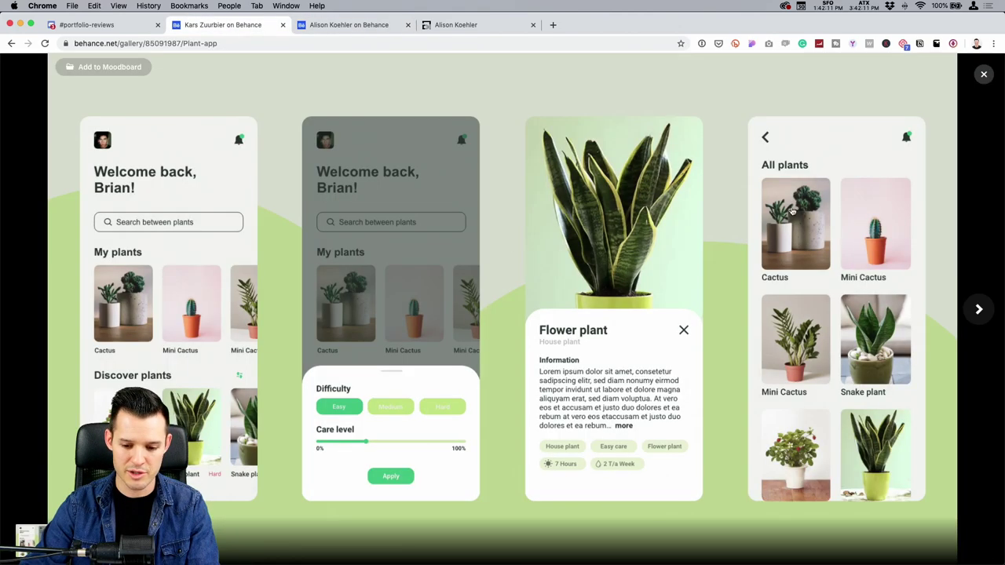
click(984, 74)
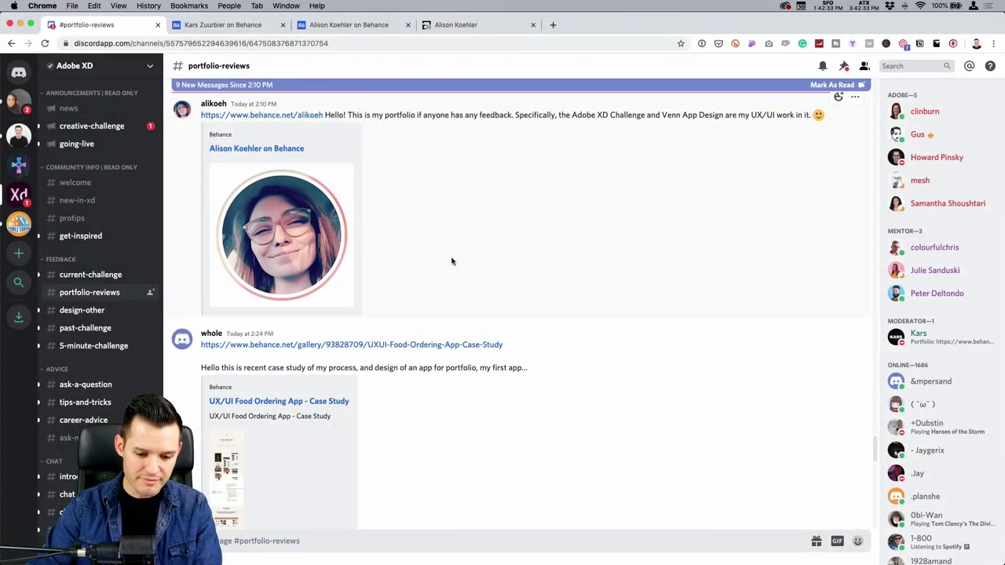
Scroll the channel and open the UX/UI Food Ordering App case study link.
scroll(451, 261, down, 5)
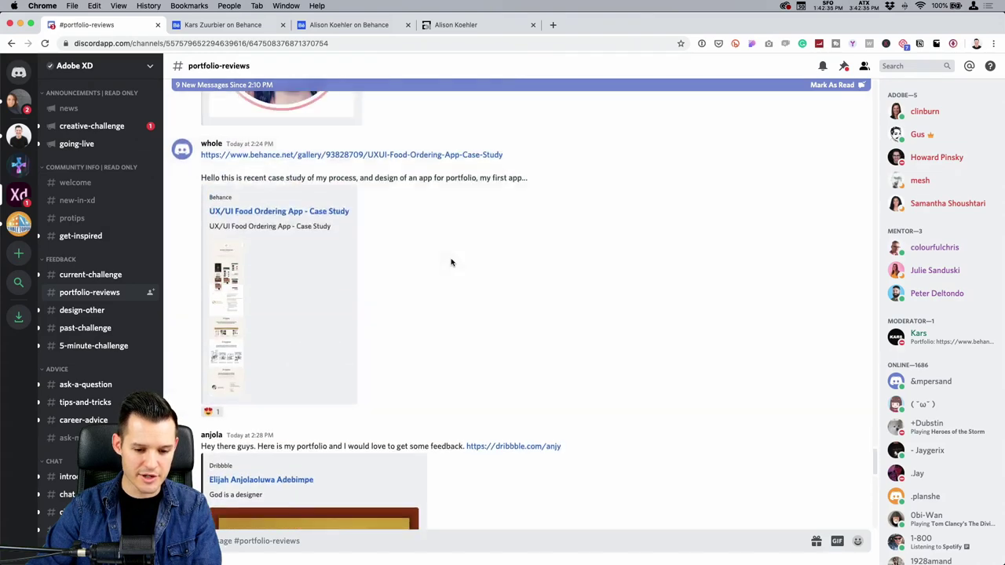
click(348, 155)
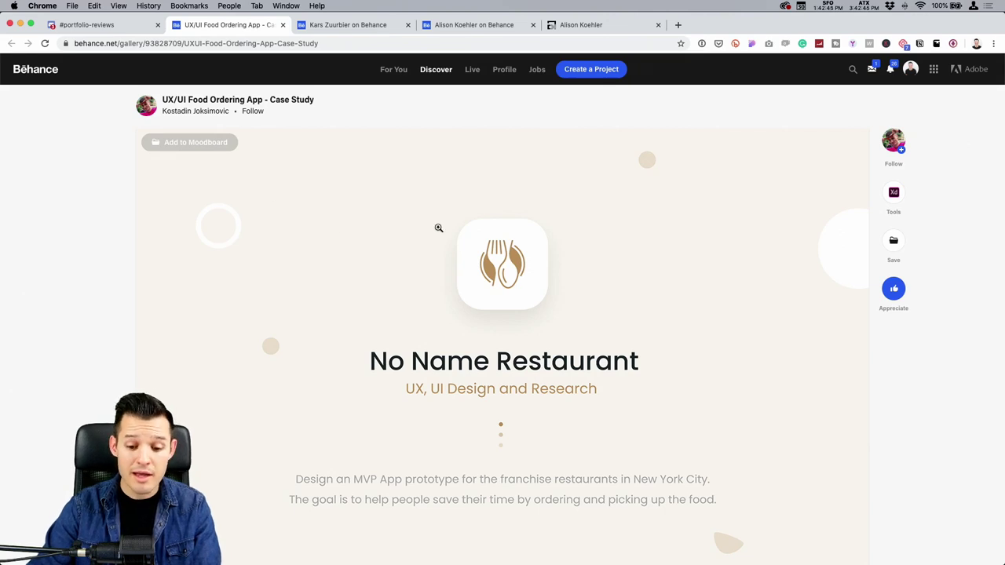
Scroll through the No Name Restaurant case study, then view its image full-screen.
scroll(518, 259, down, 3)
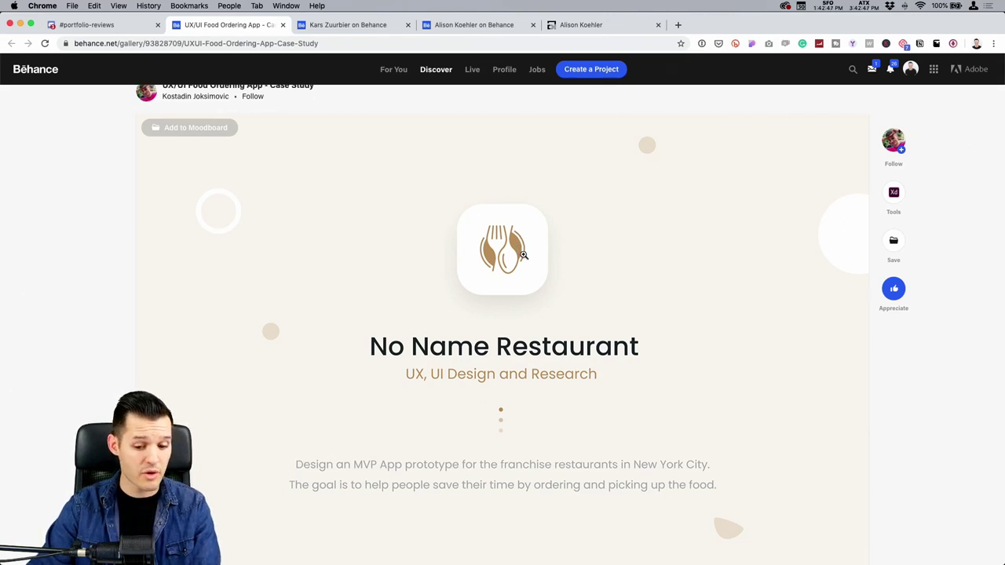
scroll(518, 253, down, 5)
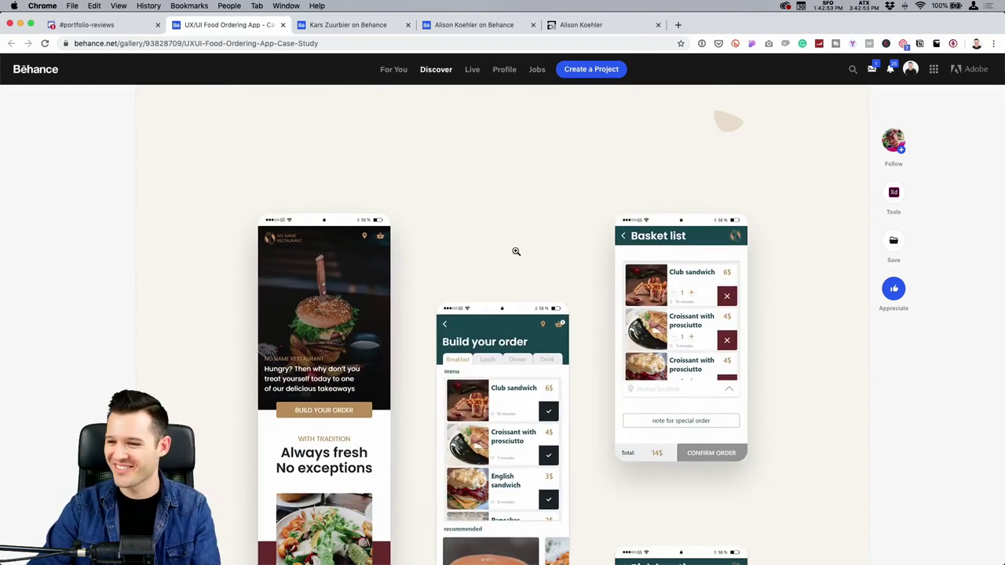
scroll(523, 253, down, 3)
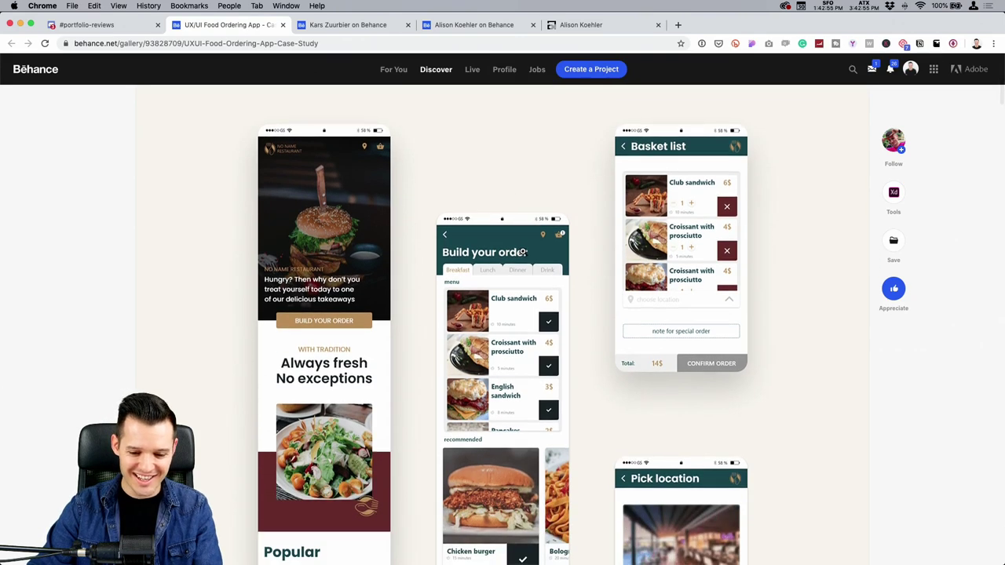
scroll(601, 253, down, 4)
scroll(603, 255, up, 15)
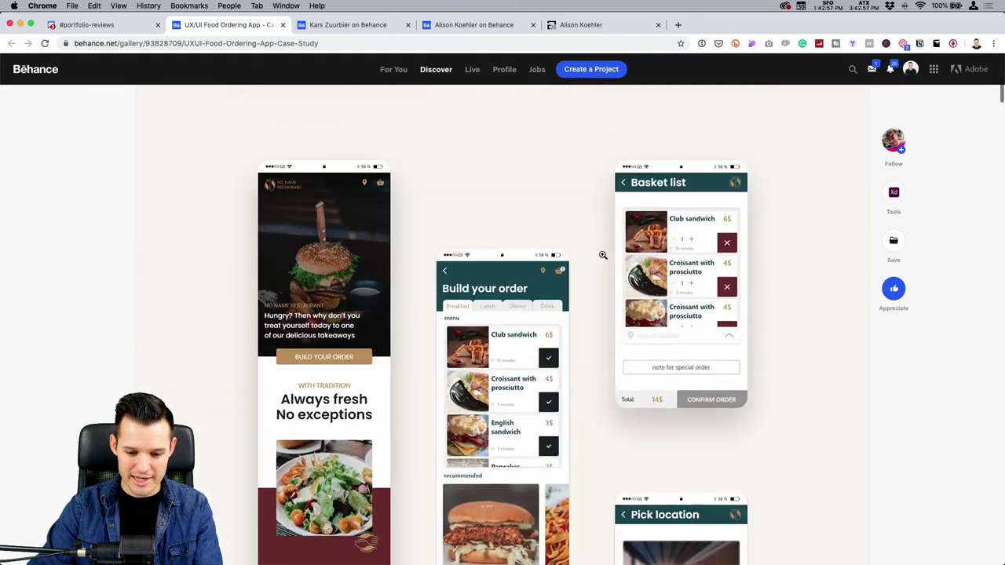
scroll(603, 255, down, 3)
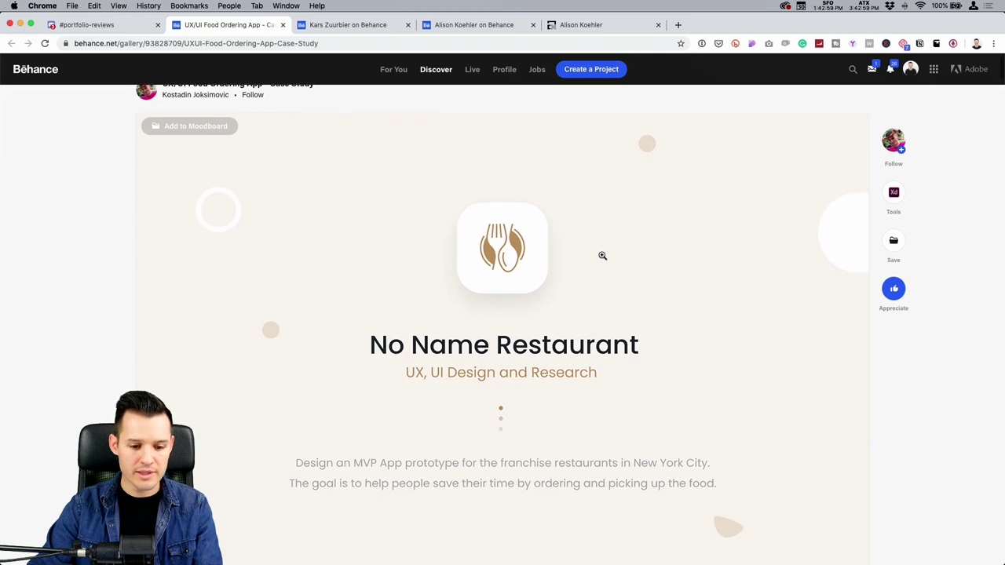
scroll(602, 255, down, 3)
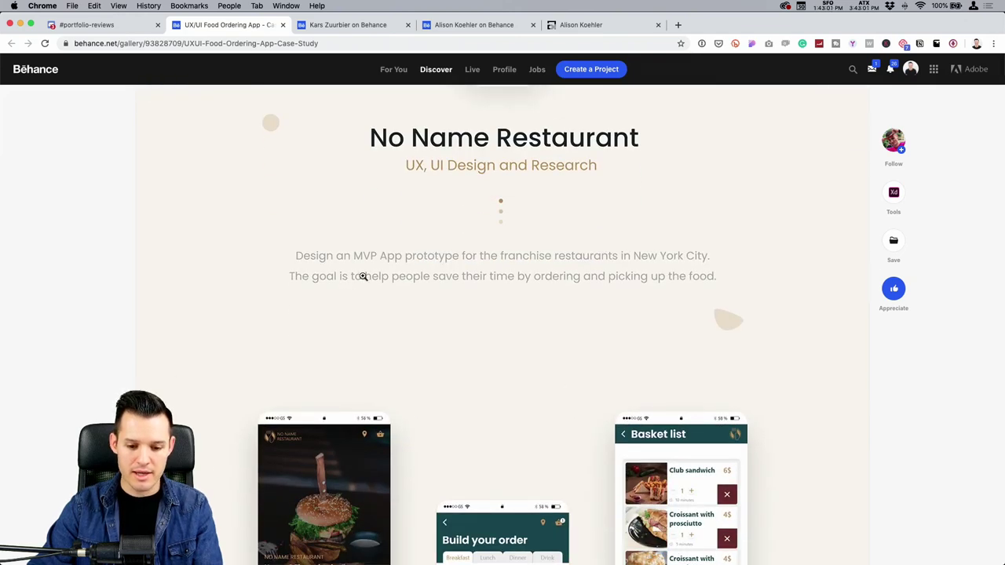
scroll(405, 275, down, 2)
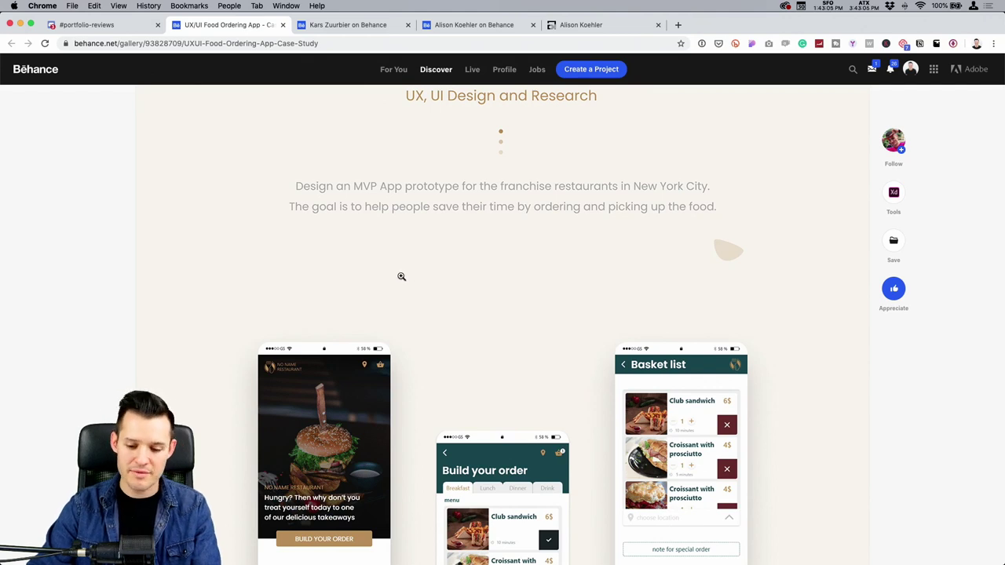
scroll(401, 276, down, 5)
click(383, 271)
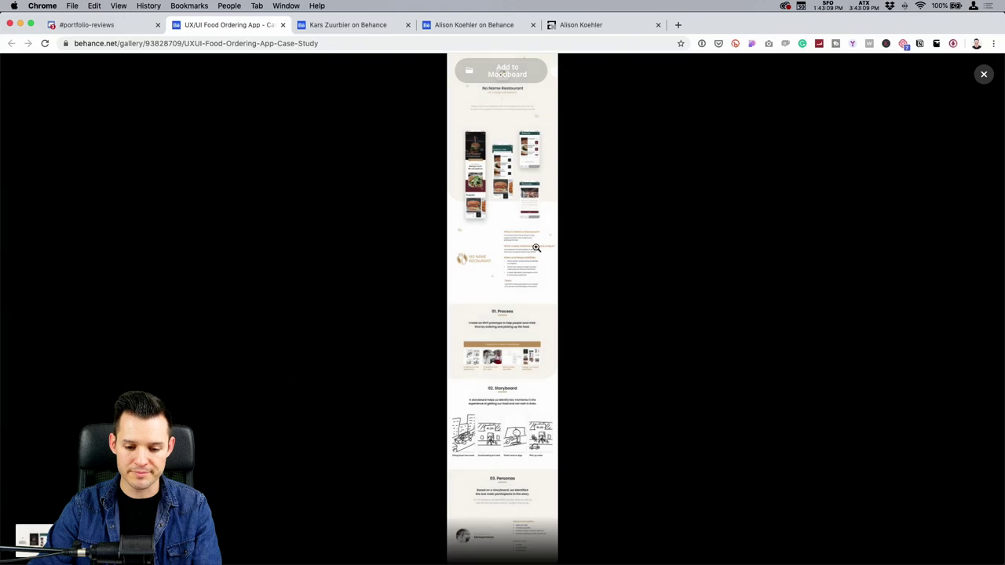
Enlarge the case study image and review its Build your order, Basket and Pick location screens.
click(536, 248)
scroll(525, 280, down, 6)
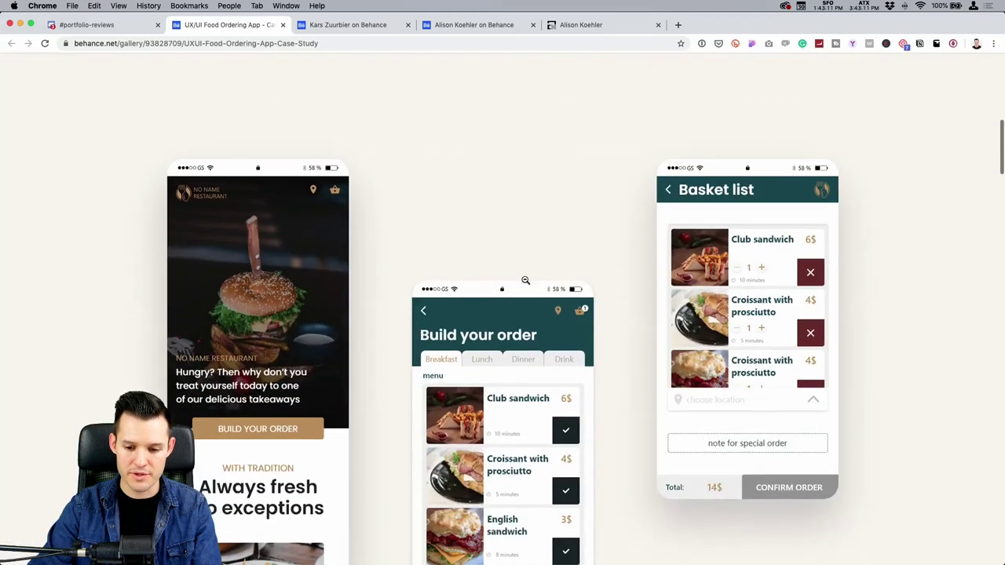
scroll(525, 281, down, 2)
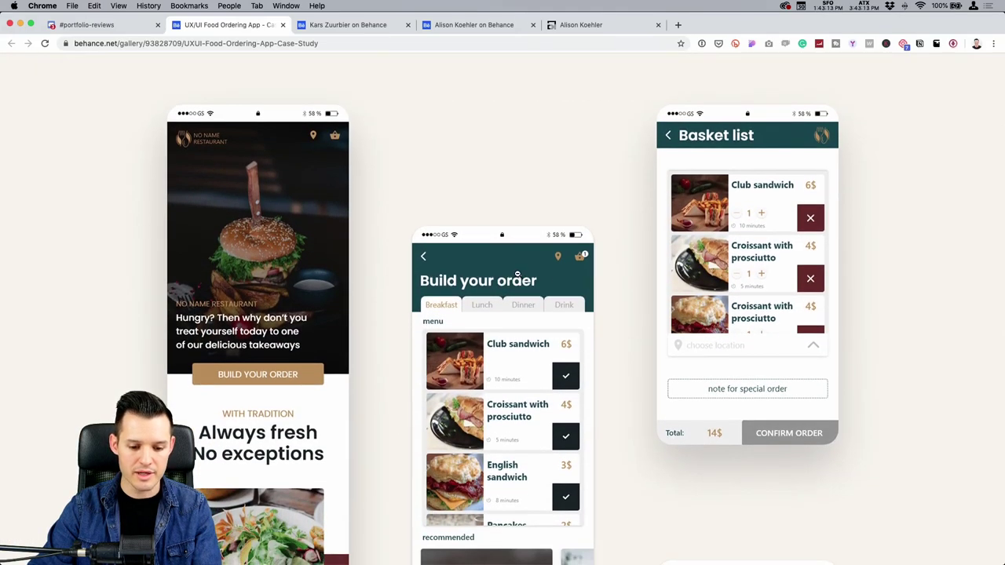
scroll(521, 269, down, 2)
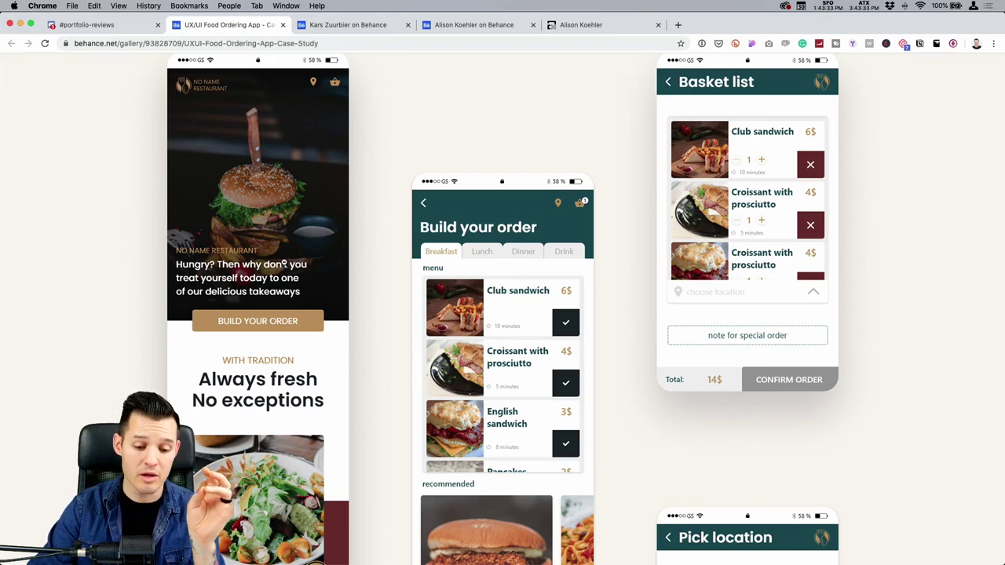
scroll(284, 265, down, 5)
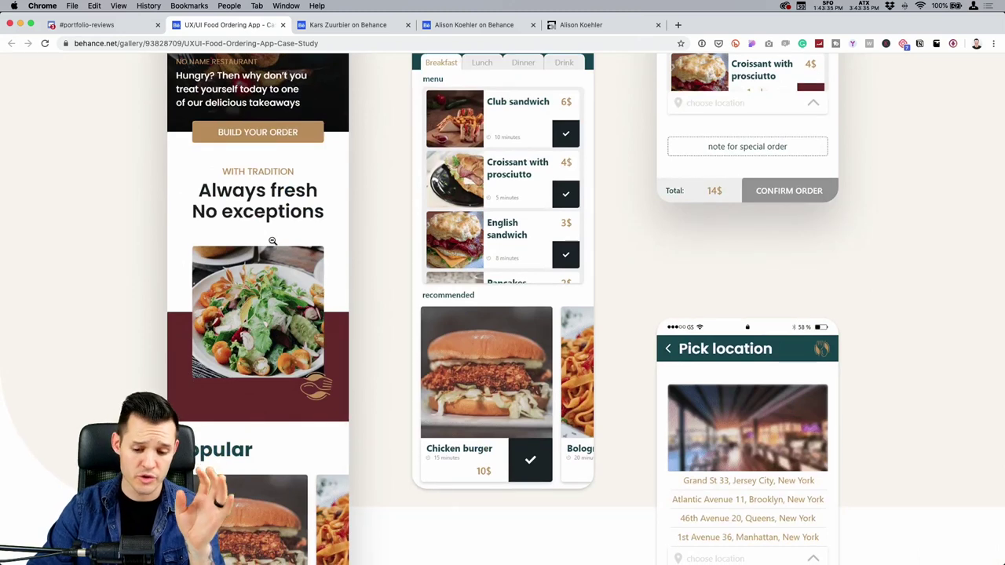
scroll(273, 241, up, 3)
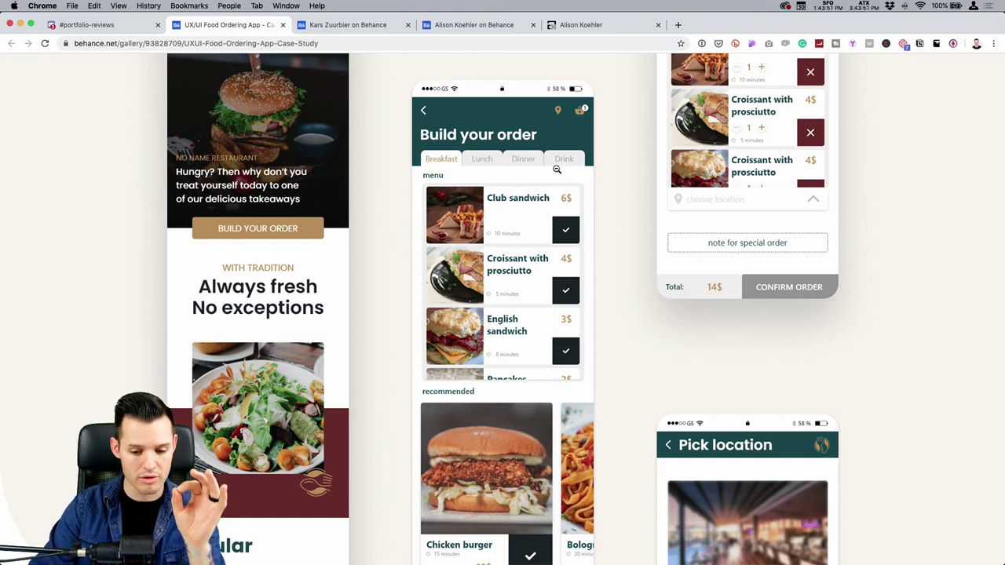
scroll(558, 170, up, 3)
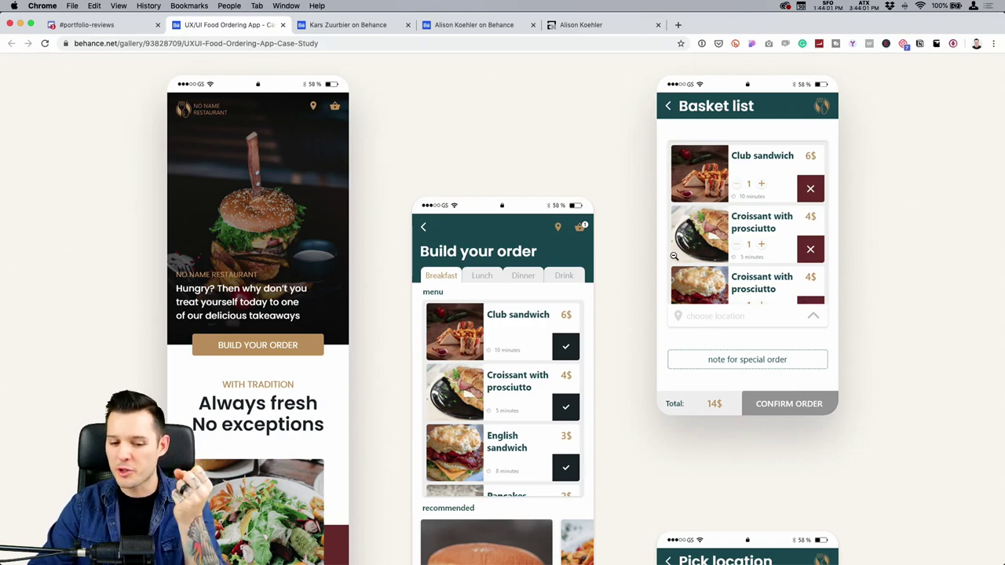
scroll(623, 243, down, 10)
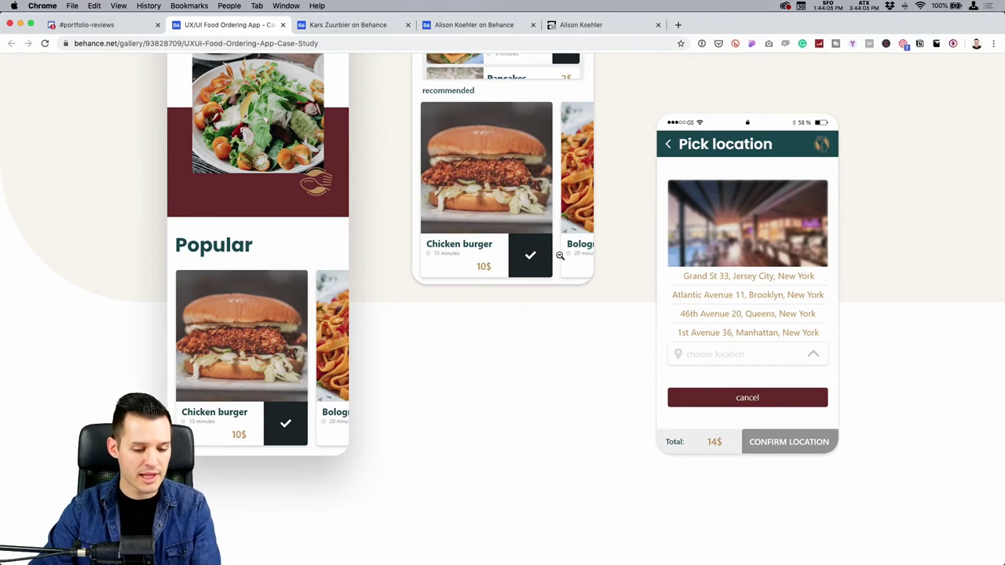
Finish scrolling the case study, close the enlarged image and appreciate the Food Ordering App project.
scroll(460, 503, down, 10)
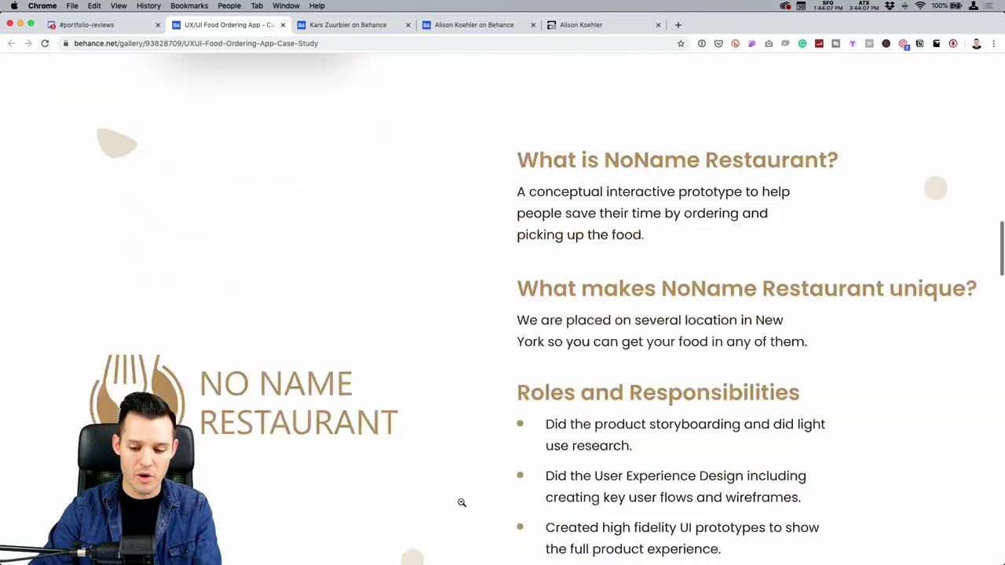
scroll(462, 502, down, 20)
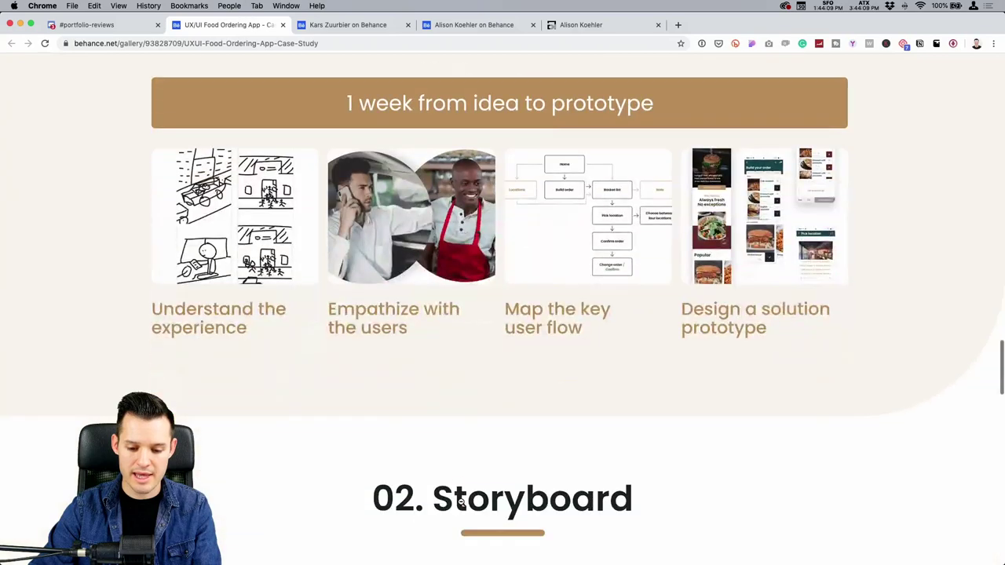
scroll(460, 500, down, 20)
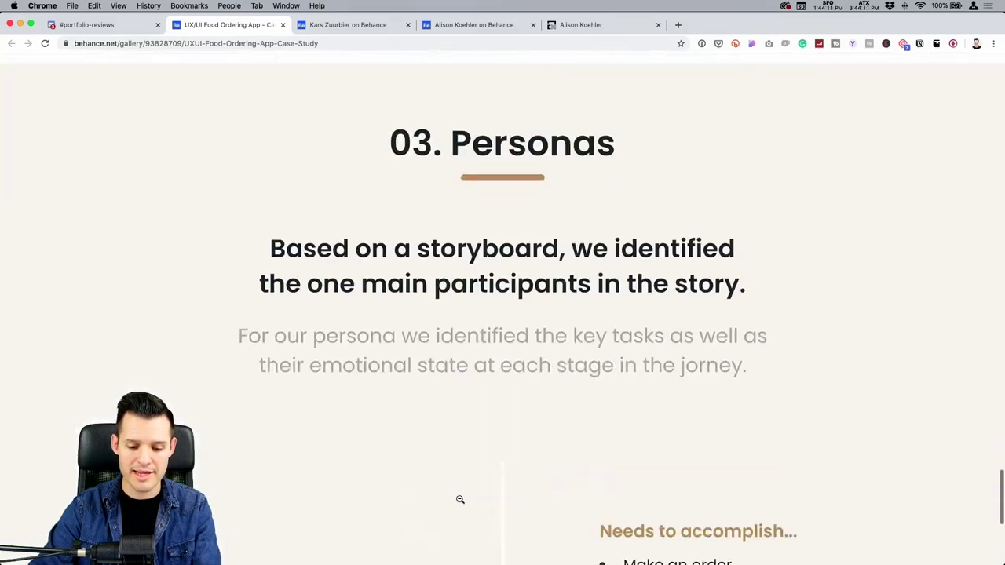
scroll(460, 499, down, 7)
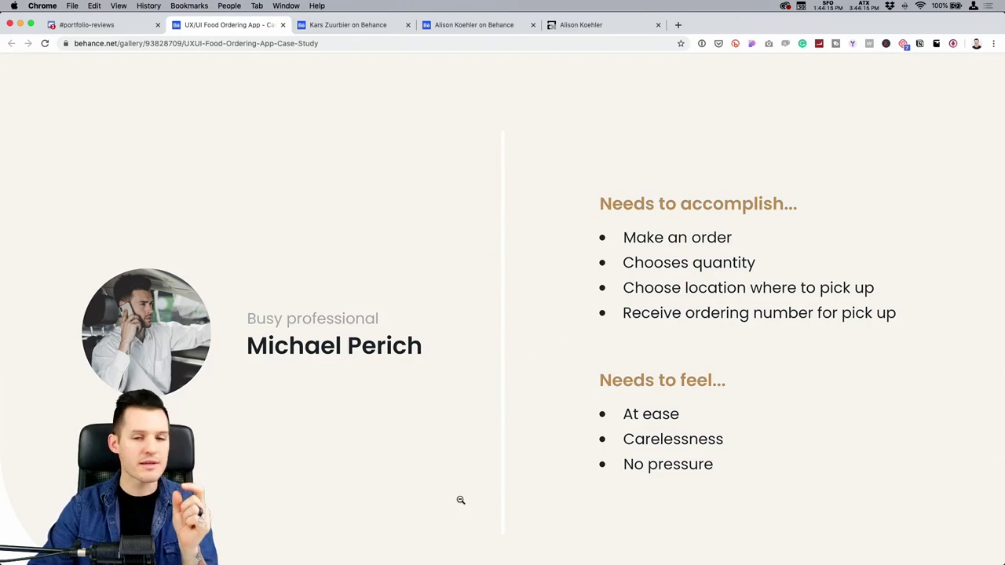
scroll(460, 500, down, 1)
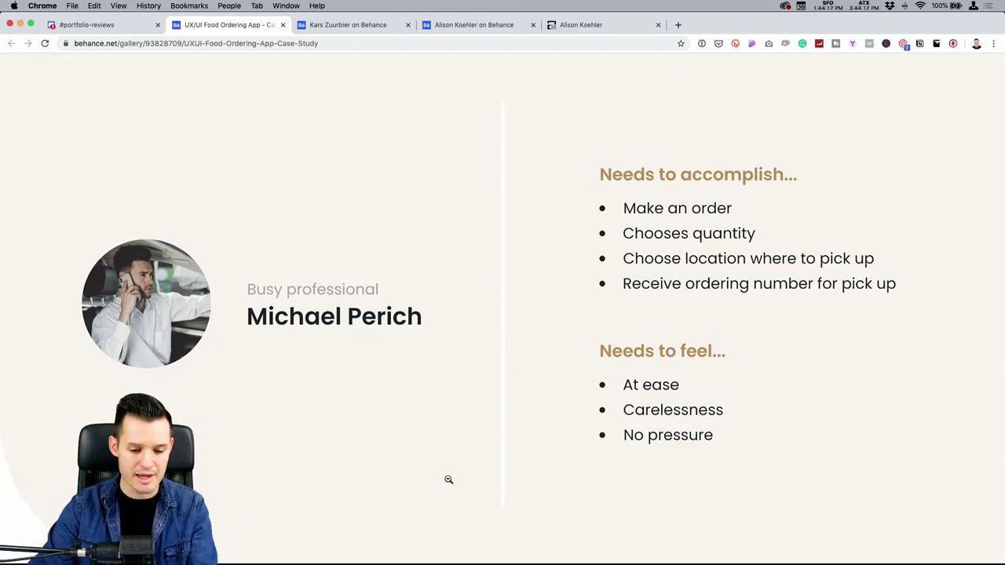
click(517, 429)
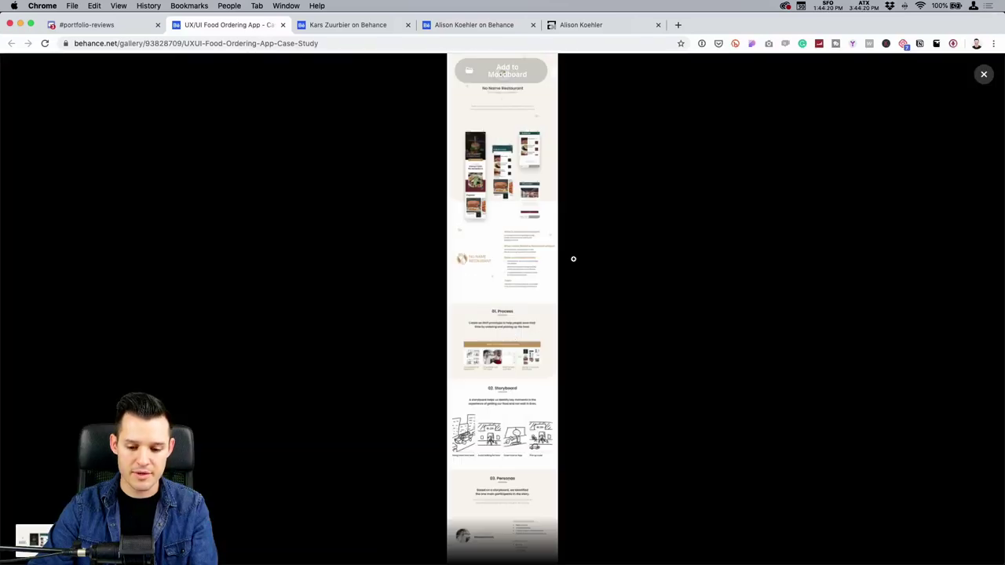
click(982, 74)
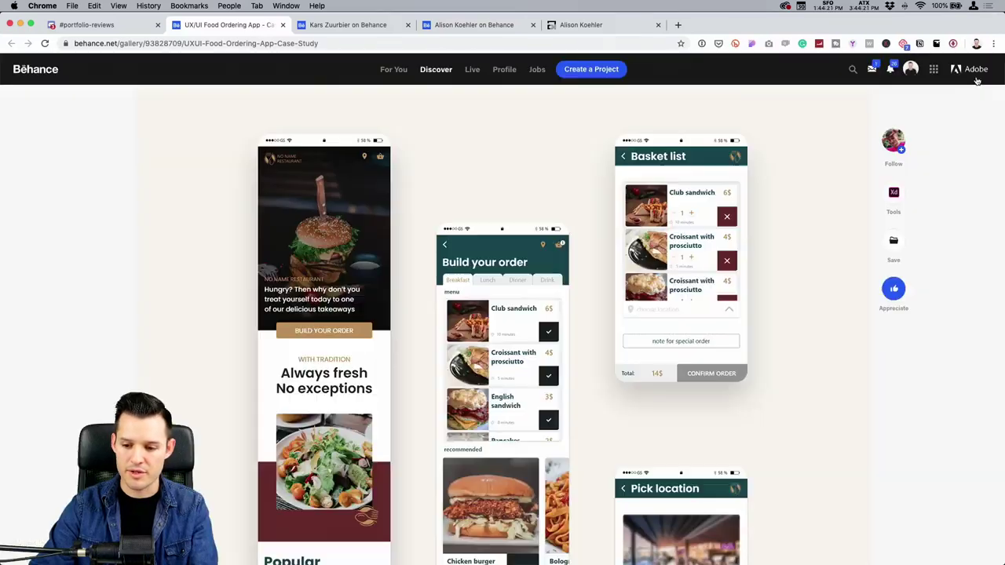
click(893, 288)
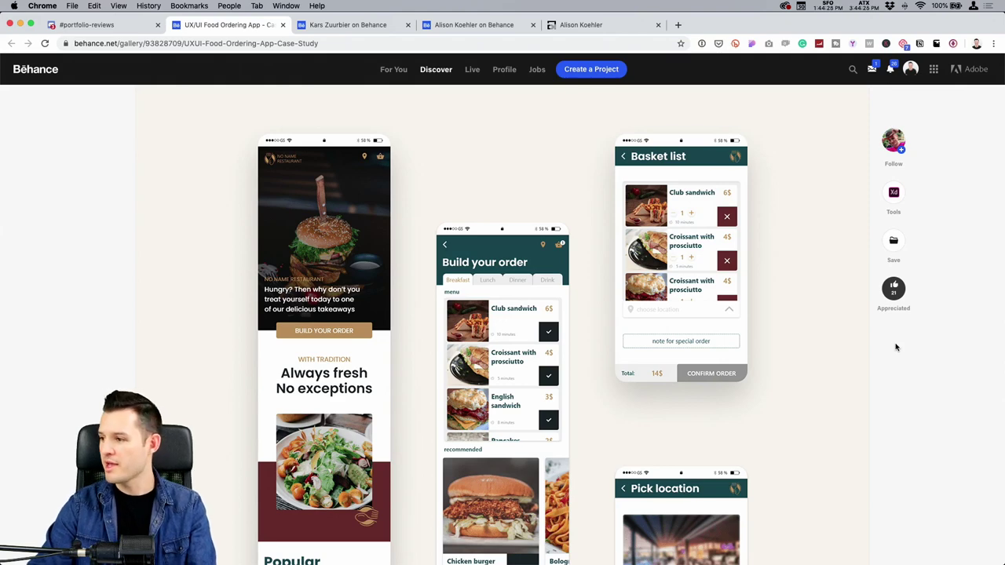
Return to #portfolio-reviews and open the newest member's Behance portfolio link.
click(106, 25)
scroll(438, 359, down, 15)
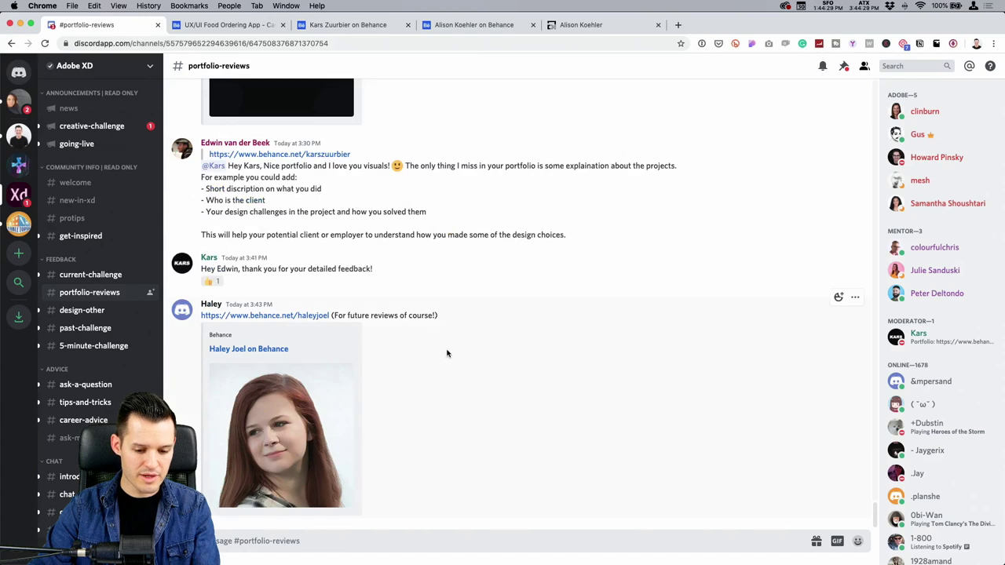
click(295, 316)
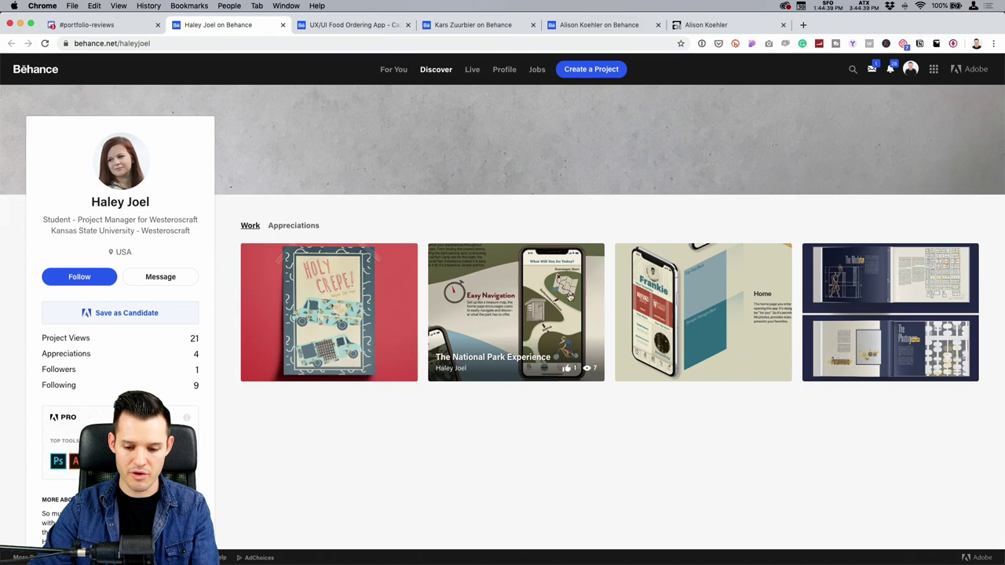
Open the National Park Experience project, scroll through it, and appreciate it.
click(551, 298)
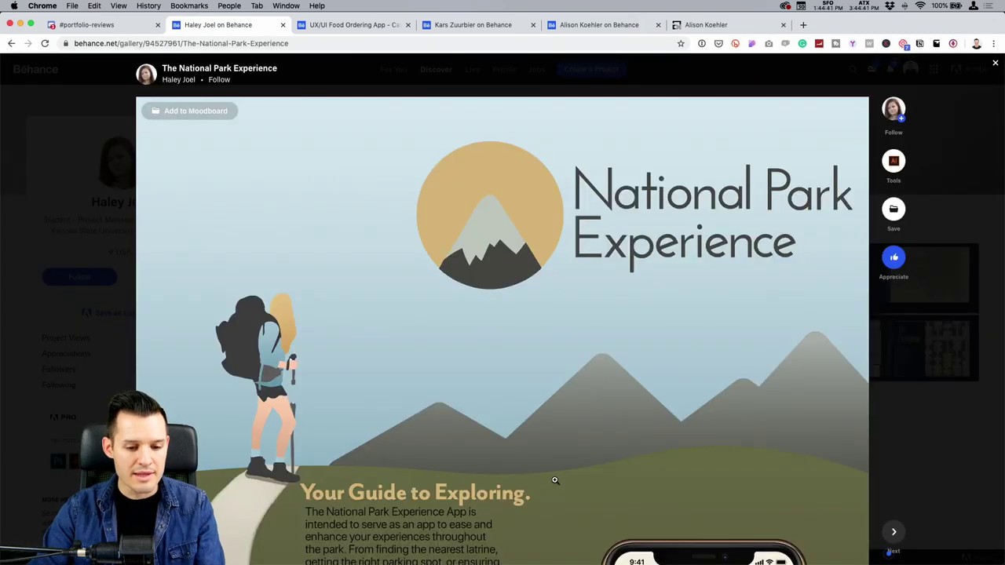
scroll(459, 254, down, 10)
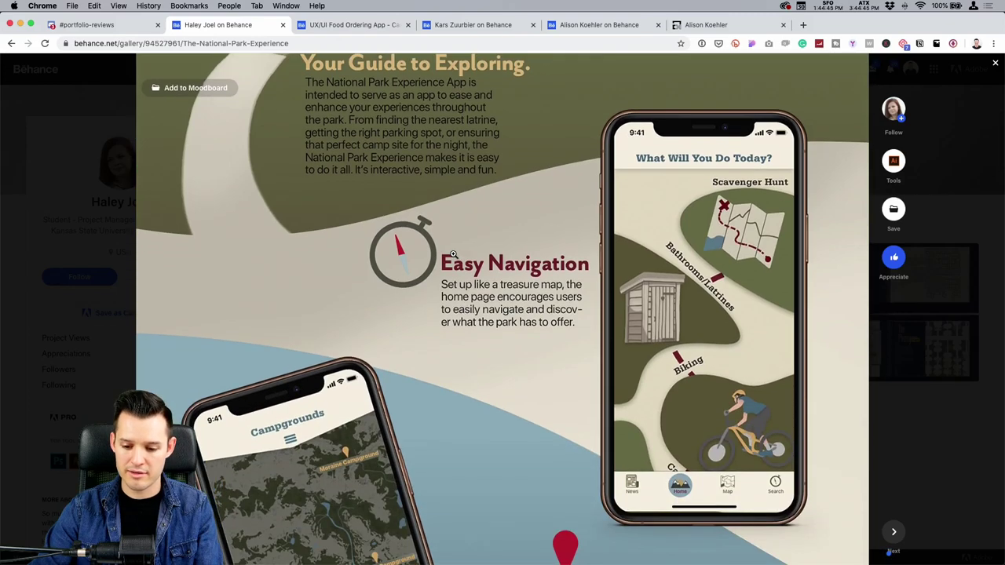
scroll(456, 255, up, 3)
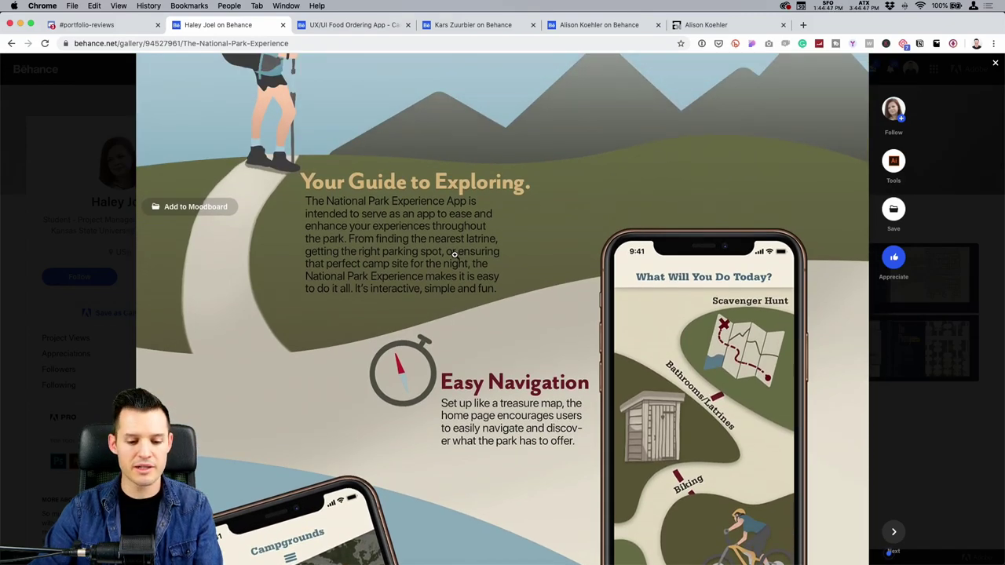
scroll(455, 255, down, 10)
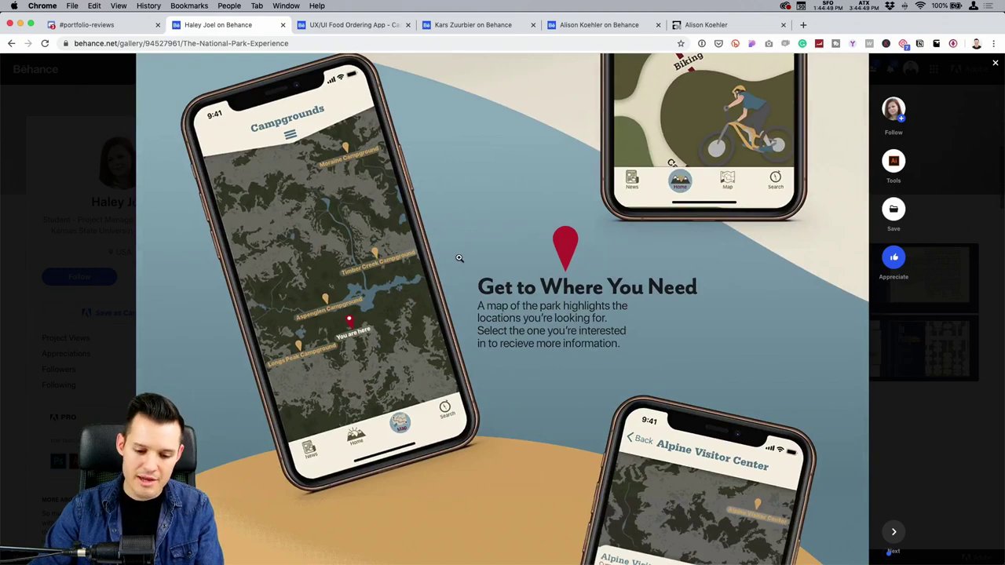
scroll(456, 255, down, 4)
scroll(457, 255, up, 3)
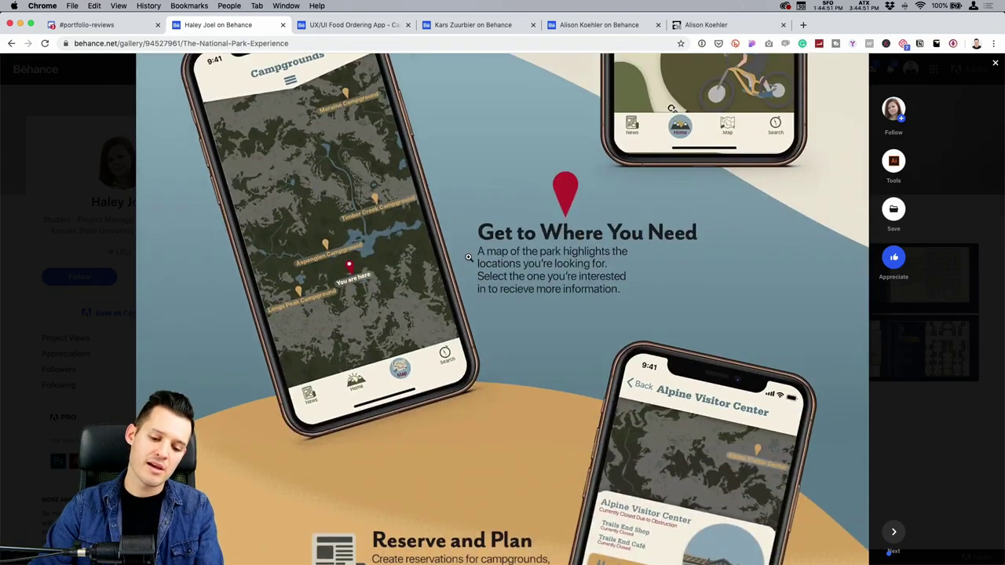
scroll(469, 256, up, 18)
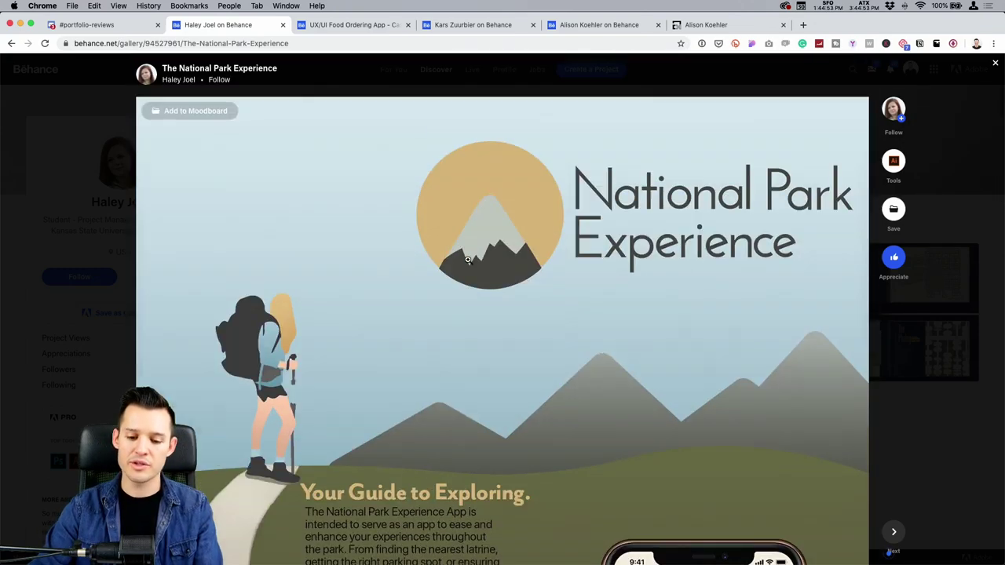
scroll(467, 259, down, 10)
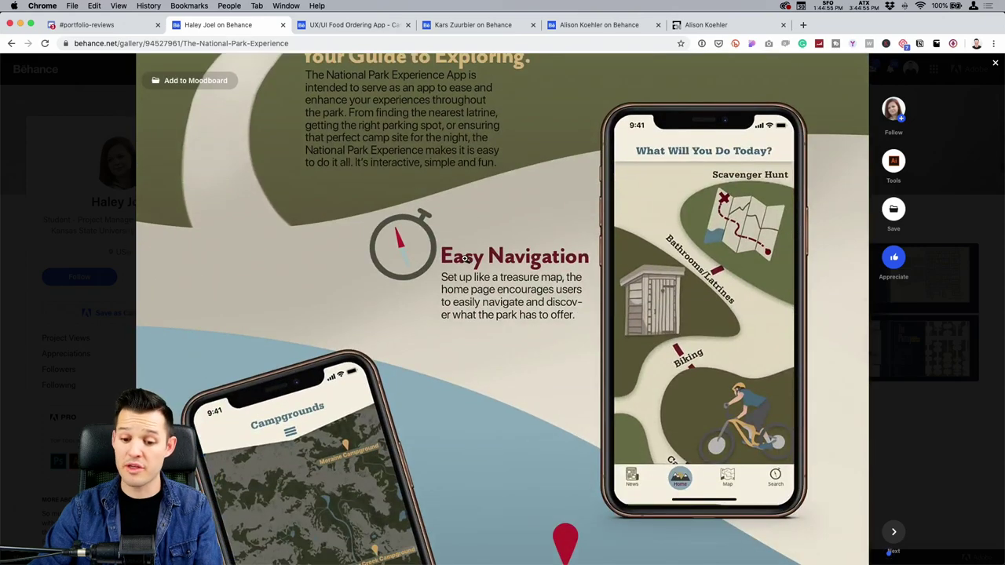
scroll(464, 255, up, 10)
scroll(465, 251, down, 18)
scroll(465, 247, up, 3)
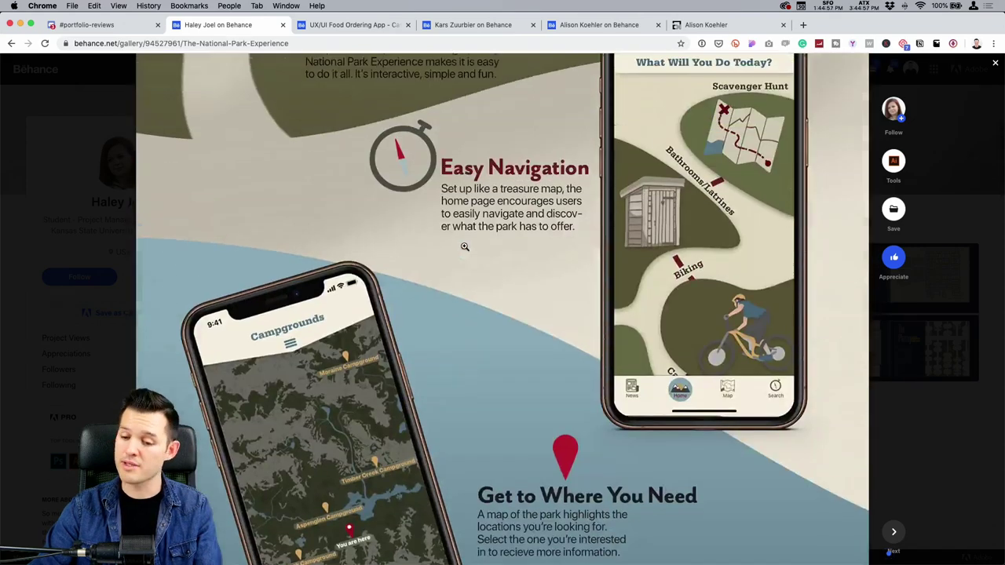
scroll(464, 246, down, 1)
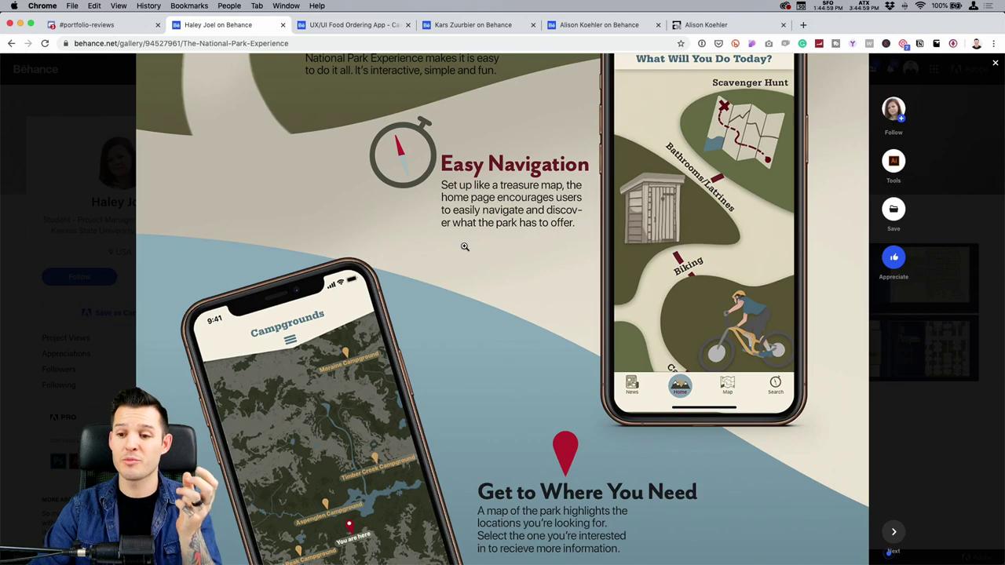
scroll(463, 248, down, 5)
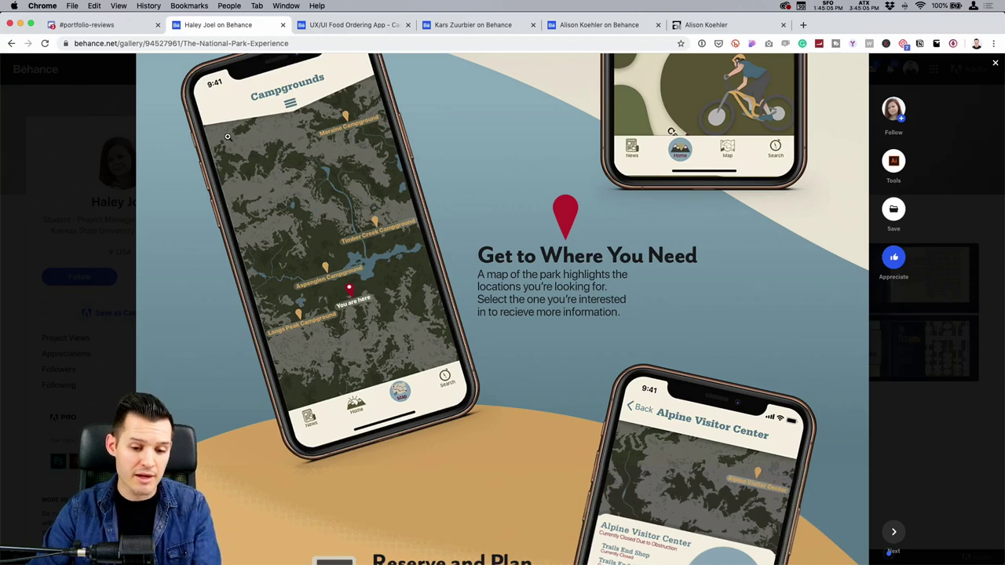
scroll(370, 283, down, 3)
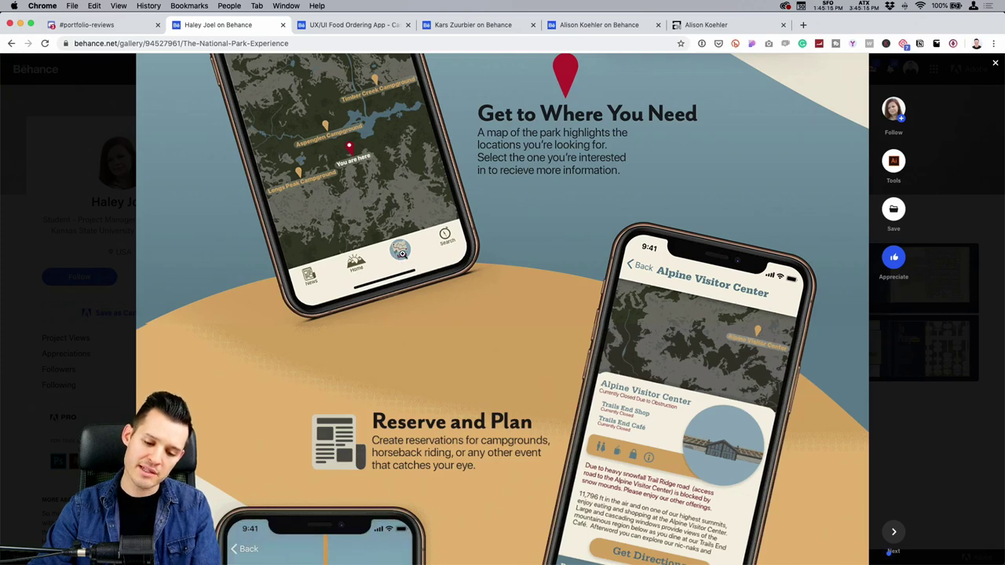
scroll(430, 248, down, 3)
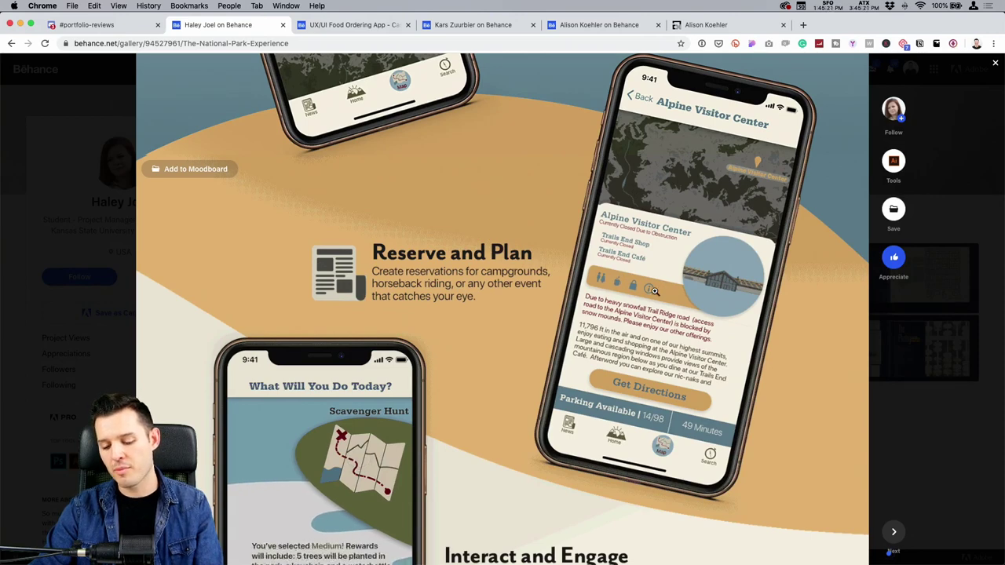
scroll(609, 284, down, 5)
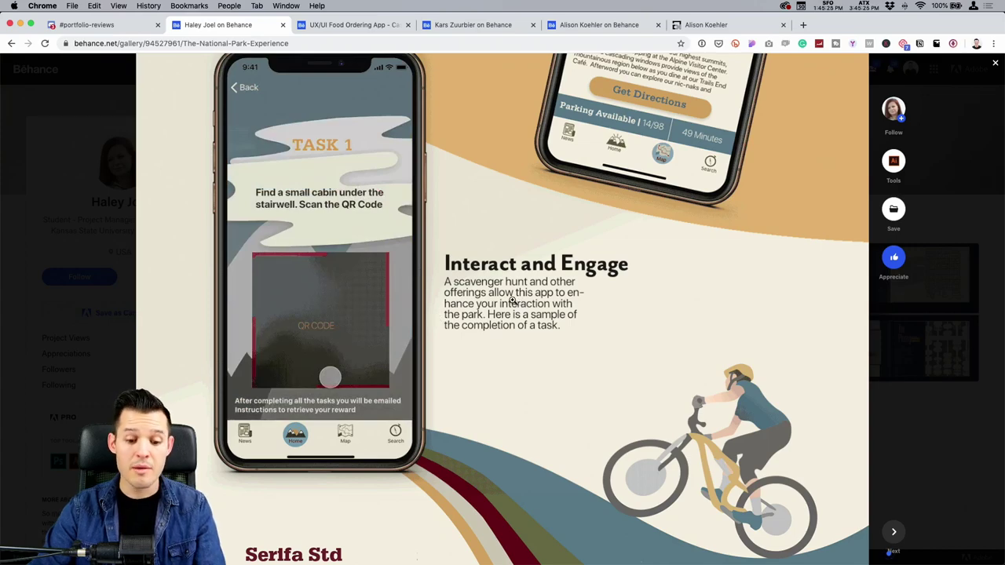
scroll(518, 302, down, 10)
scroll(516, 301, up, 4)
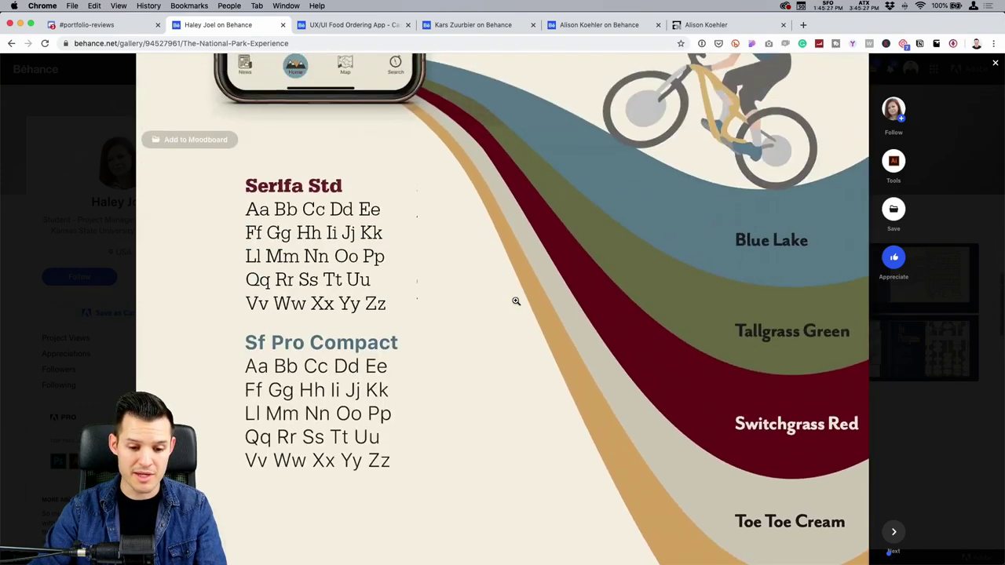
scroll(516, 301, down, 10)
scroll(516, 300, down, 7)
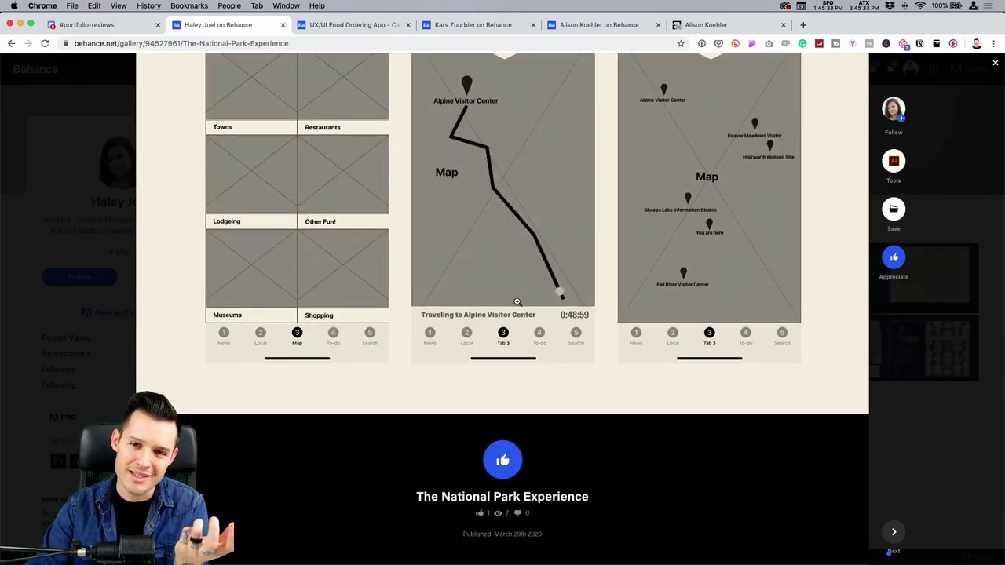
click(893, 257)
Close the project and switch back to the aggregator design in Adobe XD.
scroll(748, 212, up, 20)
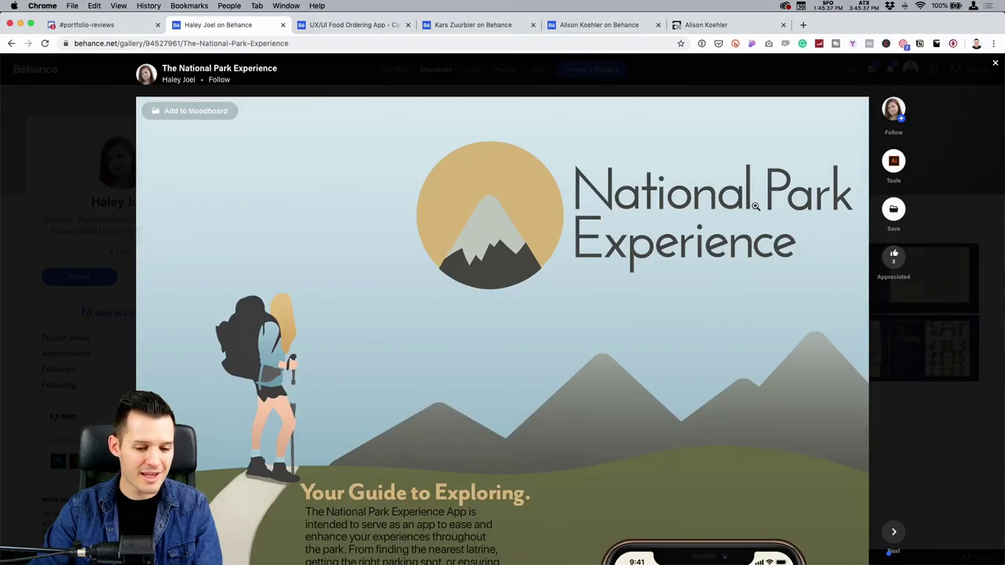
key(Escape)
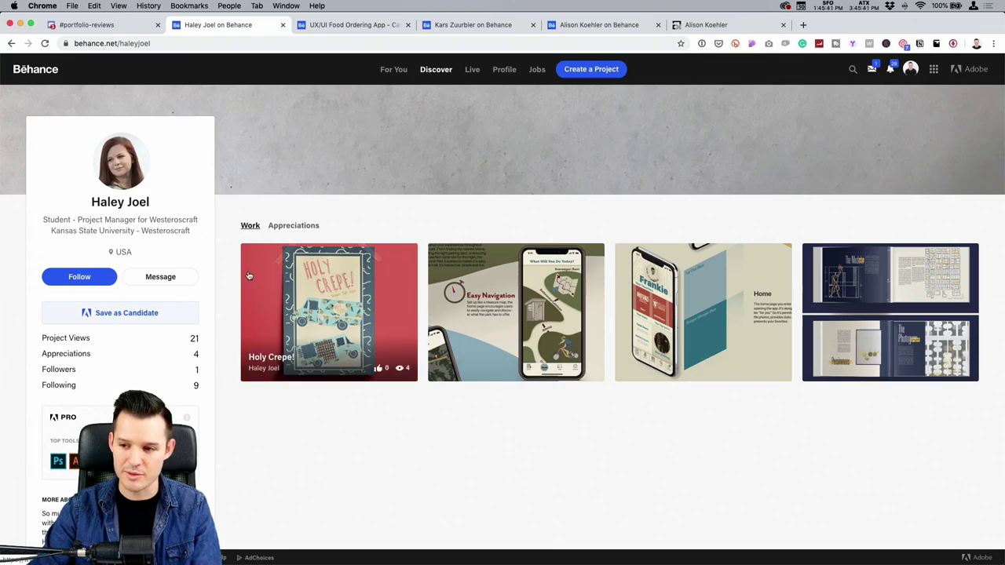
key(ctrl+Right)
key(ctrl+Right)
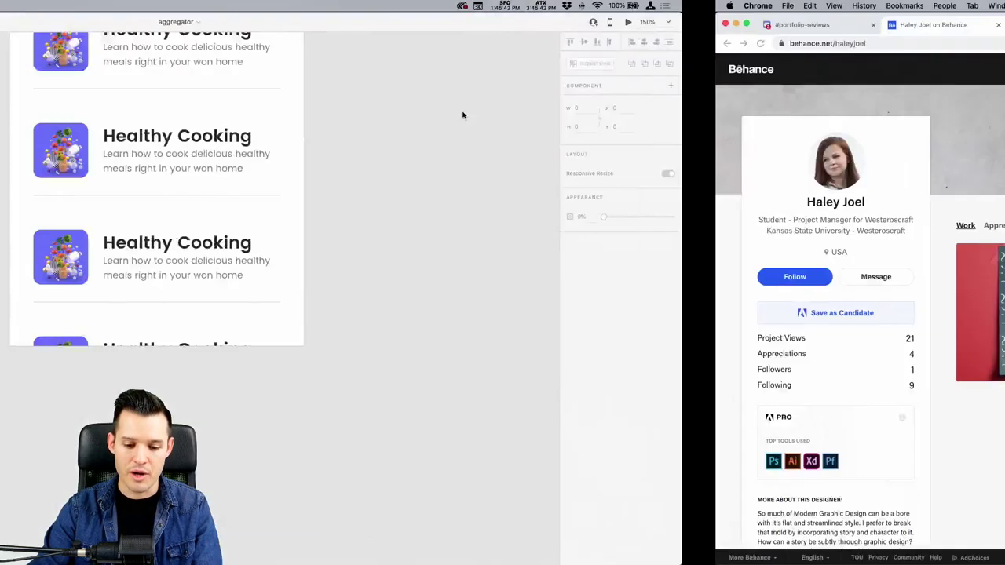
scroll(678, 122, up, 2)
scroll(678, 121, left, 1)
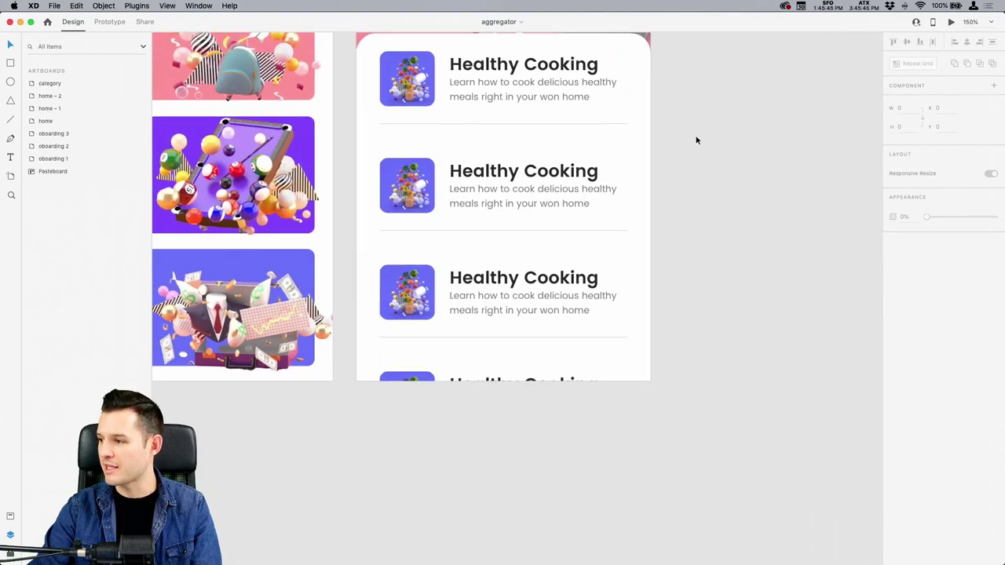
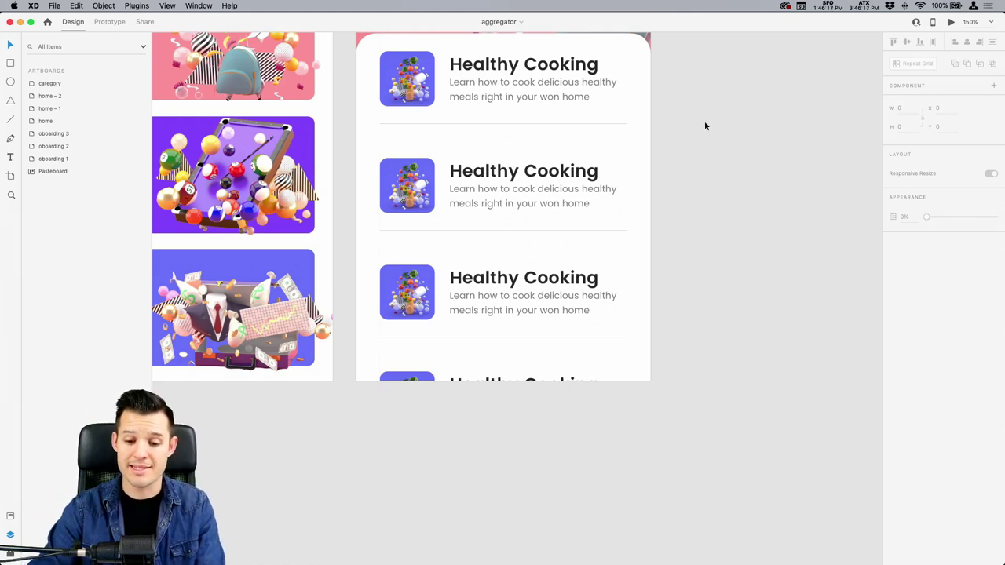
Drop the first Healthy Cooking cell's shadow alpha from 16% to 6%.
scroll(715, 137, up, 5)
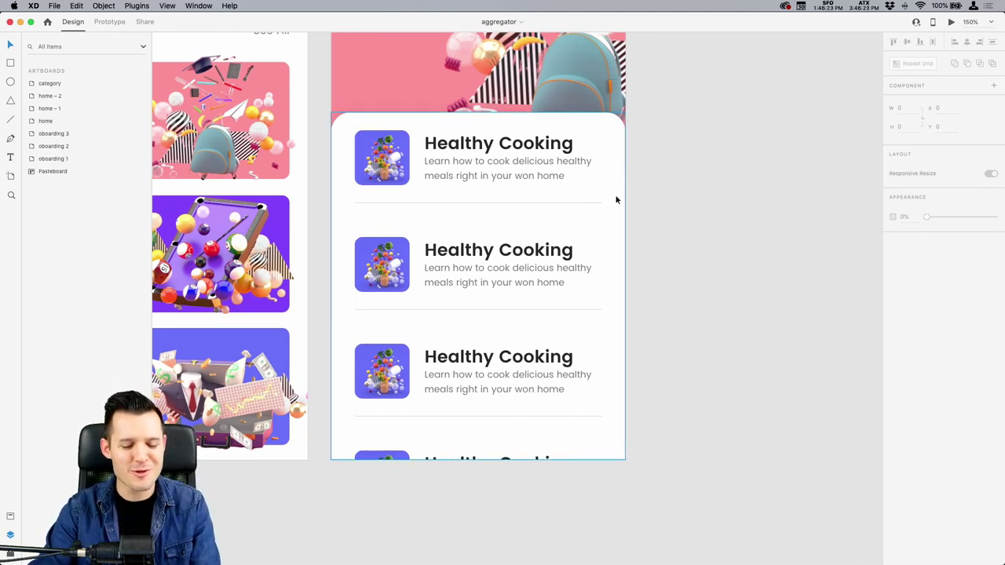
double_click(522, 206)
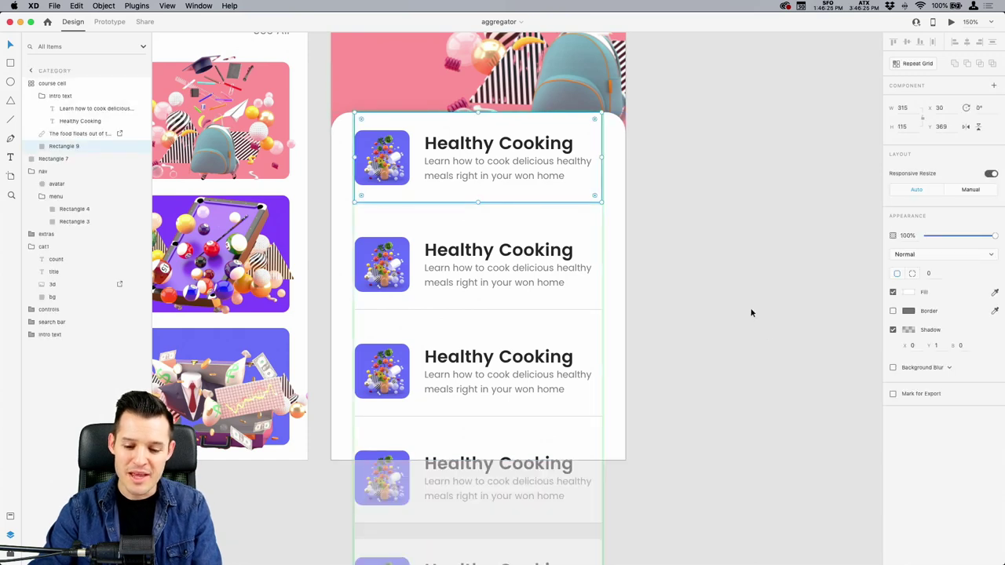
click(908, 329)
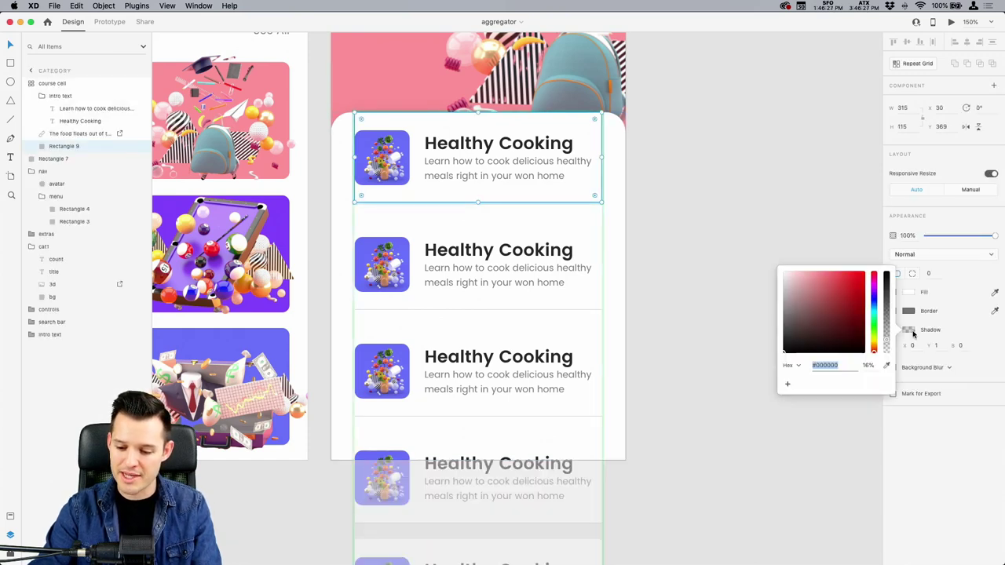
drag(887, 345, 887, 350)
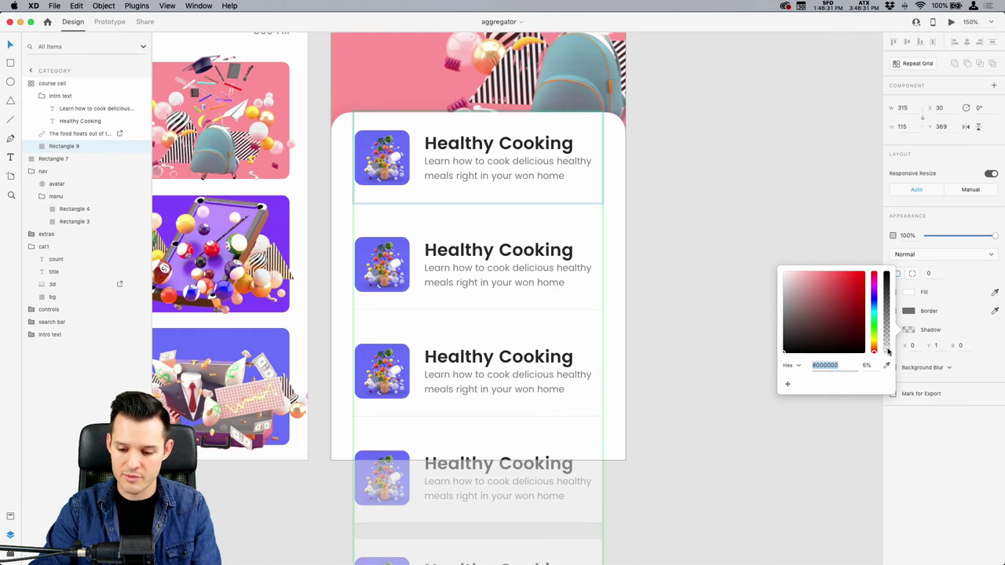
click(766, 266)
Adjust the gap between the repeated Healthy Cooking cells in the repeat grid.
scroll(736, 198, up, 1)
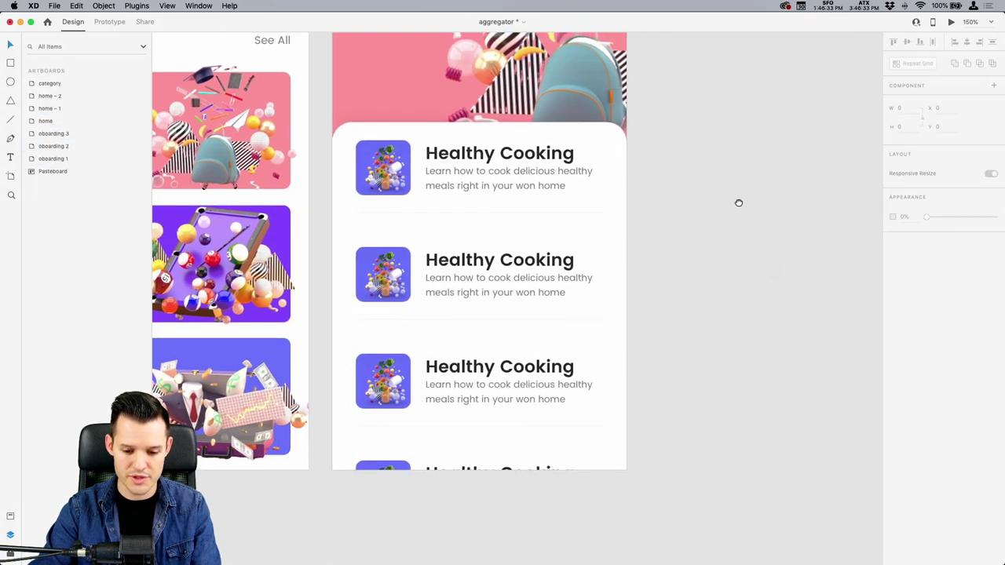
click(538, 259)
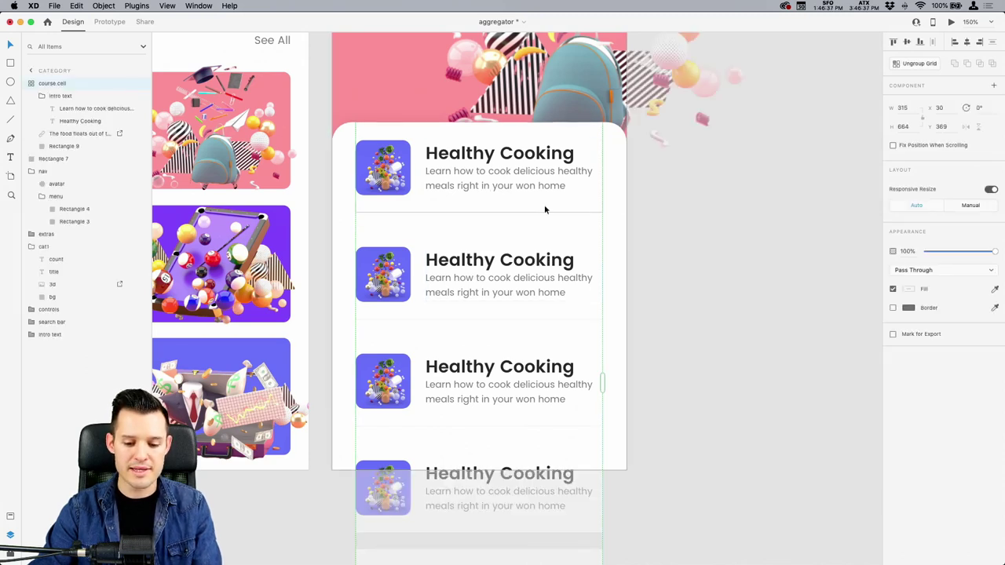
scroll(416, 225, up, 5)
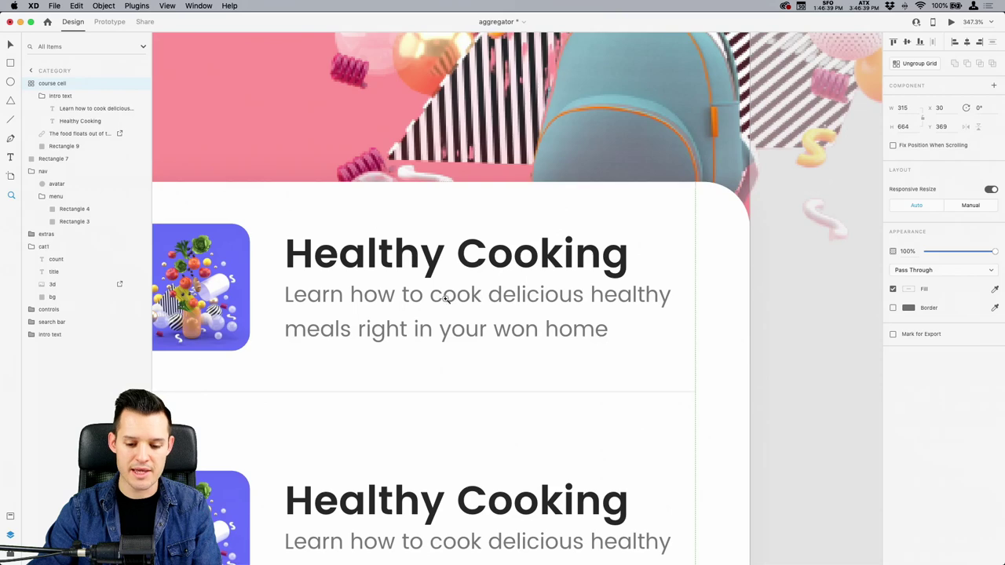
drag(442, 294, 564, 251)
scroll(564, 252, down, 3)
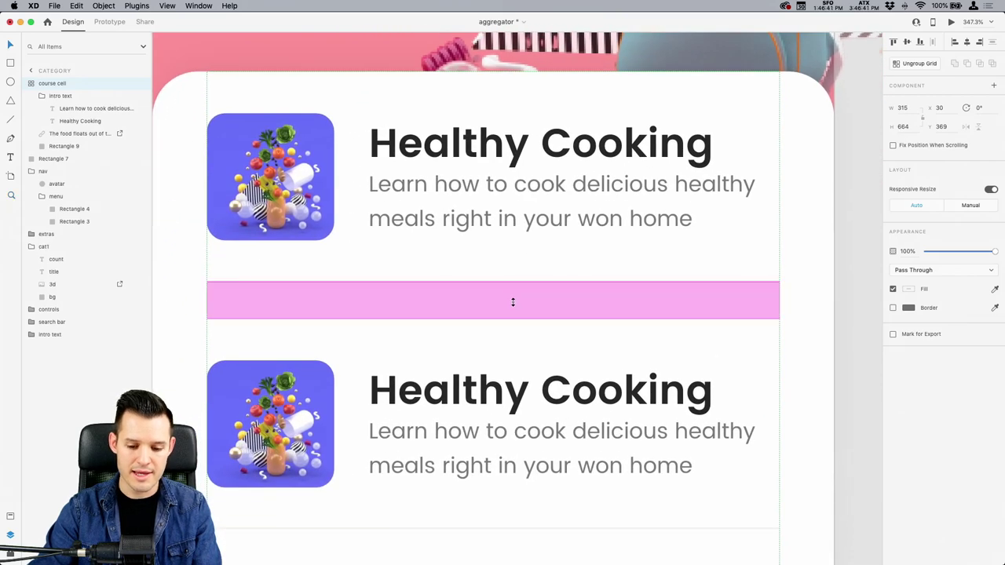
drag(511, 298, 519, 264)
click(849, 324)
key(super+minus)
key(super+minus)
key(super+minus)
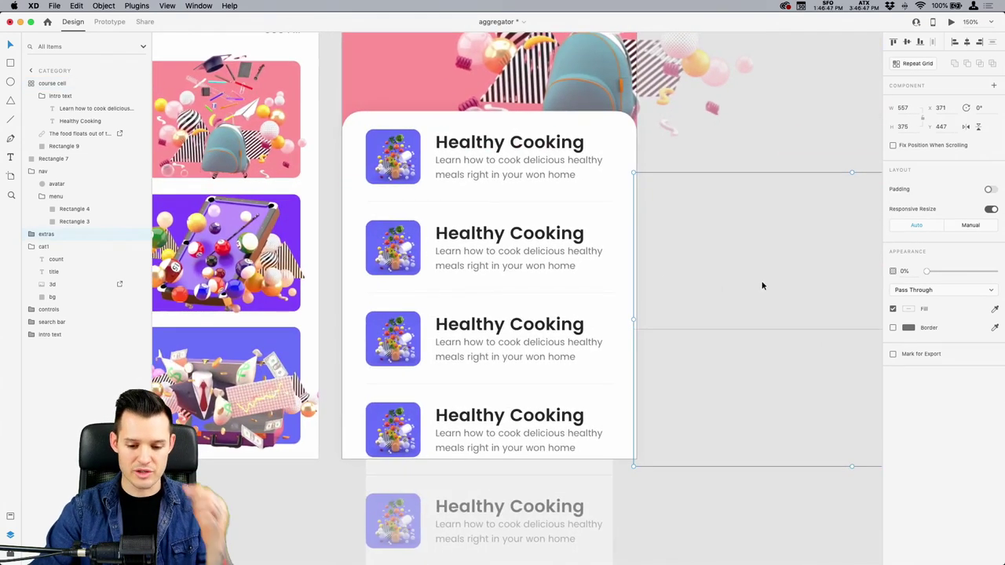
key(super+z)
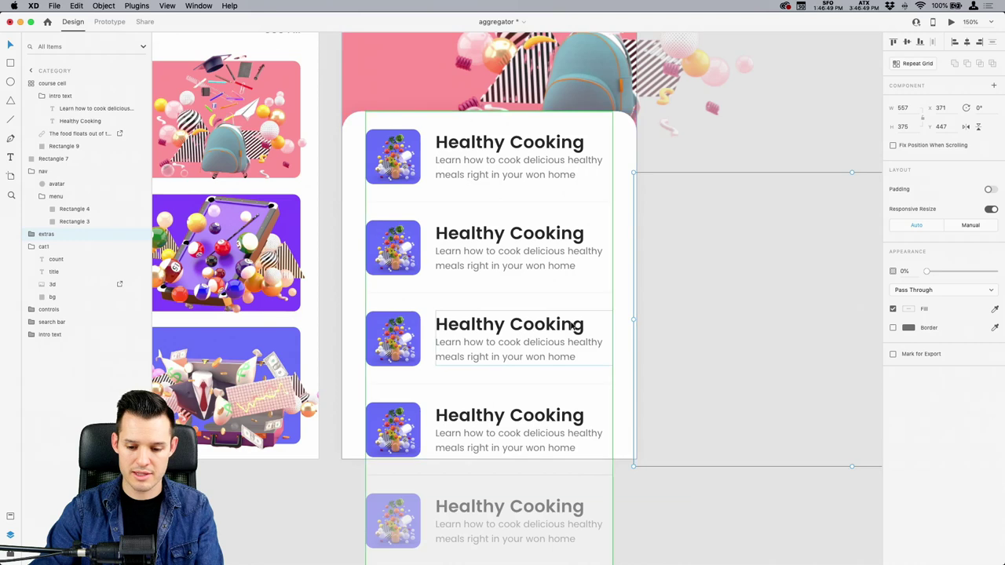
click(695, 476)
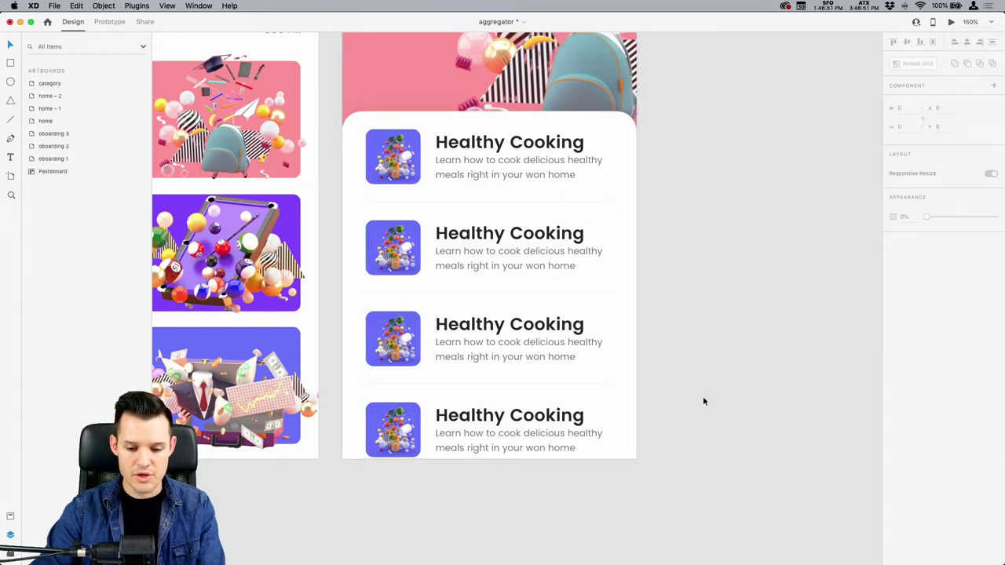
scroll(699, 385, up, 2)
scroll(699, 384, right, 1)
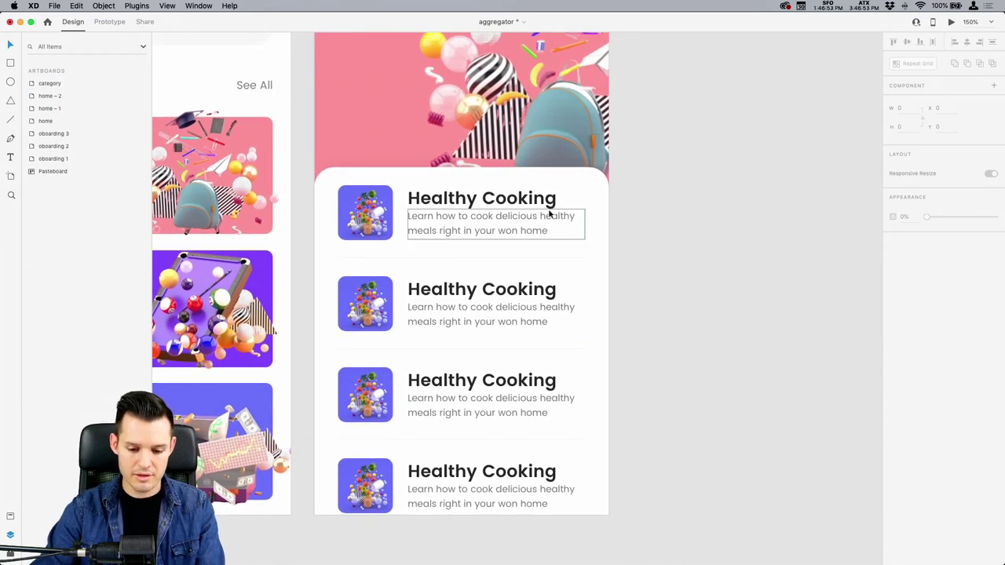
drag(671, 314, 708, 316)
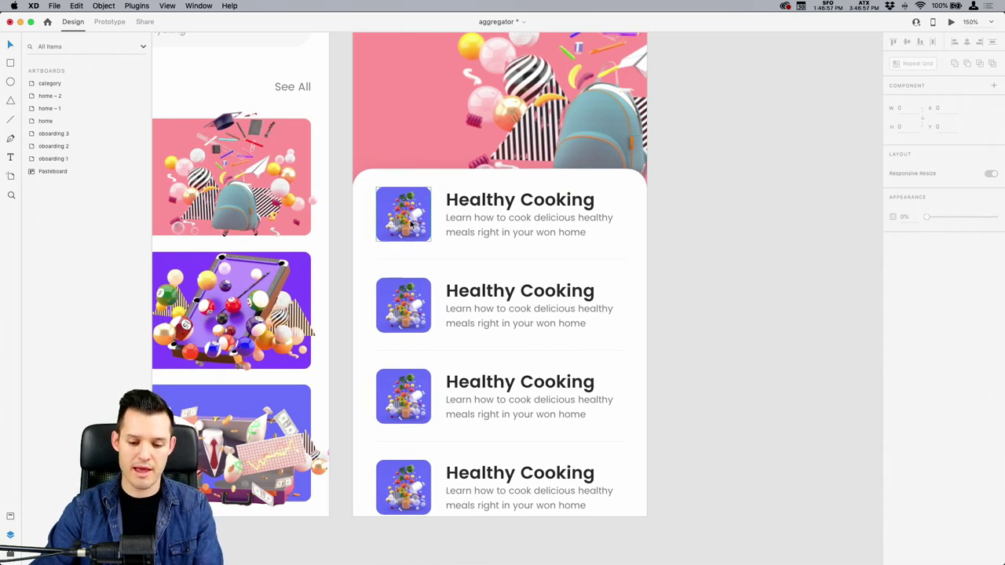
Make the first cell's background rectangle taller, from H 115 to 125.
click(593, 210)
double_click(596, 210)
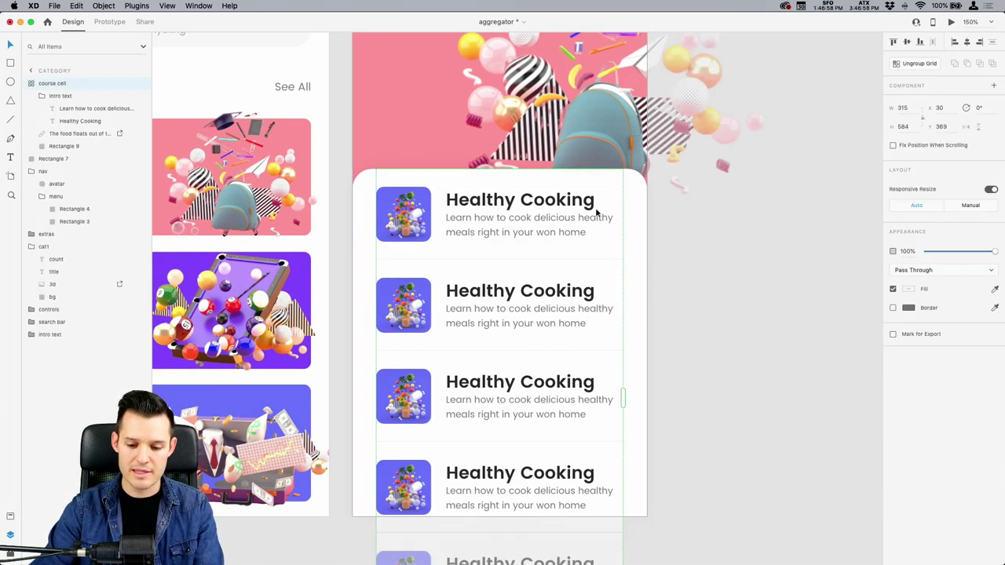
click(768, 307)
double_click(511, 226)
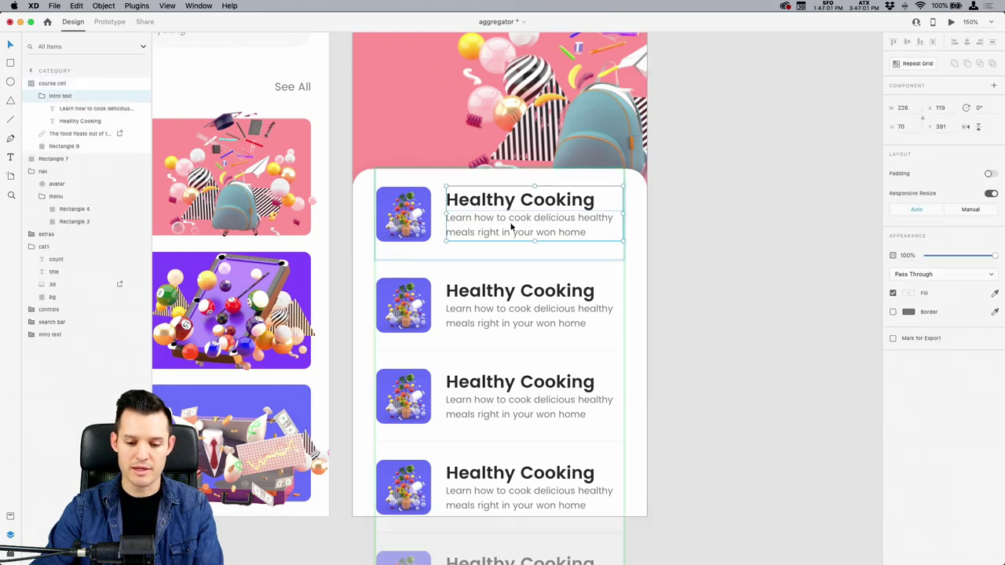
click(503, 259)
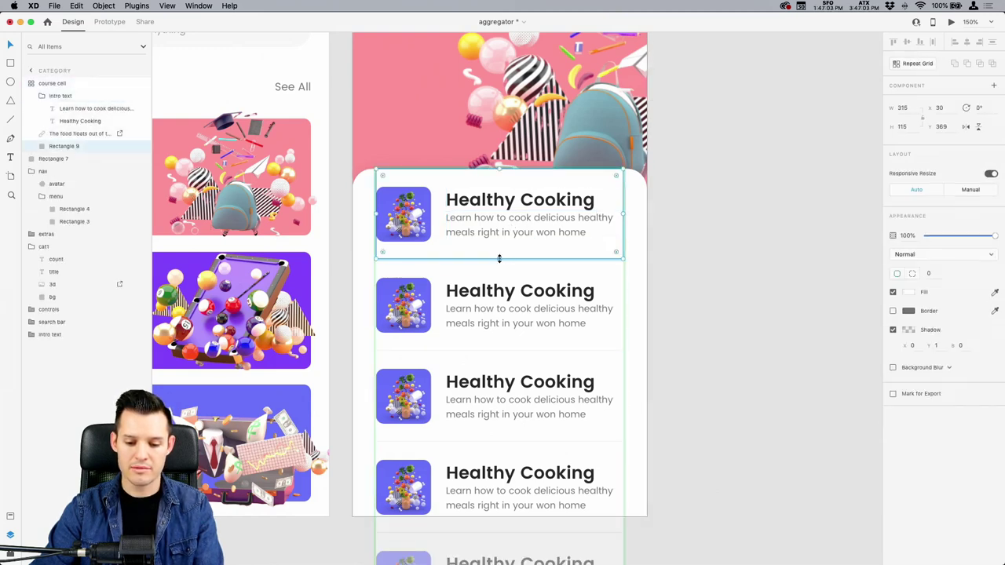
drag(499, 258, 502, 269)
click(657, 258)
Widen the course grid's row spacing, then undo the last spacing change.
click(517, 265)
click(708, 246)
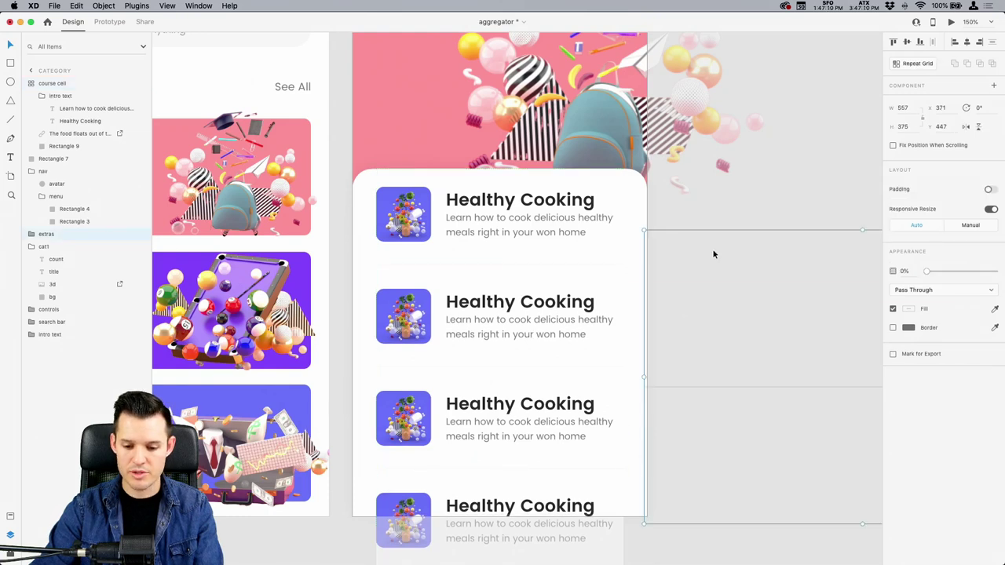
click(664, 537)
scroll(727, 322, up, 1)
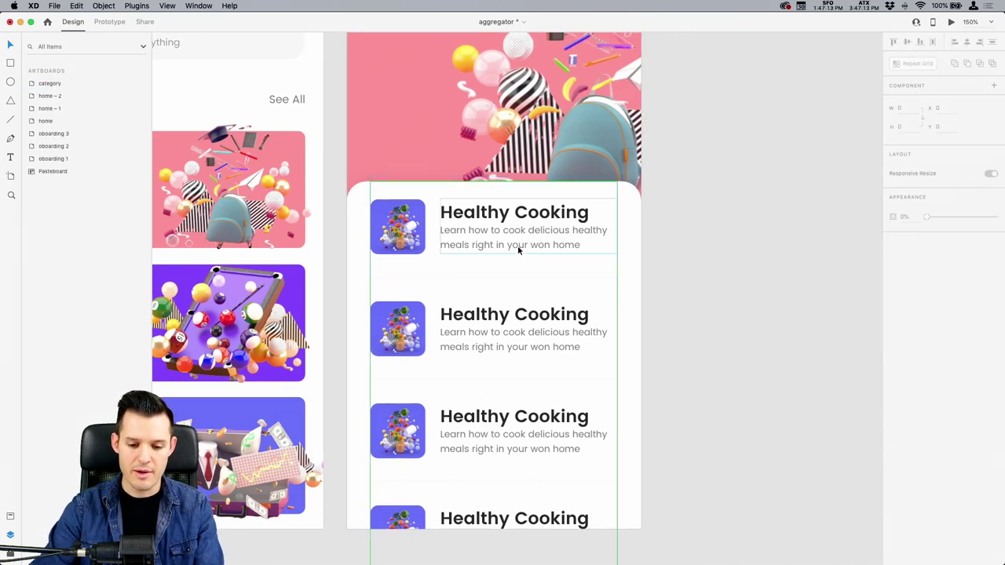
click(517, 246)
key(ctrl+z)
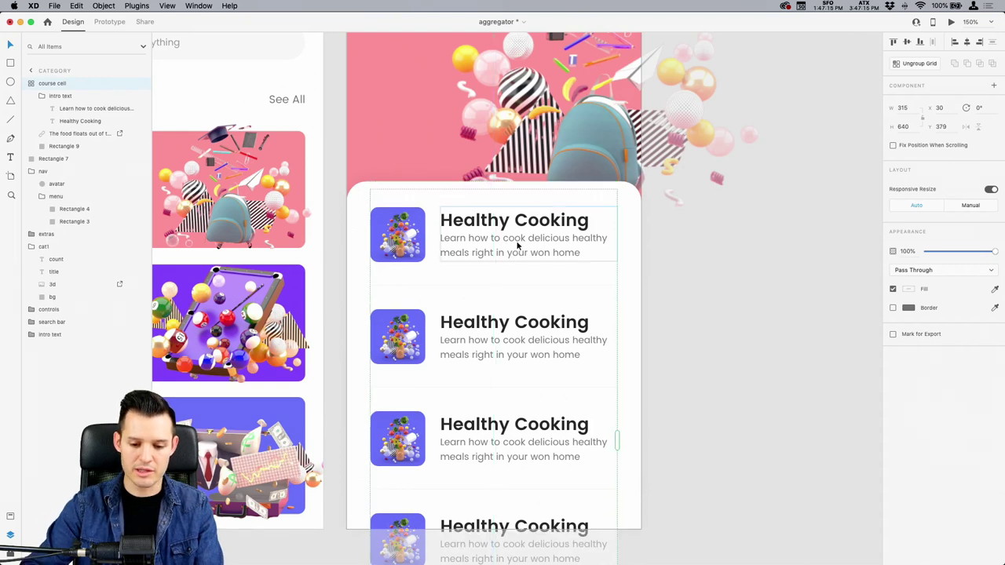
click(807, 507)
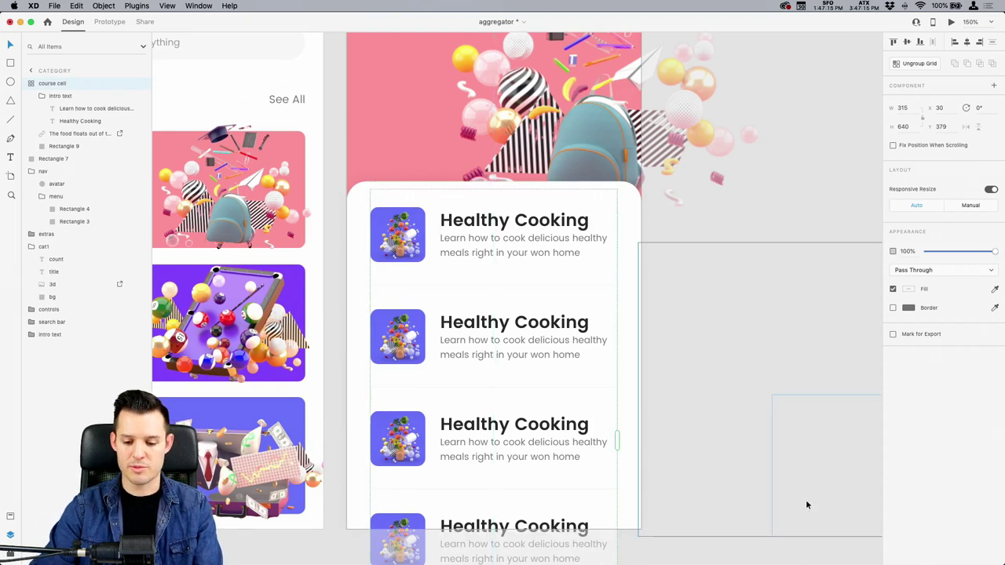
click(834, 176)
scroll(754, 198, left, 2)
scroll(753, 198, down, 1)
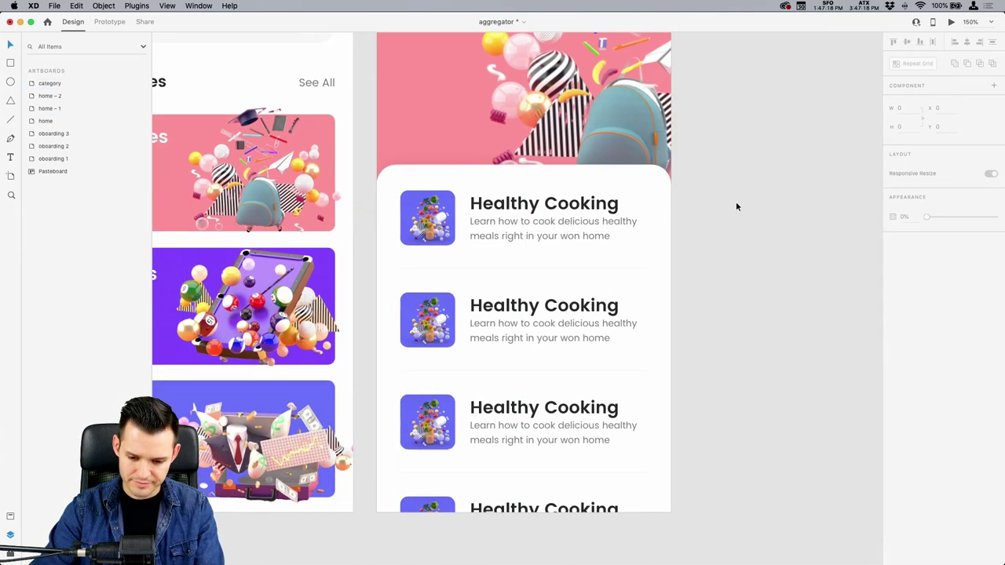
Select the first cell's course image inside the repeat grid.
double_click(428, 220)
click(422, 320)
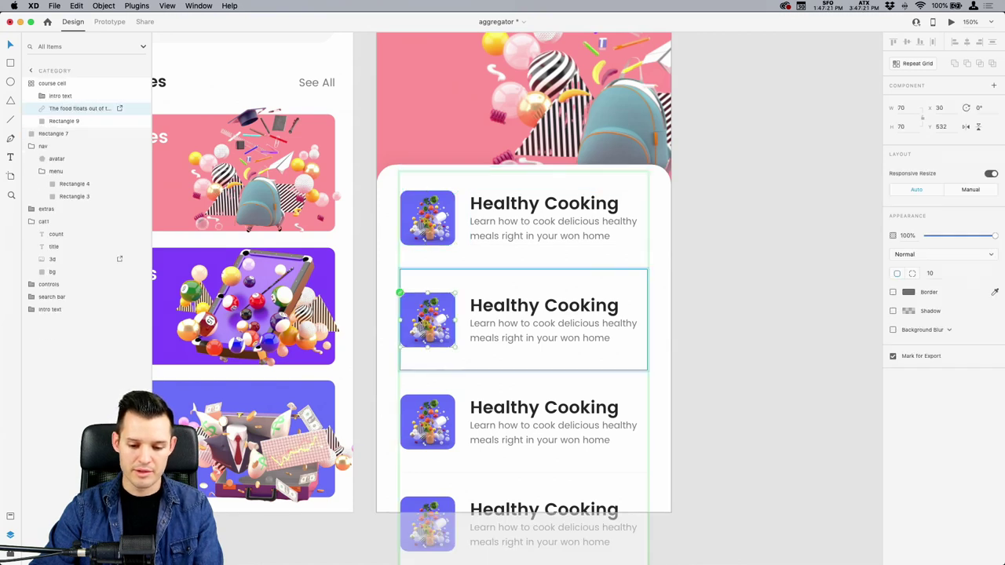
key(Escape)
double_click(430, 420)
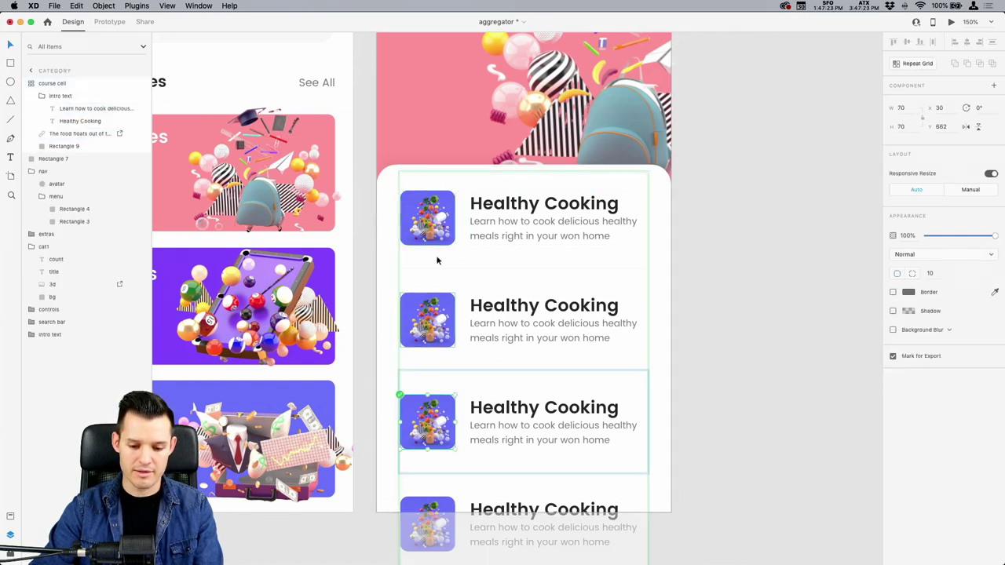
click(437, 229)
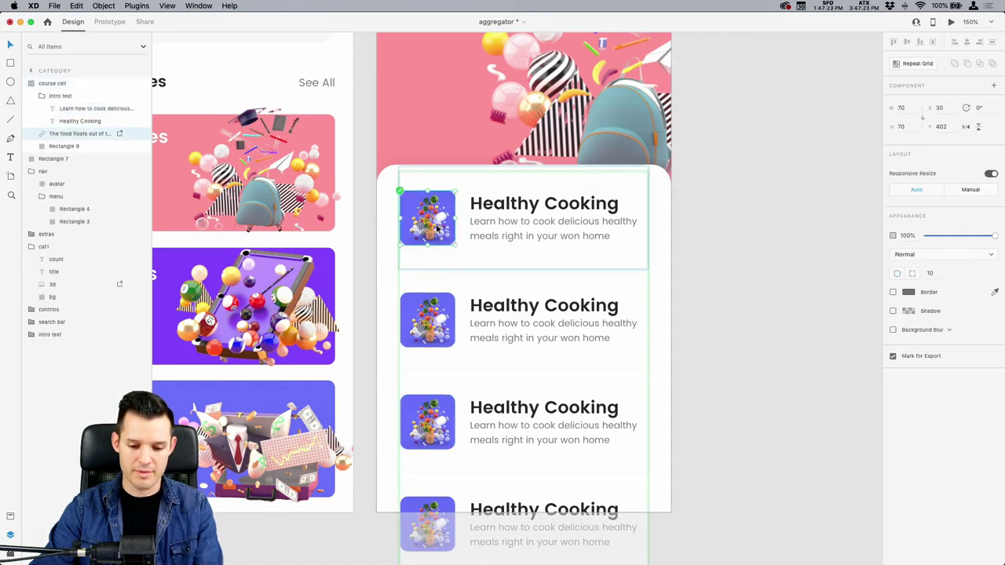
click(425, 319)
key(Escape)
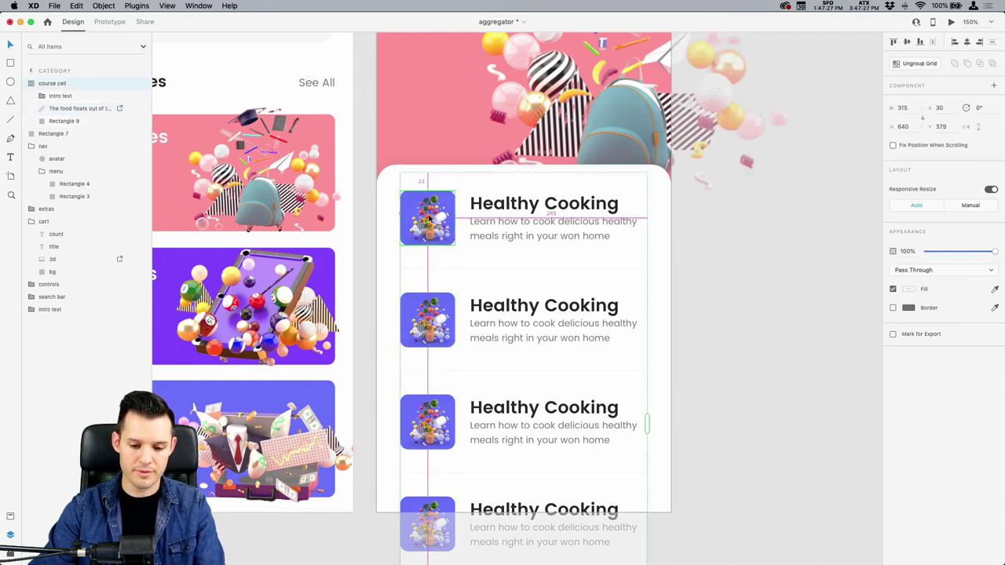
click(426, 220)
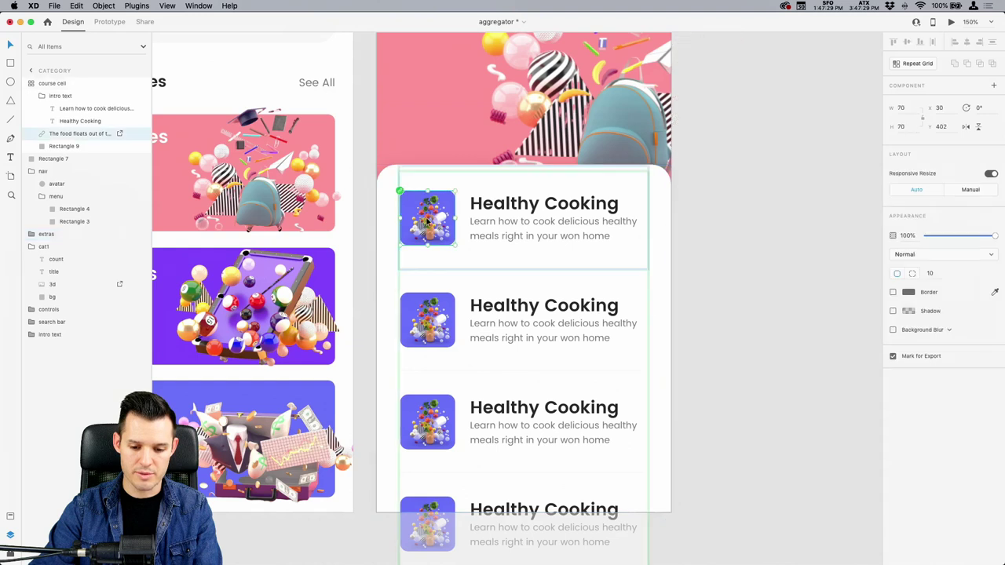
key(super+Tab)
key(Escape)
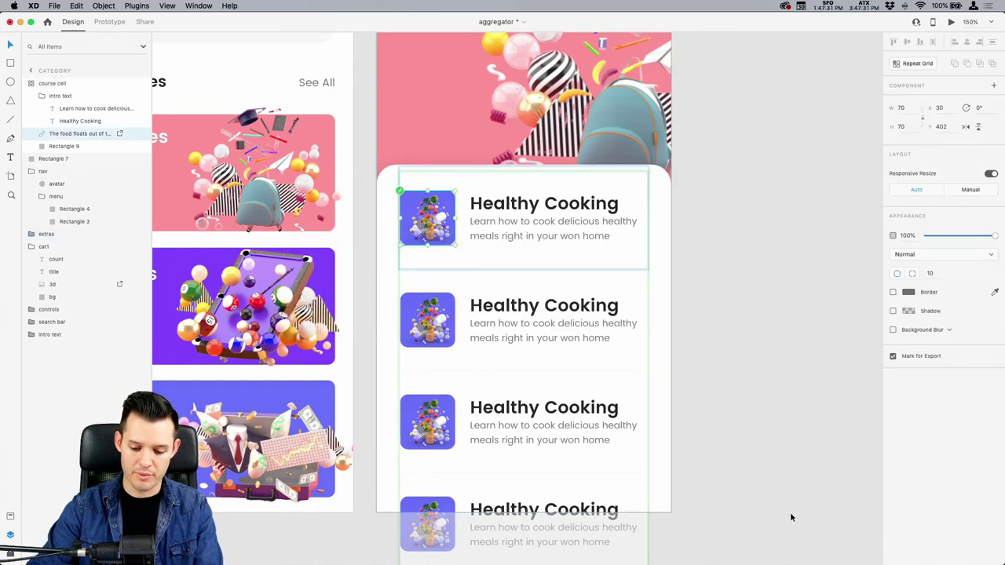
Drop several CC Libraries 3D graphics onto the course images so each cell differs.
key(super+shift+l)
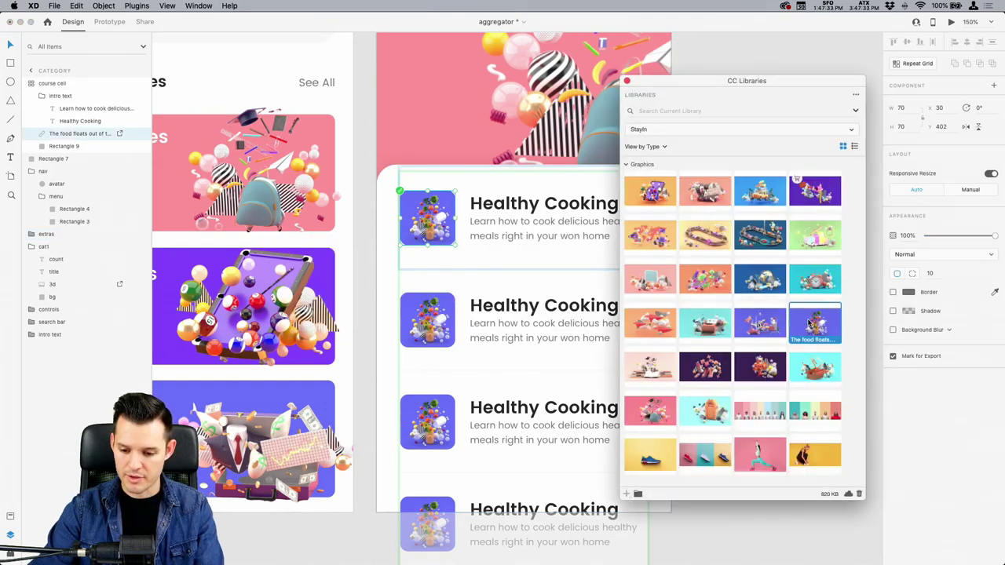
key(shift+Left)
key(shift+Left)
key(shift+Left)
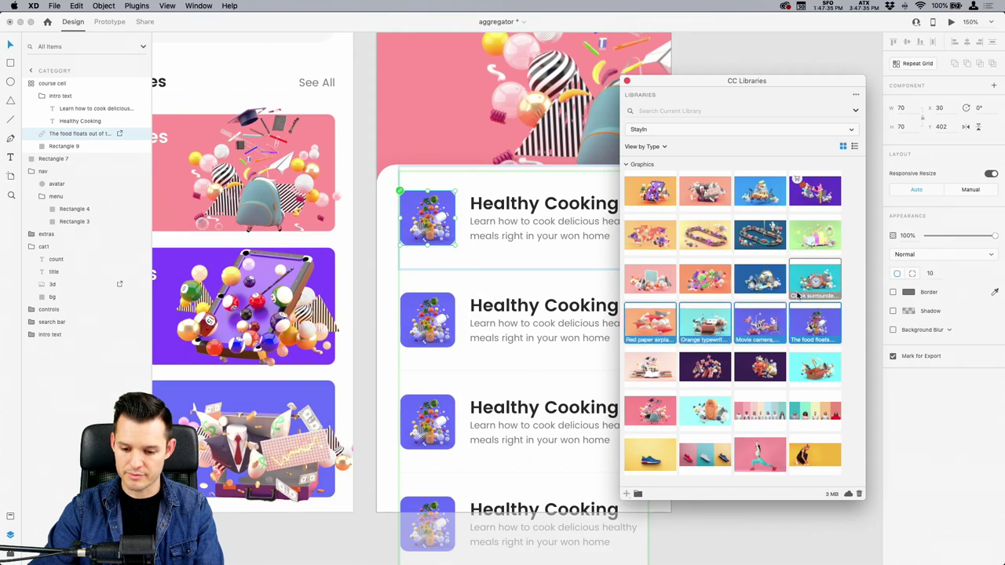
key(shift+Left)
key(shift+Left)
key(shift+Left)
drag(810, 290, 430, 226)
click(777, 559)
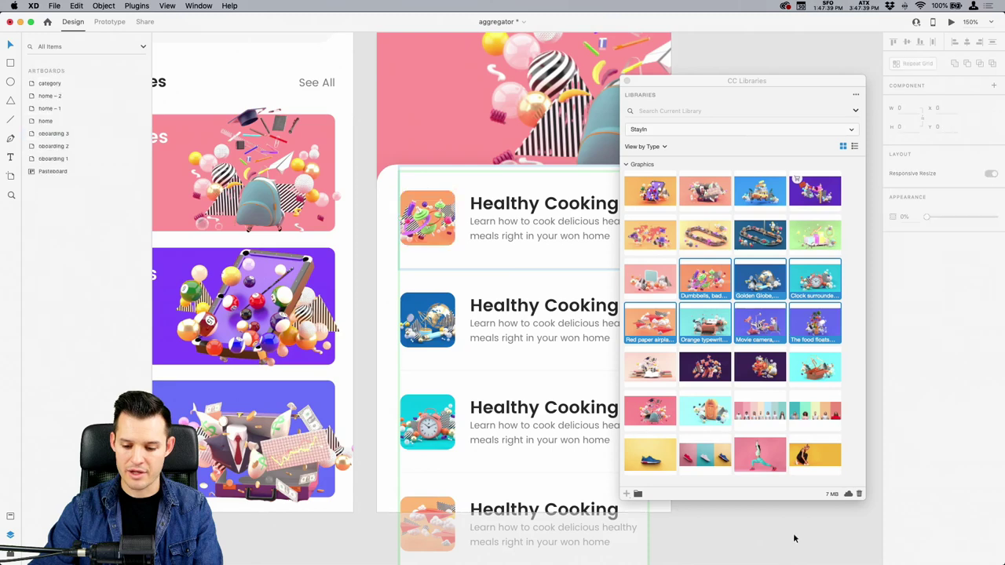
click(627, 82)
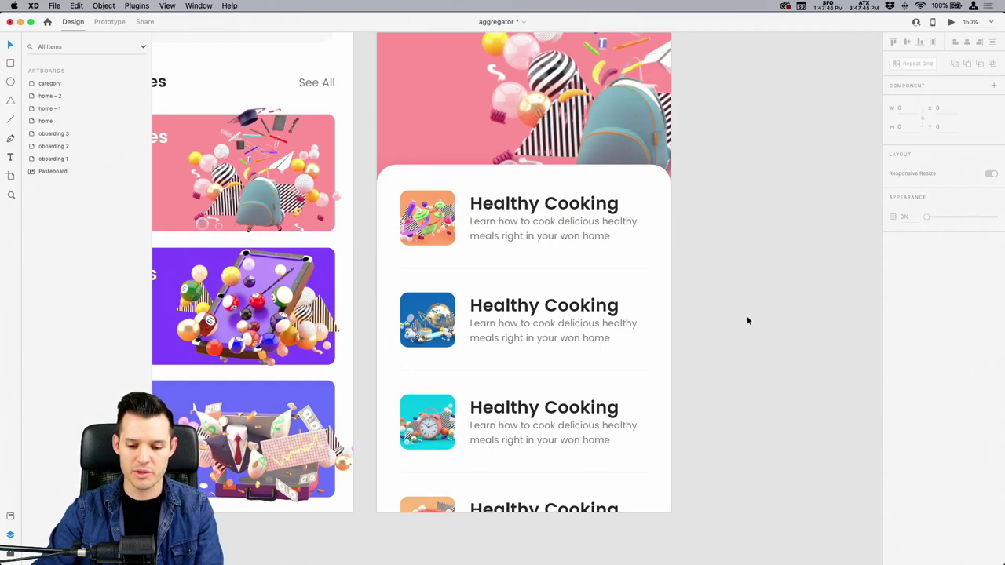
Retitle the first list heading 'Home Workouts'.
double_click(518, 202)
double_click(519, 201)
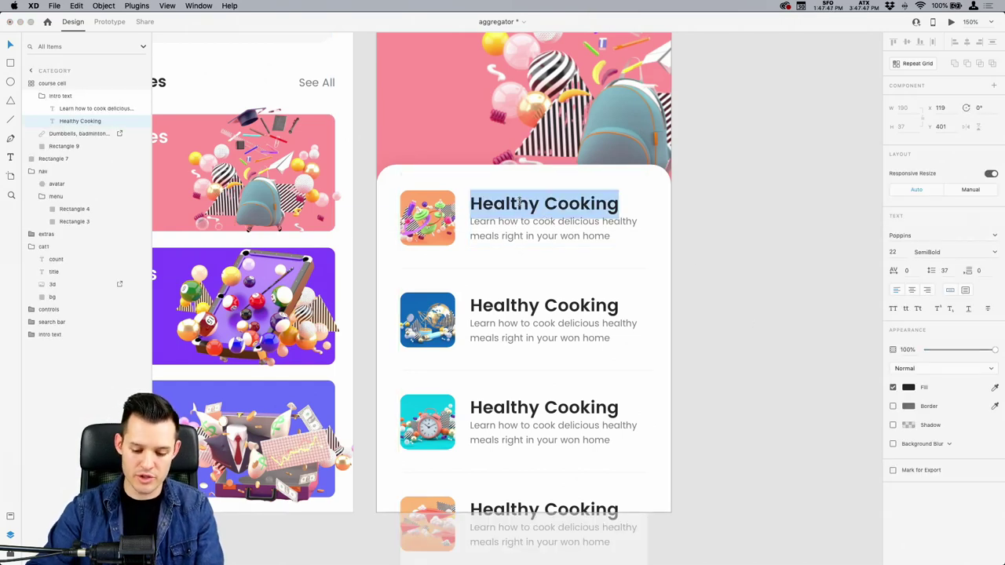
text(Home Work)
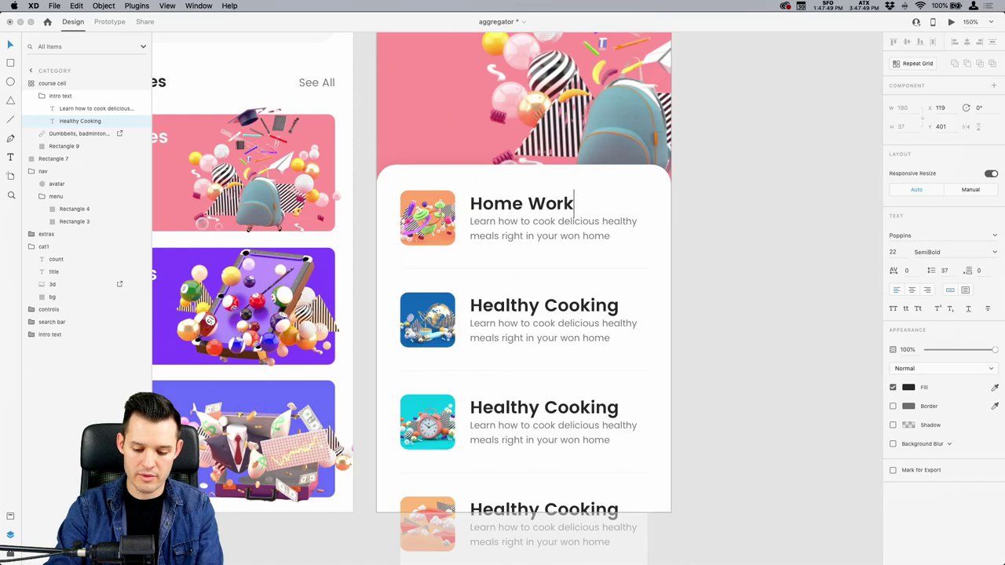
text(outs)
key(Escape)
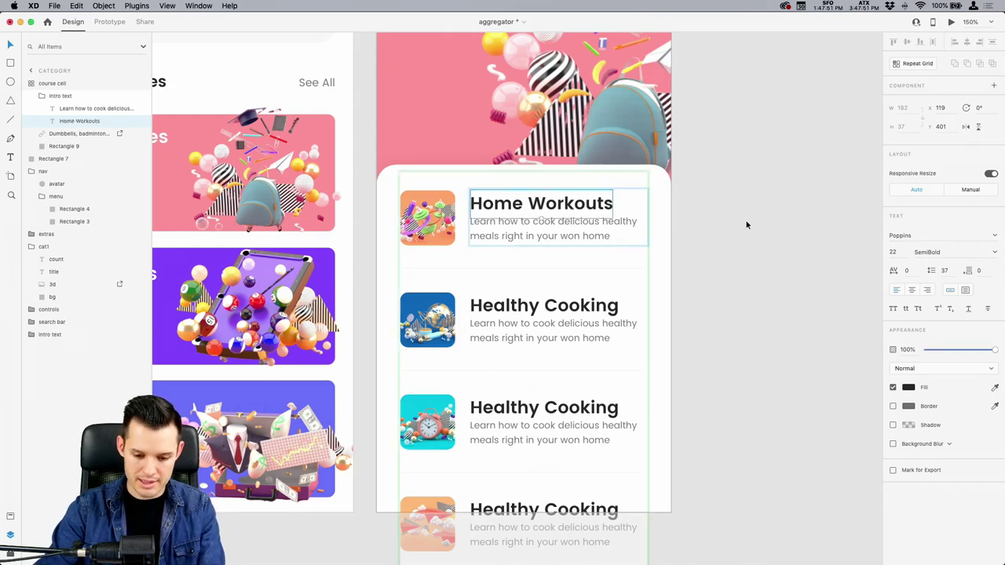
Retitle the second list heading 'Study Subjects'.
scroll(303, 385, up, 5)
drag(325, 206, 549, 407)
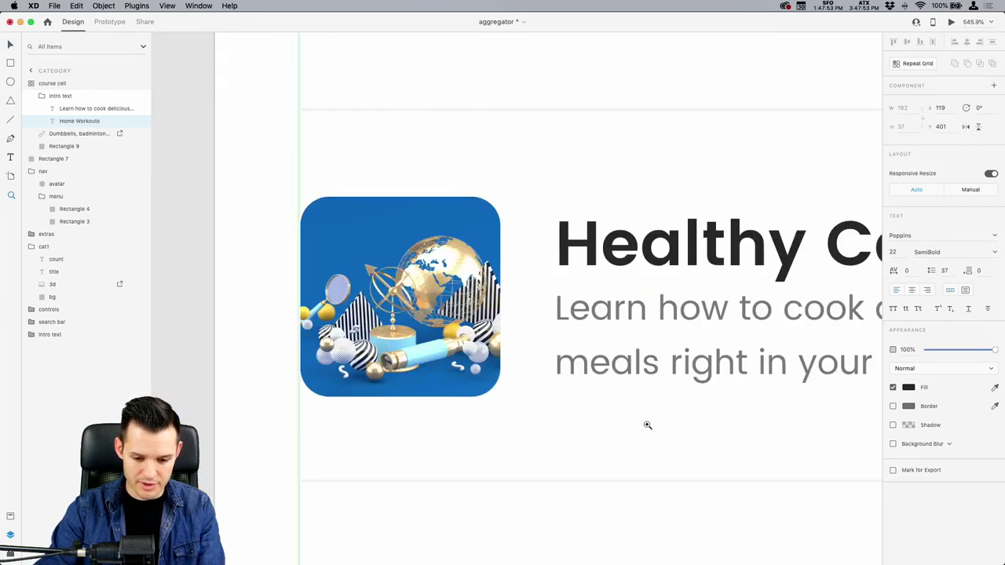
scroll(717, 422, right, 3)
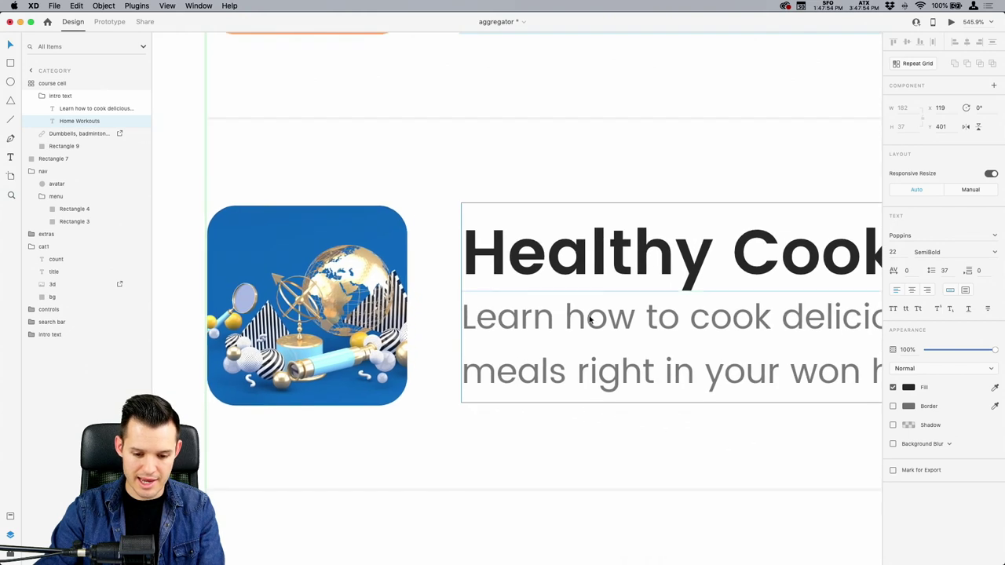
click(559, 246)
double_click(559, 245)
text(S)
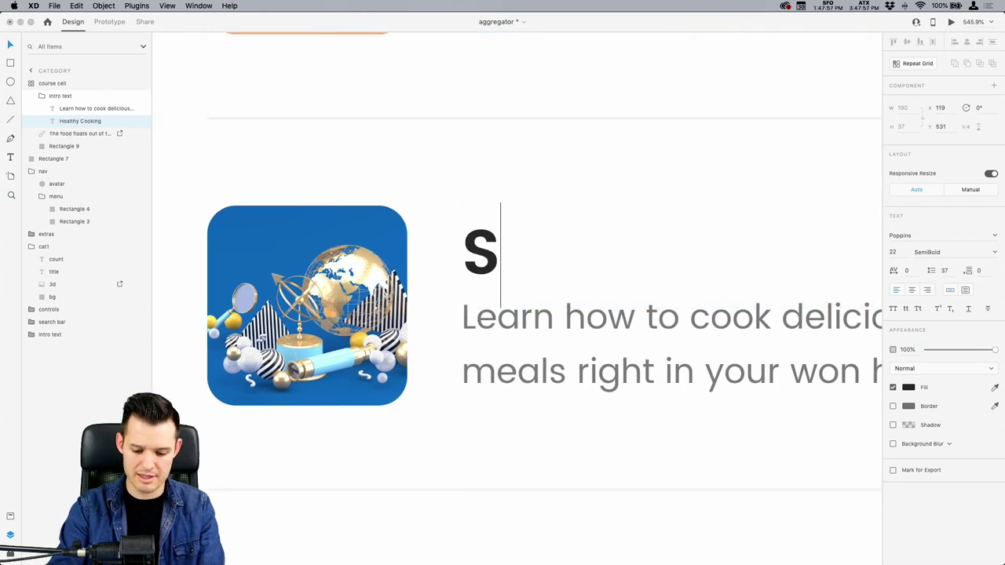
text(tudy Sub)
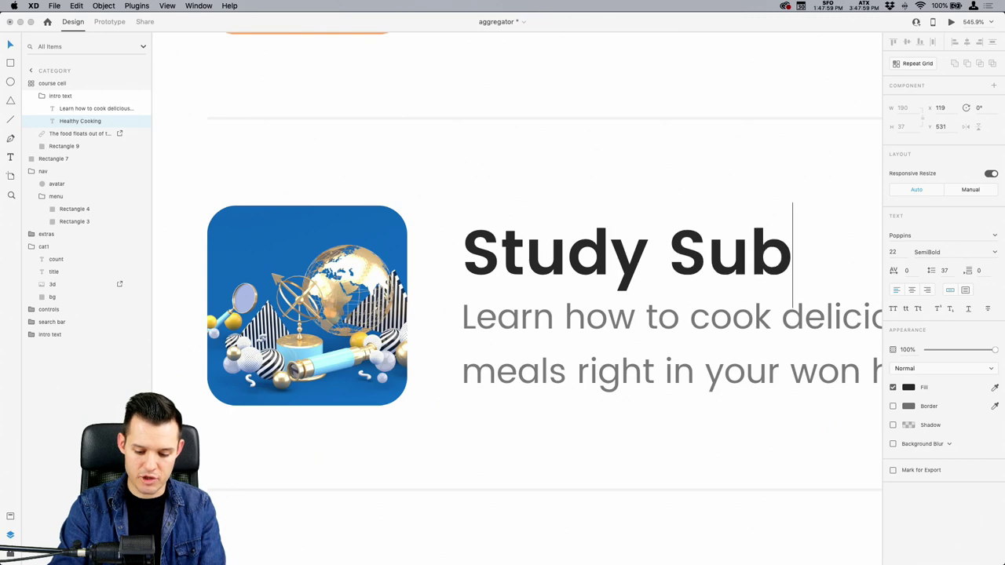
text(jects)
key(Escape)
key(super+minus)
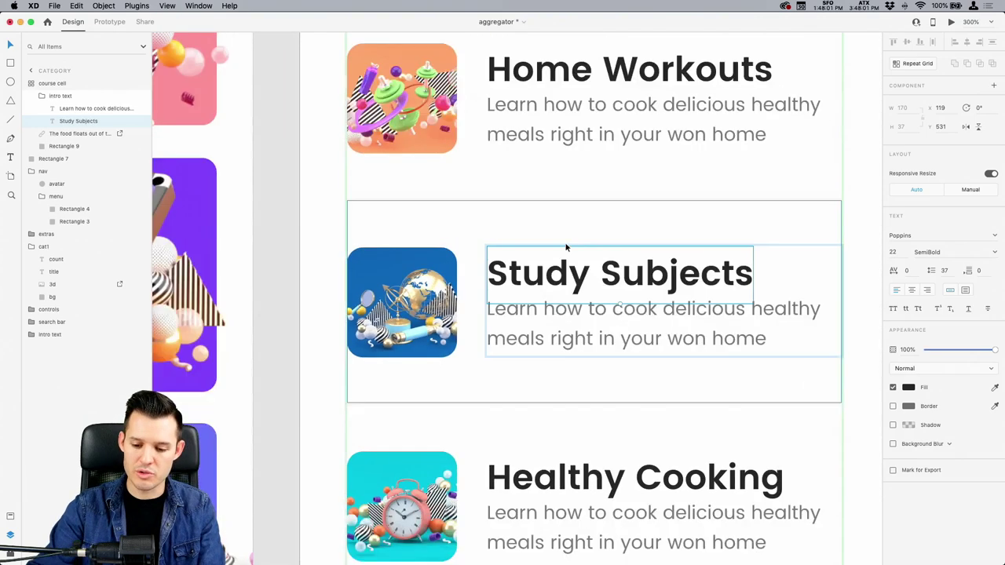
key(super+minus)
click(749, 262)
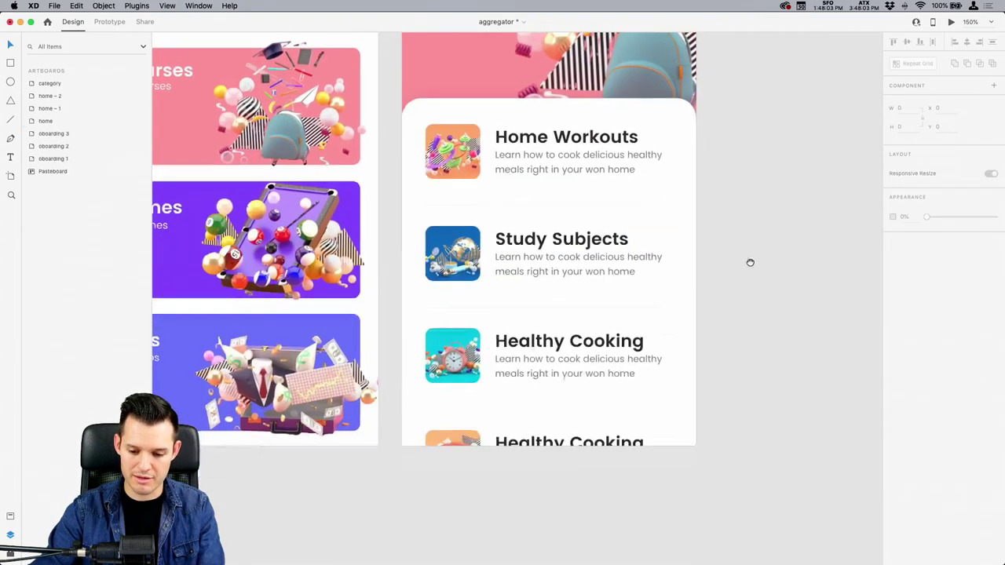
Retitle the third list heading 'Routines & Habits'.
key(super+plus)
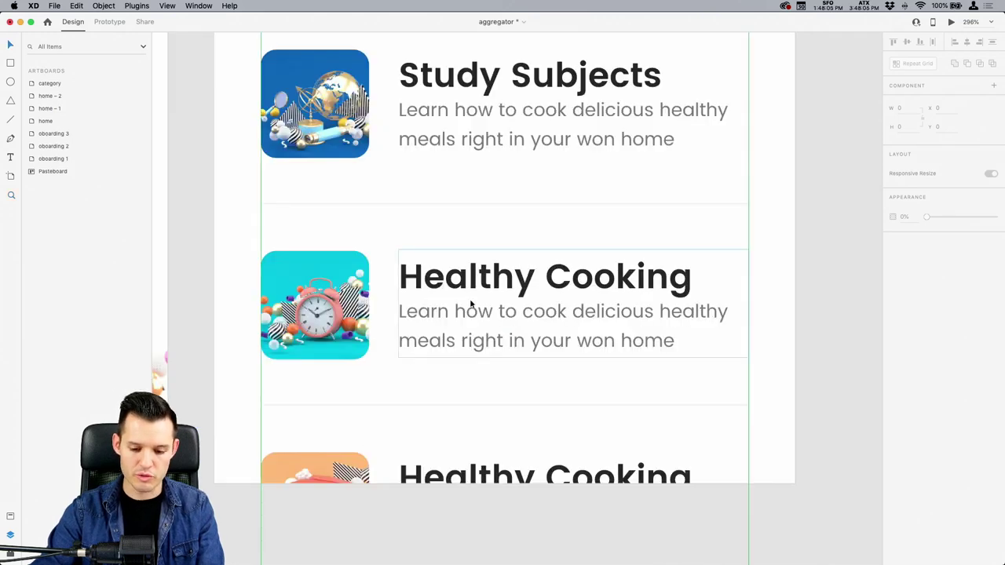
double_click(474, 276)
key(super+a)
text(Rou)
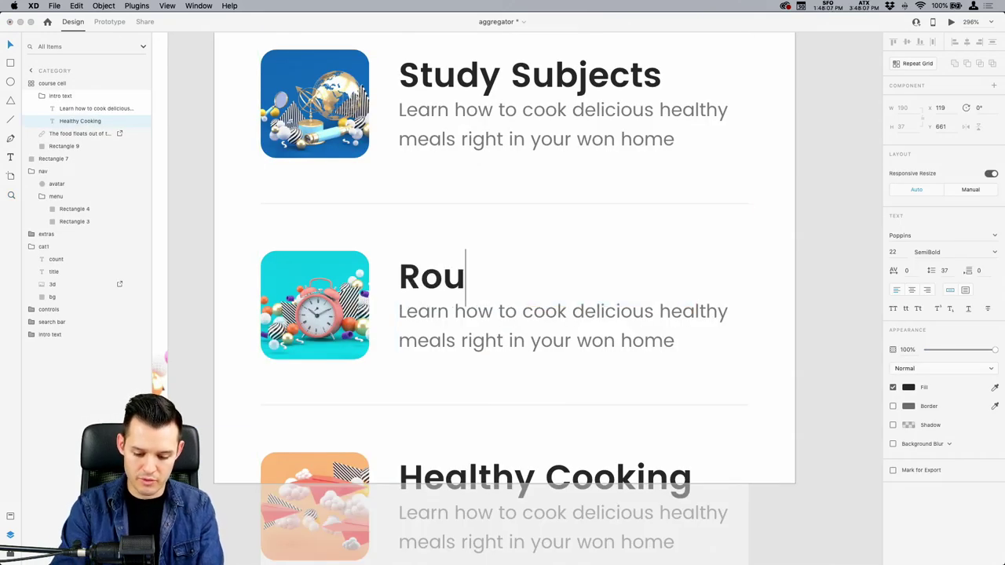
text(tines)
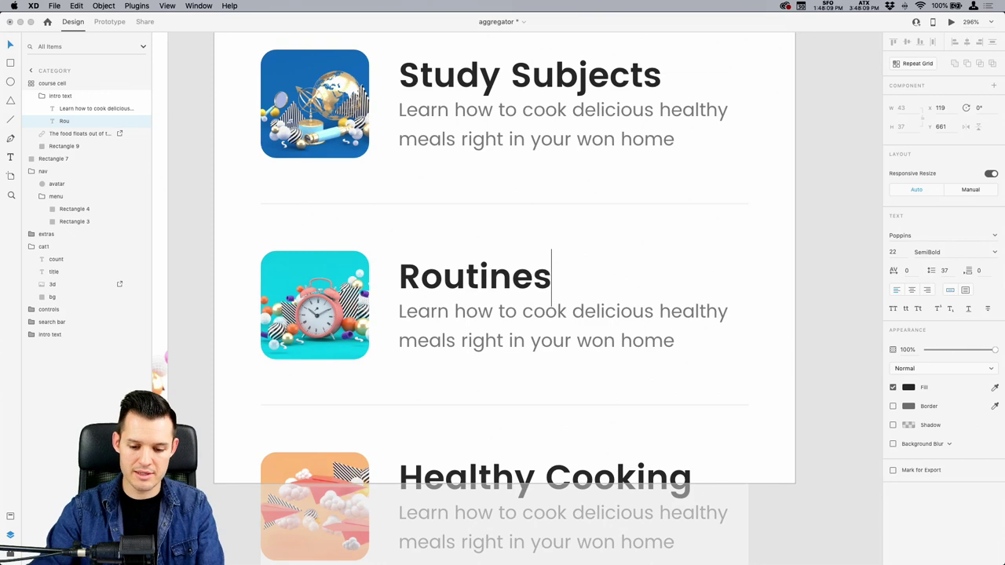
text( & Habits)
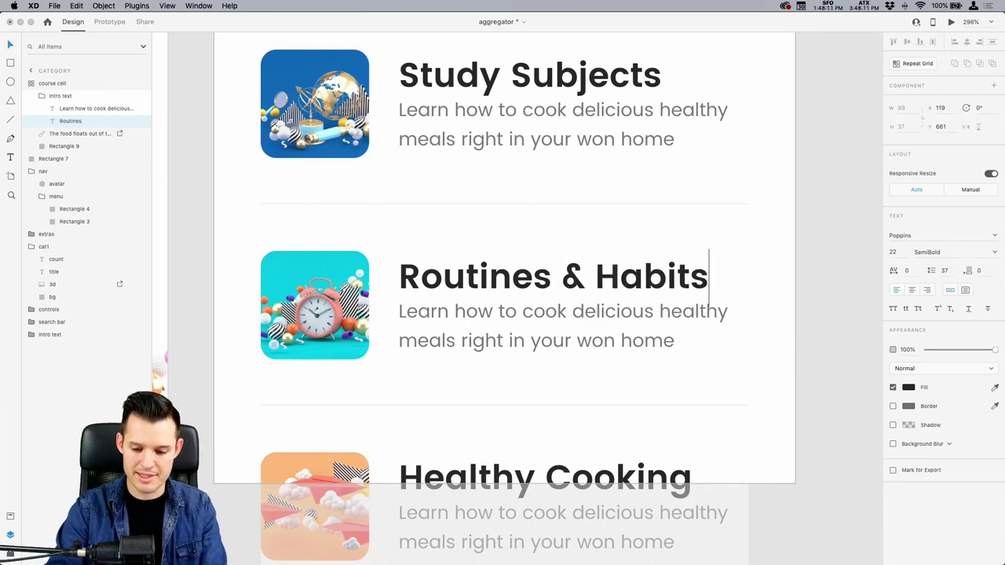
key(Escape)
key(super+1)
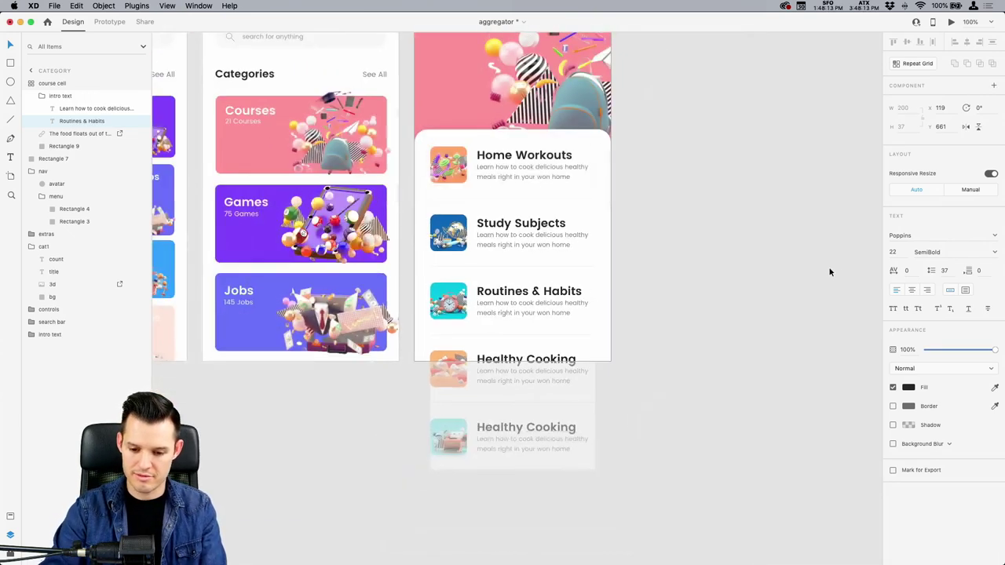
Change the 'Study Subjects' heading to 'How to Study'.
scroll(421, 175, up, 3)
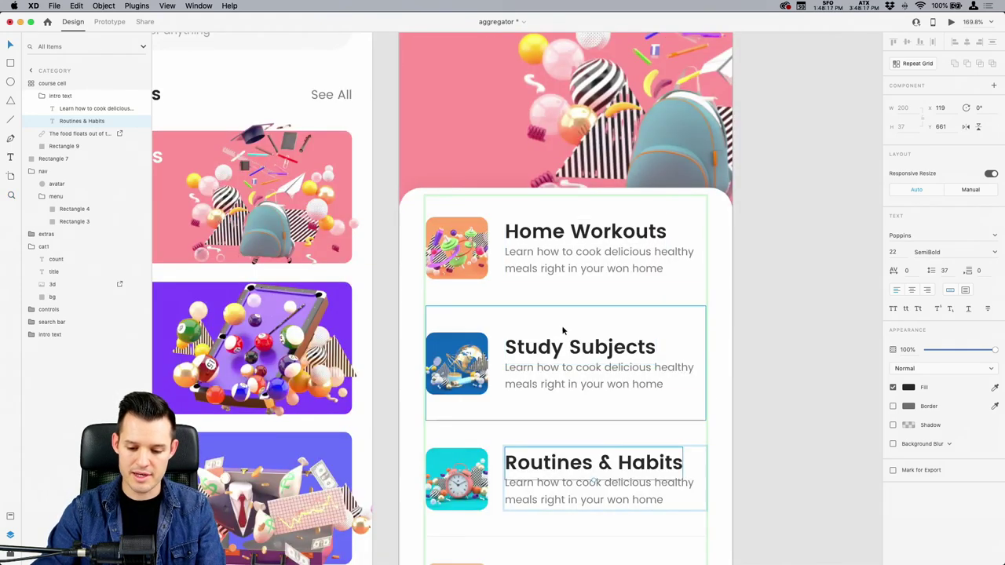
click(585, 345)
double_click(585, 345)
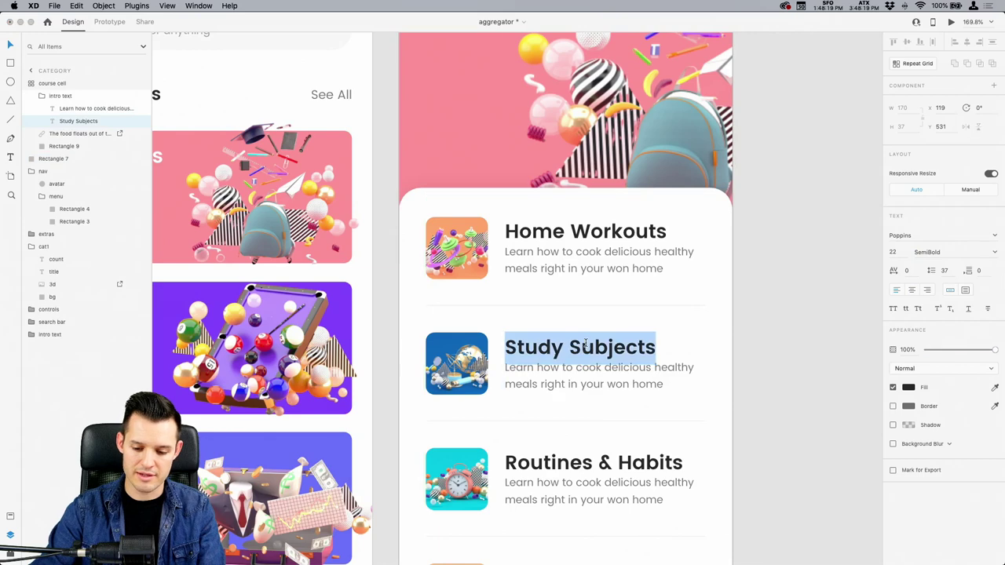
text(How to Stud)
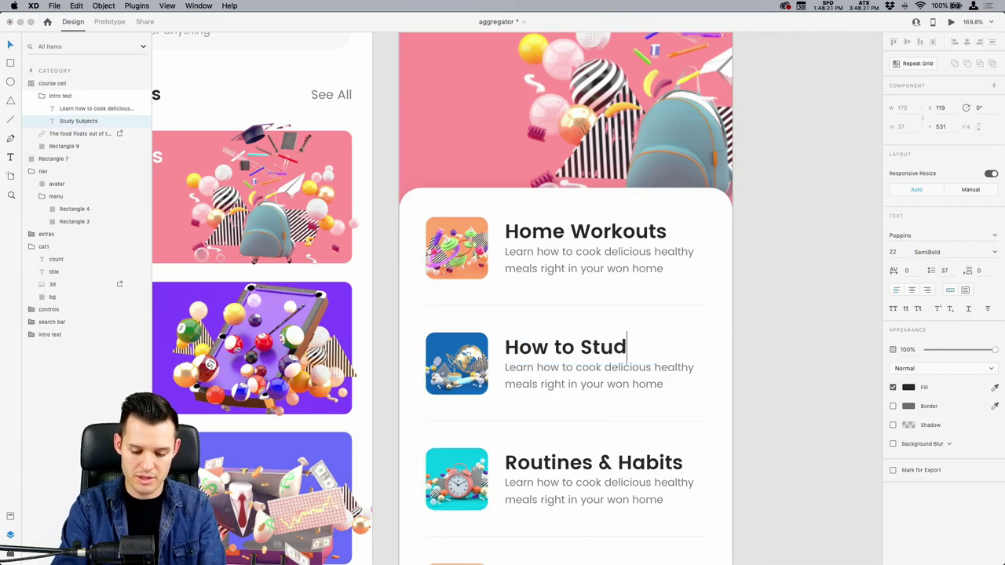
text(y)
key(Escape)
Retitle the fourth heading 'Arts & Crafts 101' and bring both screens into view.
scroll(583, 386, down, 5)
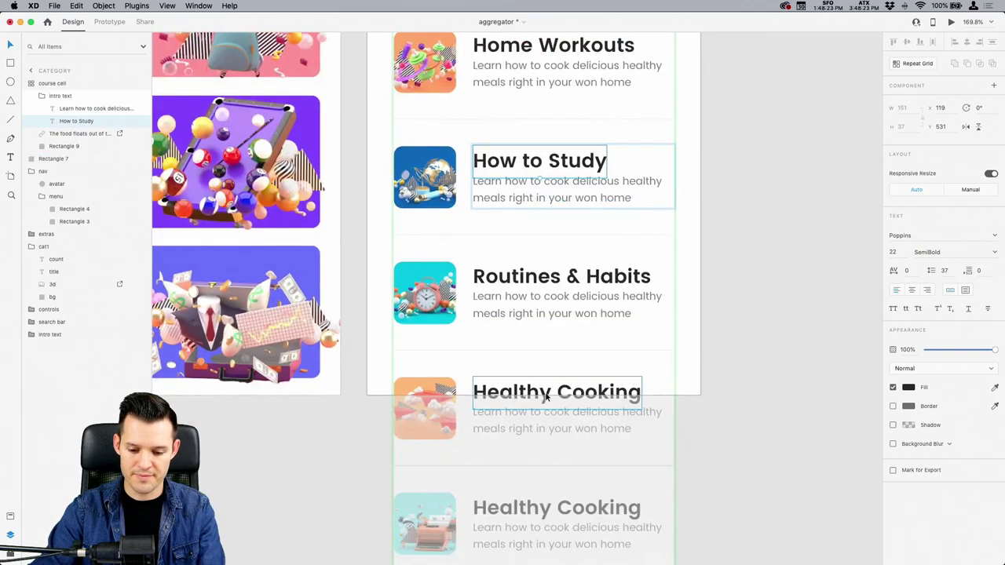
click(547, 398)
double_click(537, 395)
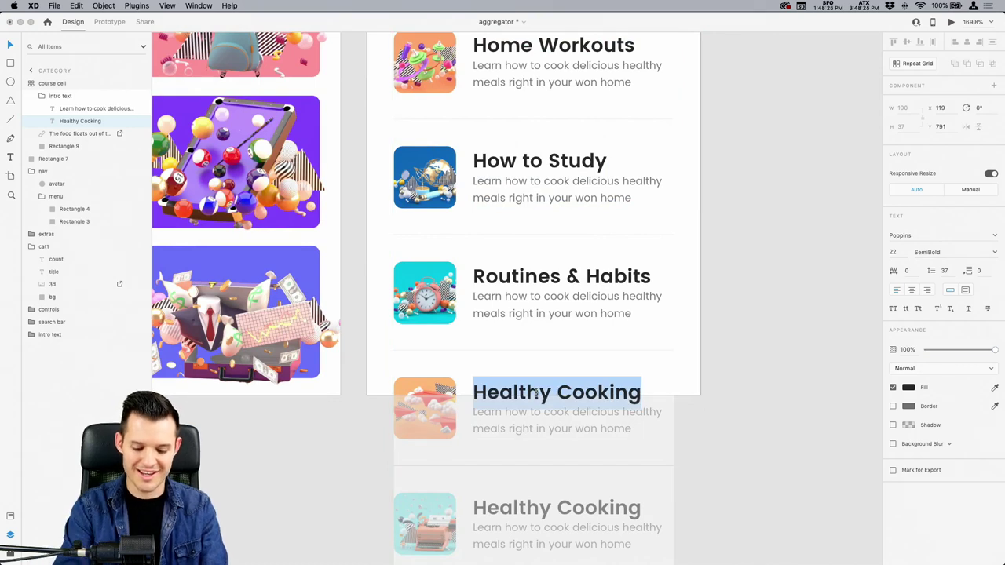
text(Arts & )
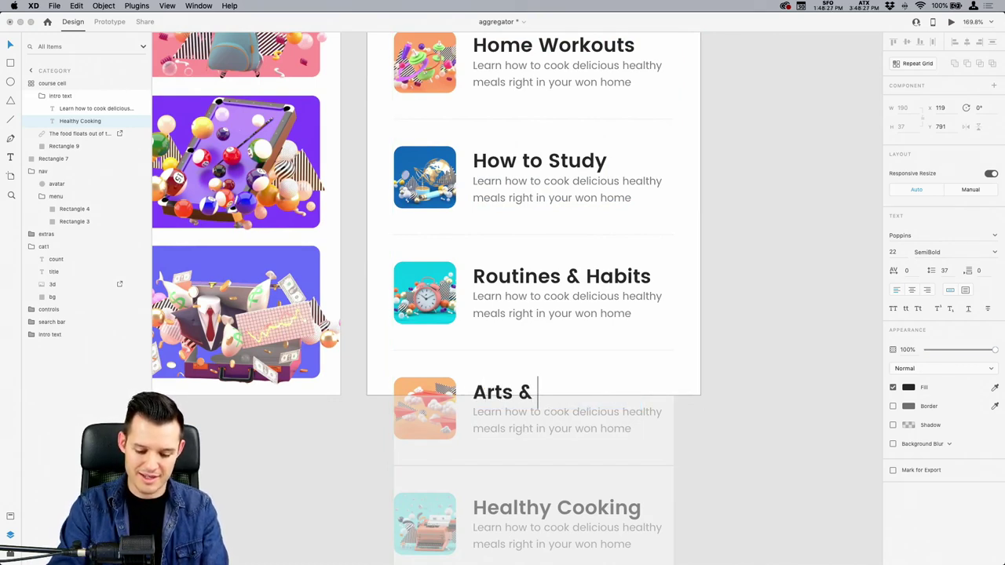
text(Crafts 1201)
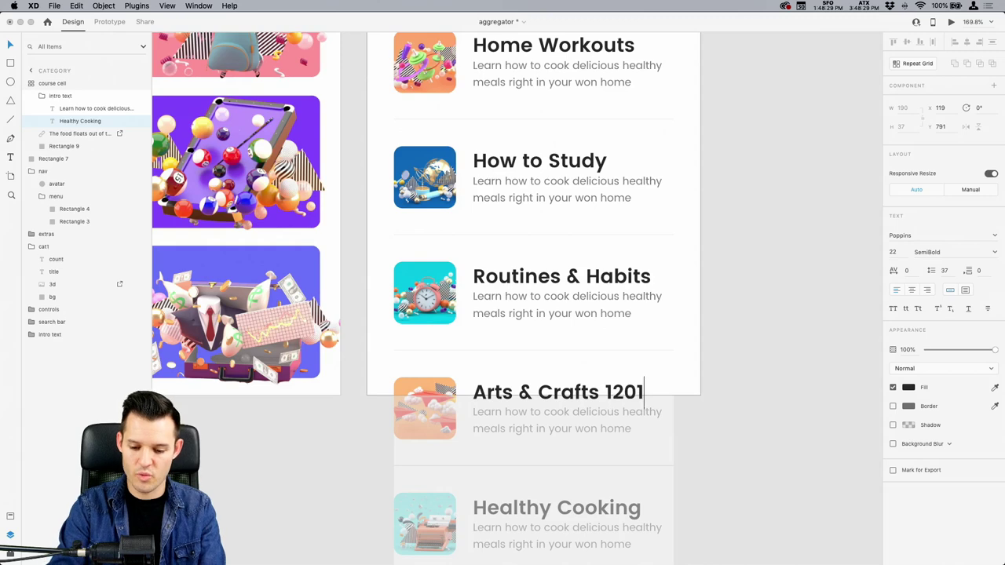
key(BackSpace)
key(BackSpace)
key(BackSpace)
text(01)
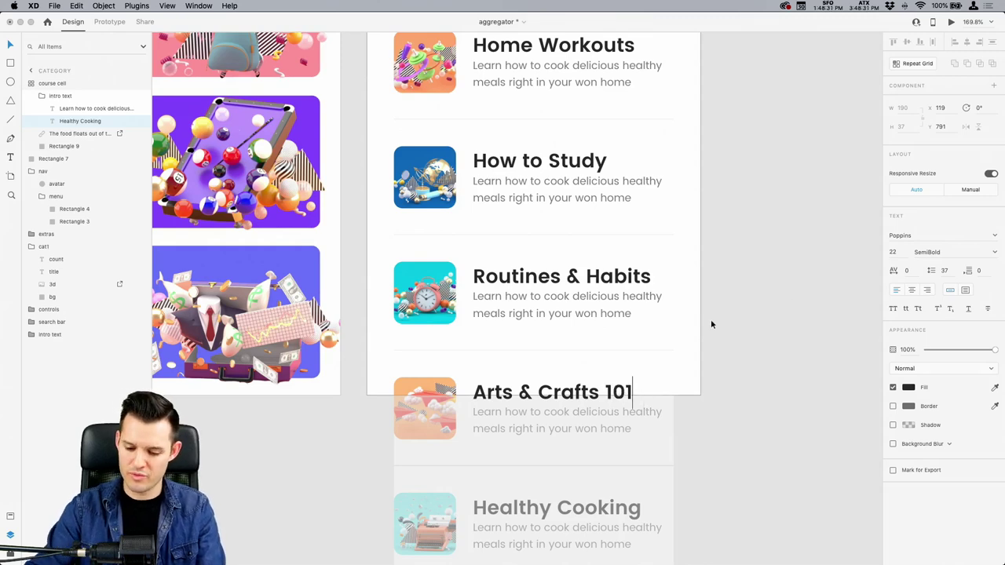
key(Escape)
key(Escape)
key(super+1)
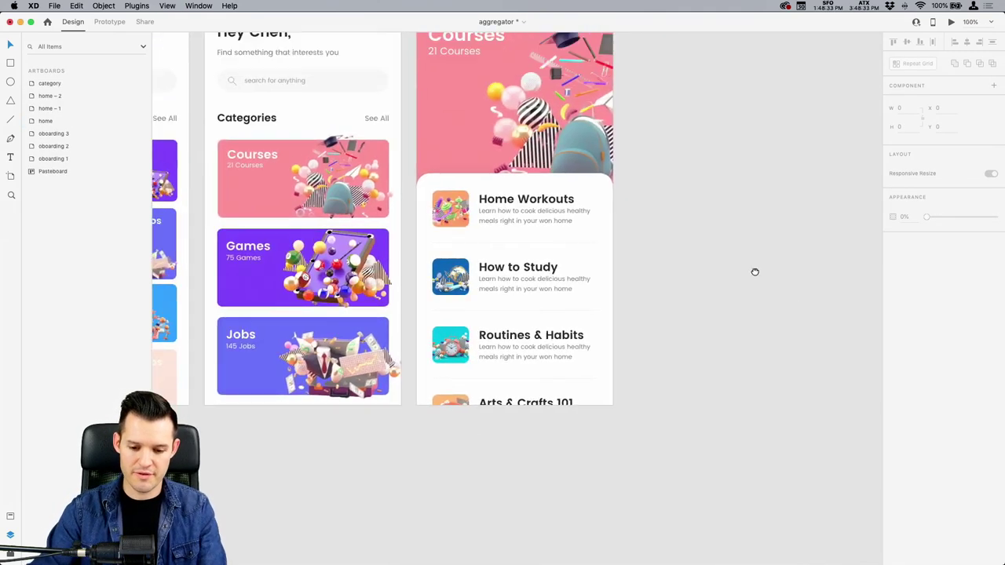
drag(754, 272, 749, 308)
Rename the list's white background rectangle layer from Rectangle 7 to 'card'.
key(super+minus)
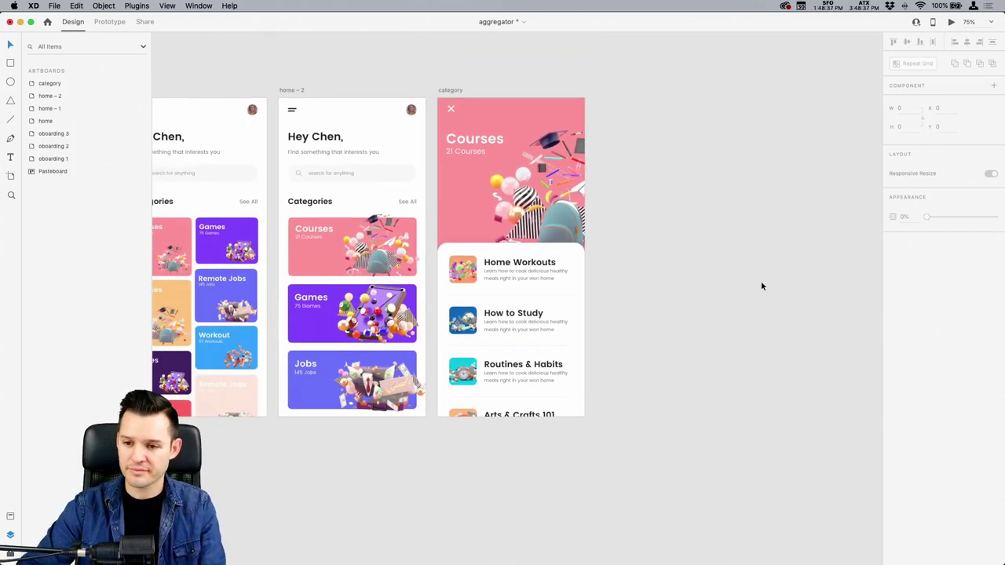
scroll(713, 302, left, 2)
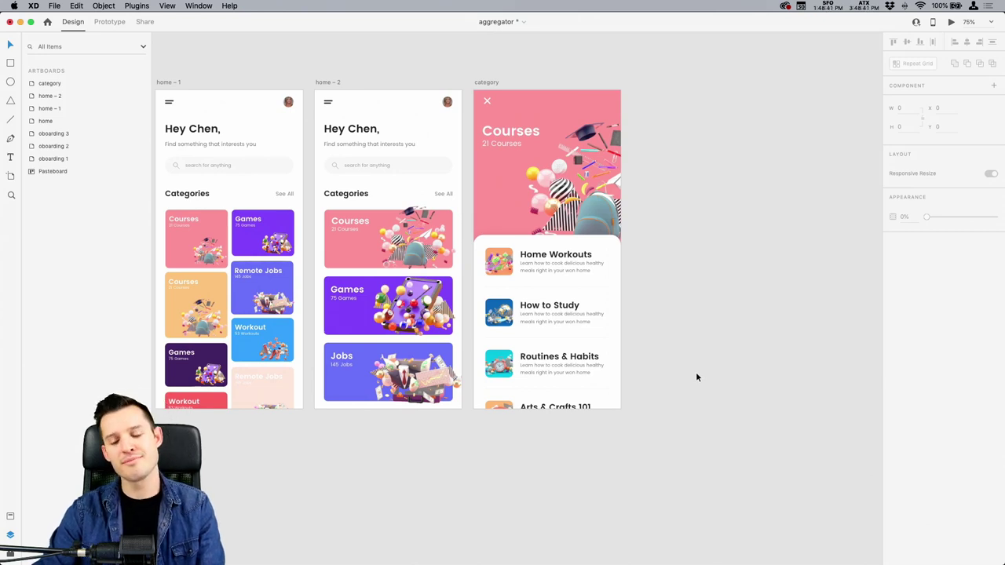
drag(720, 446, 601, 354)
click(687, 447)
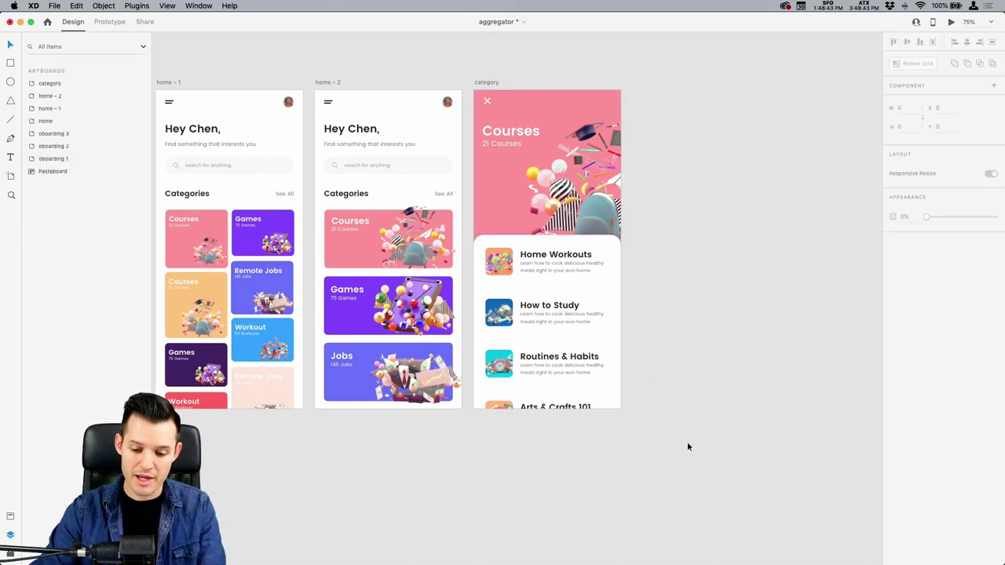
click(542, 330)
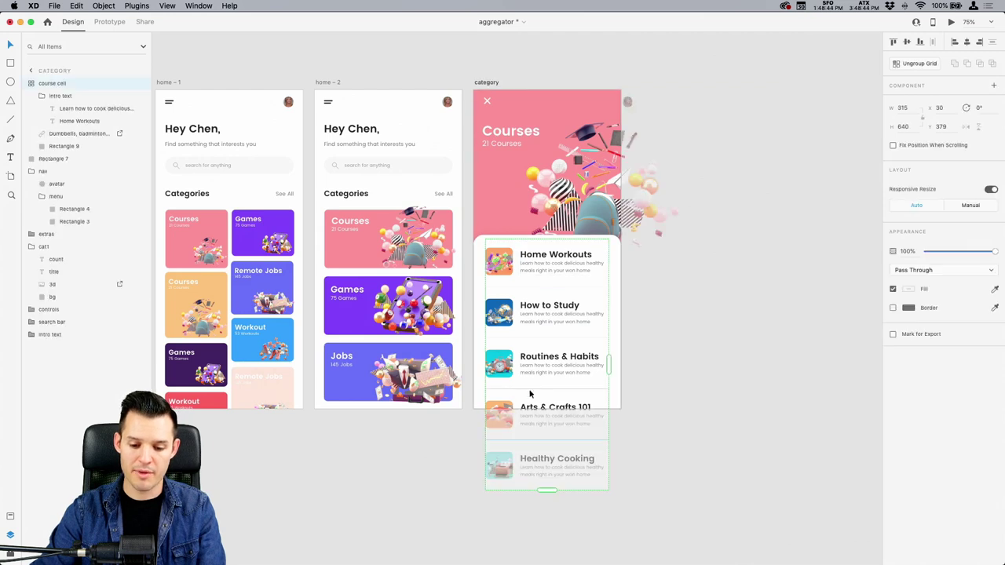
shift+click(478, 270)
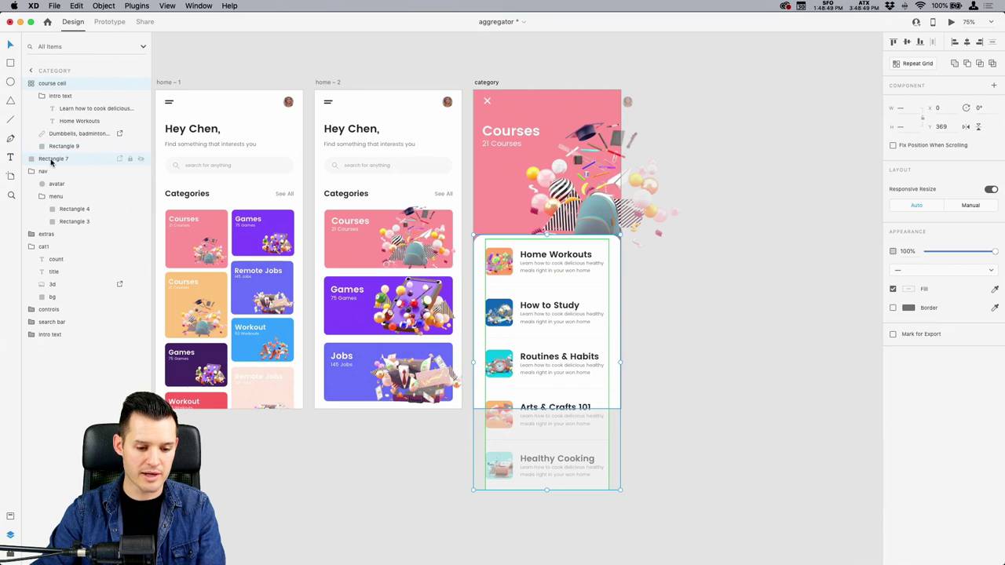
click(273, 474)
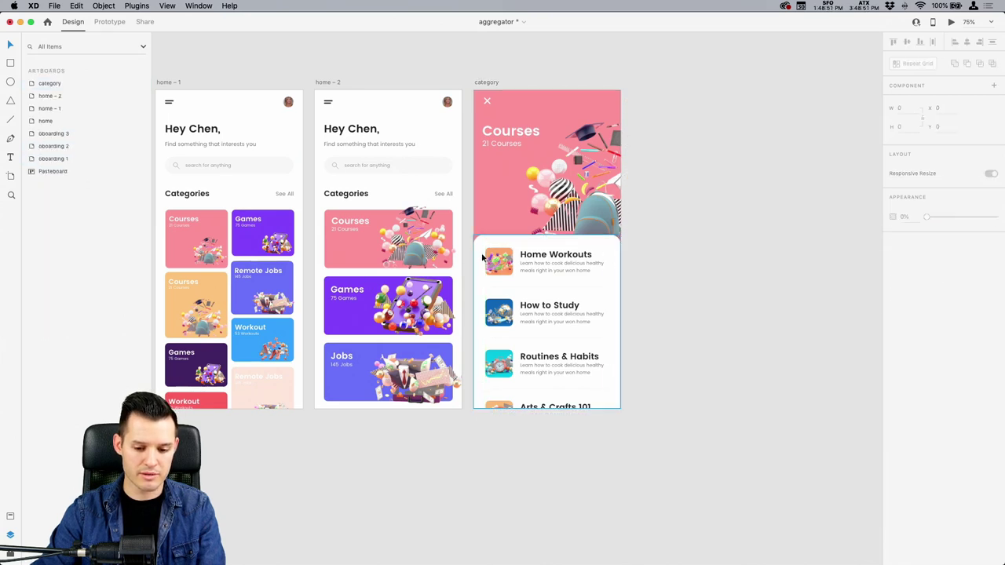
click(55, 146)
double_click(52, 159)
text(card)
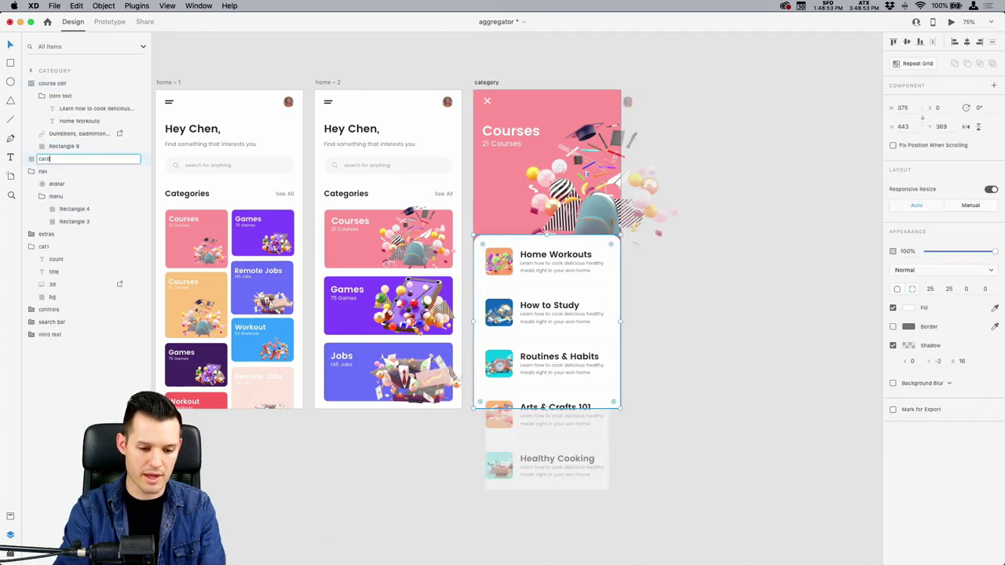
key(Return)
Group the list with the card as 'courses card' and collapse the nav and cat1 groups.
click(498, 262)
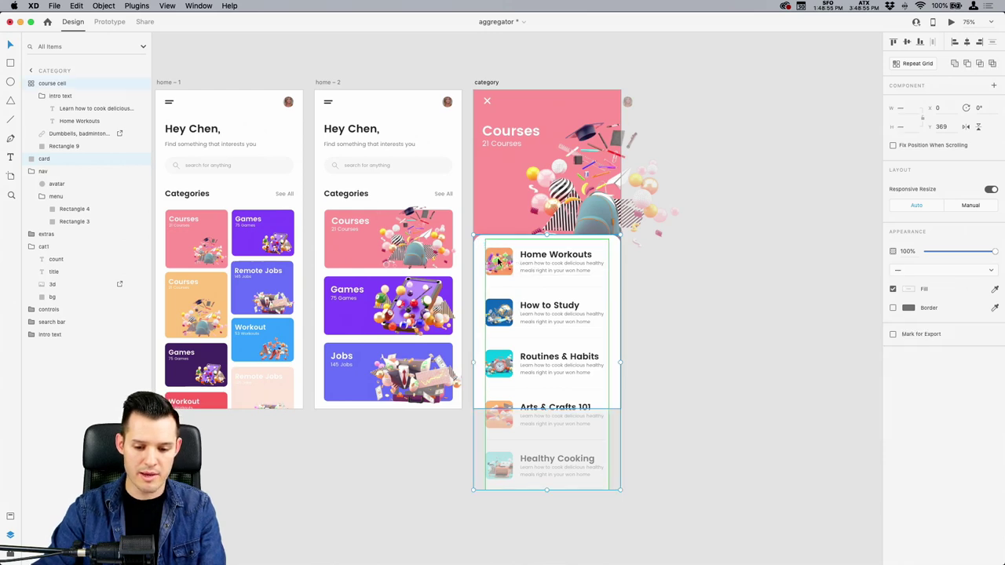
key(super+g)
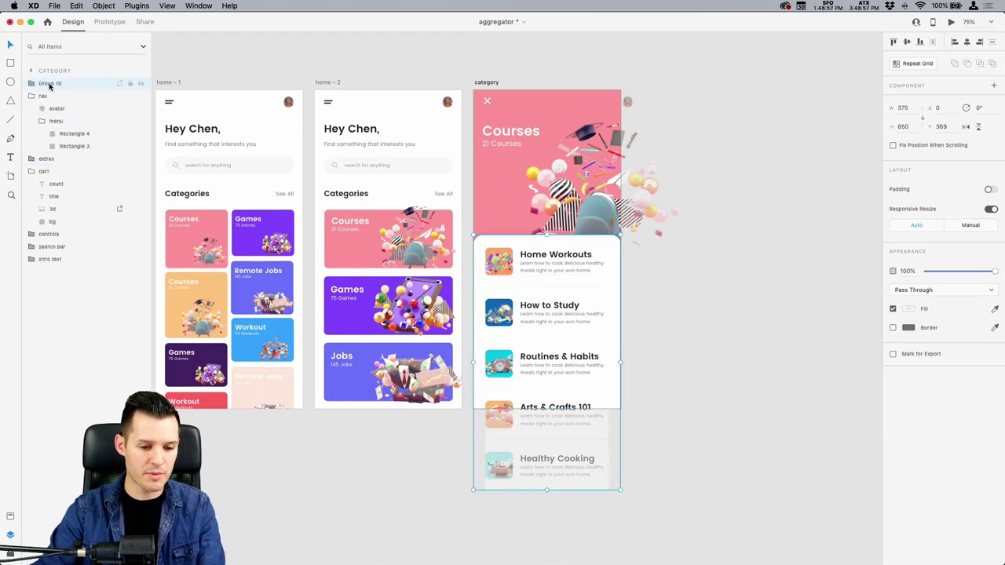
double_click(50, 84)
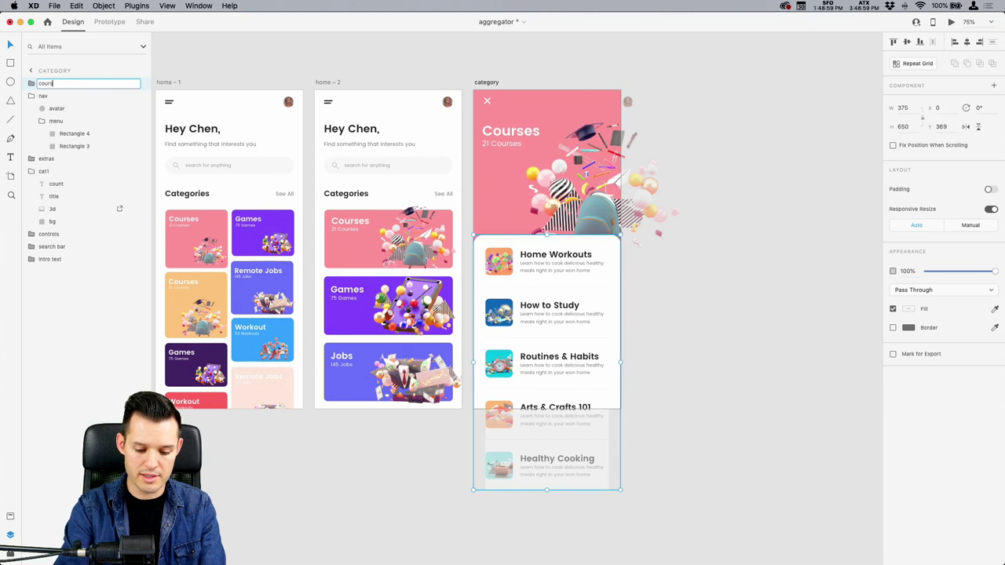
key(Return)
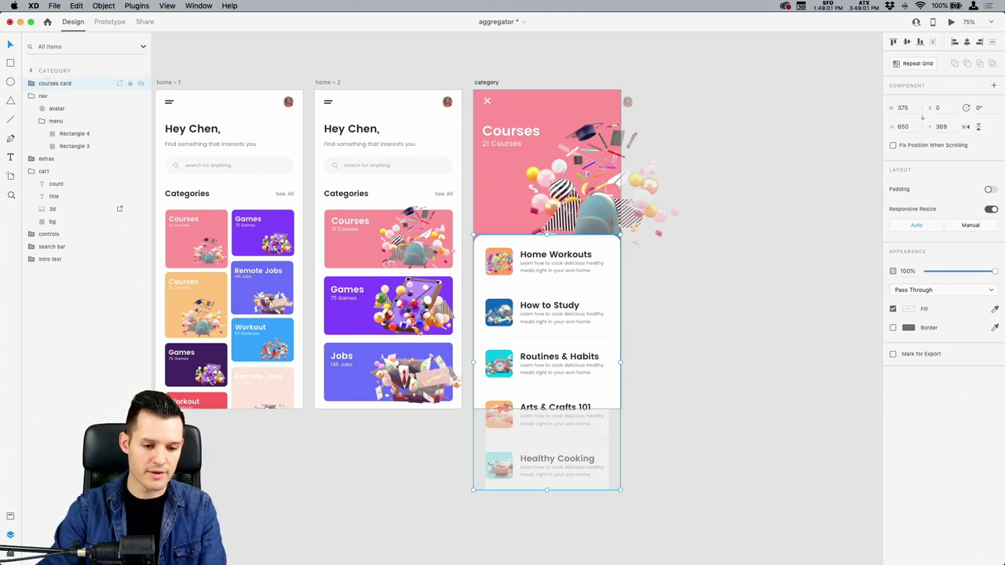
click(31, 96)
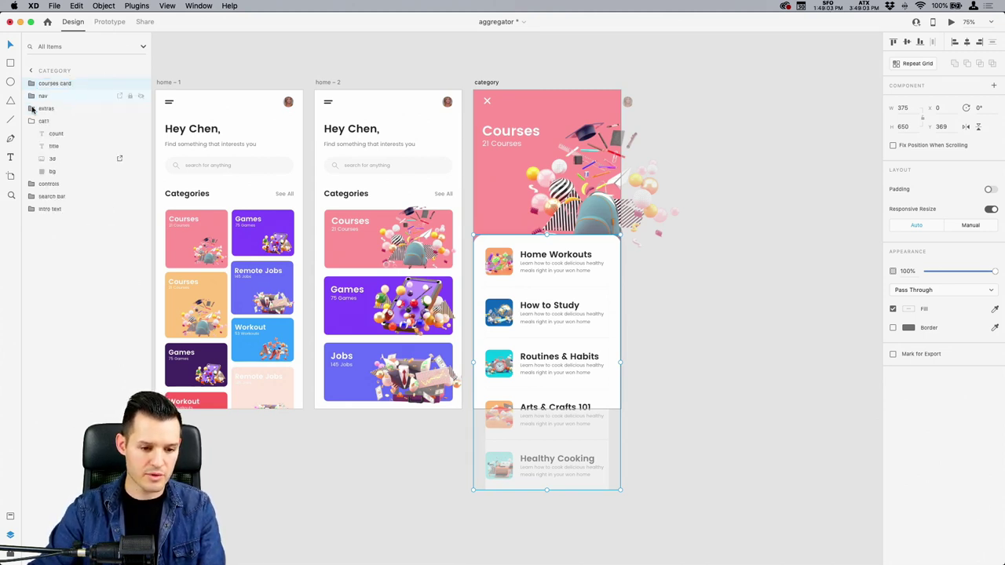
click(31, 121)
click(735, 455)
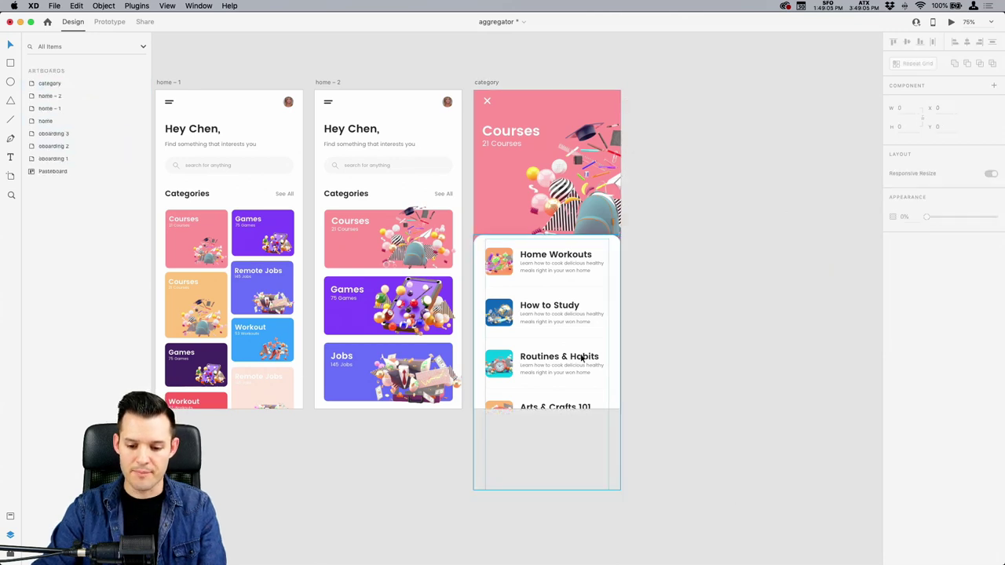
click(558, 338)
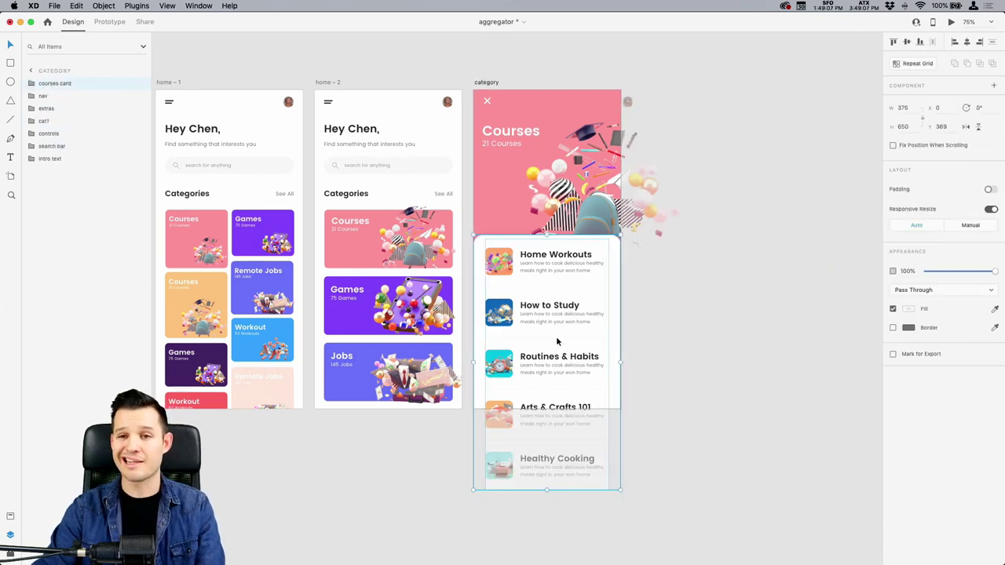
Paste a copy of the courses card into the Home-2 artboard.
key(z)
drag(330, 157, 640, 463)
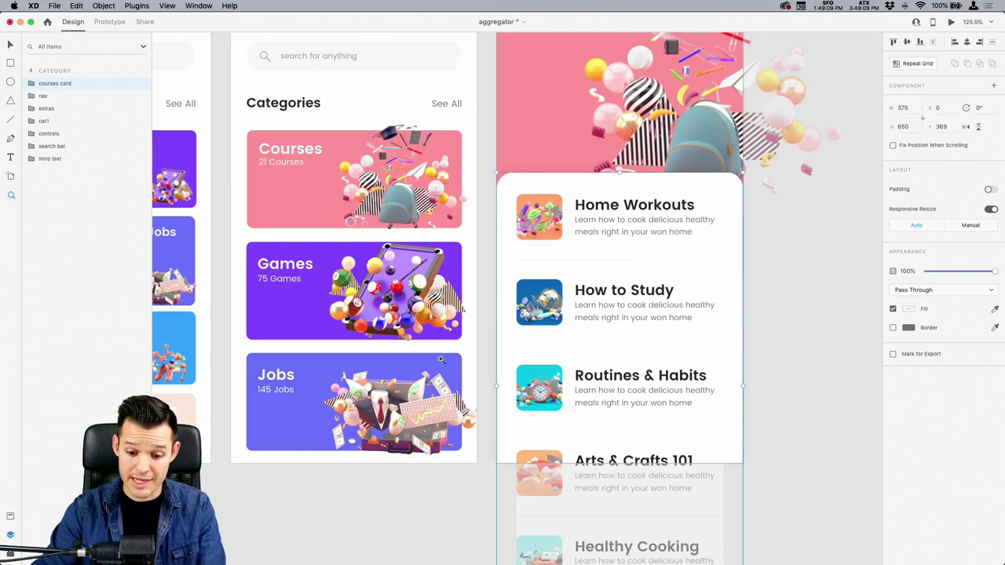
drag(442, 358, 475, 398)
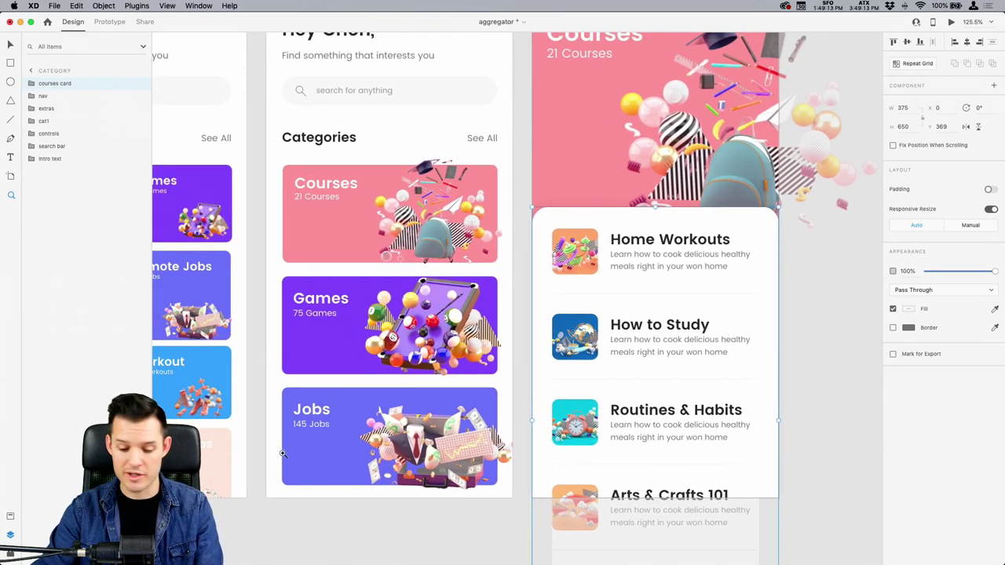
click(389, 326)
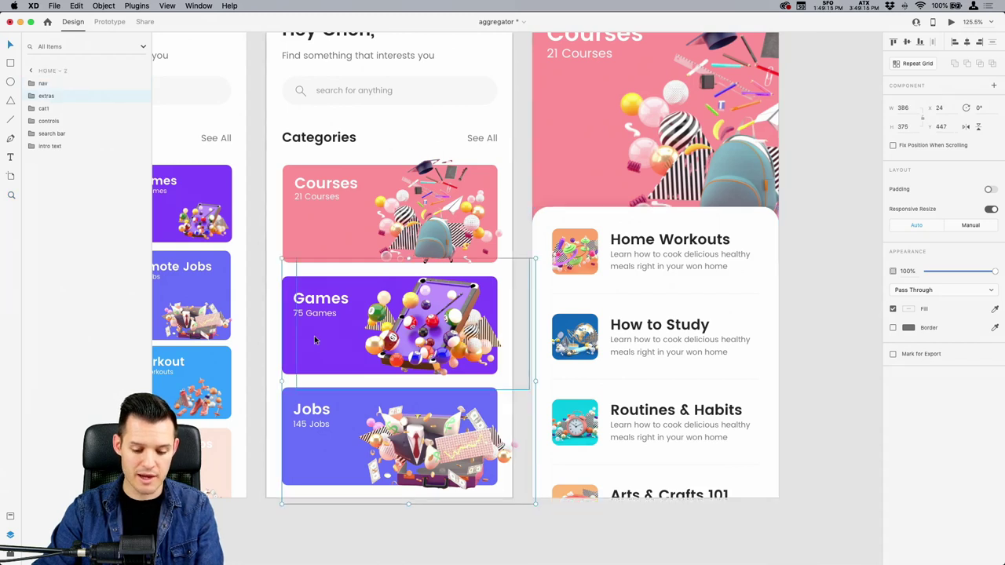
key(super+v)
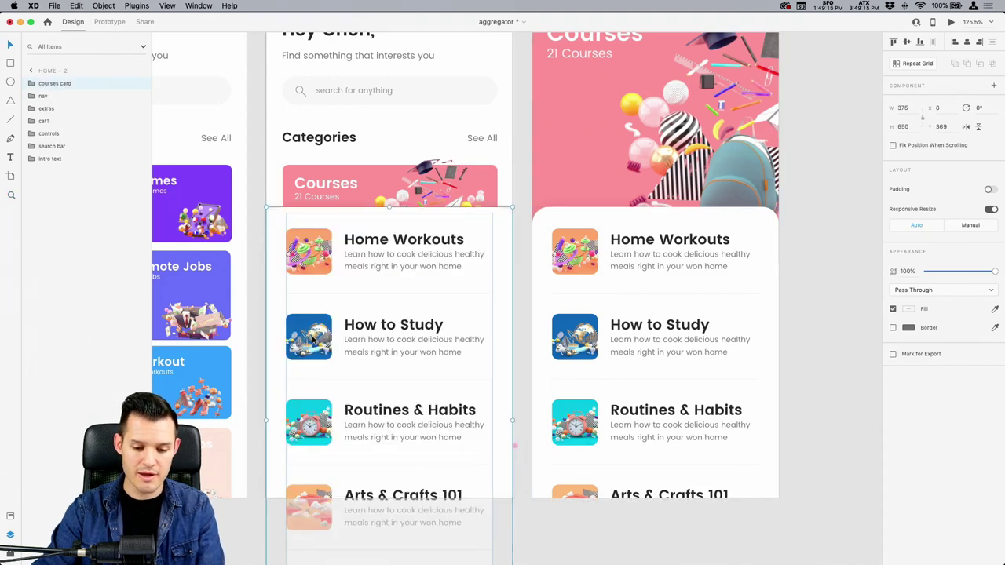
Push the copy's list lower, move it below the Jobs card, and set opacity 0%.
double_click(417, 254)
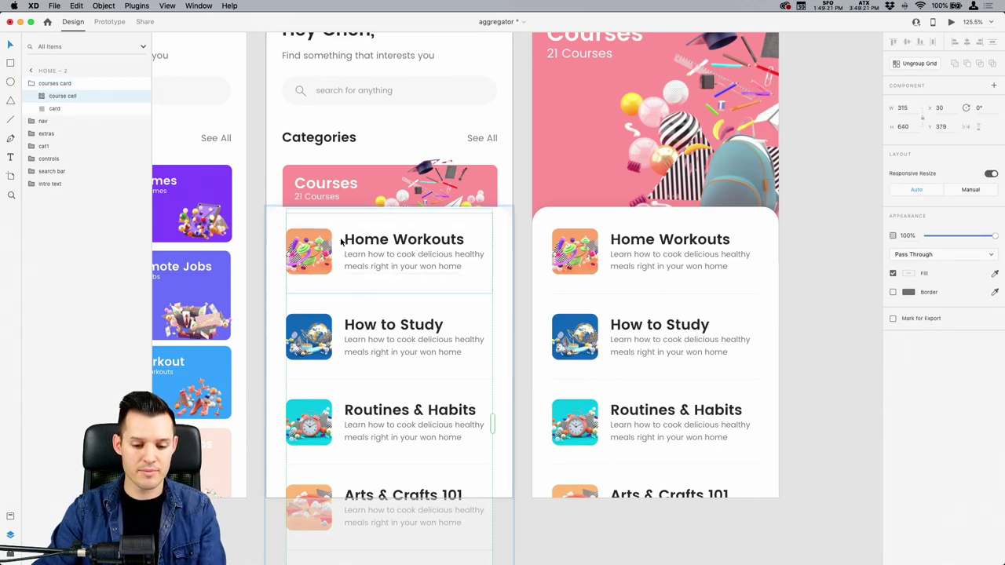
drag(368, 260, 348, 330)
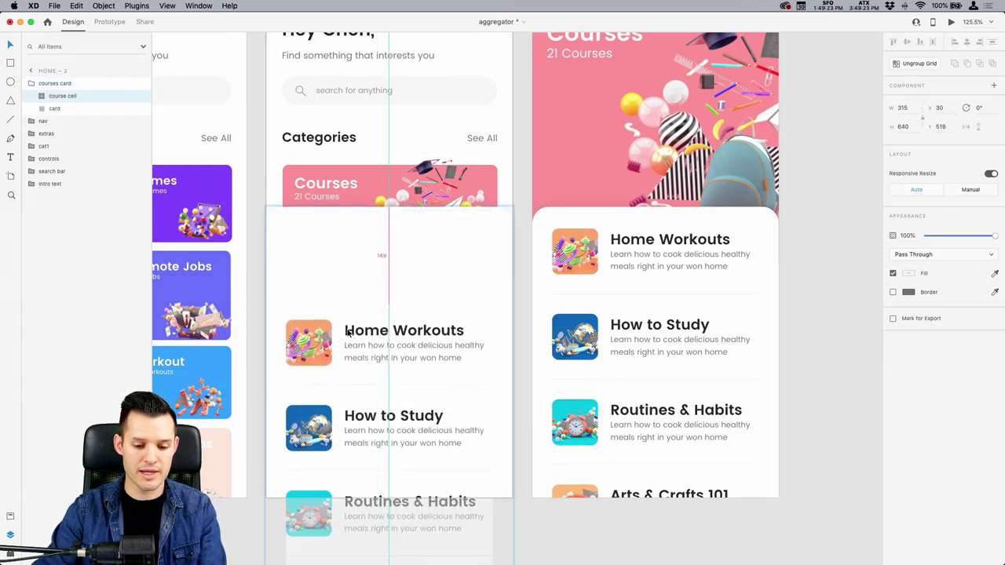
click(251, 265)
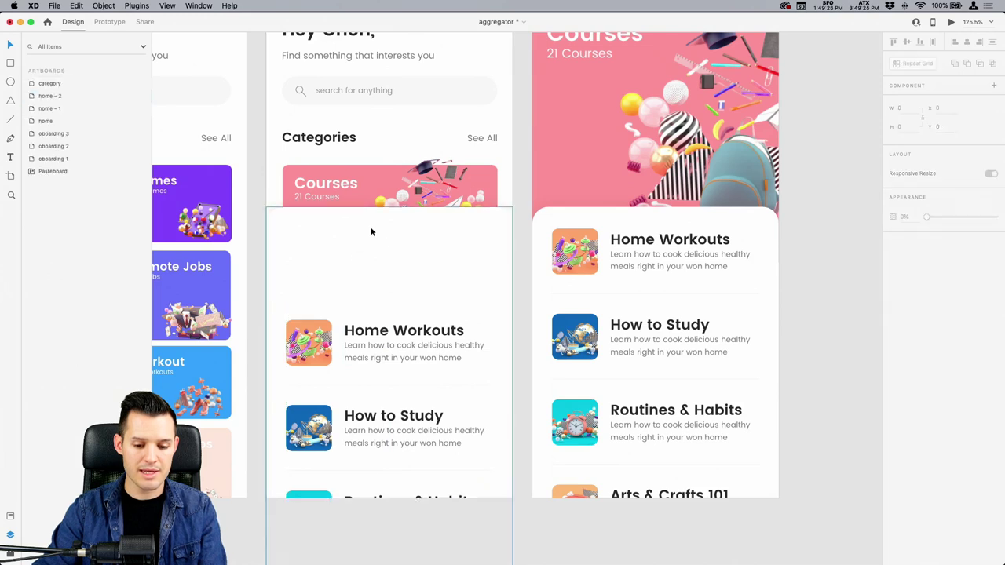
drag(372, 228, 390, 516)
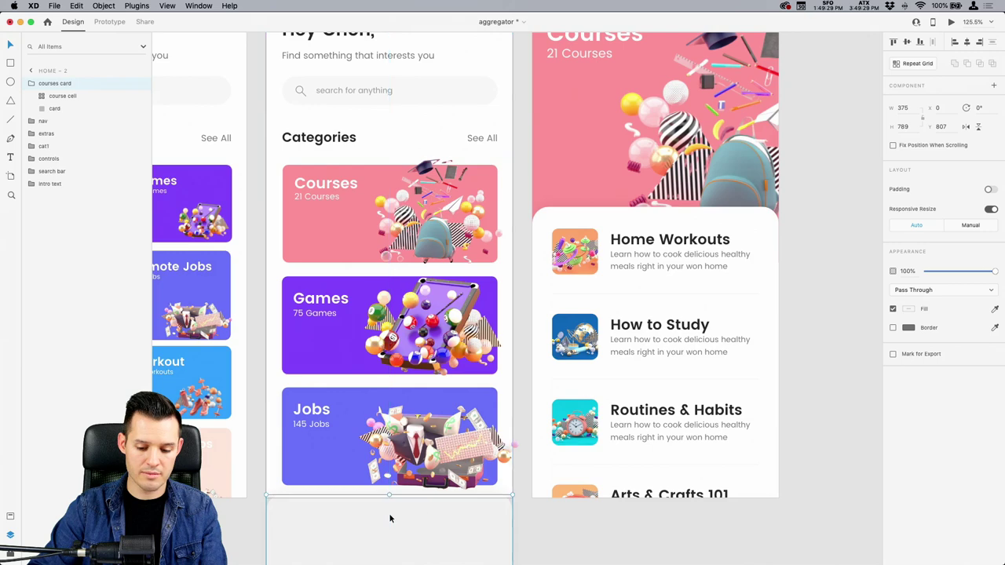
drag(992, 273, 870, 285)
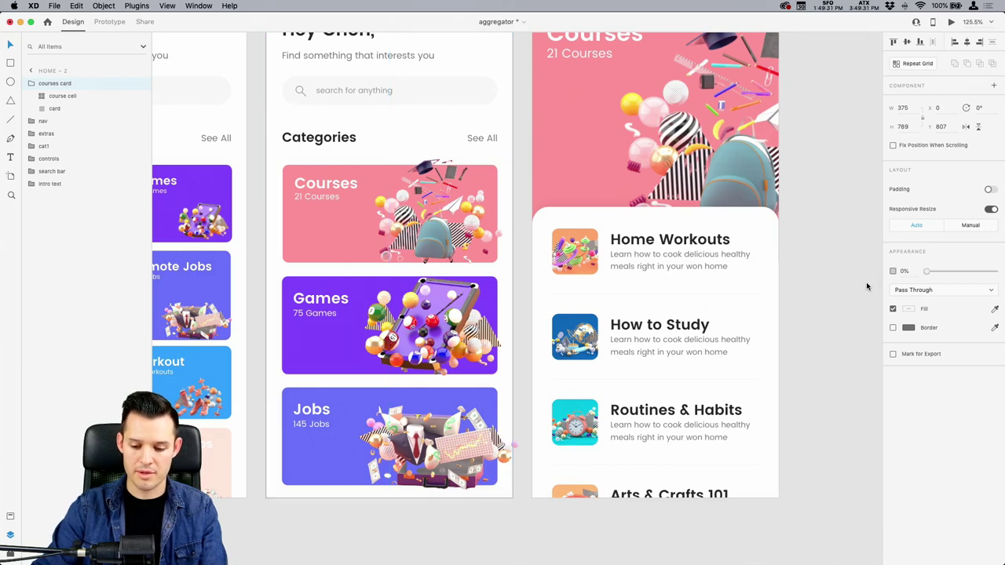
key(super+minus)
key(super+minus)
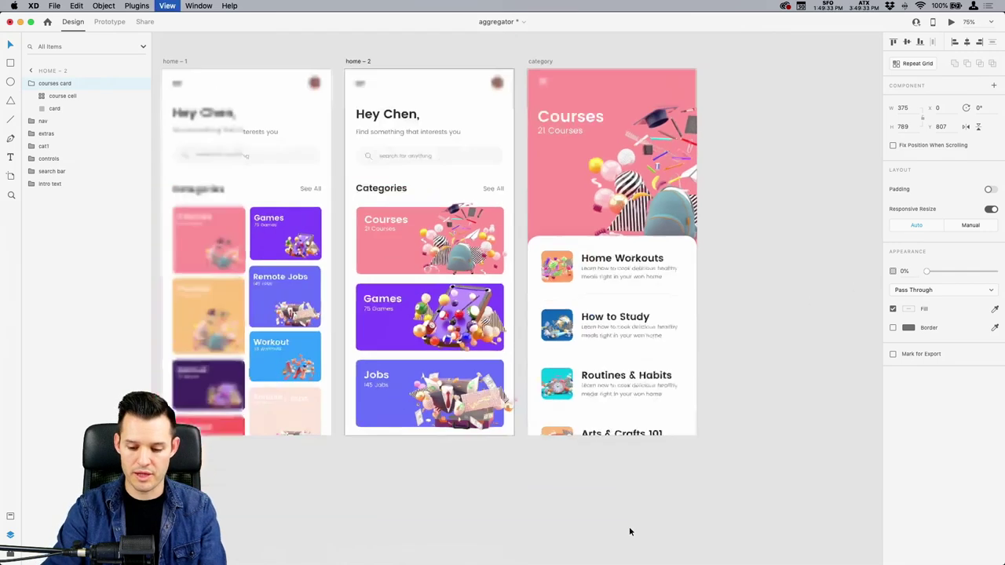
scroll(550, 196, right, 2)
click(353, 110)
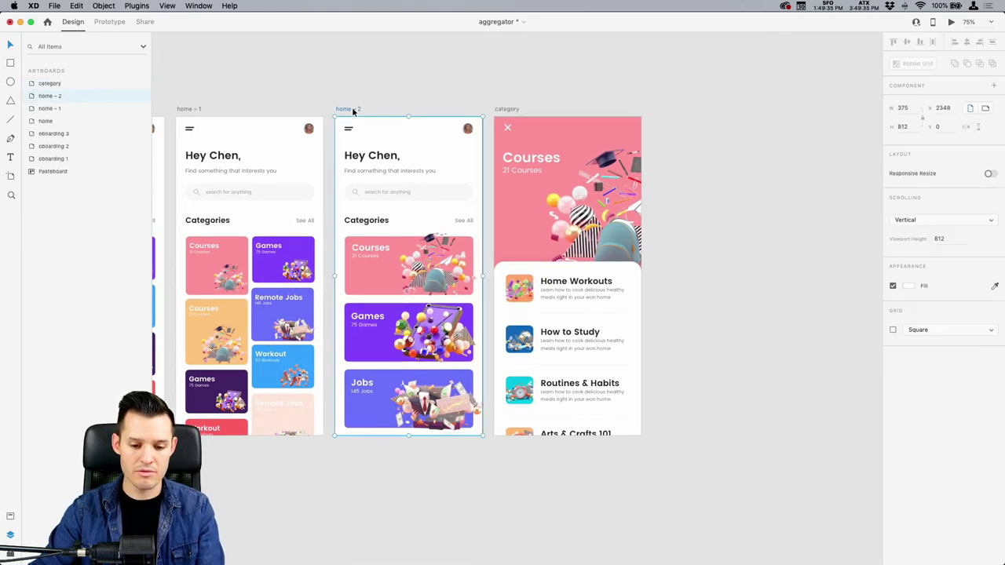
click(951, 22)
click(401, 247)
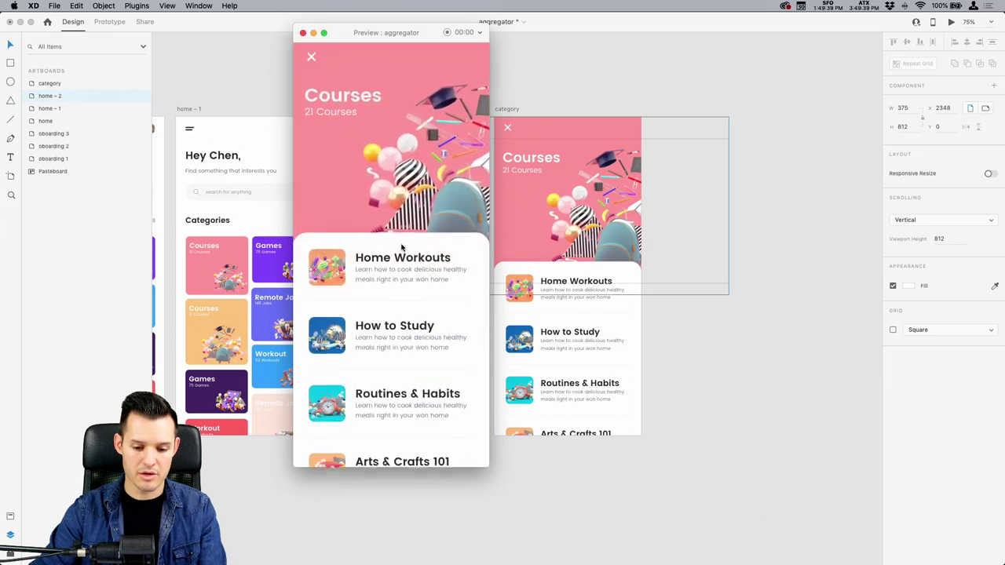
click(312, 59)
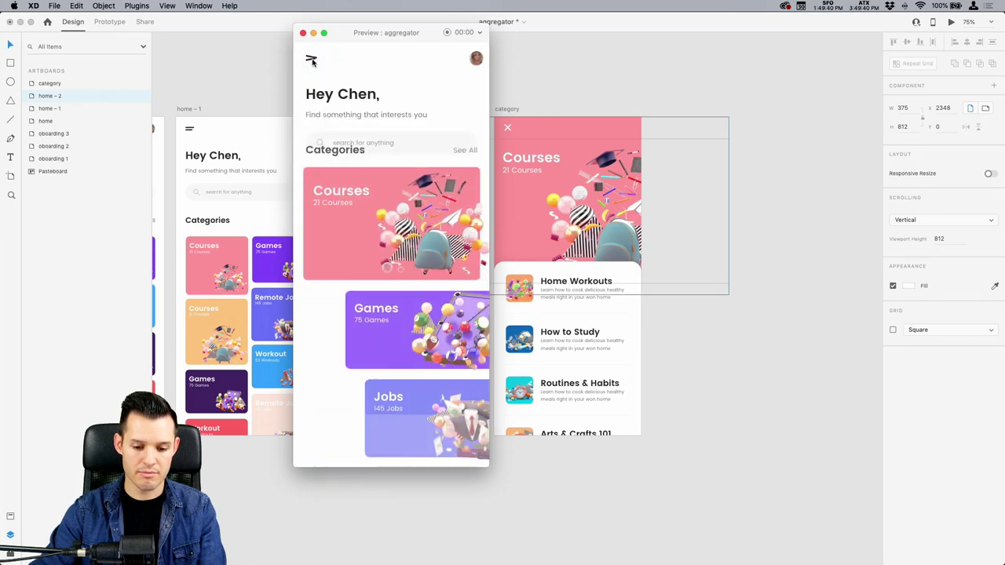
click(375, 223)
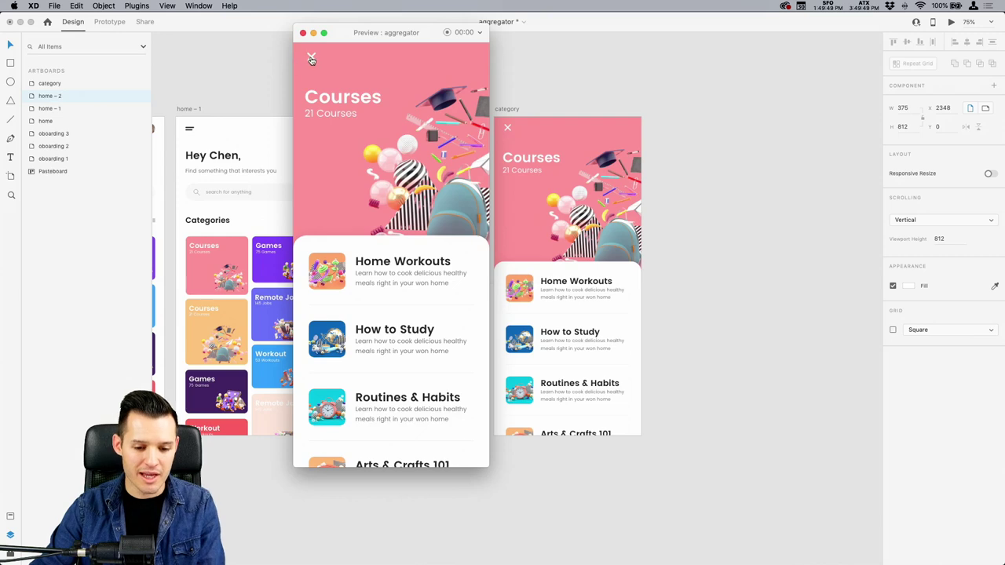
click(311, 58)
click(383, 226)
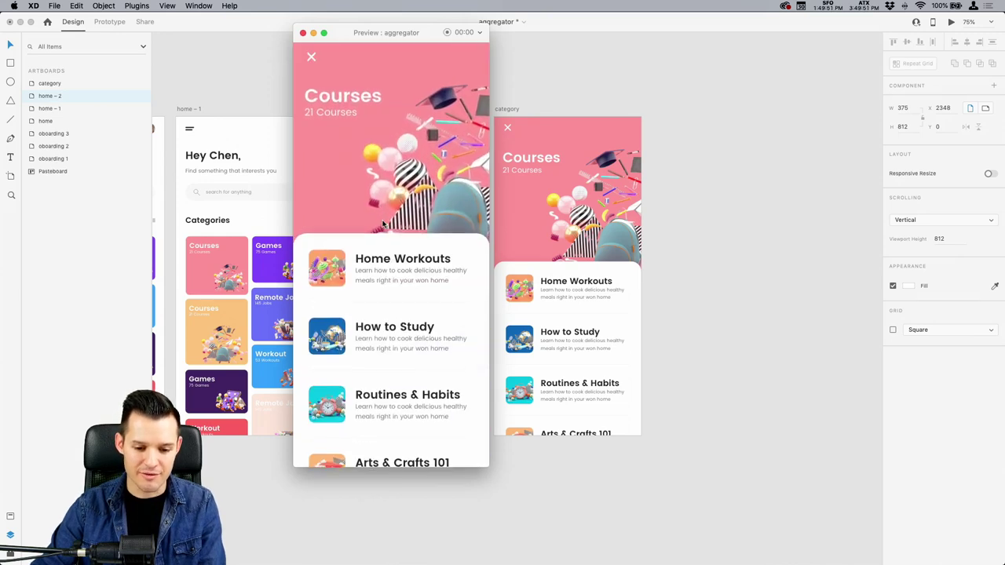
click(312, 60)
click(404, 245)
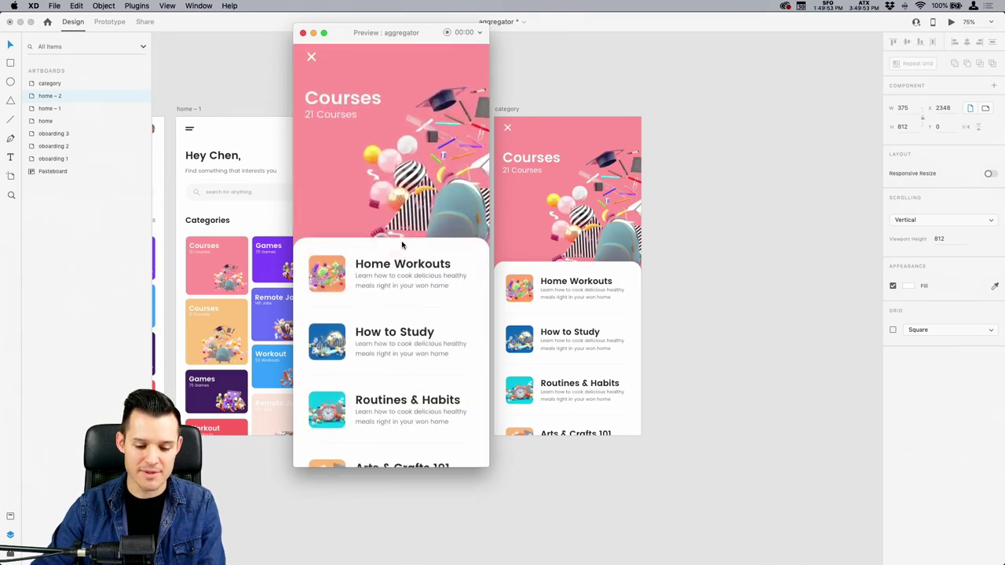
click(312, 59)
key(super+w)
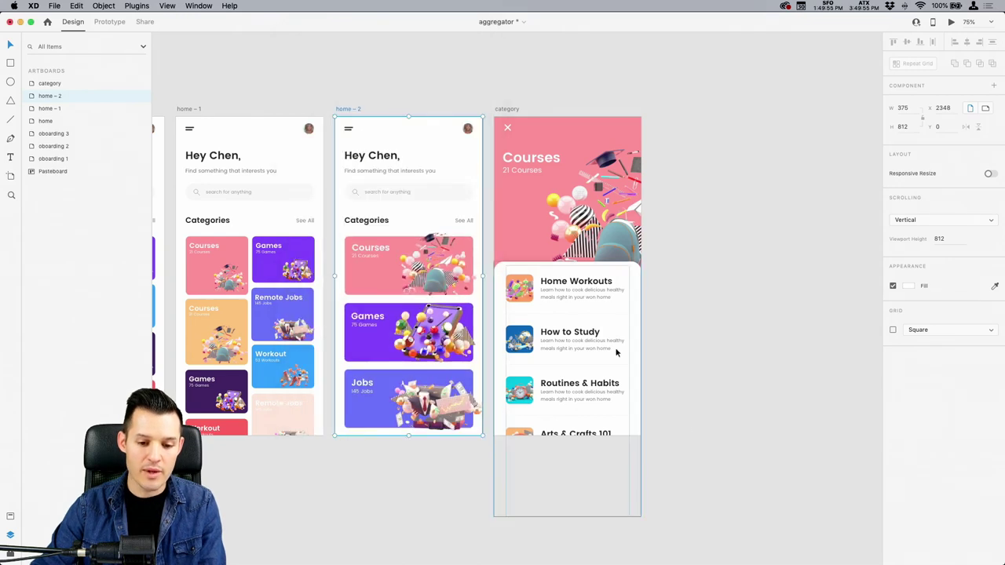
Set the Home-2 courses card copy back to 100% opacity.
click(446, 431)
drag(927, 271, 996, 272)
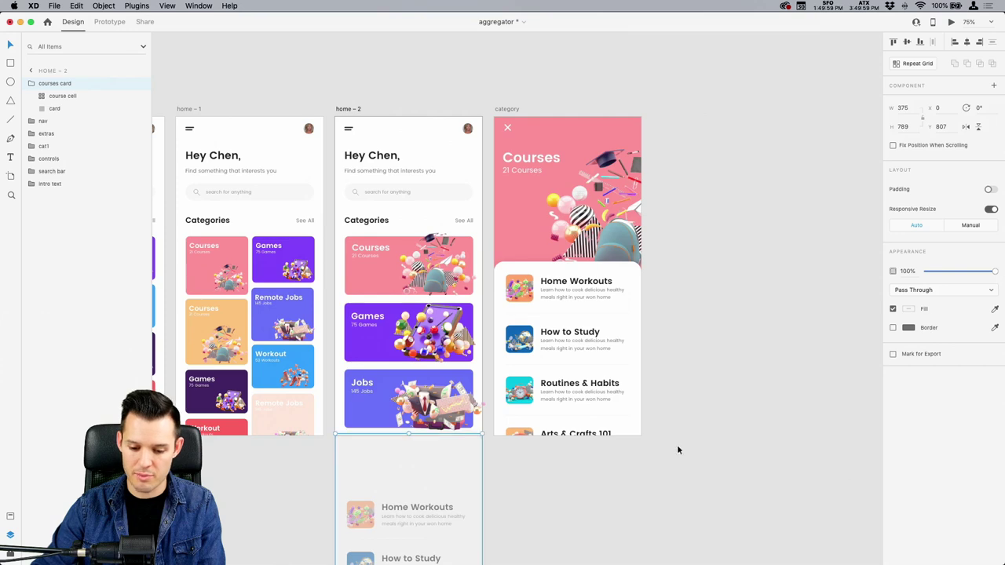
scroll(675, 449, down, 6)
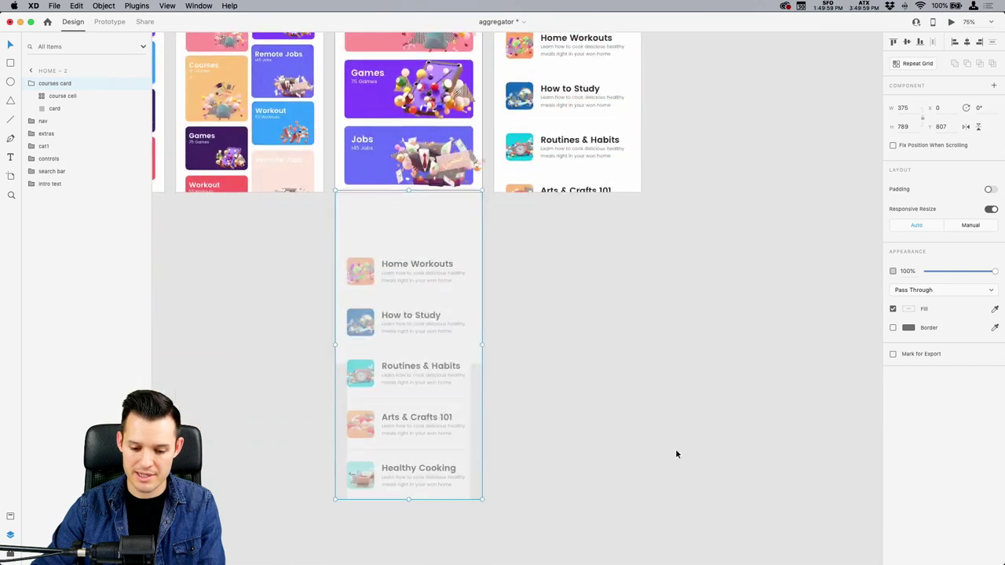
double_click(383, 285)
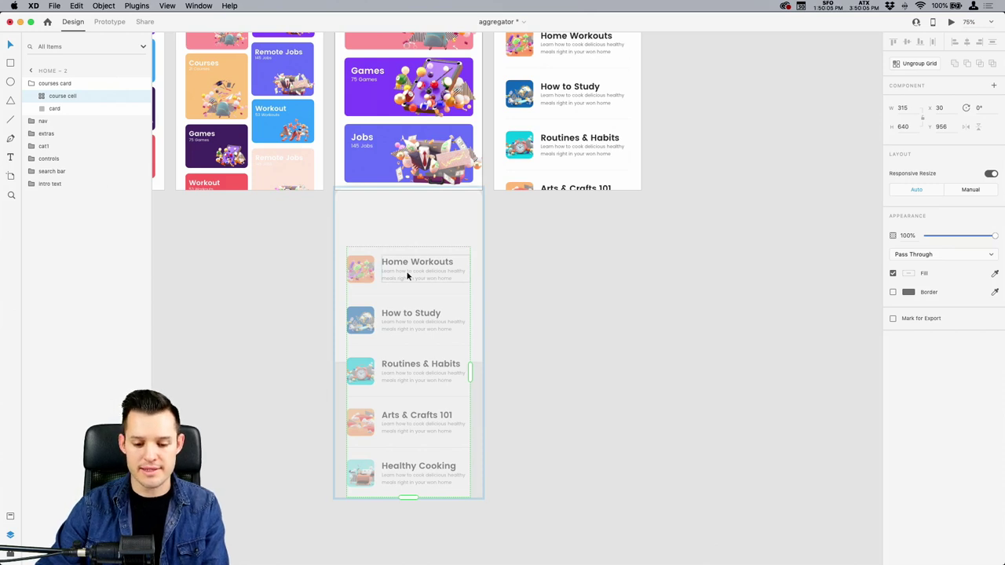
double_click(406, 274)
click(406, 328)
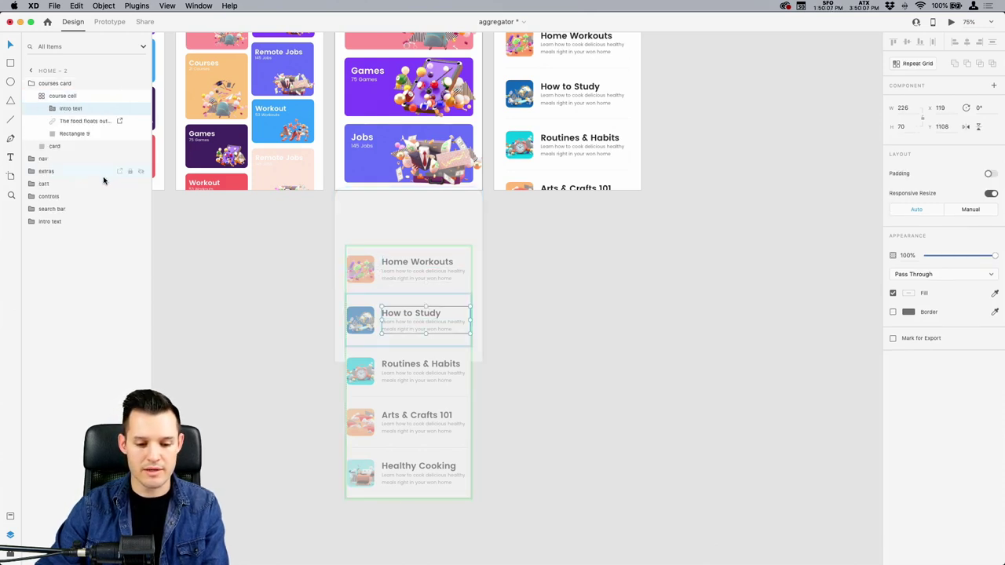
scroll(595, 331, up, 3)
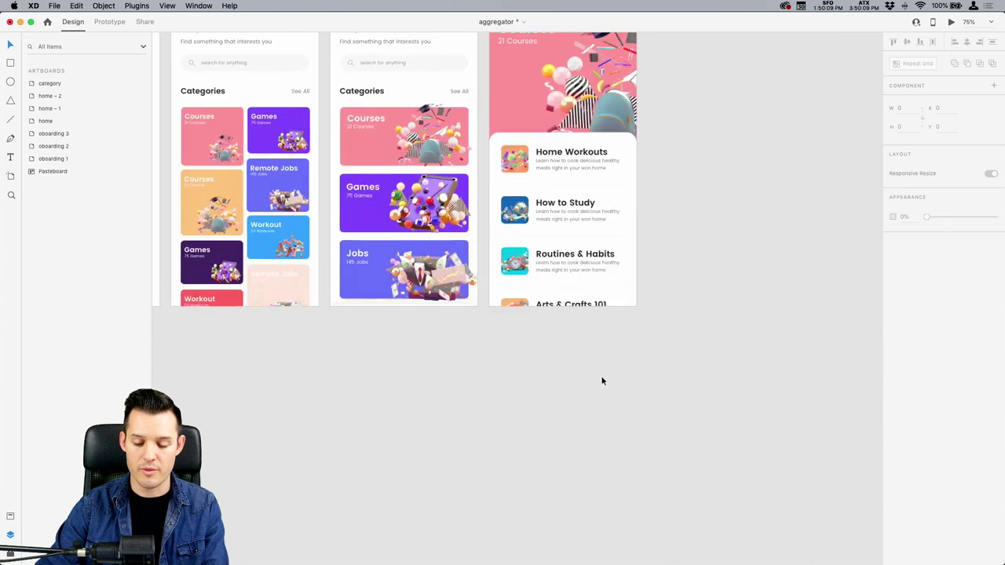
Ungroup the category screen's course list repeat grid into separate cells.
click(552, 215)
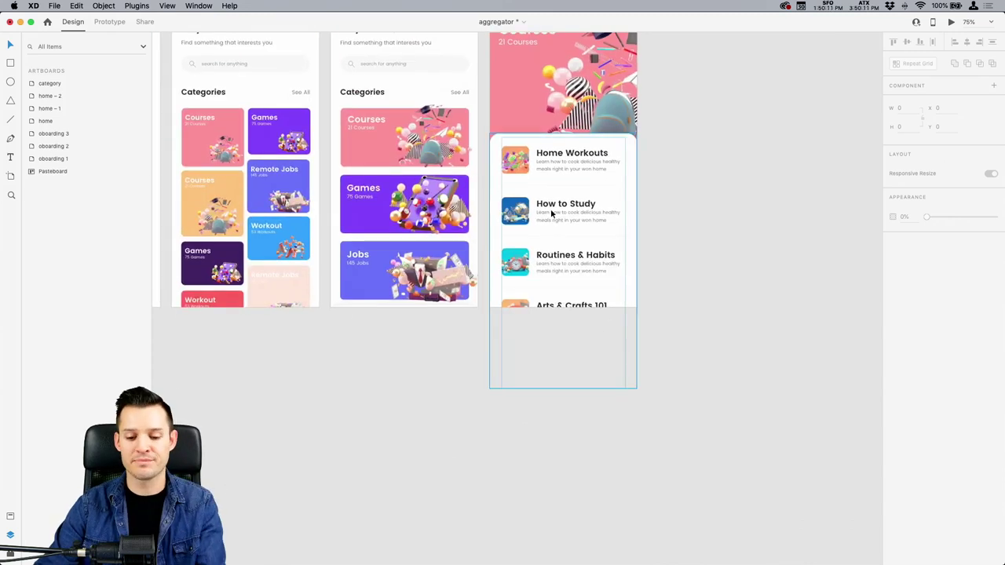
double_click(552, 214)
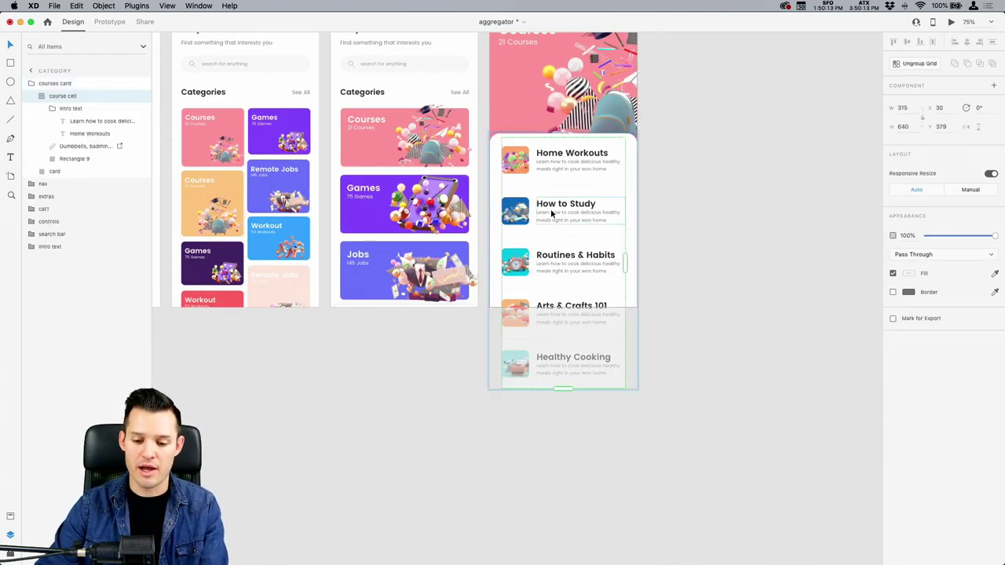
right_click(552, 213)
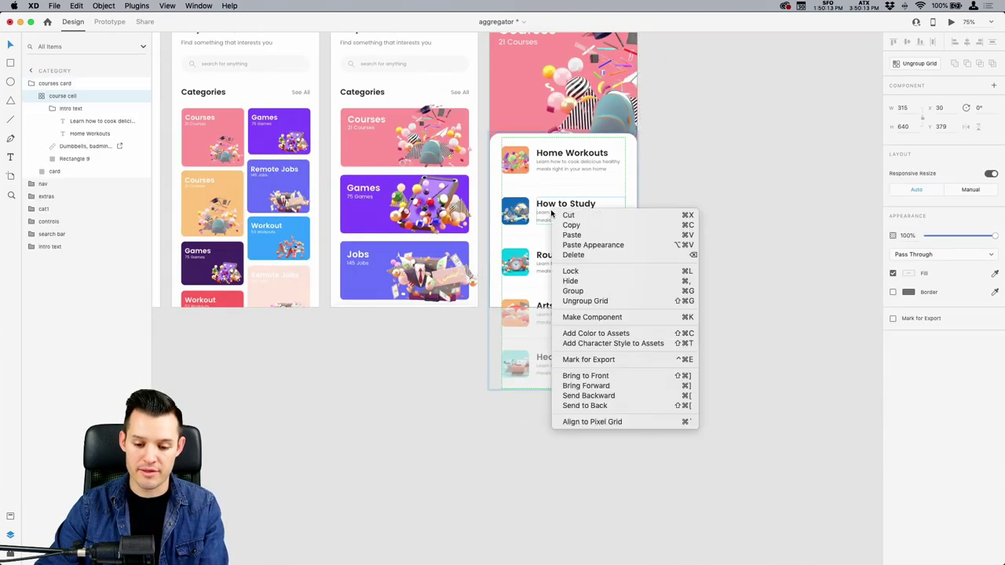
click(584, 300)
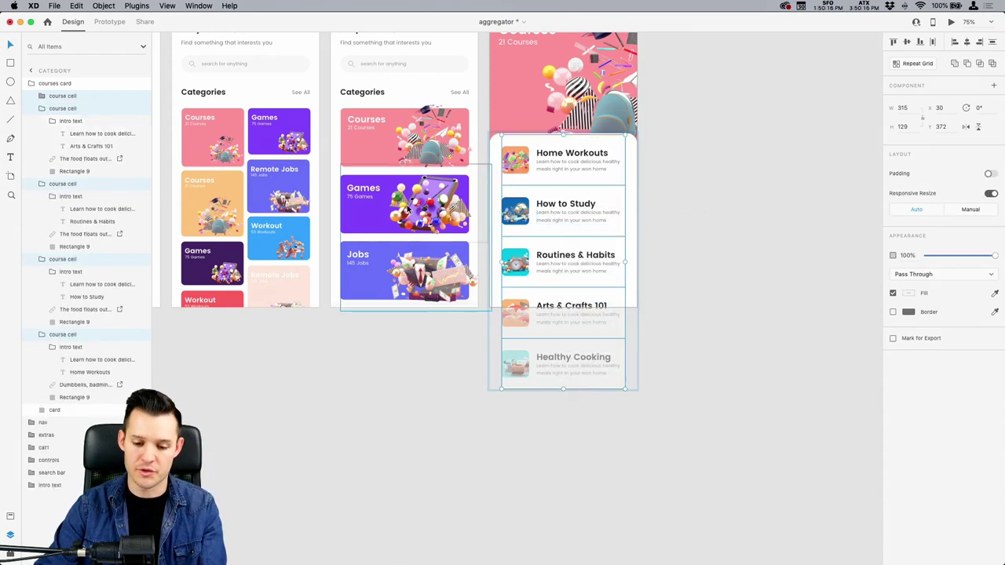
Paste into the Home-2 courses card copy and open its course list's context actions.
click(424, 310)
key(ctrl+v)
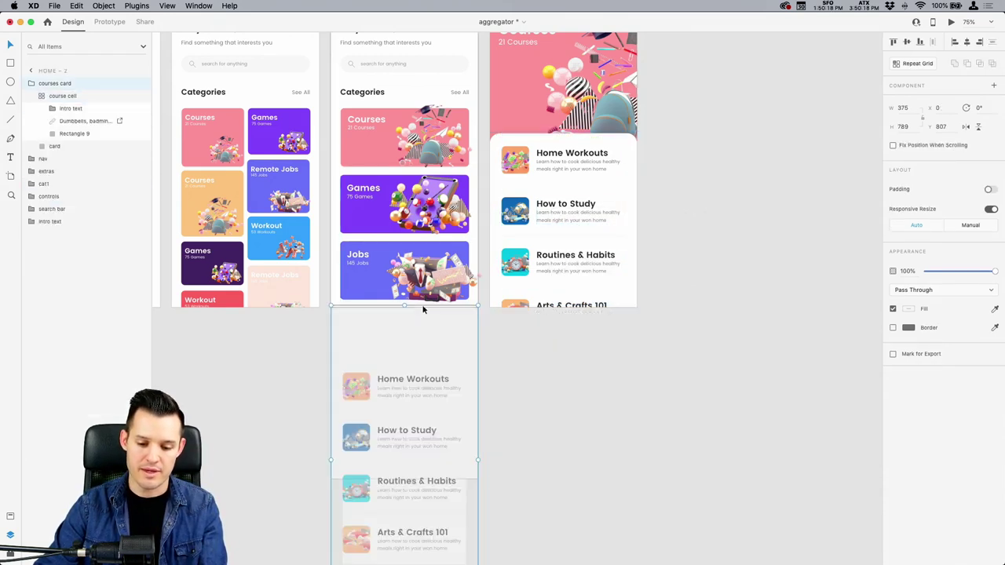
double_click(401, 395)
right_click(393, 386)
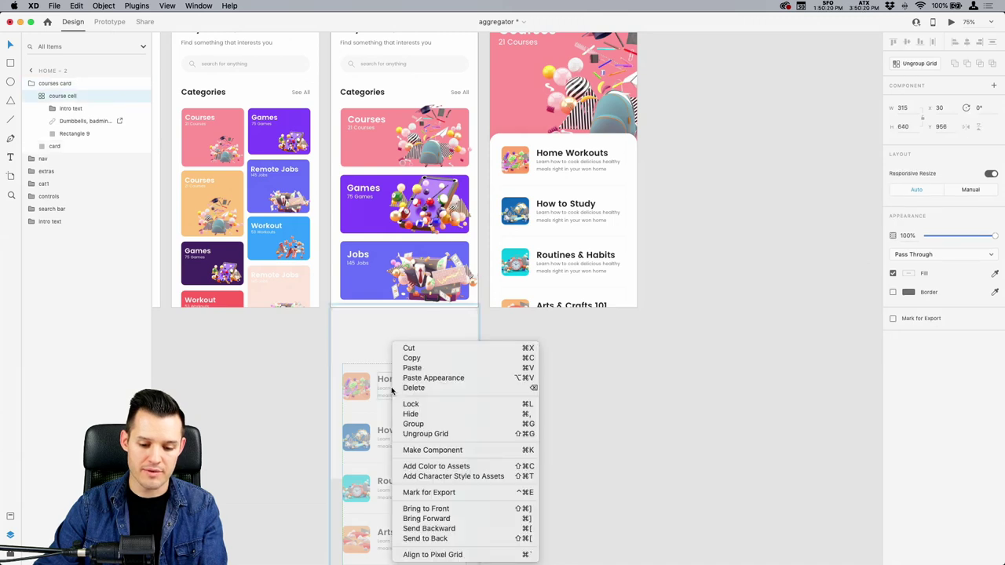
Ungroup the course repeat grid and select How to Study, Routines & Habits, Arts & Crafts 101 and Healthy Cooking.
click(428, 434)
scroll(563, 442, down, 5)
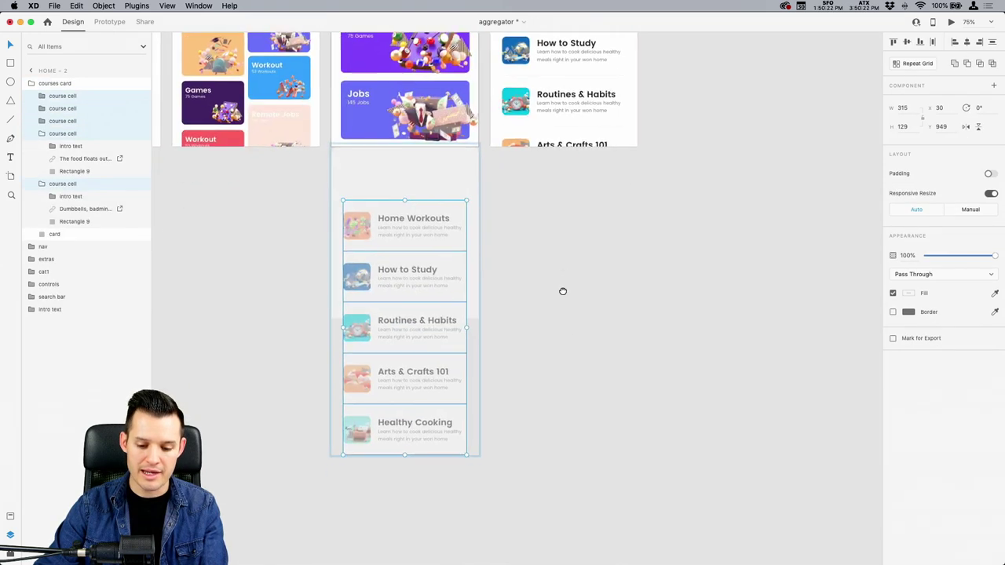
click(392, 280)
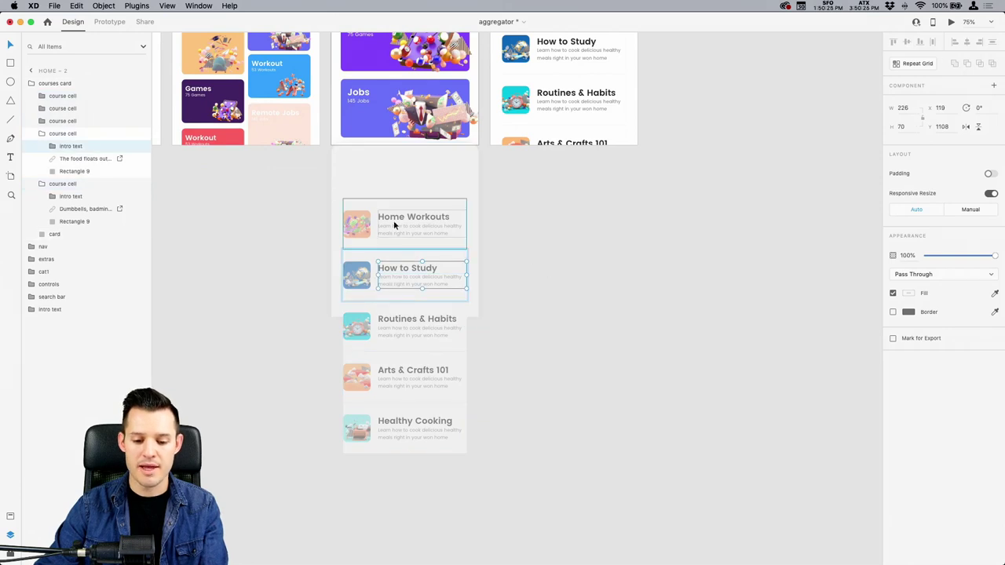
click(393, 225)
click(382, 279)
shift+click(386, 326)
shift+click(385, 385)
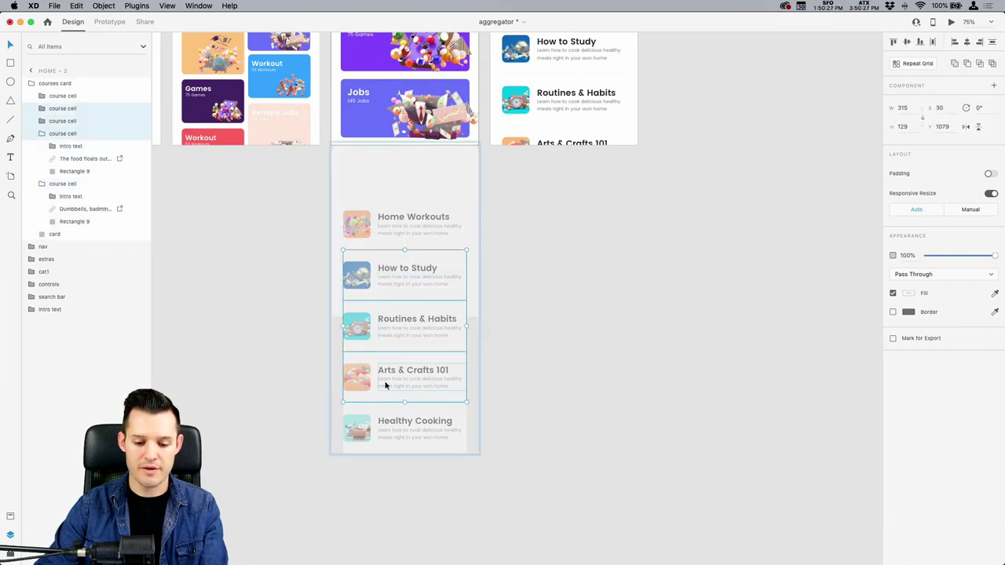
shift+click(387, 422)
Stagger the cells rightward, nudging each lower cell one more Shift+Right step than the one above.
key(shift+Right)
key(shift+Right)
key(shift+Right)
key(shift+Right)
key(shift+Right)
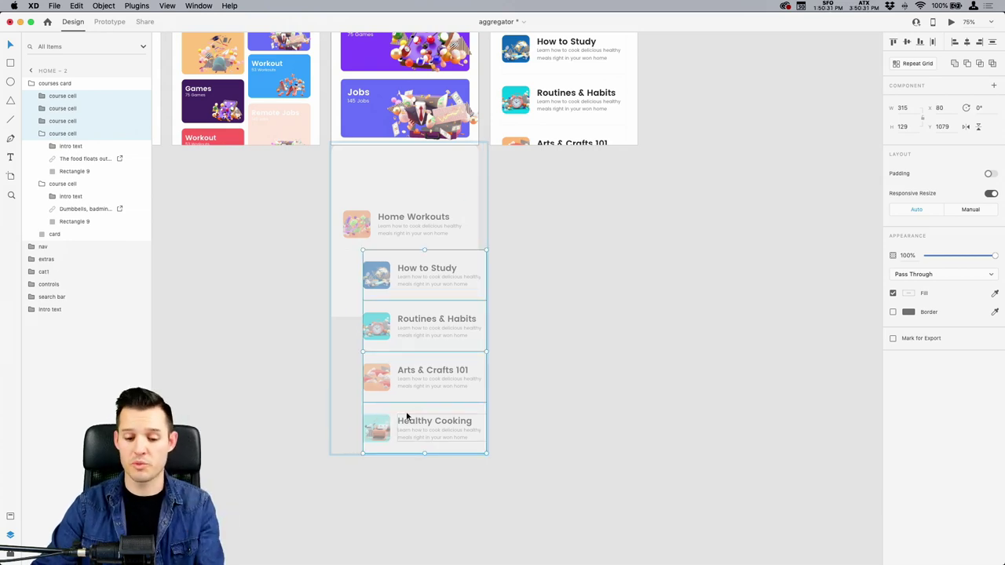
shift+click(408, 269)
key(shift+Right)
key(shift+Right)
key(shift+Right)
key(shift+Right)
key(shift+Right)
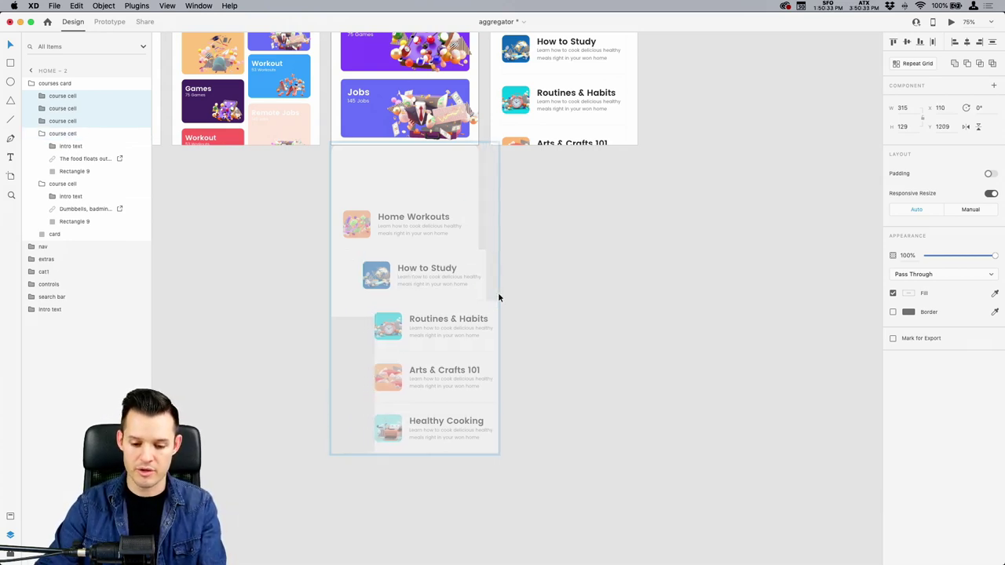
shift+click(461, 325)
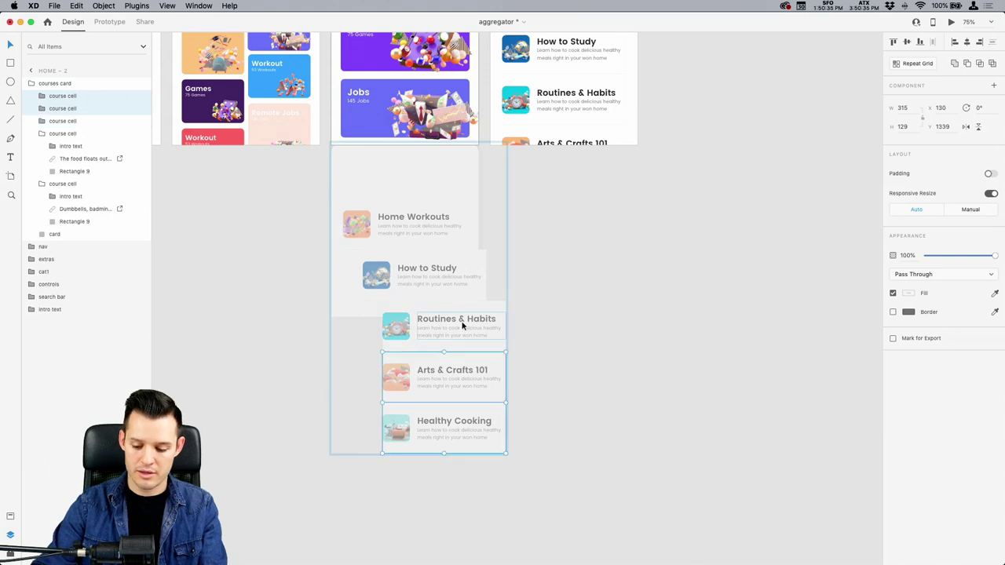
key(shift+Right)
key(shift+Right)
key(shift+Right)
key(shift+Right)
key(shift+Right)
shift+click(470, 372)
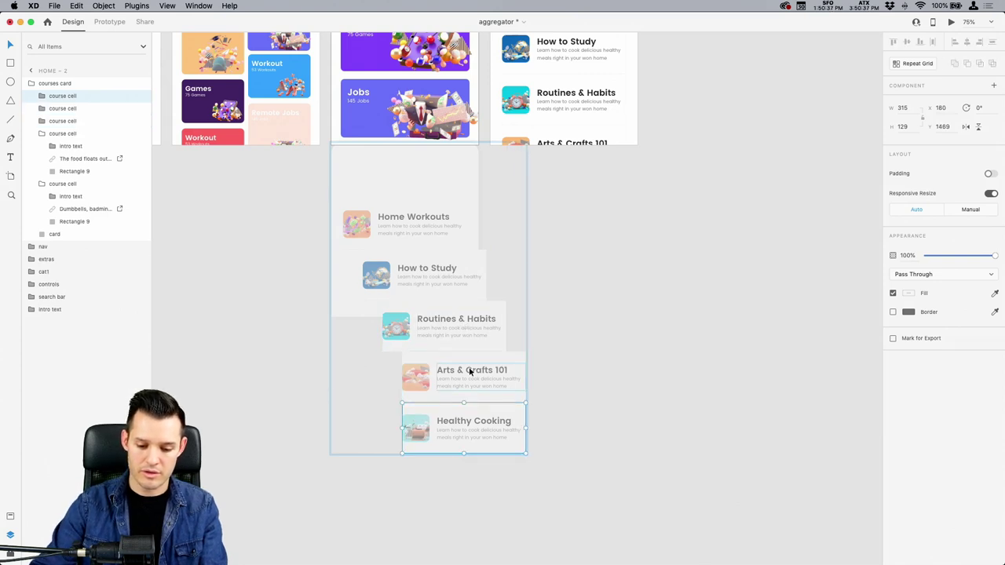
key(shift+Right)
key(shift+Right)
key(shift+Right)
key(shift+Right)
key(shift+Right)
key(Escape)
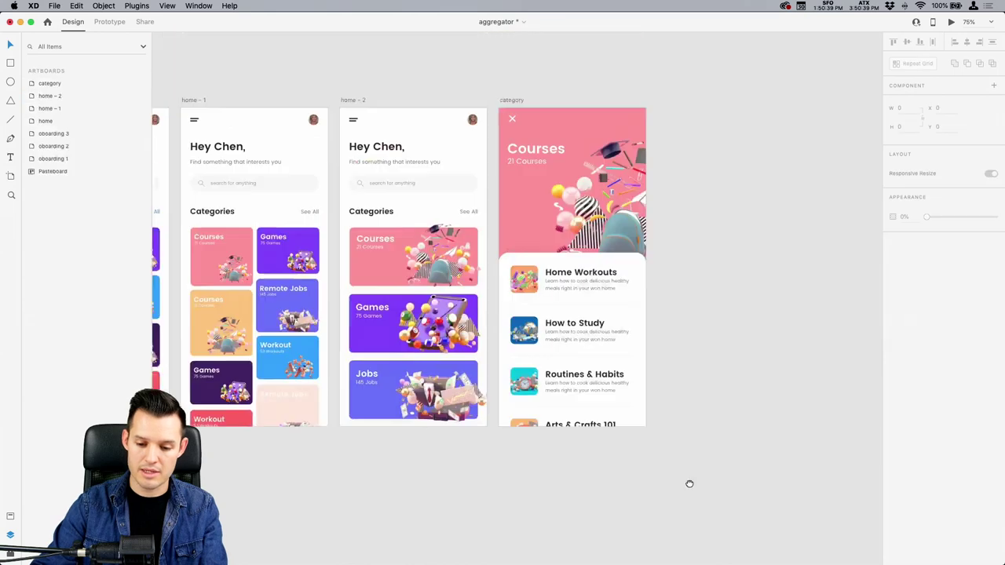
scroll(388, 150, up, 2)
click(387, 148)
click(951, 23)
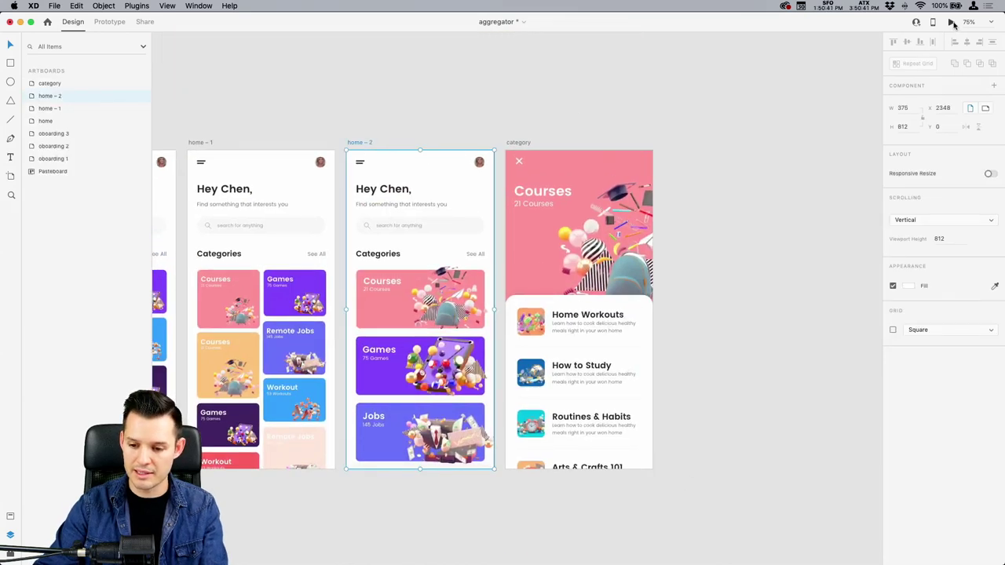
click(460, 239)
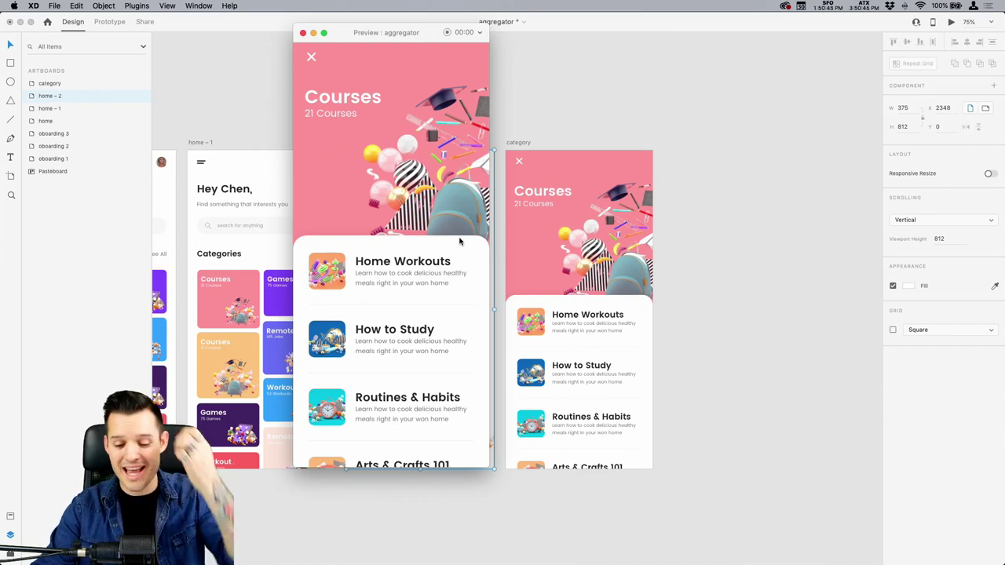
click(303, 33)
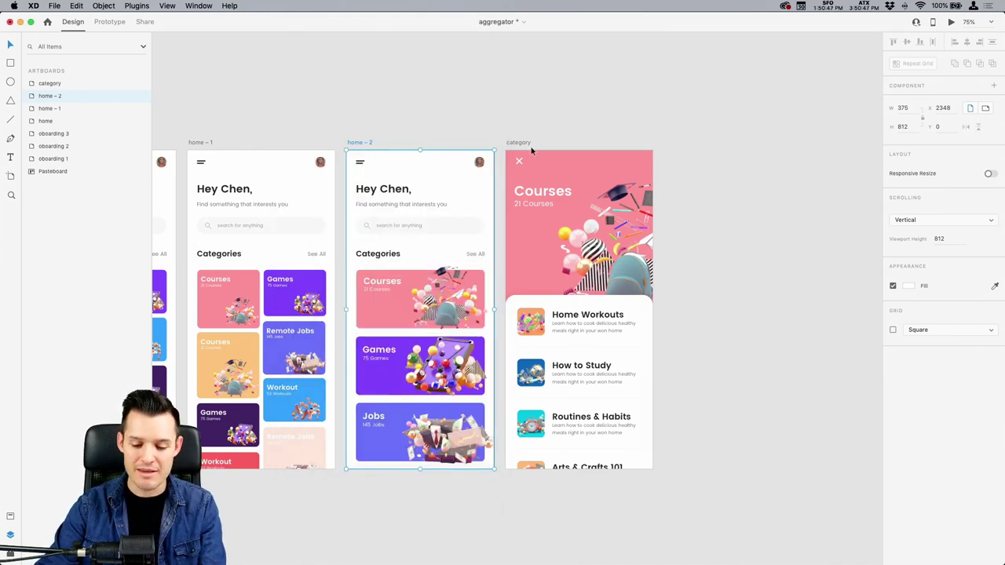
click(449, 313)
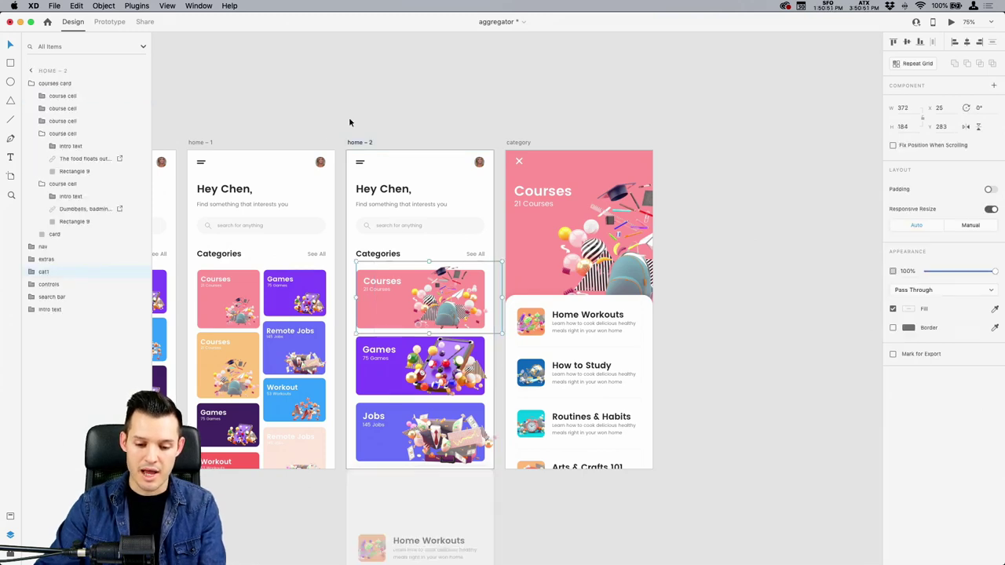
scroll(652, 375, up, 5)
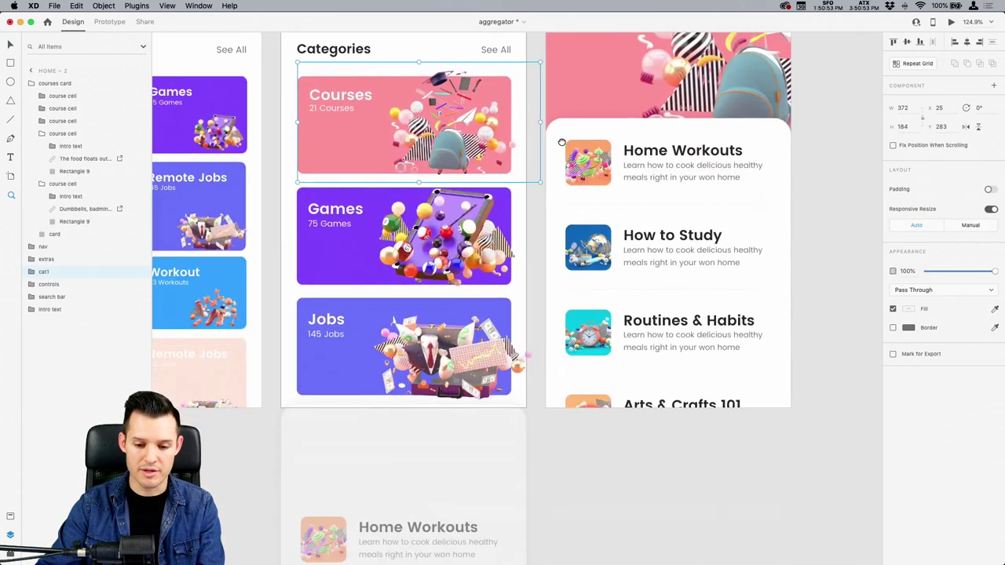
scroll(556, 166, down, 3)
scroll(556, 166, left, 1)
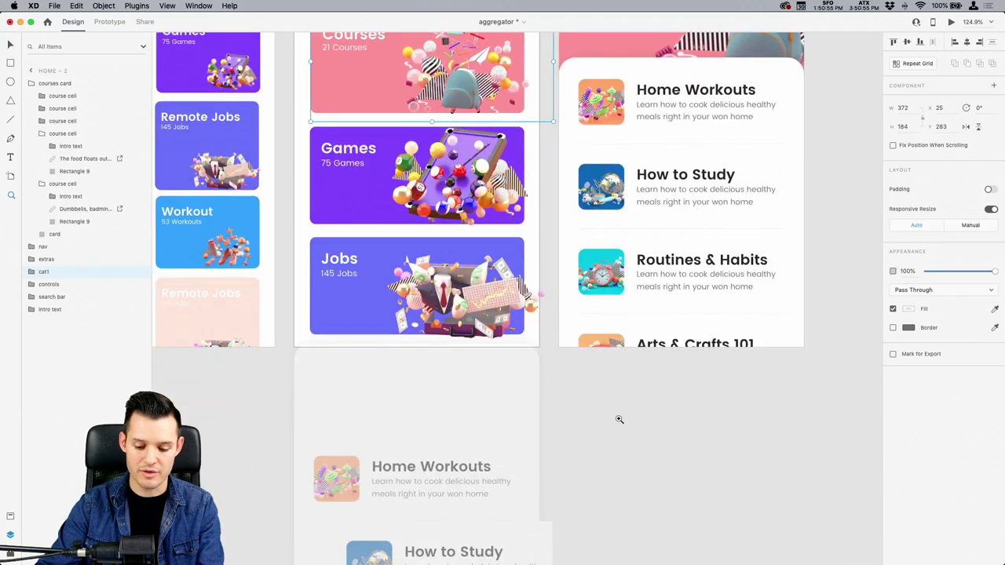
drag(597, 397, 583, 266)
click(582, 266)
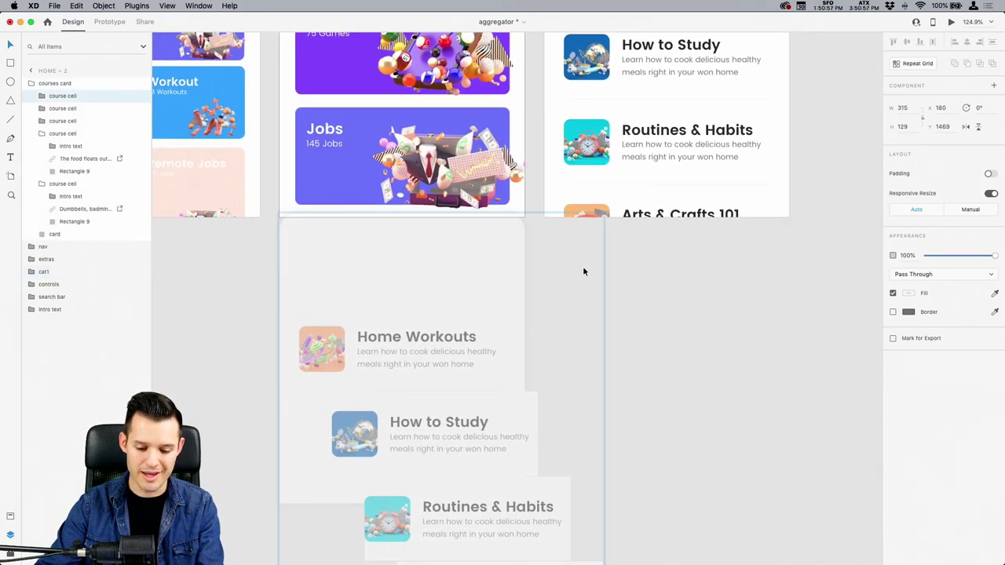
key(super+z)
key(super+z)
key(super+z)
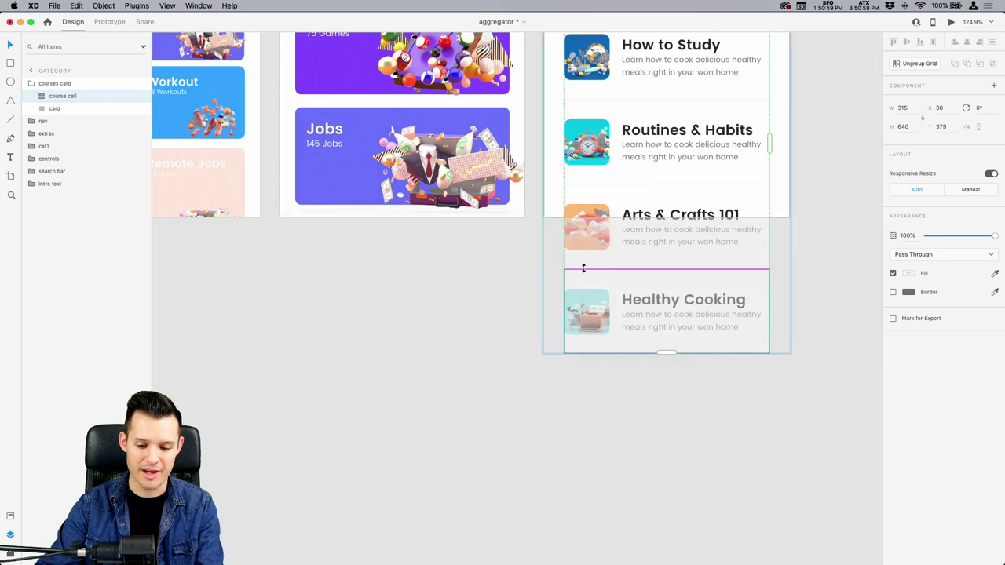
click(665, 426)
scroll(654, 471, up, 6)
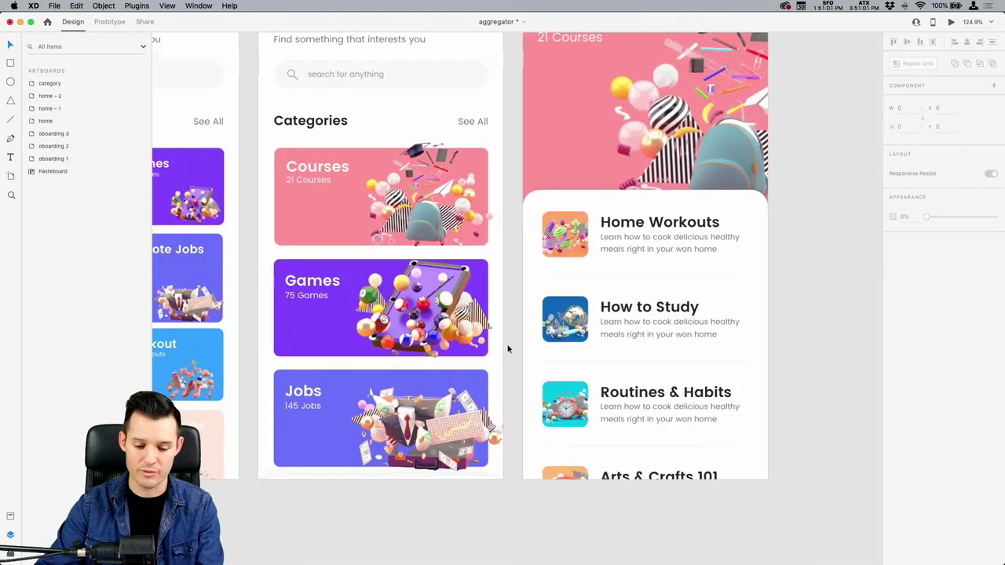
key(super+s)
scroll(514, 204, up, 3)
click(419, 235)
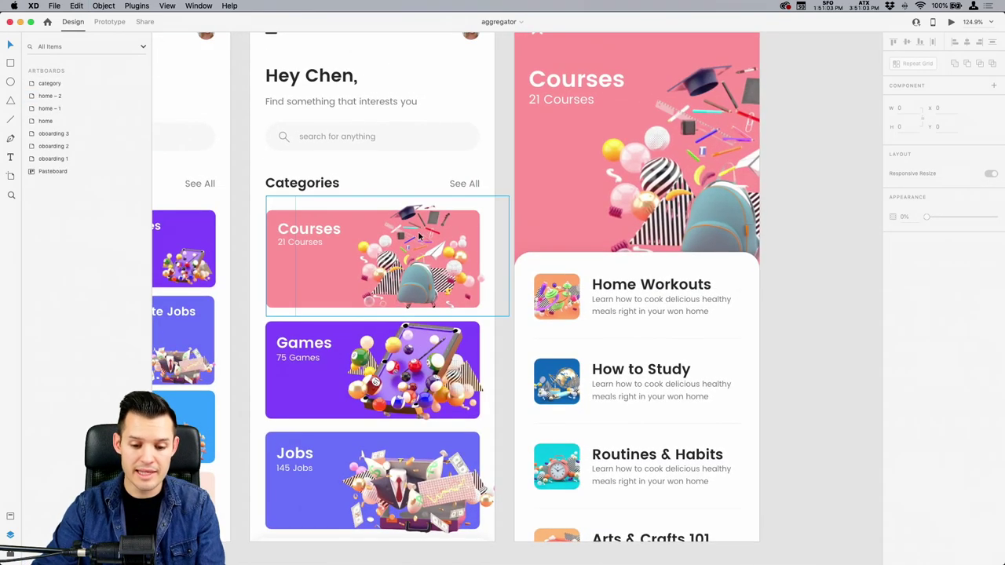
click(117, 22)
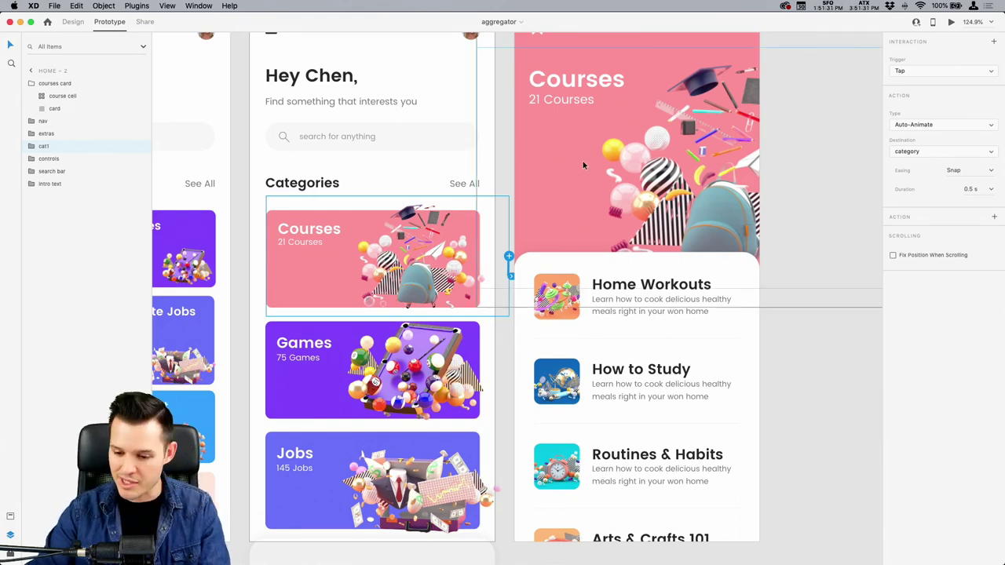
Switch the Courses card's Tap interaction trigger to Drag.
key(ctrl+Up)
key(Escape)
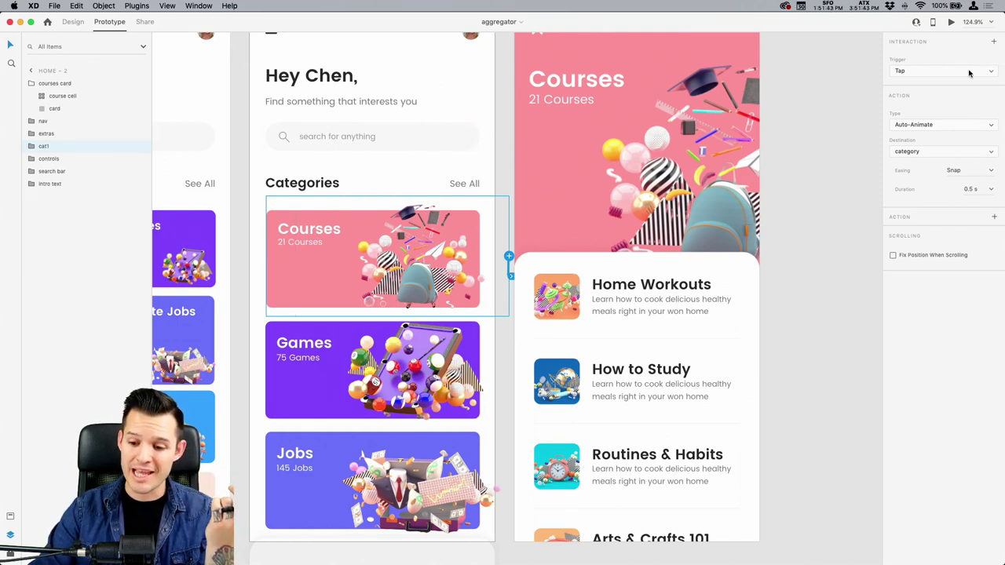
click(976, 72)
click(901, 80)
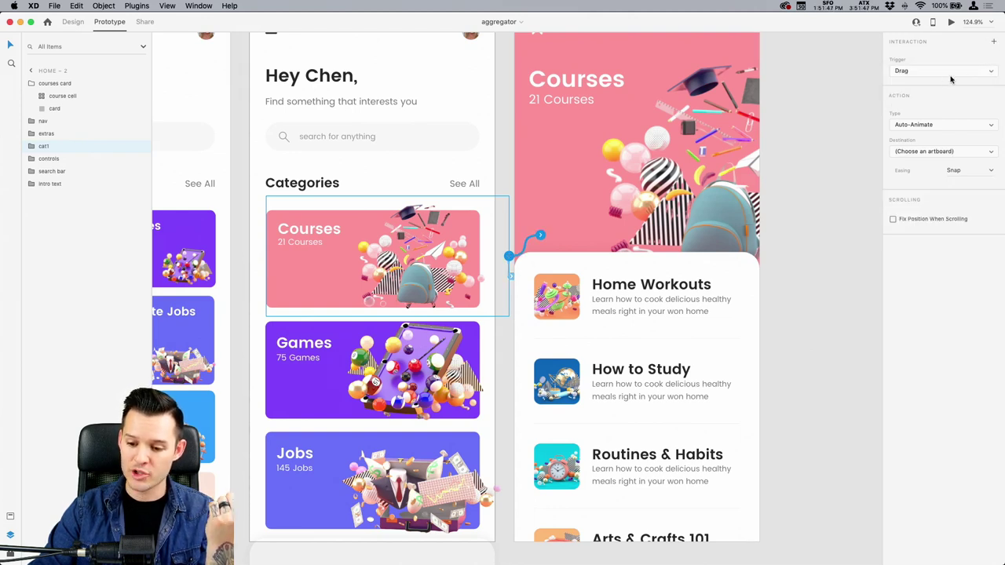
Restore the Tap trigger and add a Drag interaction that auto-animates to the category screen.
key(super+z)
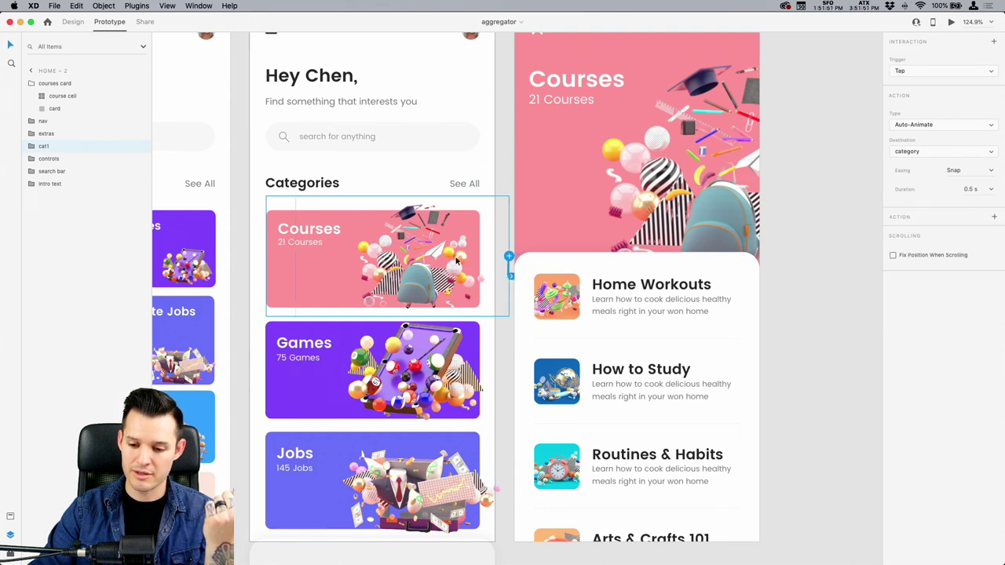
click(995, 43)
click(940, 72)
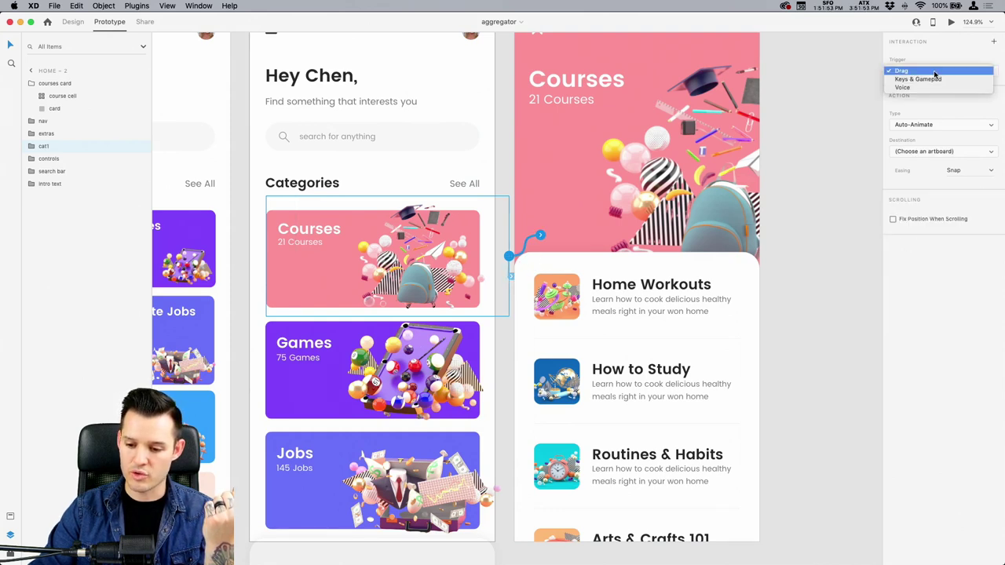
click(934, 81)
click(929, 126)
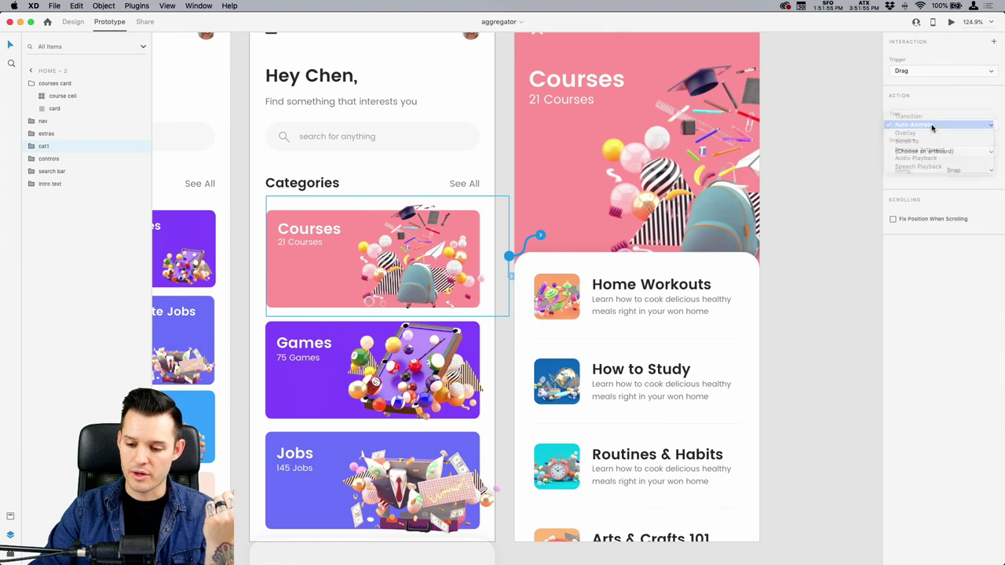
key(Escape)
click(932, 152)
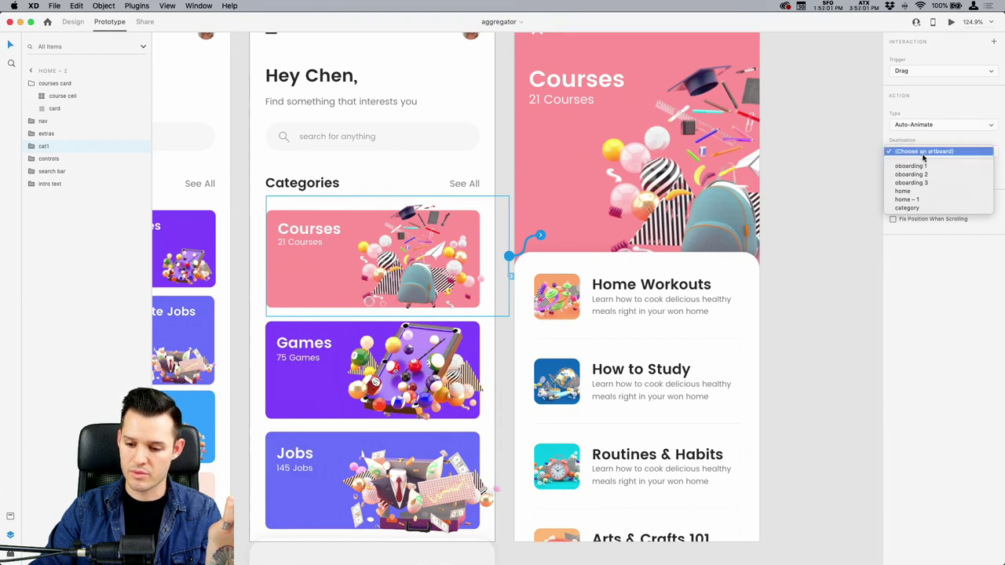
click(923, 208)
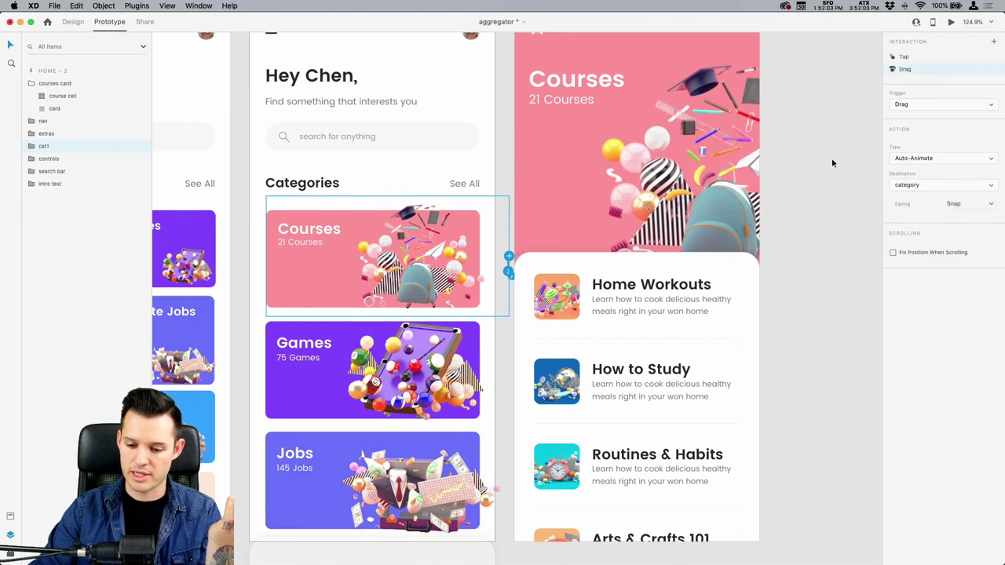
Review the settings of both the Tap and Drag interactions.
scroll(830, 158, up, 3)
scroll(830, 158, left, 1)
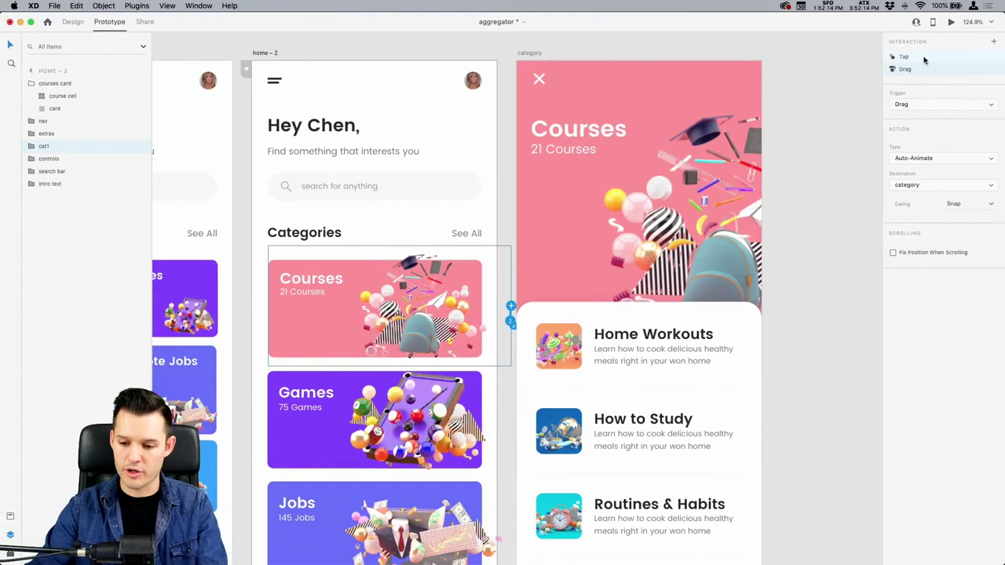
click(937, 54)
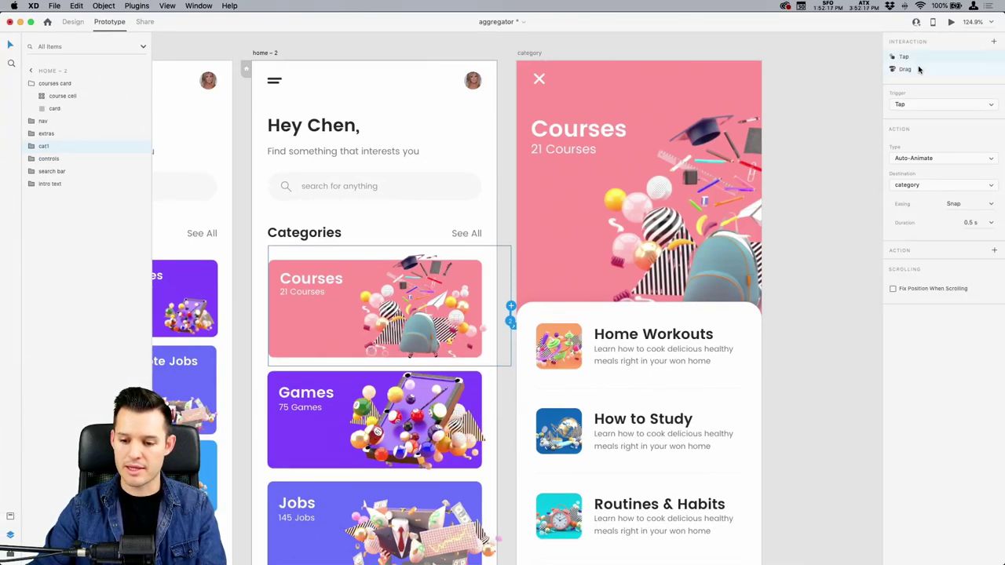
click(918, 69)
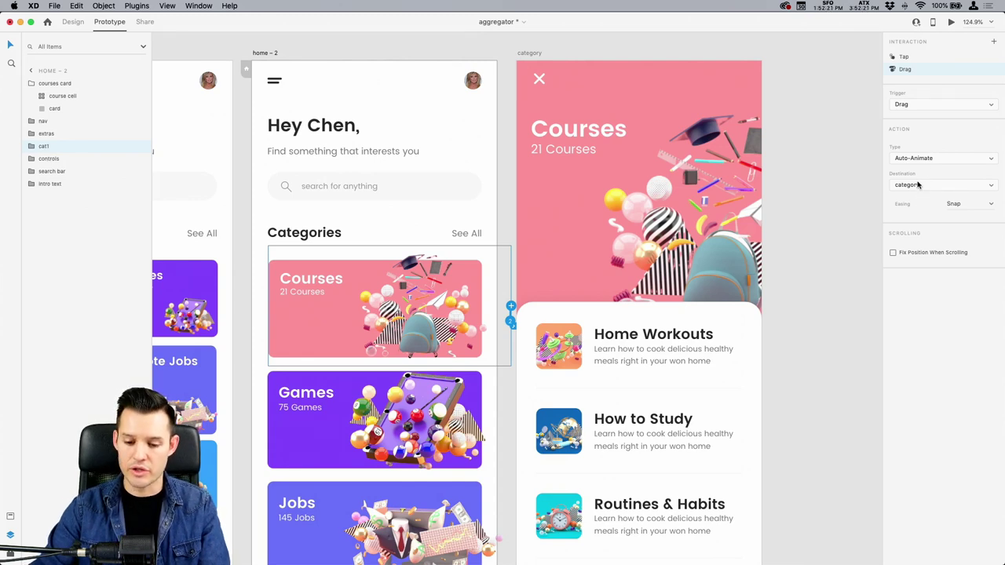
Give the category course list a Drag interaction auto-animating back to home – 2, then deselect.
scroll(844, 240, down, 5)
click(750, 193)
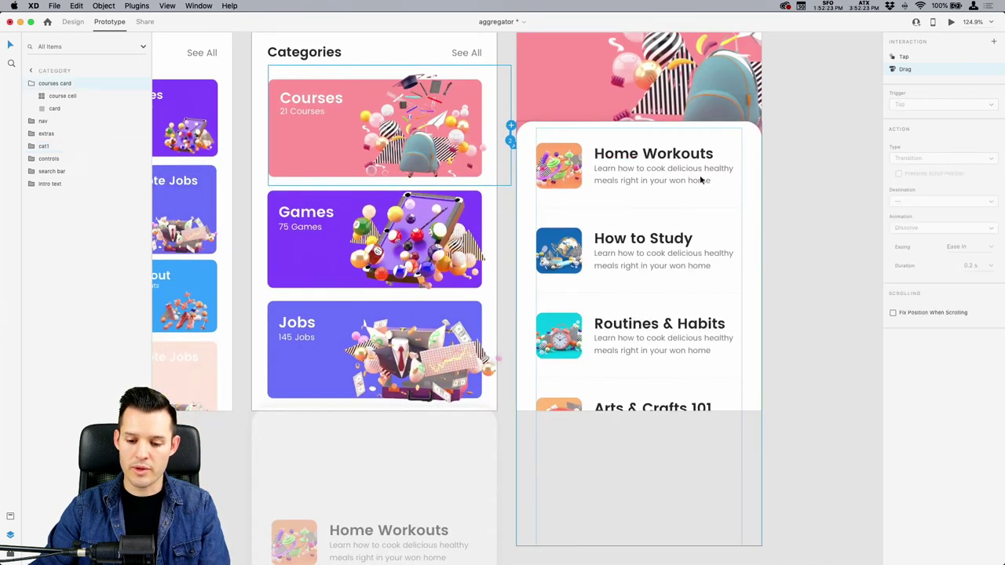
scroll(803, 195, up, 2)
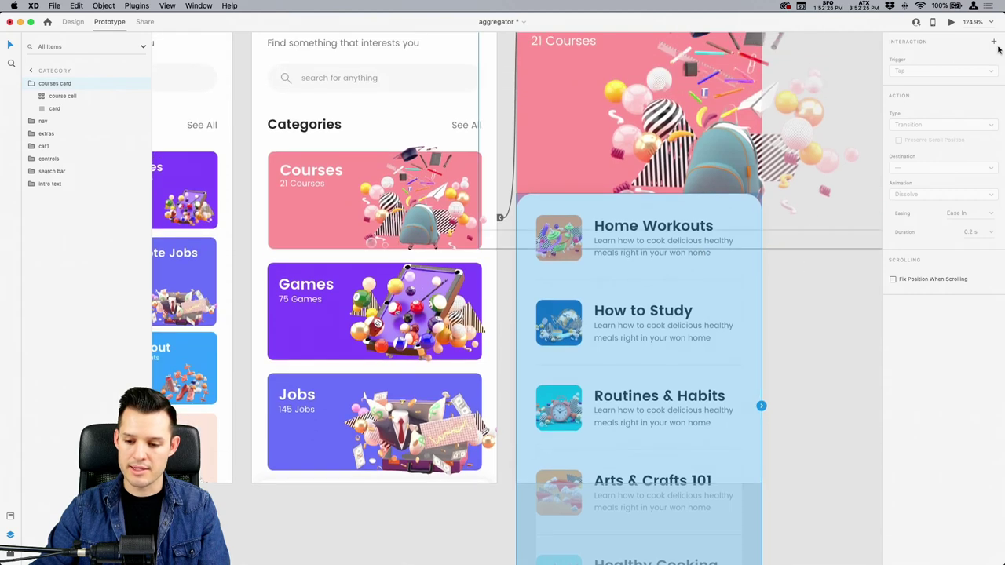
click(995, 43)
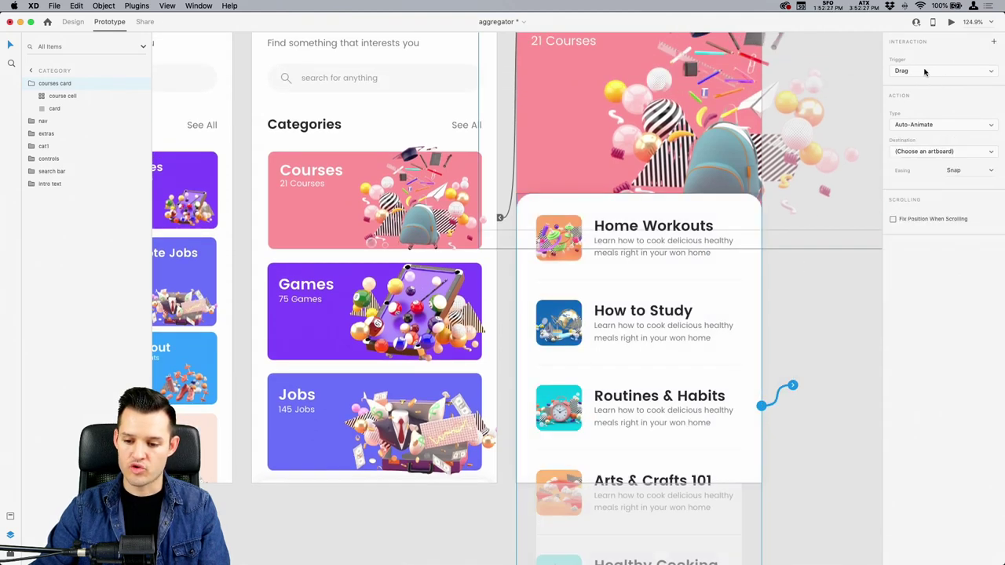
click(928, 154)
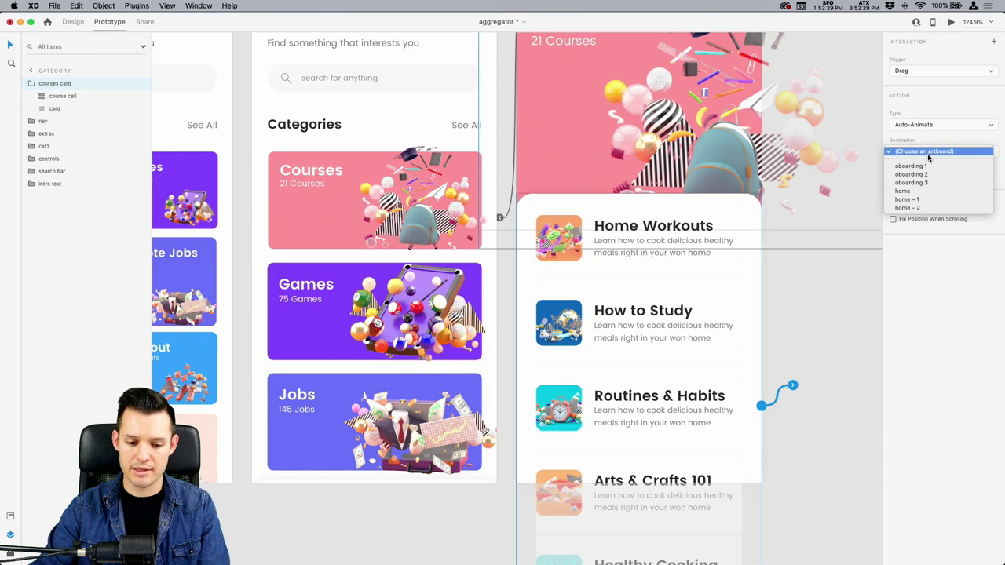
click(930, 208)
scroll(821, 350, up, 4)
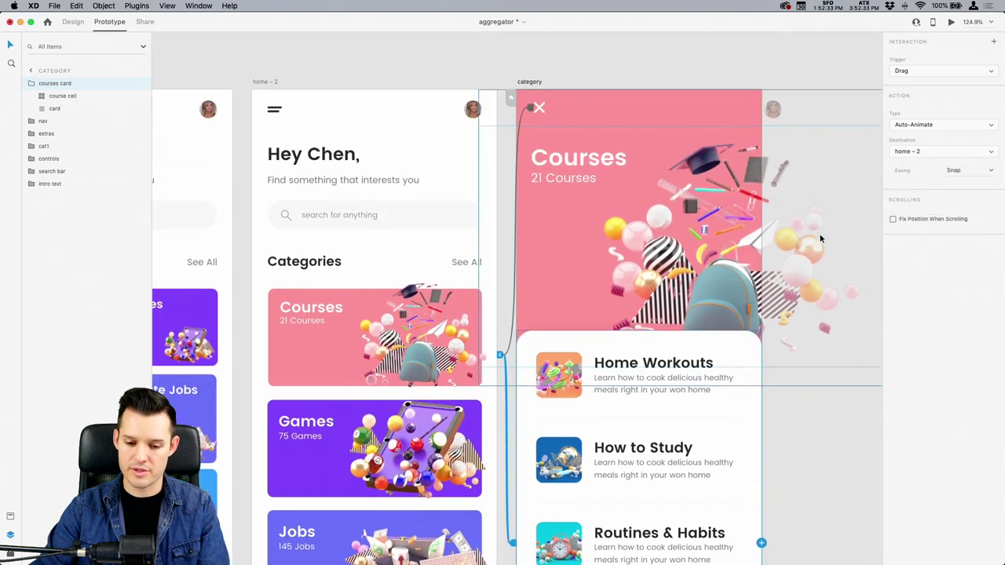
click(453, 69)
scroll(453, 46, down, 1)
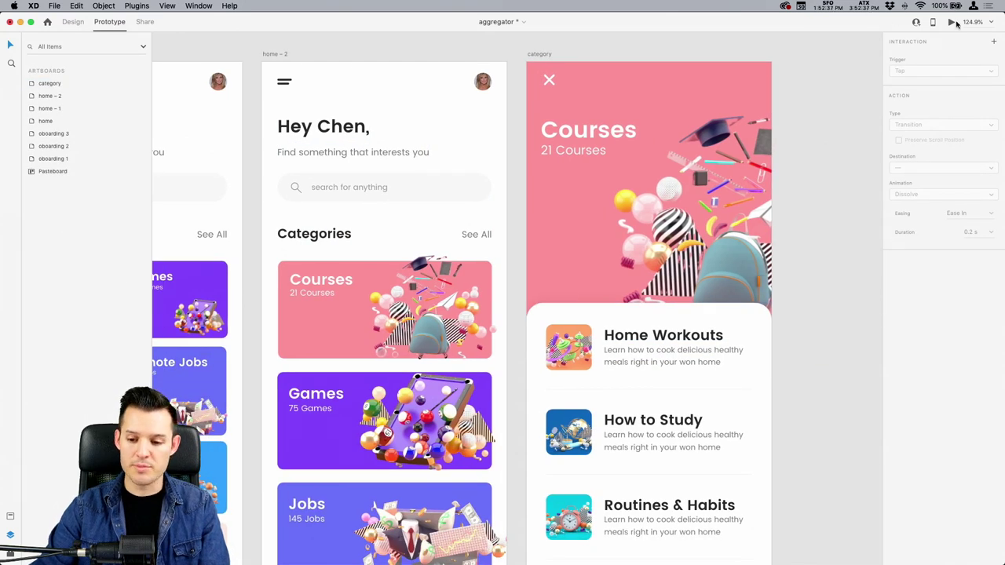
click(951, 22)
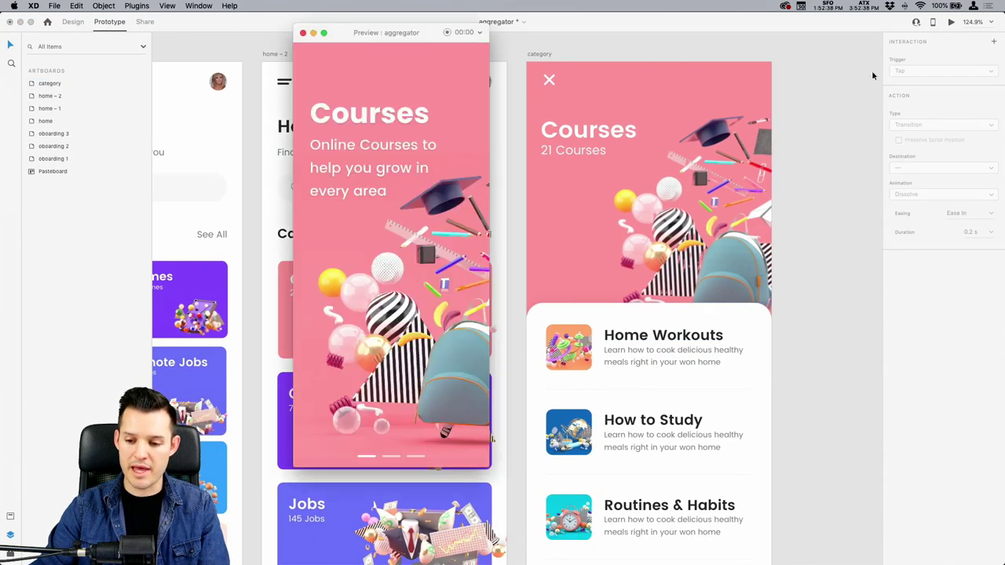
click(303, 34)
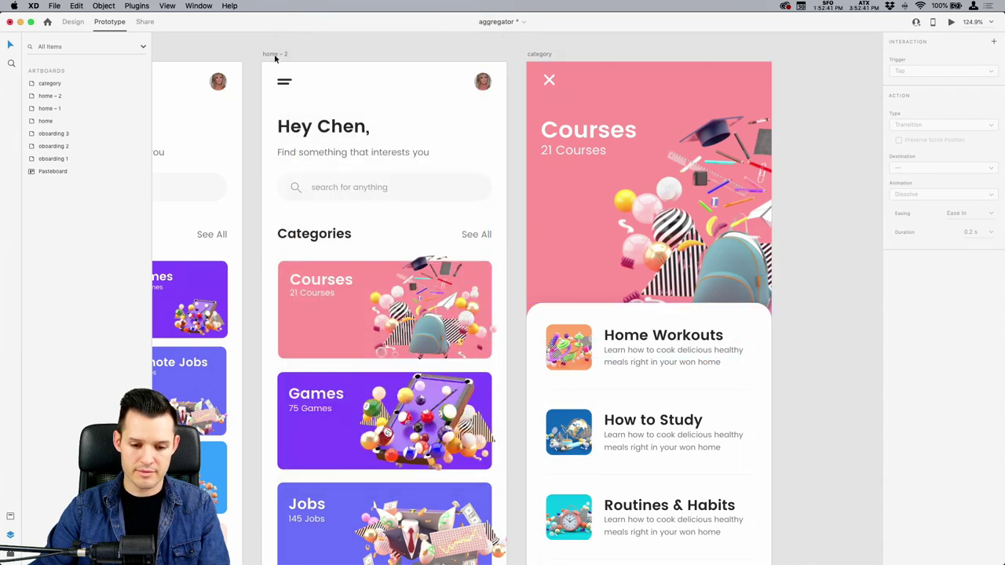
click(275, 57)
click(950, 22)
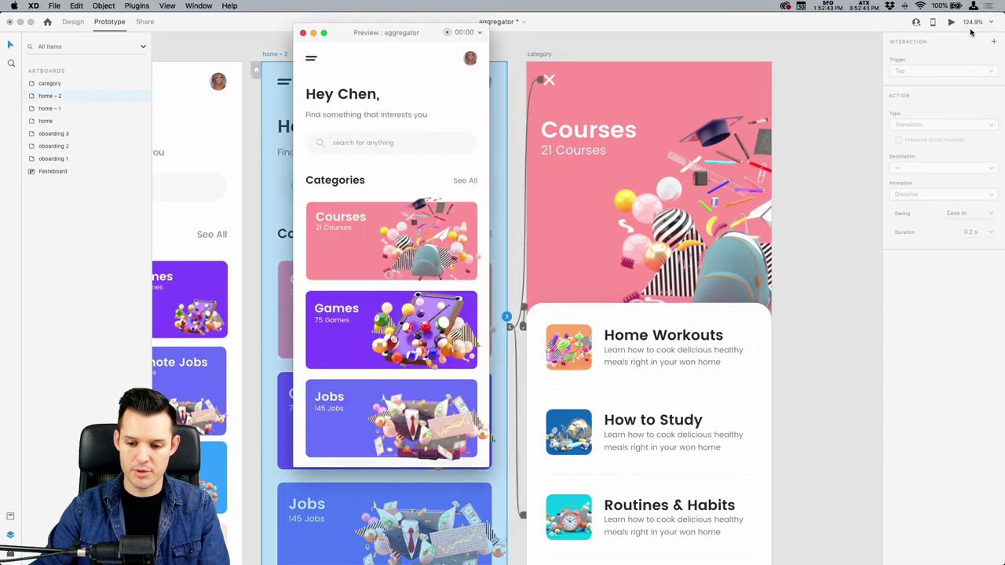
click(366, 244)
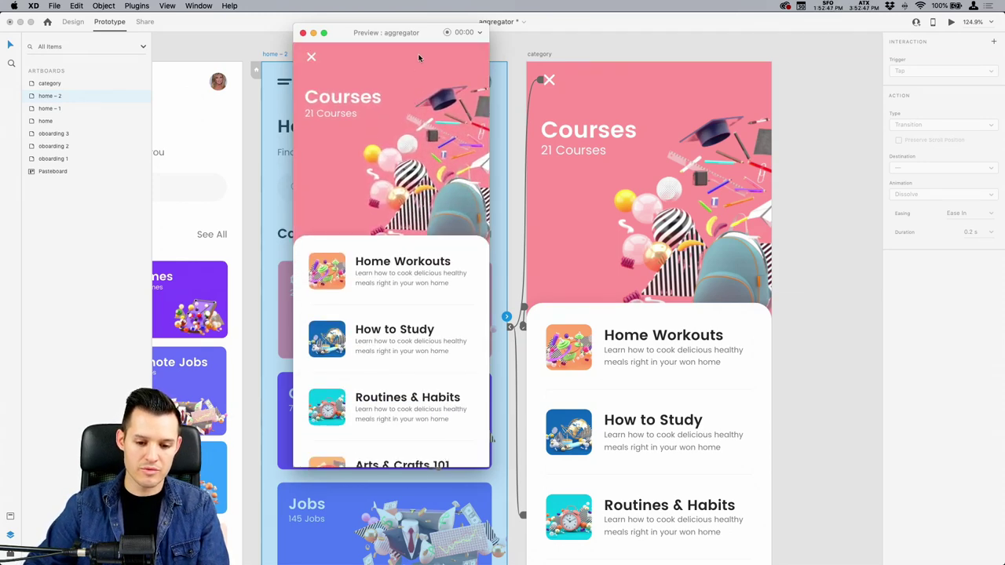
click(417, 59)
click(424, 204)
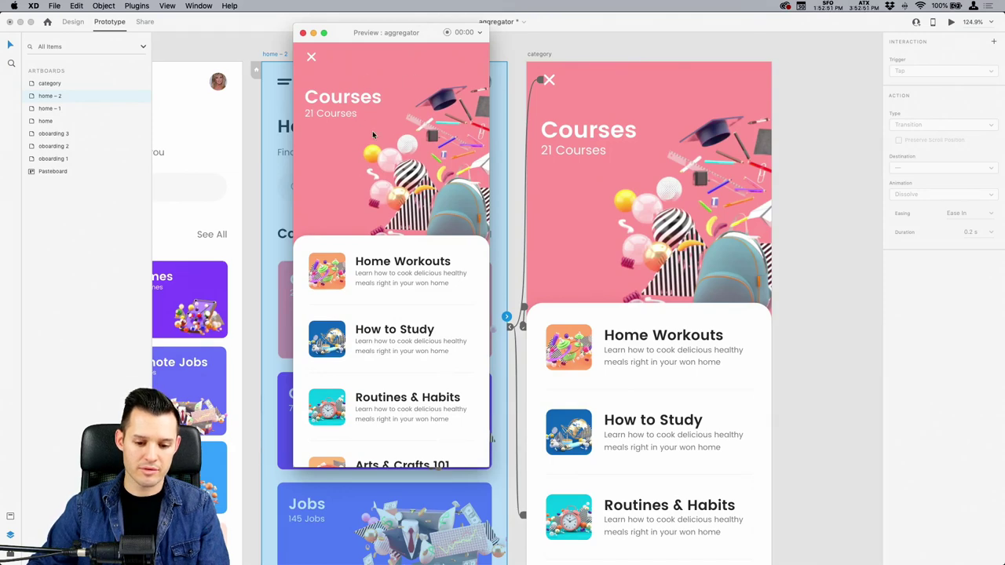
click(386, 265)
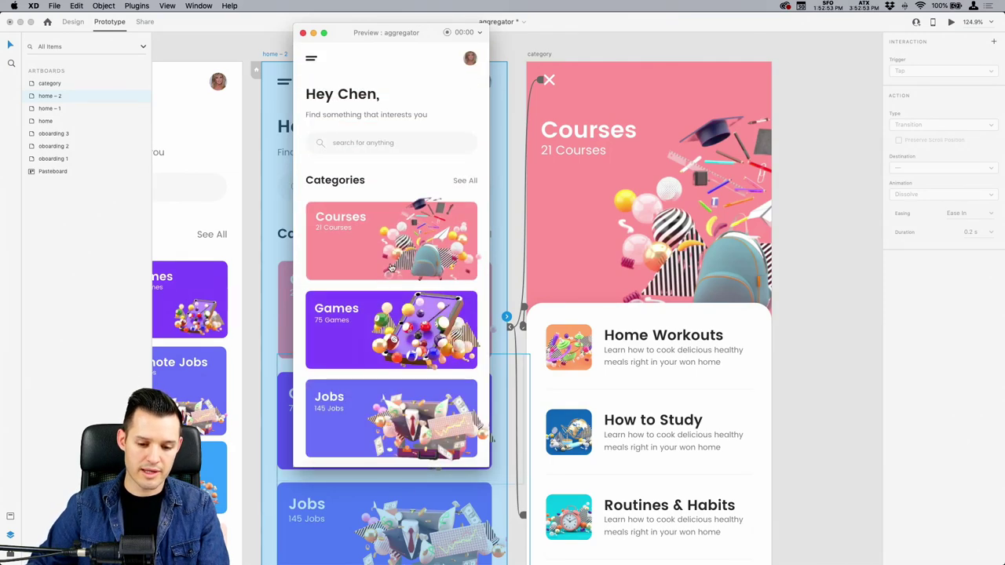
click(391, 268)
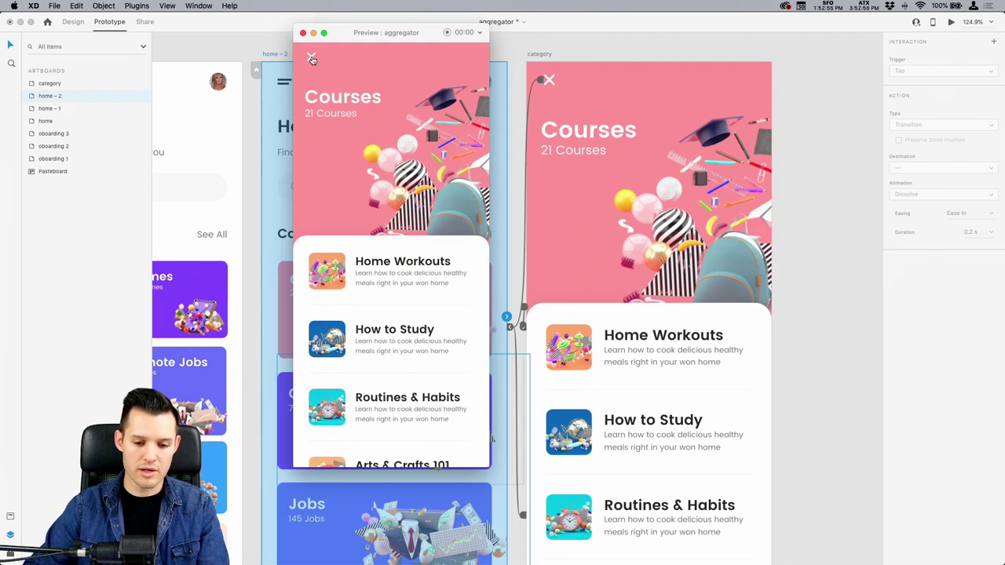
click(311, 58)
click(345, 236)
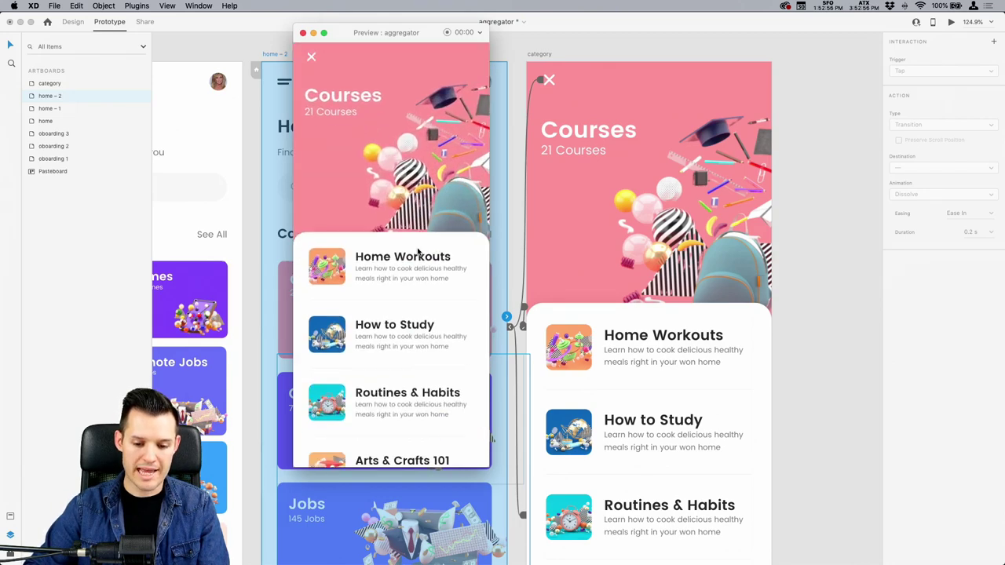
click(302, 33)
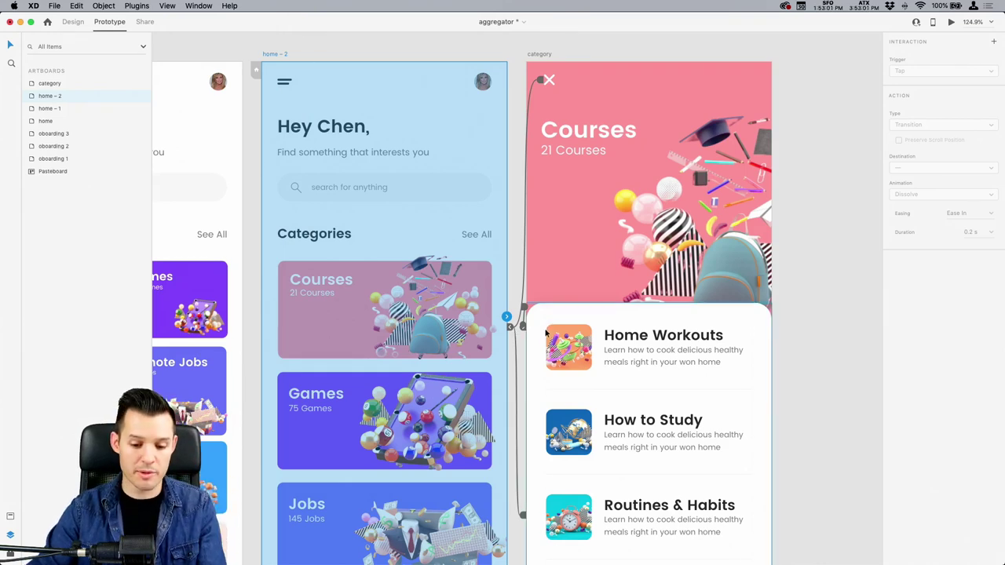
click(452, 305)
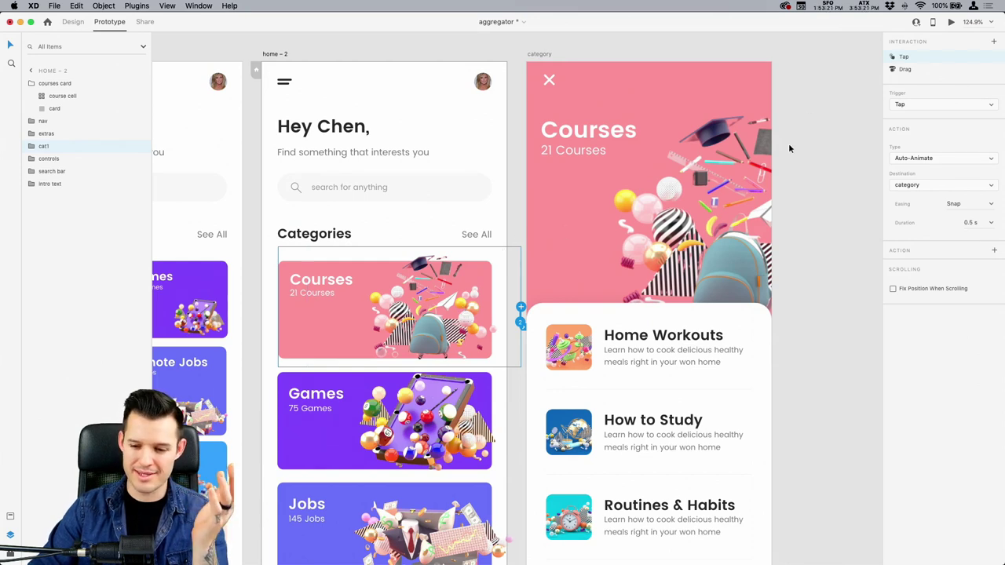
click(951, 22)
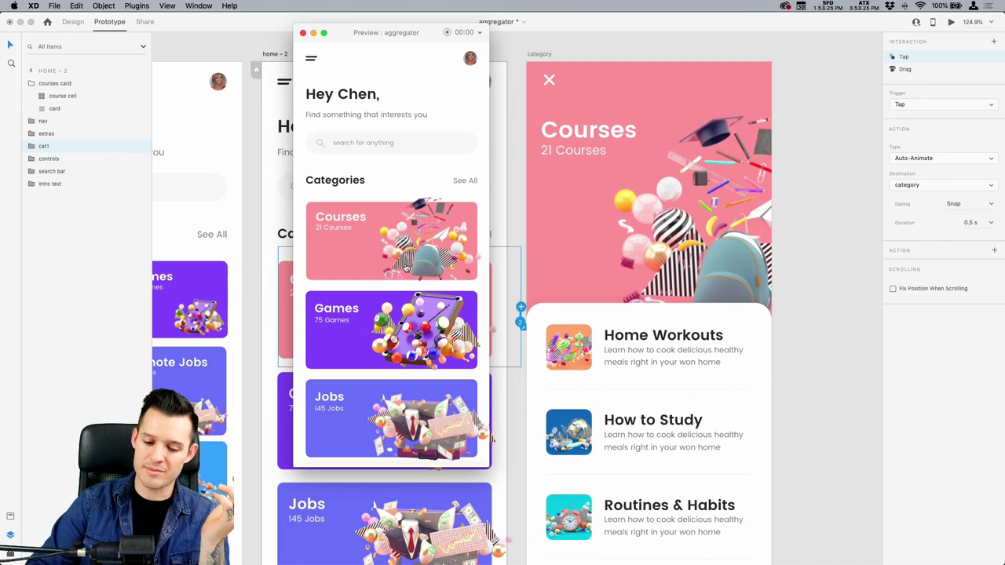
click(339, 256)
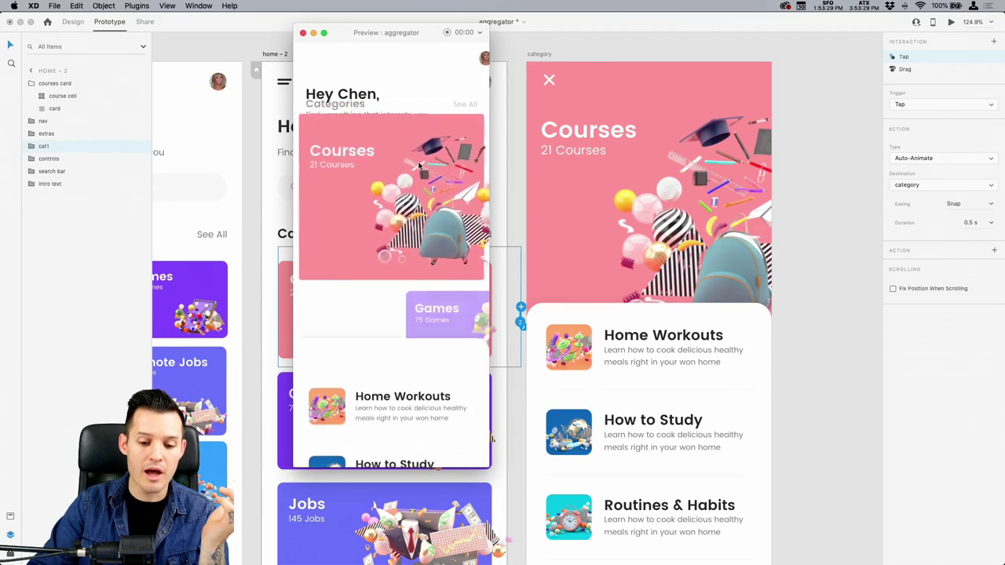
drag(436, 96, 445, 54)
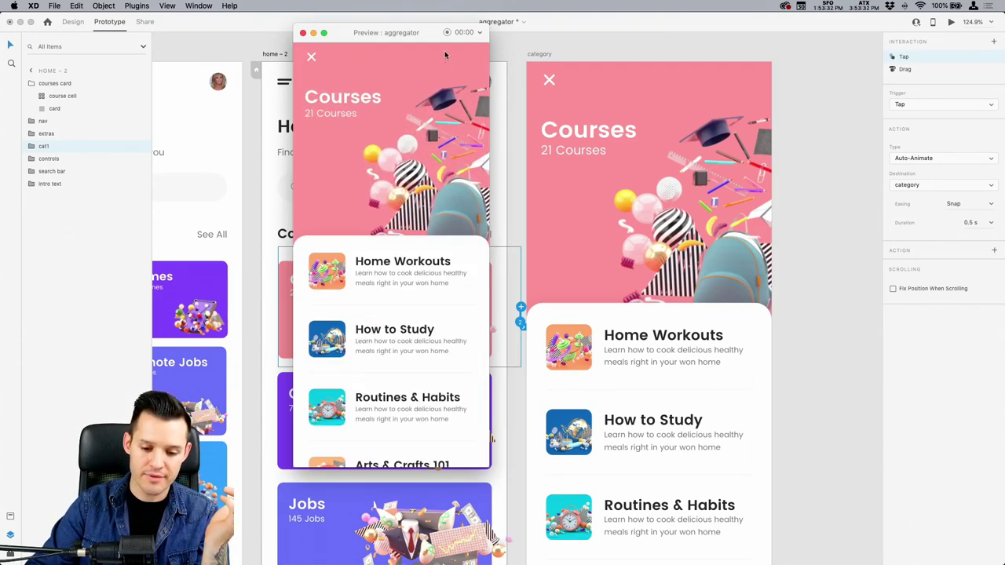
drag(388, 253, 382, 421)
click(390, 256)
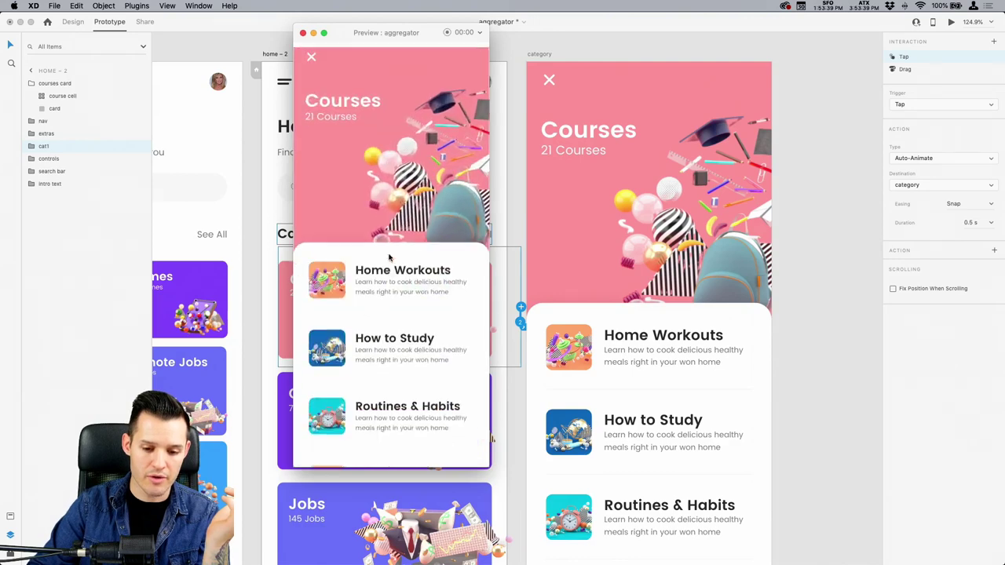
click(312, 56)
click(303, 33)
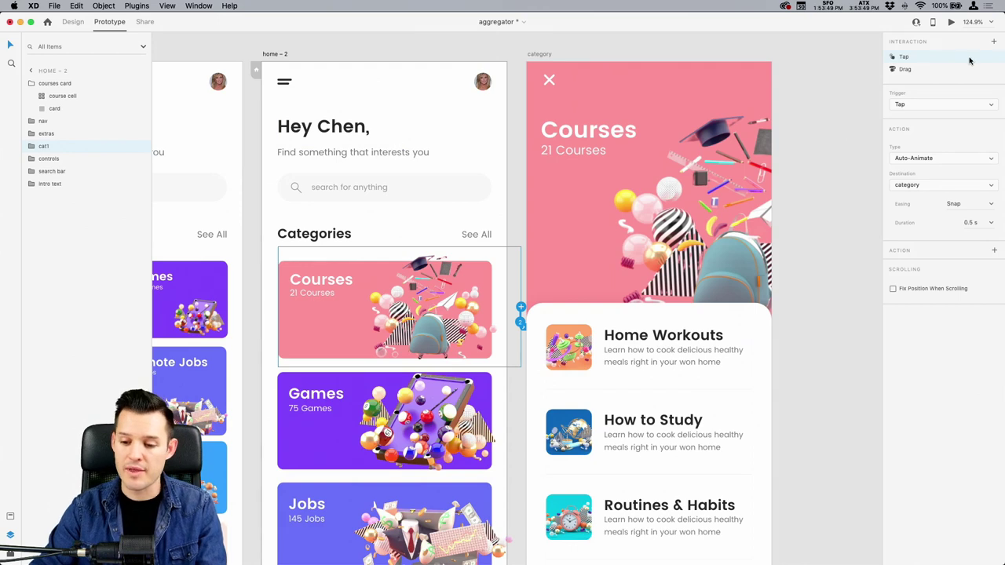
Add a Voice interaction with command 'courses' that auto-animates to category, then select home – 2.
click(993, 42)
click(922, 71)
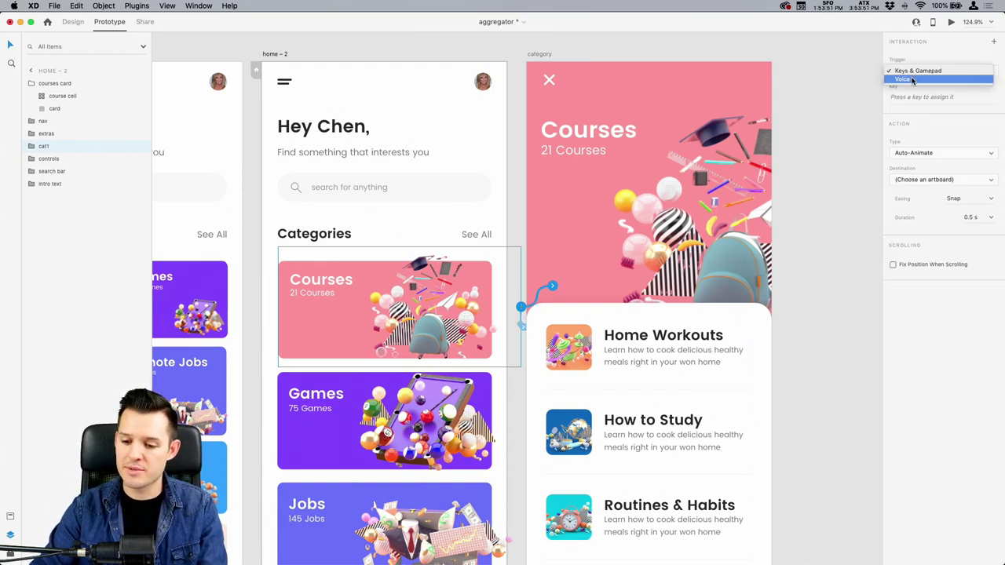
click(912, 85)
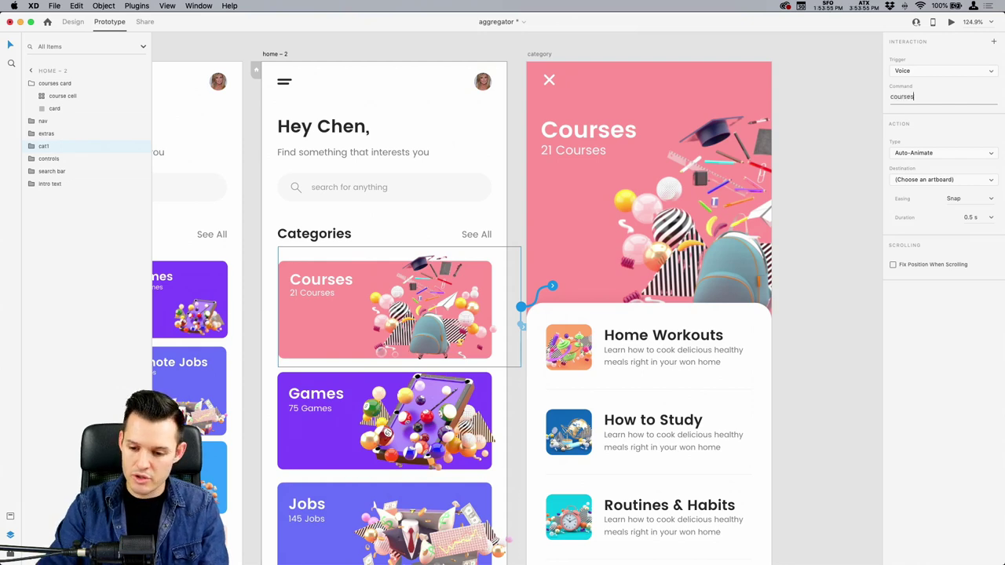
click(970, 180)
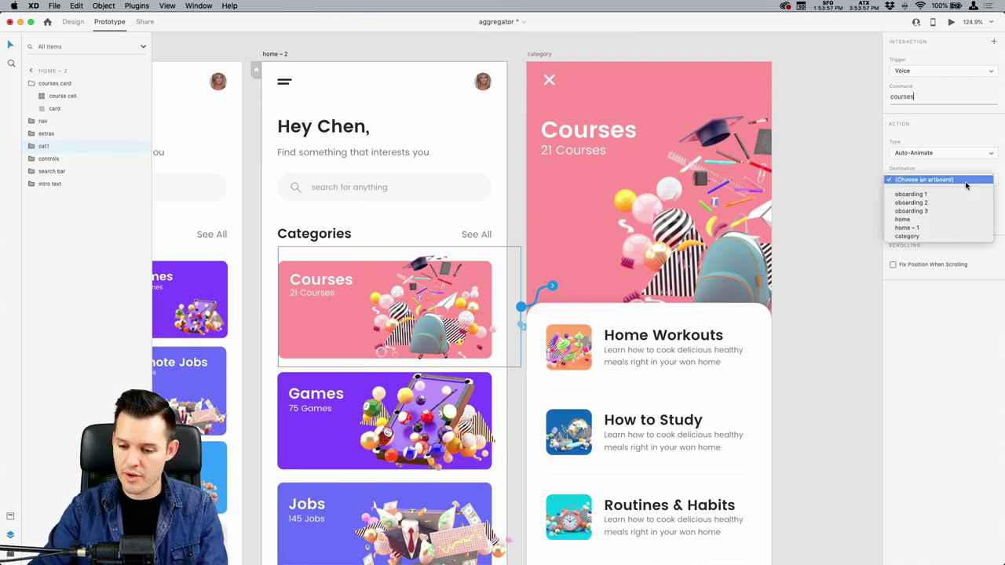
click(949, 239)
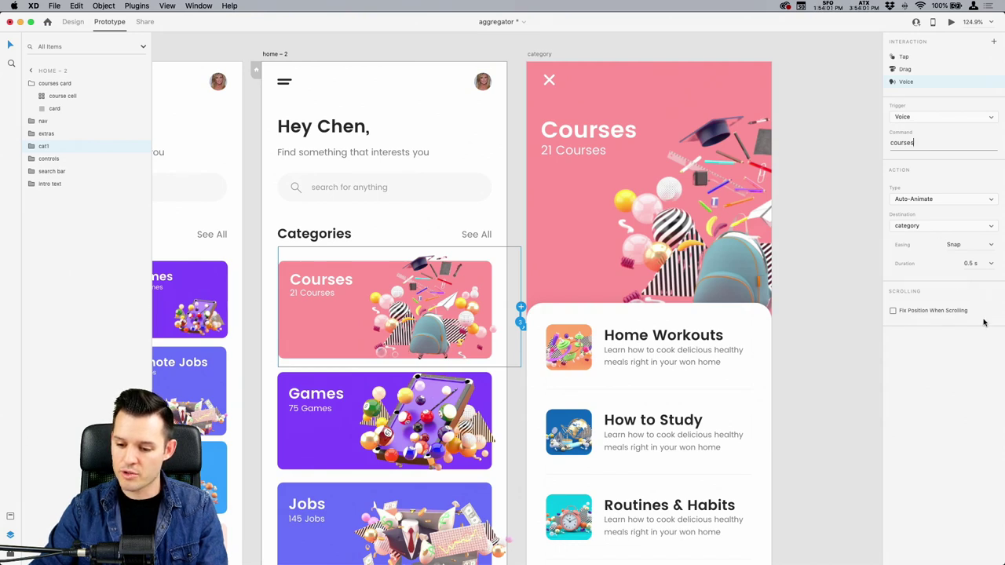
click(281, 55)
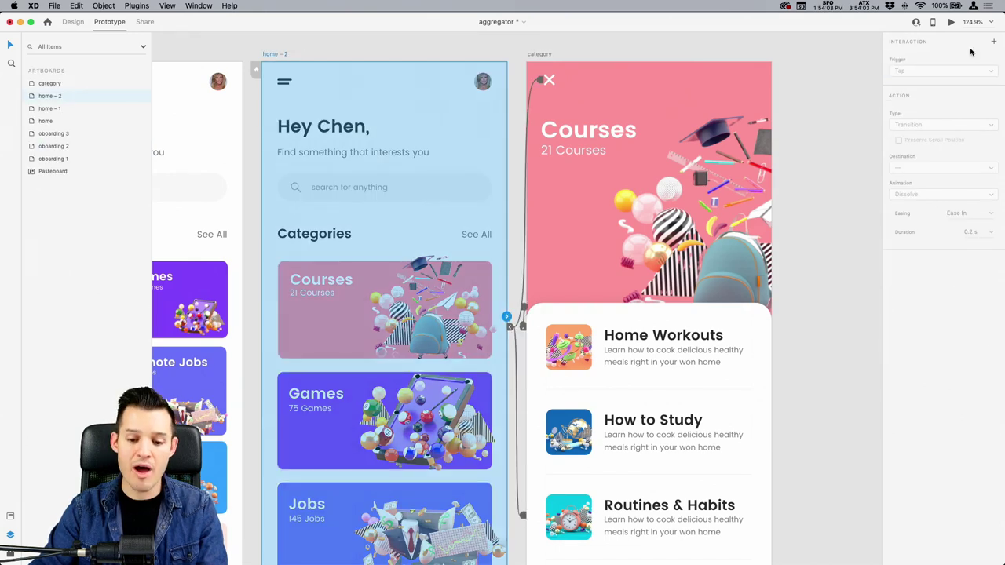
Launch the desktop prototype preview, move and close it, then relaunch it.
click(950, 22)
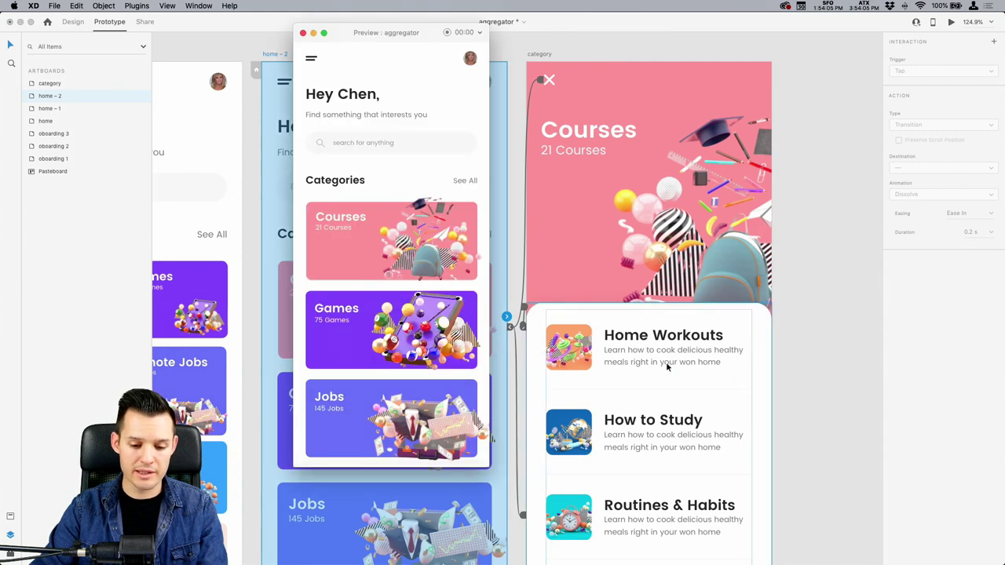
drag(405, 41, 547, 53)
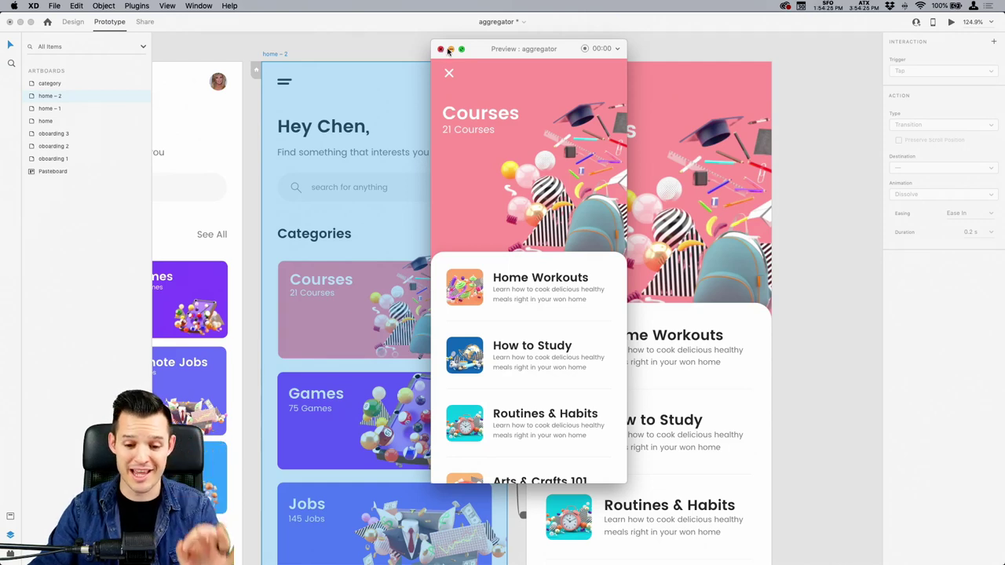
click(441, 49)
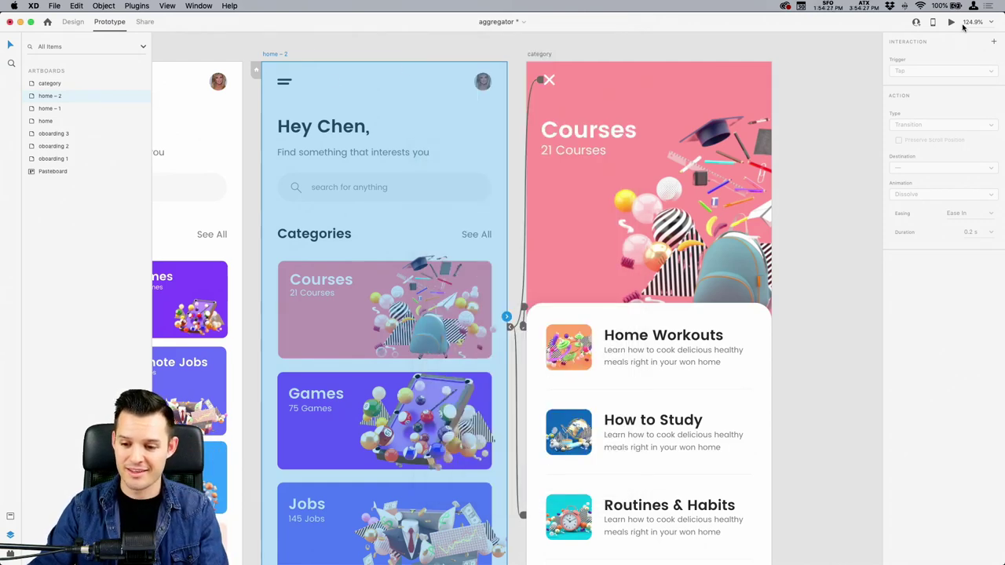
click(952, 23)
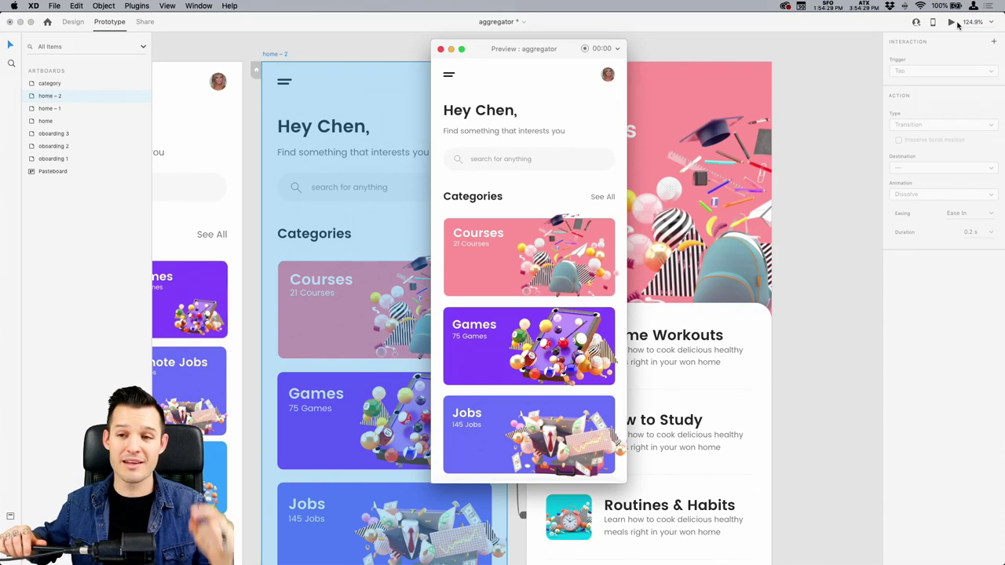